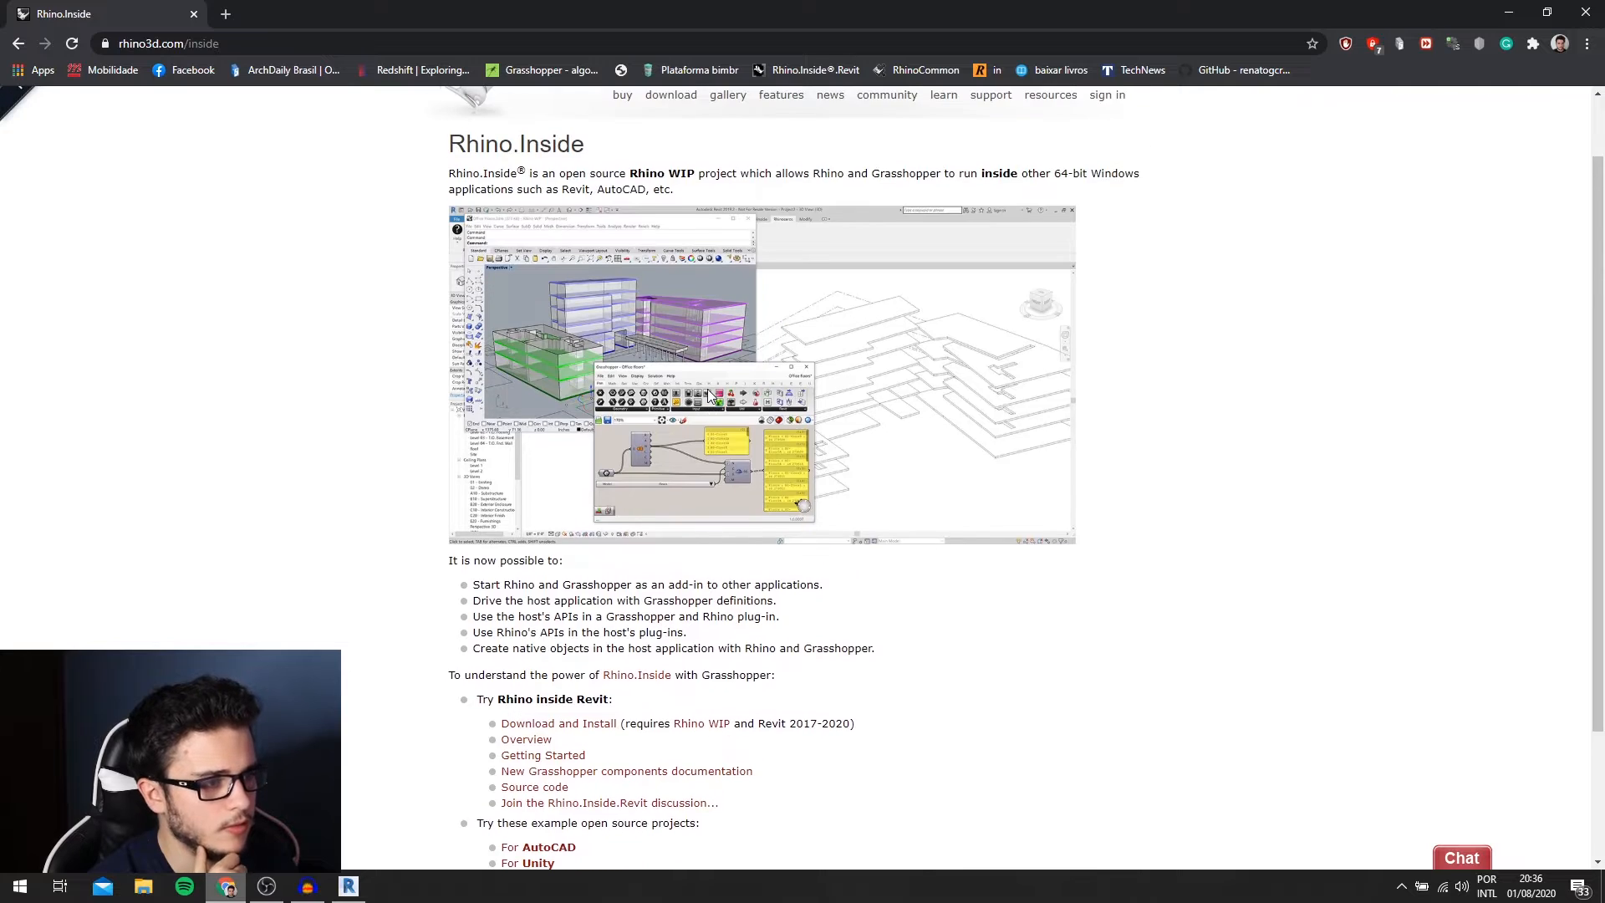
- Review the Rhino.Inside page's capabilities list and the Rhino WIP and Revit version requirements for Rhino inside Revit
scroll(707, 395, "down", 2)
scroll(708, 394, "up", 2)
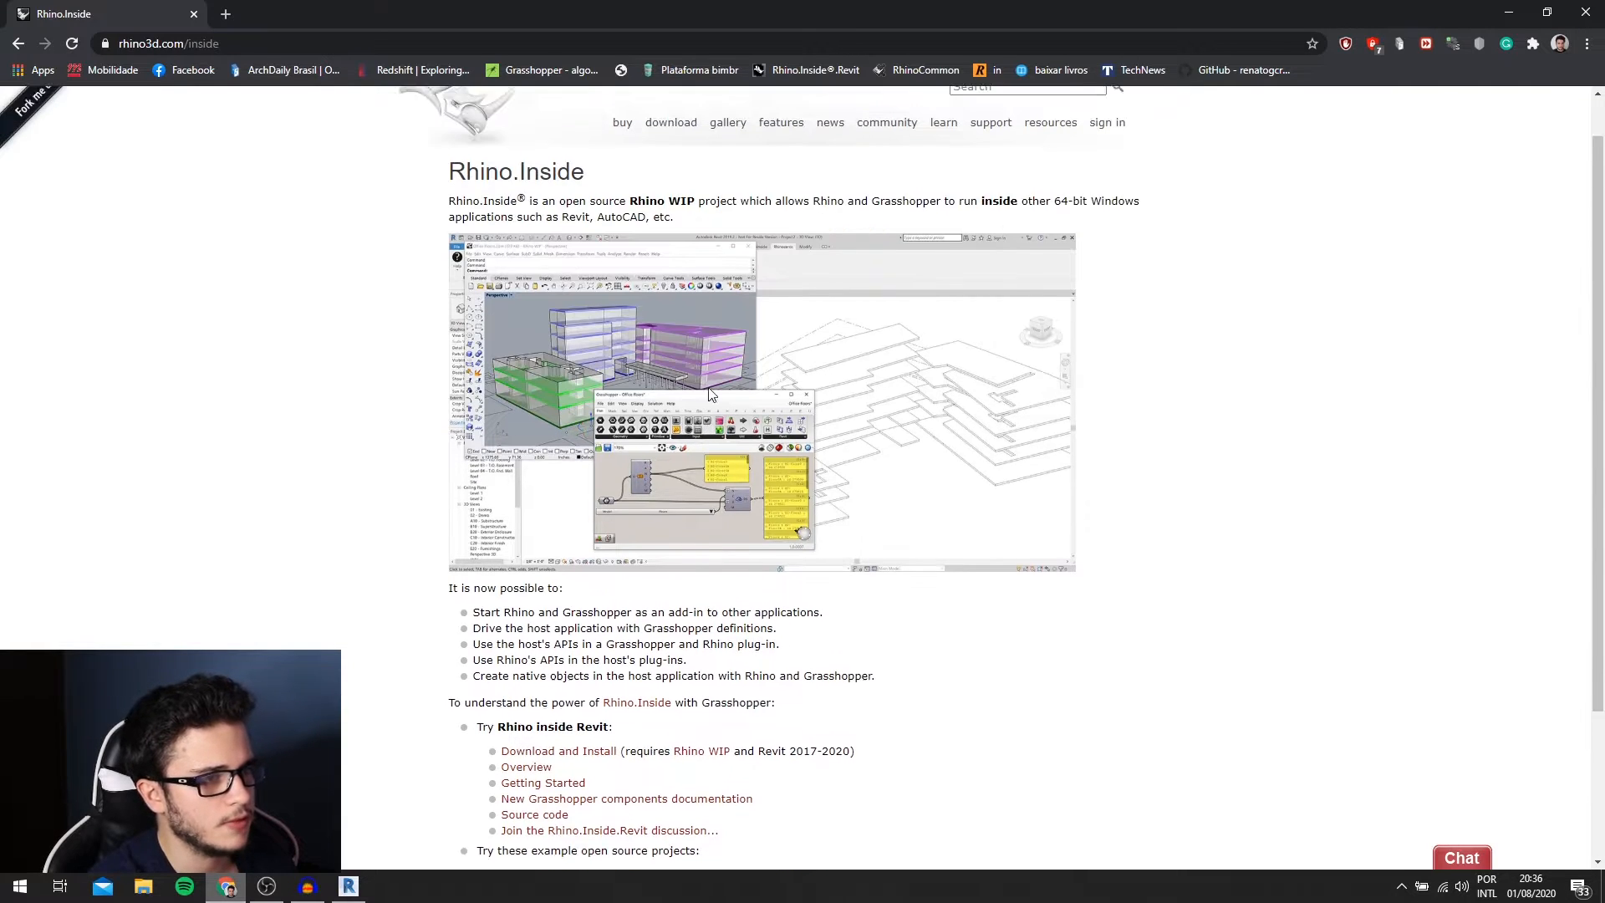
scroll(707, 395, "down", 3)
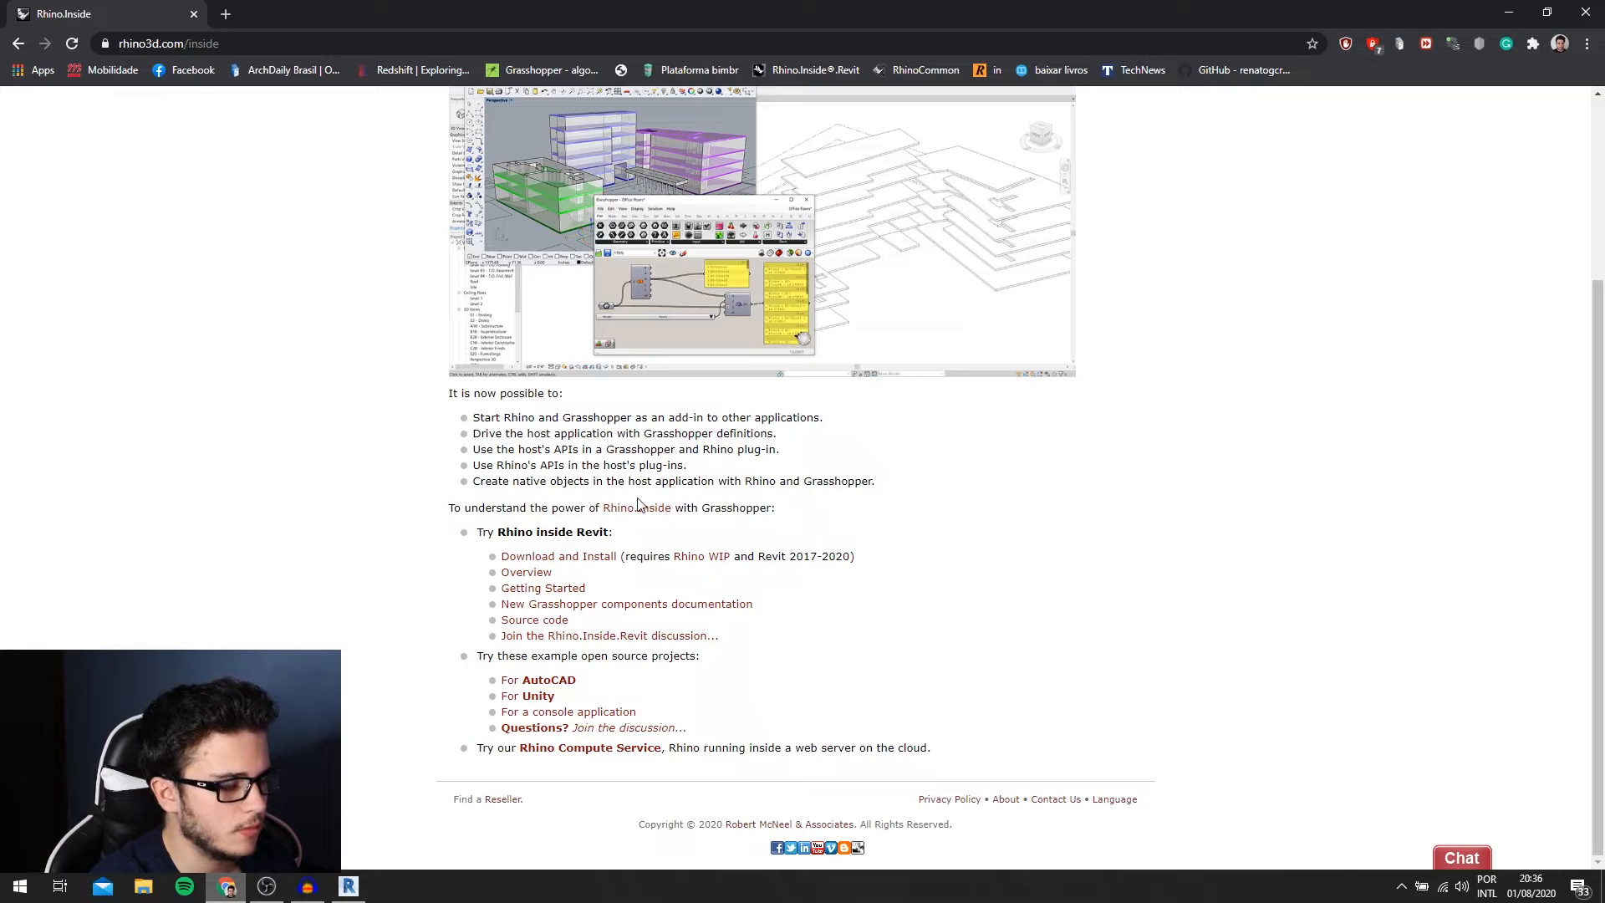
scroll(638, 504, "up", 2)
scroll(702, 502, "down", 2)
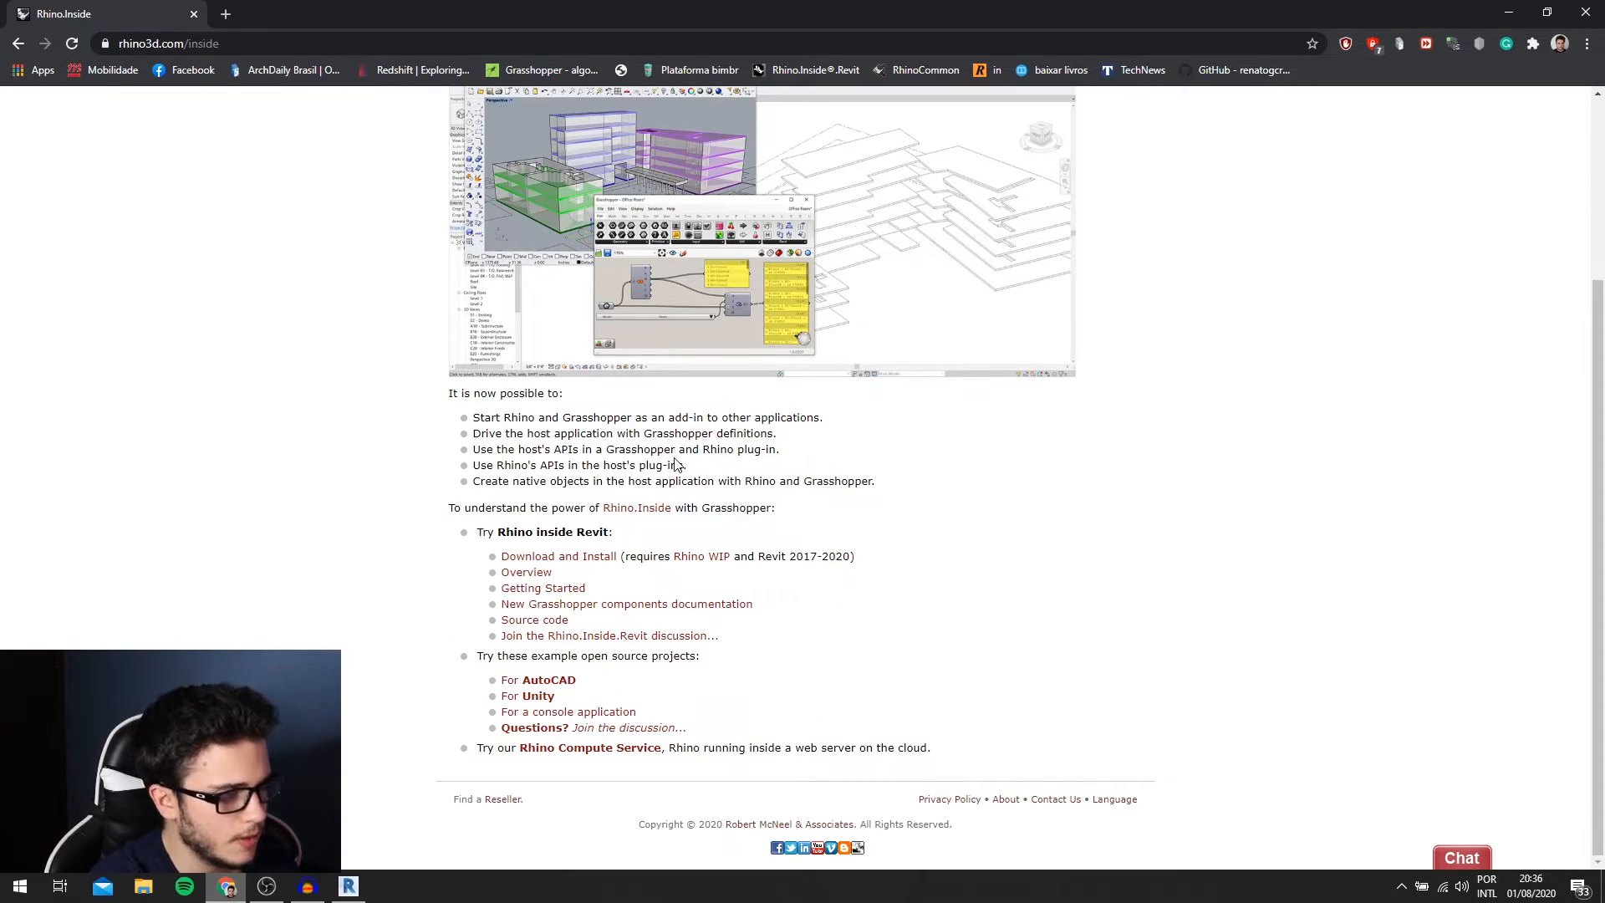
scroll(651, 410, "up", 2)
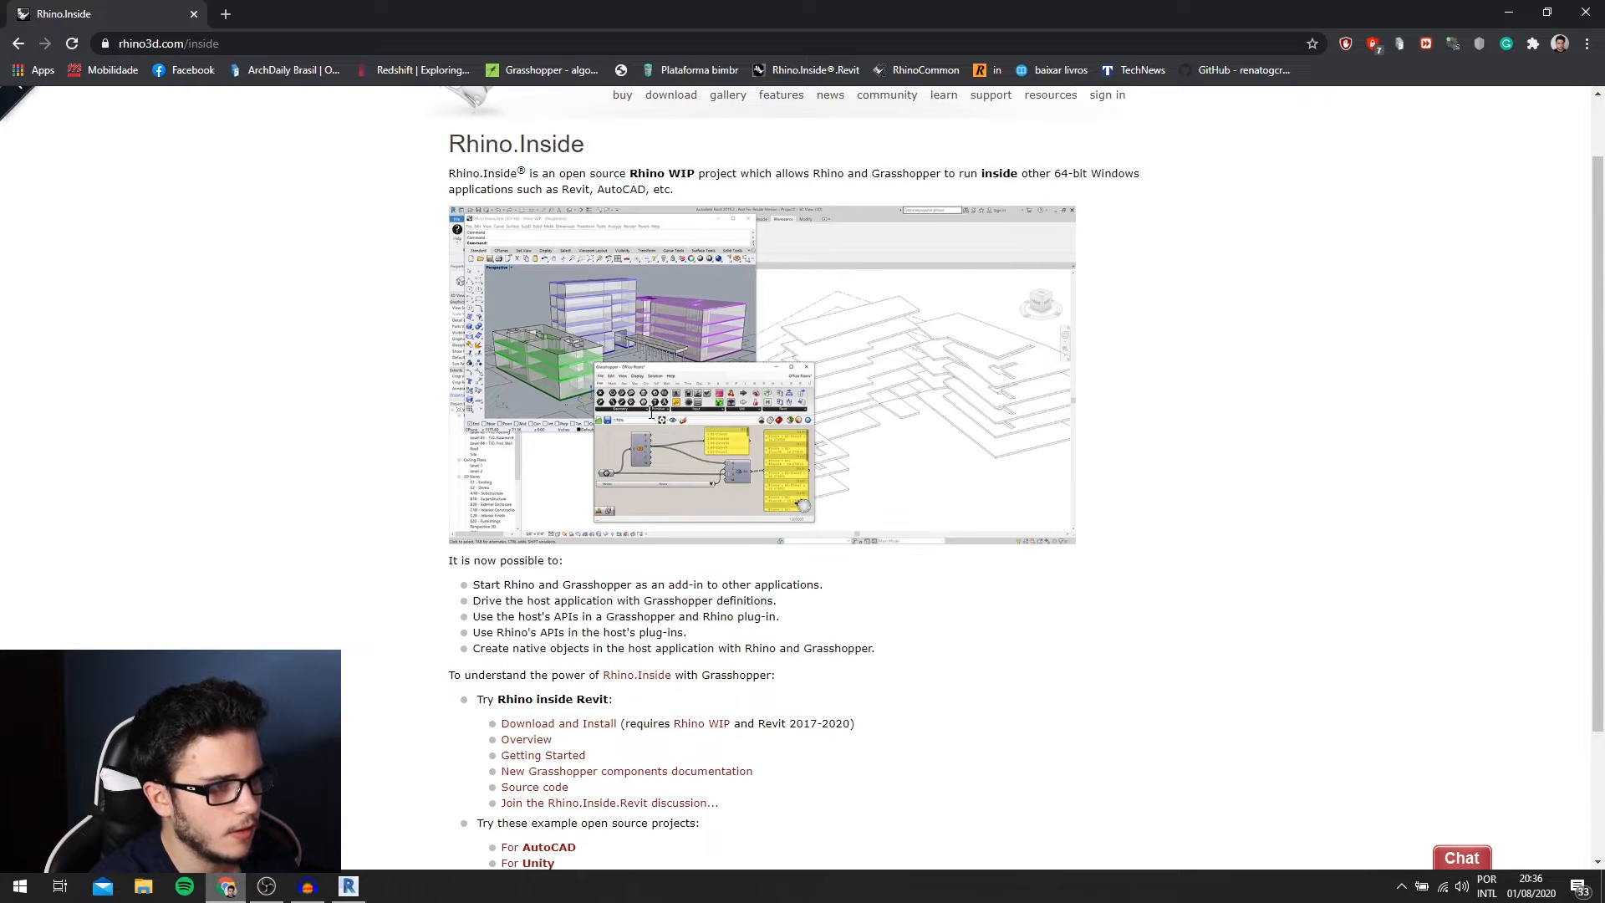
scroll(651, 410, "down", 2)
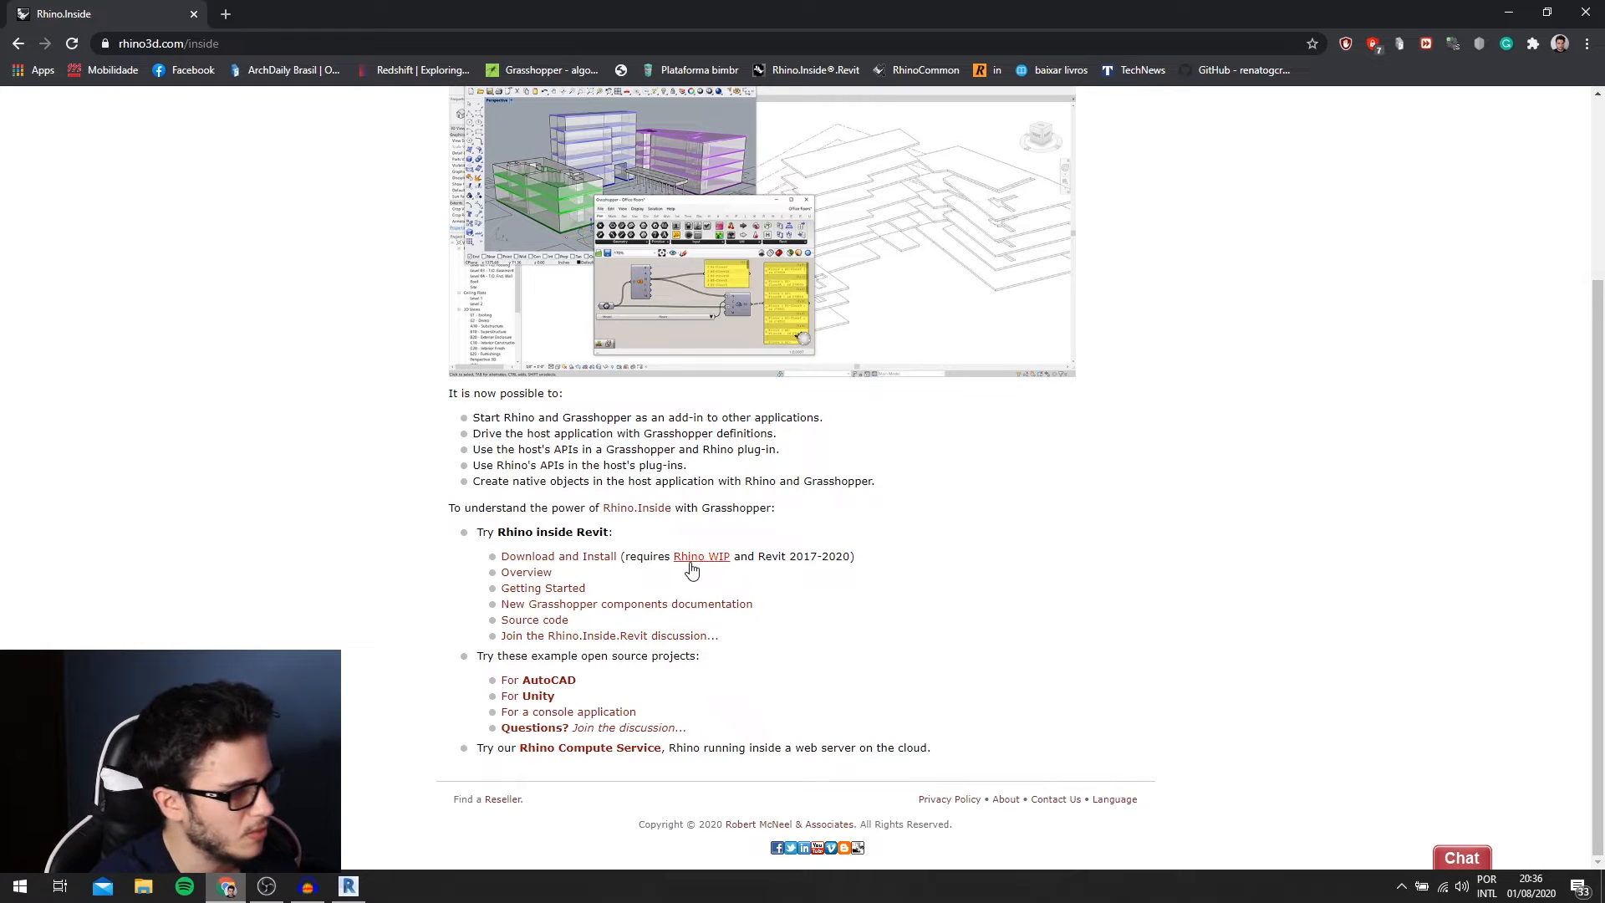
scroll(816, 601, "up", 2)
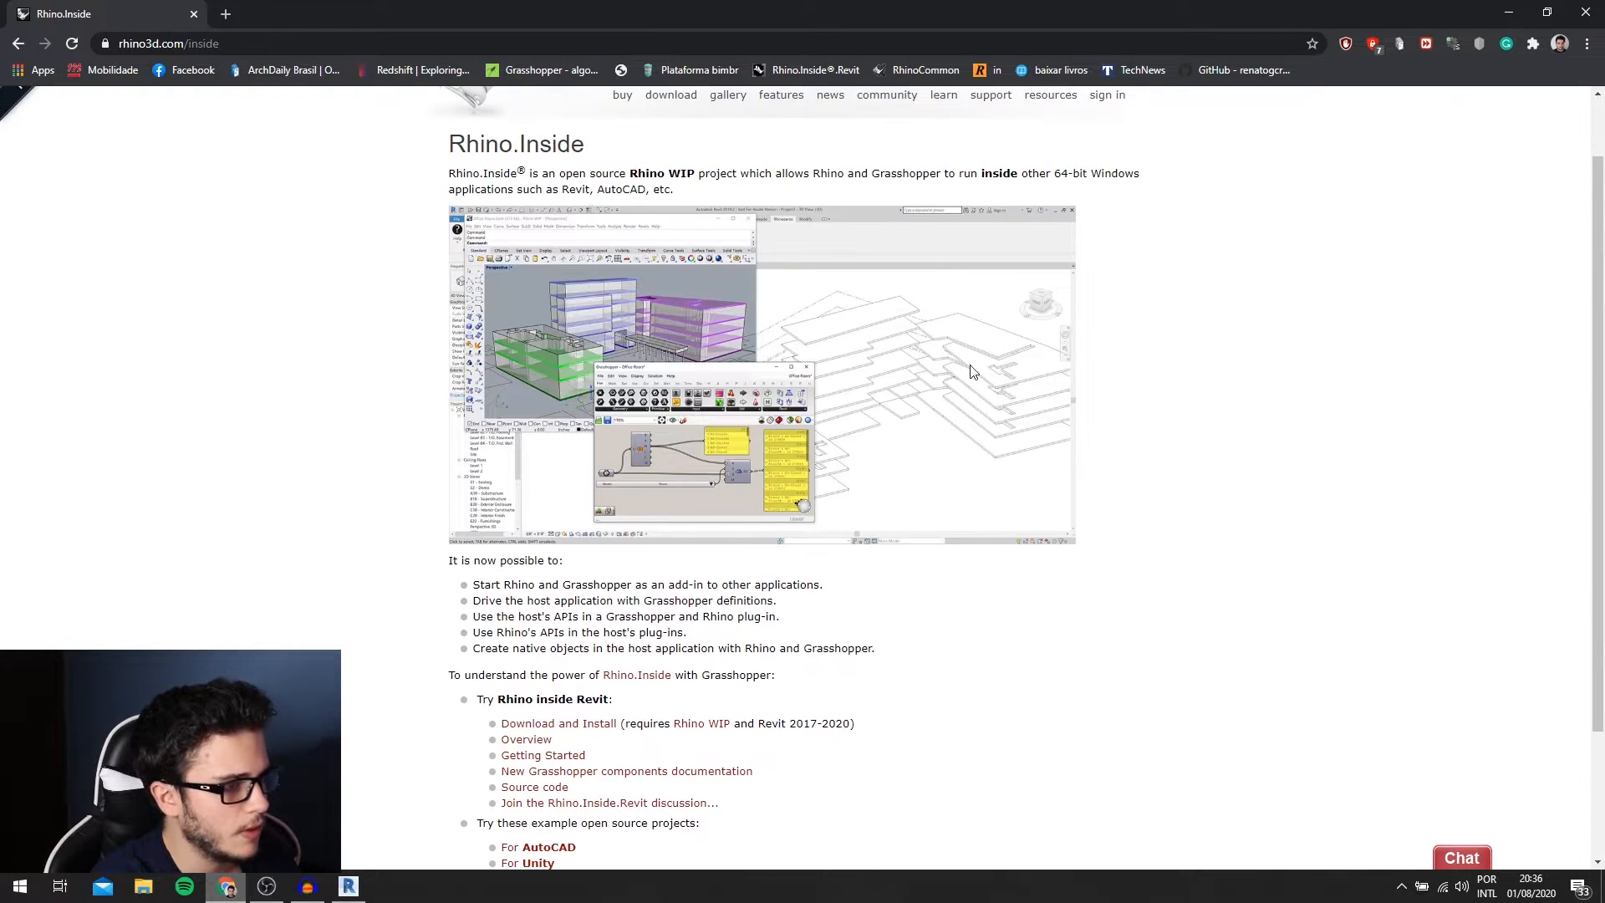
scroll(854, 505, "down", 2)
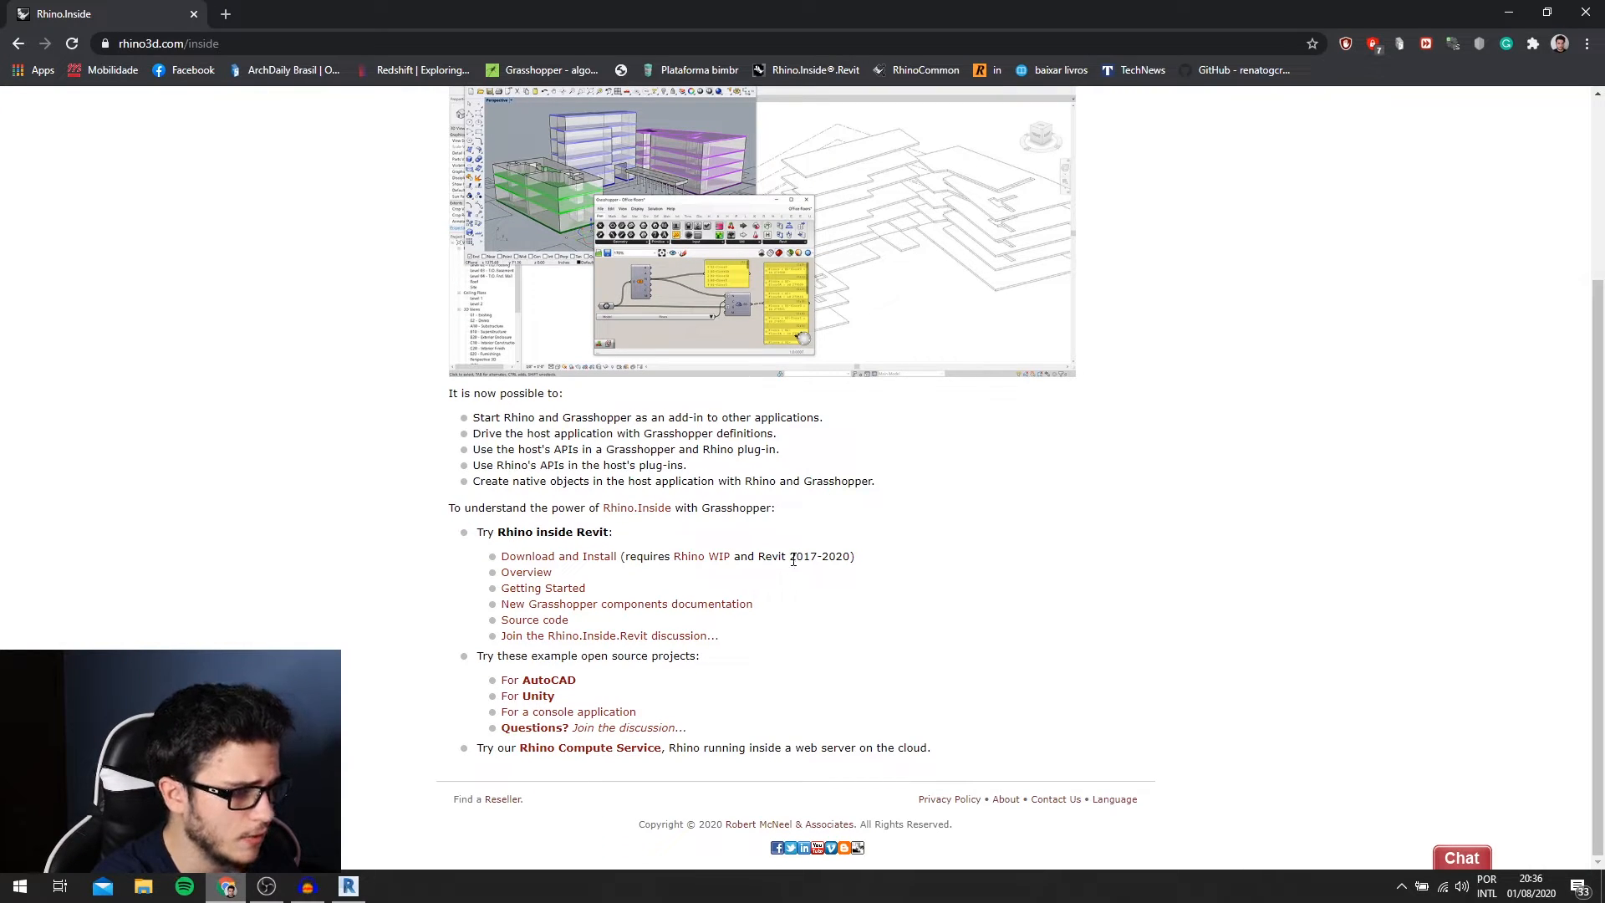
left_click_drag(793, 560, 880, 563)
left_click(952, 558)
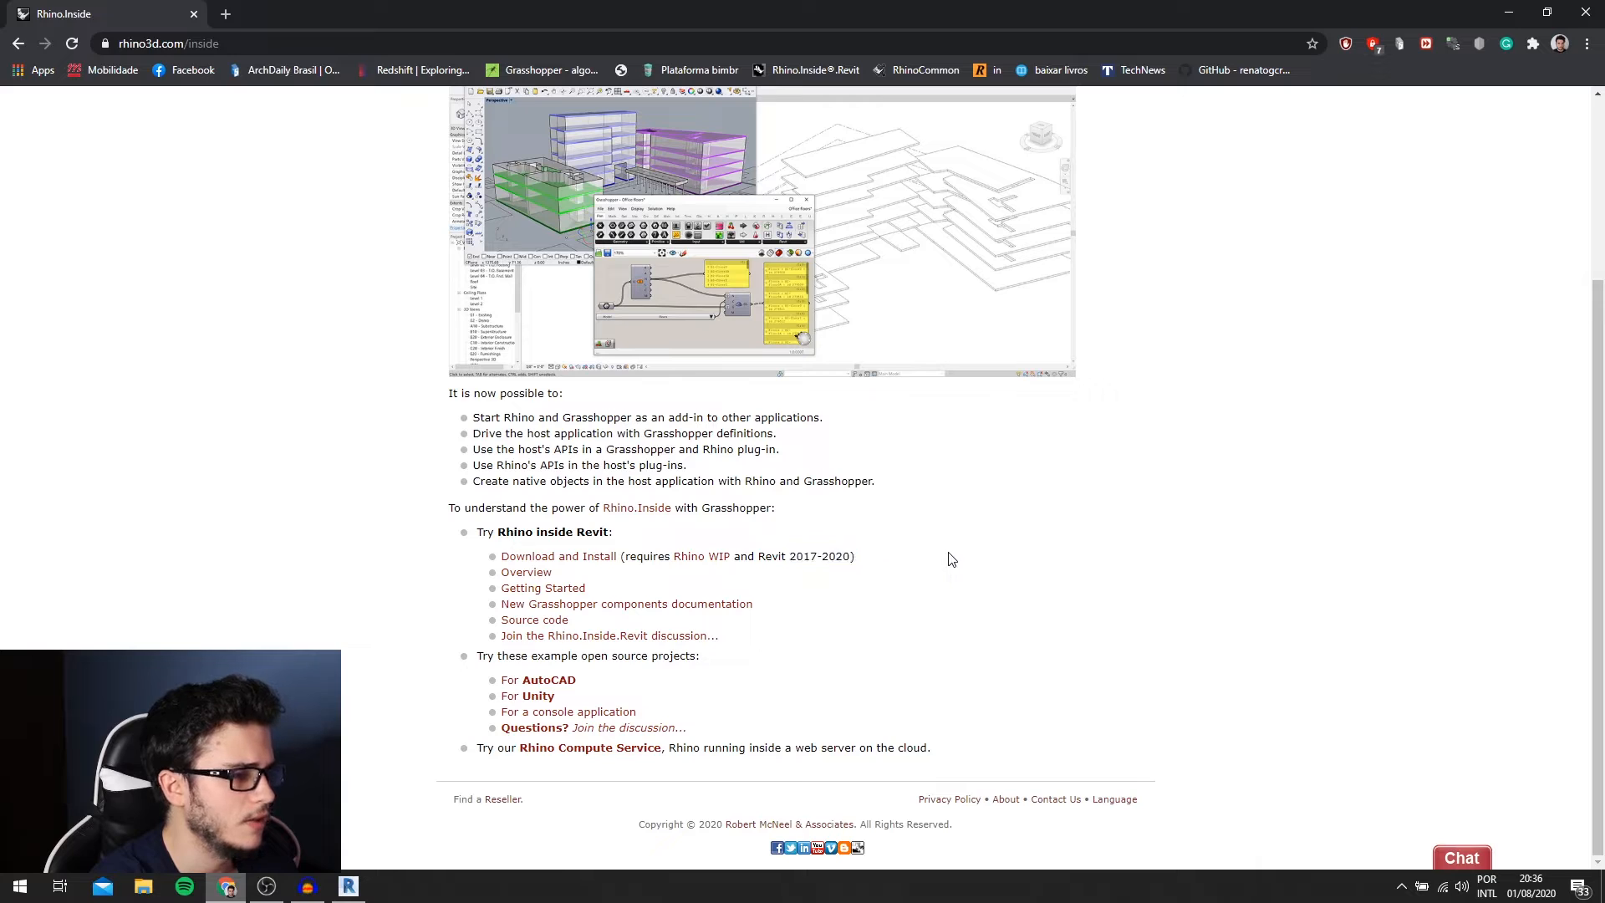
- Open the Getting Started and Source code links for Rhino inside Revit in new browser tabs
right_click(538, 593)
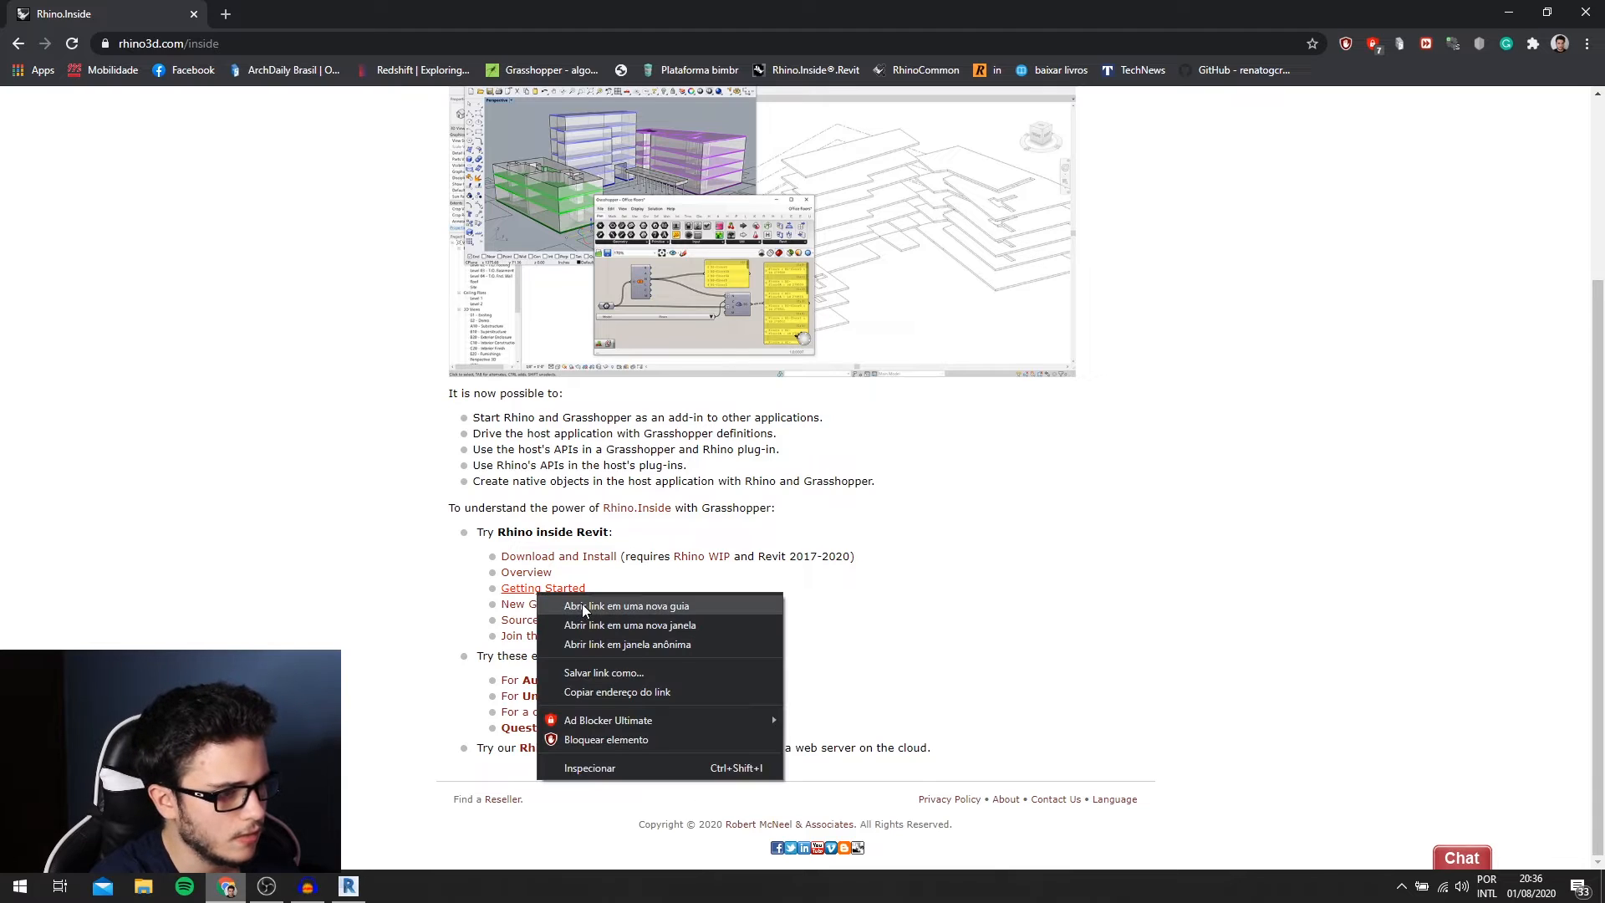
left_click(597, 605)
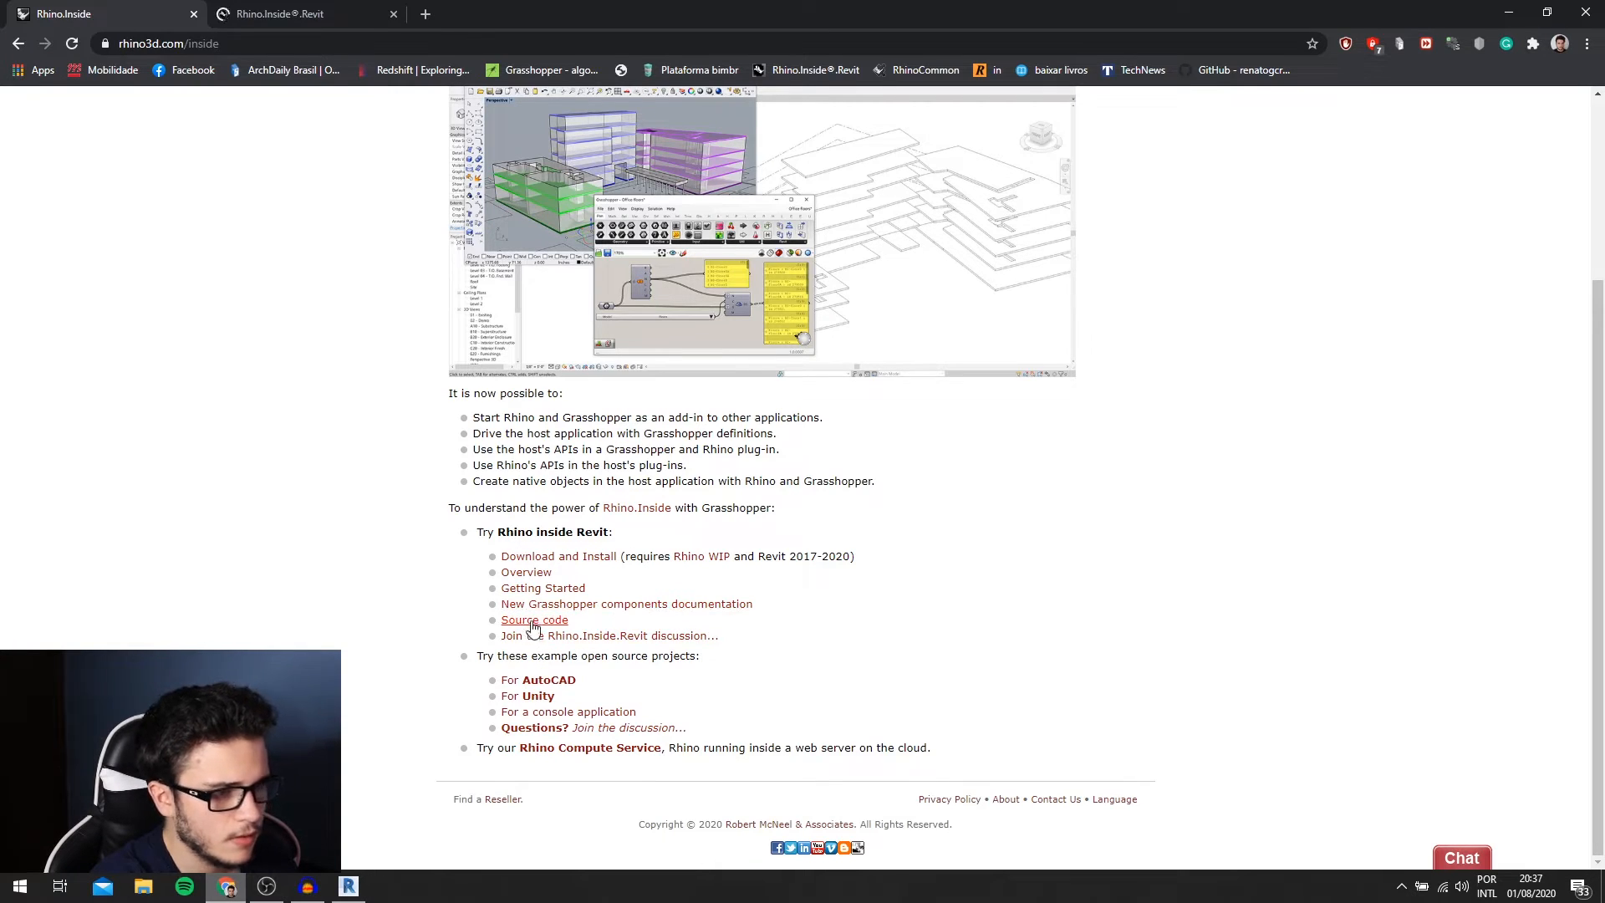
right_click(536, 621)
left_click(604, 635)
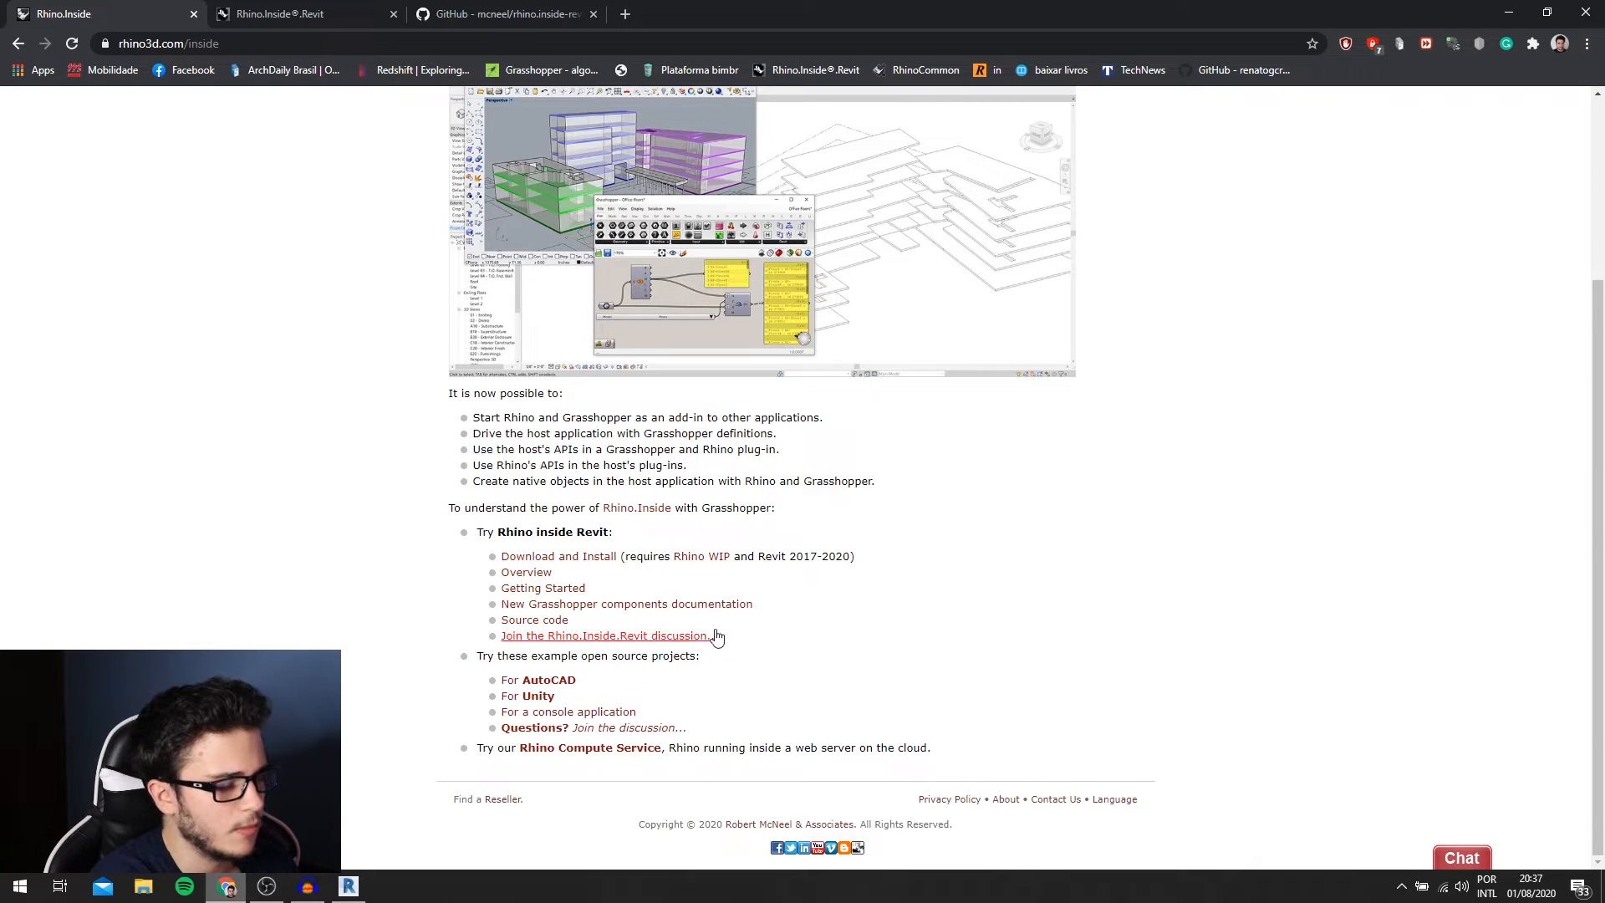
double_click(636, 556)
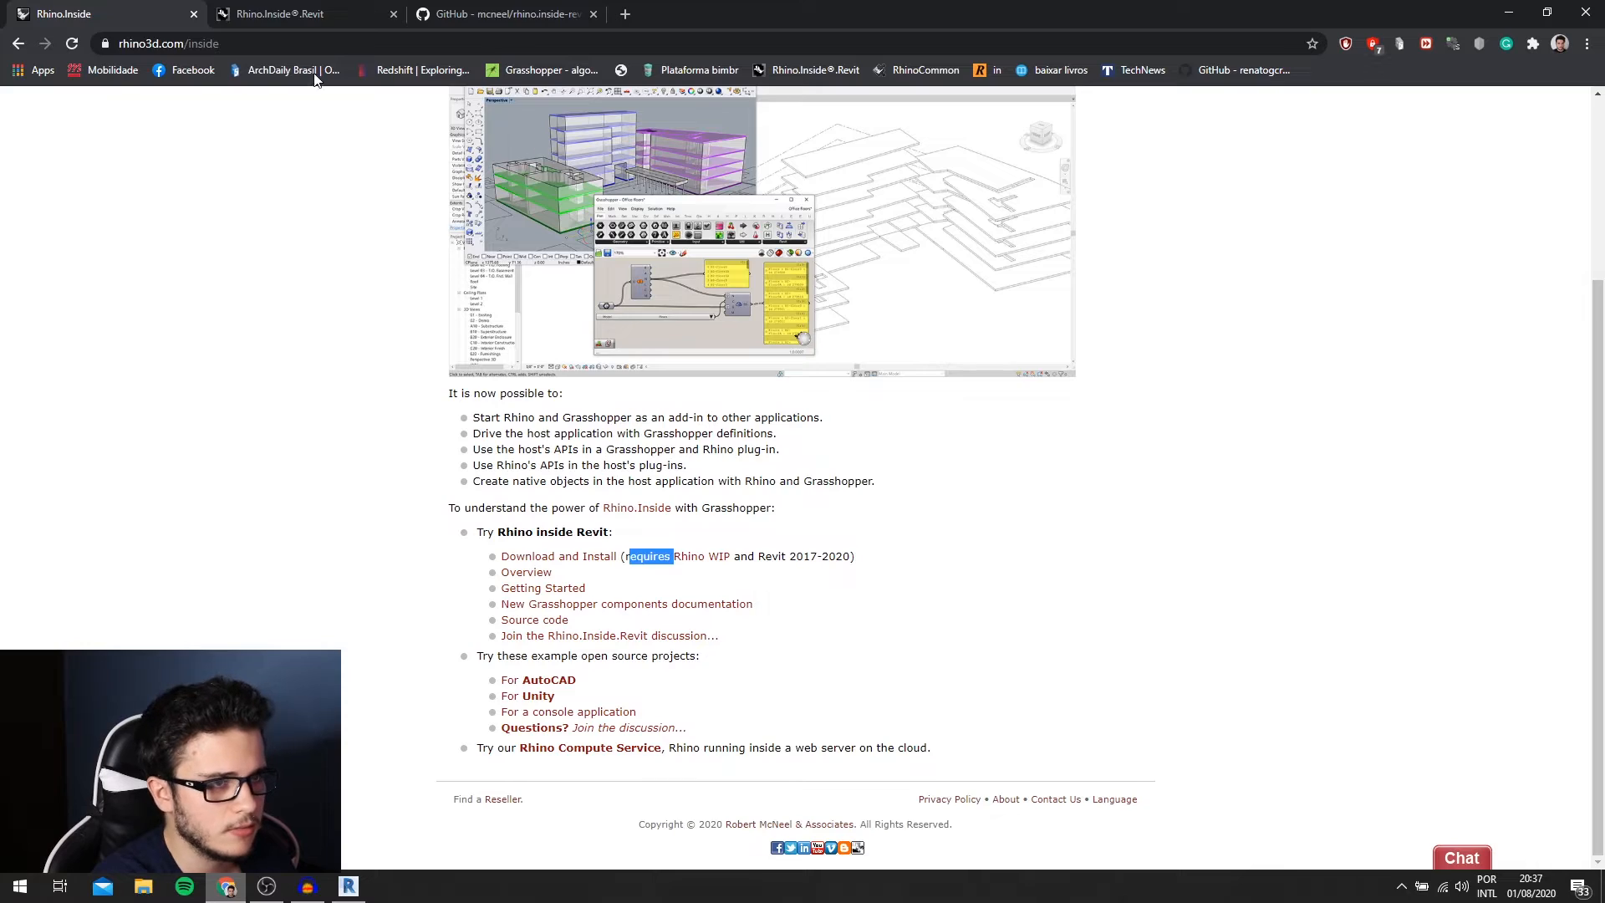
- Read the Installation and Loading Rhino.Inside.Revit instructions on the Getting Started page
left_click(288, 10)
scroll(642, 381, "down", 15)
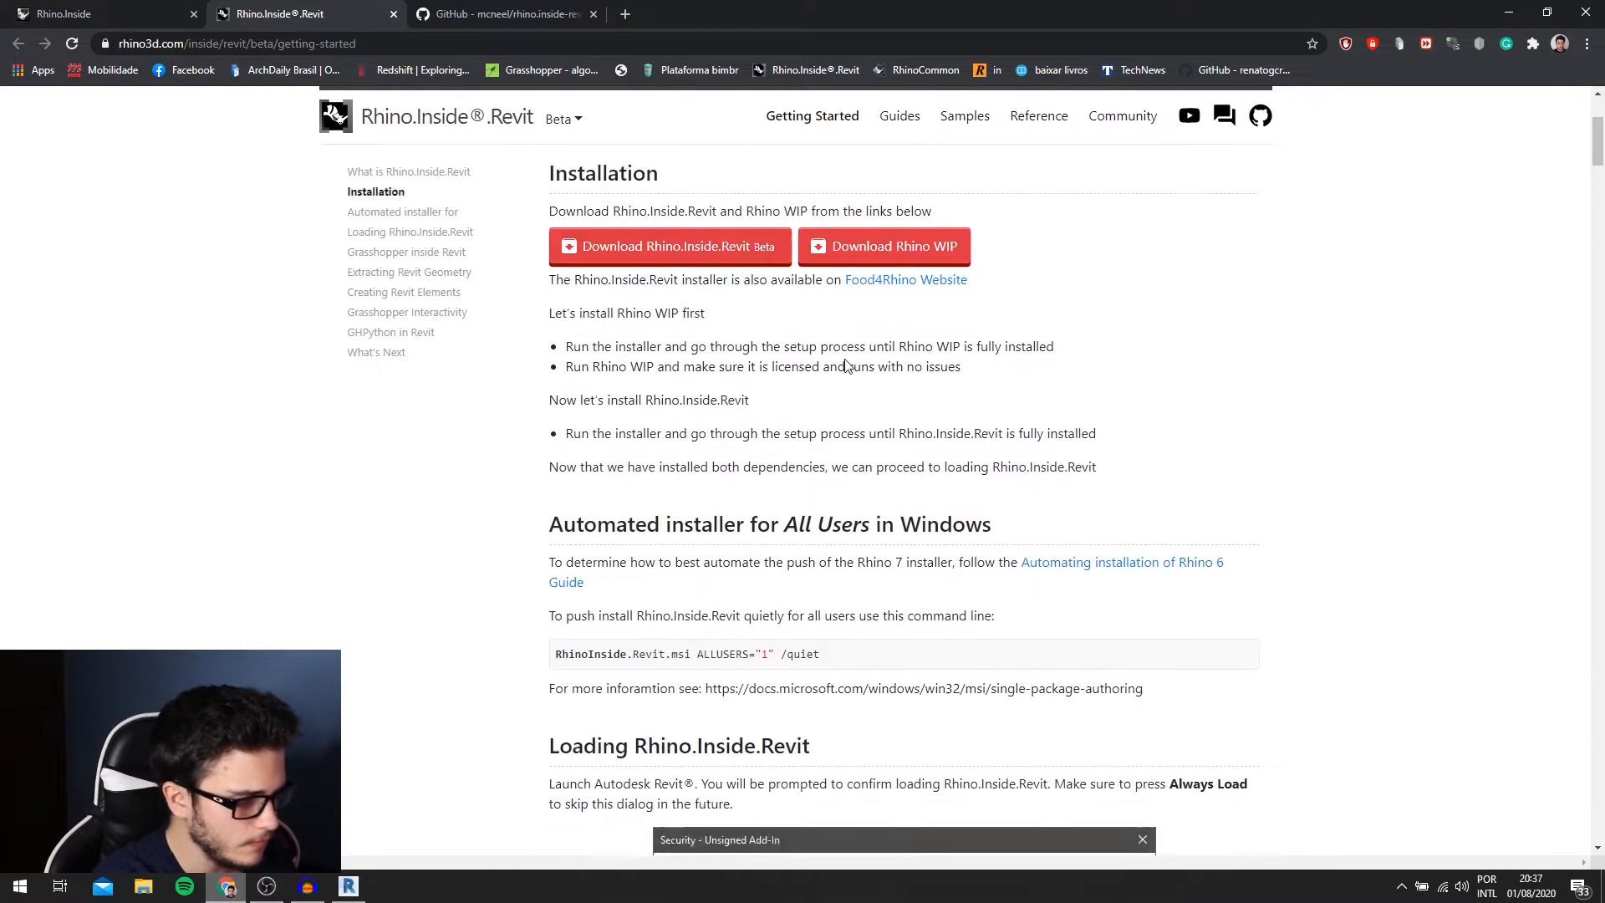
scroll(843, 393, "up", 4)
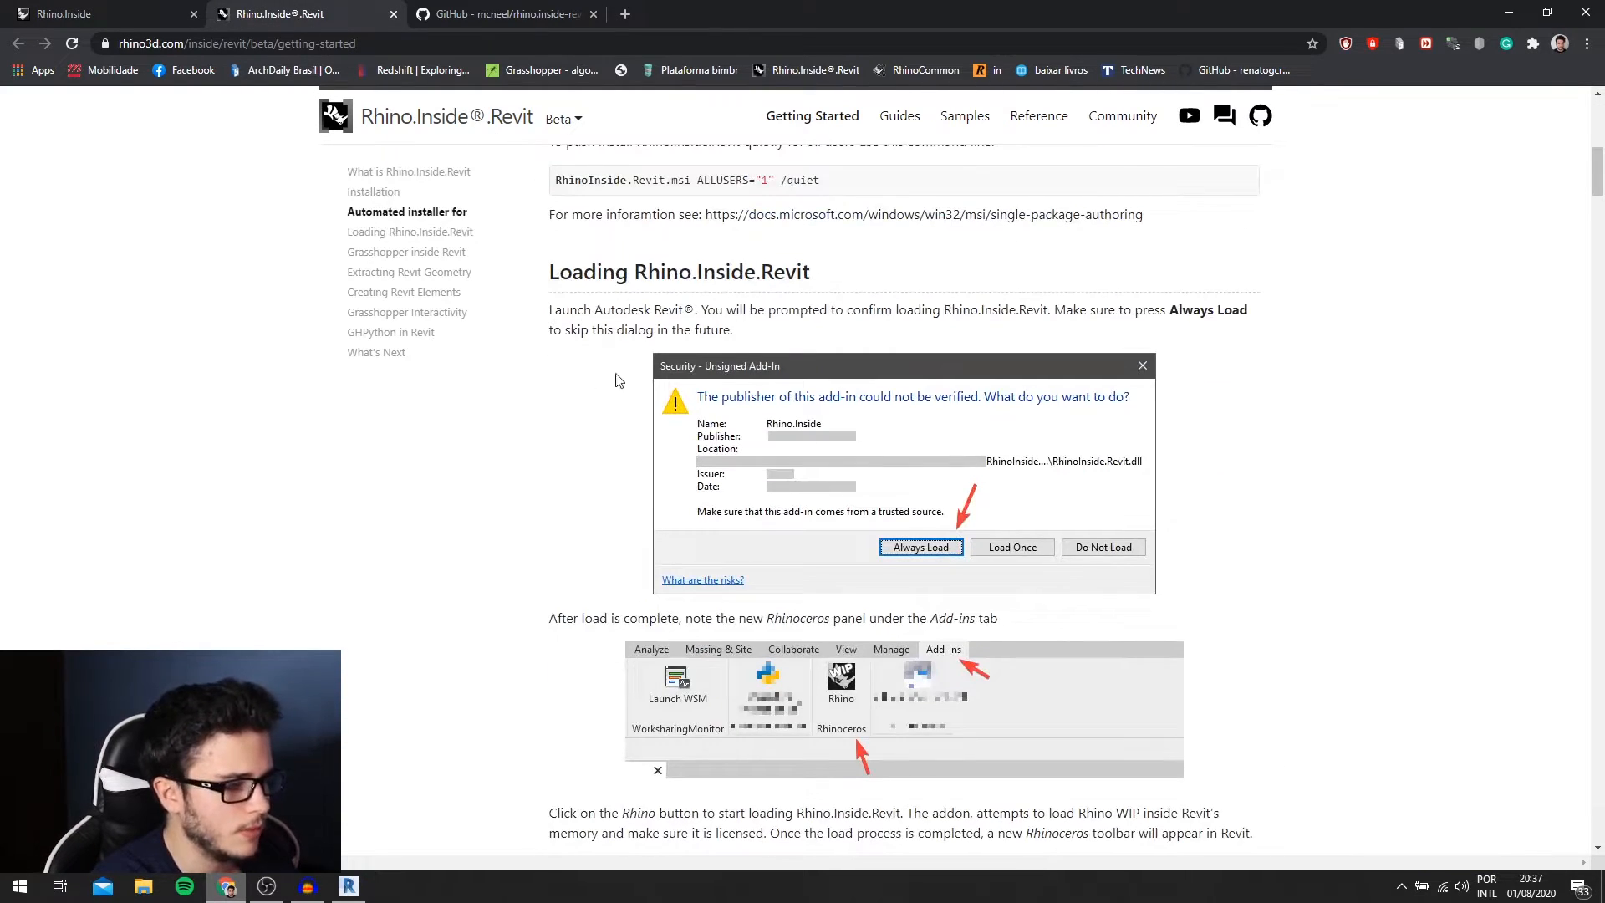
scroll(999, 460, "down", 1)
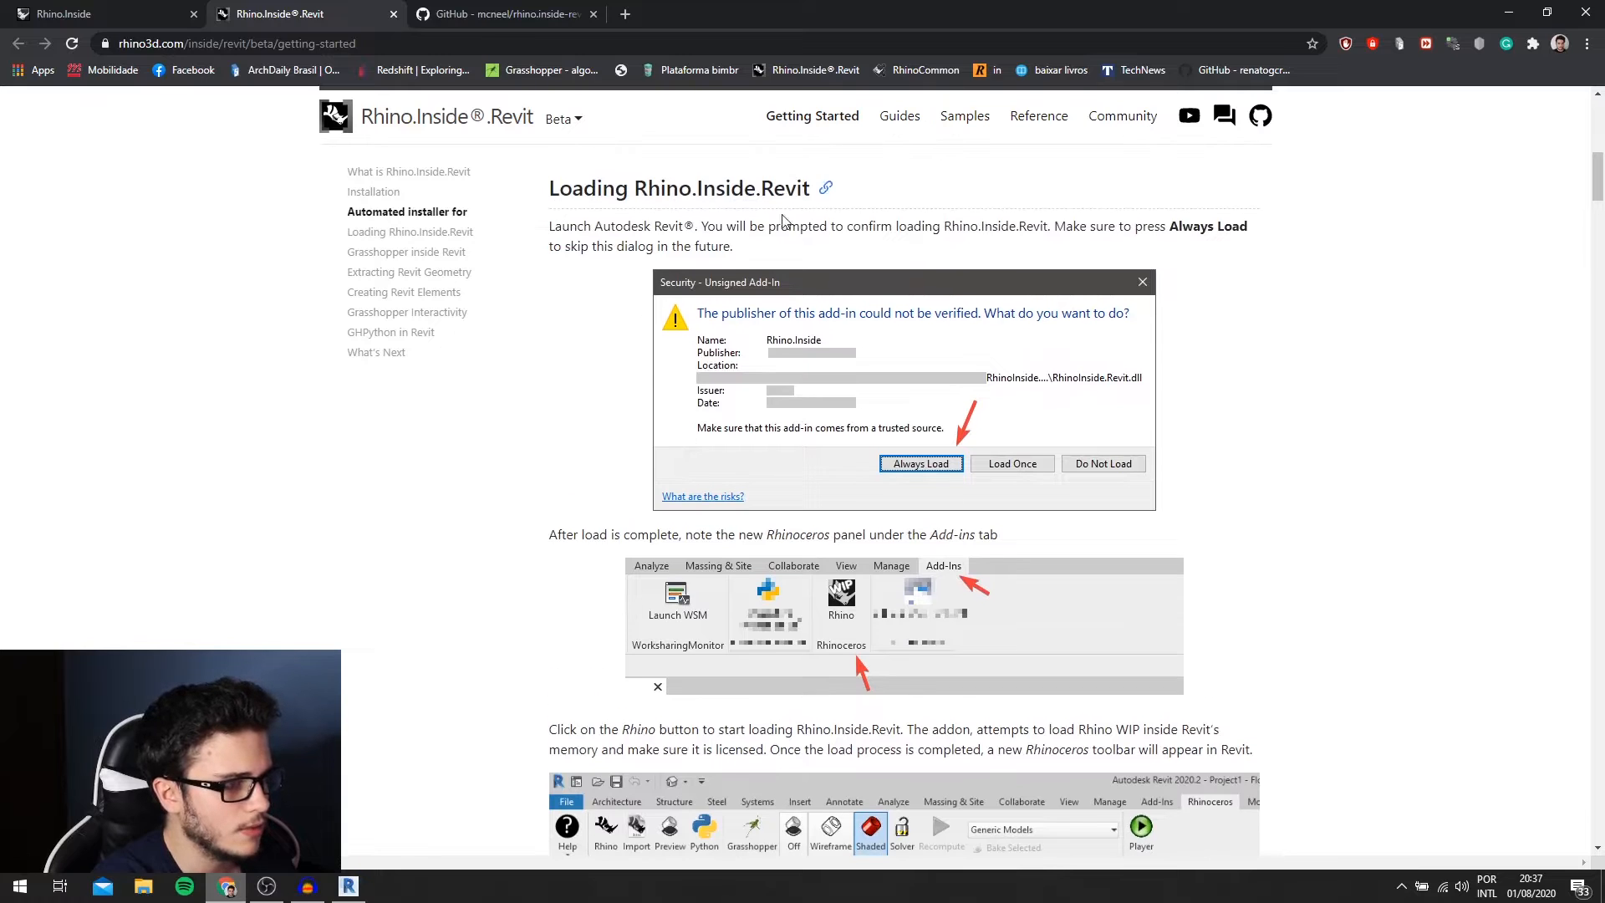
scroll(721, 323, "down", 3)
scroll(967, 445, "up", 1)
scroll(967, 445, "down", 2)
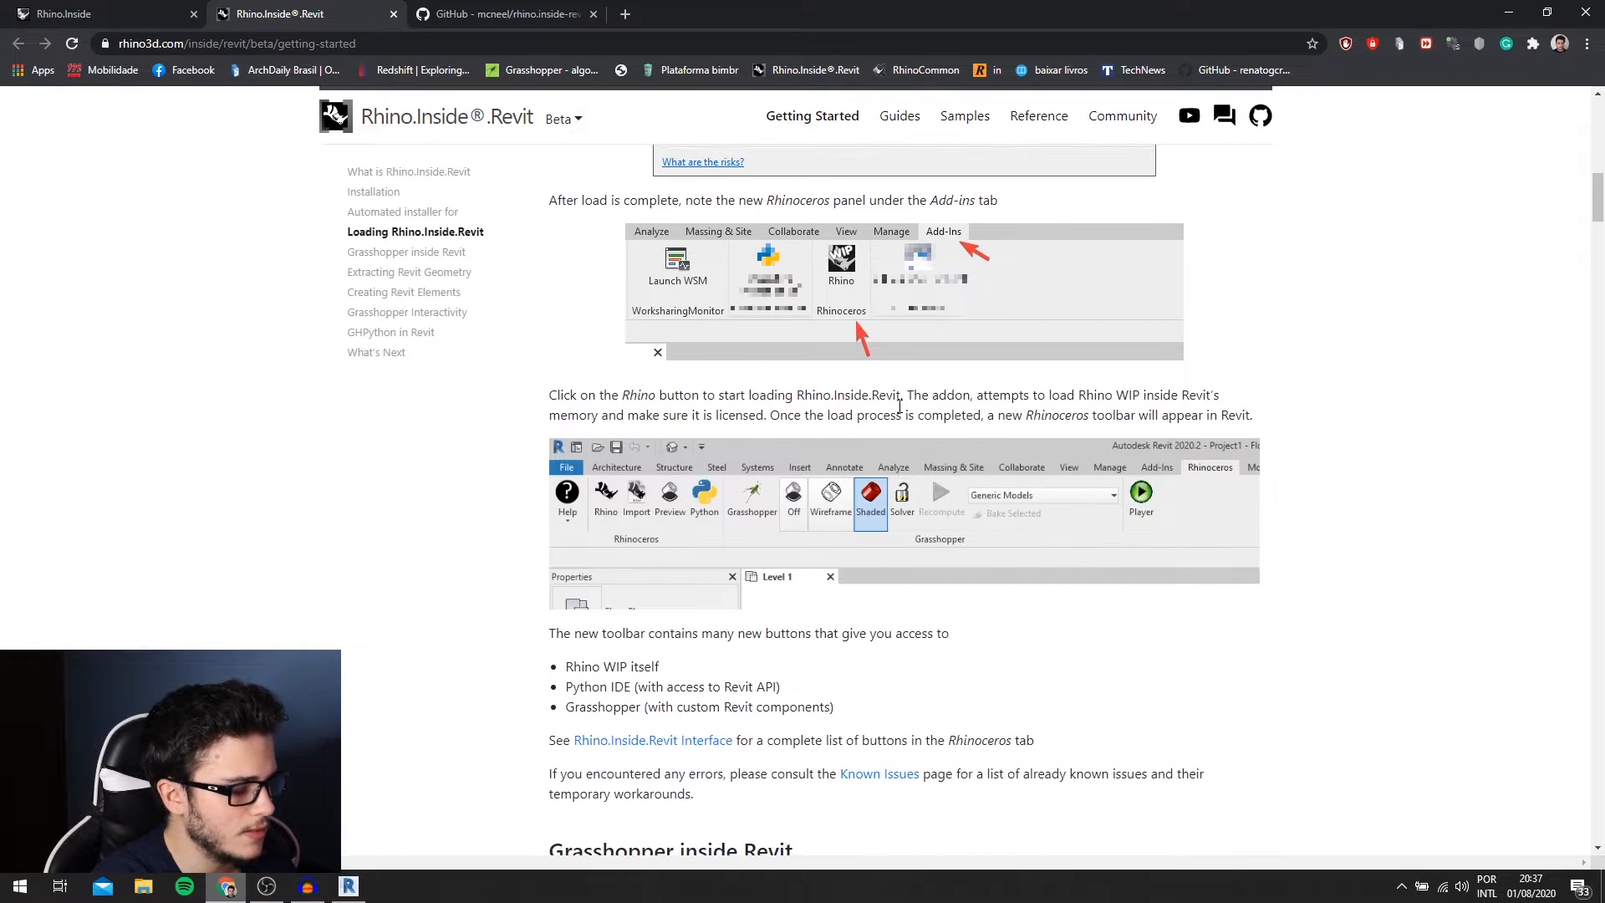
scroll(855, 383, "up", 3)
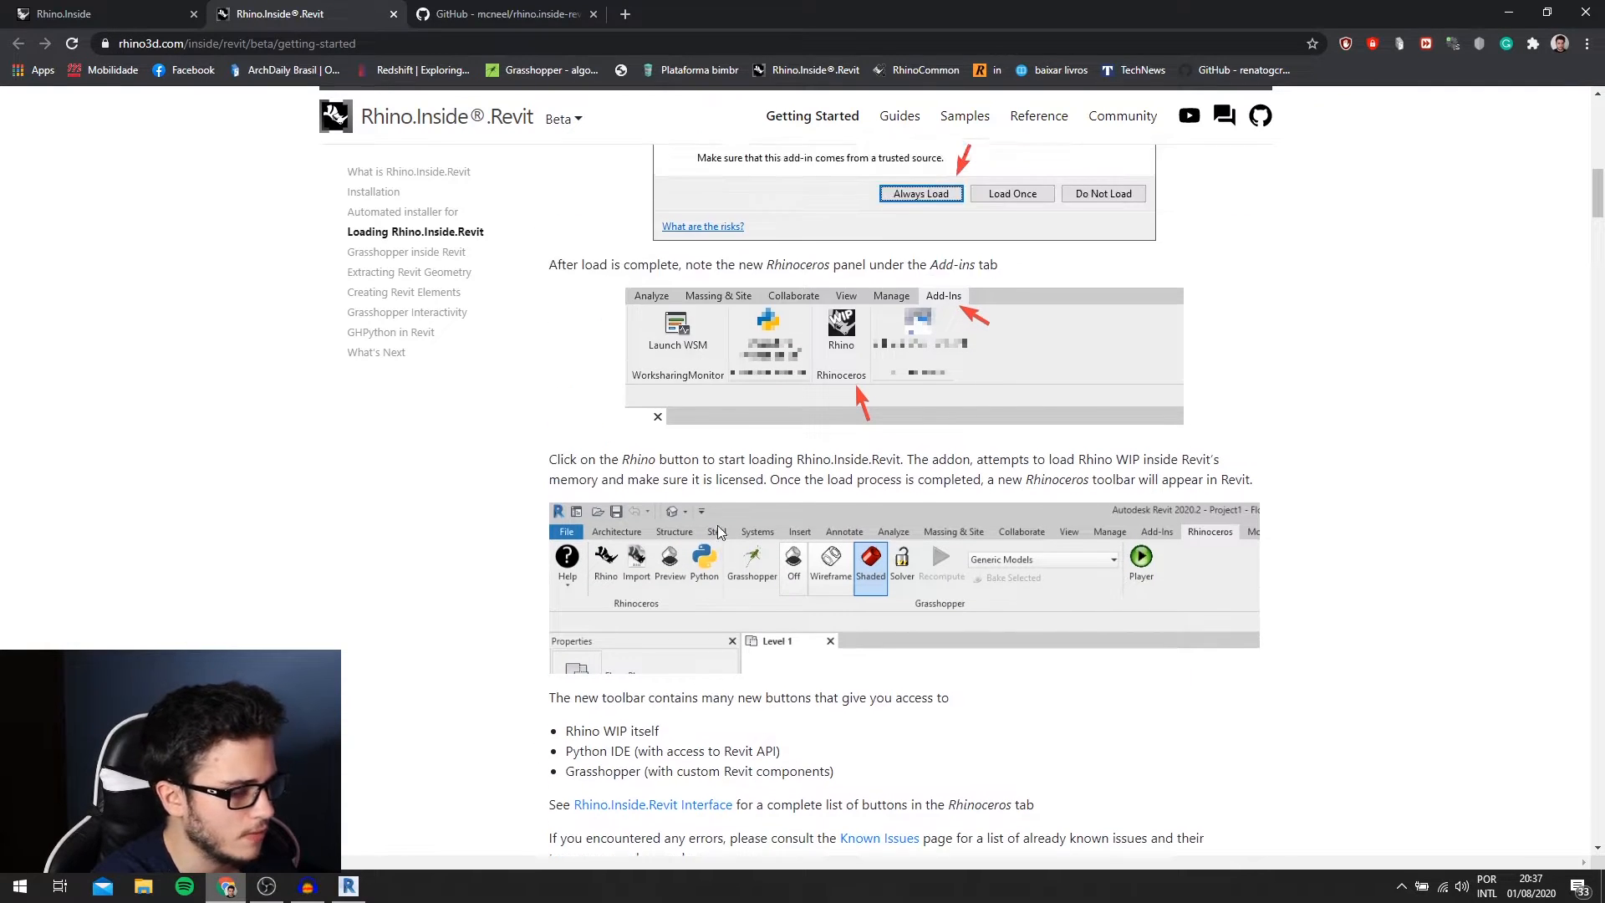
scroll(681, 485, "down", 5)
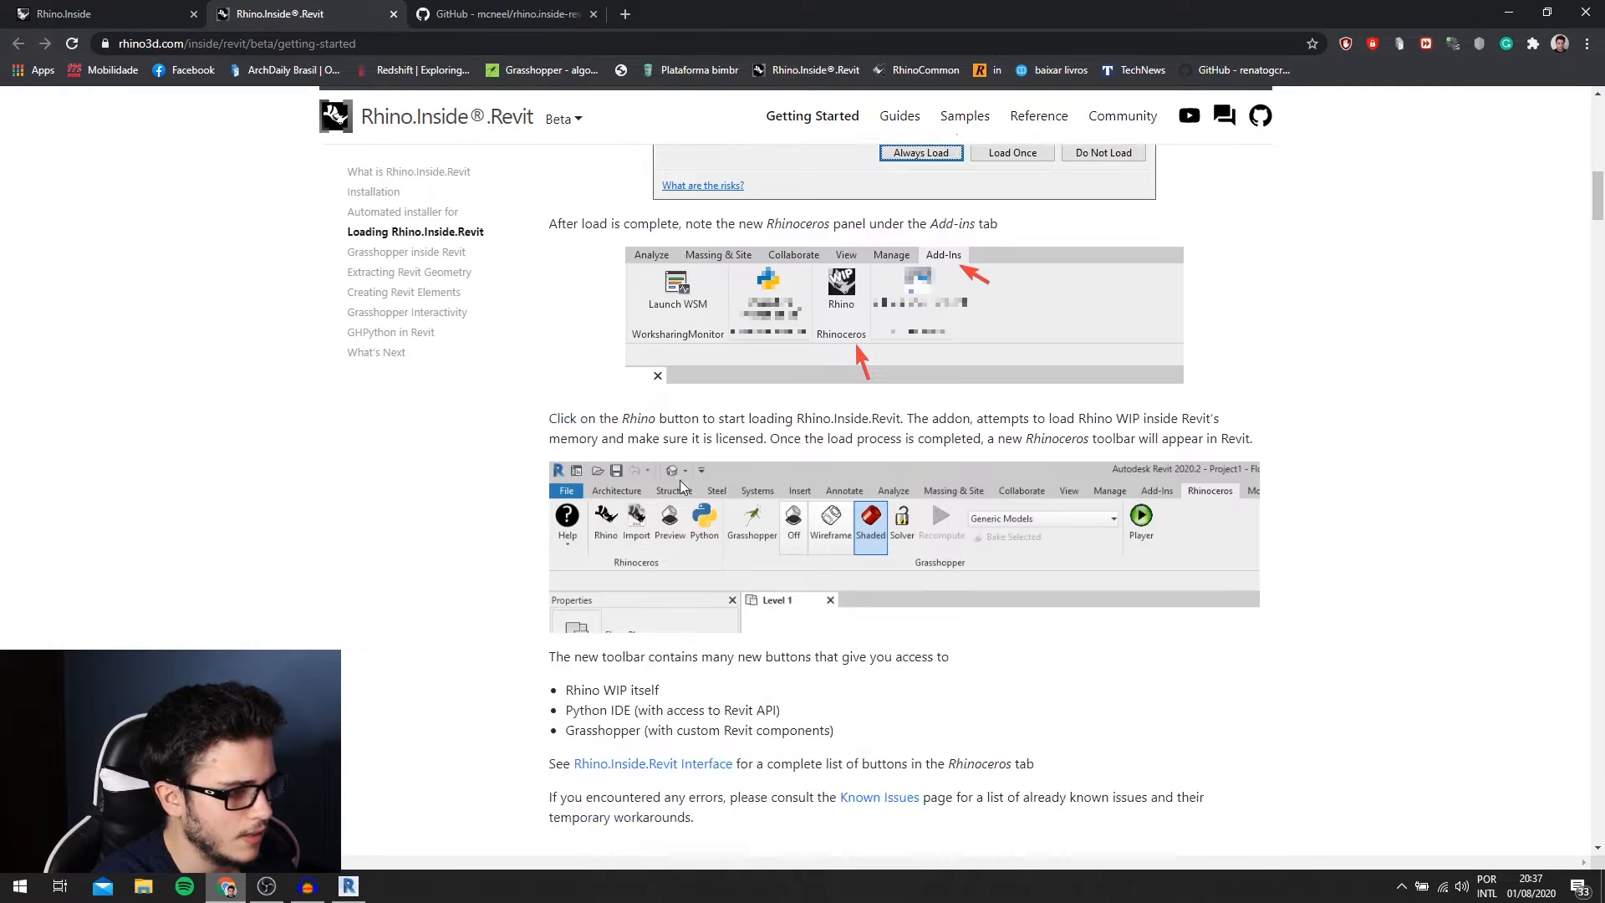
- Examine the Grasshopper inside Revit section, including the colour legend for Revit-aware component icons
scroll(636, 344, "down", 5)
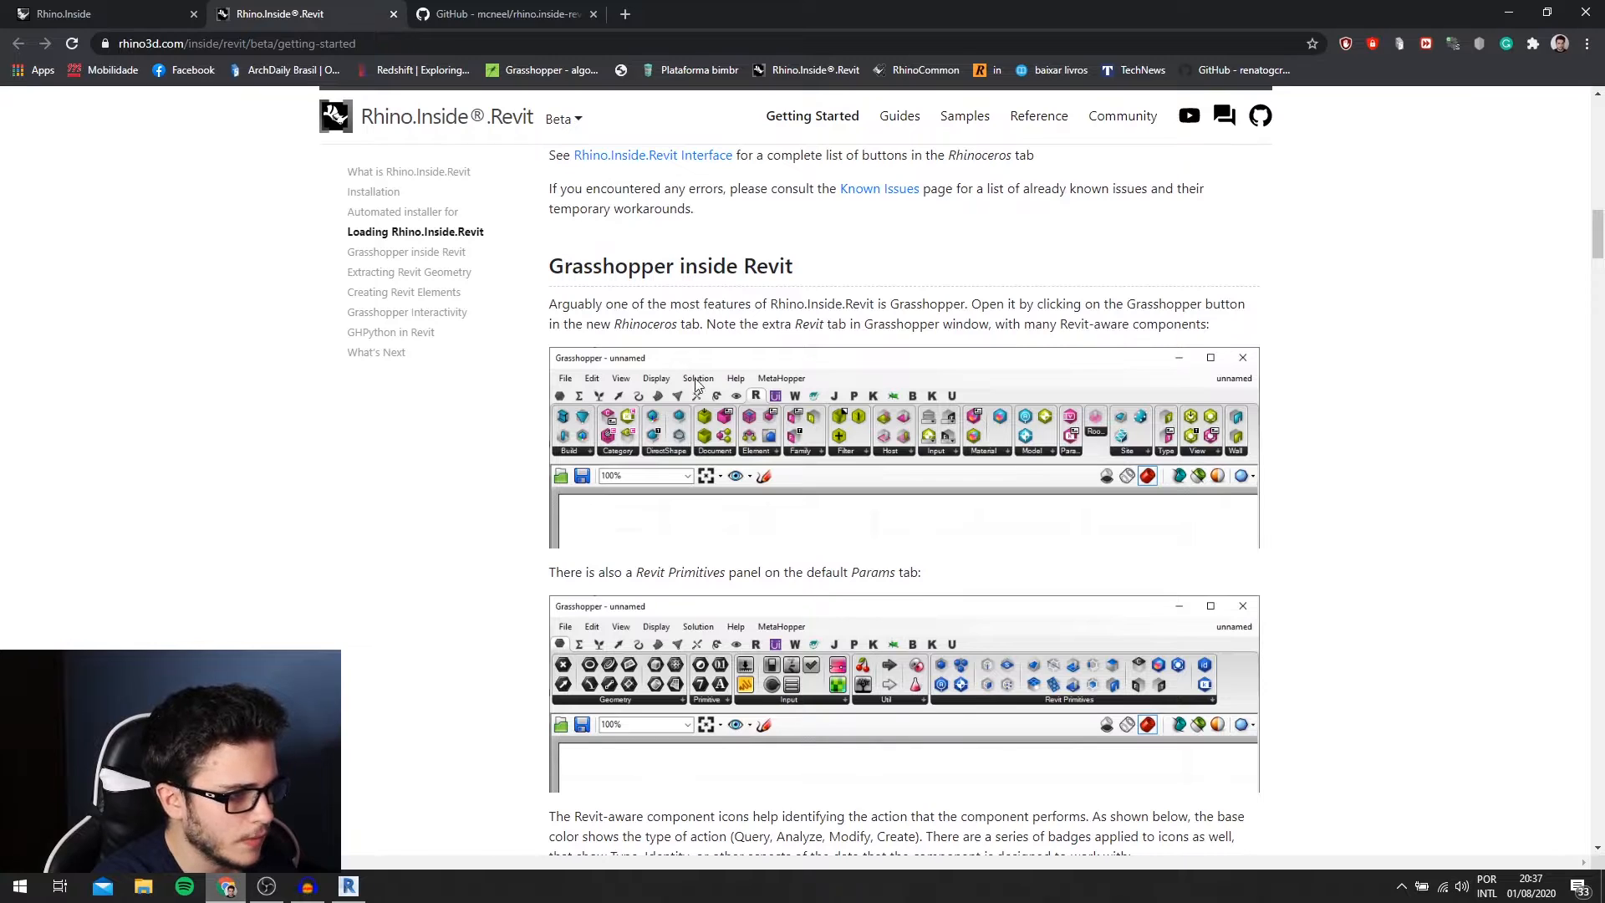
scroll(736, 393, "down", 5)
scroll(967, 377, "down", 1)
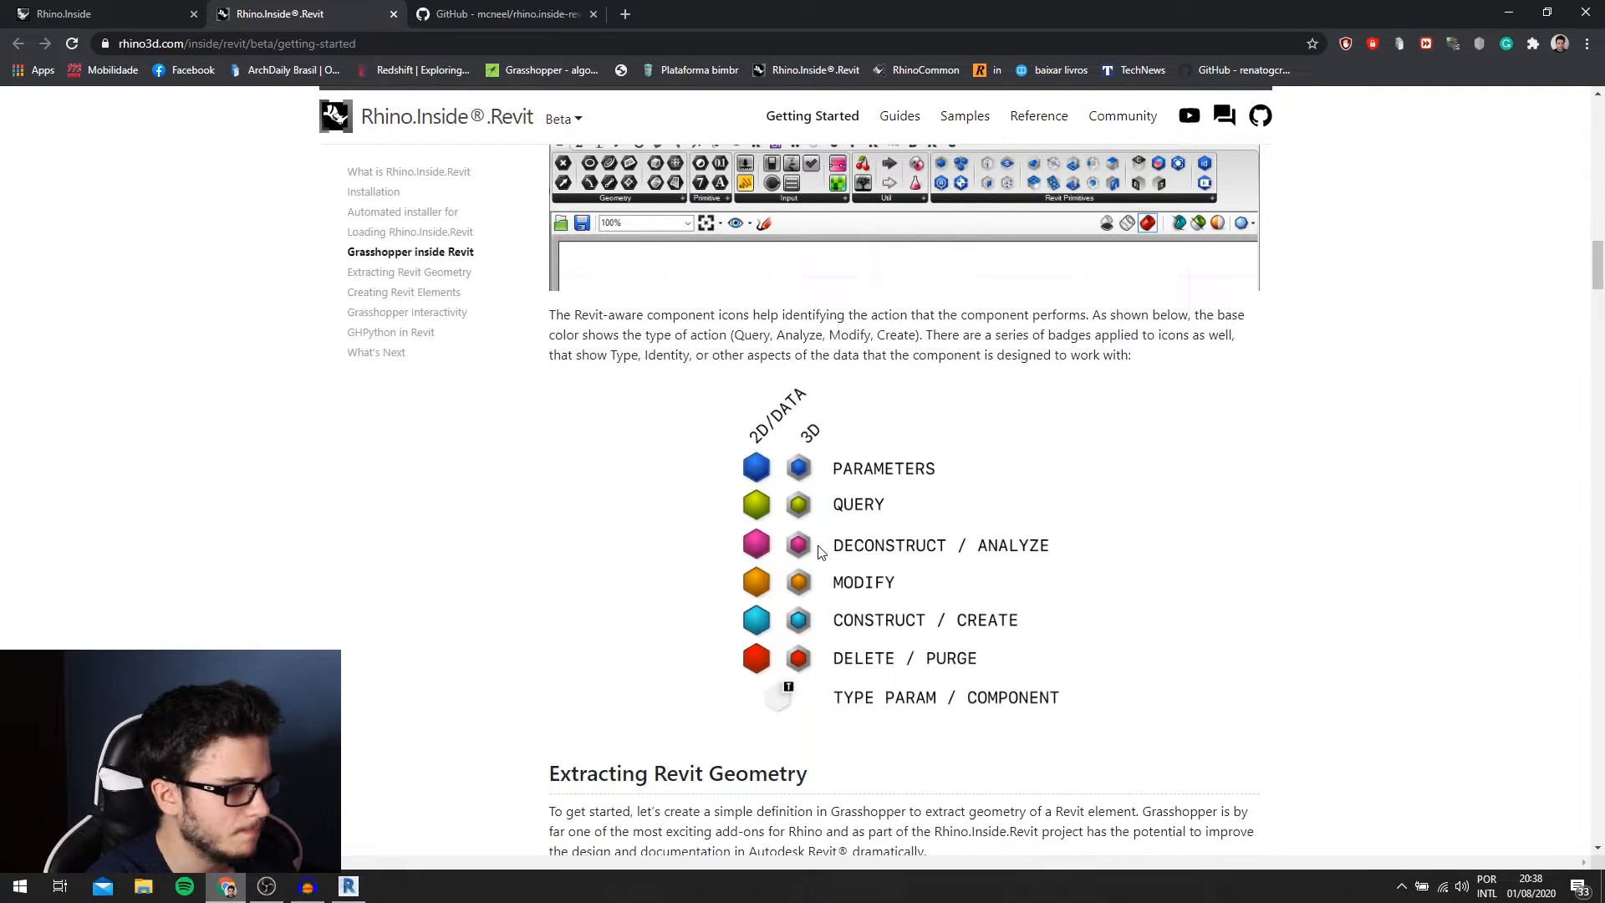
scroll(757, 560, "down", 2)
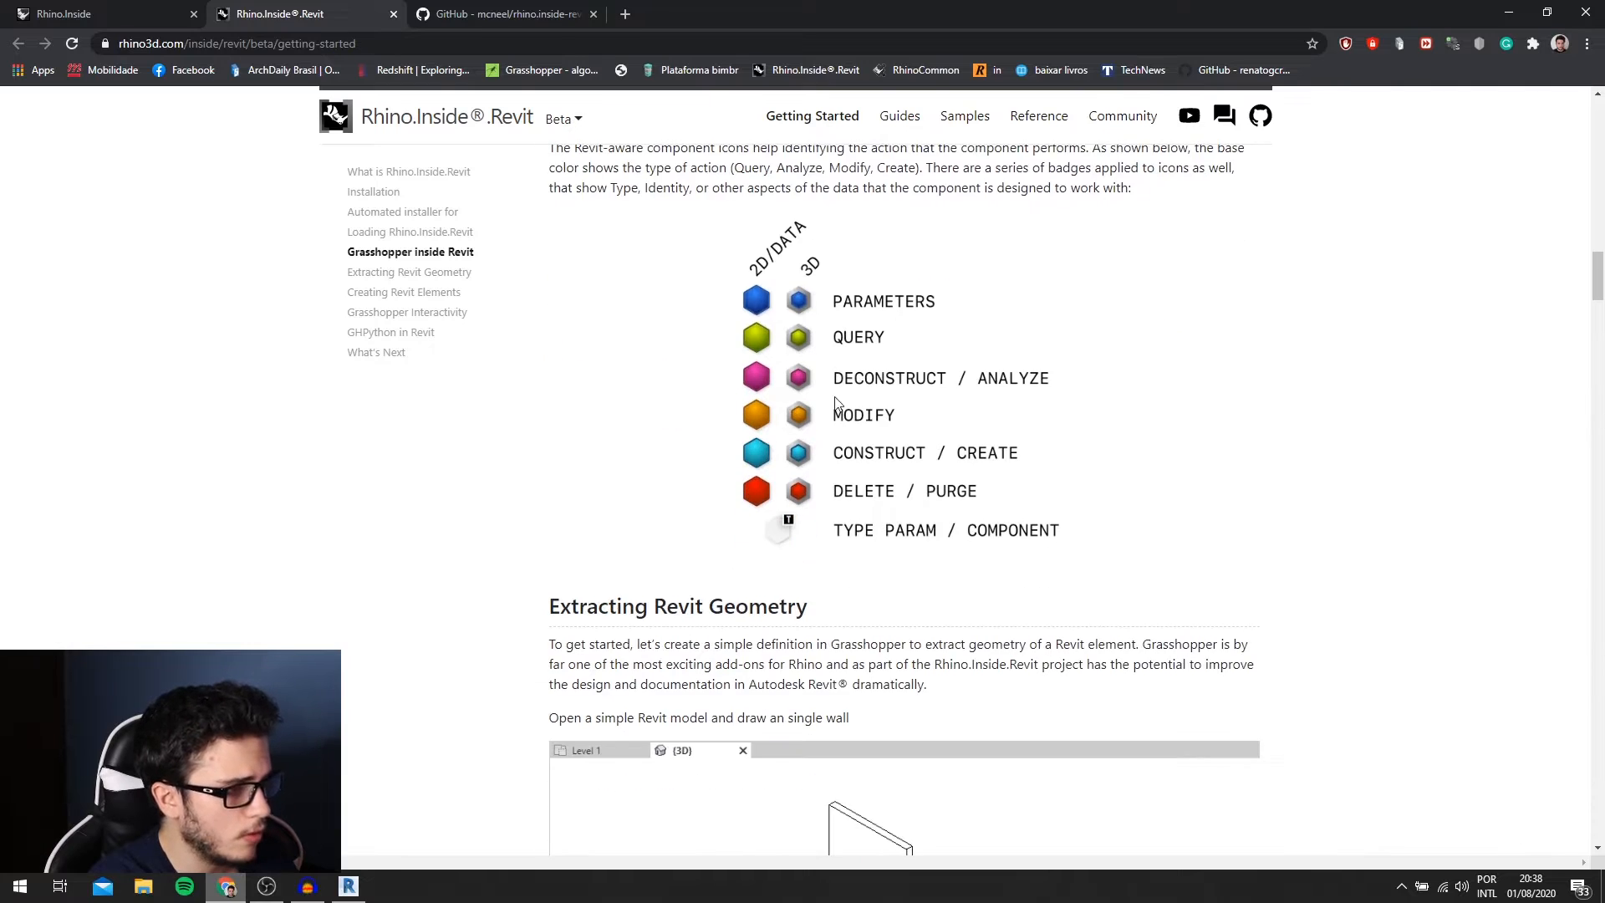
scroll(844, 418, "up", 2)
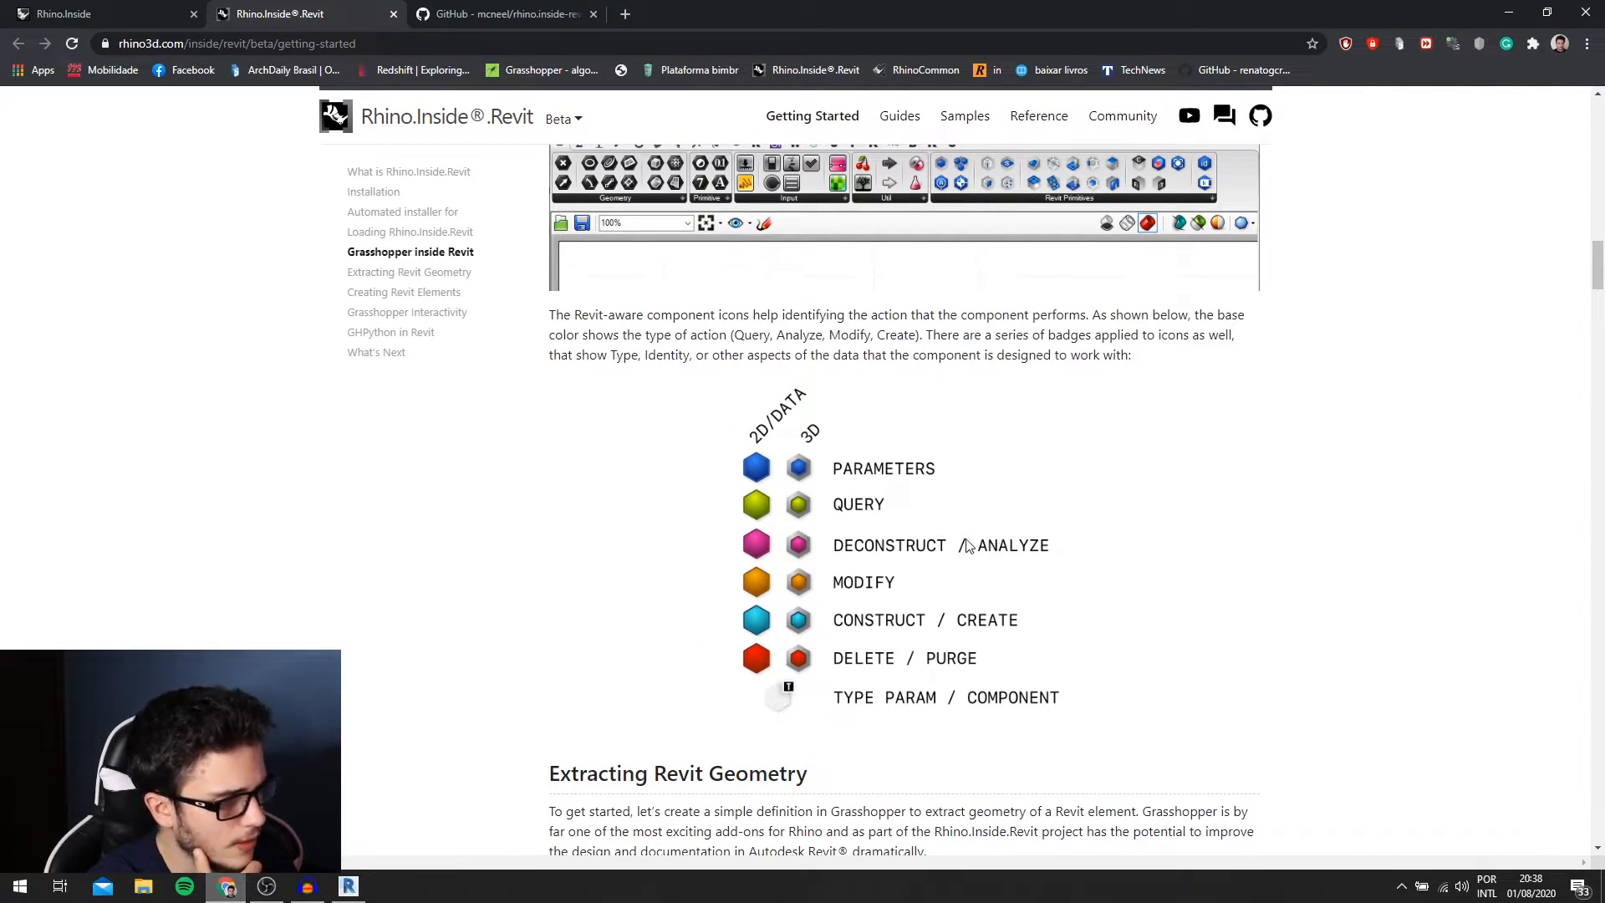
scroll(990, 548, "down", 1)
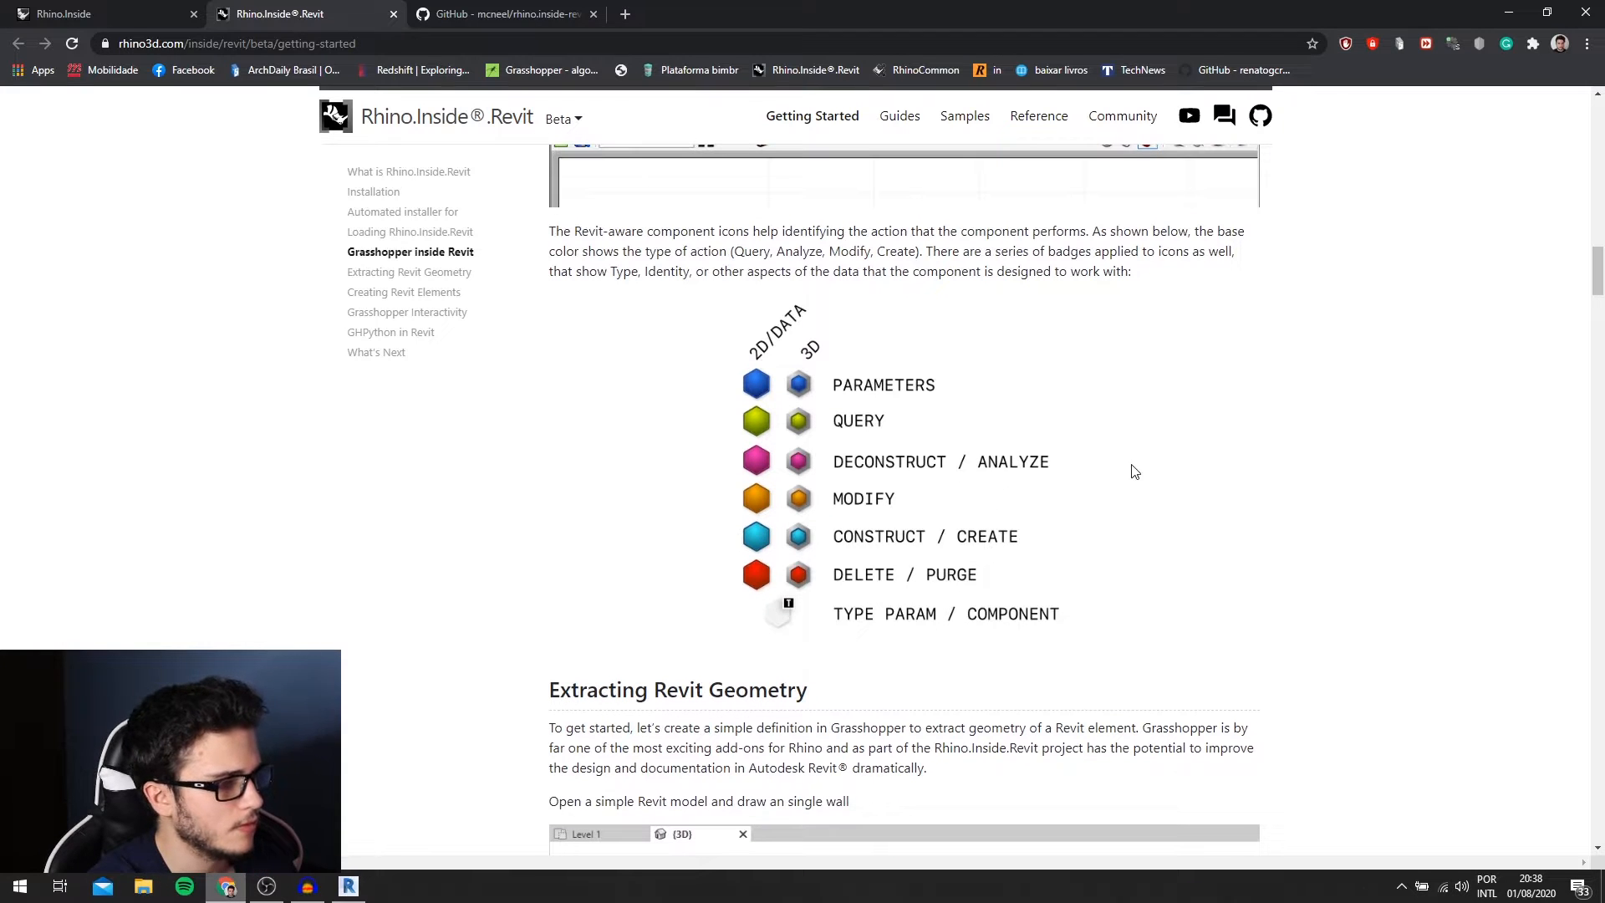
scroll(724, 541, "up", 1)
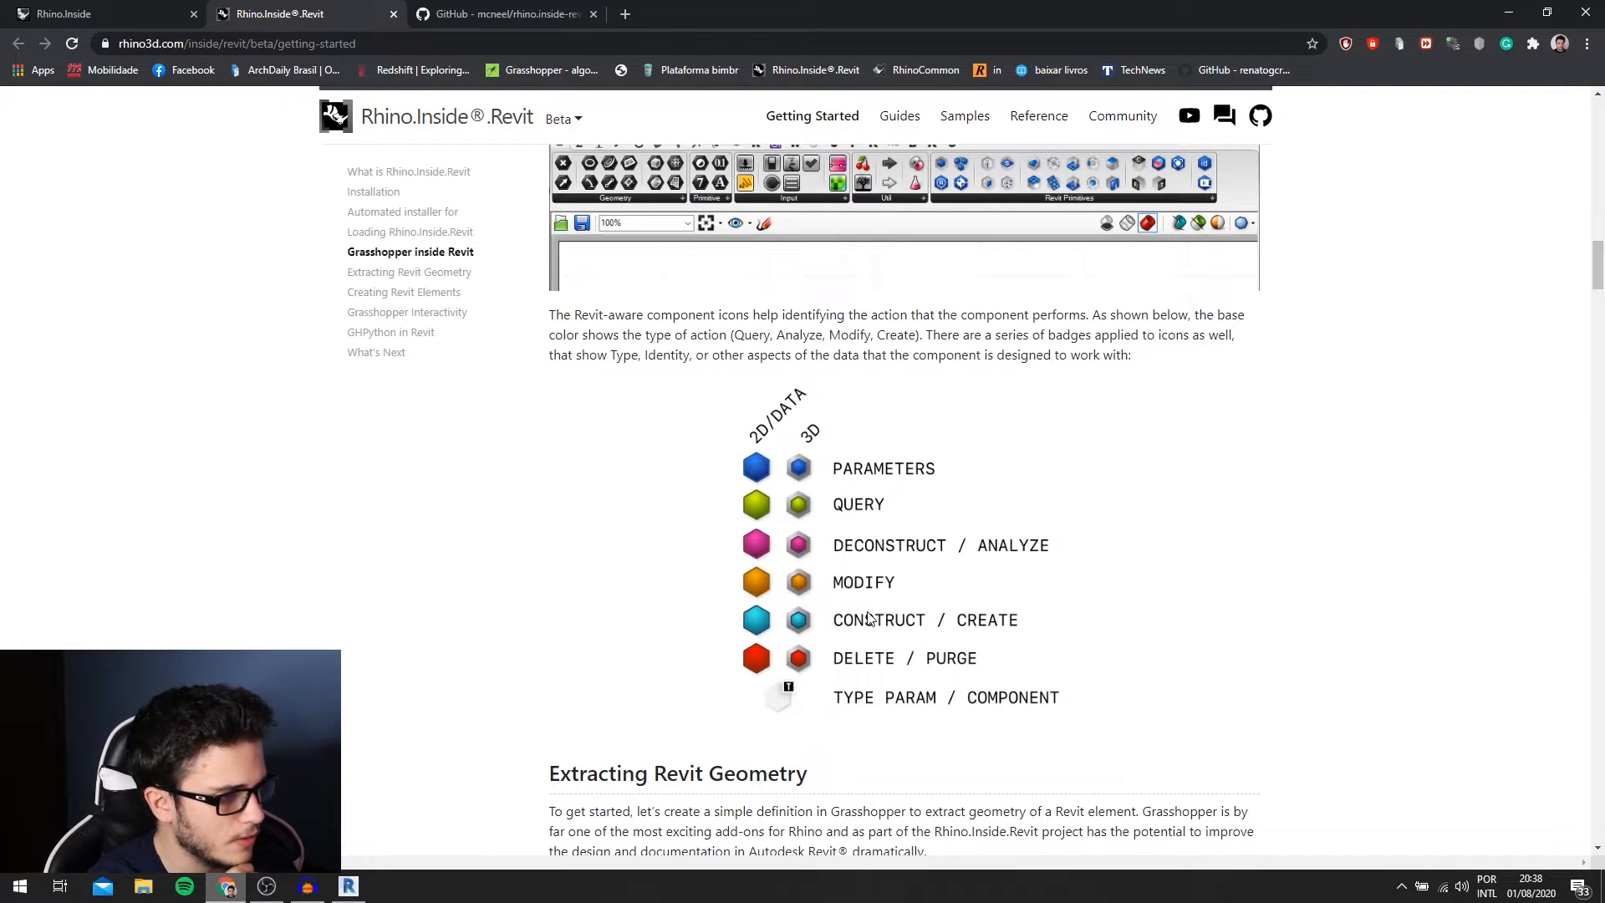
scroll(928, 493, "down", 2)
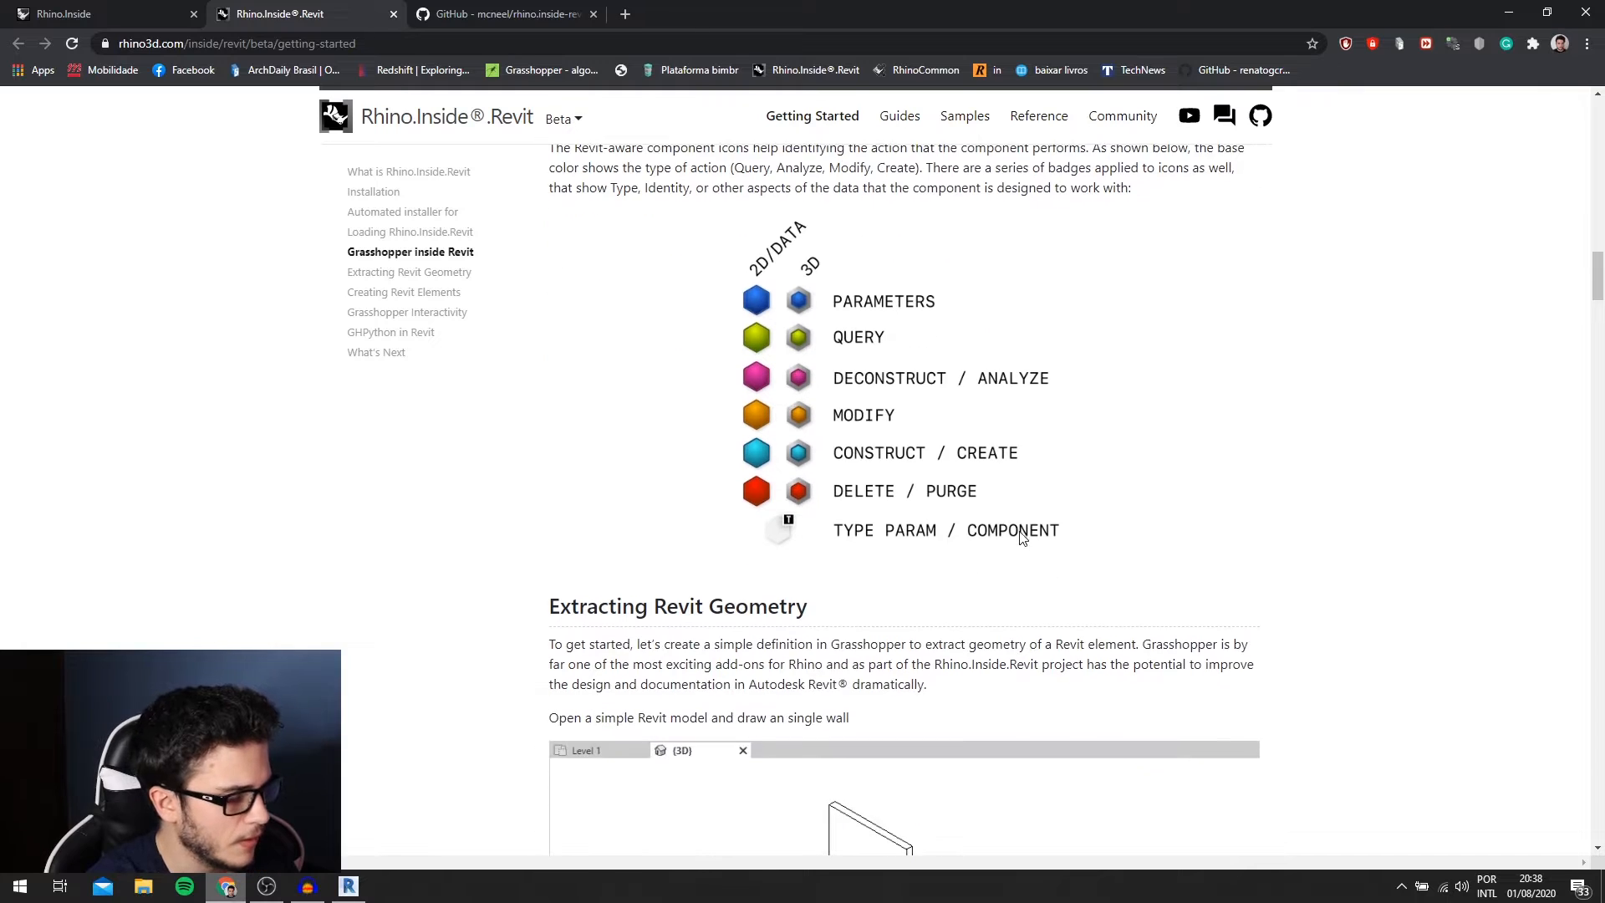
scroll(776, 505, "up", 1)
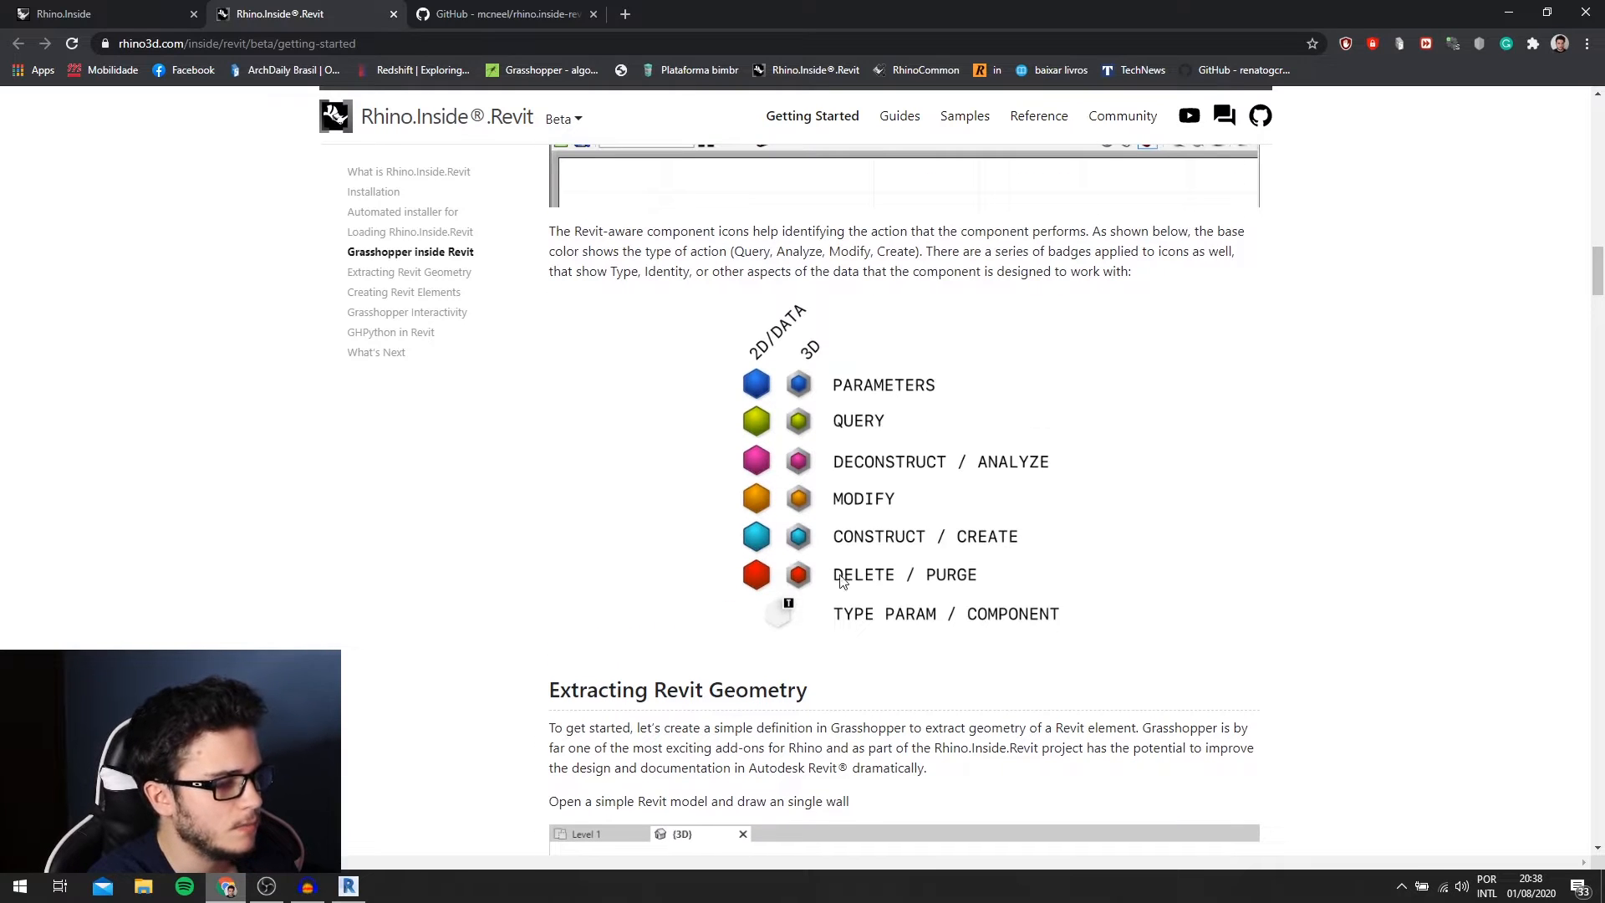
scroll(890, 574, "down", 1)
scroll(836, 528, "up", 1)
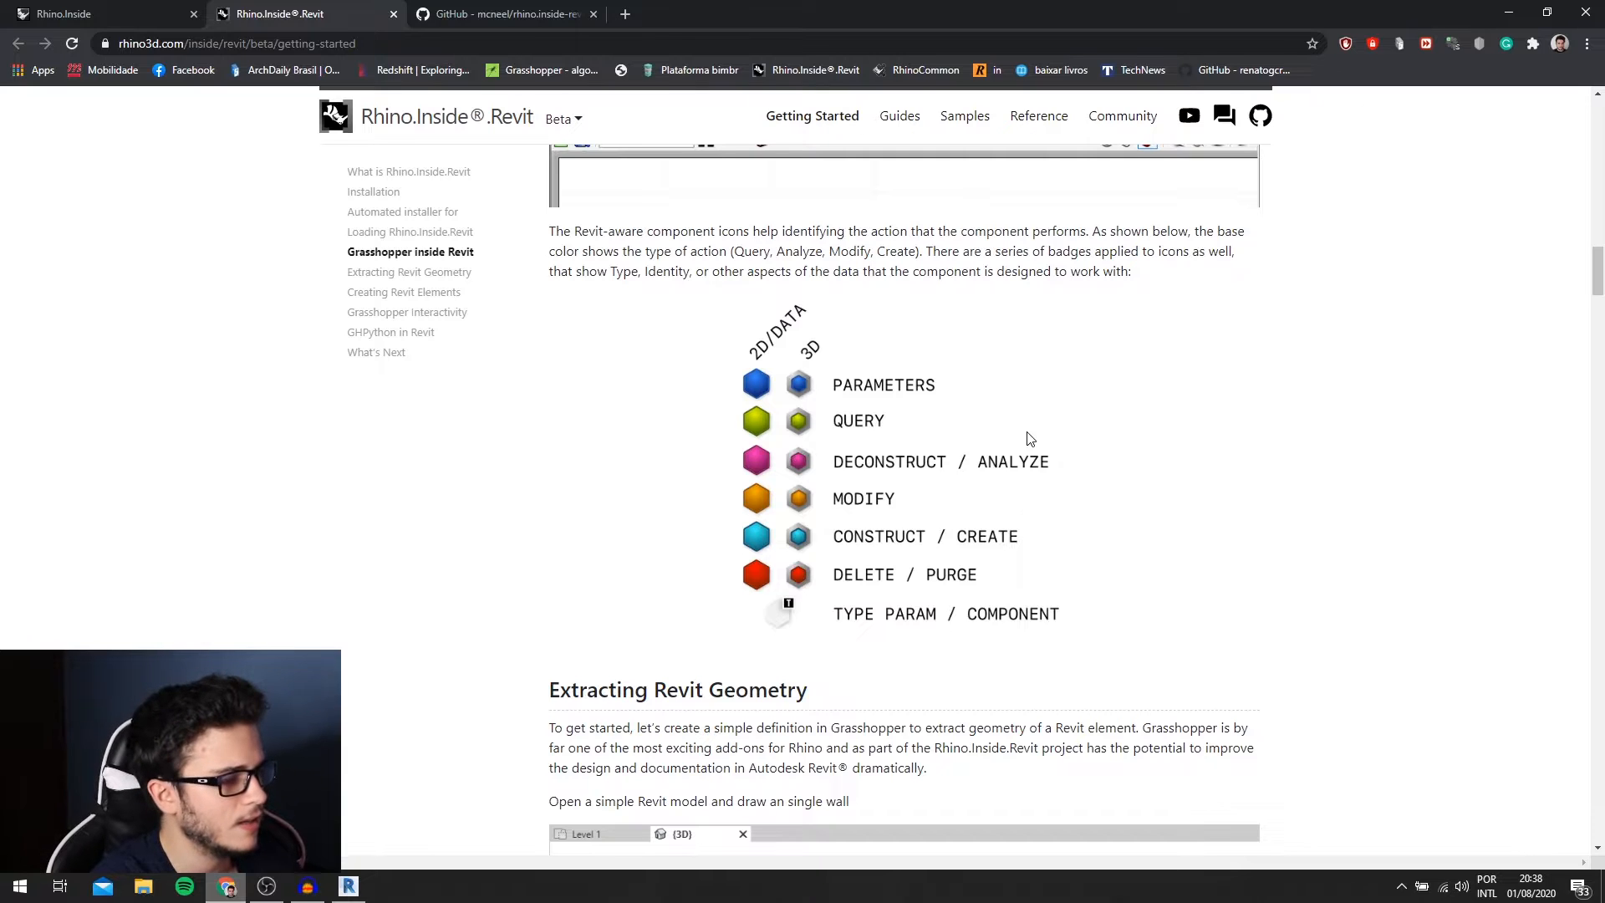
scroll(782, 545, "down", 1)
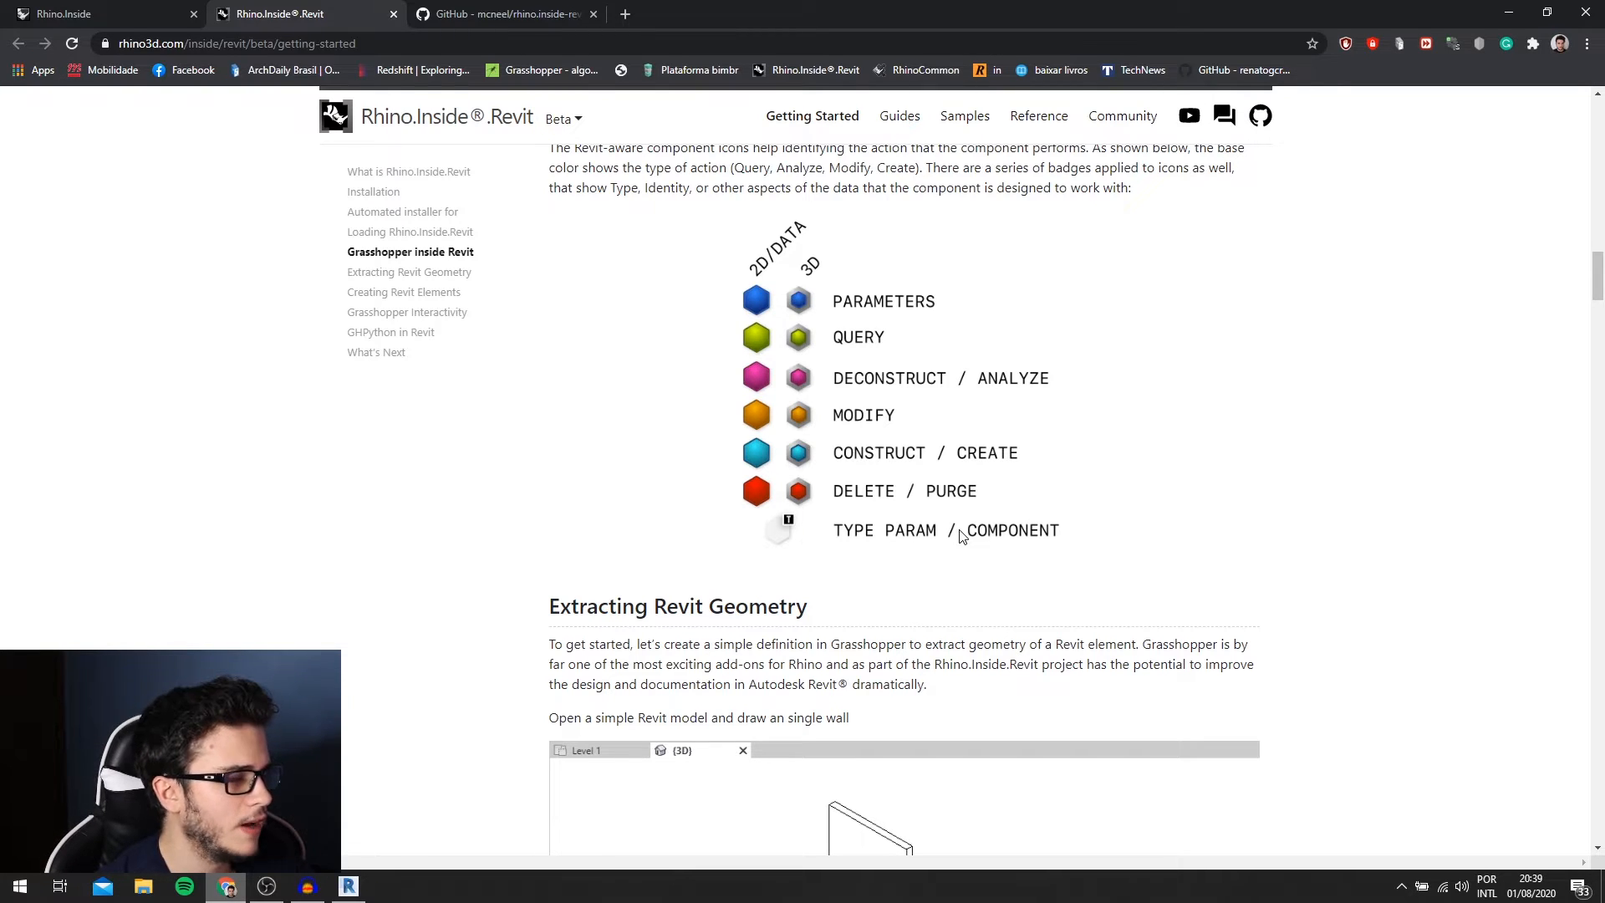
- Examine the Creating Revit Elements section and its Grasshopper definition for connecting the Add Wall component
scroll(965, 477, "down", 18)
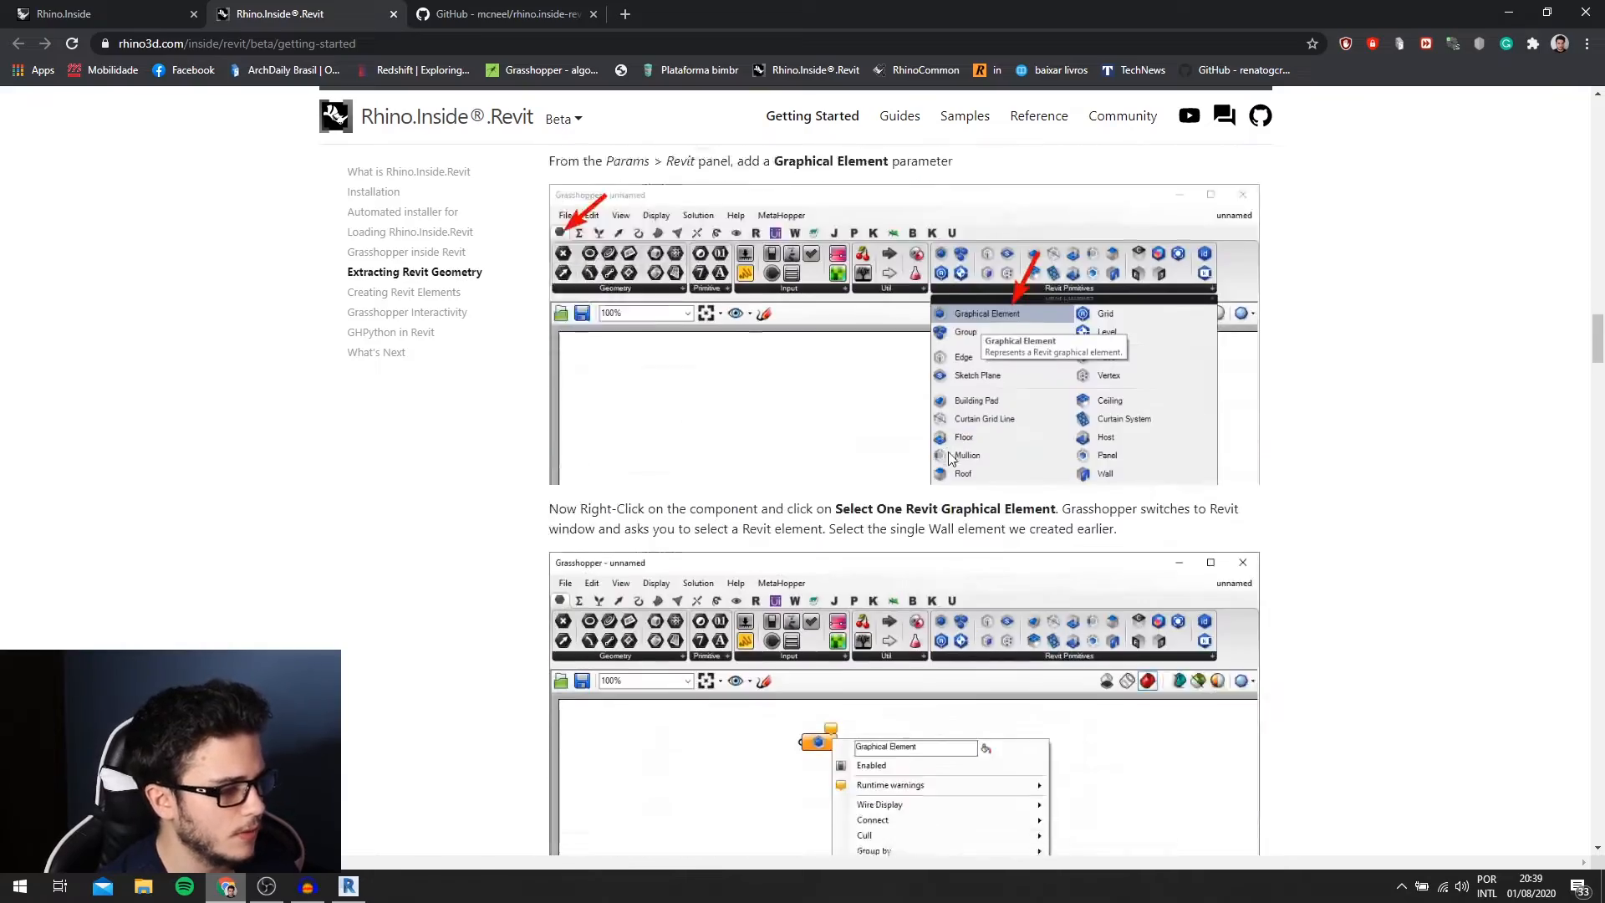
scroll(939, 465, "down", 20)
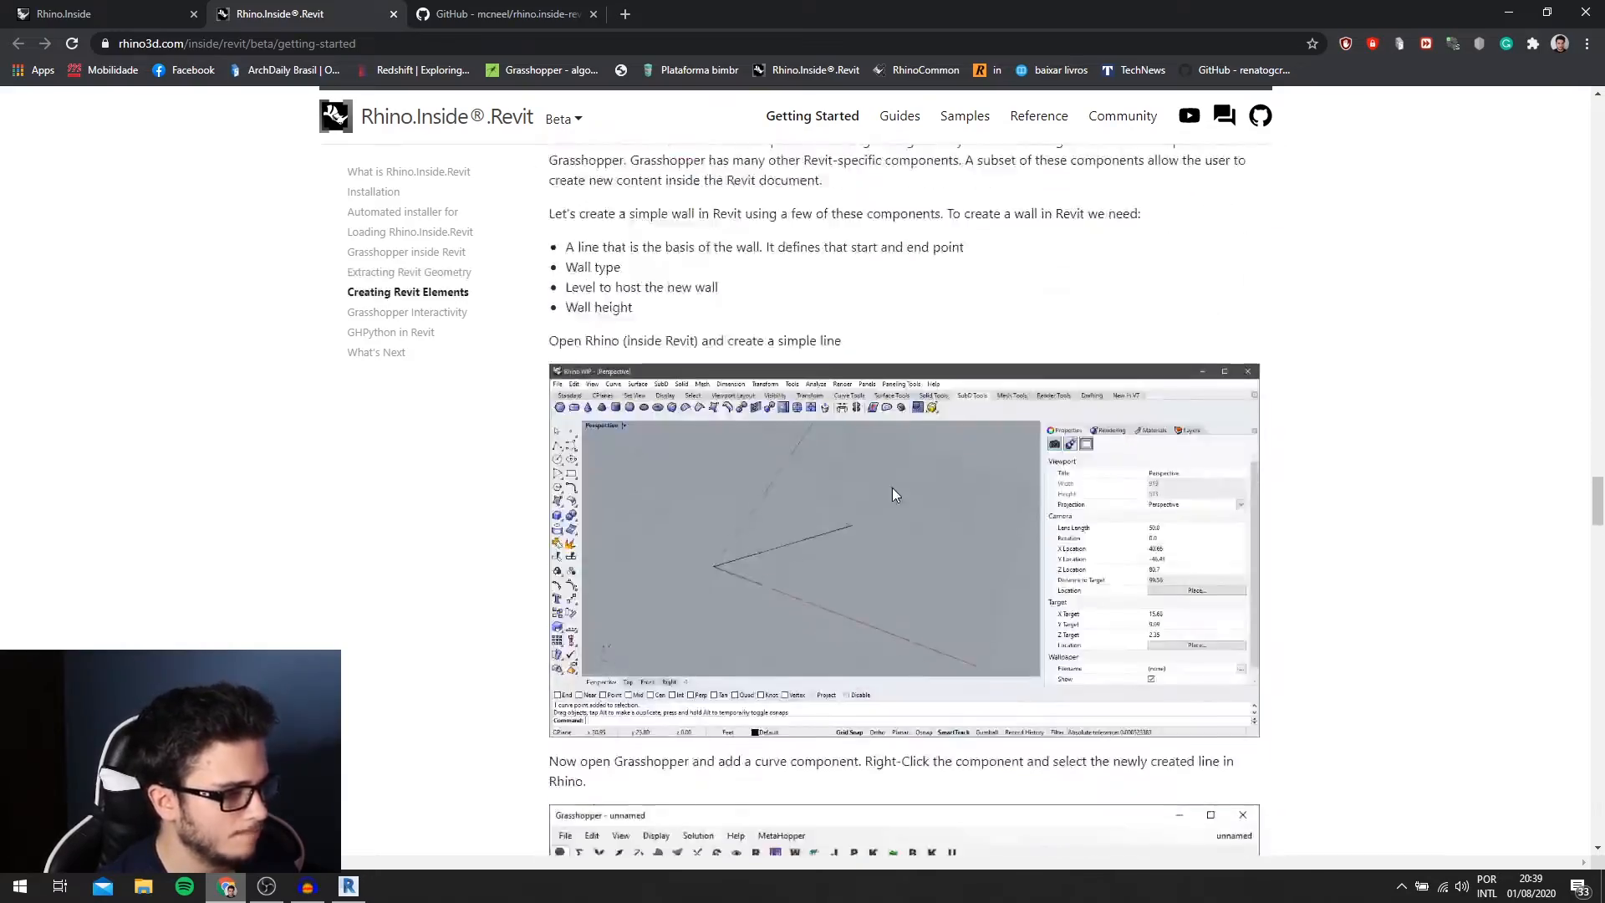
scroll(891, 495, "down", 15)
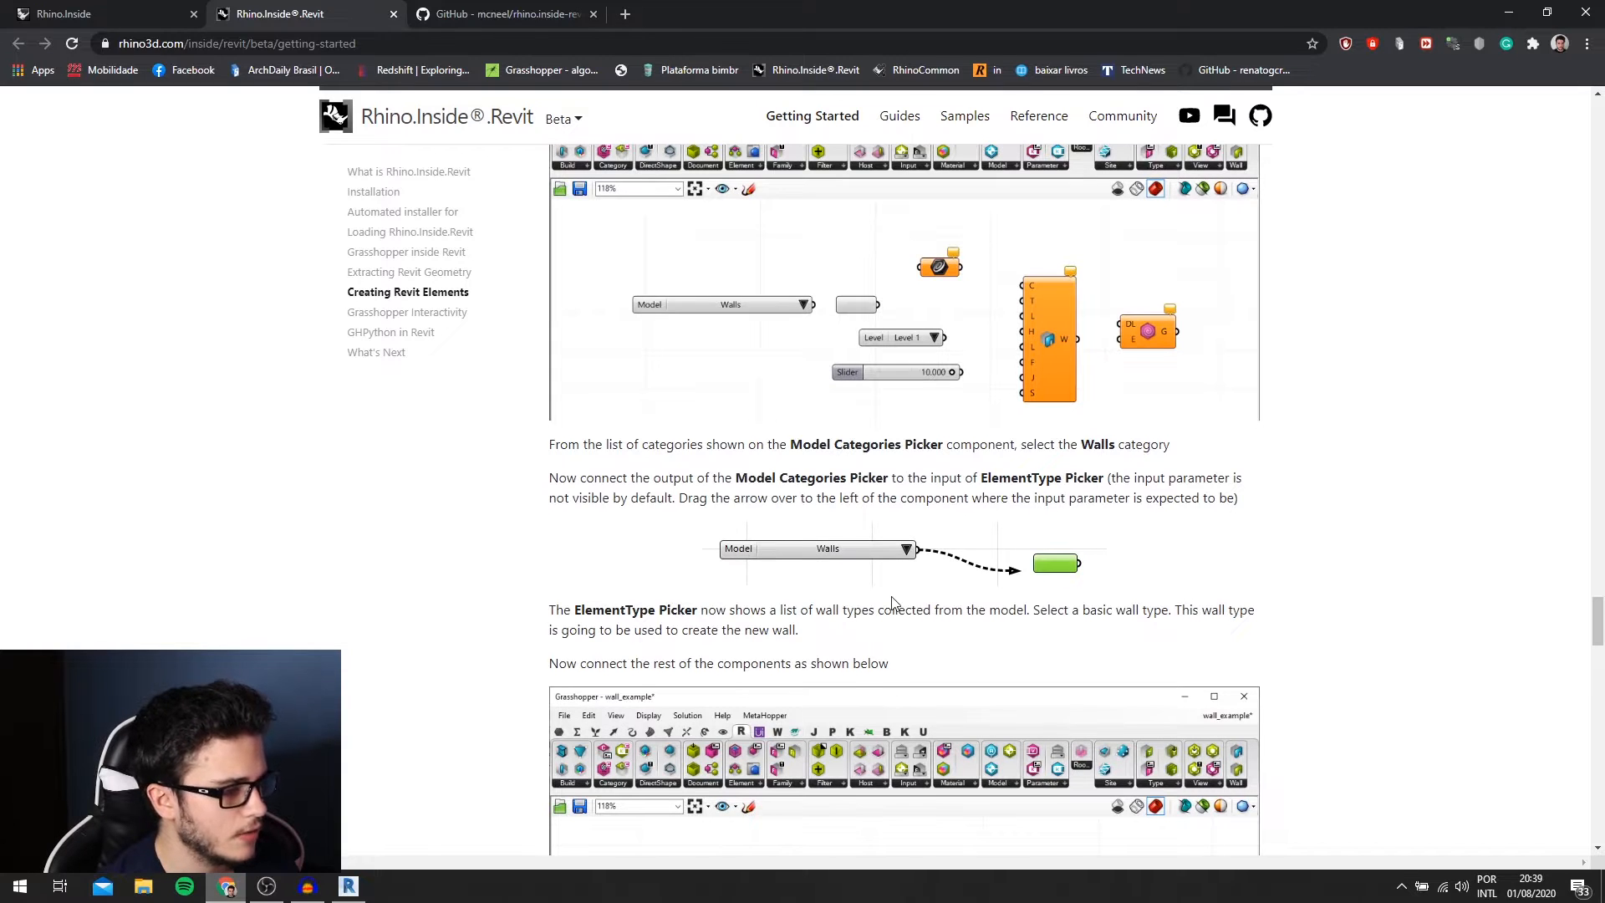
scroll(893, 599, "down", 4)
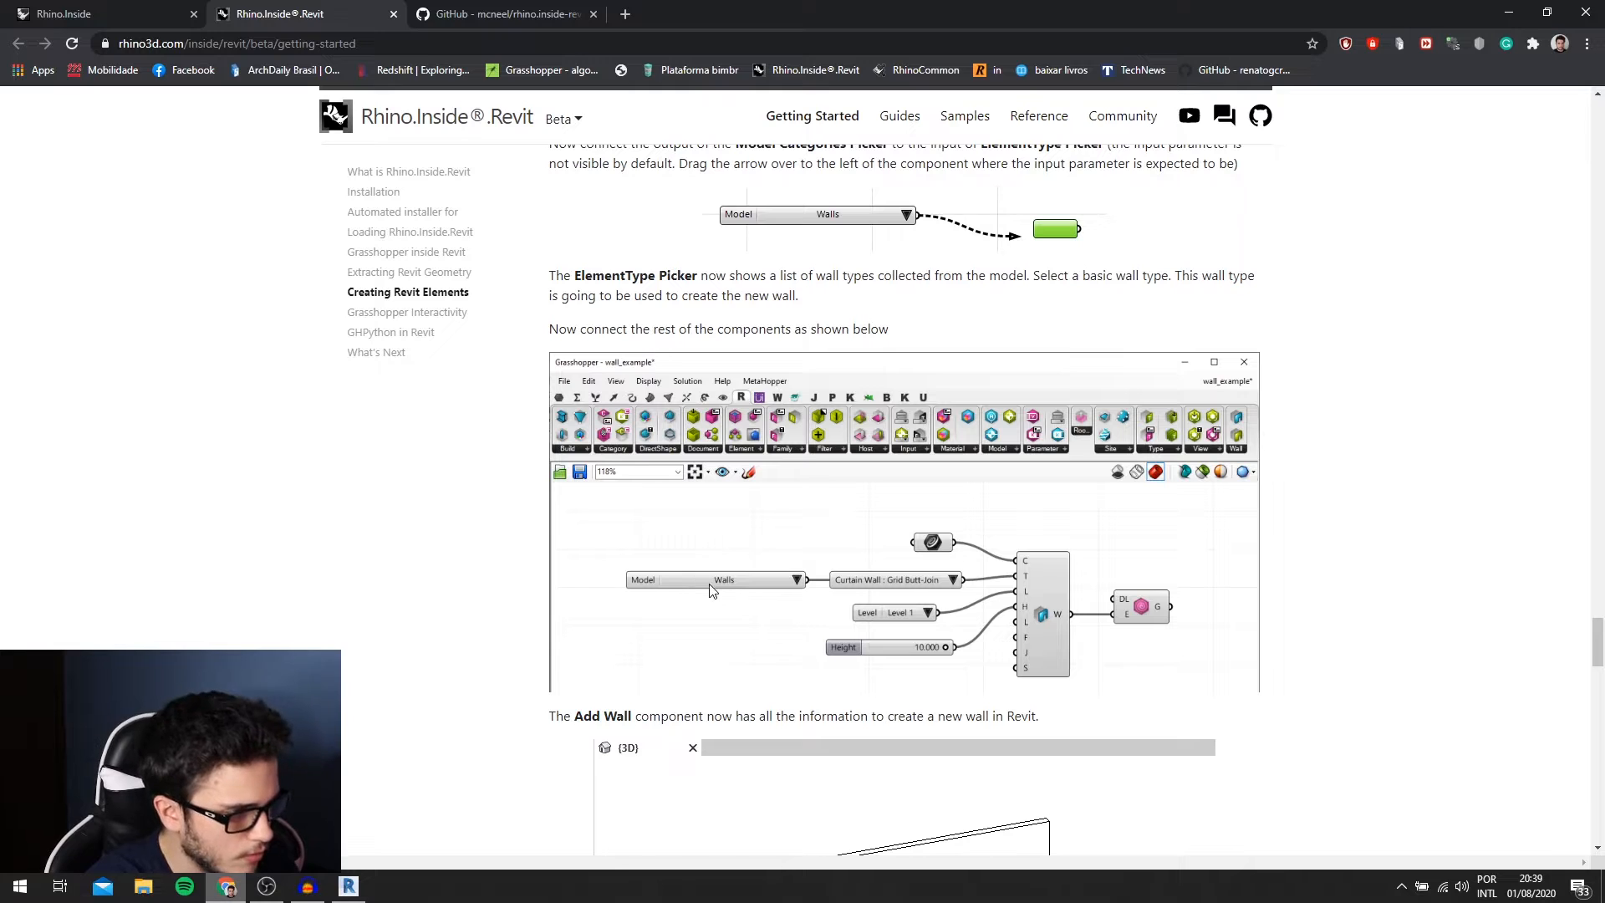
scroll(753, 585, "up", 1)
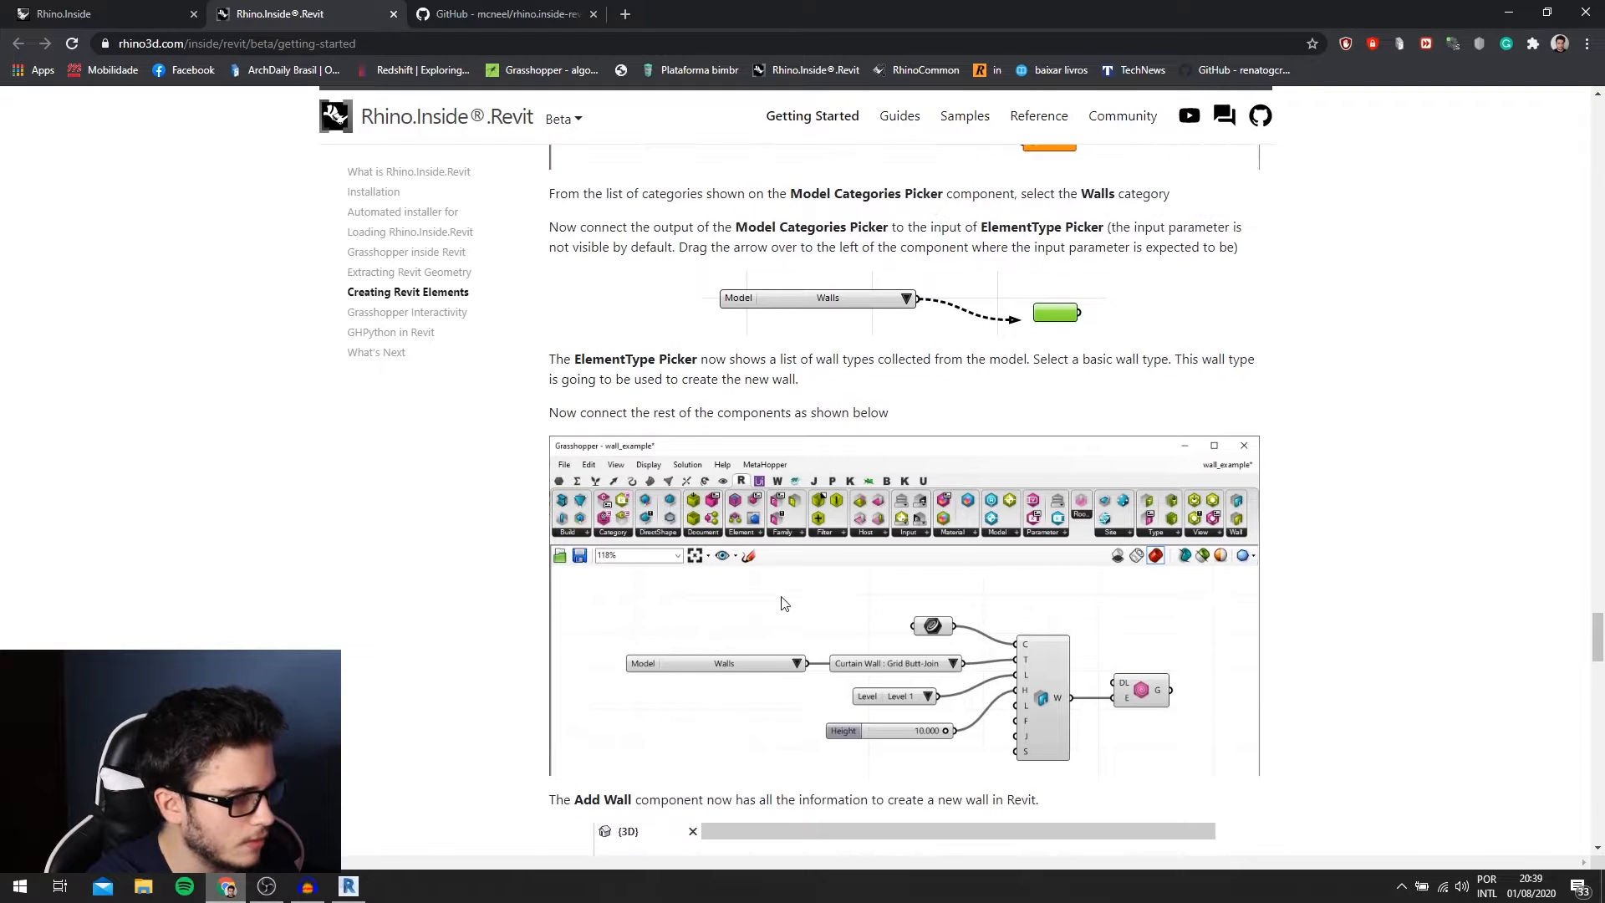
scroll(888, 641, "down", 1)
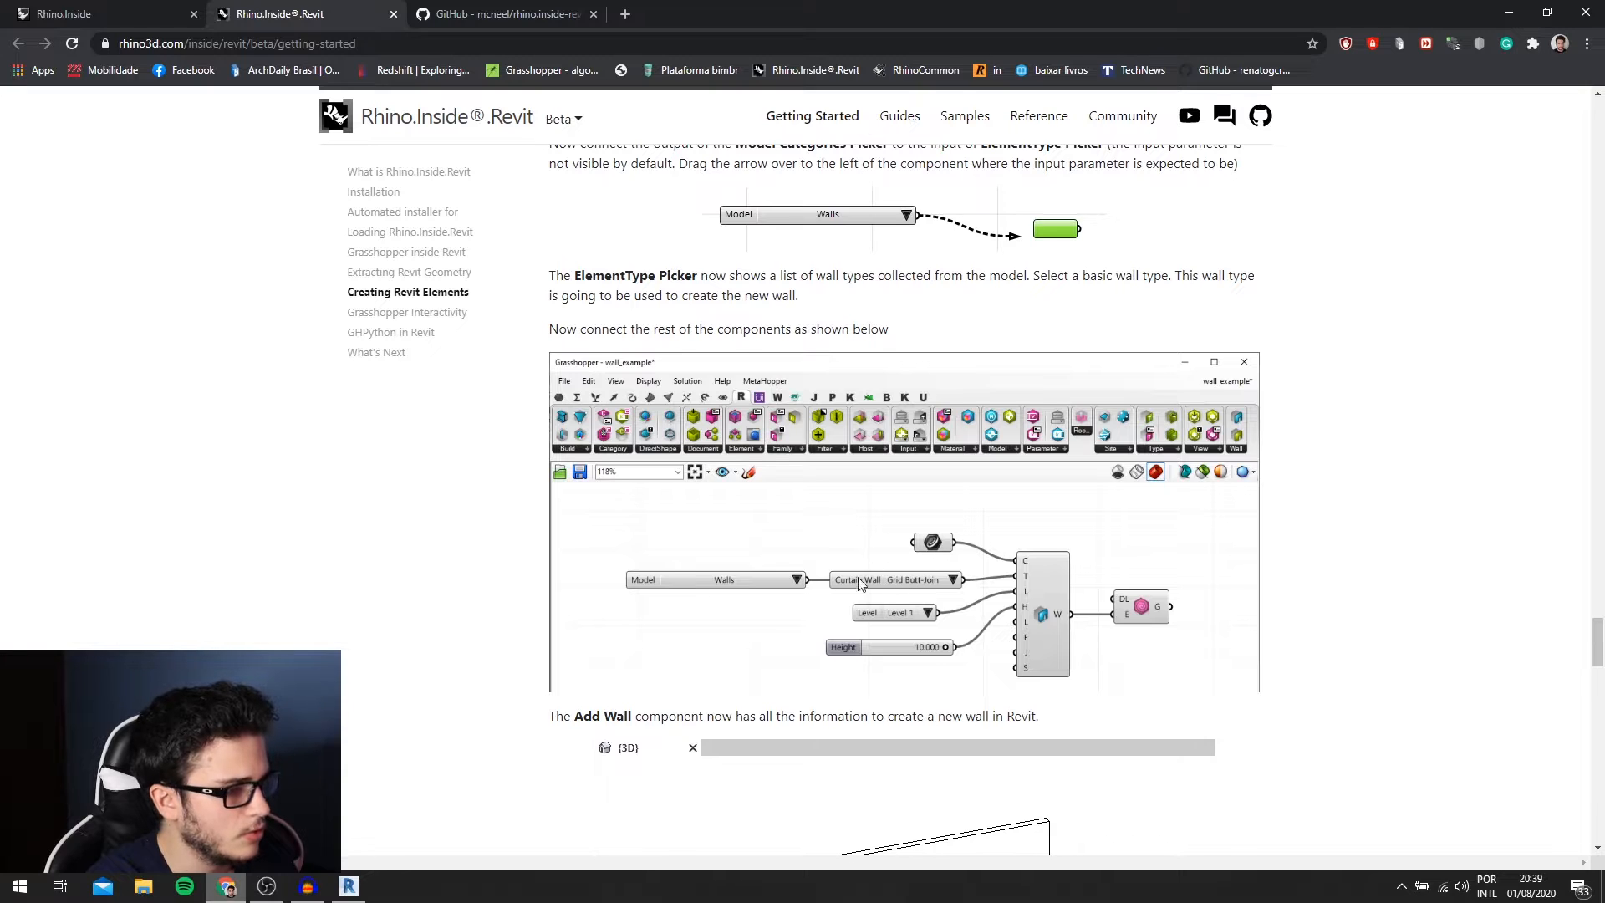
scroll(861, 598, "up", 1)
scroll(841, 596, "down", 1)
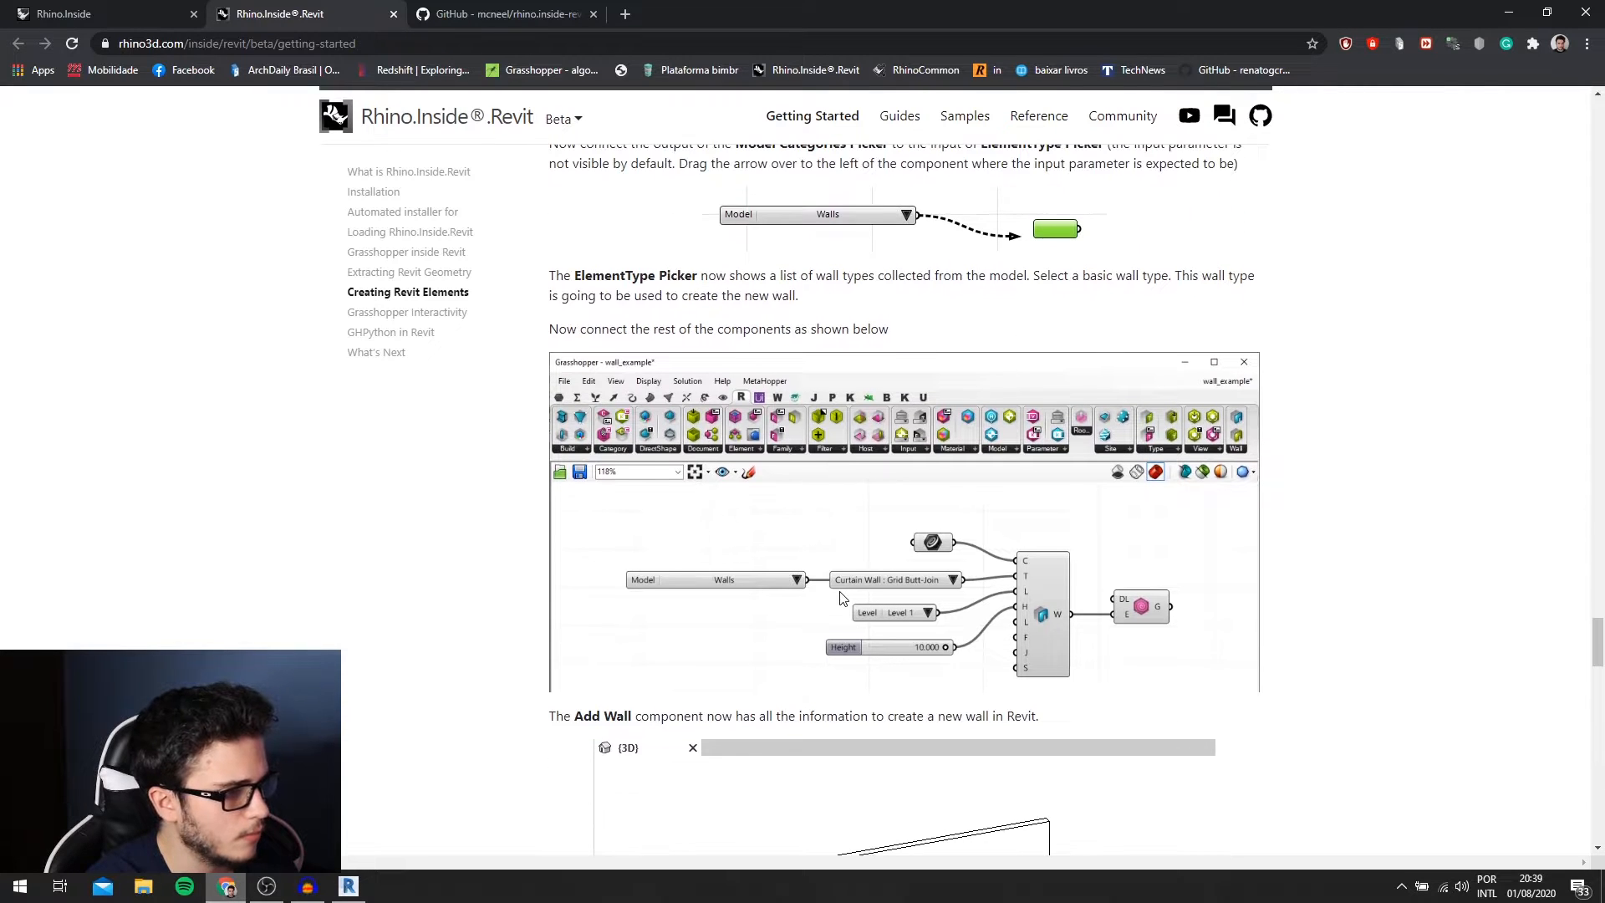
- Examine the completed Add Wall definition and its wall result, and review the earlier Extracting Revit Geometry section of the guide
scroll(878, 586, "down", 1)
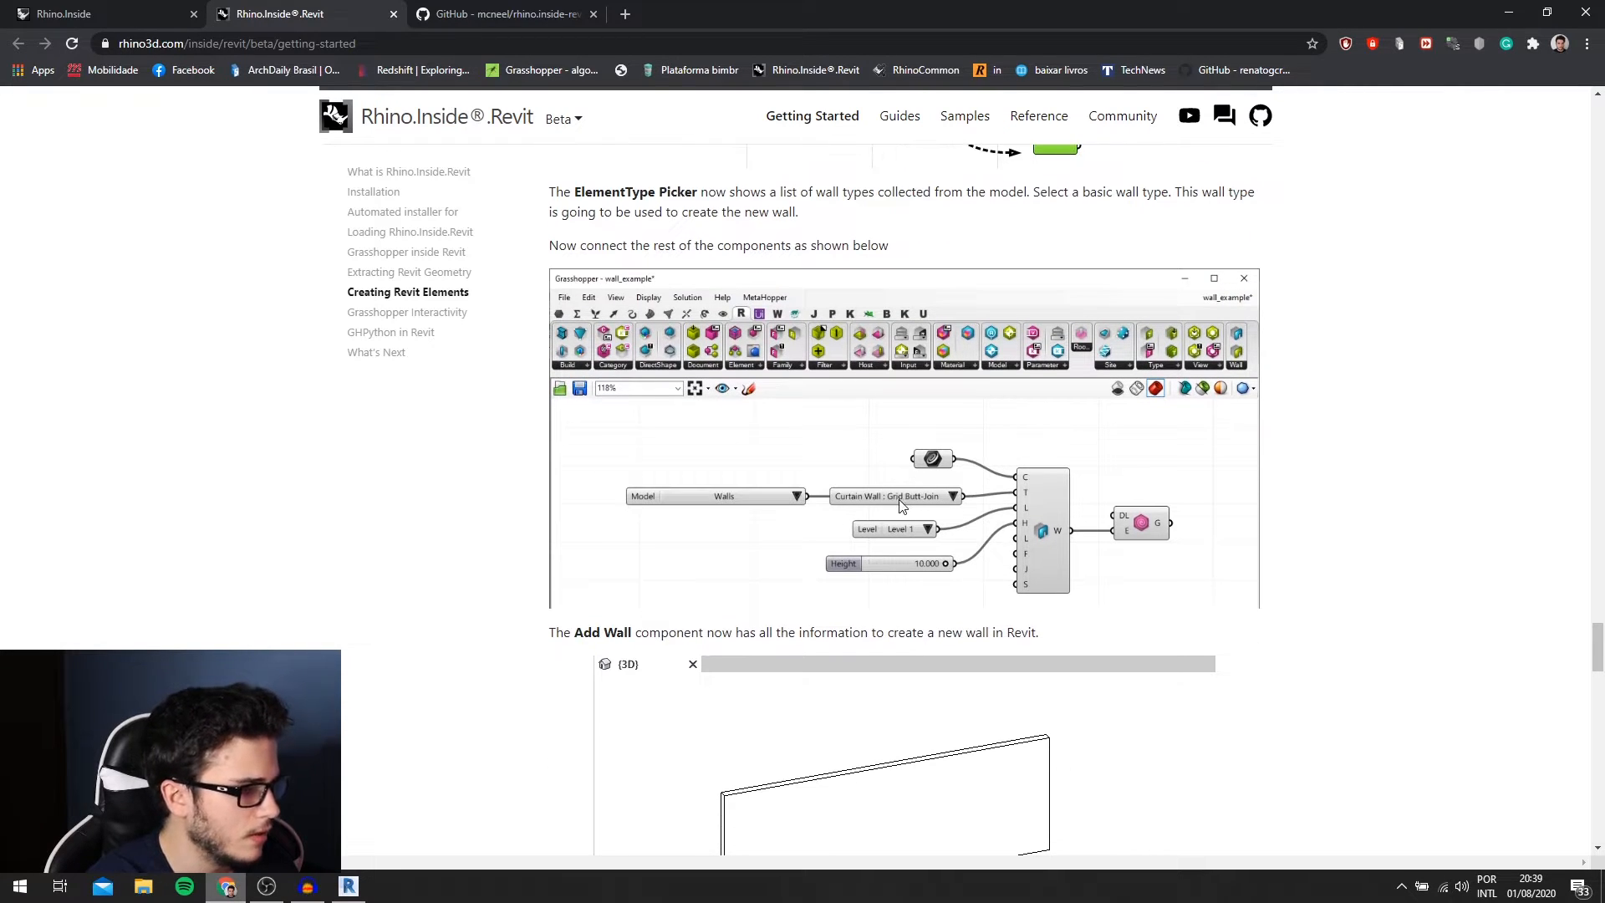
scroll(891, 469, "down", 1)
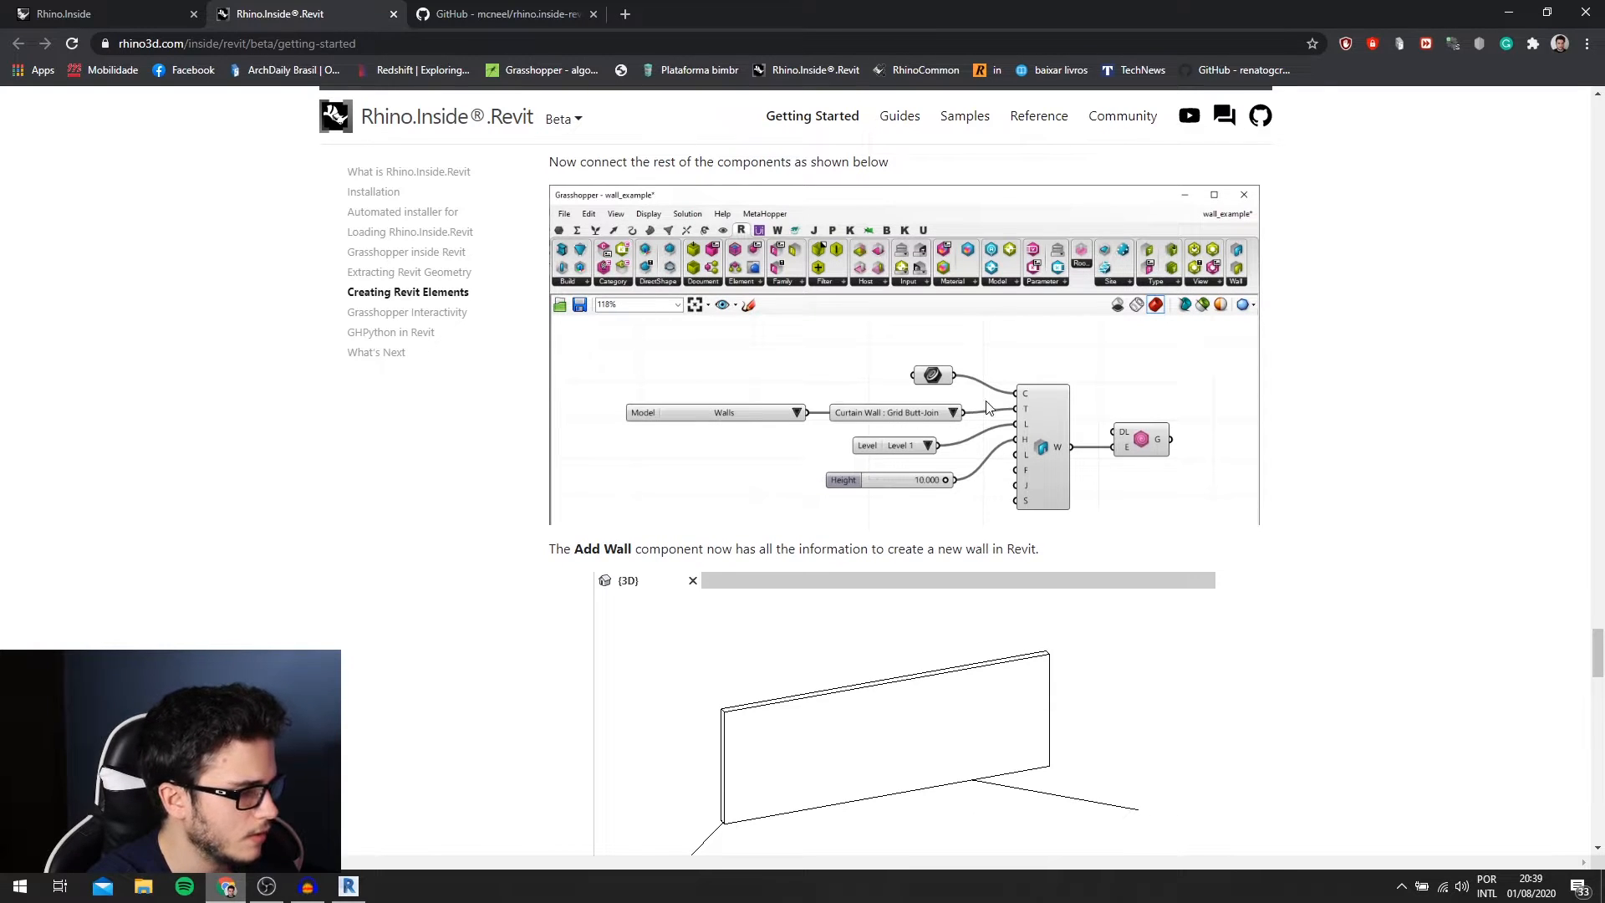
scroll(1045, 410, "down", 1)
scroll(1036, 384, "up", 4)
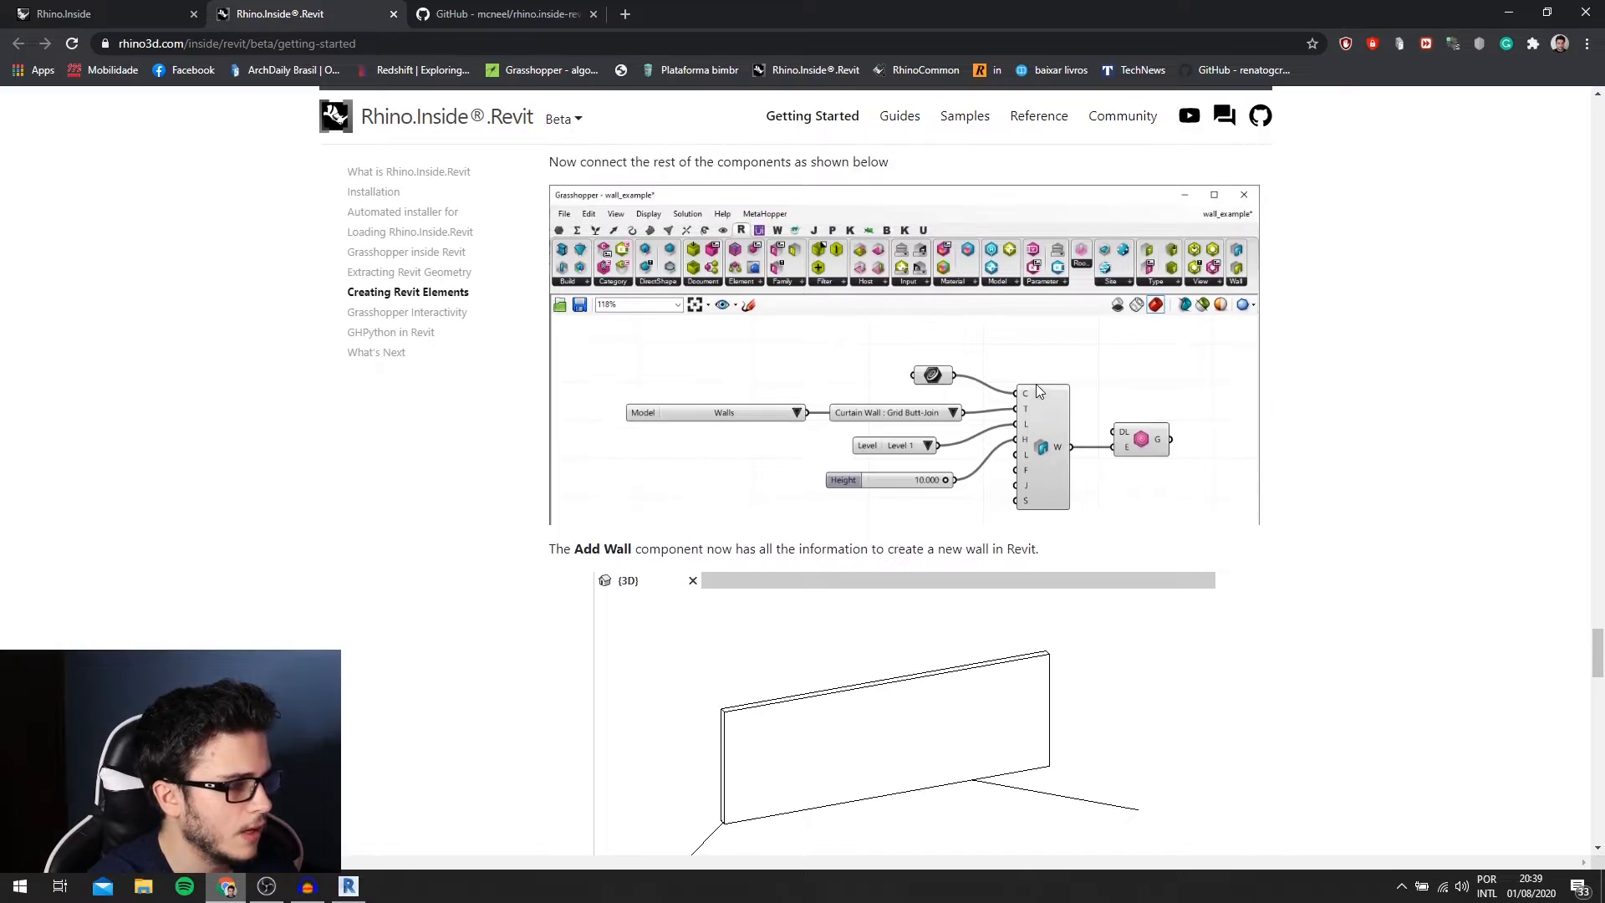
scroll(1050, 399, "up", 20)
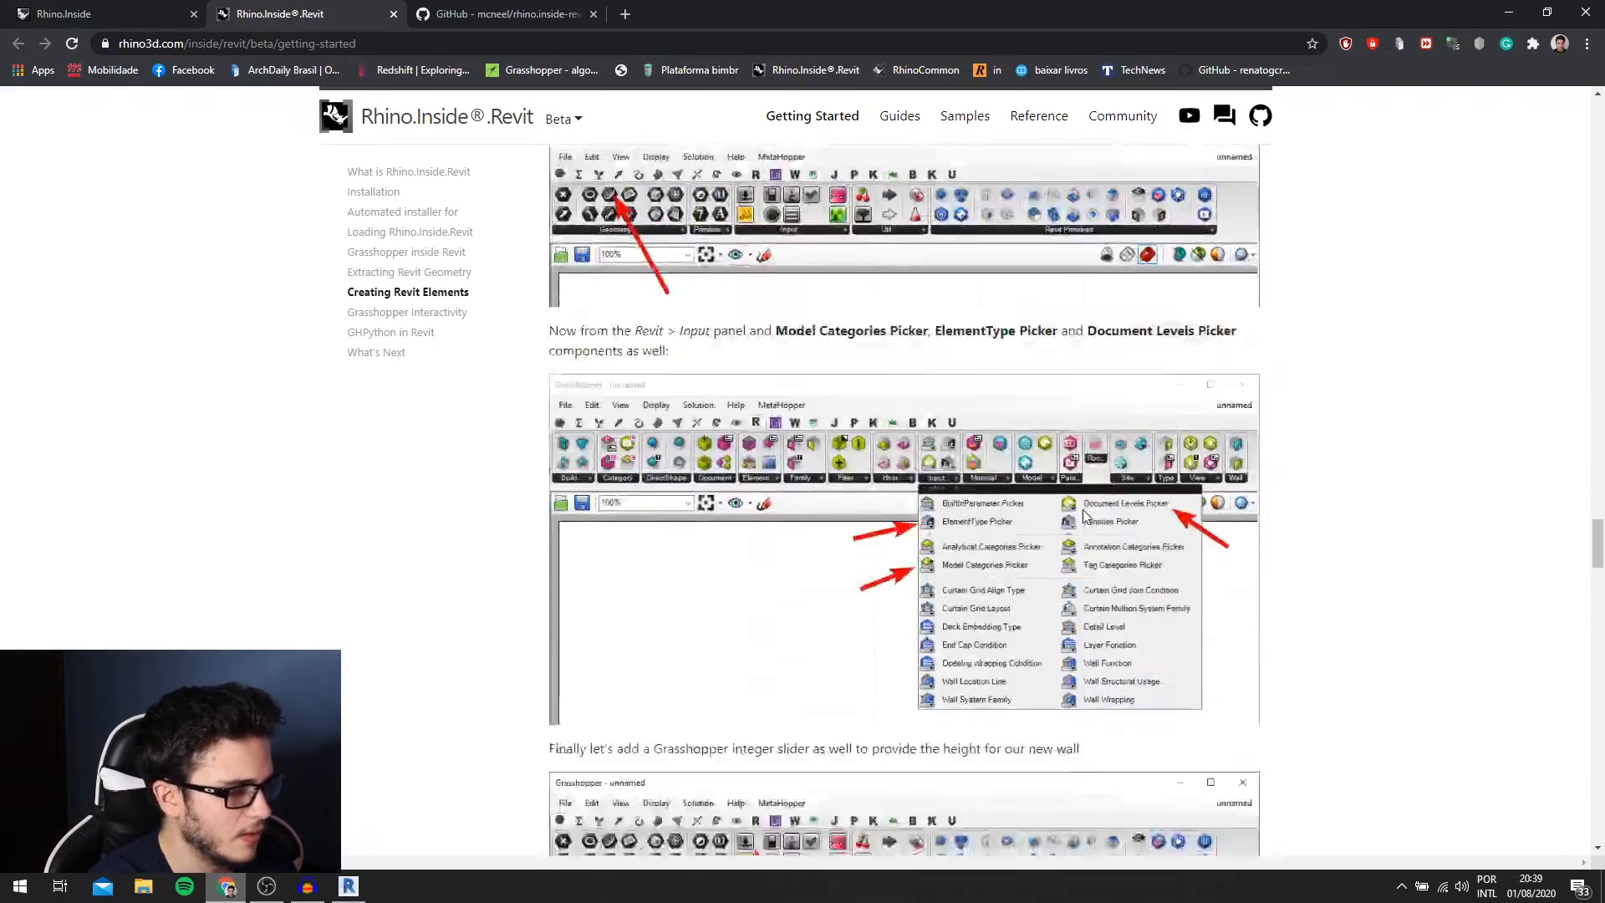
scroll(1080, 511, "up", 15)
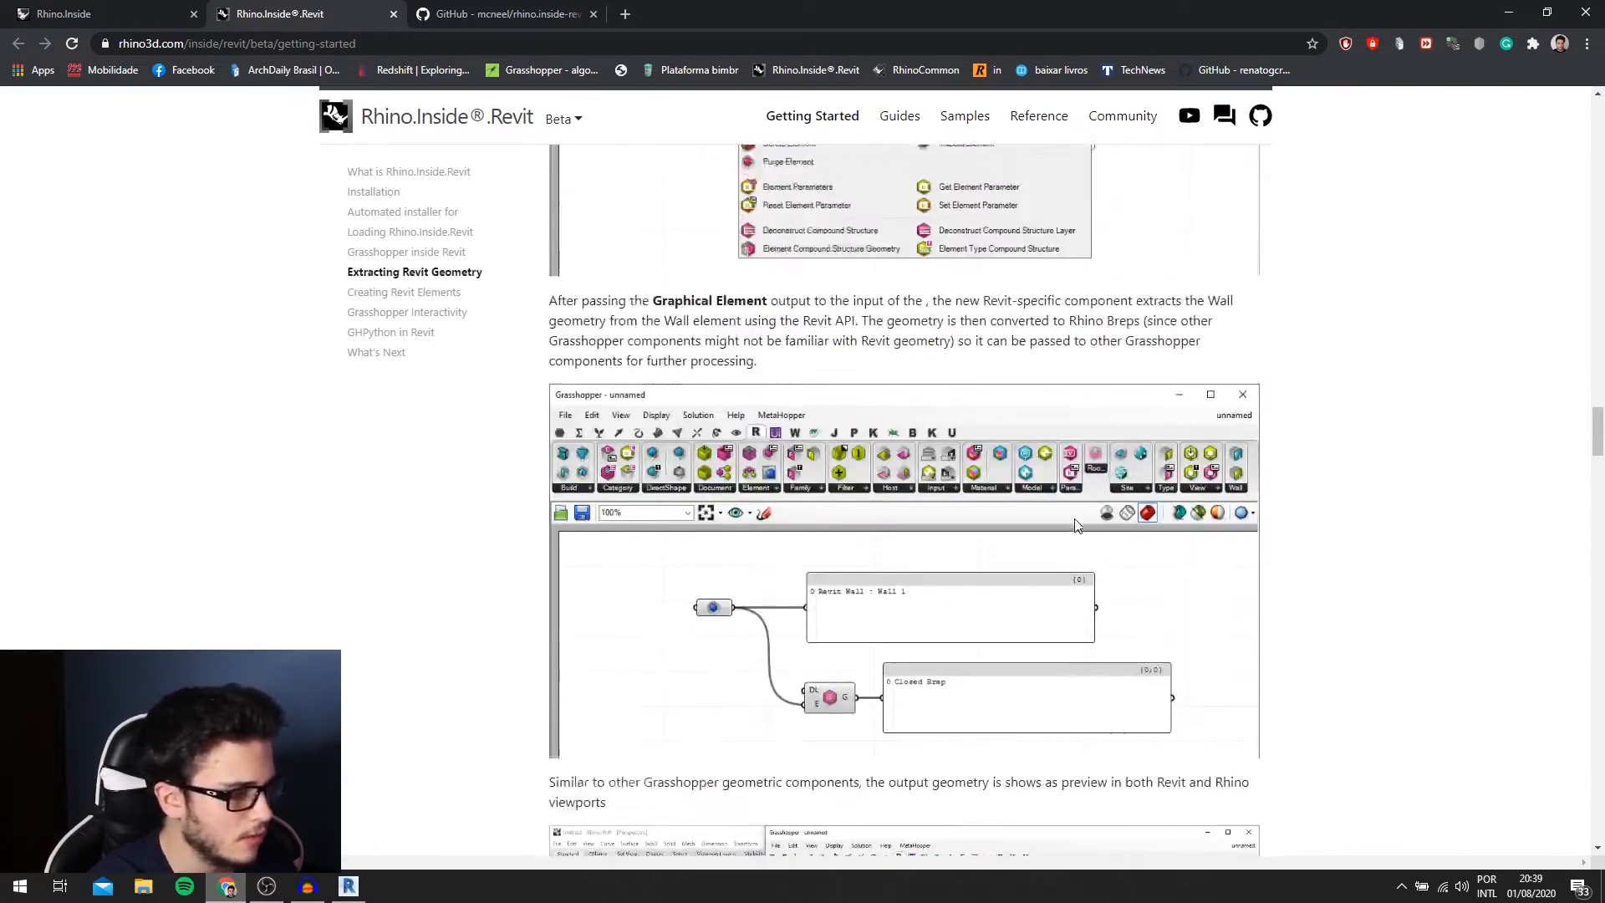
scroll(1078, 525, "up", 18)
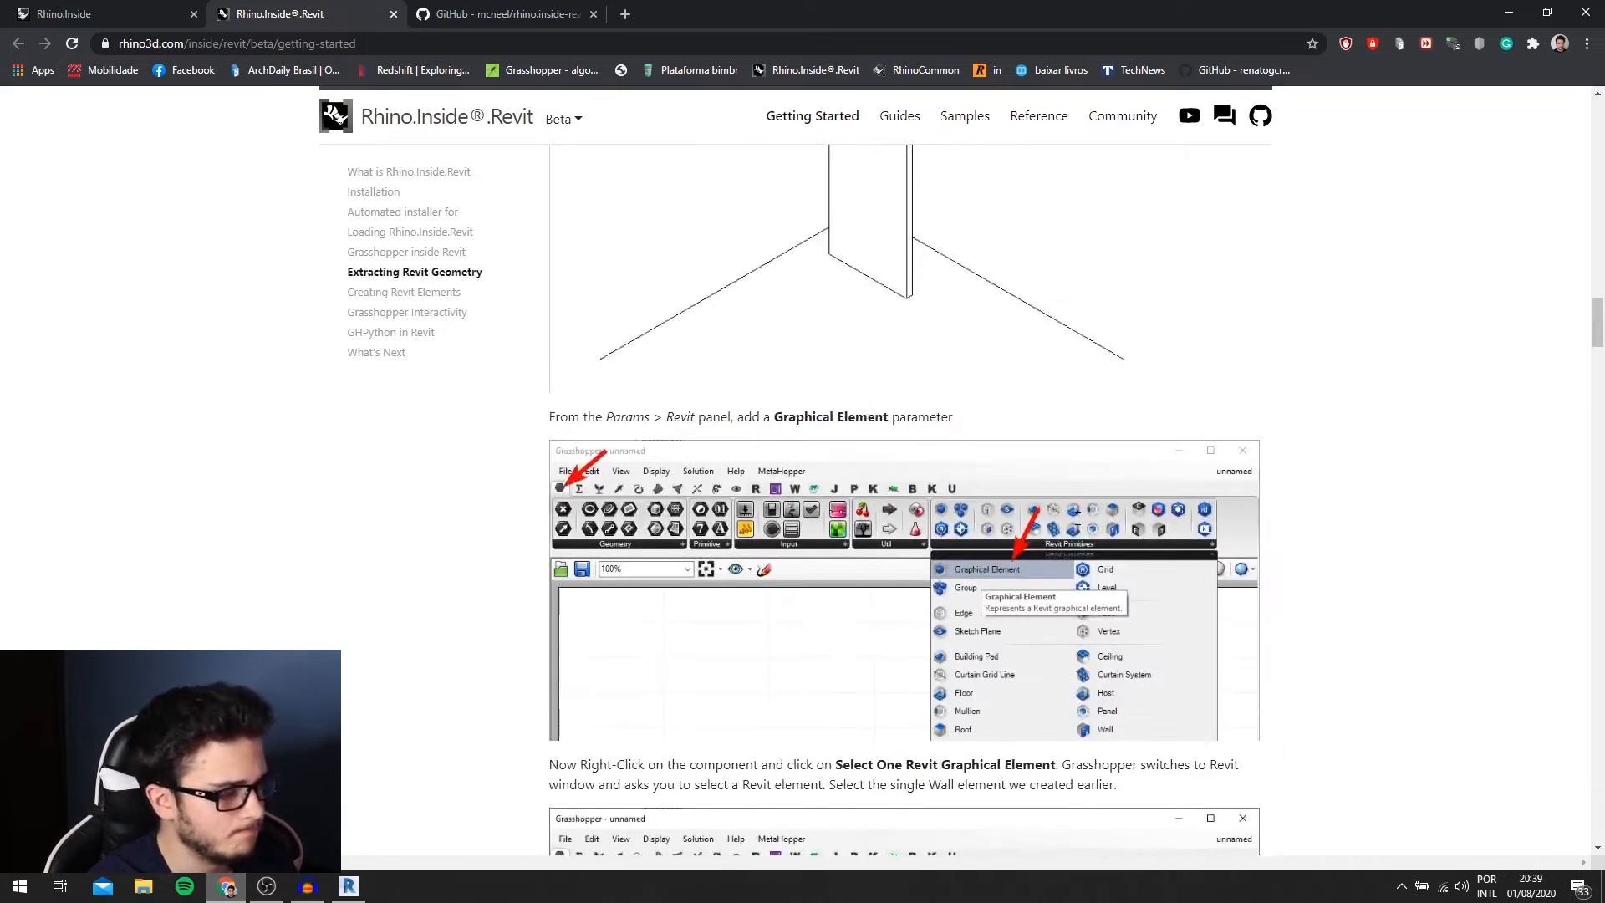
scroll(1079, 524, "up", 2)
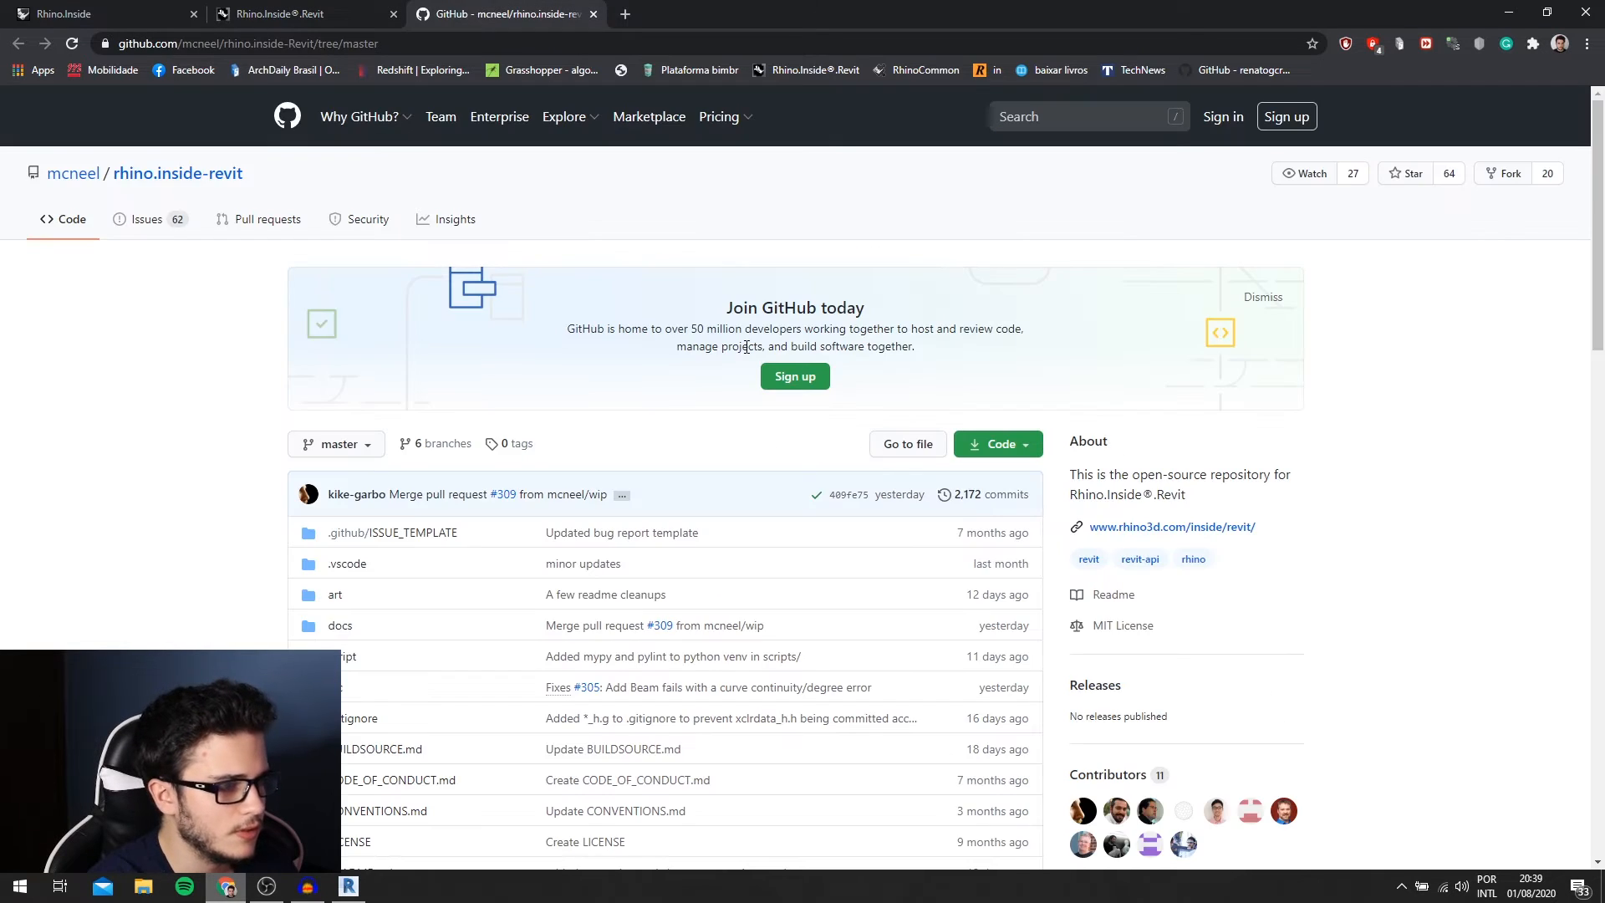
- Look over the file list and repository details of mcneel/rhino.inside-revit on GitHub
scroll(742, 356, "down", 5)
scroll(747, 479, "up", 1)
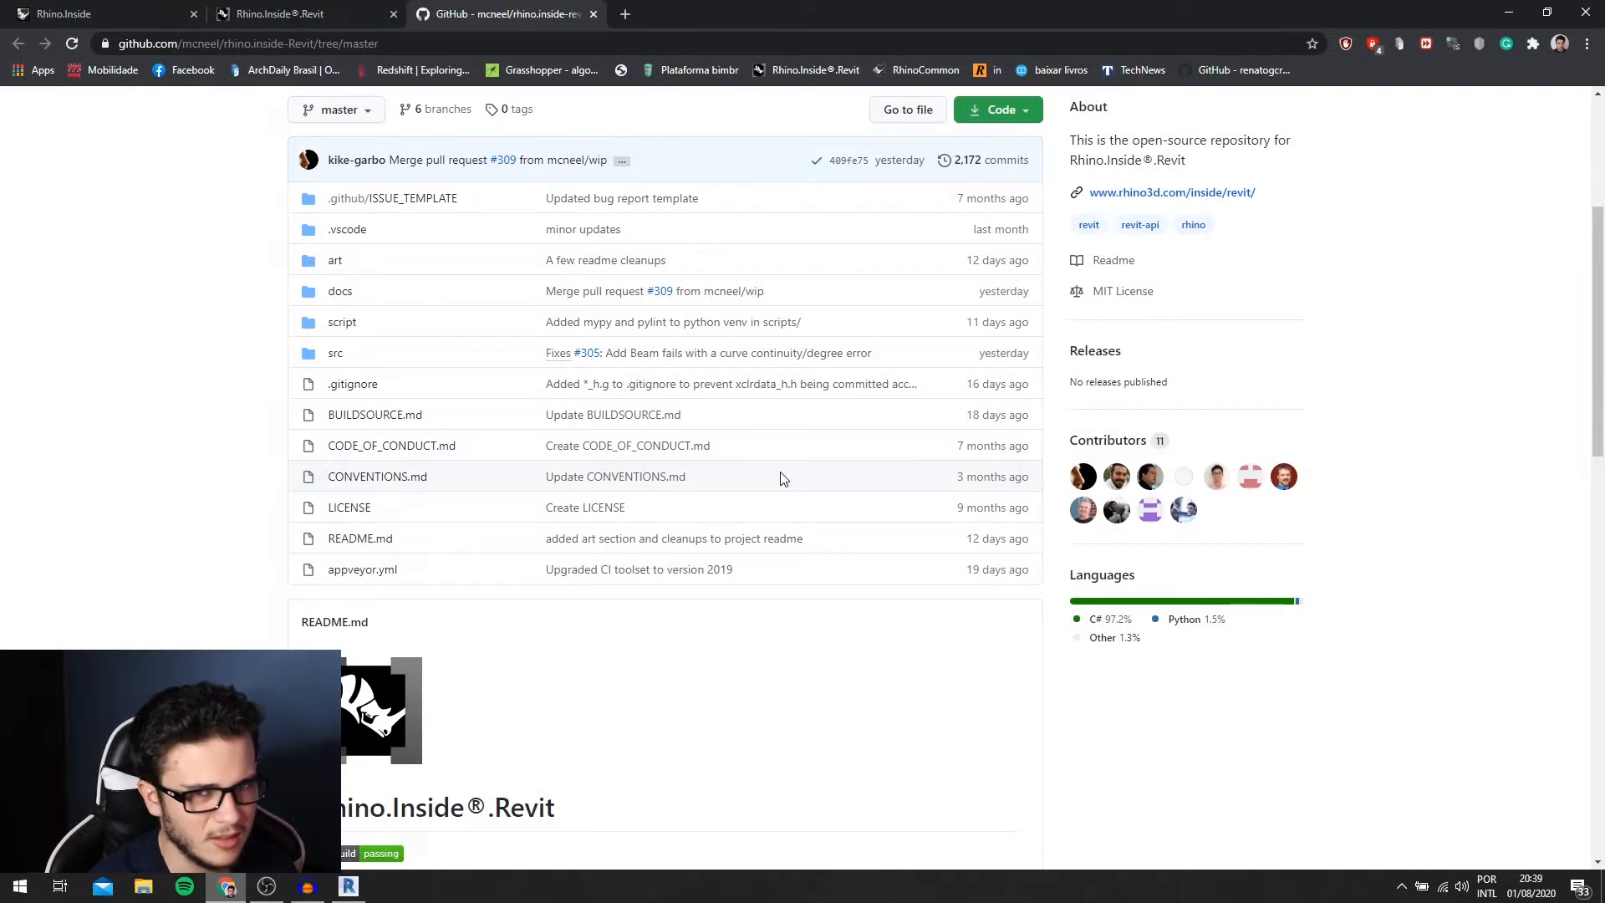
scroll(529, 192, "up", 2)
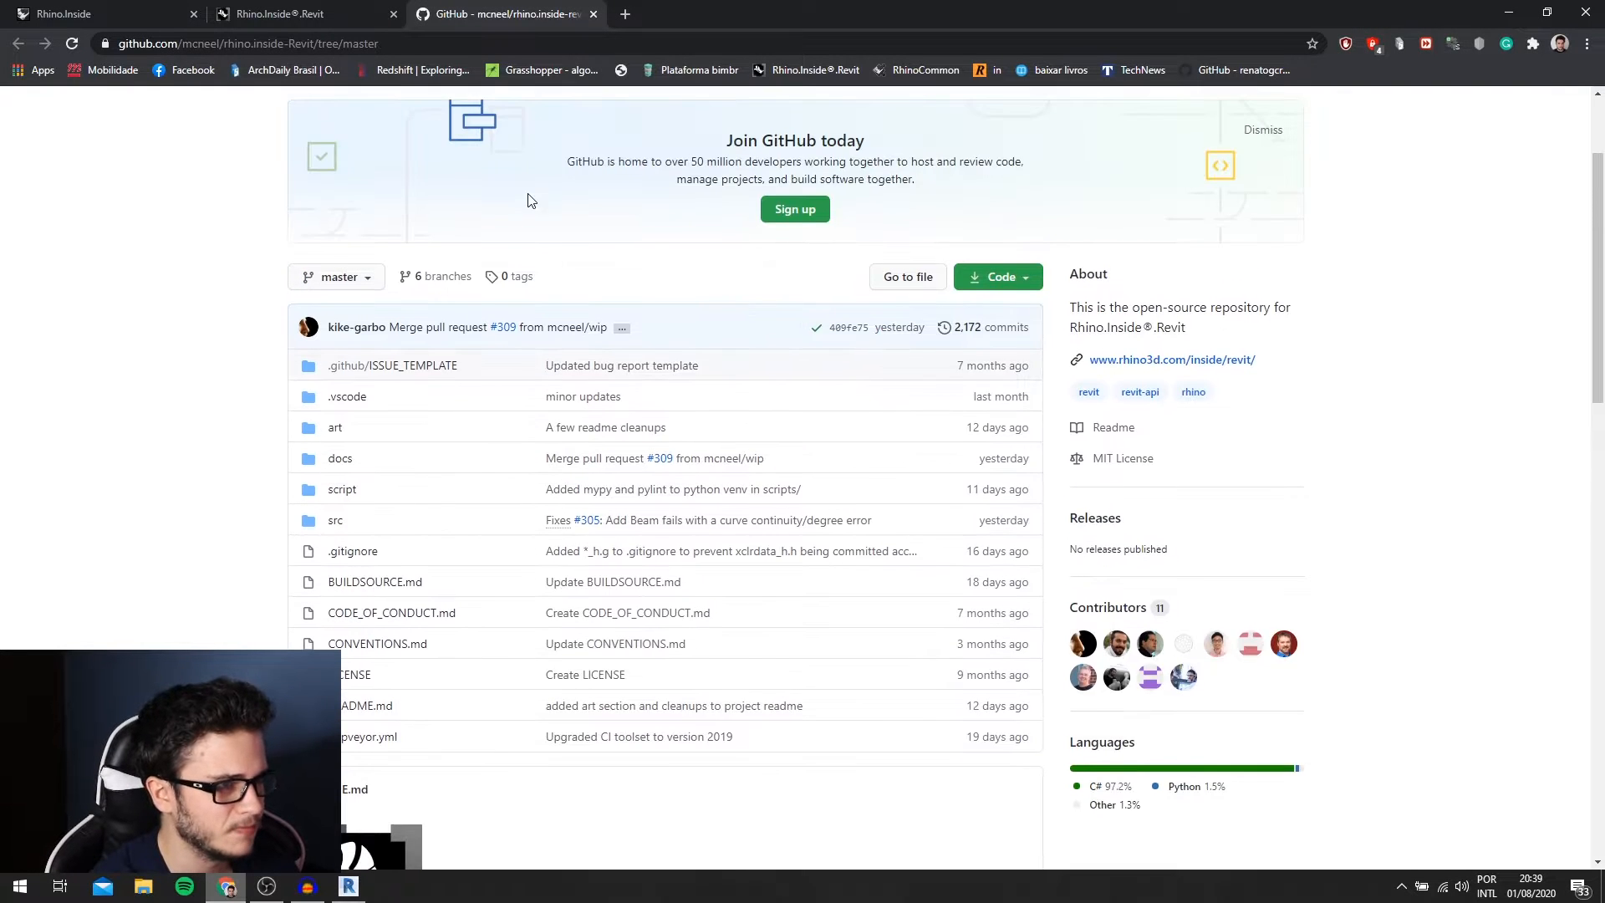
scroll(595, 159, "up", 2)
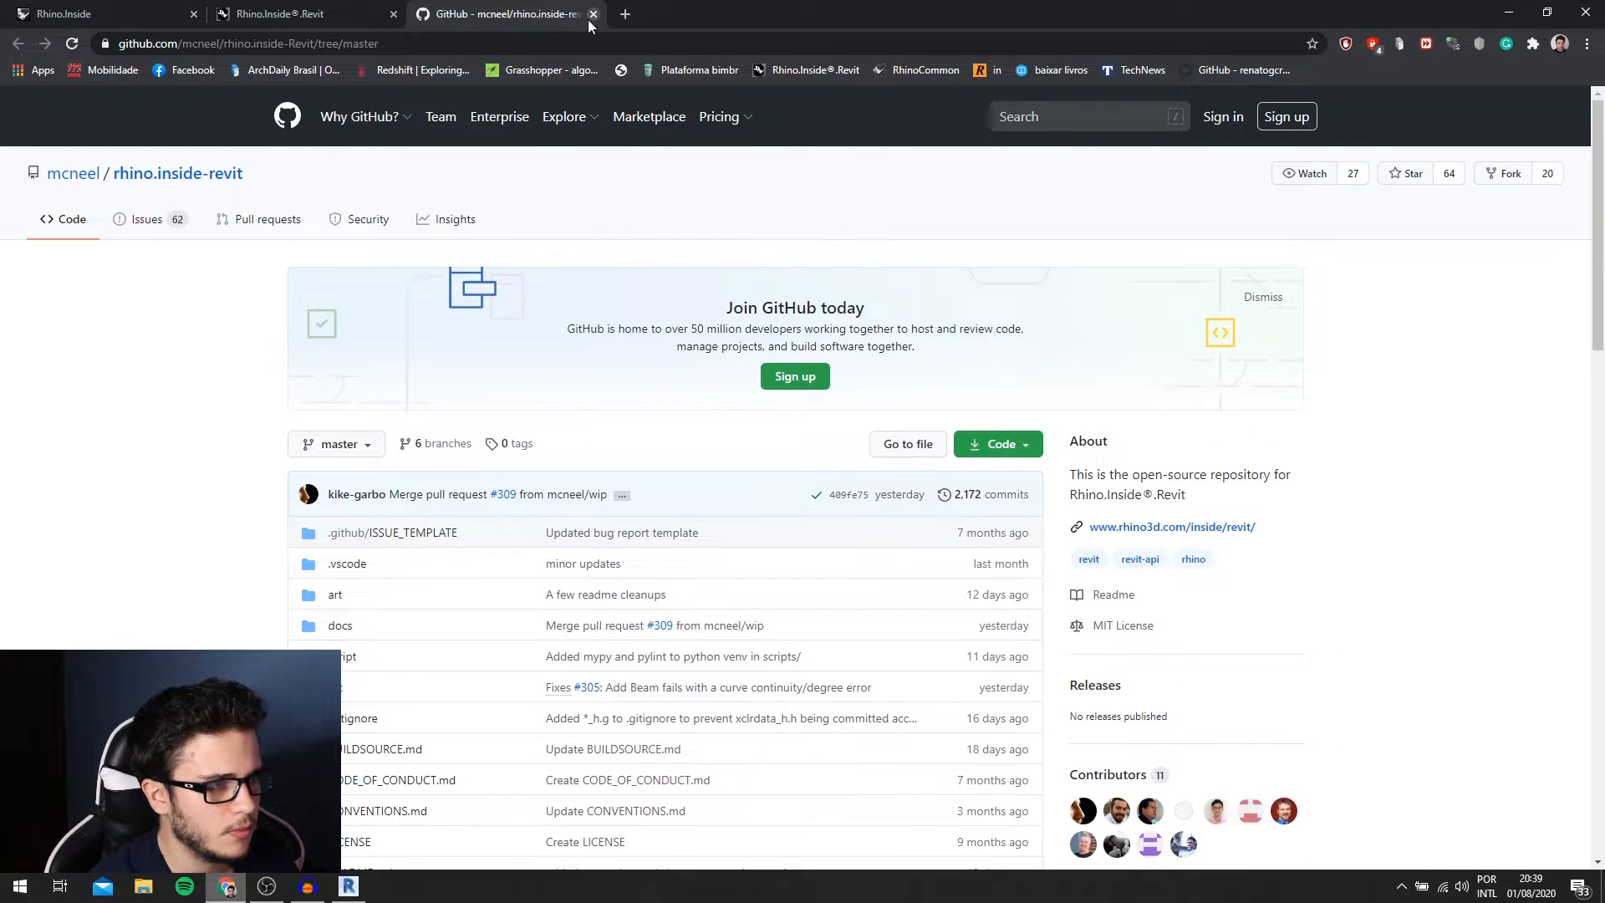
- Close the GitHub repository page and the Getting Started guide, keeping only the Rhino.Inside page open
left_click(592, 15)
left_click(140, 10)
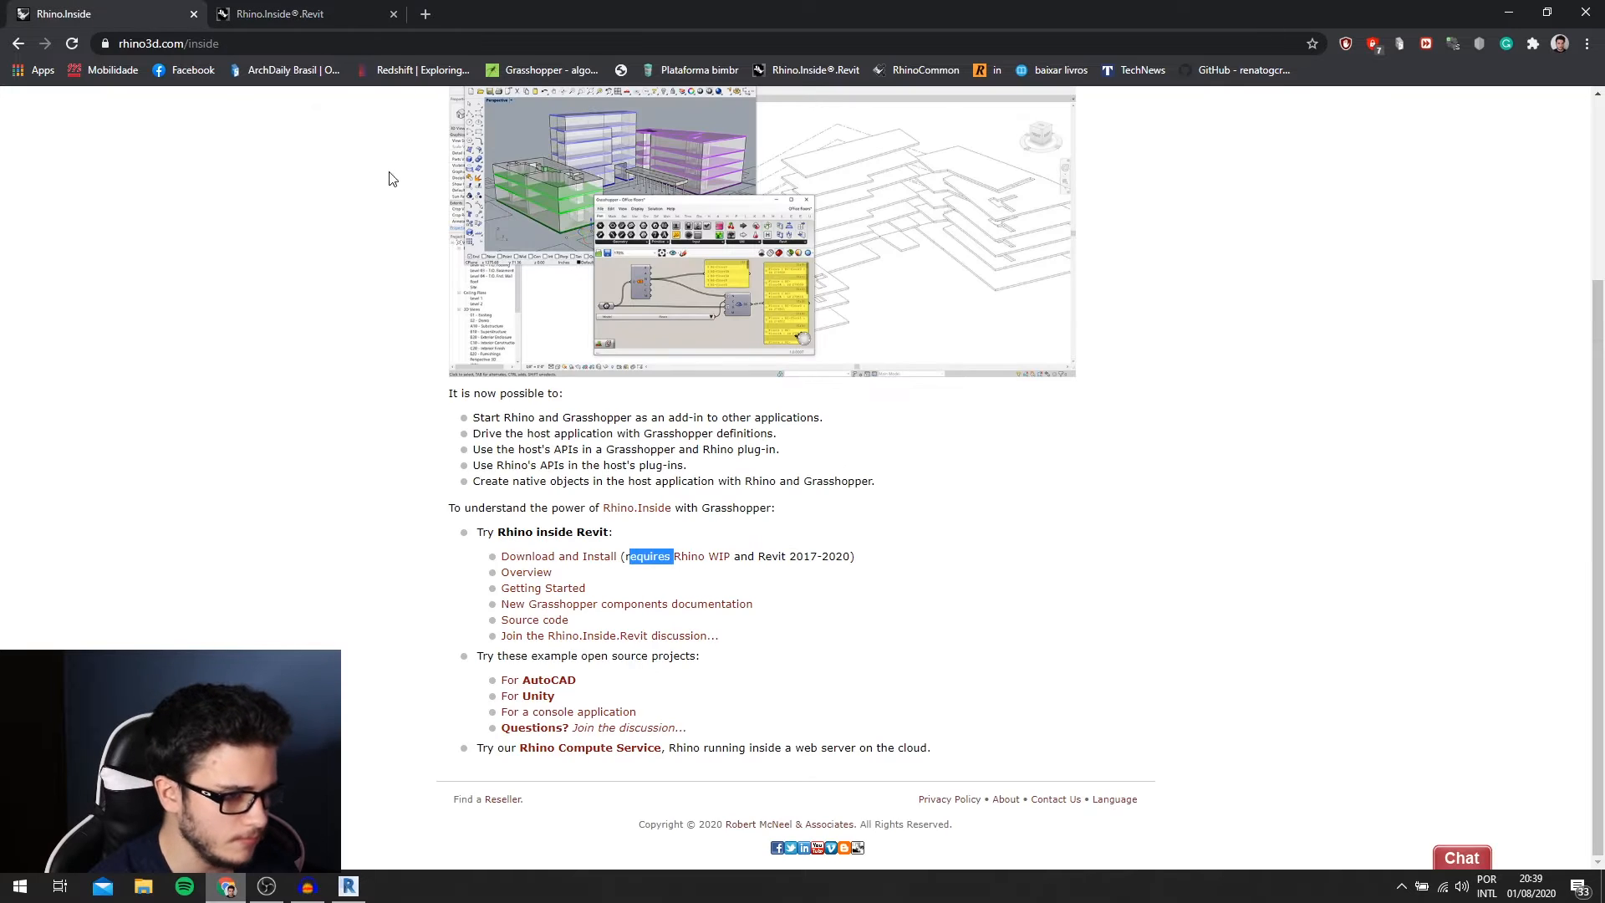
left_click(377, 19)
left_click(393, 14)
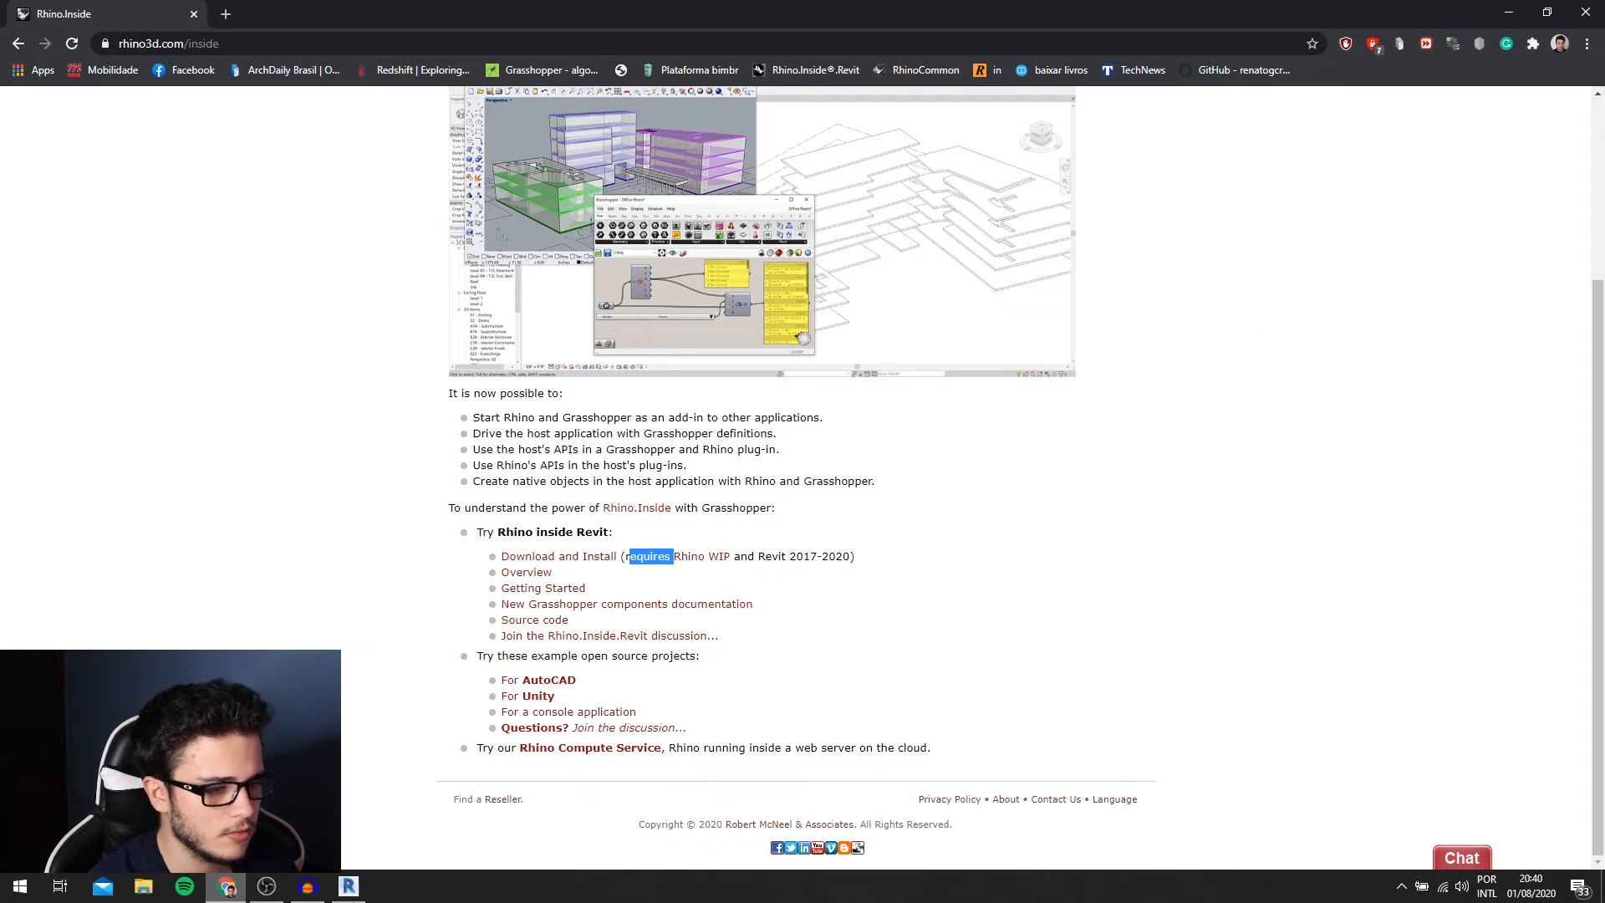
- Switch to Revit and load the Rhino add-in in the open project
left_click(349, 888)
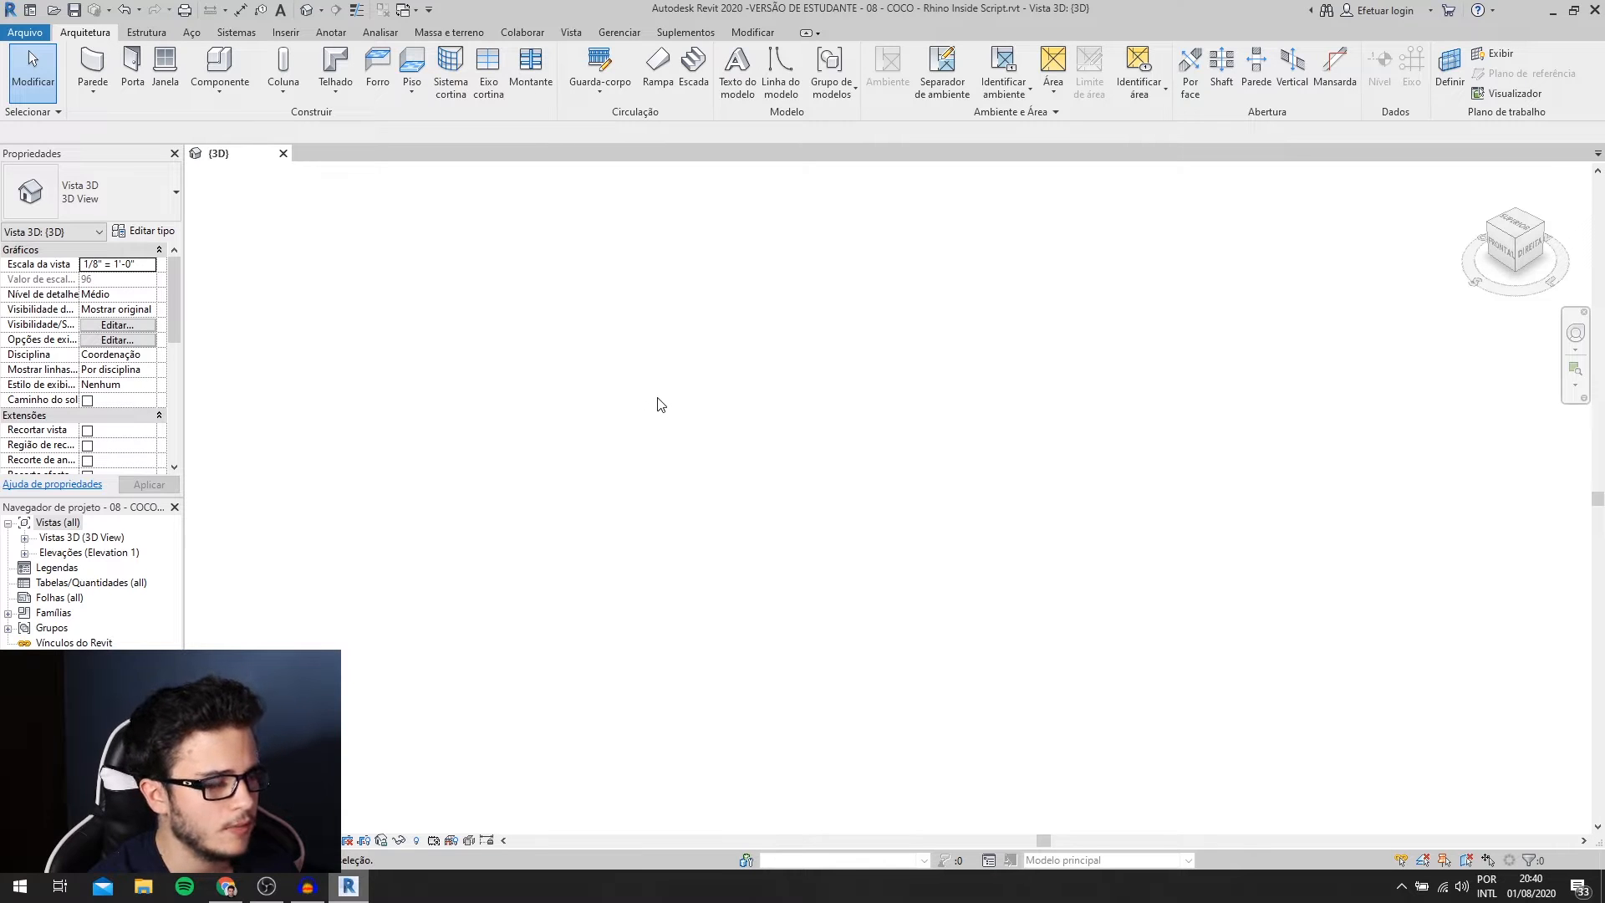
left_click(680, 32)
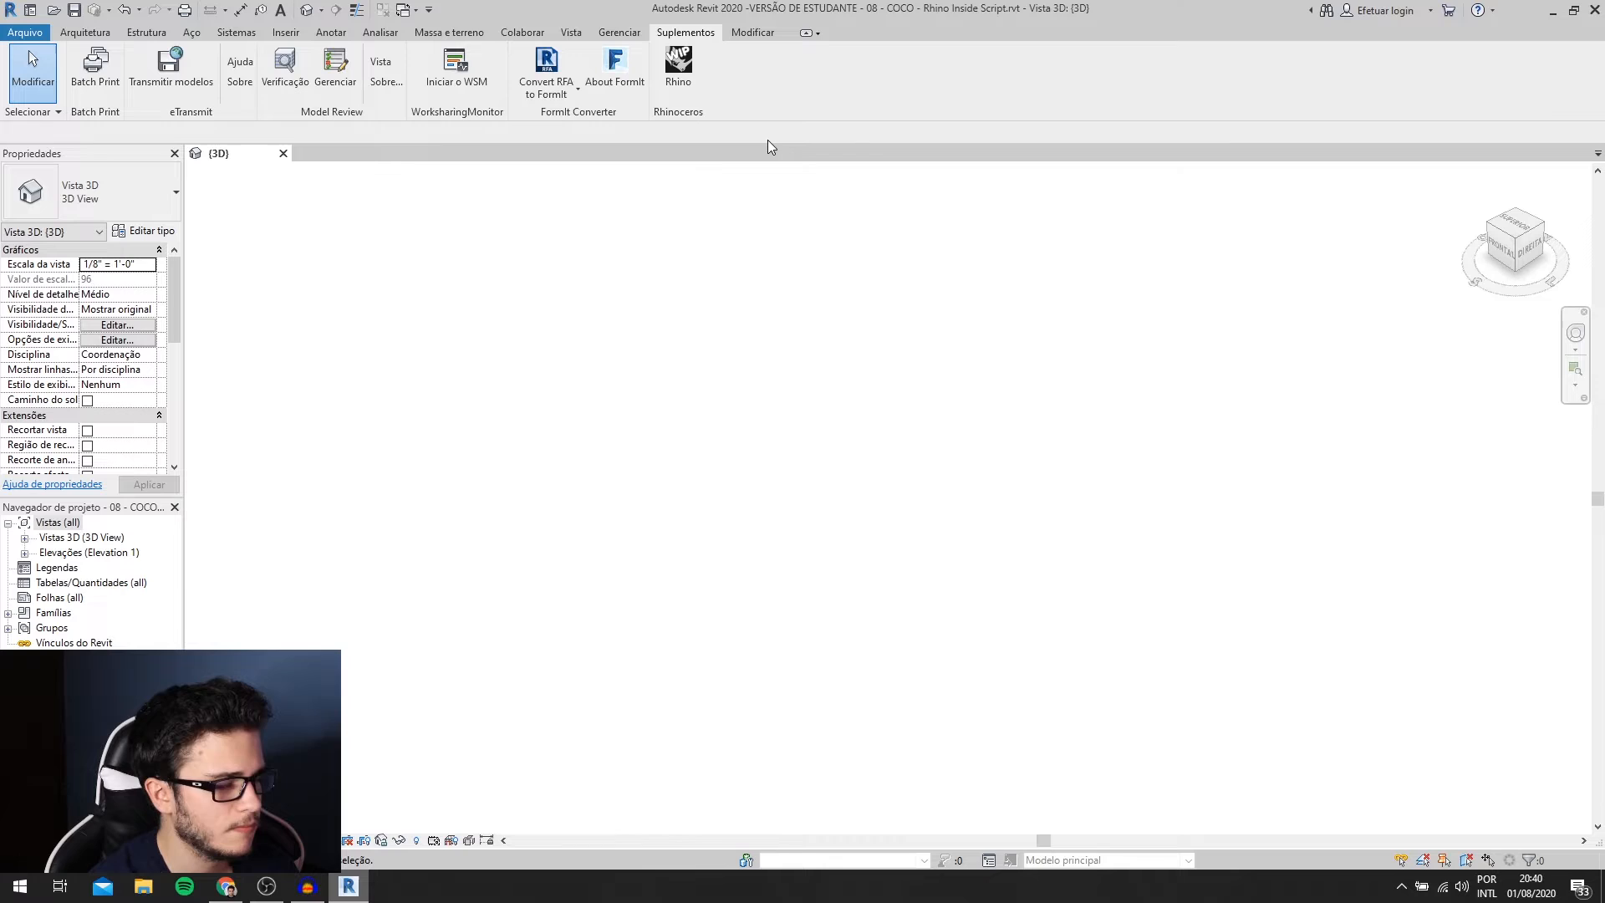
left_click(687, 72)
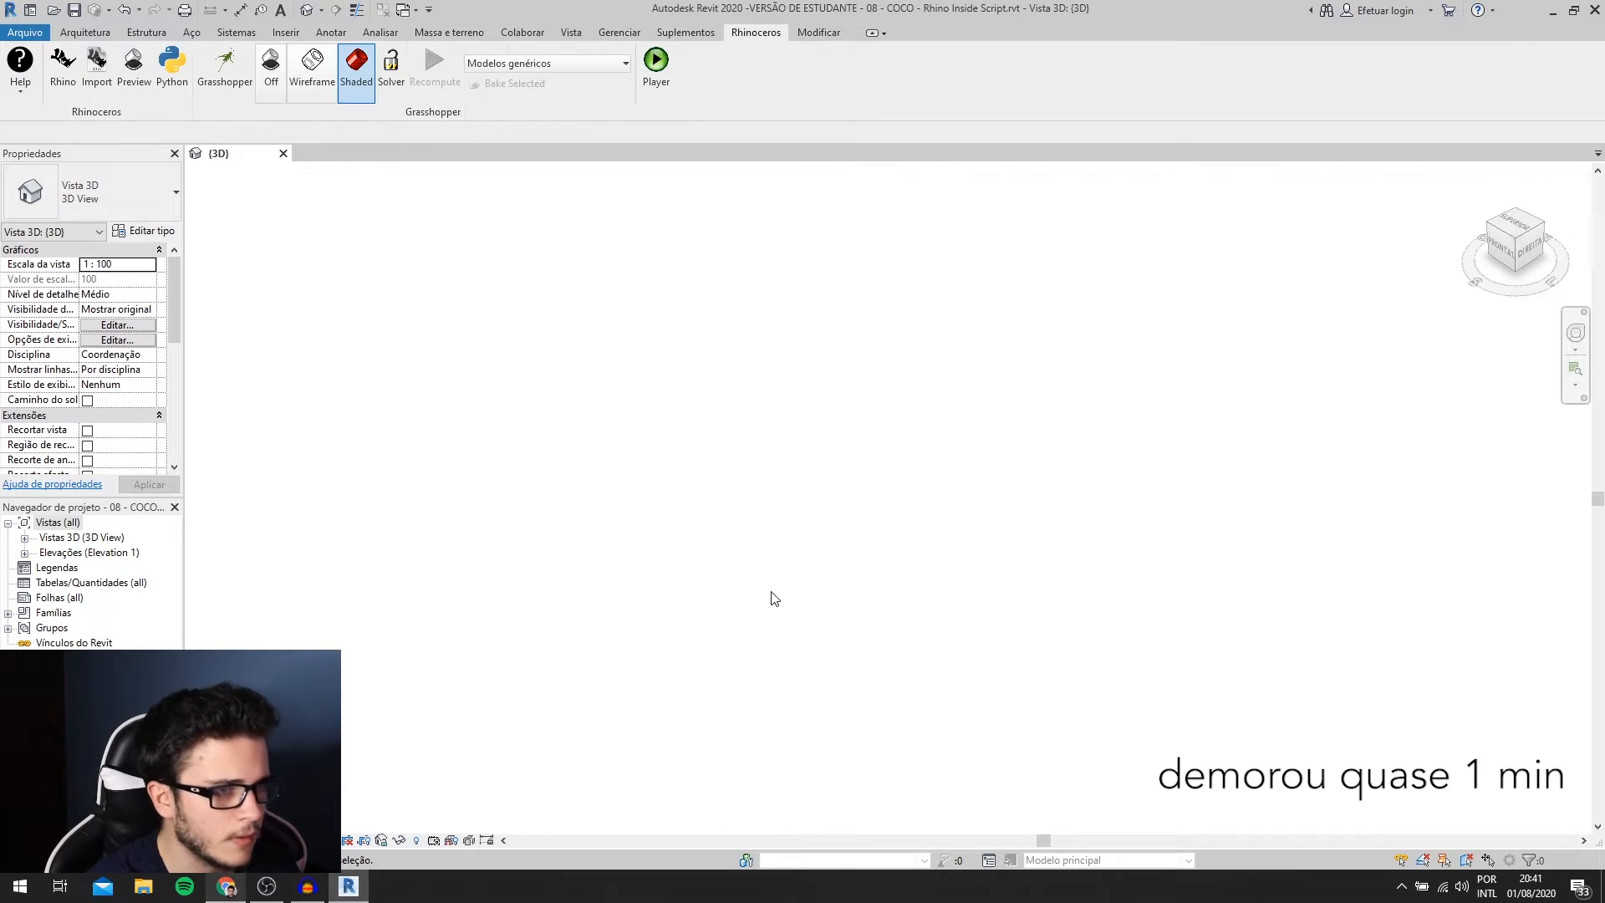
- Open Rhino inside Revit and create a new document from the Large Objects - Meters template, discarding the untitled one
left_click(72, 74)
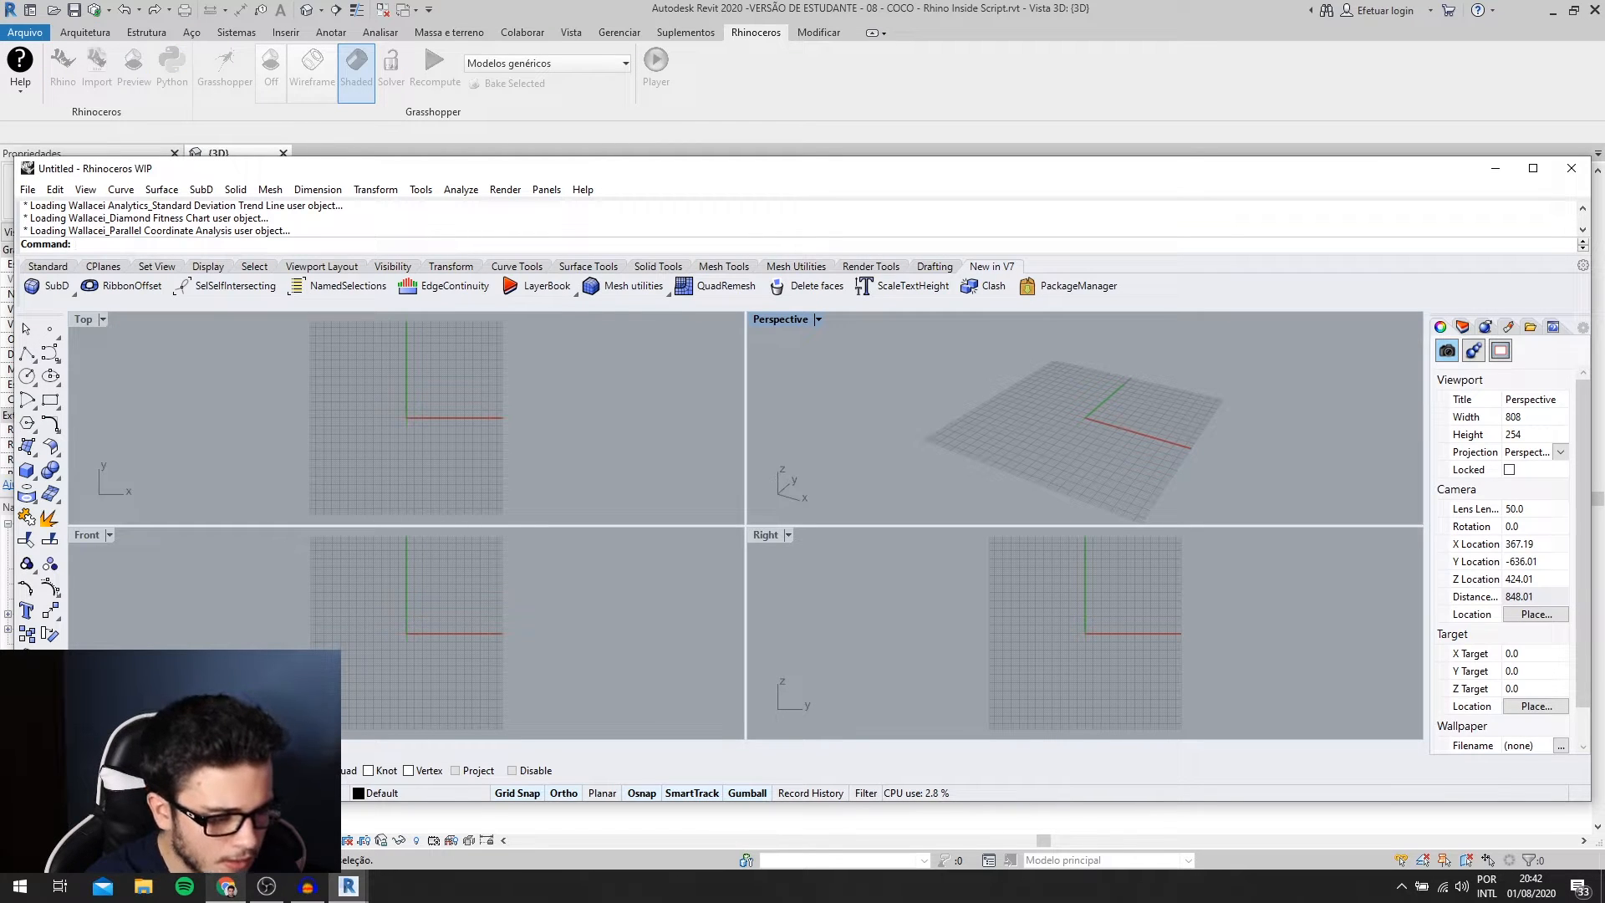
left_click(314, 792)
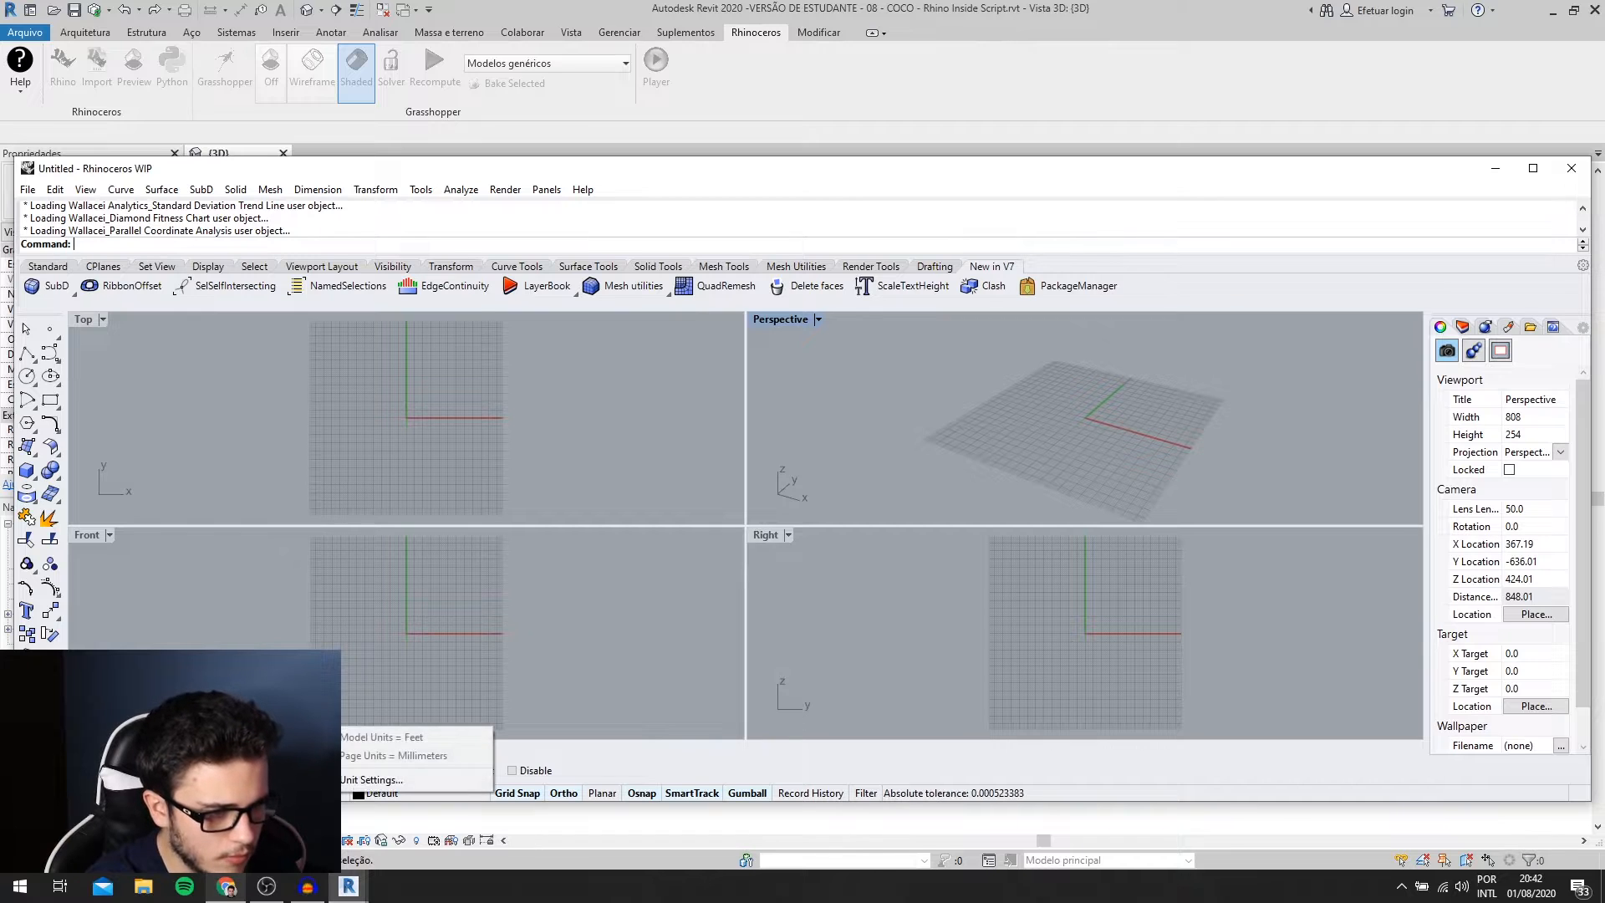
left_click(32, 191)
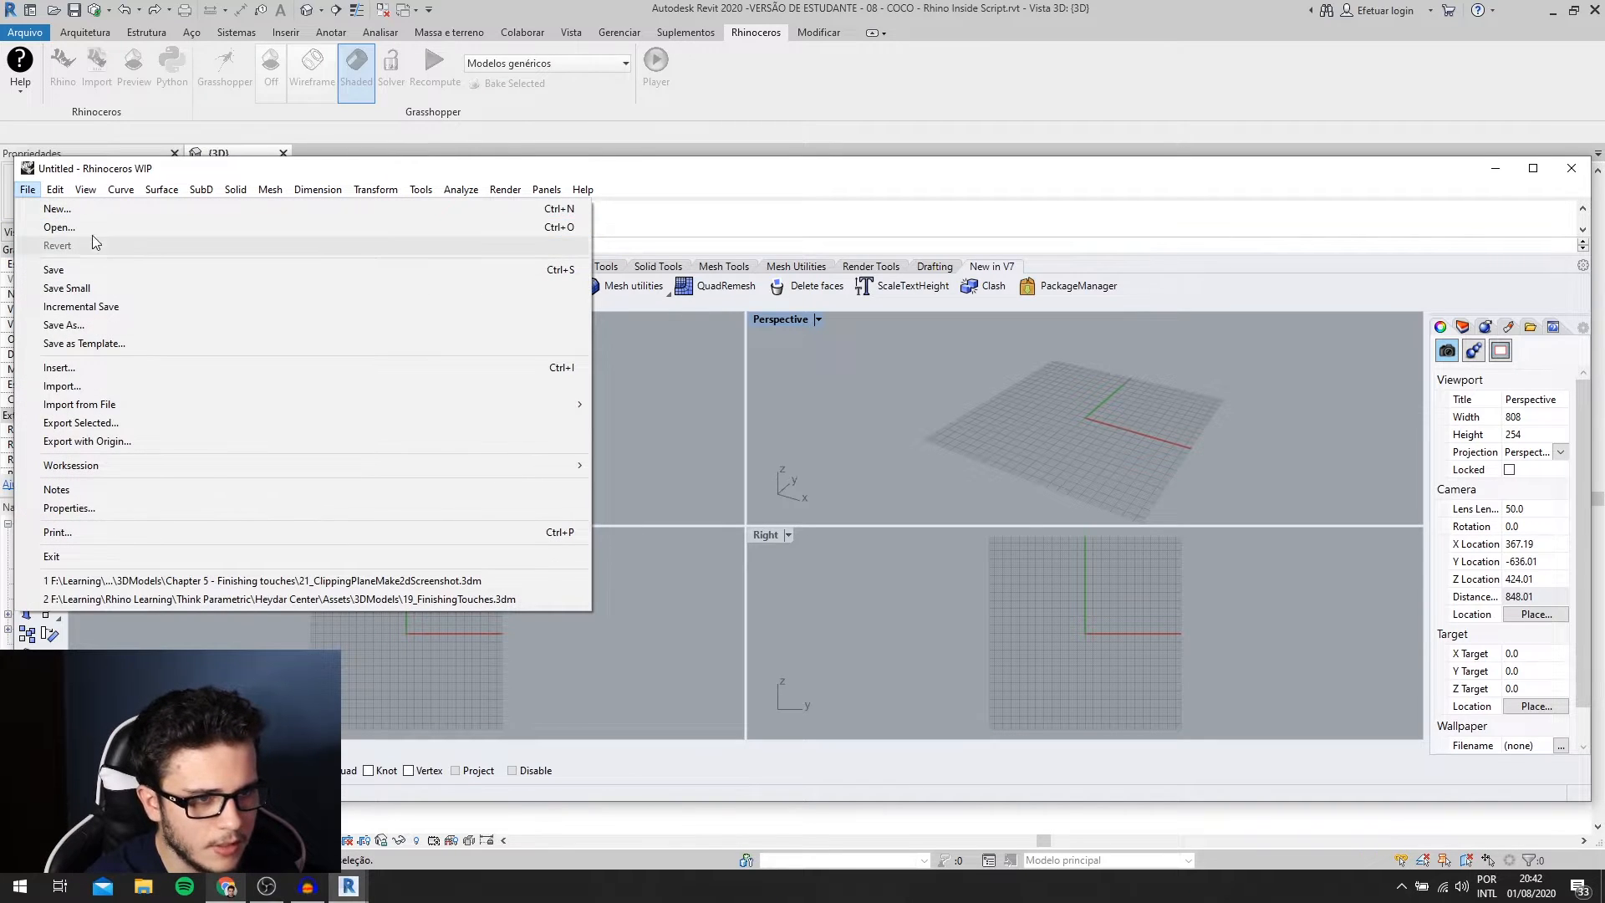
left_click(59, 209)
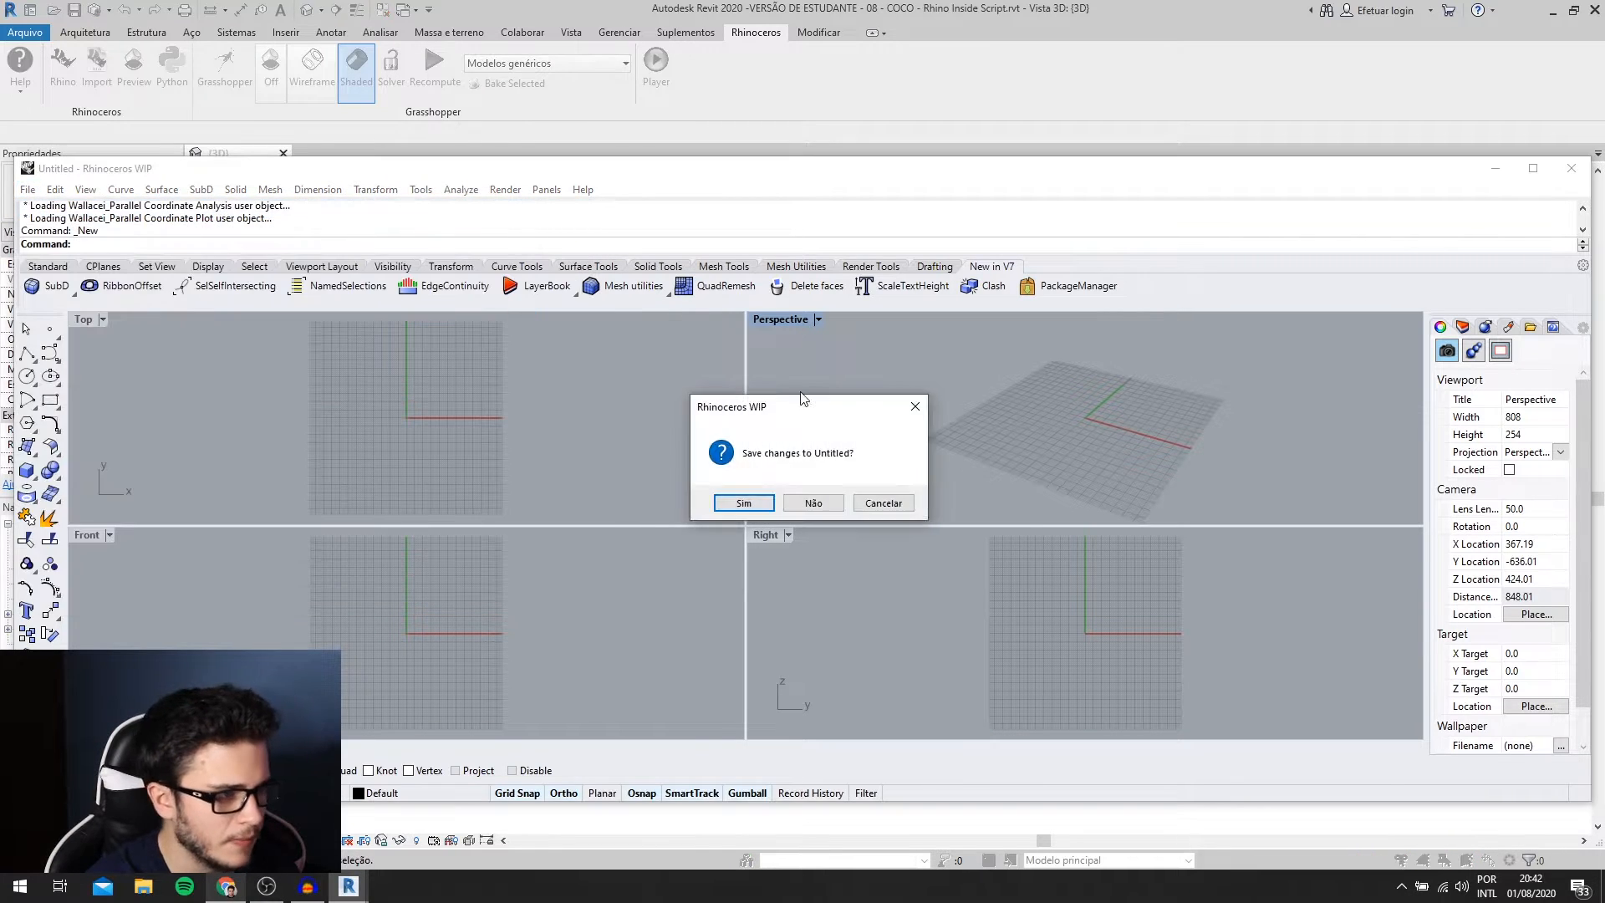
left_click(829, 505)
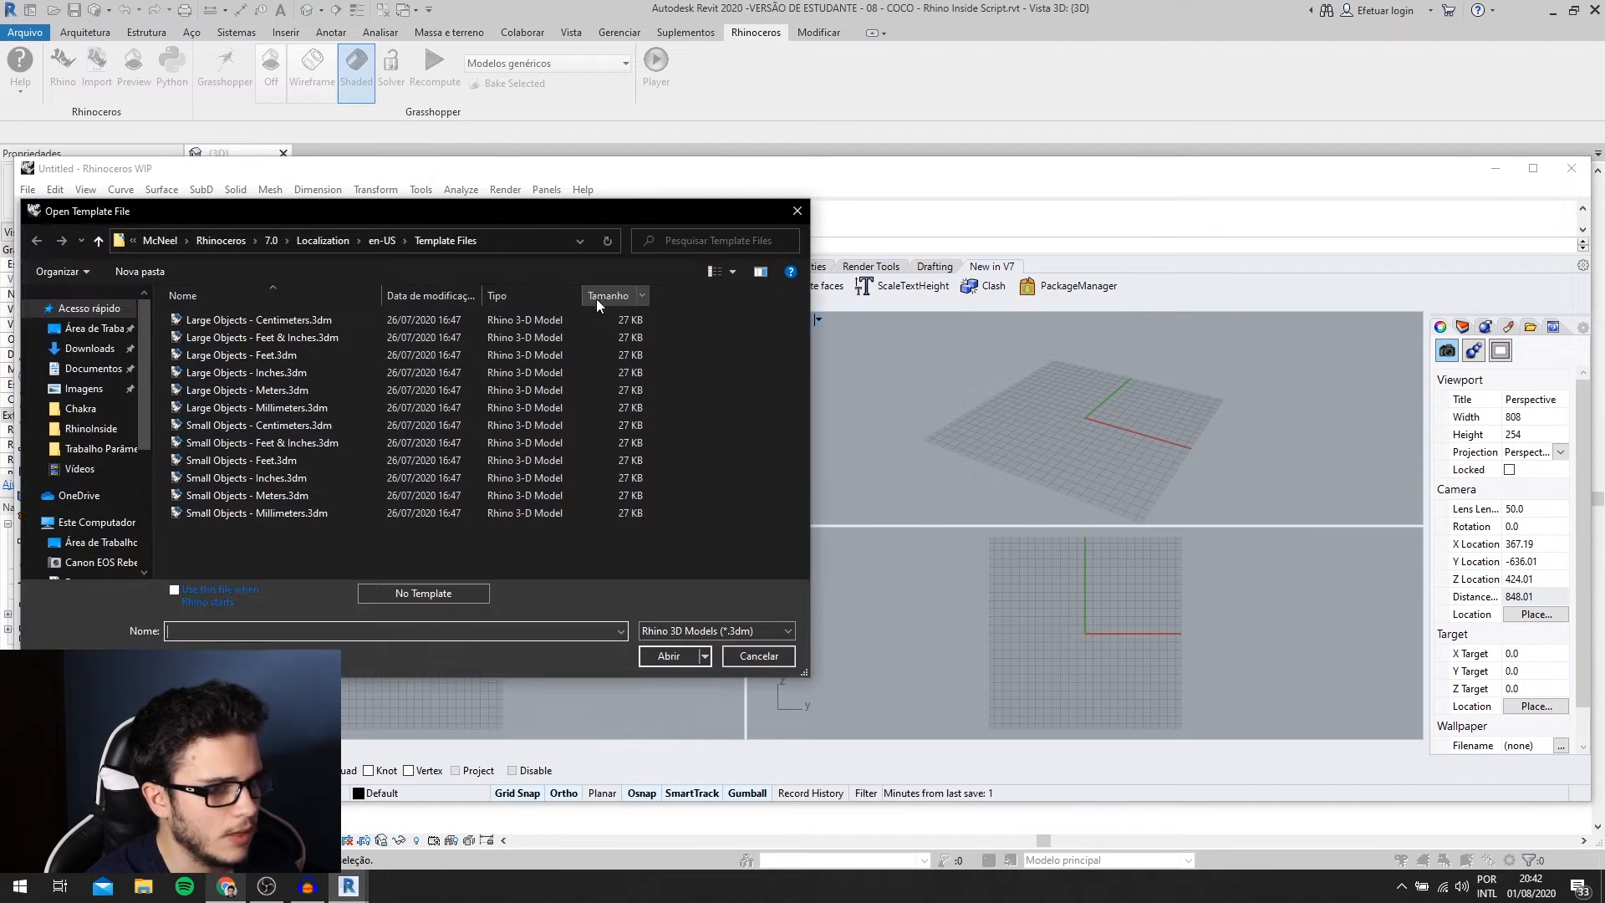
left_click(275, 391)
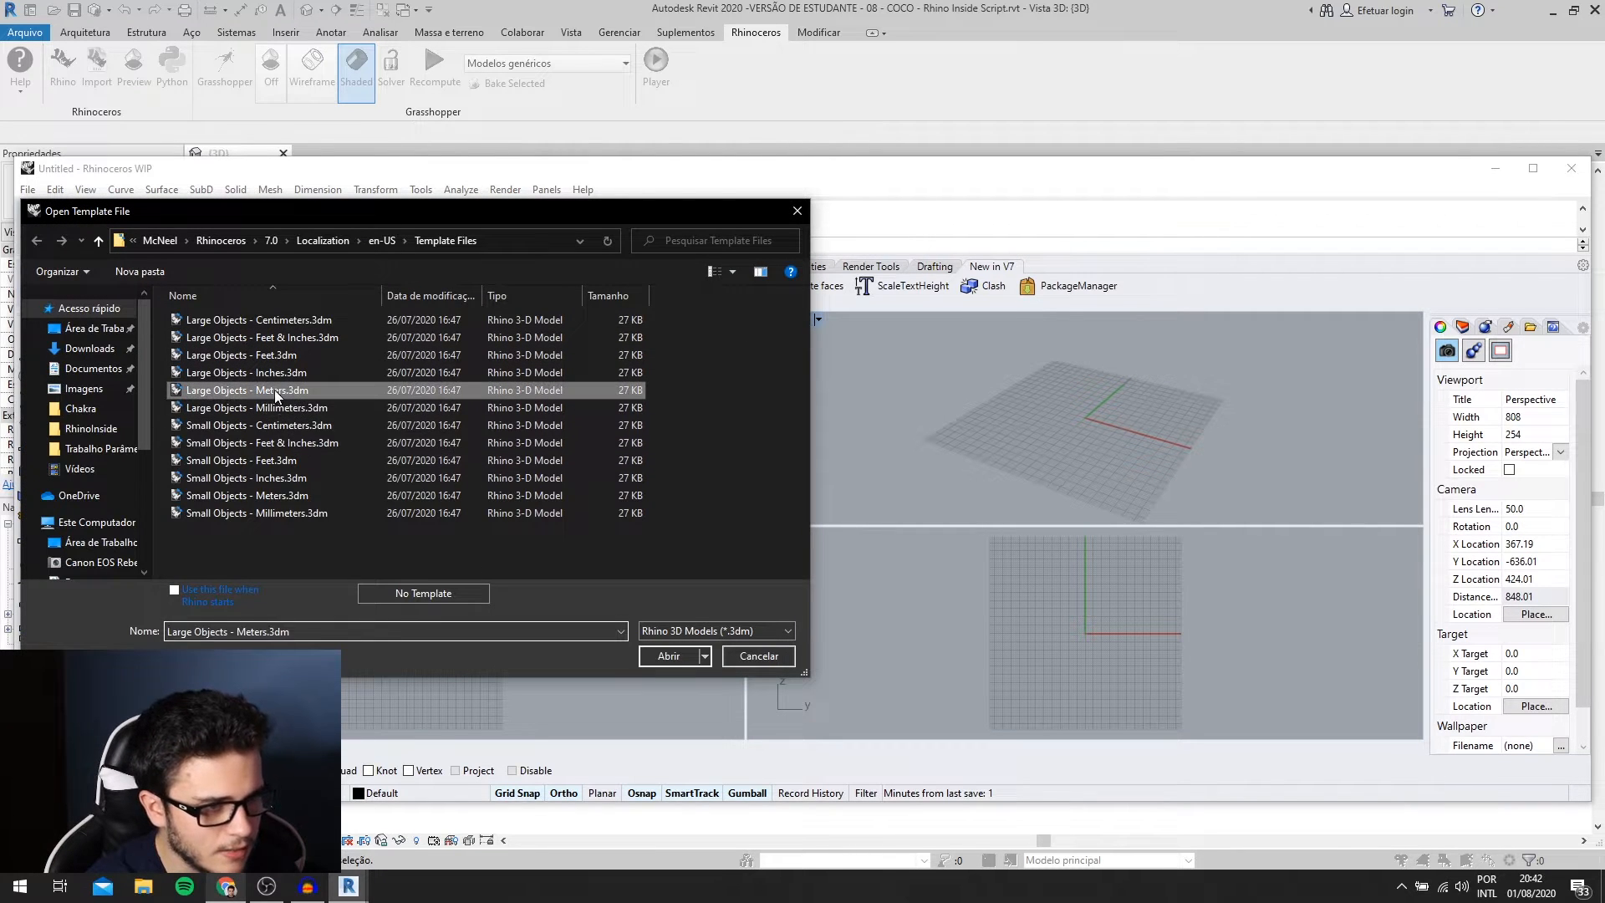
left_click(669, 656)
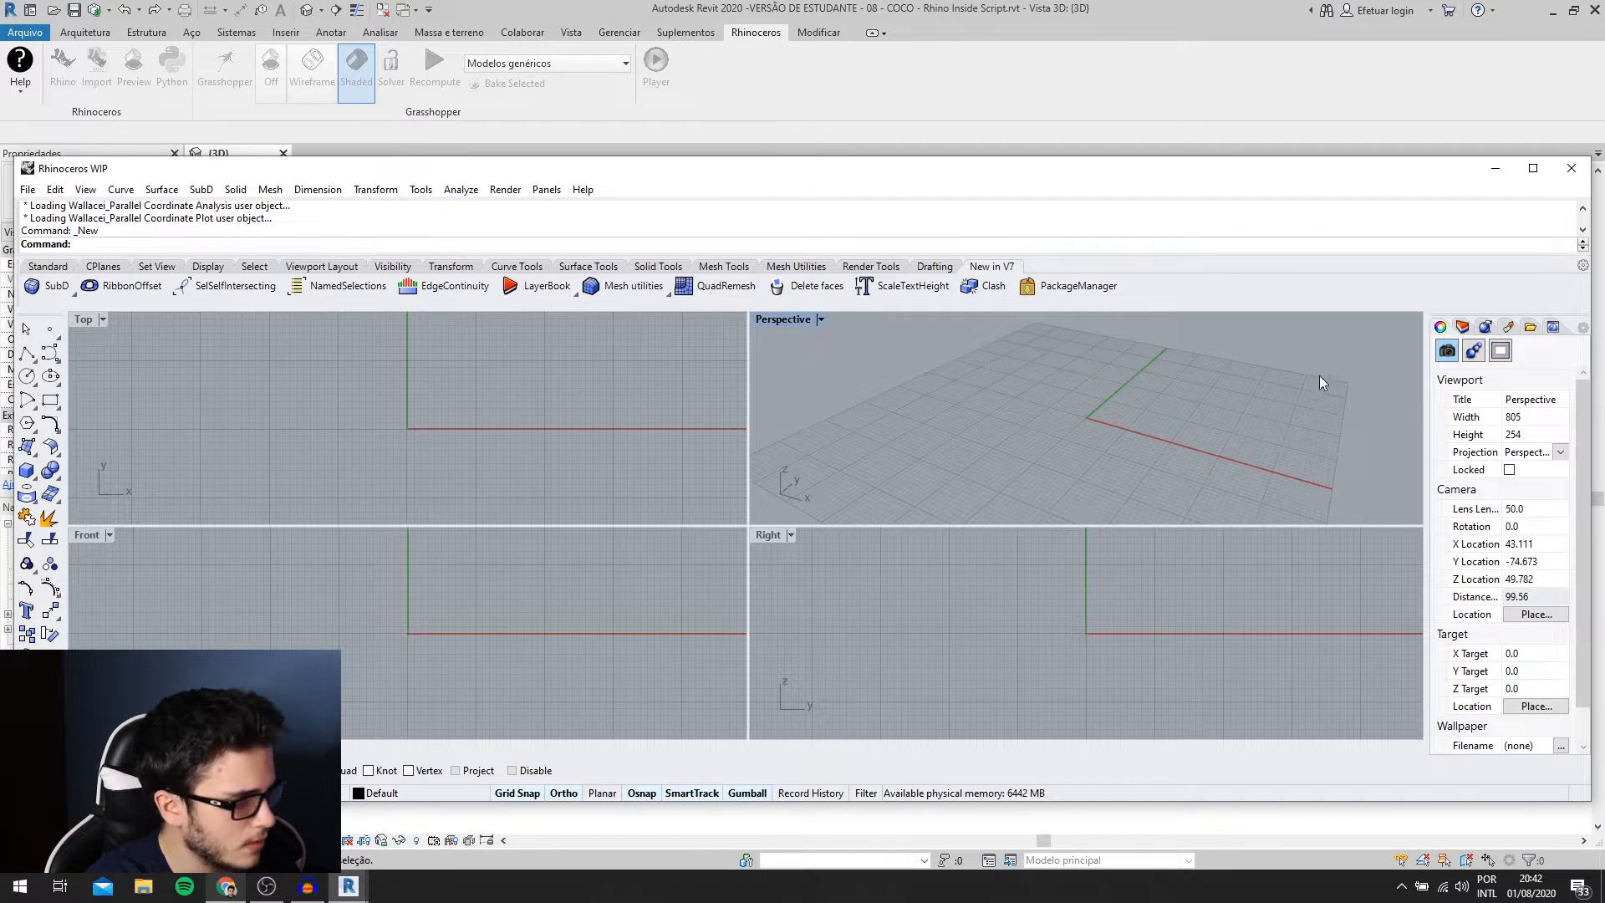
- Close the Rhino window and view the file dialog for importing a Rhino model, without importing anything
left_click(1568, 172)
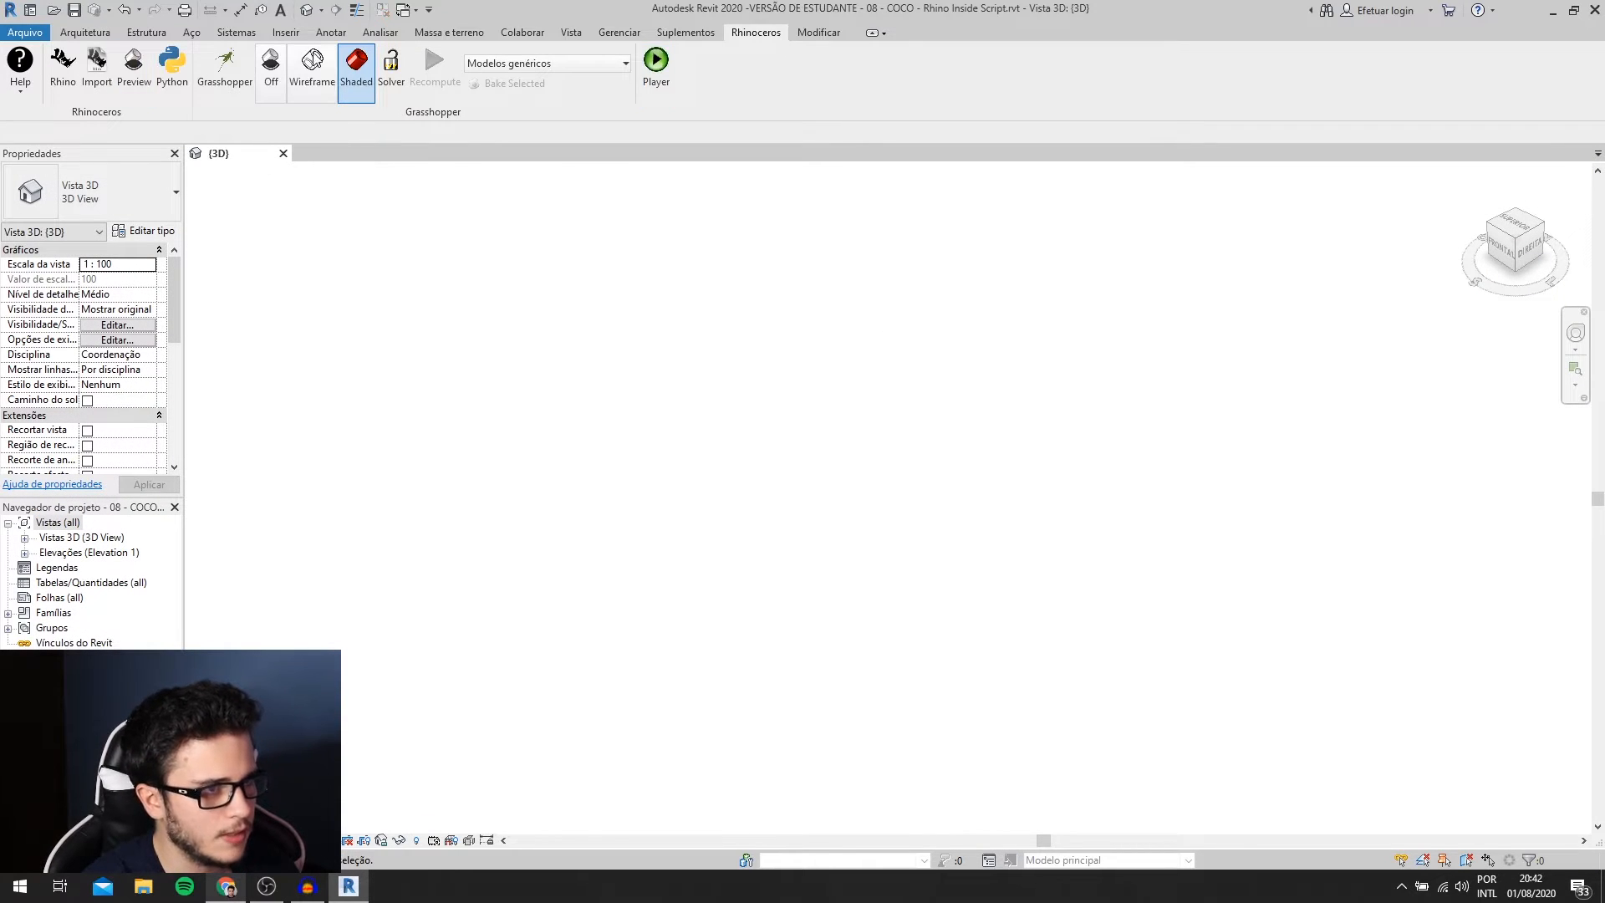
left_click(97, 65)
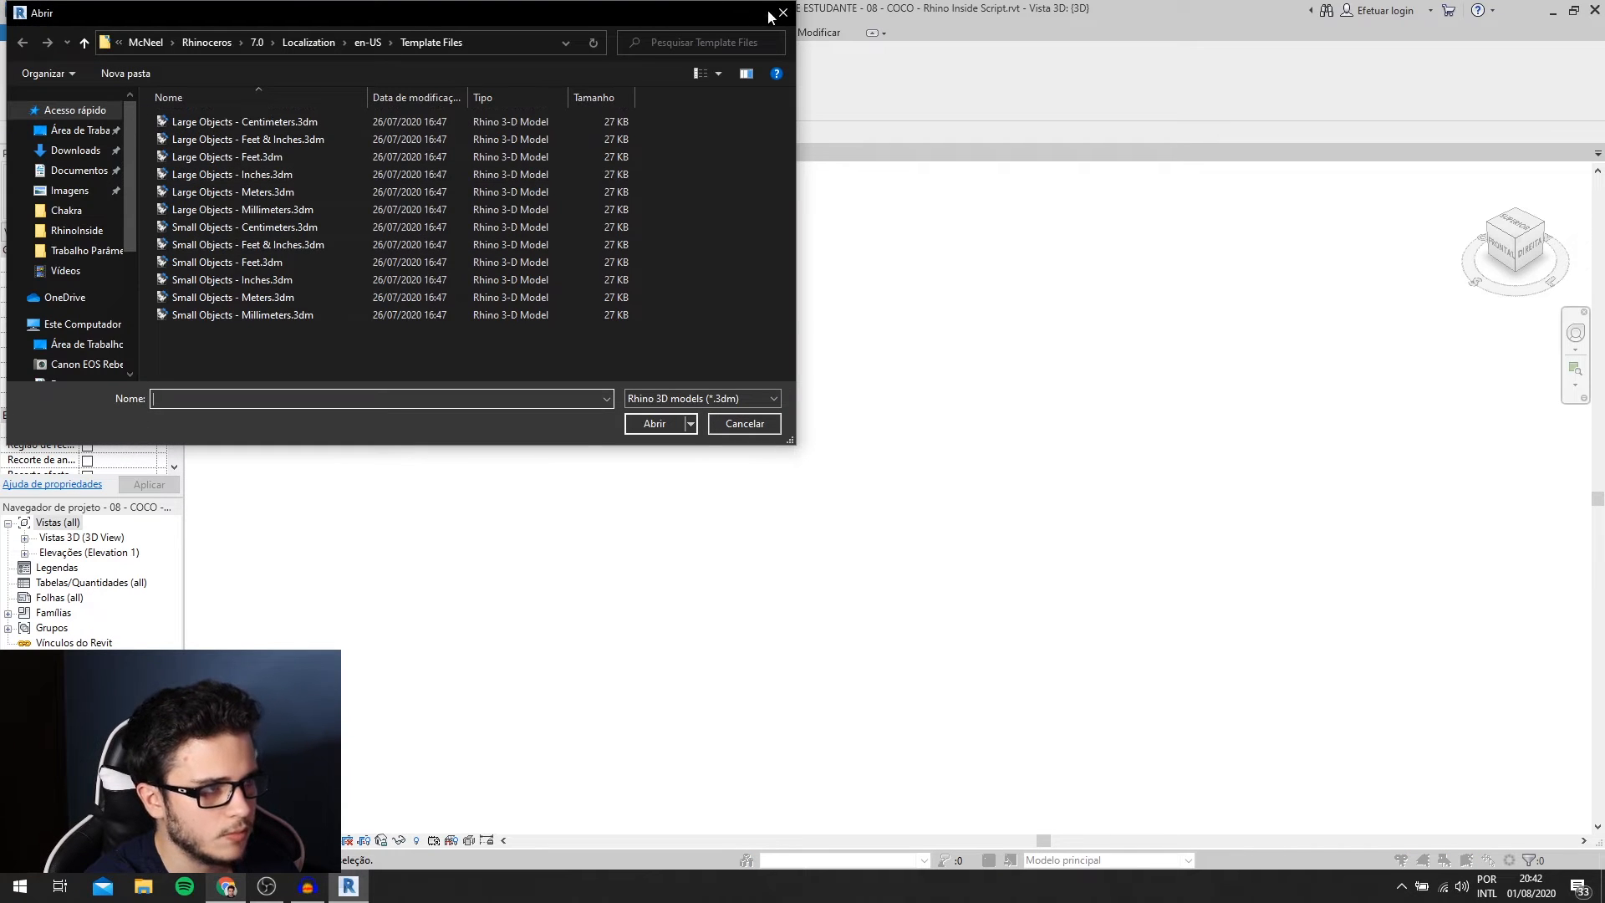
left_click(782, 13)
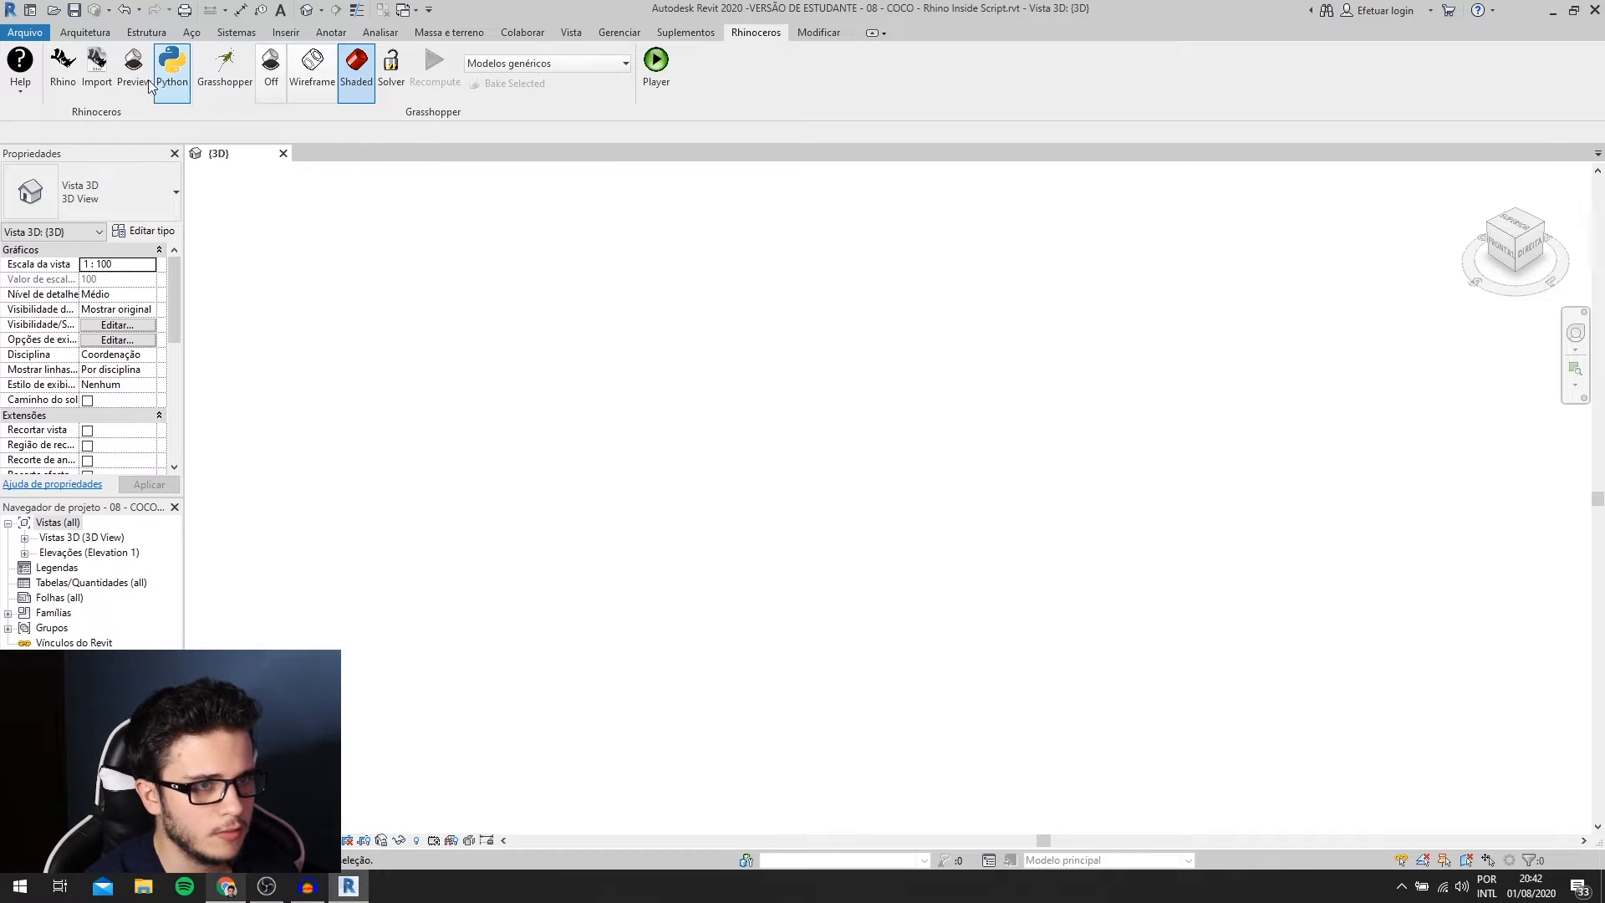
- Reopen Rhino and draw a freehand rectangular box beside the origin in the Perspective view
left_click(52, 77)
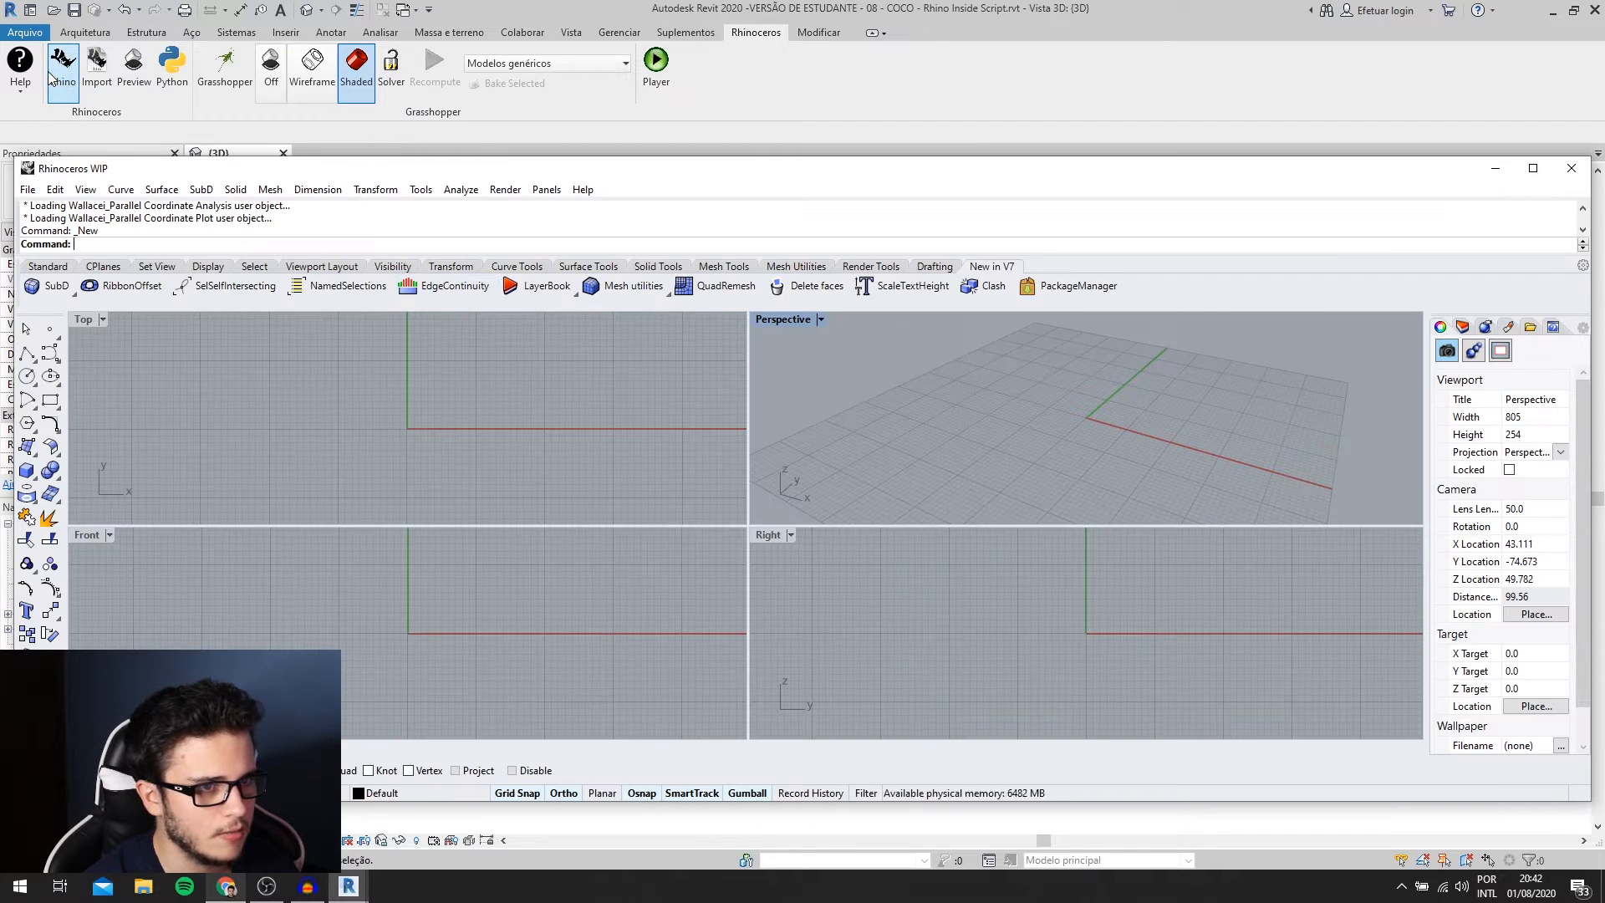
type("Box")
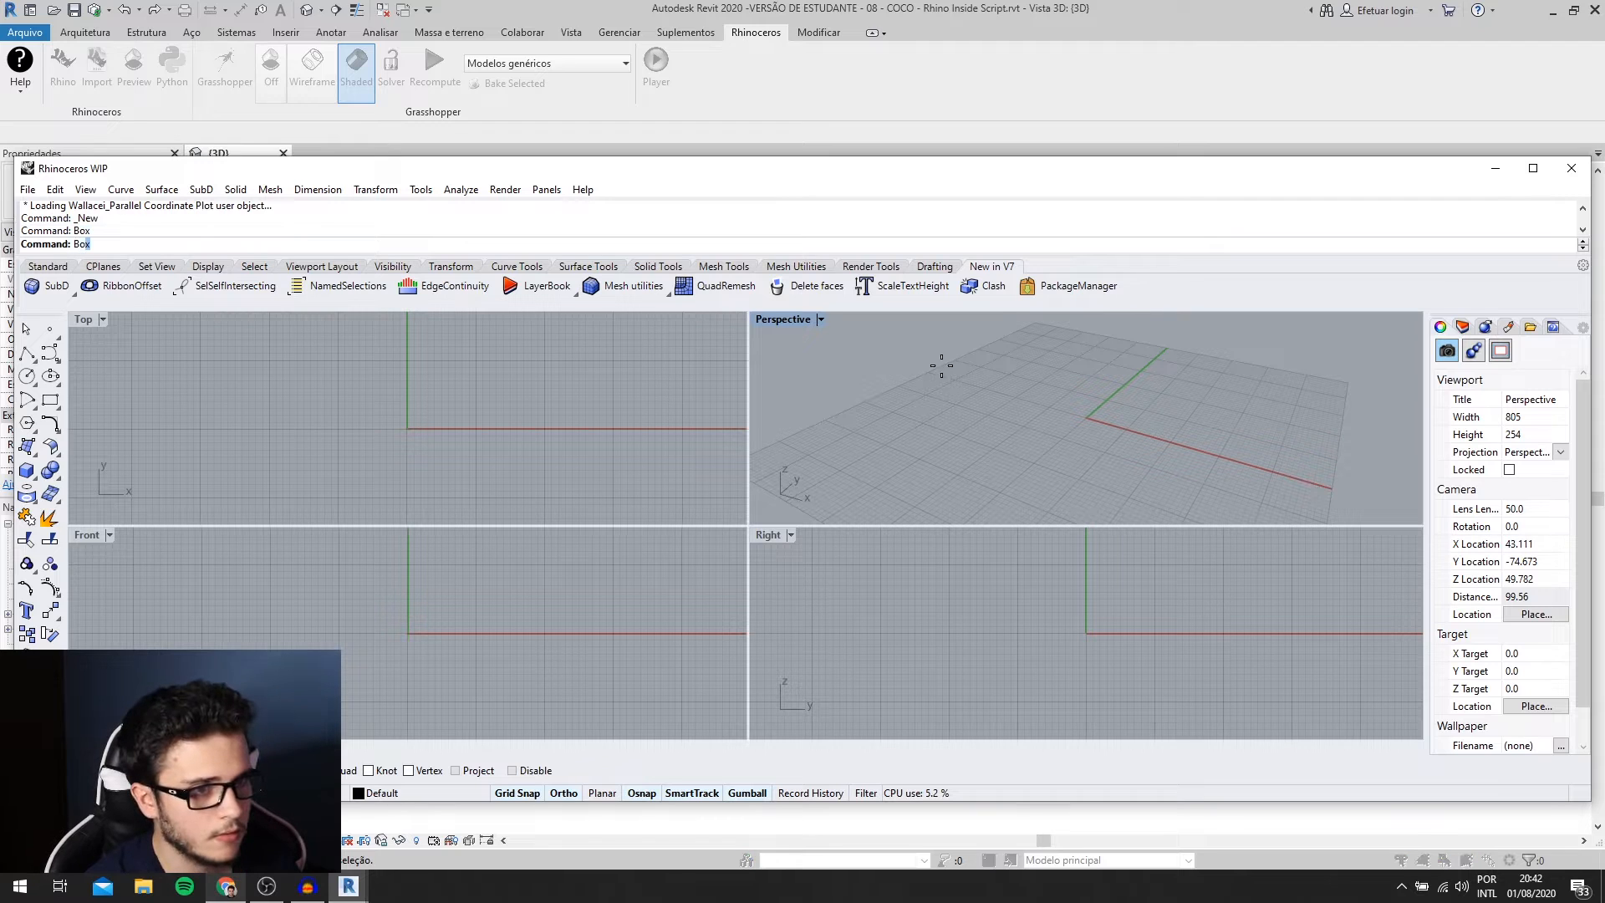
key("Return")
left_click(1015, 410)
left_click(1070, 447)
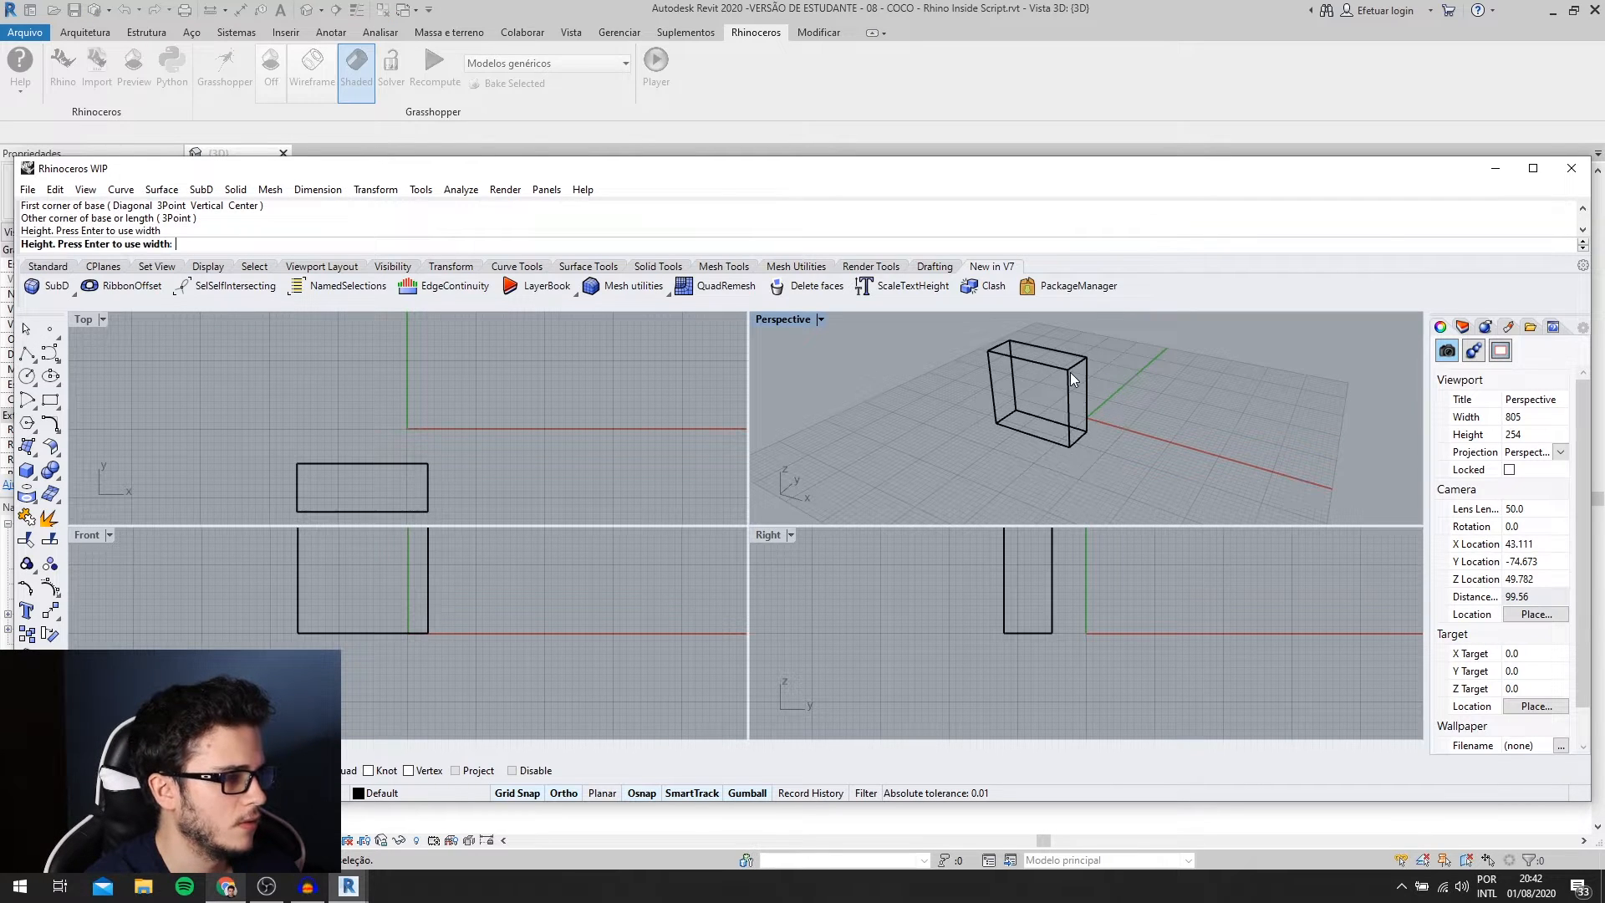
left_click(1070, 373)
- Minimize Rhino and view the box as a preview in Revit's 3D view, ending with the preview off
left_click(1496, 168)
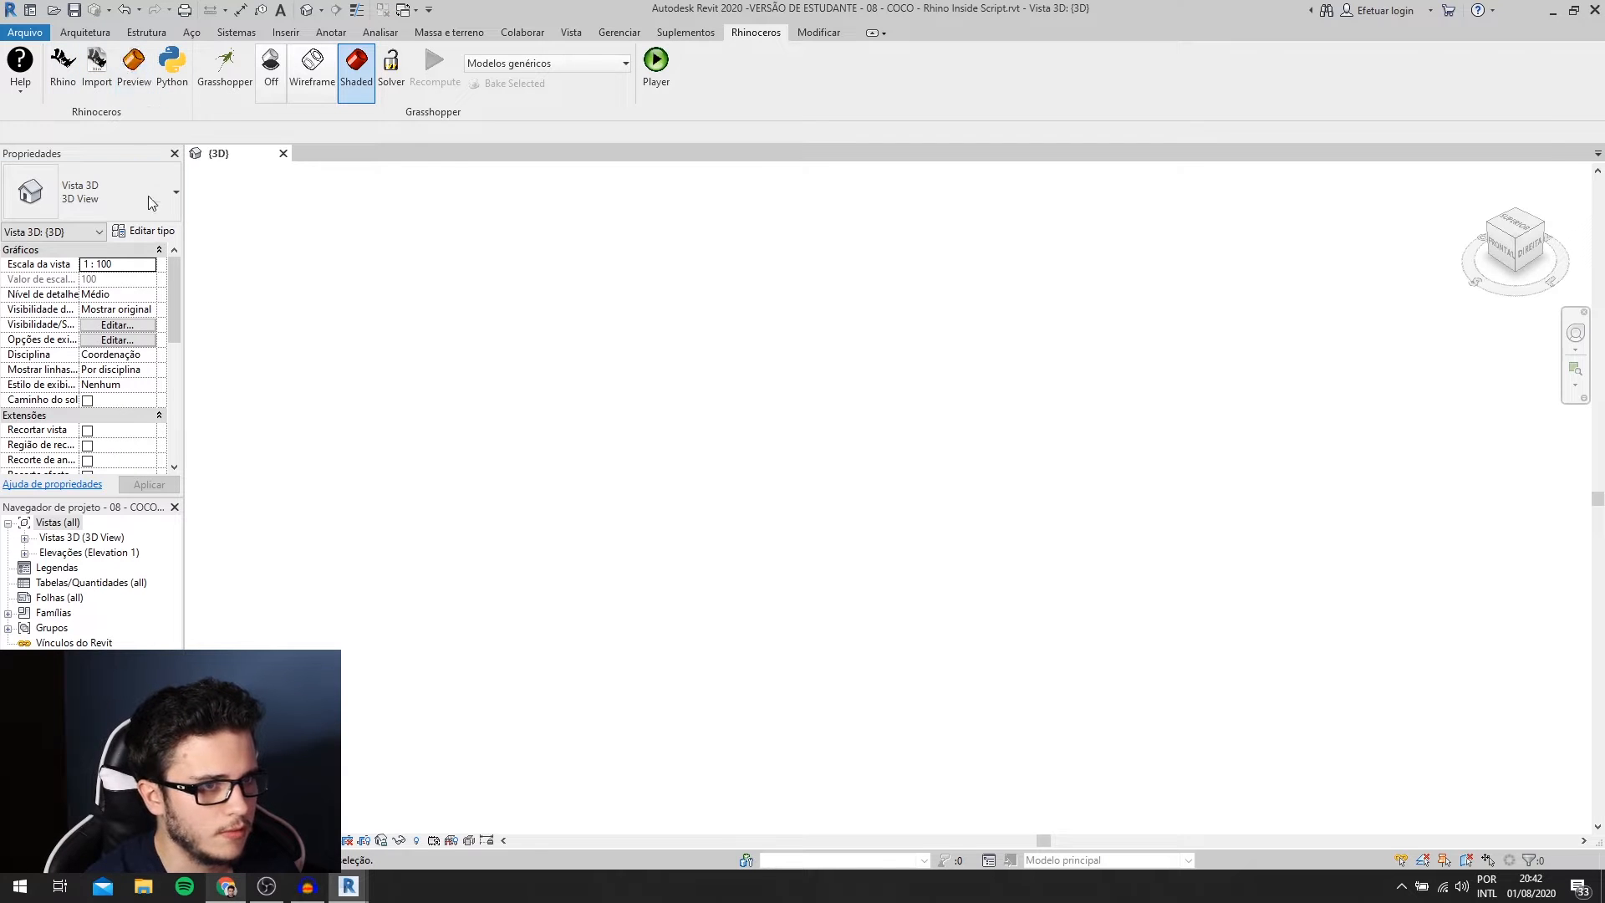
scroll(520, 663, "up", 3)
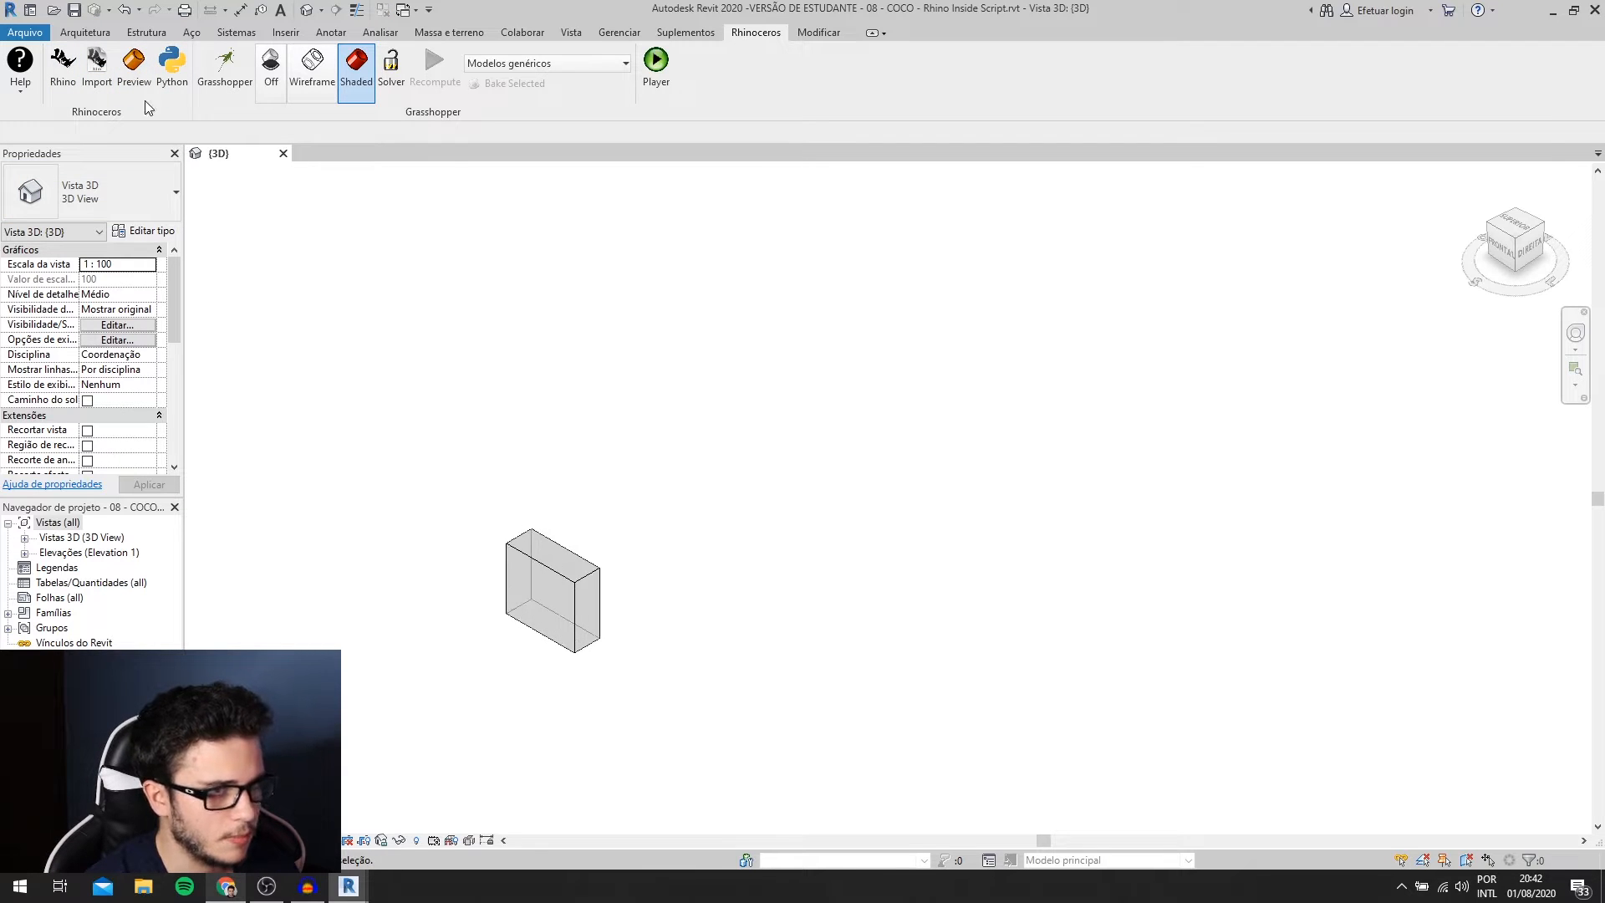
left_click(133, 67)
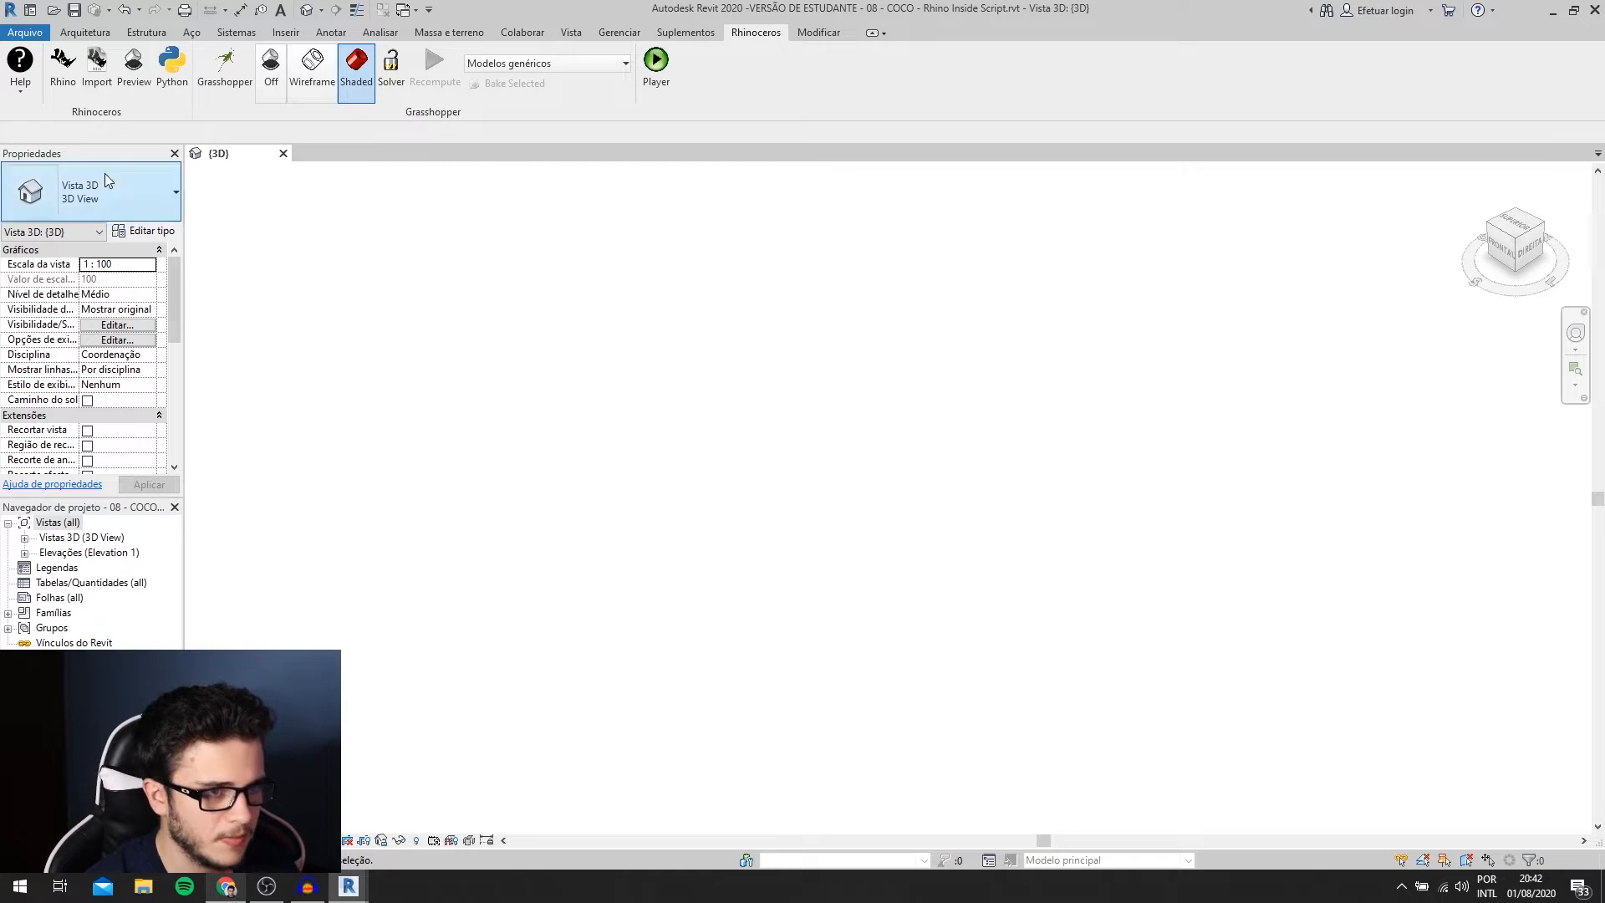
- Delete the selected box in Rhino and close the Rhino window
left_click(63, 63)
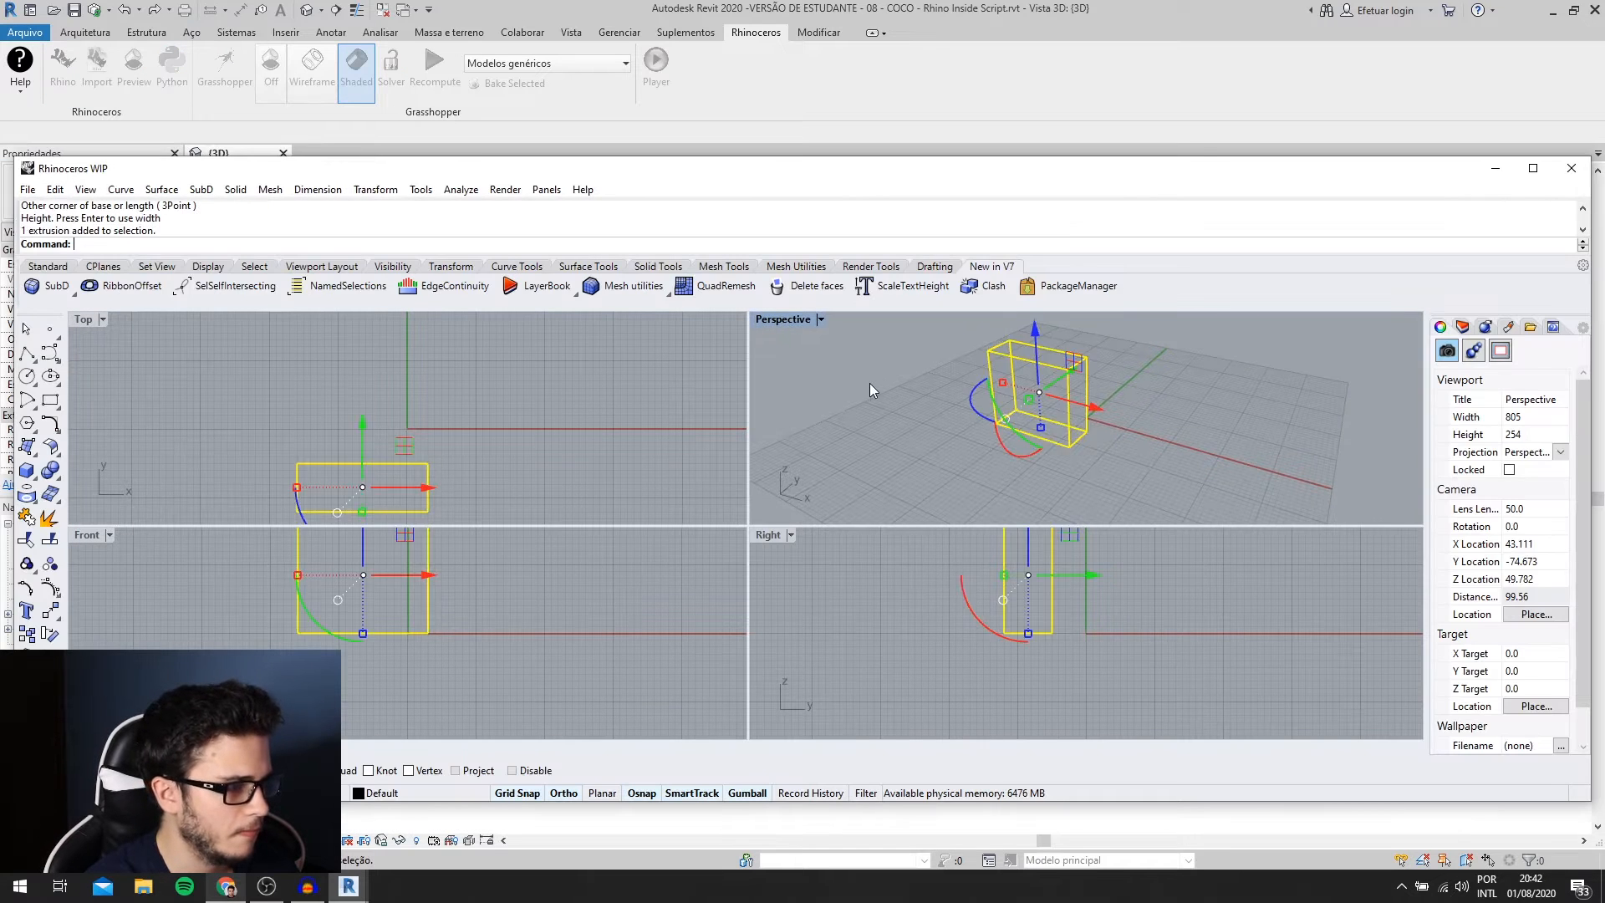
key("Delete")
left_click(1572, 169)
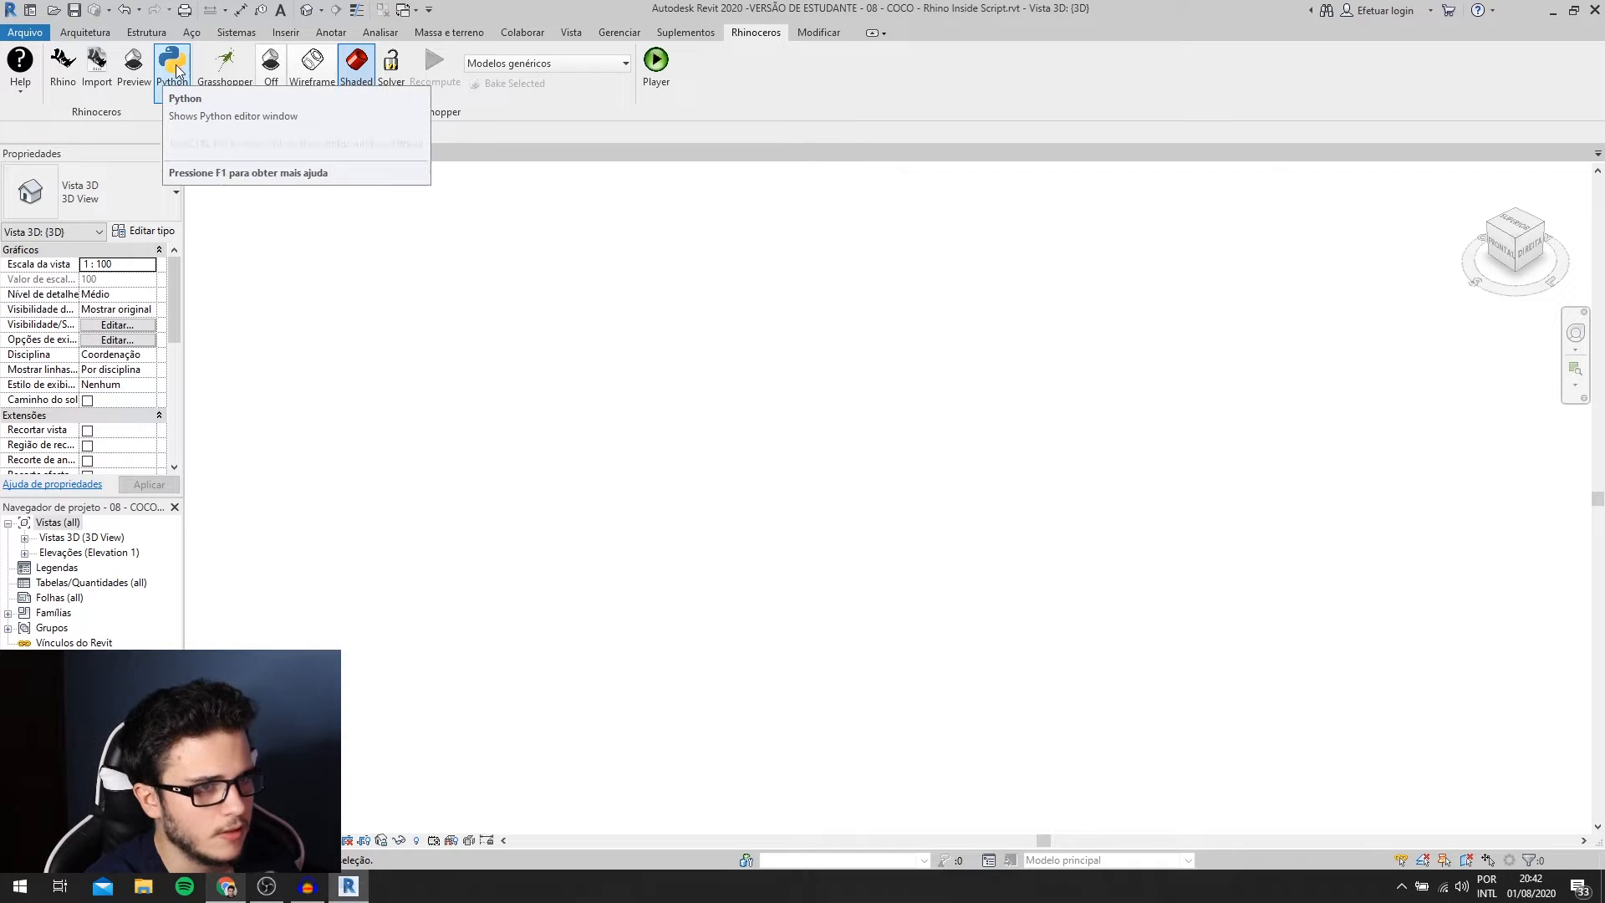
- Open the Rhino Python editor from Revit and look through the Connections_Rhinoscript.py code
left_click(173, 71)
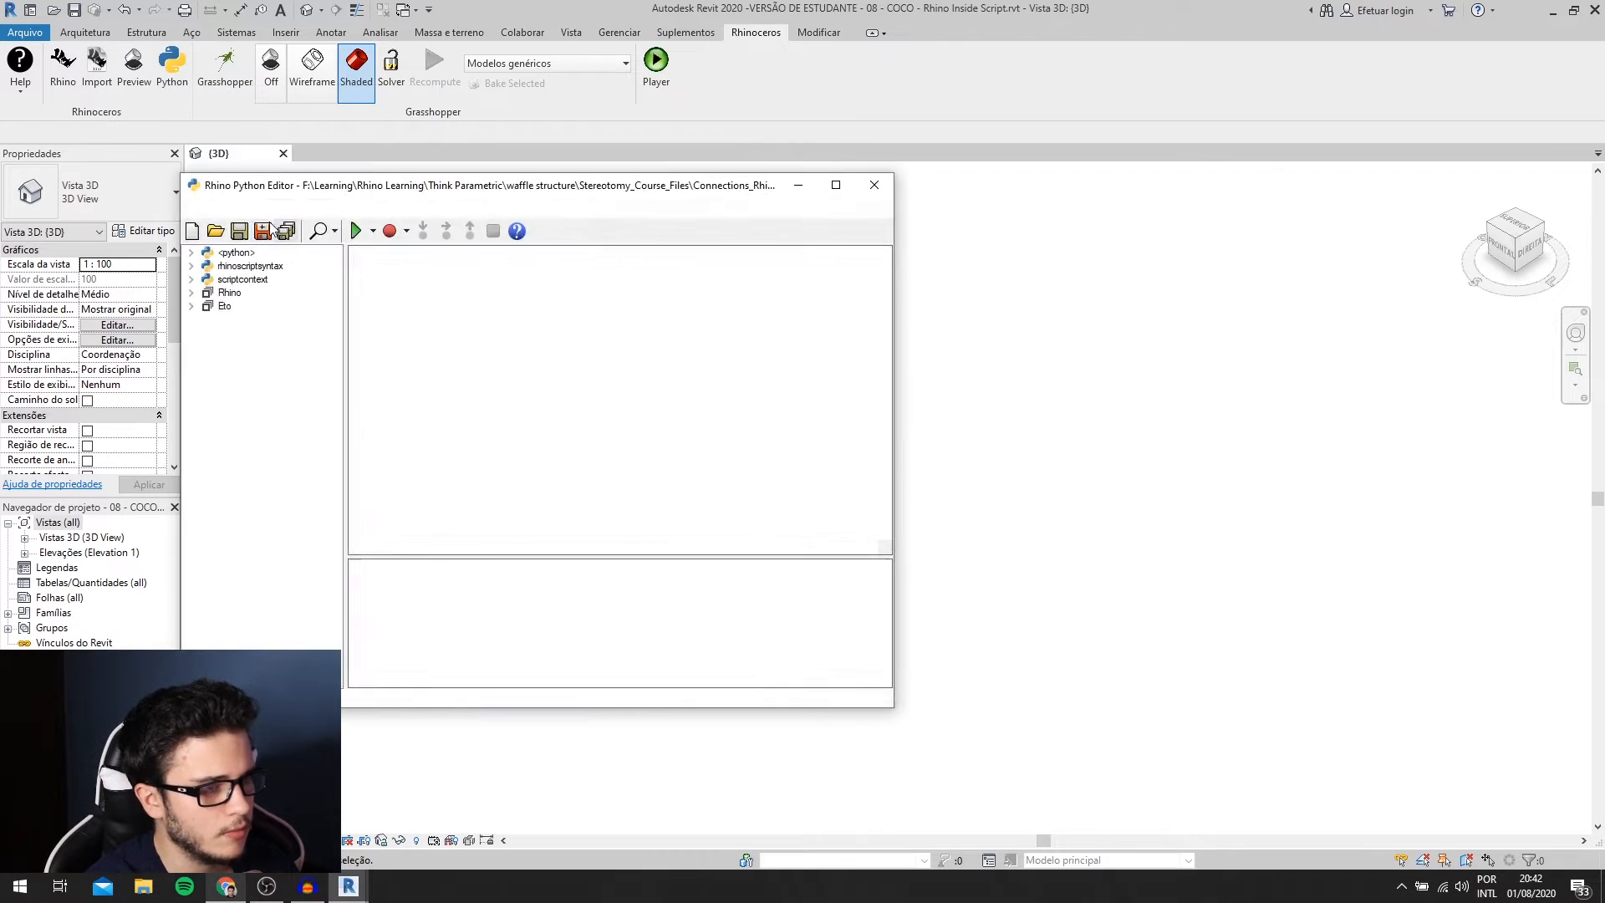
scroll(682, 335, "down", 6)
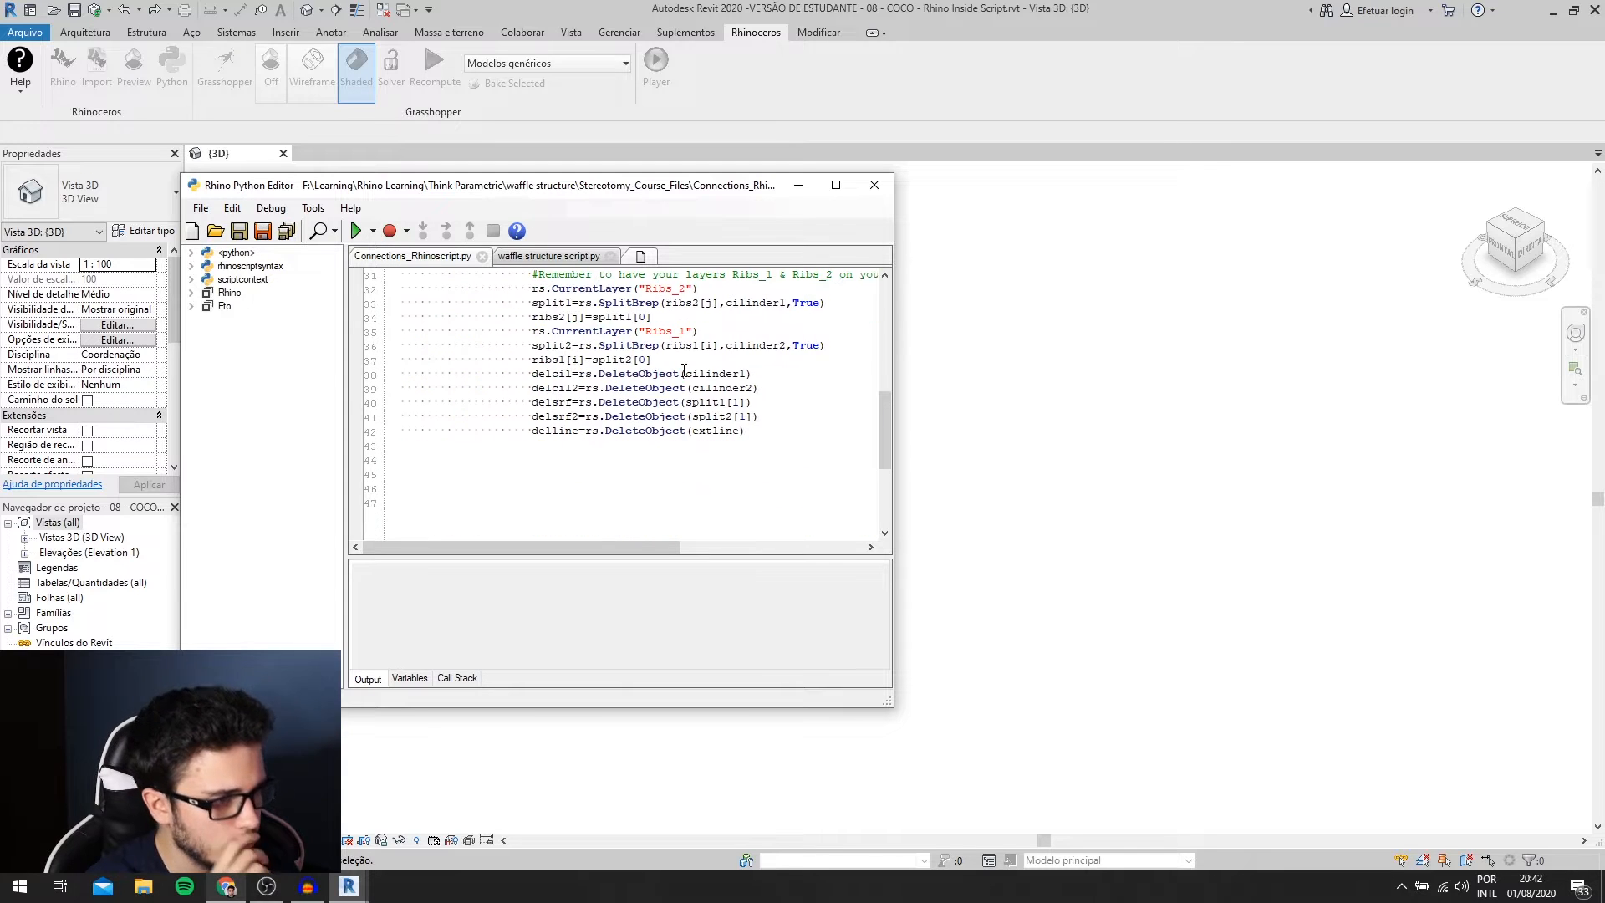
- Return to the beginning of the Connections_Rhinoscript.py code and close the Rhino Python editor
scroll(686, 370, "up", 5)
scroll(686, 370, "up", 3)
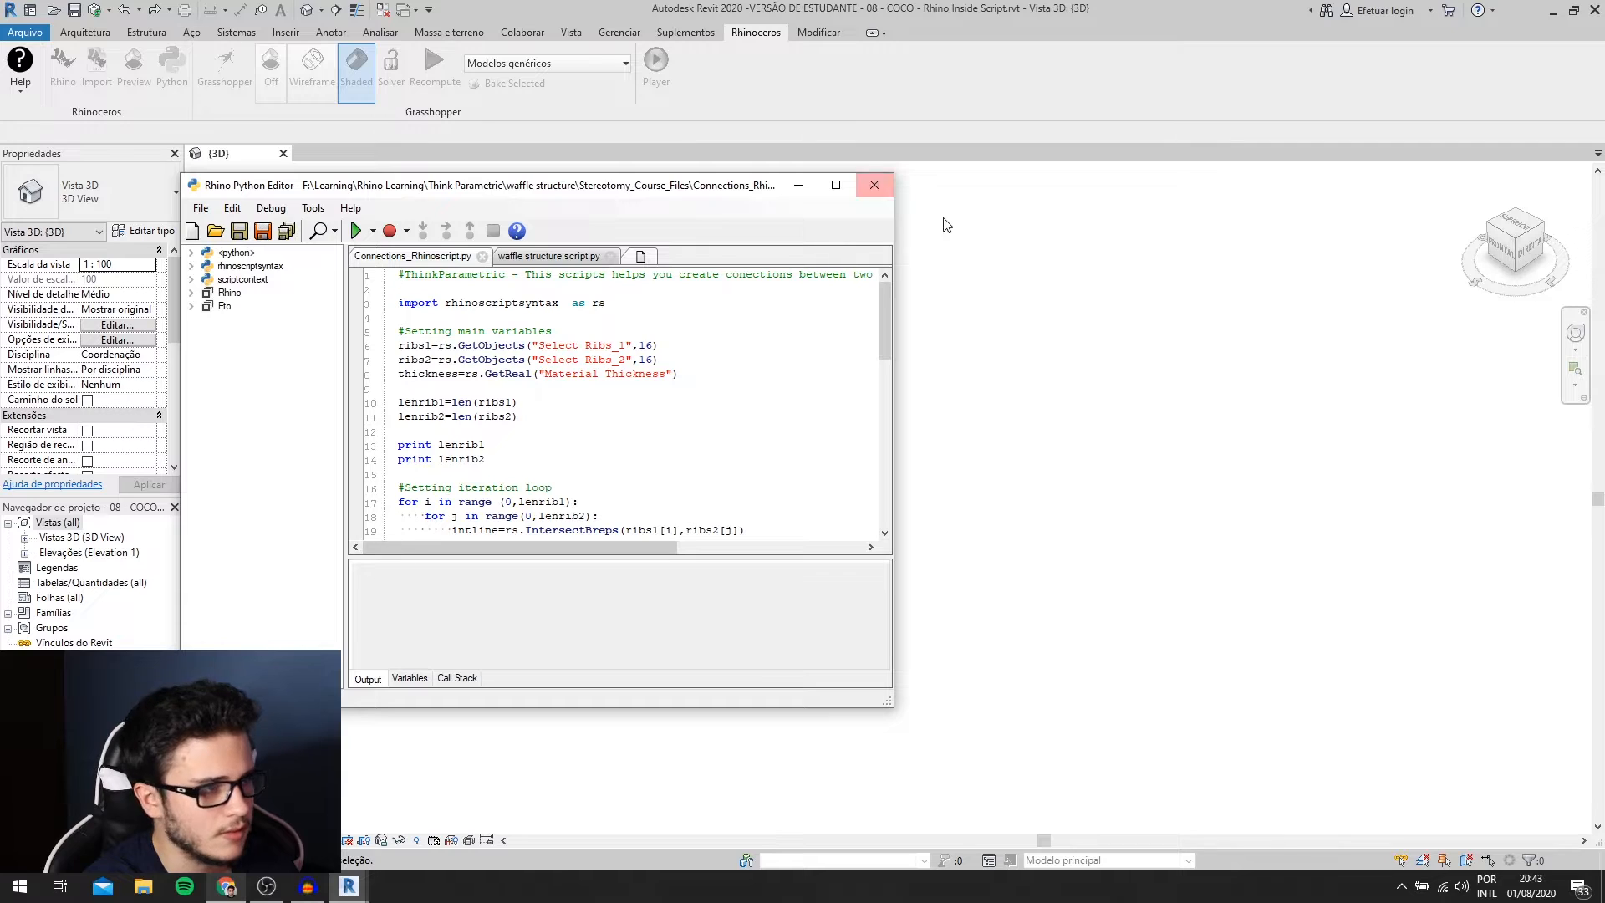
left_click(859, 193)
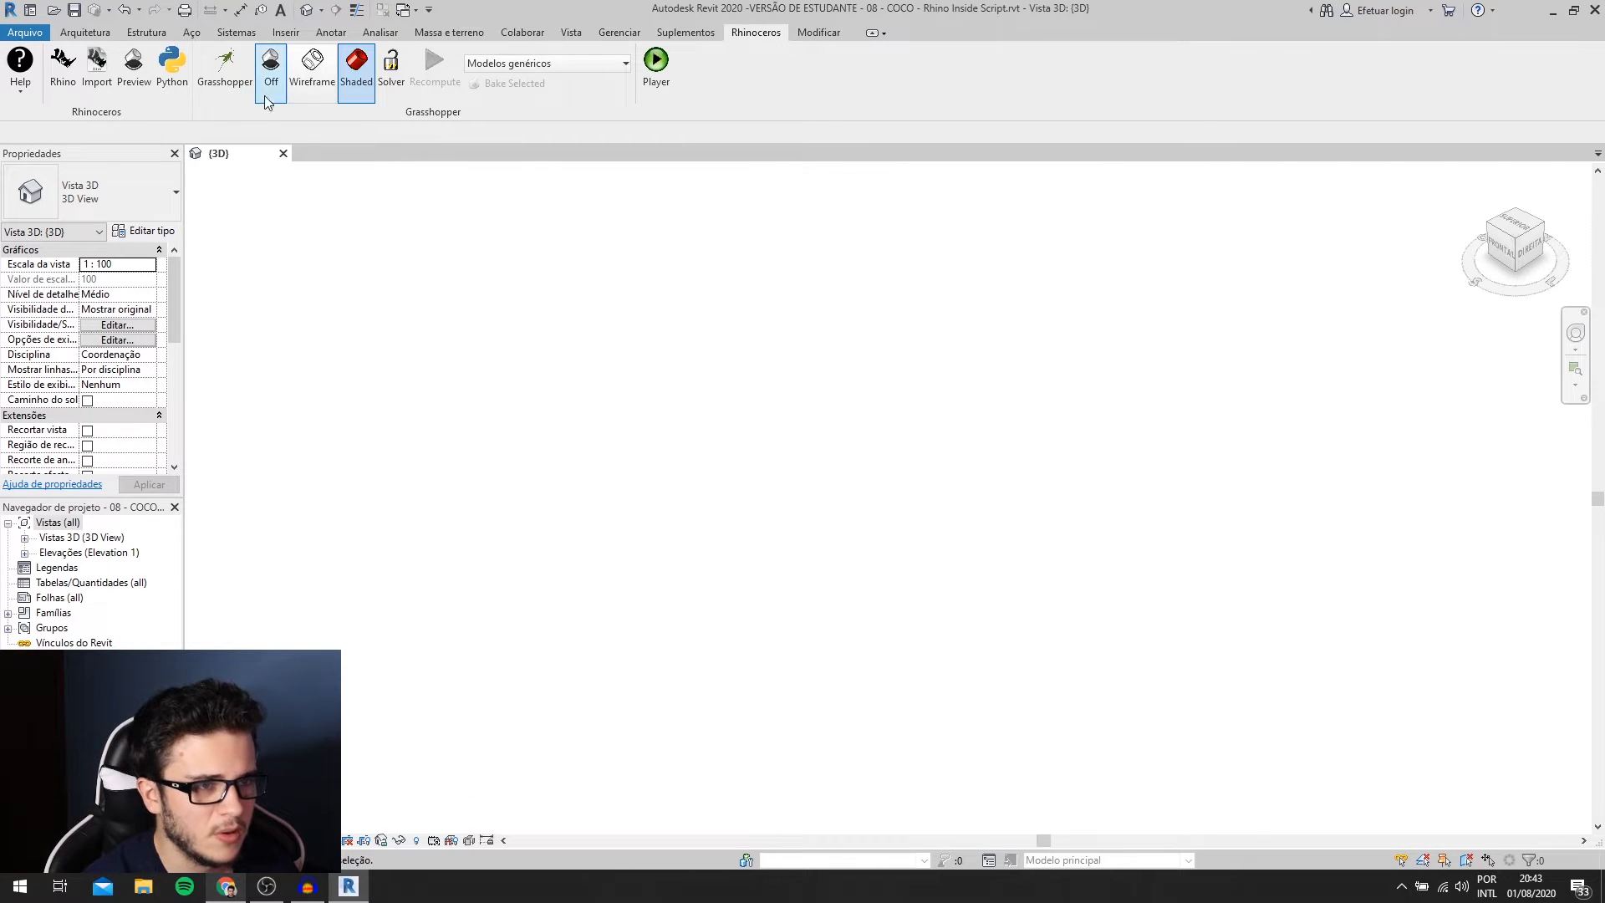
- Launch Grasshopper from Revit and minimize its window
left_click(235, 76)
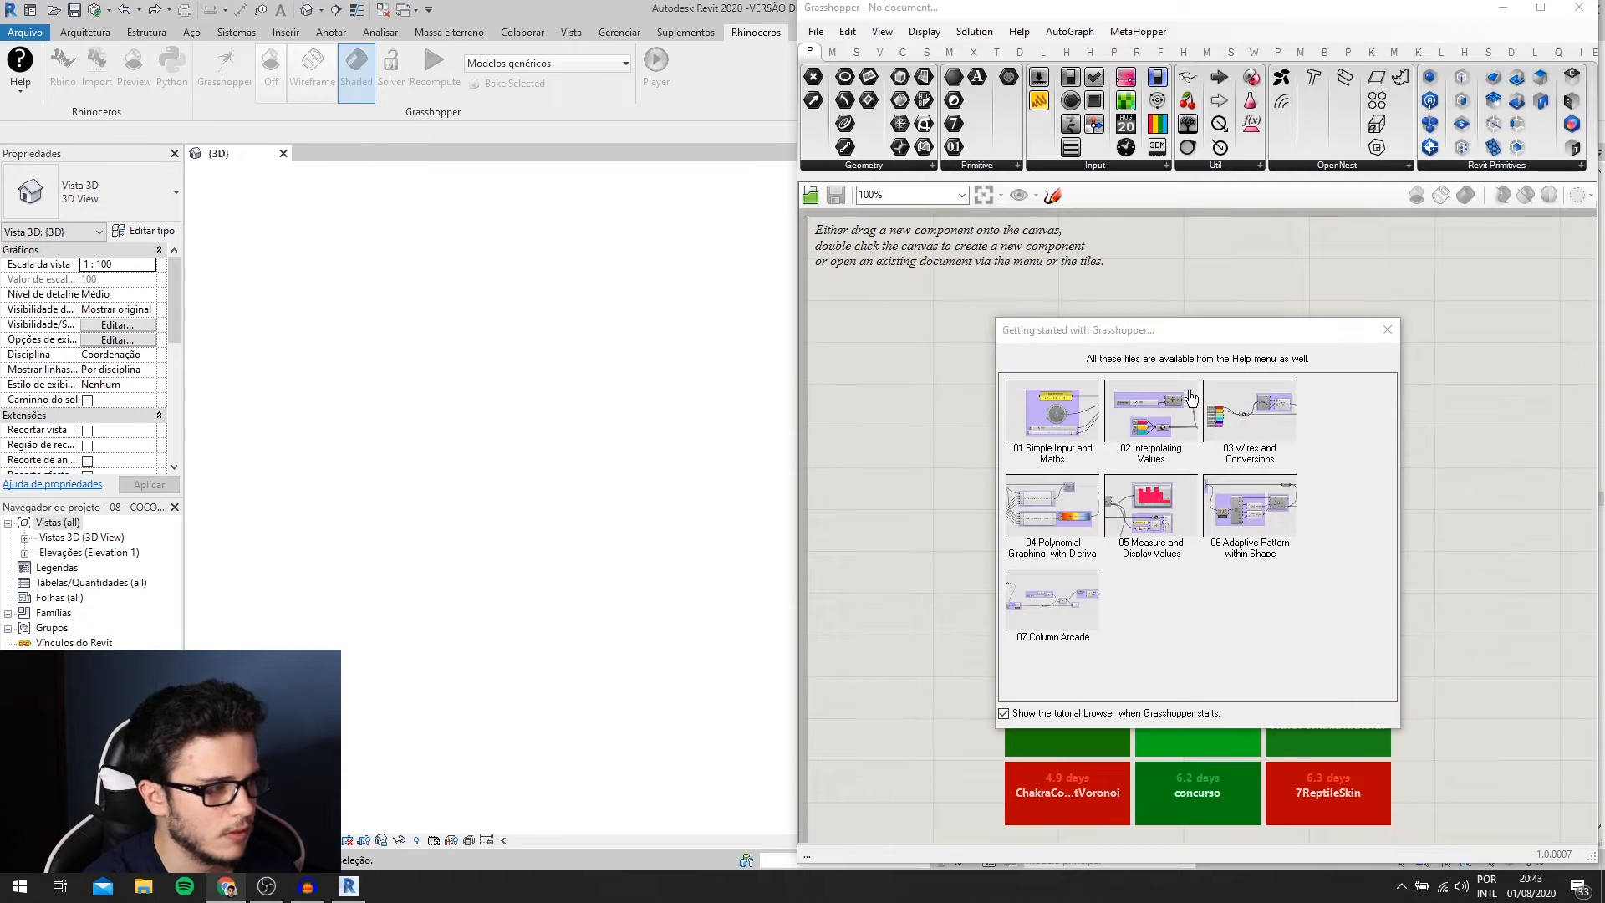
left_click(1503, 12)
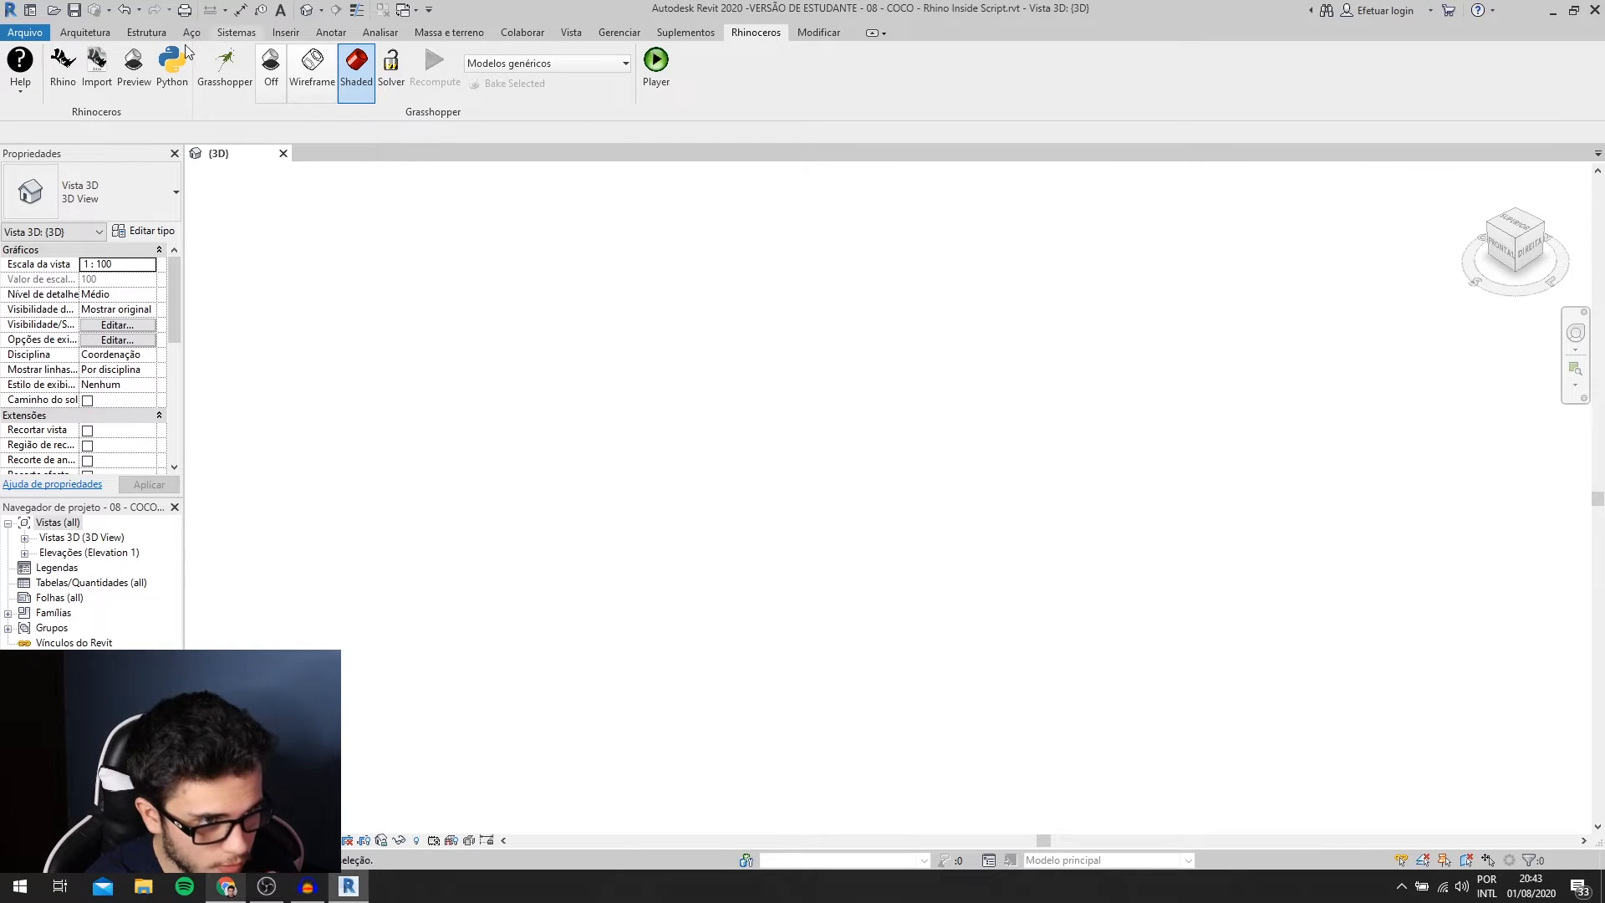
- Examine the Revit element categories available for baking Grasshopper geometry, keeping Modelos genéricos selected
left_click(566, 66)
scroll(560, 249, "up", 15)
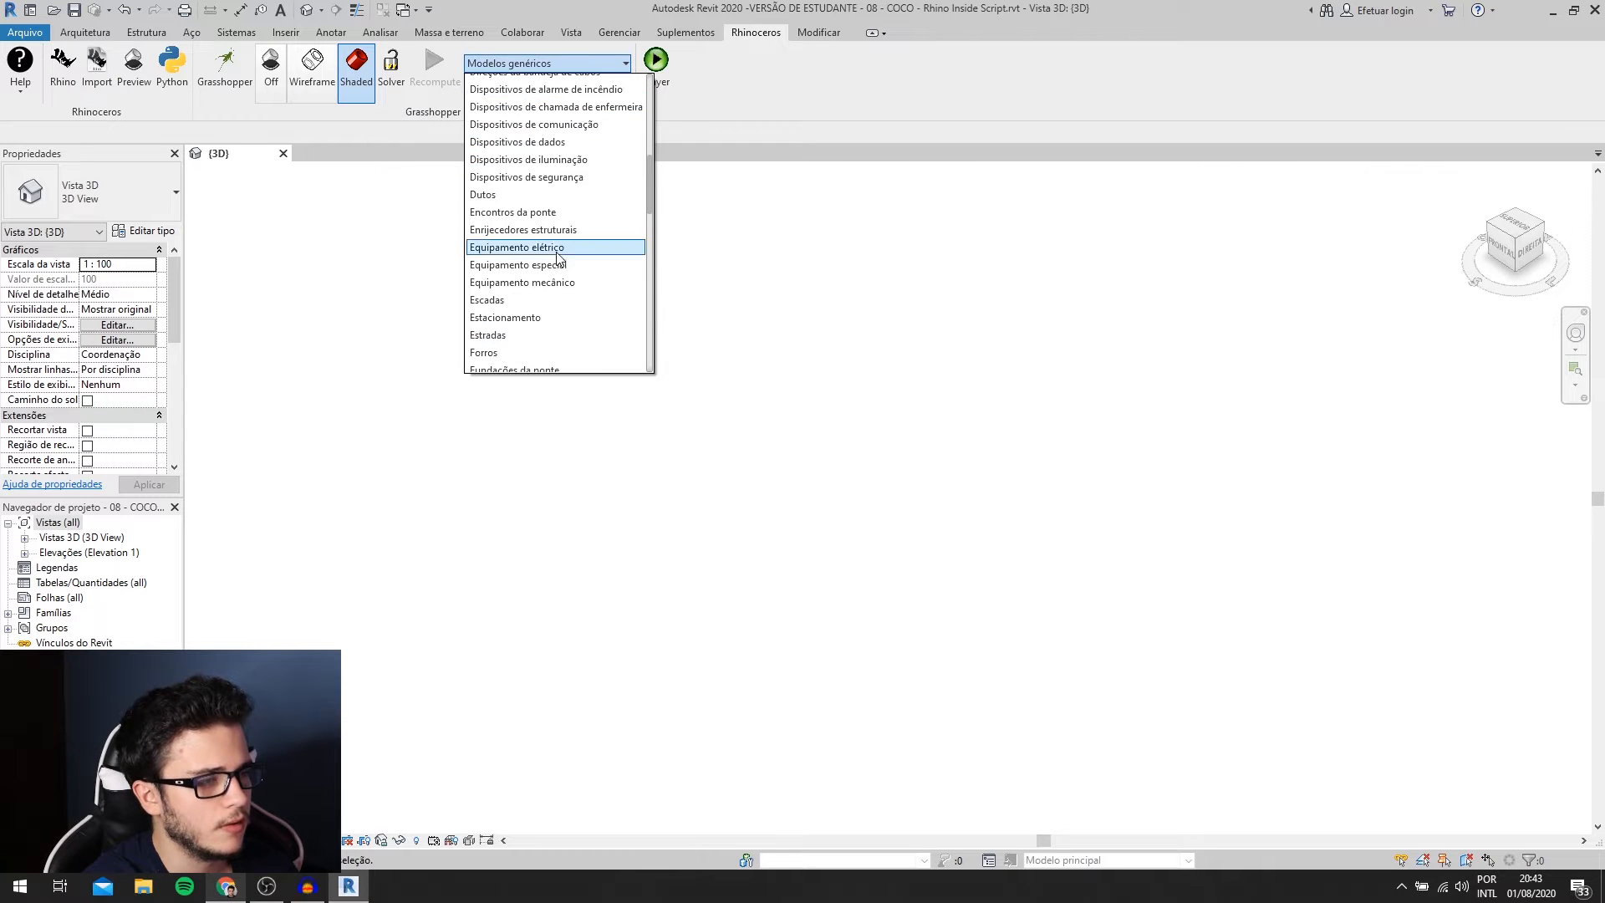
scroll(553, 249, "up", 2)
scroll(560, 245, "down", 5)
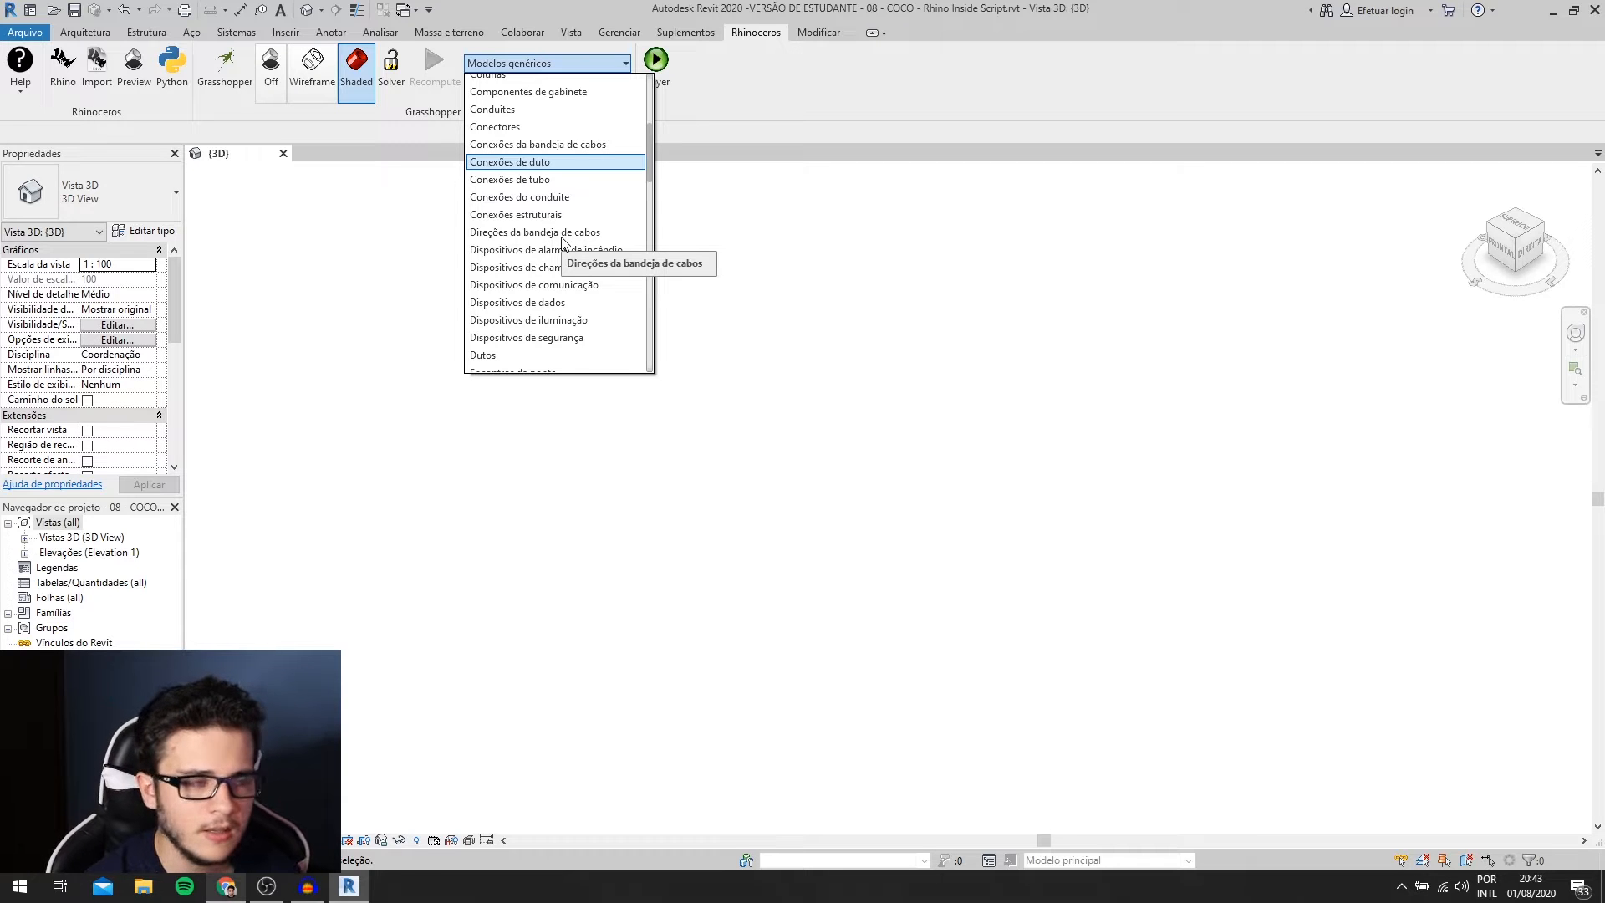
scroll(560, 242, "down", 3)
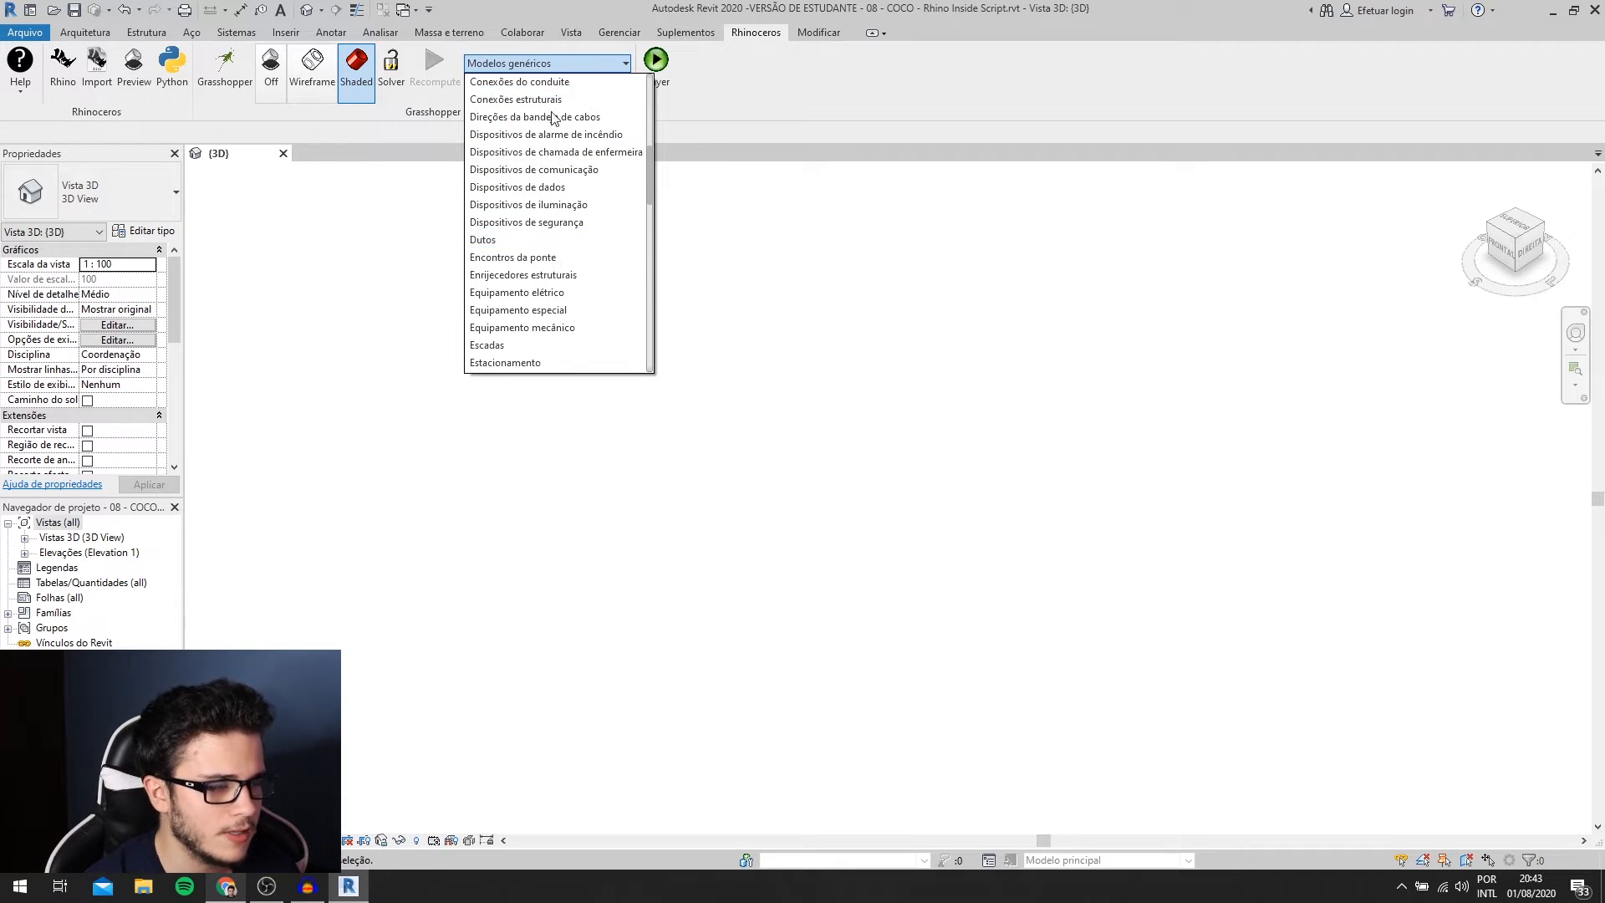
scroll(556, 150, "down", 2)
scroll(557, 167, "up", 1)
scroll(558, 201, "down", 8)
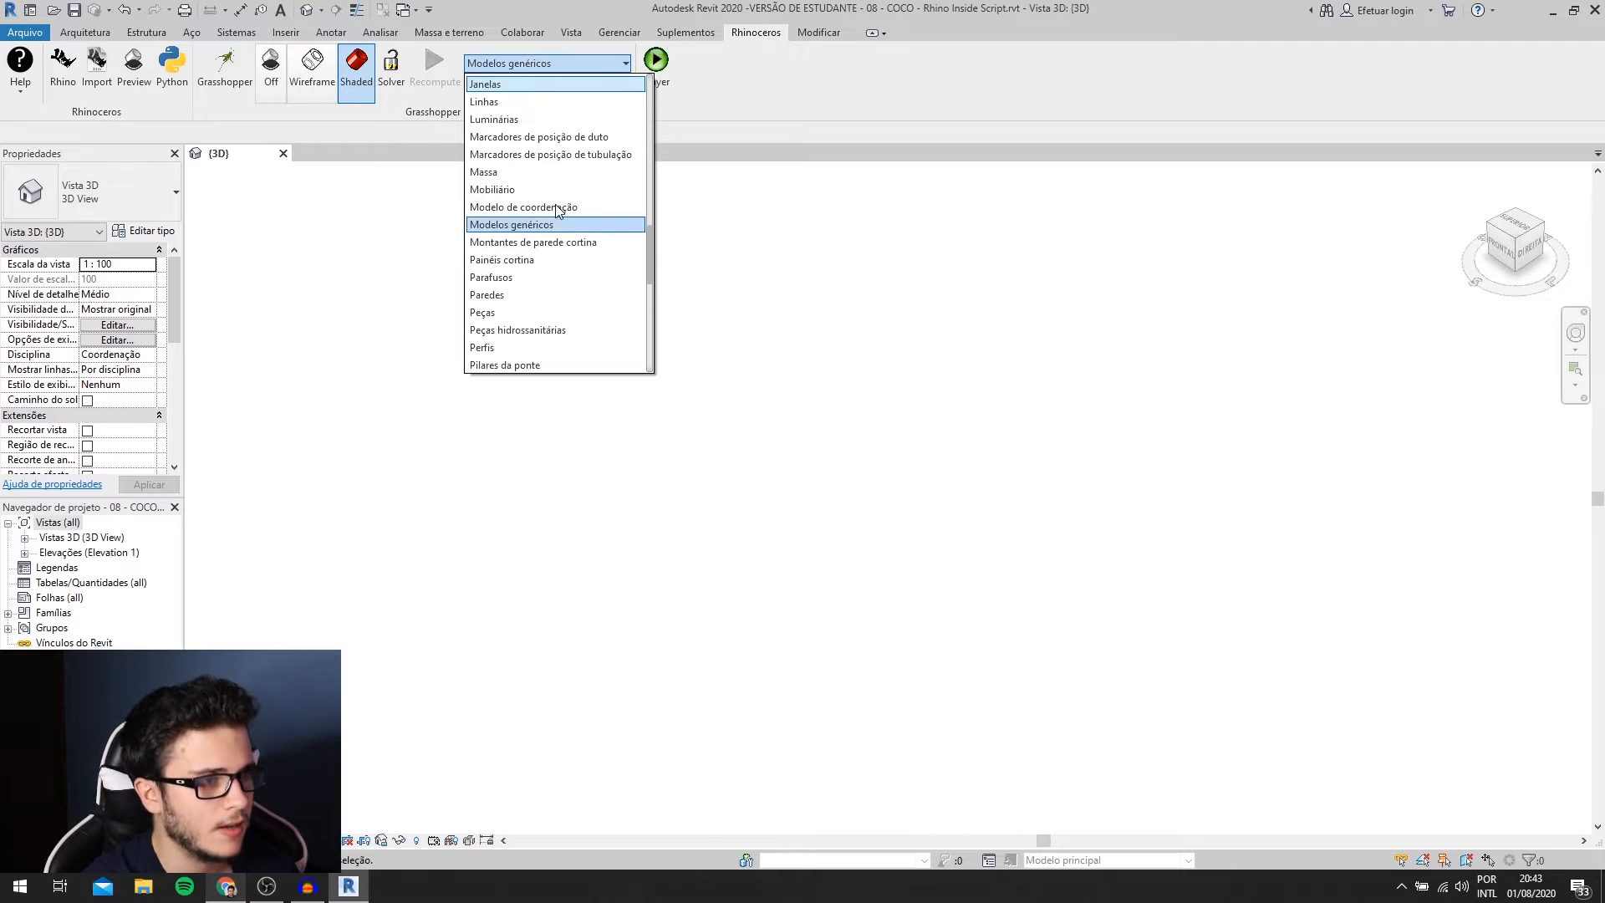
scroll(556, 217, "up", 15)
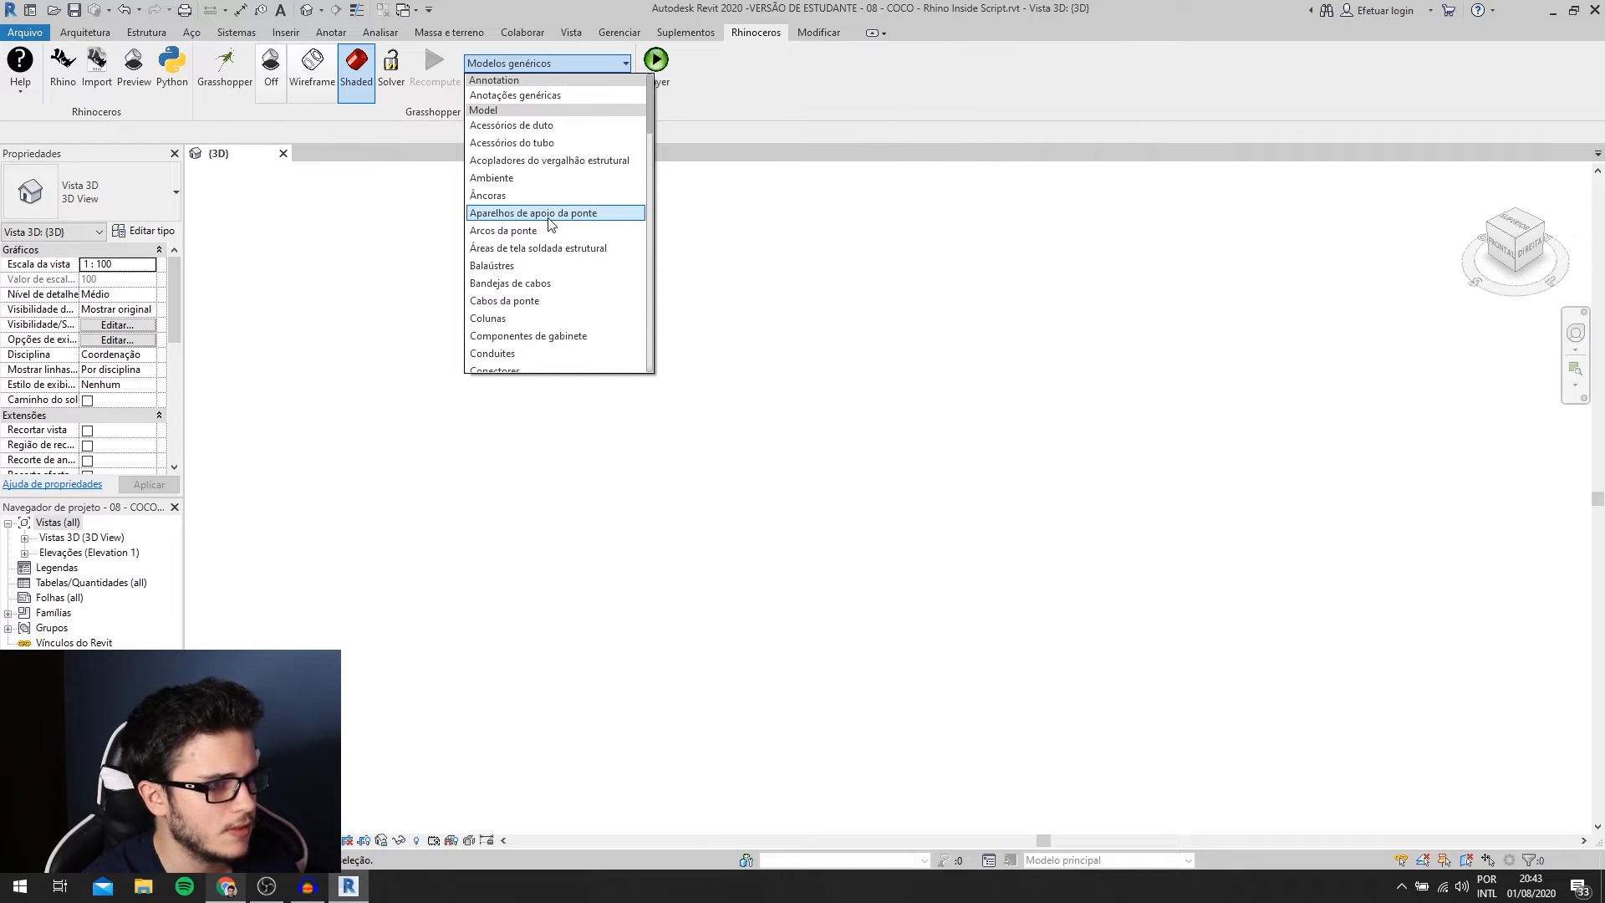
left_click(735, 113)
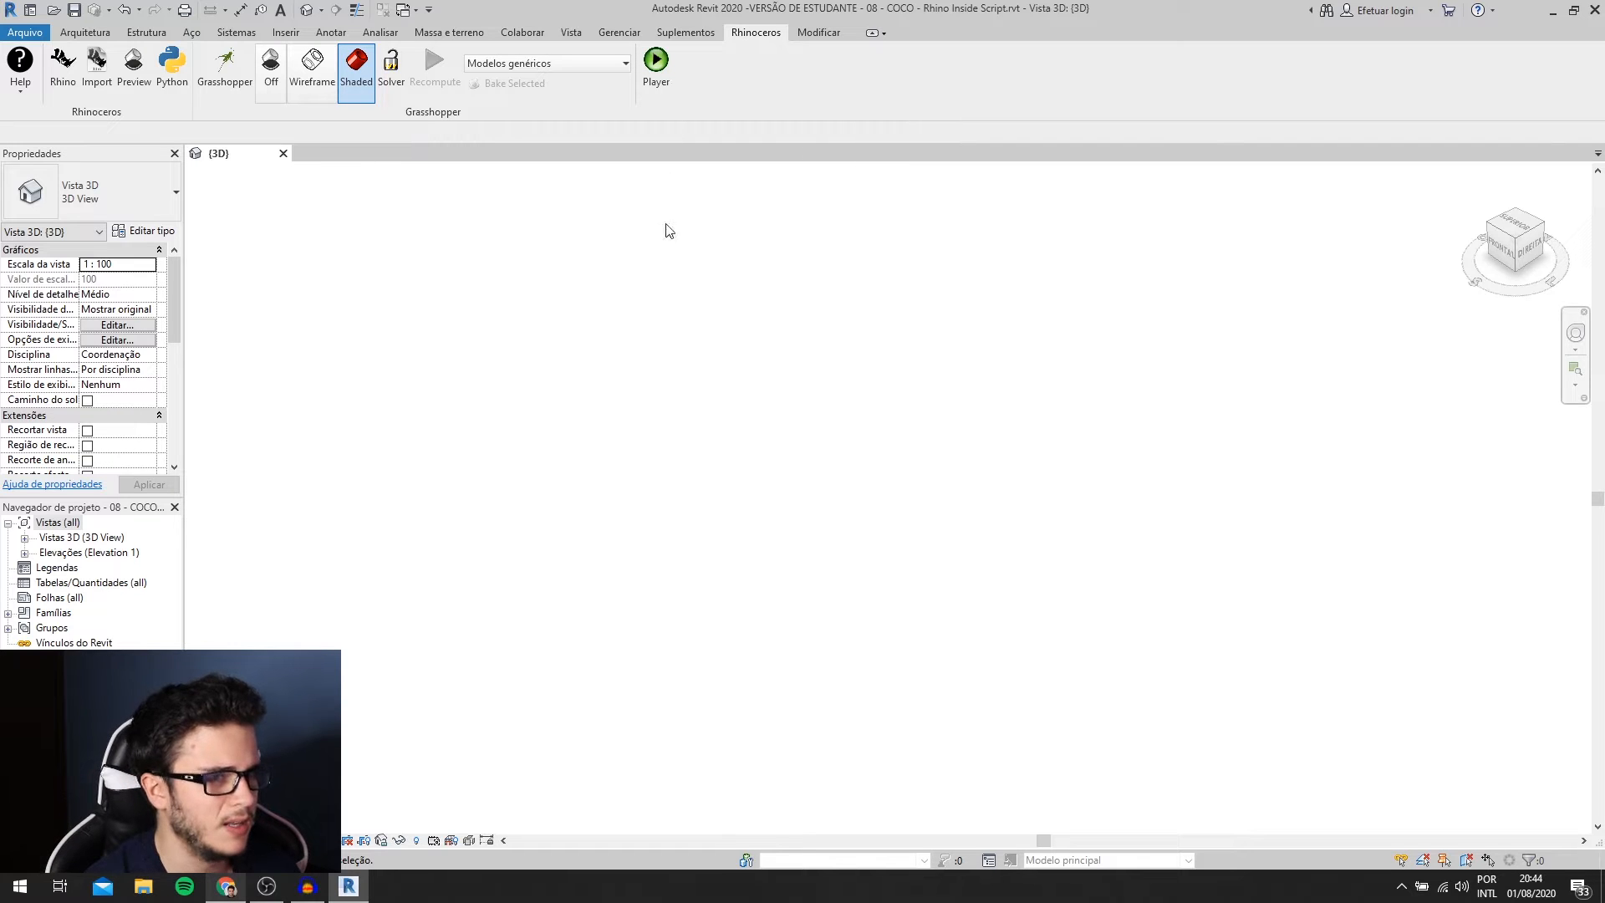
- Bring Grasshopper back beside the Revit 3D view and place a Rectangle component on the canvas
left_click(233, 60)
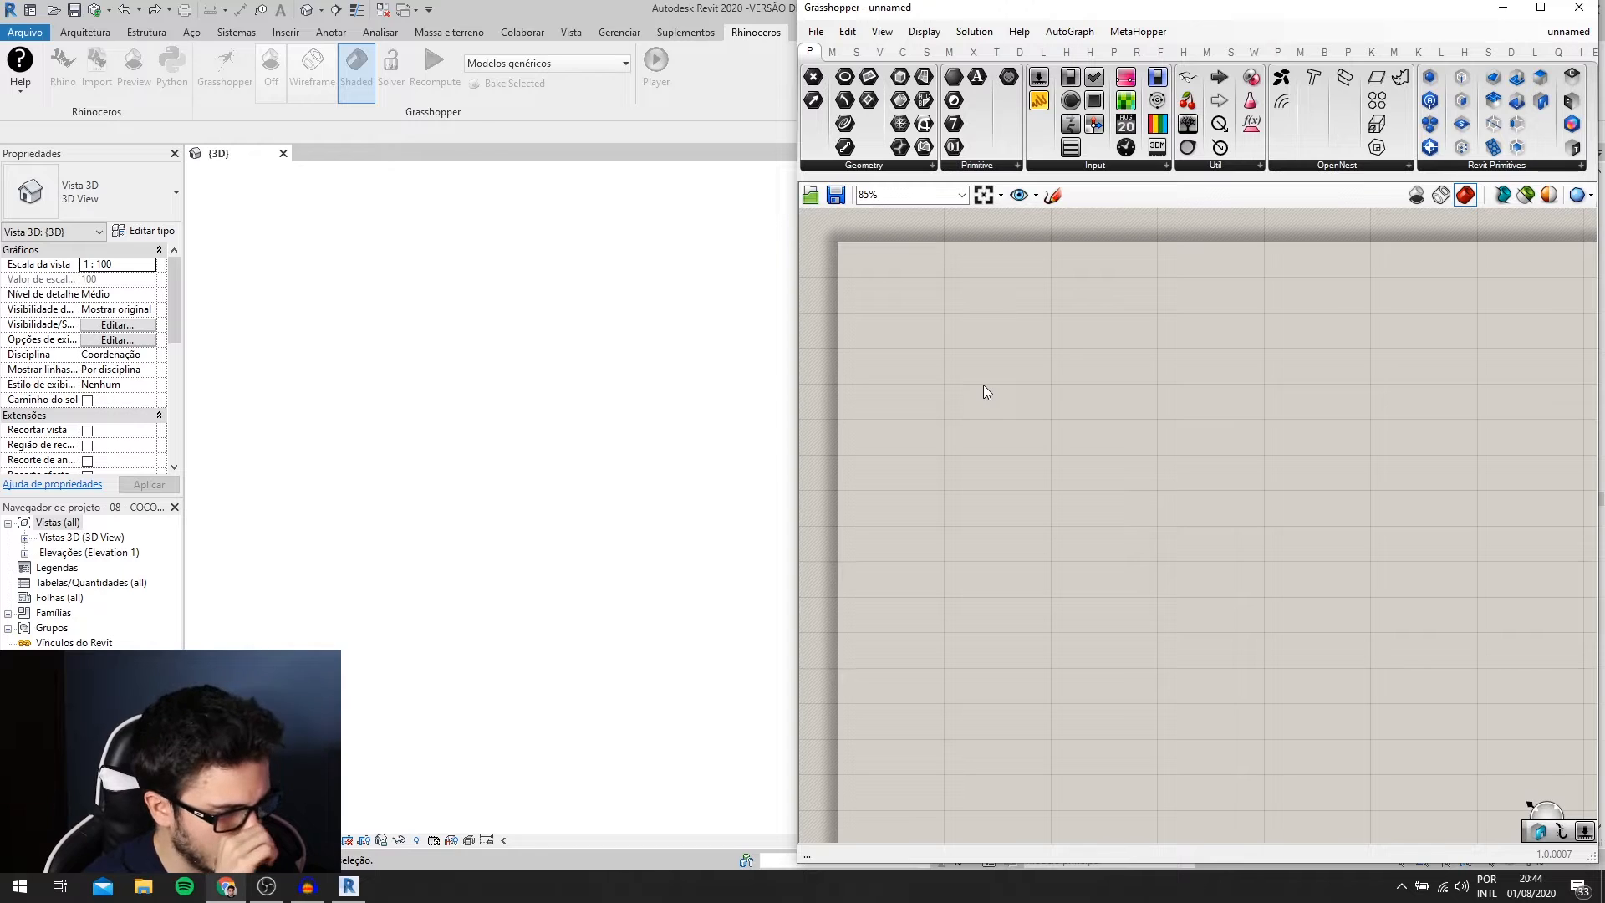
double_click(984, 386)
type("rect")
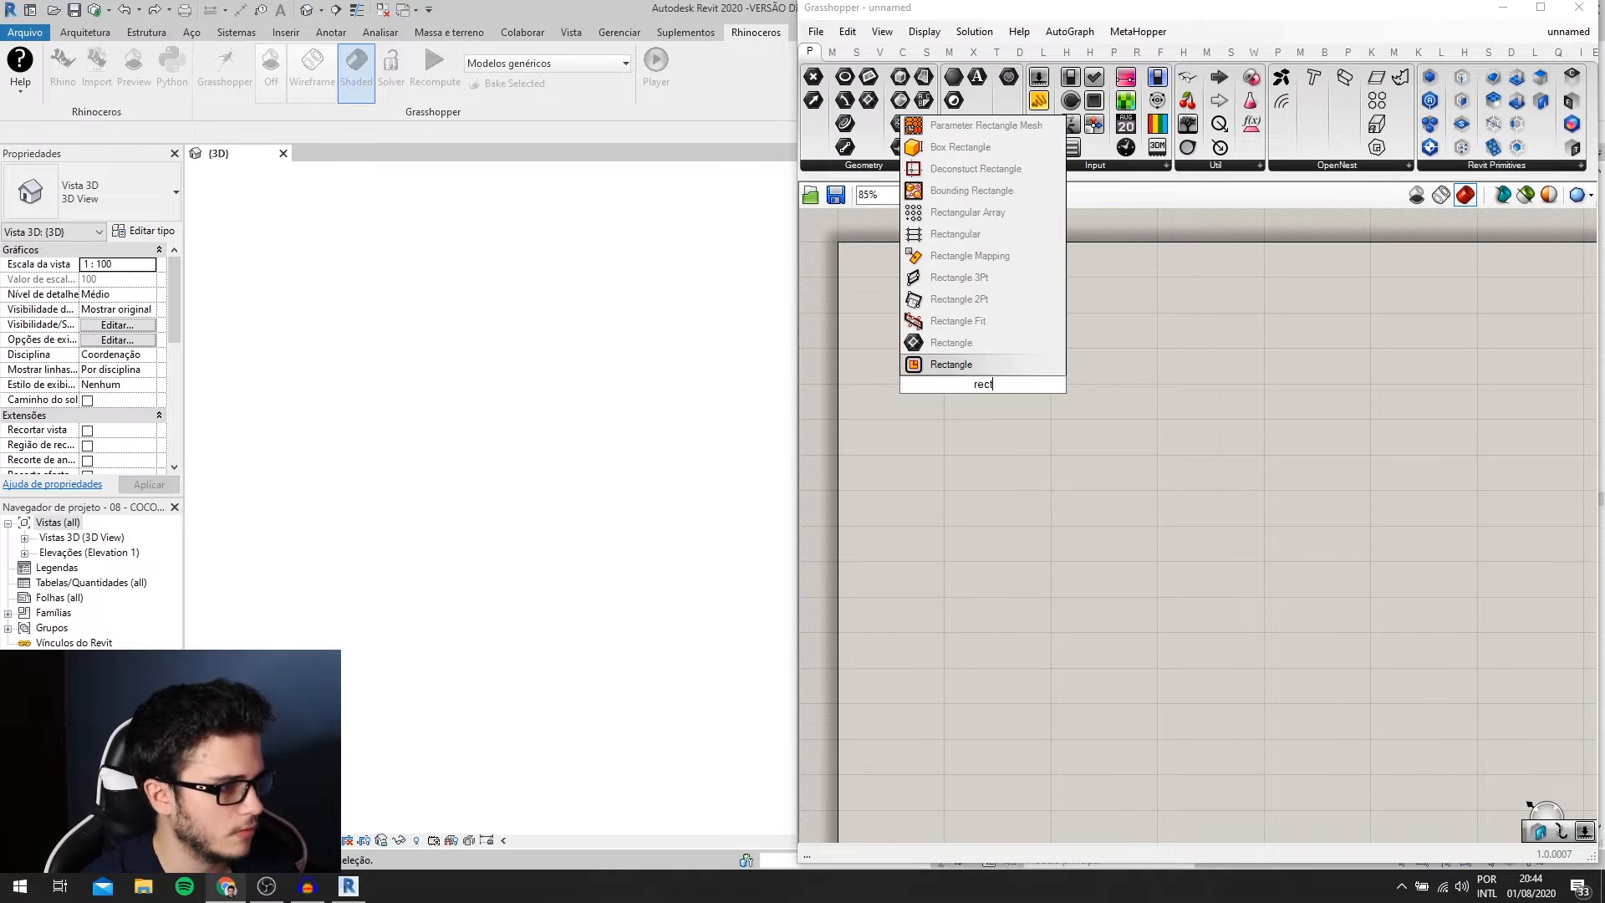
key("Return")
left_click_drag(990, 384, 1047, 384)
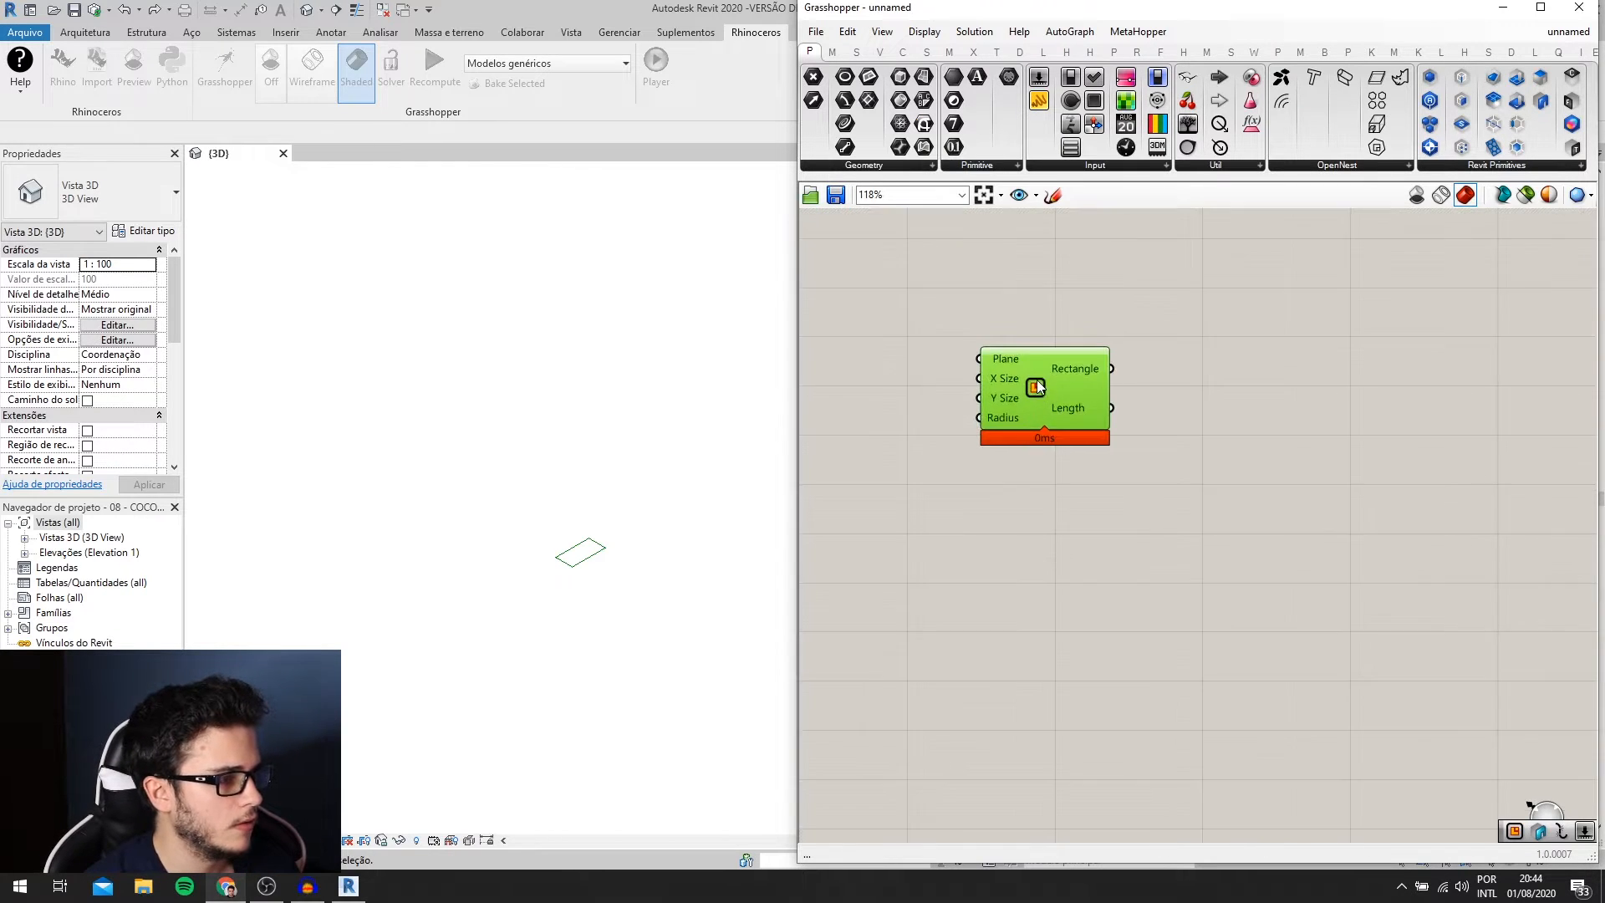
scroll(1049, 393, "up", 2)
right_click_drag(1055, 552, 975, 479)
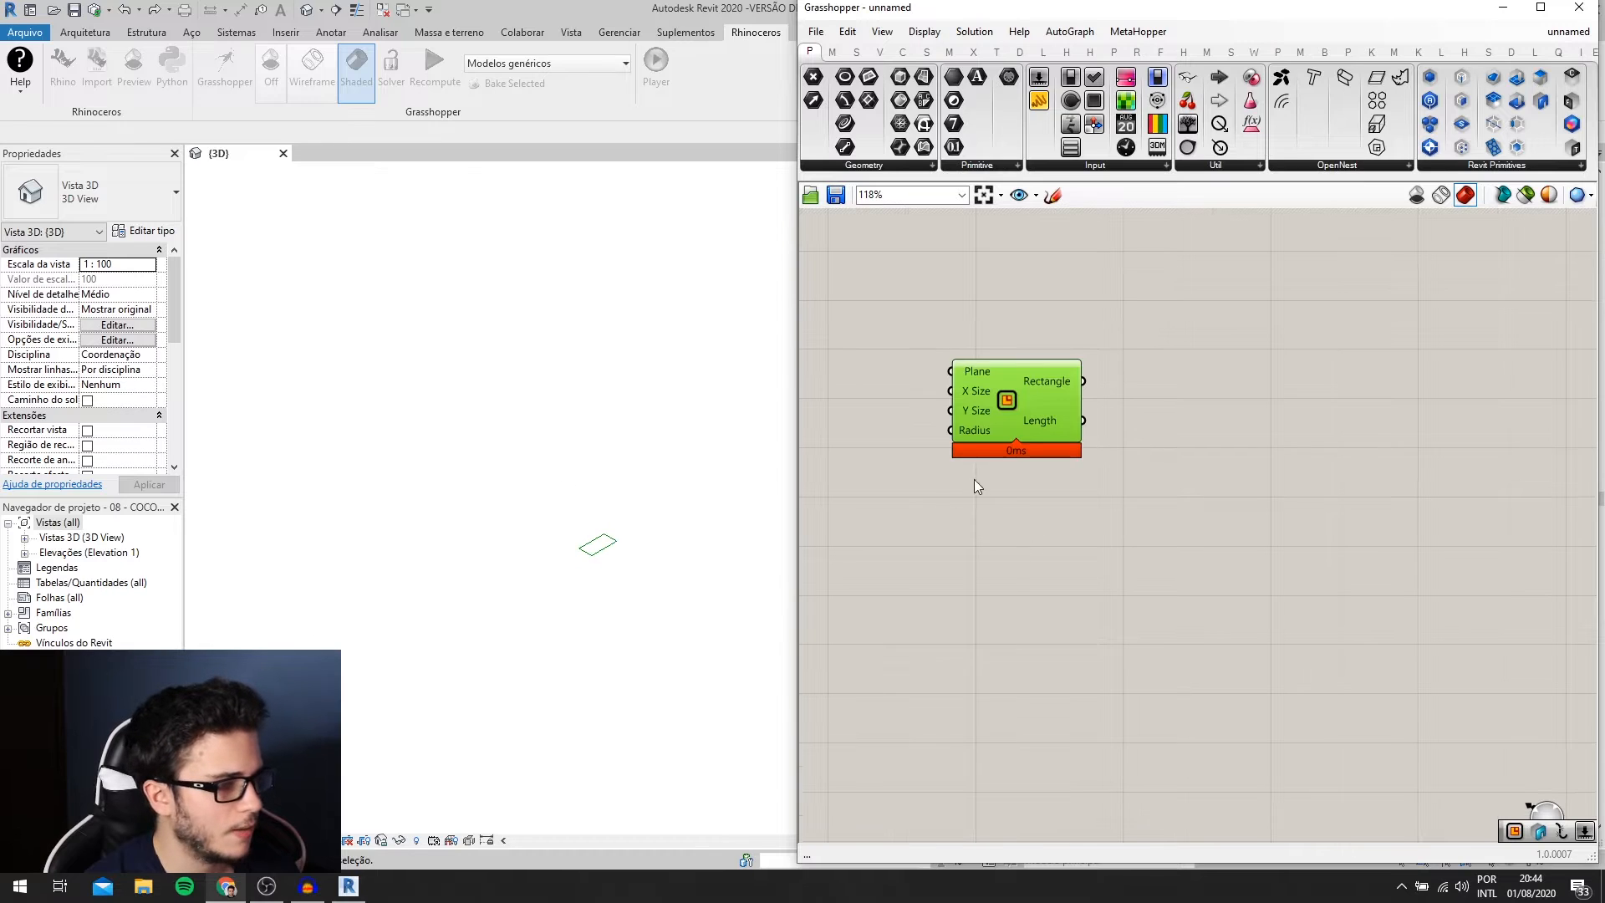
- Add two number sliders below the Rectangle component, set to 15 and 20
double_click(921, 514)
type("15")
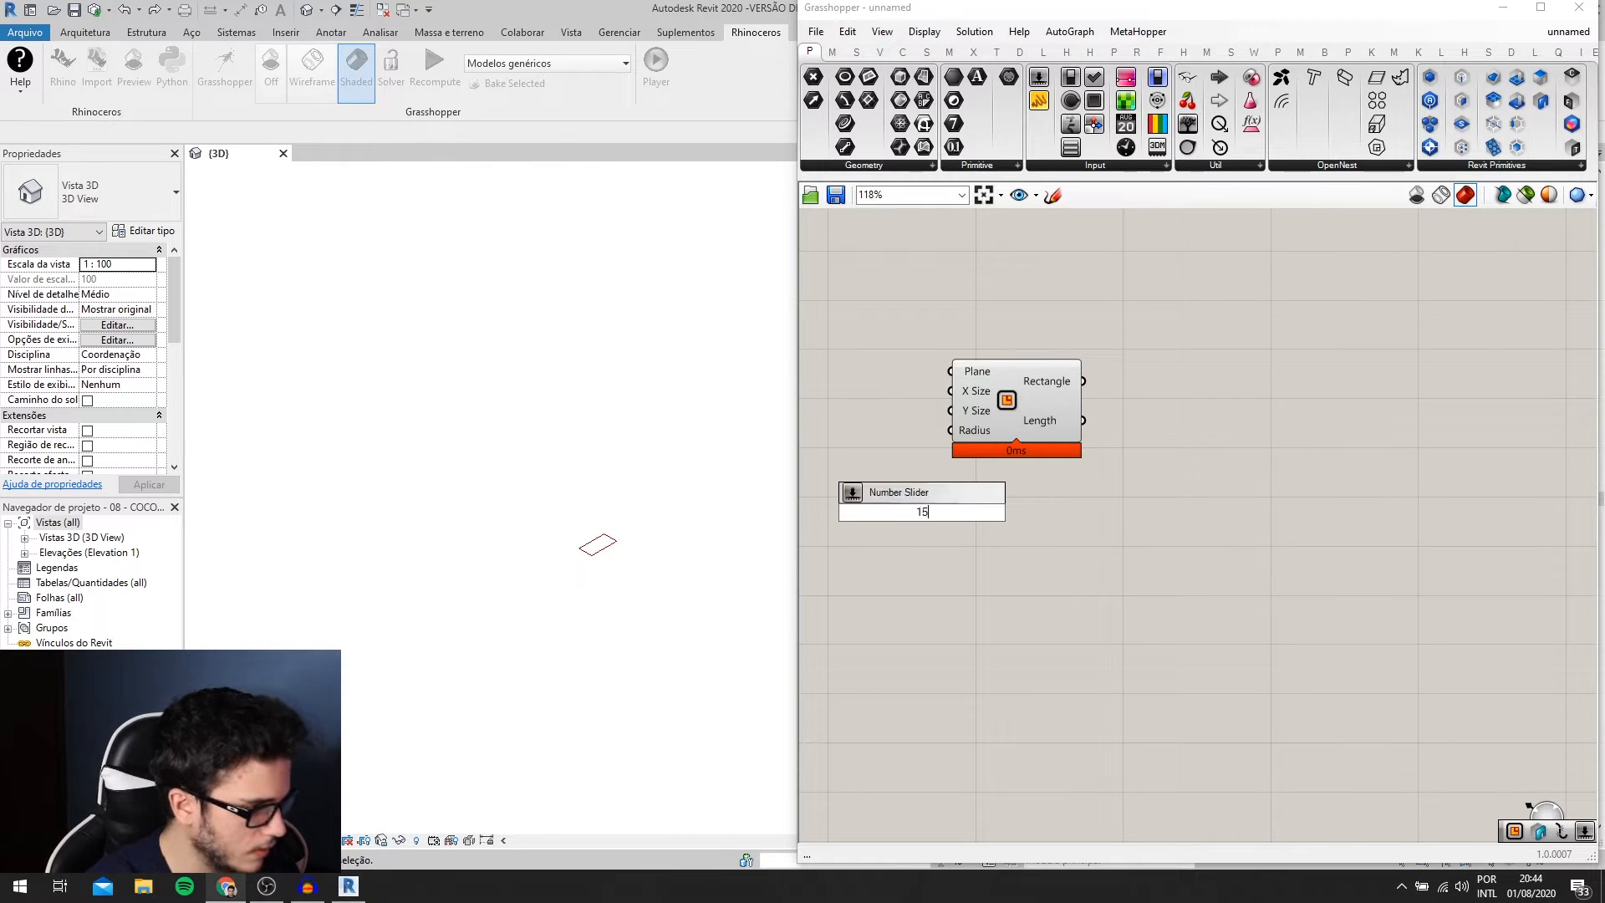
key("Return")
double_click(912, 624)
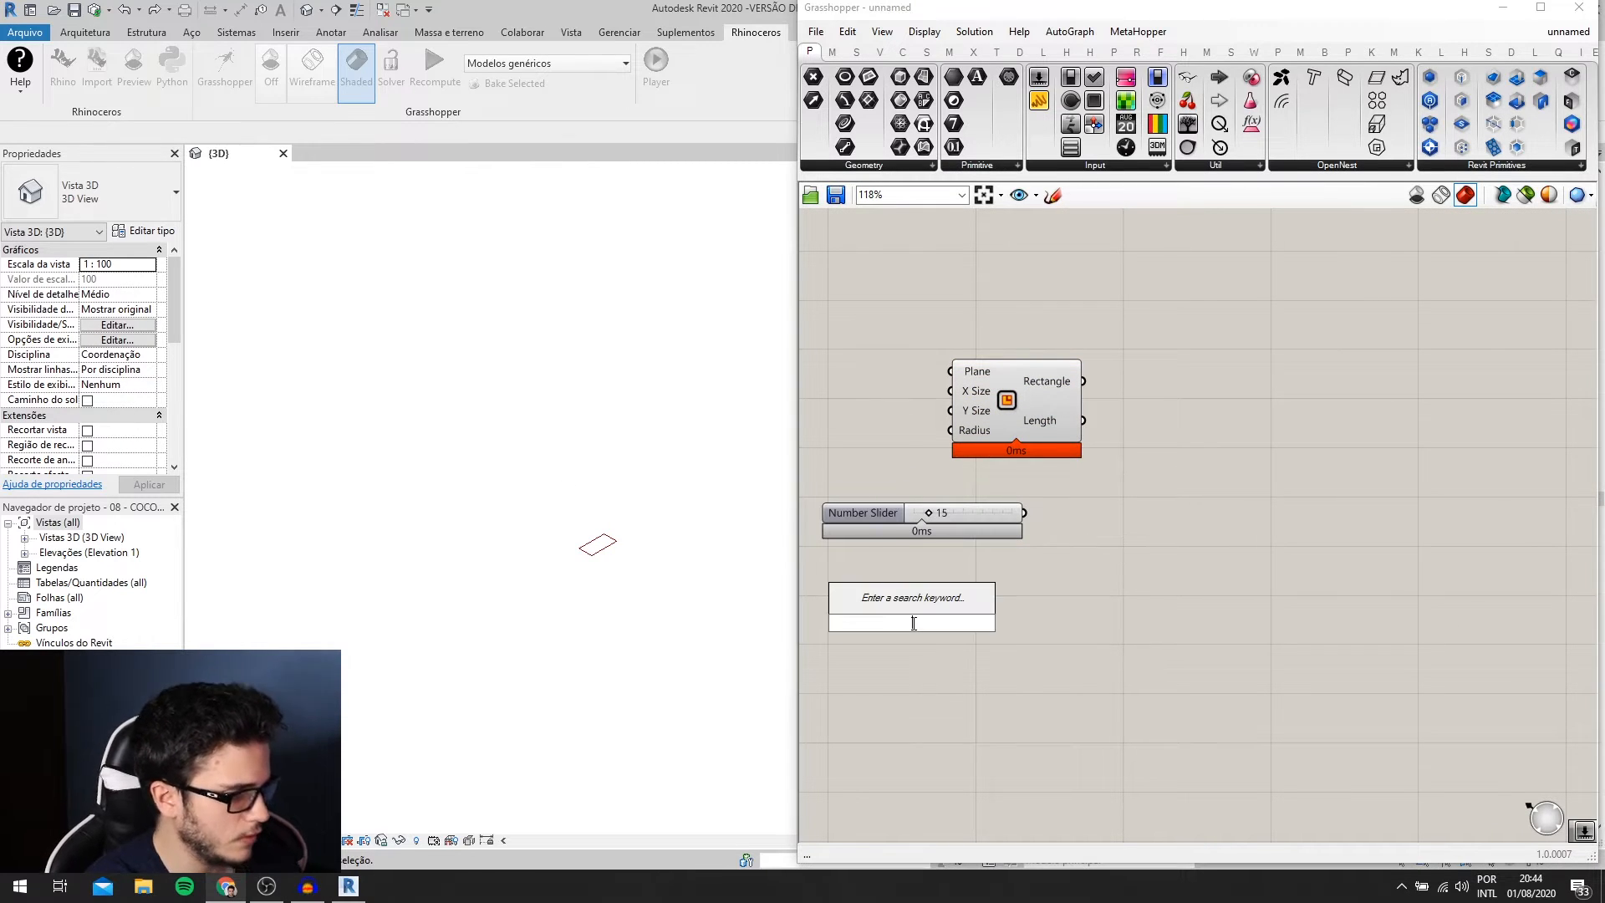
type("20")
key("Return")
- Move the Rectangle component beside the sliders and connect the 15 slider to X Size and the 20 slider to Y Size
left_click_drag(1045, 438, 1137, 546)
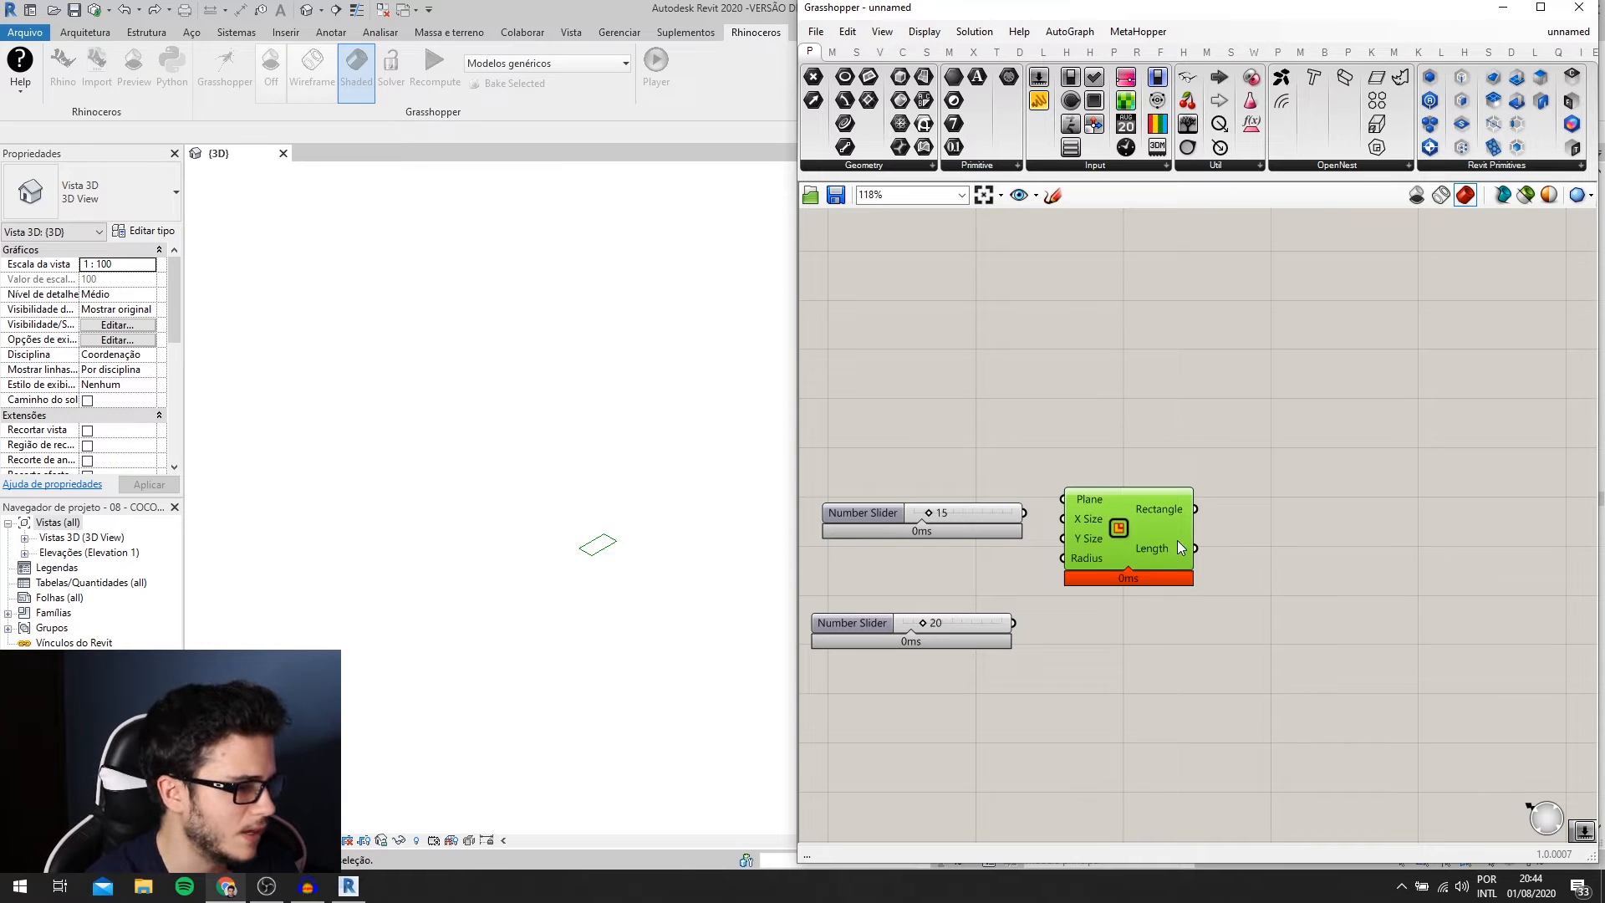
scroll(968, 612, "up", 2)
left_click_drag(1002, 630, 1090, 549)
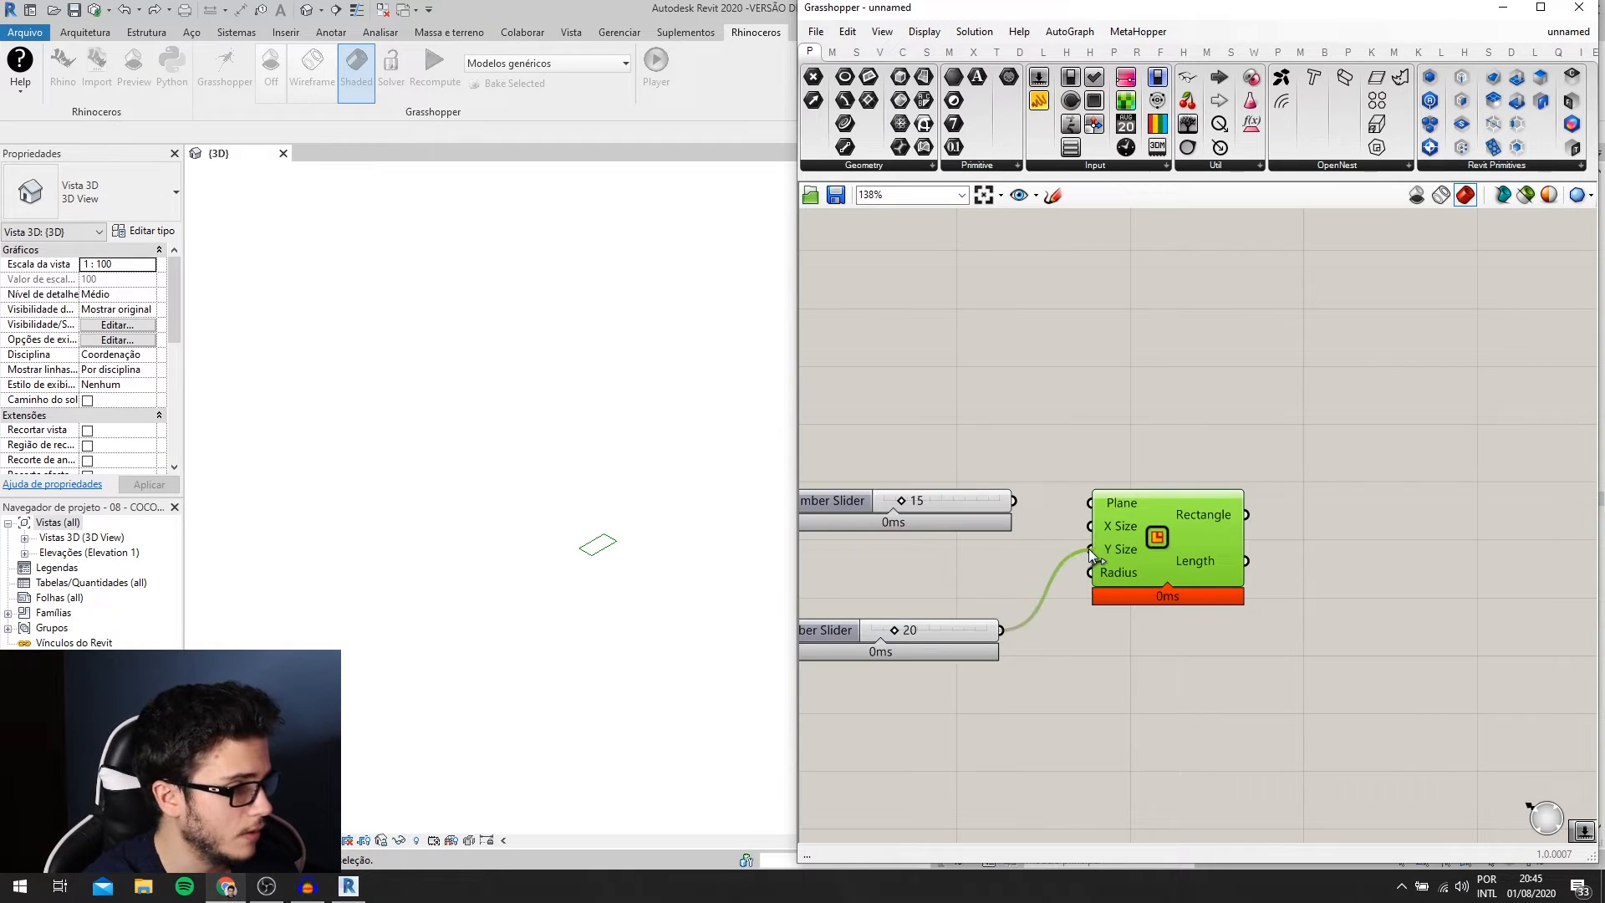
left_click_drag(1013, 500, 1090, 526)
scroll(1089, 525, "down", 2)
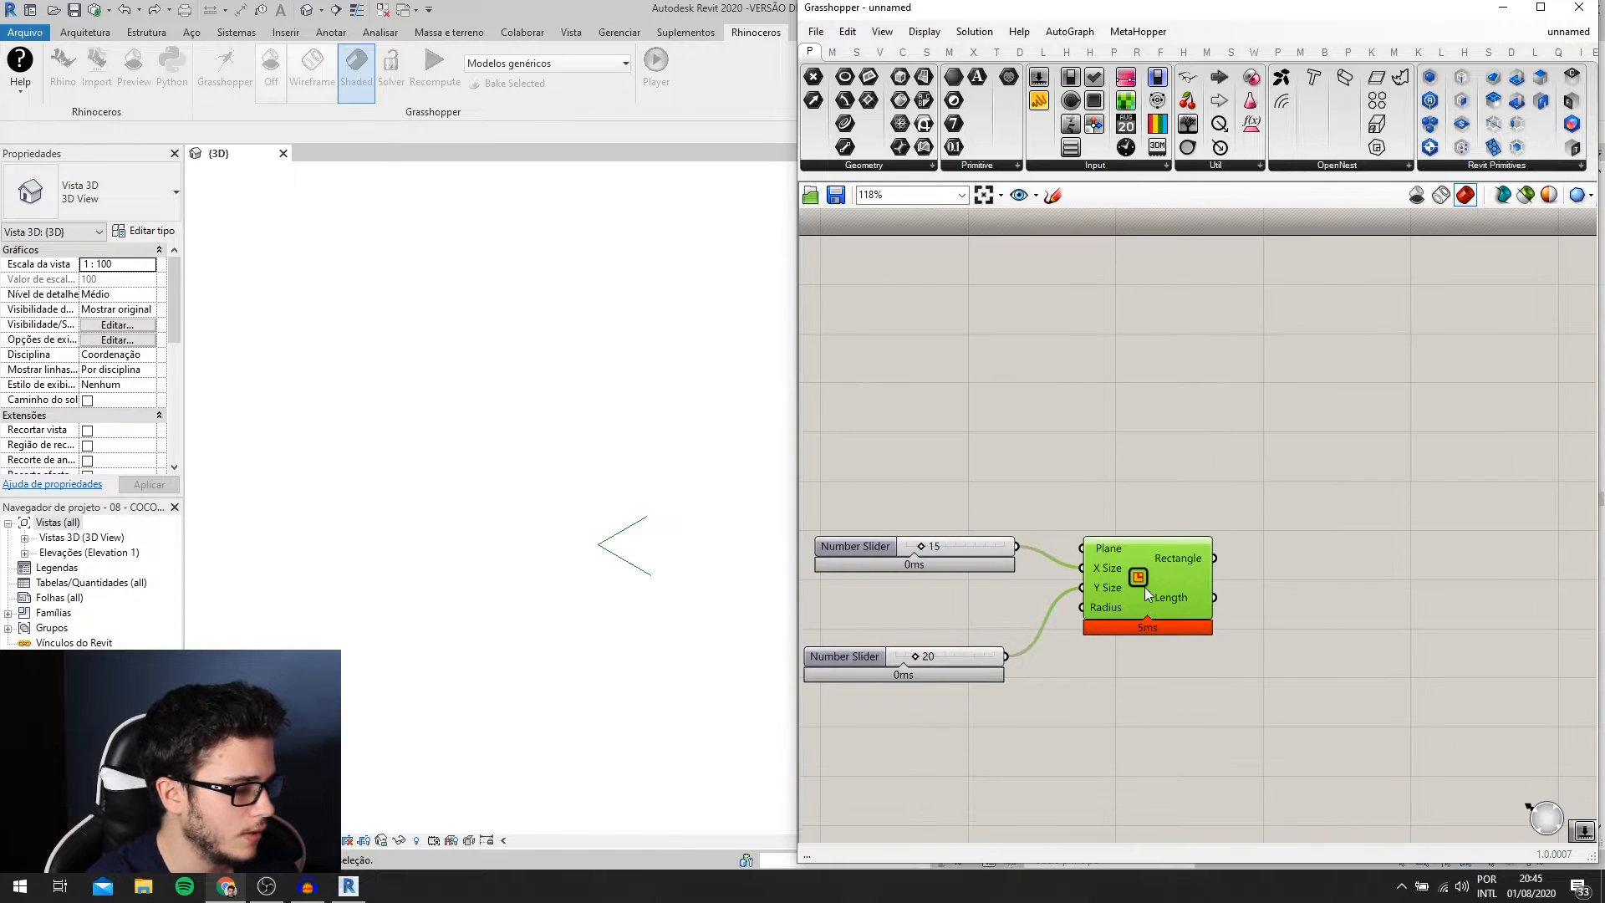
- Move the Rectangle component and both sliders together further down the canvas to free space above them
scroll(1145, 587, "down", 2)
left_click_drag(1220, 698, 925, 509)
left_click_drag(1125, 569, 1135, 732)
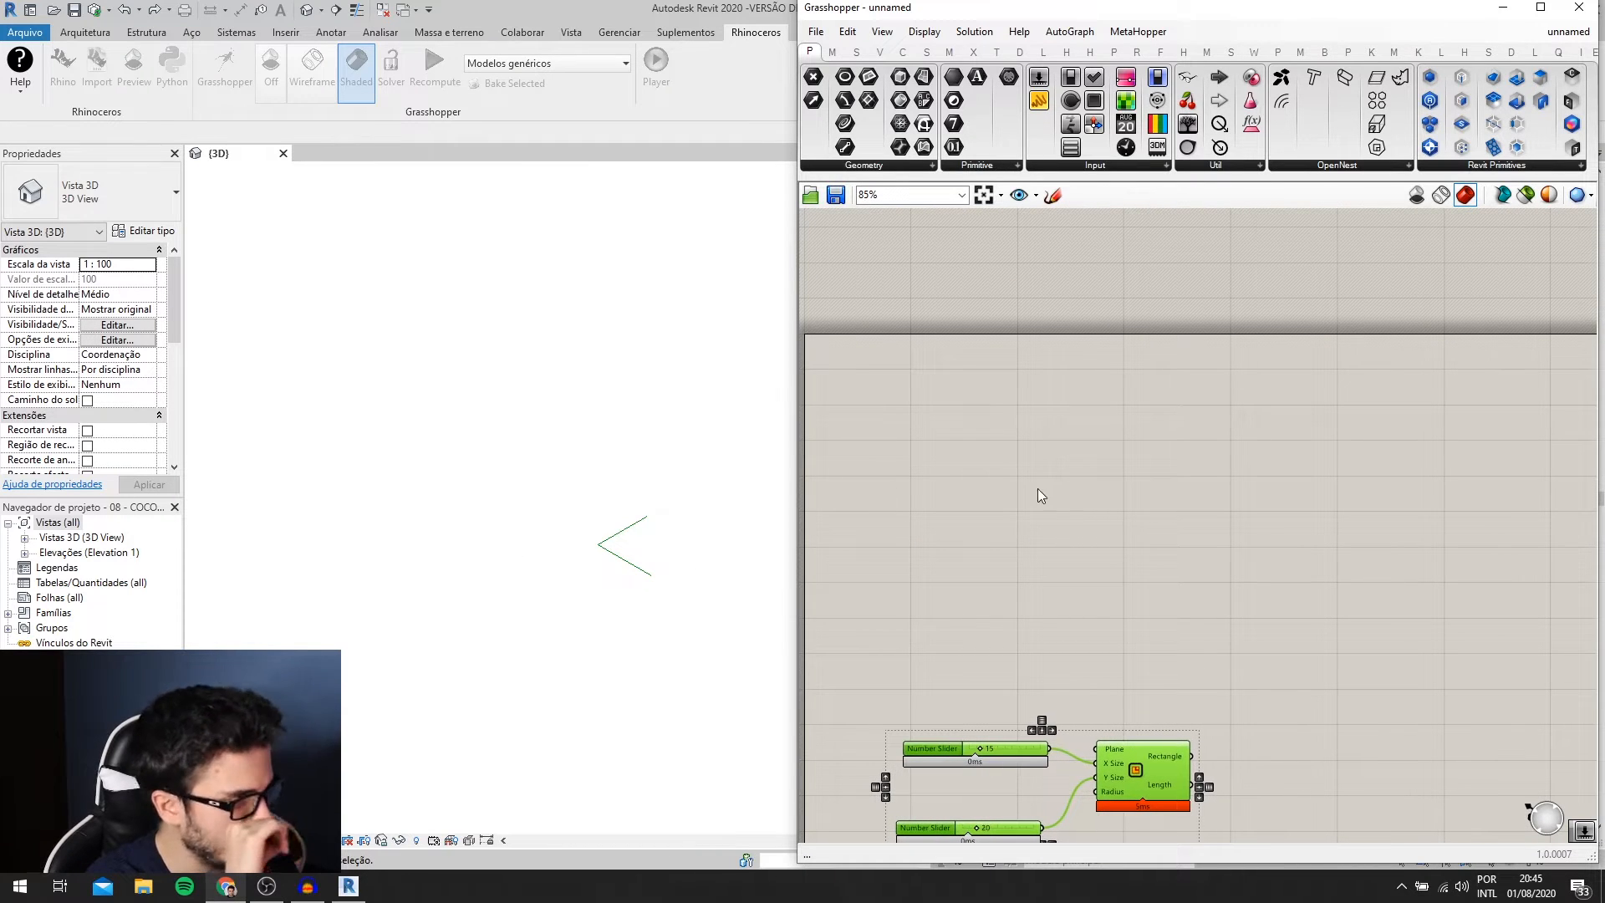
scroll(1037, 489, "down", 1)
scroll(1119, 495, "up", 1)
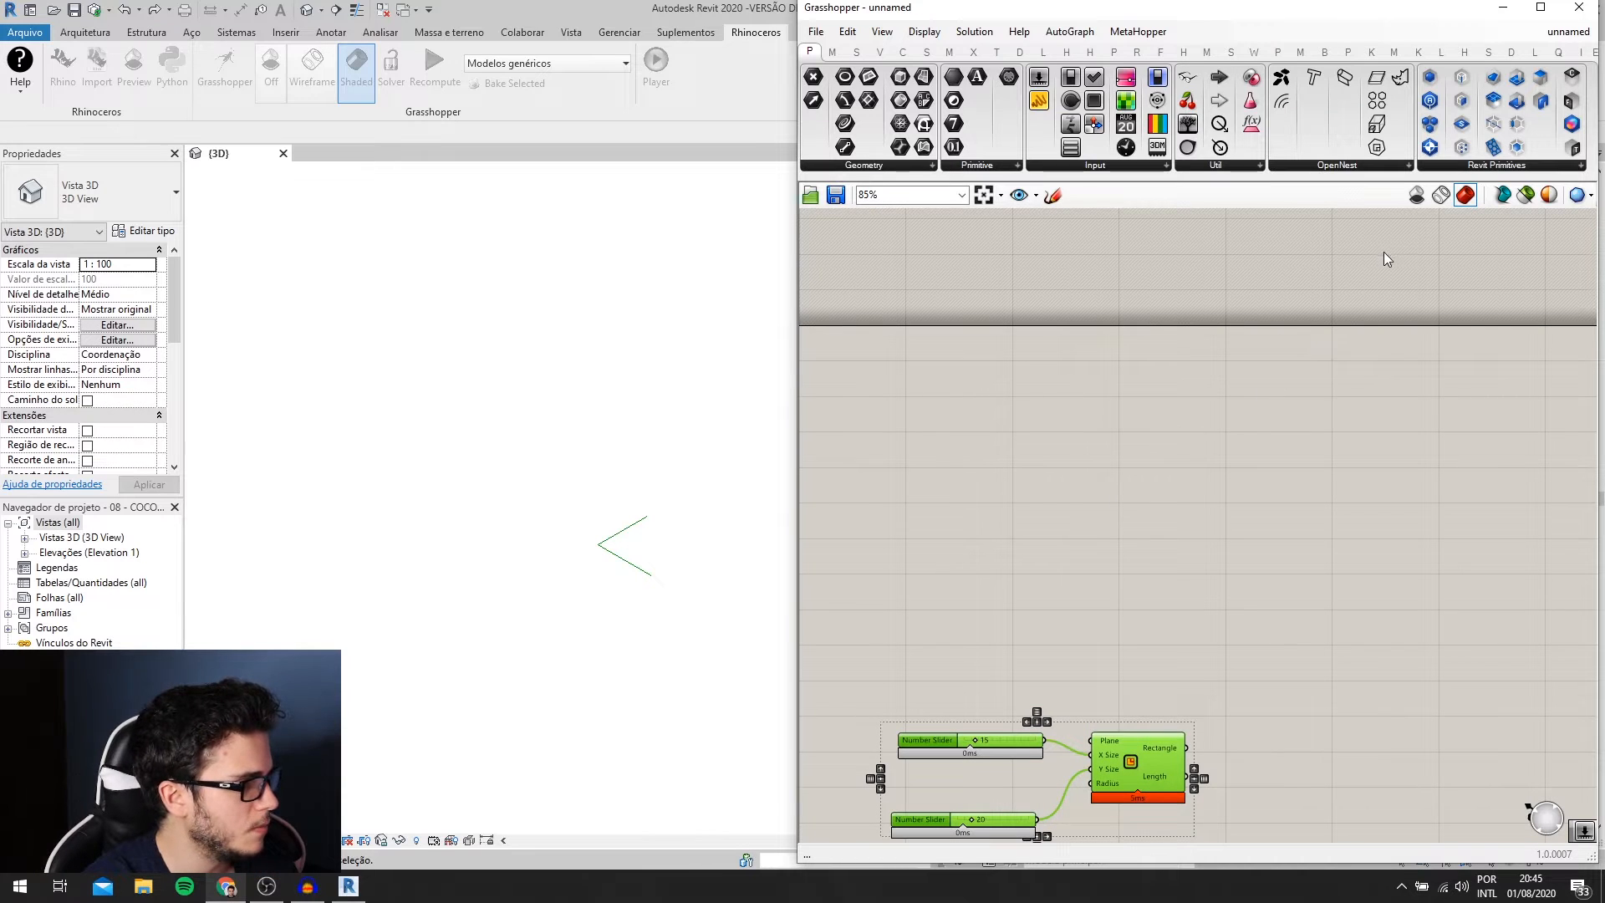
- Place an Add Level component in the free space above the rectangle definition
left_click(1154, 439)
double_click(1153, 439)
type("add")
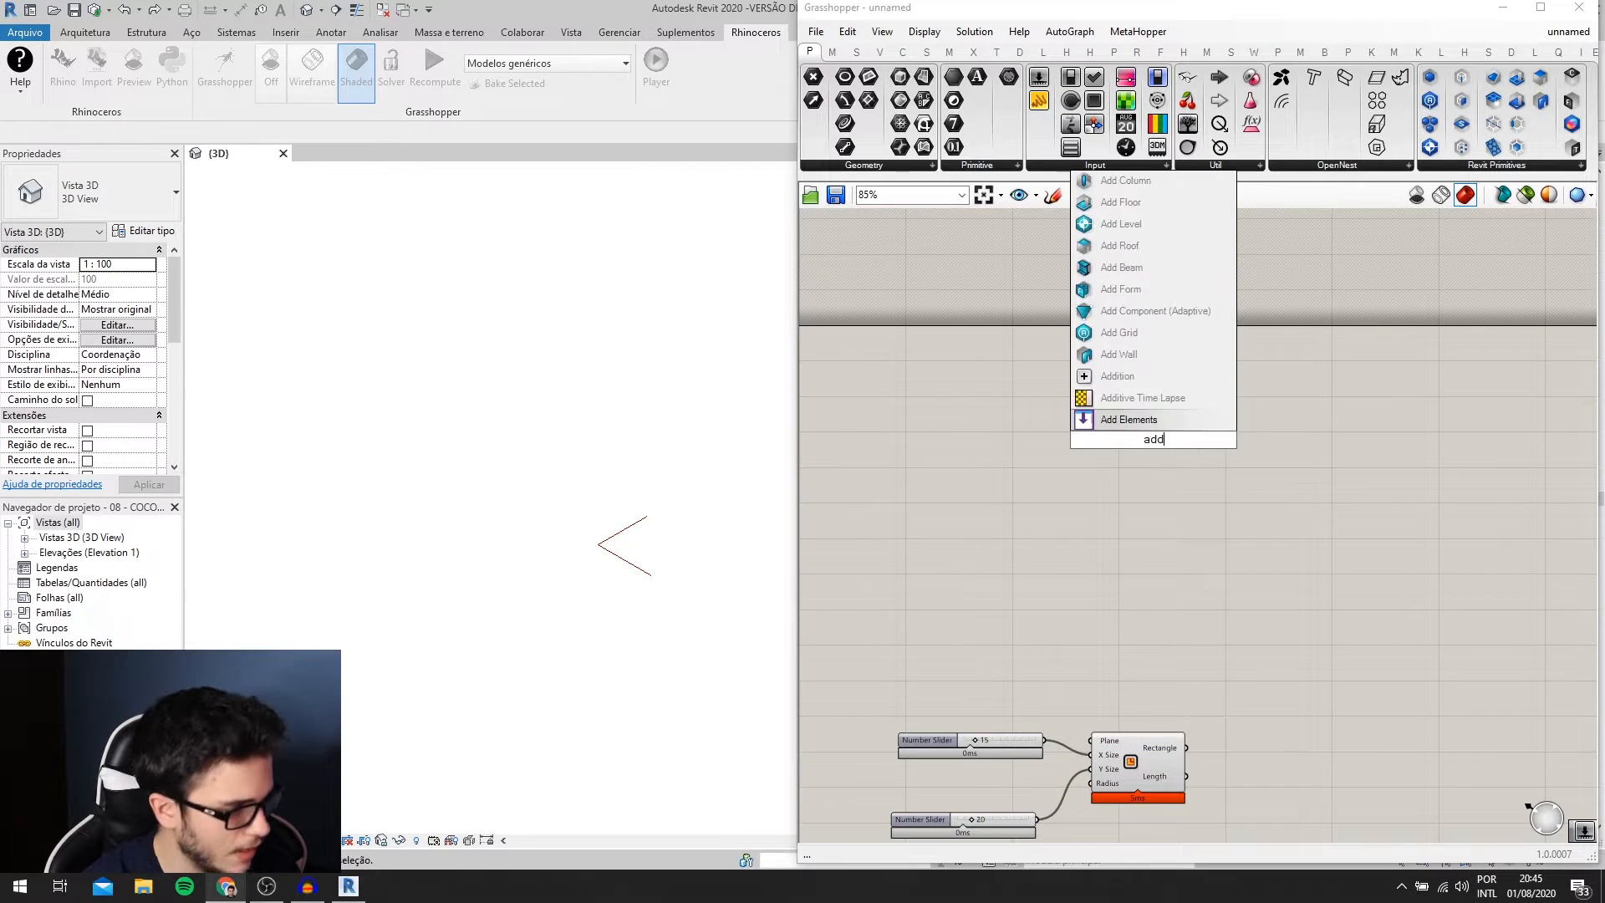
type(" le")
key("Return")
scroll(1154, 440, "up", 3)
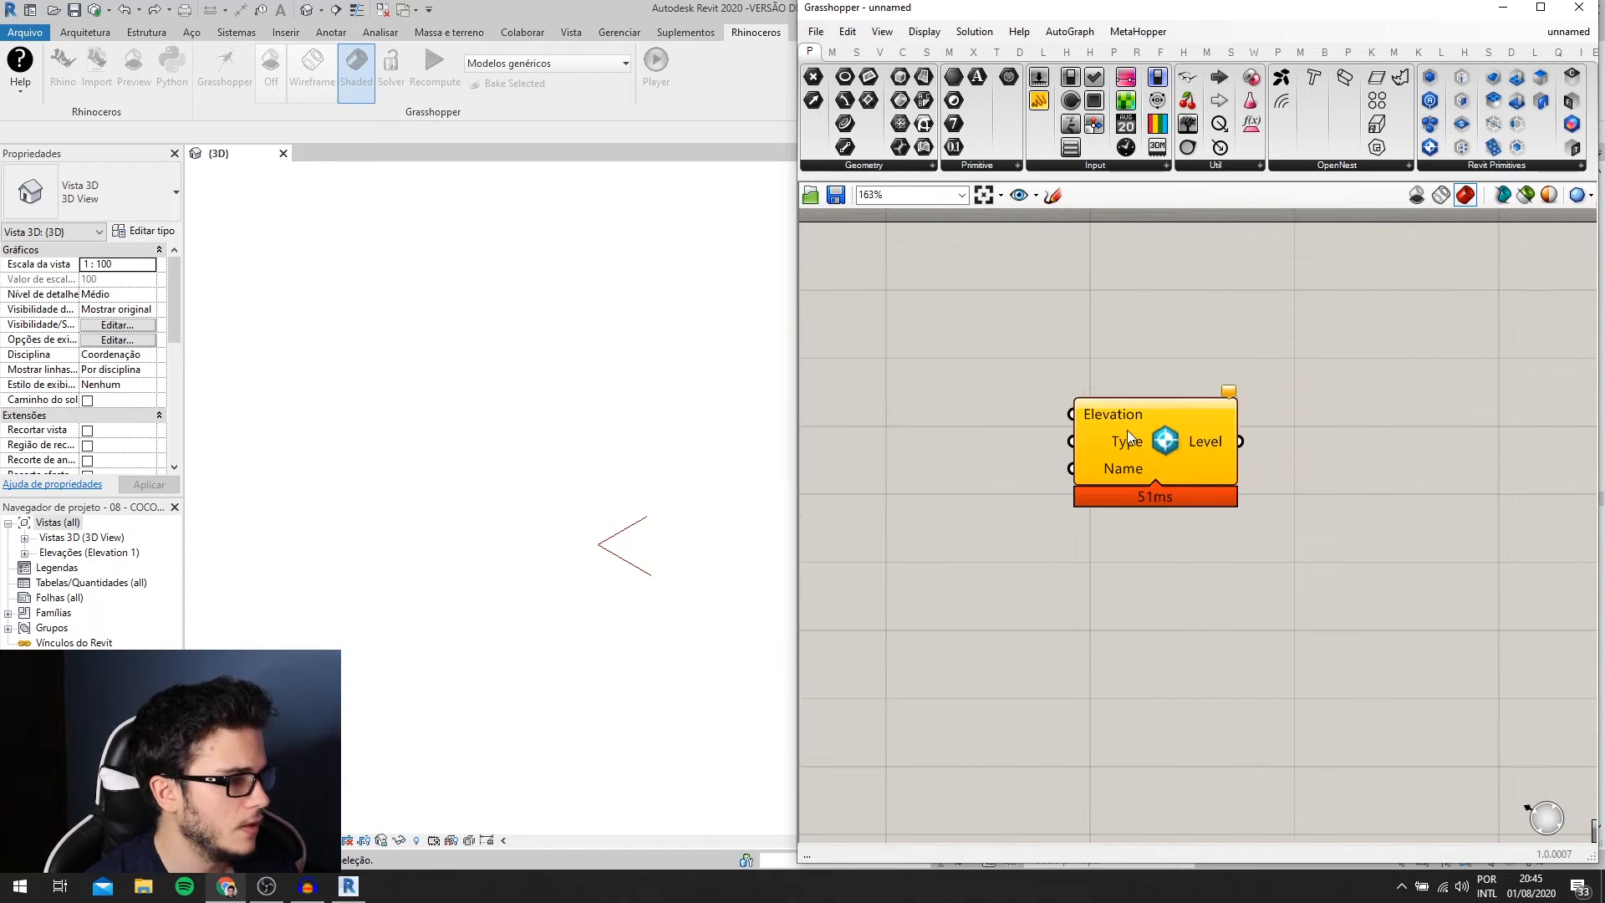
- Add a Bifocals component below the sliders to show name labels above the components
scroll(1170, 423, "down", 2)
right_click_drag(1028, 527, 1129, 363)
scroll(1129, 363, "down", 3)
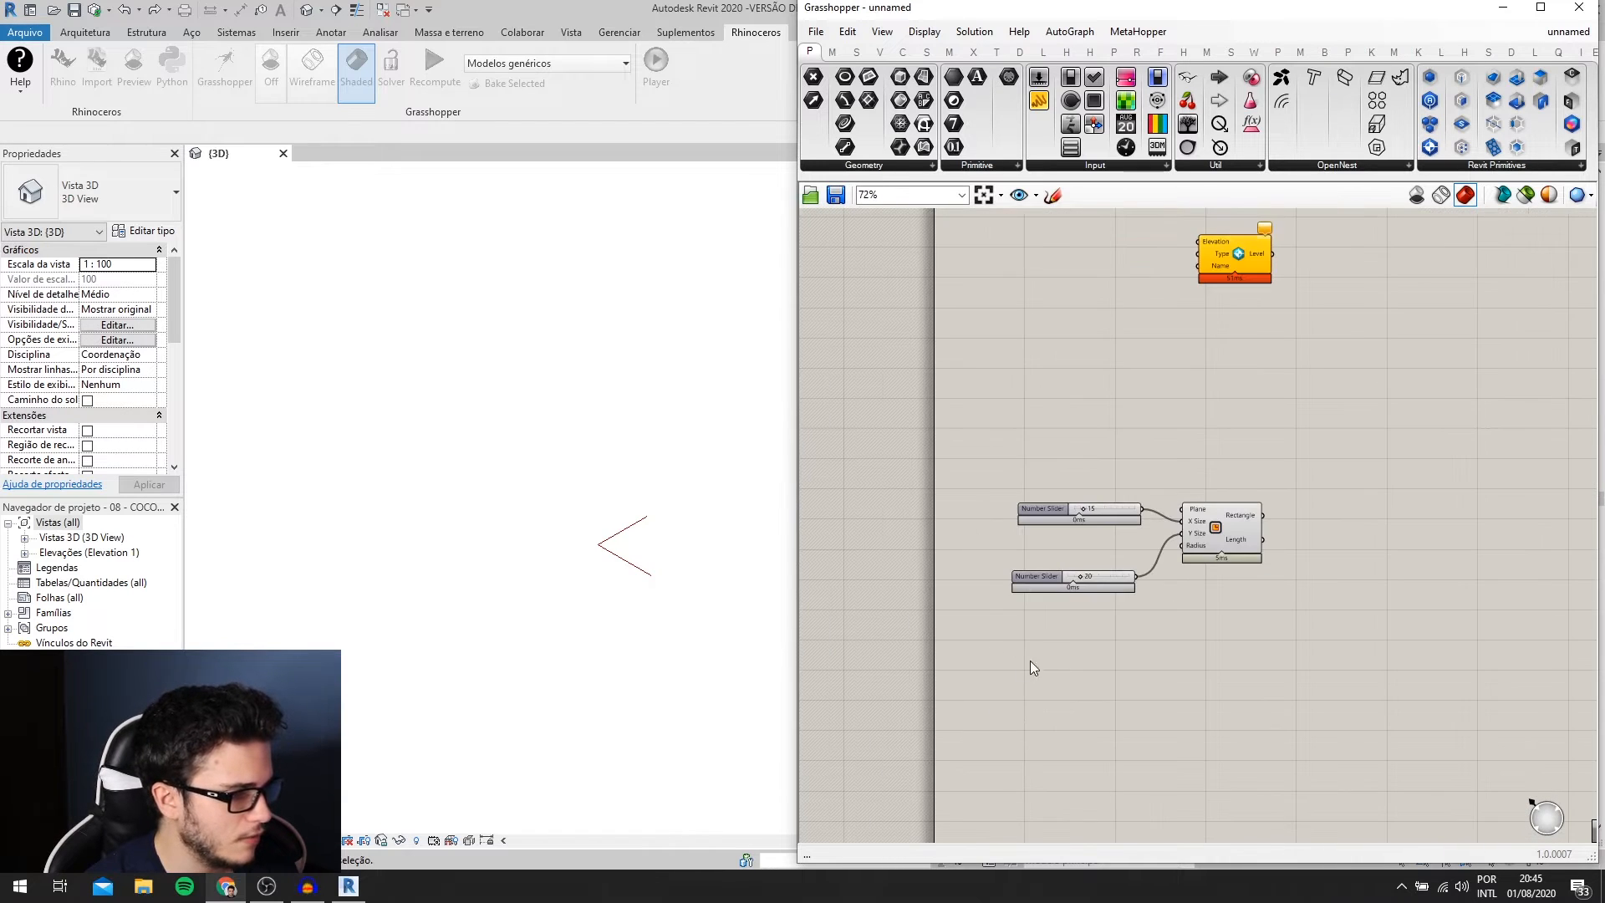
double_click(1051, 648)
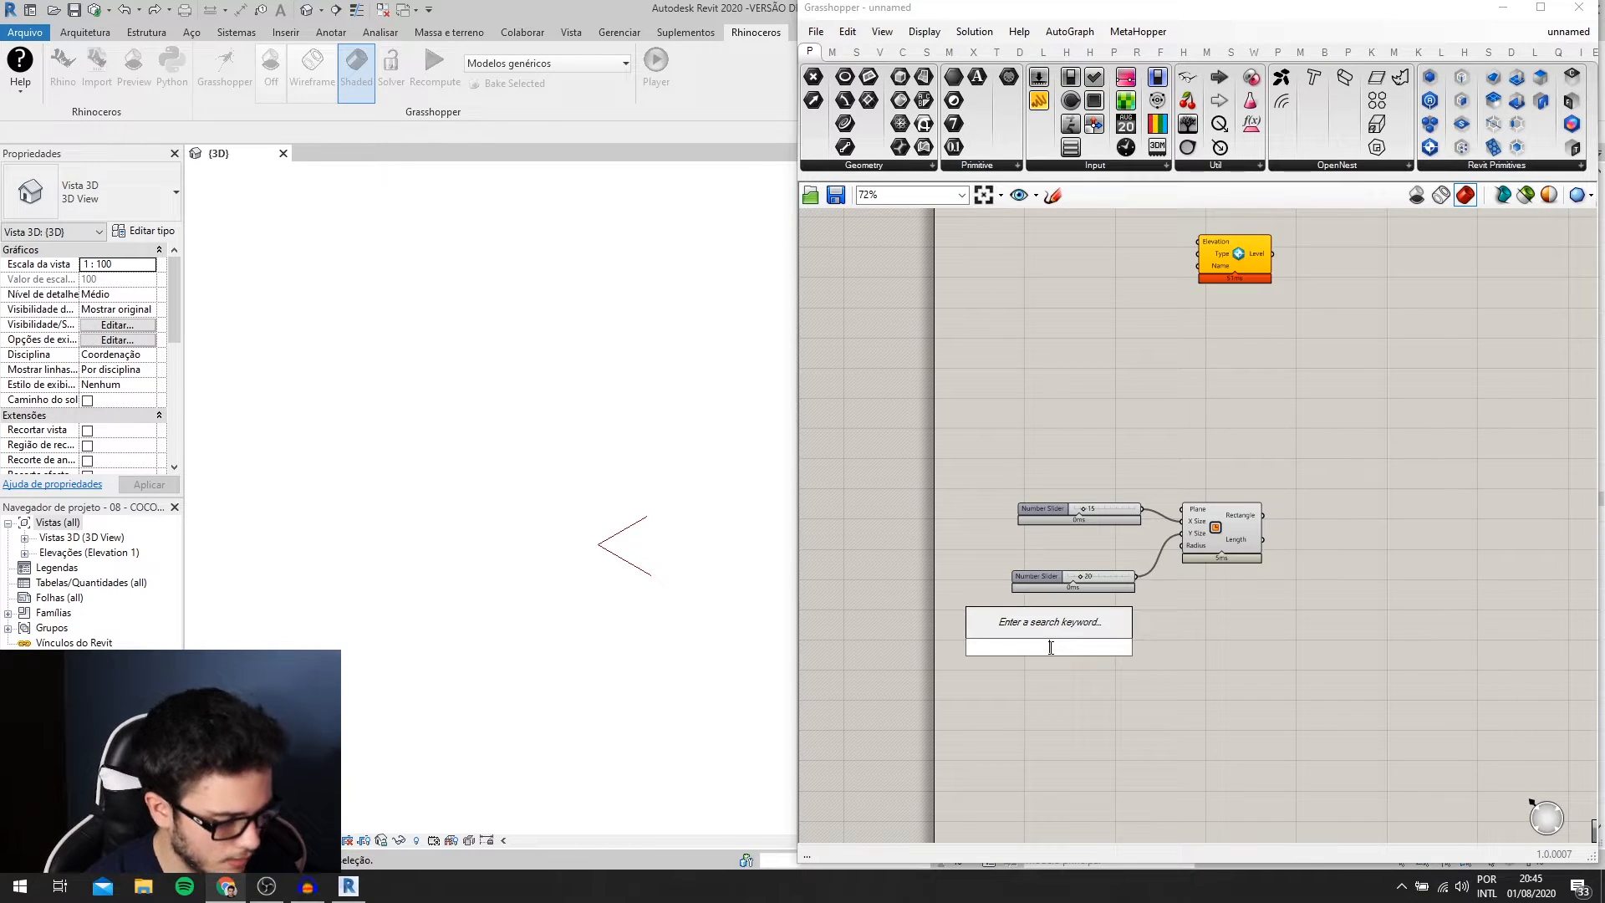
type("bif")
key("Return")
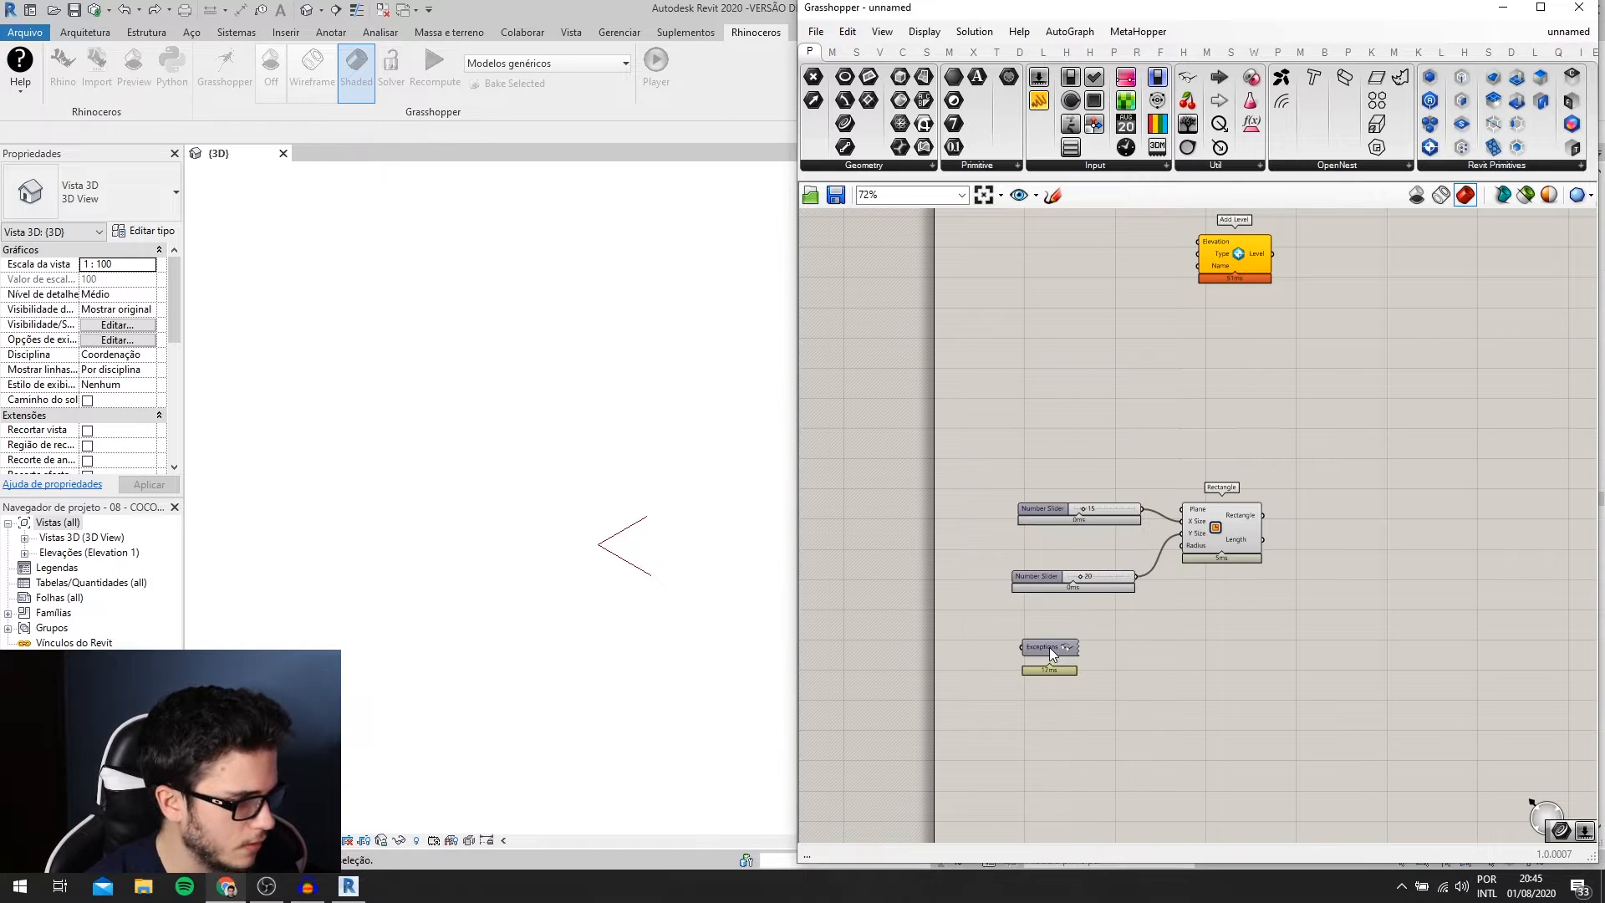
scroll(1090, 441, "up", 4)
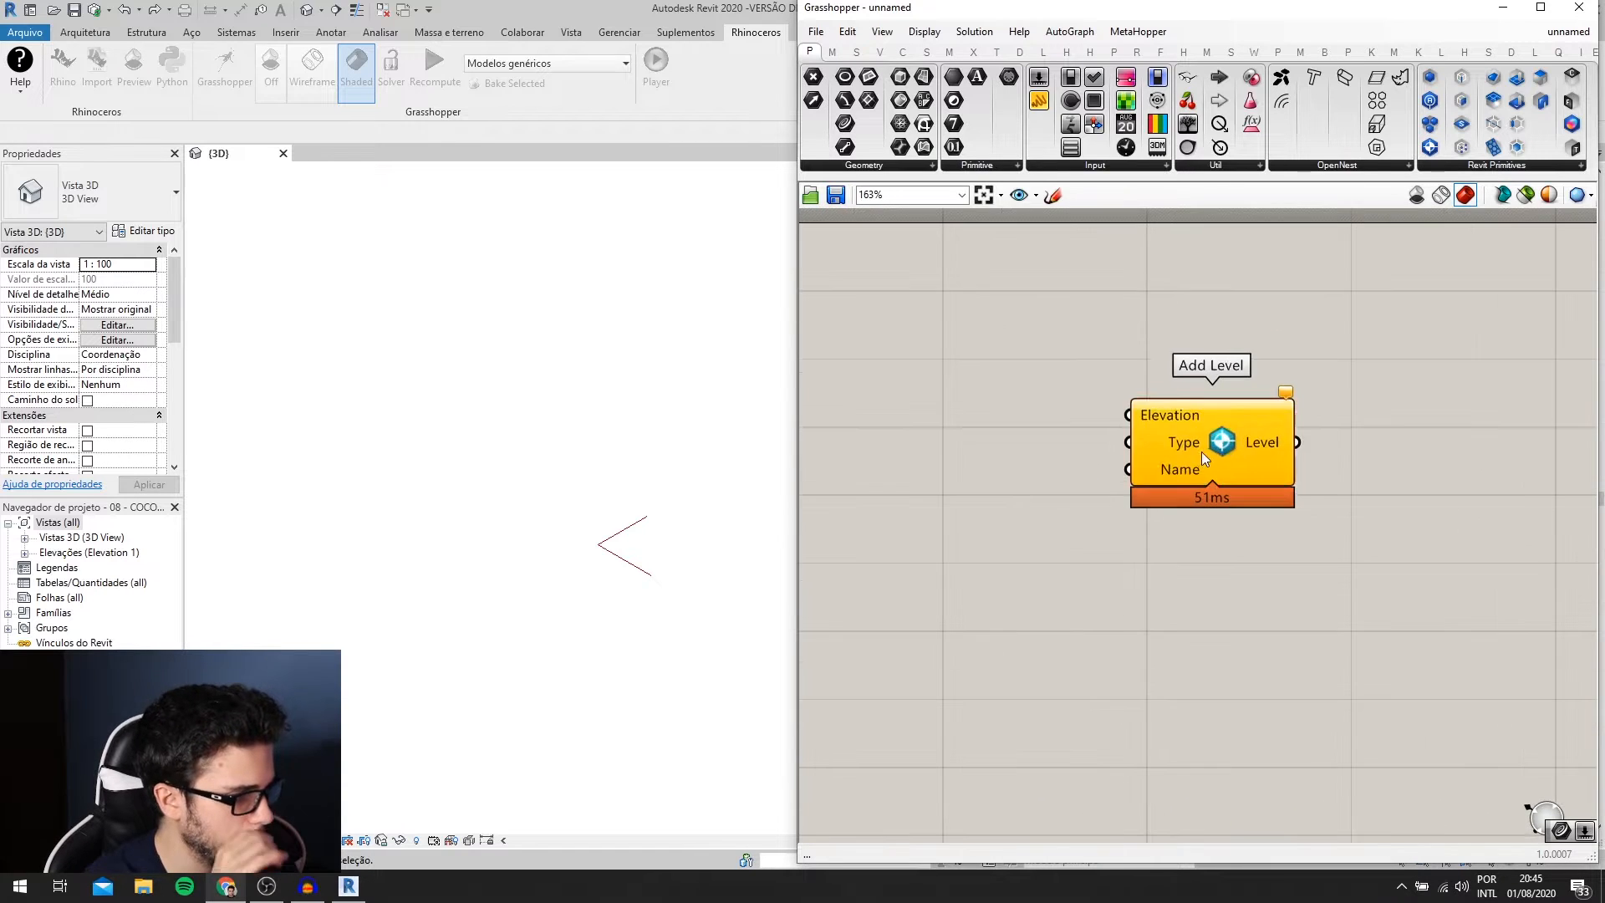
- Shift the Add Level component slightly and examine its Elevation, Type and Name inputs
left_click_drag(1202, 452, 1232, 464)
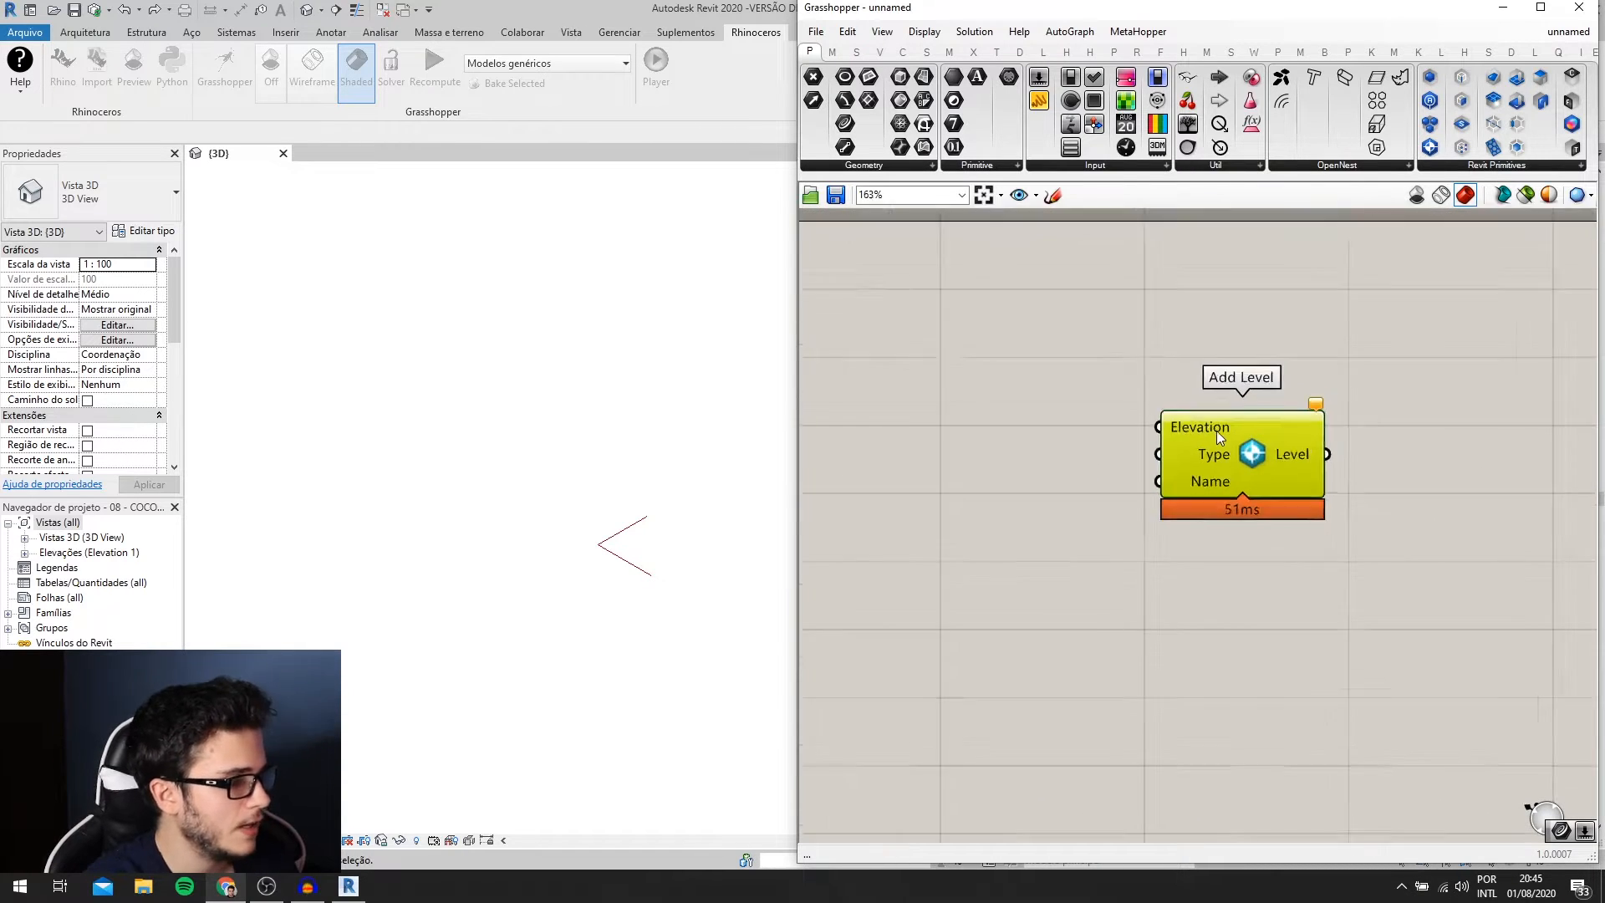
scroll(1216, 430, "up", 1)
scroll(1197, 487, "down", 3)
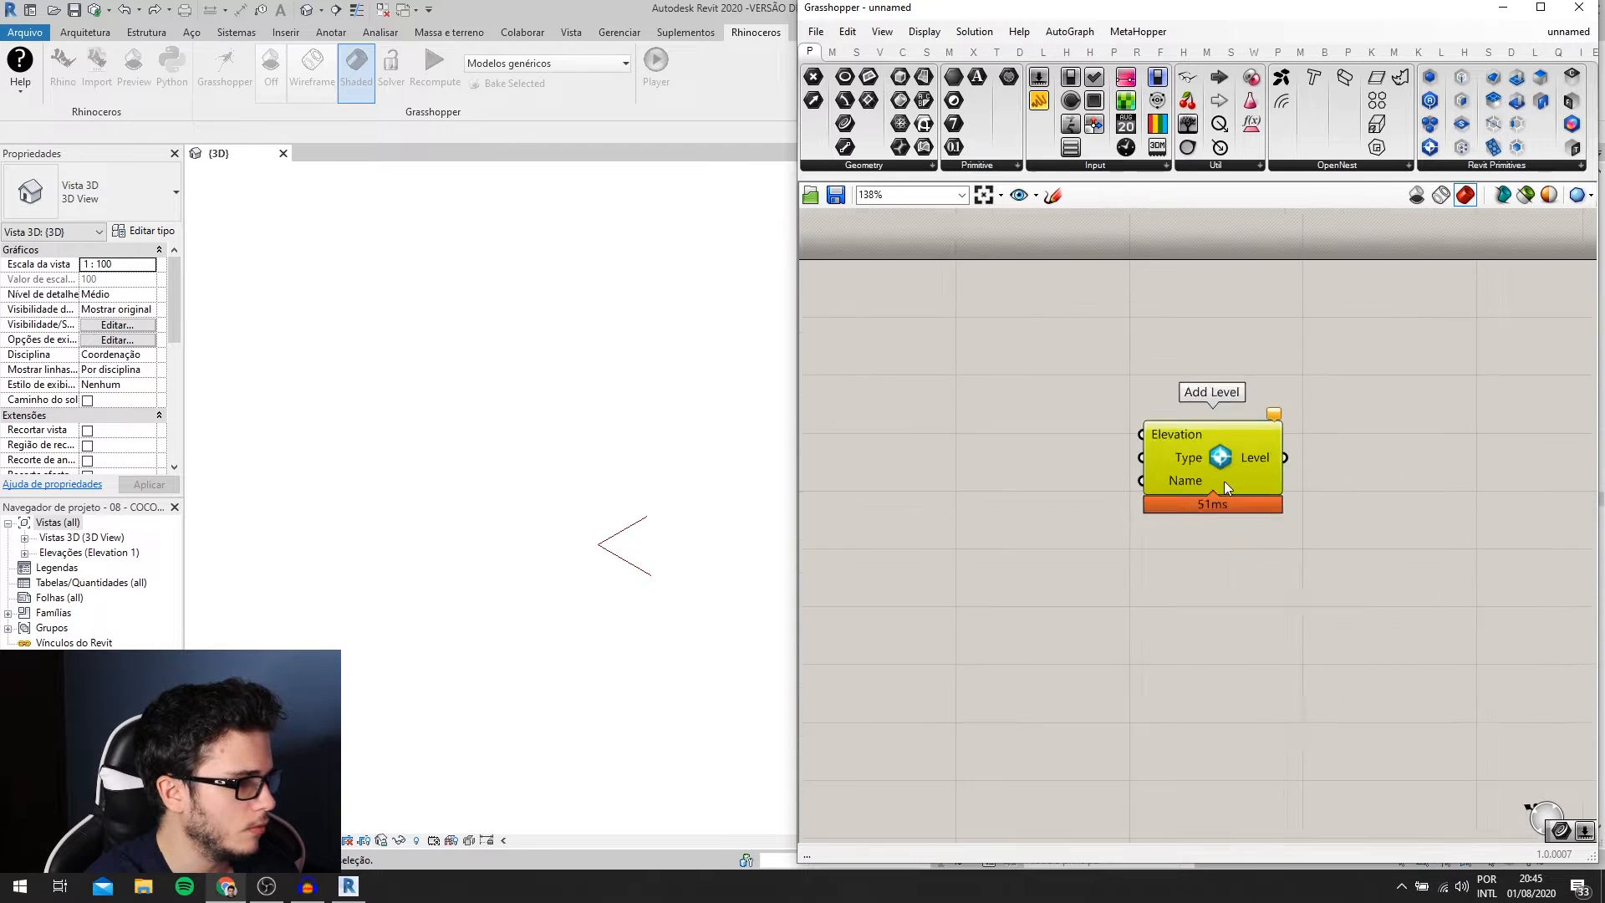
right_click_drag(1233, 477, 1411, 490)
scroll(1408, 490, "down", 2)
scroll(1388, 475, "up", 4)
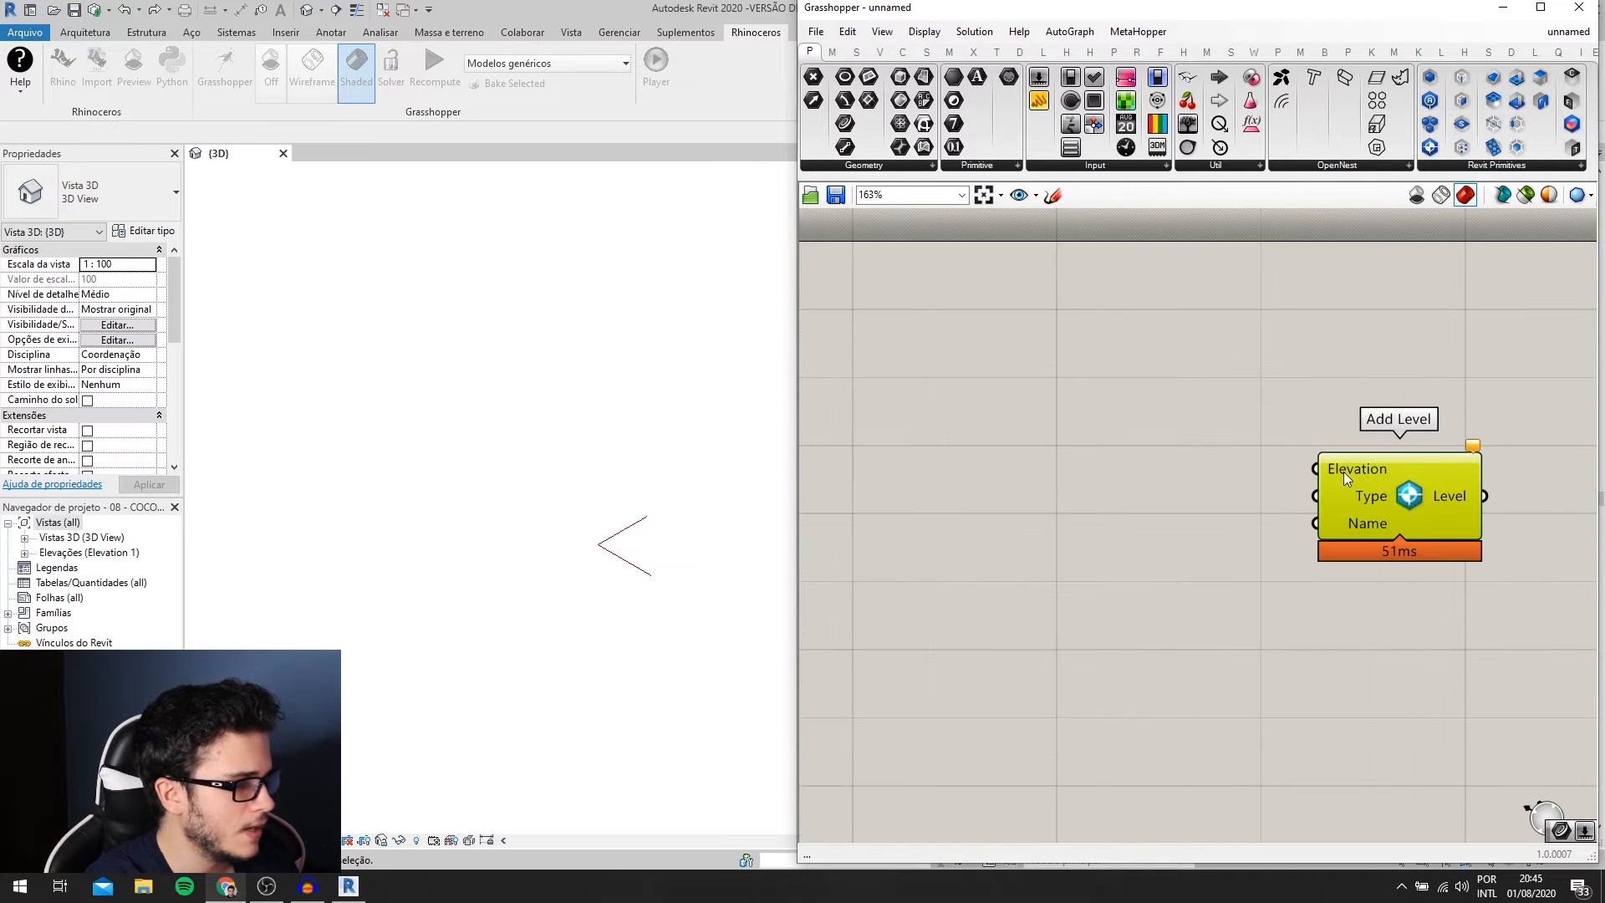
scroll(1090, 540, "down", 2)
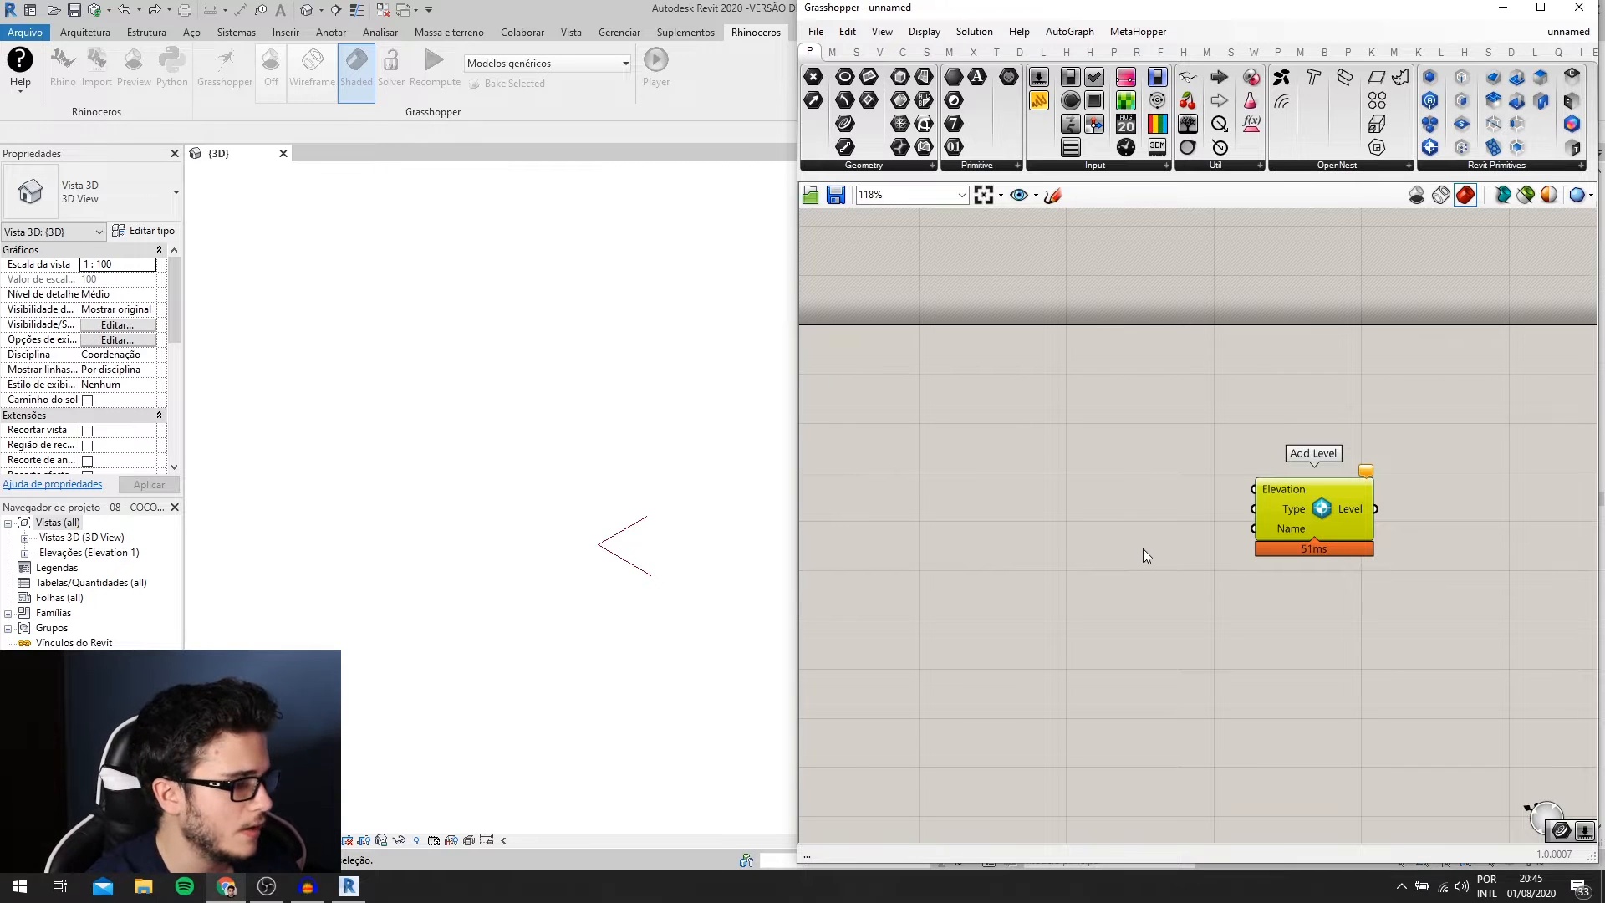
- Place a Duplicate Data component on the canvas ahead of the Add Level component's inputs
double_click(1066, 503)
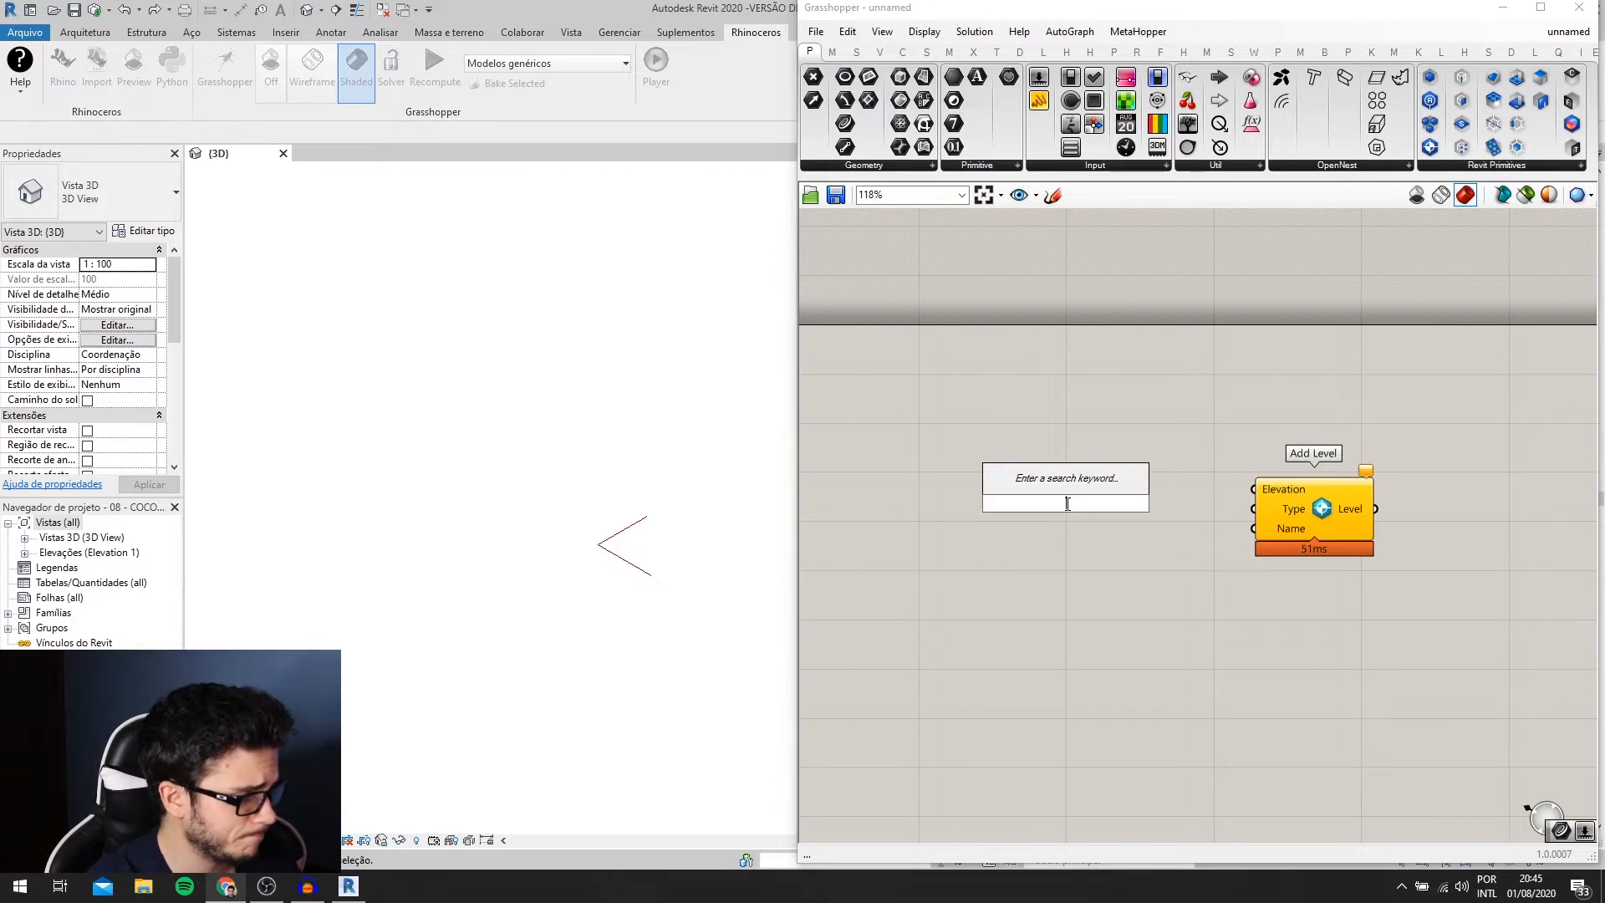
type("me")
key("BackSpace")
key("BackSpace")
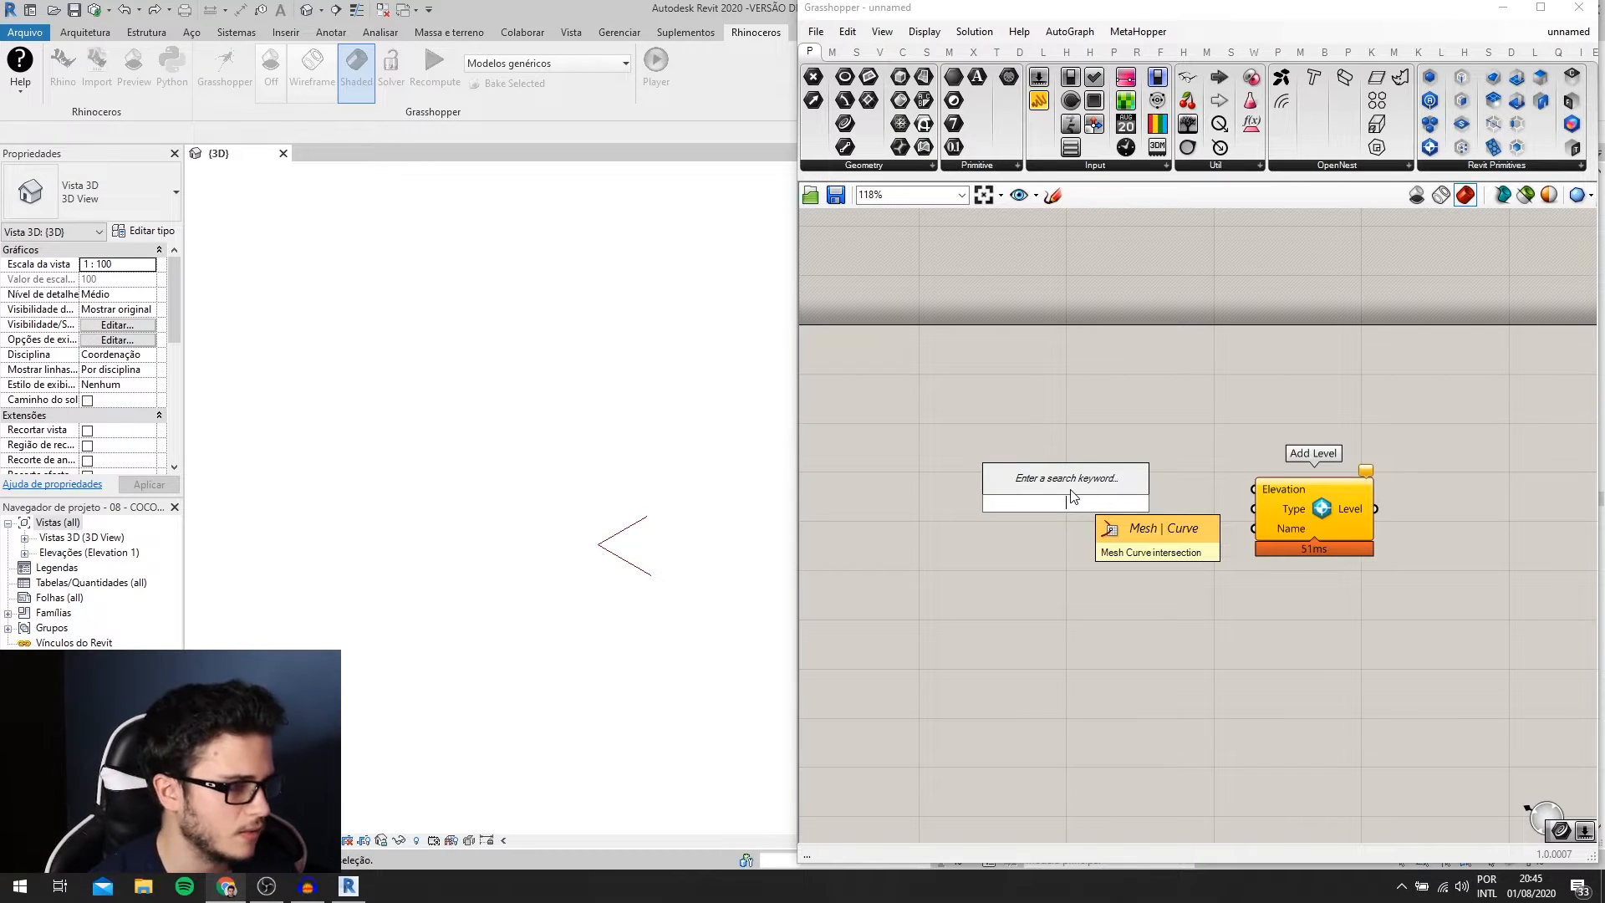
type("du")
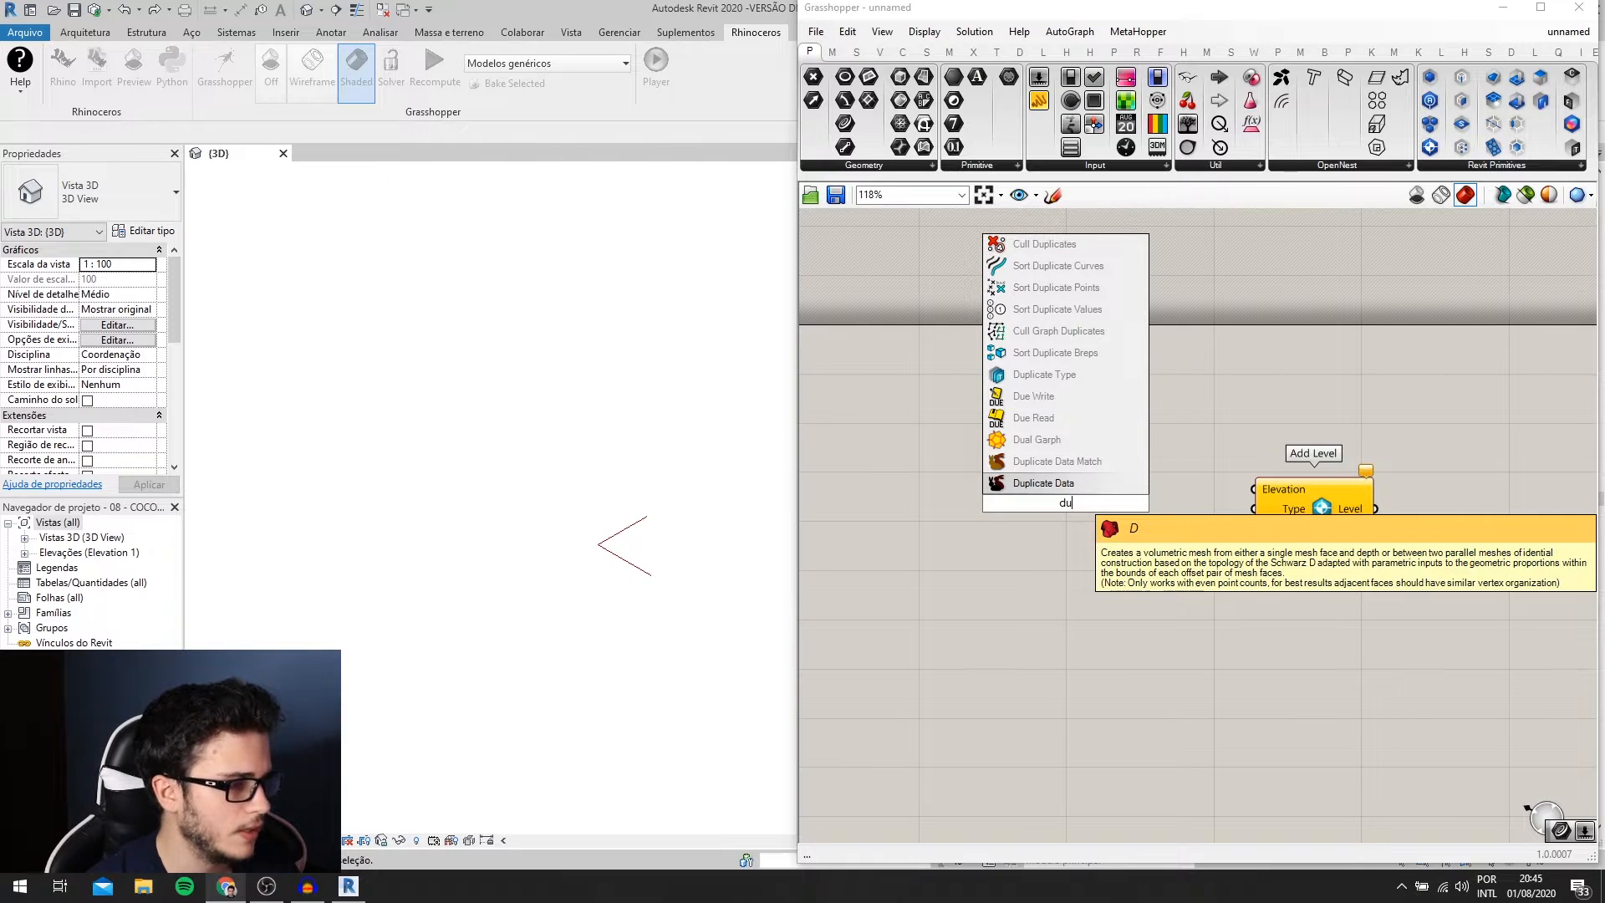
key("Return")
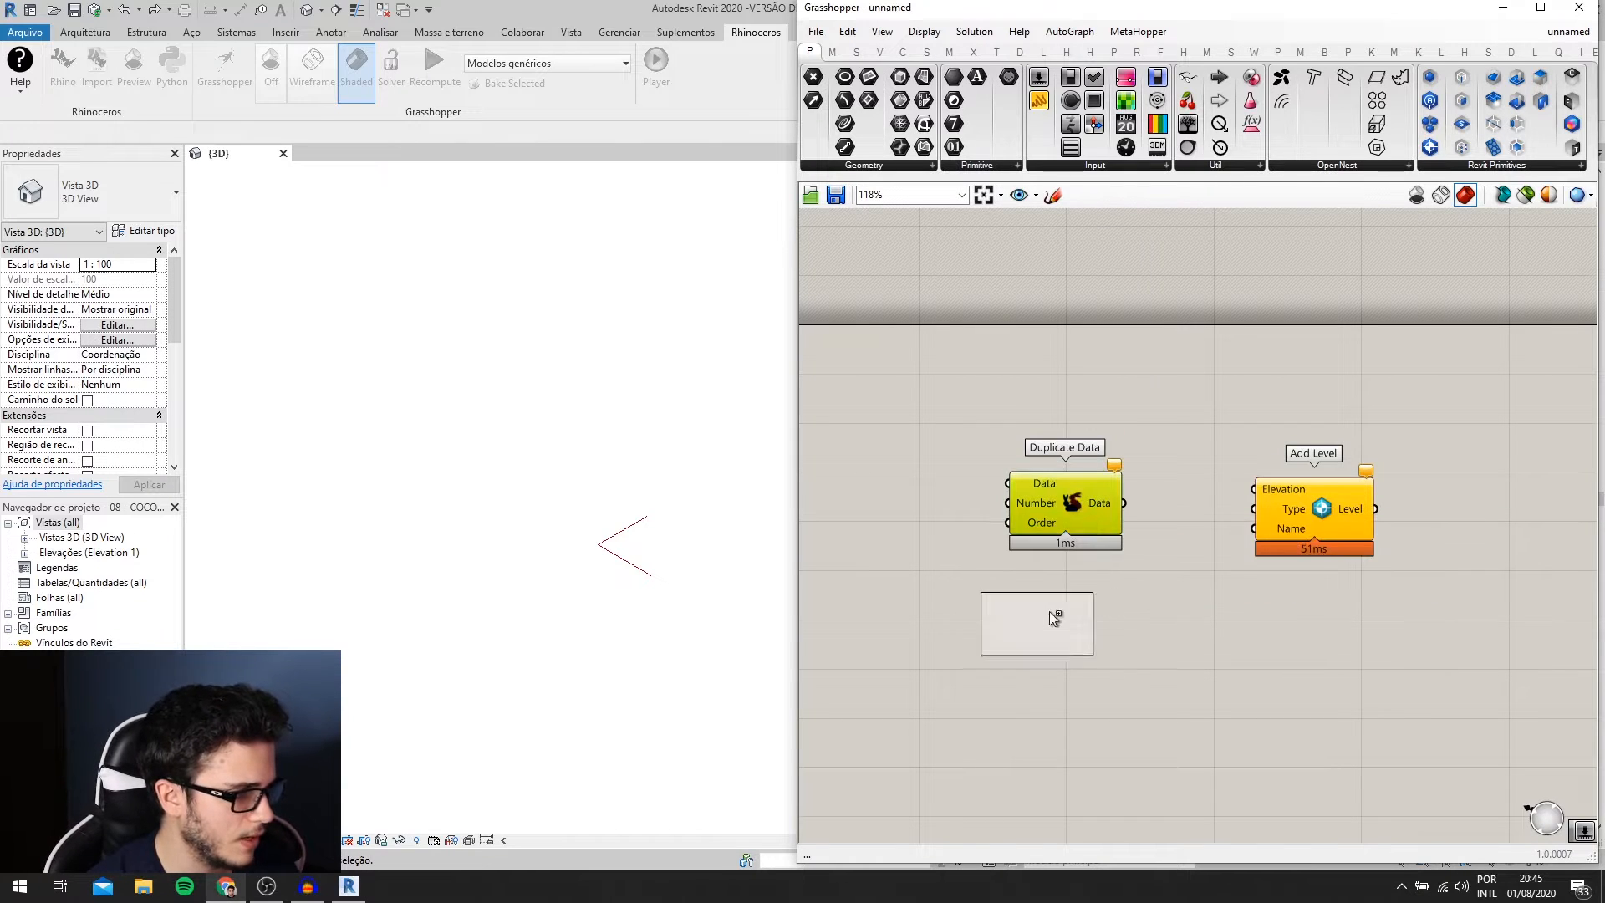
- Copy the Duplicate Data component and place the copy directly below the original
left_click_drag(1090, 509, 1088, 484)
scroll(1087, 484, "down", 2)
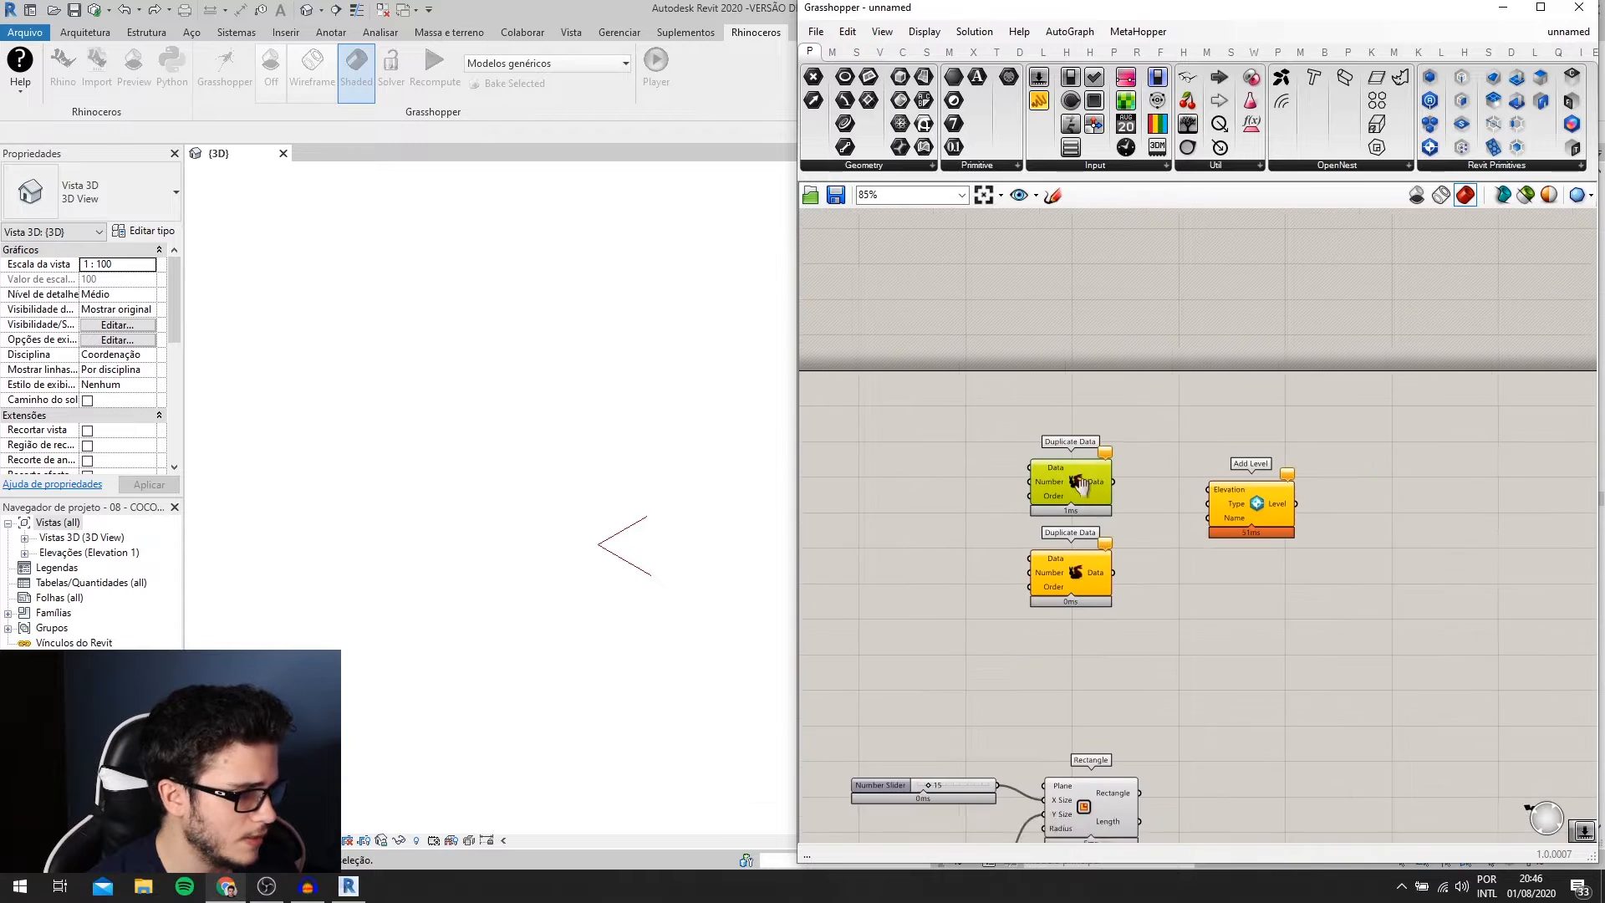
scroll(1187, 518, "up", 2)
- Add a Merge component between the Duplicate Data pair and Add Level, moving Add Level aside to make room
double_click(1269, 469)
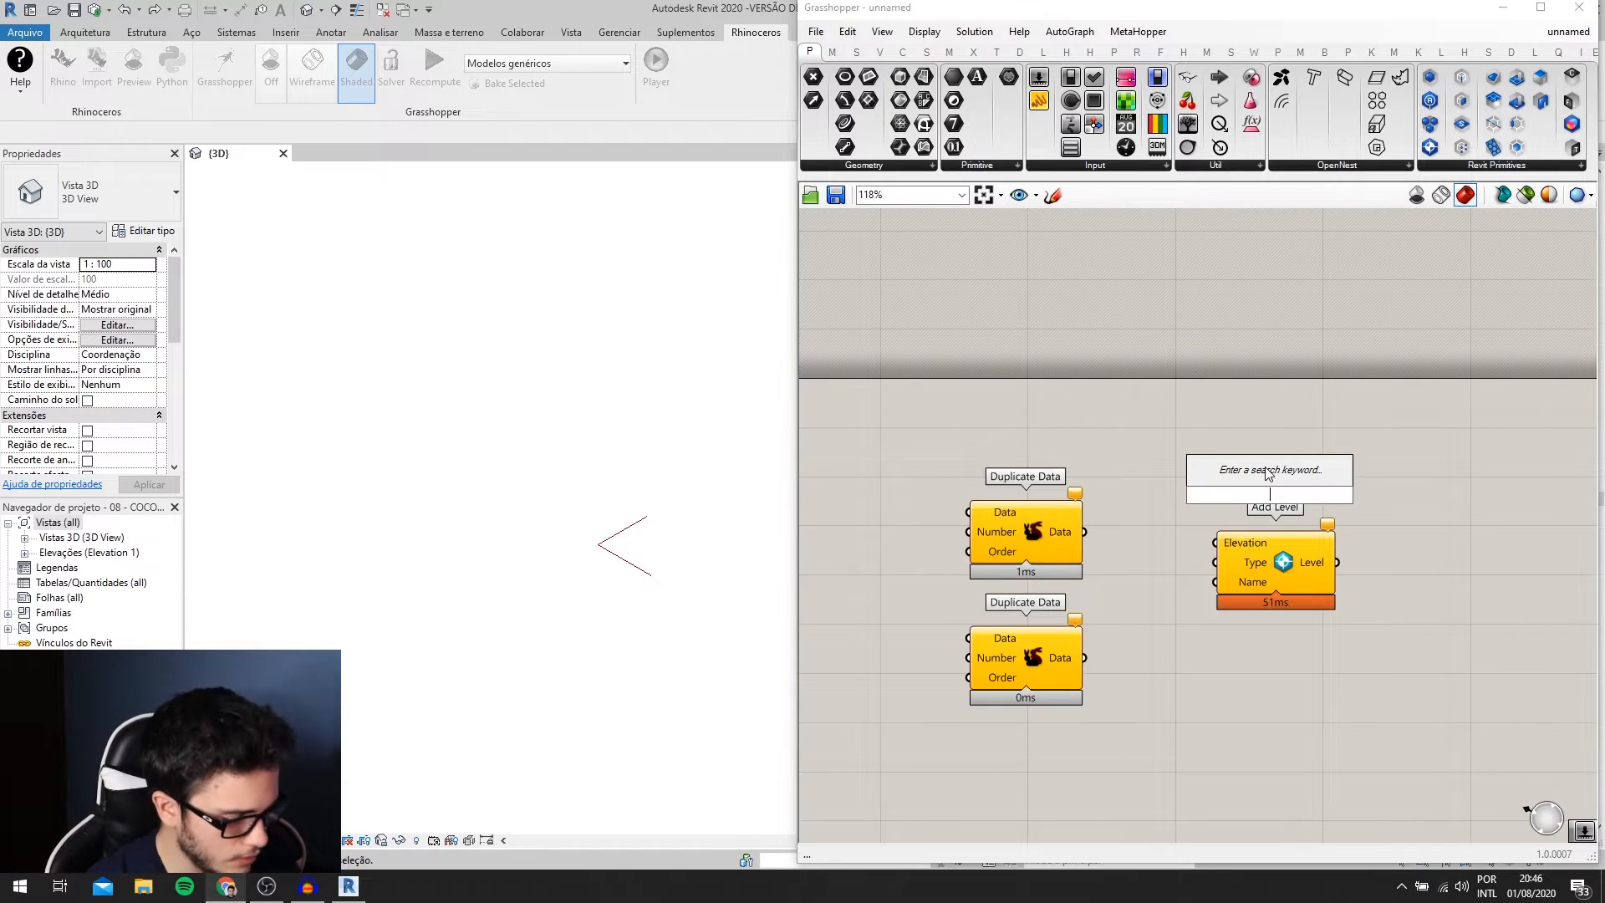
type("merge")
key("Return")
scroll(1266, 466, "up", 1)
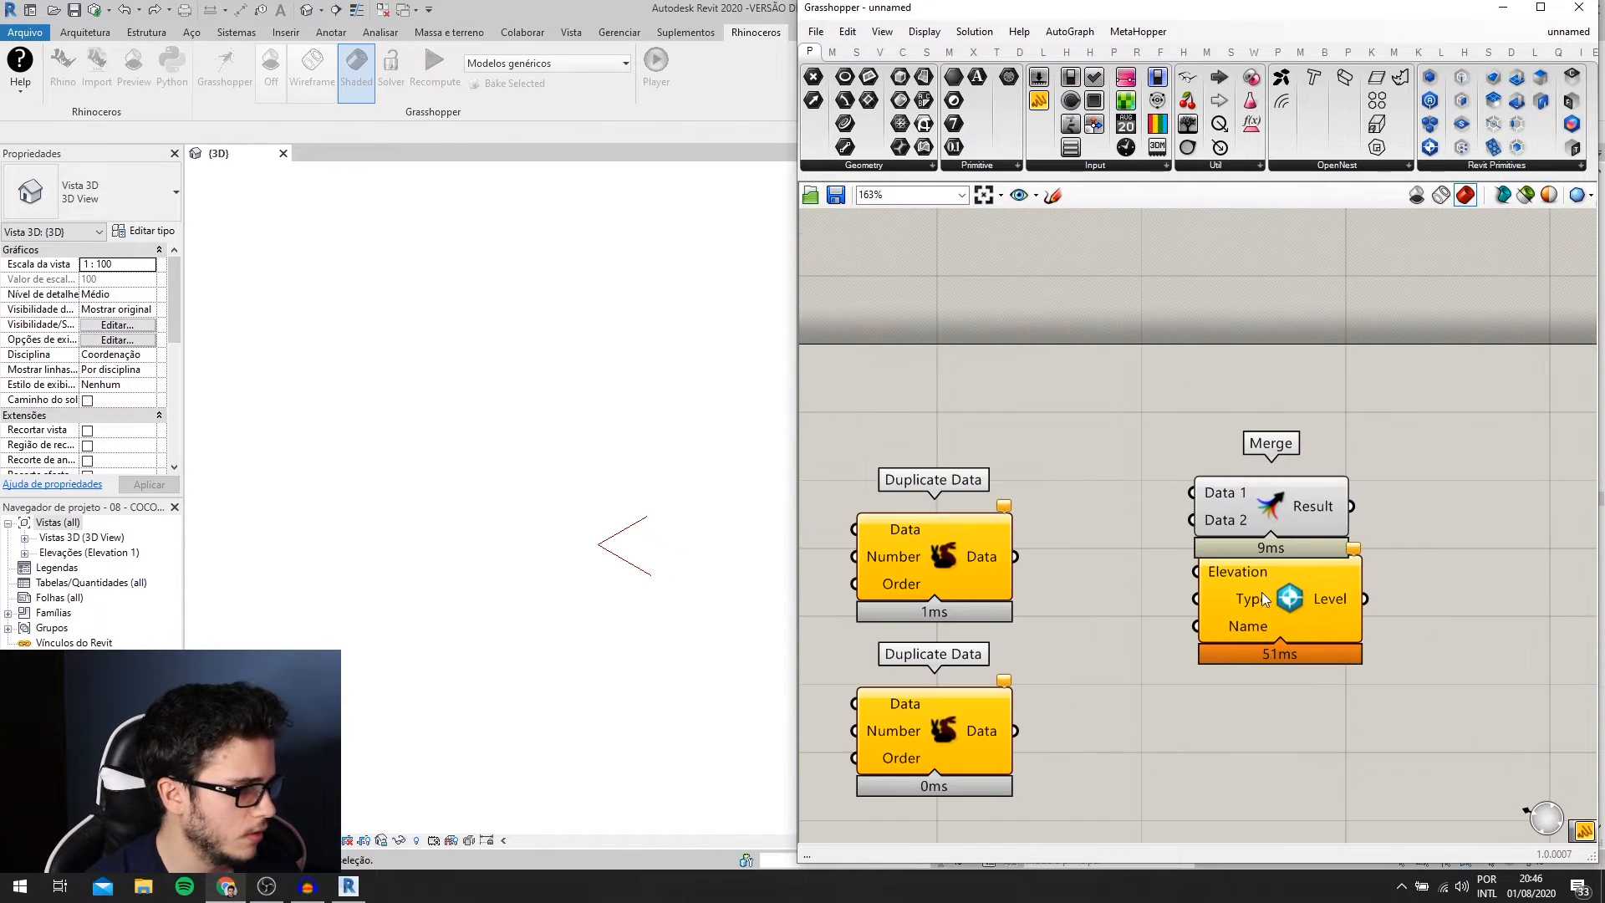
left_click_drag(1250, 593, 1442, 592)
scroll(1443, 592, "down", 2)
left_click(1315, 512)
scroll(1187, 504, "up", 2)
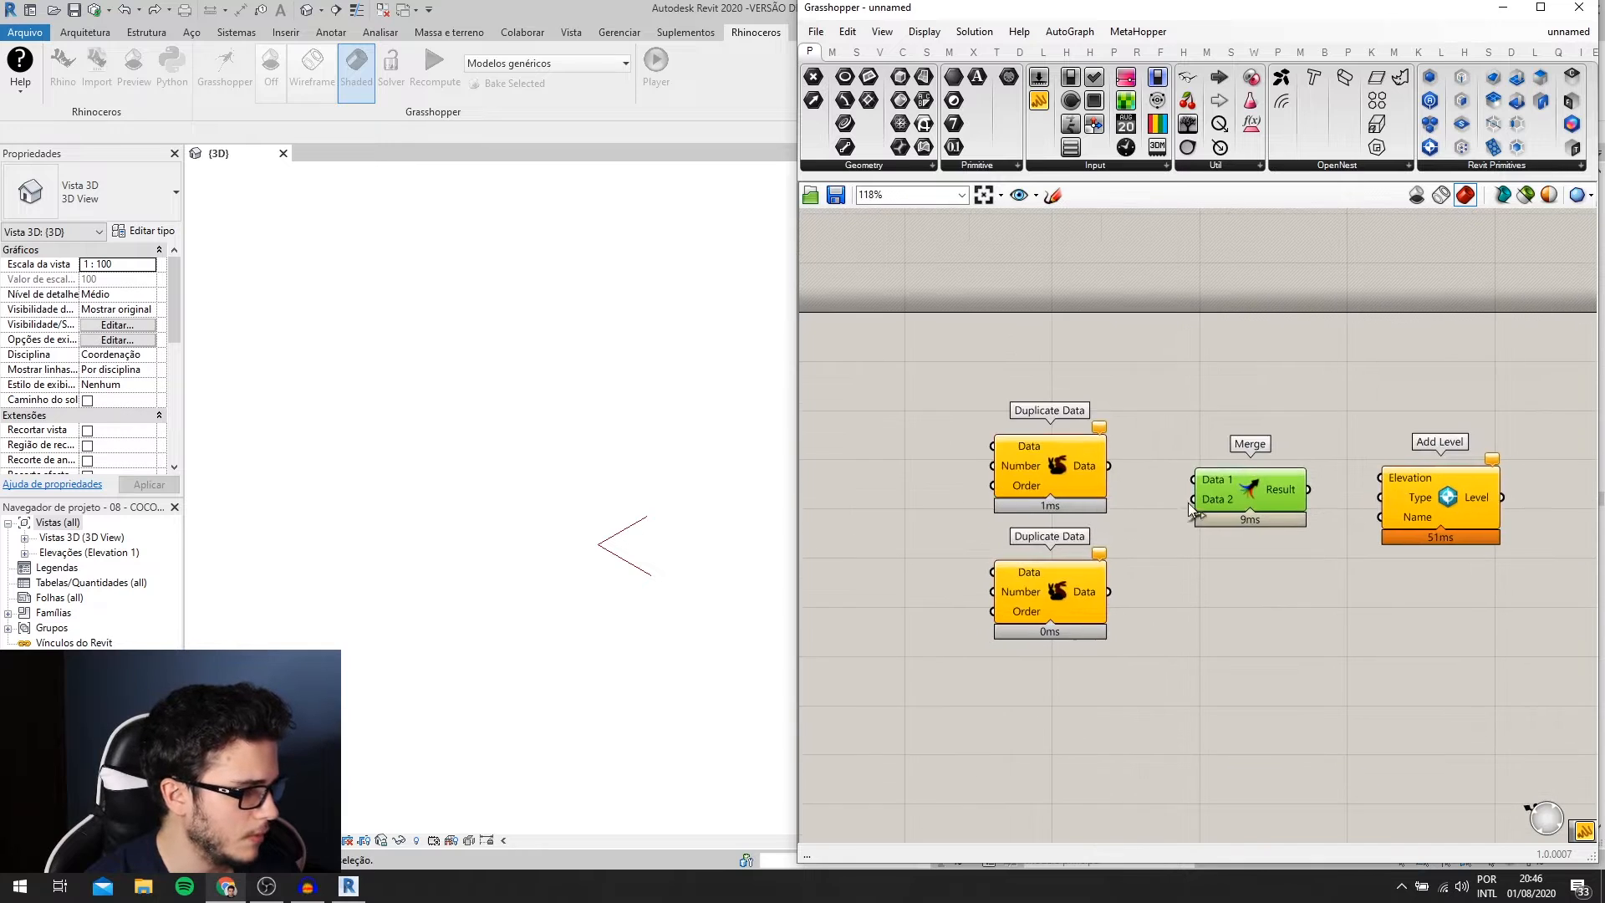
- Wire the upper Duplicate Data output into Merge's Data 1 input
scroll(1086, 468, "up", 2)
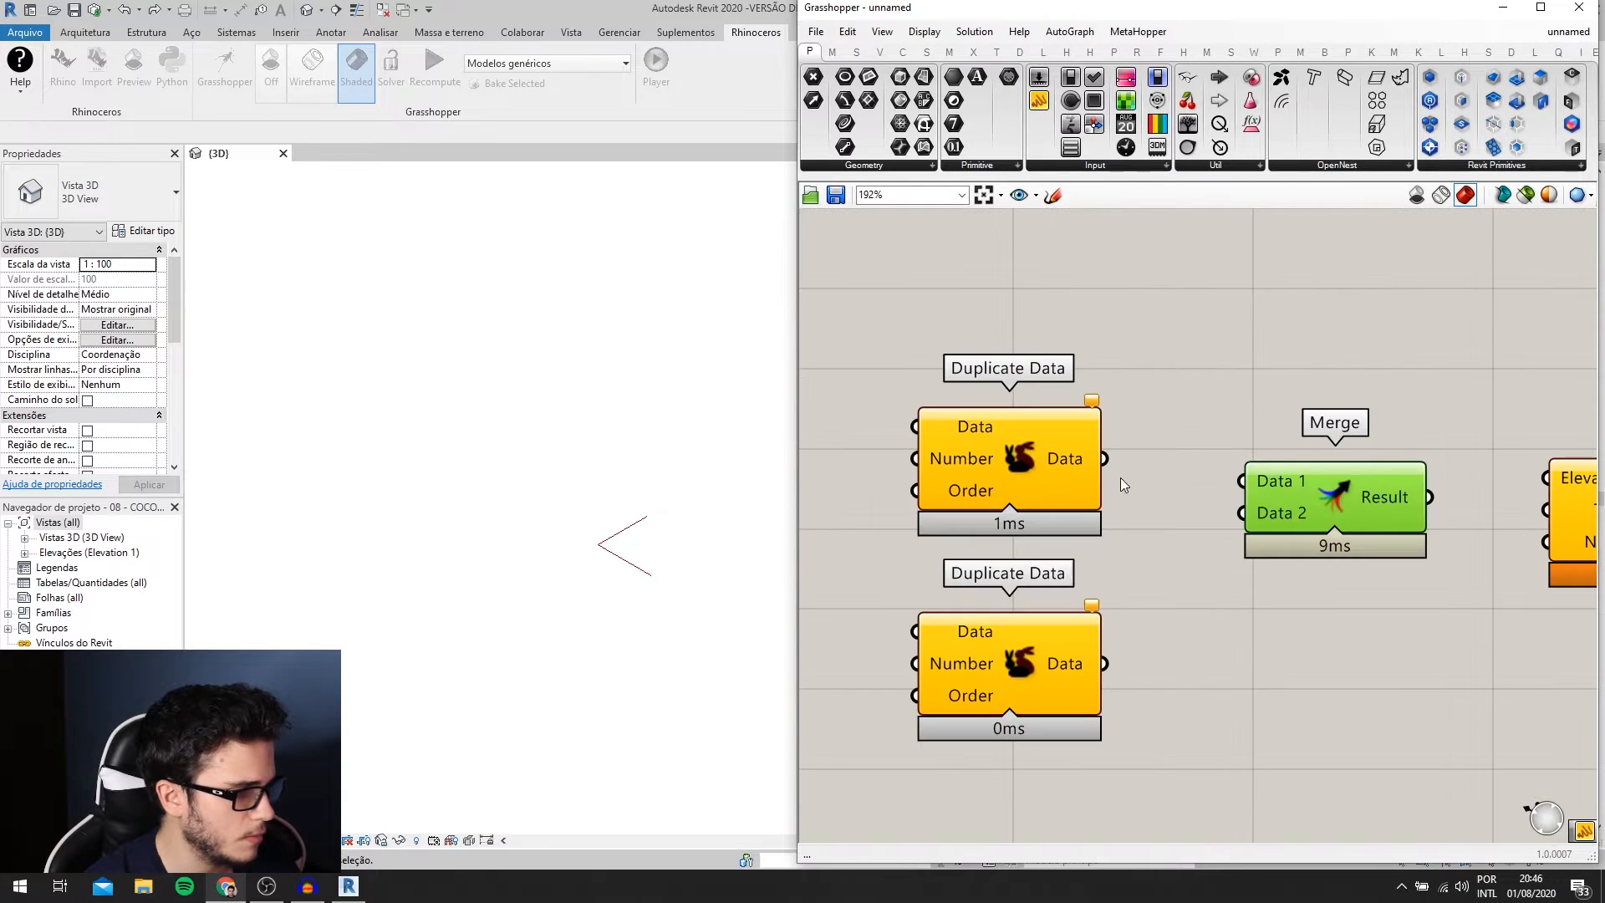
left_click_drag(1108, 457, 1246, 474)
scroll(932, 483, "down", 2)
- Create a number slider with value 1 and connect it to the upper Duplicate Data's Number input
right_click_drag(931, 483, 1075, 488)
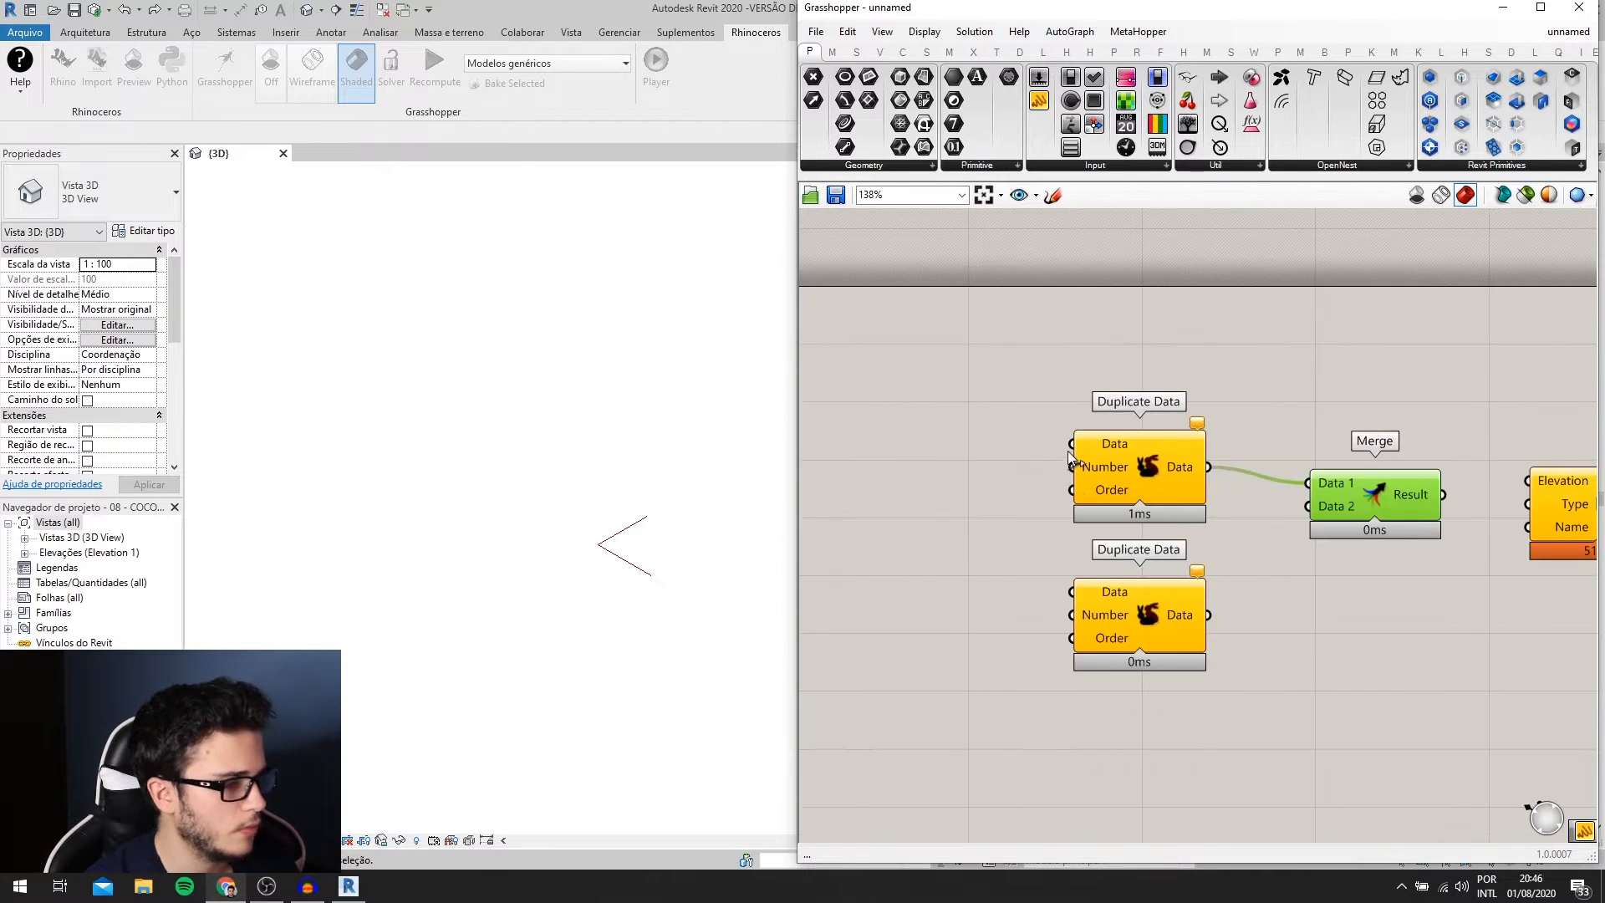
scroll(949, 438, "up", 2)
double_click(950, 438)
type("1")
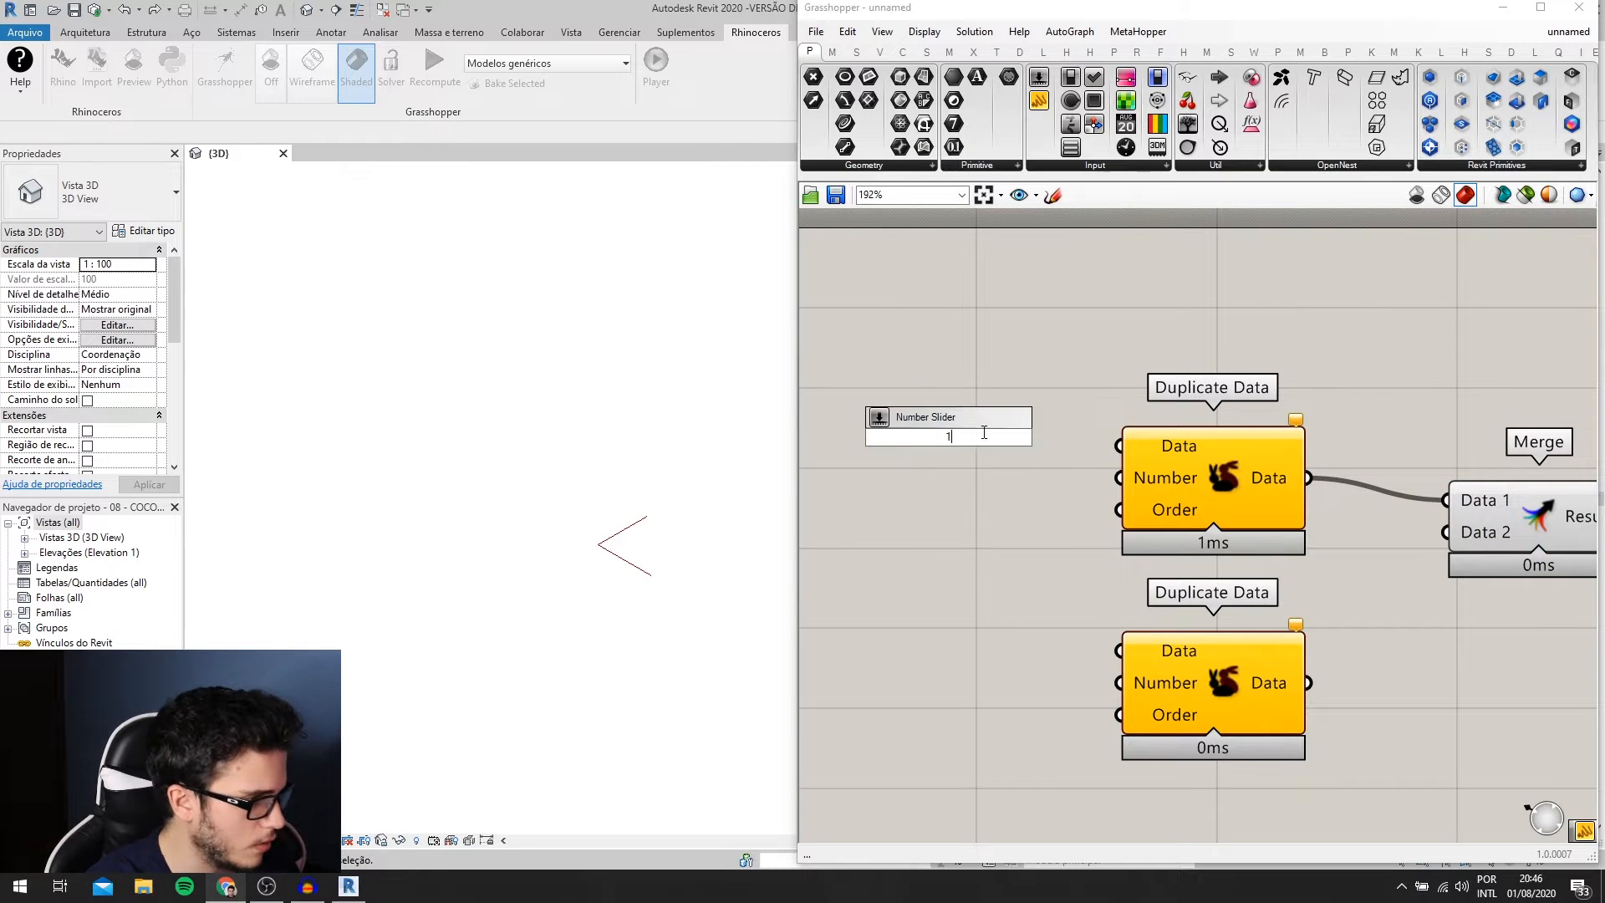
key("Return")
left_click_drag(1050, 441, 993, 499)
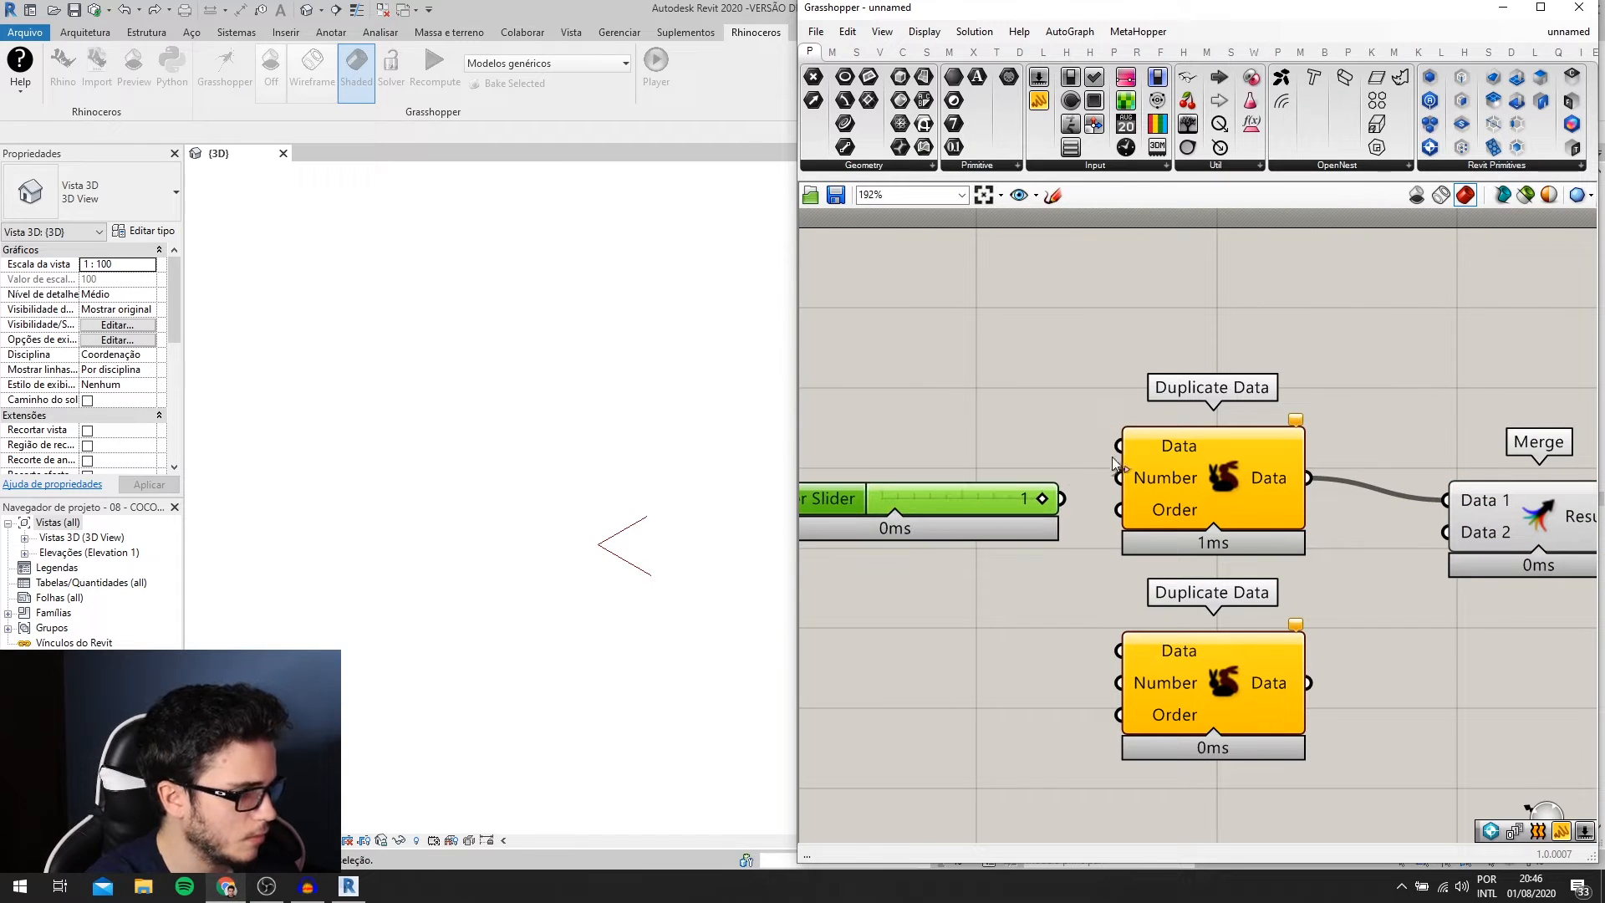
left_click_drag(1120, 477, 1060, 499)
- Create a number slider with value 5 and connect it to the upper Duplicate Data's Data input
double_click(988, 413)
type("5")
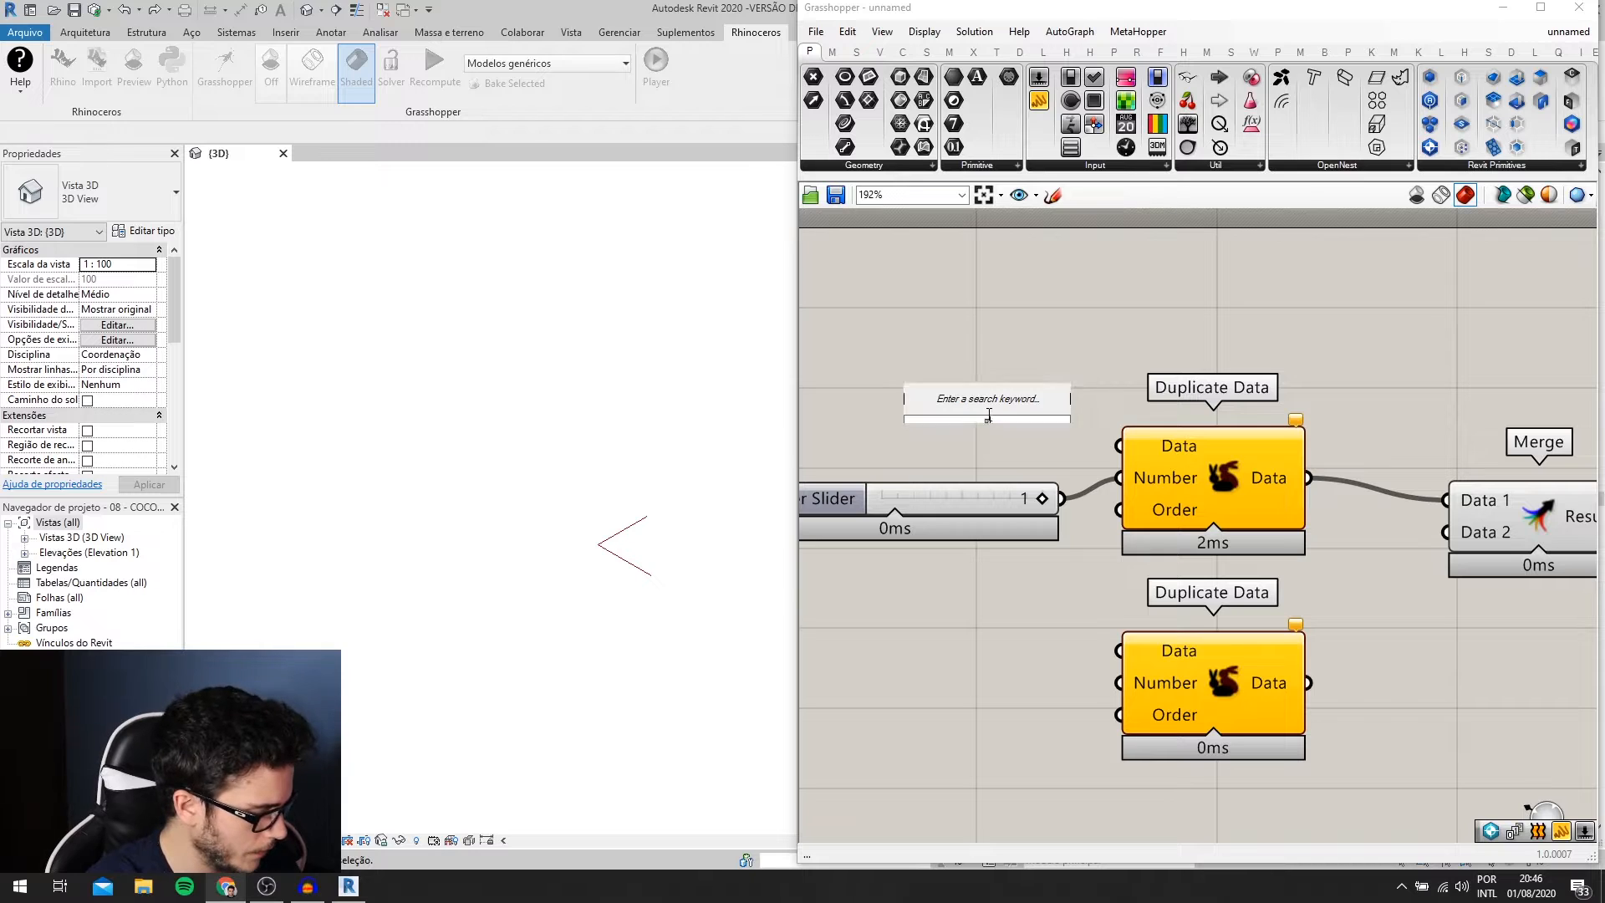
key("Return")
scroll(988, 414, "up", 1)
left_click_drag(1045, 447, 1138, 450)
scroll(1108, 485, "down", 3)
- Copy the value 5 slider beside the lower Duplicate Data component and delete the unneeded item beneath it
left_click_drag(1073, 558, 1013, 604)
scroll(1013, 604, "up", 2)
right_click_drag(1123, 532, 1136, 487)
left_click(1132, 496)
left_click(1007, 623)
key("Delete")
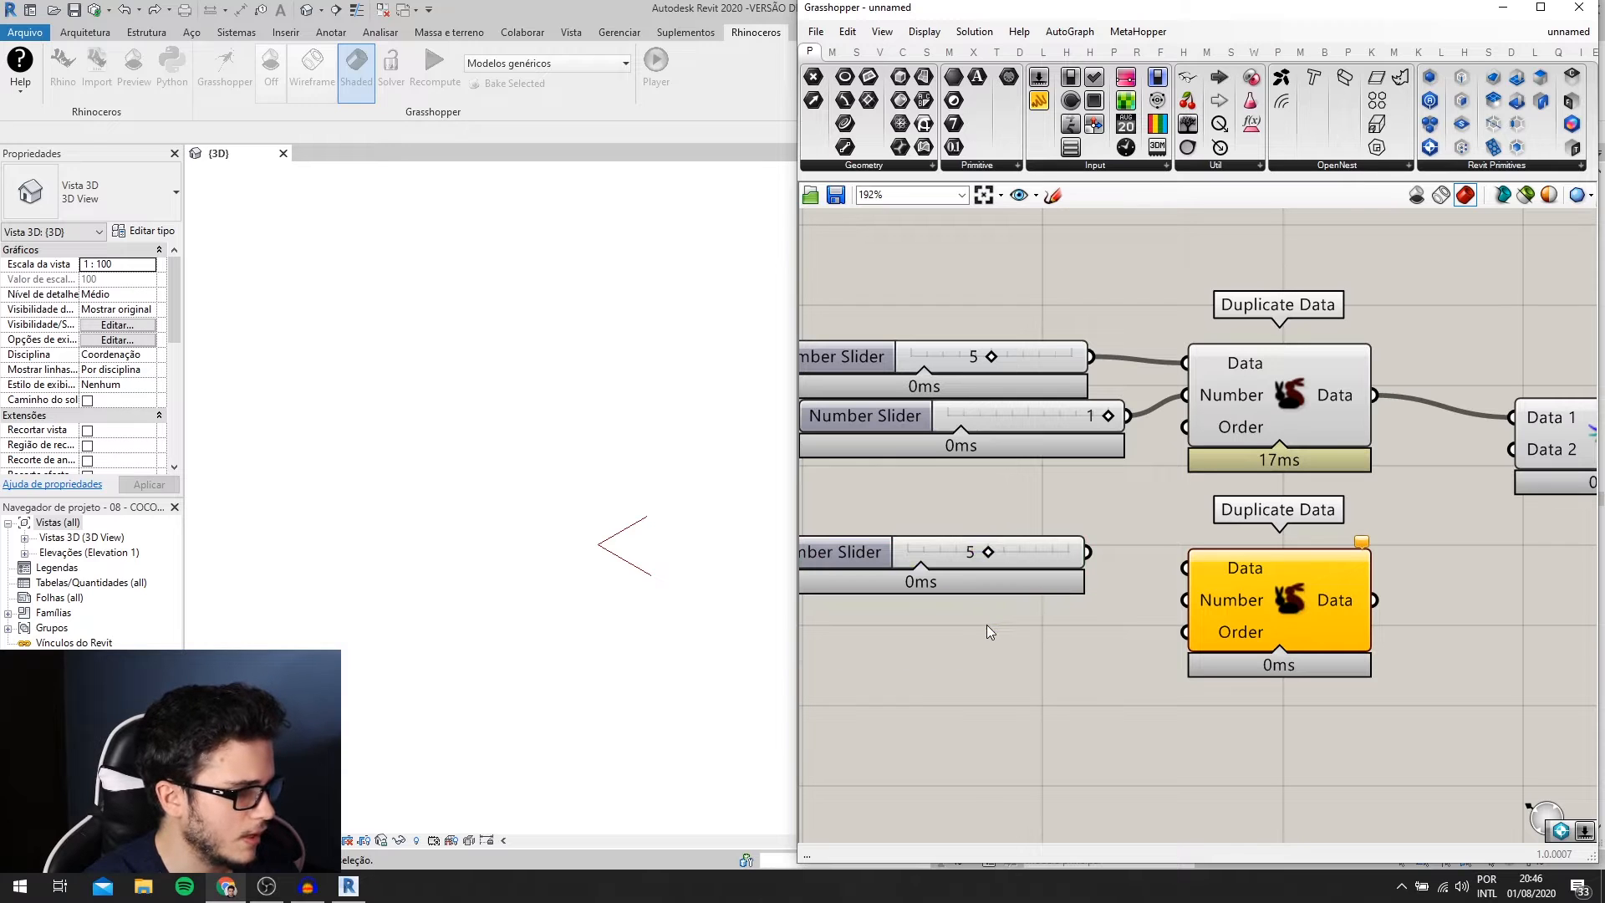
- Create a number slider with value 20 and position it below the copied value 5 slider
double_click(981, 620)
type("20")
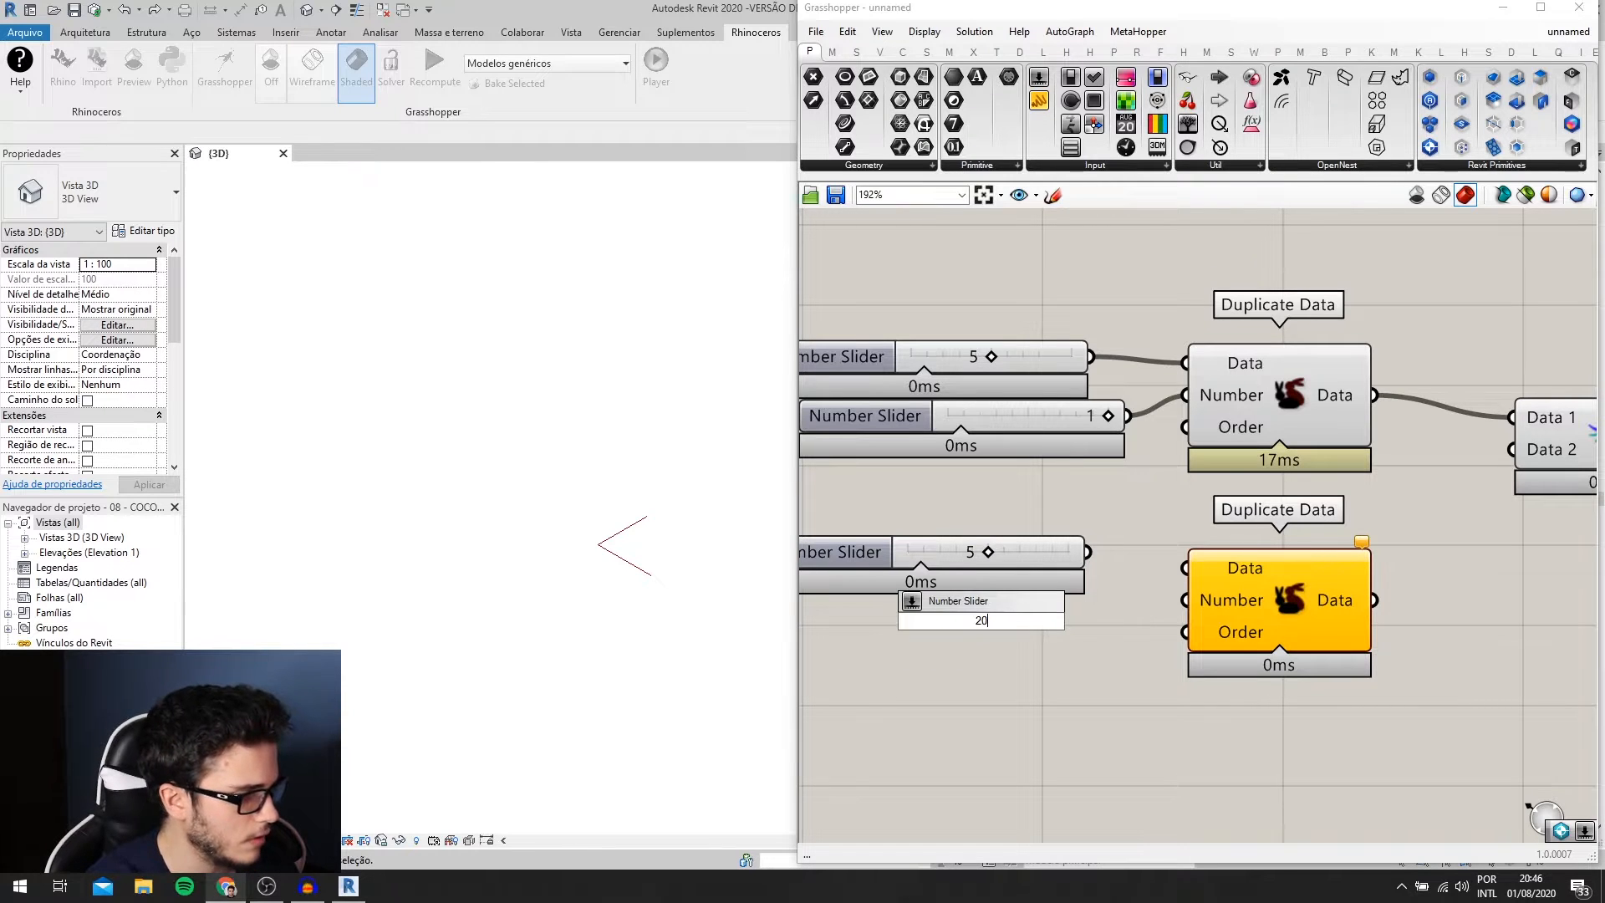
key("Return")
scroll(991, 623, "down", 1)
left_click_drag(1045, 624, 987, 629)
scroll(1110, 631, "down", 2)
- Shift the lower Duplicate Data component away from the sliders and place a Subtraction component between them
left_click_drag(1181, 604, 1223, 605)
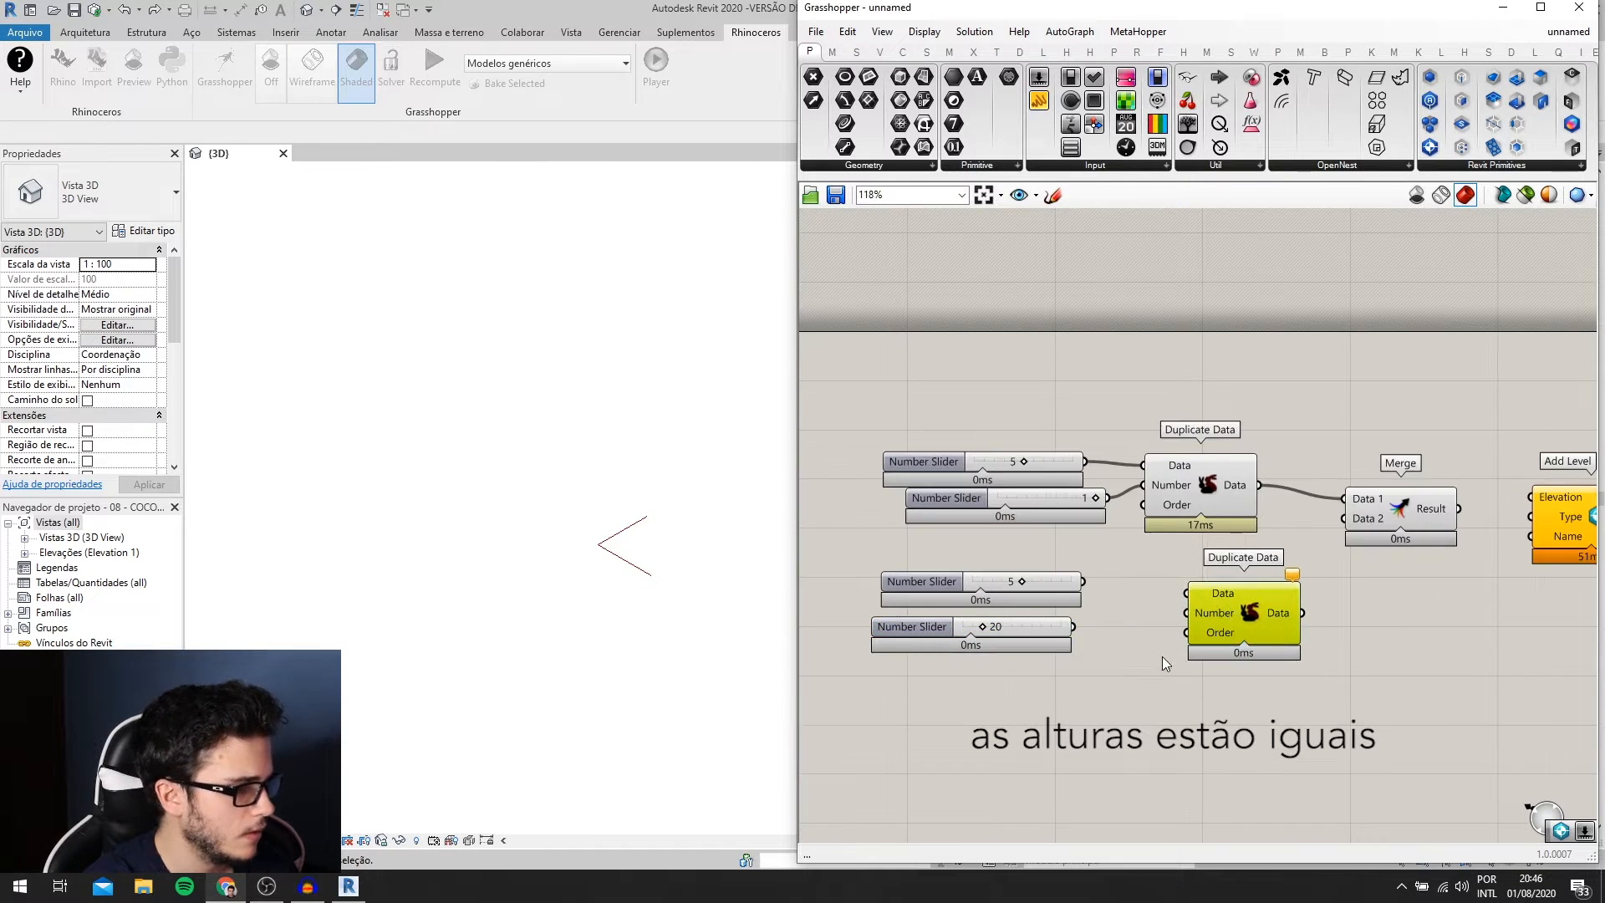
double_click(1162, 659)
type("subt")
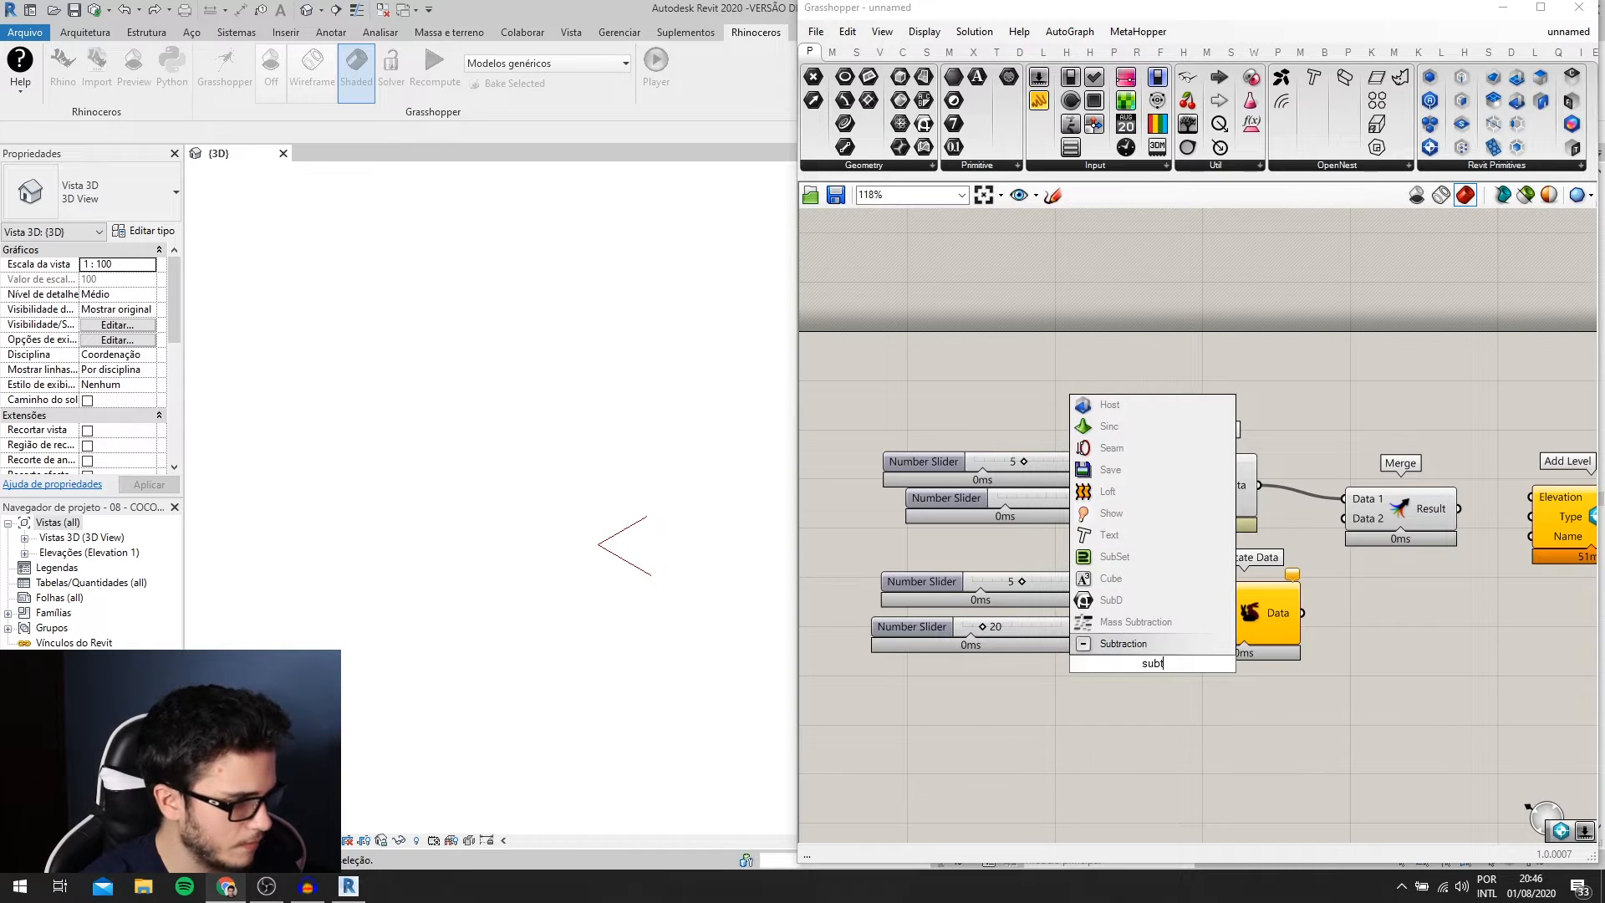
key("Return")
scroll(1149, 643, "up", 3)
left_click_drag(1181, 666, 1152, 607)
left_click(1382, 634)
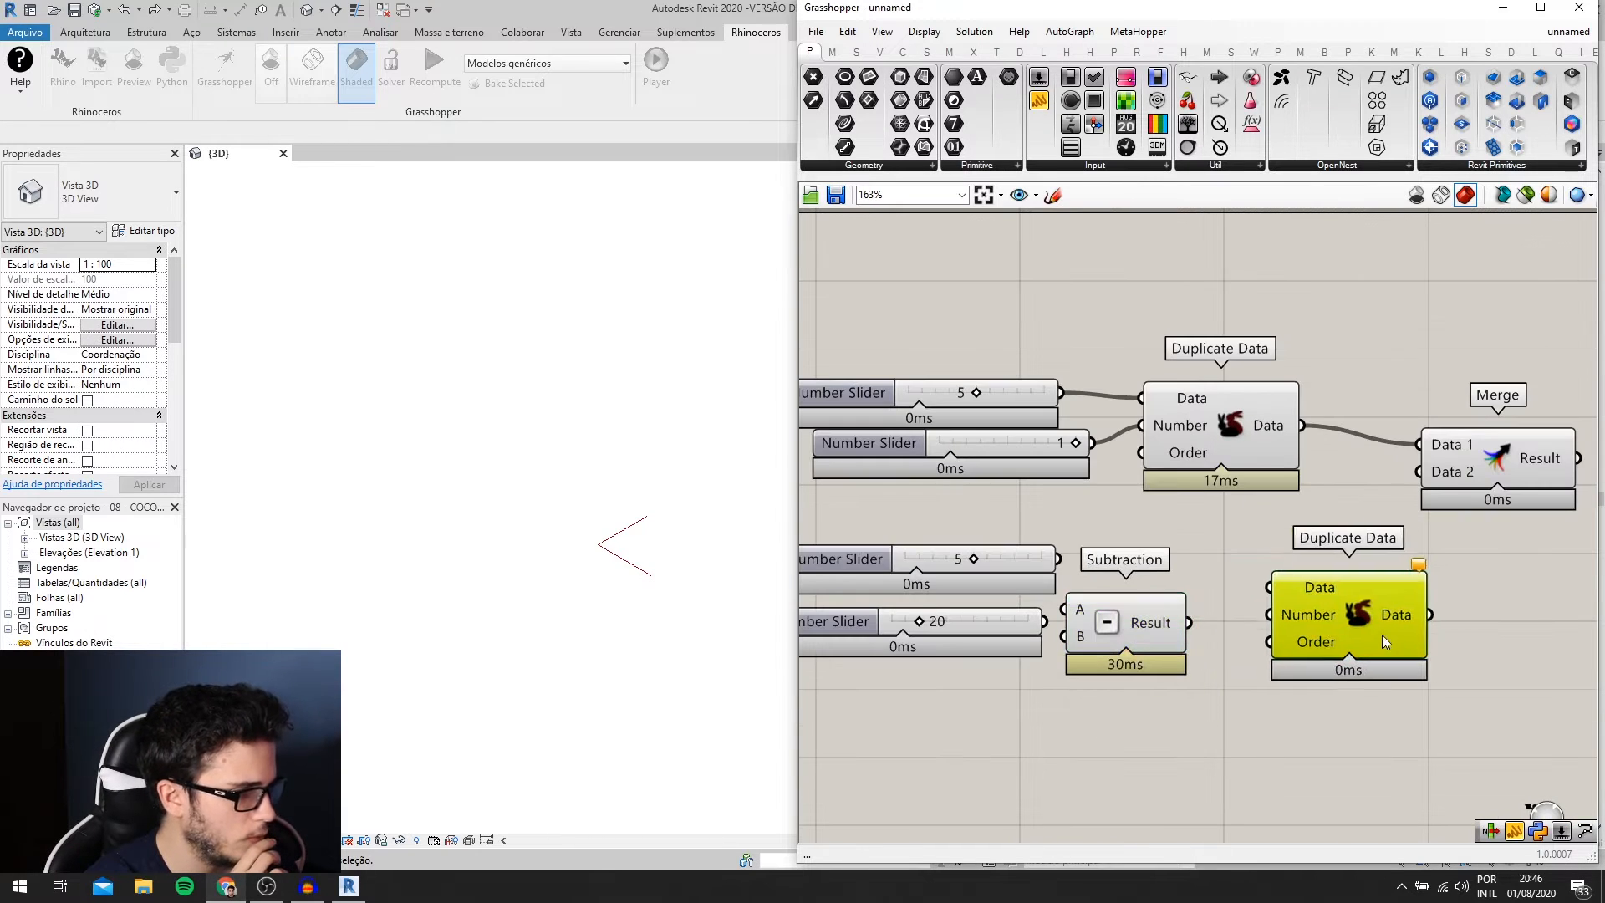
left_click_drag(1382, 634, 1386, 634)
- Wire the value 1 slider into Subtraction's A input and the value 20 slider into its B input
left_click_drag(1092, 443, 1174, 615)
left_click_drag(1045, 621, 1102, 616)
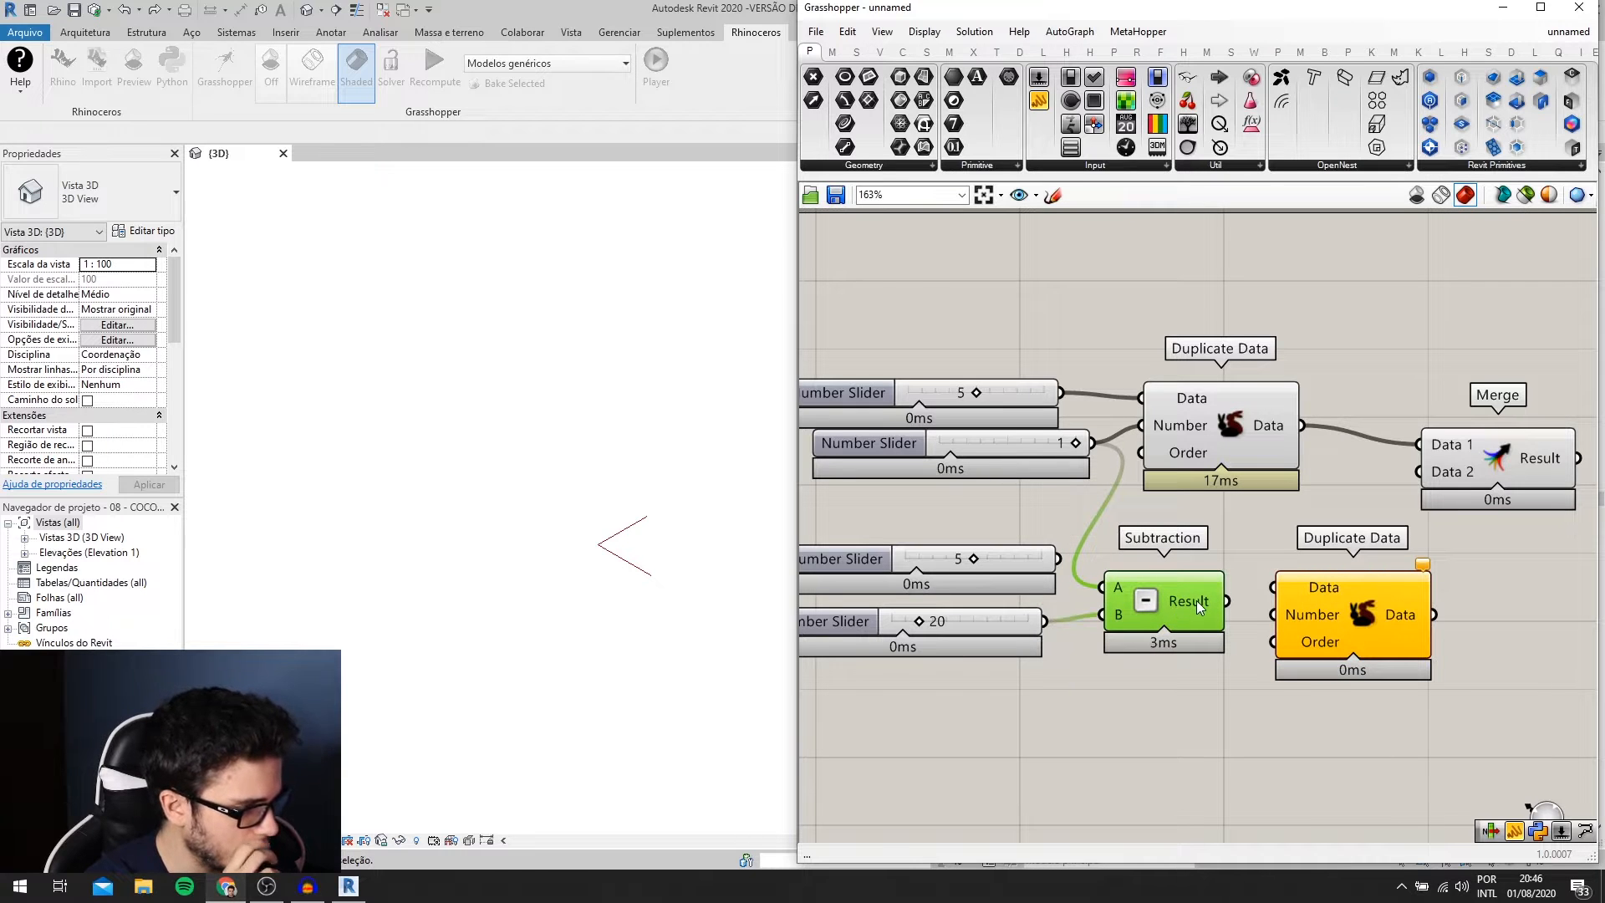
left_click_drag(1198, 604, 1195, 610)
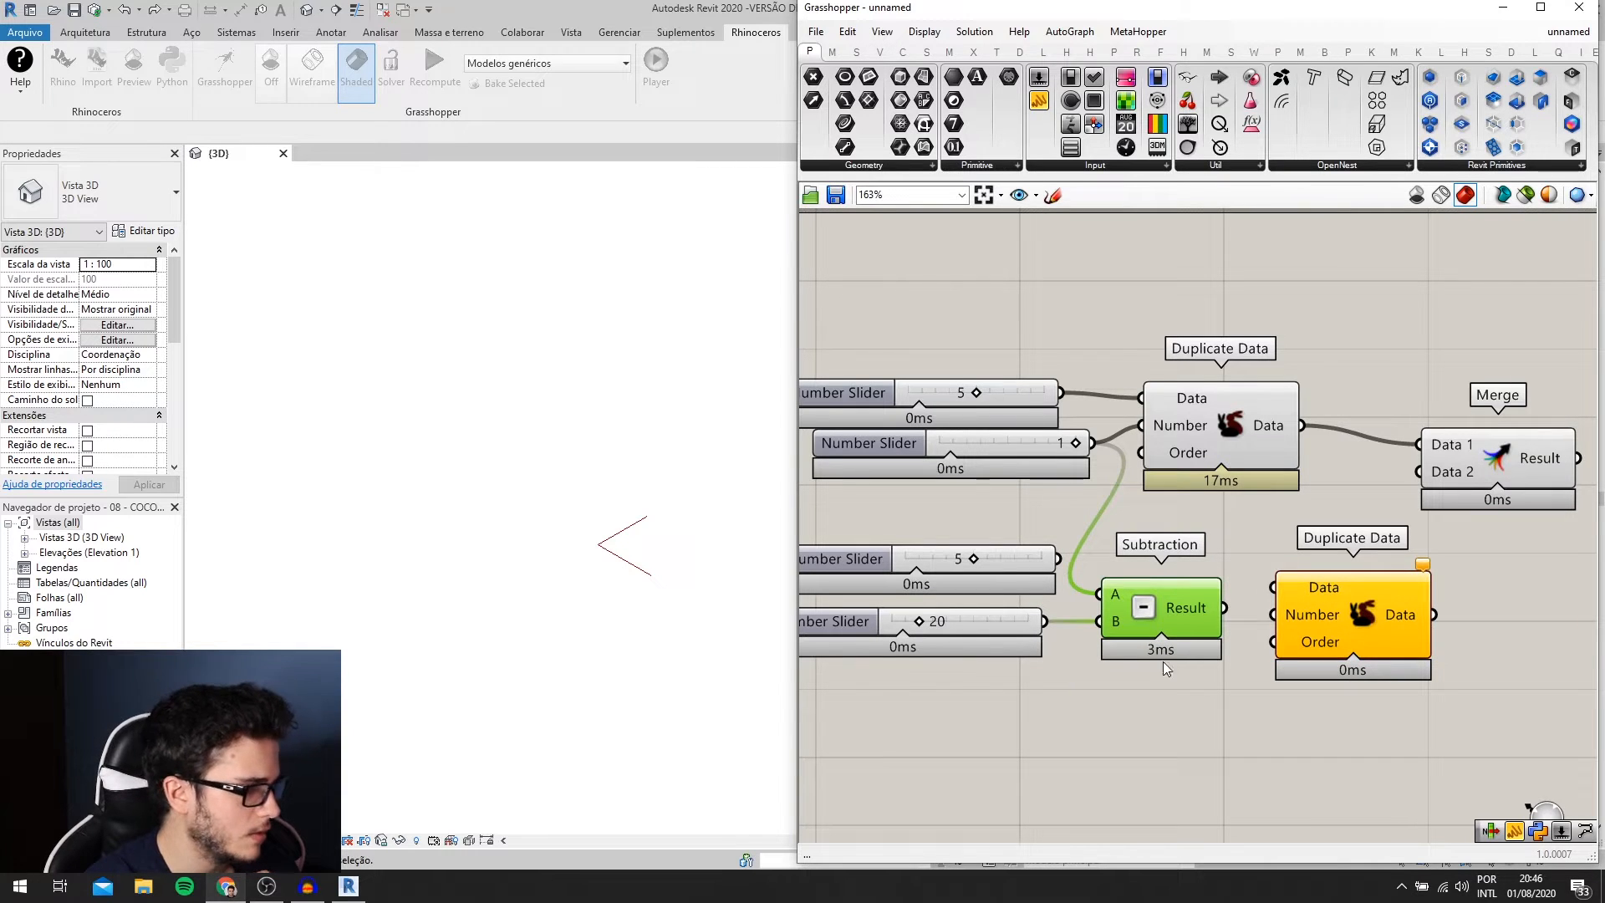
- Rewire Subtraction with the 20 slider on A and the 1 slider on B, and connect Result to the lower Duplicate Data's Number input
left_click_drag(1049, 621, 1094, 446)
left_click_drag(1224, 609, 1272, 615)
right_click_drag(1324, 638, 1299, 631)
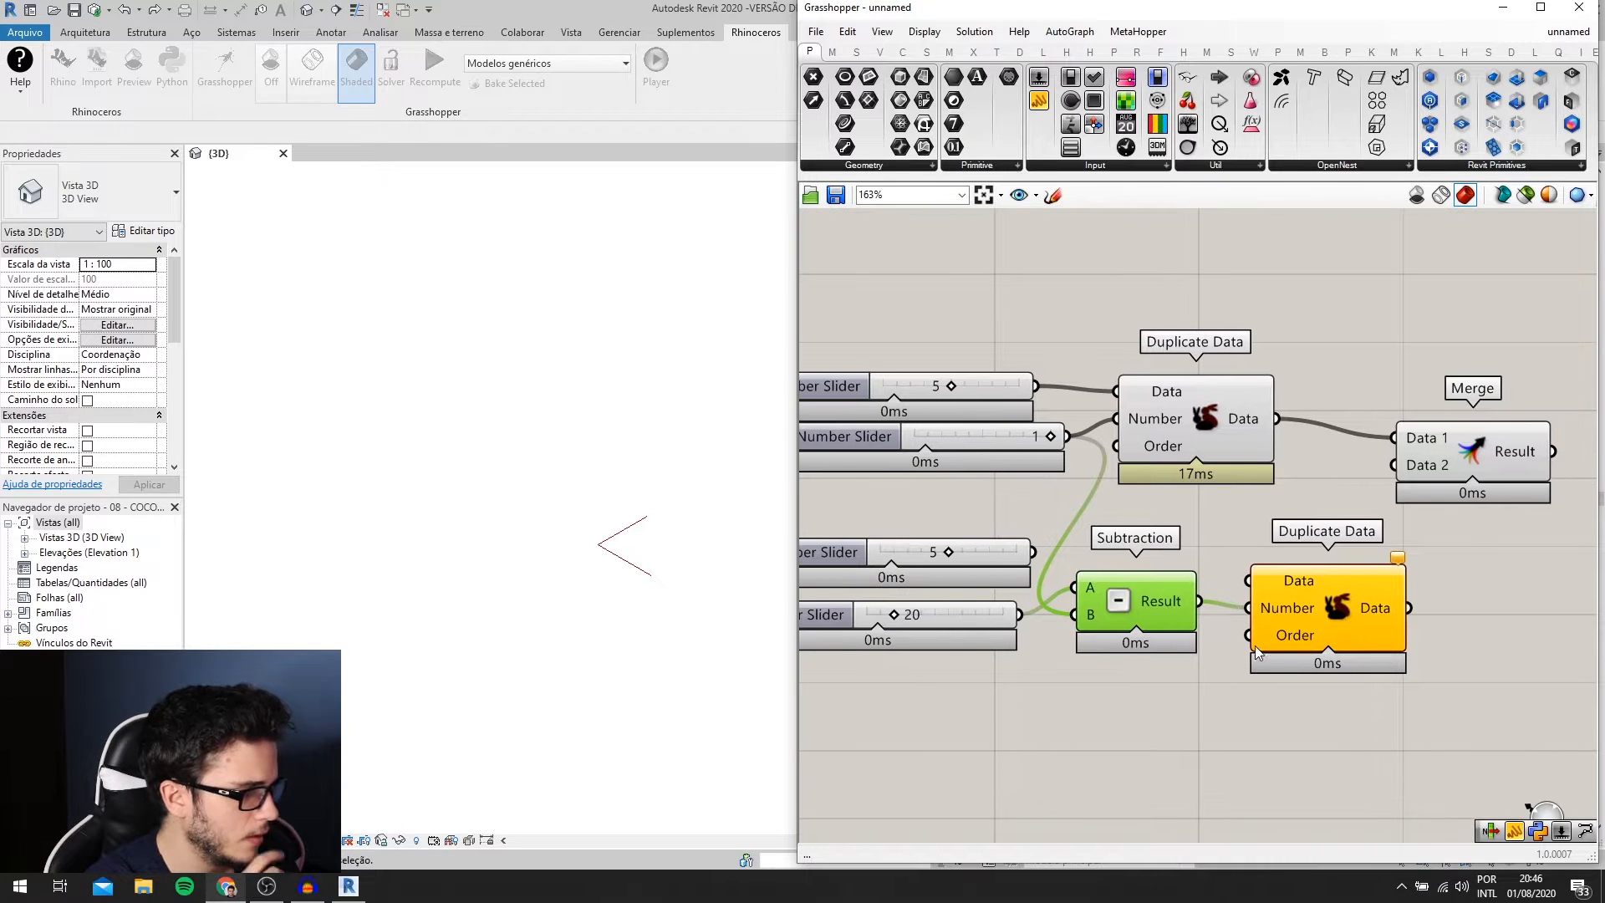
- Move the value 20 slider, Subtraction and the lower Duplicate Data component down to space out the wiring
left_click_drag(1175, 699, 958, 619)
left_click_drag(1147, 610, 1153, 653)
left_click_drag(1294, 606, 1297, 622)
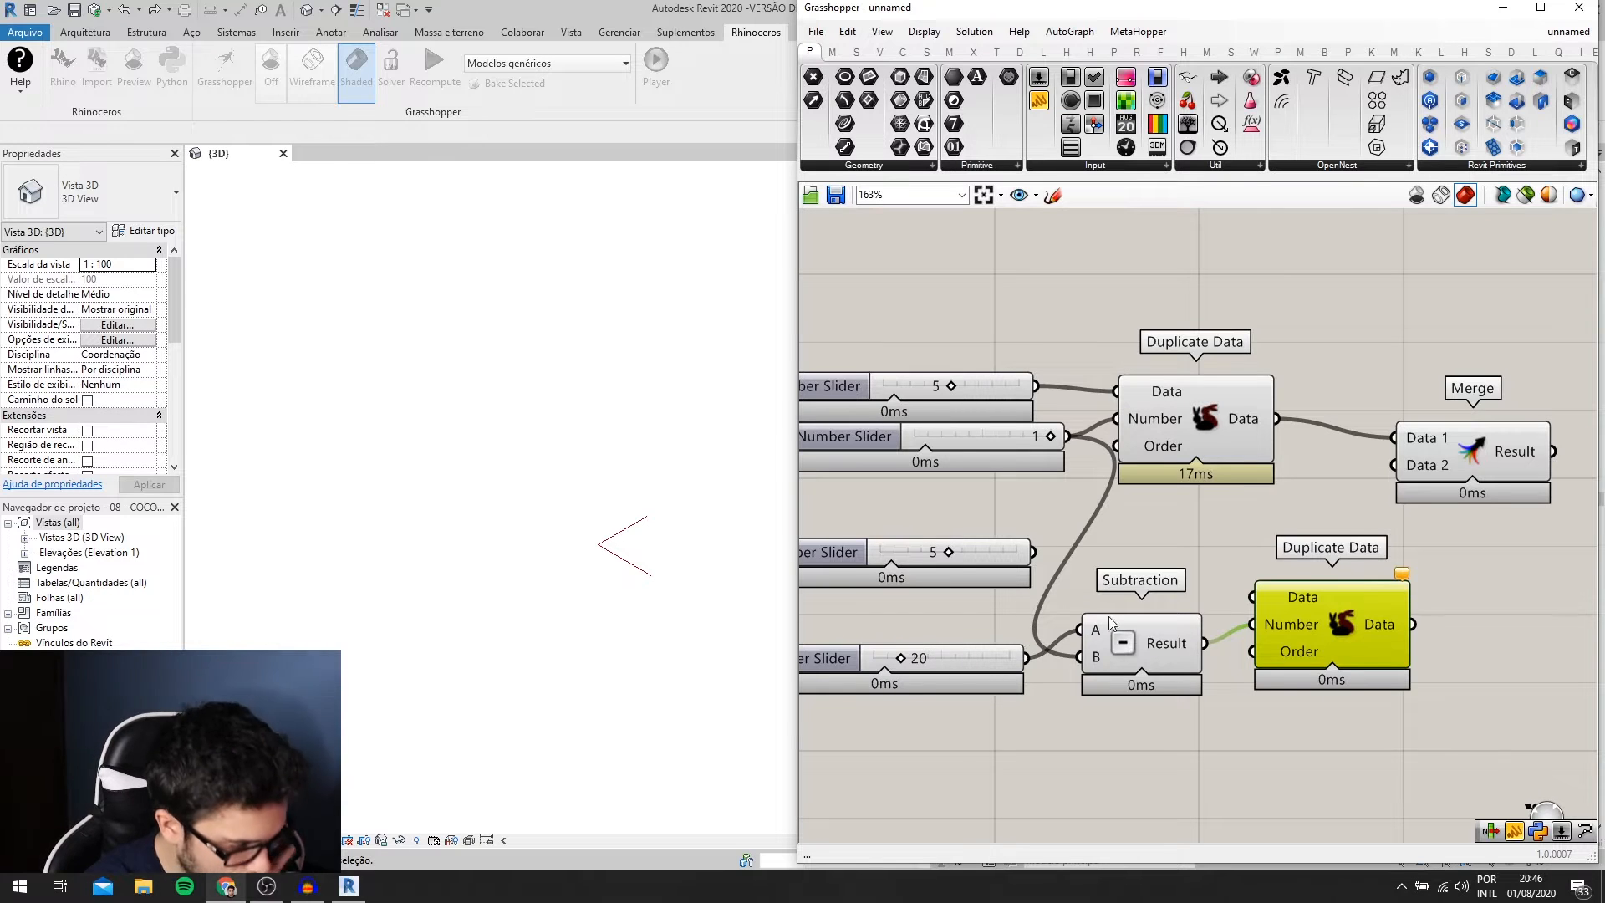
scroll(1237, 547, "down", 2)
scroll(1121, 569, "up", 1)
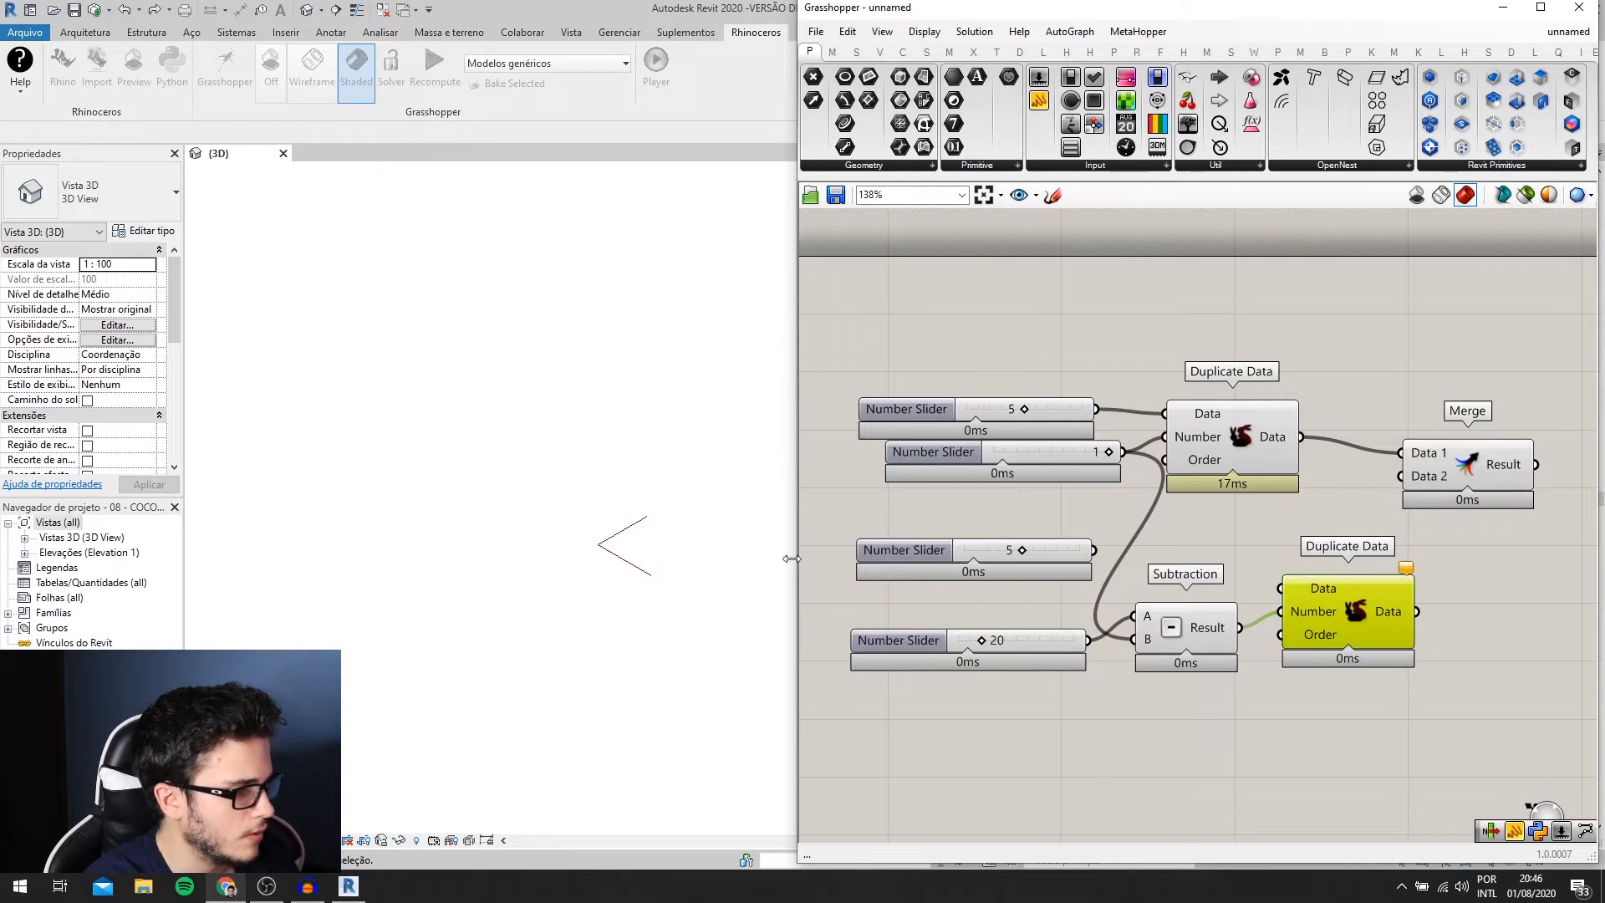
scroll(1070, 556, "down", 1)
- Connect the lower value 5 slider to the lower Duplicate Data's Data input
left_click(1056, 553)
left_click_drag(1058, 554, 1298, 588)
scroll(1122, 577, "up", 1)
- Review the wiring from the sliders through Subtraction and both Duplicate Data components toward Merge
right_click_drag(1364, 604, 1218, 619)
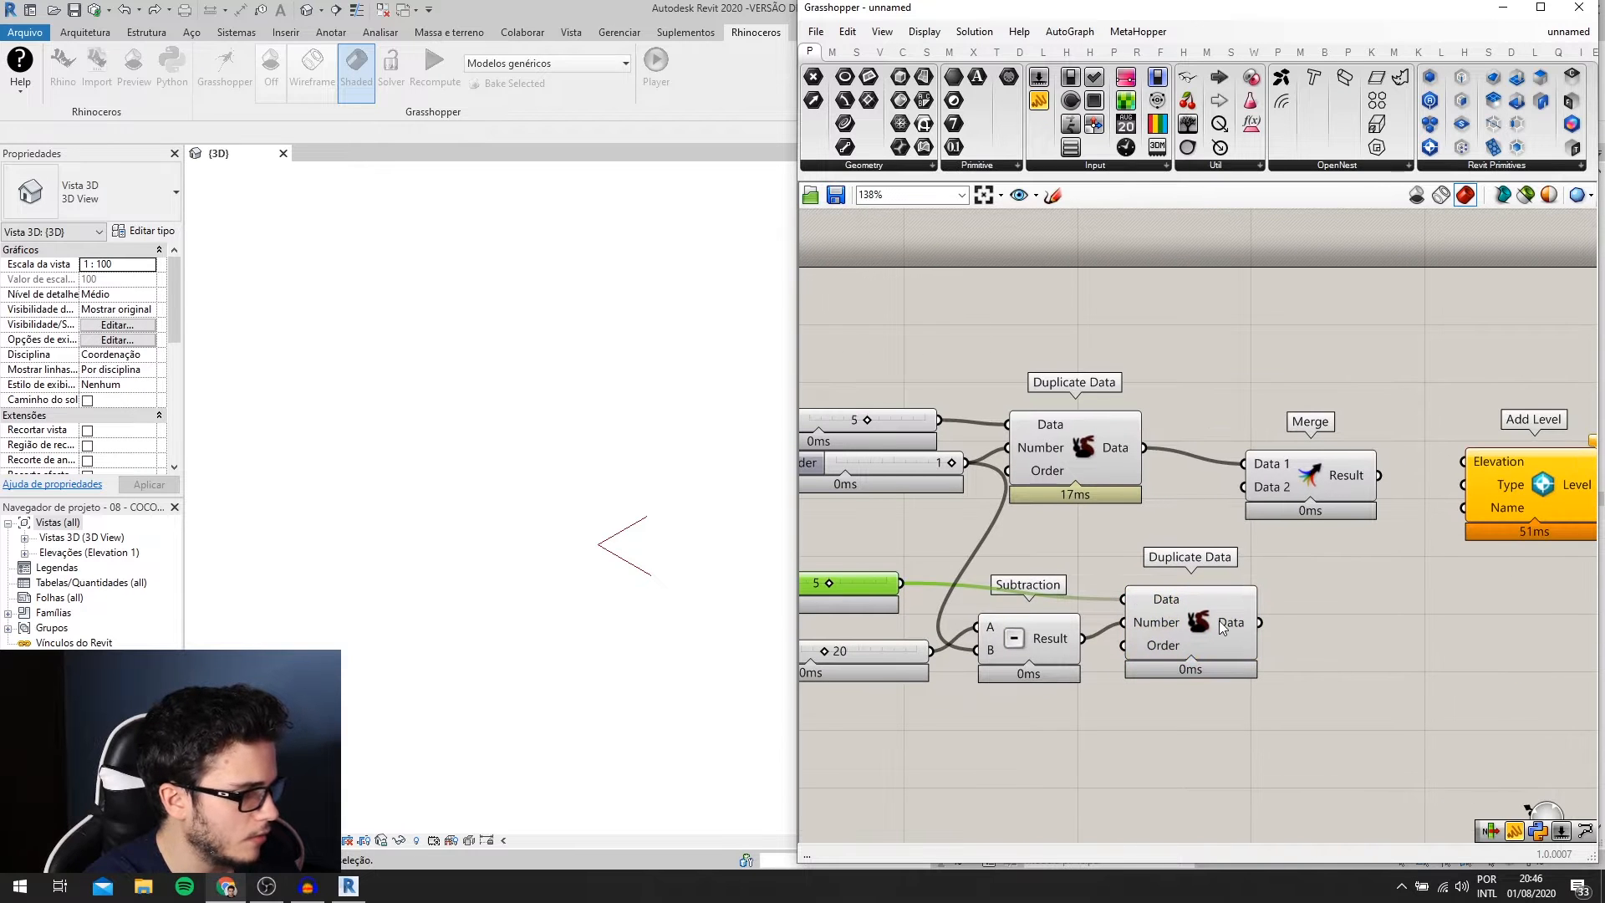
scroll(1227, 620, "down", 3)
scroll(1152, 623, "up", 2)
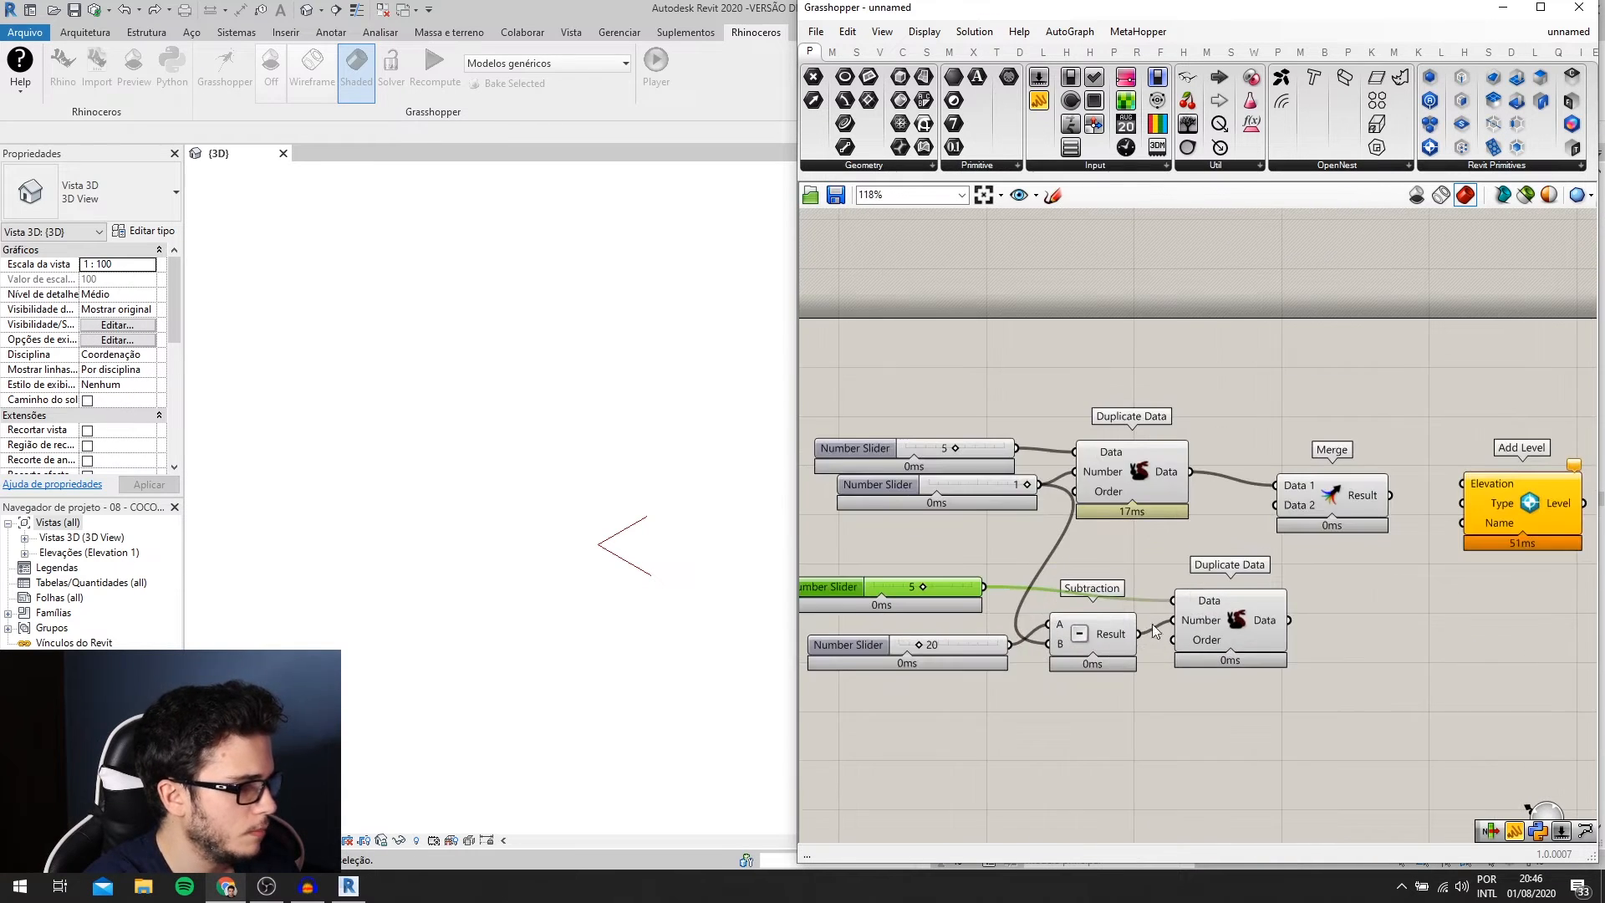
mouse_move(1152, 624)
right_mouse_down()
mouse_move(1072, 621)
mouse_move(1168, 619)
right_mouse_up()
scroll(1034, 631, "up", 1)
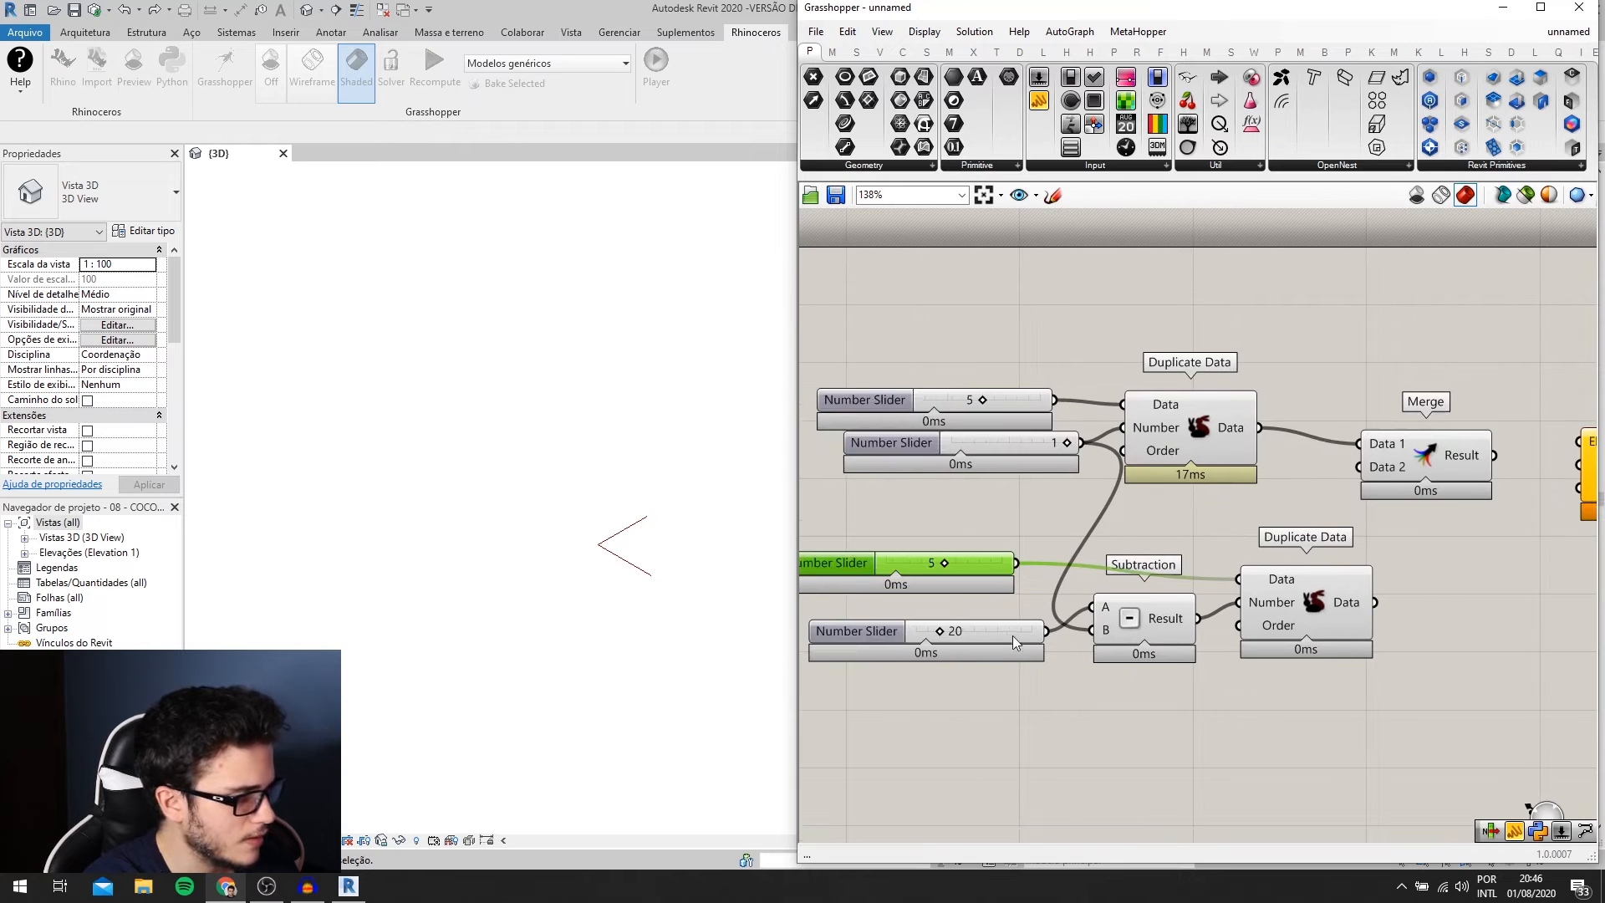
right_click_drag(1148, 529, 1092, 551)
right_click_drag(1223, 519, 1140, 533)
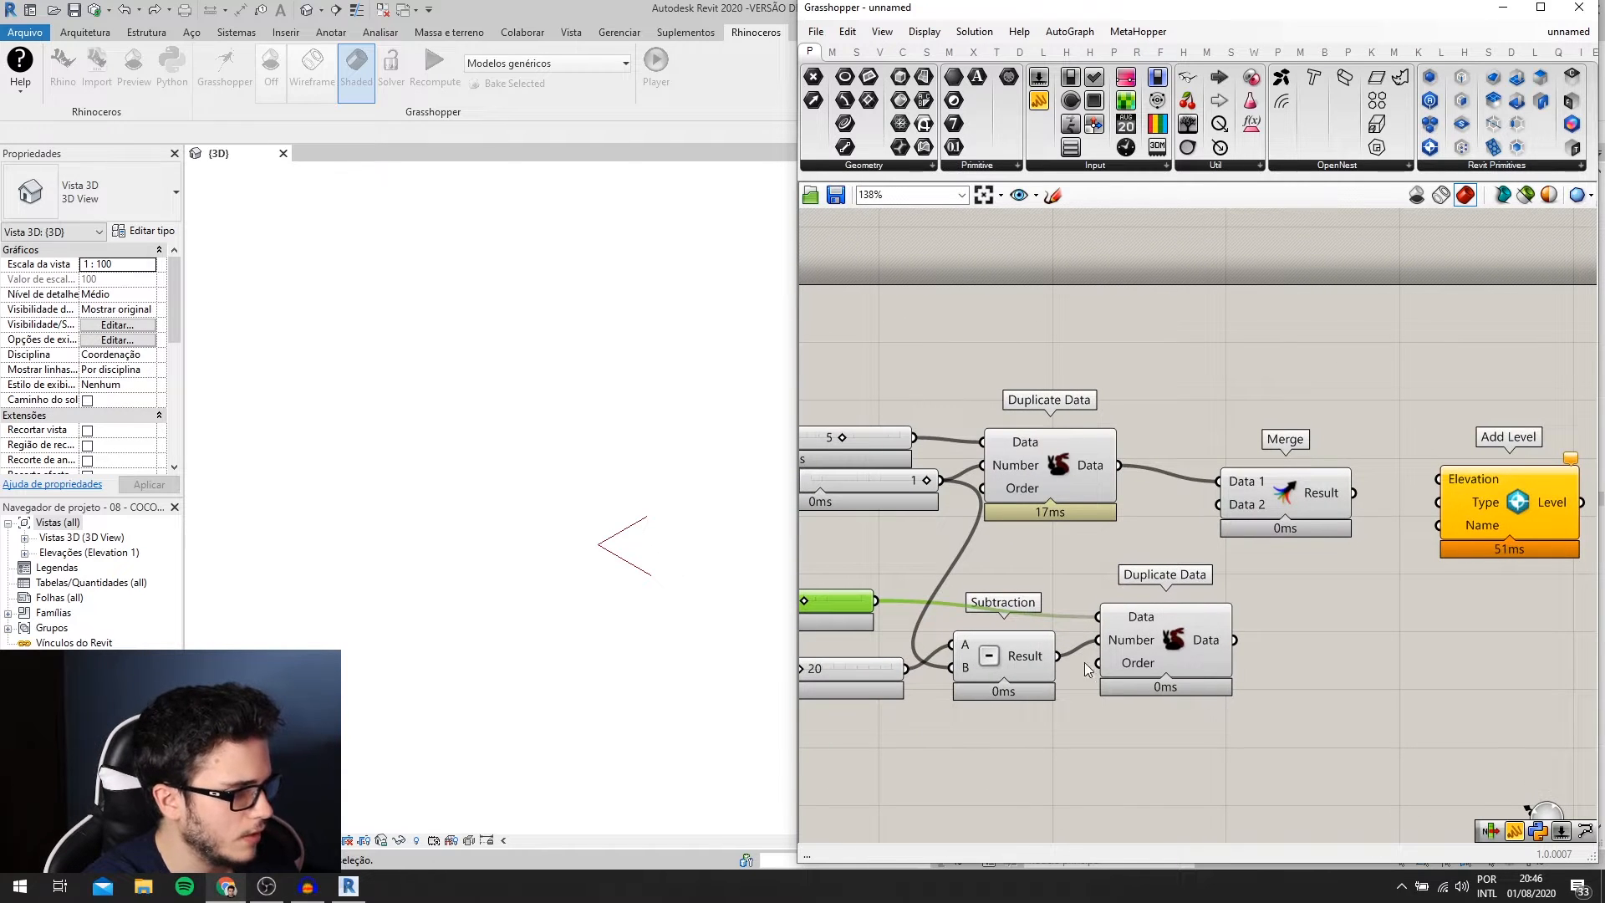
scroll(1086, 669, "down", 1)
left_click(1120, 628)
scroll(1059, 531, "down", 1)
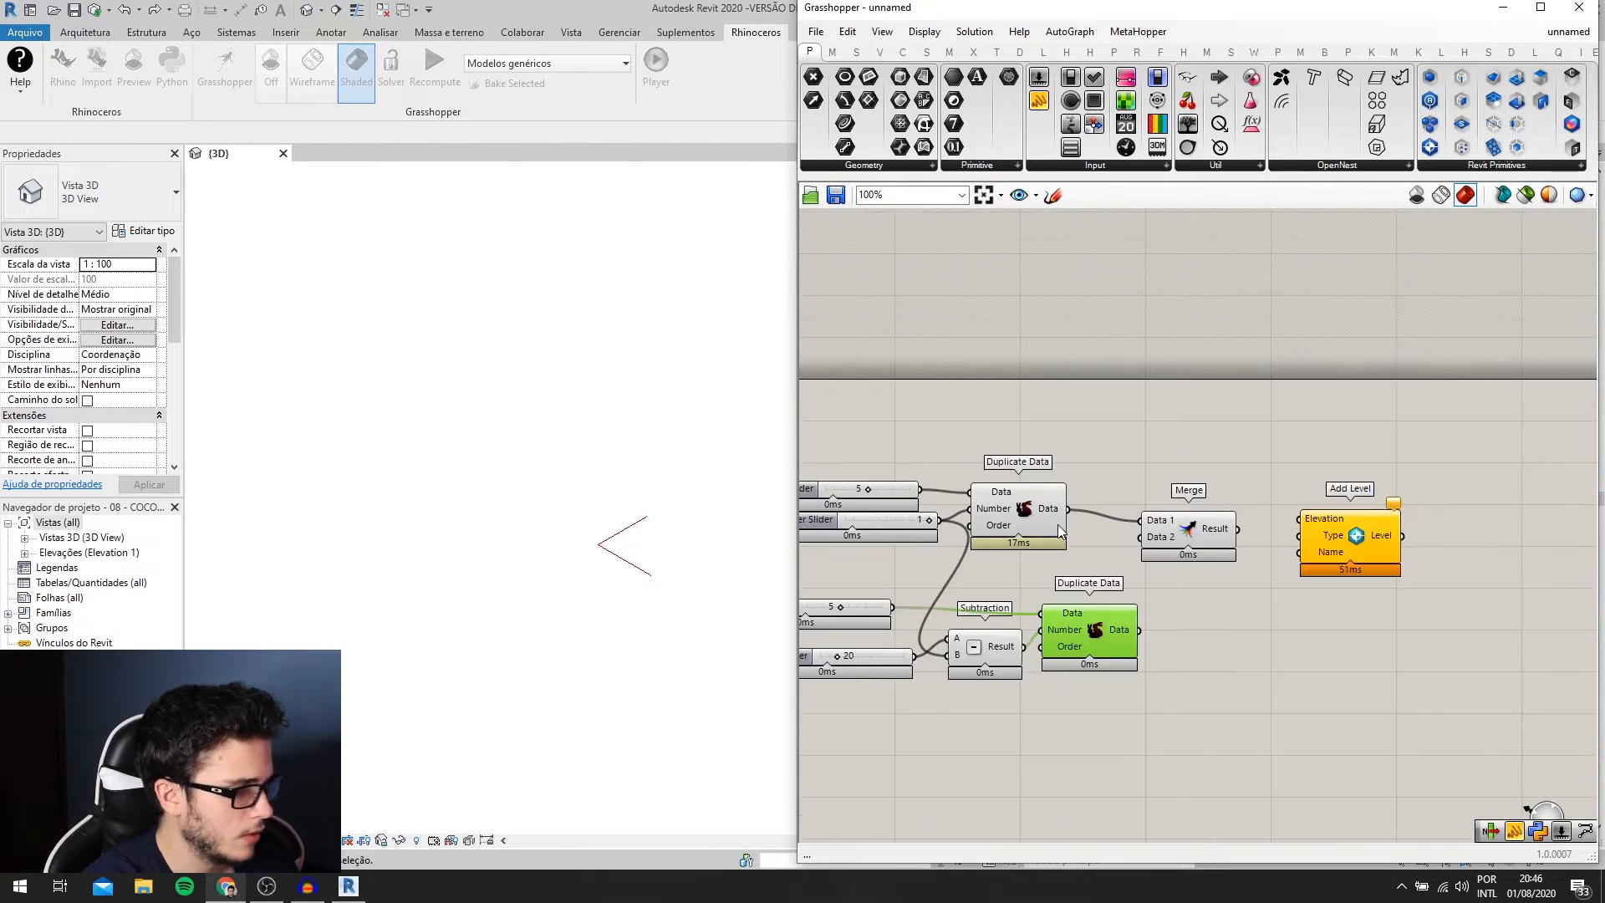
scroll(1056, 524, "up", 1)
left_click(1095, 523)
- Insert an extra input above Data 1 on the Merge component
left_click(1242, 533)
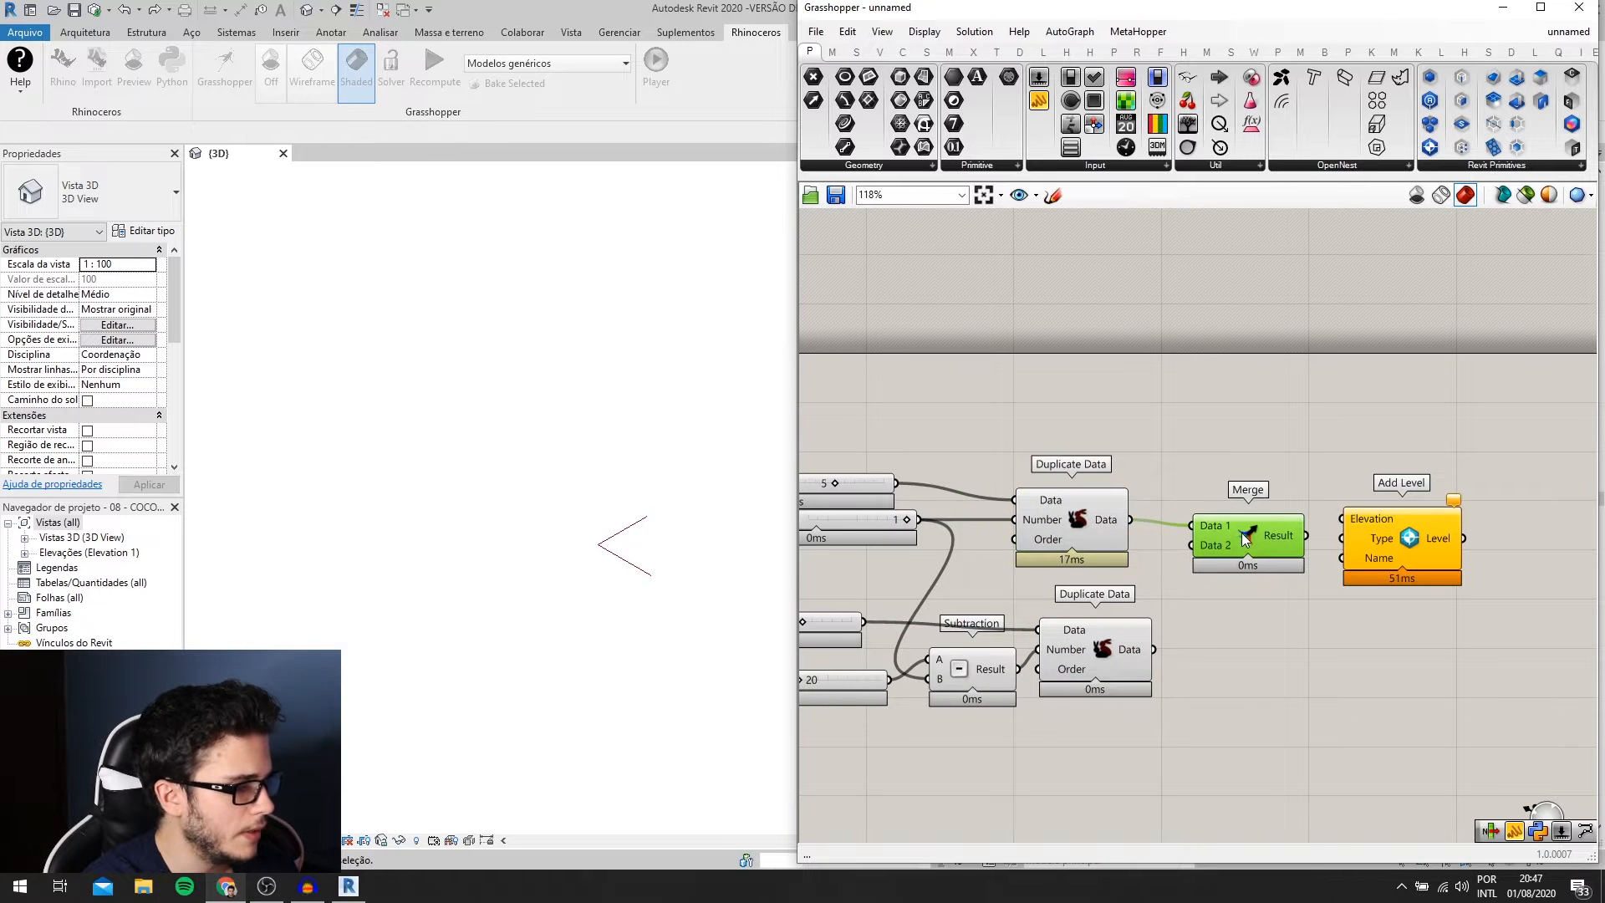
scroll(1241, 533, "up", 2)
scroll(1231, 530, "up", 6)
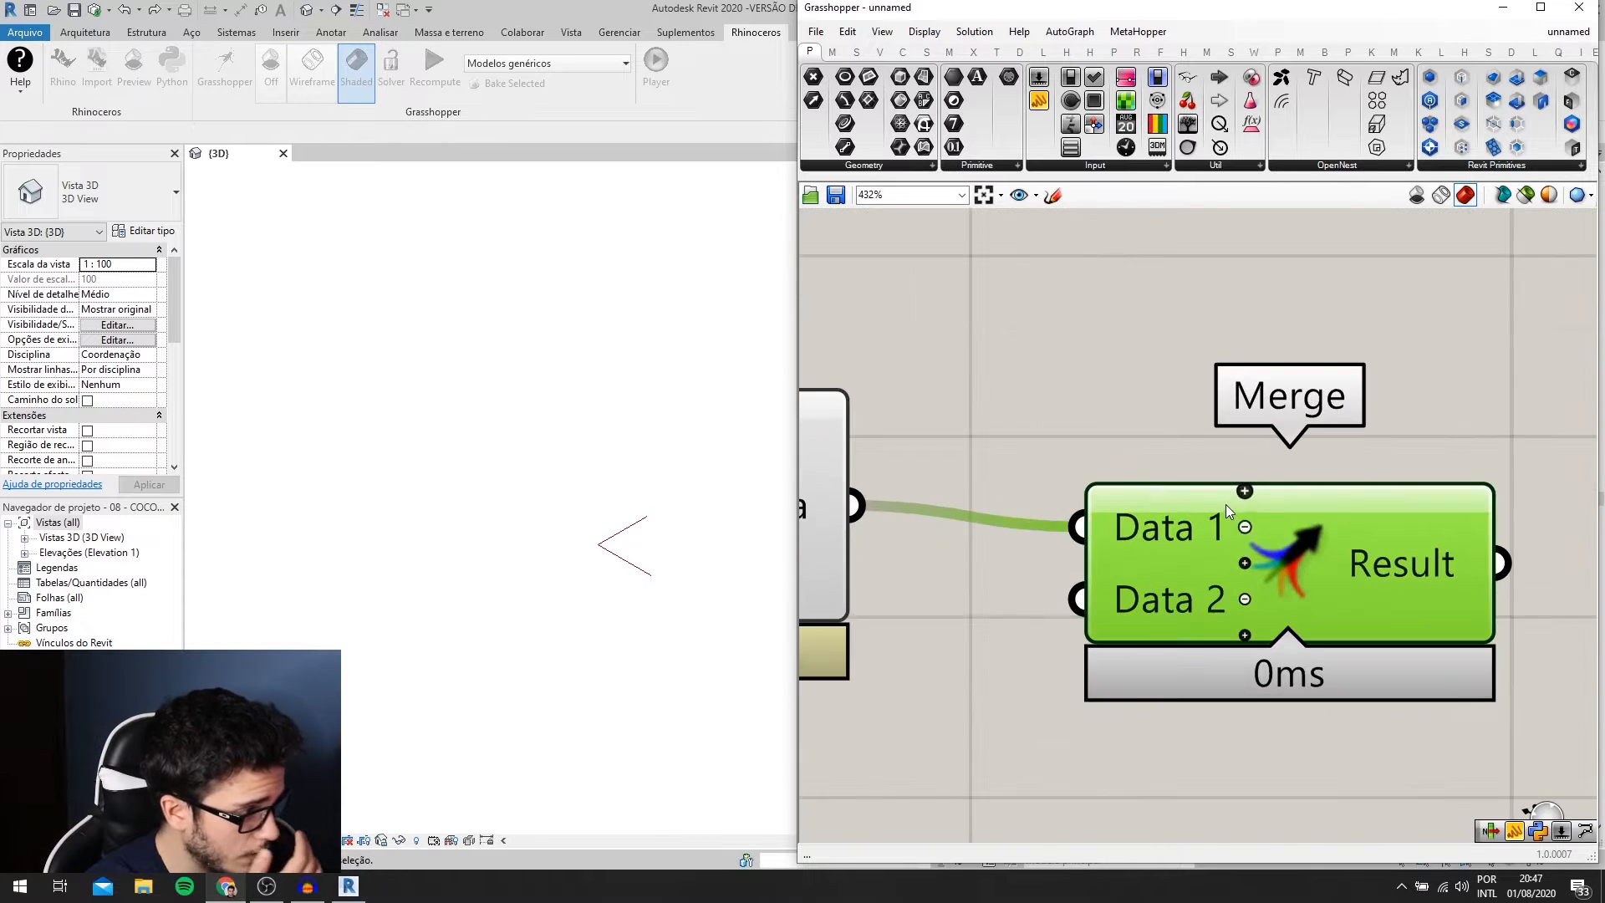
left_click(1225, 504)
- Add a panel containing 0 and wire it into Merge's new D1 input
scroll(1100, 403, "down", 4)
double_click(1100, 403)
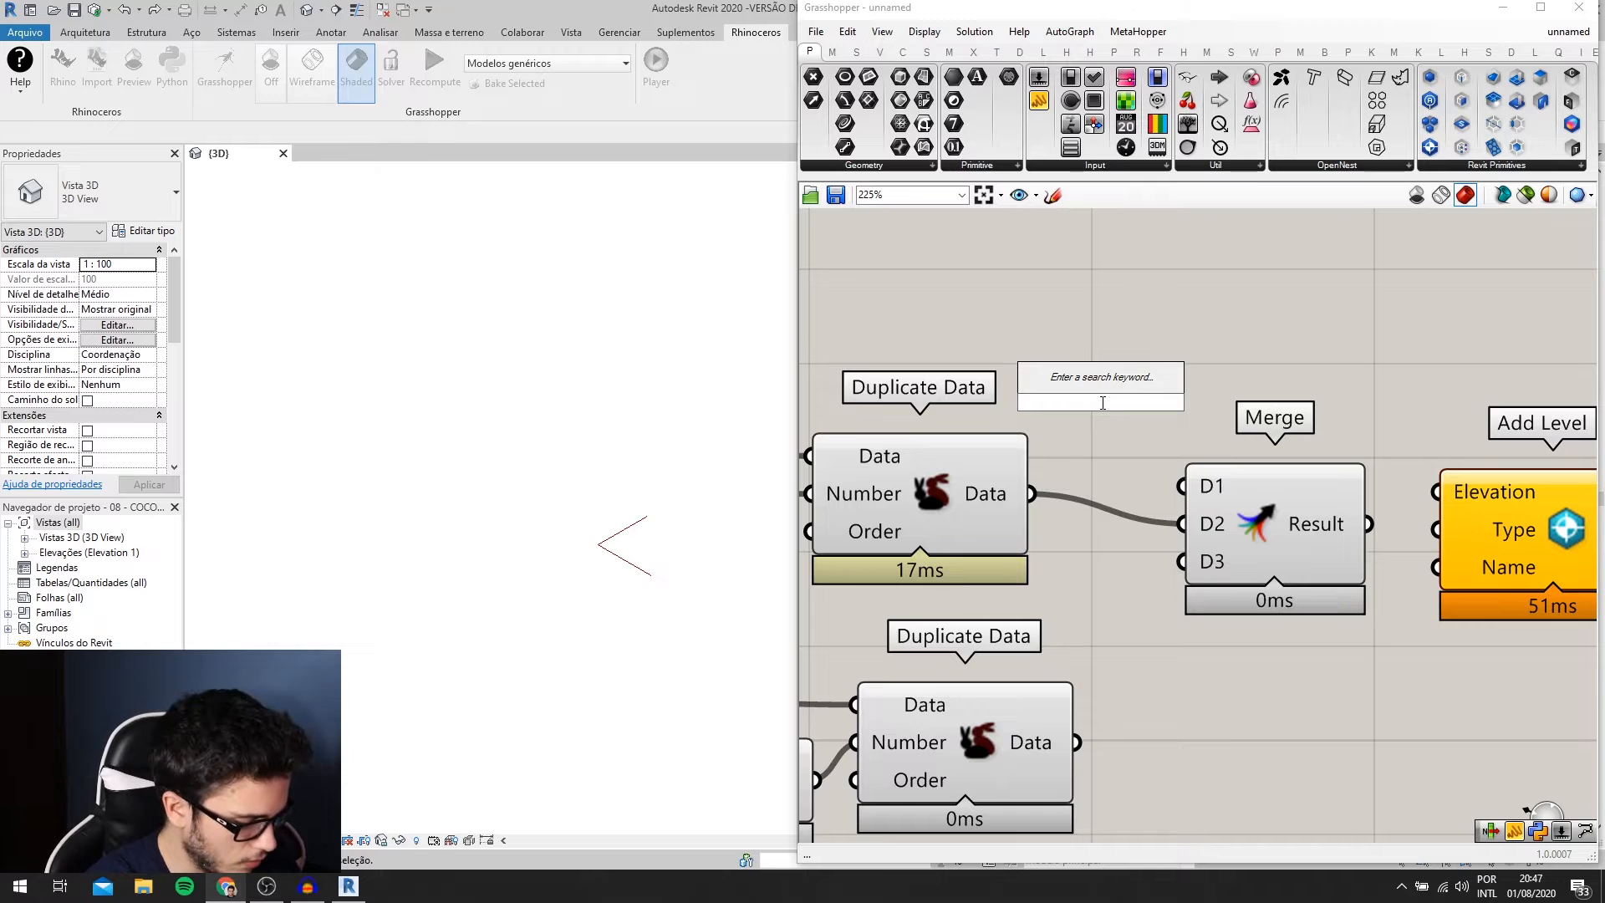
type("//")
key("Return")
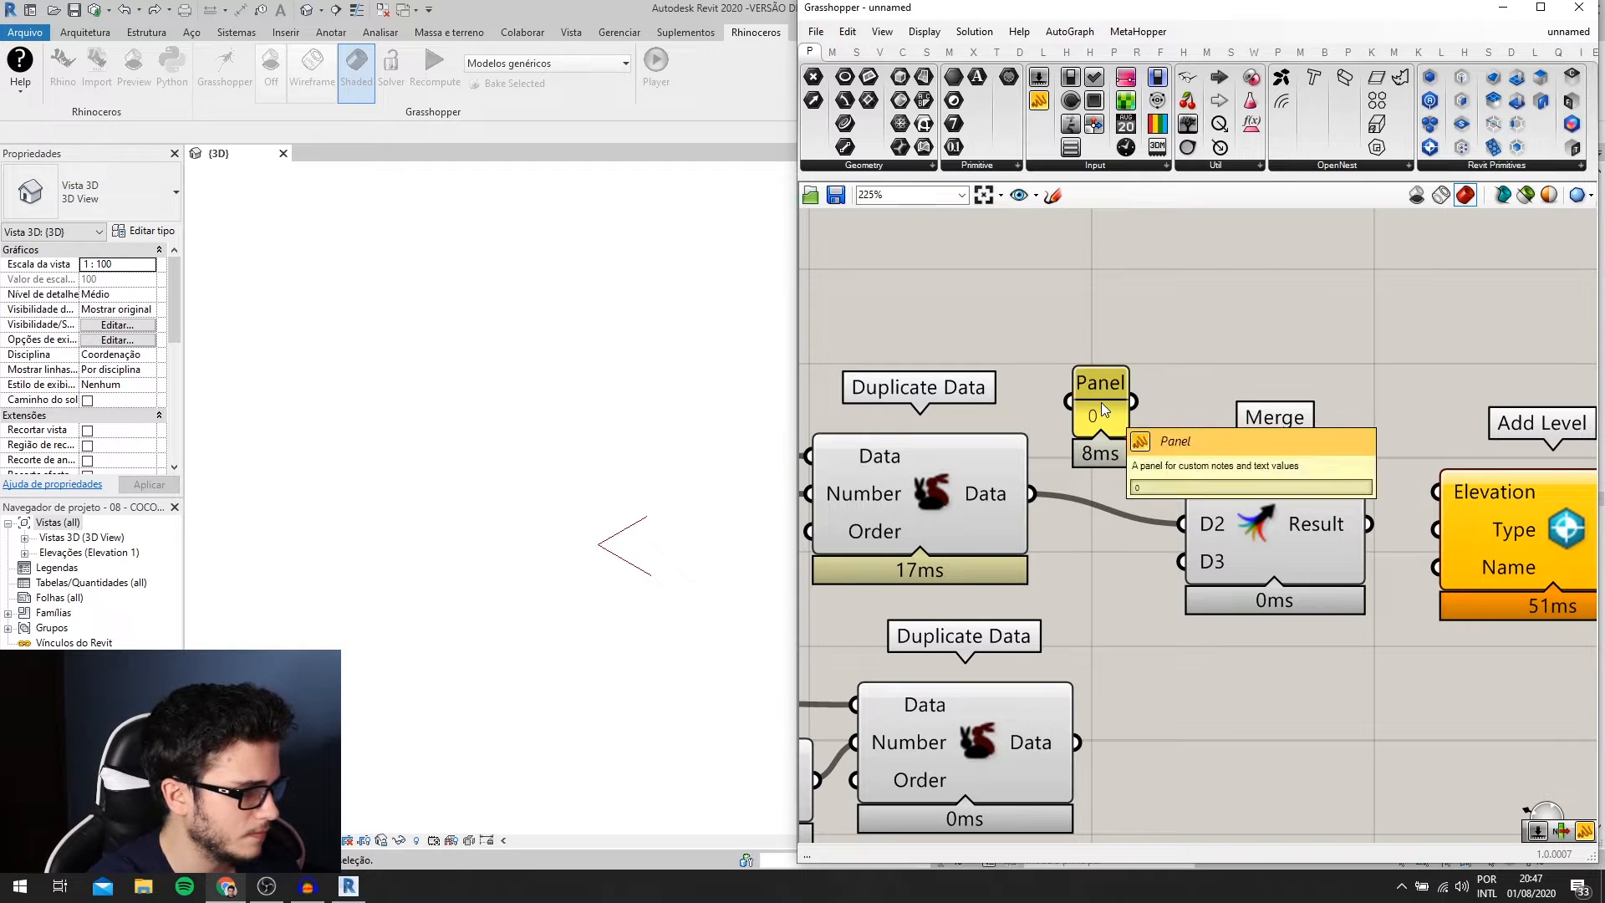
left_click_drag(1127, 356, 1181, 486)
scroll(1171, 534, "down", 3)
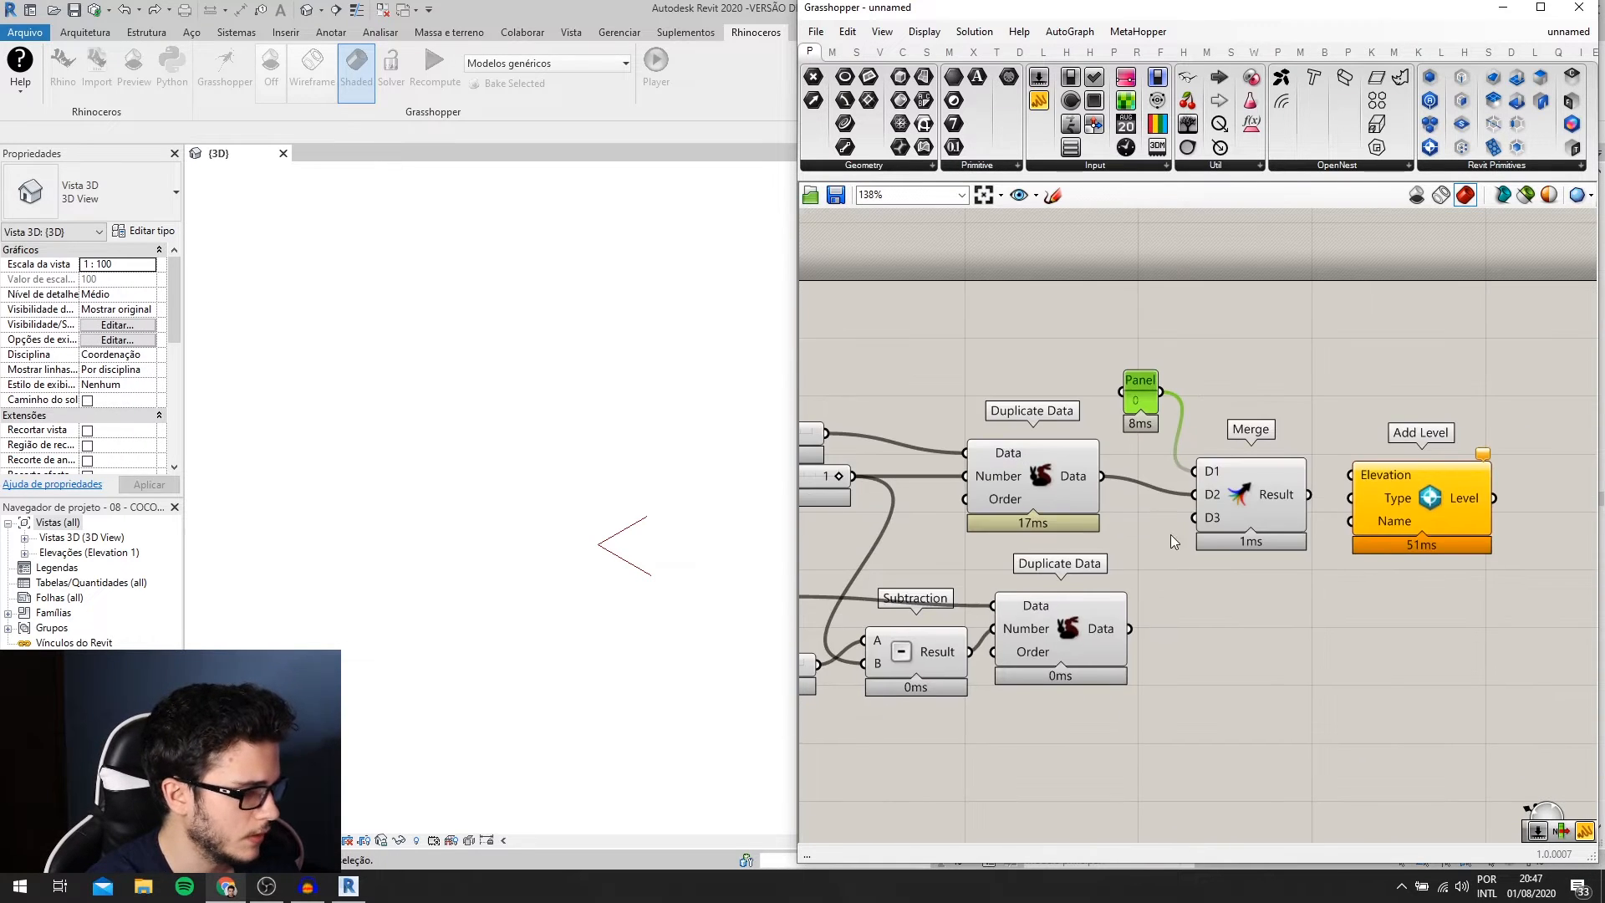
- Apply an expression in x to the Number input of the lower Duplicate Data component
scroll(1097, 623, "up", 1)
right_click(1148, 608)
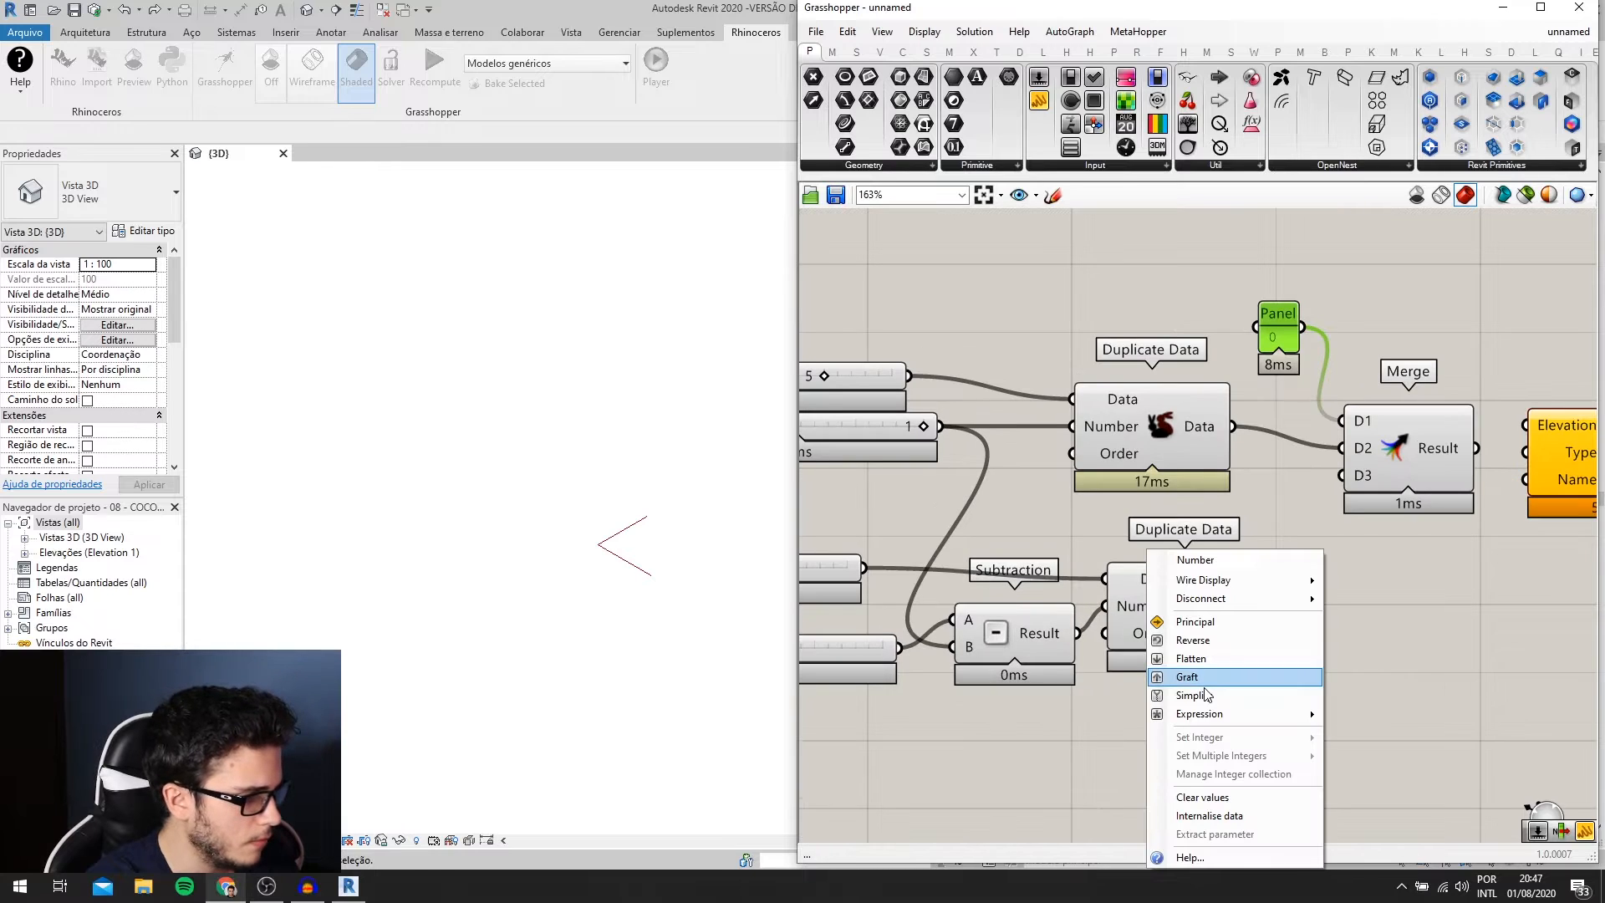
mouse_move(1225, 714)
left_click(1362, 734)
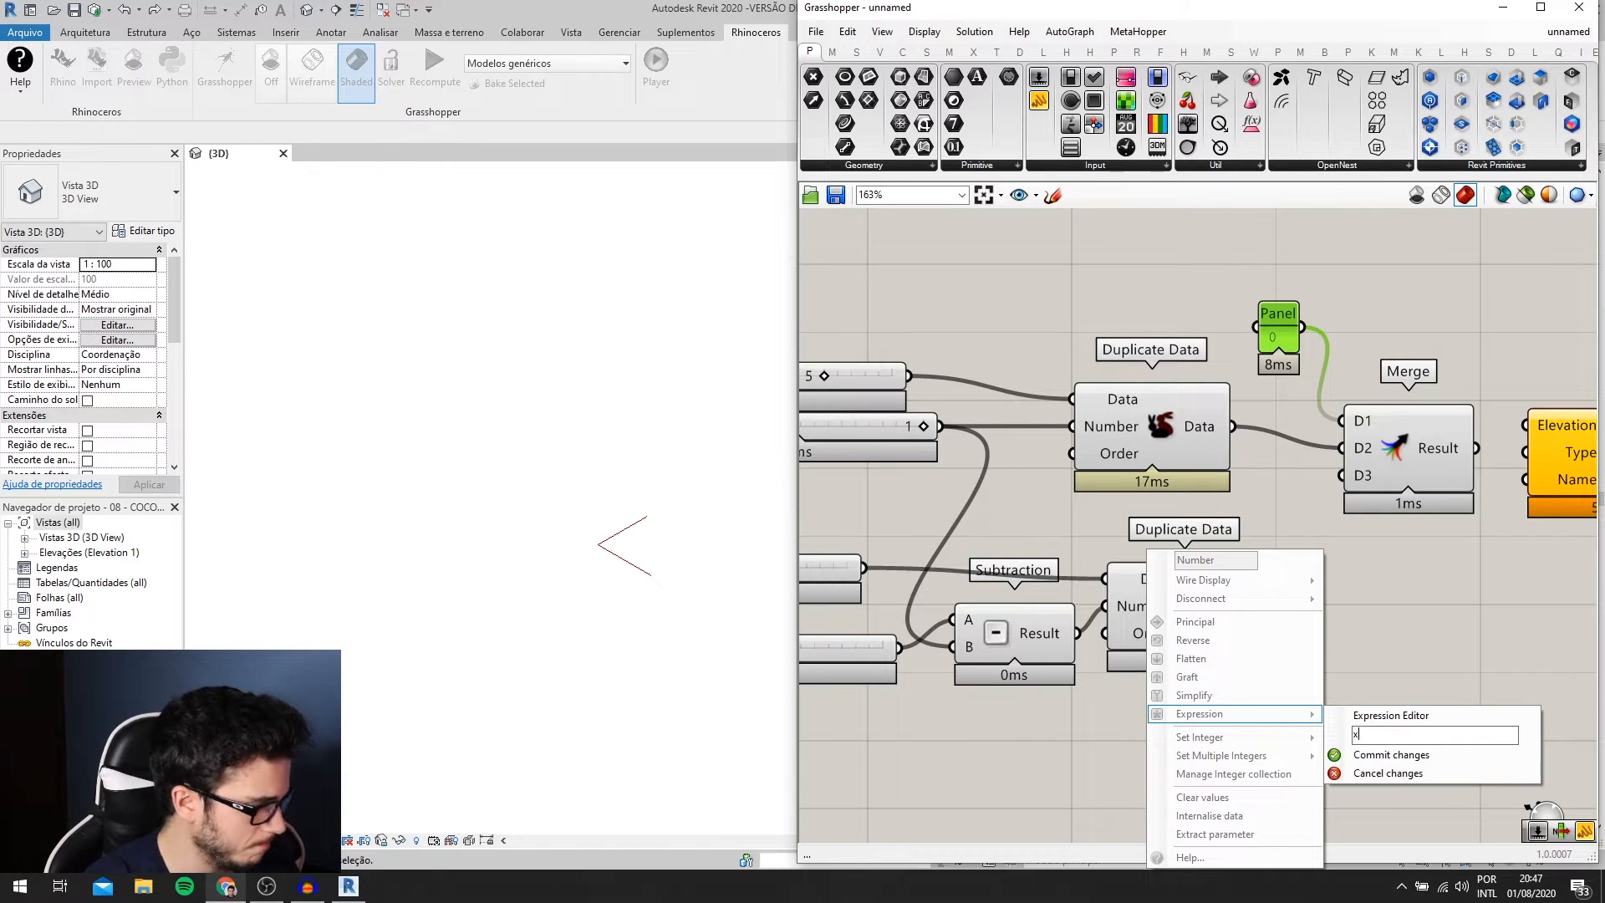
left_click(1387, 755)
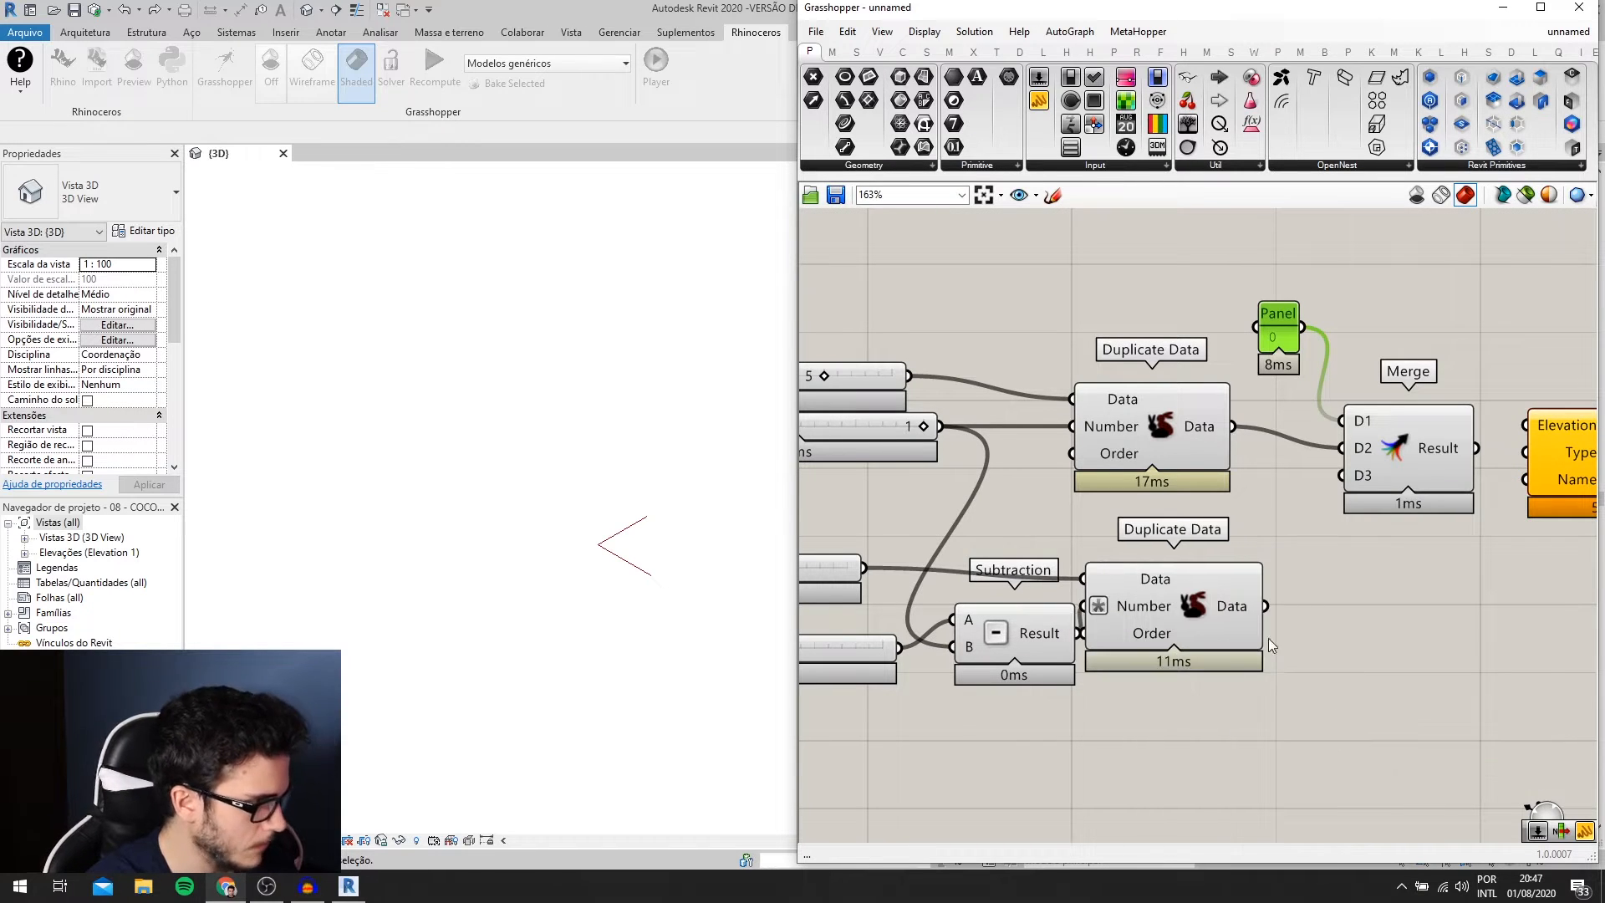
- Connect the lower Duplicate Data output to Merge's D3 input and nudge the component into place
left_click_drag(1265, 606, 1346, 495)
left_click_drag(1221, 624, 1240, 624)
right_click_drag(1412, 632, 1193, 671)
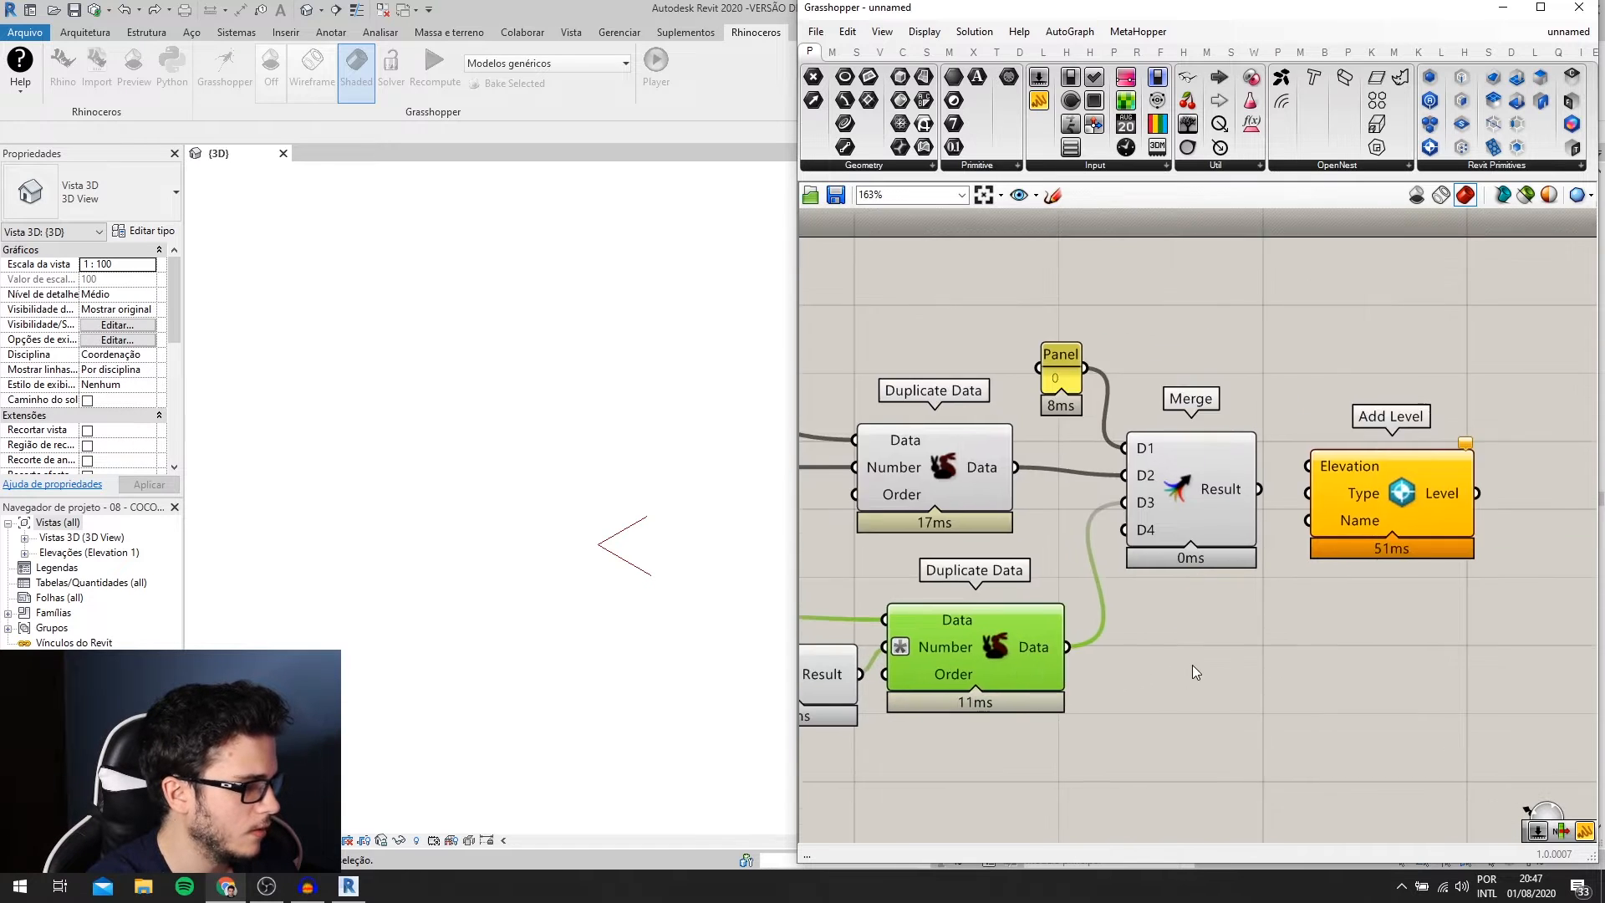
- Move Add Level farther from Merge and place an empty panel in the space between them
scroll(1195, 672, "down", 2)
left_click_drag(1338, 551, 1521, 566)
double_click(1391, 446)
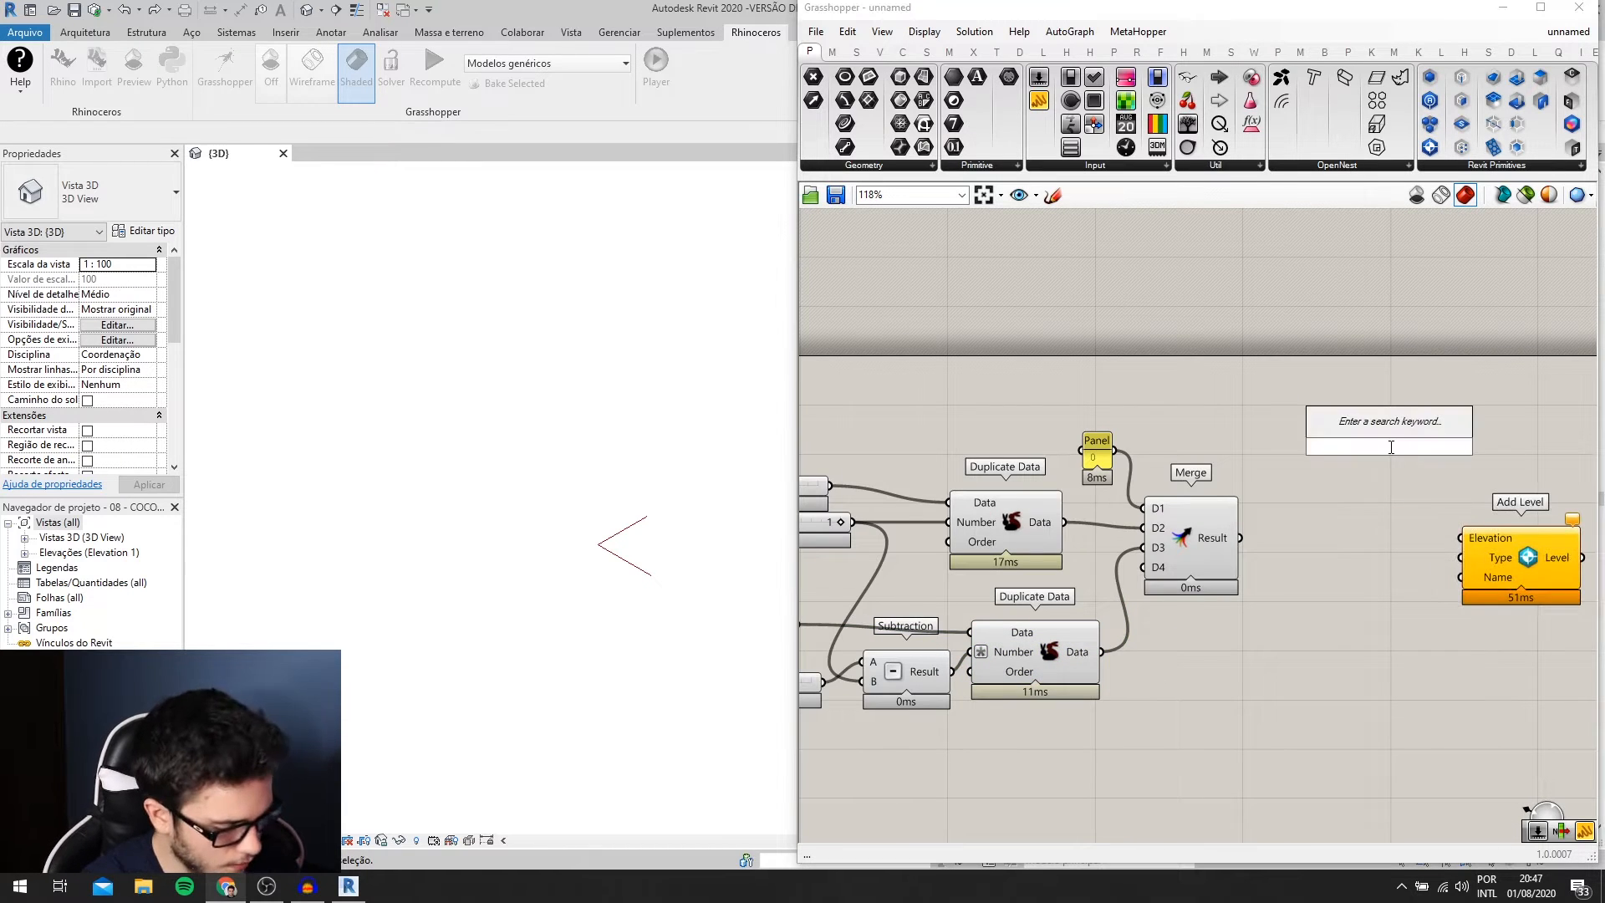
type("pan")
left_click(1348, 360)
scroll(1227, 620, "up", 2)
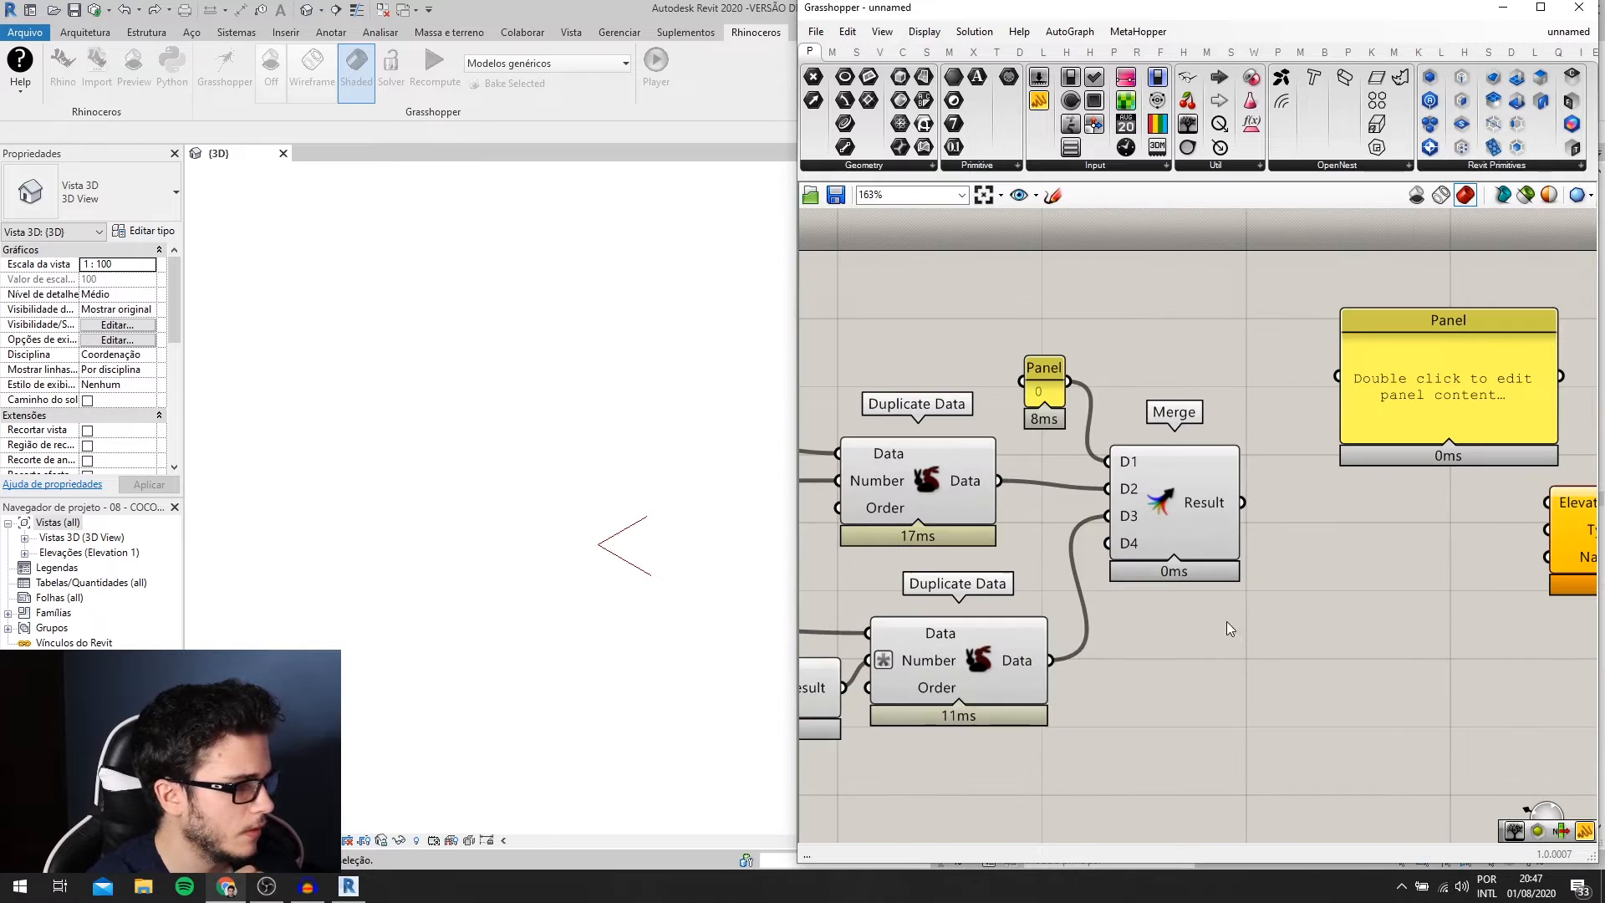
- Wire Merge's Result output into the empty panel, lengthen the panel and shift it closer to Merge
left_click_drag(1241, 507, 1338, 378)
left_click_drag(1432, 444, 1428, 763)
left_click_drag(1351, 552, 1327, 606)
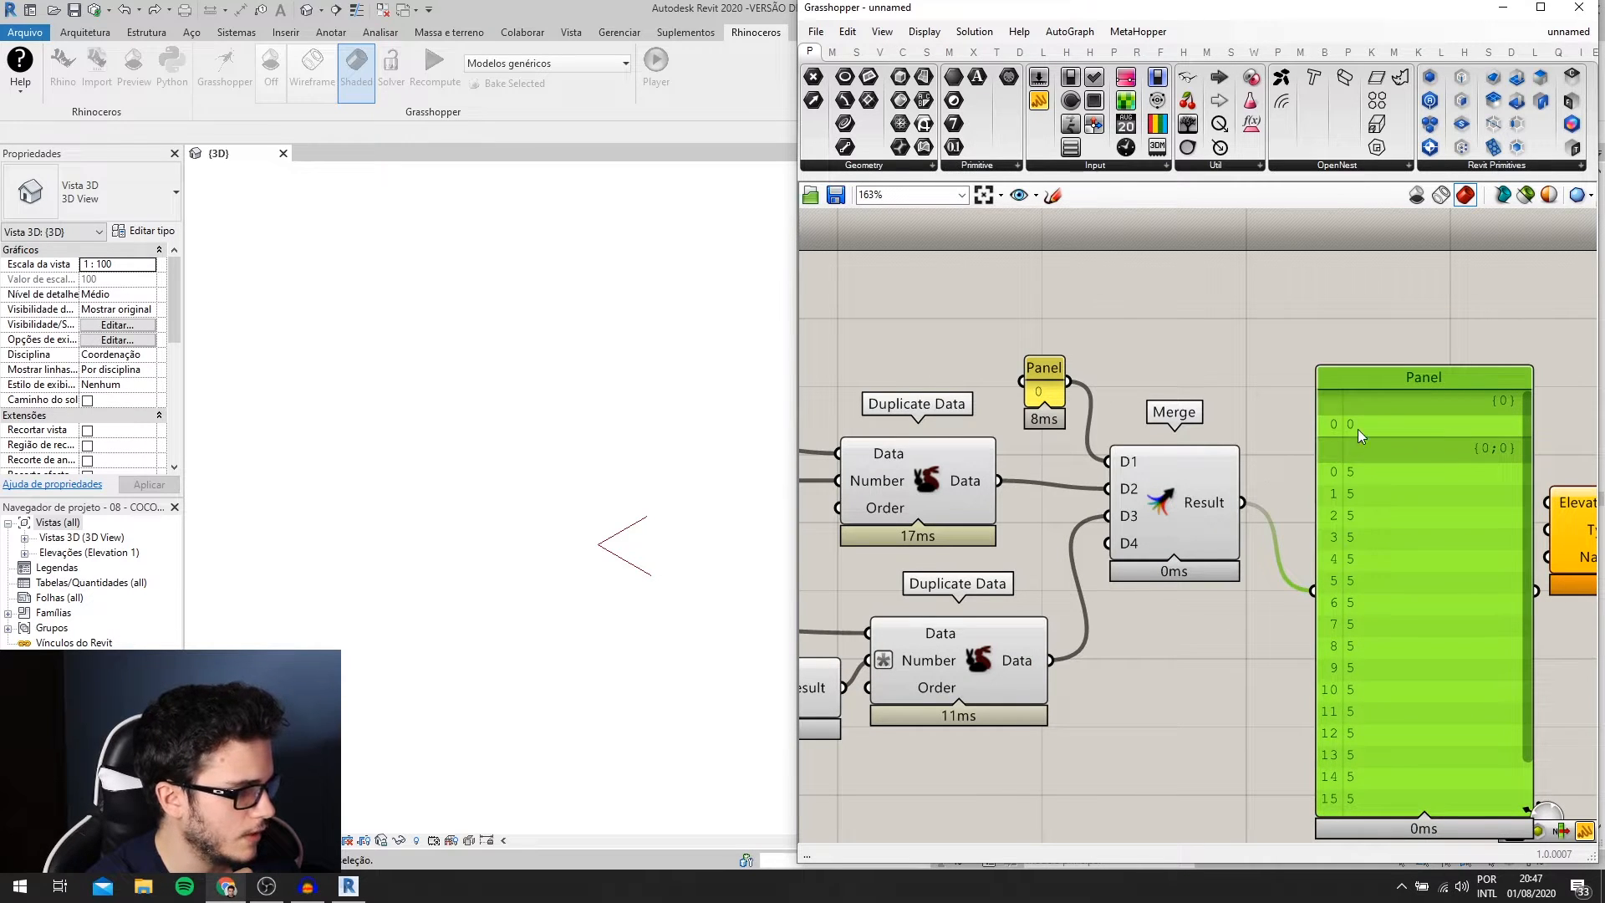
- Flatten Merge's Result output and check the merged list in the panel
right_click(1217, 503)
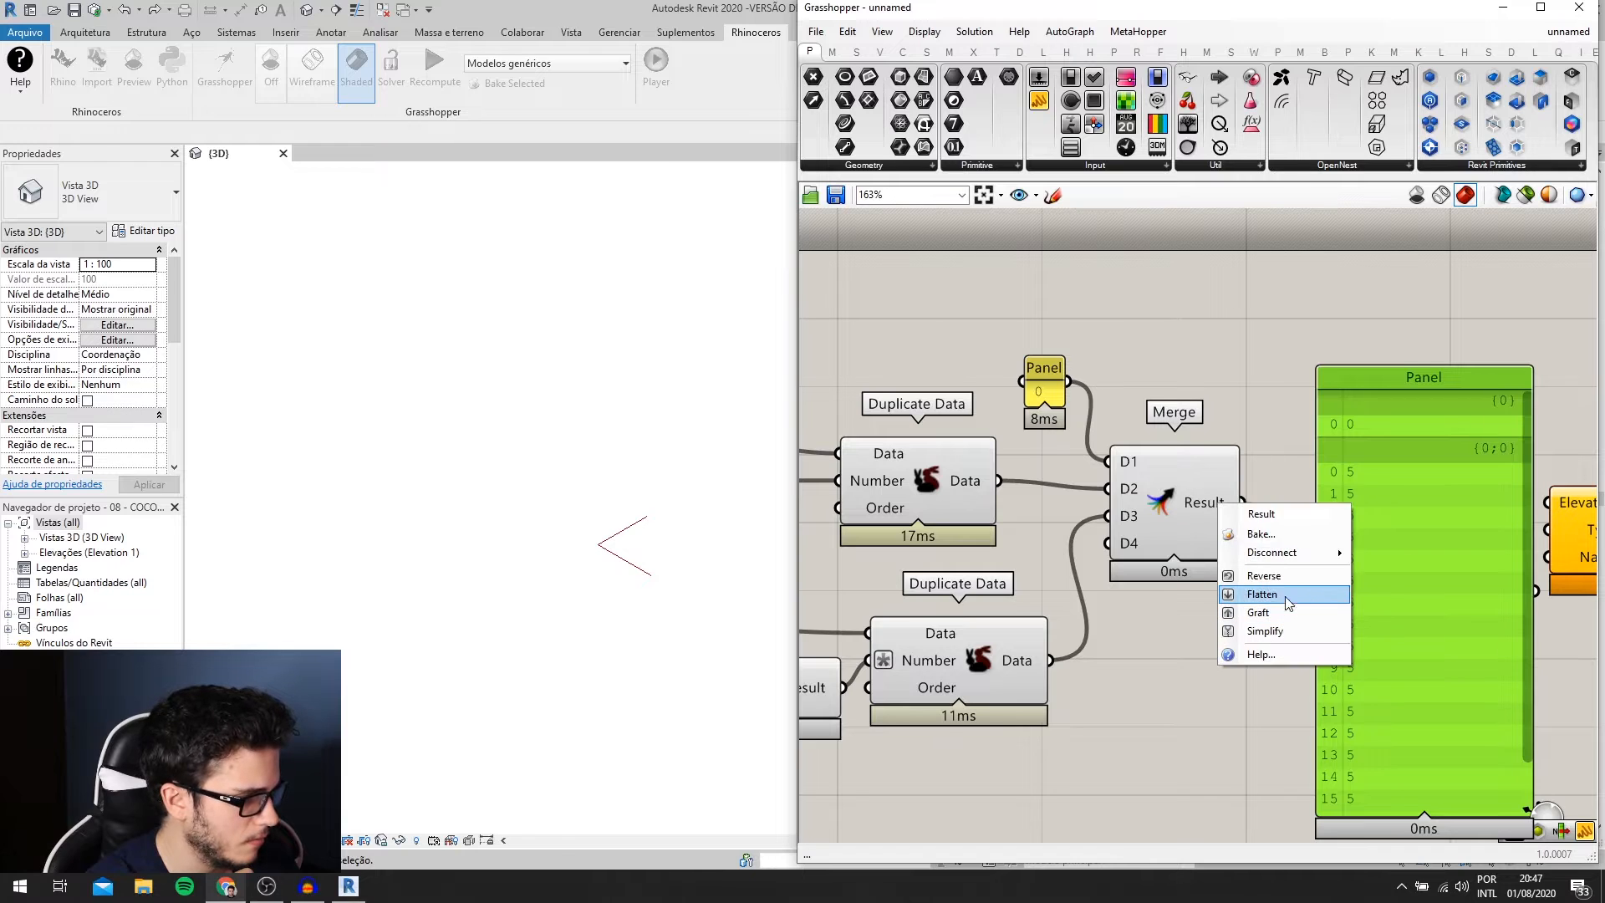
left_click(1291, 598)
right_click_drag(1438, 441, 1348, 373)
scroll(1277, 375, "up", 3)
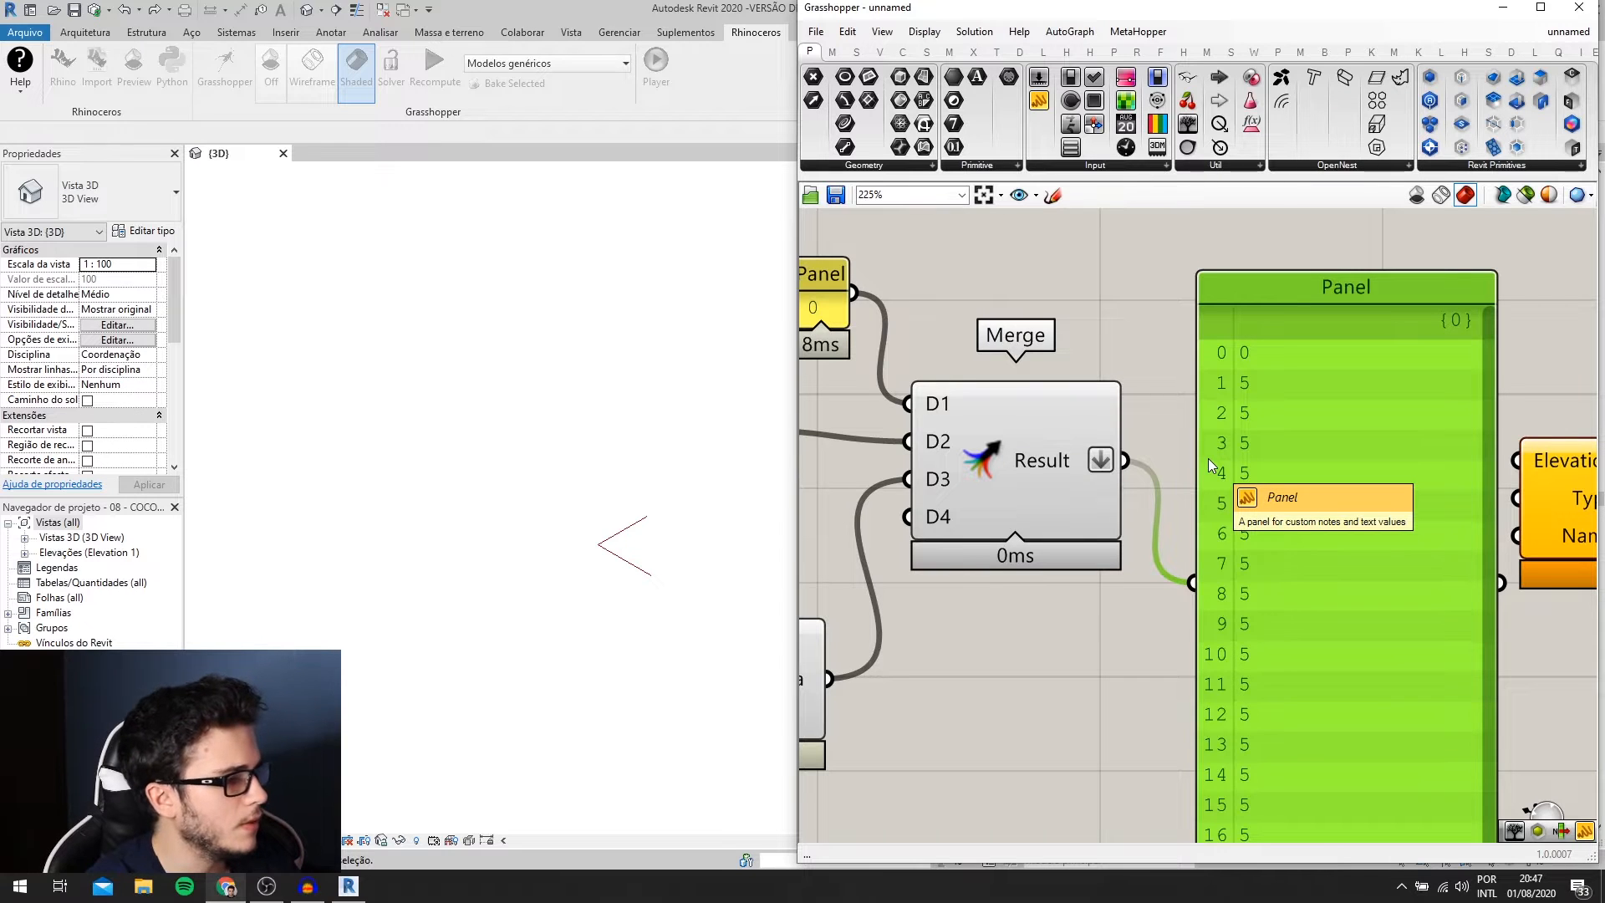
scroll(1207, 459, "down", 5)
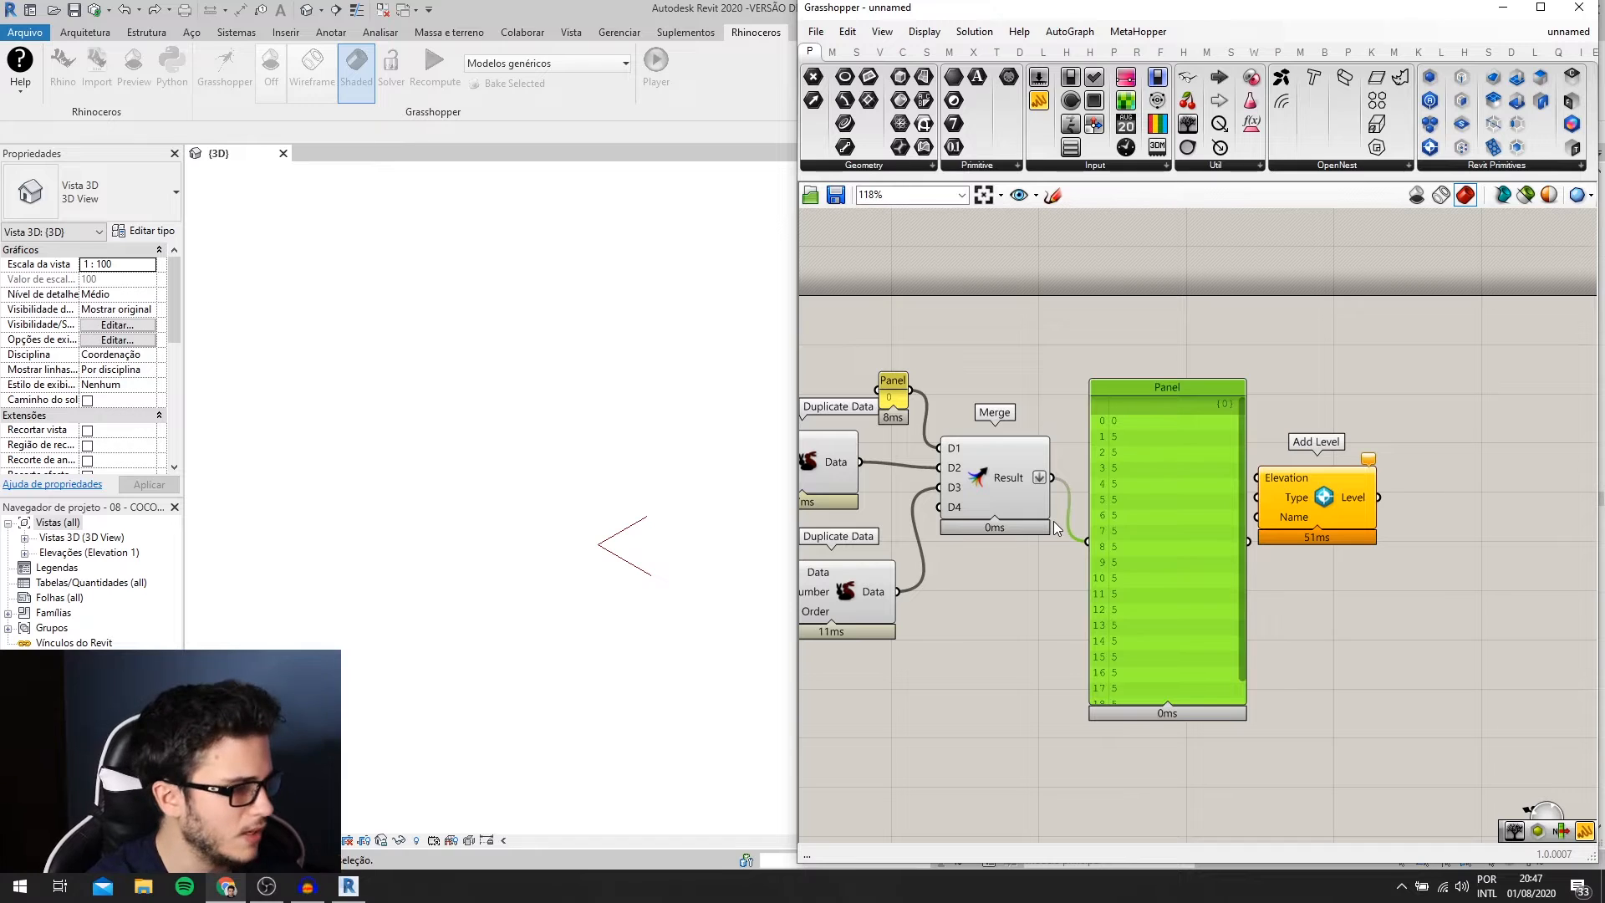
- Add a Mass Addition component, feed it Merge's Result and wire its Partial Results into the long panel
double_click(996, 600)
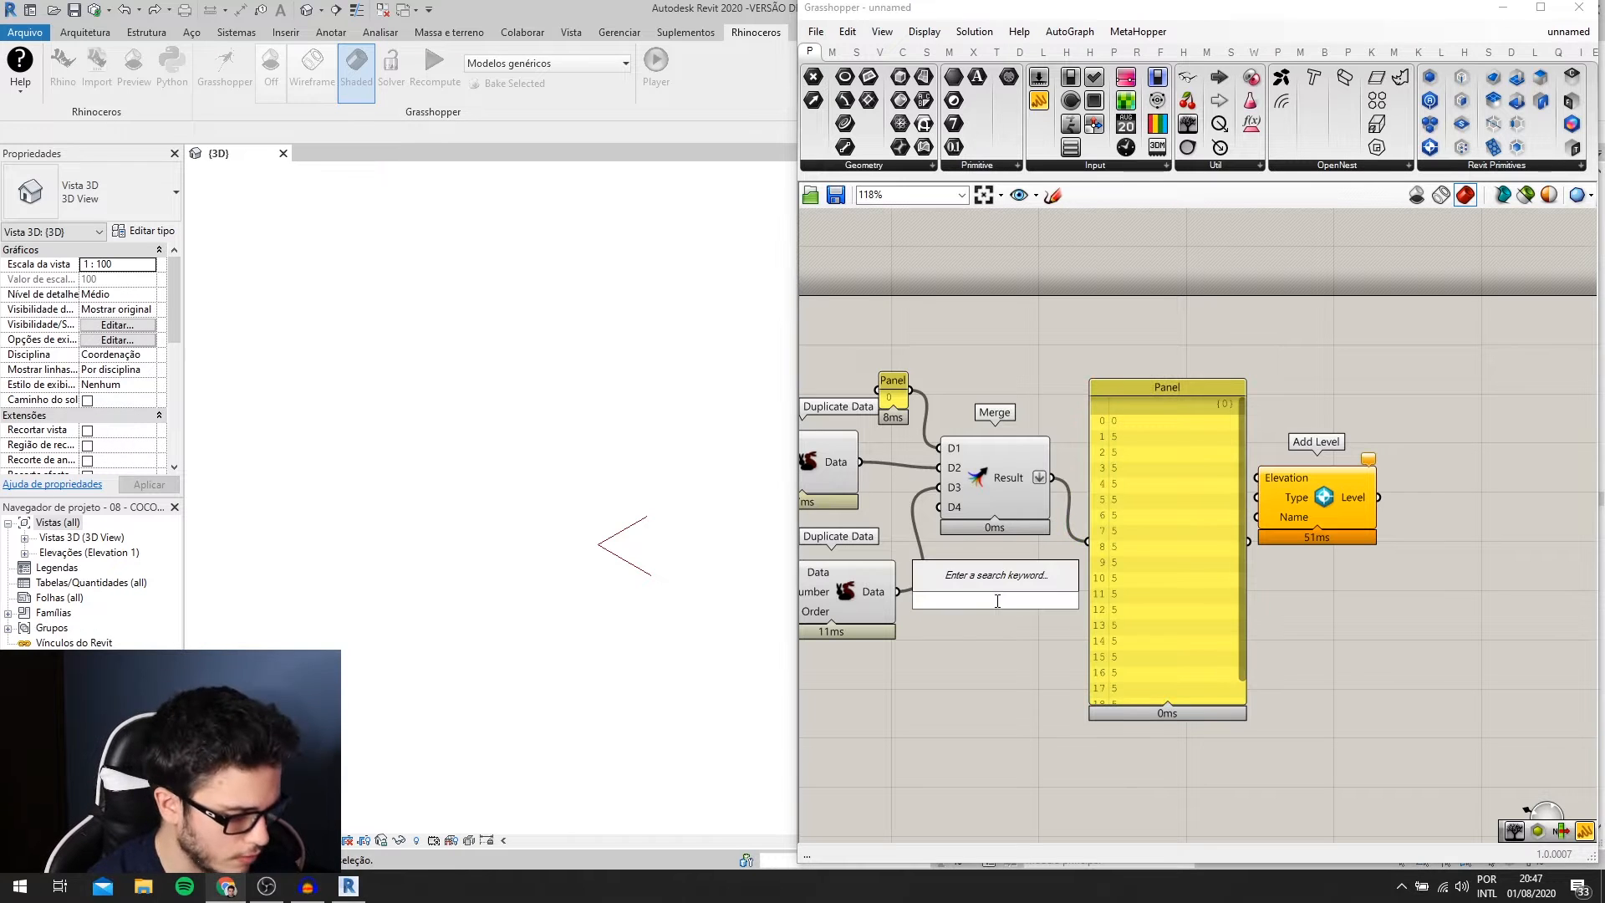
type("ma")
key("Return")
left_click_drag(989, 600, 1115, 435)
scroll(1095, 472, "up", 1)
left_click_drag(1041, 485, 1070, 596)
left_click_drag(1174, 506, 1322, 689)
left_click_drag(1176, 600, 1264, 726)
scroll(1172, 417, "up", 2)
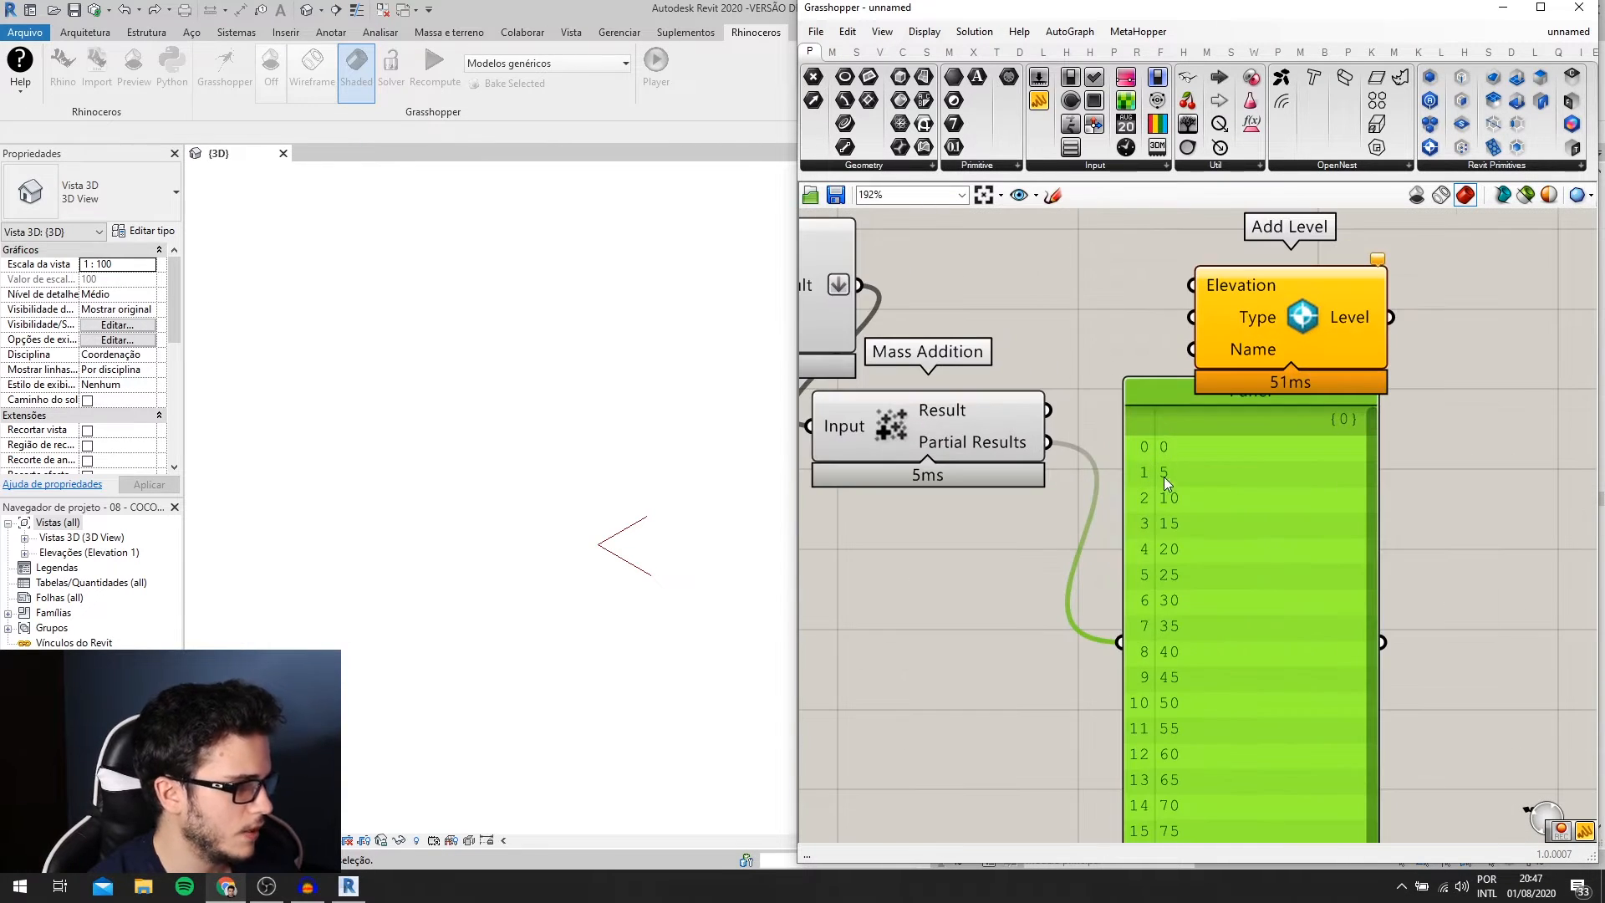
- Line up Mass Addition and Add Level beside Merge and move the long panel past Add Level
scroll(1146, 690, "down", 4)
left_click_drag(1073, 559, 1102, 470)
left_click_drag(1187, 663, 1478, 595)
left_click_drag(1216, 511, 1272, 495)
mouse_move(1108, 481)
left_mouse_down()
mouse_move(1138, 483)
mouse_move(1106, 472)
left_mouse_up()
scroll(1139, 484, "up", 2)
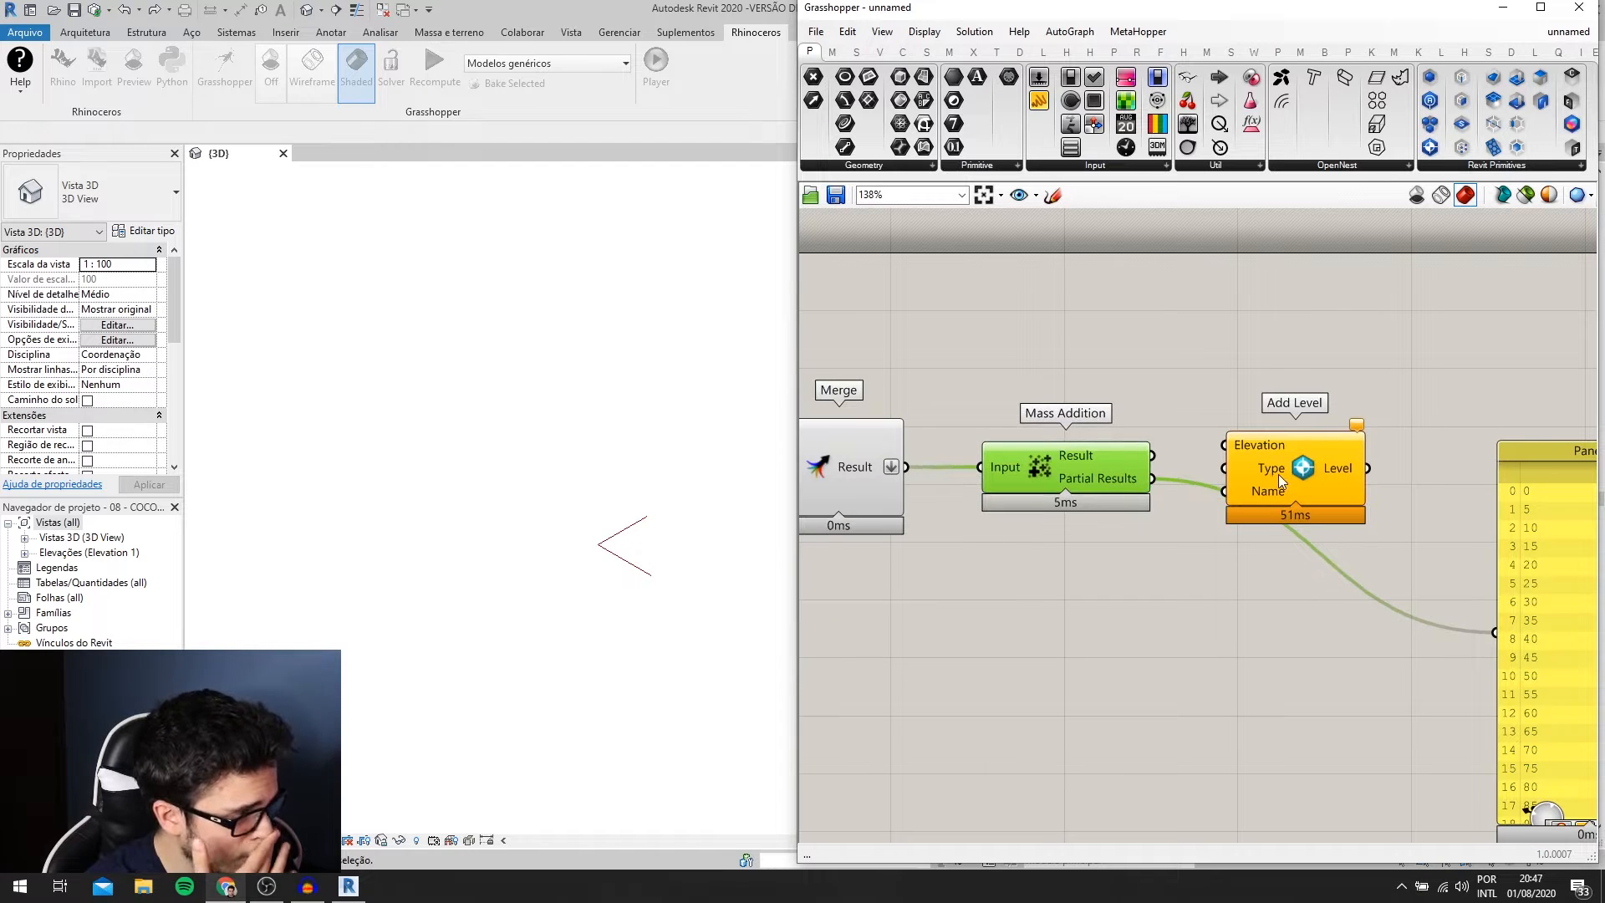
left_click_drag(1274, 474, 1278, 485)
- Add a Revit Type parameter below Mass Addition
double_click(1057, 596)
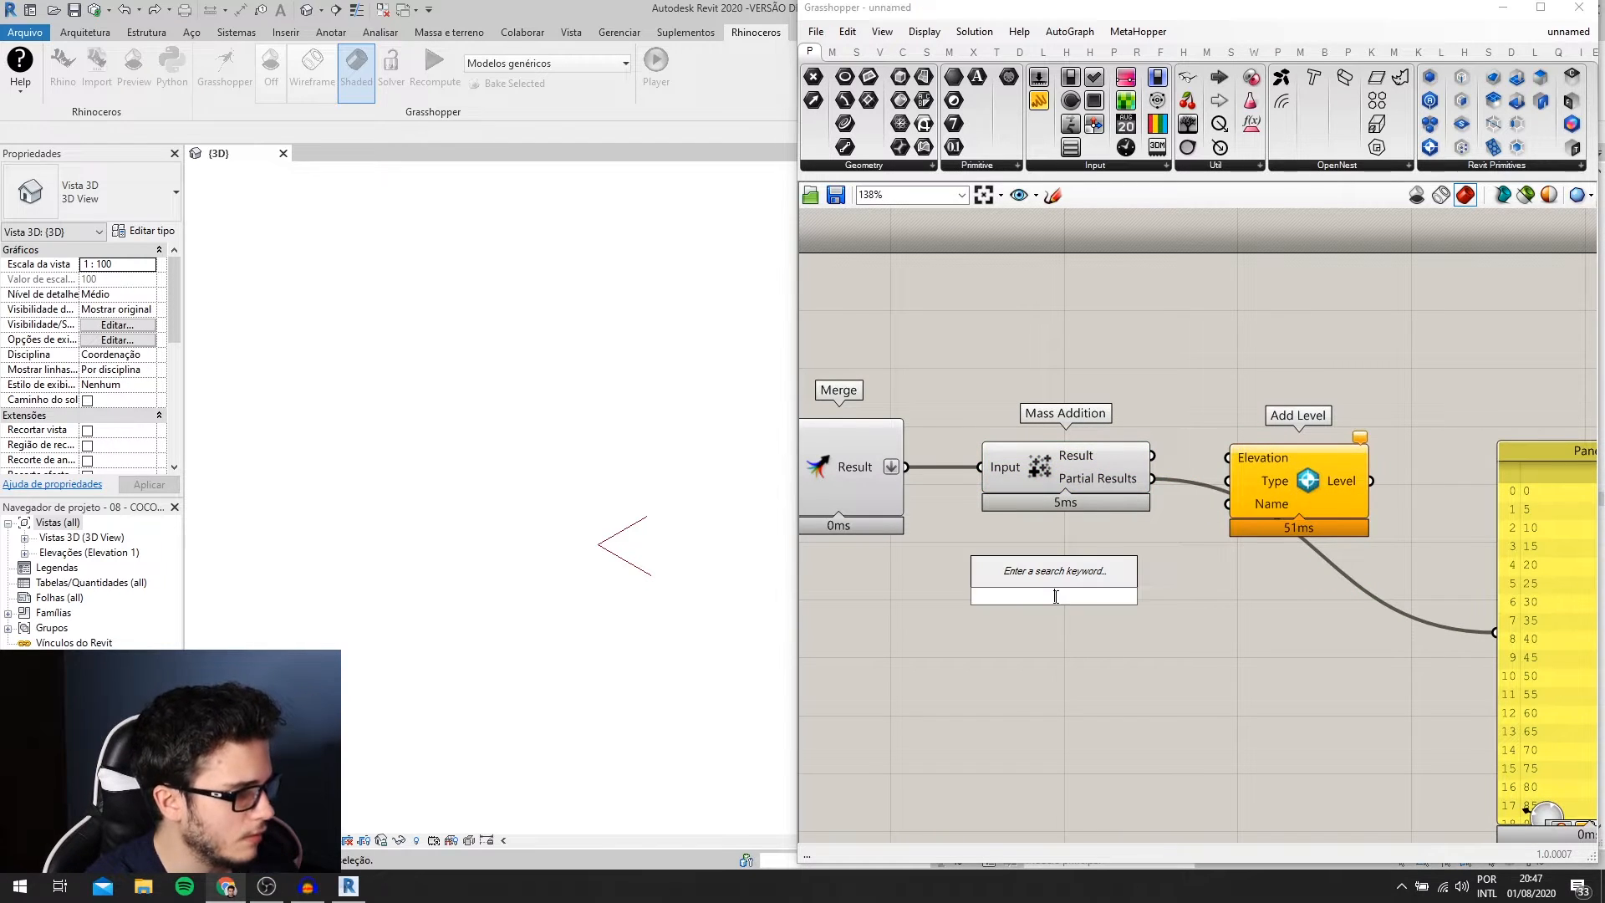
type("ty")
key("Return")
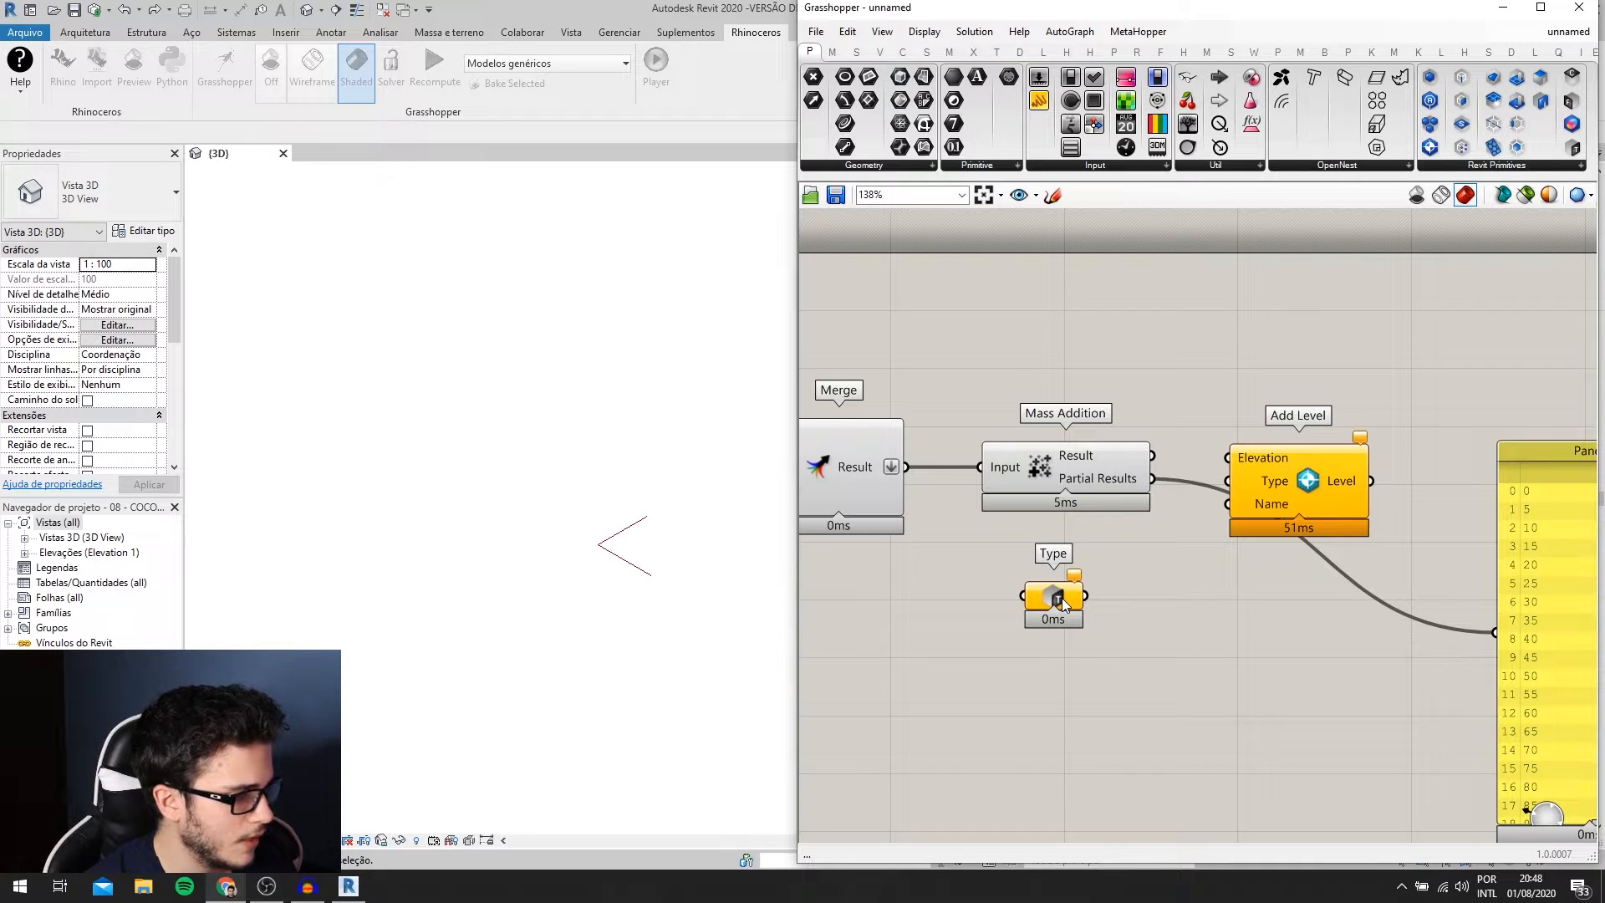
- Filter the Type parameter by Annotation, Níveis and the Nível family, and choose Nível : AP_Nível
right_click(1064, 604)
left_click(1150, 611)
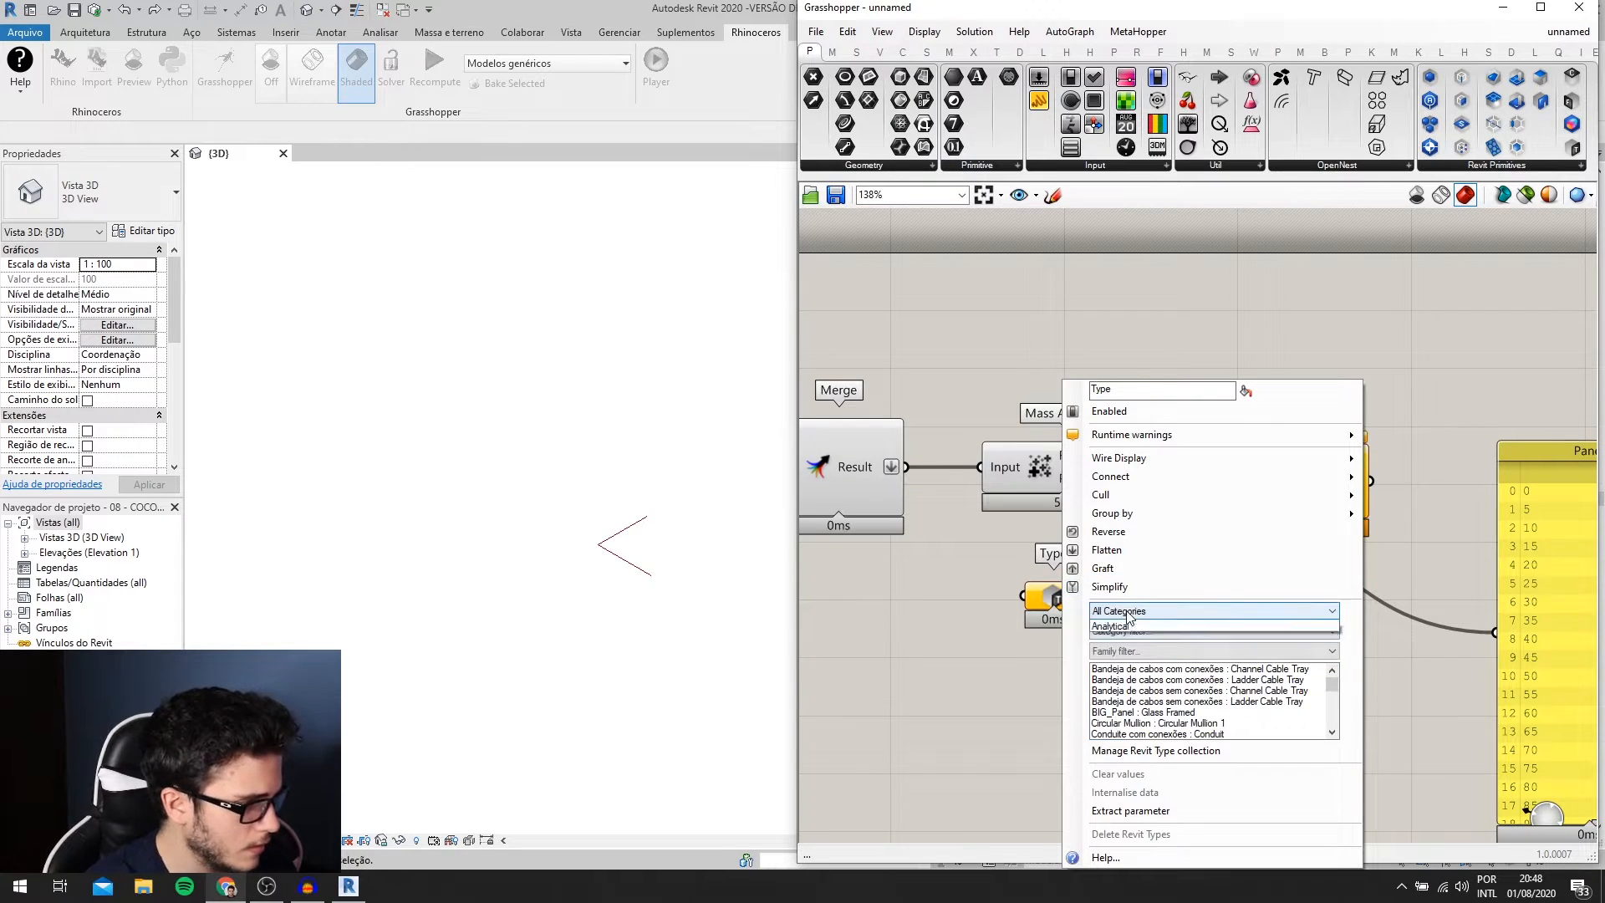
left_click(1110, 648)
left_click(1213, 630)
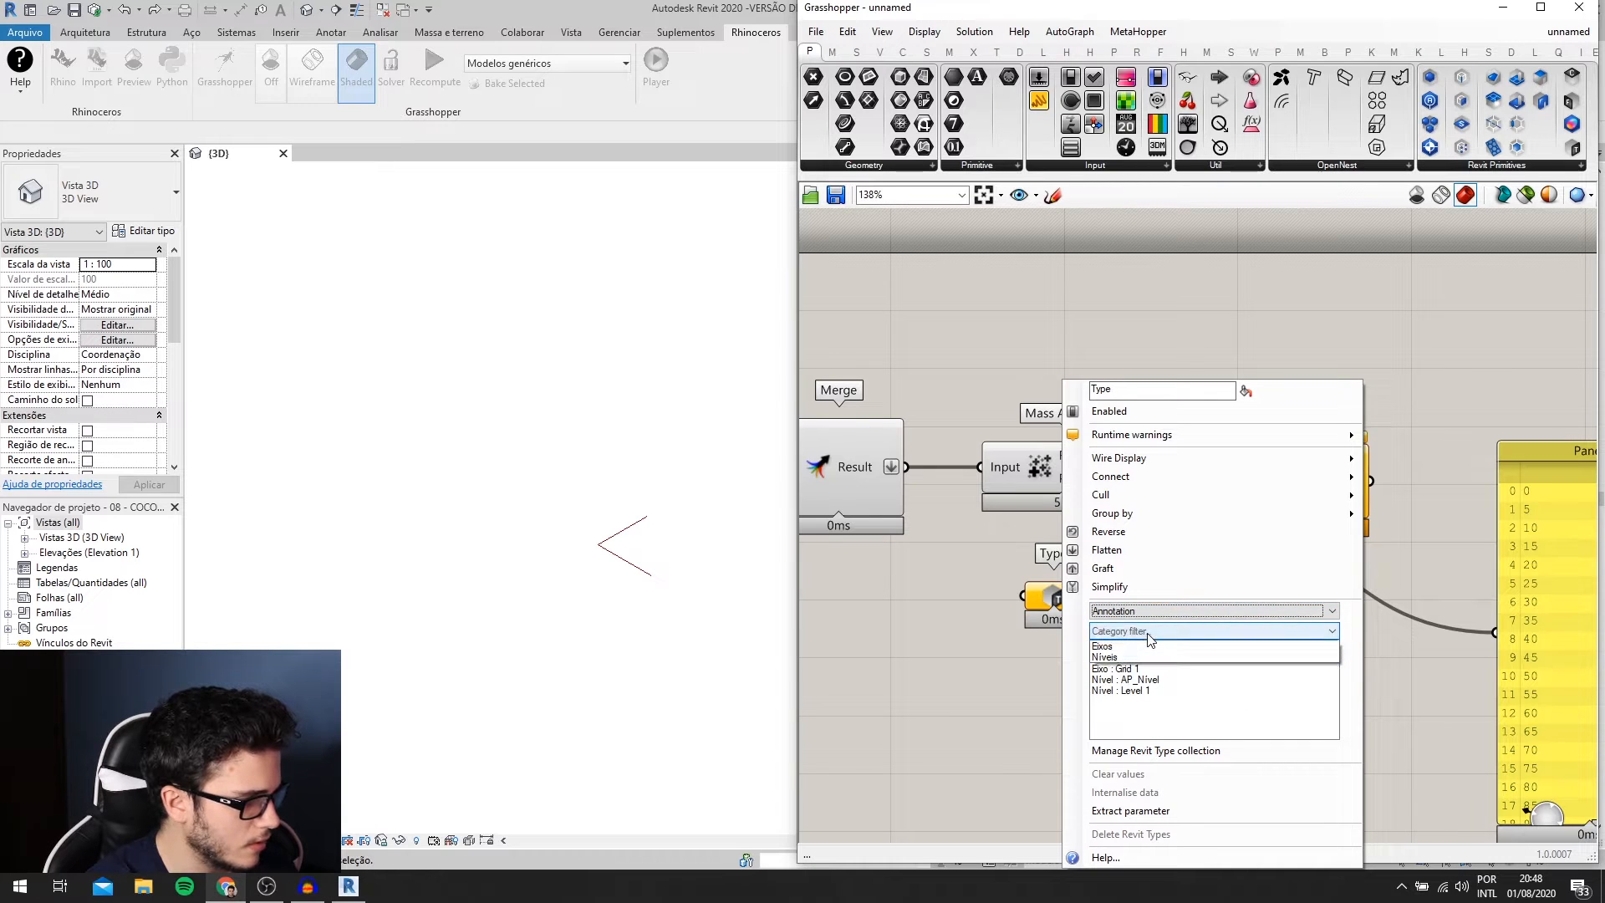
left_click(1120, 657)
left_click(1212, 650)
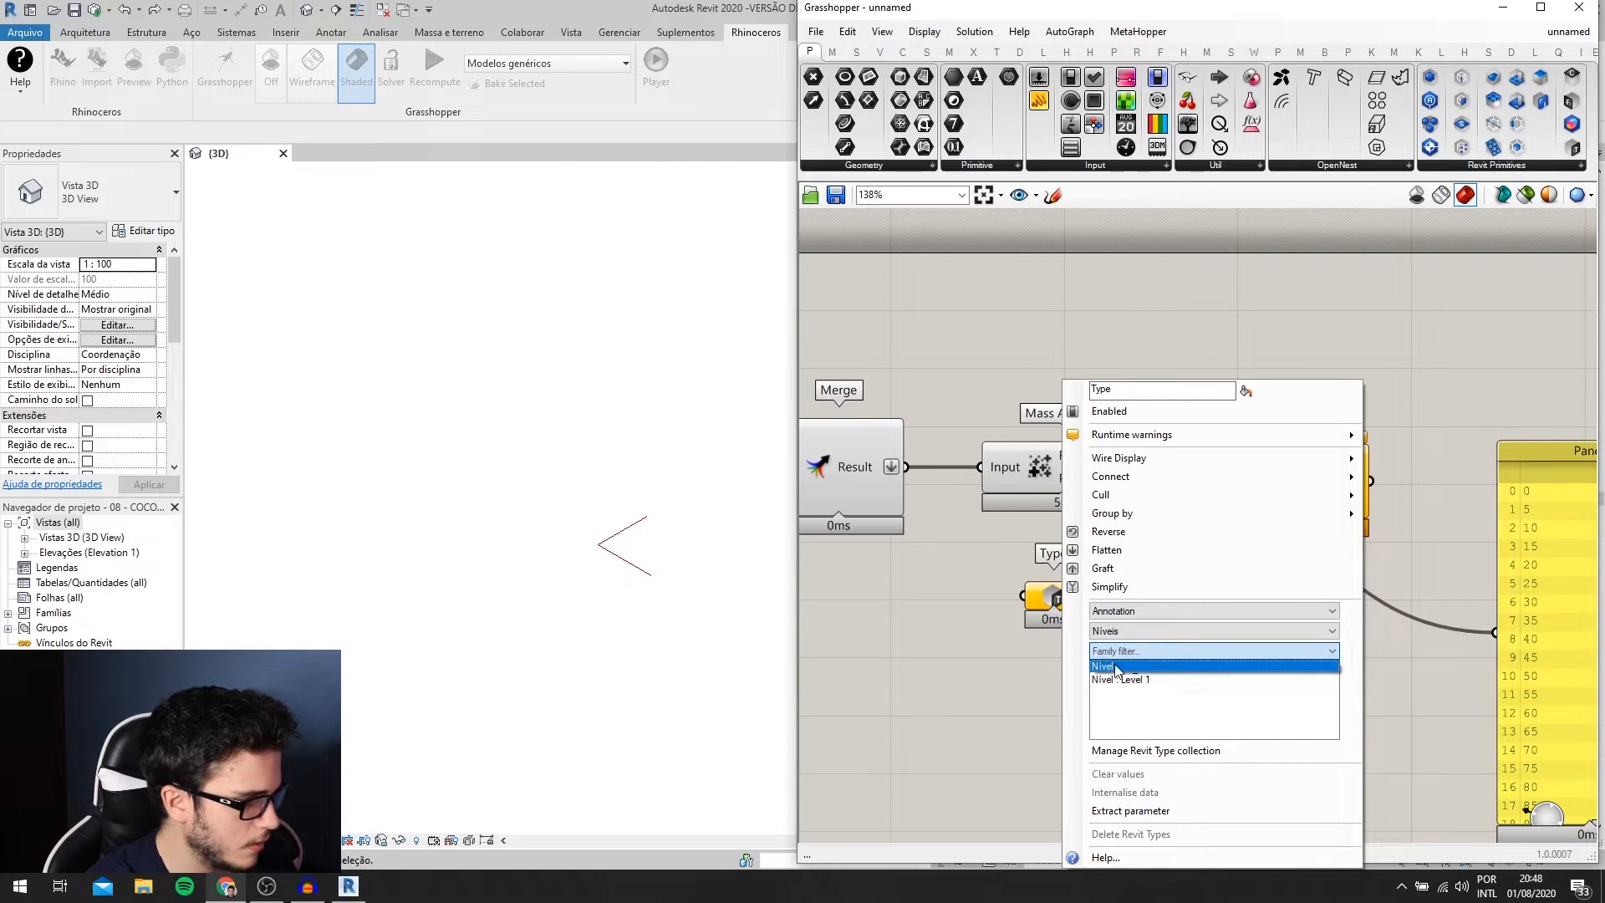
left_click(1154, 666)
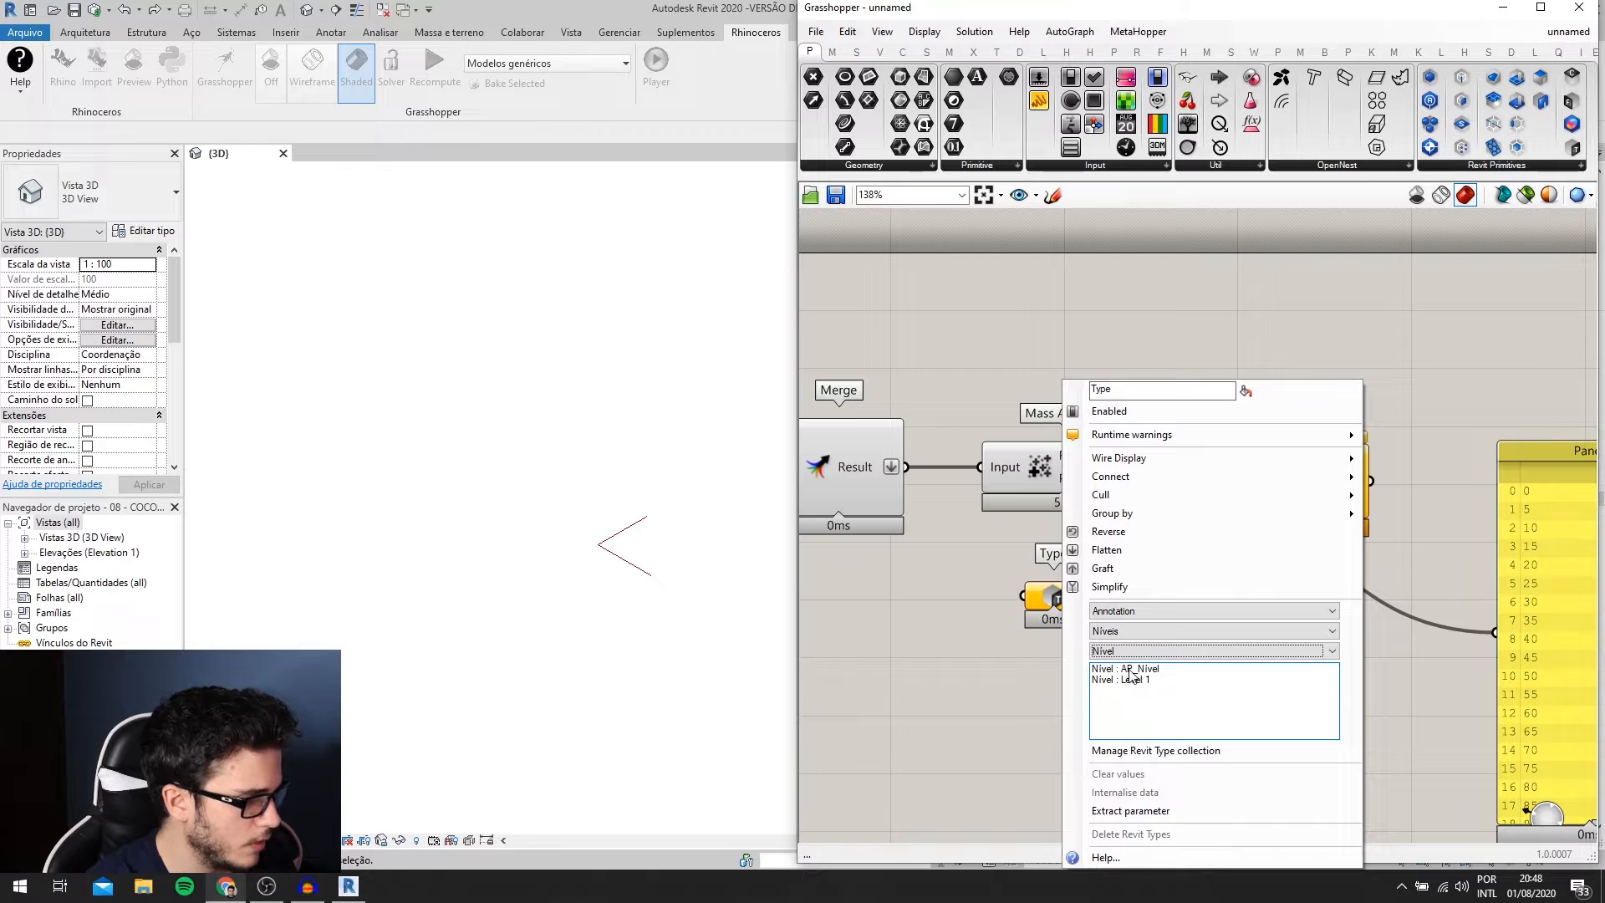
left_click(1134, 669)
left_click(1018, 673)
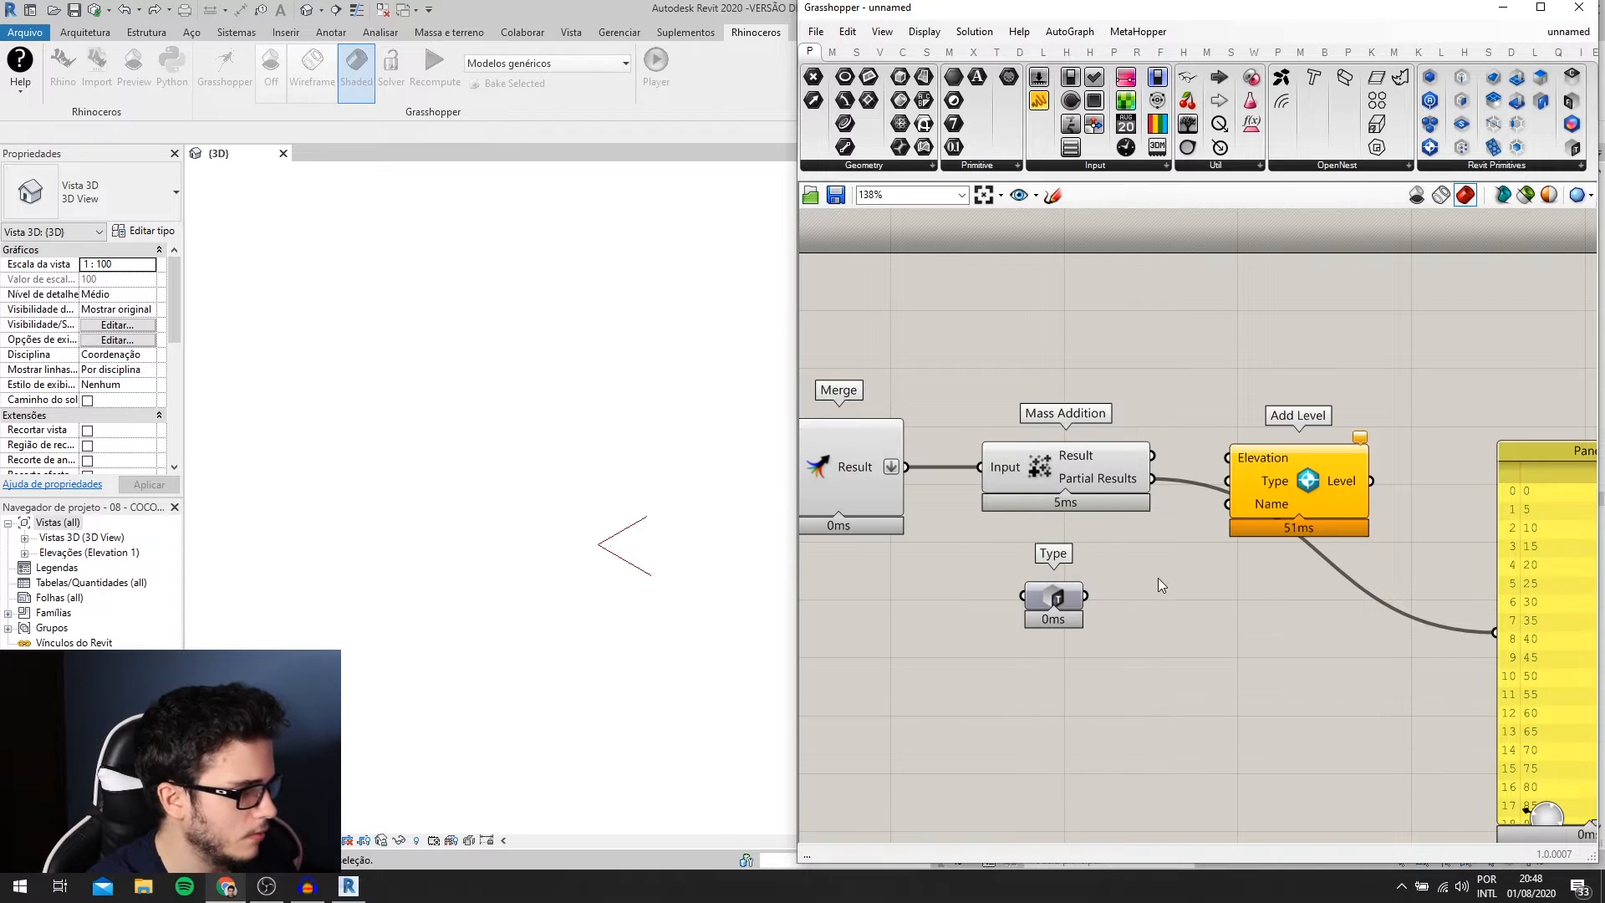
- Wire the Type parameter into Add Level's Type input
right_click_drag(1158, 579, 1087, 597)
scroll(1087, 596, "down", 2)
scroll(1058, 625, "up", 2)
left_click_drag(1016, 614, 1156, 498)
scroll(1122, 644, "down", 1)
scroll(1062, 535, "up", 5)
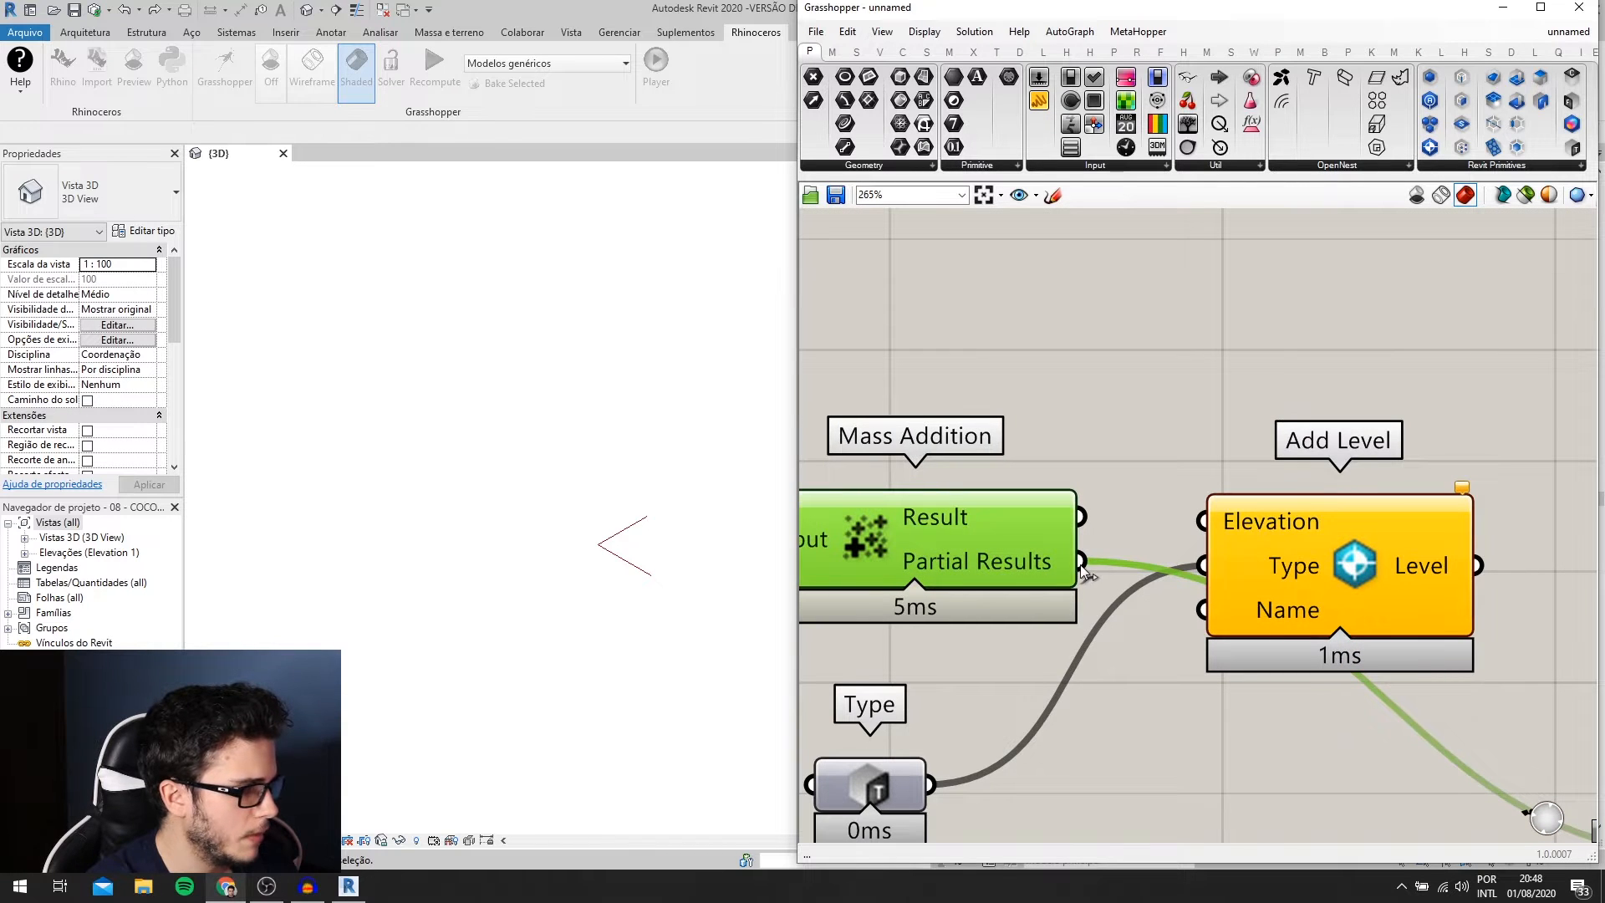
scroll(1084, 571, "down", 5)
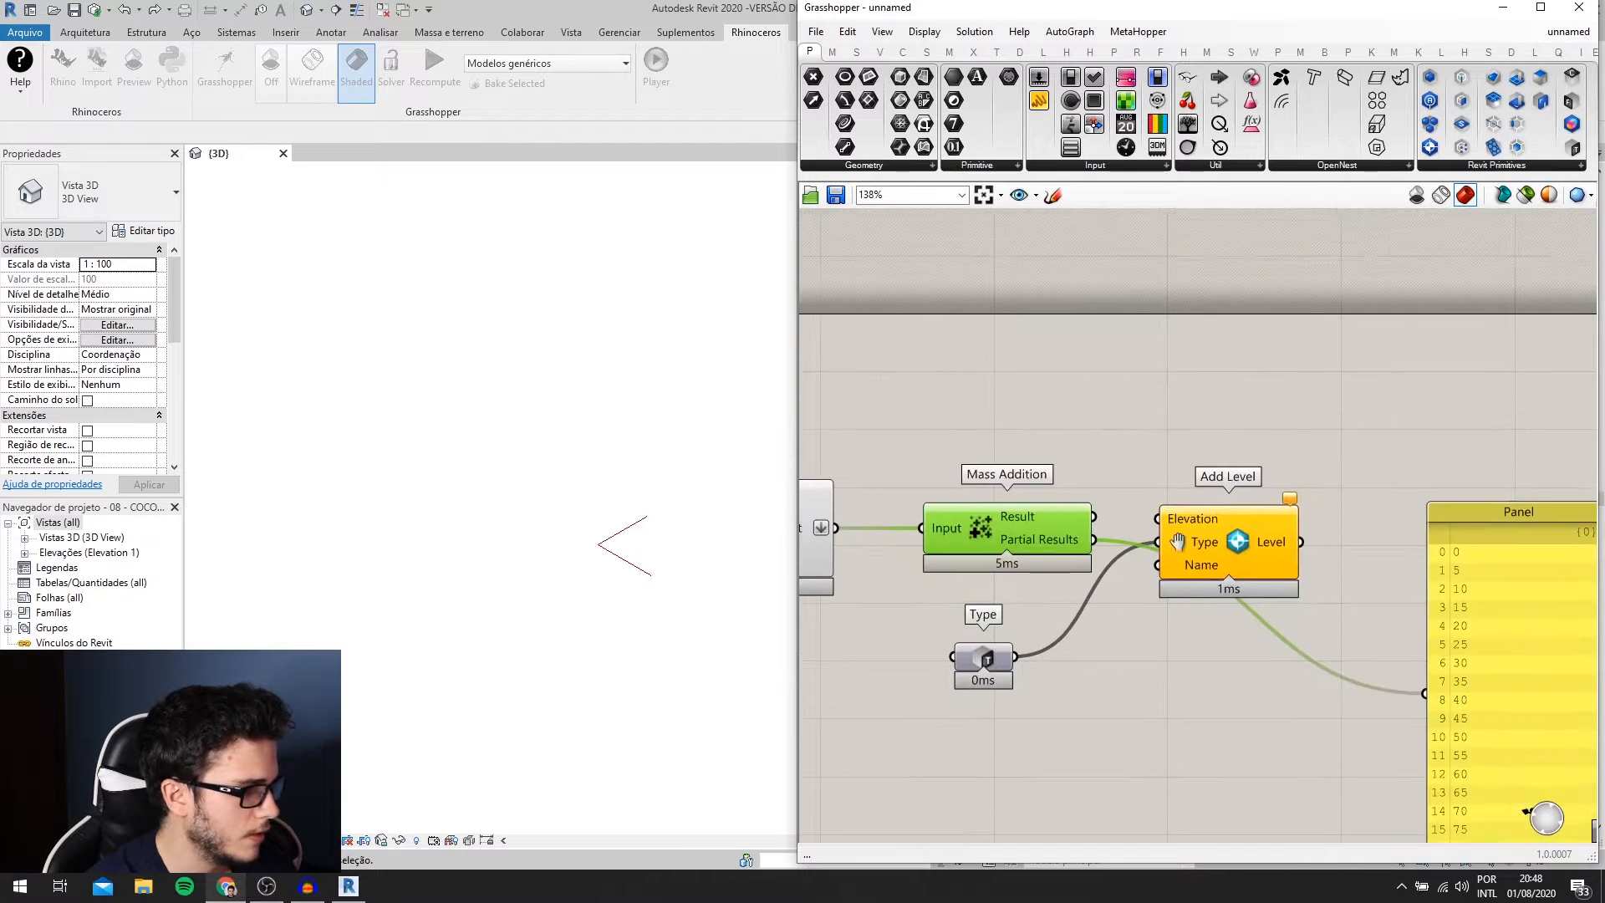
scroll(1177, 542, "up", 1)
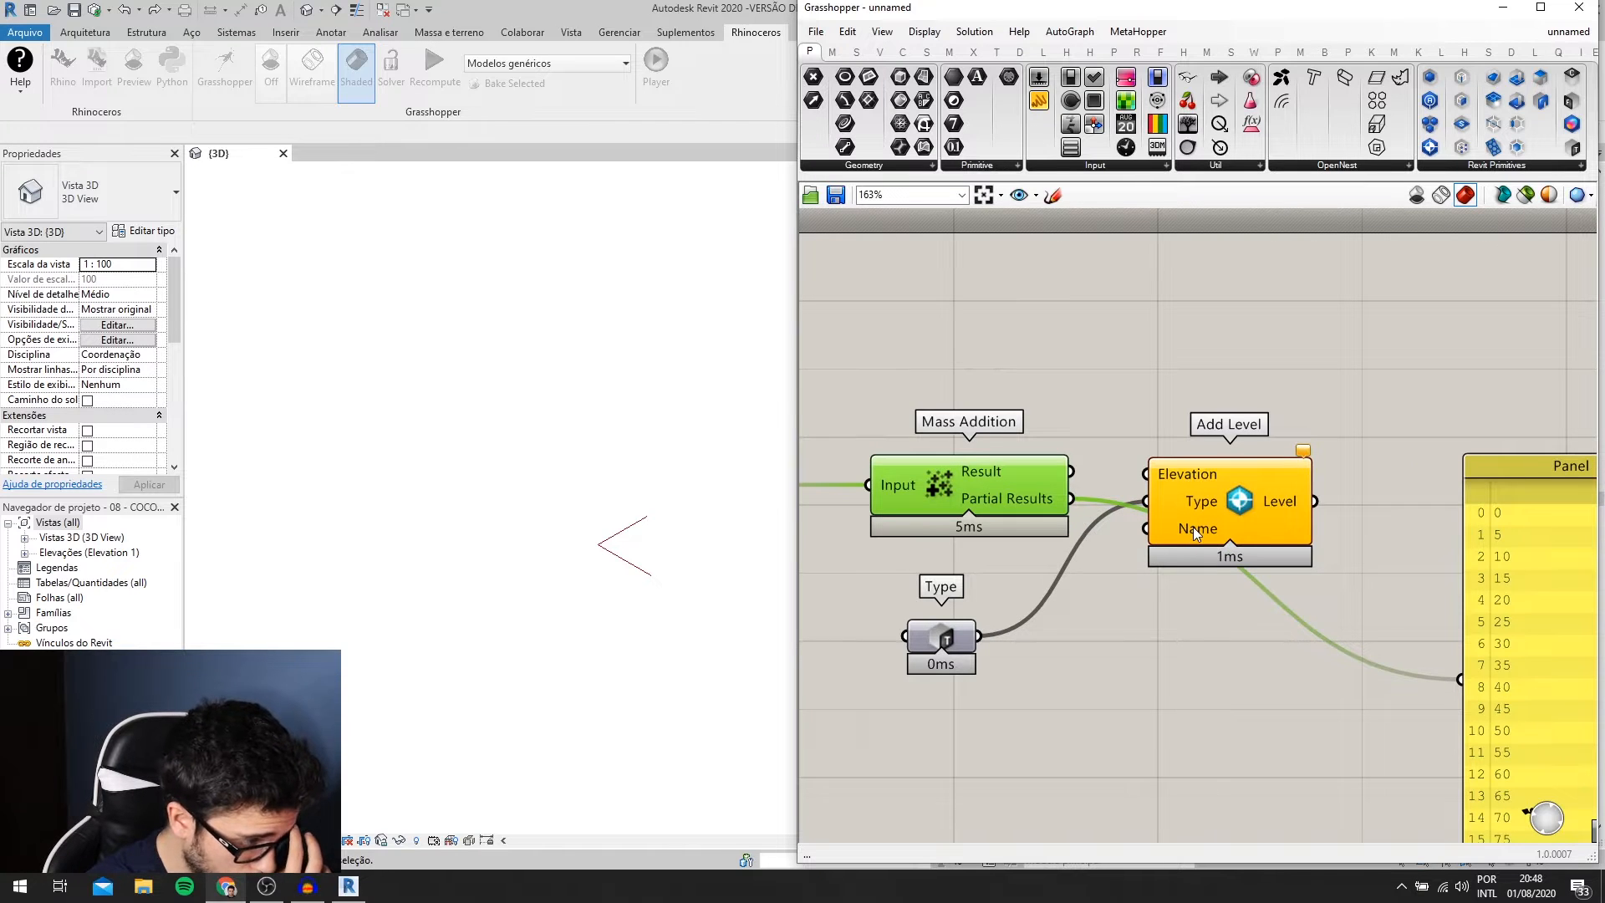
- Add a Series component in the free space below Merge
scroll(1192, 526, "down", 5)
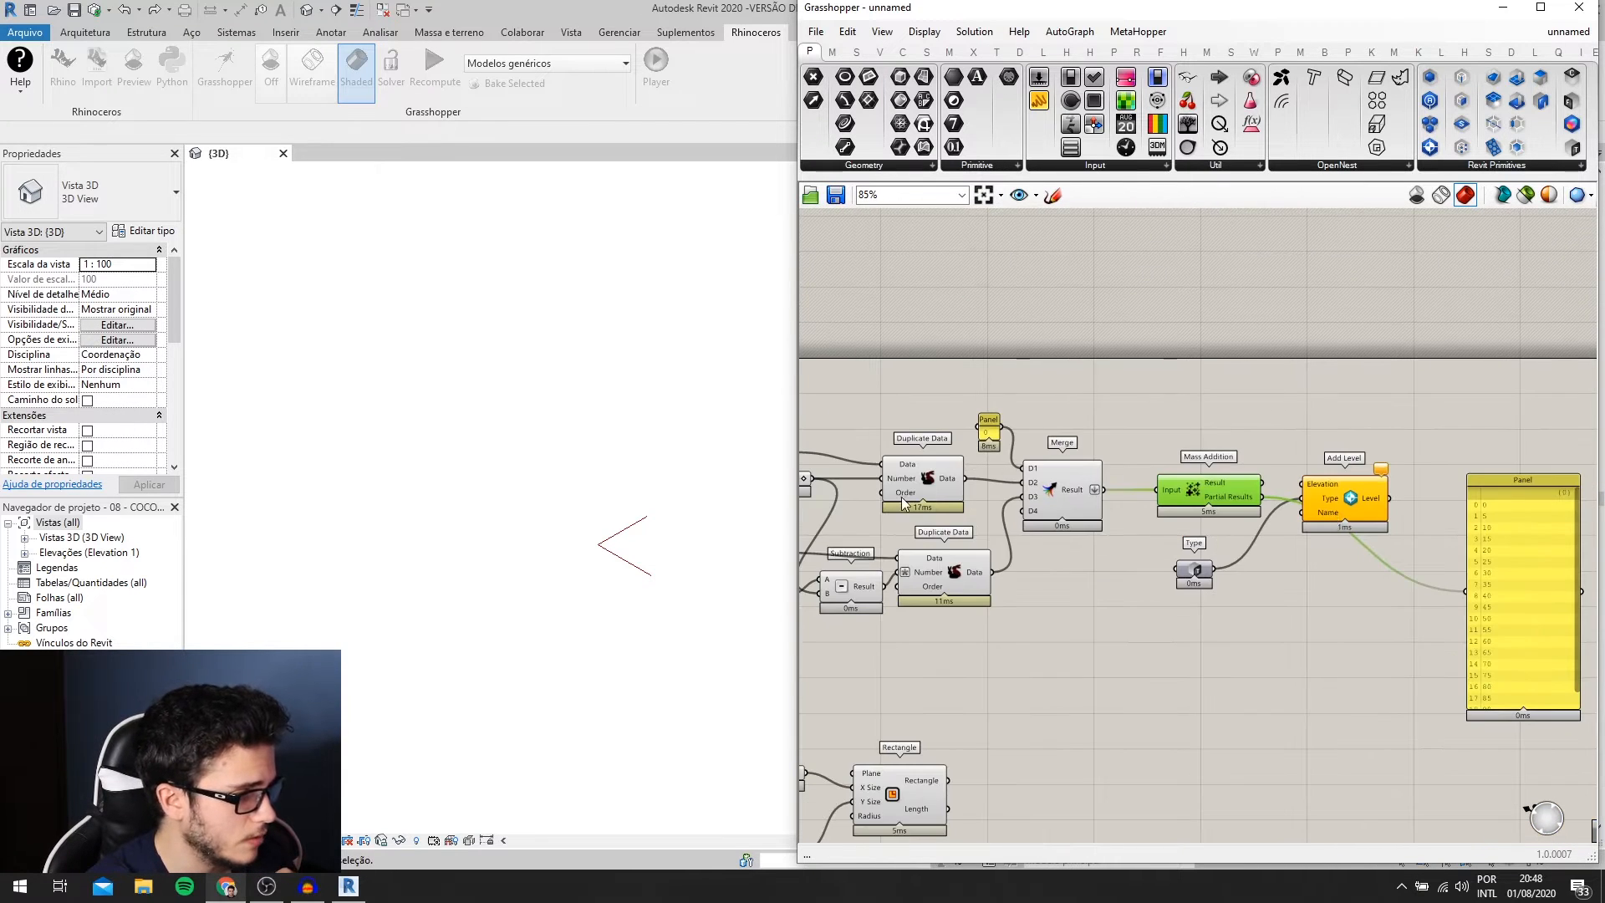
scroll(903, 501, "down", 1)
scroll(1122, 605, "up", 1)
double_click(1113, 609)
type("s")
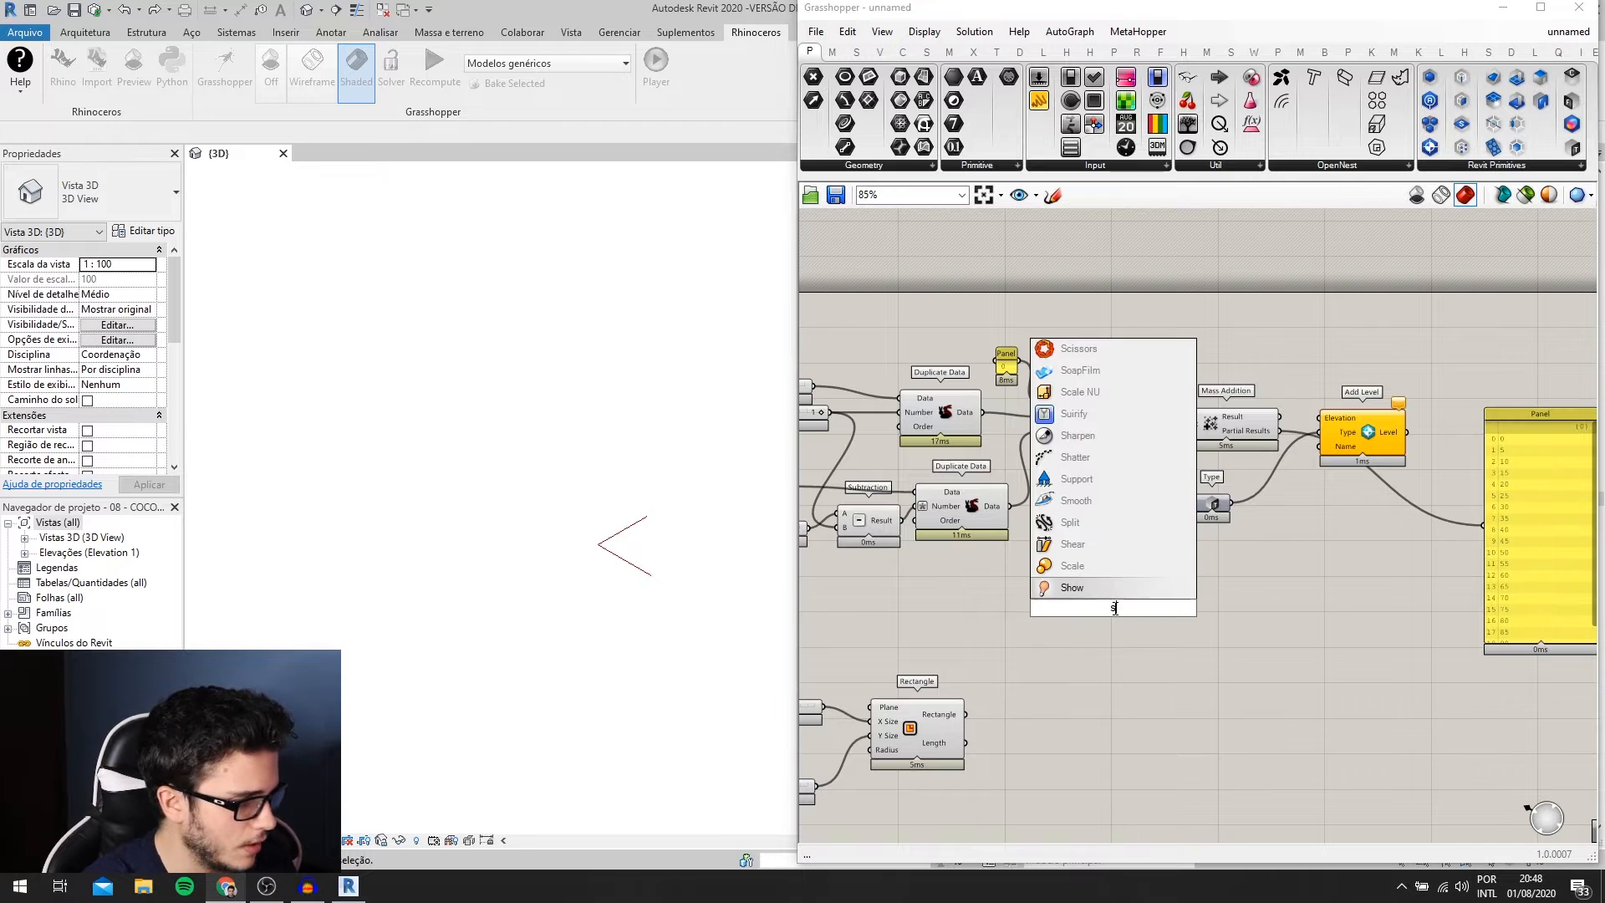
type("eries")
key("Return")
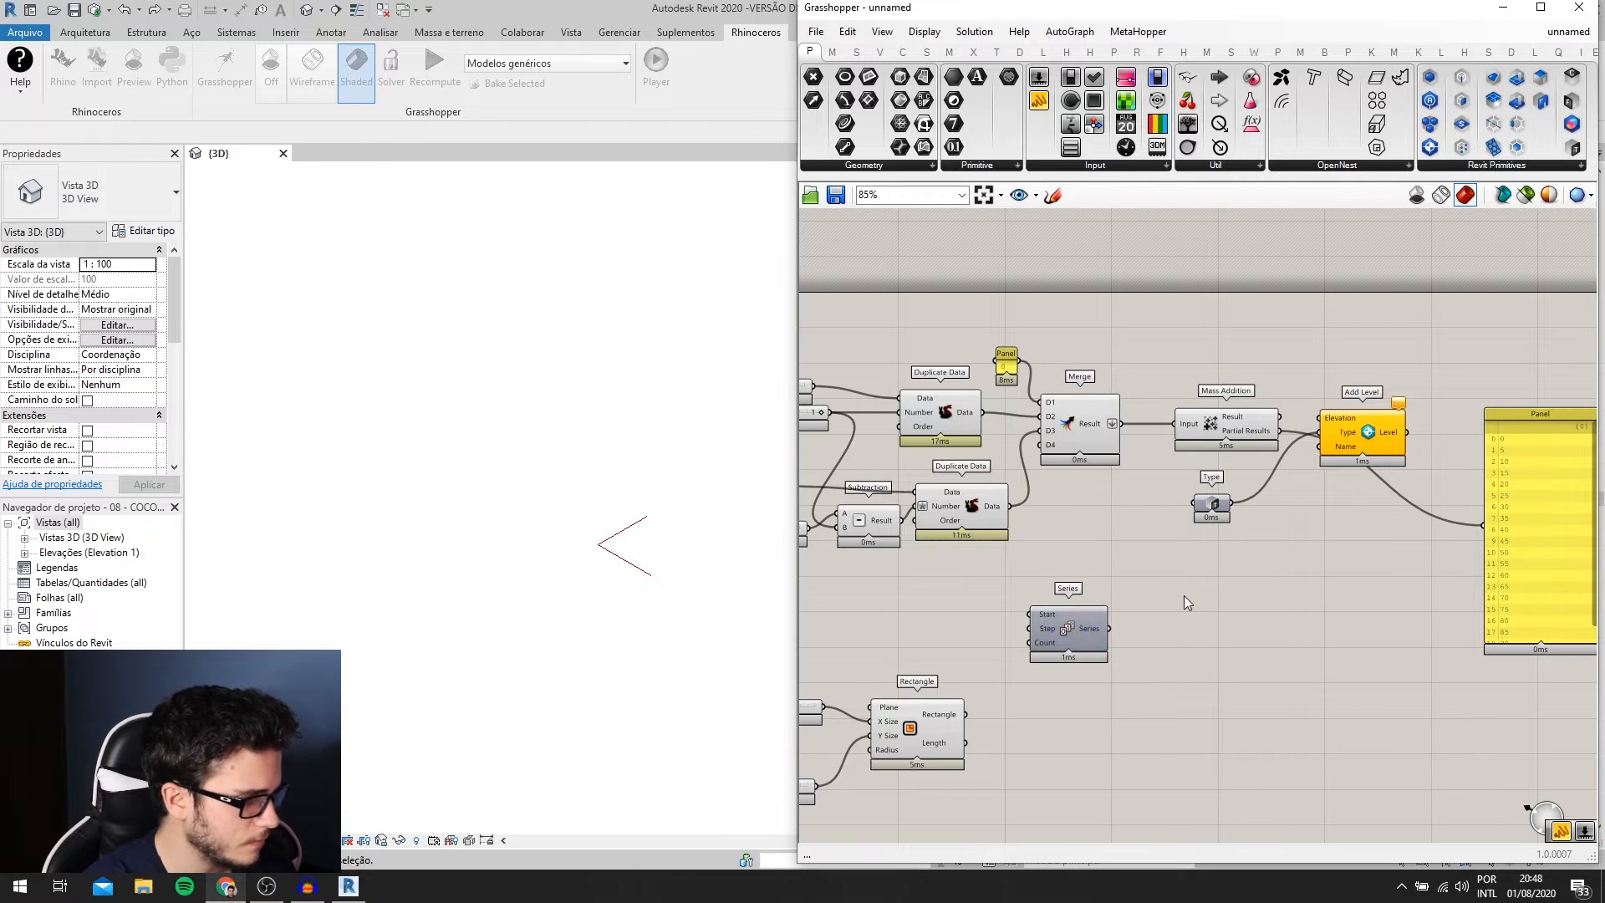
- Add a Concatenate component beside Series and wire the Series output into Fragment B
double_click(1186, 602)
type("concat")
key("Return")
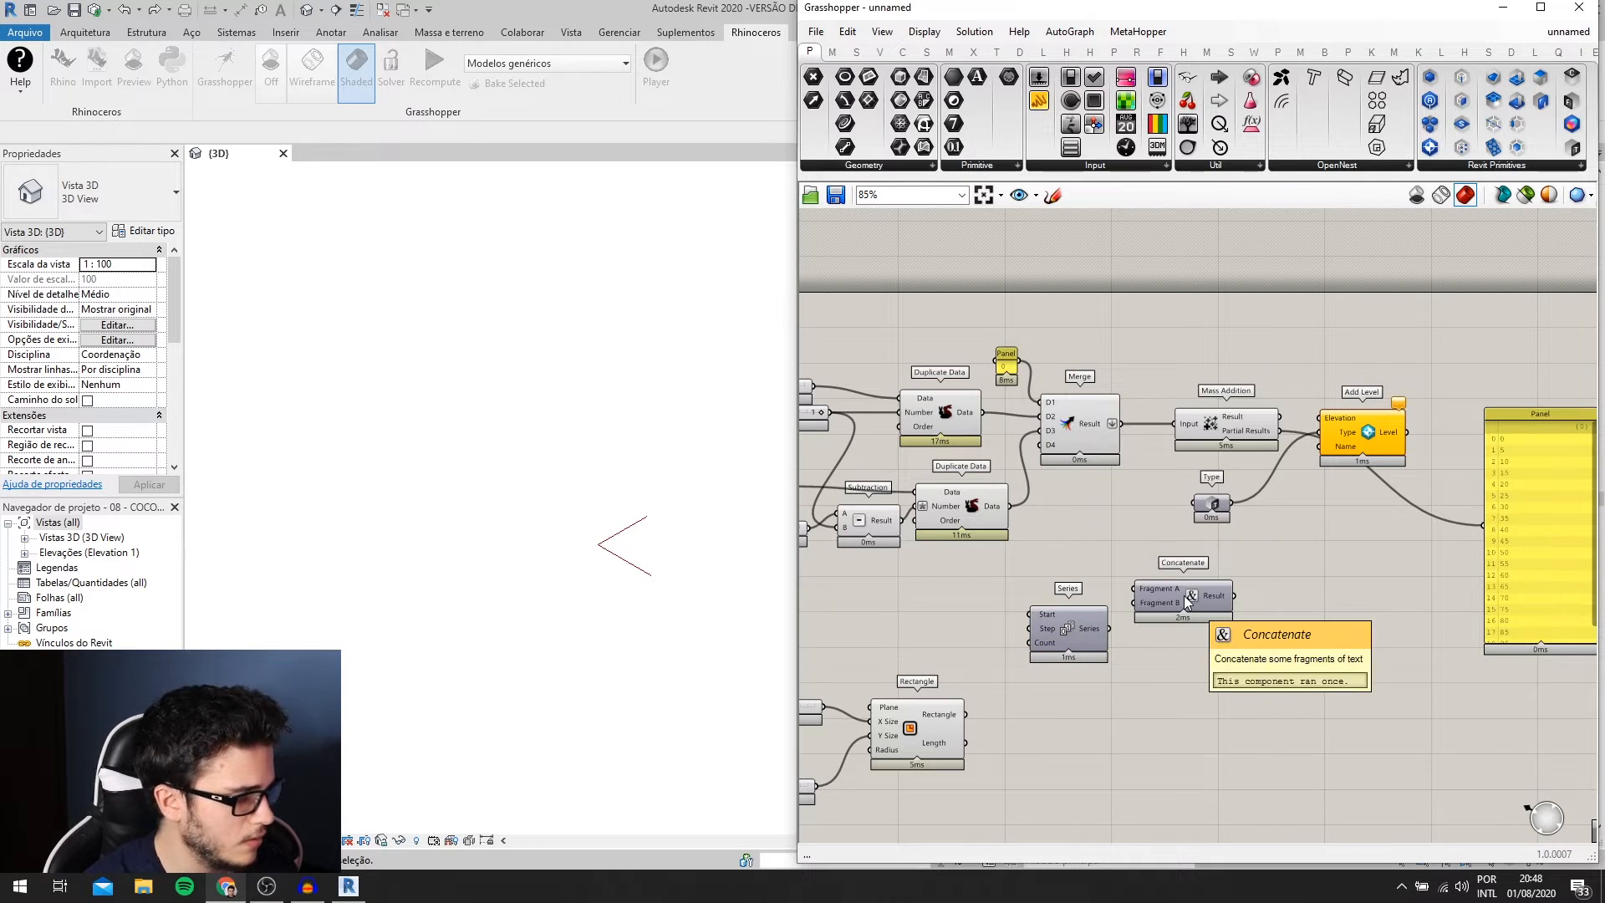
left_click_drag(1185, 597, 1212, 608)
scroll(1043, 632, "up", 2)
scroll(1124, 646, "up", 1)
left_click_drag(1045, 634, 1237, 619)
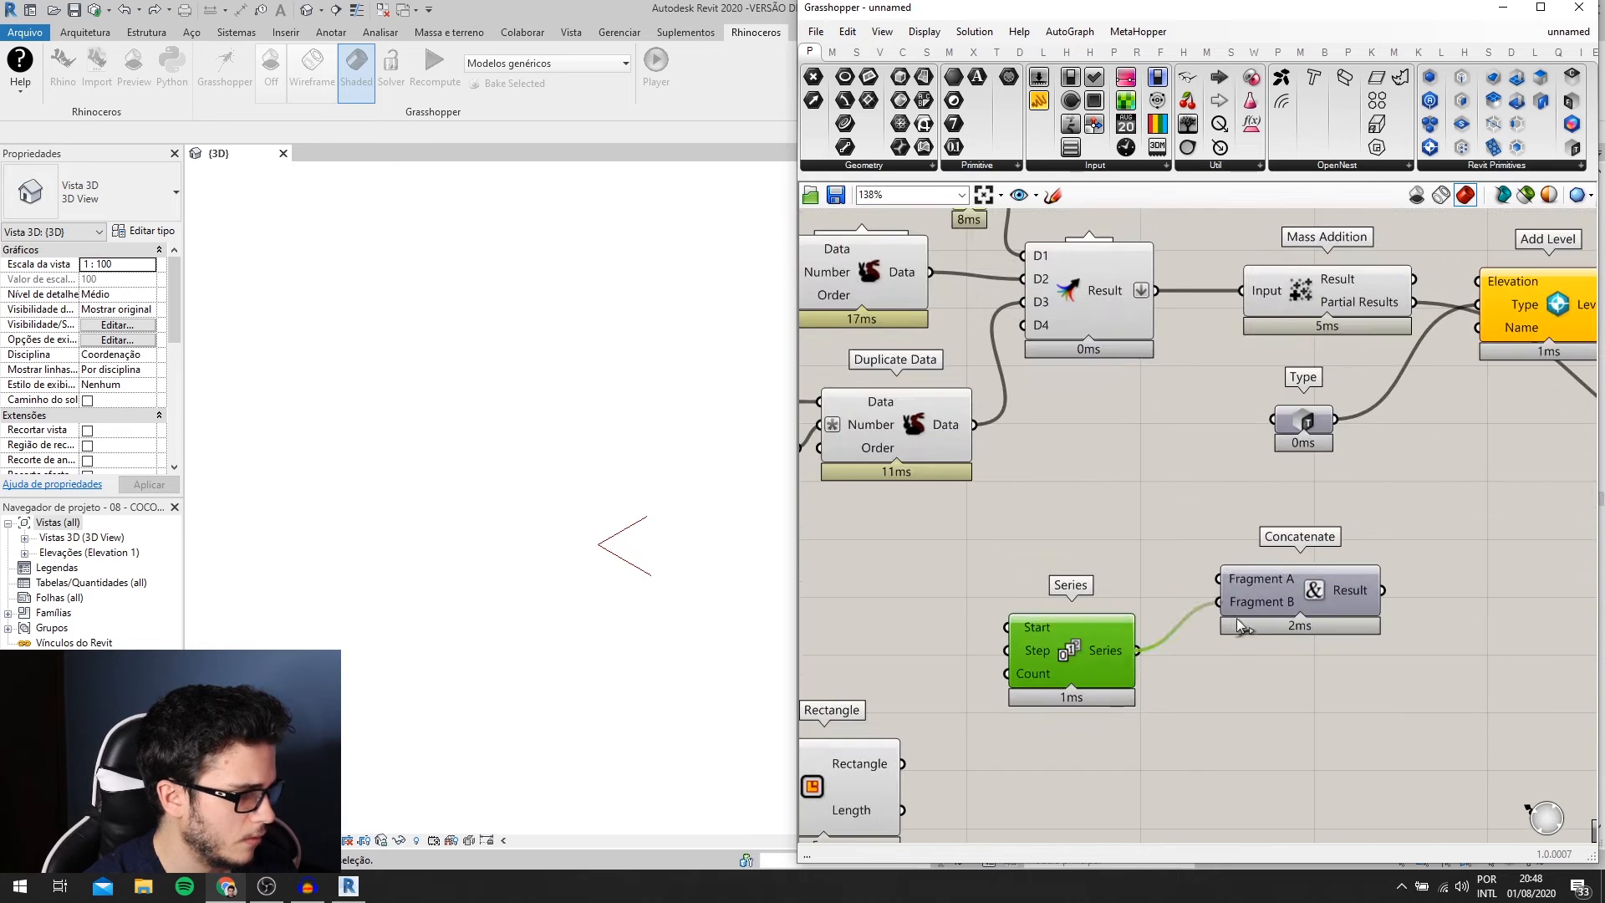
- Wire the number slider set to 20 that feeds Subtraction into the Count input of Series
scroll(1178, 628, "down", 3)
right_click_drag(820, 578, 1016, 548)
scroll(1069, 502, "up", 1)
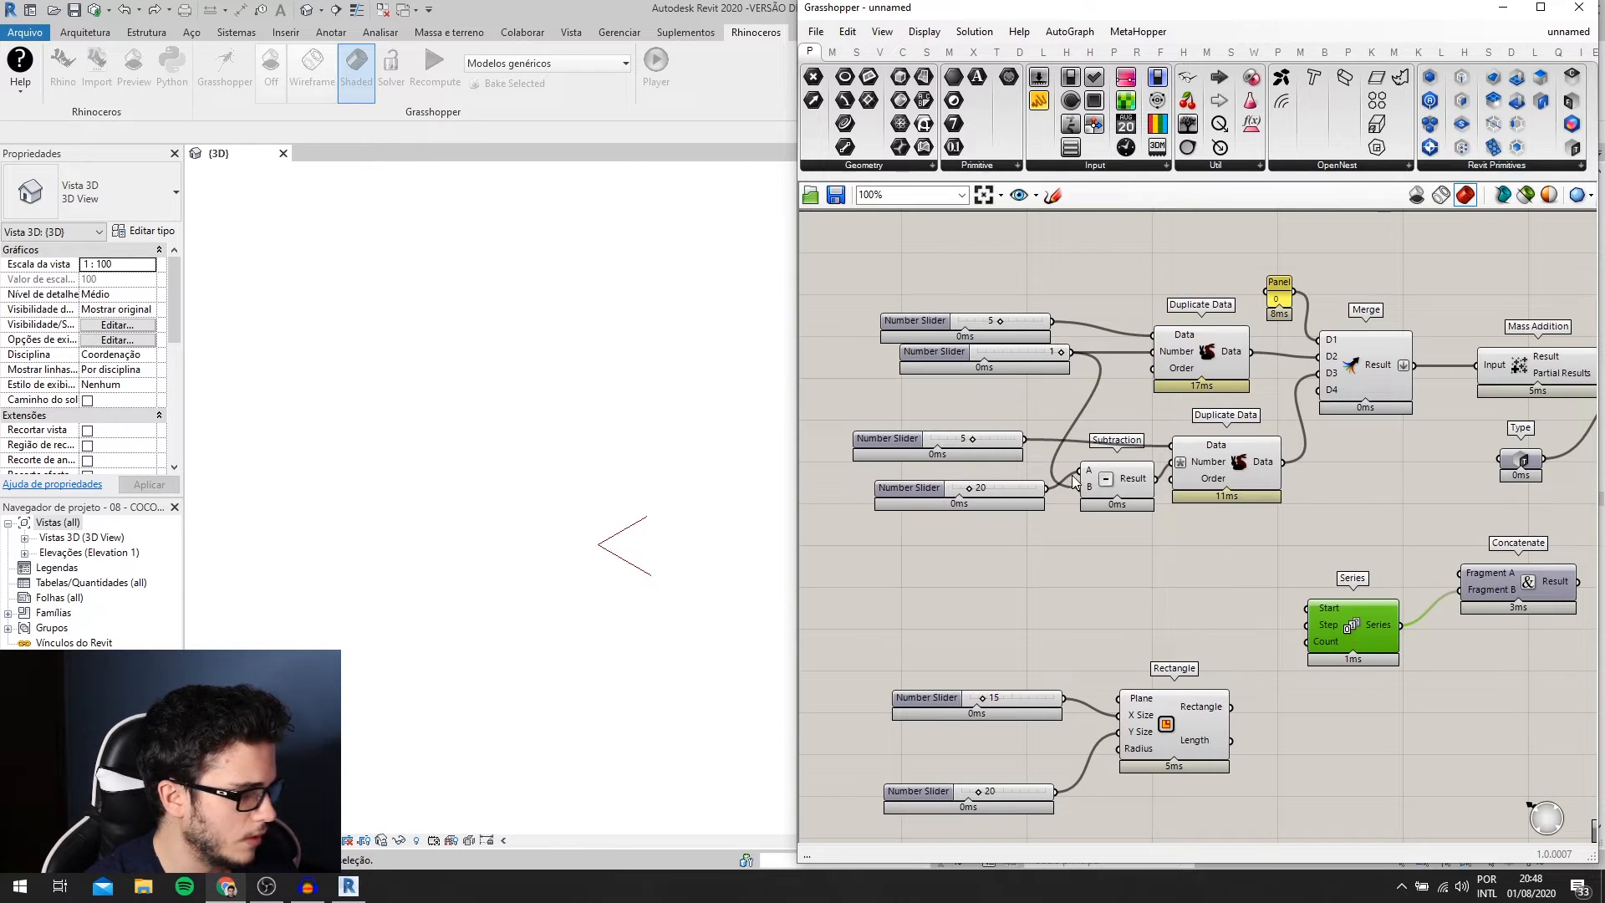
left_click_drag(1048, 505, 1307, 641)
- Wire the Series output into the long panel to check the generated numbers
right_click_drag(1394, 625, 1060, 590)
left_click_drag(1065, 590, 1493, 584)
right_click_drag(1031, 645, 1044, 583)
scroll(945, 592, "down", 2)
scroll(1090, 530, "up", 3)
scroll(1211, 570, "down", 1)
right_click_drag(1212, 569, 1377, 539)
scroll(1057, 531, "up", 1)
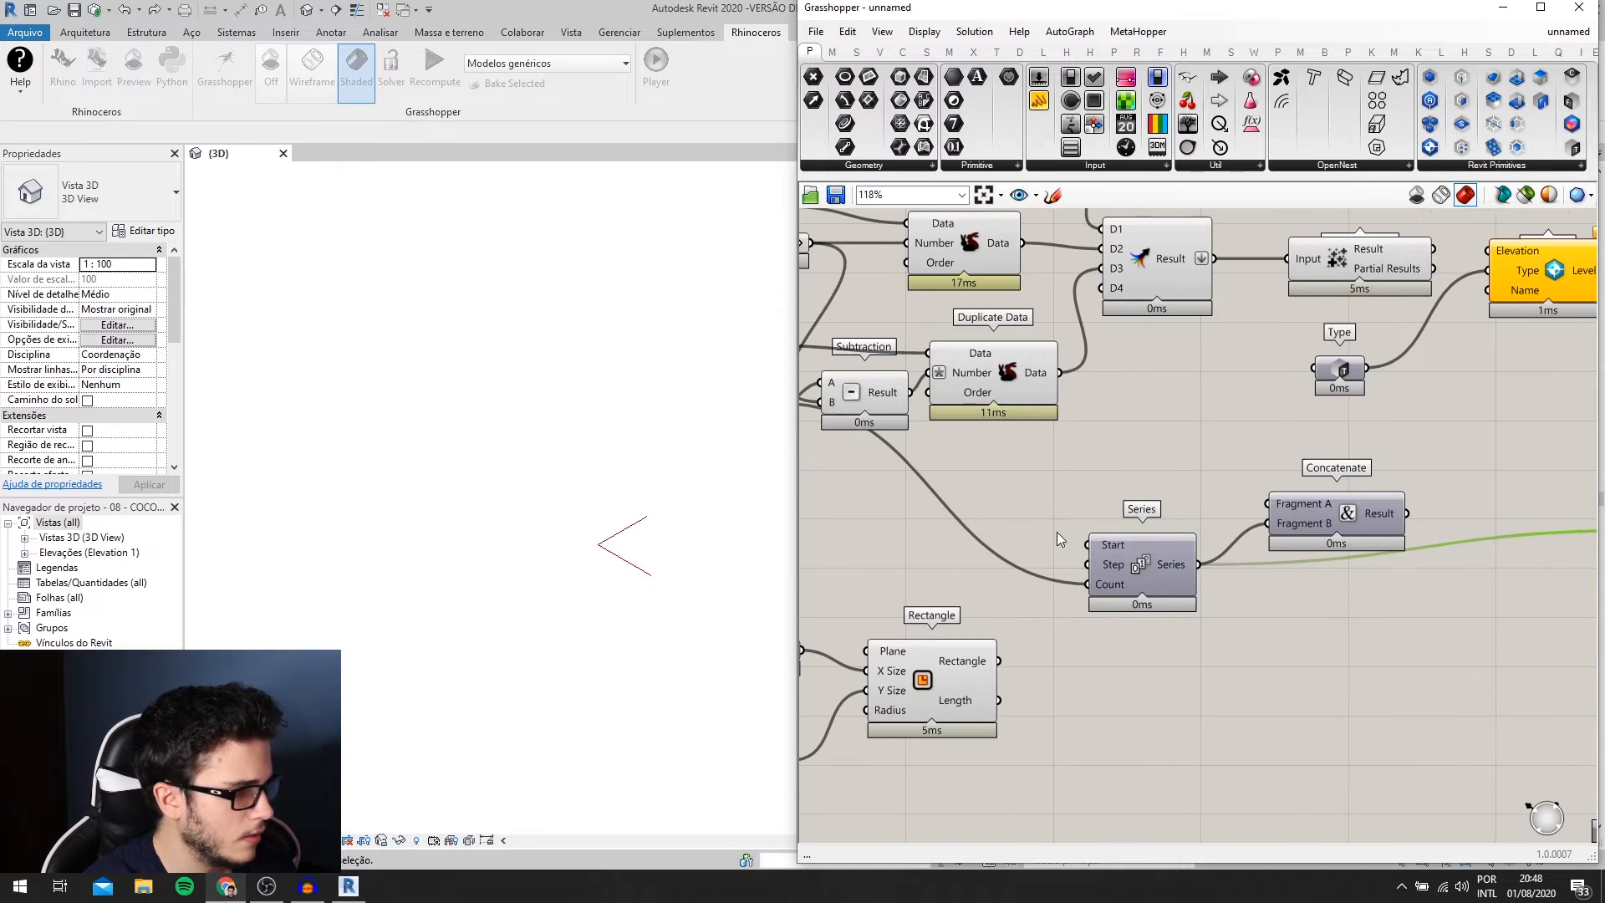
- Add a number slider with the value 1 and wire it into the Start input of Series
double_click(1017, 505)
type("1")
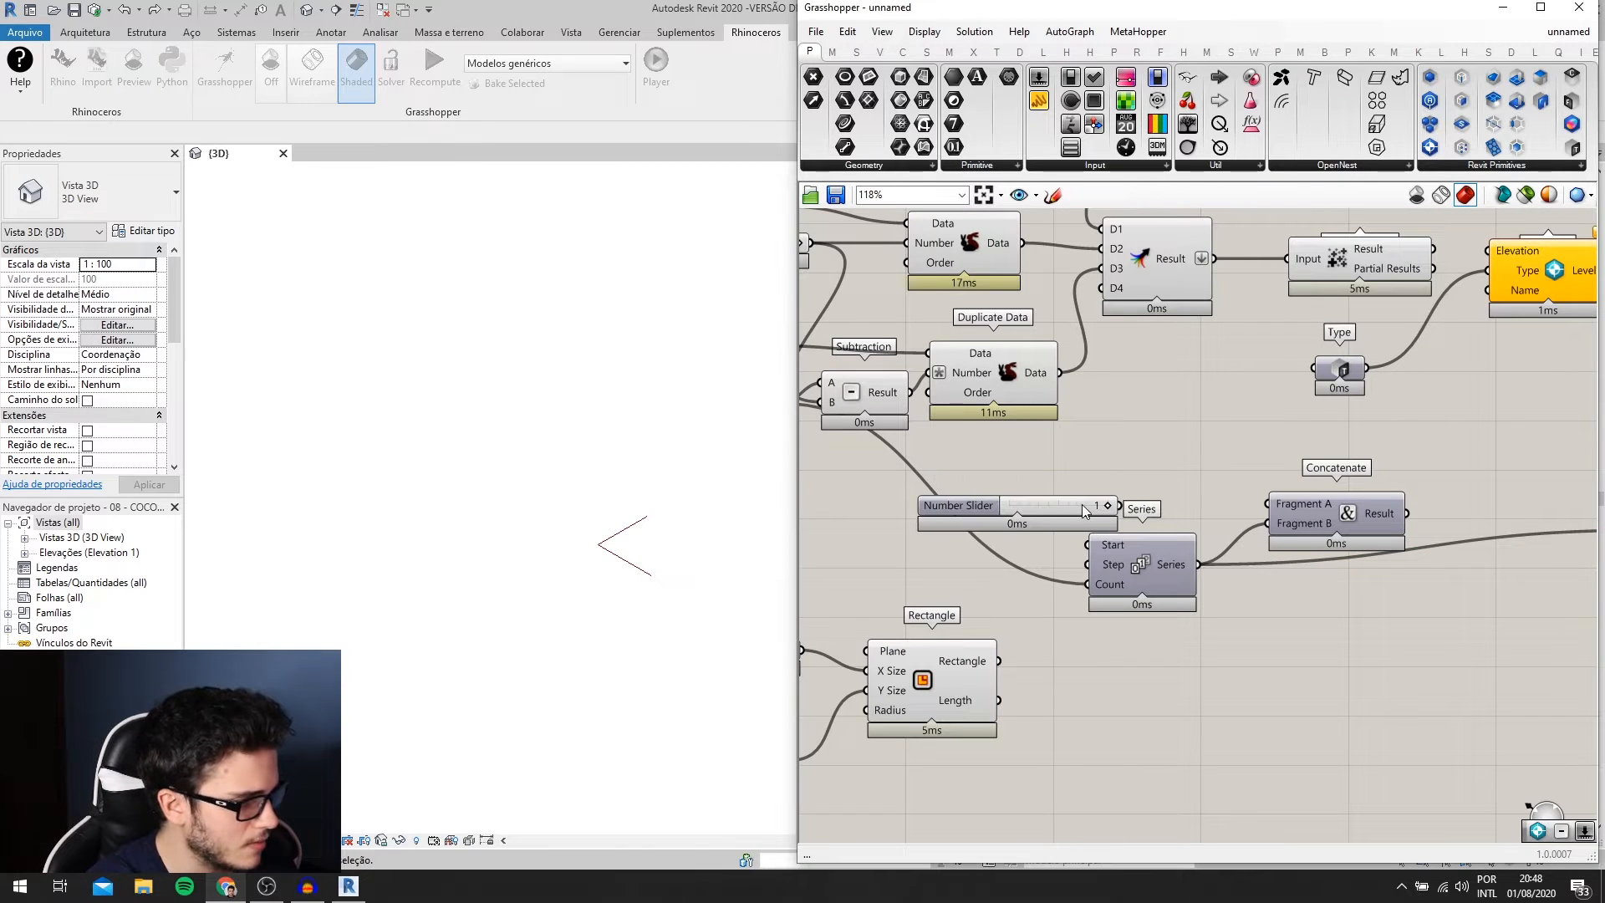
key("Return")
scroll(1052, 543, "up", 1)
left_click_drag(1030, 545, 1093, 547)
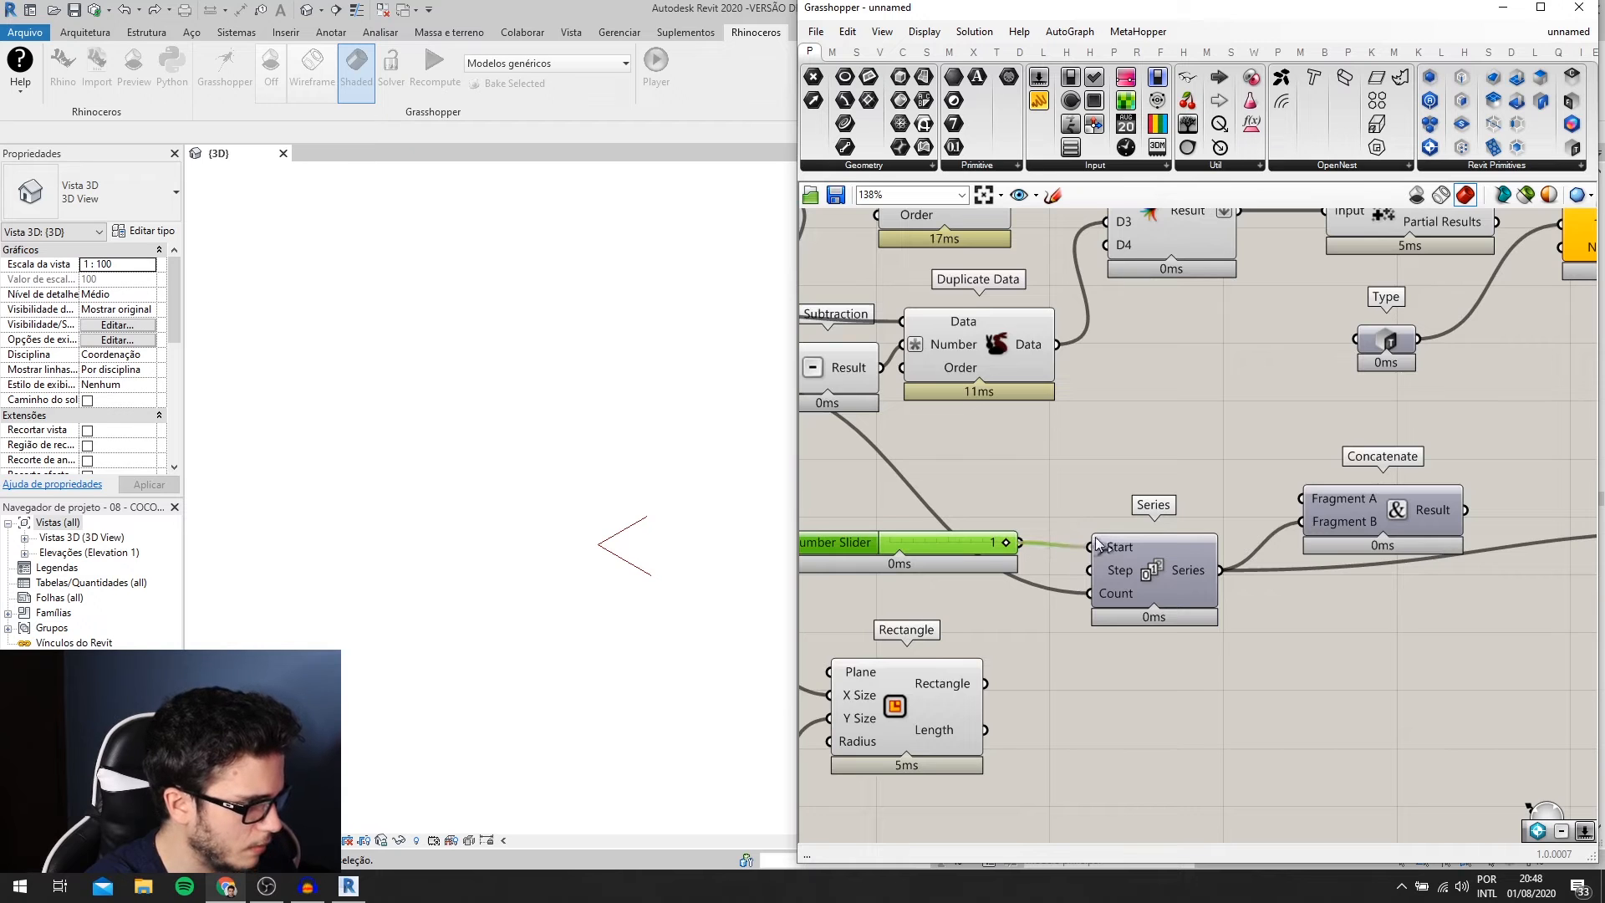
- Add a panel containing "Pisos -" and wire it into Concatenate's Fragment A input
right_click_drag(1425, 475, 1262, 508)
scroll(955, 557, "down", 1)
scroll(1112, 527, "up", 1)
scroll(1227, 534, "down", 2)
scroll(1061, 524, "up", 2)
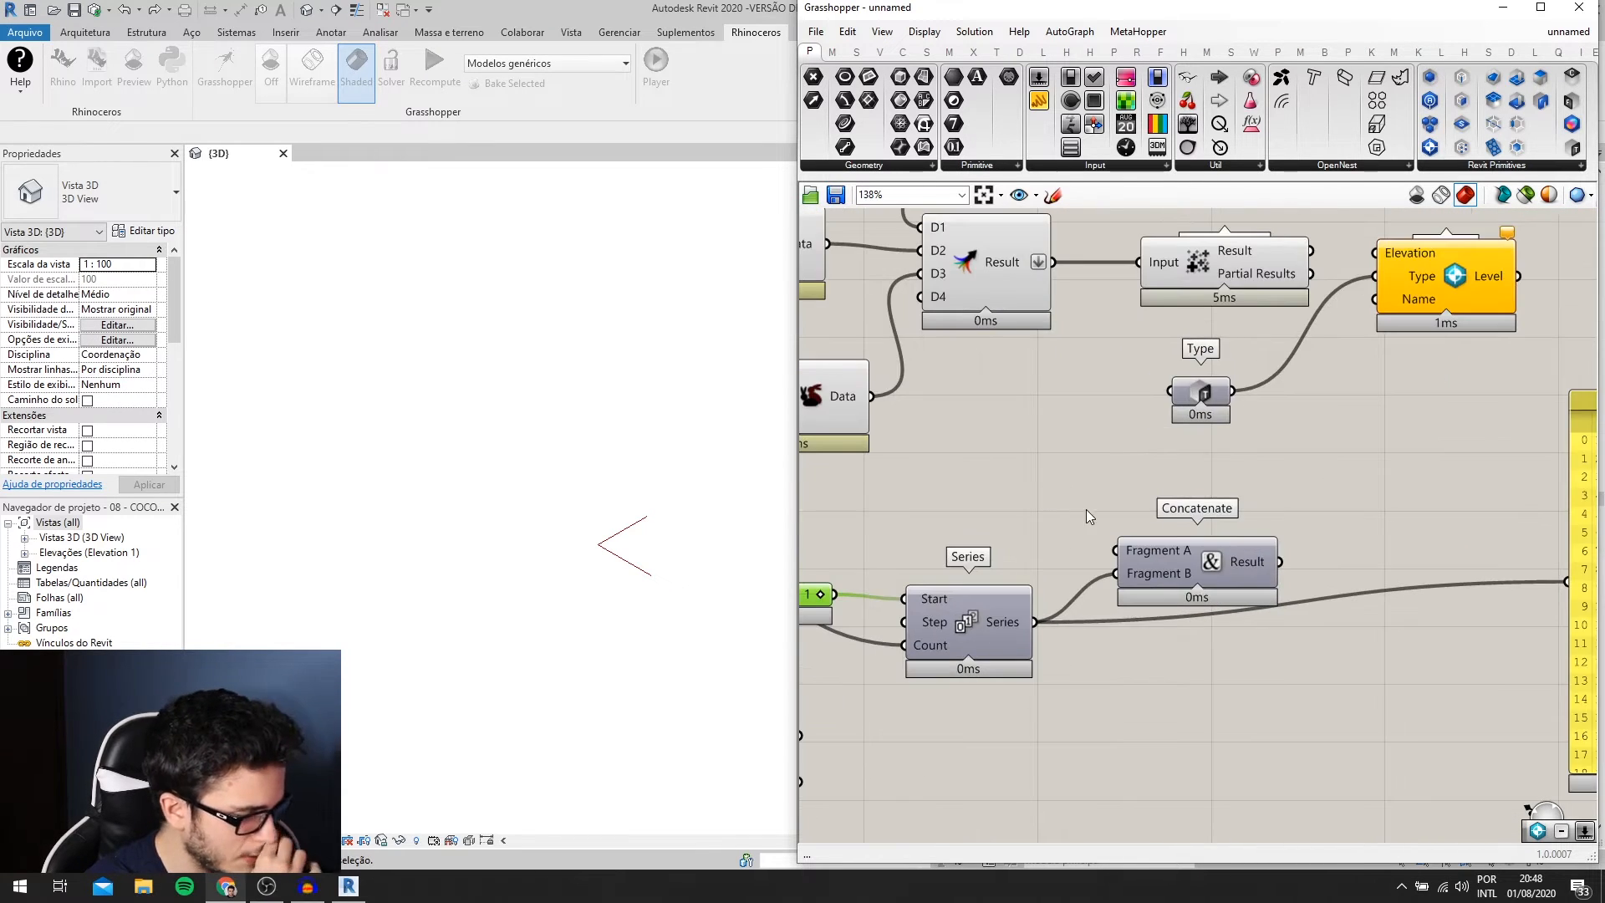
scroll(1244, 579, "up", 2)
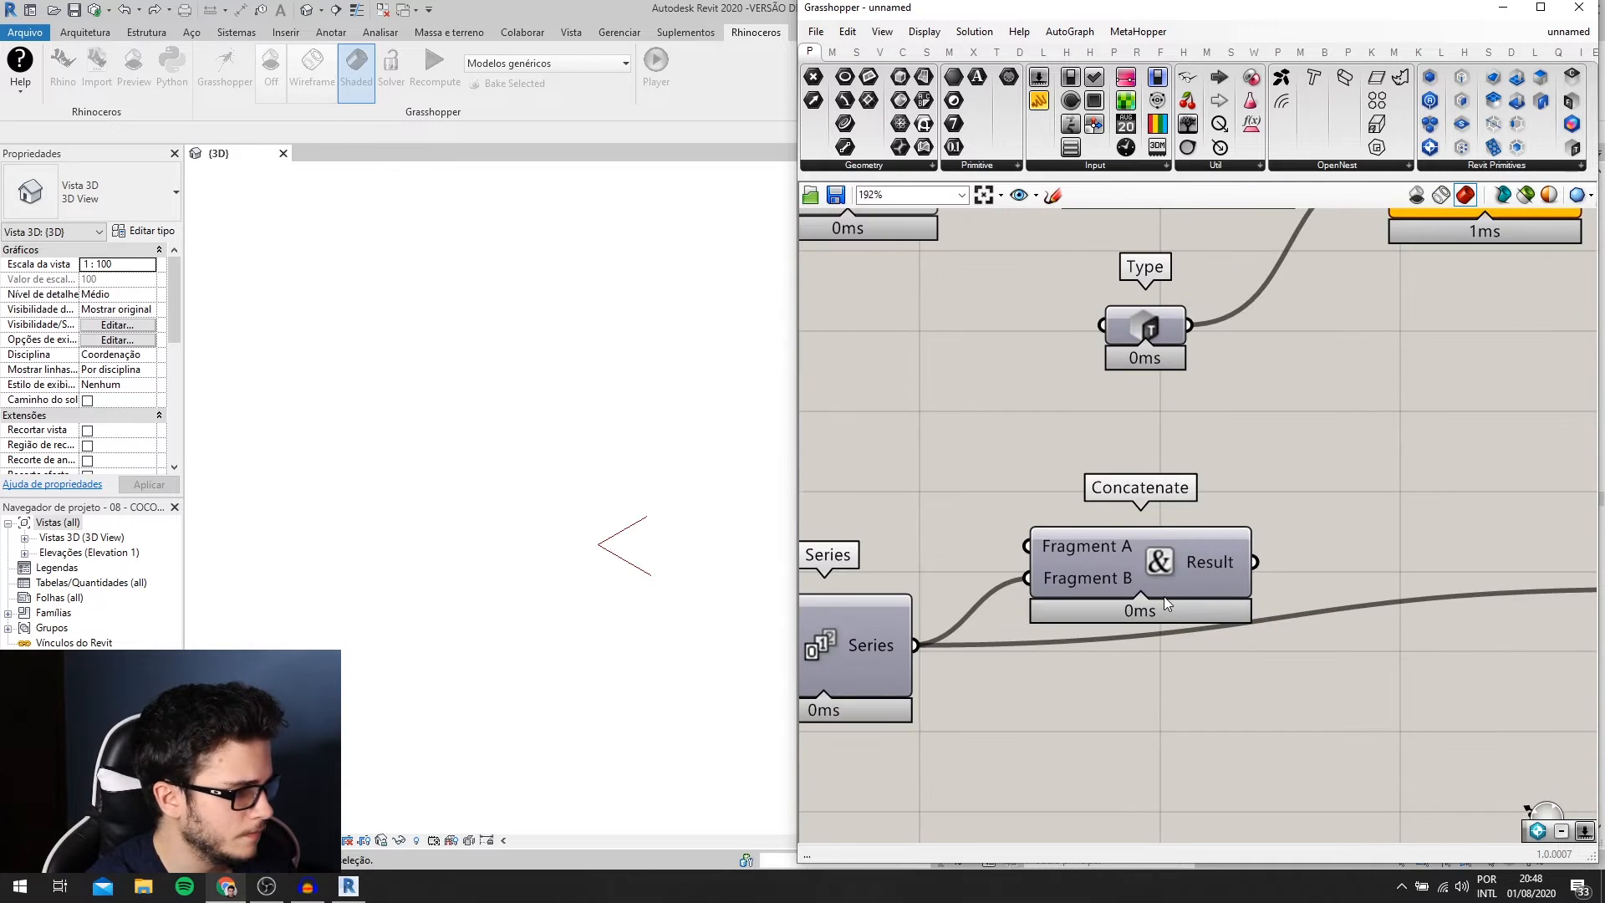
scroll(1329, 460, "down", 3)
double_click(1028, 431)
type("//")
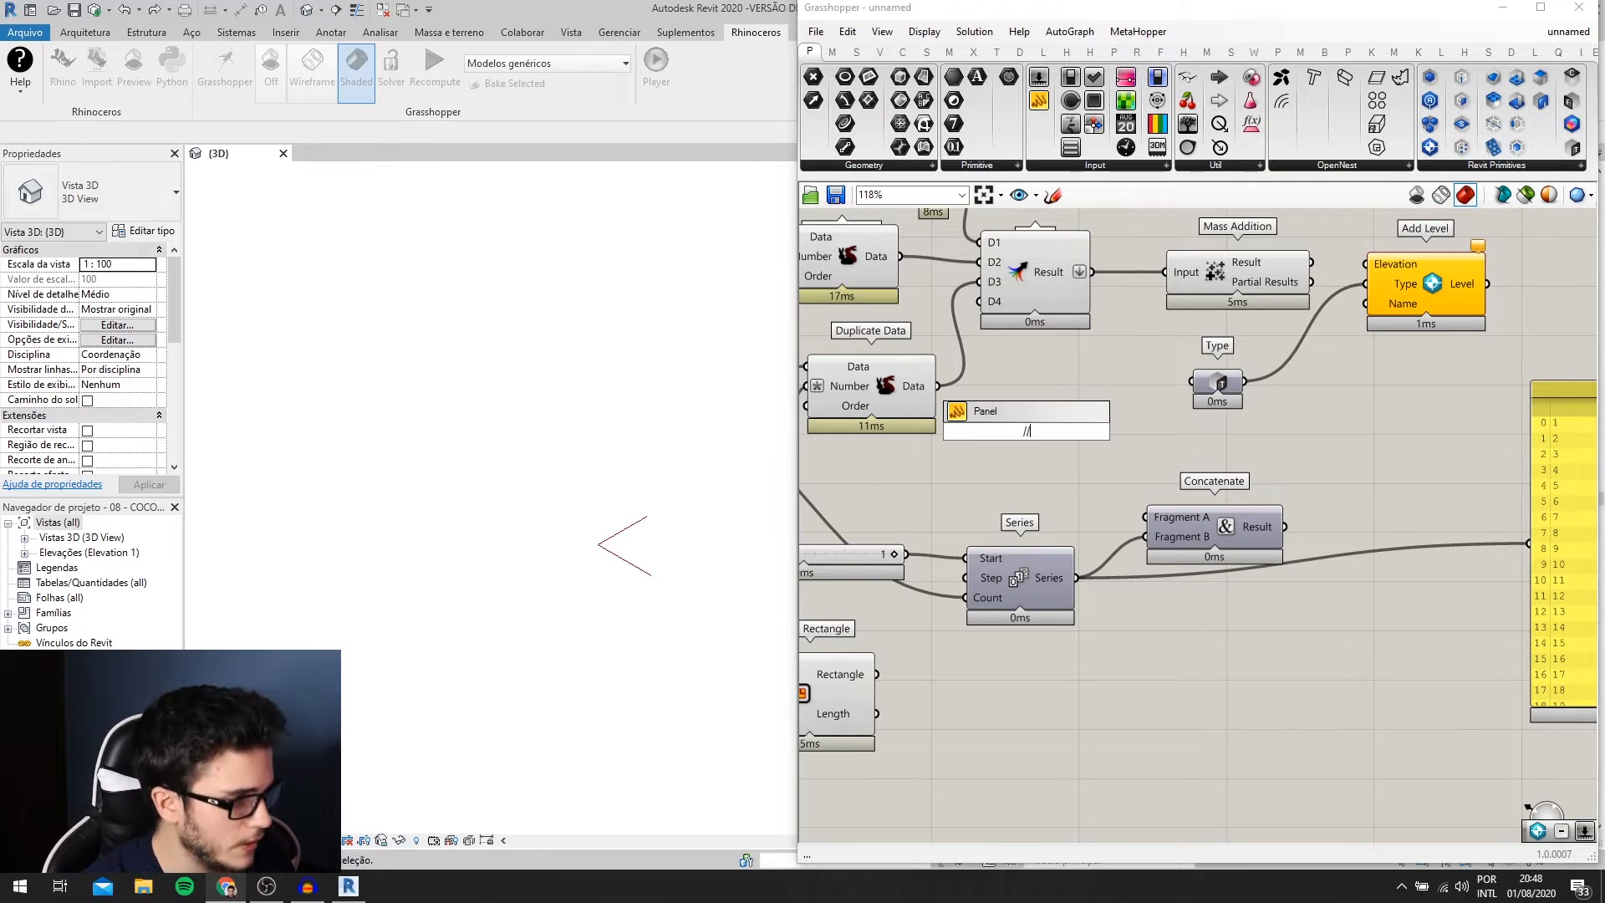
type("Pisos -")
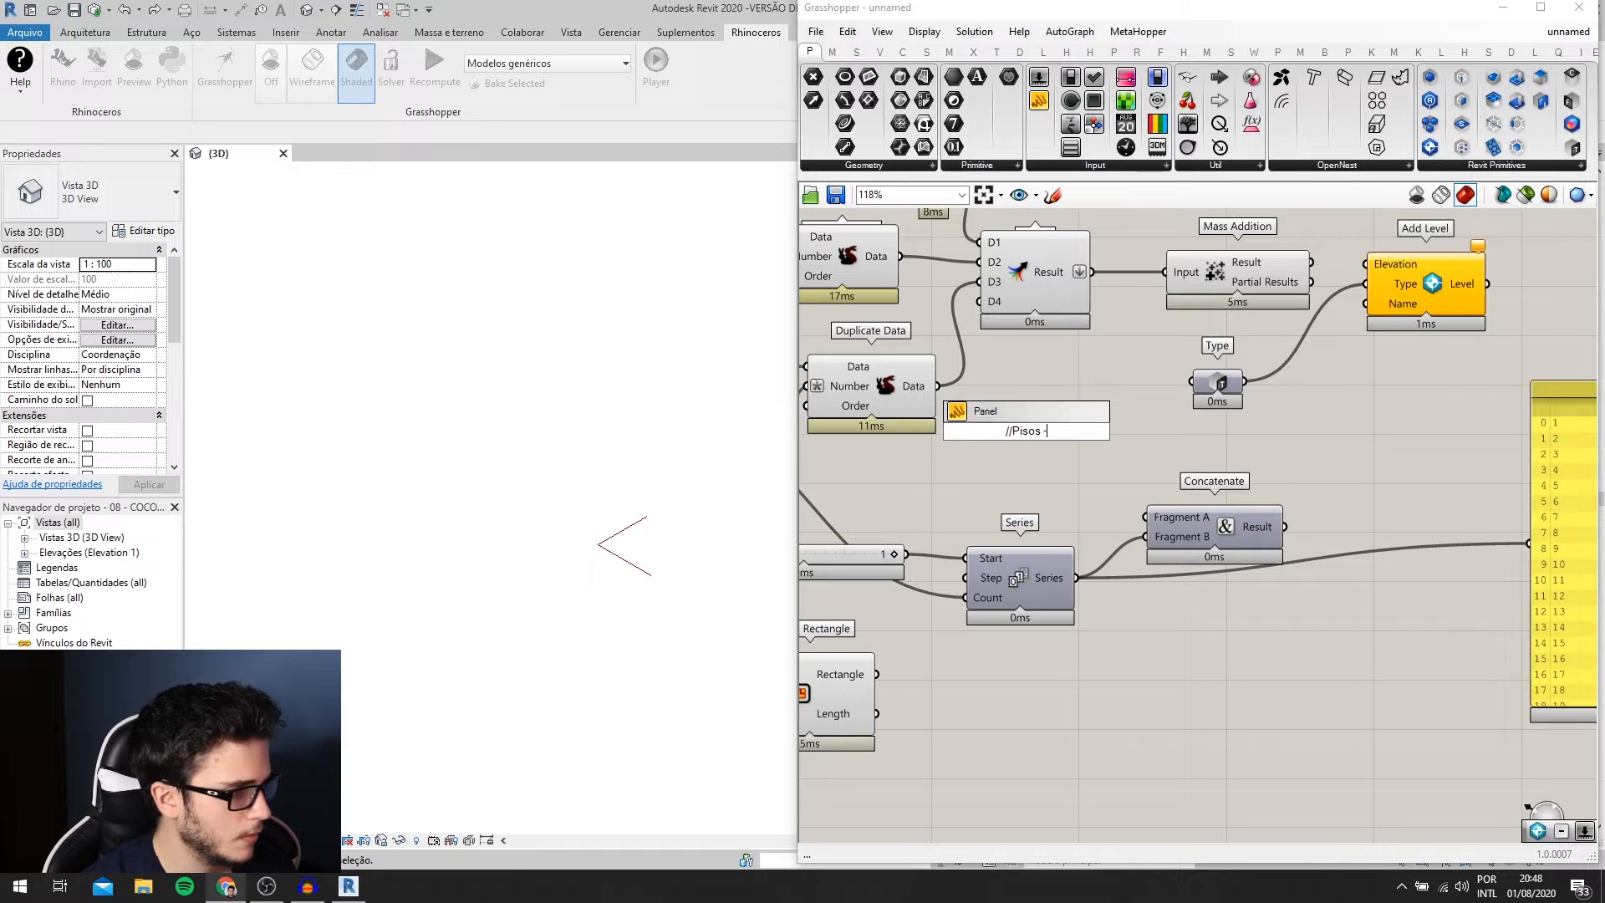
key("Return")
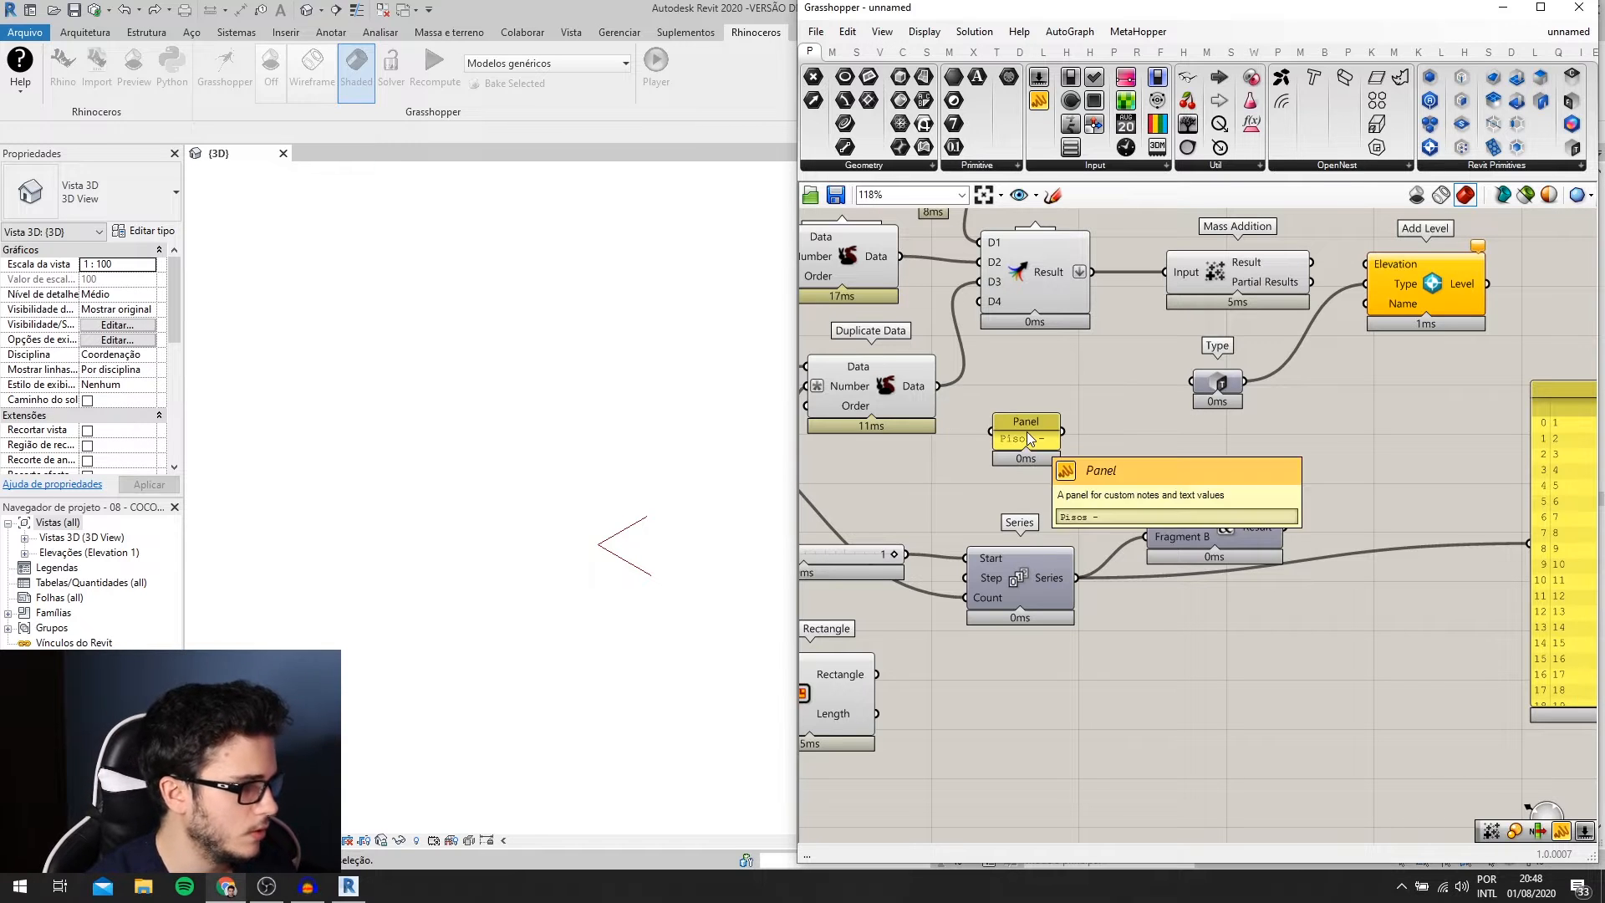
left_click_drag(1037, 432, 1160, 522)
scroll(1042, 471, "up", 1)
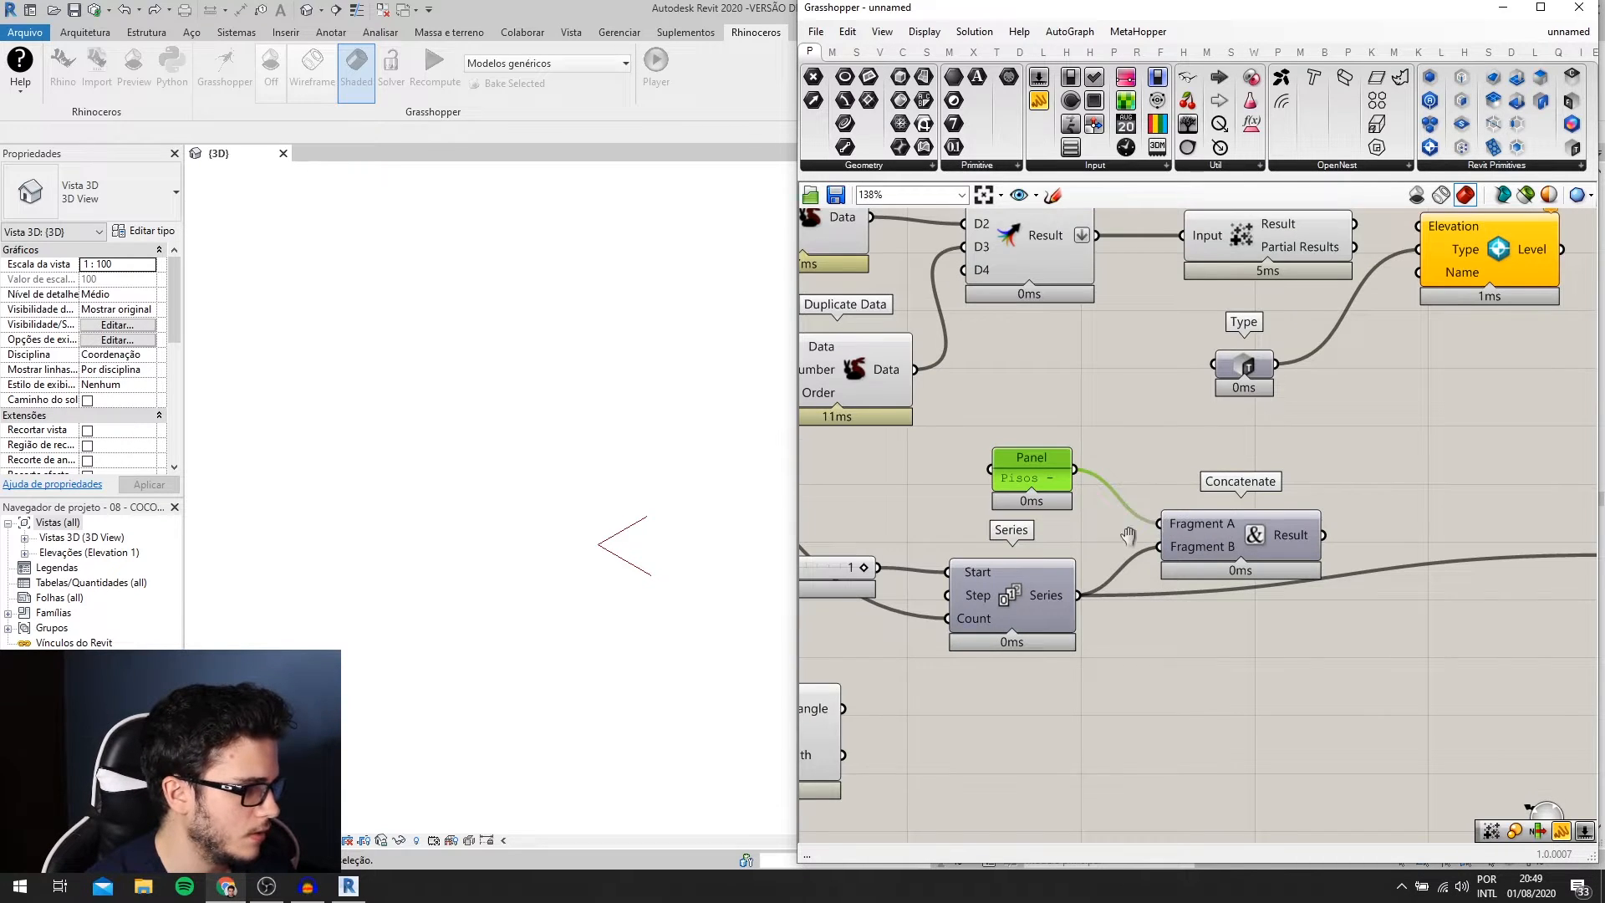
- Wire Concatenate's Result into the long panel to inspect the generated level names
right_click_drag(1129, 536, 816, 560)
right_click_drag(1193, 546, 1148, 534)
left_click_drag(967, 549, 1251, 568)
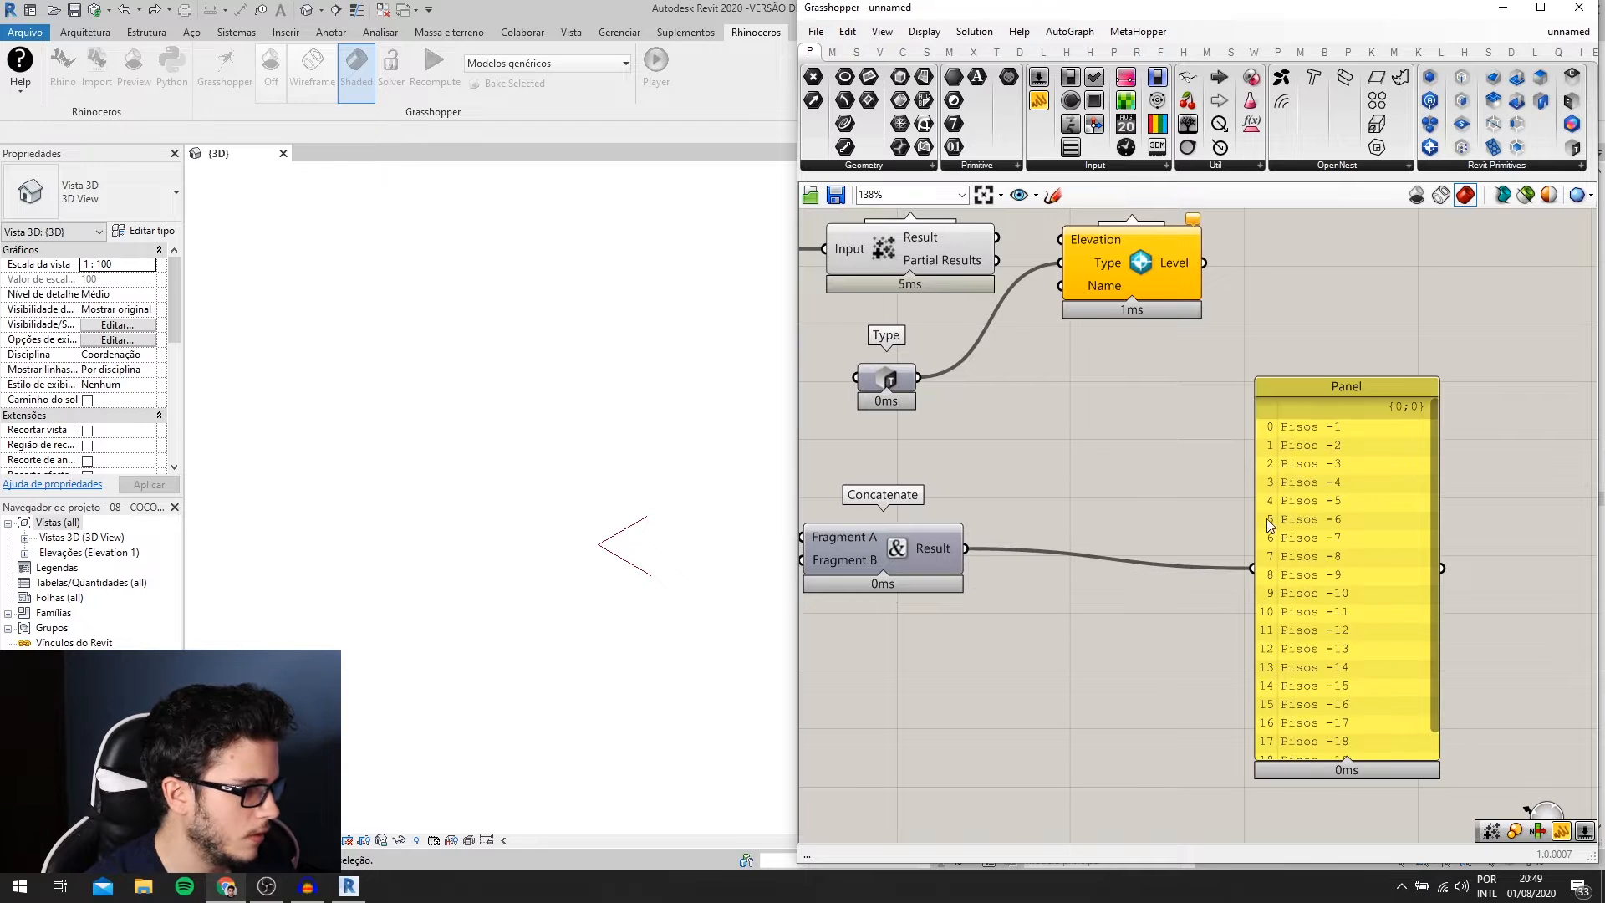
scroll(1210, 533, "down", 1)
- Add a trailing space after the dash in the "Pisos -" prefix panel
right_click_drag(1211, 532, 1459, 517)
scroll(1007, 496, "up", 1)
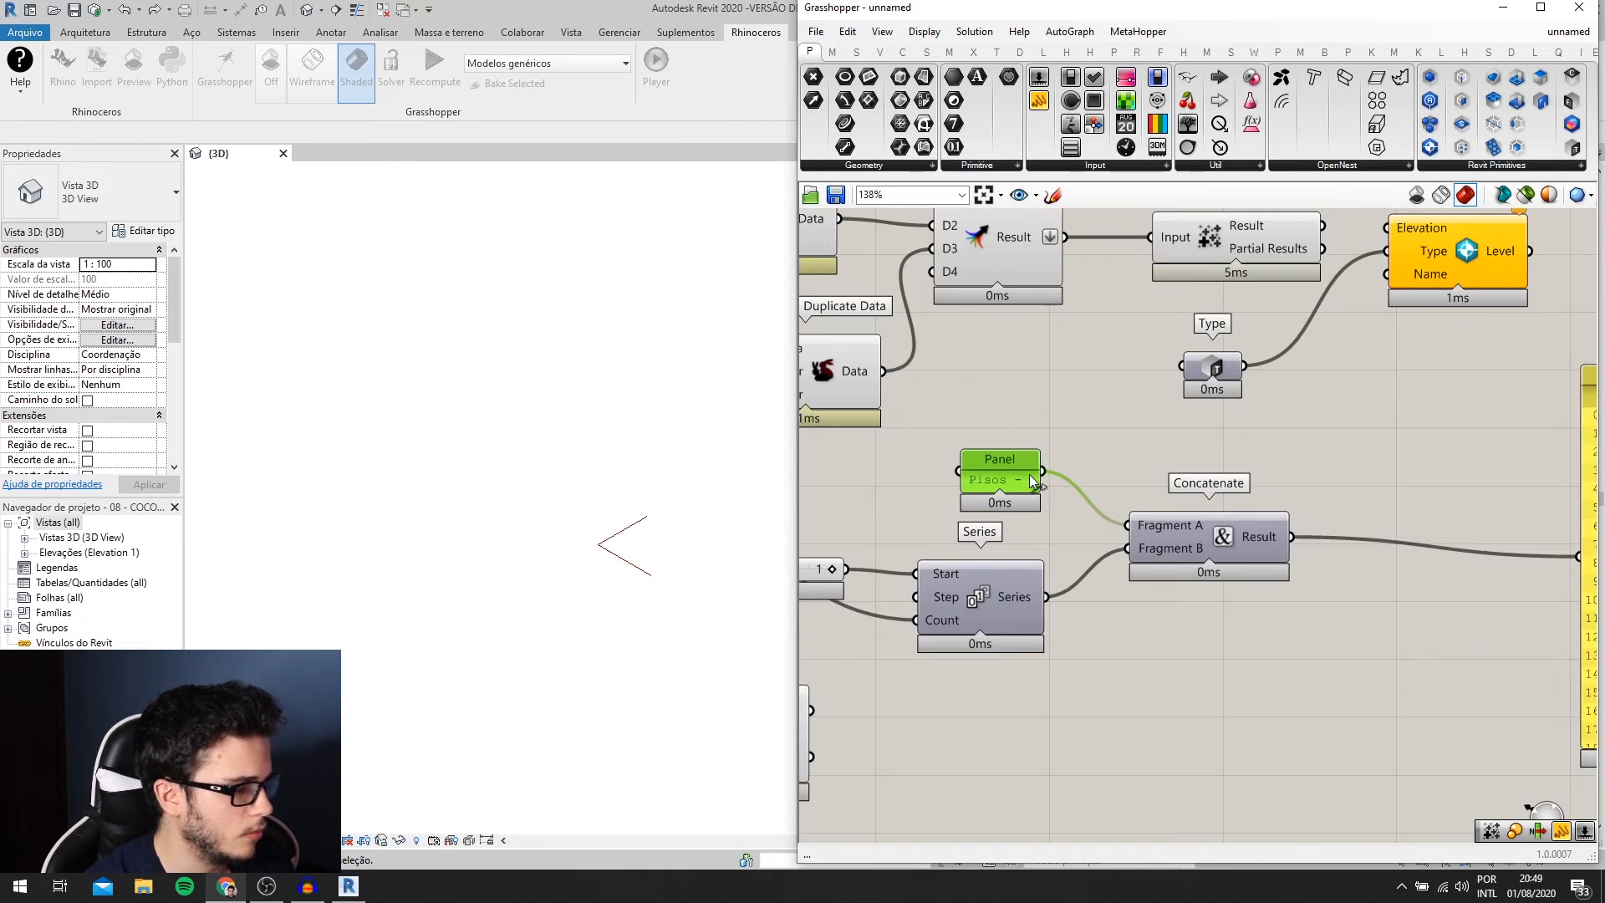
double_click(1033, 480)
left_click(981, 390)
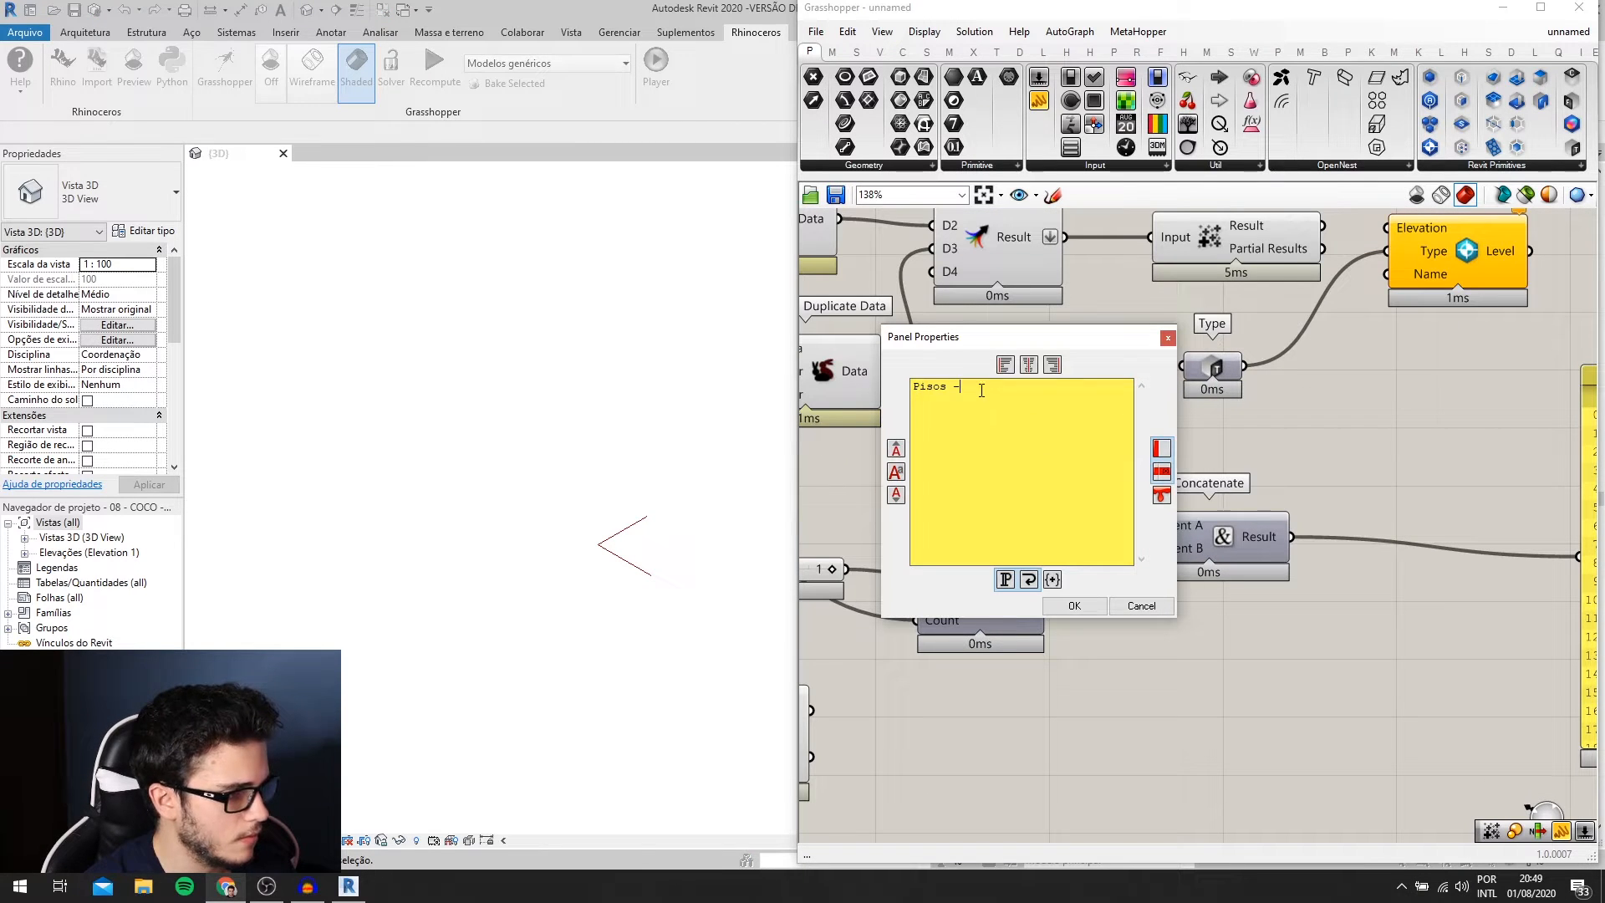
left_click(1076, 604)
scroll(1152, 595, "down", 1)
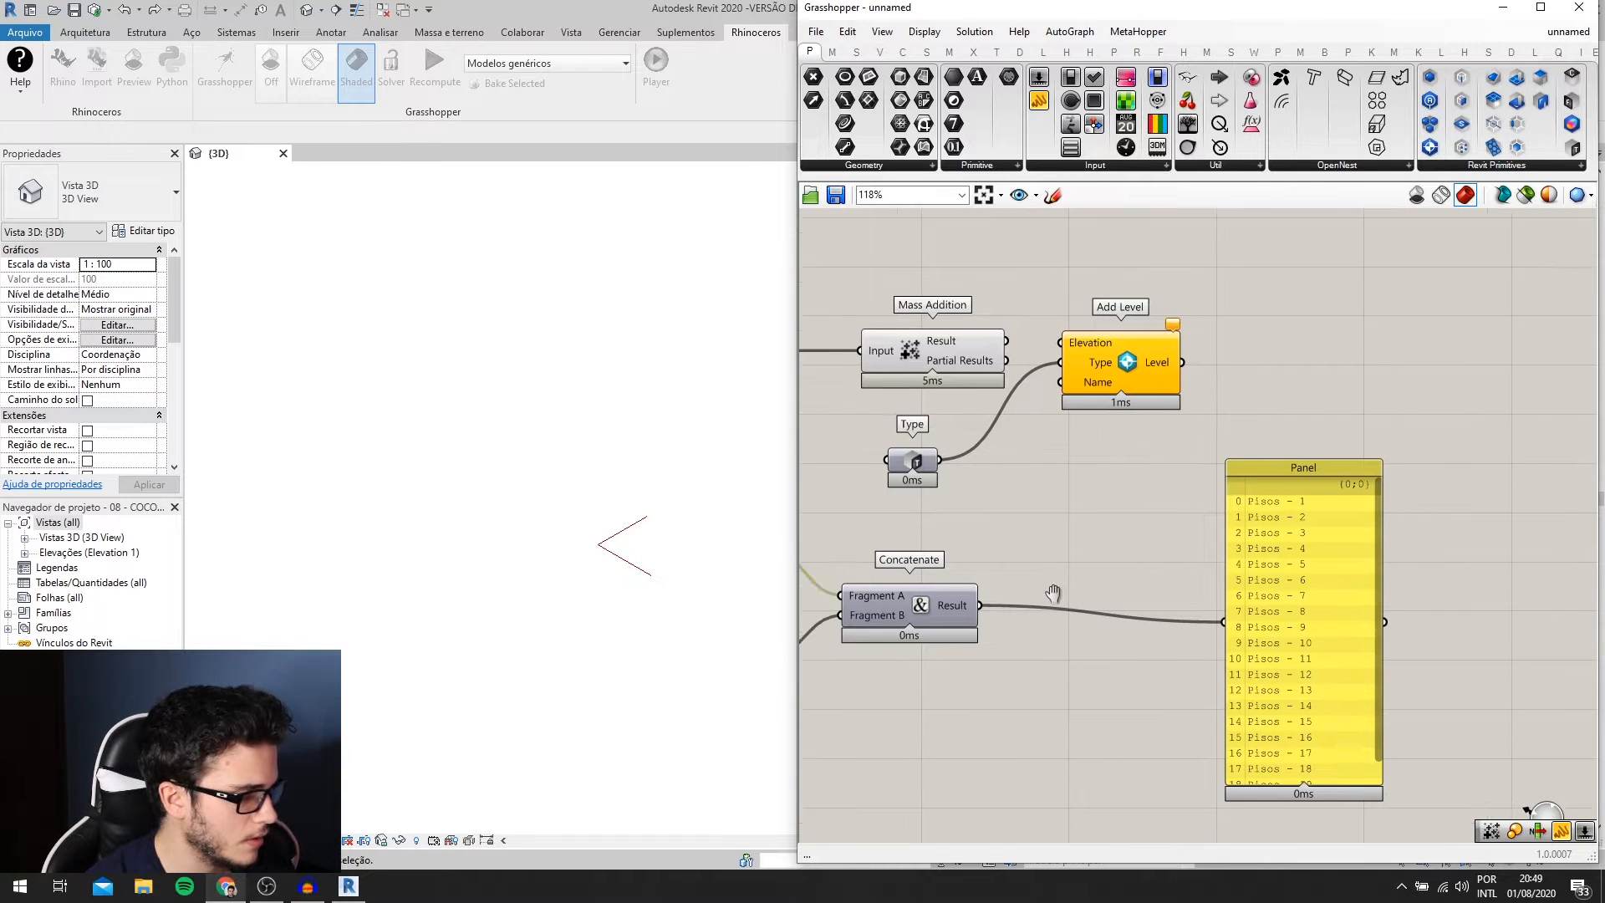
- Wire Concatenate's Result output into the Name input of Add Level
right_click_drag(1054, 593, 1090, 574)
scroll(1091, 573, "up", 2)
left_click_drag(1005, 590, 1185, 343)
scroll(1075, 467, "down", 2)
right_click_drag(1118, 447, 1096, 519)
scroll(1096, 519, "down", 2)
scroll(1035, 439, "up", 1)
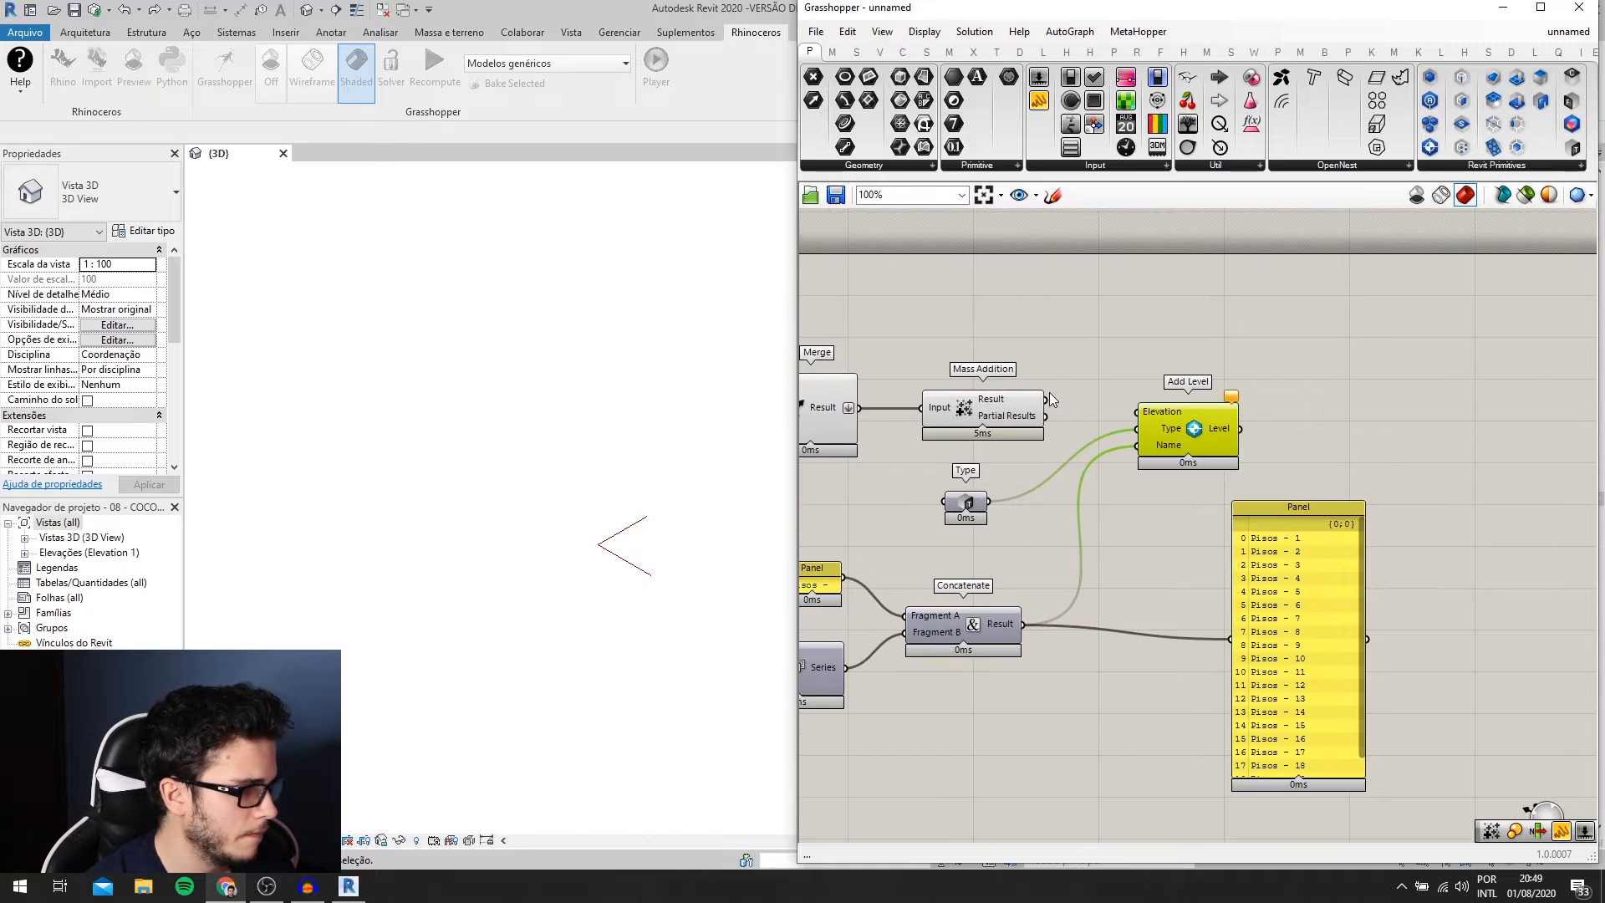
- Inspect Mass Addition's Result and Partial Results in the long panel, then reconnect Concatenate's Result to it
left_click_drag(1046, 399, 1229, 637)
left_click(1279, 585)
scroll(1080, 429, "up", 1)
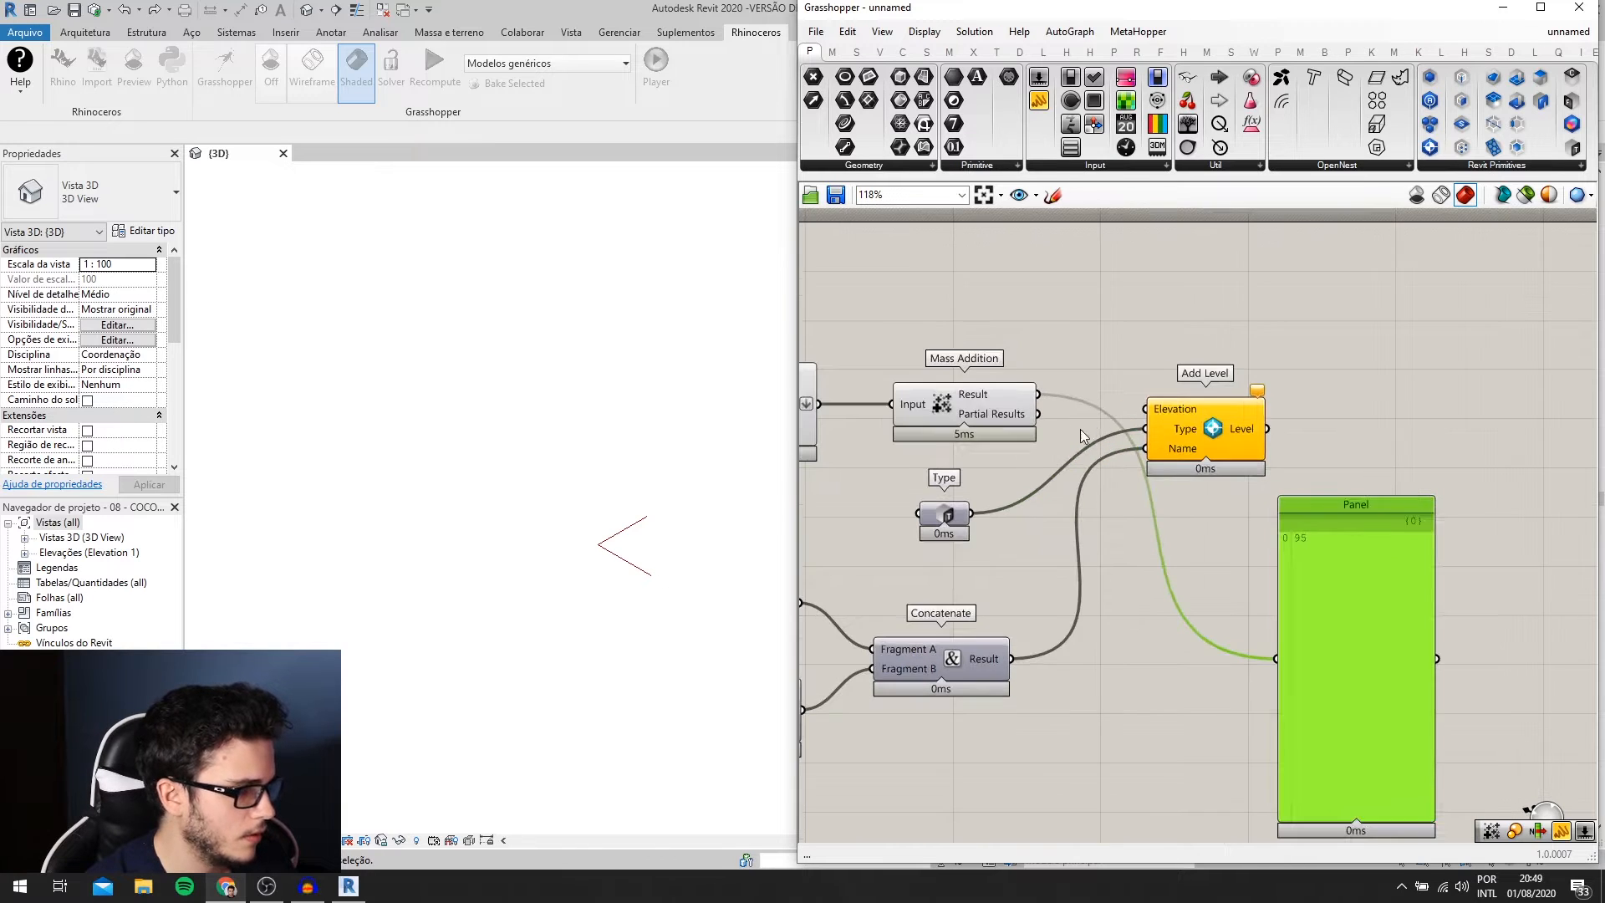
right_click_drag(1080, 429, 1086, 488)
left_click_drag(1080, 469, 1317, 712)
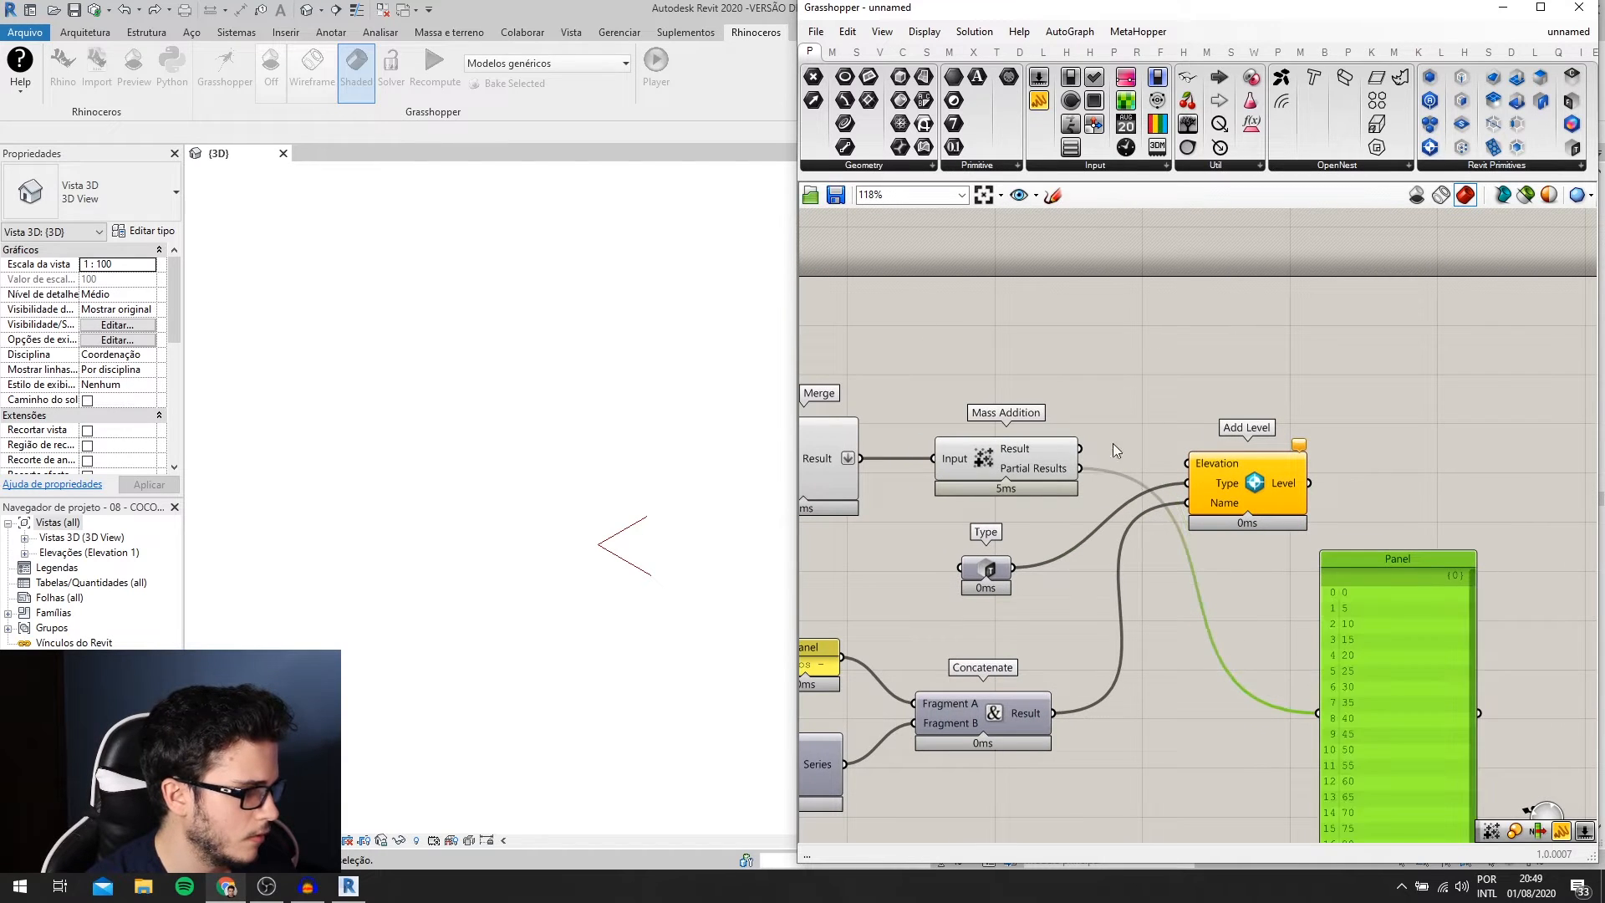
left_click_drag(1058, 717, 1318, 712)
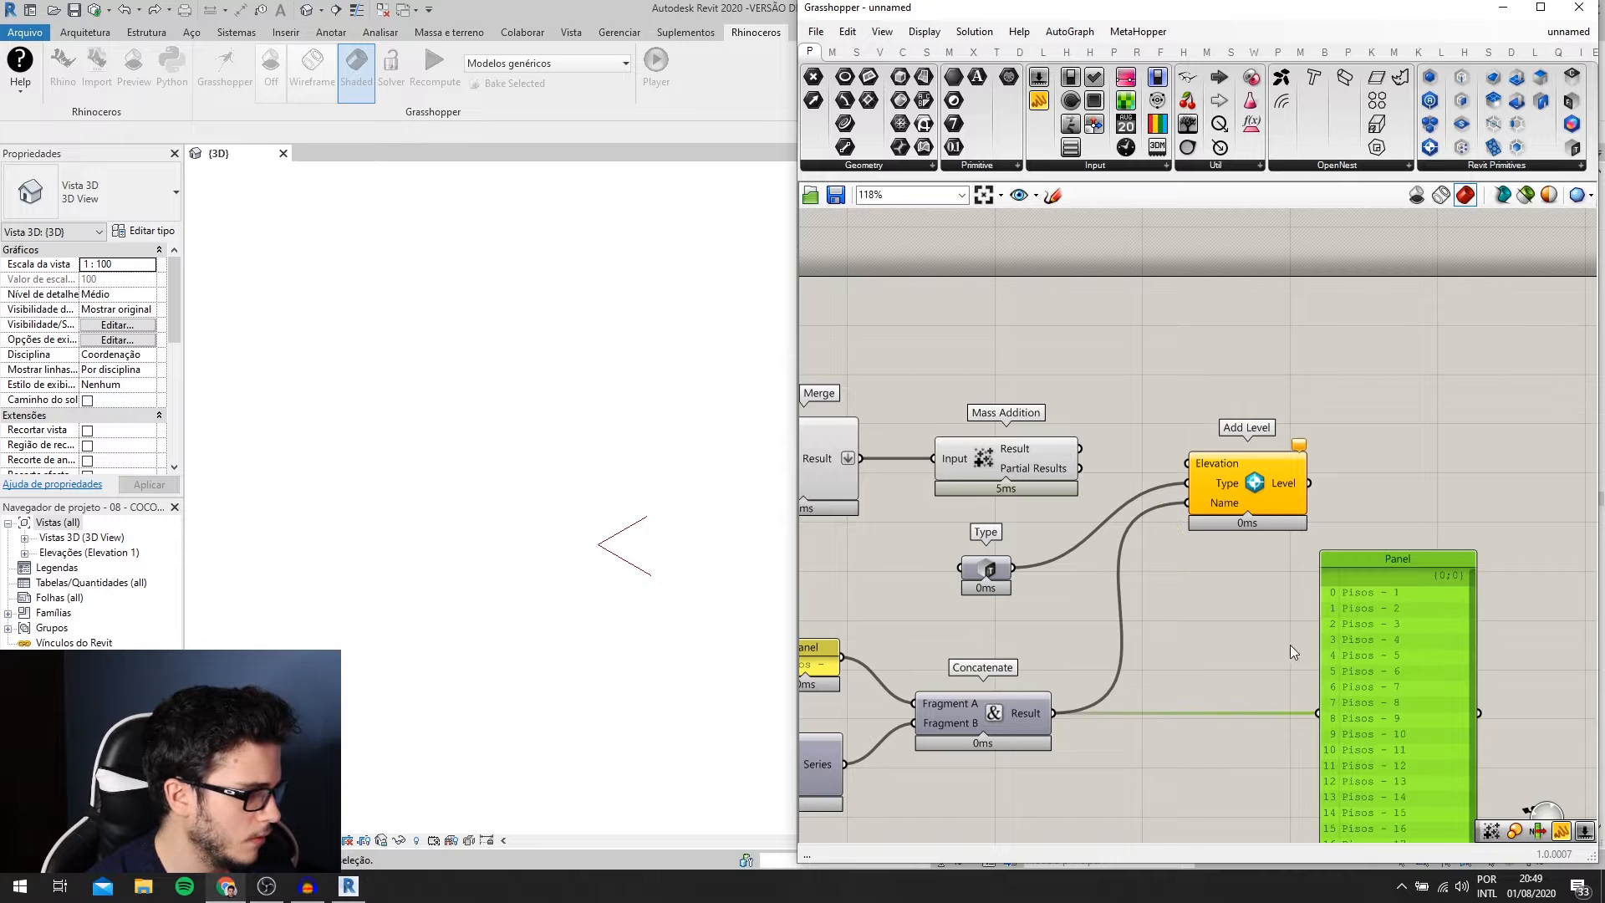
scroll(1068, 464, "up", 1)
scroll(1066, 400, "up", 1)
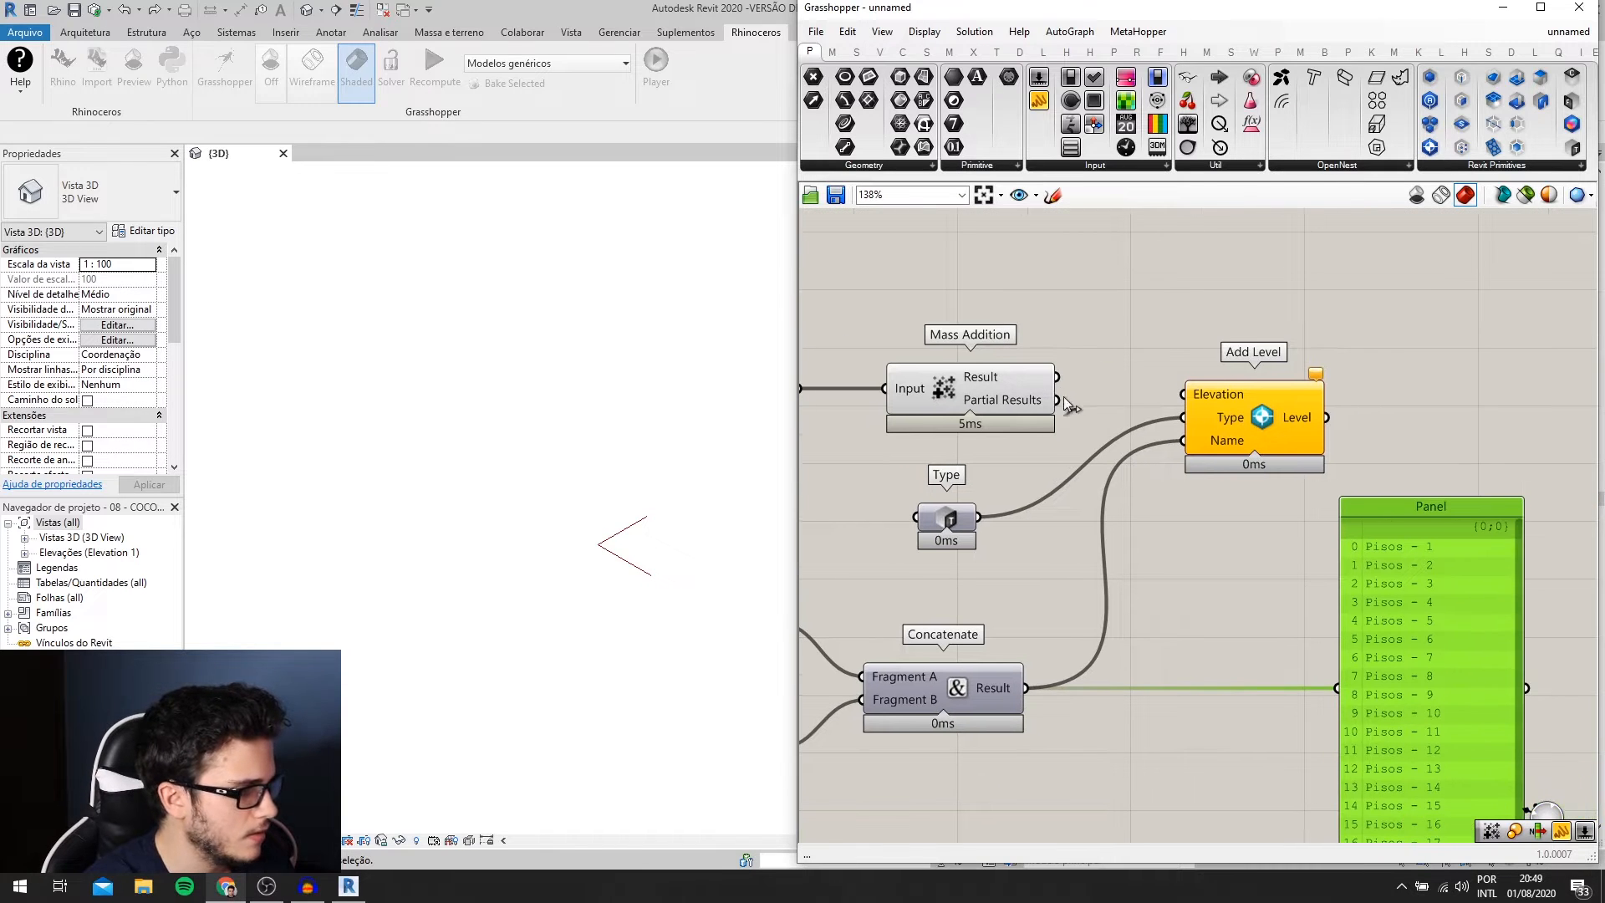
- Wire Mass Addition's Partial Results into Add Level's Elevation input and delete the long panel
left_click_drag(1057, 399, 1186, 394)
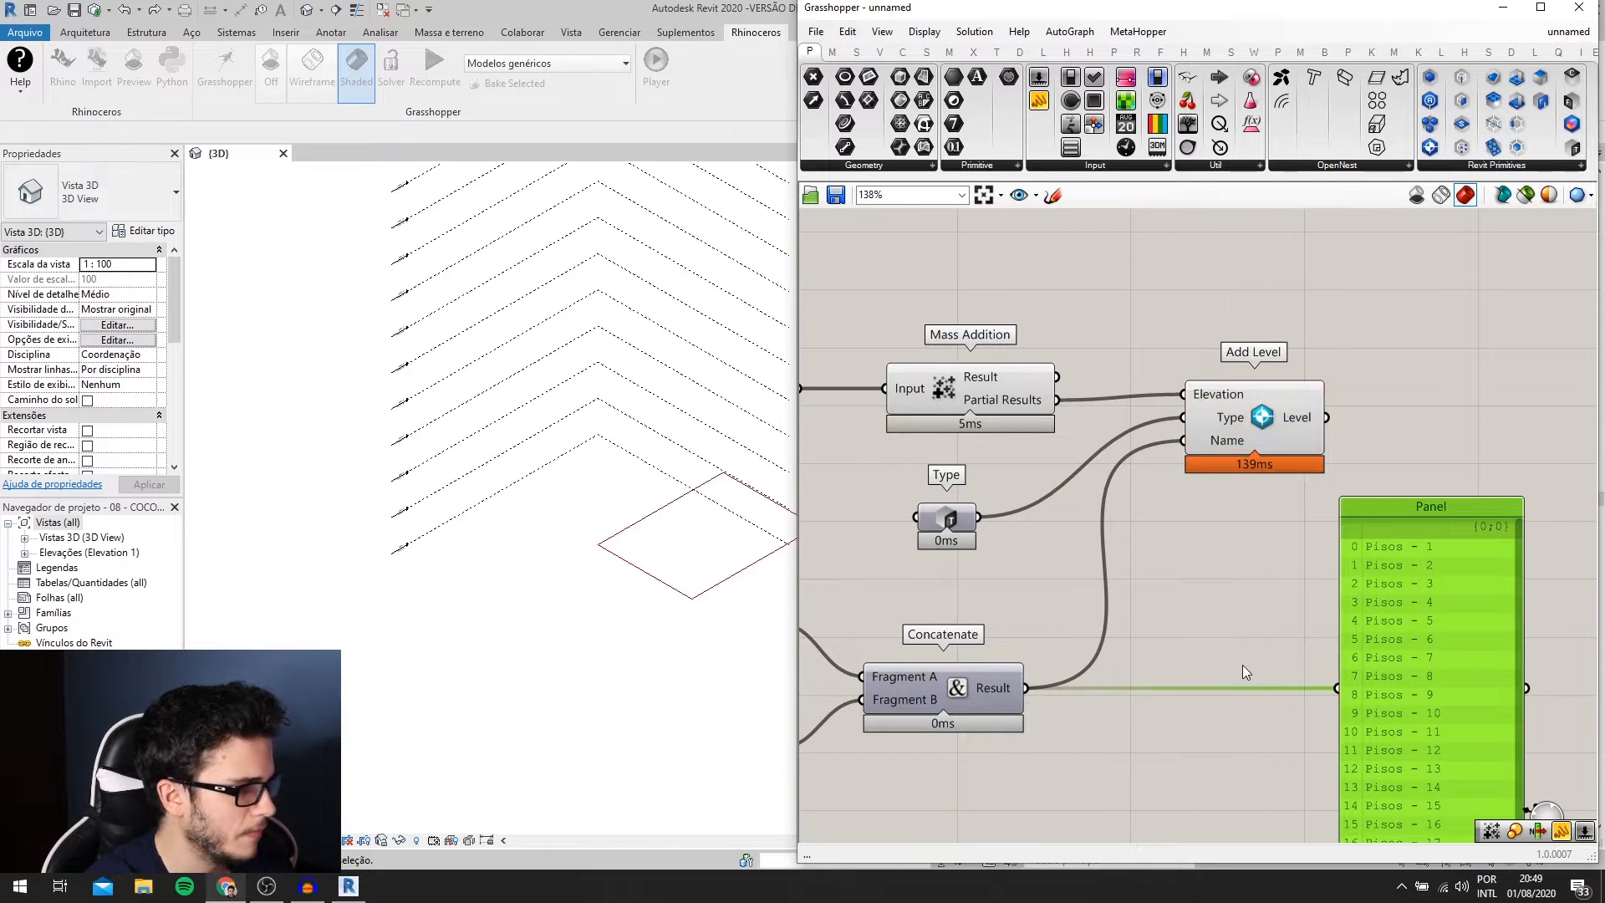
scroll(585, 635, "down", 4)
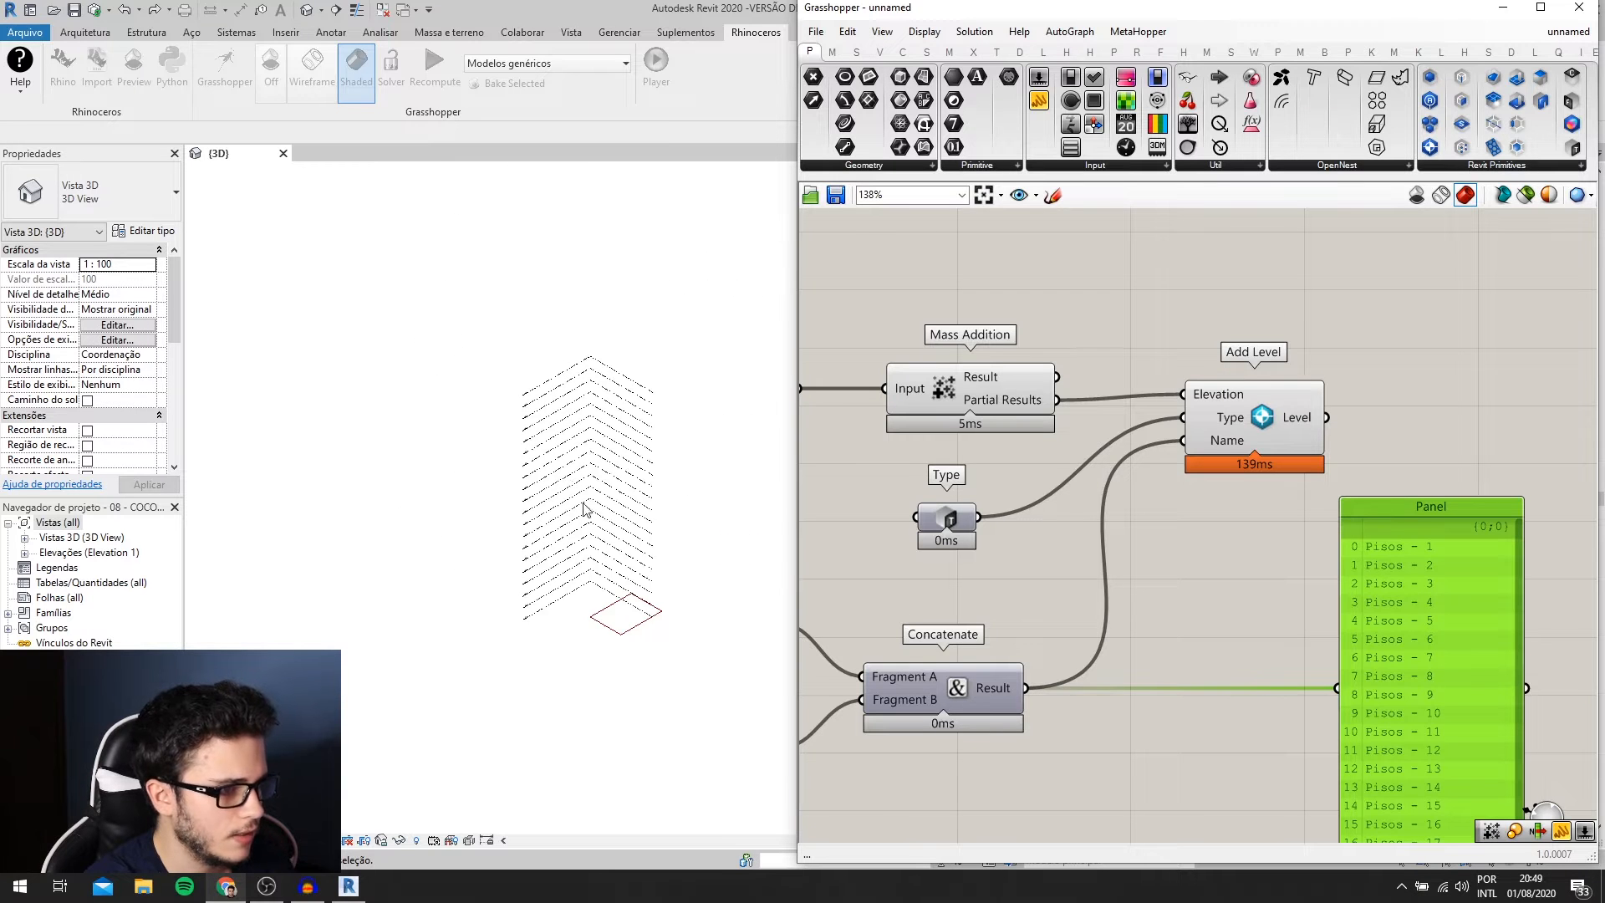
scroll(1262, 594, "down", 3)
key("Delete")
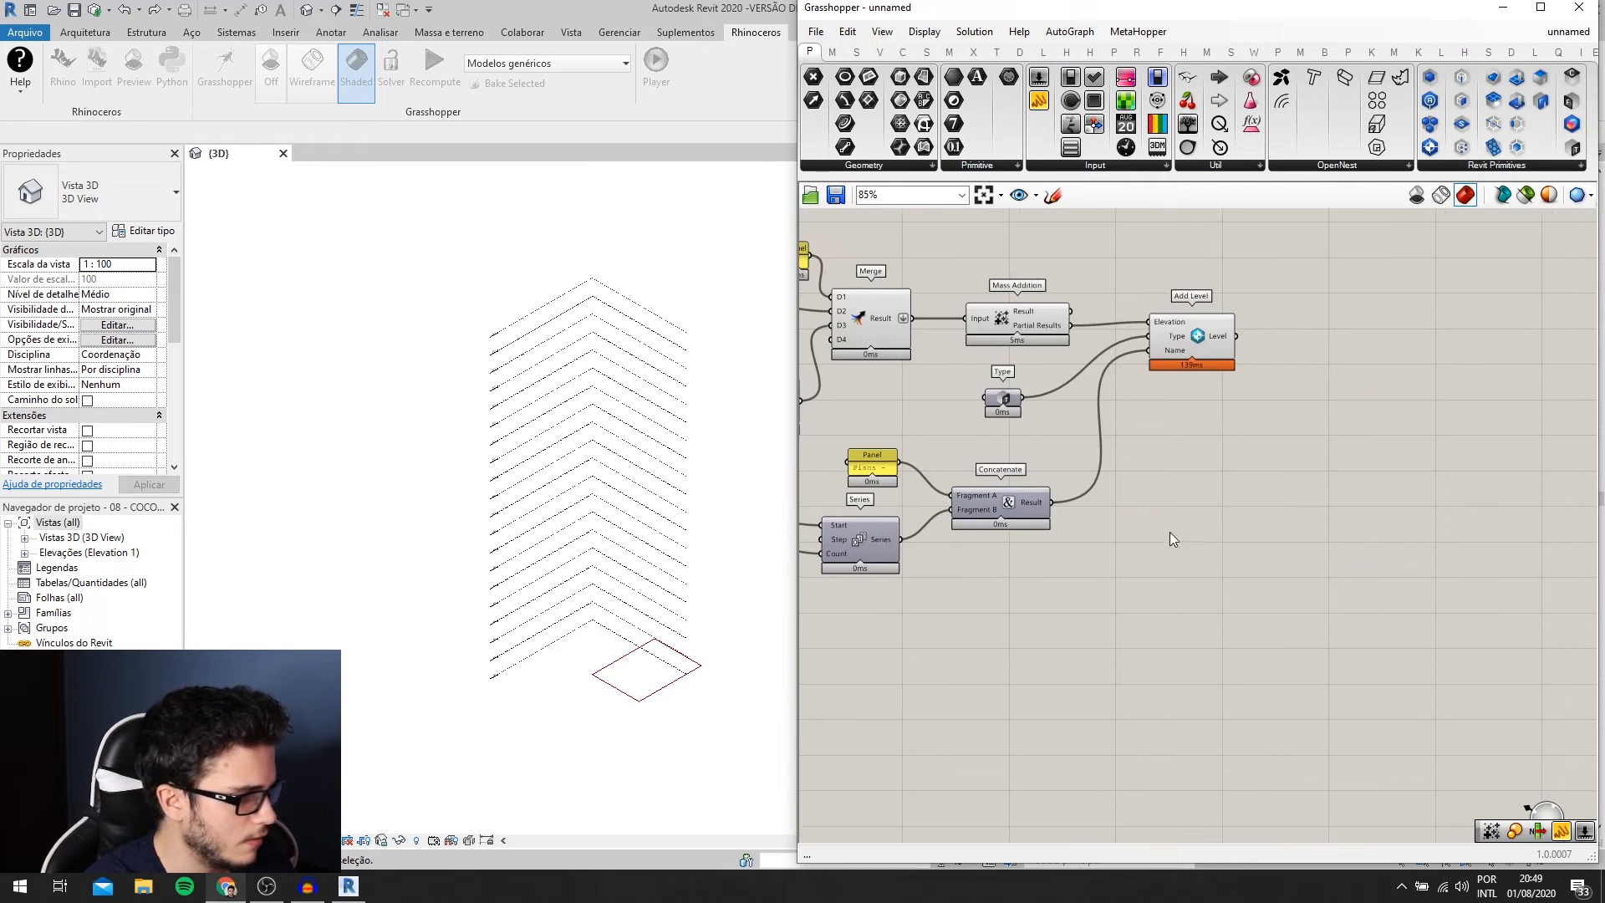
- Move the Rectangle component and its two sliders to the far side of Add Level
right_click_drag(1170, 535, 1472, 460)
scroll(1059, 558, "down", 3)
scroll(1058, 558, "up", 2)
left_click(1075, 666)
left_click_drag(1075, 666, 824, 518)
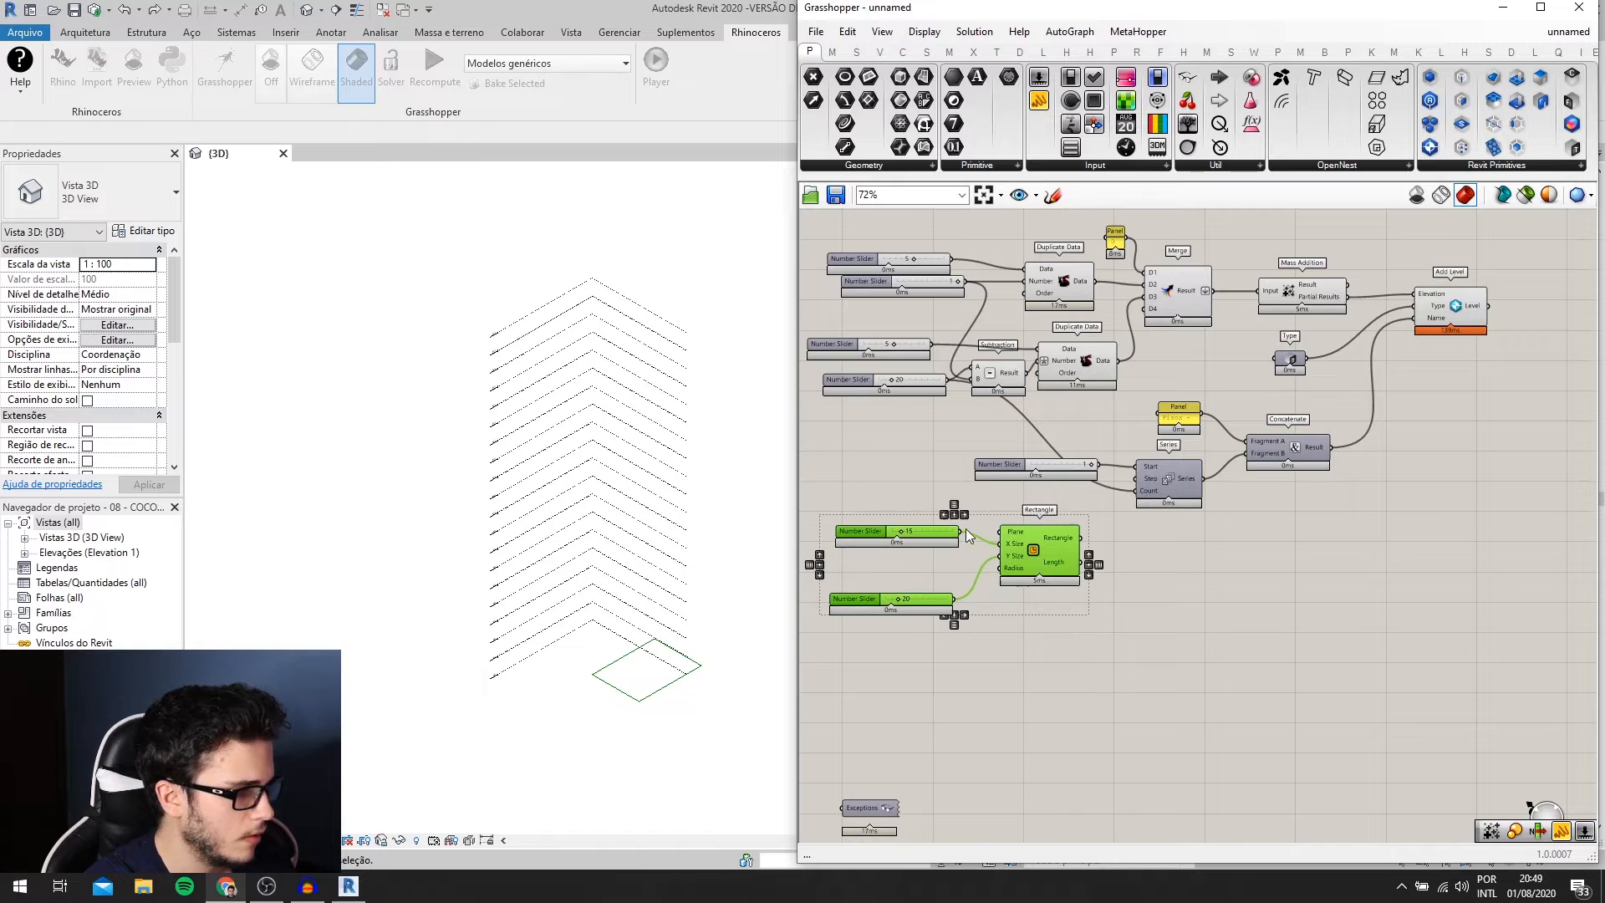
left_click(1002, 580, "shift")
left_click_drag(1002, 580, 1447, 505)
scroll(1211, 493, "down", 4)
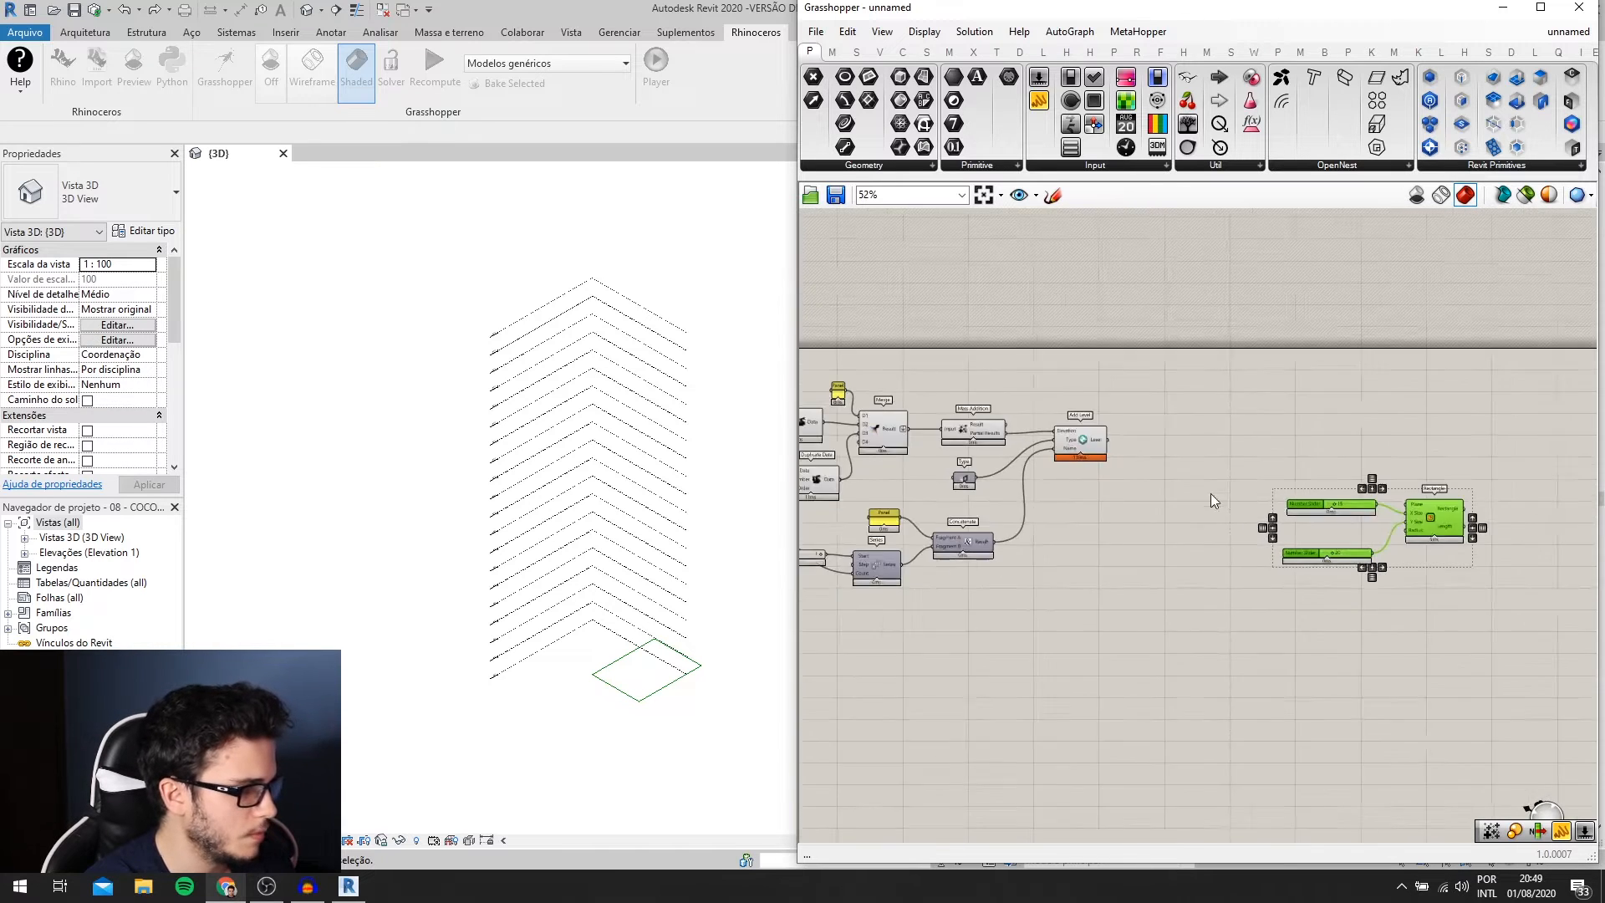
- Group all the level-creation components and give the group a name
left_click_drag(1272, 579, 885, 380)
scroll(1050, 417, "up", 3)
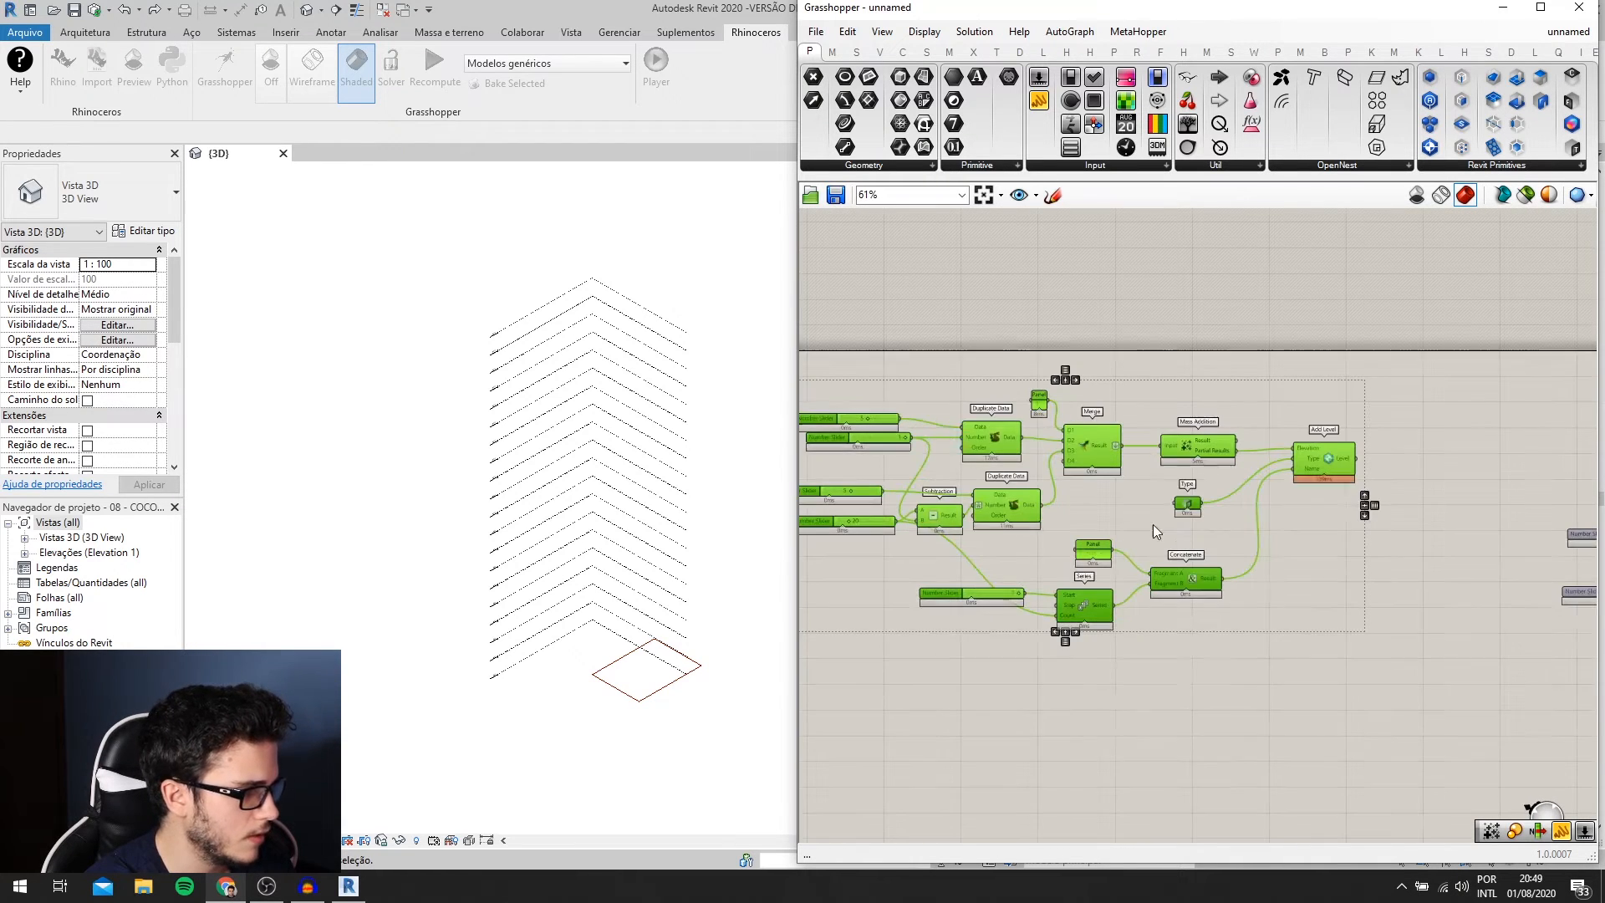
right_click(1123, 508)
left_click(1165, 637)
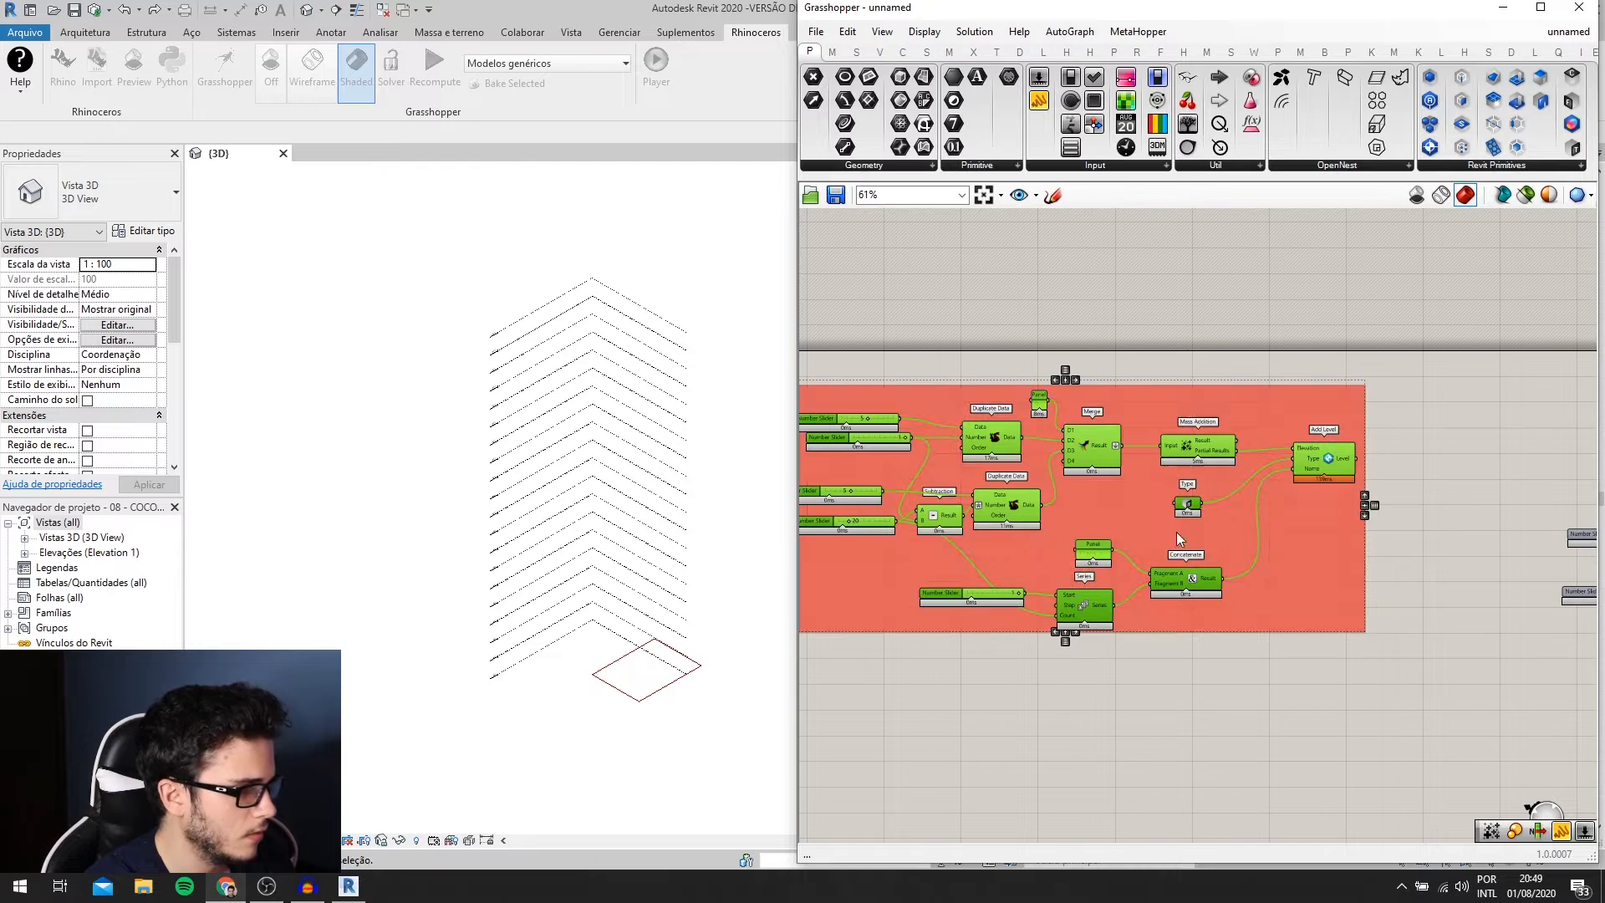
right_click(1170, 411)
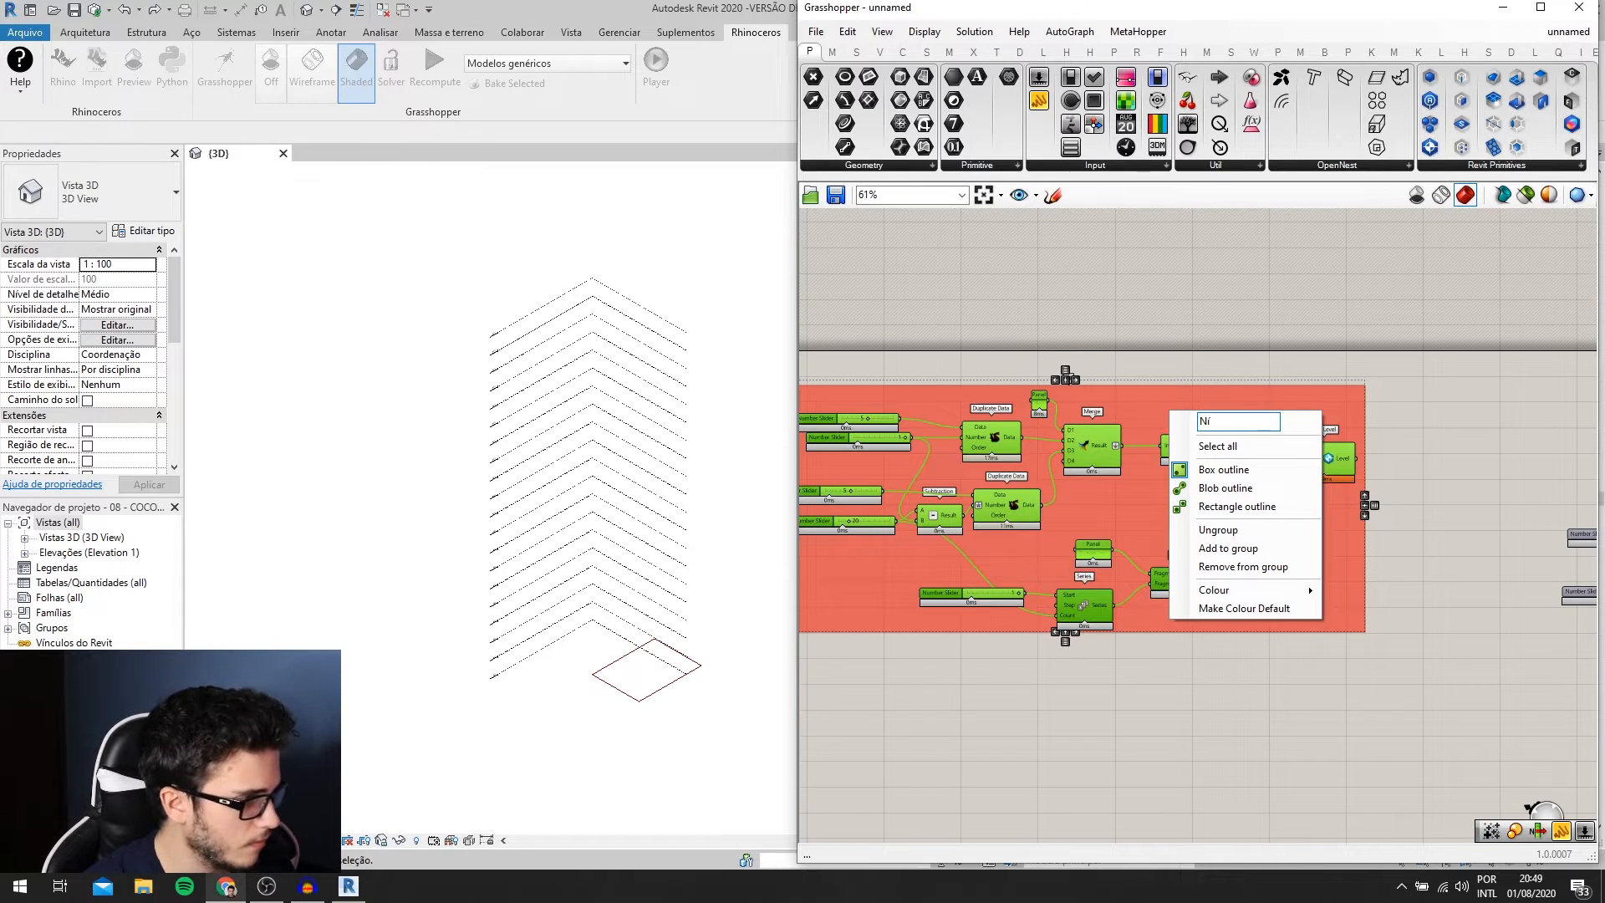
left_click(1181, 339)
- Tidy the placement of the Rectangle component and its two sliders closer to the level group
right_click_drag(1505, 504, 1056, 485)
left_click_drag(1410, 636, 1188, 505)
scroll(1260, 517, "up", 1)
left_click_drag(1305, 514, 1199, 424)
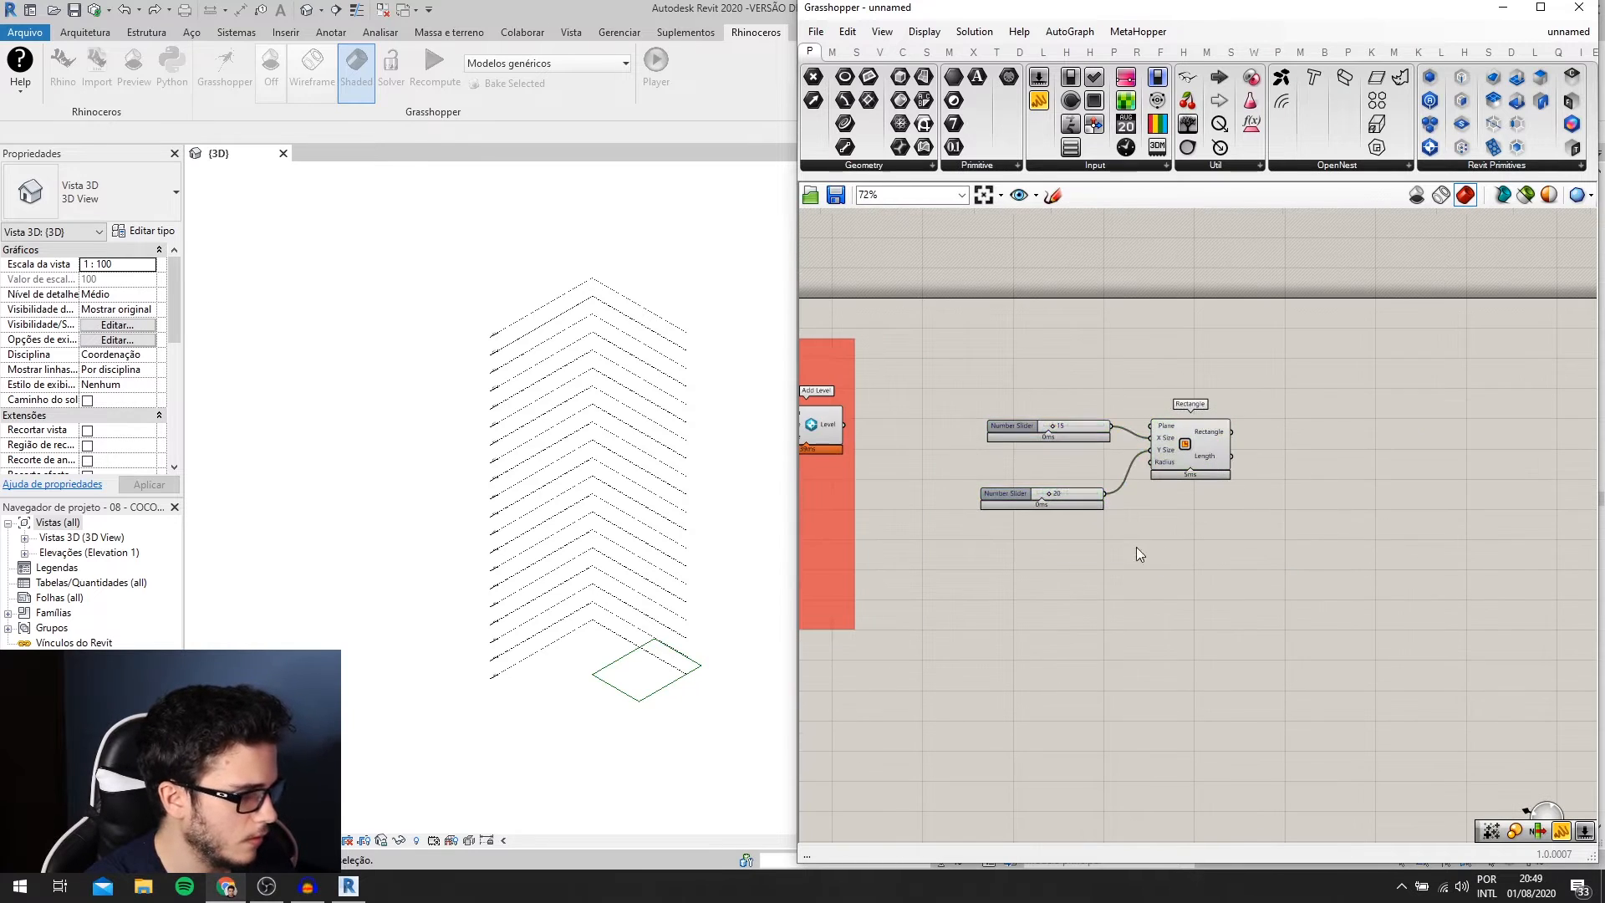
left_click_drag(1136, 546, 1063, 403)
left_click(1035, 409)
right_click_drag(1227, 444, 1278, 490)
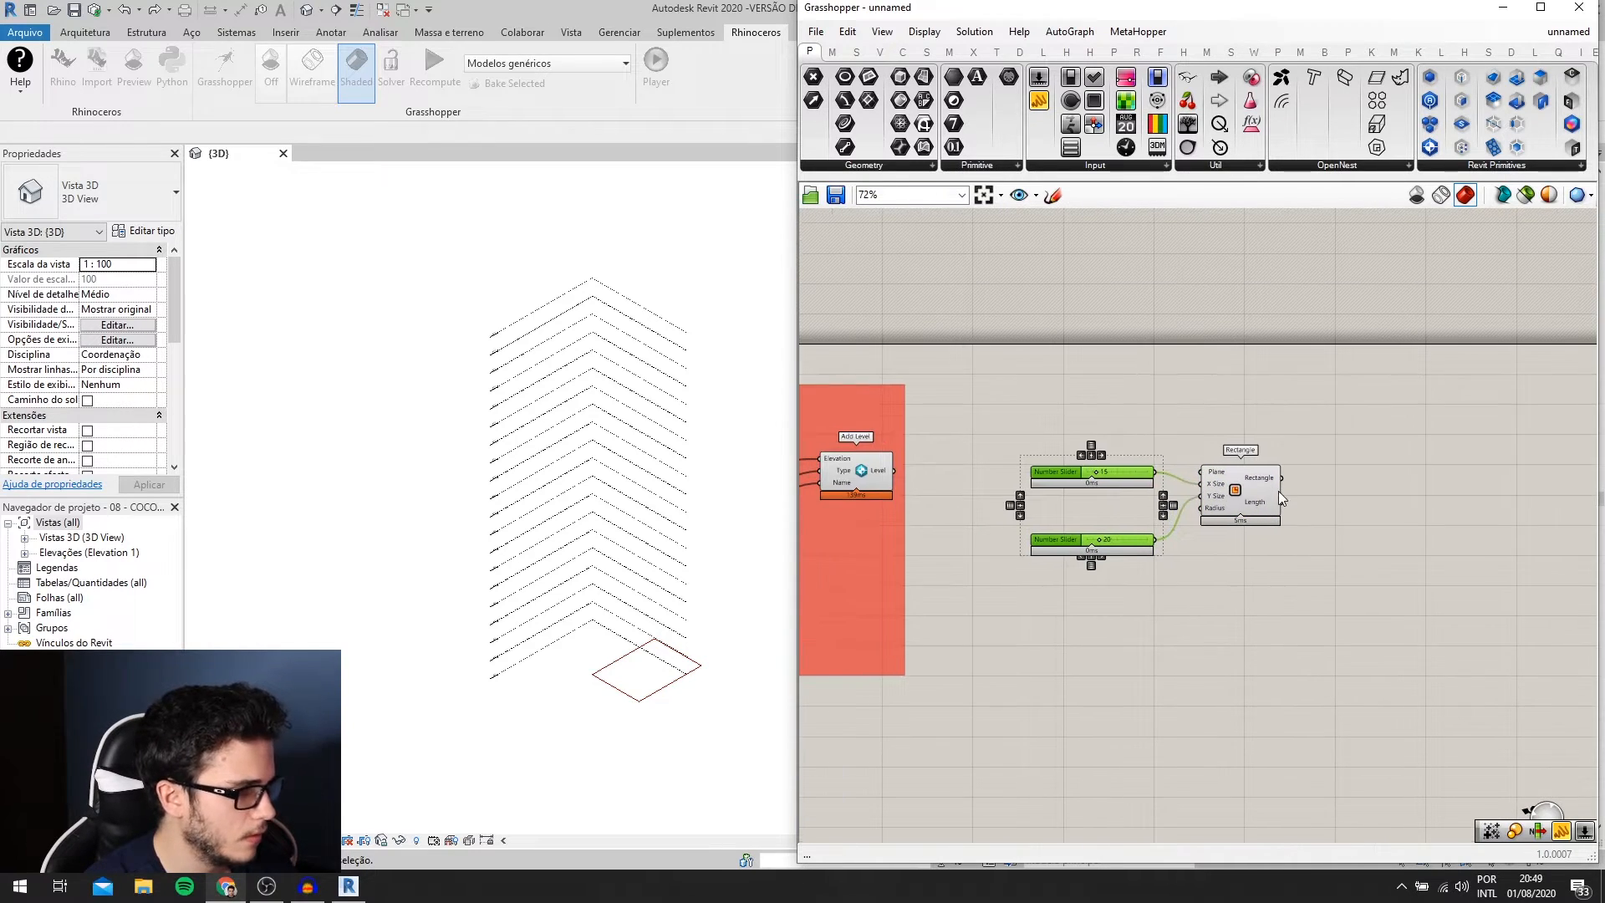
left_click_drag(1245, 500, 1258, 505)
scroll(1222, 506, "down", 1)
scroll(1223, 508, "up", 2)
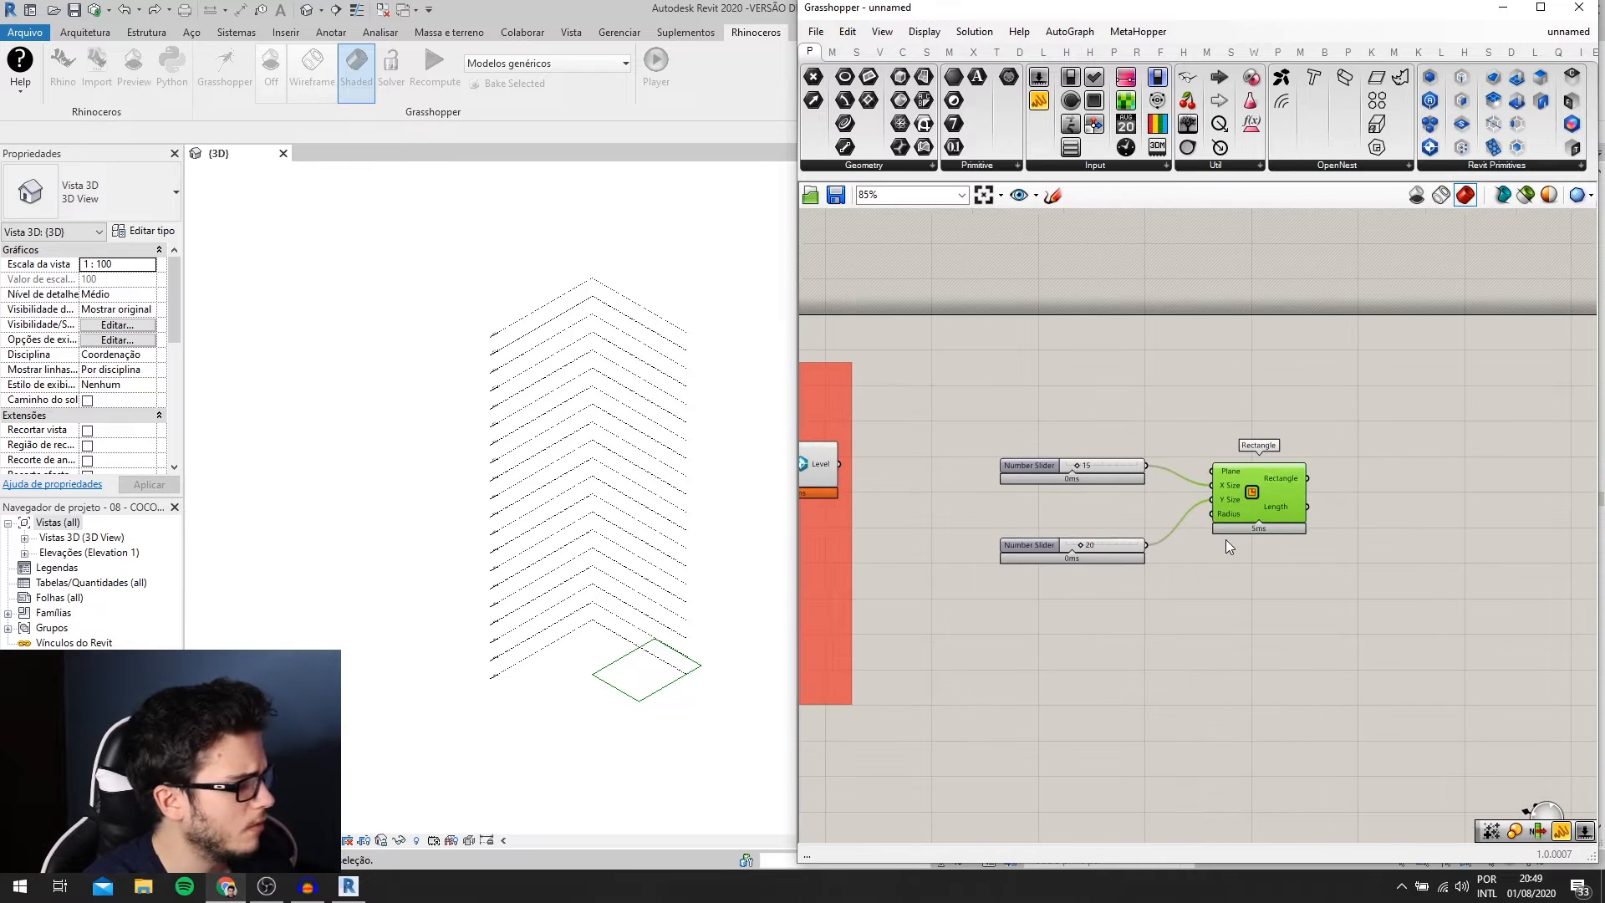
- Add a Level parameter outside the group and wire Add Level's Level output into it
scroll(1224, 540, "down", 3)
scroll(1066, 543, "up", 4)
left_click_drag(915, 453, 938, 457)
double_click(1074, 445)
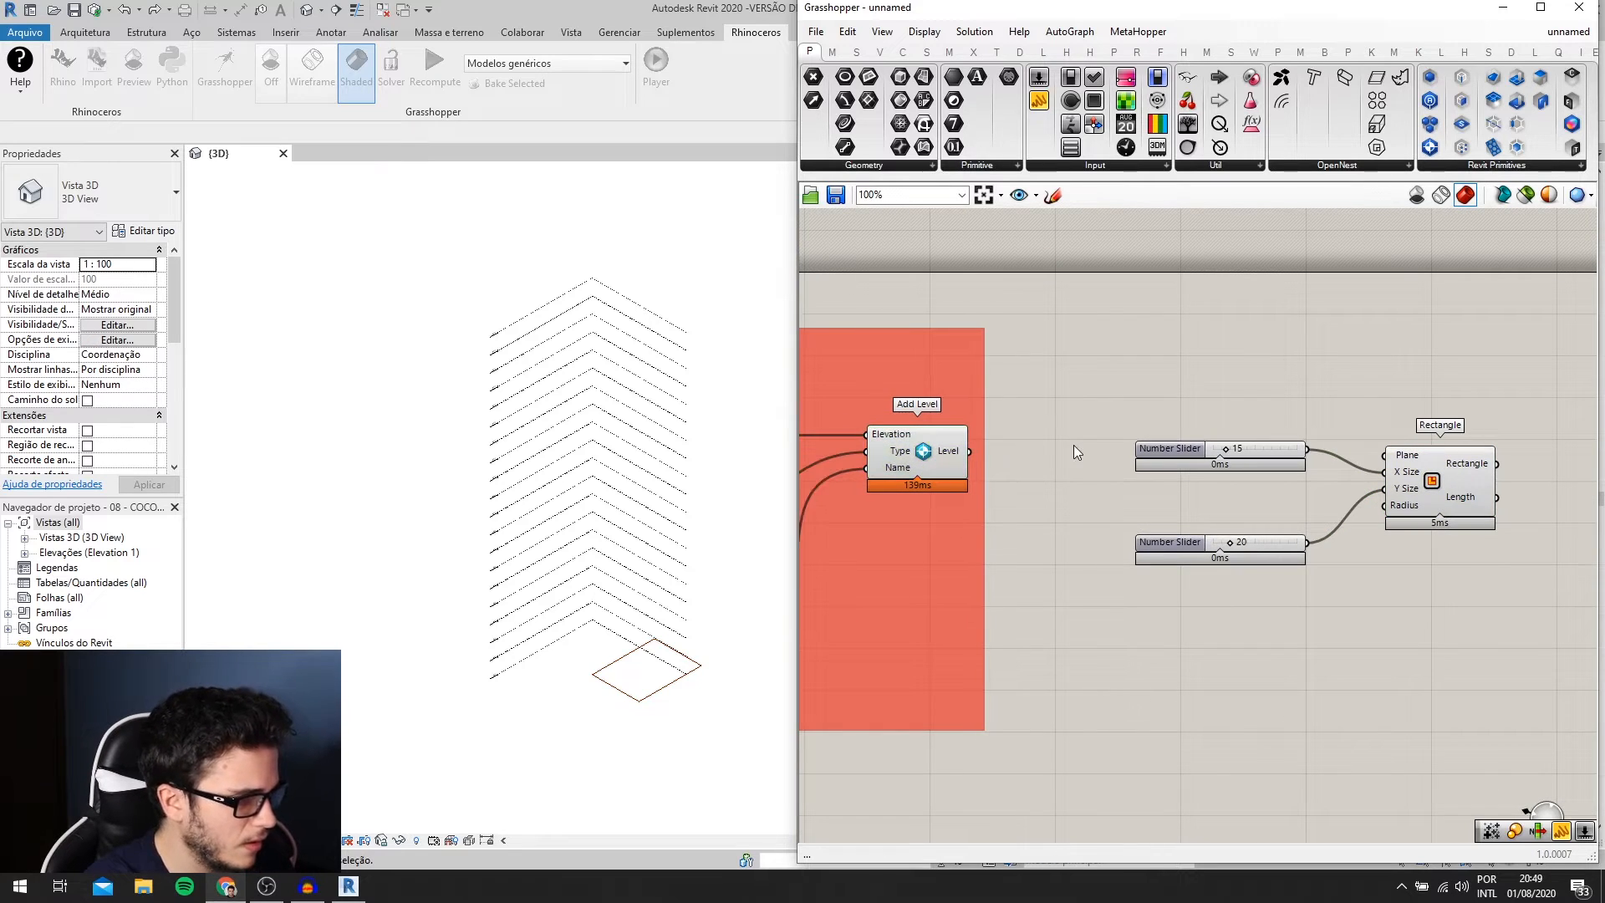
type("level")
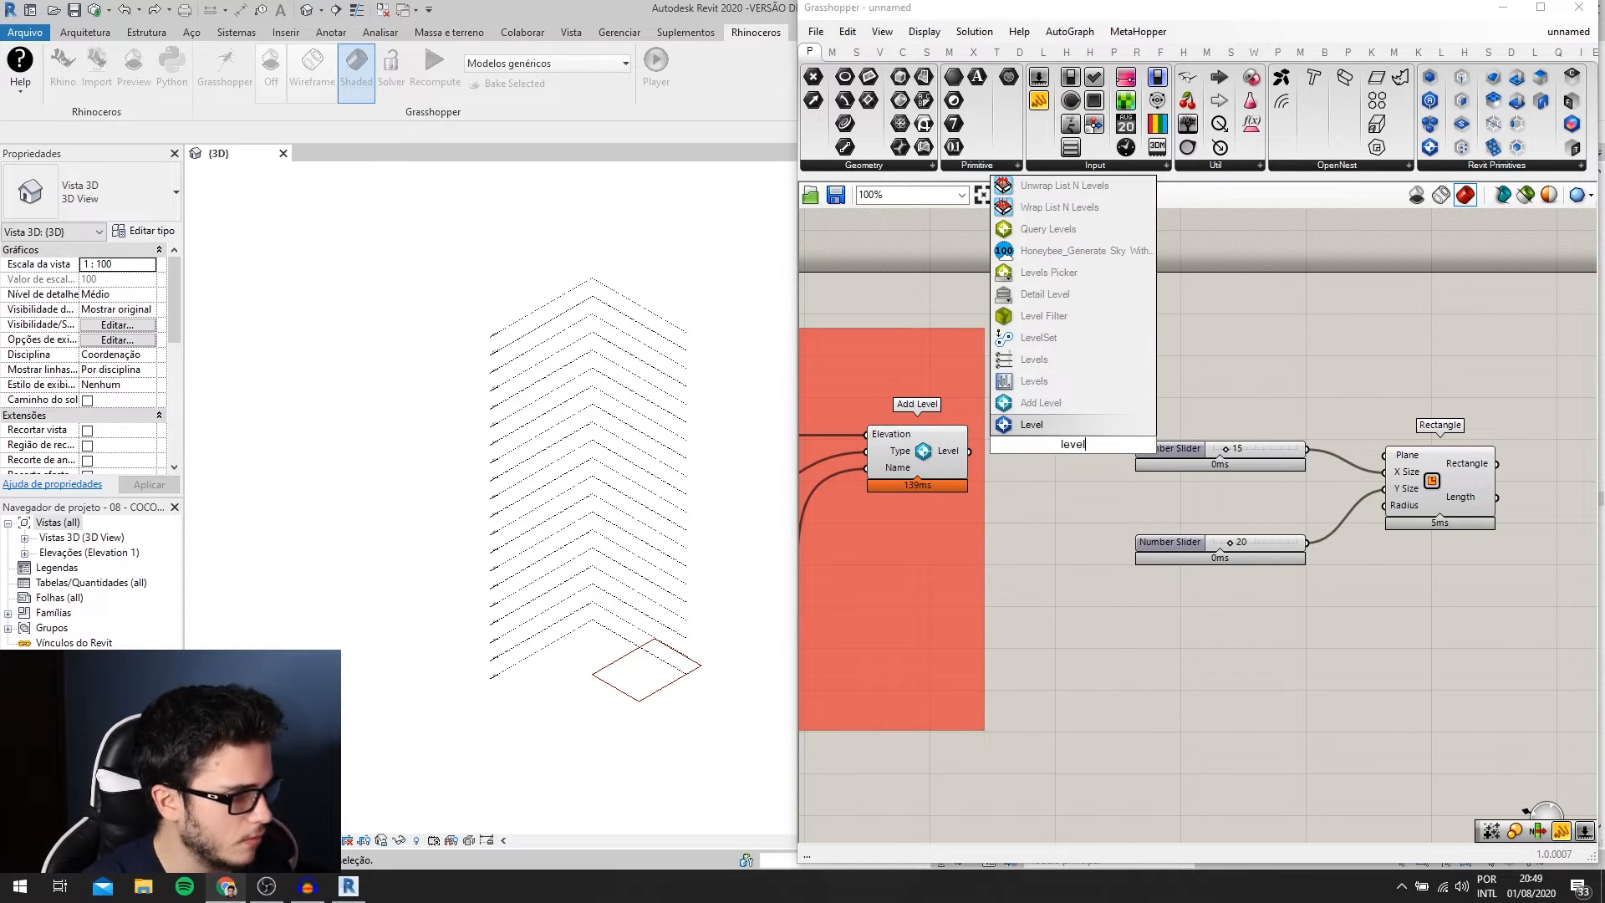
key("Return")
scroll(1071, 444, "up", 3)
left_click_drag(905, 456, 1038, 445)
scroll(1317, 453, "down", 2)
scroll(1317, 454, "down", 2)
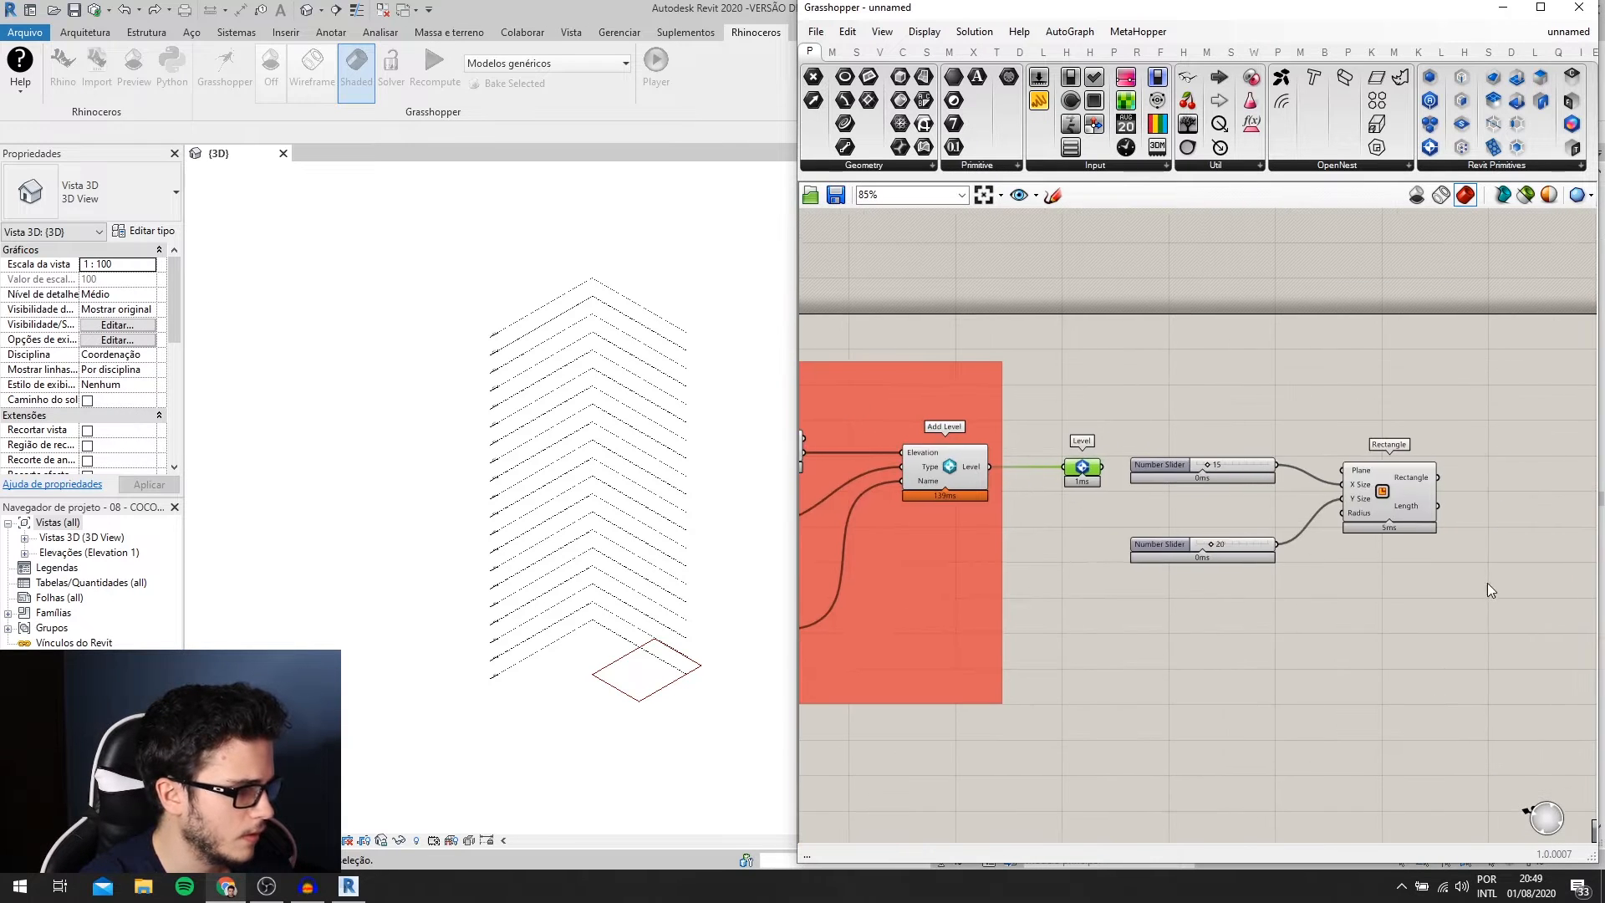
- Move the Rectangle component and its sliders below the Level parameter
left_click_drag(1465, 600, 1118, 438)
scroll(1417, 544, "down", 2)
right_click_drag(1417, 544, 1303, 551)
scroll(1206, 473, "up", 1)
right_click_drag(1416, 577, 1354, 563)
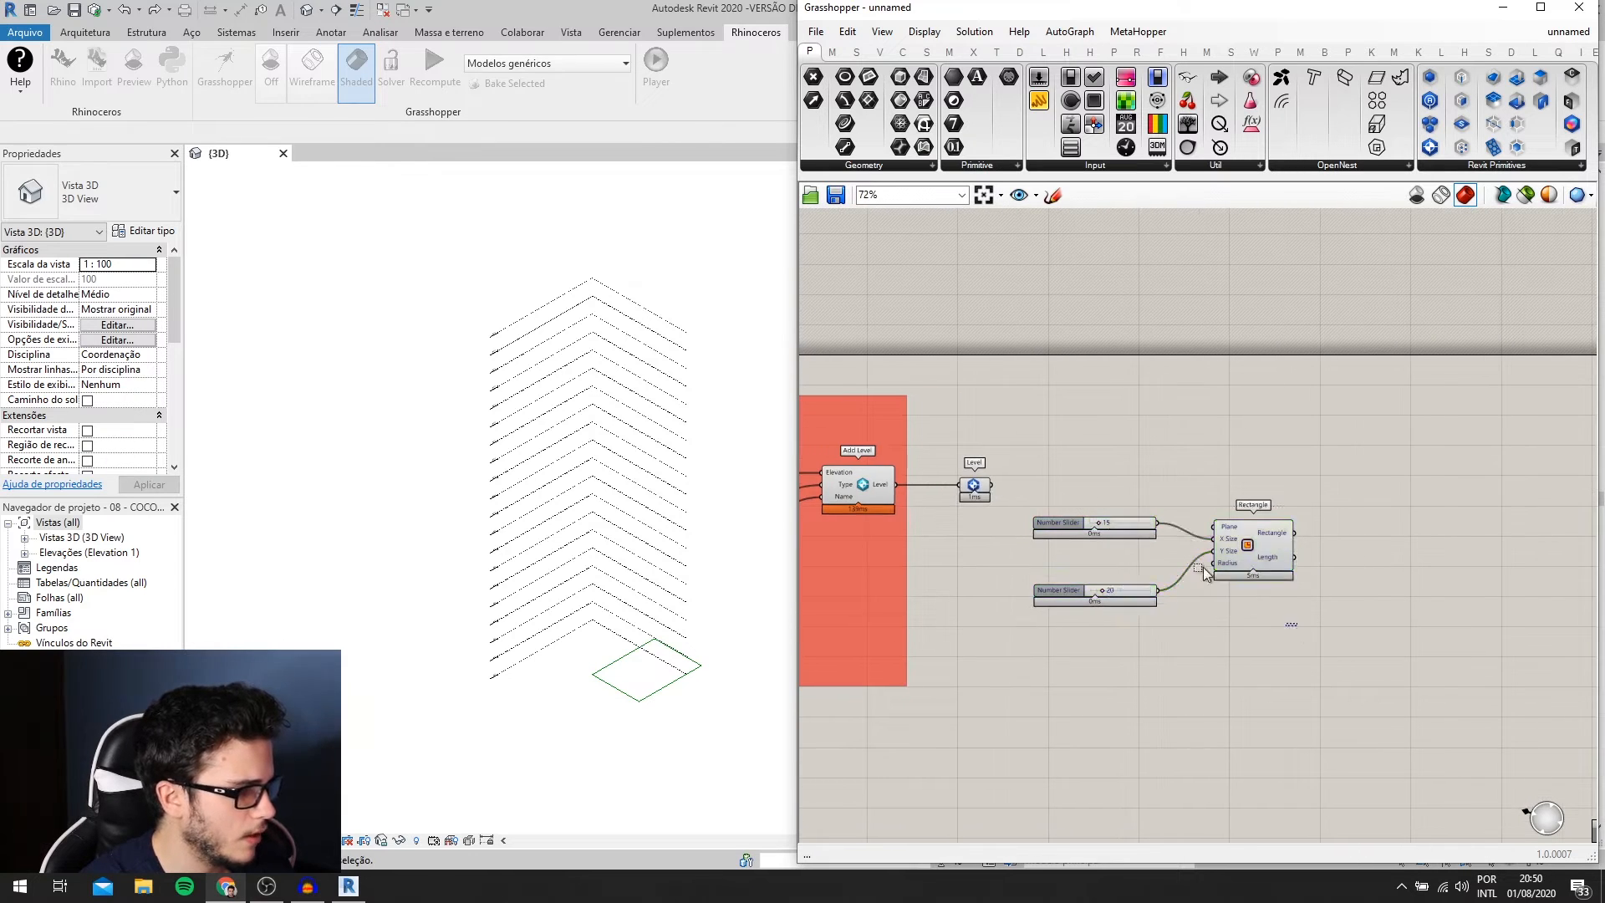
left_click_drag(1250, 552, 1220, 578)
scroll(1221, 579, "up", 1)
scroll(706, 739, "up", 1)
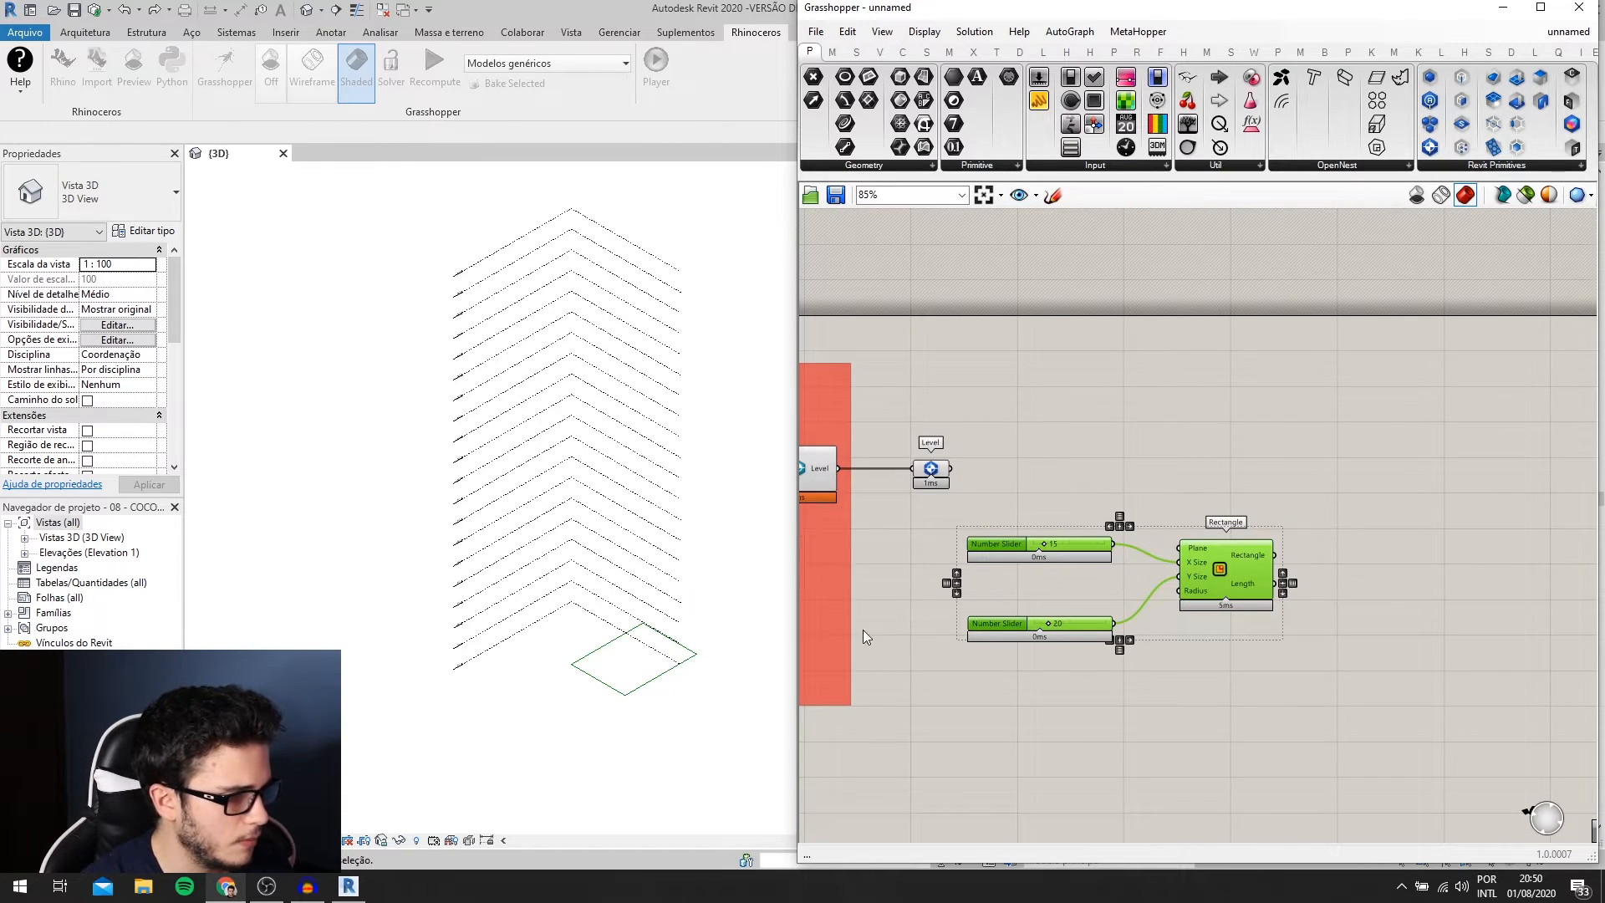
- Add a Move component and place it above and beyond the Rectangle component
right_click_drag(1271, 457, 1142, 484)
double_click(1142, 485)
type("move")
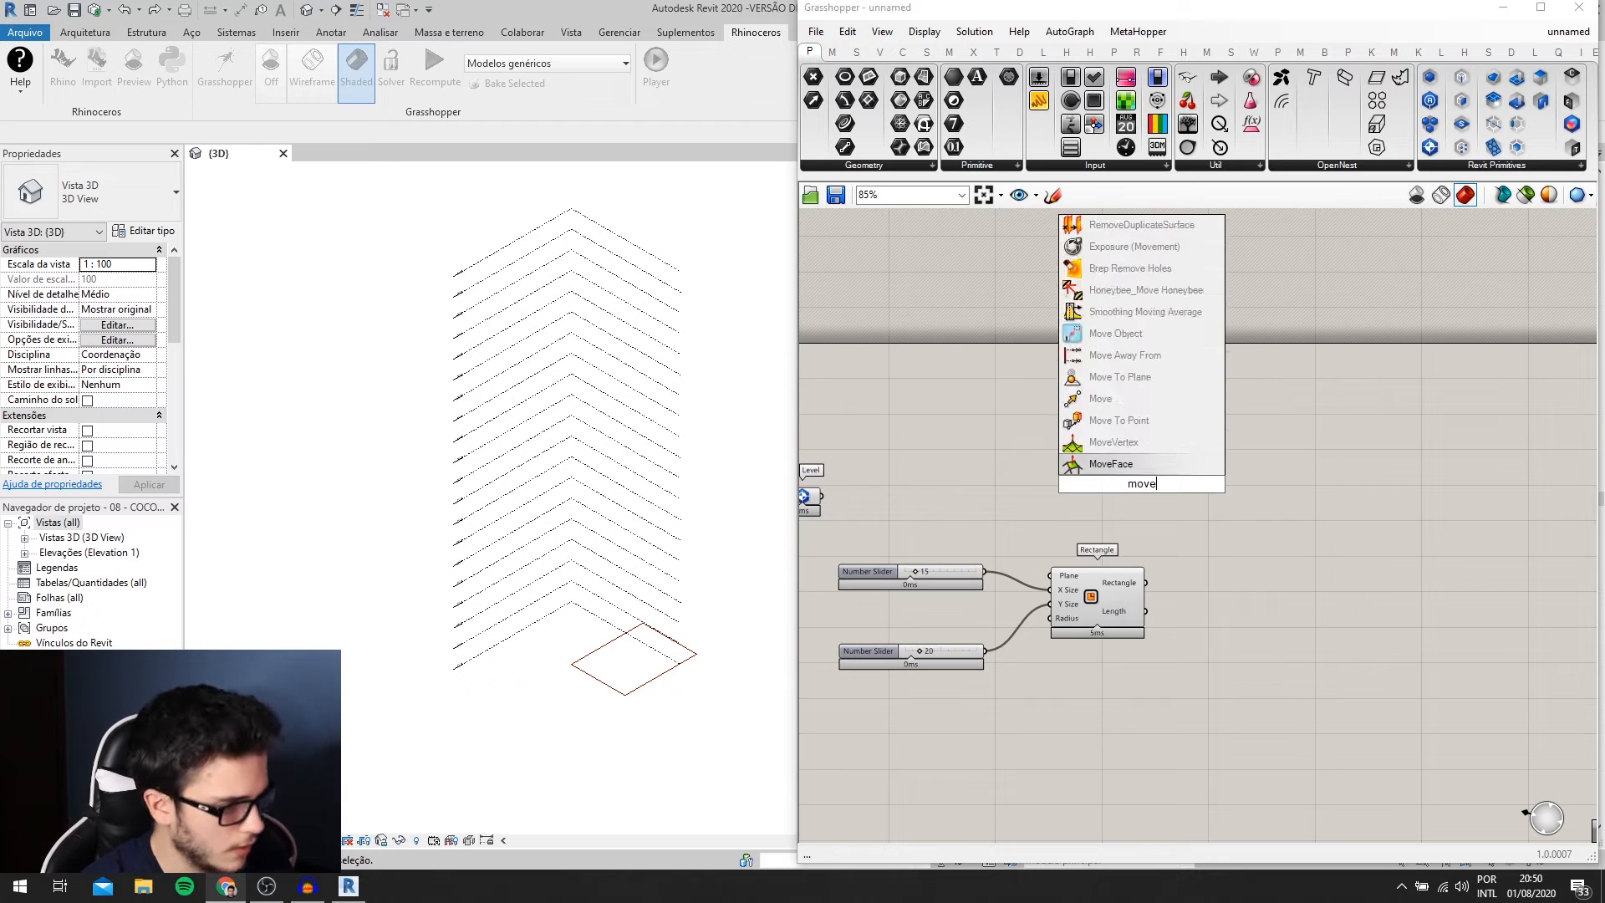
key("Return")
left_click_drag(1137, 479, 1277, 475)
- Add a Unit Z component with its Factor input unconnected and wire its Unit vector into Move's Motion input
double_click(1186, 599)
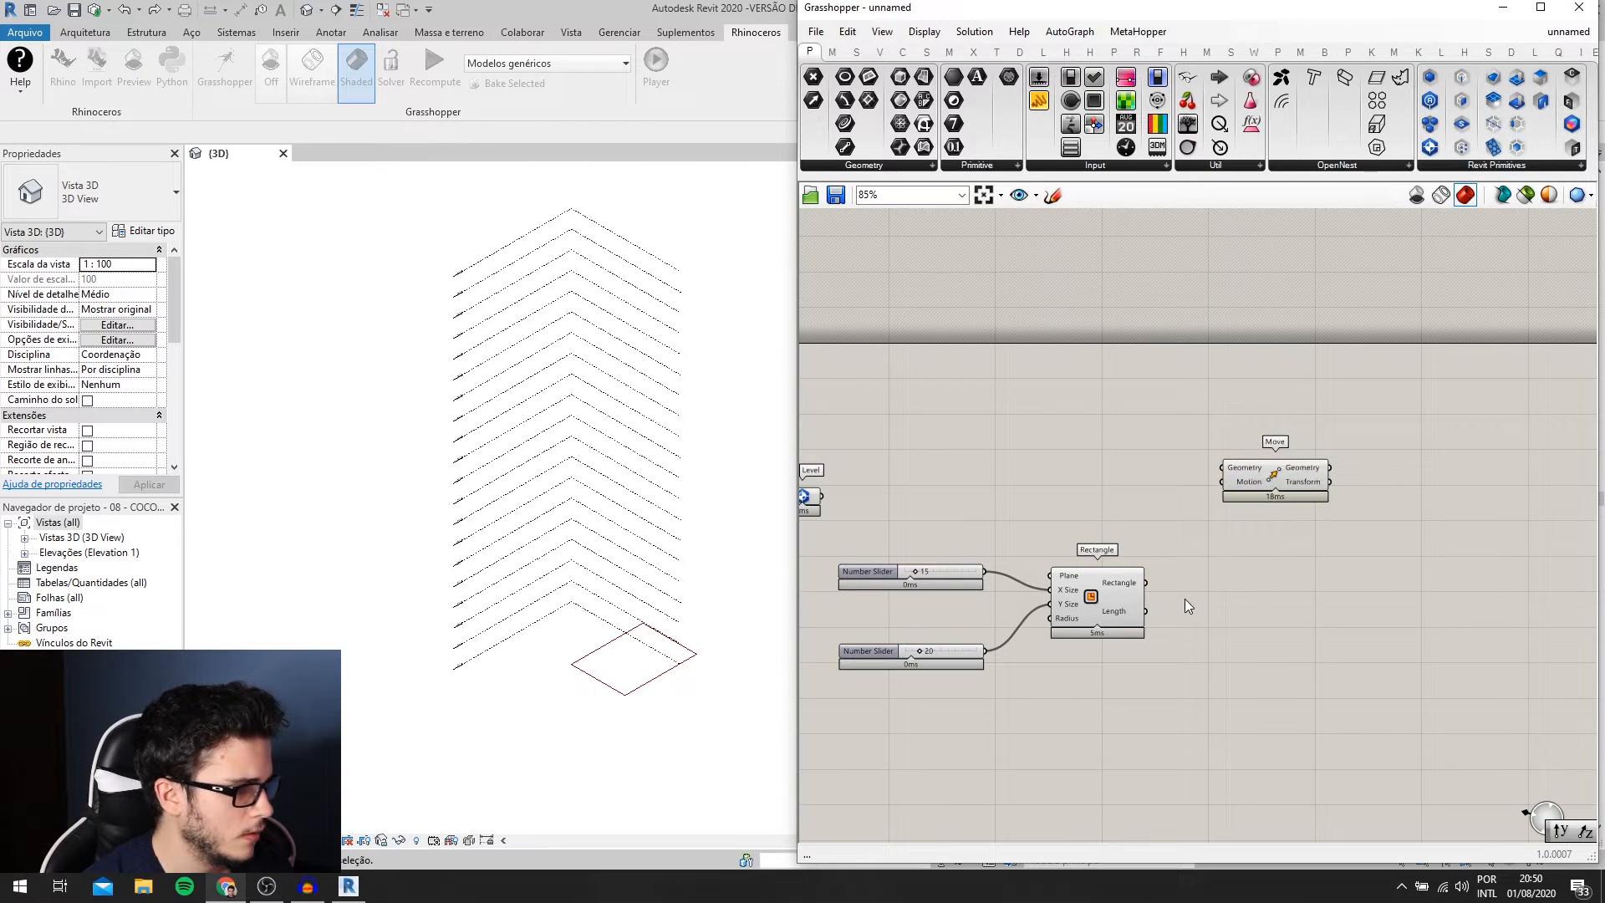
type("unit z")
key("Return")
scroll(1156, 595, "up", 2)
left_click_drag(1160, 586, 1130, 581)
left_click_drag(1273, 459, 1339, 461)
left_click_drag(1161, 586, 1126, 571, "ctrl")
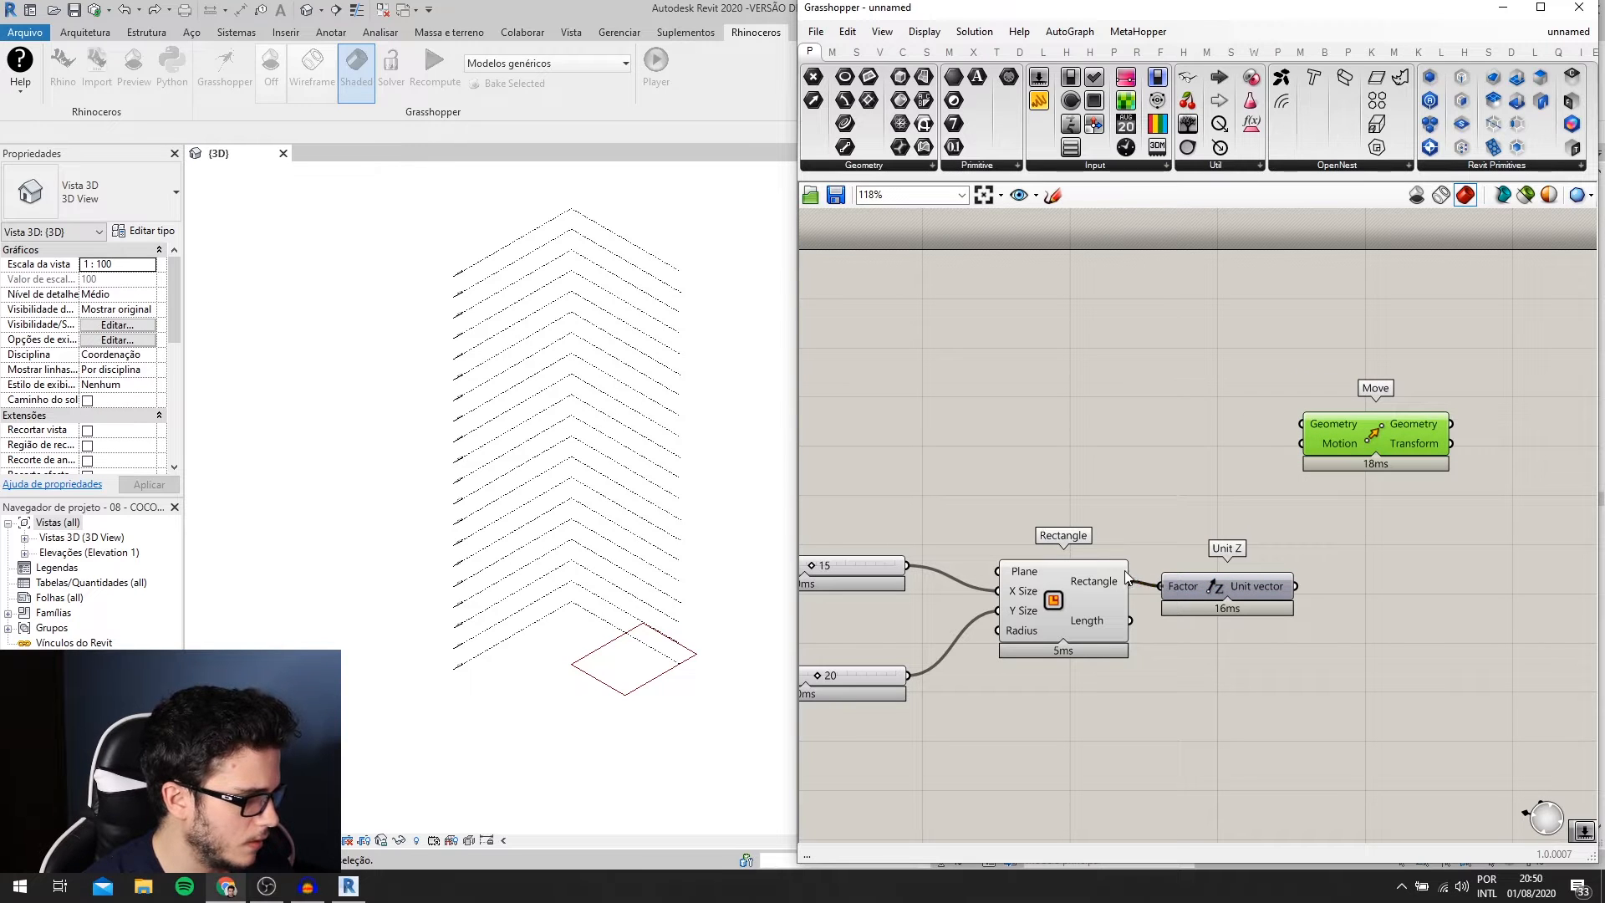
left_click_drag(1294, 589, 1301, 444)
- Wire the Rectangle output into the Geometry input of Move
left_click_drag(844, 531, 1108, 698)
left_click_drag(1076, 599, 1301, 424)
right_click_drag(1251, 474, 1333, 442)
- Add a Number parameter outside the group and wire Mass Addition's Partial Results into it
scroll(1237, 556, "down", 3)
right_click_drag(923, 549, 1088, 562)
right_click_drag(840, 548, 984, 494)
scroll(990, 445, "up", 2)
double_click(1291, 600)
type("numb")
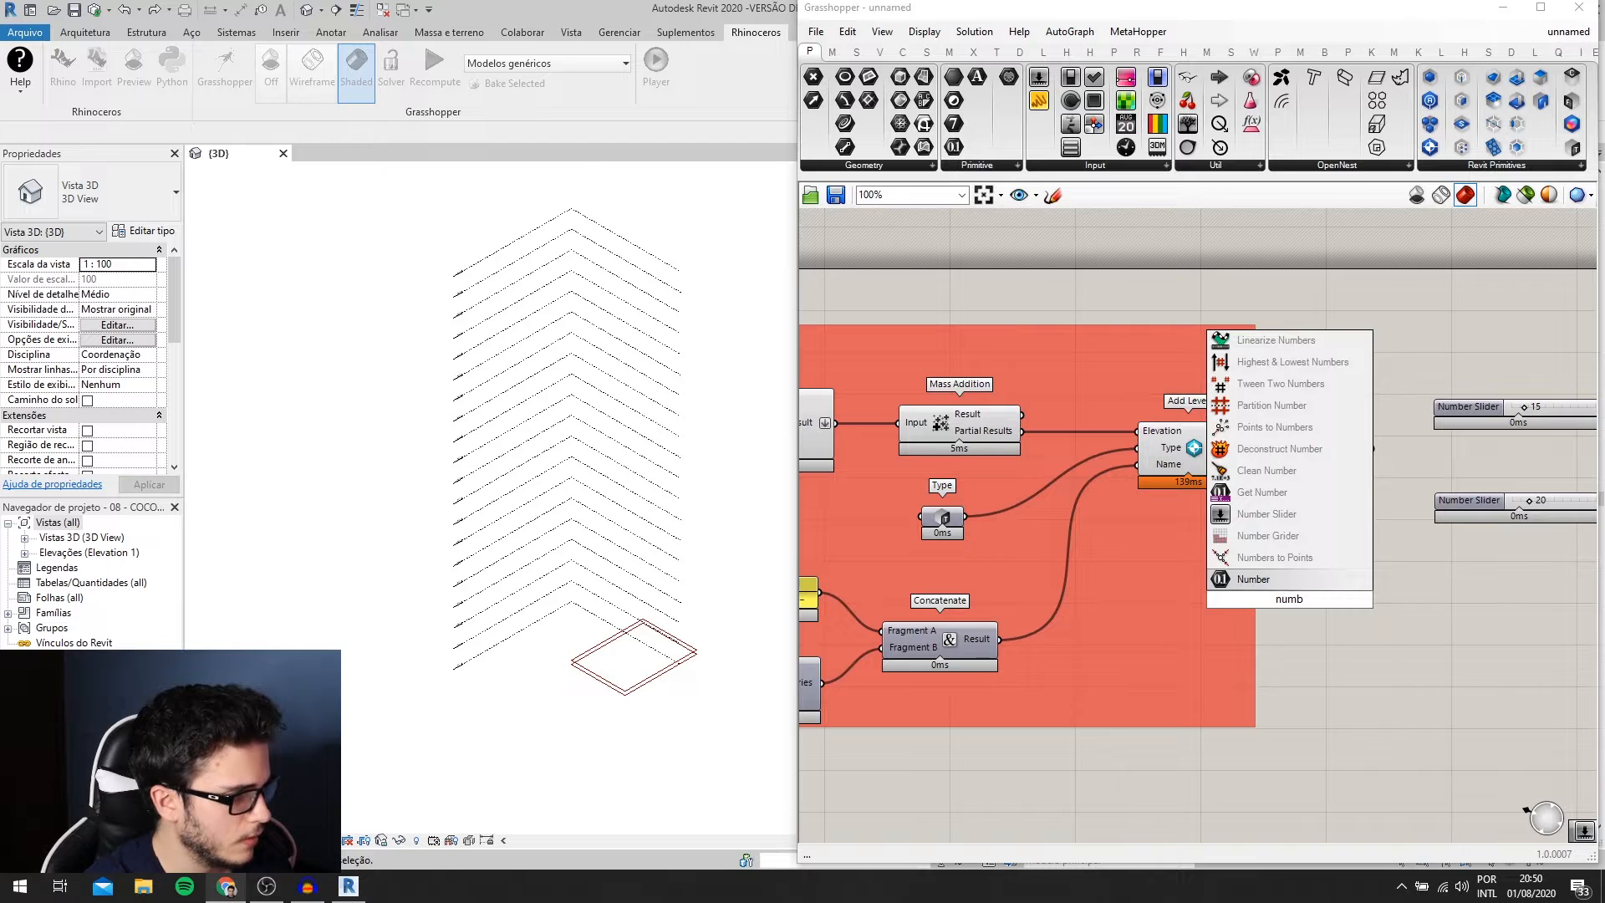
key("Return")
scroll(1287, 595, "up", 3)
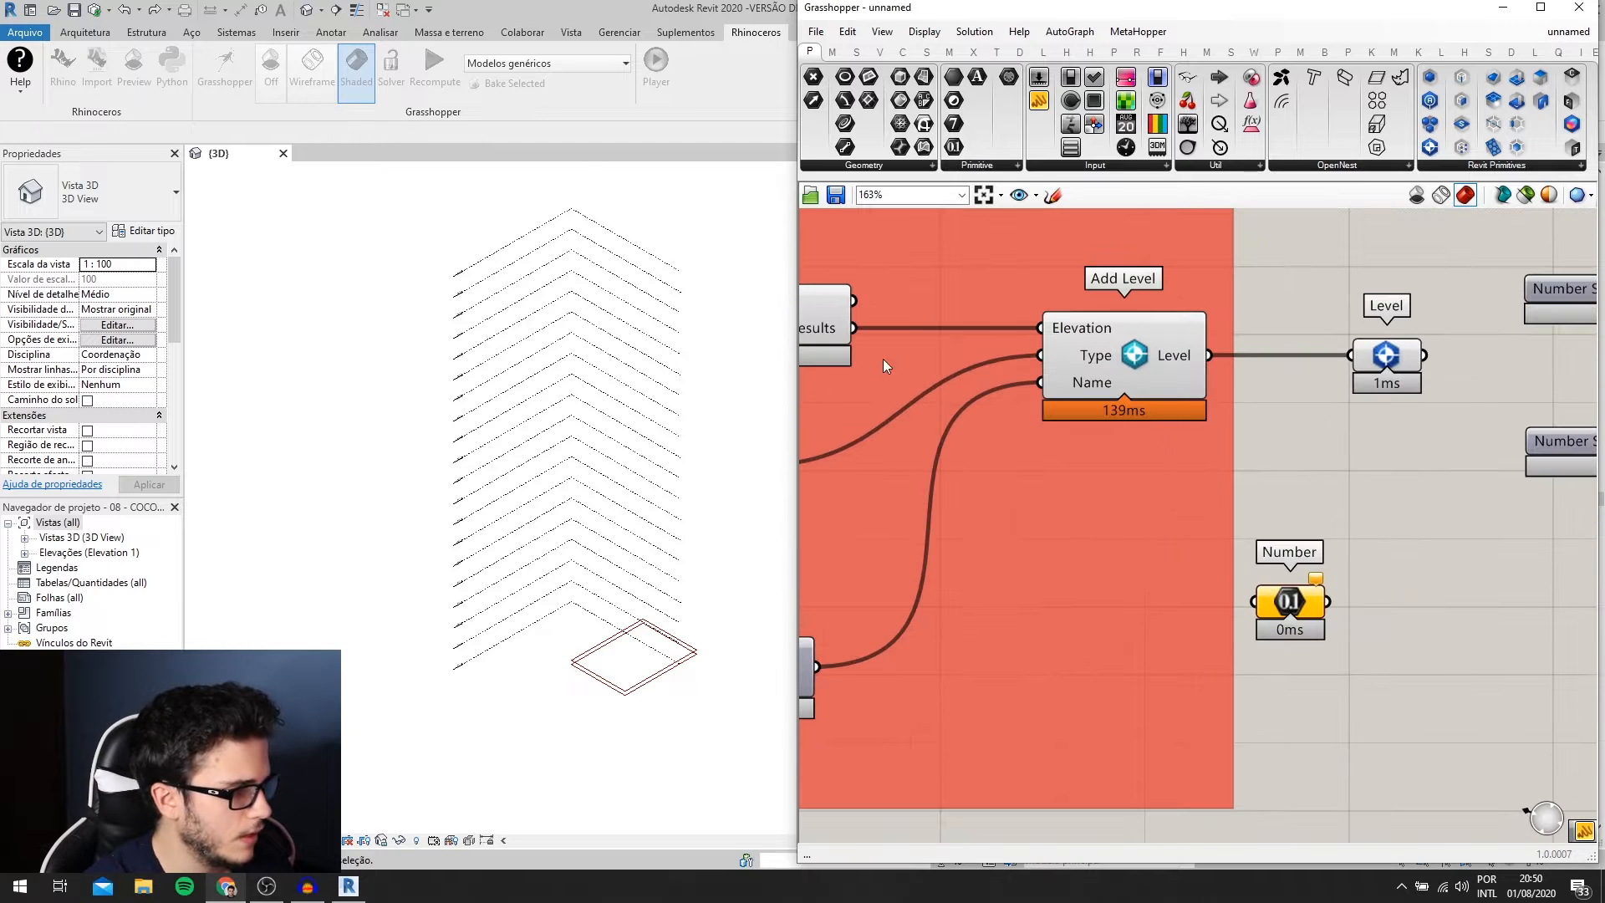
left_click_drag(851, 327, 1277, 608)
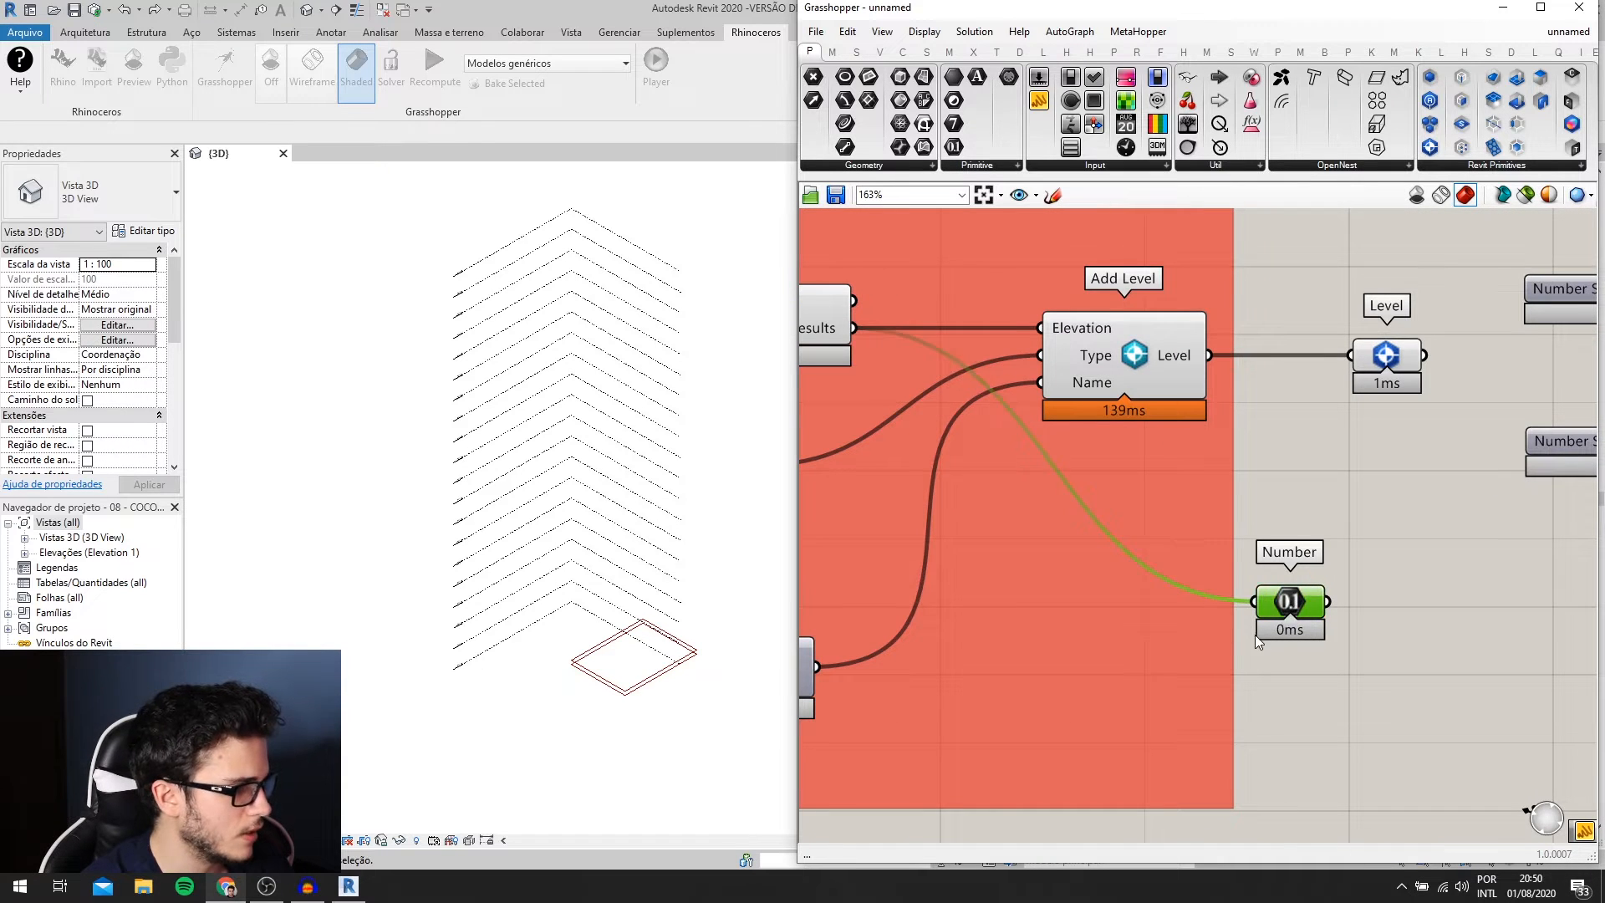
- Place the Number parameter near Unit Z and wire it into Unit Z's Factor input
scroll(1256, 635, "down", 3)
left_click_drag(1542, 652, 1543, 644)
right_click_drag(1542, 645, 1057, 659)
scroll(1074, 663, "up", 2)
left_click_drag(1072, 656, 1161, 590)
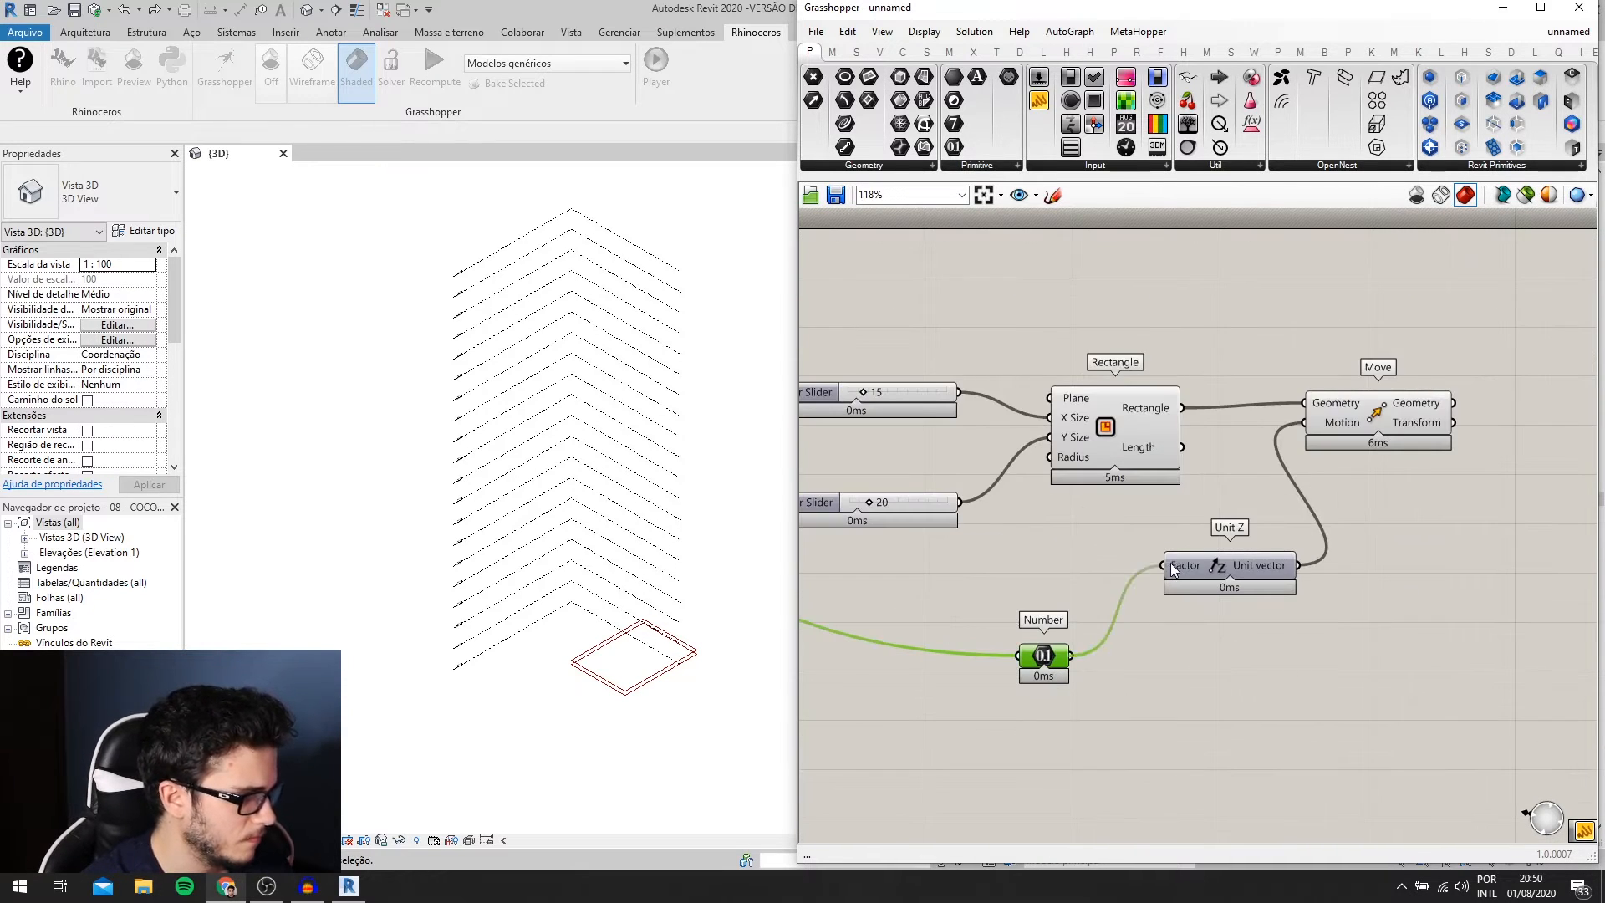
left_click(1207, 595)
scroll(1208, 597, "down", 2)
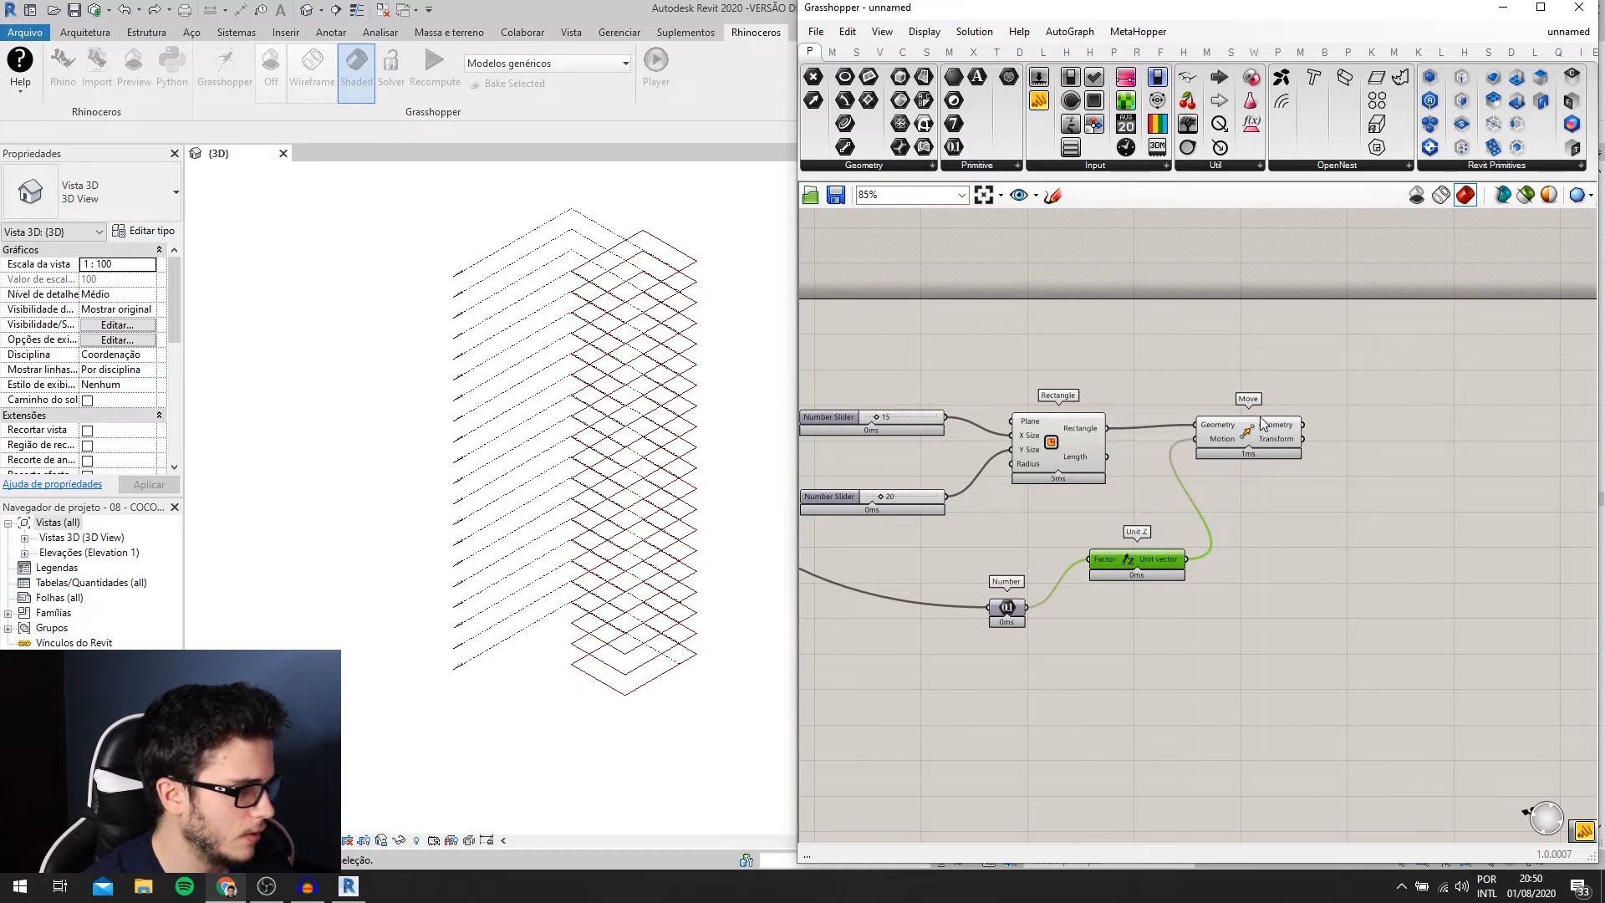
left_click_drag(1260, 418, 1287, 419)
- Add a Rotate component and place it after the Move component
right_click_drag(1232, 493, 1043, 547)
double_click(1152, 552)
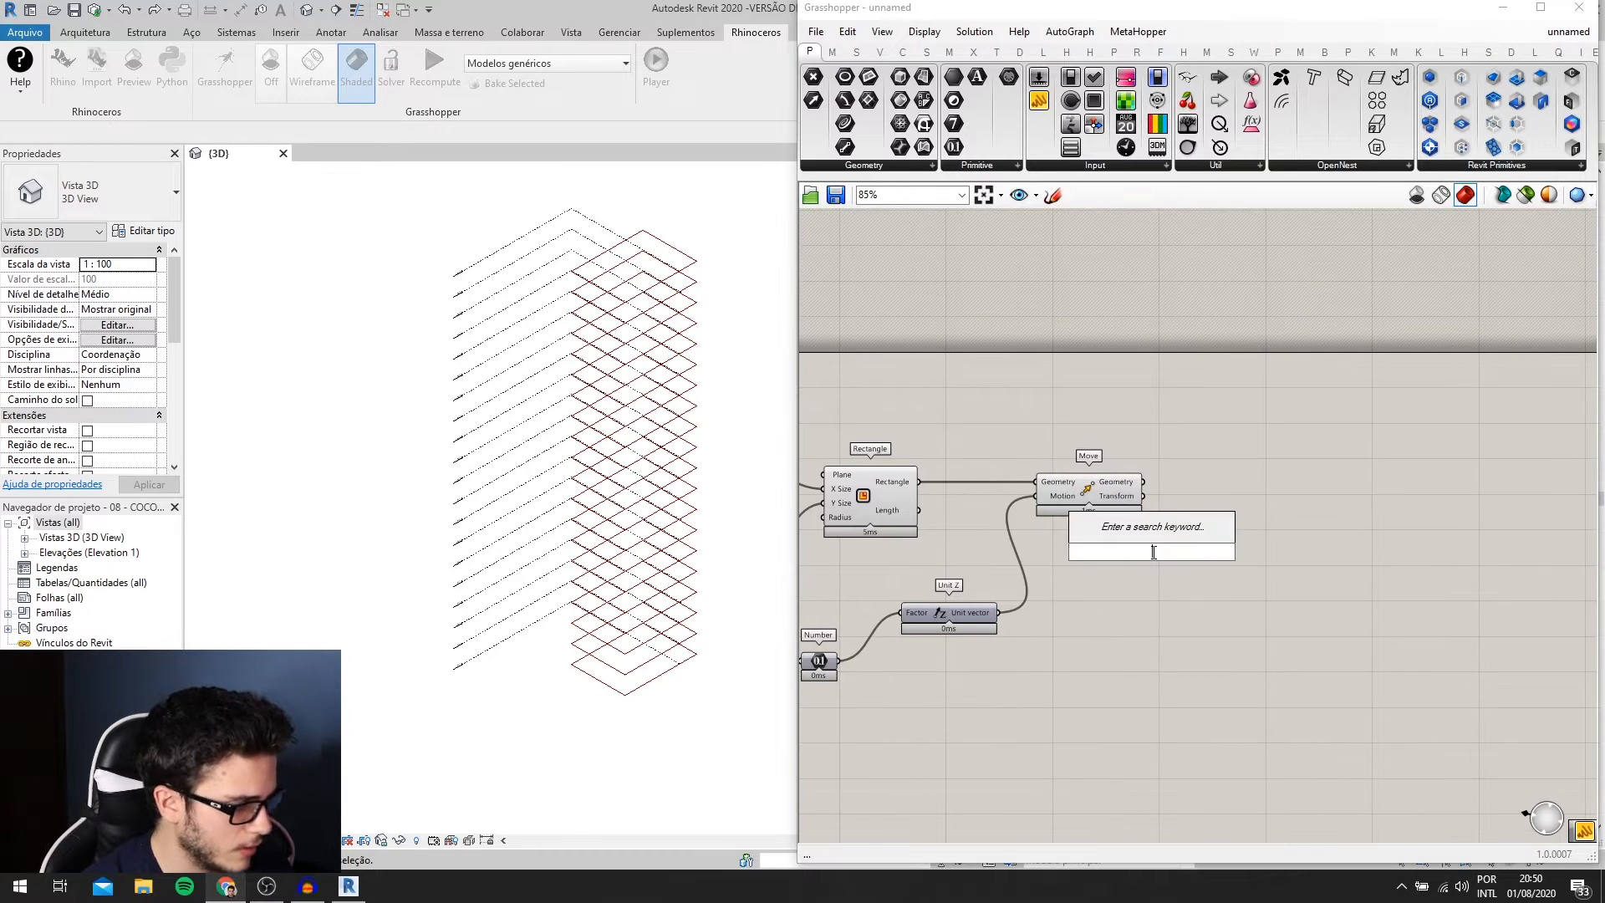
type("rot")
key("Return")
left_click_drag(1153, 553, 1333, 505)
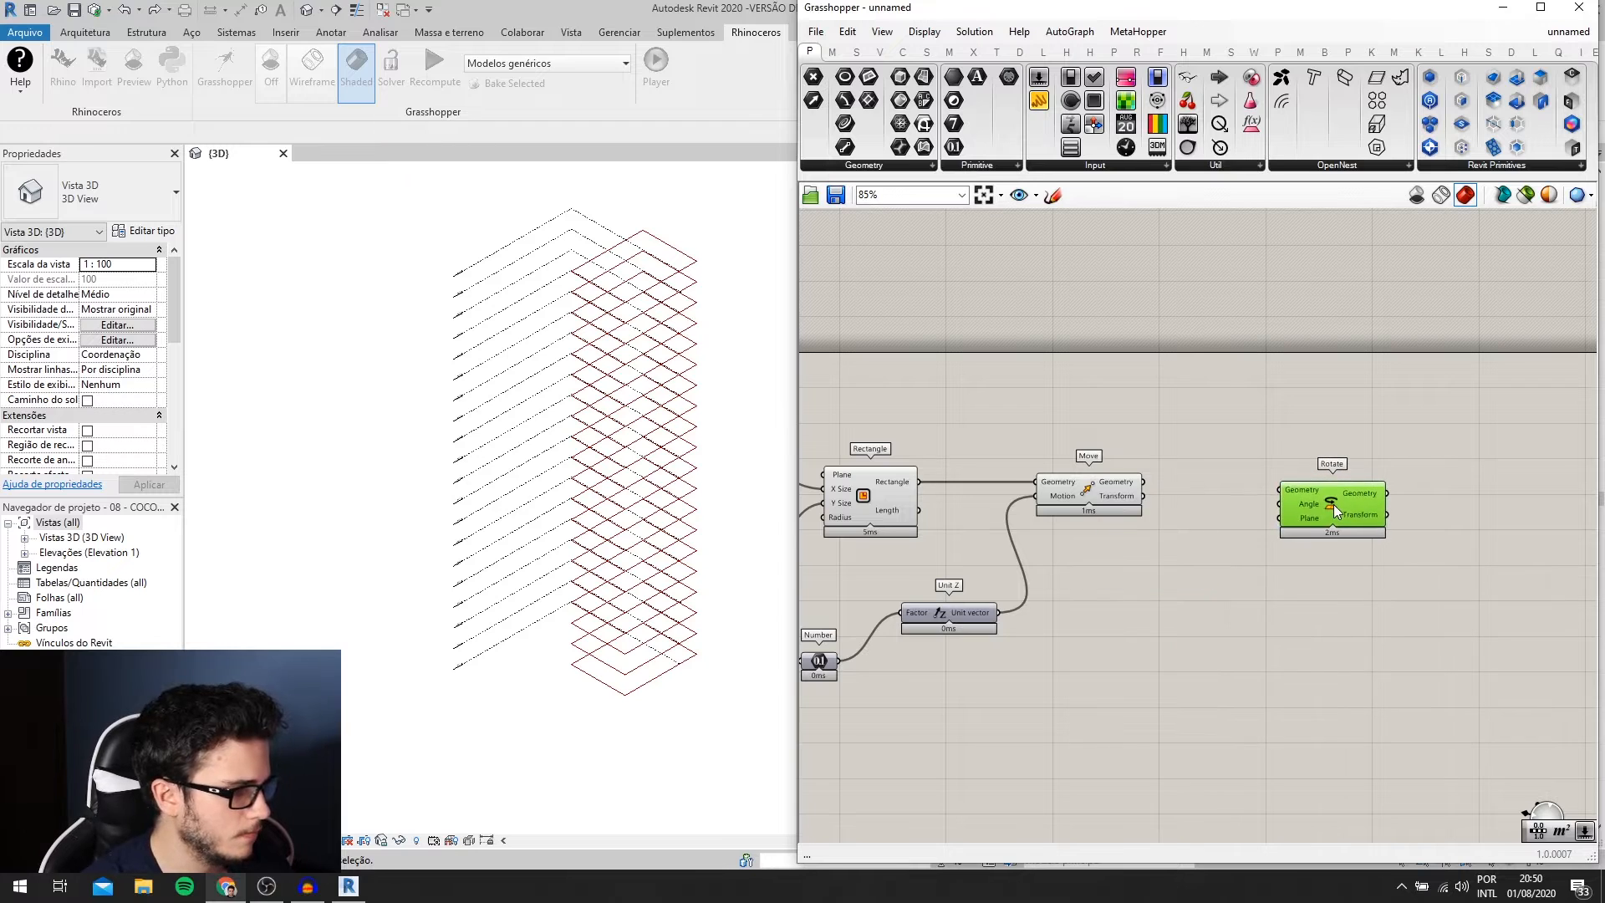
- Add an Area component between Move and Rotate
double_click(1227, 547)
type("area")
key("Return")
scroll(1179, 522, "up", 2)
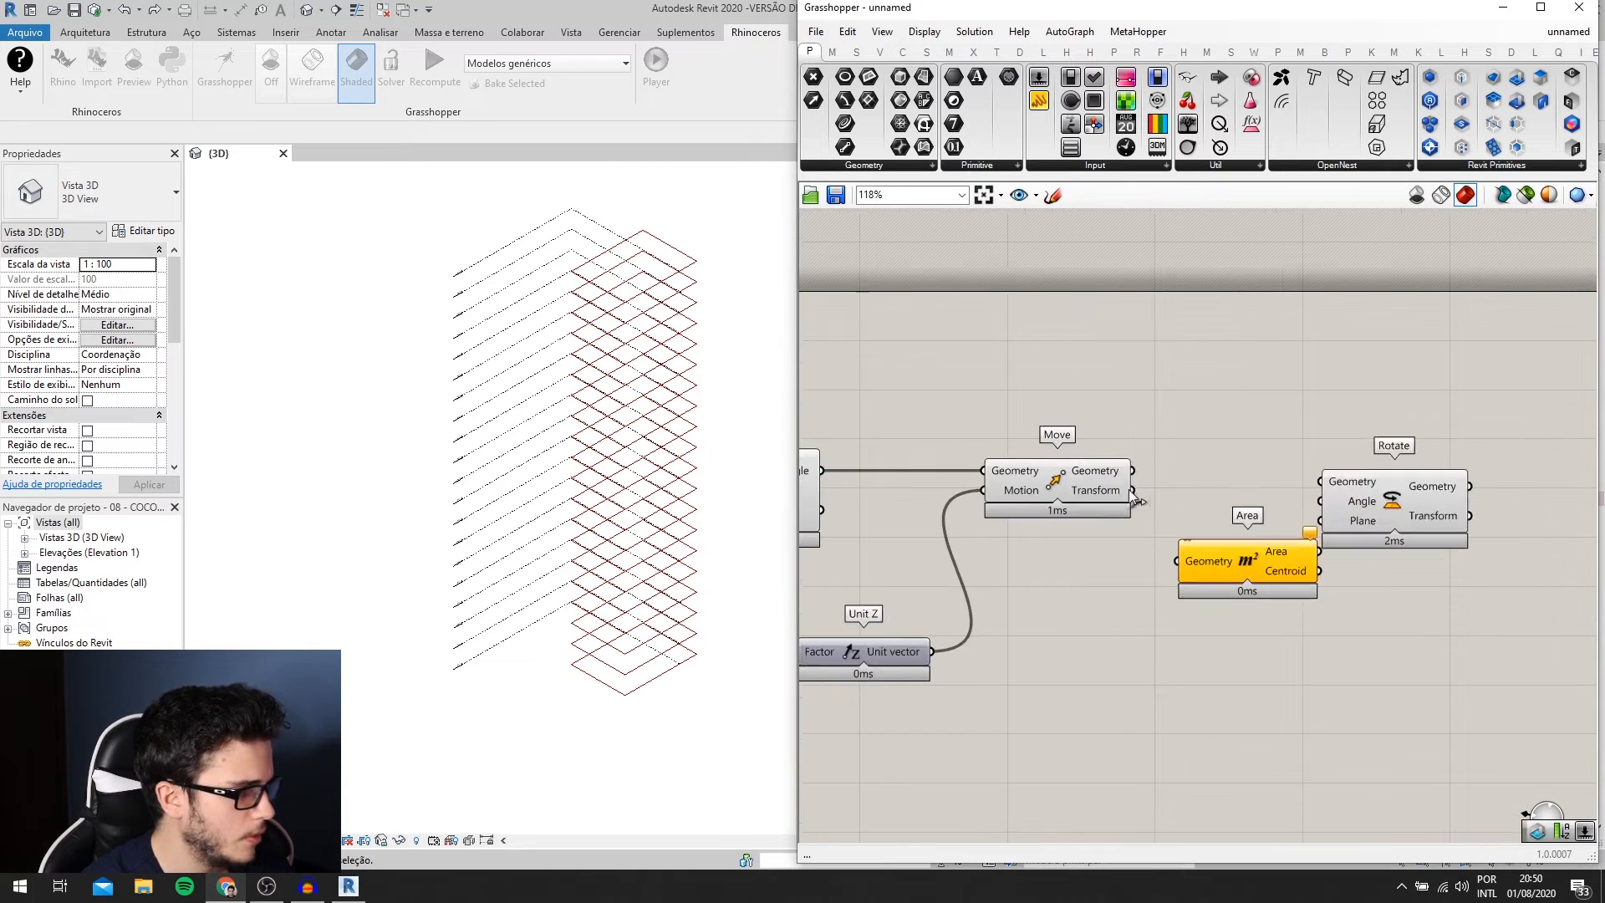
- Wire Move's Geometry output into Area's Geometry input and Area's Centroid into Rotate's Plane input
left_click_drag(1131, 470, 1179, 561)
scroll(1214, 558, "up", 1)
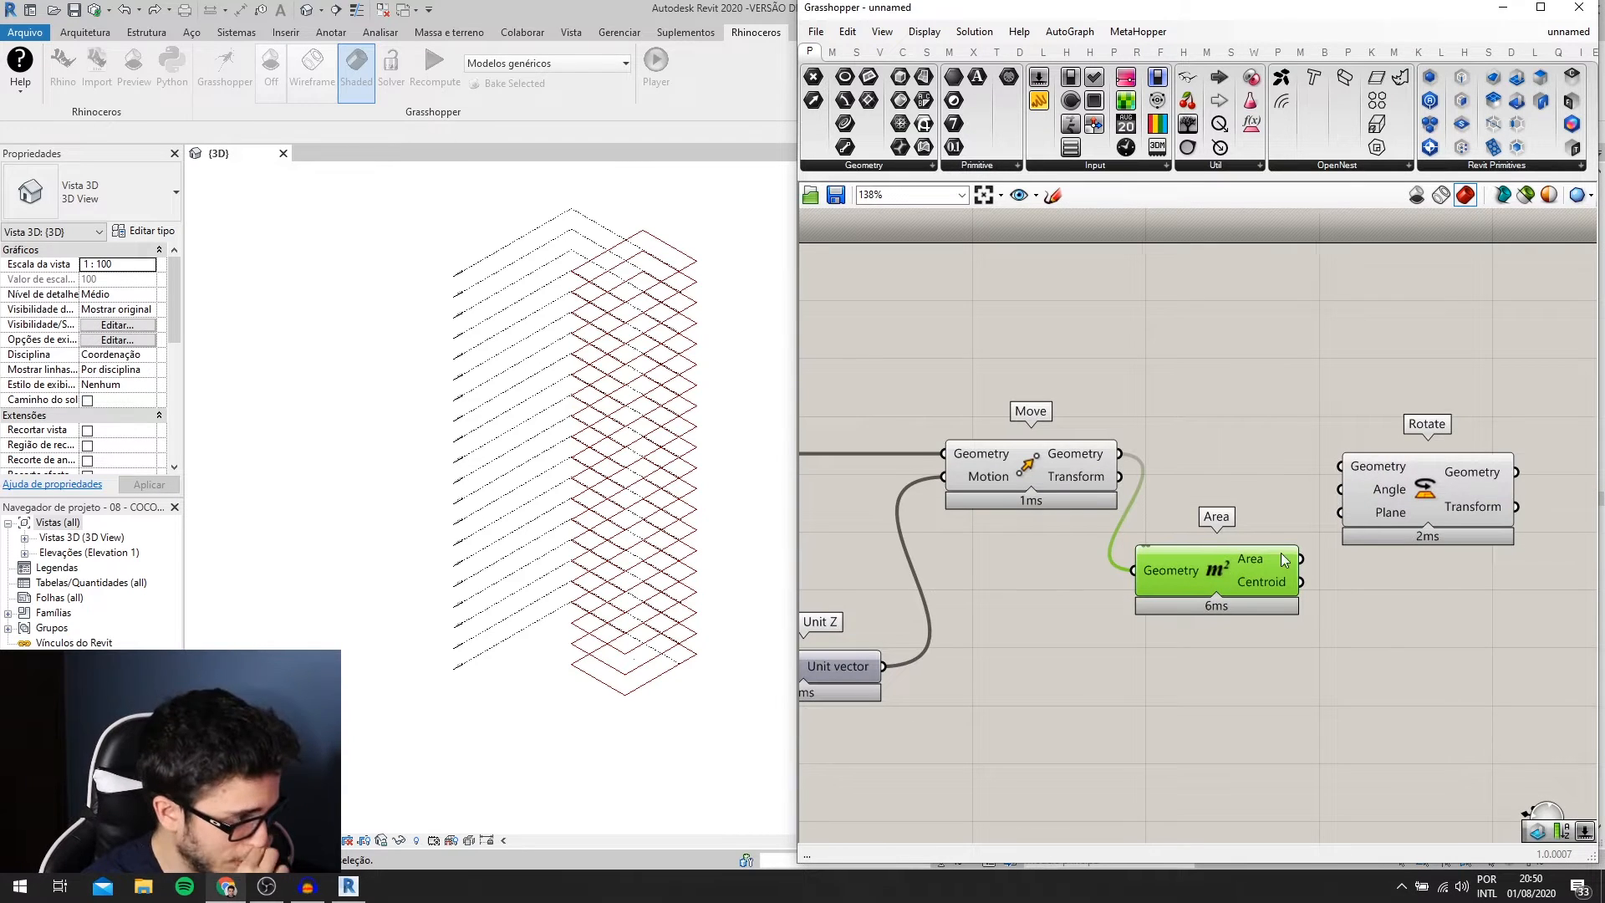
right_click_drag(1285, 560, 1277, 559)
scroll(1285, 511, "up", 1)
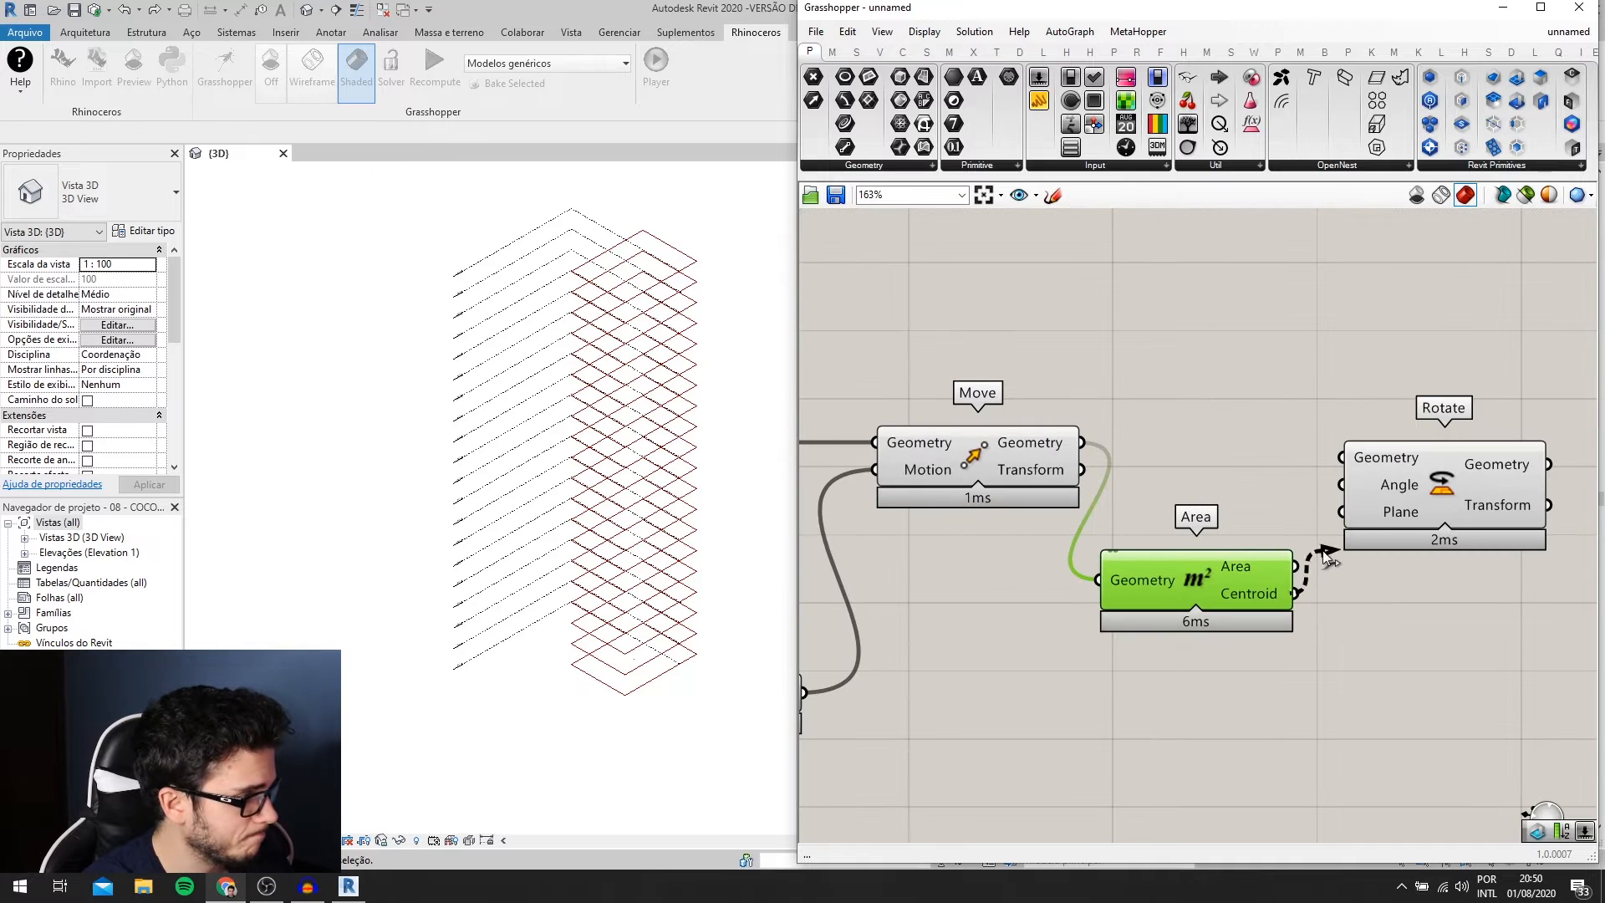
left_click_drag(1323, 552, 1342, 512)
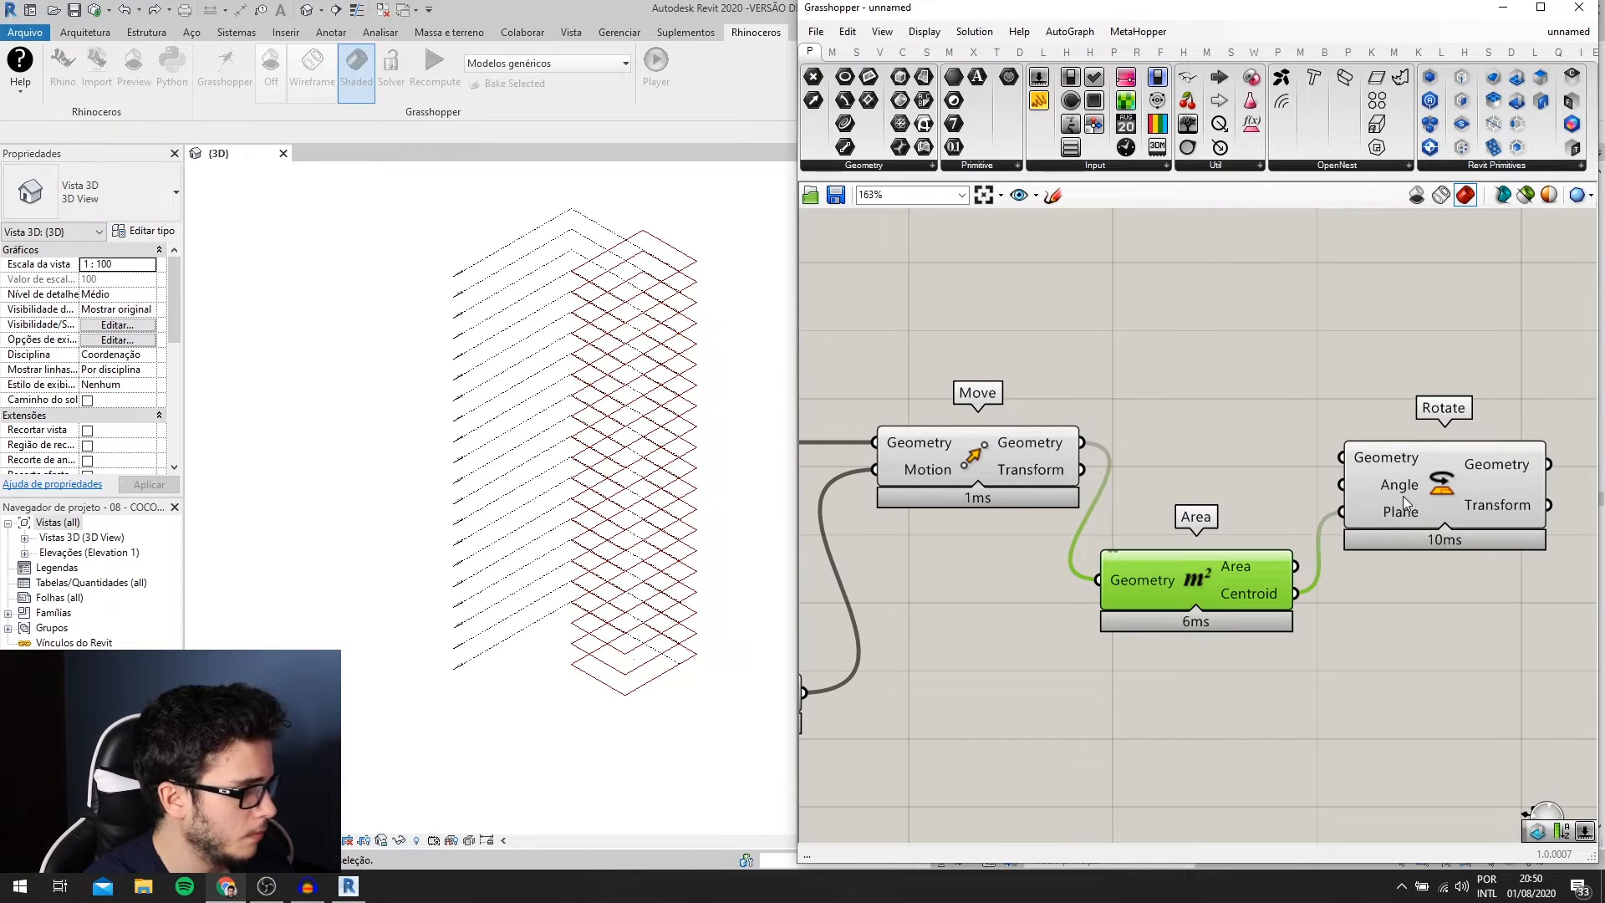
- Add a Range component below Area and switch Rotate's Angle input to degrees
scroll(1404, 505, "down", 3)
double_click(1176, 625)
type("r")
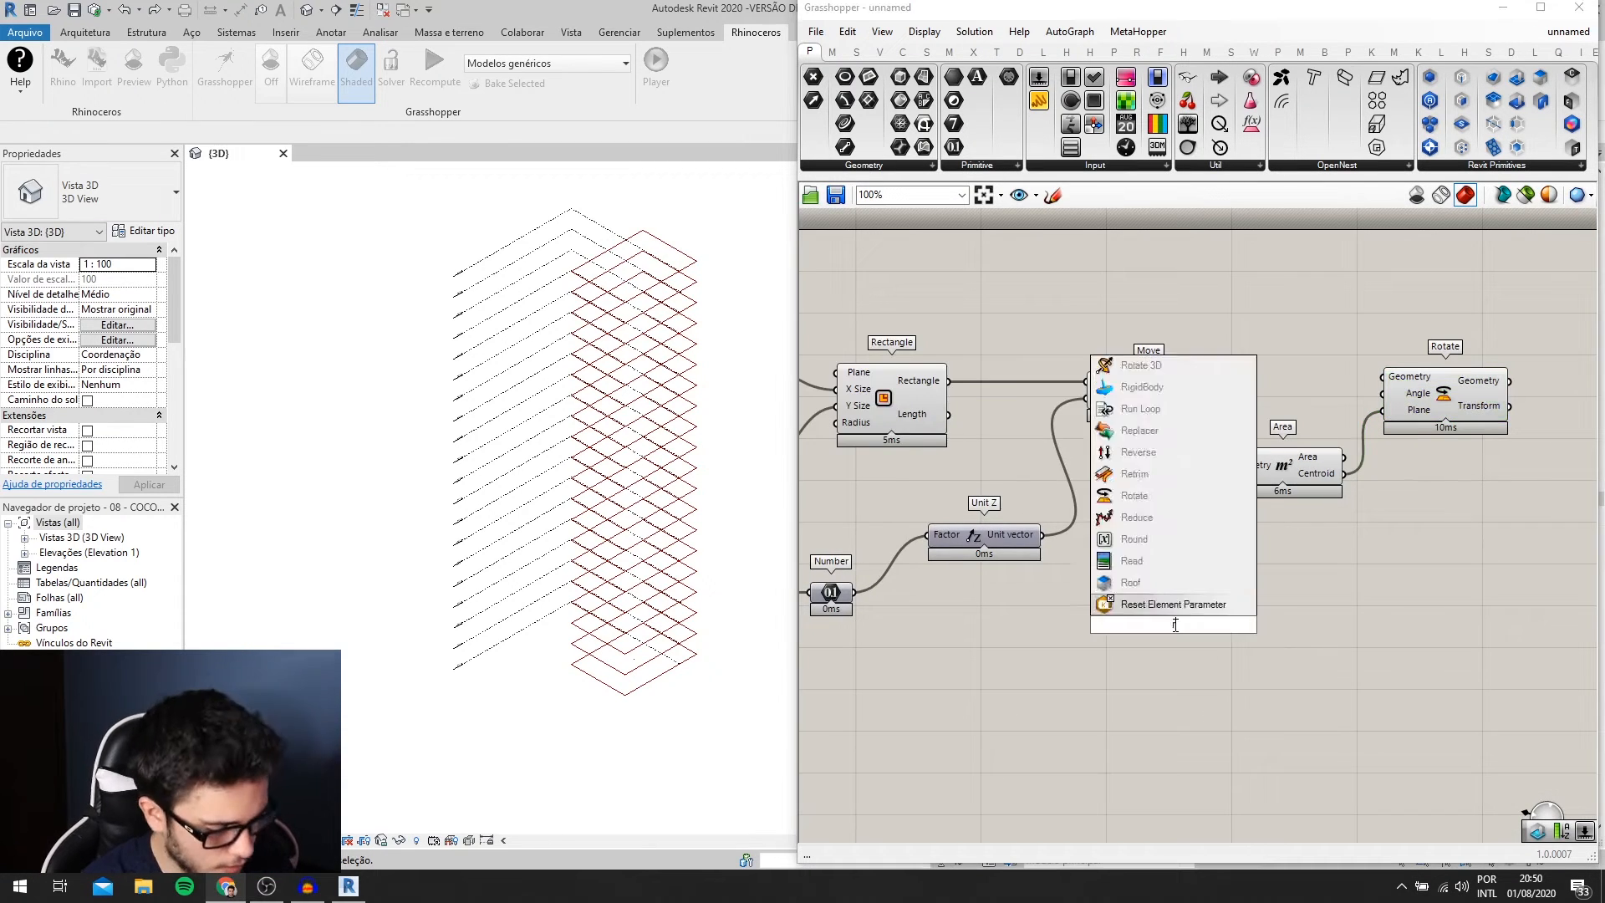
type("ange")
key("Return")
mouse_move(1183, 589)
right_mouse_down()
mouse_move(1007, 567)
mouse_move(1190, 560)
right_mouse_up()
right_click(1244, 382)
- Add a Construct Domain component and place it before Range, below Unit Z
double_click(898, 635)
type("const")
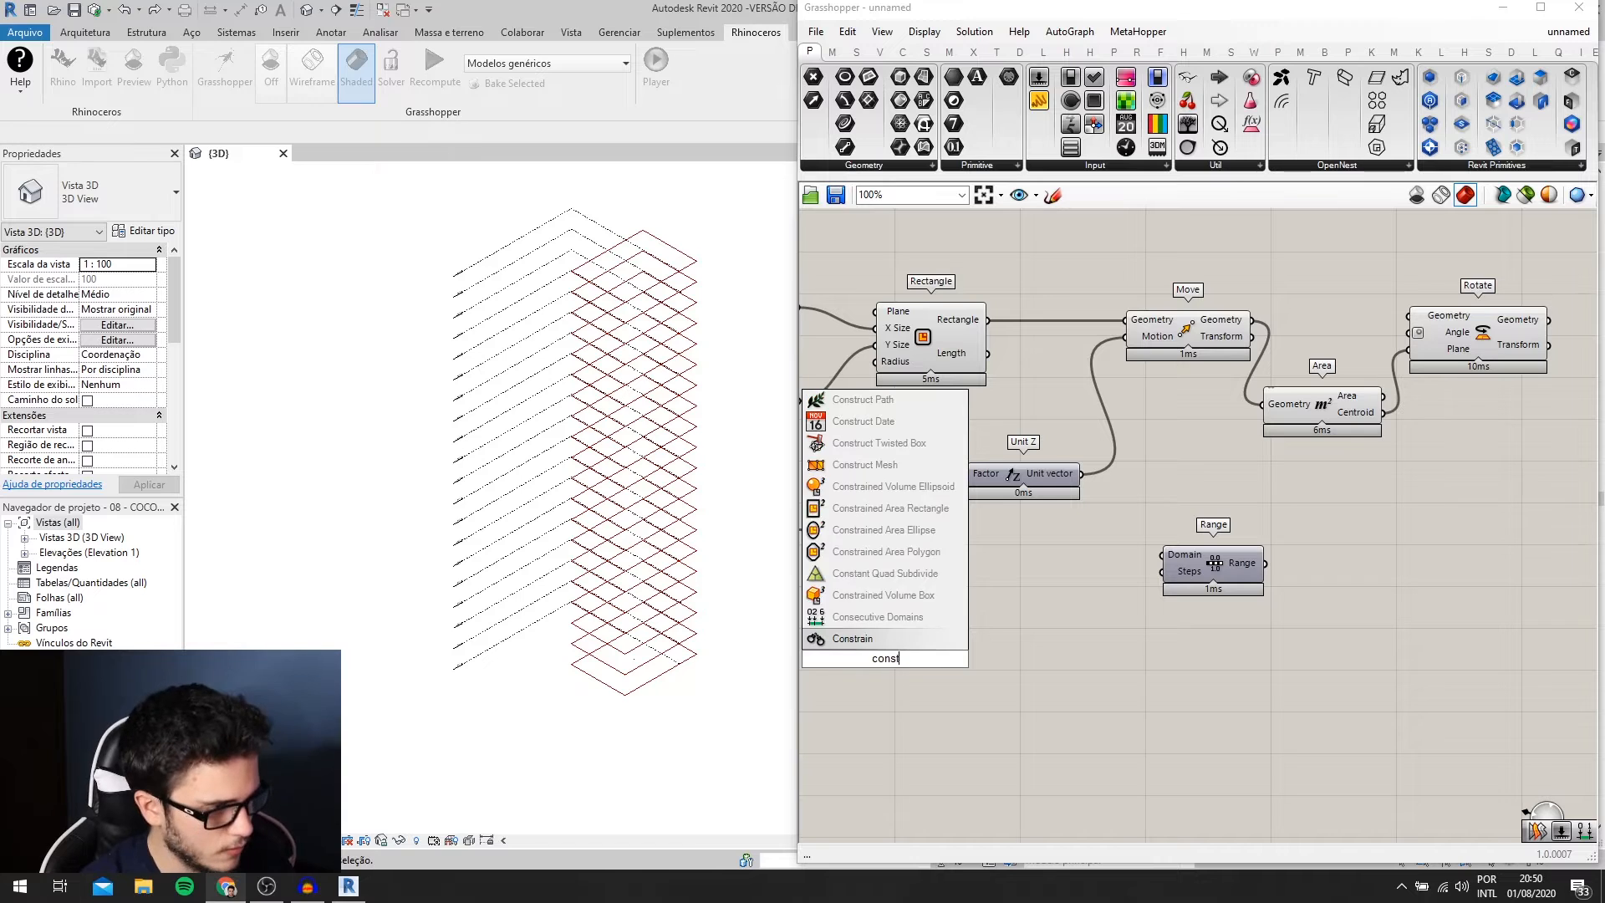
type("ruct do")
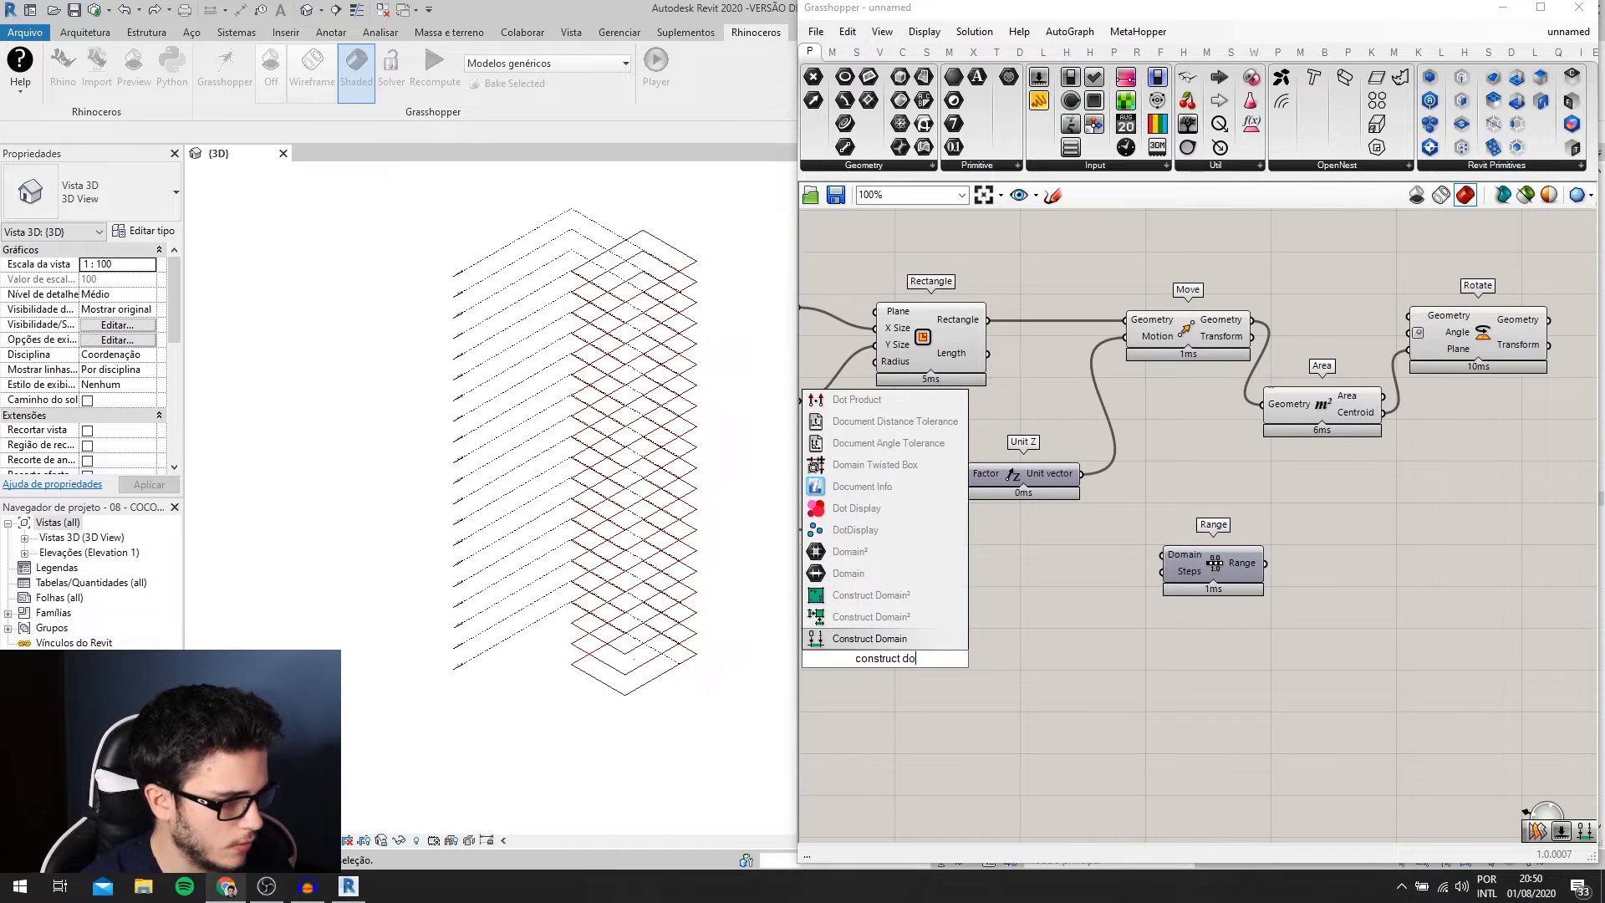
key("Return")
left_click_drag(881, 659, 961, 660)
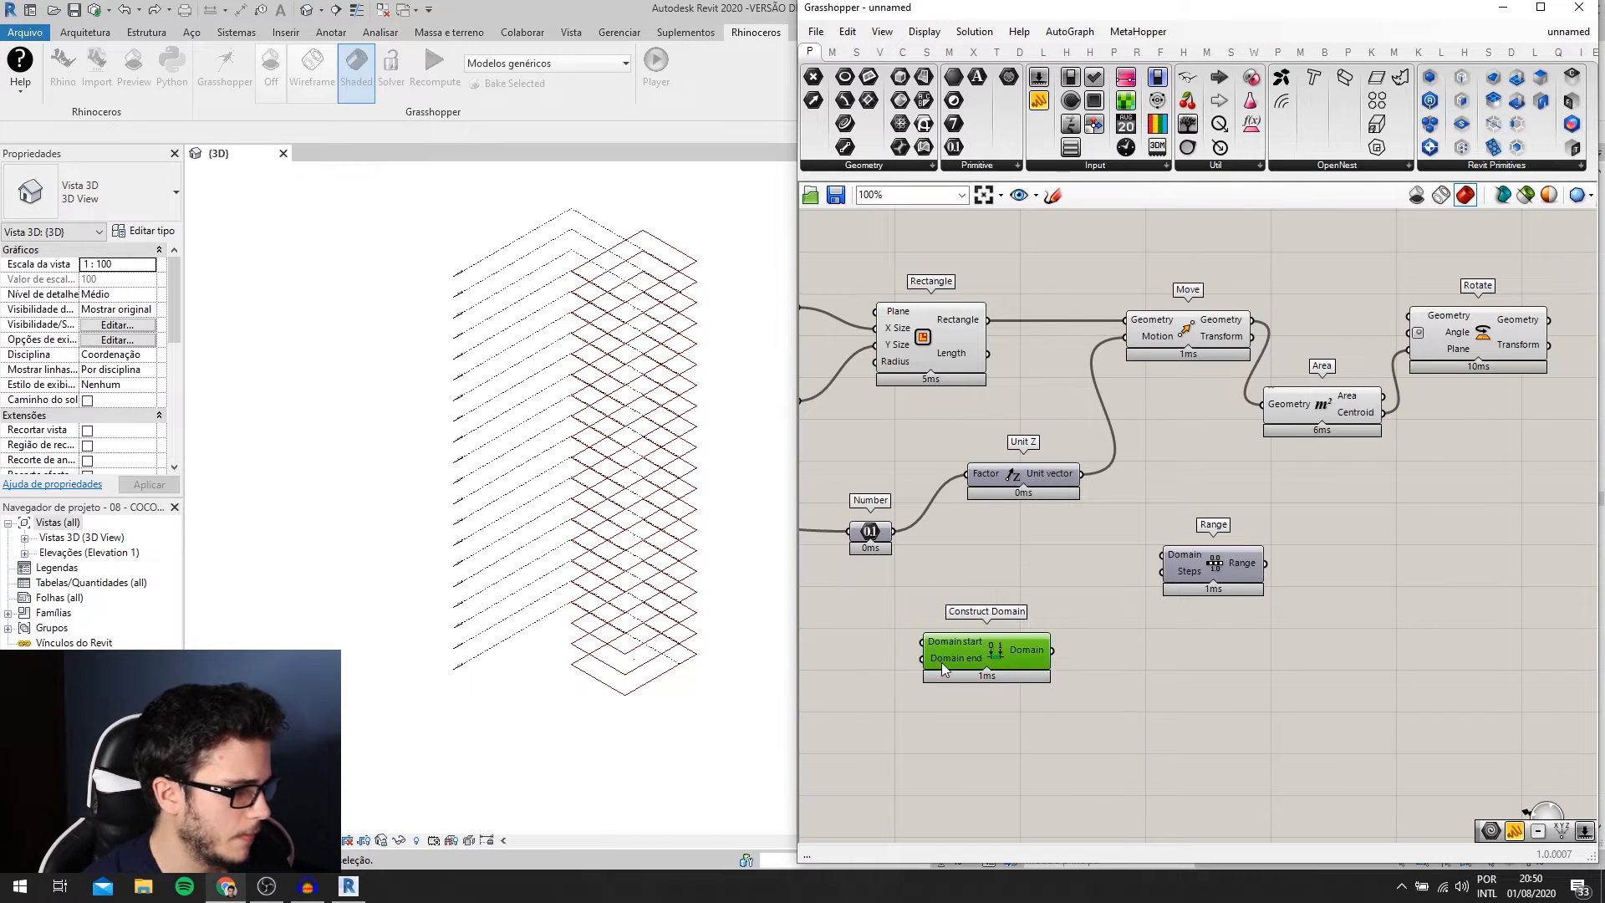
- Add a number slider set to 180 and wire it into Construct Domain's Domain end input
left_click(851, 660)
double_click(851, 660)
type("180")
key("Return")
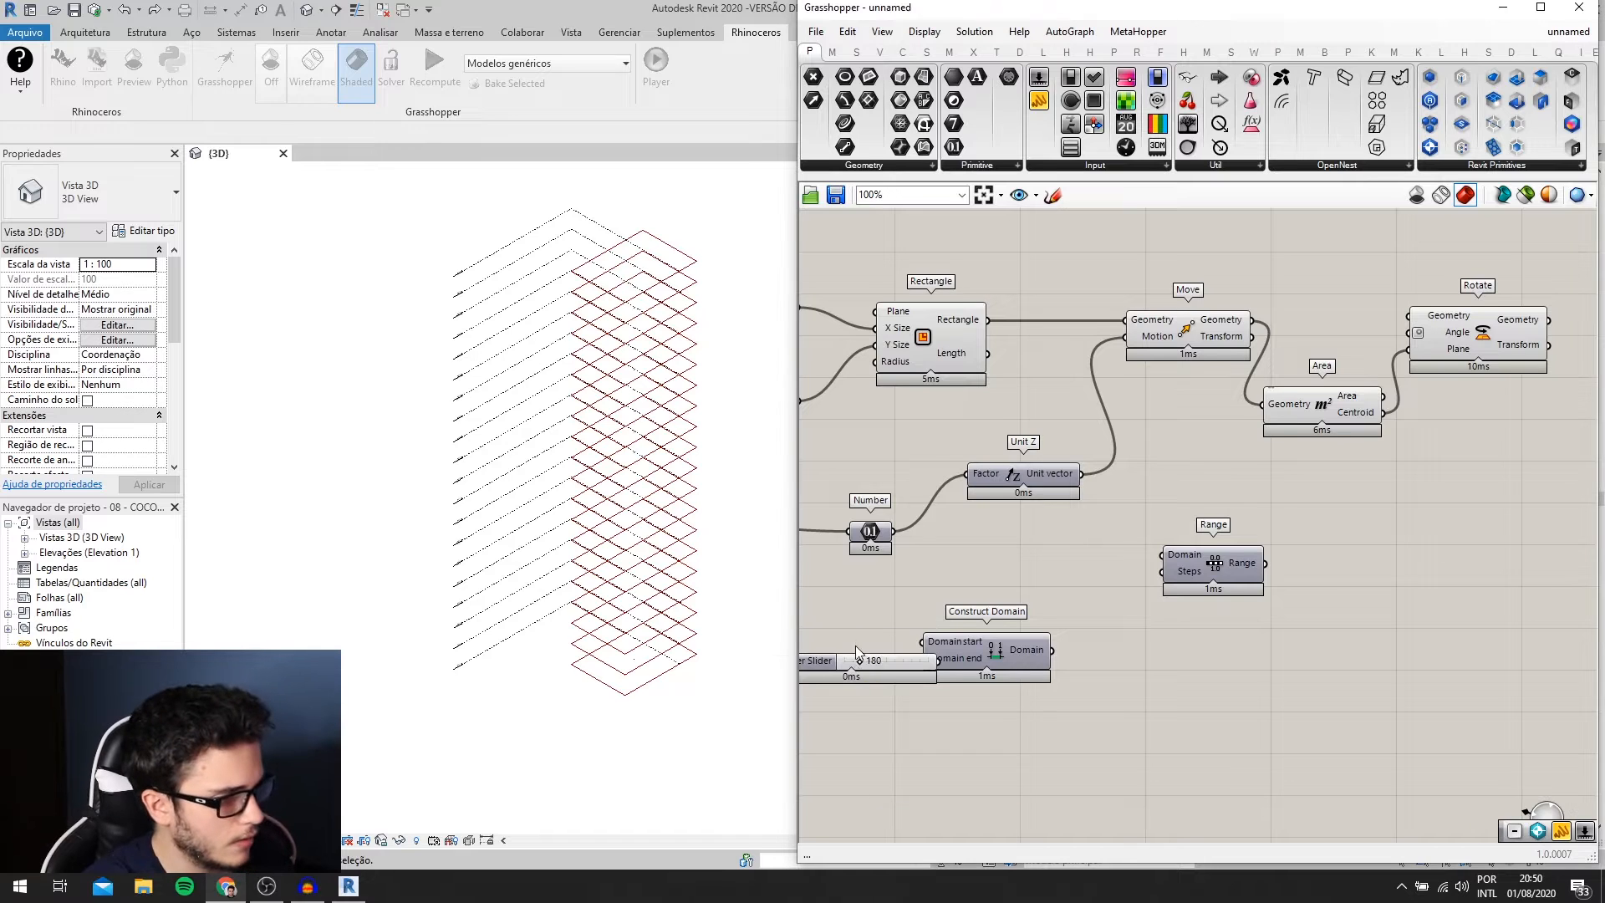
right_click_drag(1137, 675, 1247, 660)
left_click(1116, 640)
scroll(1066, 650, "up", 2)
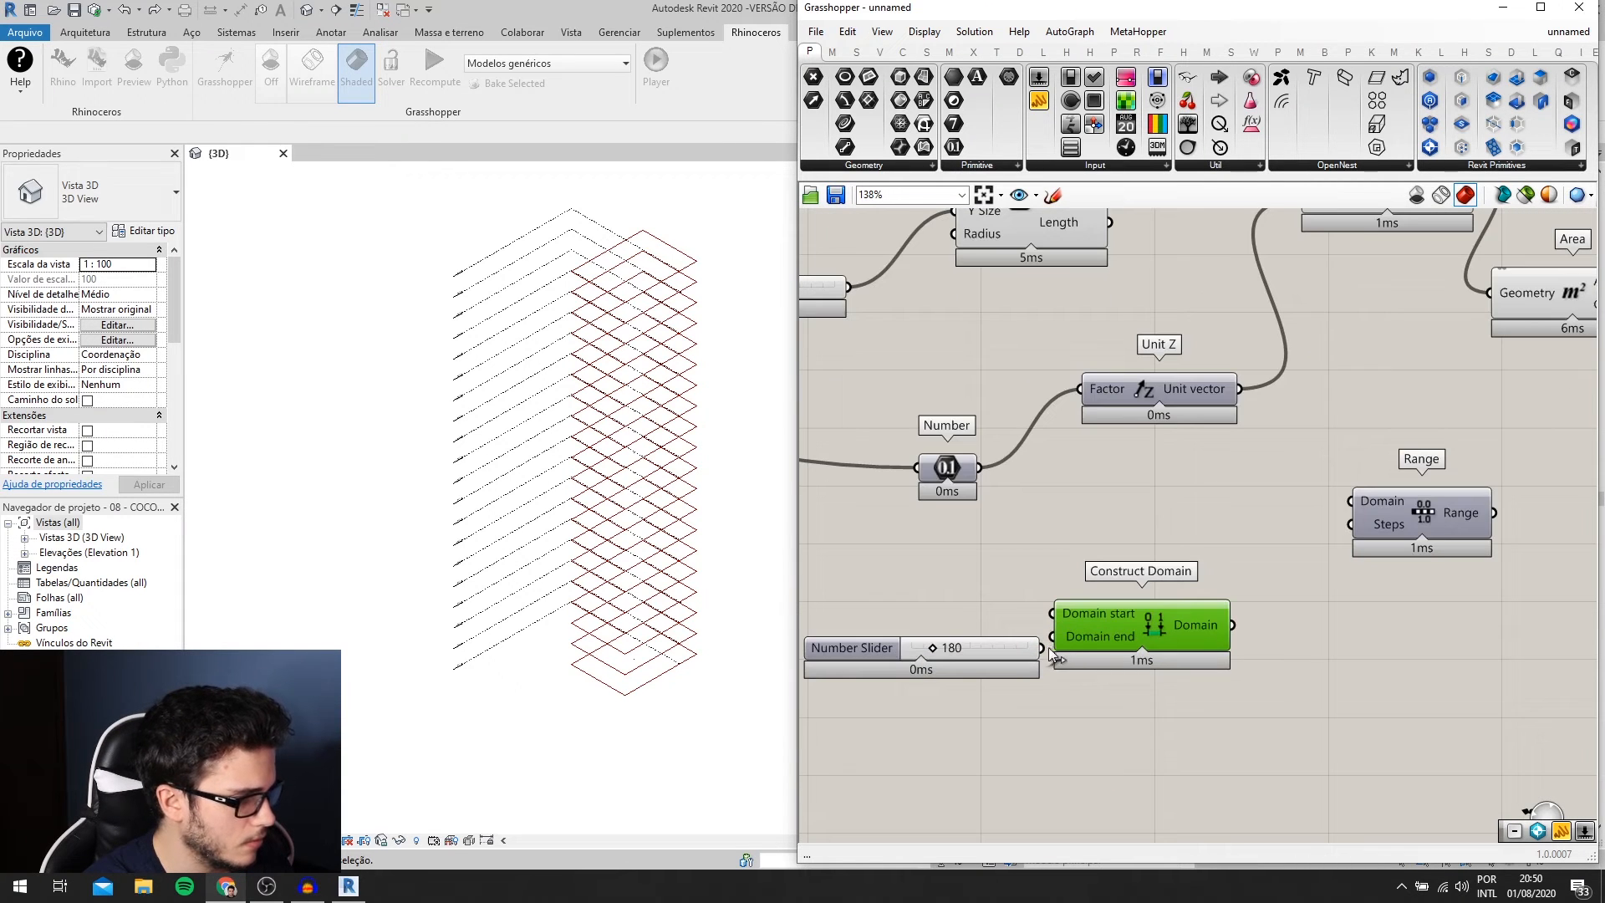
scroll(1052, 653, "down", 2)
scroll(669, 694, "up", 1)
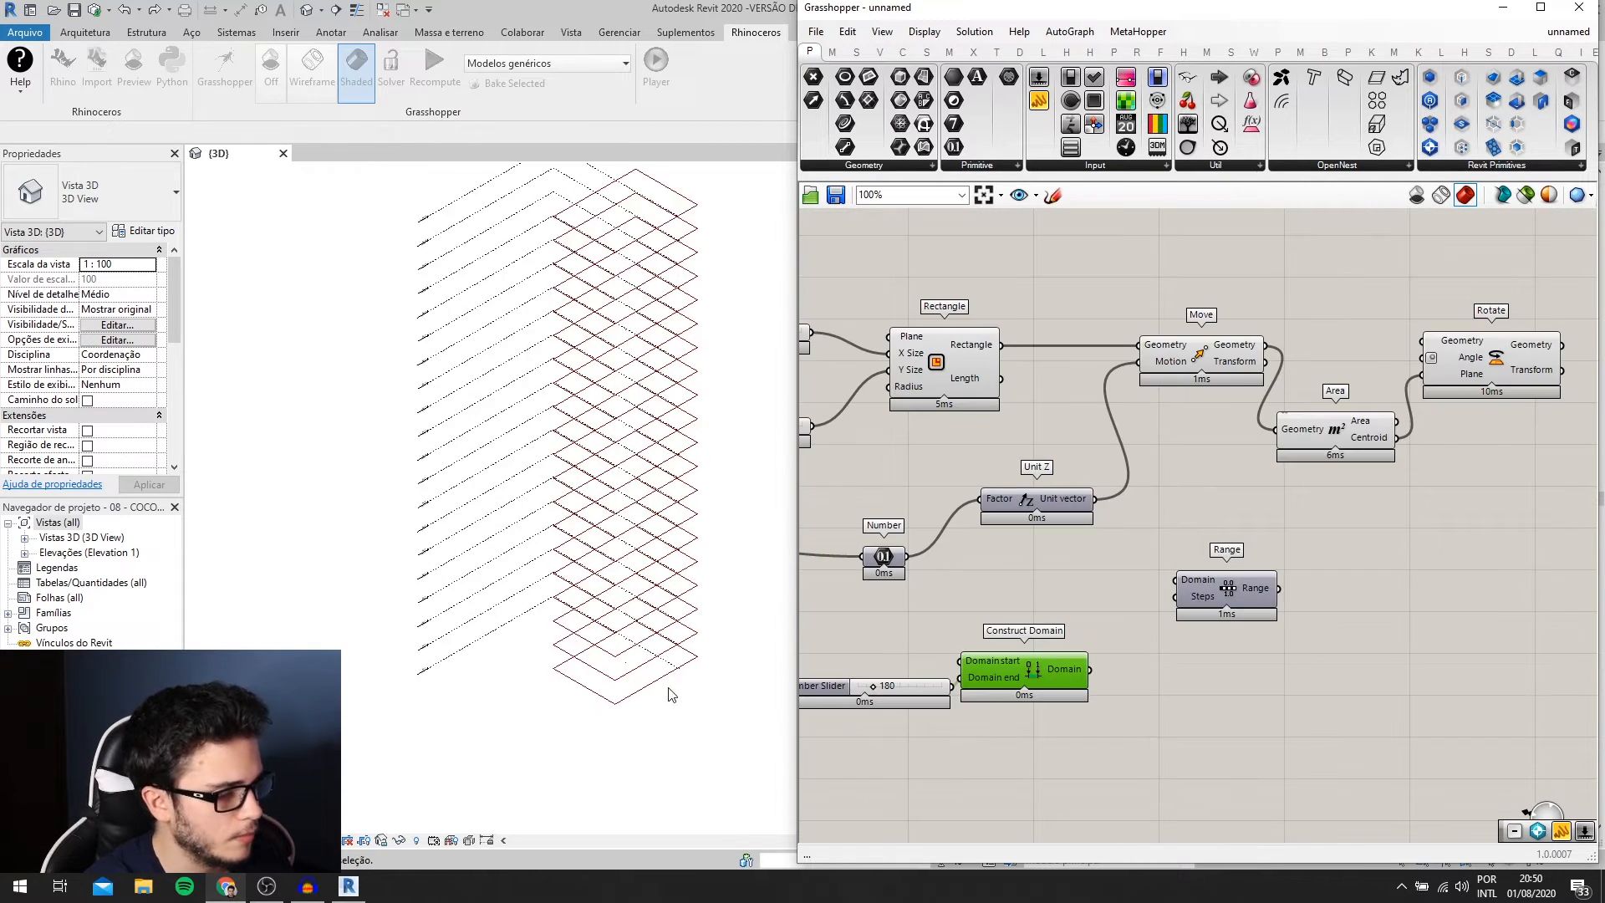
- Wire Construct Domain into Range's Domain, and the 20 slider feeding Subtraction in the Níveis group into Range's Steps
scroll(1079, 585, "up", 1)
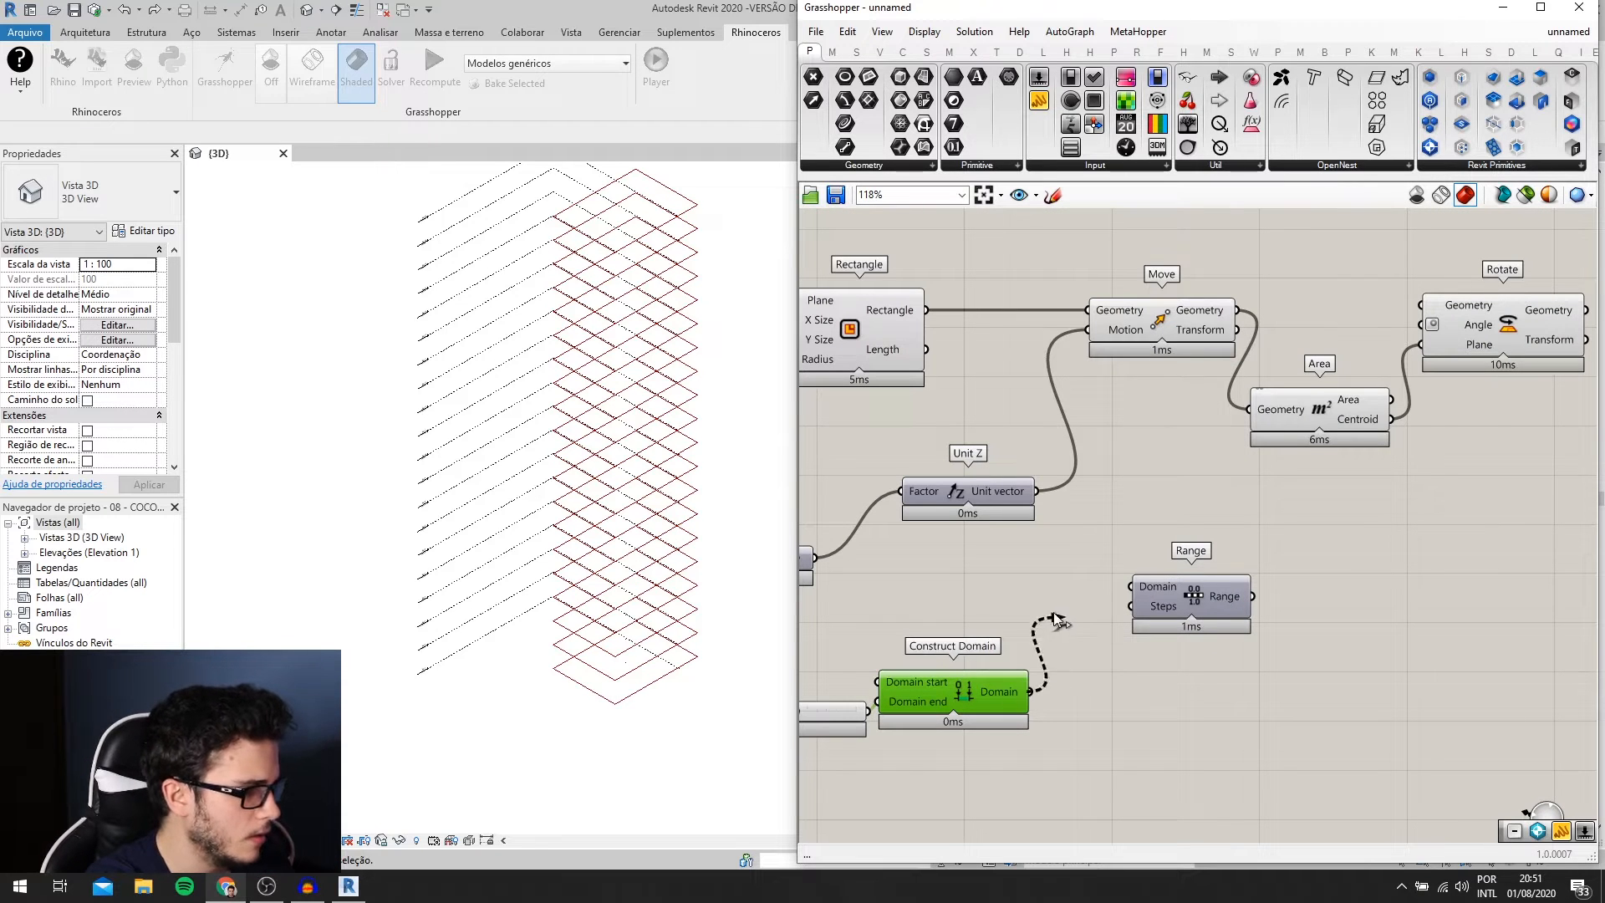
left_click_drag(1055, 619, 1134, 590)
right_click_drag(1160, 590, 1253, 638)
scroll(1253, 638, "up", 1)
scroll(1250, 639, "down", 3)
right_click_drag(1049, 658, 1217, 640)
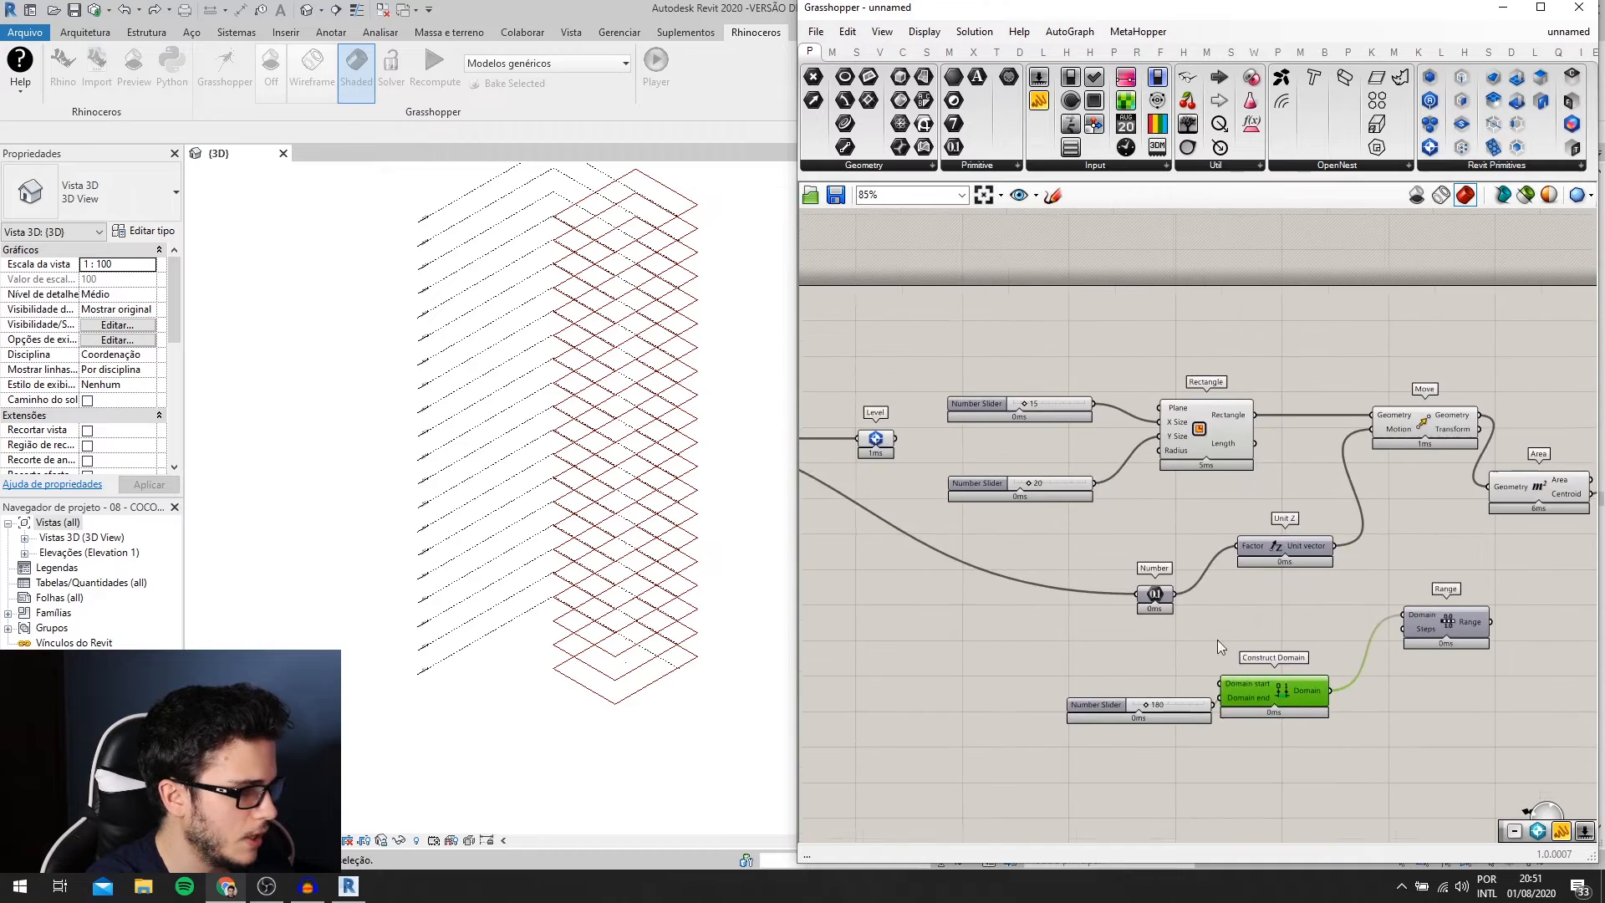
scroll(1003, 527, "down", 2)
right_click_drag(953, 543, 1303, 527)
scroll(1045, 586, "up", 2)
right_click_drag(1045, 582, 1313, 593)
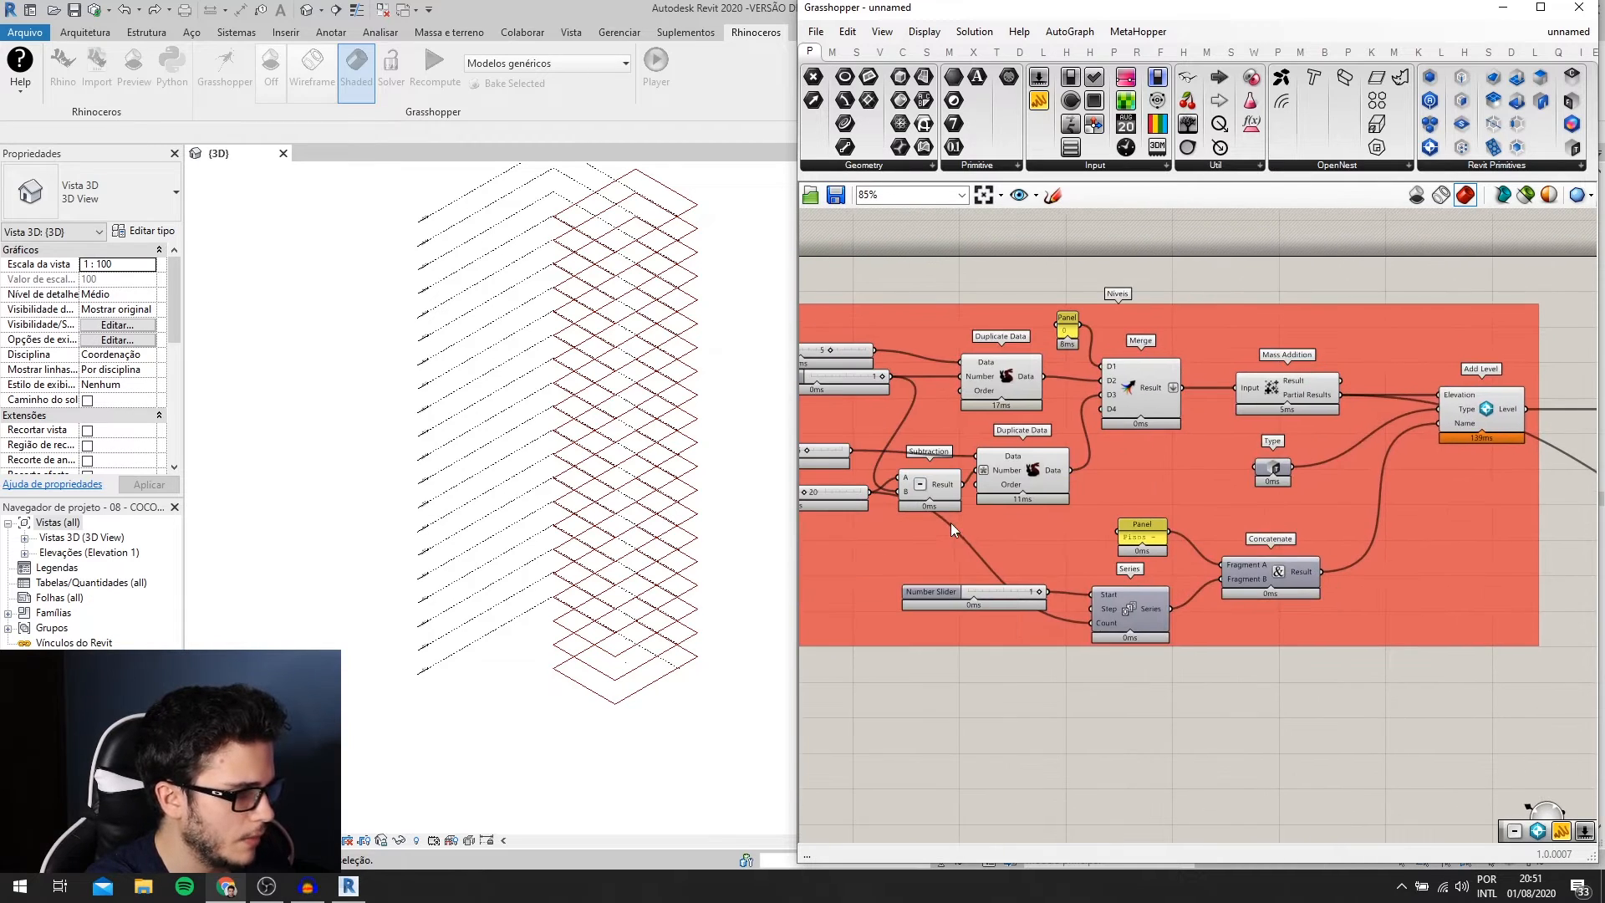
right_click_drag(863, 508, 952, 505)
scroll(952, 505, "up", 2)
scroll(860, 614, "down", 4)
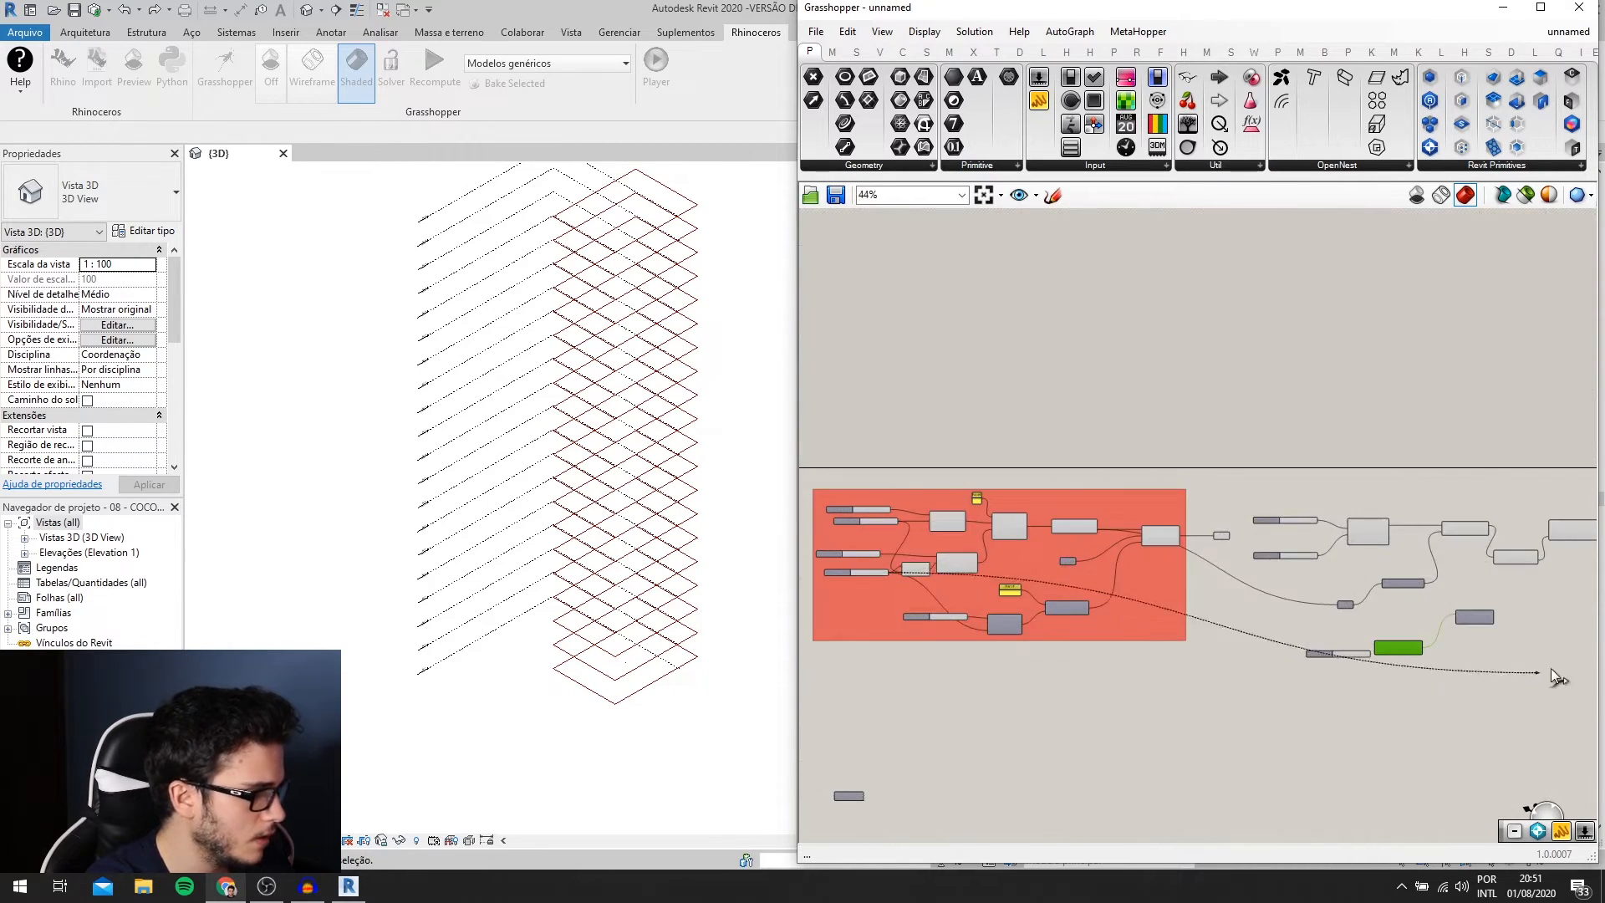
scroll(1306, 576, "up", 5)
scroll(1306, 575, "up", 2)
right_click(1353, 552)
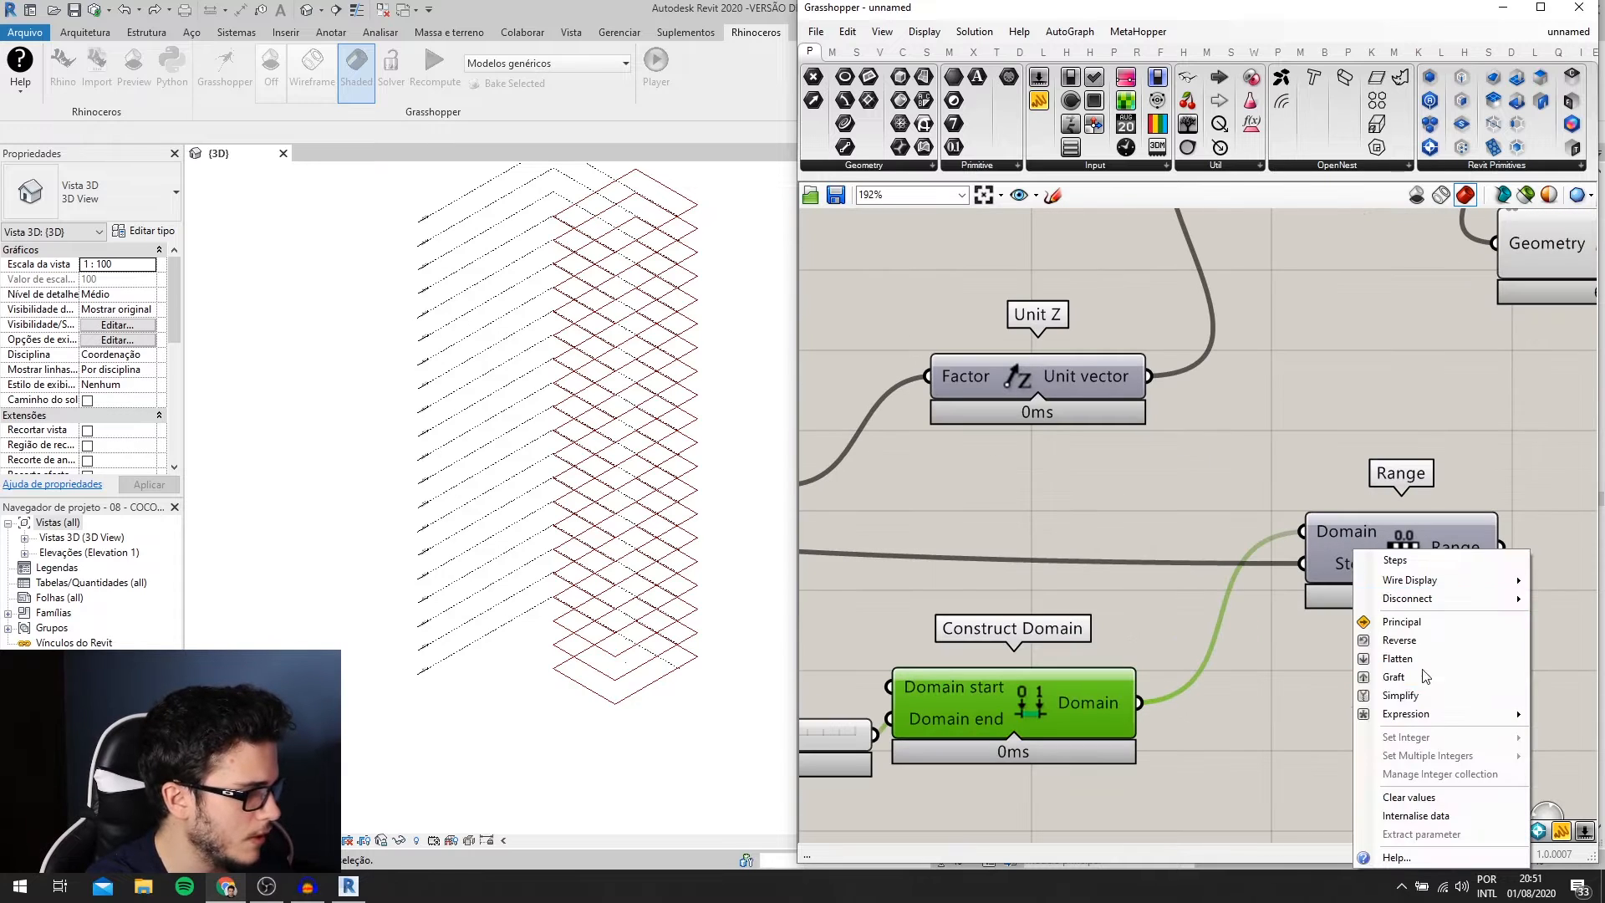
mouse_move(1413, 736)
left_click(1315, 592)
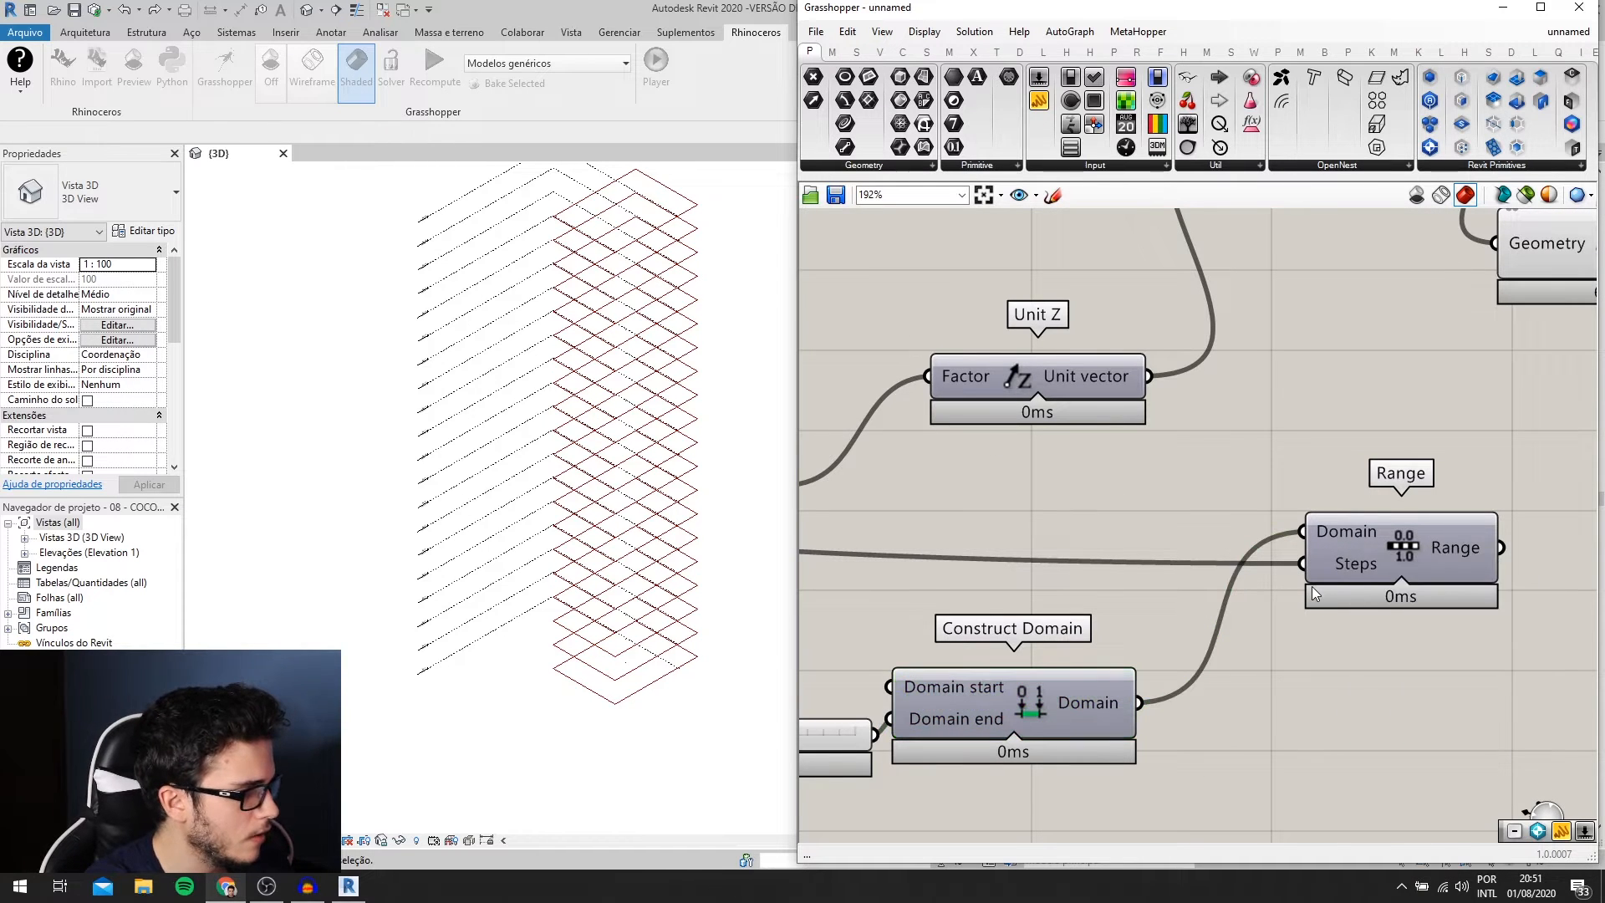
right_click(1330, 553)
left_click(1371, 698)
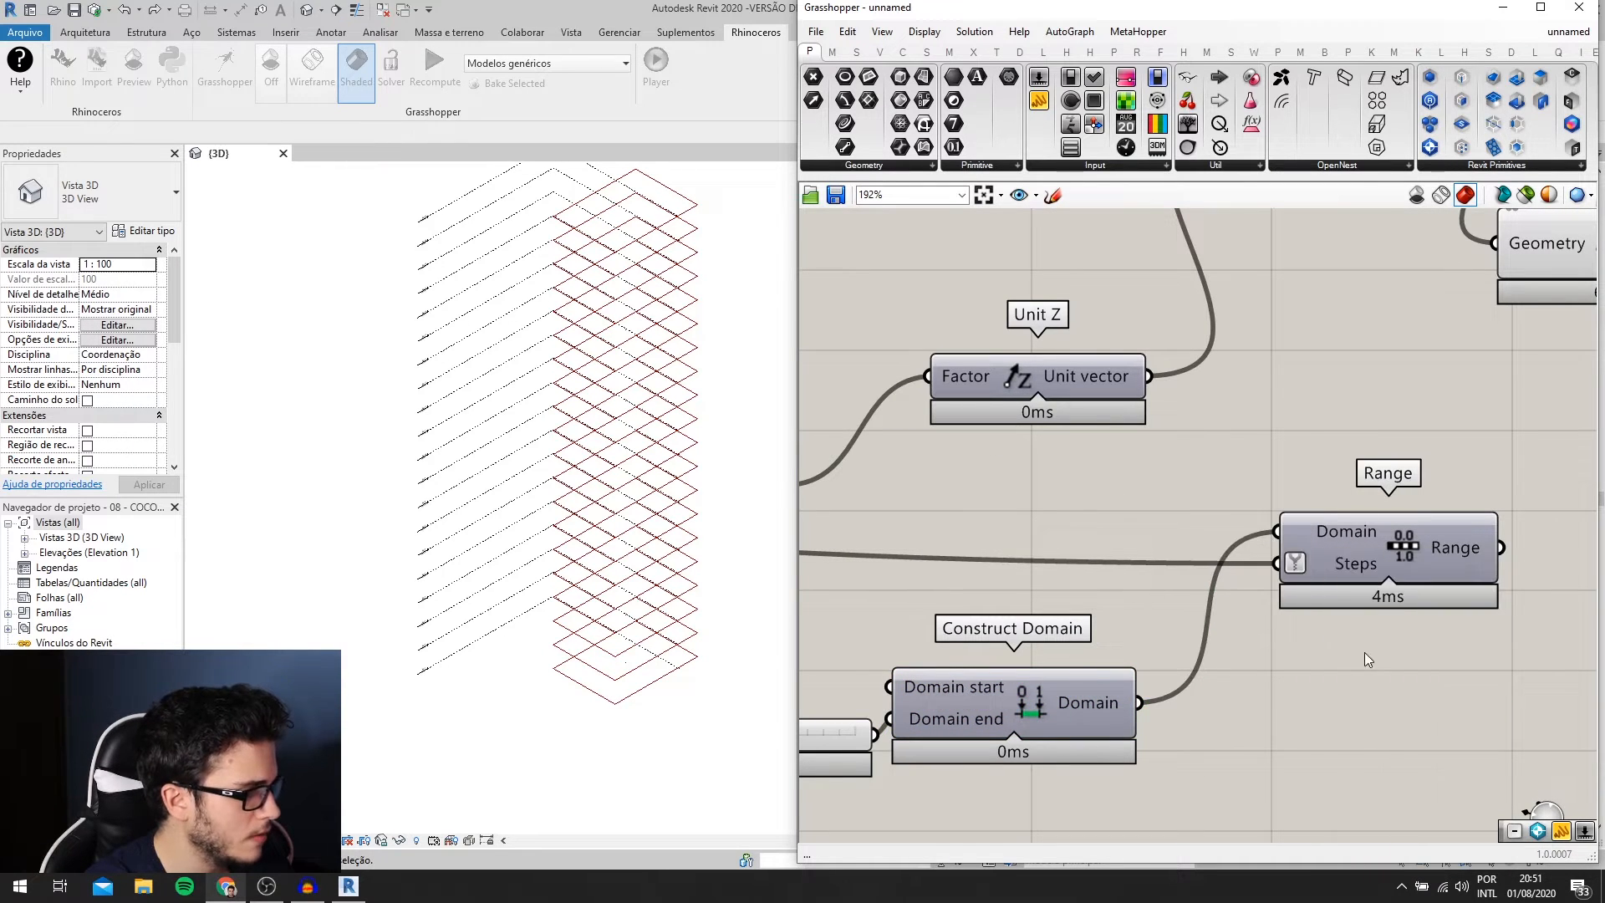
right_click(1299, 570)
left_click(1371, 701)
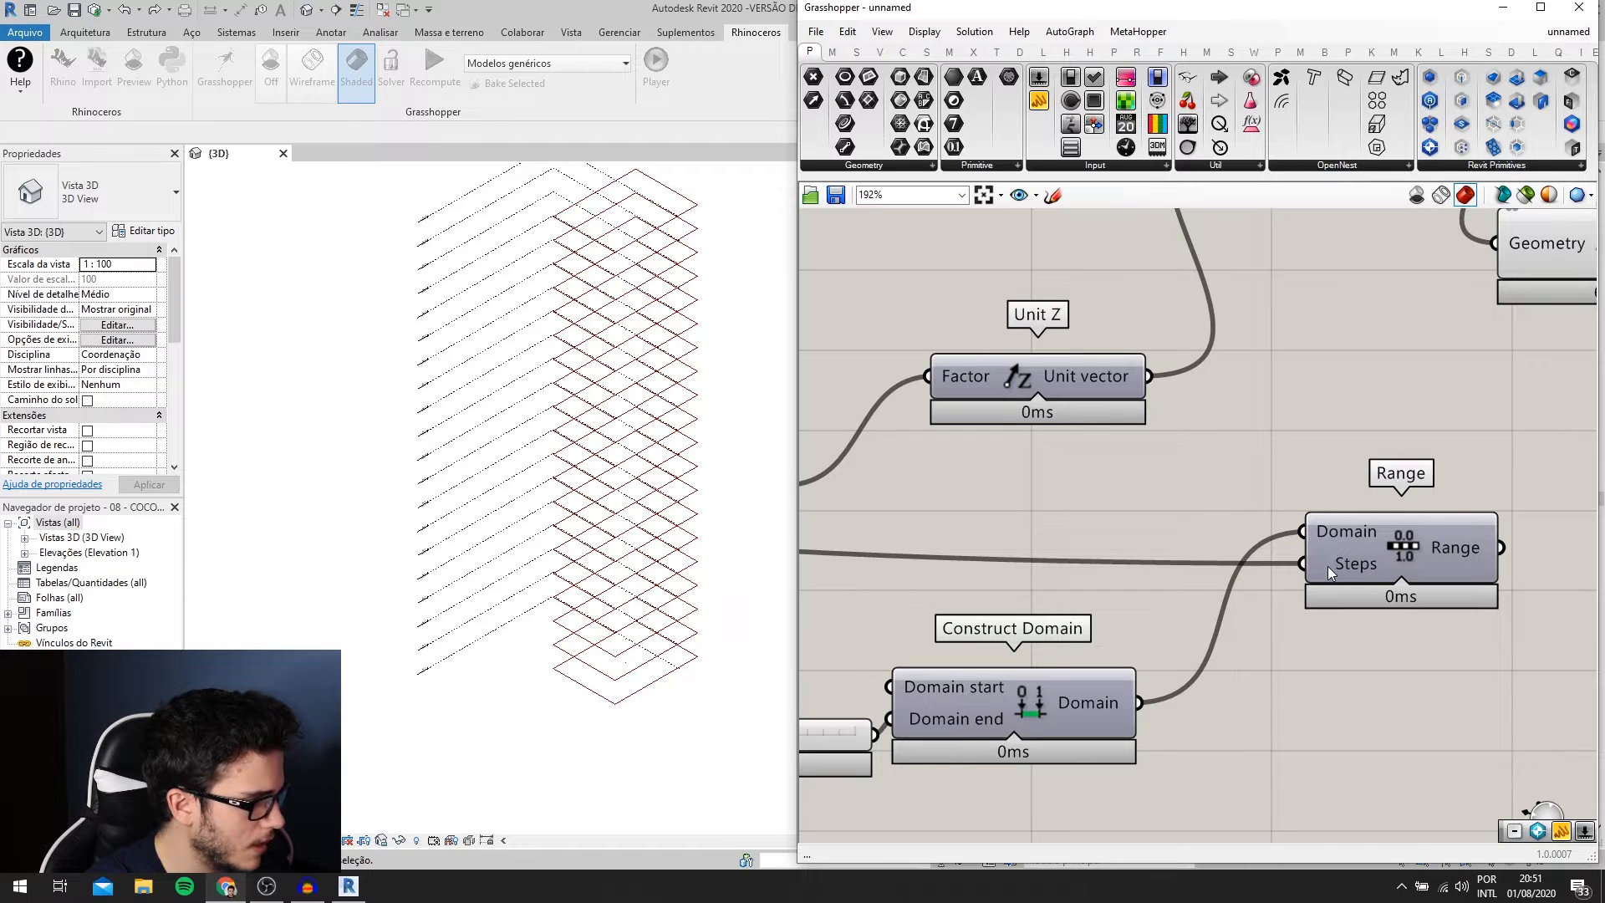
- Apply the expression x-1 to Range's Steps input
right_click(1329, 570)
mouse_move(1387, 713)
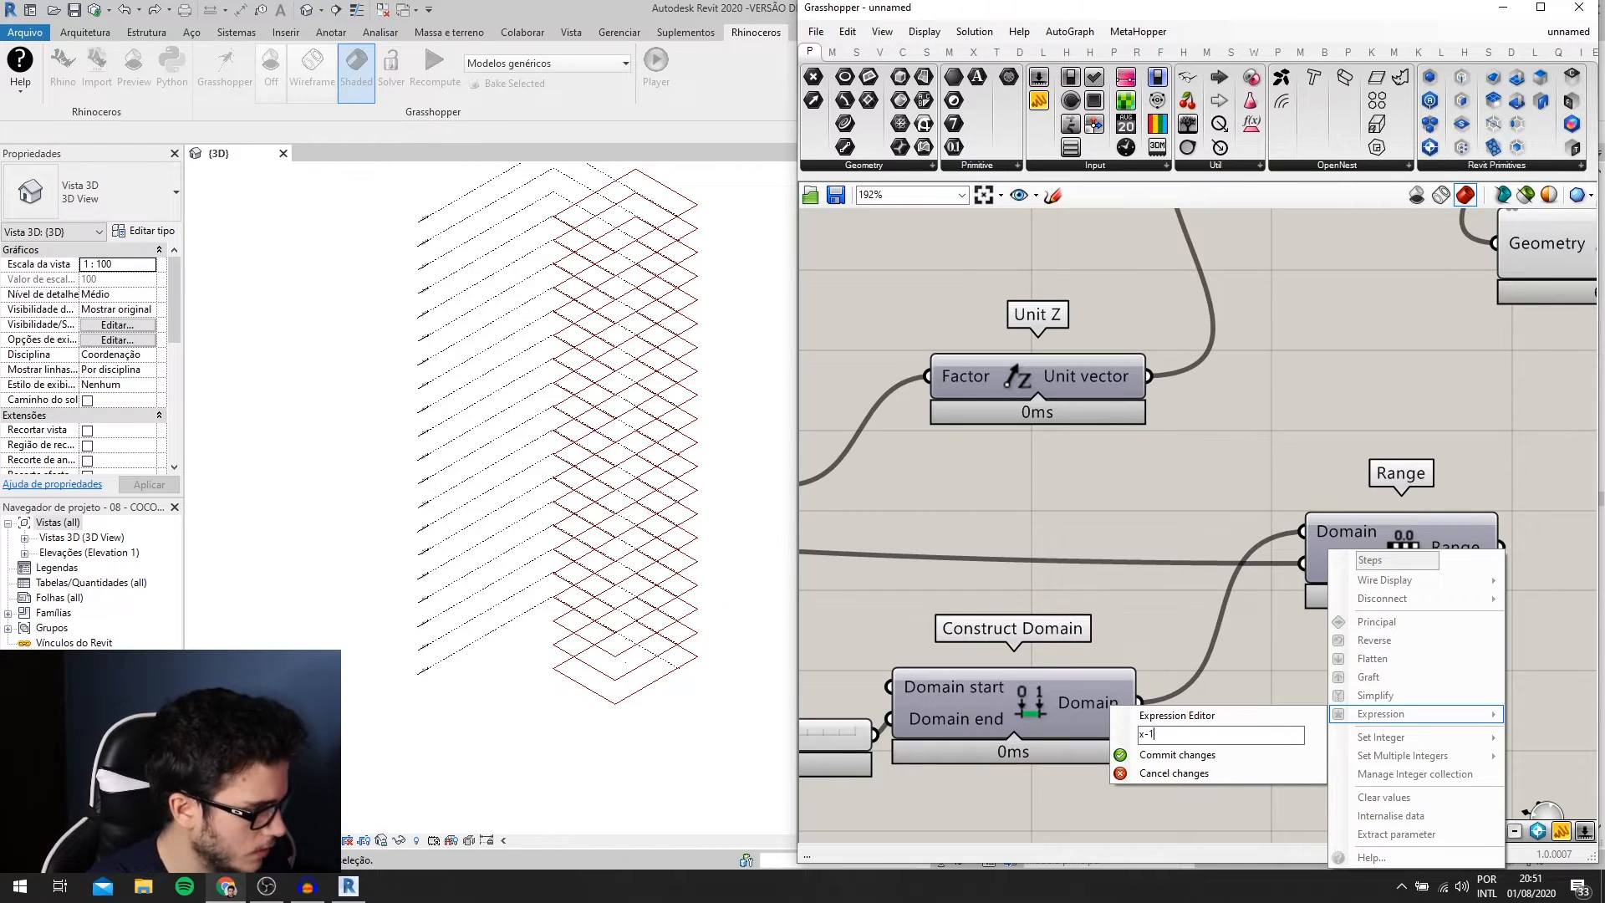
left_click(1246, 755)
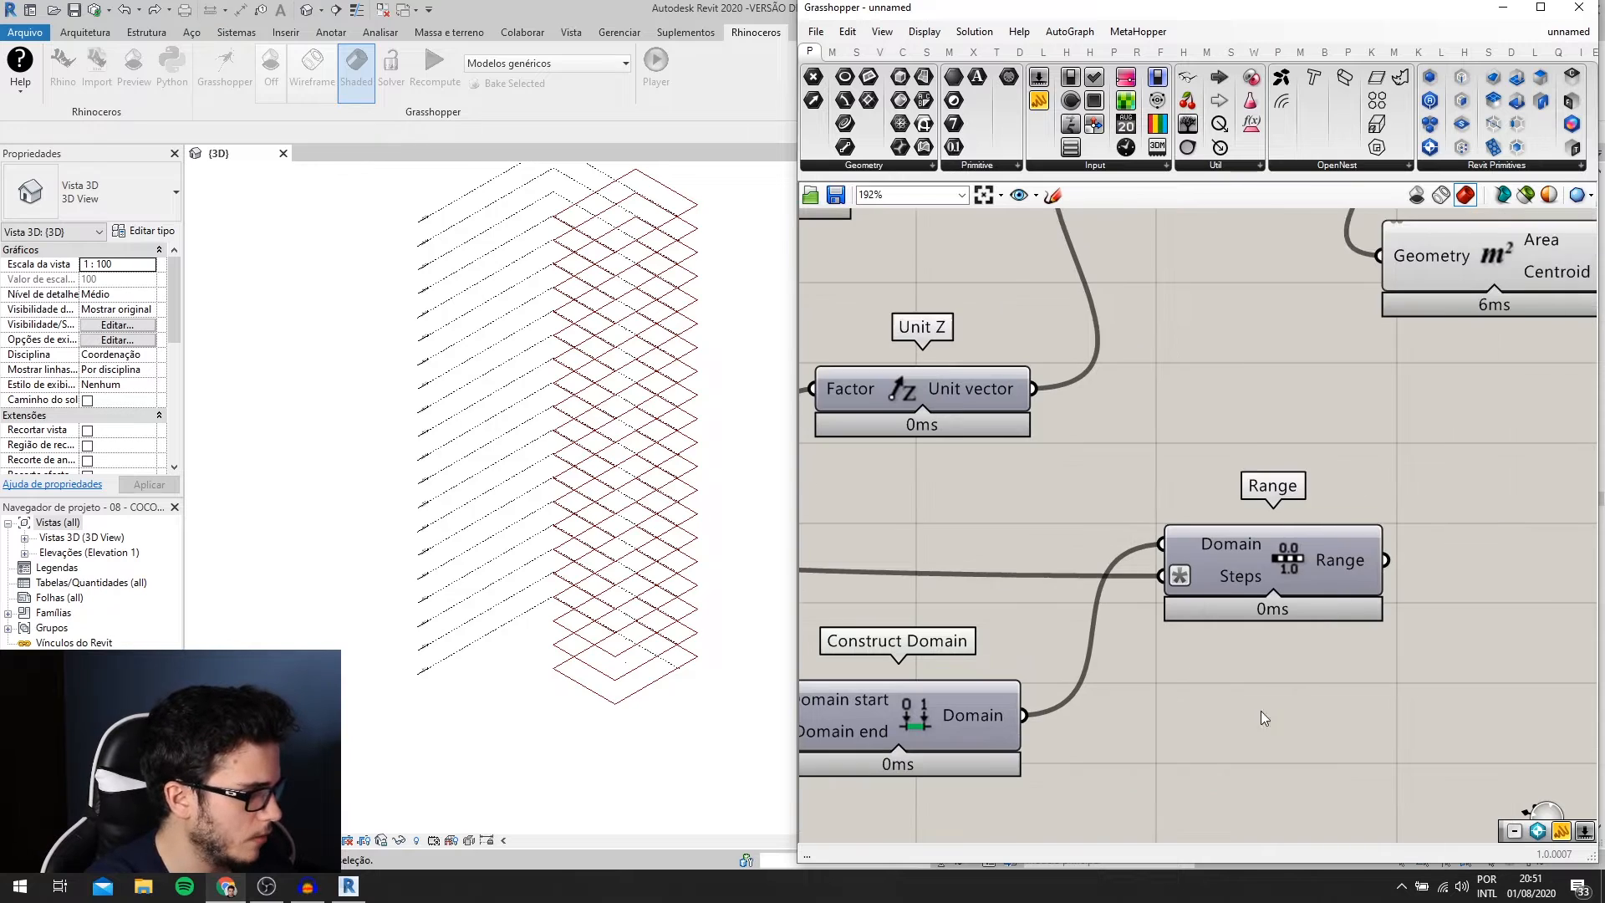
- Wire Range's output into Rotate's Angle input and Move's Geometry output into Rotate's Geometry input
left_click(1348, 568)
scroll(1332, 563, "down", 5)
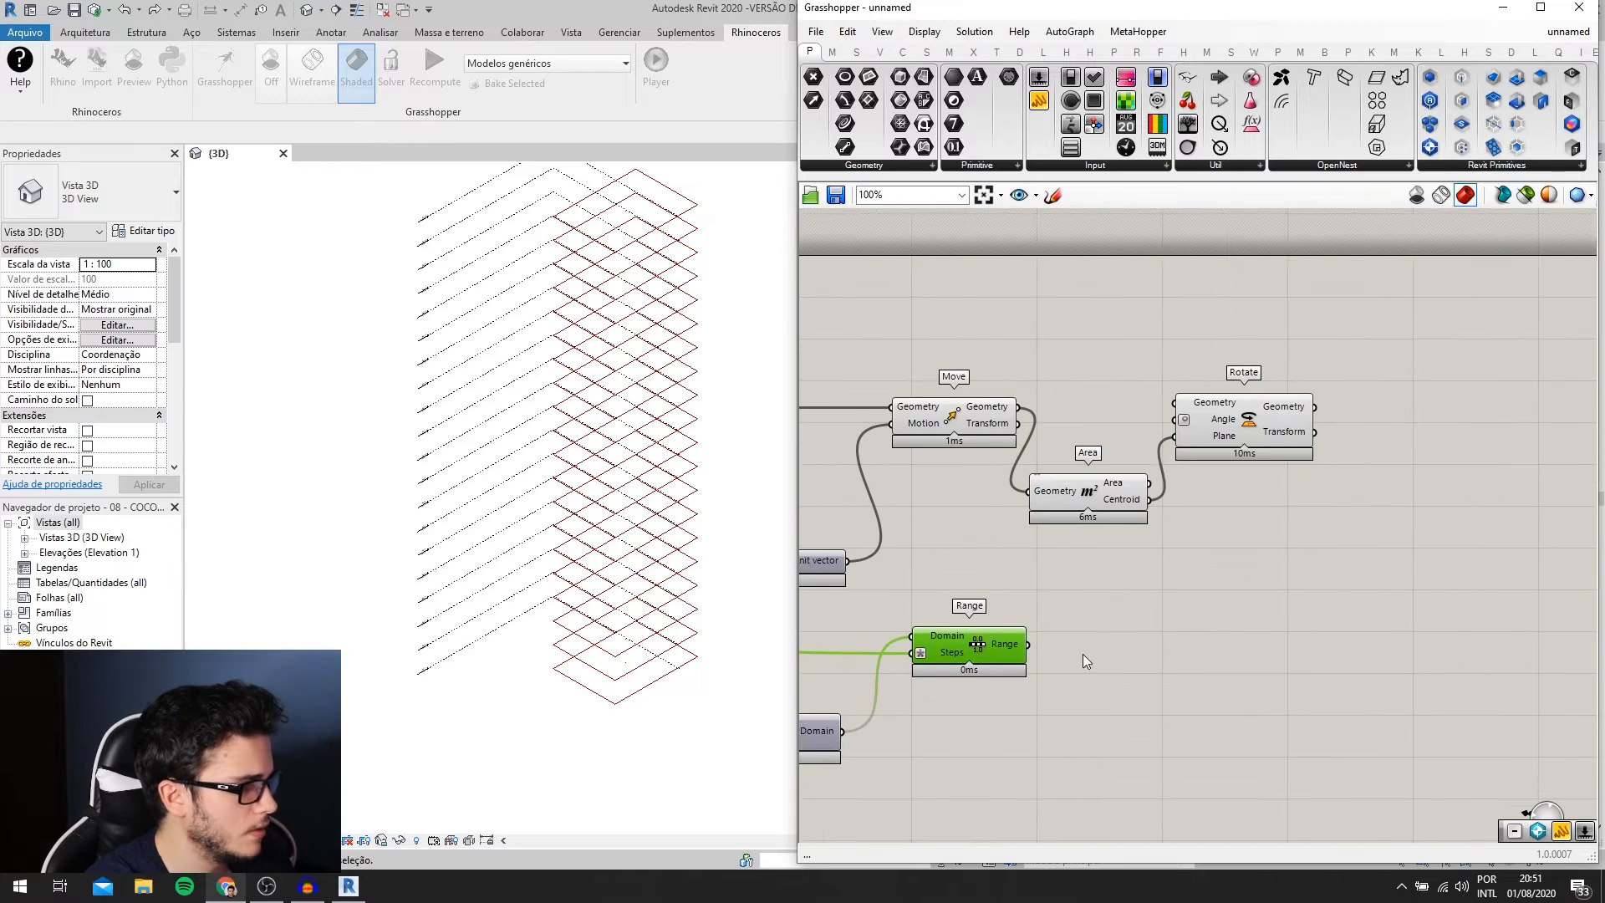
scroll(1081, 653, "up", 1)
left_click_drag(1019, 642, 1200, 381)
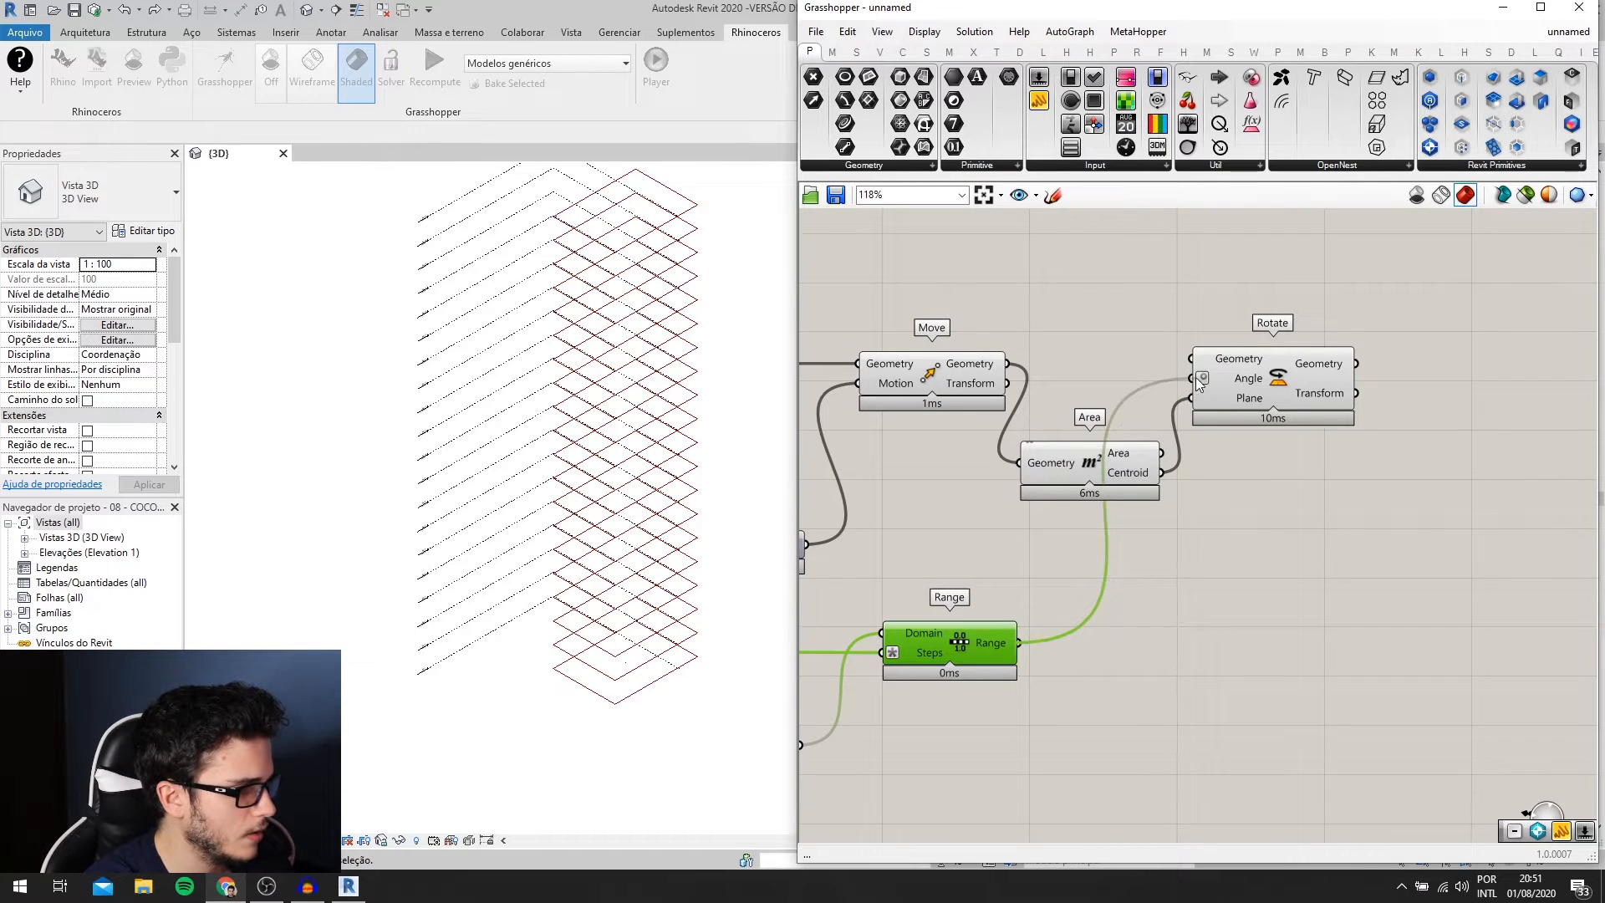
scroll(1157, 534, "down", 2)
left_click(1272, 495)
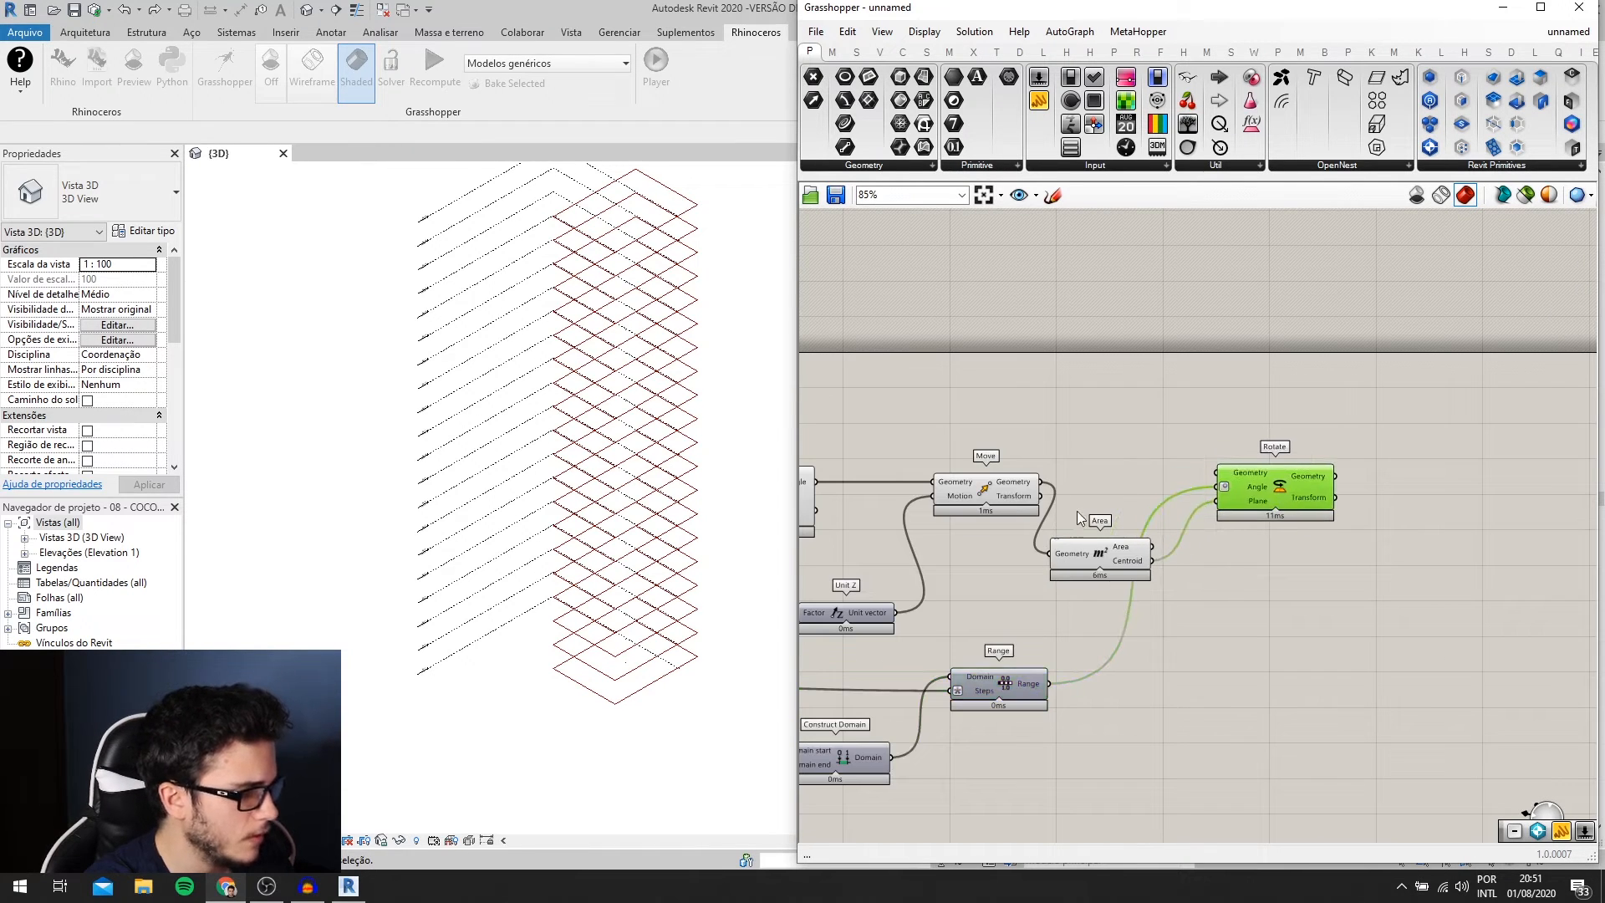
scroll(953, 660, "up", 2)
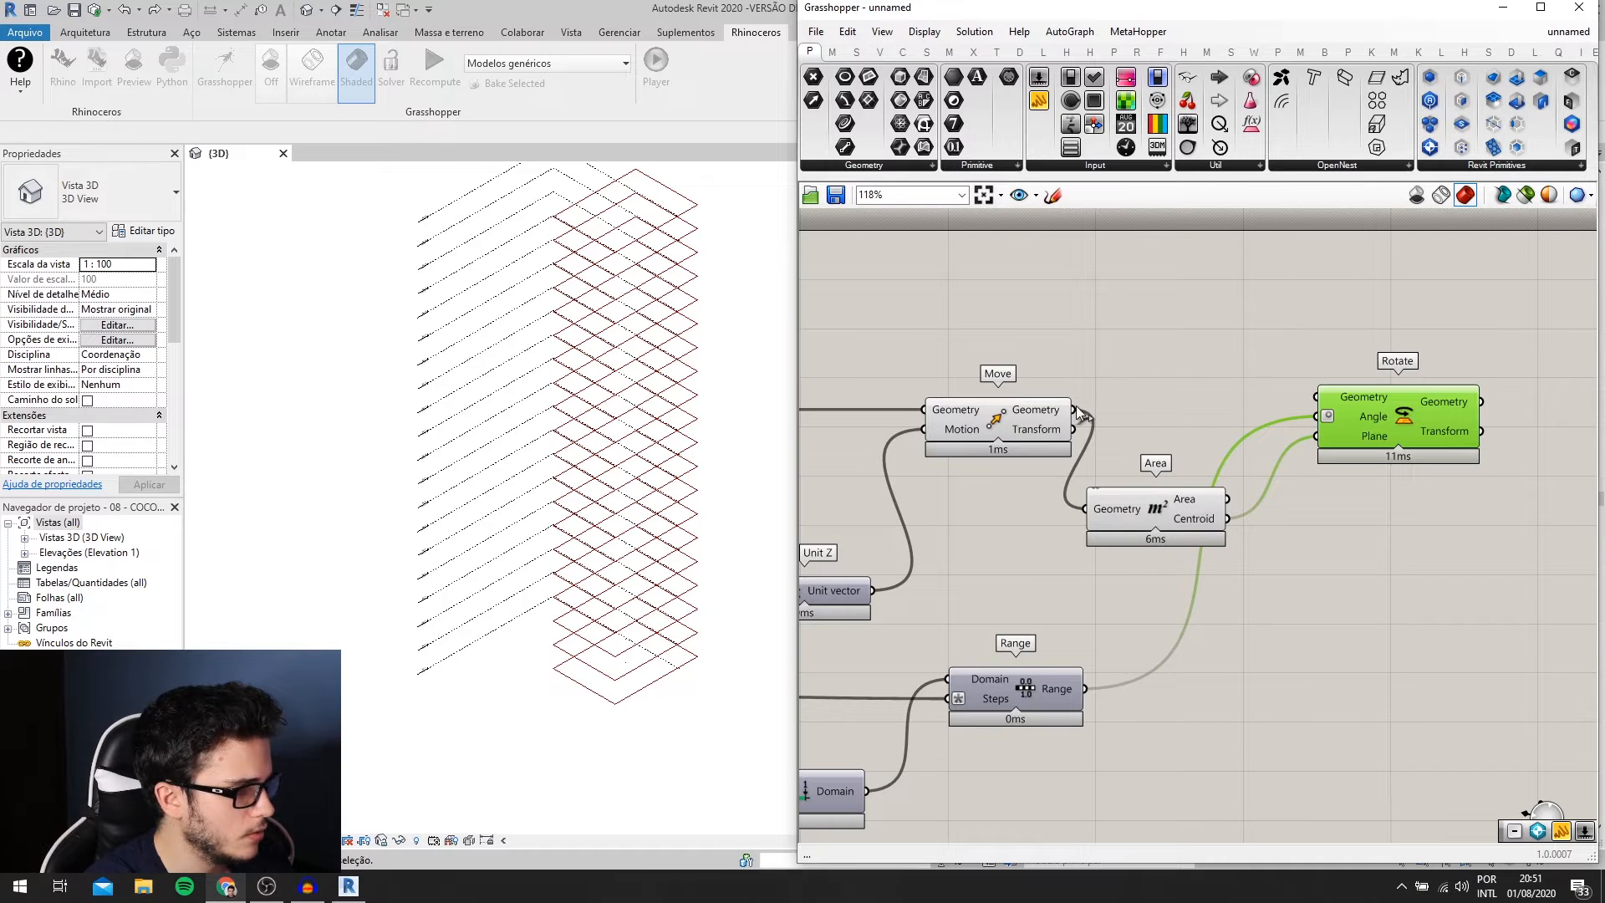
left_click_drag(1075, 408, 1321, 396)
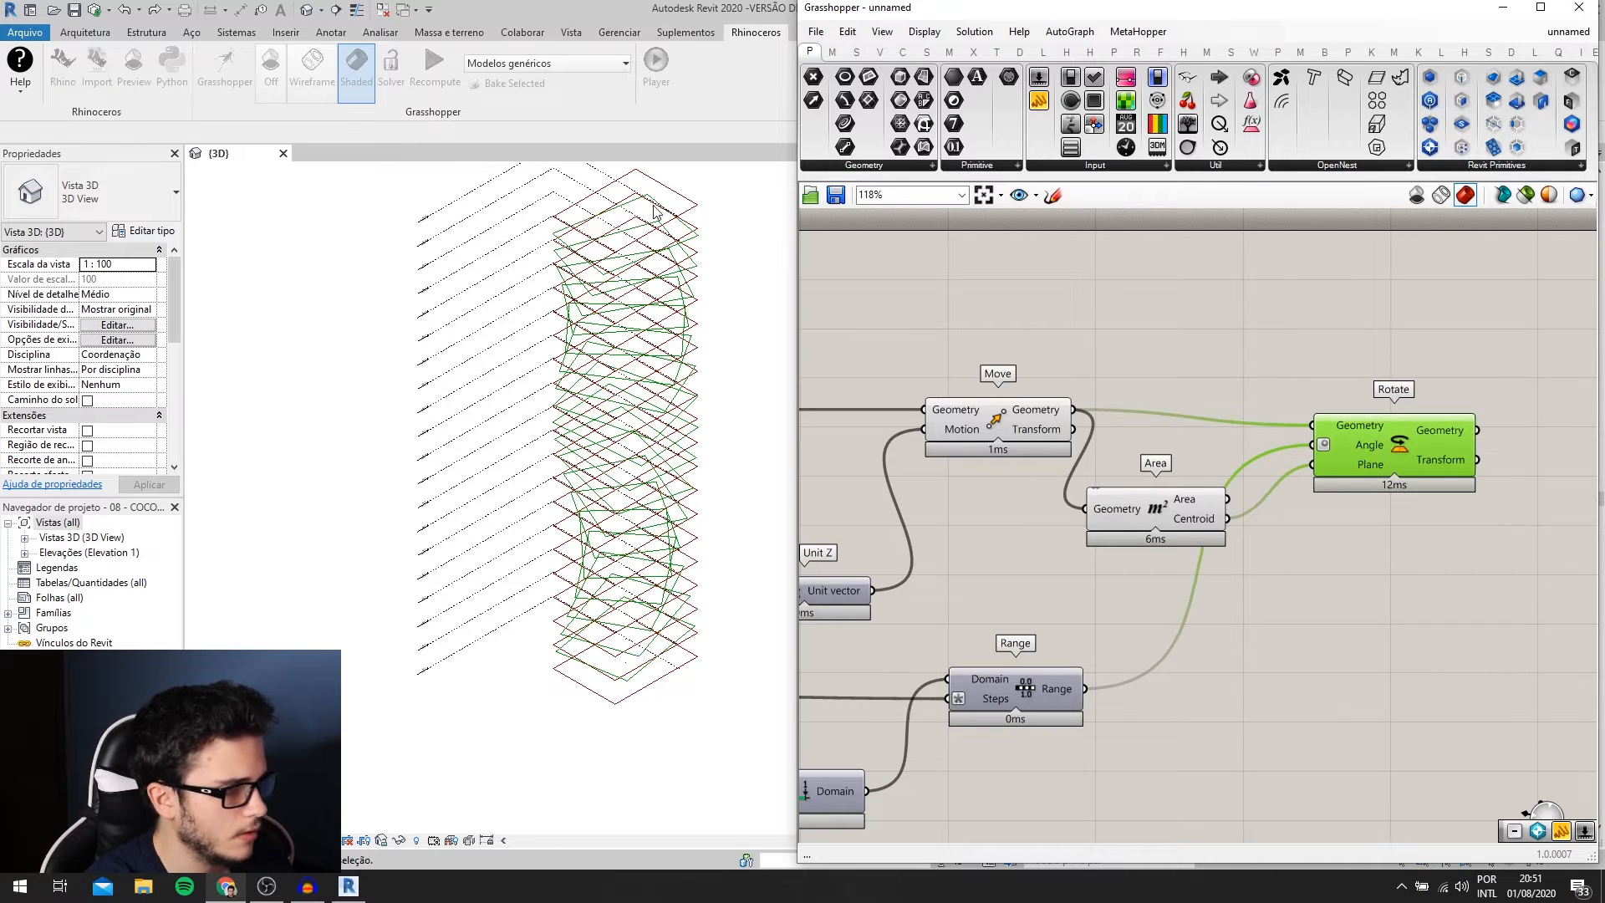
- Turn off the preview of Rectangle, Move, Area and the other upstream components, leaving Rotate's preview on
scroll(1374, 535, "down", 4)
left_click_drag(1378, 573, 1013, 452)
key("space")
right_click_drag(897, 557, 988, 543)
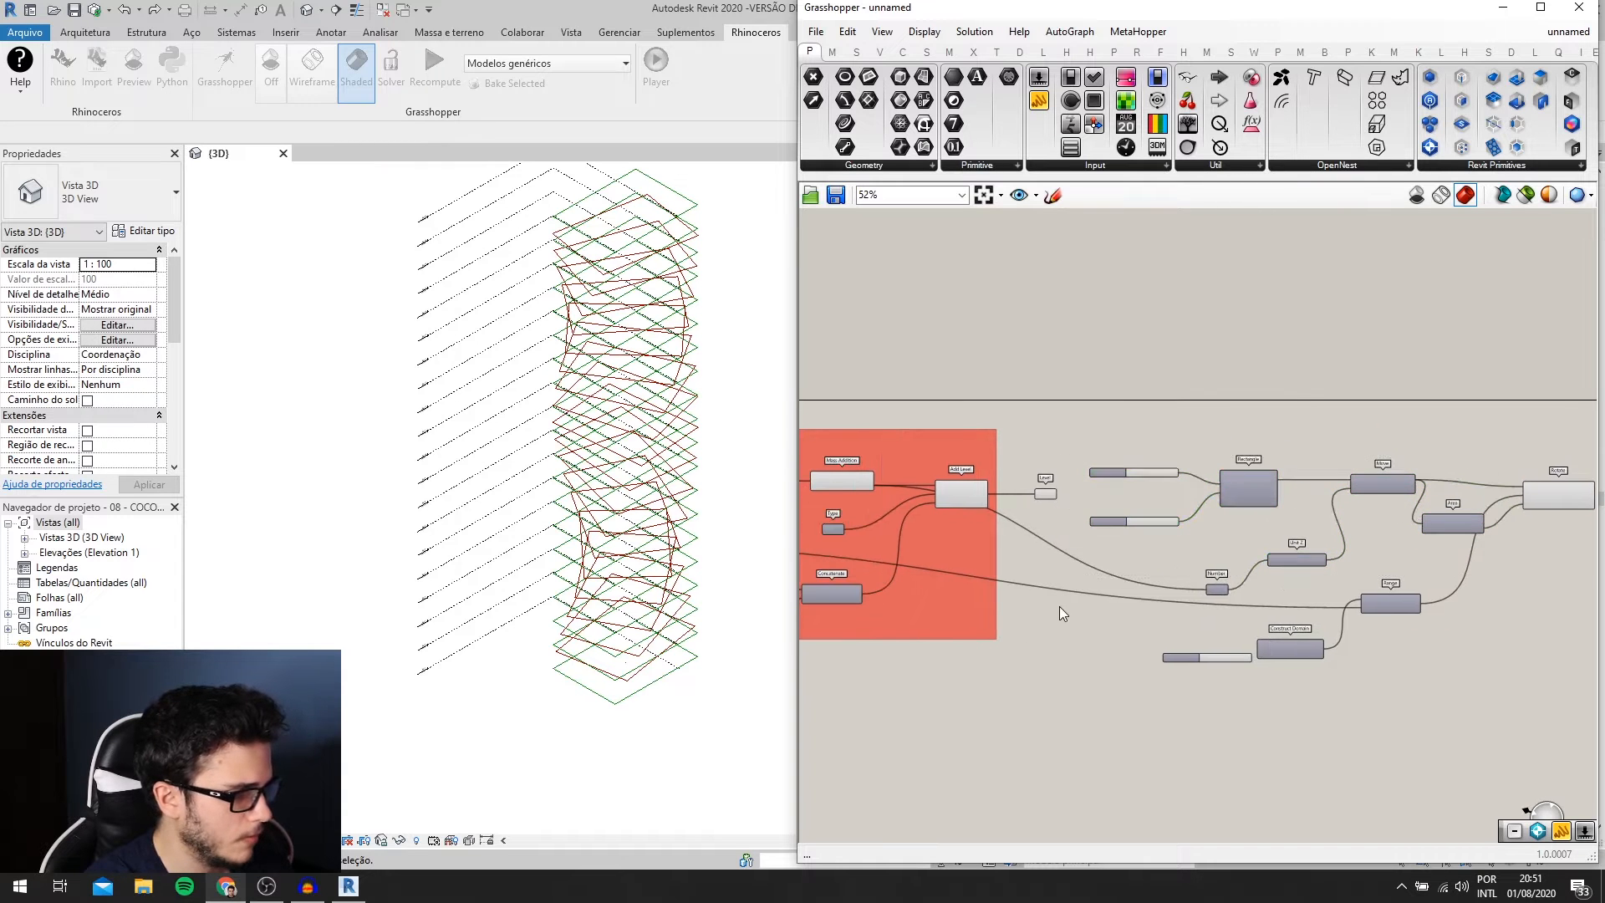
scroll(1007, 526, "down", 2)
left_click_drag(1060, 606, 1003, 522)
right_click_drag(1019, 605, 1190, 590)
scroll(1191, 590, "down", 2)
left_click_drag(1191, 589, 882, 433)
key("space")
left_click(1393, 529)
- Add an Add Floor component and place it after Rotate
scroll(1262, 552, "up", 5)
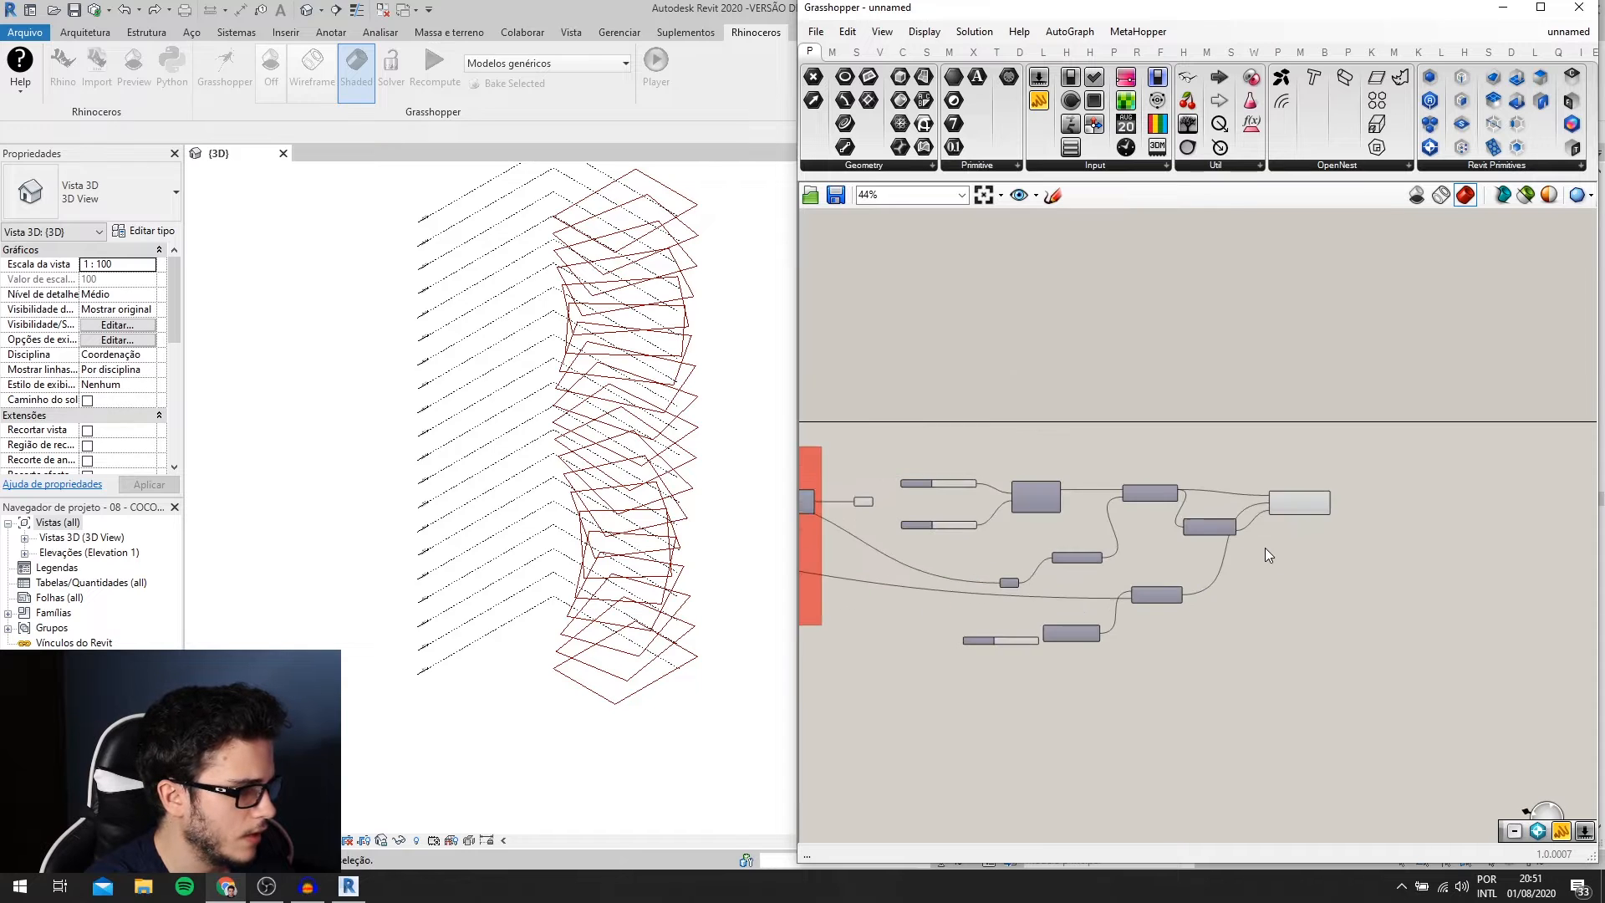
double_click(1256, 562)
type("a")
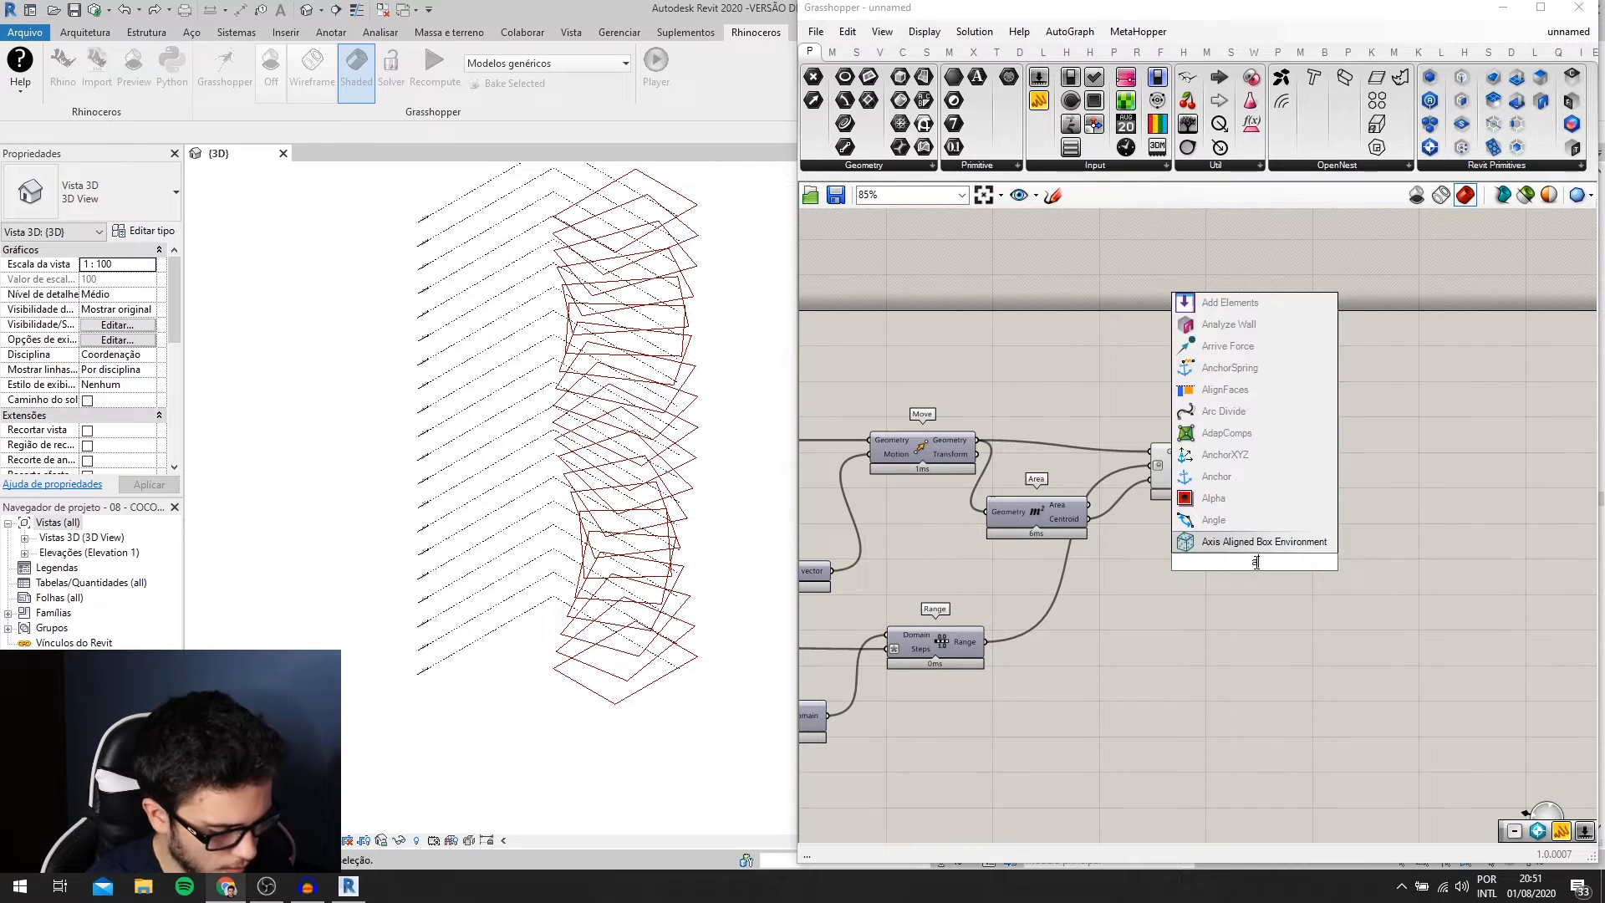
type("dd fl")
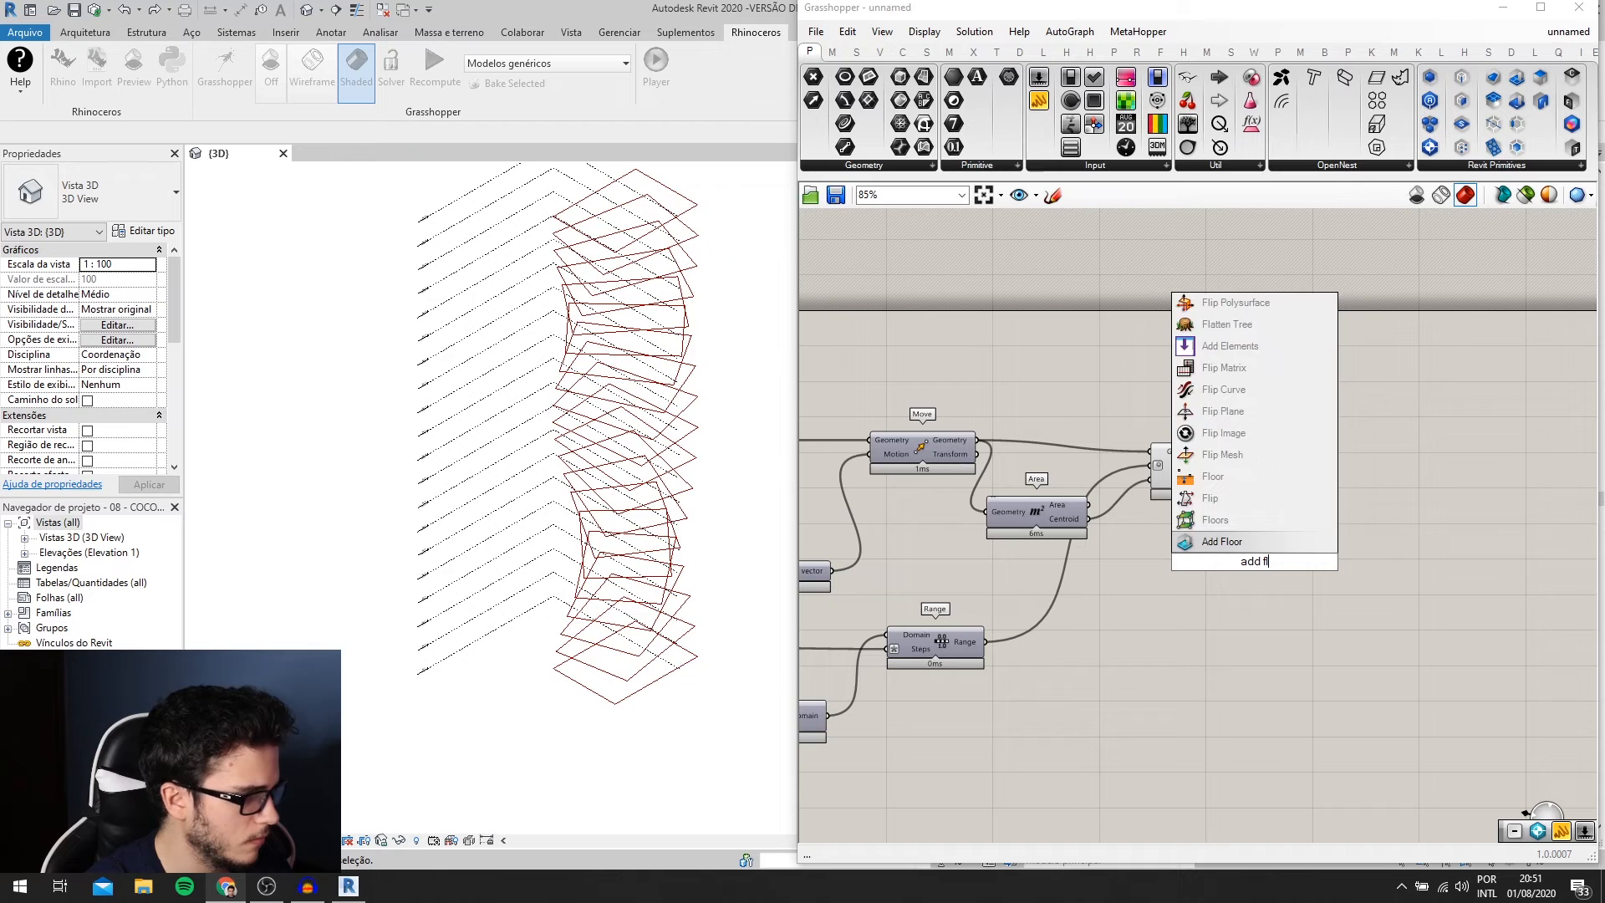
key("Return")
left_click(1259, 569)
left_click_drag(1258, 568, 1384, 498)
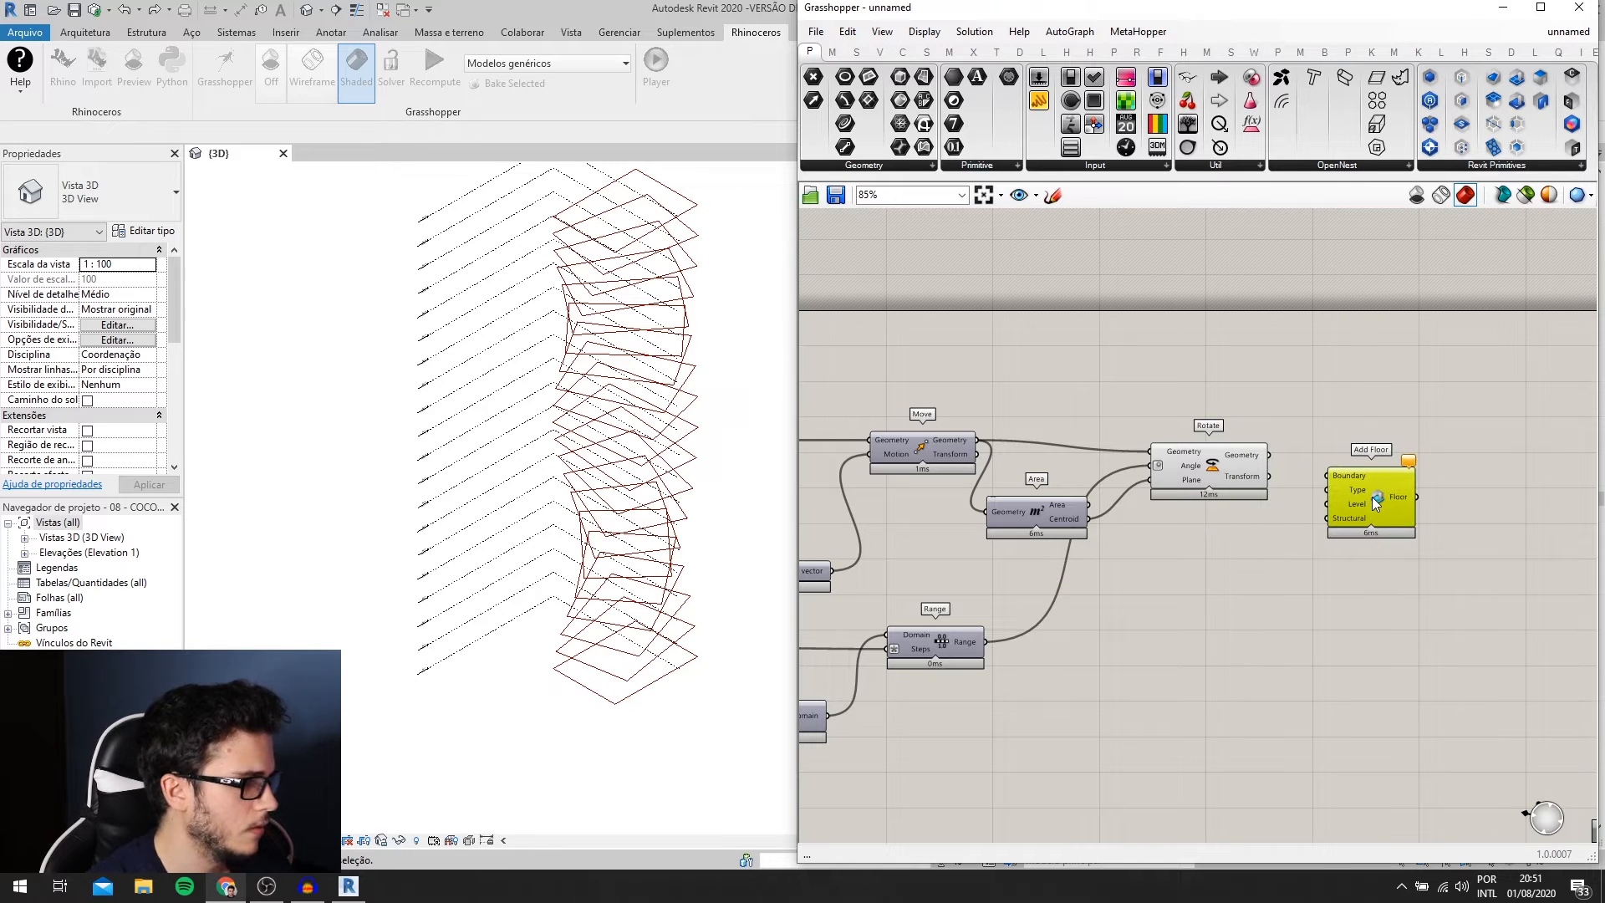
- Move Add Floor farther from Rotate to widen the space between the two components
scroll(1294, 508, "up", 2)
left_click(1060, 487)
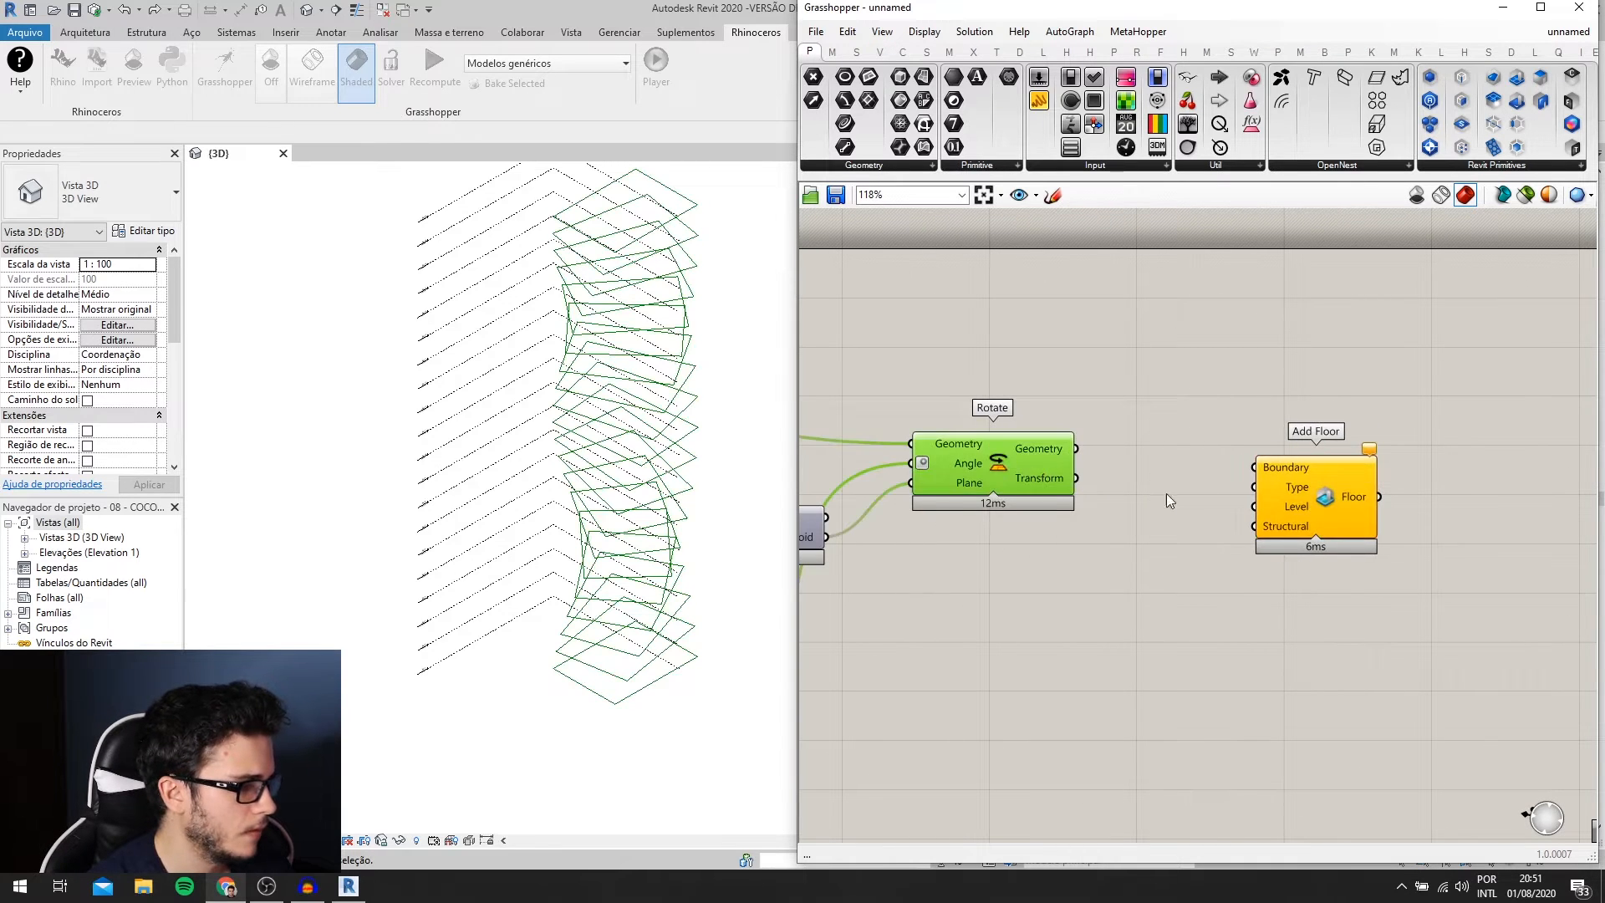
scroll(1262, 481, "up", 2)
right_click_drag(1229, 447, 1205, 454)
scroll(1205, 456, "down", 2)
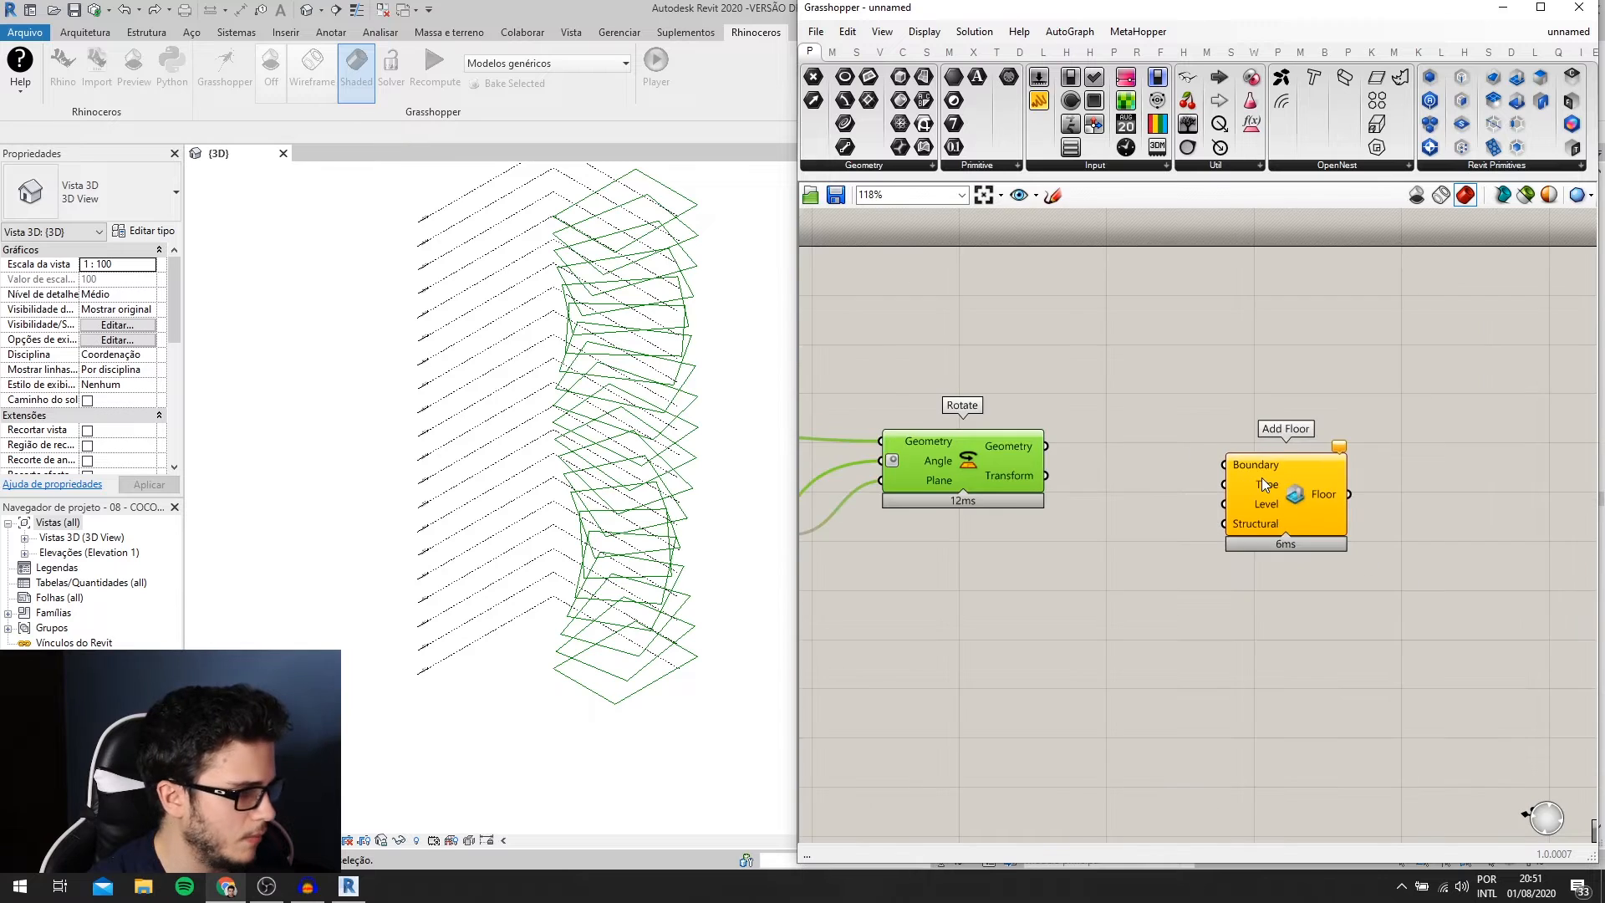
scroll(1258, 476, "up", 1)
left_click_drag(1266, 479, 1322, 467)
scroll(1183, 500, "down", 2)
scroll(1254, 483, "up", 2)
scroll(1274, 479, "down", 2)
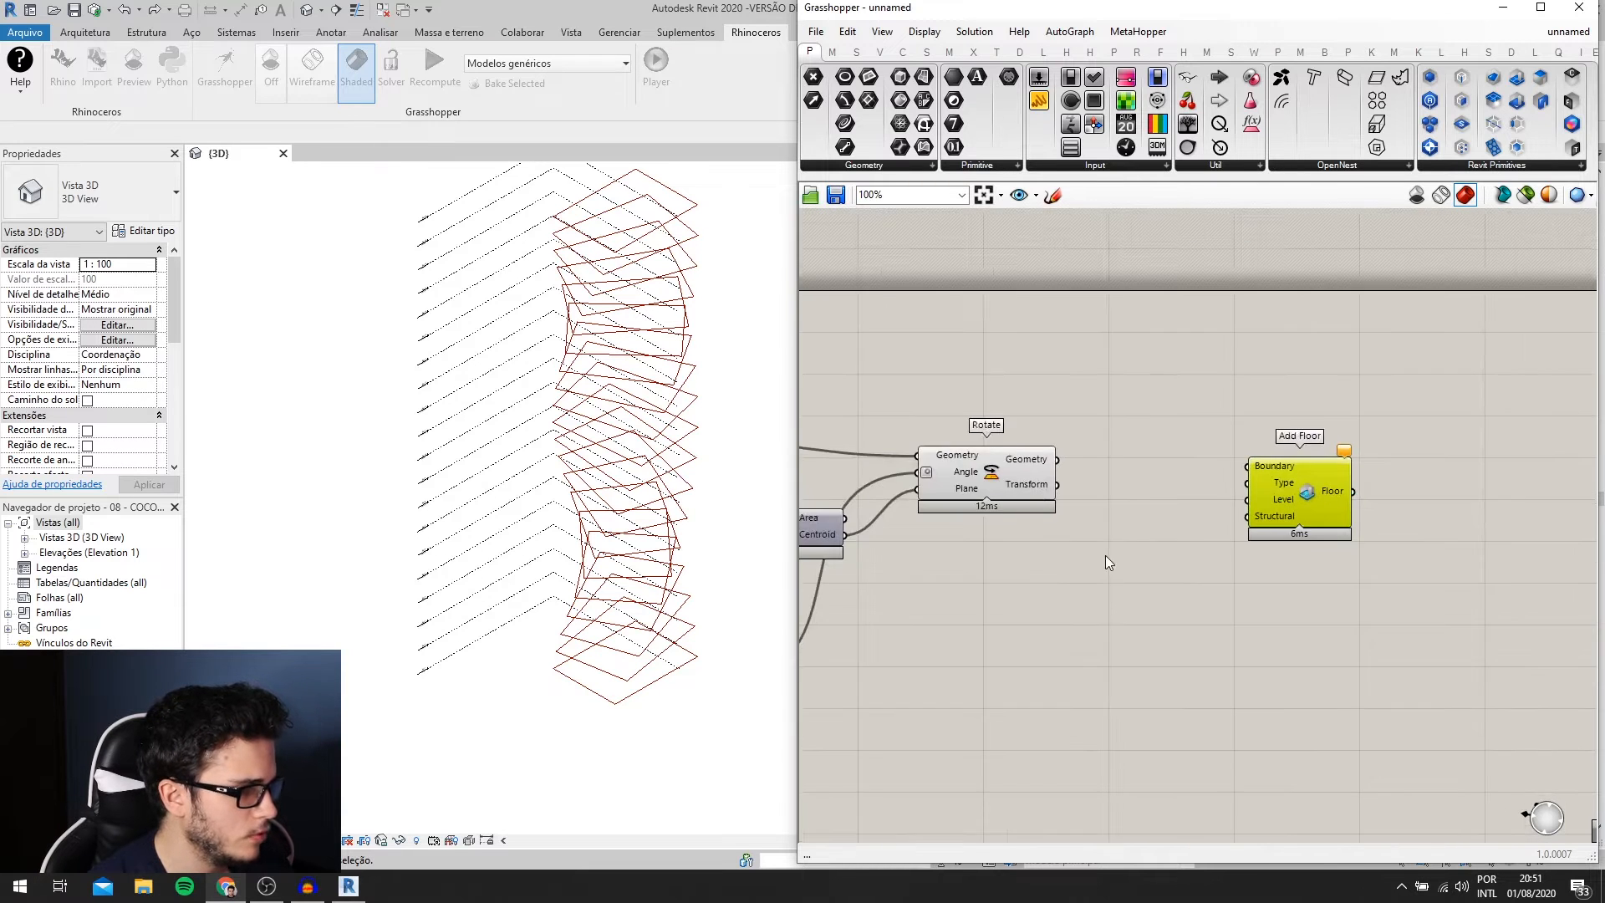
- Examine the definition from Add Level through Rotate for the data that Add Floor's inputs need
right_click_drag(886, 568, 1055, 533)
scroll(1055, 534, "down", 3)
right_click_drag(910, 541, 1228, 488)
scroll(1227, 488, "down", 2)
scroll(863, 441, "up", 2)
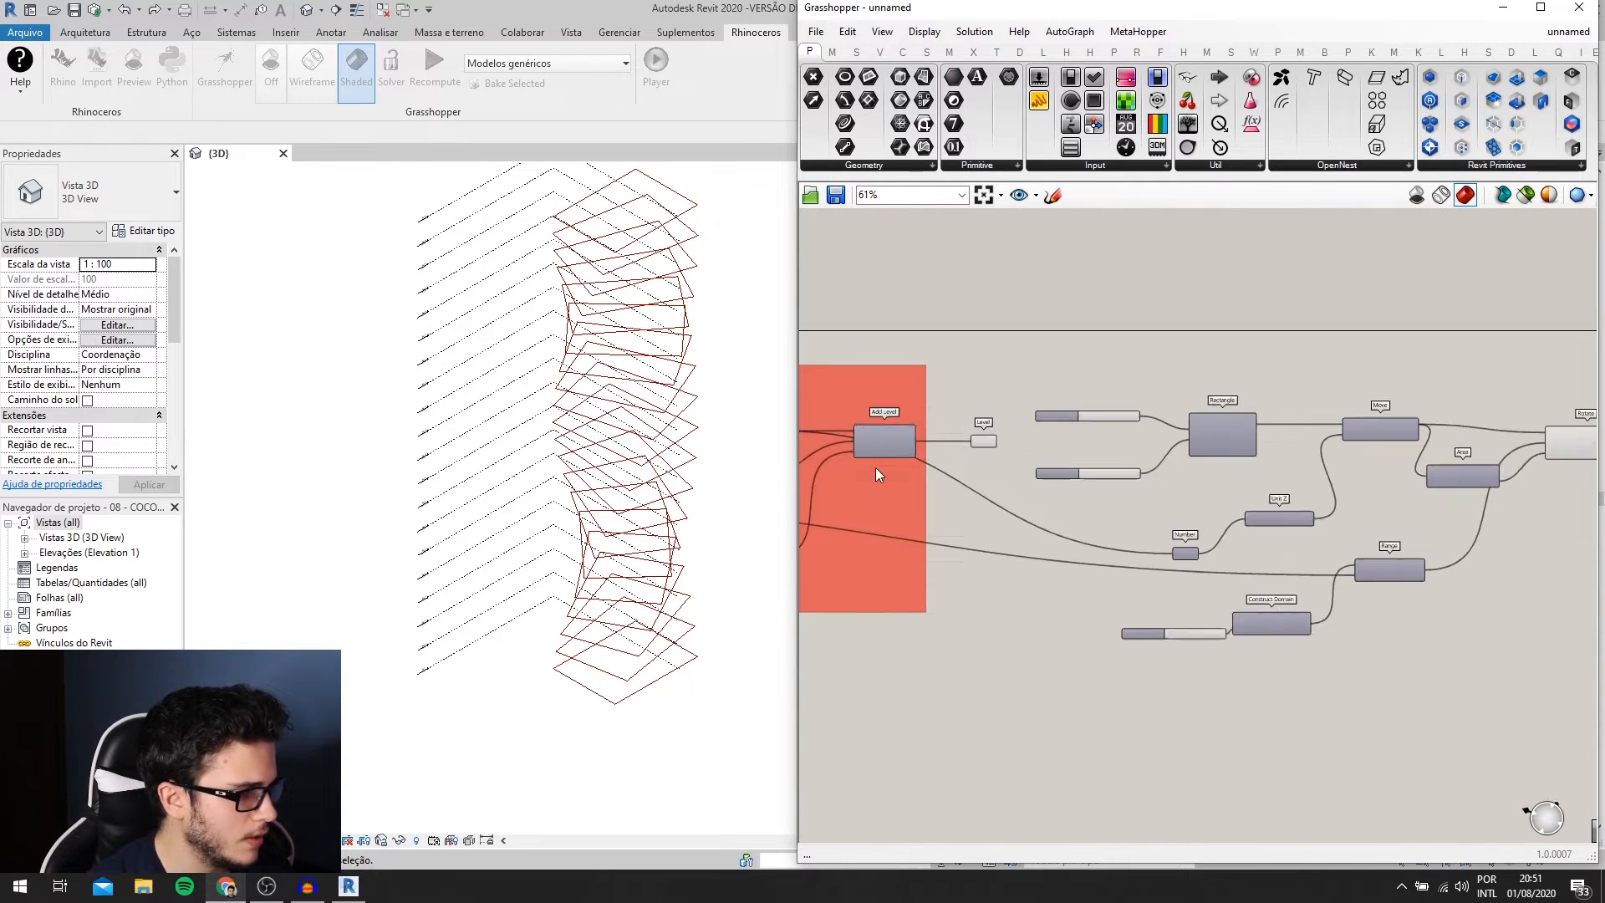
right_click_drag(861, 468, 1132, 464)
scroll(1026, 458, "up", 1)
scroll(1340, 466, "down", 1)
right_click_drag(1341, 465, 836, 506)
scroll(1222, 493, "up", 2)
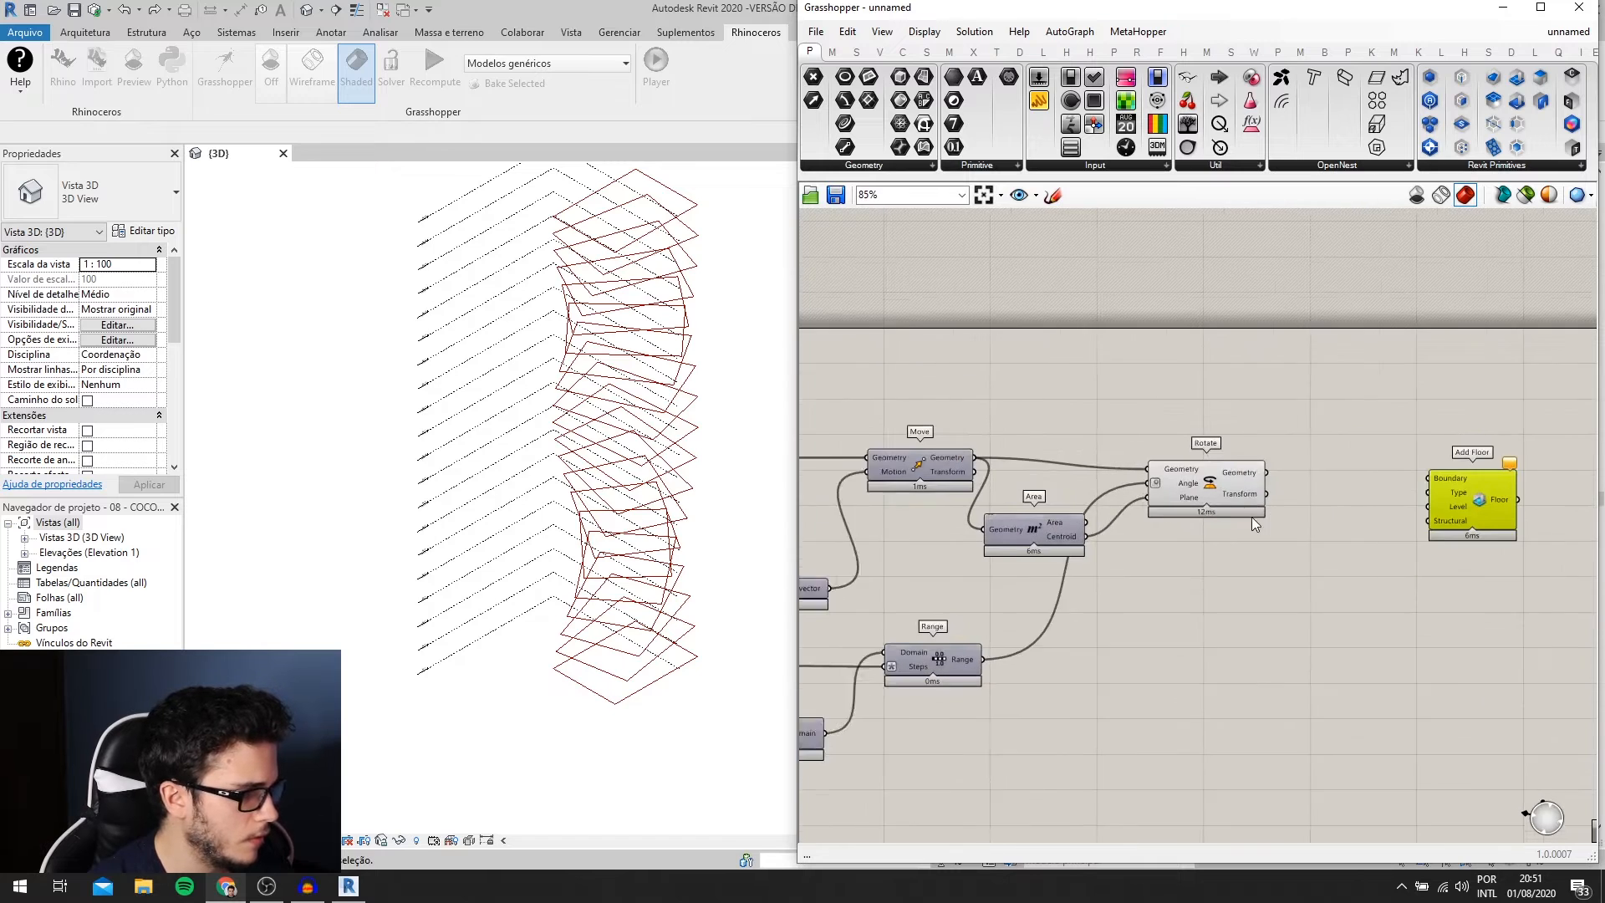
- Add a Model Categories Picker component below Rotate and set its category to Pisos
right_click_drag(1251, 517, 1172, 538)
double_click(1143, 578)
type("model")
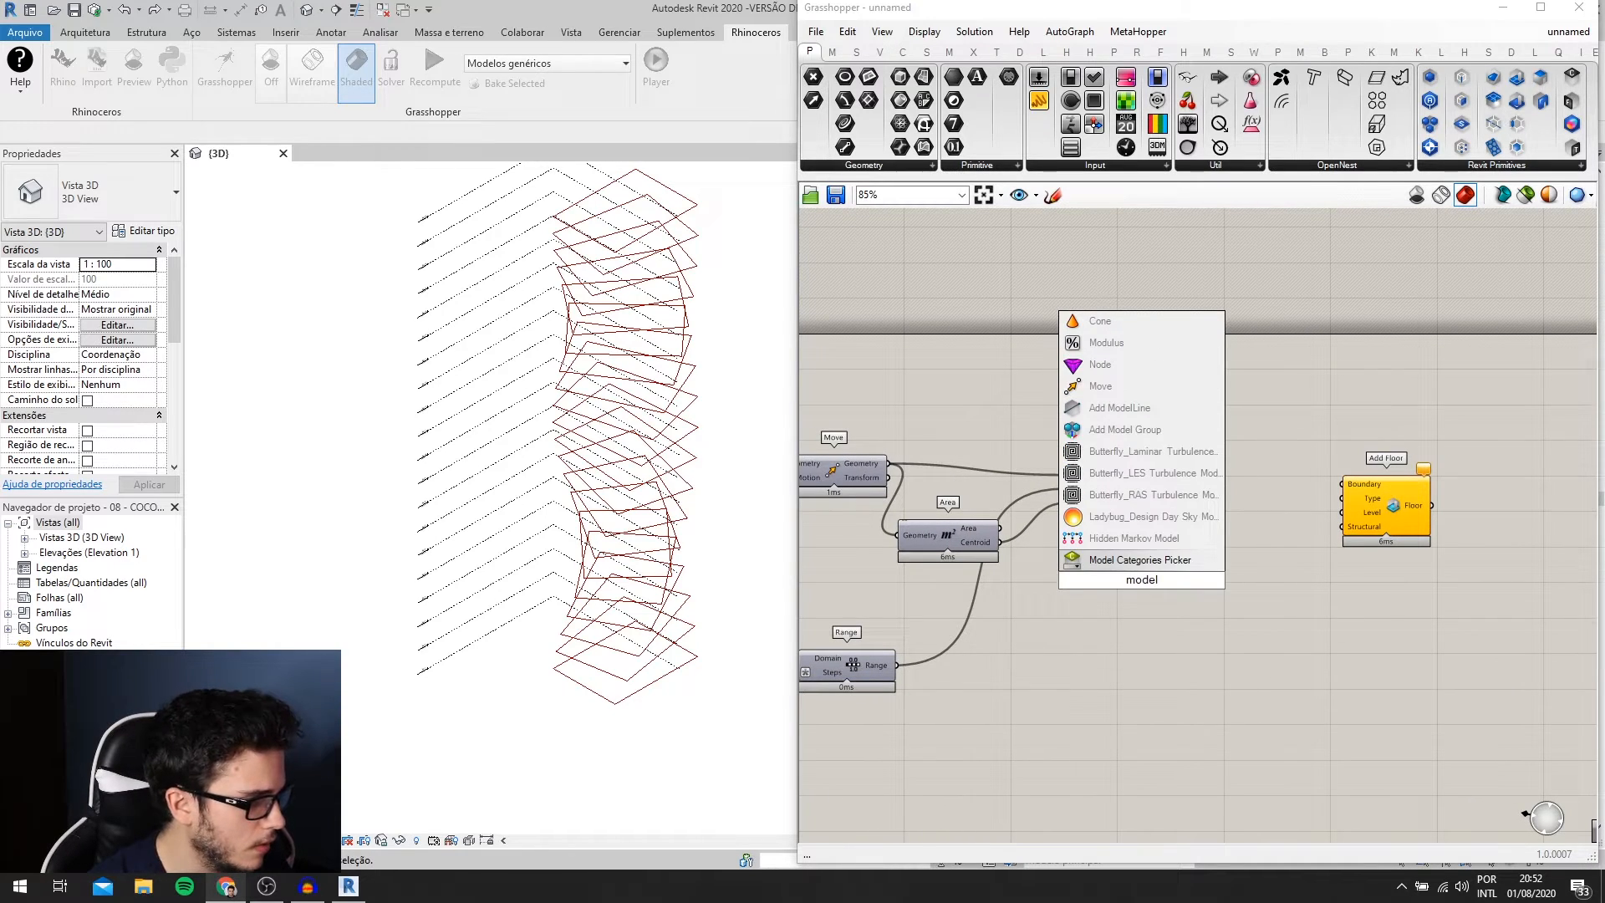
key("Return")
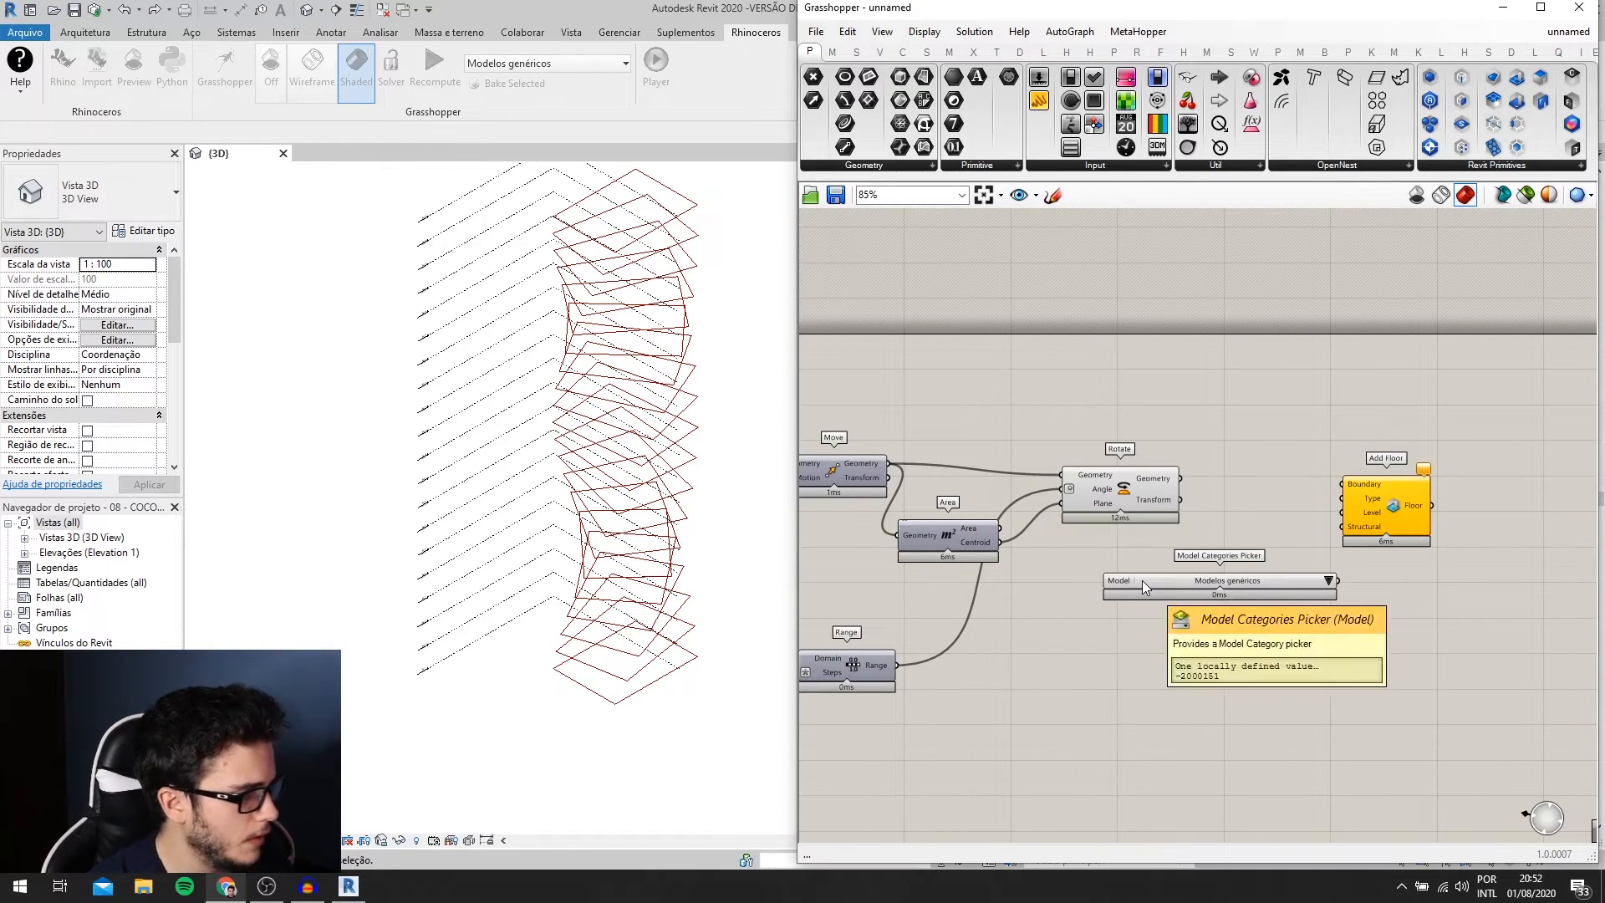
scroll(1250, 590, "up", 1)
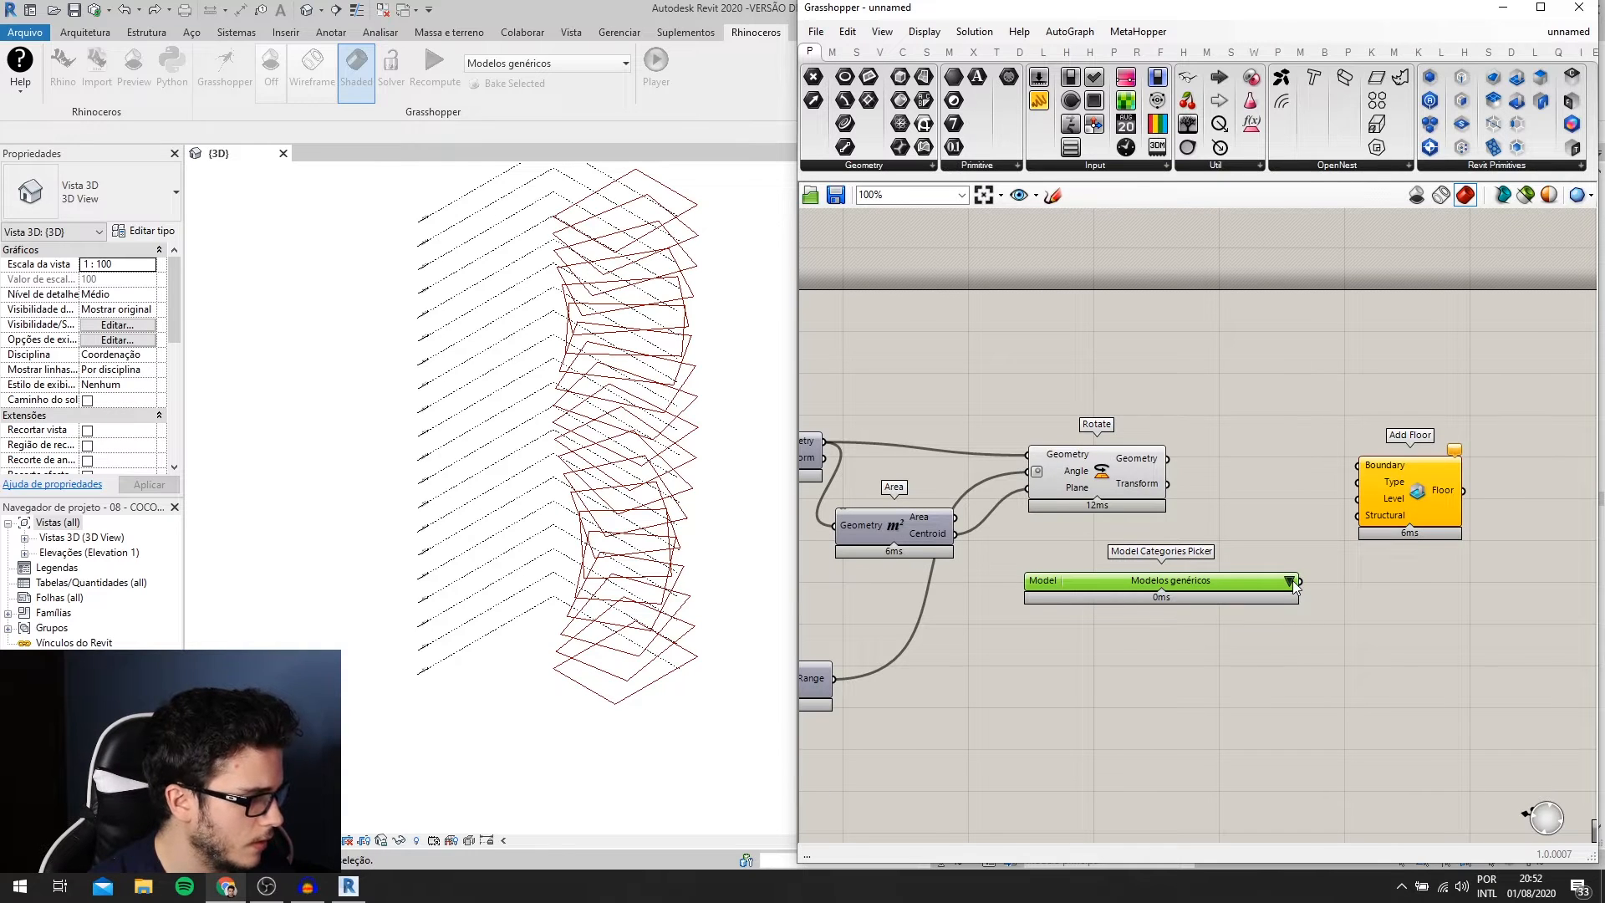
left_click(1290, 580)
key("Escape")
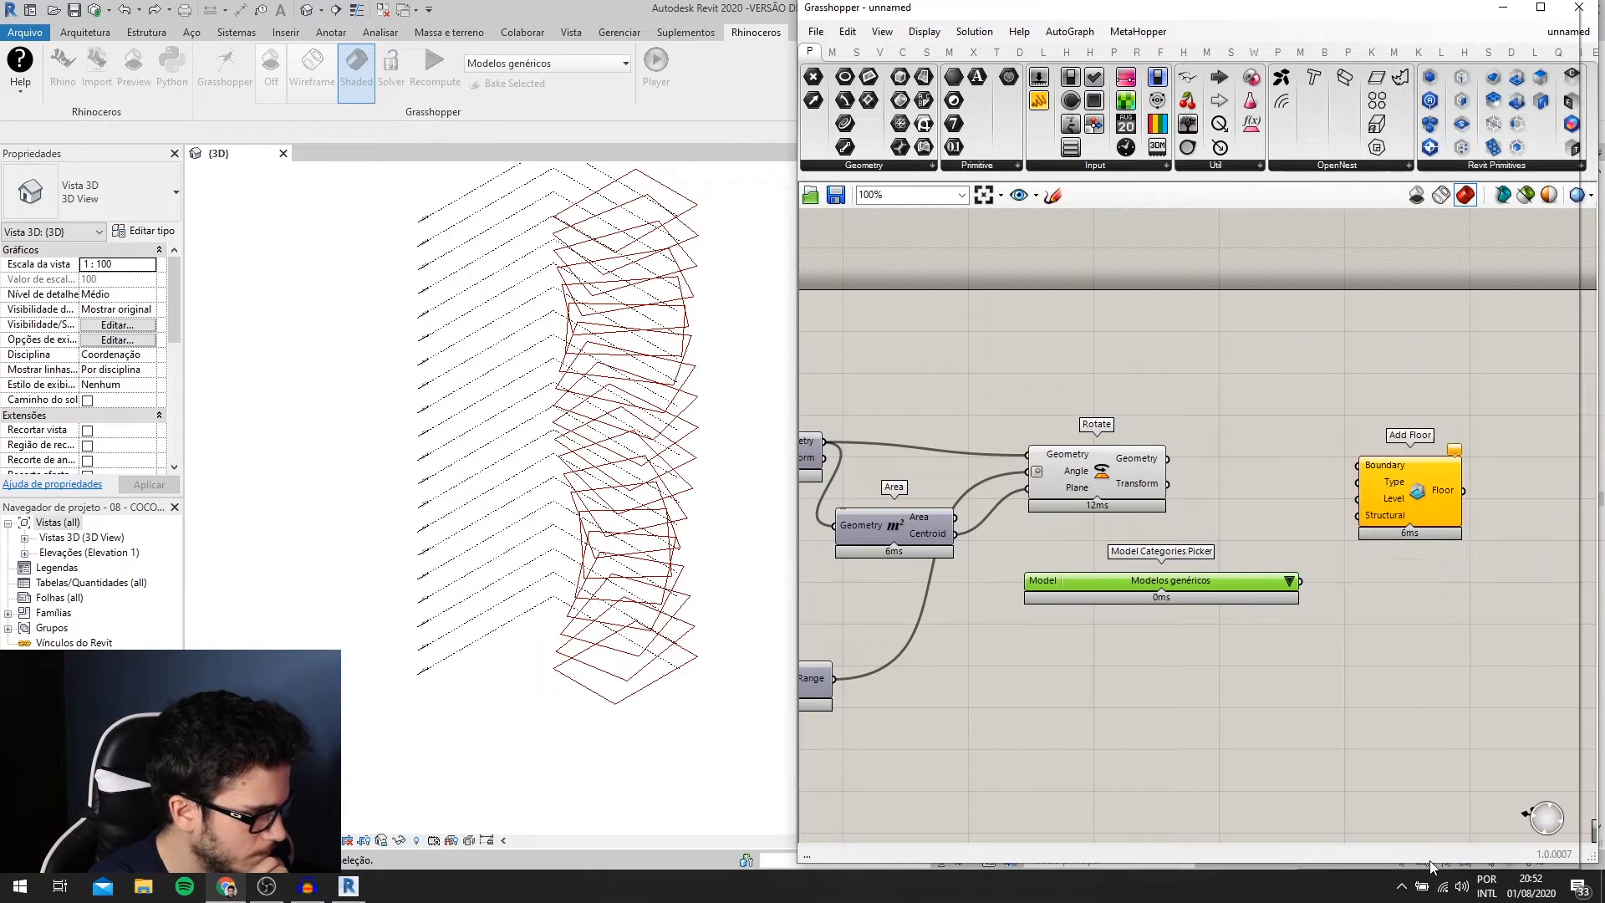
left_click(1290, 588)
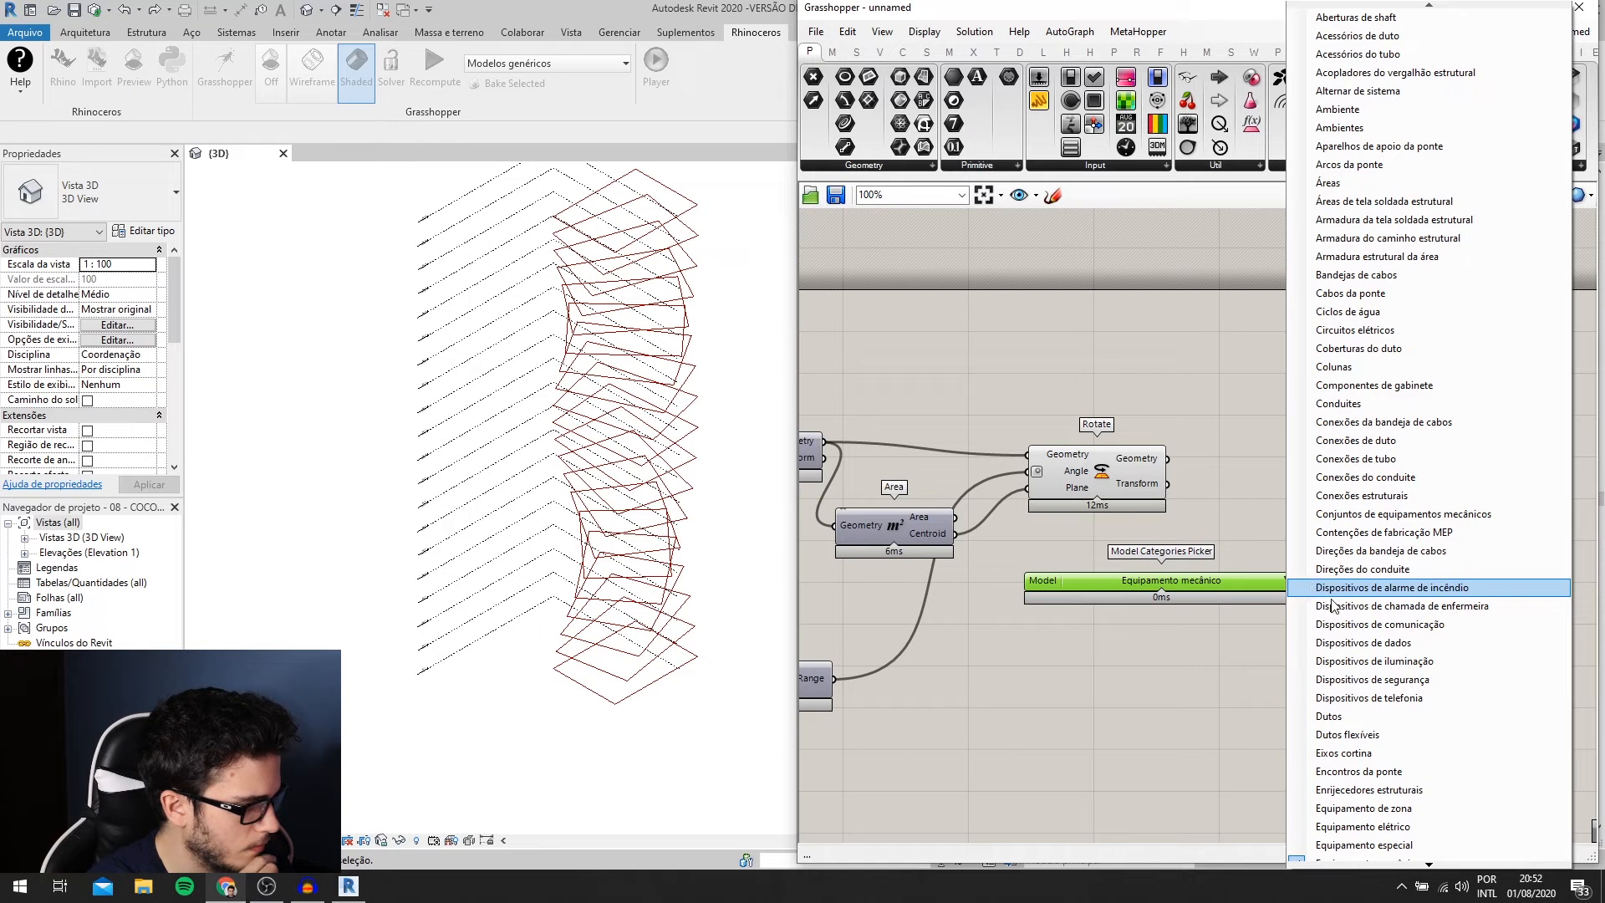
left_click(1430, 867)
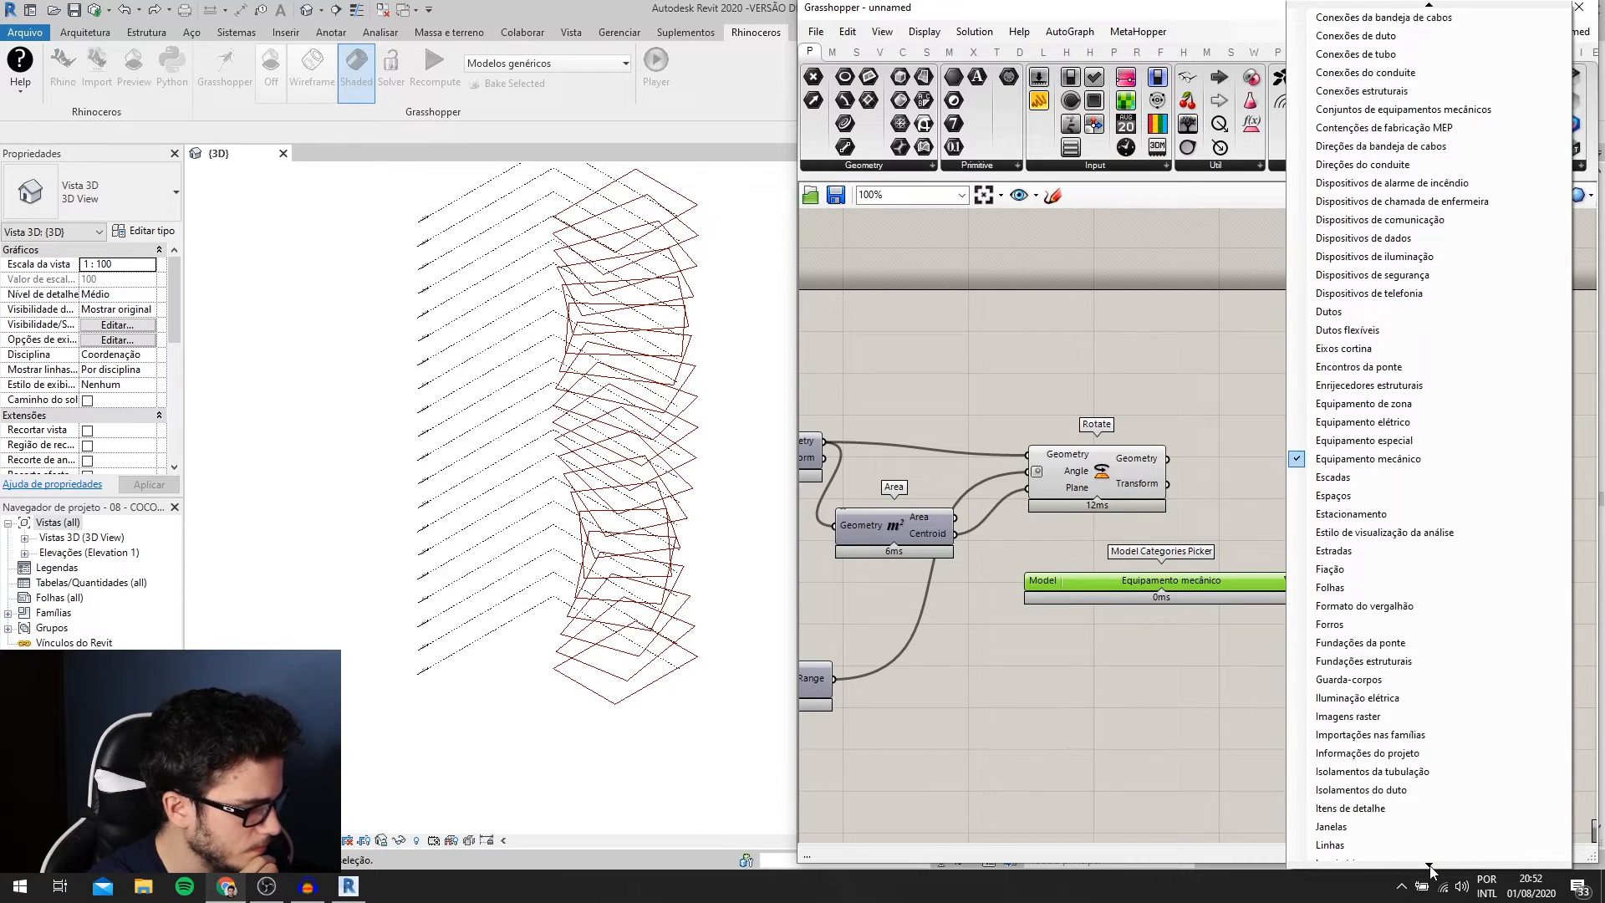
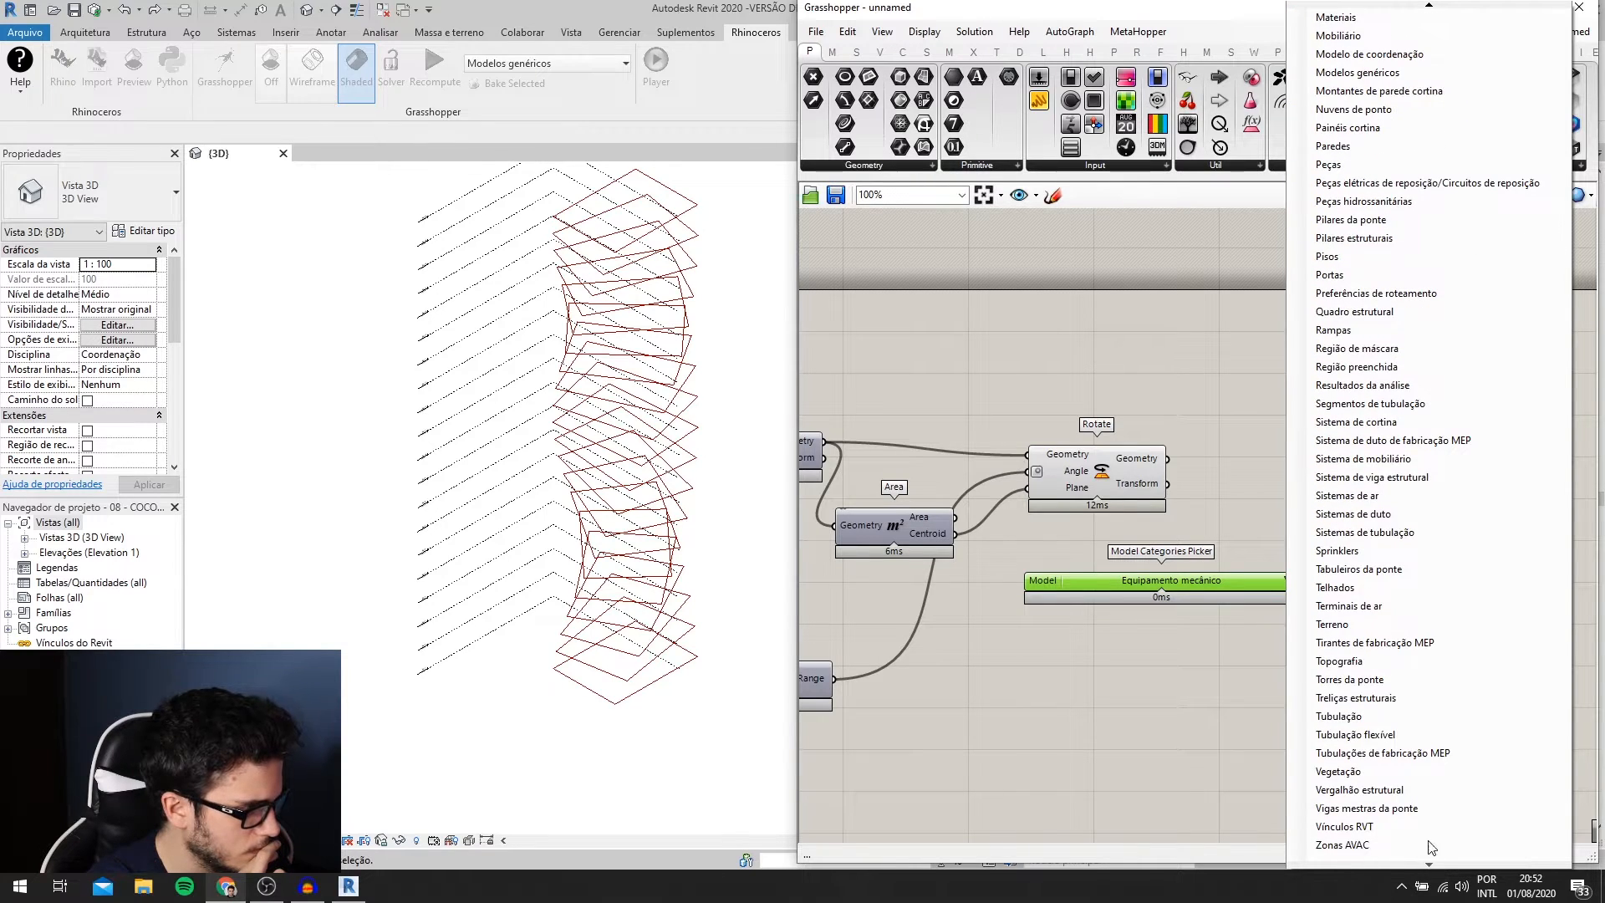
left_click(1330, 256)
- Add an ElementType Picker and feed it from the Model Categories Picker, placing it just after that component
right_click_drag(1338, 492, 1221, 453)
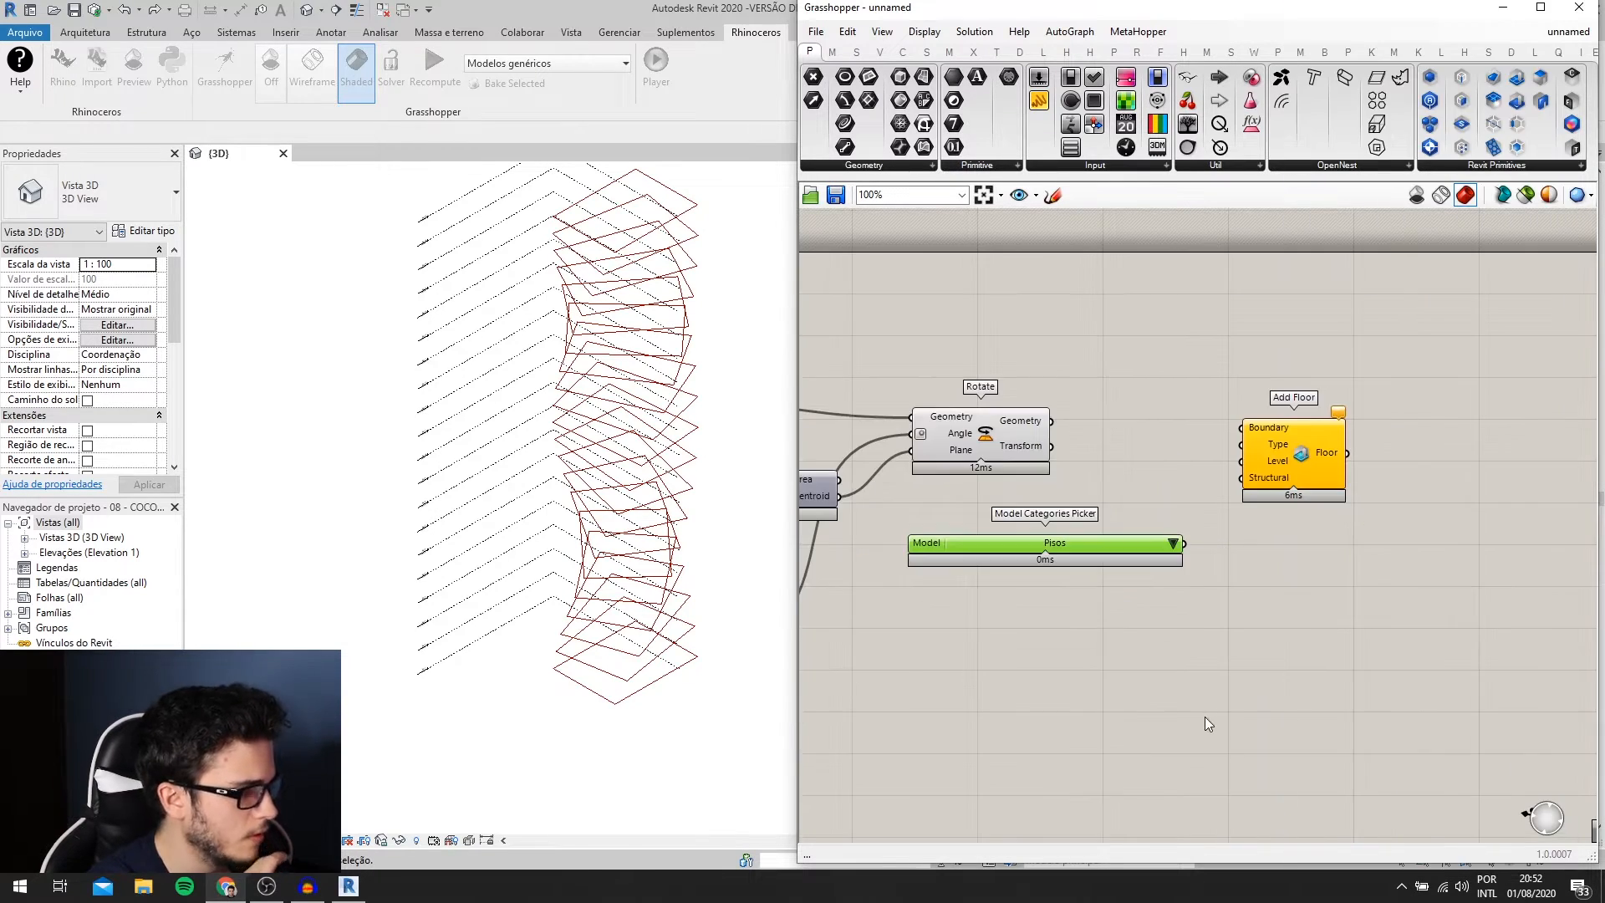
double_click(1207, 669)
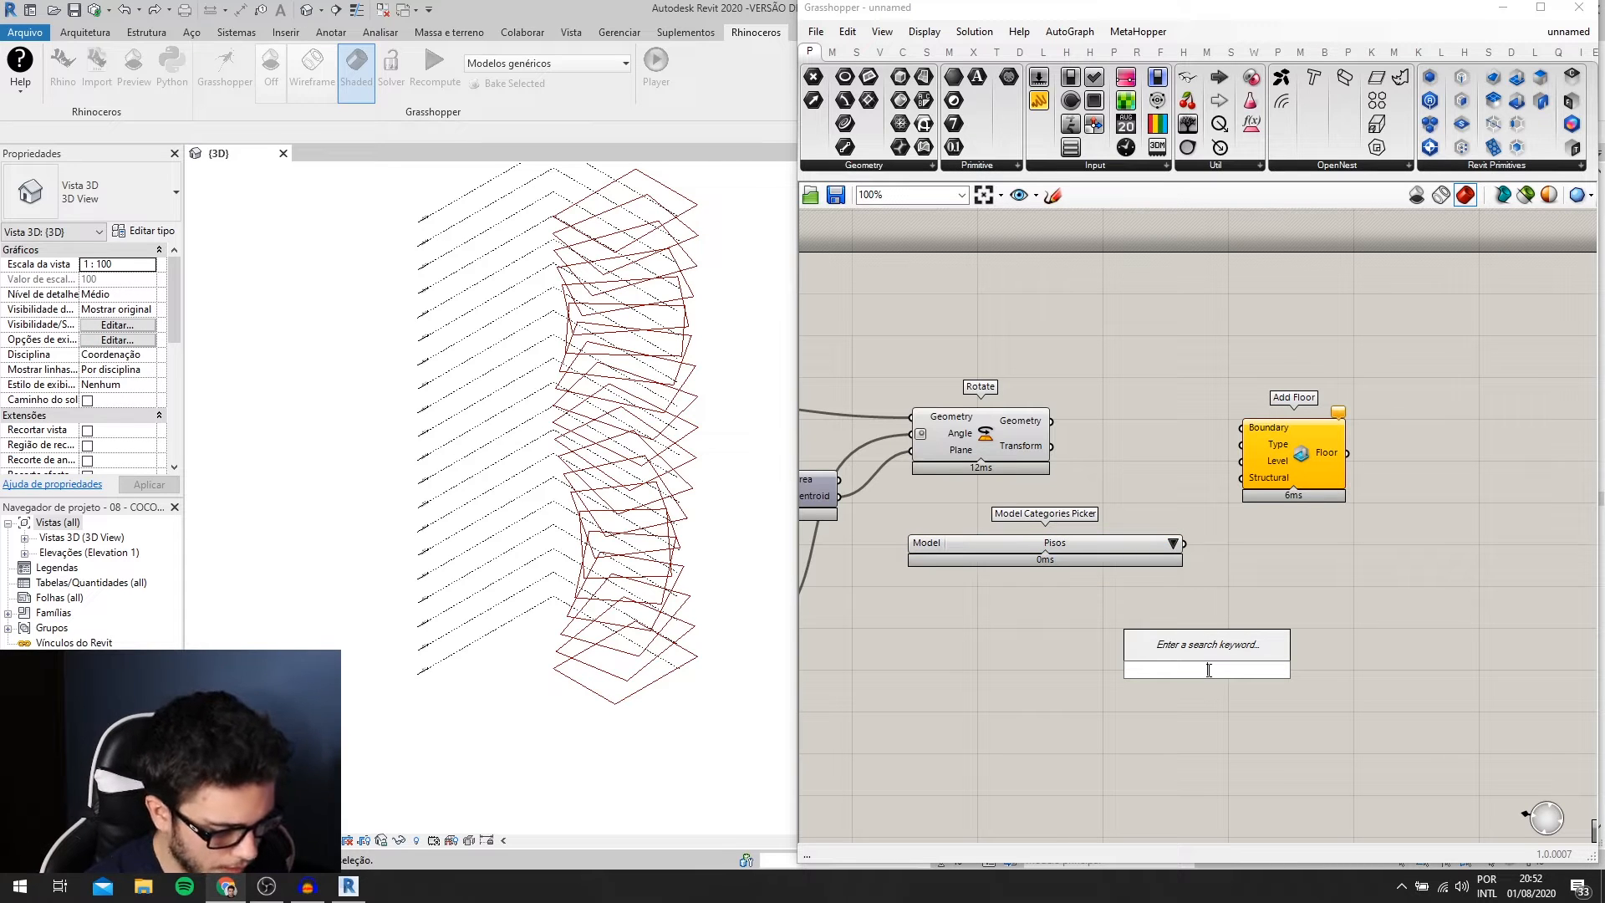
type("typ")
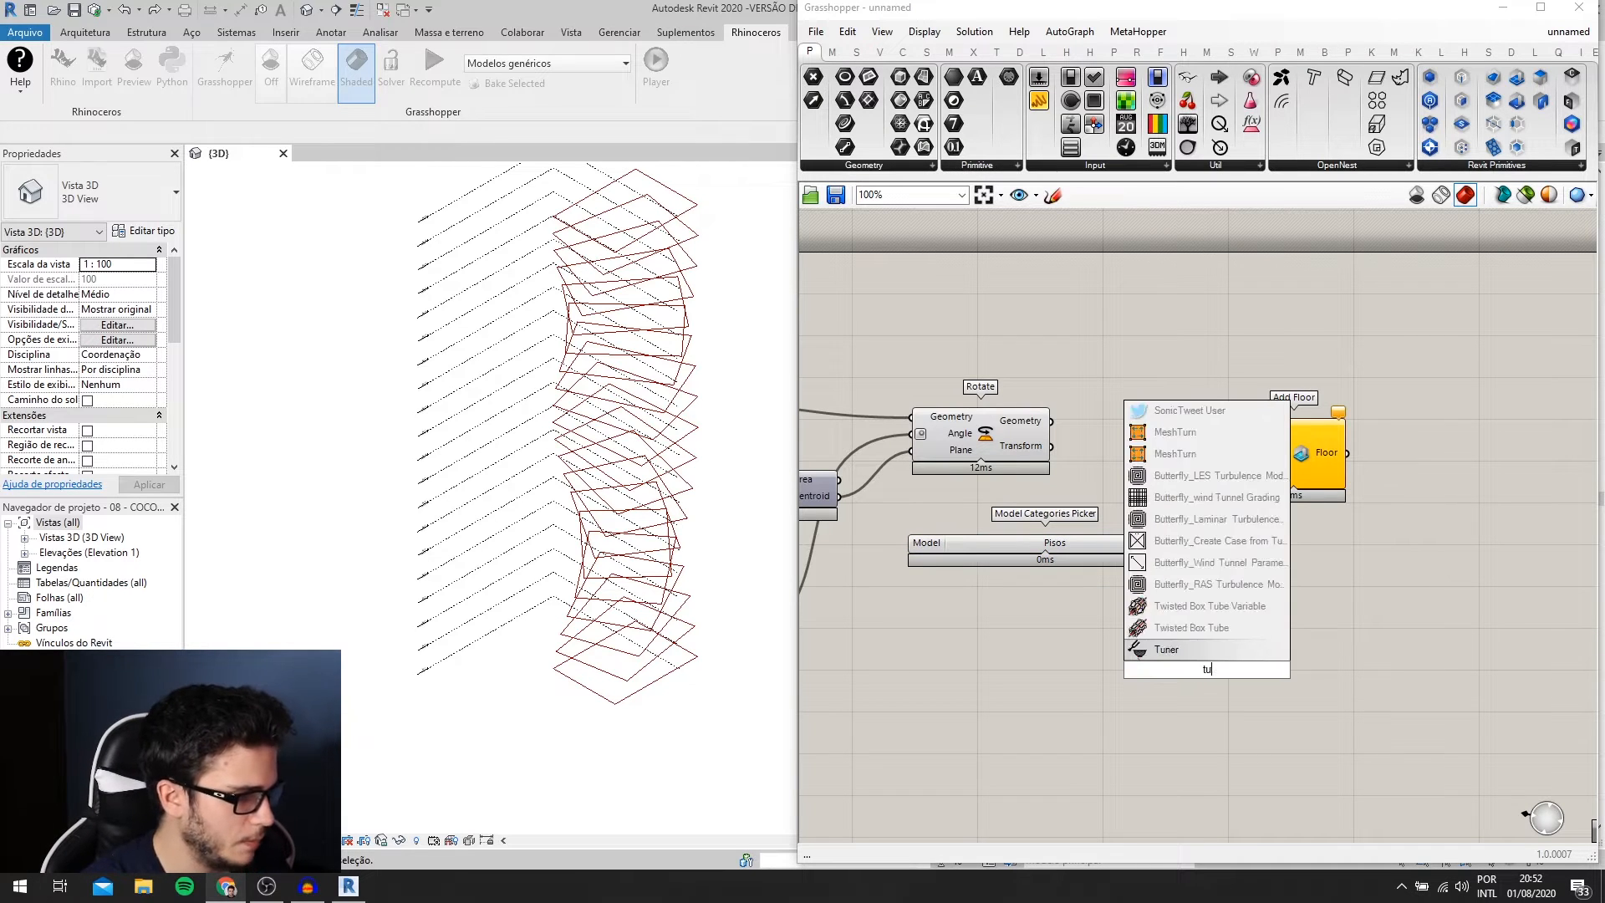
type("e p")
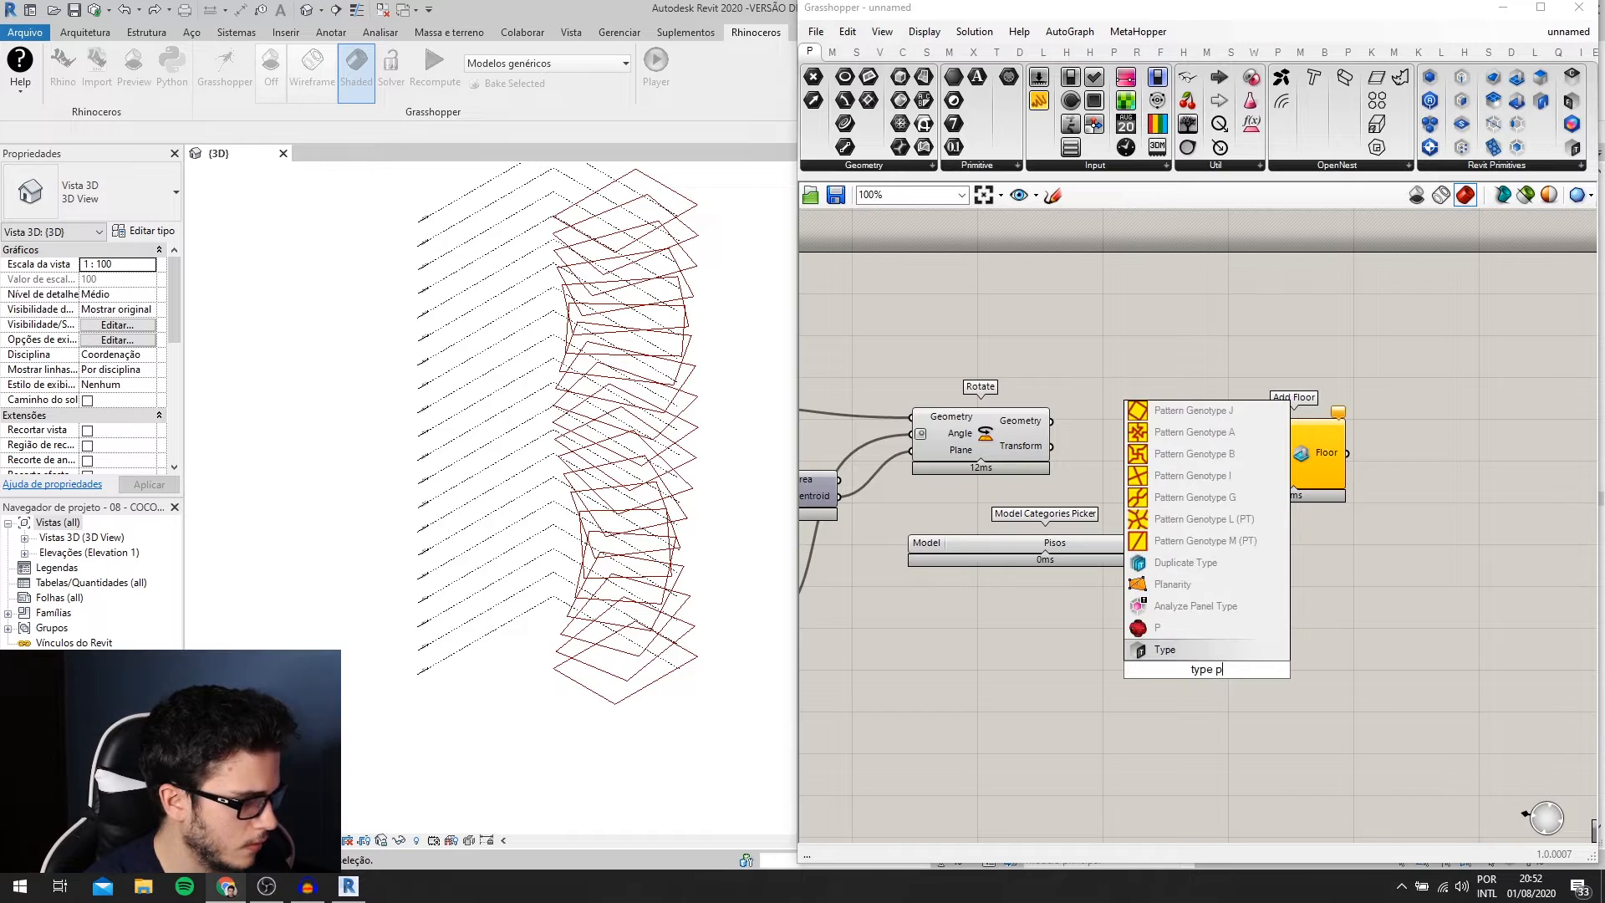
type("icker")
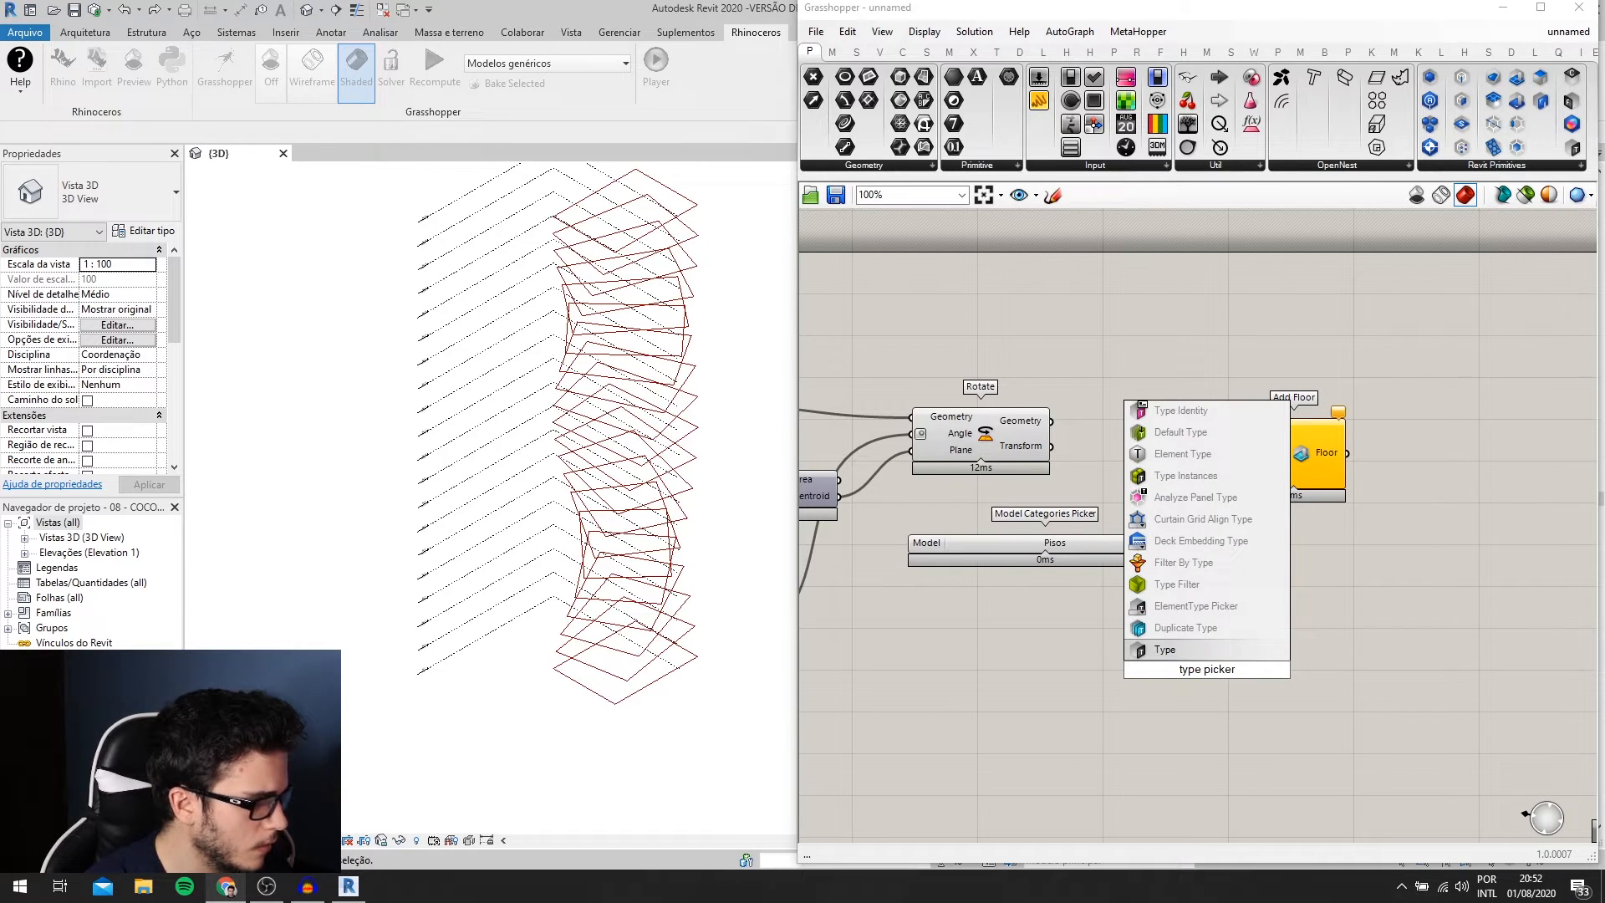
left_click(1222, 604)
scroll(1212, 585, "up", 2)
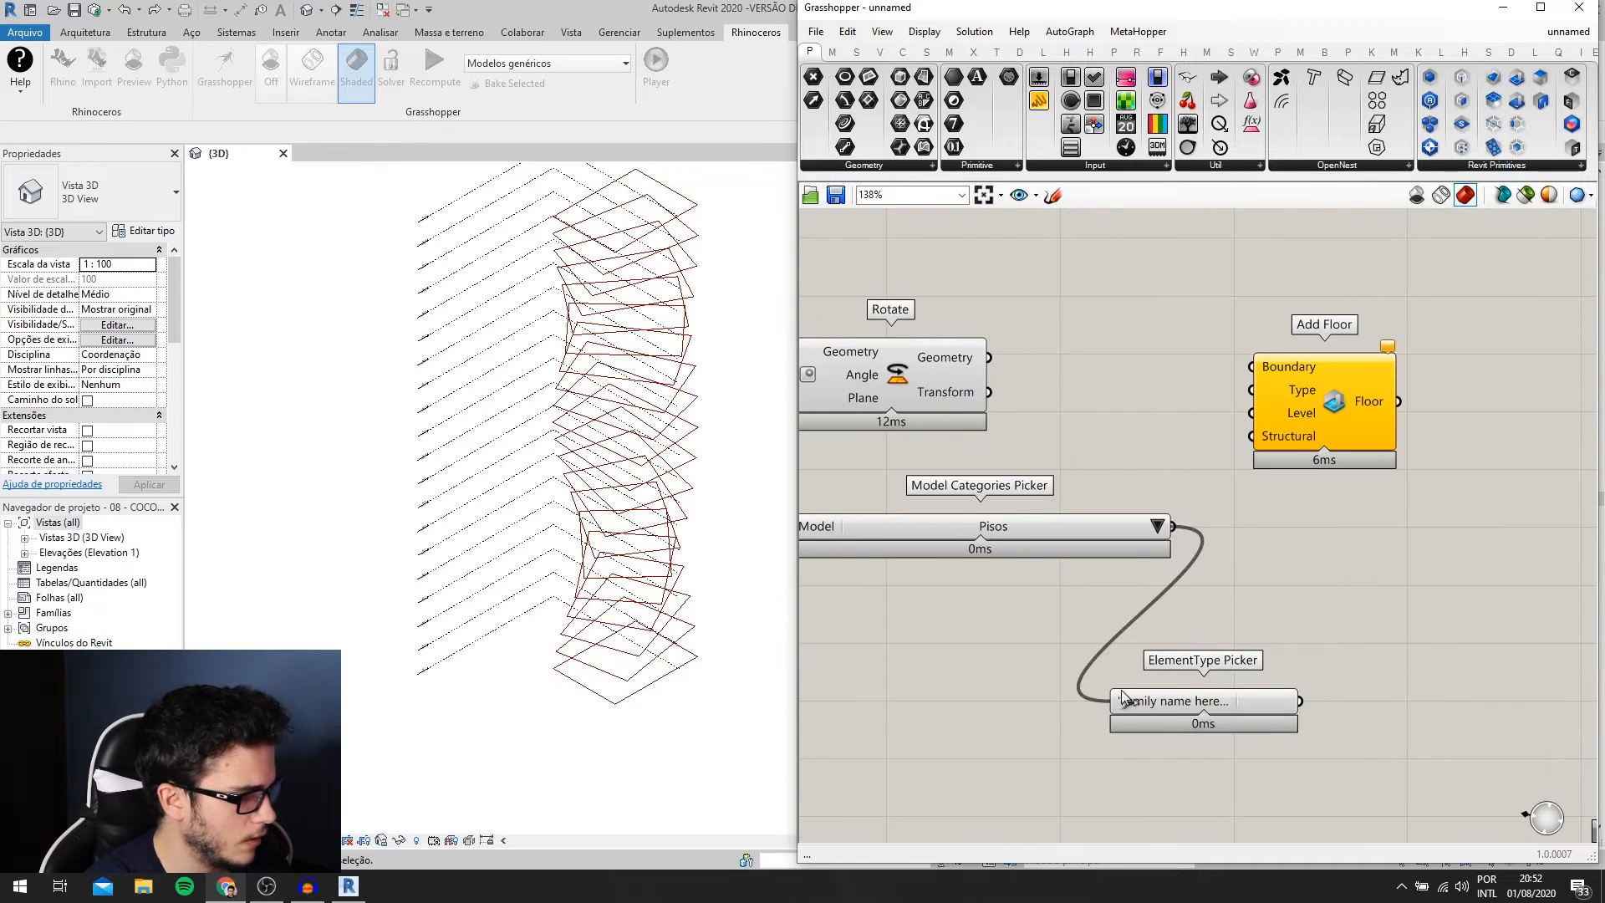
left_click_drag(1123, 696, 1316, 564)
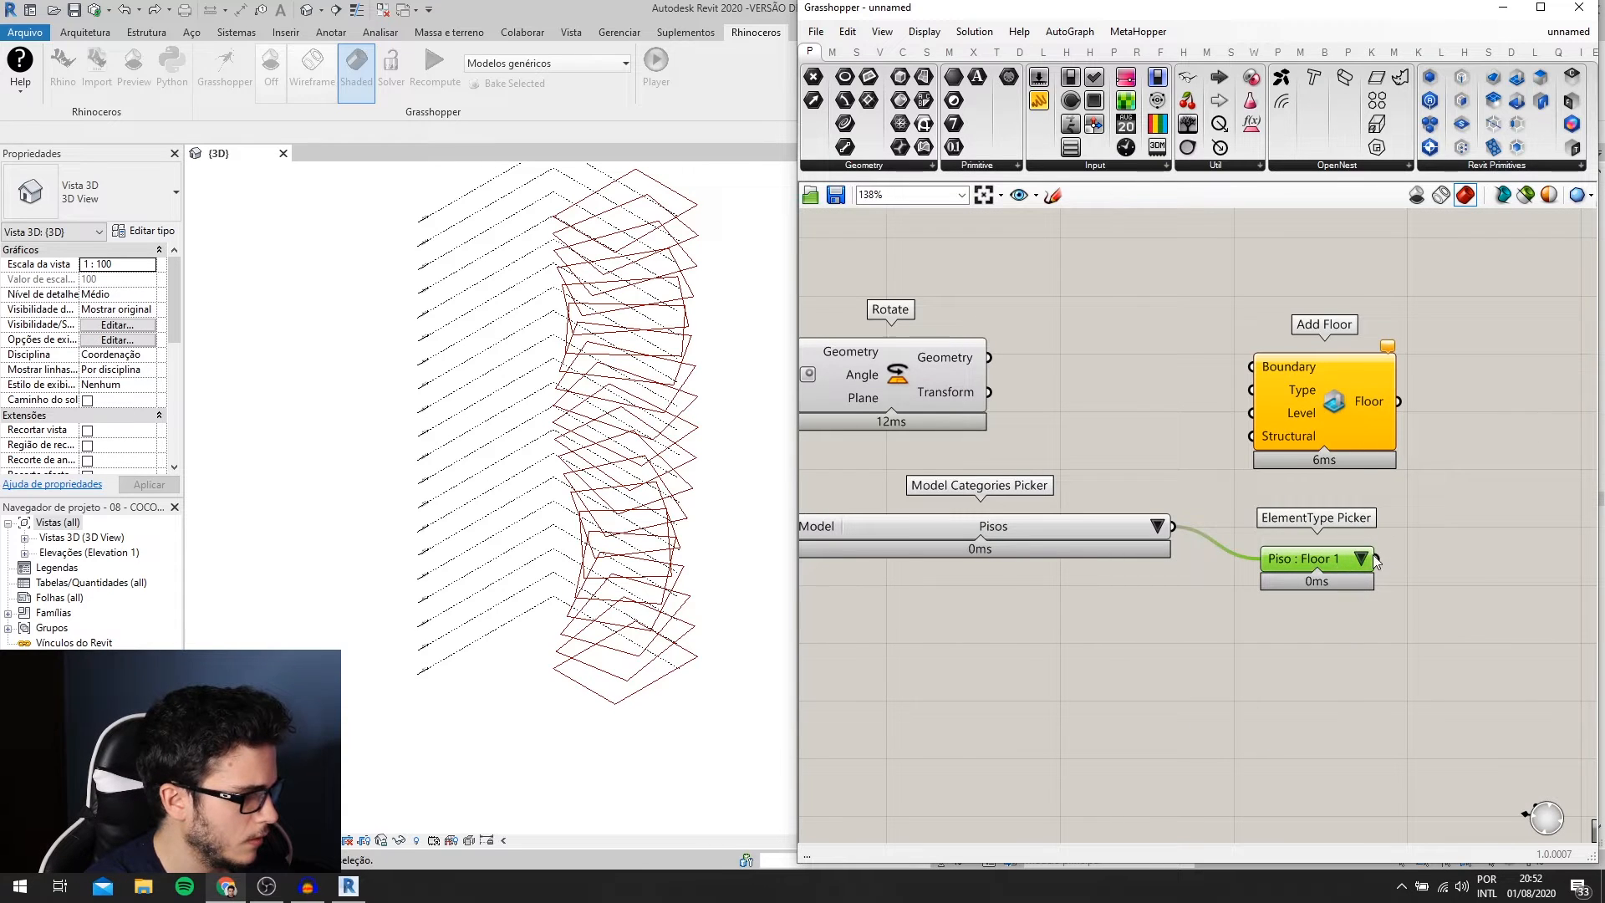
- Shift the two picker components back below Rotate and move Add Floor farther away to make room for wires
right_click_drag(1369, 569, 1332, 661)
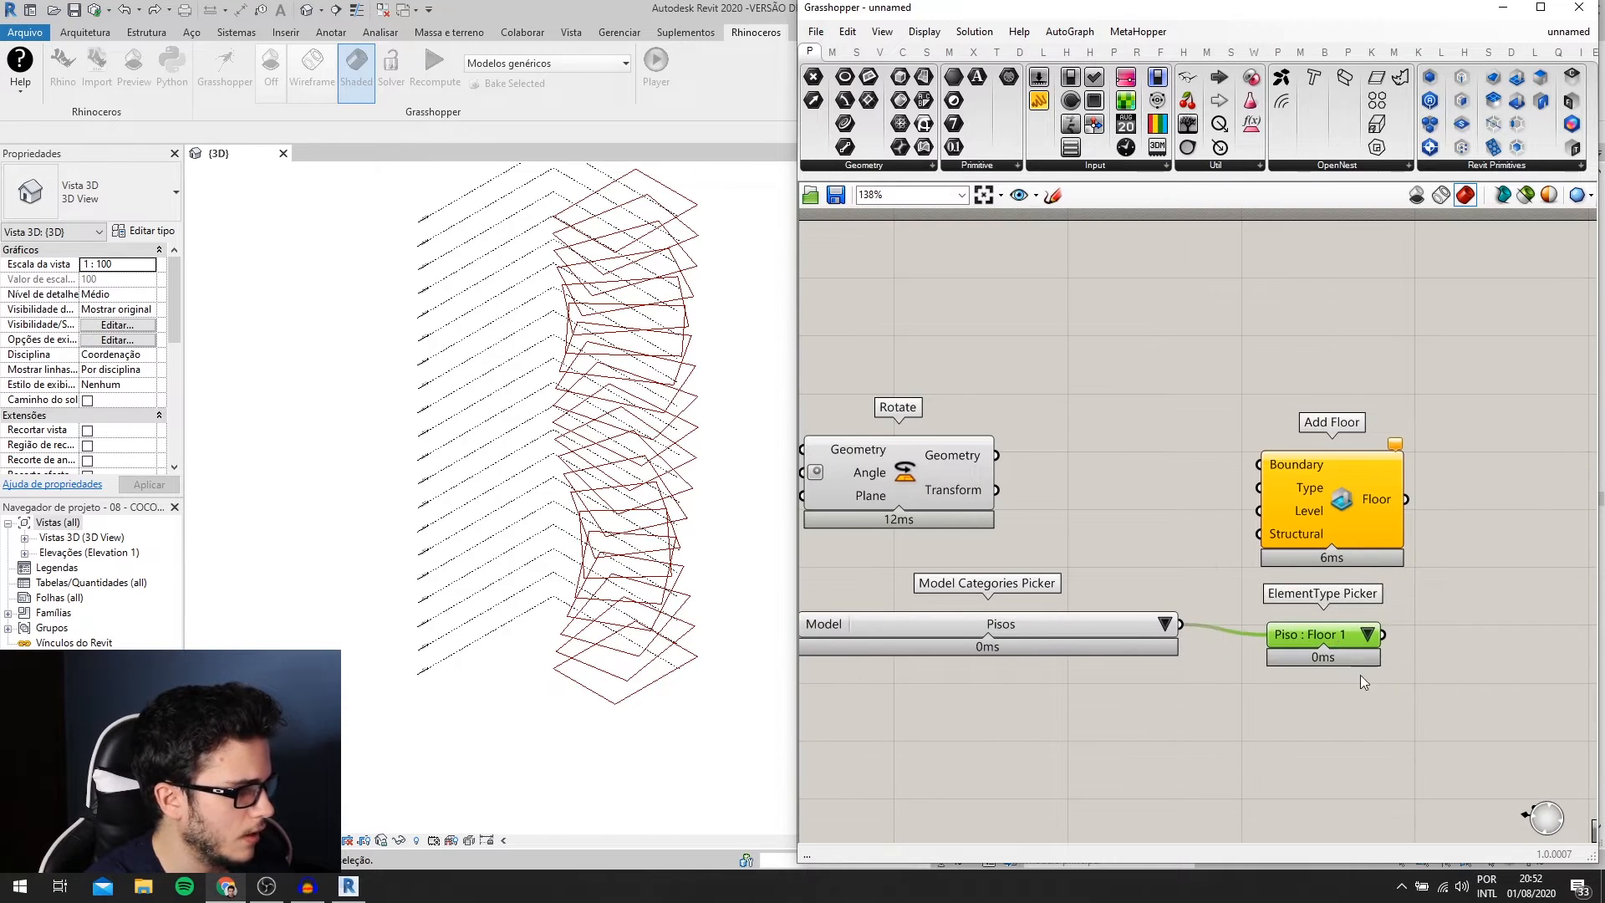
left_click_drag(1313, 683, 885, 671)
left_click(1055, 707)
left_click_drag(1153, 690, 1146, 682)
right_click_drag(1232, 620, 1046, 624)
left_click_drag(1160, 489, 1213, 524)
right_click_drag(1071, 619, 1299, 608)
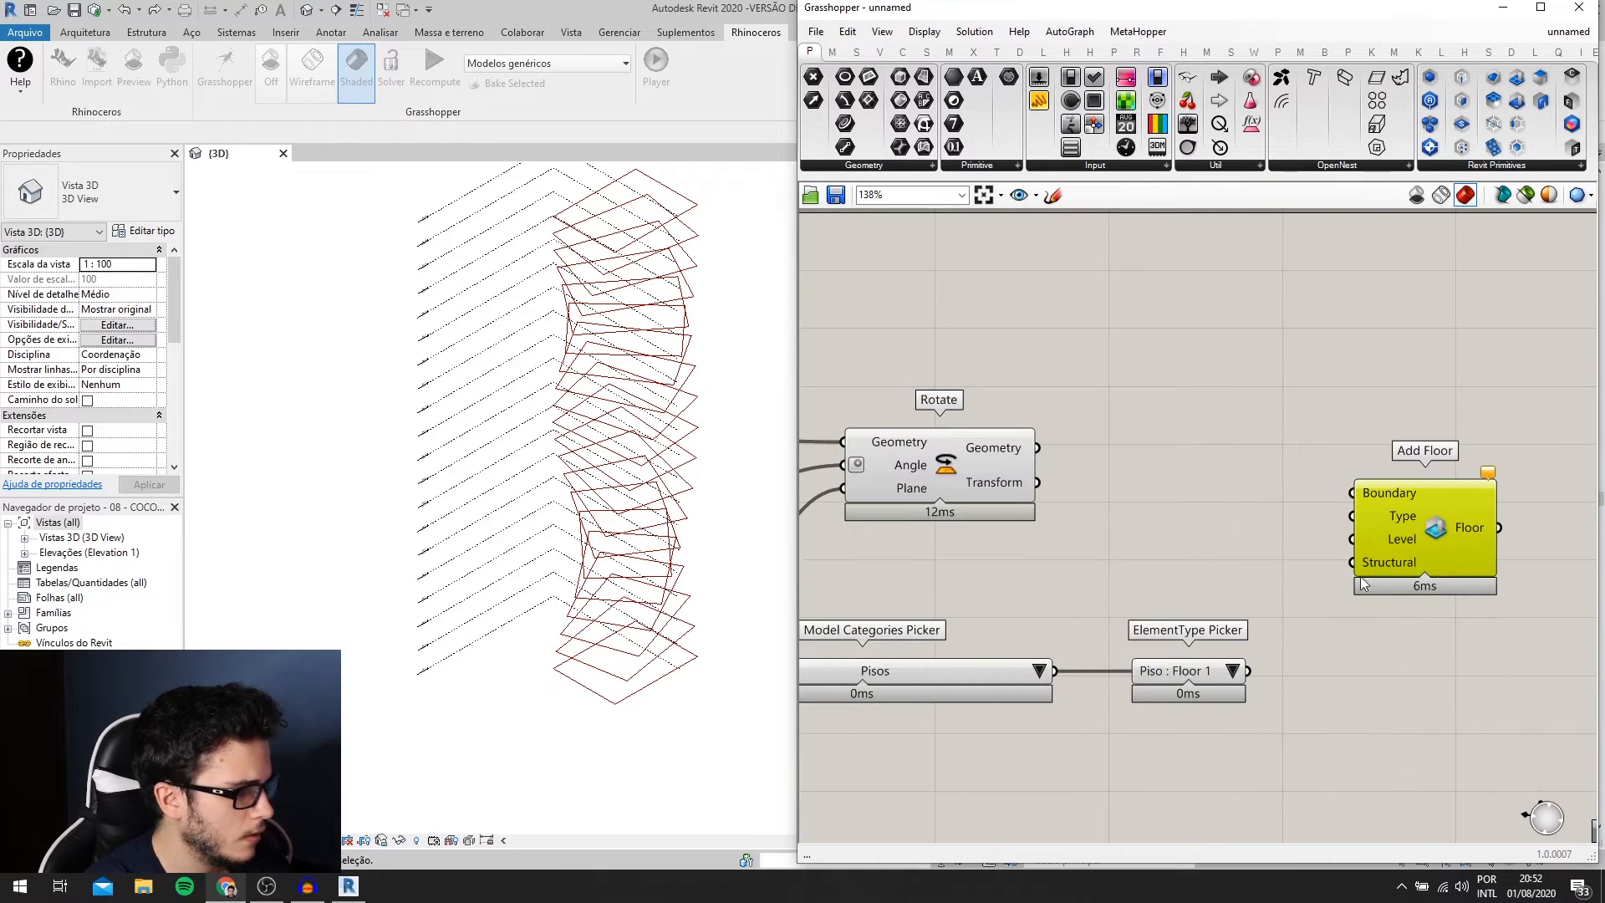
- Connect the ElementType Picker set to Piso : Floor 1 to Add Floor's Type input
scroll(1296, 581, "down", 1)
mouse_move(1293, 569)
left_mouse_down()
mouse_move(1299, 592)
mouse_move(1302, 550)
left_mouse_up()
scroll(1303, 550, "up", 2)
left_click_drag(1302, 551, 1341, 528)
scroll(1279, 543, "down", 2)
- Reposition Rotate slightly toward Add Floor and connect its Geometry output to Add Floor's Boundary input
left_click(1086, 467)
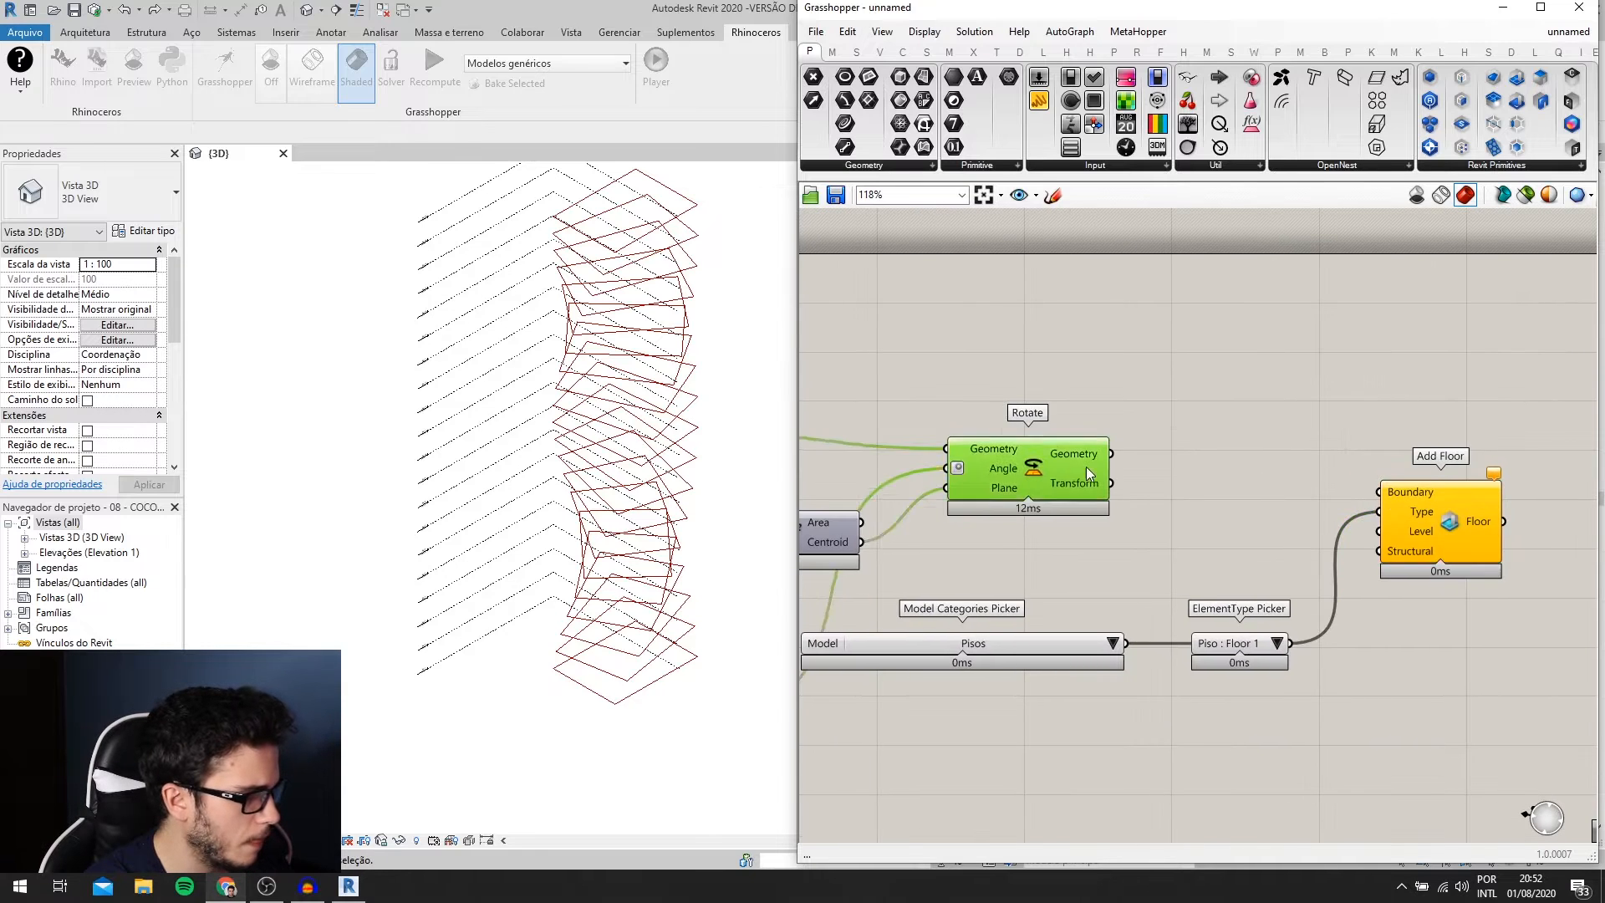
left_click_drag(1167, 473, 1336, 487)
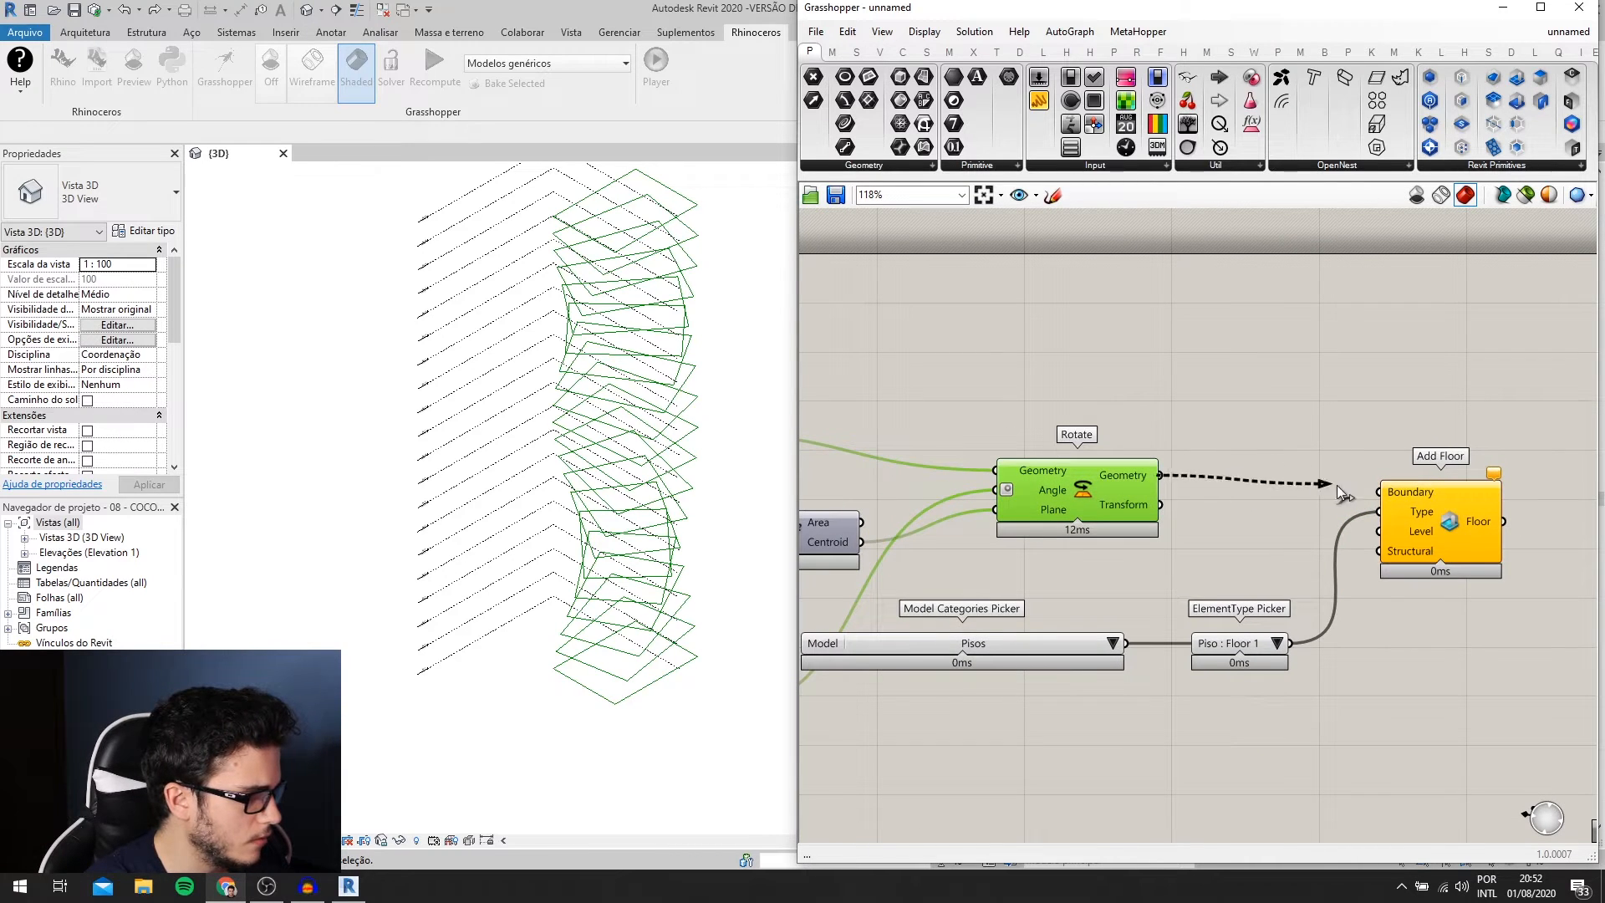
left_click_drag(1167, 474, 1381, 492)
scroll(1392, 506, "up", 2)
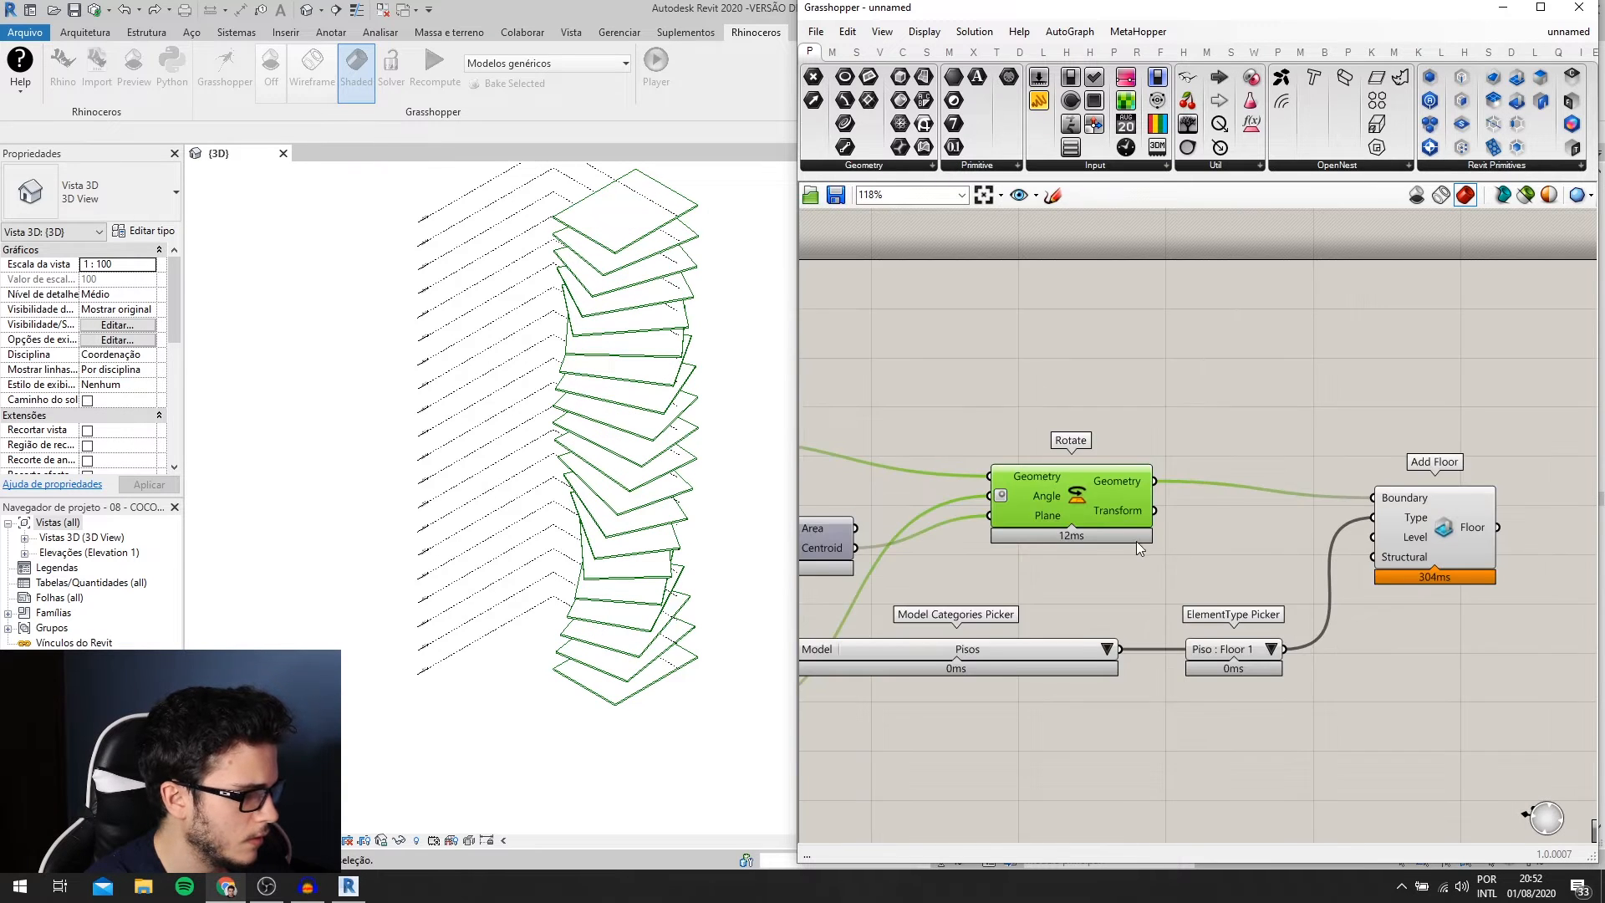
- Copy the Level parameter beside Add Floor and wire it into Add Floor's Level input
scroll(1435, 542, "down", 5)
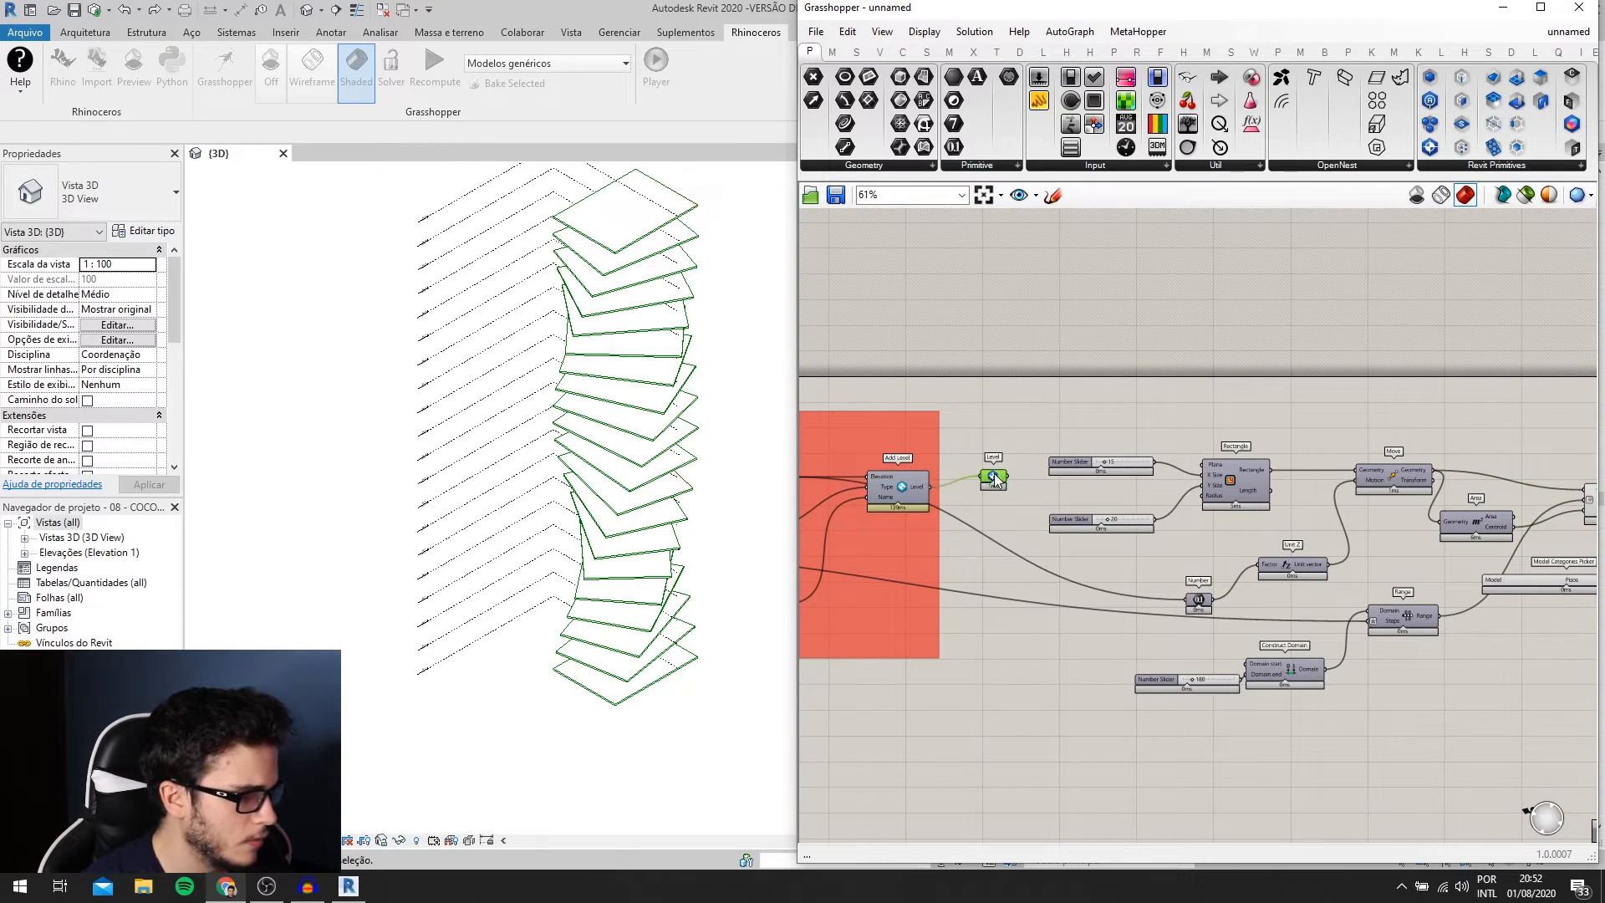
mouse_move(995, 485)
left_mouse_down("alt")
mouse_move(1061, 487)
mouse_move(1311, 572)
mouse_move(1324, 520)
mouse_move(1234, 485)
mouse_move(1234, 502)
mouse_move(1288, 486)
left_mouse_up("alt")
scroll(1045, 519, "down", 4)
scroll(1367, 551, "up", 7)
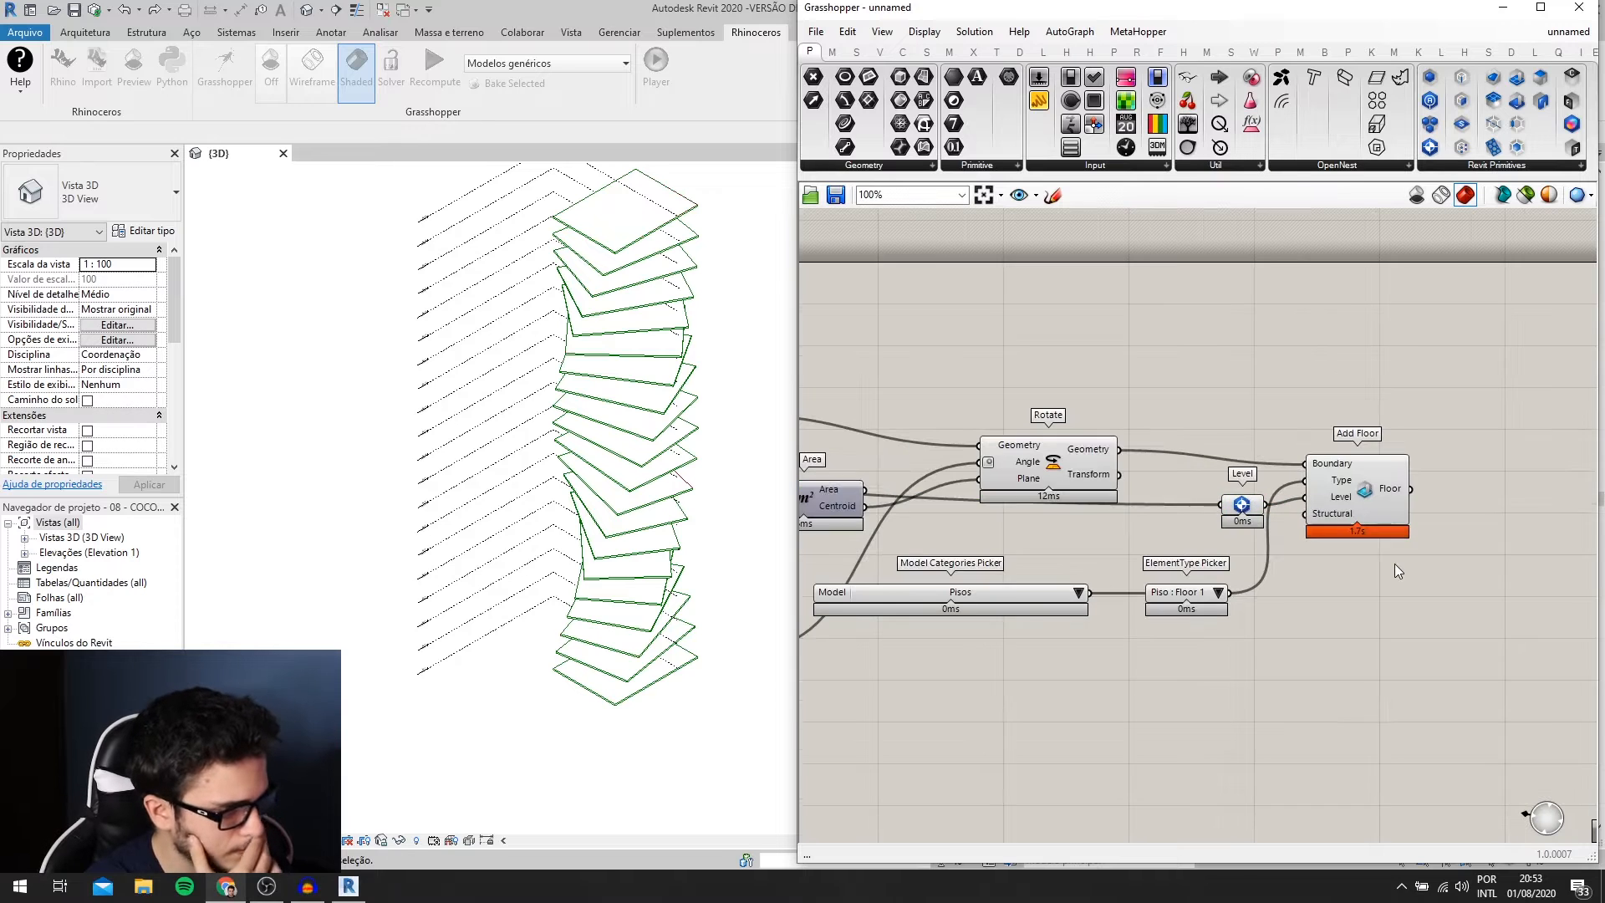
- Add an Offset Curve component below Add Floor
scroll(1392, 560, "up", 2)
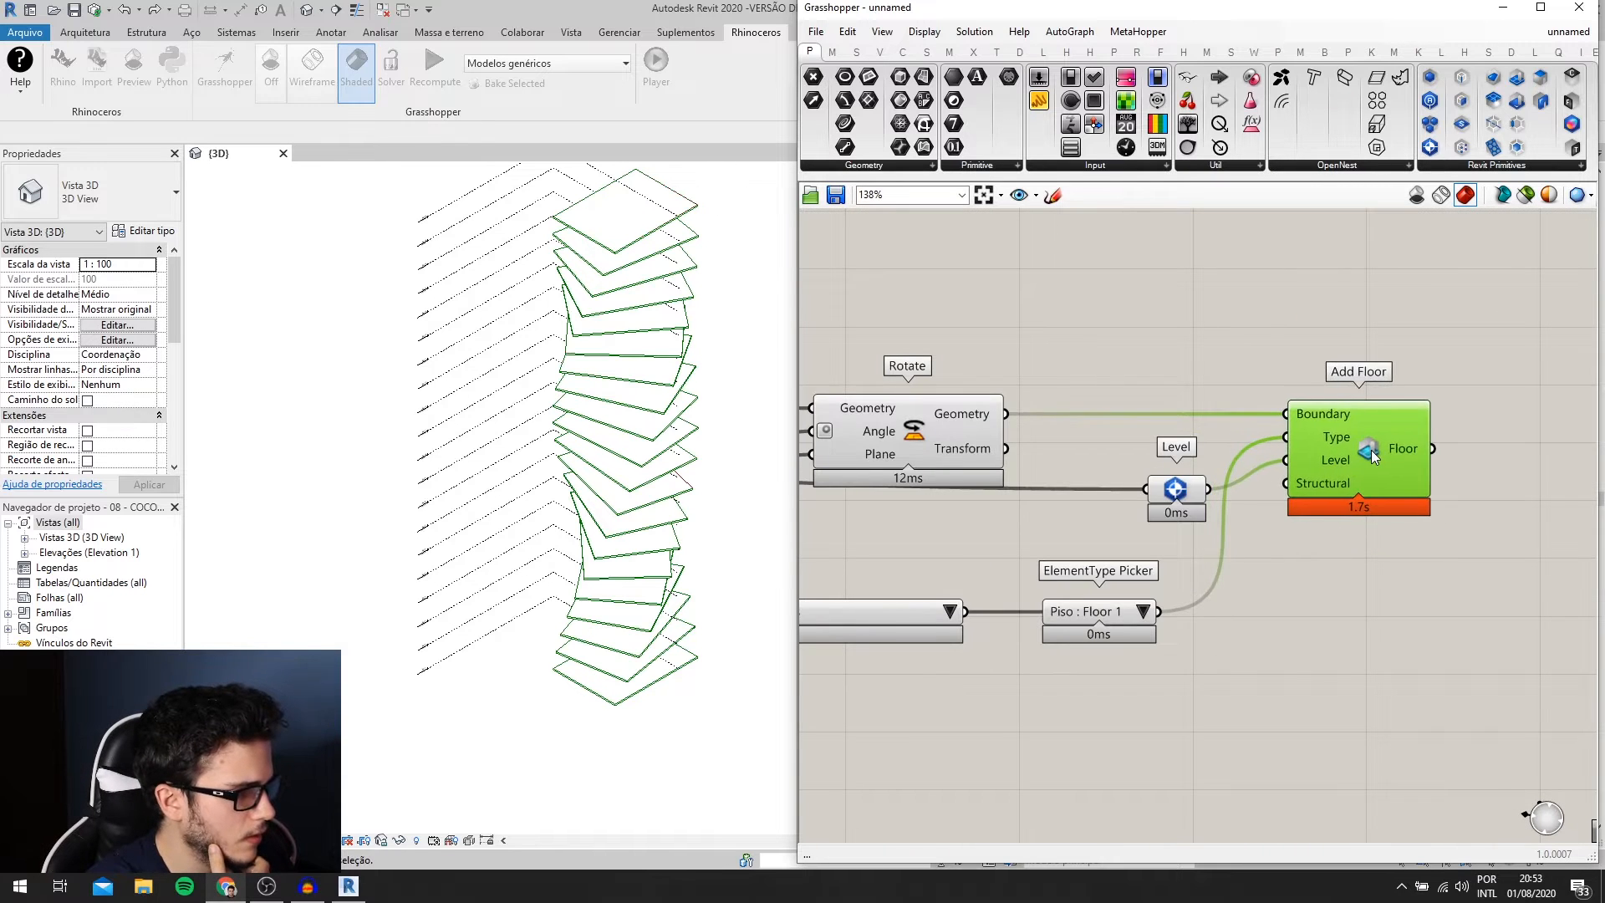
scroll(1371, 468, "down", 8)
scroll(1511, 564, "up", 4)
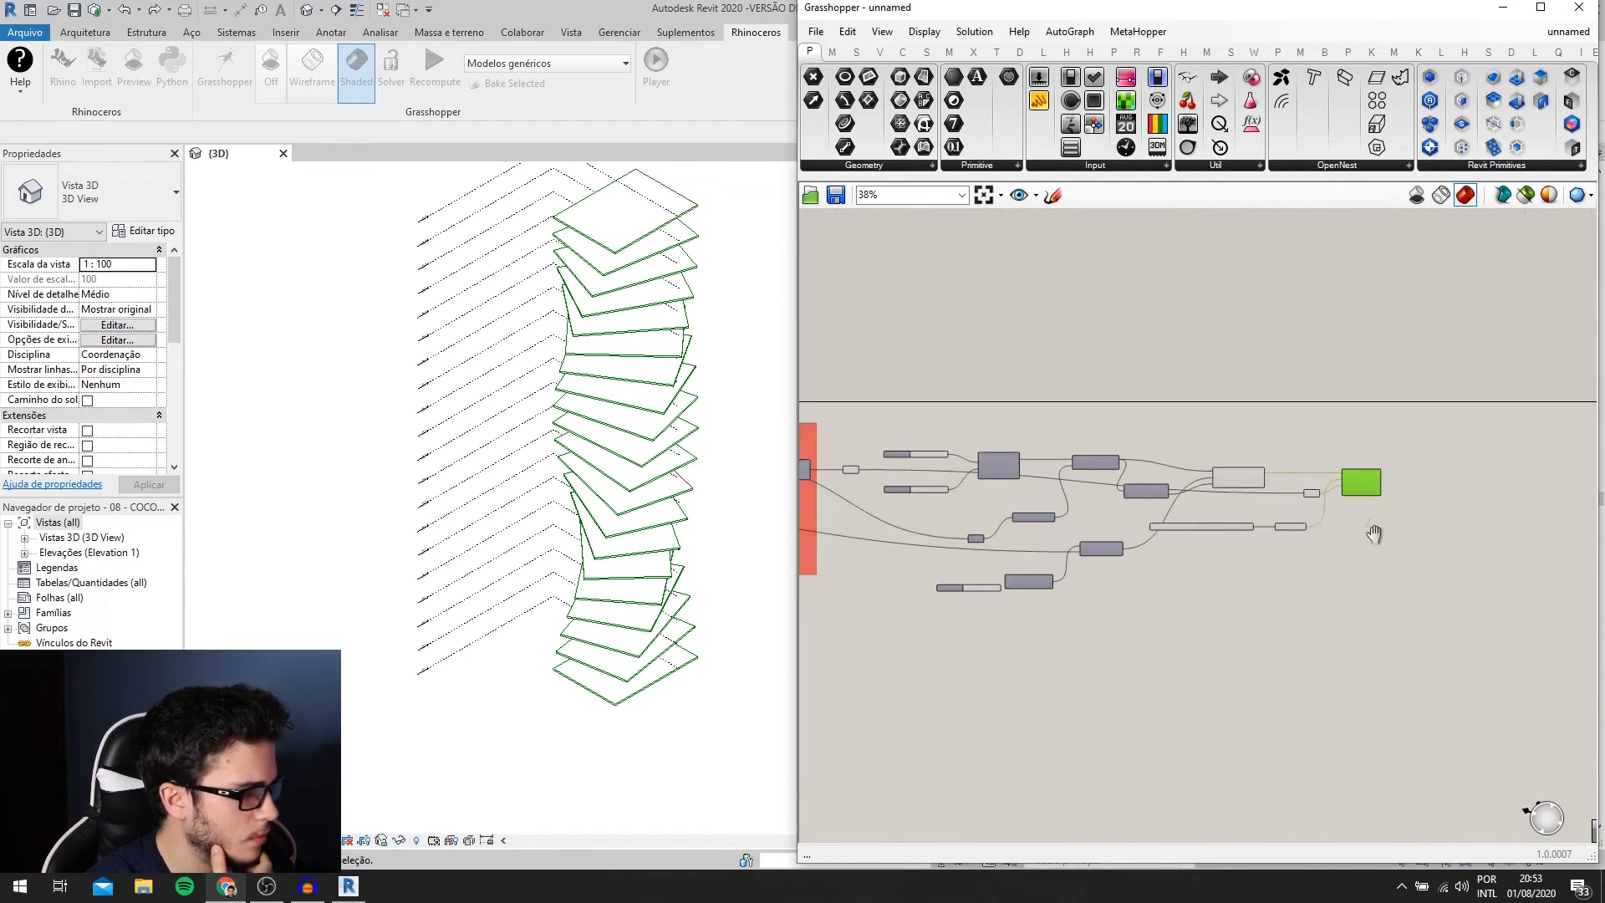
scroll(583, 648, "up", 2)
scroll(752, 640, "up", 2)
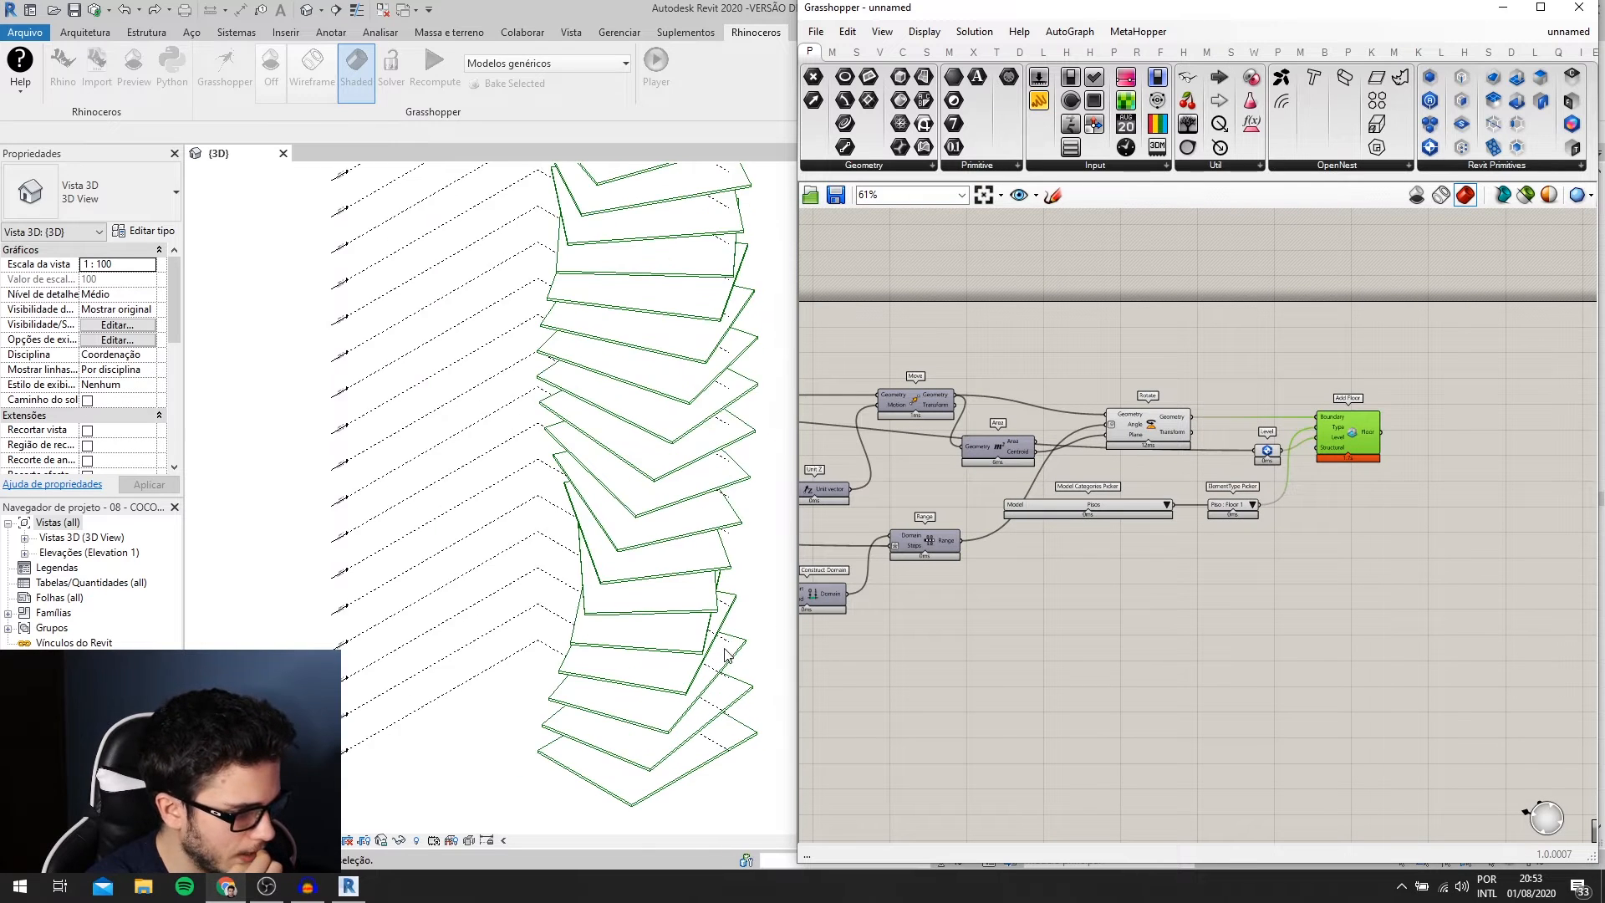
right_click_drag(1212, 514, 1143, 515)
double_click(1240, 595)
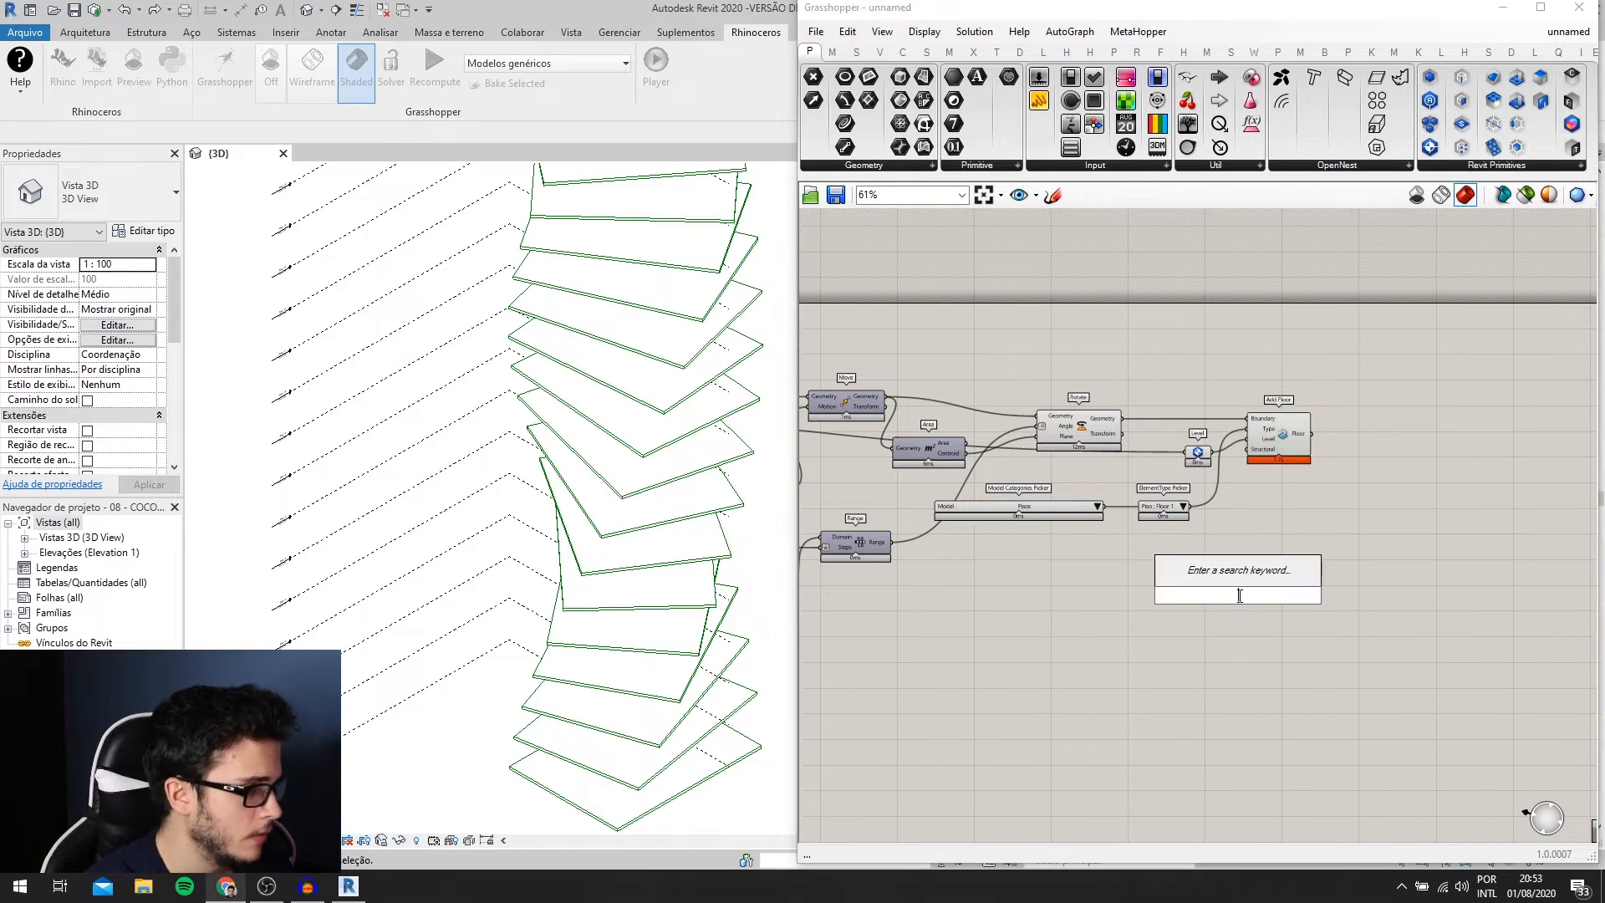
type("off")
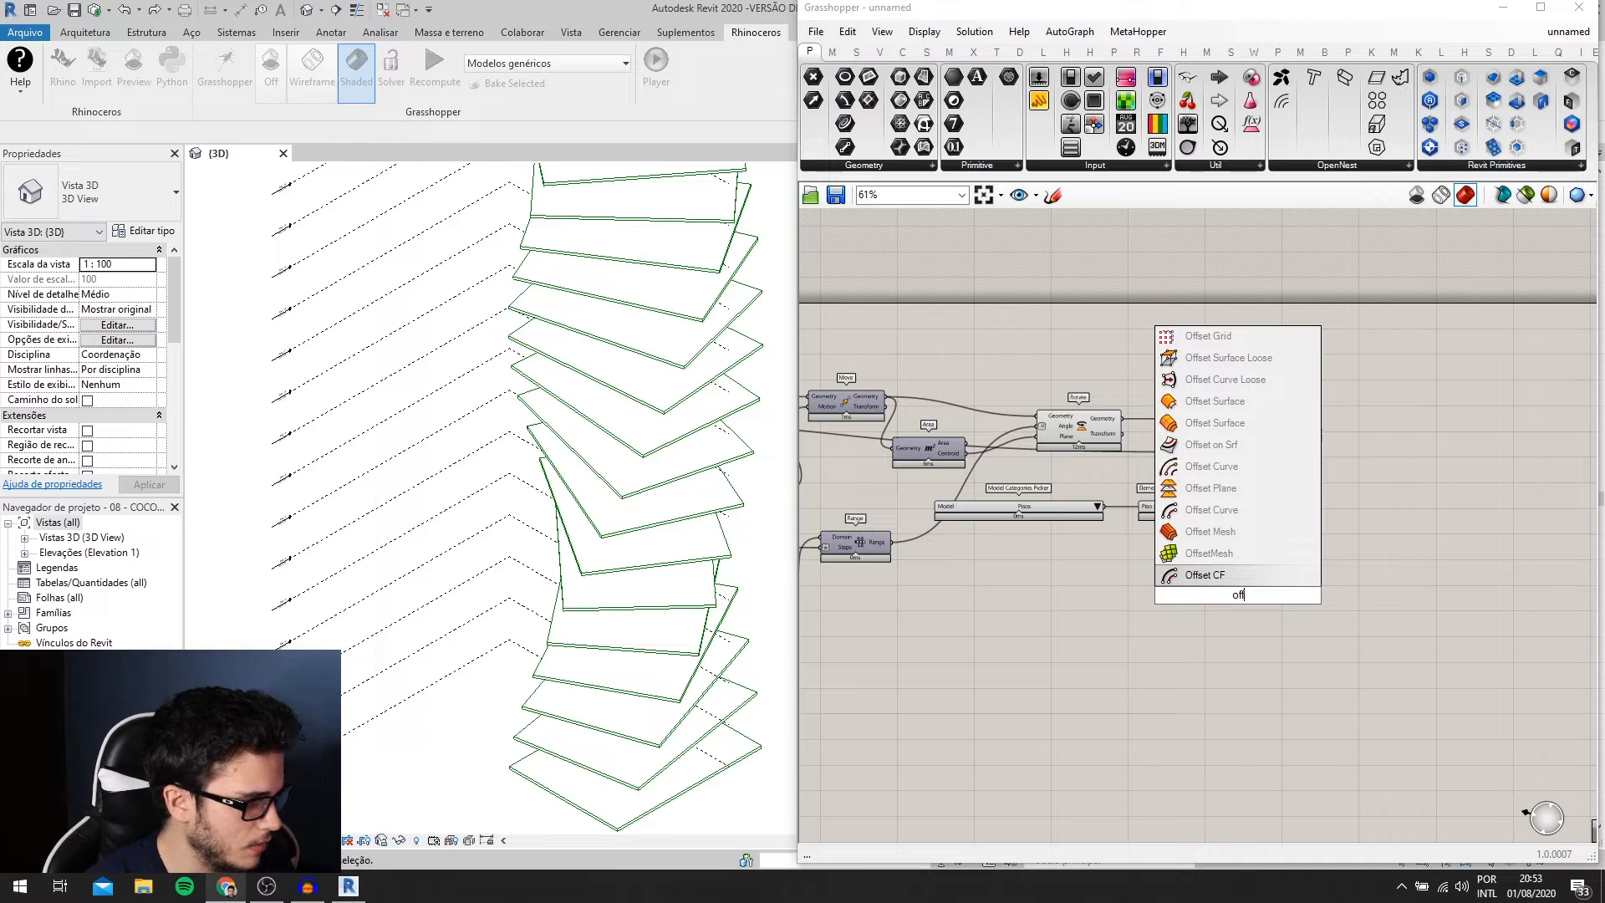
type("set")
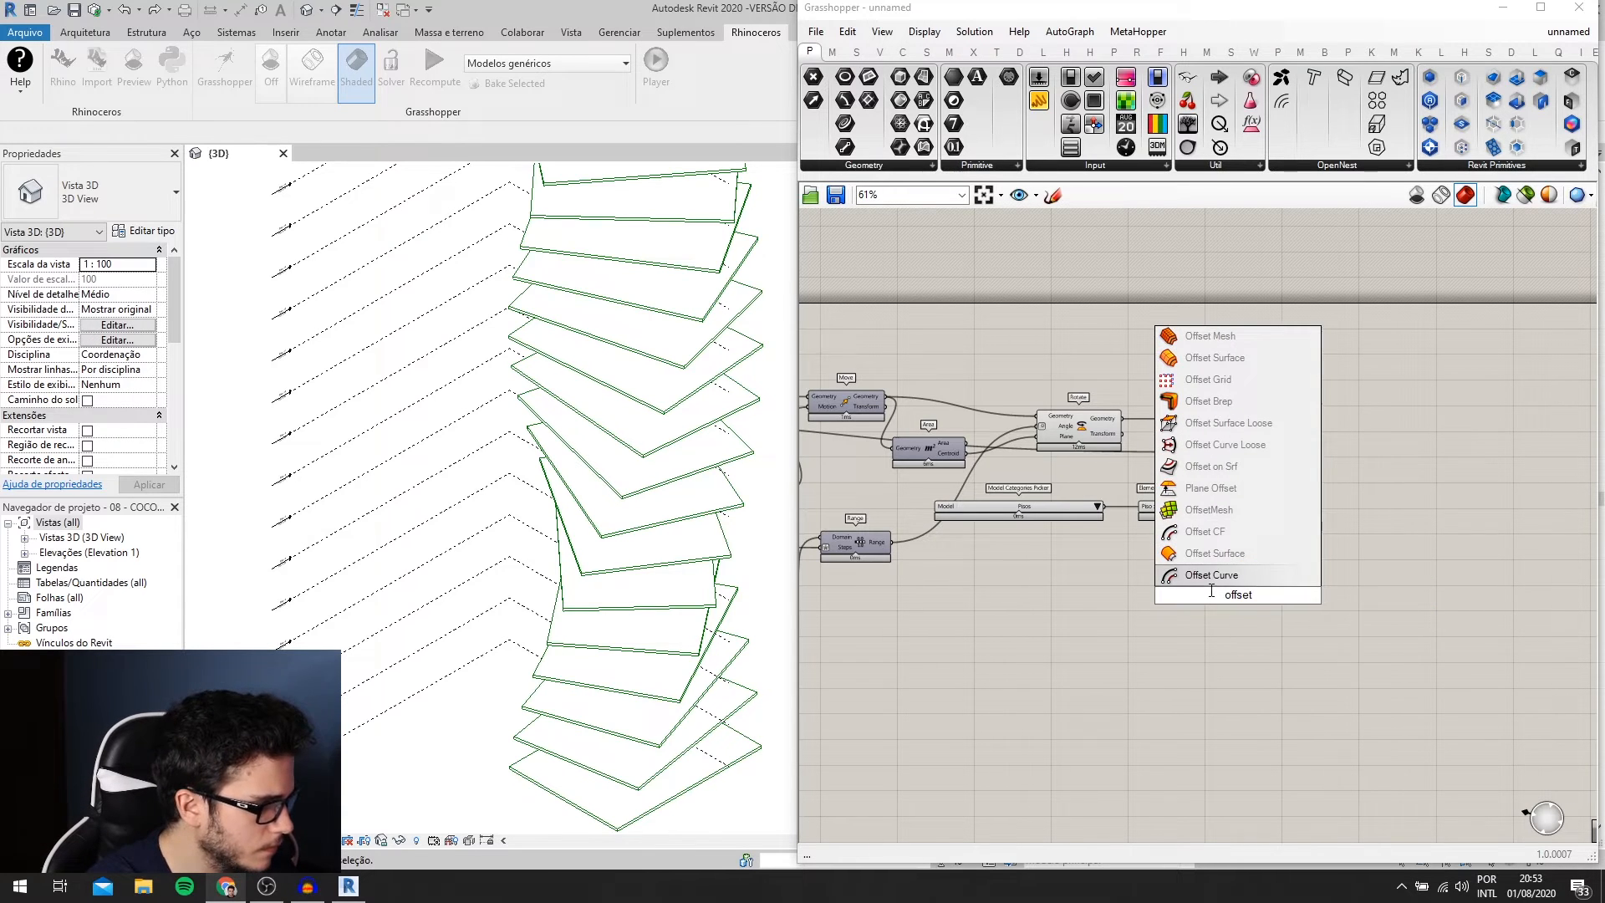
key("Return")
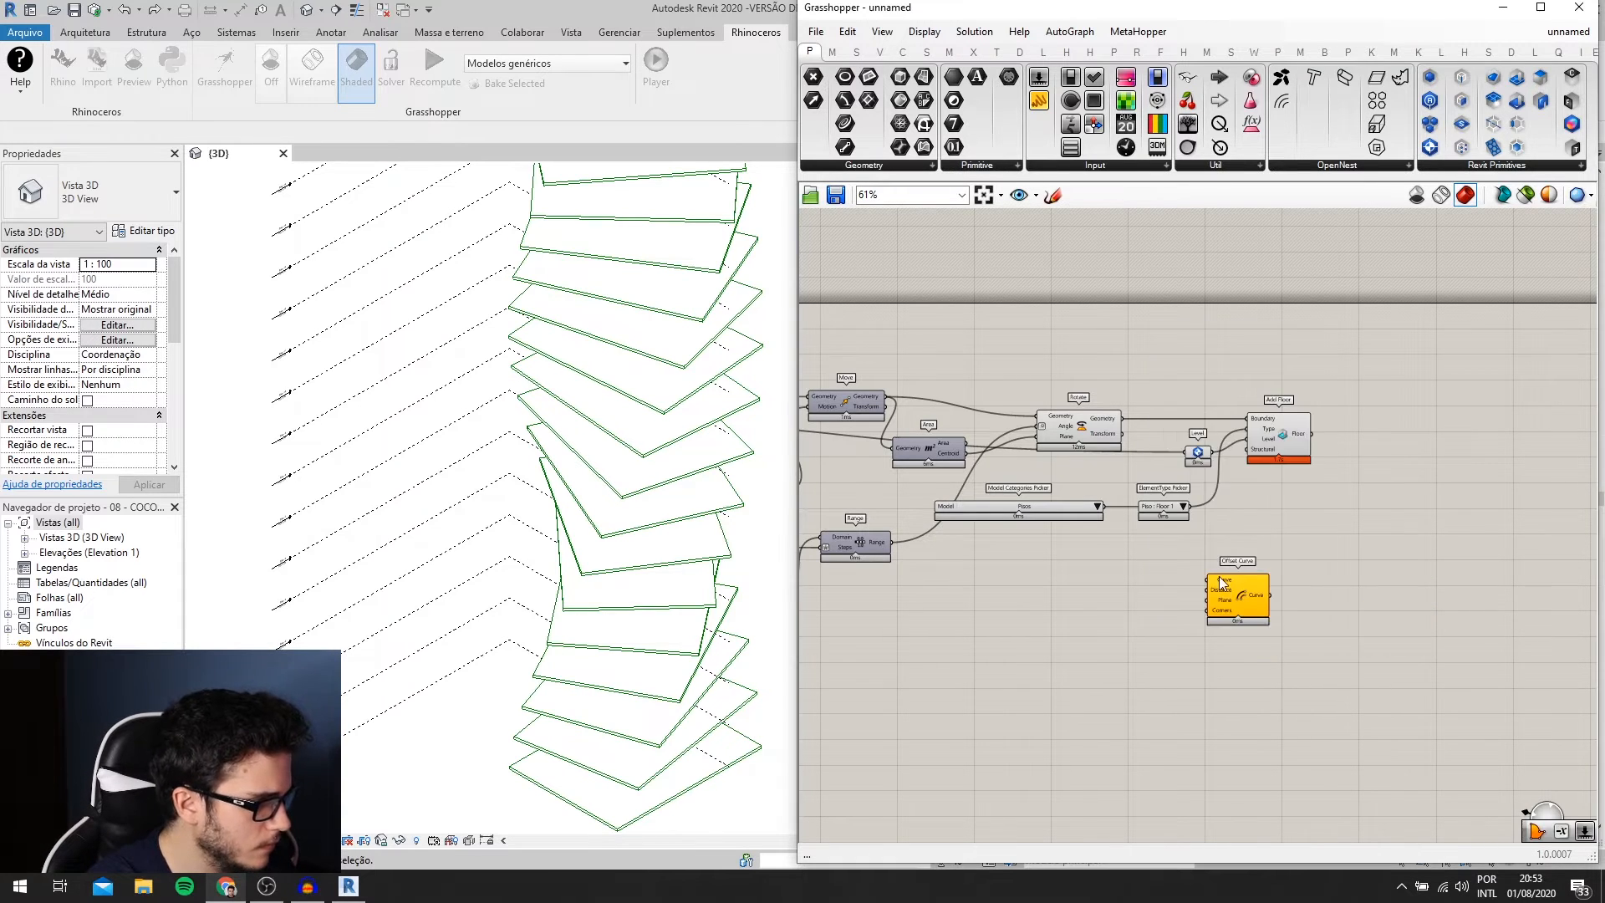
- Connect Rotate's Geometry output to Offset Curve's Curve input and position Offset Curve below Add Floor
scroll(1126, 432, "up", 2)
left_click_drag(1254, 639, 1254, 641)
left_click_drag(1304, 666, 1374, 655)
right_click_drag(1363, 648, 1266, 549)
scroll(1104, 585, "up", 1)
double_click(1104, 585)
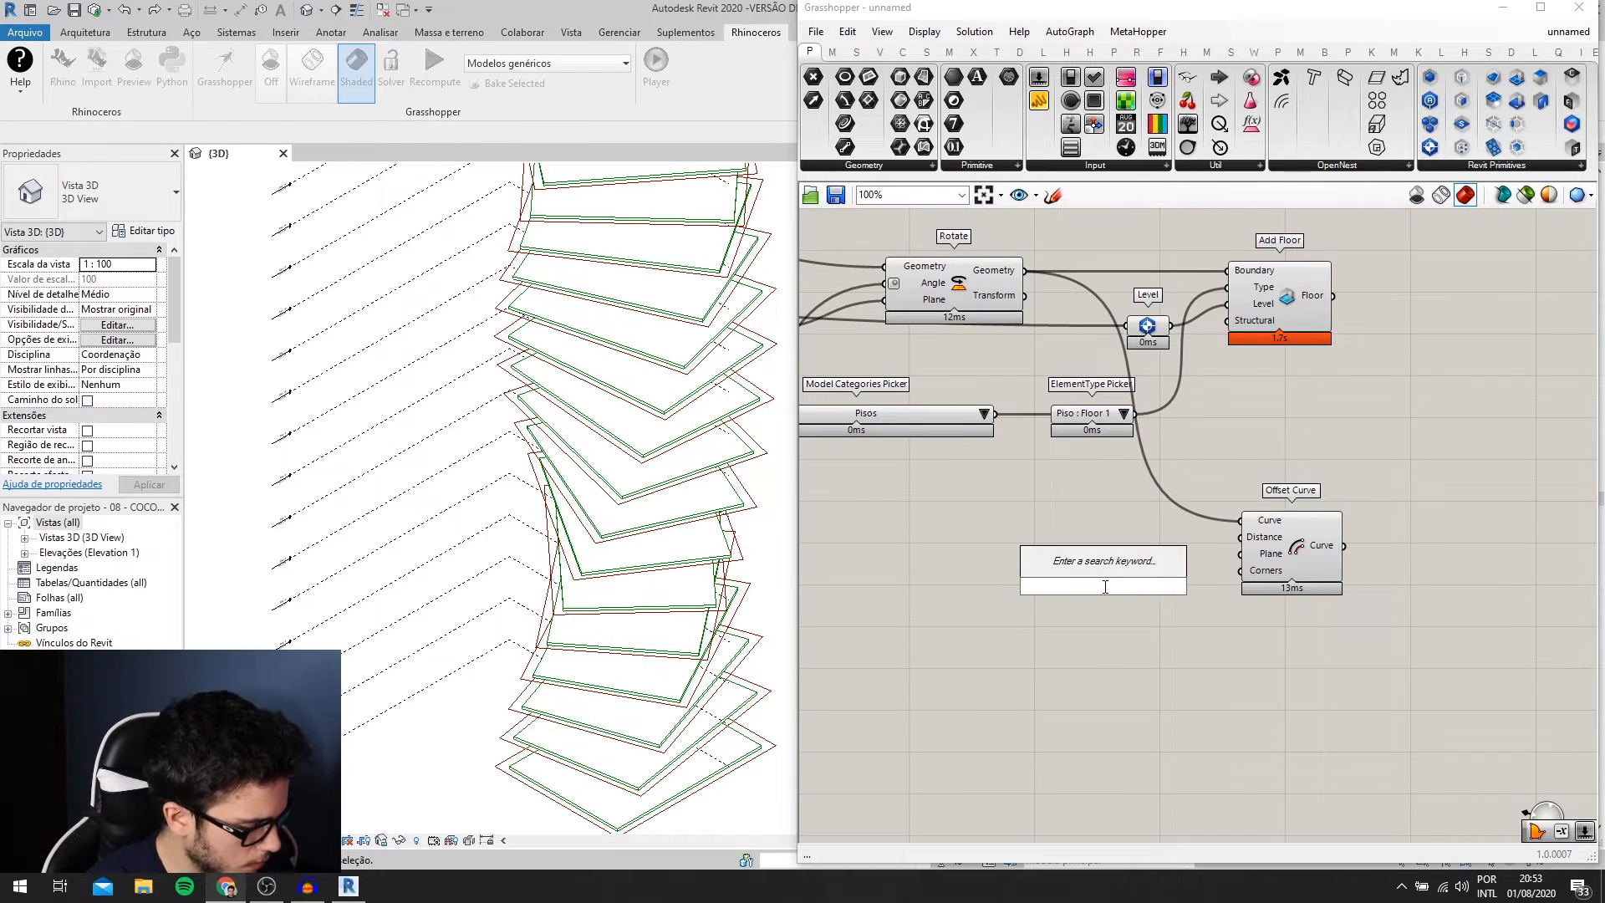
type("2")
key("Return")
left_click(1104, 588)
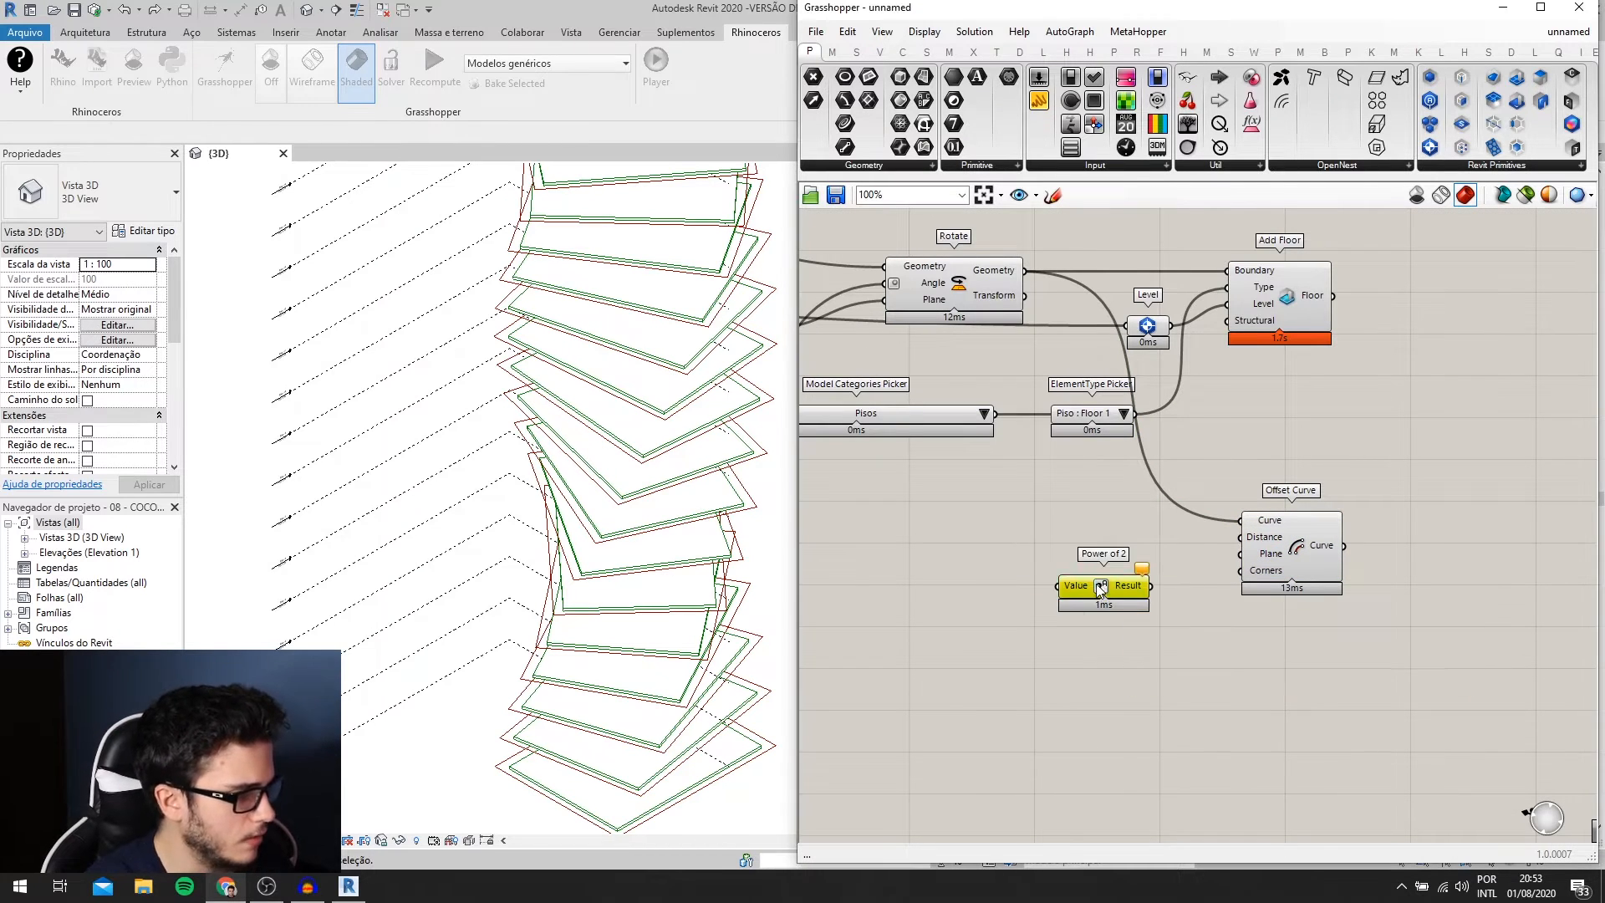
key("Delete")
- Add a Negative component before Offset Curve and a number slider set to 2 placed before Negative
double_click(1053, 577)
type("neg")
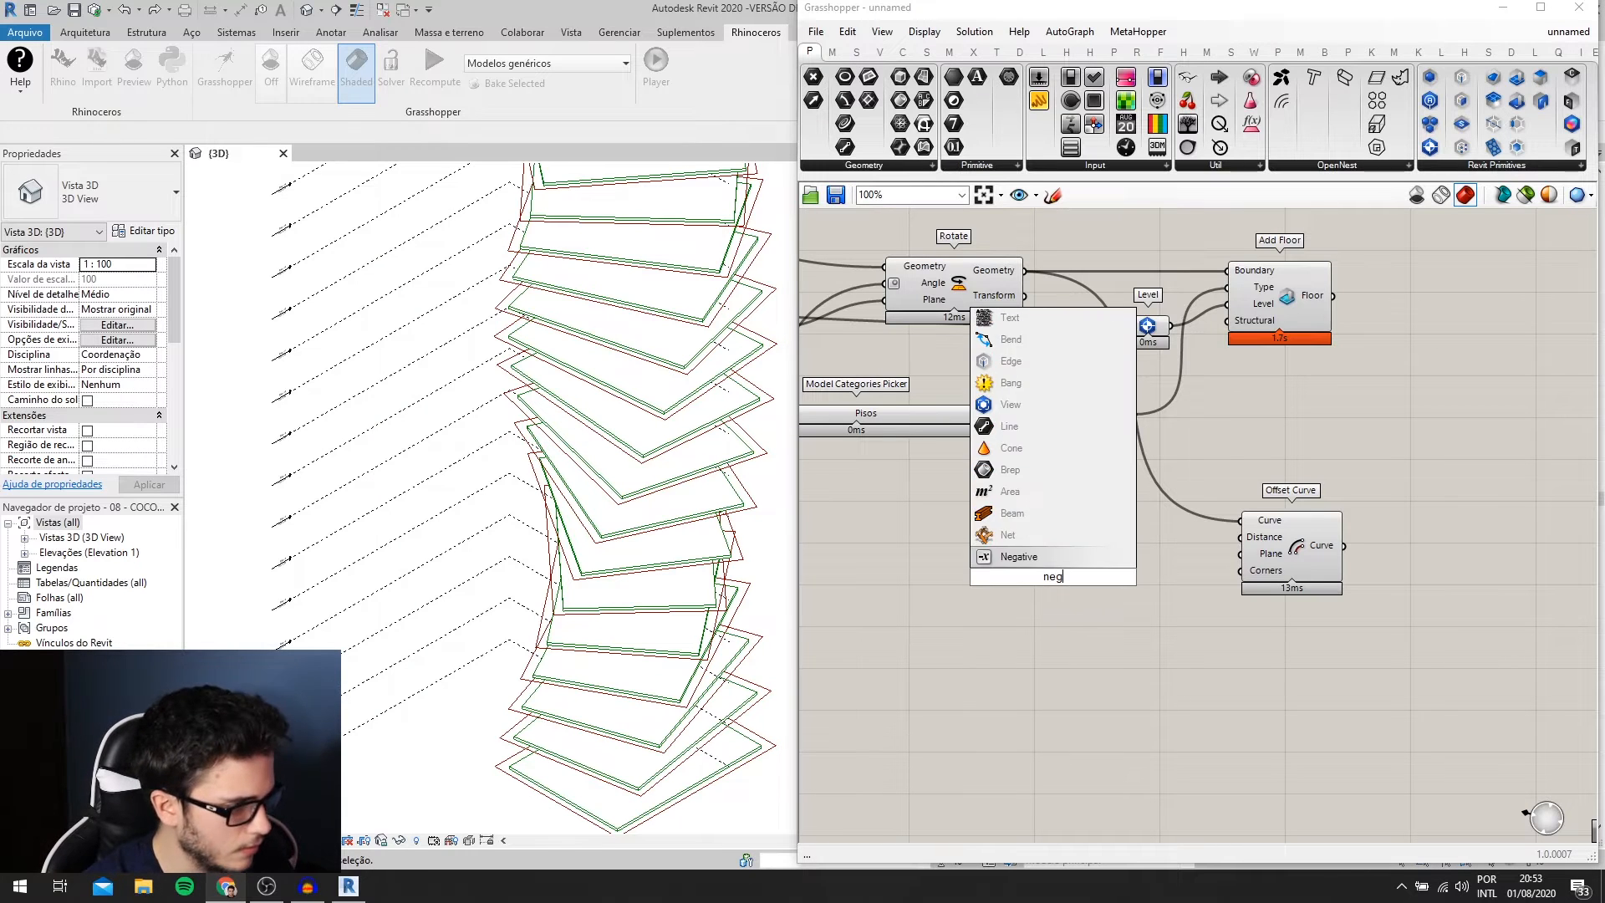
key("Return")
double_click(1076, 539)
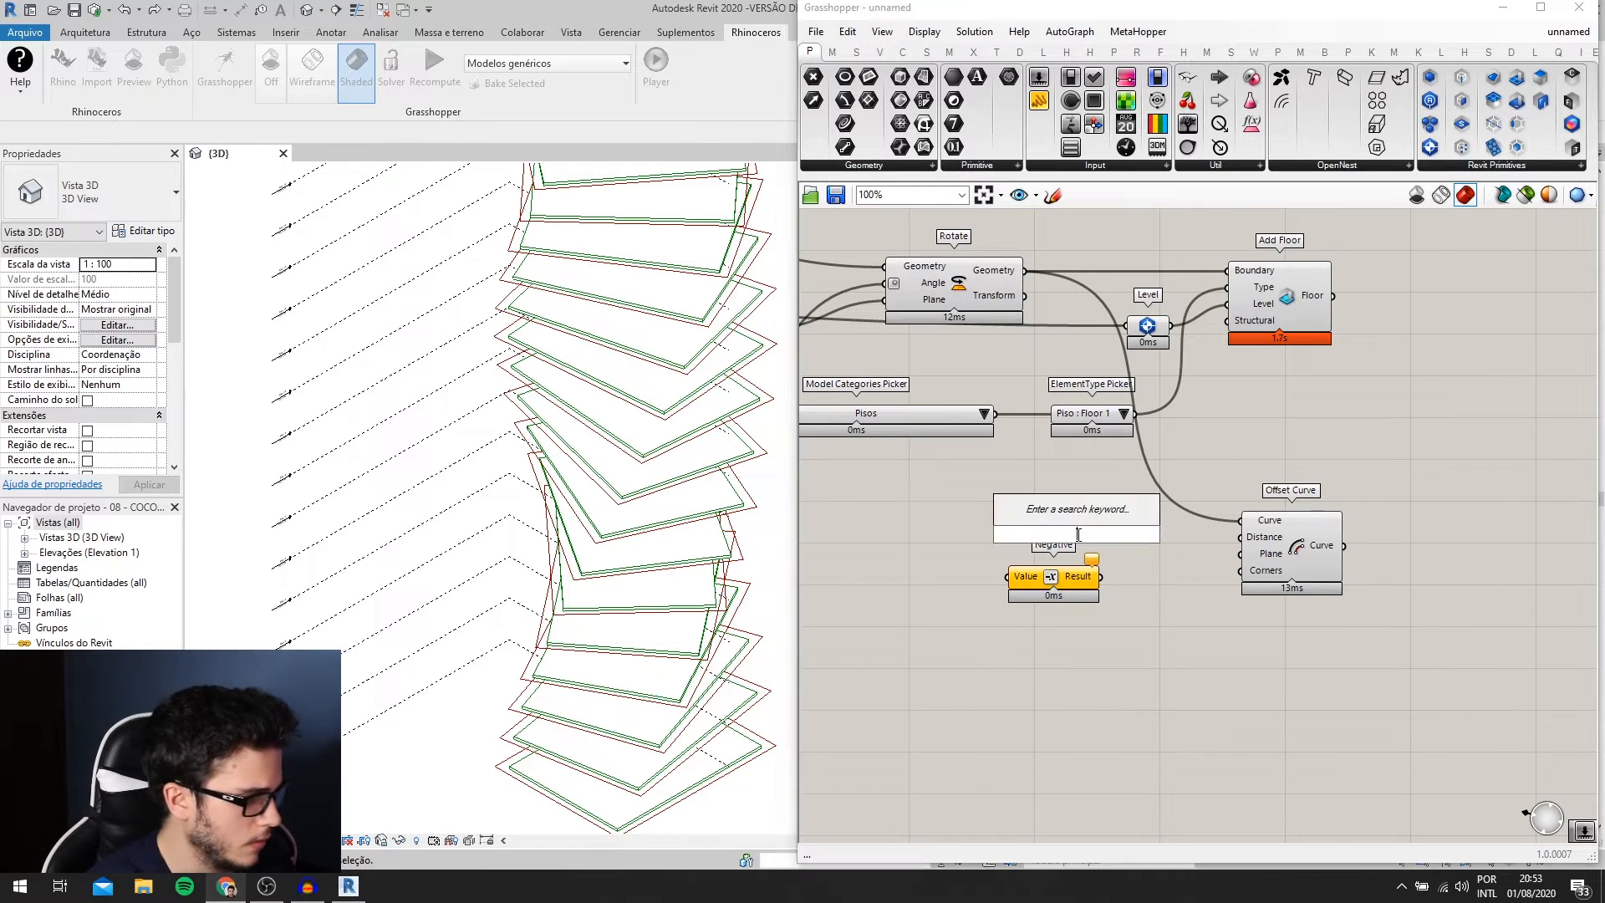
type("2")
key("Return")
left_click_drag(1121, 540, 933, 596)
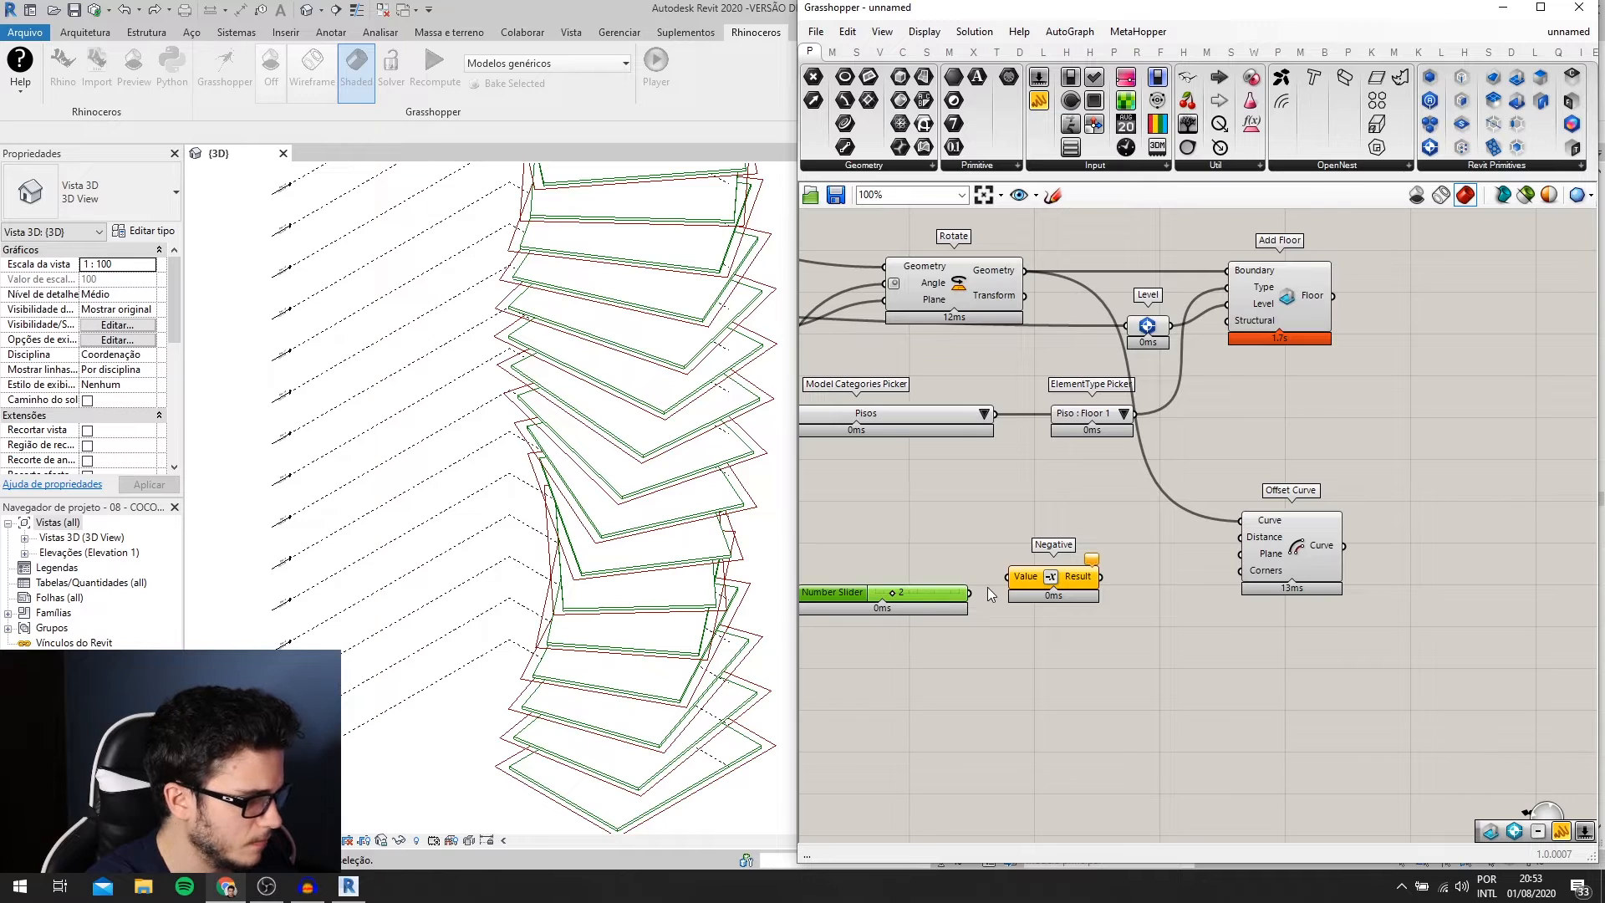
- Feed the number slider through Negative into Offset Curve's Distance input so the outlines offset inward
left_click_drag(1100, 576, 1278, 576)
scroll(631, 538, "up", 1)
scroll(642, 578, "down", 5)
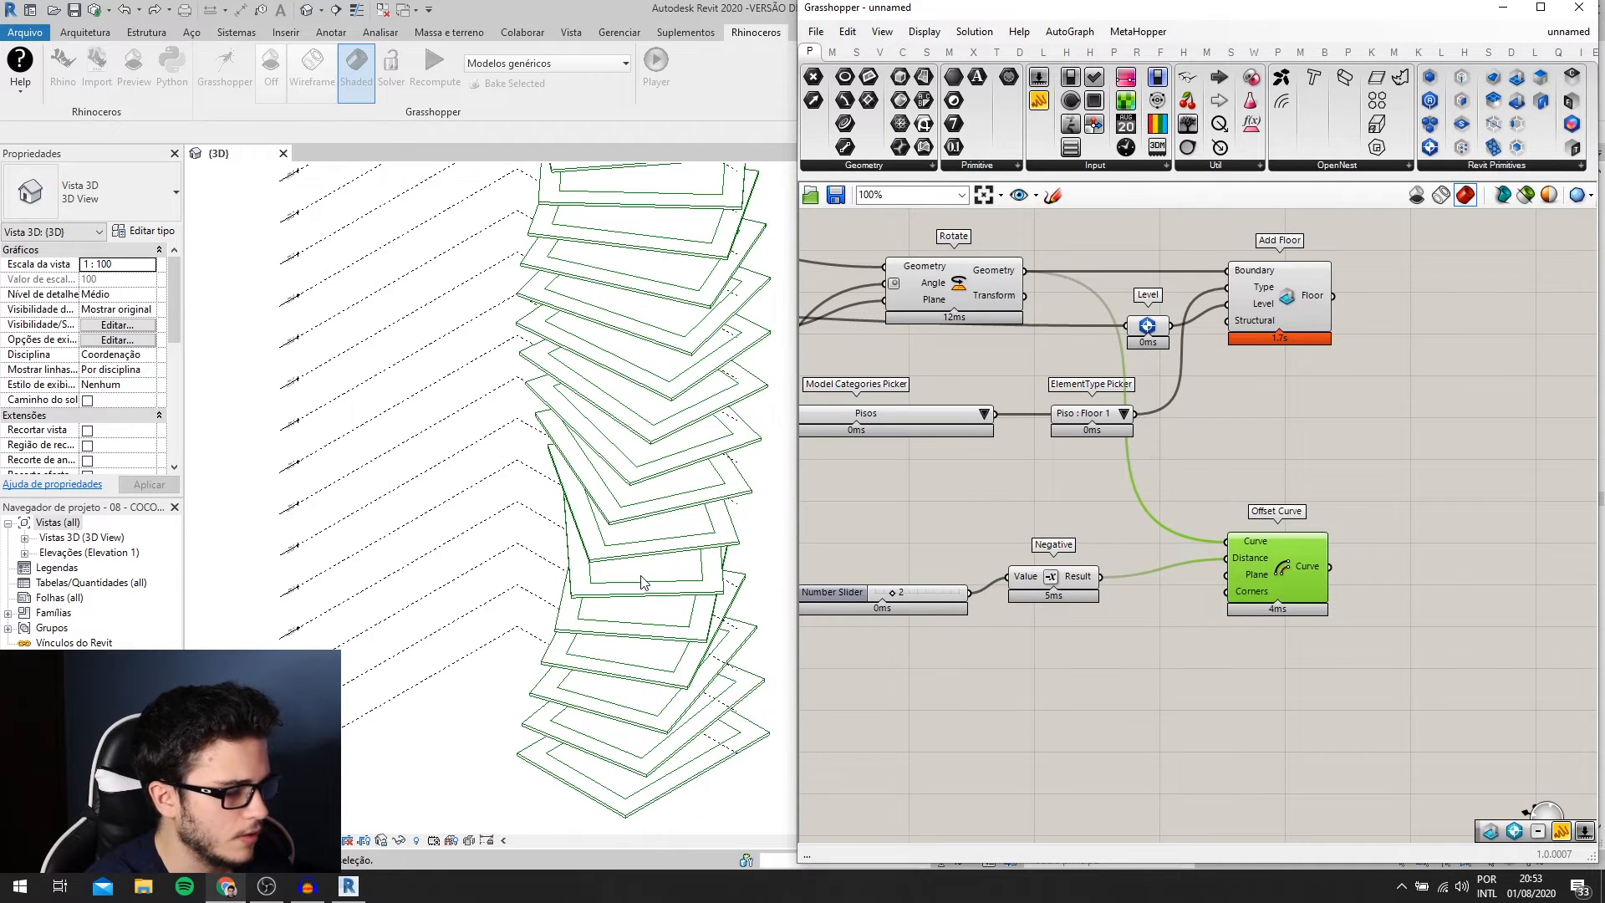
- Add an Add Wall component to the right of Offset Curve, below Add Floor
right_click_drag(1348, 408, 1231, 447)
double_click(1292, 492)
type("add")
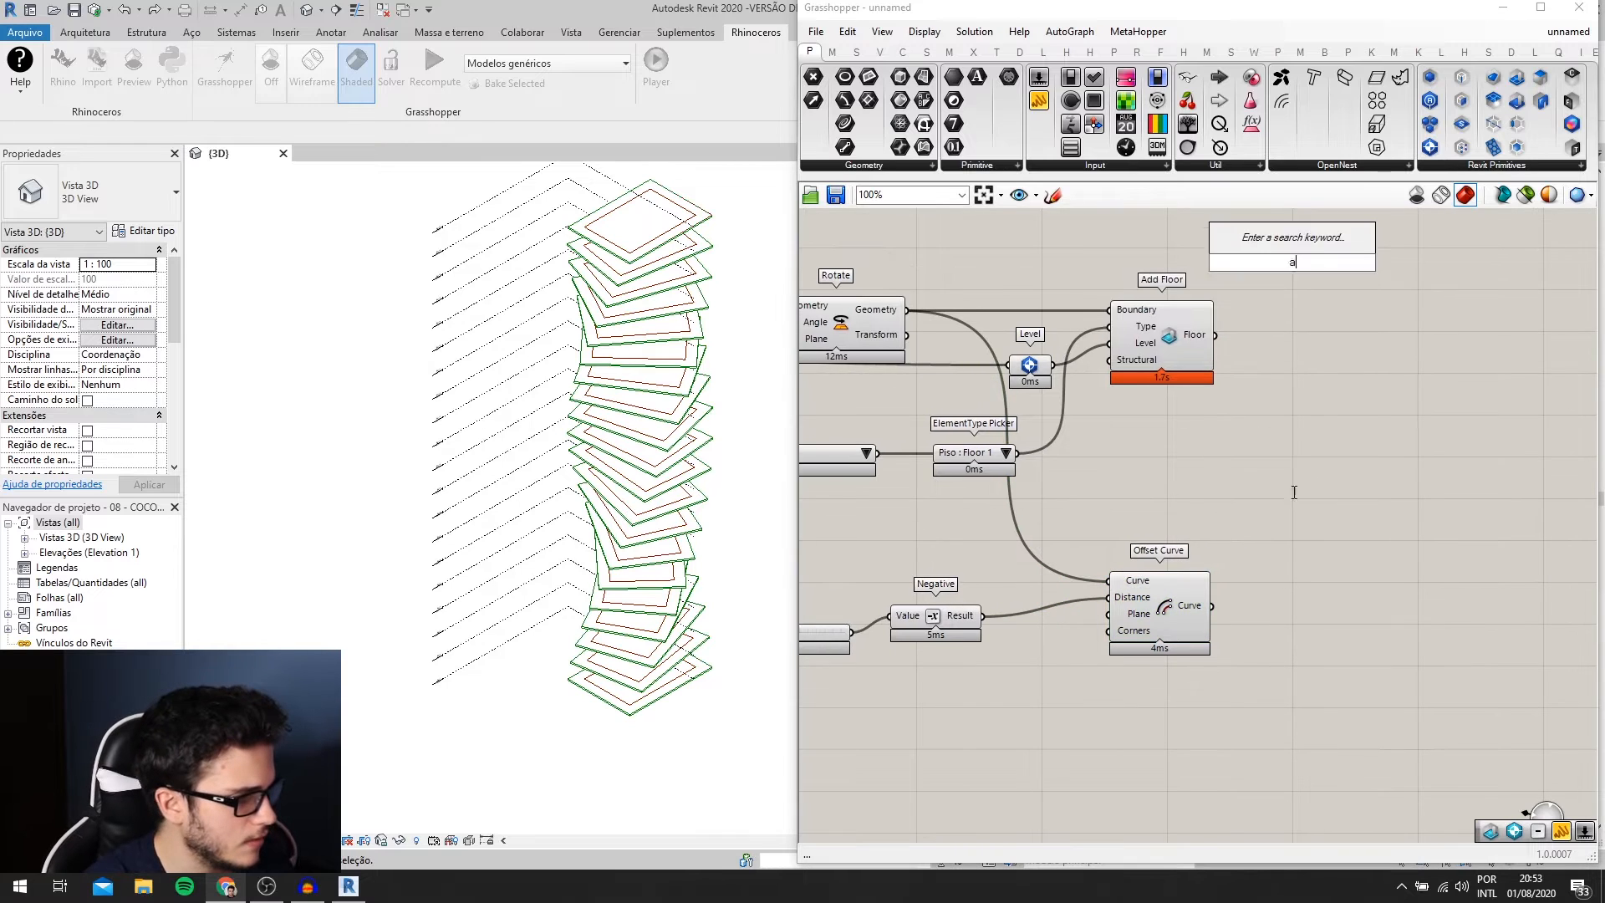
key("Up")
key("Up")
key("Up")
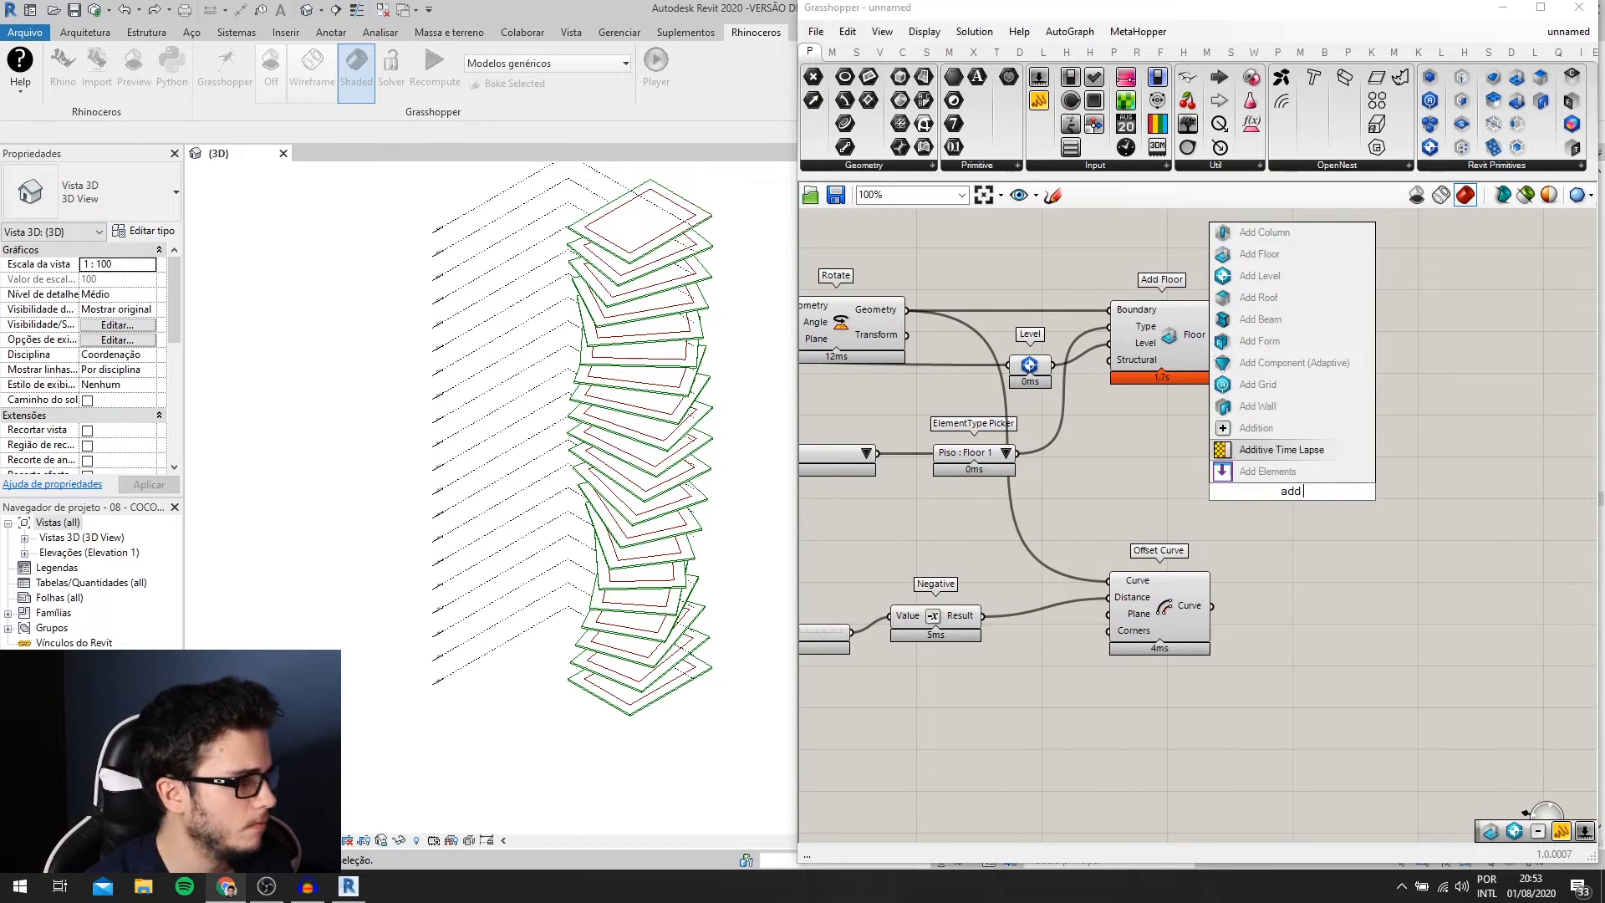
key("Return")
left_click_drag(1295, 492, 1371, 524)
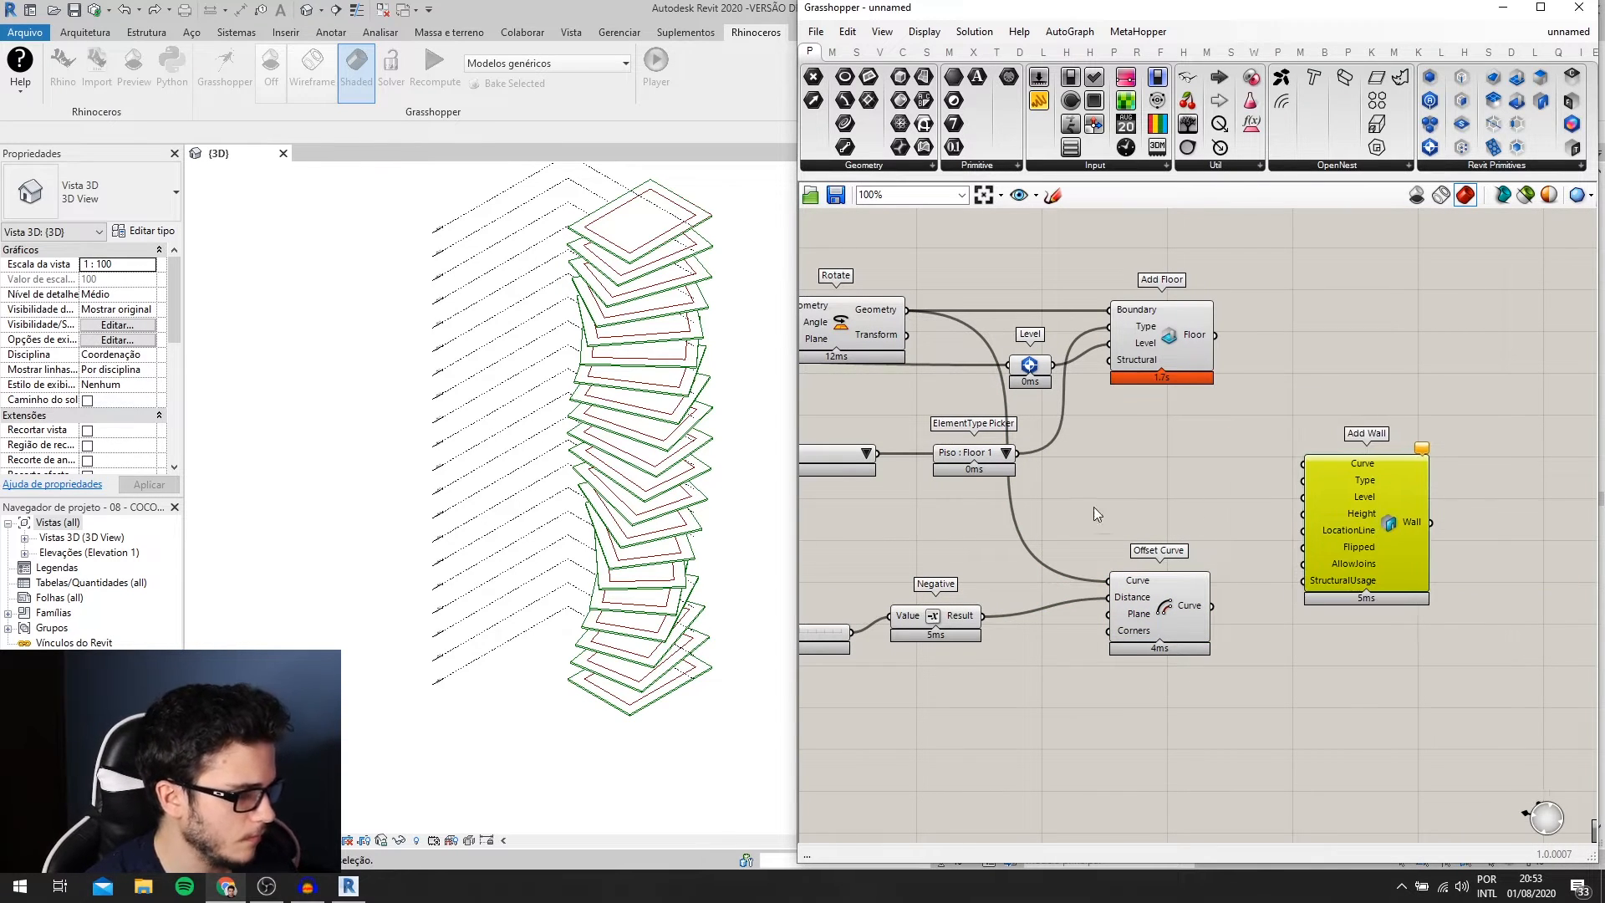
- Duplicate the Model Categories Picker and its connected ElementType Picker, placing the copies between the original pickers and Offset Curve
right_click_drag(1094, 506, 1179, 493)
left_click_drag(1047, 489, 934, 393)
left_click_drag(1053, 425, 1240, 492, "alt")
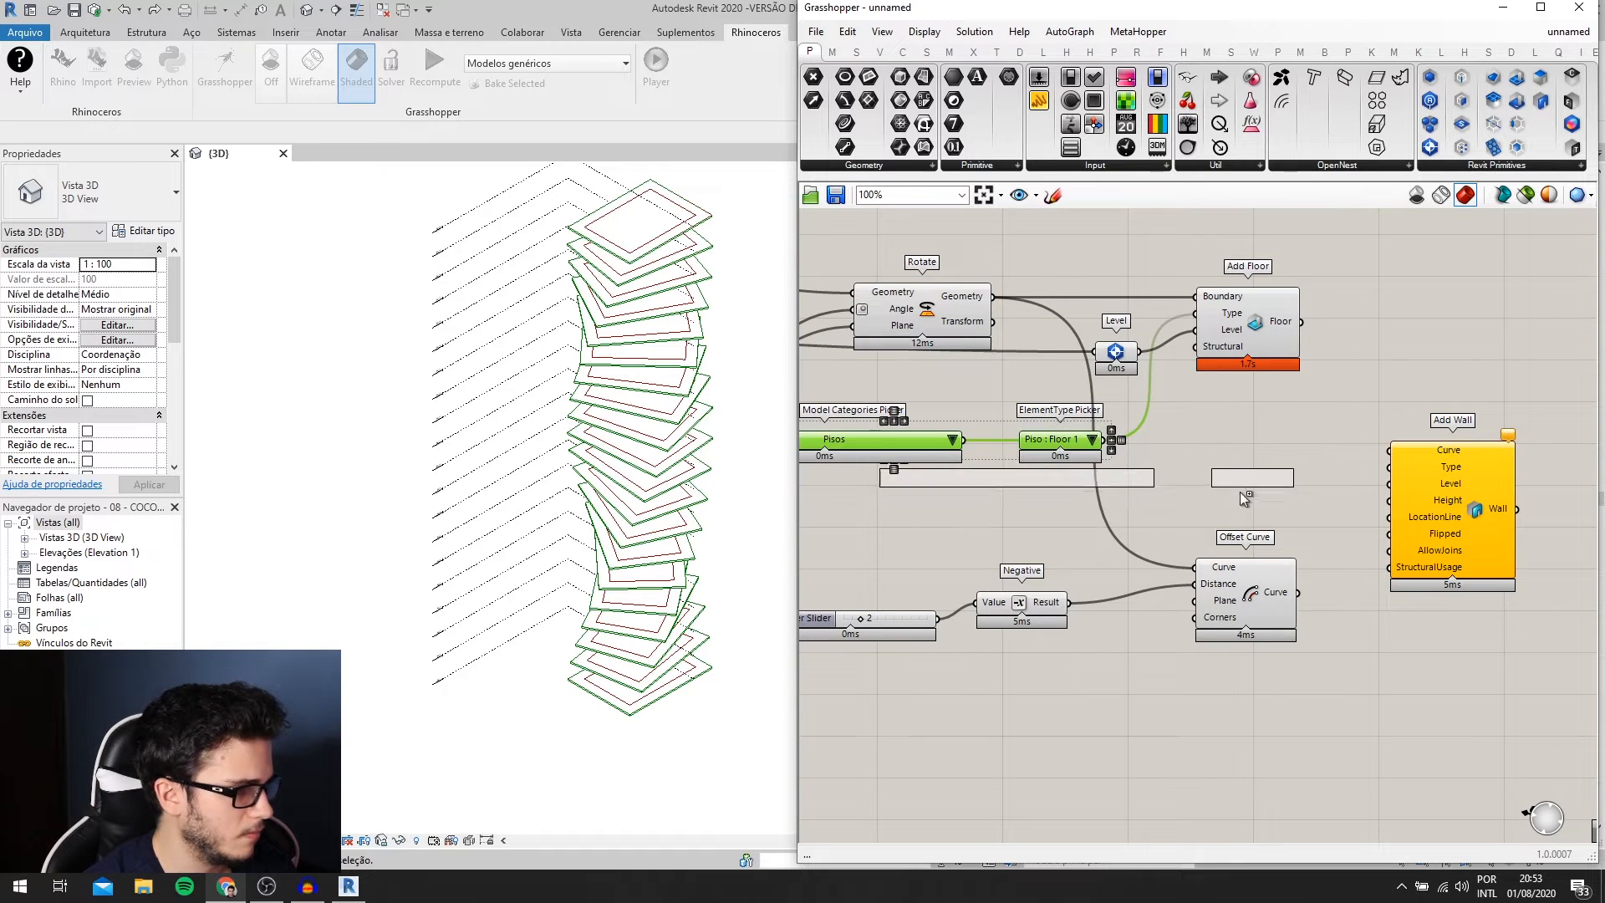
scroll(1302, 484, "up", 3)
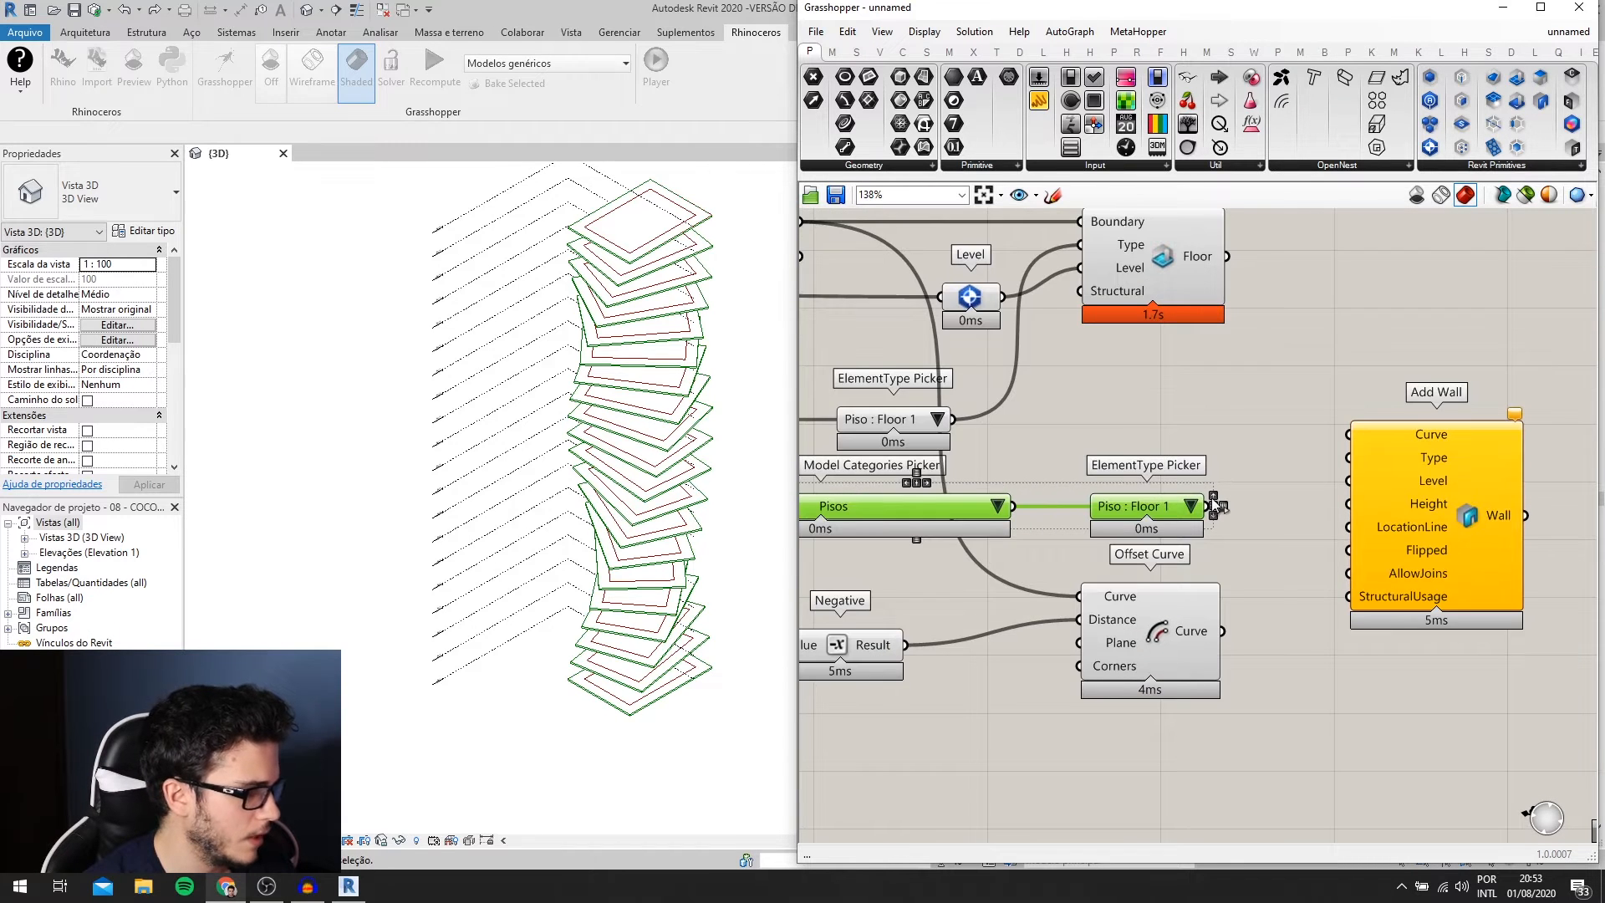
scroll(1254, 490, "down", 3)
- Reposition Add Wall lower, to the right of Offset Curve, leaving room for another component between them
left_click(1387, 524)
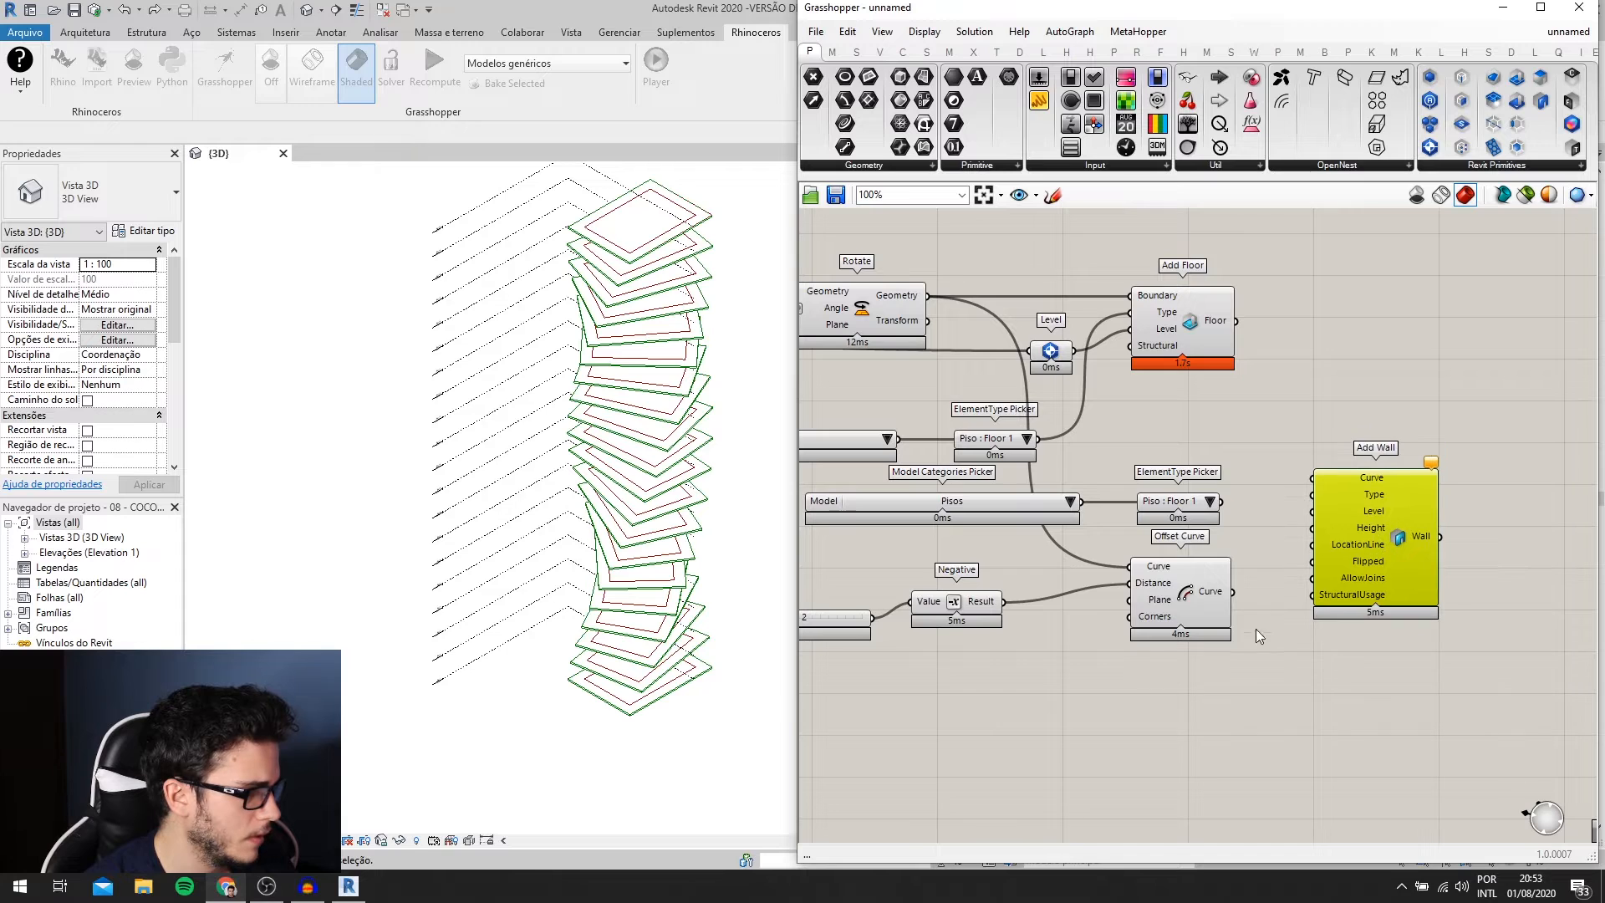
left_click_drag(1213, 678, 818, 602)
scroll(1309, 560, "down", 1)
left_click(1313, 612)
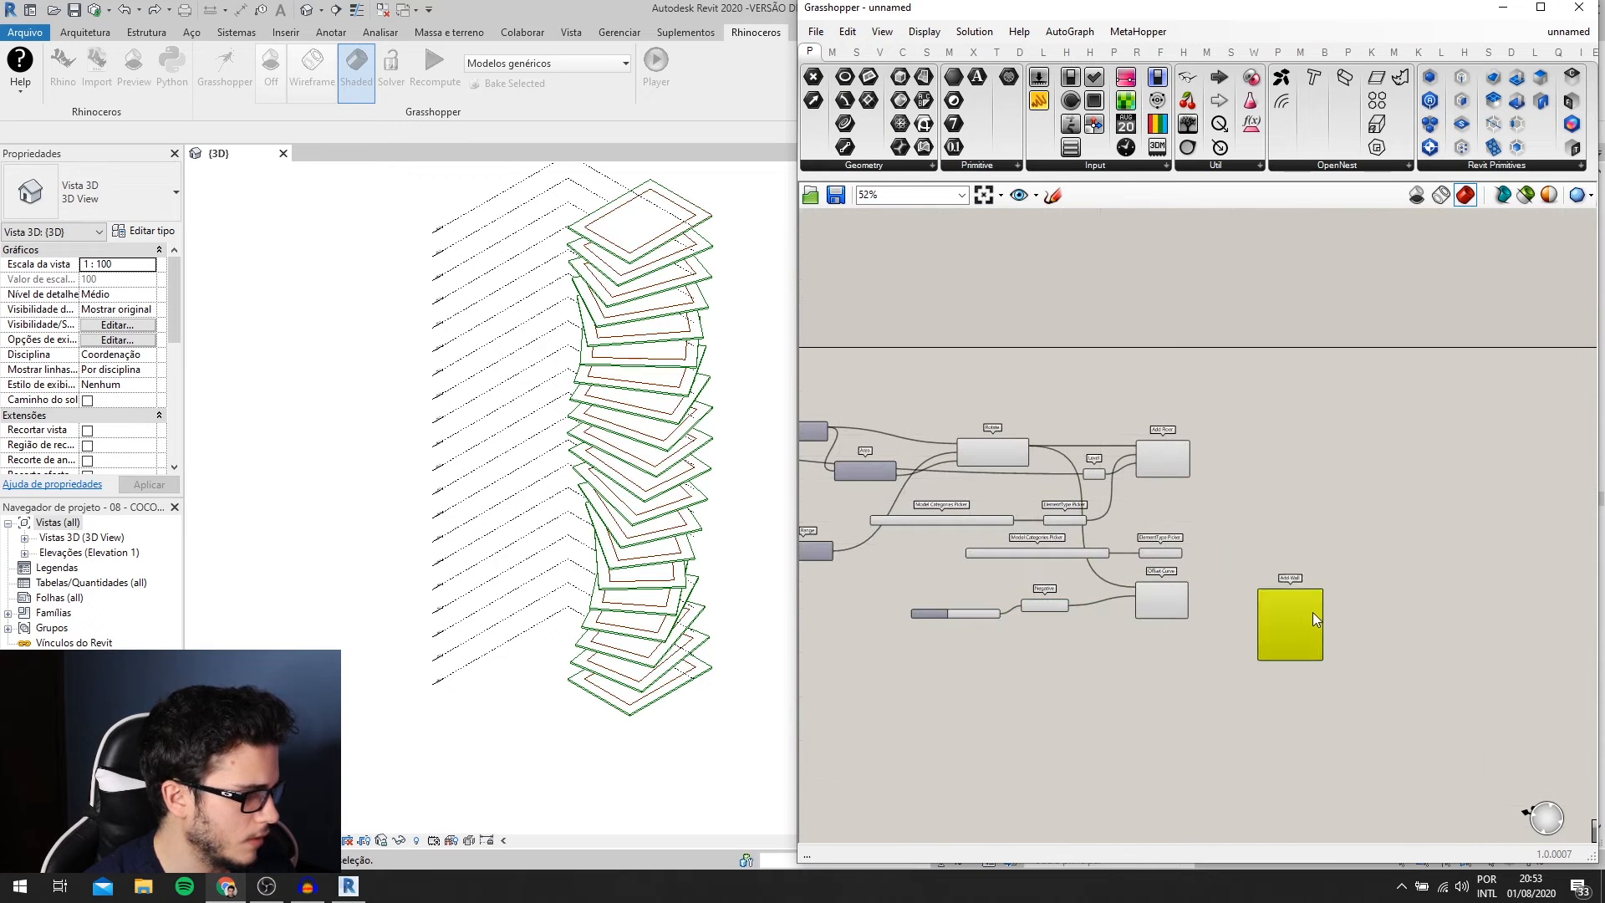
scroll(1231, 589, "up", 1)
left_click_drag(1084, 599, 1076, 613)
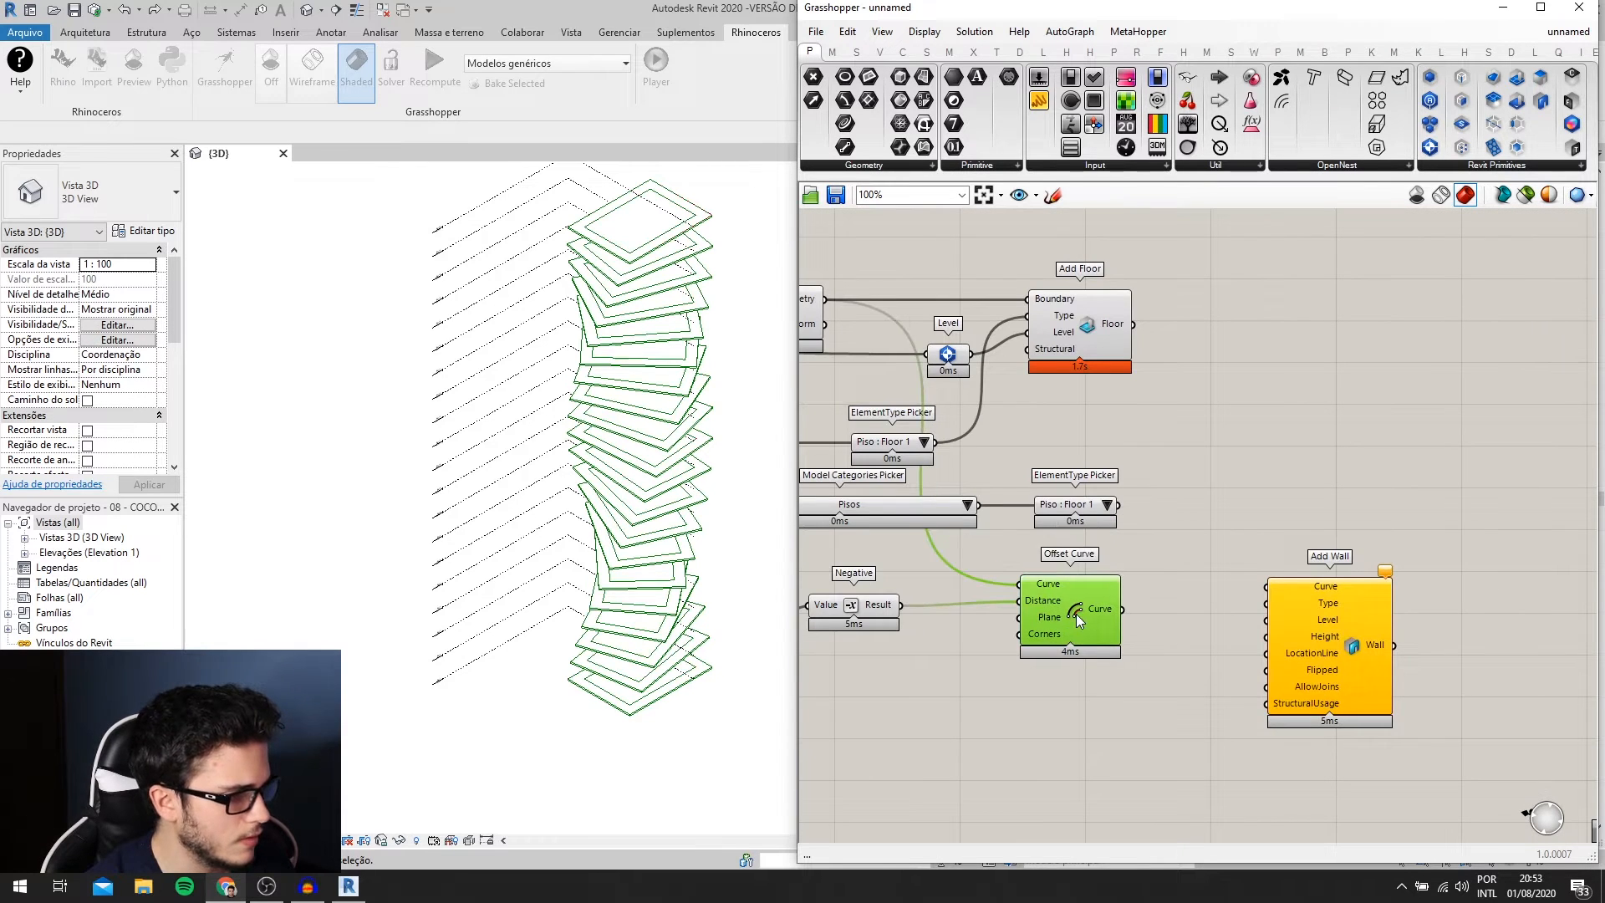
- Add an Explode component between Offset Curve and Add Wall, and feed Offset Curve's Curve output into its Curve input
double_click(1196, 475)
type("ex")
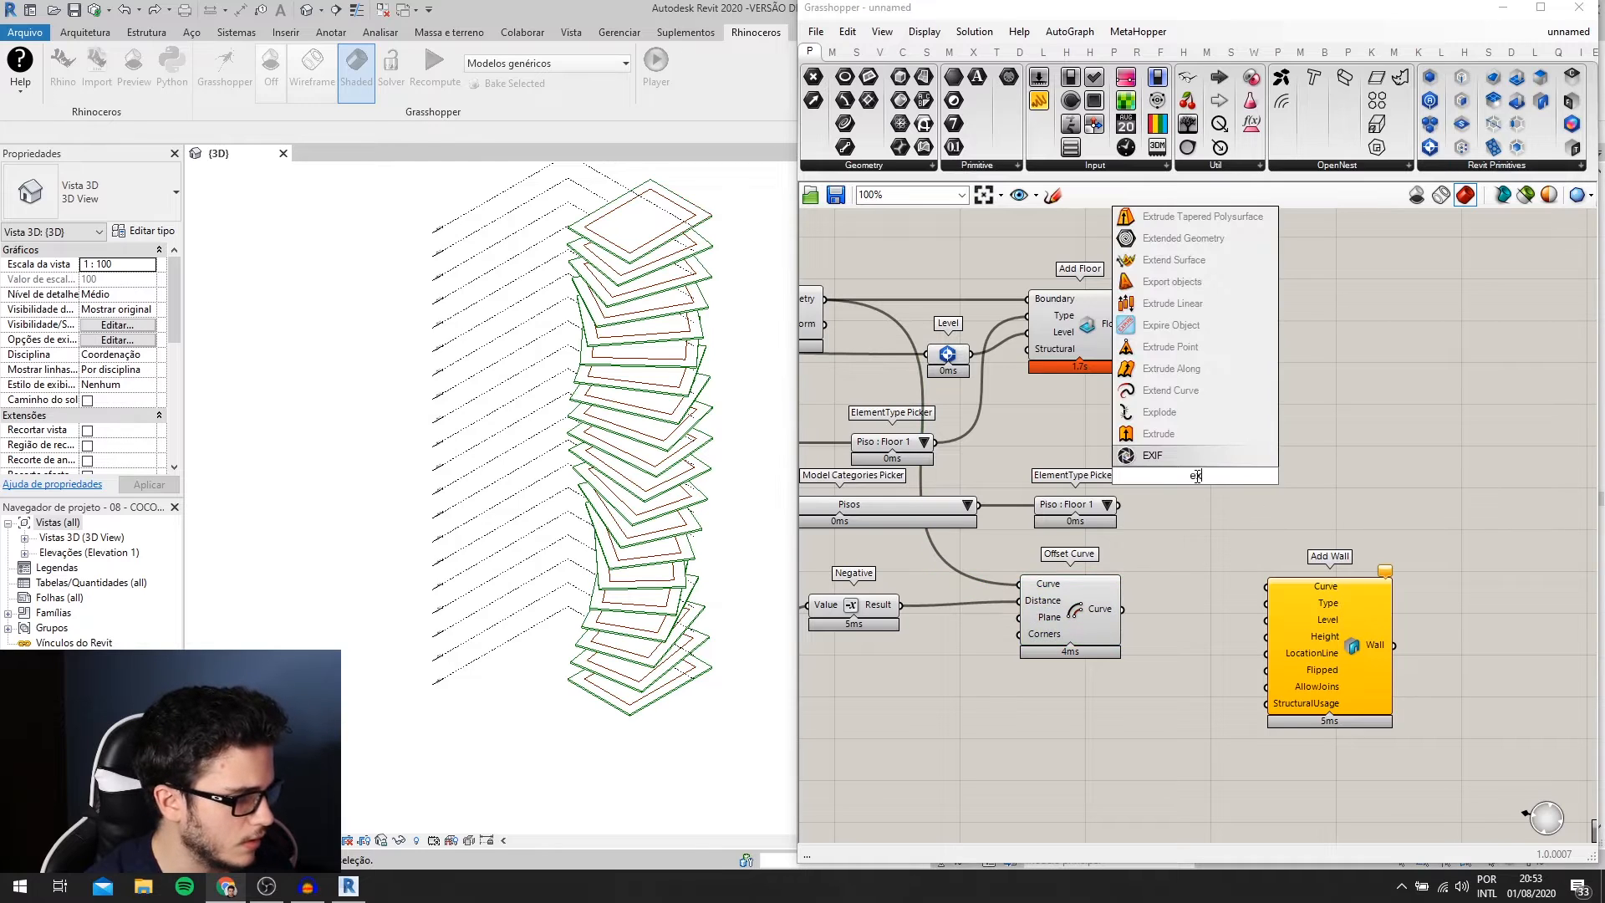
left_click(1200, 416)
left_click_drag(1185, 485, 1187, 595)
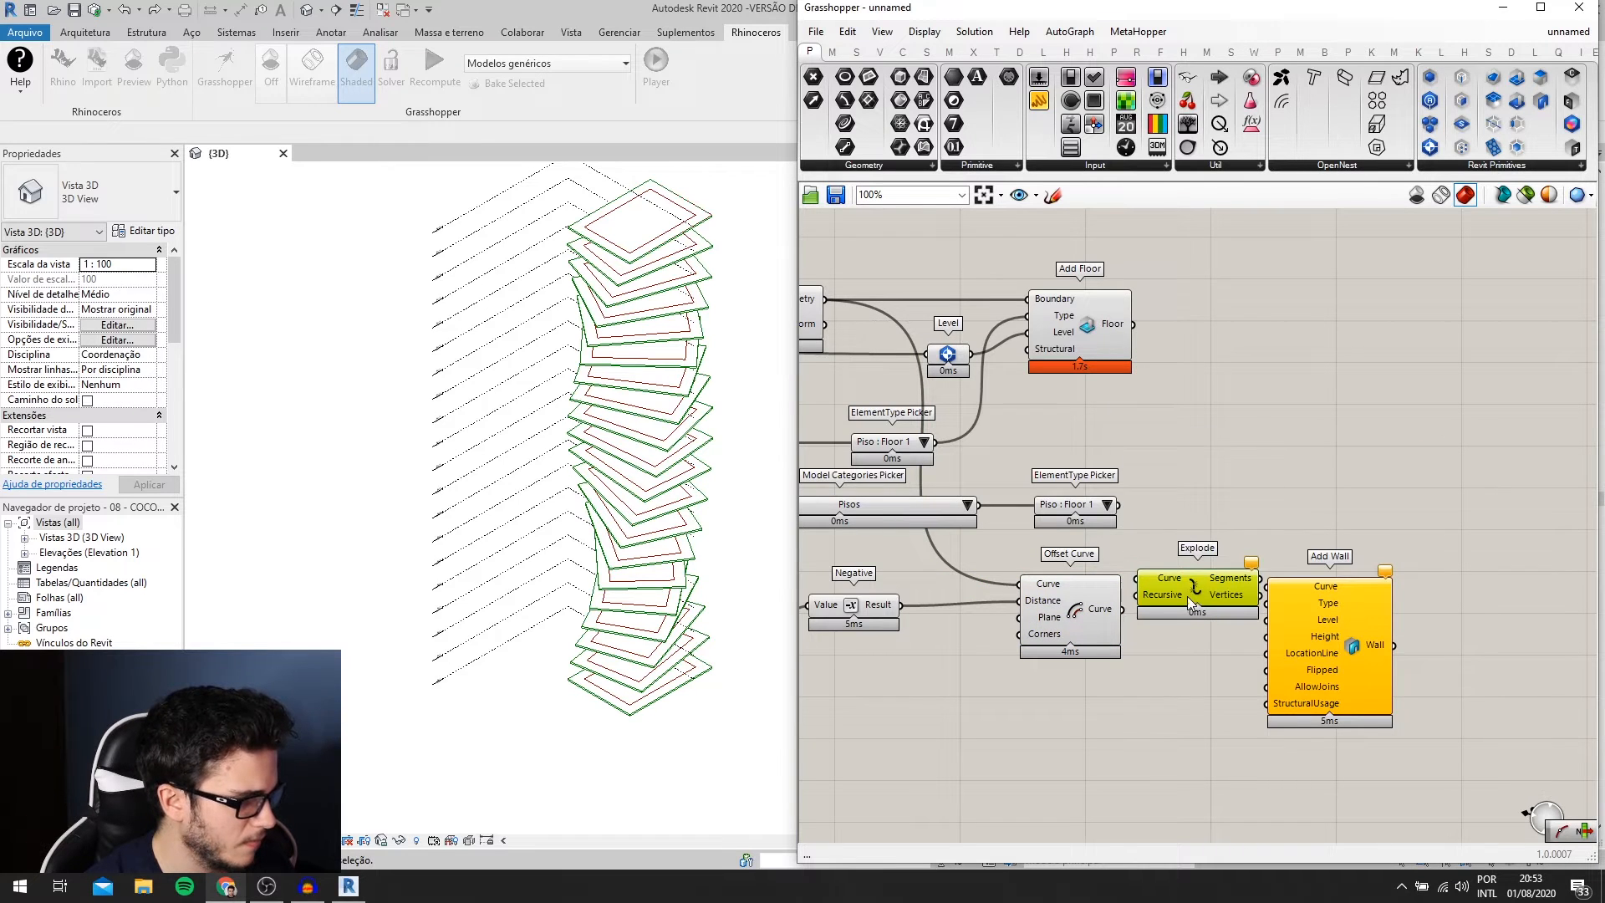
left_click_drag(1356, 623, 1420, 628)
scroll(1362, 644, "down", 1)
scroll(1234, 589, "up", 1)
right_click_drag(1231, 588, 1273, 534)
right_click_drag(1104, 633, 1150, 606)
- Duplicate the Level parameter with its input wire and place the copy below Offset Curve, near Add Wall
left_click_drag(1062, 286, 1173, 359, "alt")
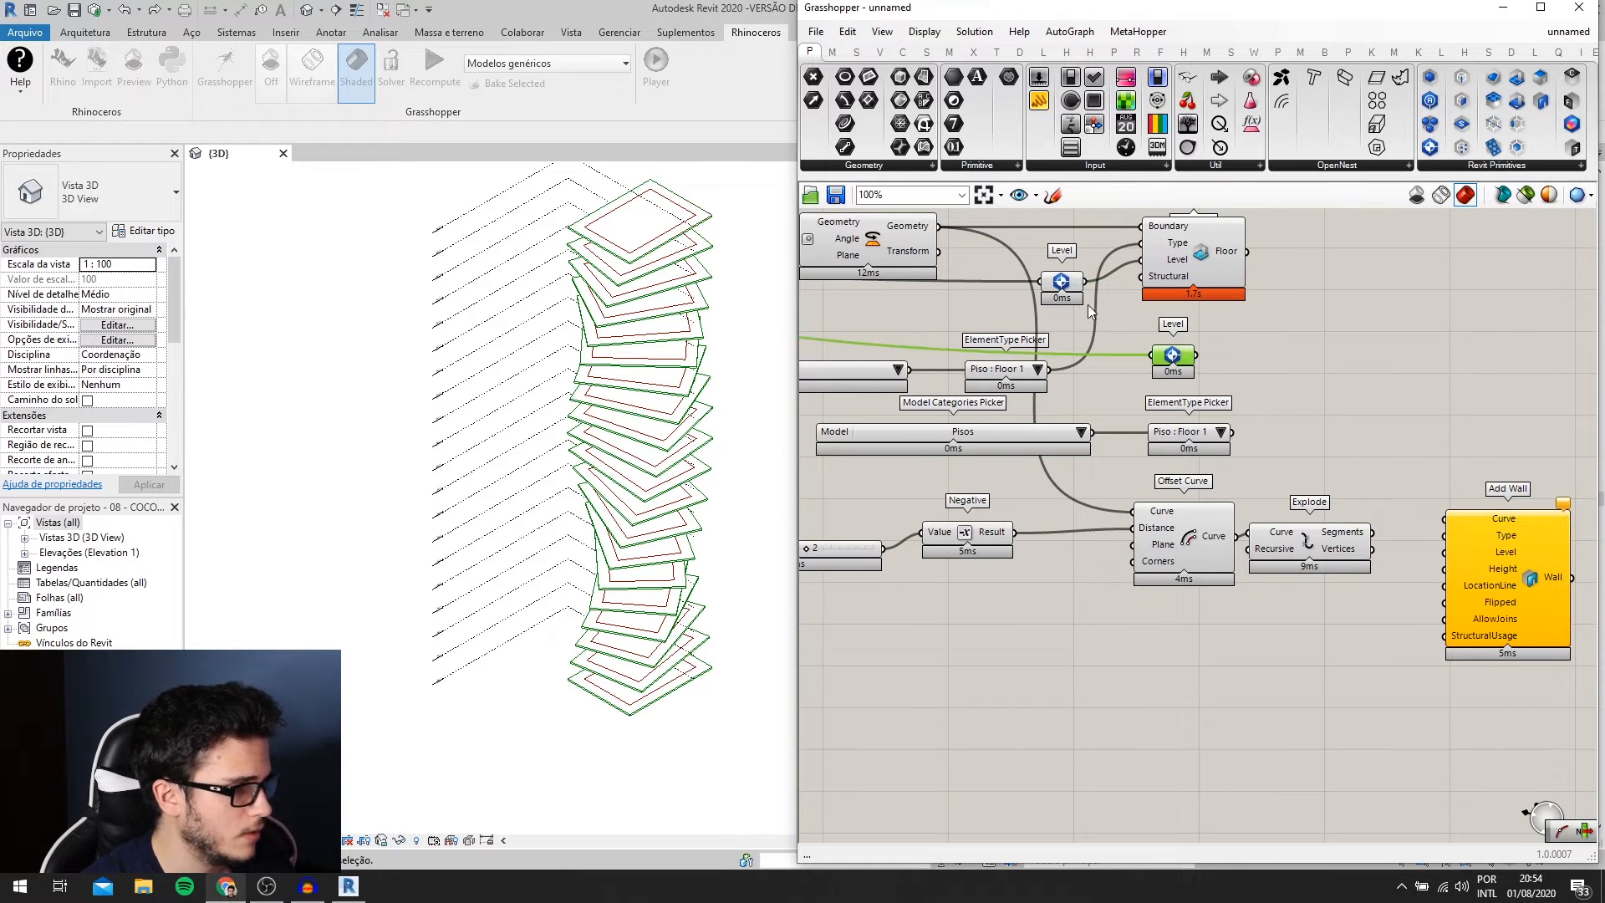
scroll(1171, 363, "down", 4)
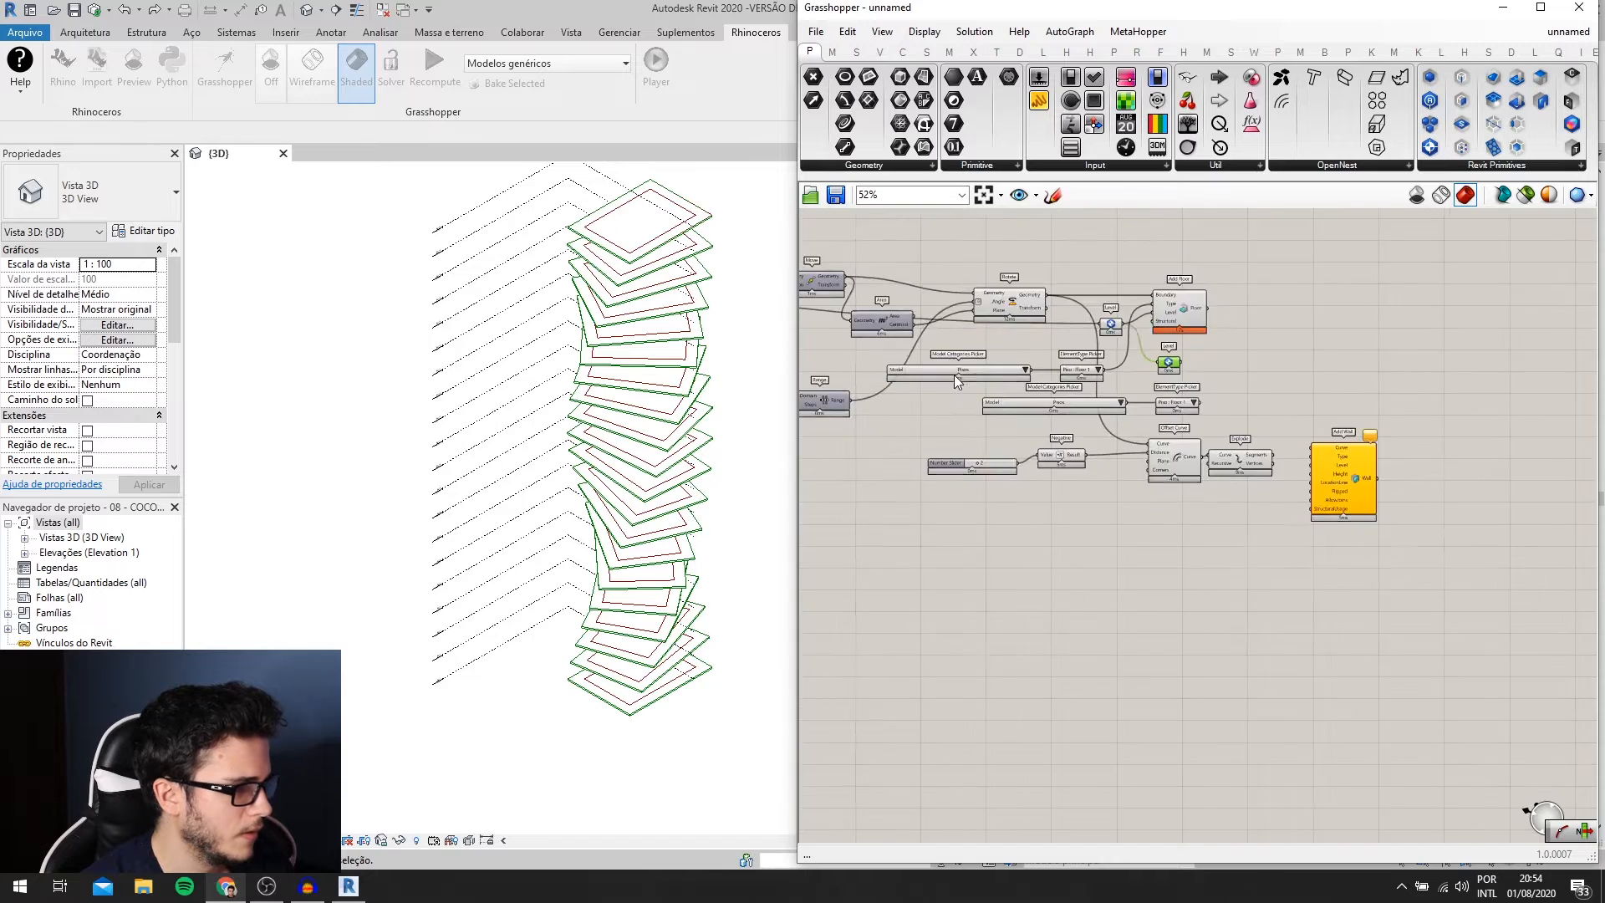
right_click_drag(831, 353, 1225, 349)
right_click_drag(886, 310, 955, 307)
scroll(957, 282, "up", 3)
scroll(885, 353, "down", 5)
left_click_drag(948, 280, 1537, 649)
scroll(1354, 376, "up", 5)
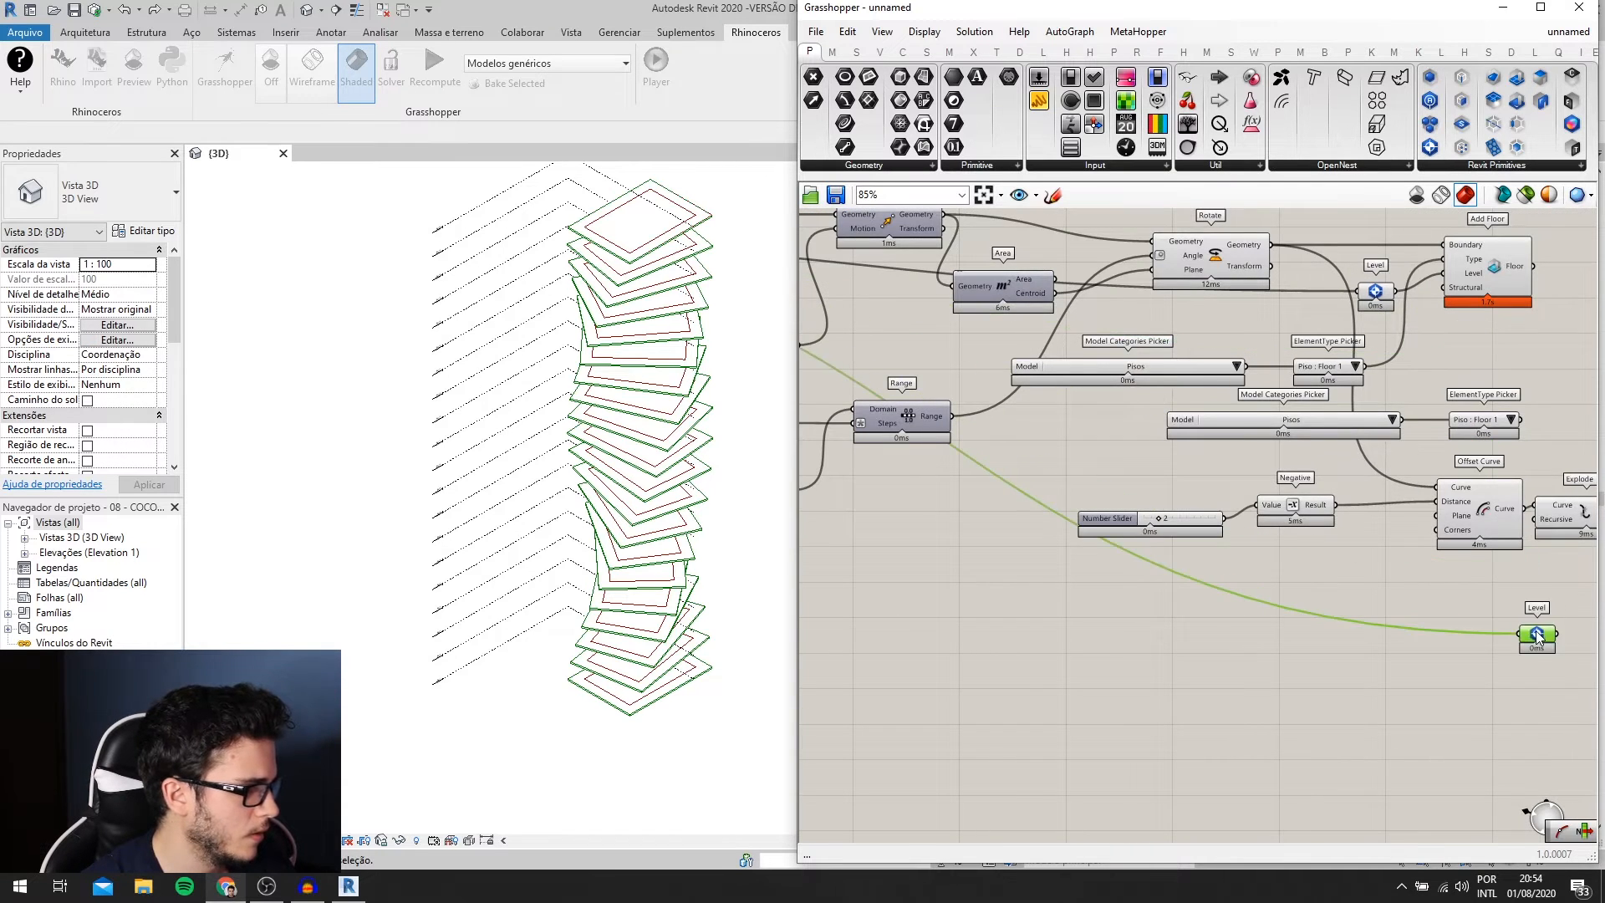
right_click_drag(1538, 650, 1103, 631)
scroll(1103, 631, "up", 2)
left_click_drag(1369, 496, 1371, 554)
scroll(1196, 614, "up", 1)
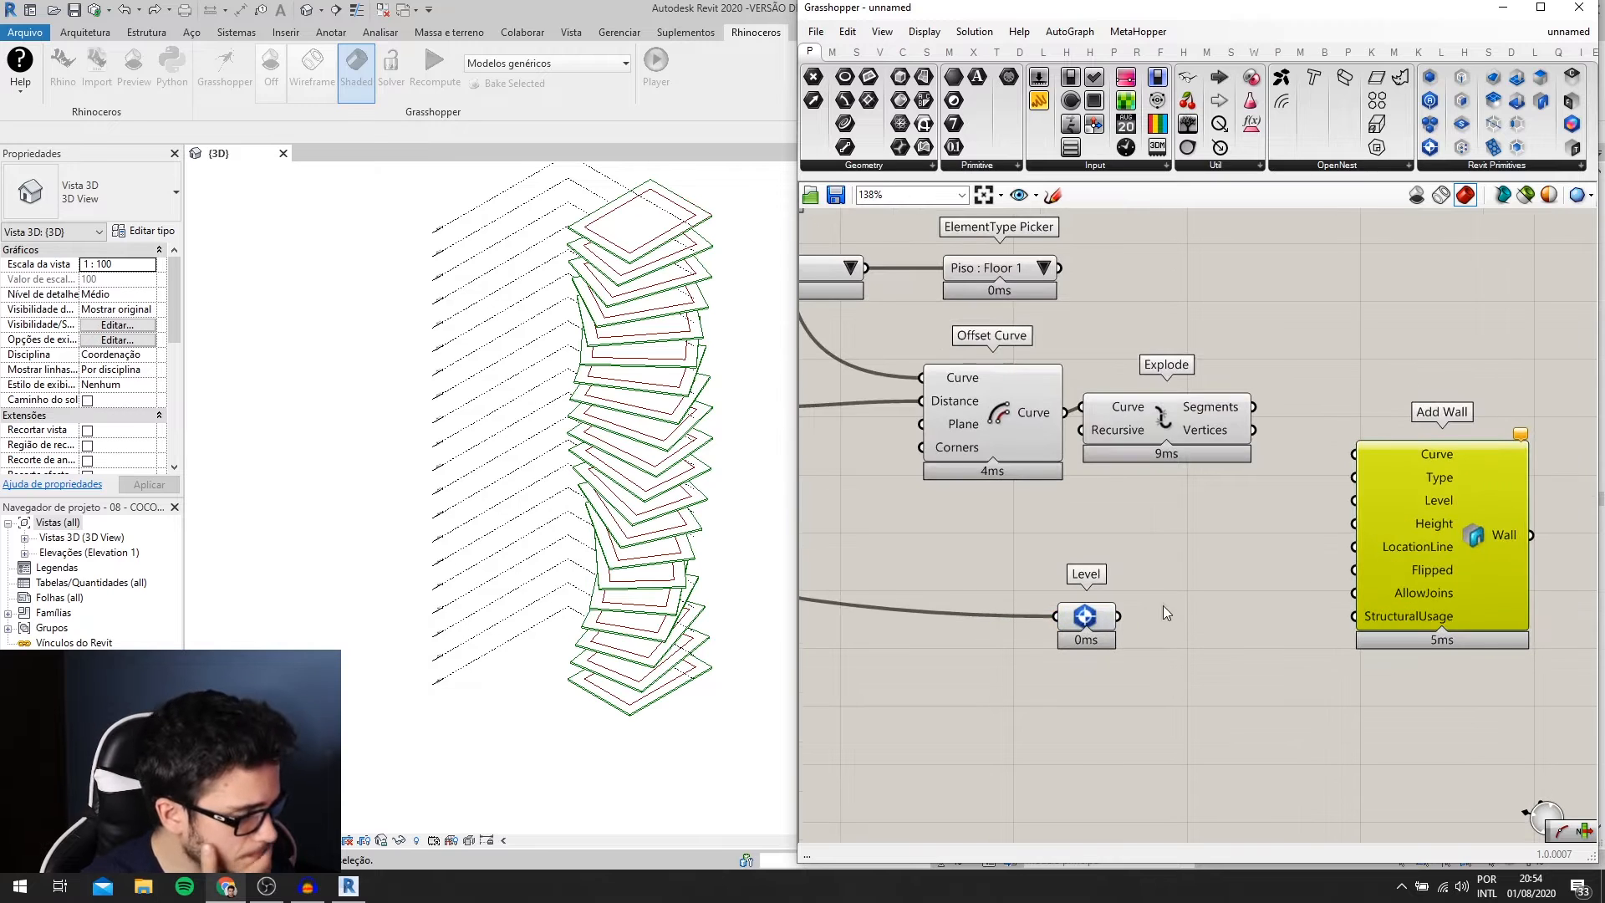
scroll(1132, 601, "down", 1)
- Inspect the data structure of Explode's Segments output in an enlarged temporary Panel, and delete the Panel
double_click(1371, 294)
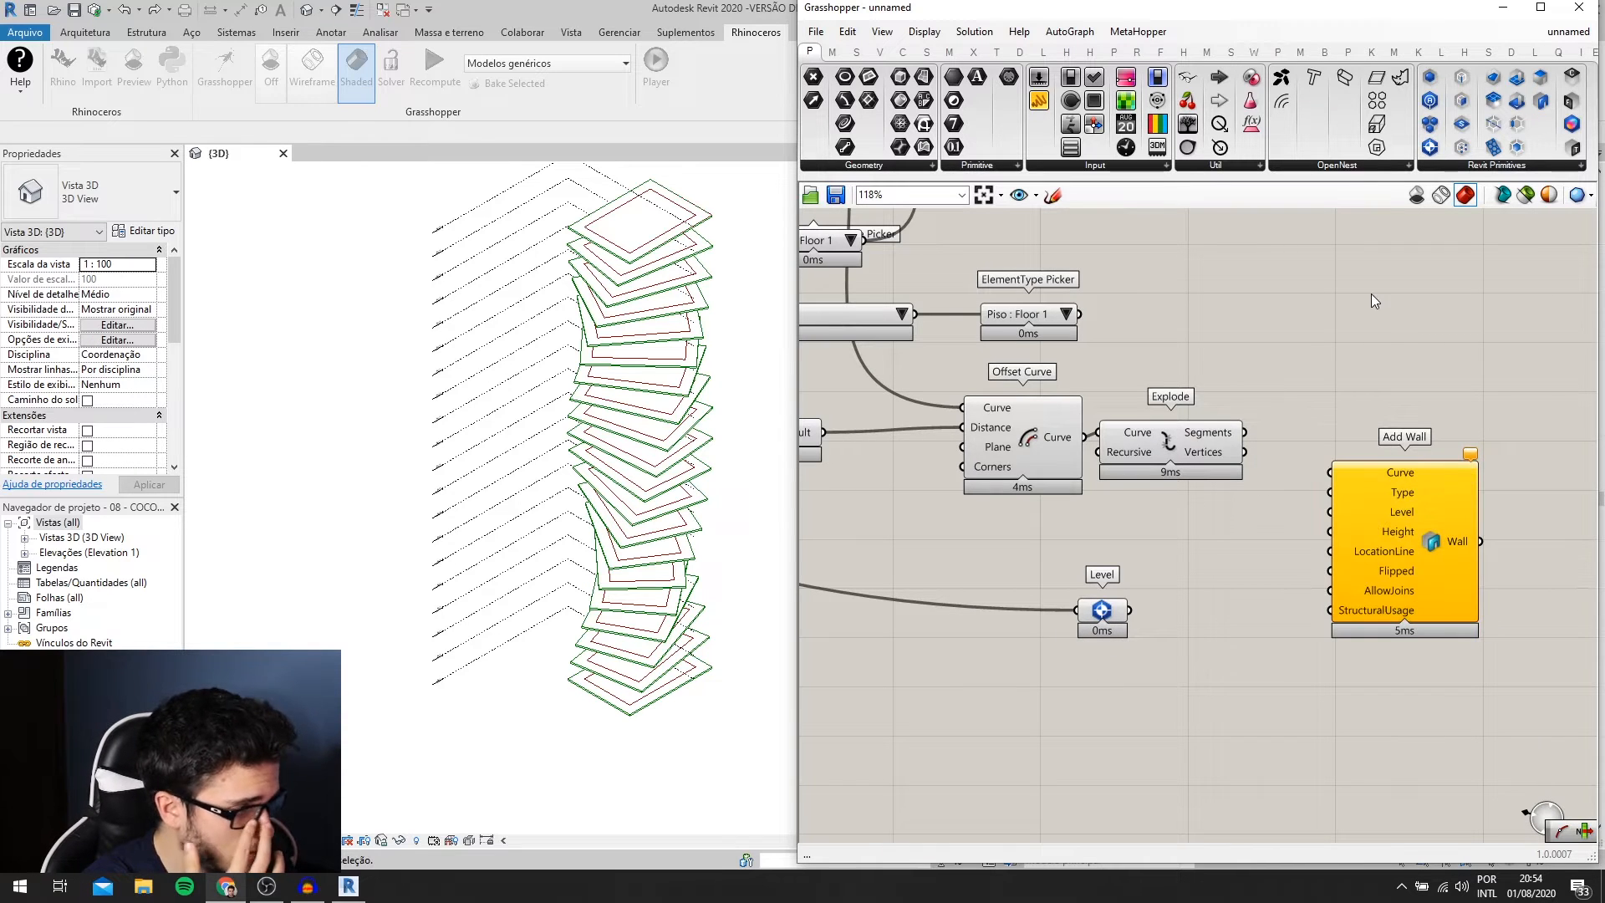
type("panel")
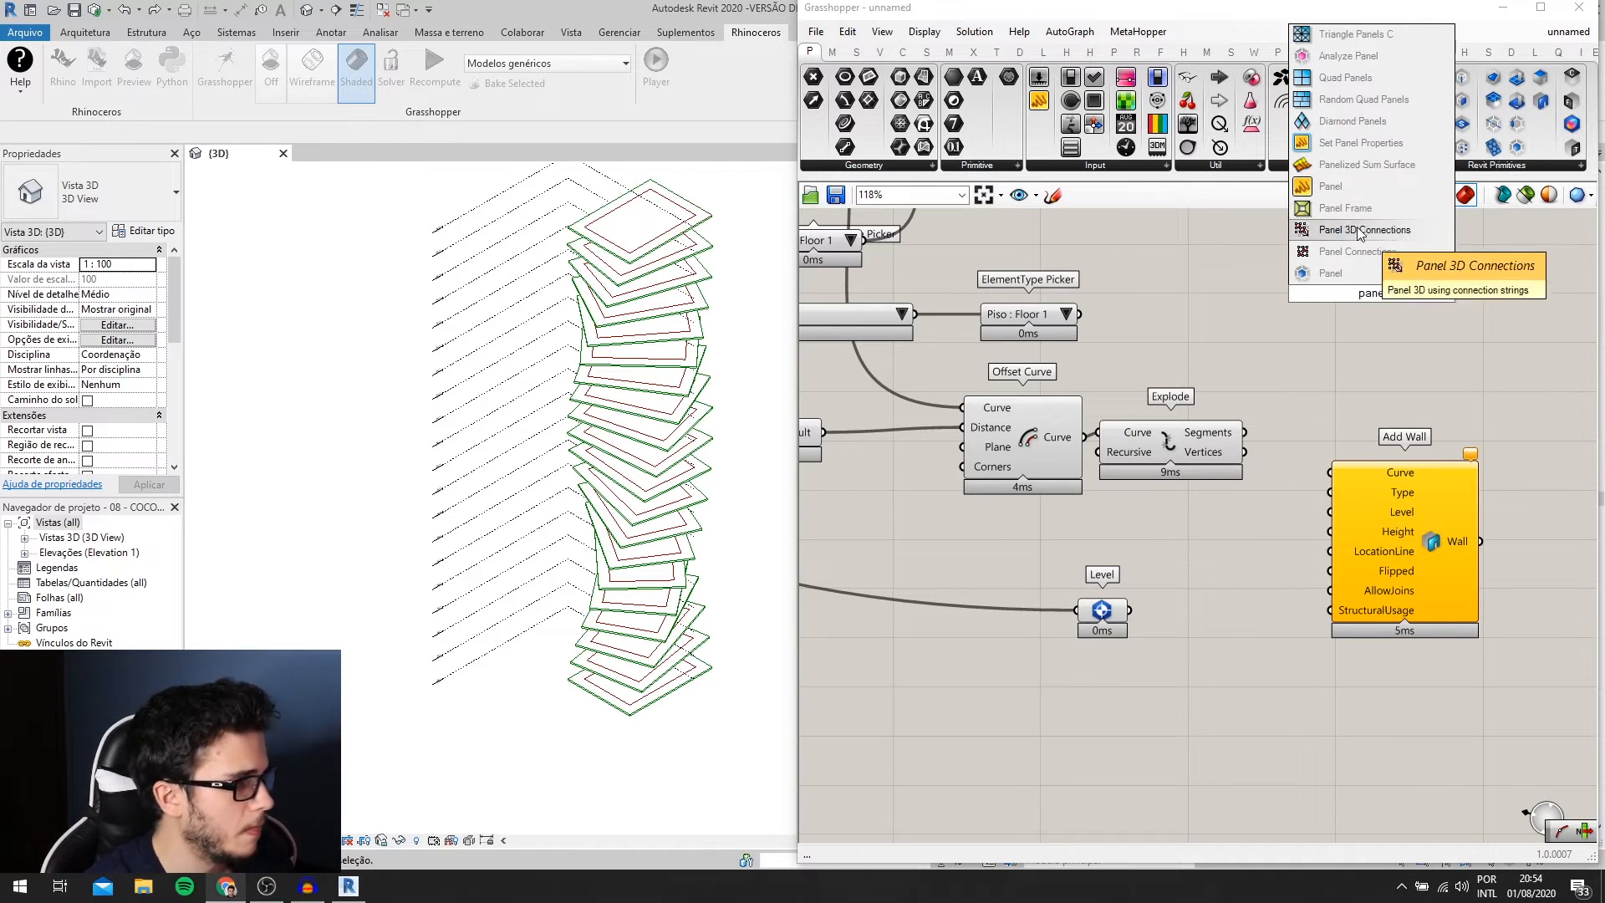
left_click(1357, 188)
scroll(1231, 454, "up", 1)
left_click_drag(1271, 333, 1302, 270)
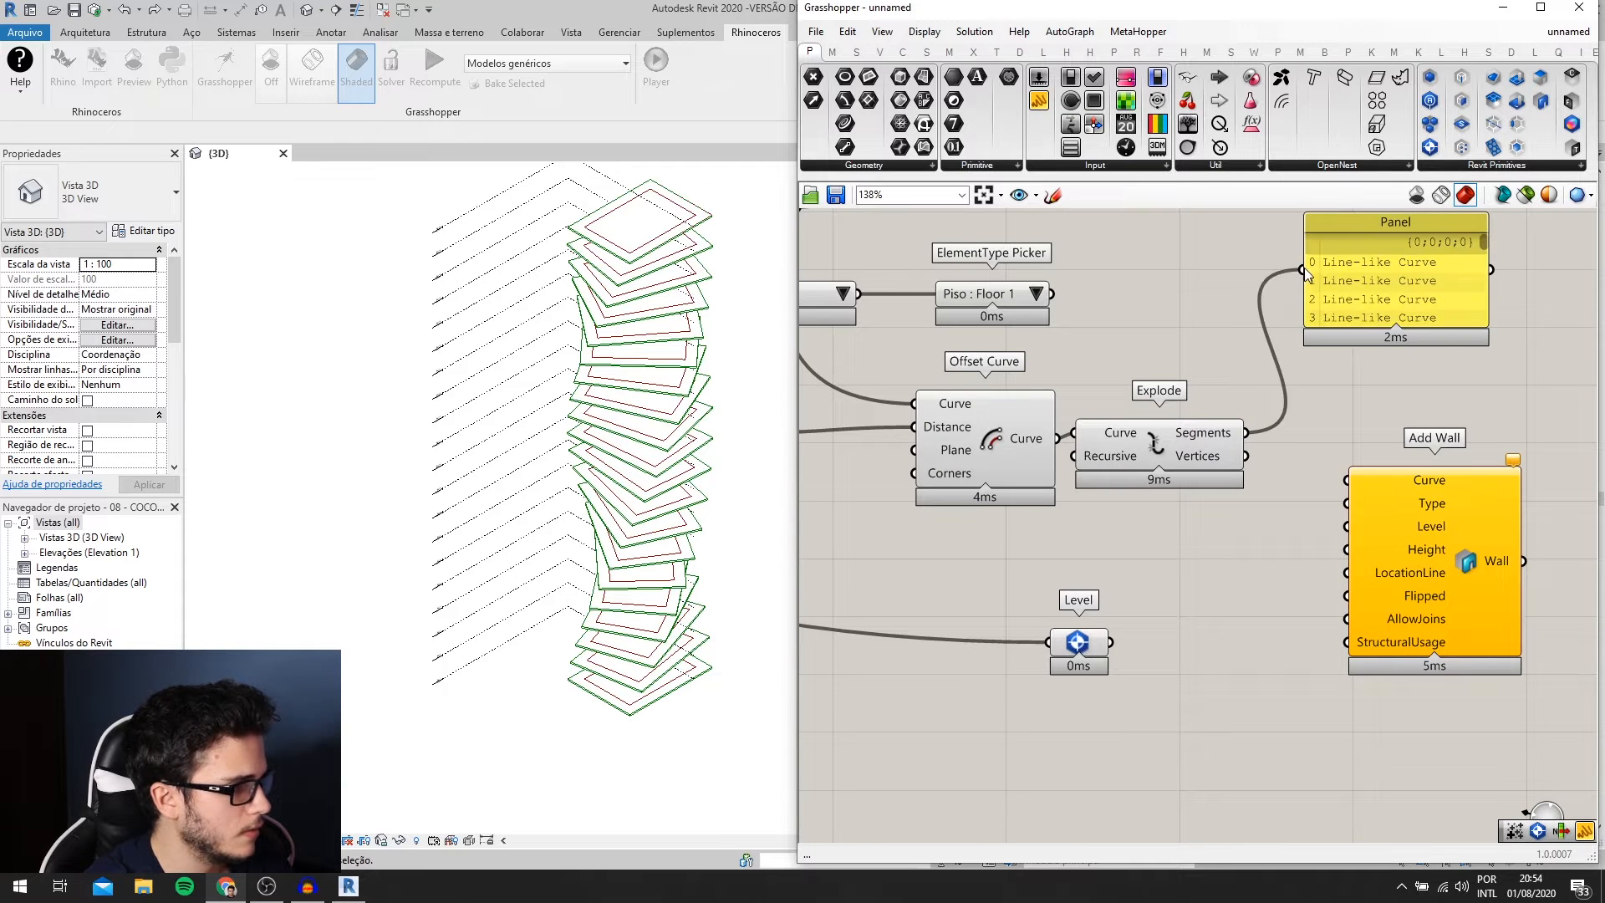
left_click_drag(1398, 323, 1396, 585)
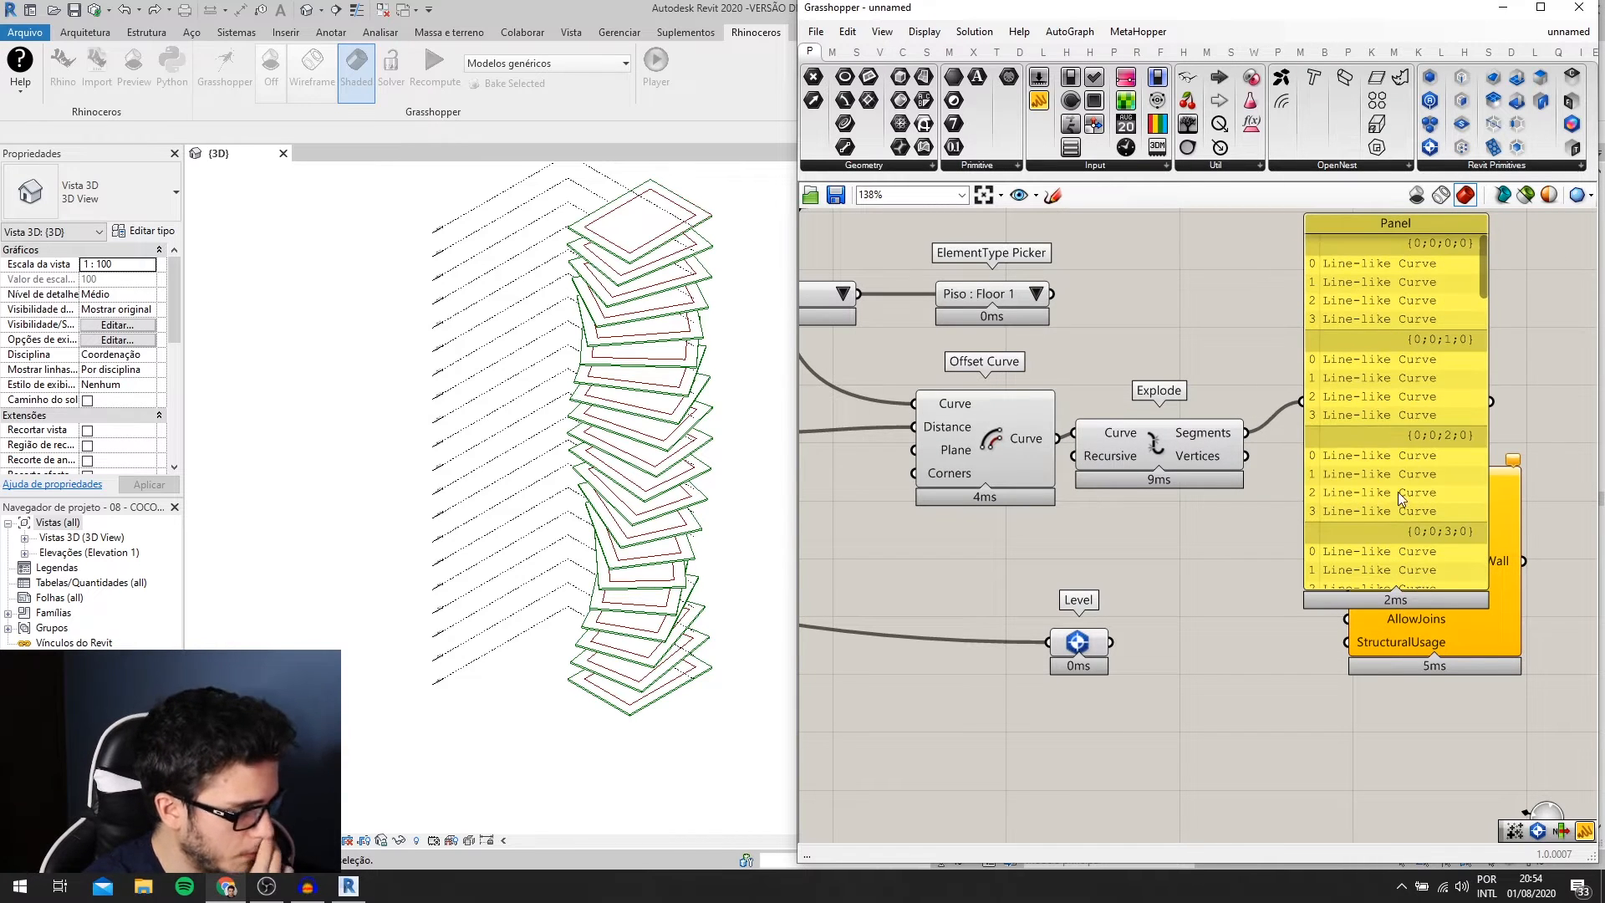
left_click(1442, 465)
key("Delete")
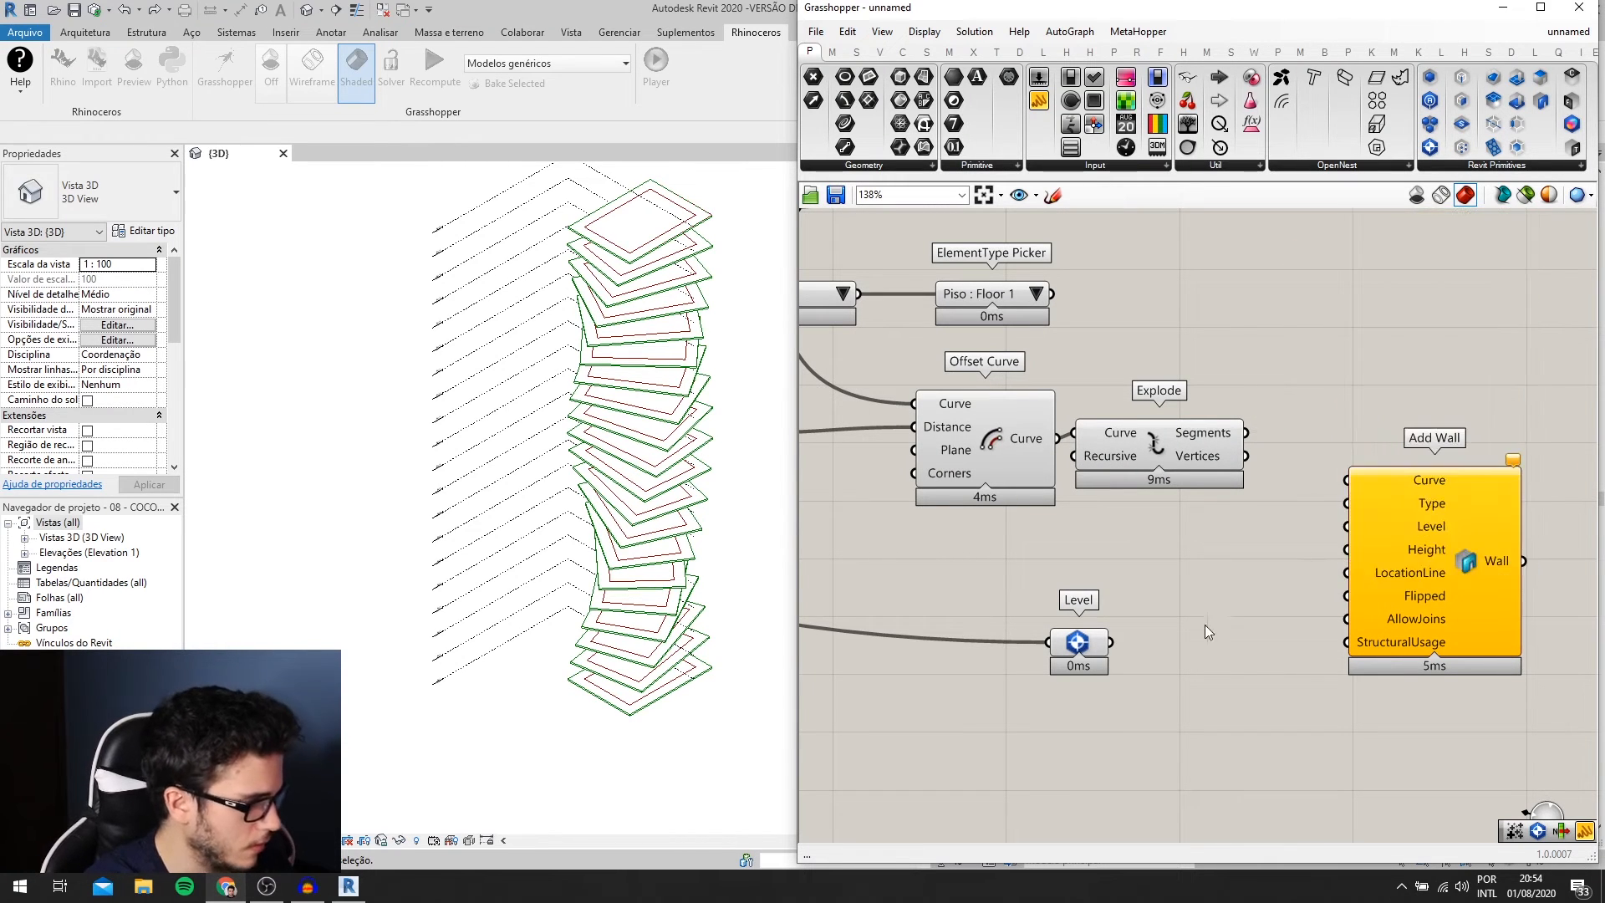
- Graft the copied Level parameter and place it below Explode, beside Add Wall
right_click(1106, 646)
left_click(1168, 636)
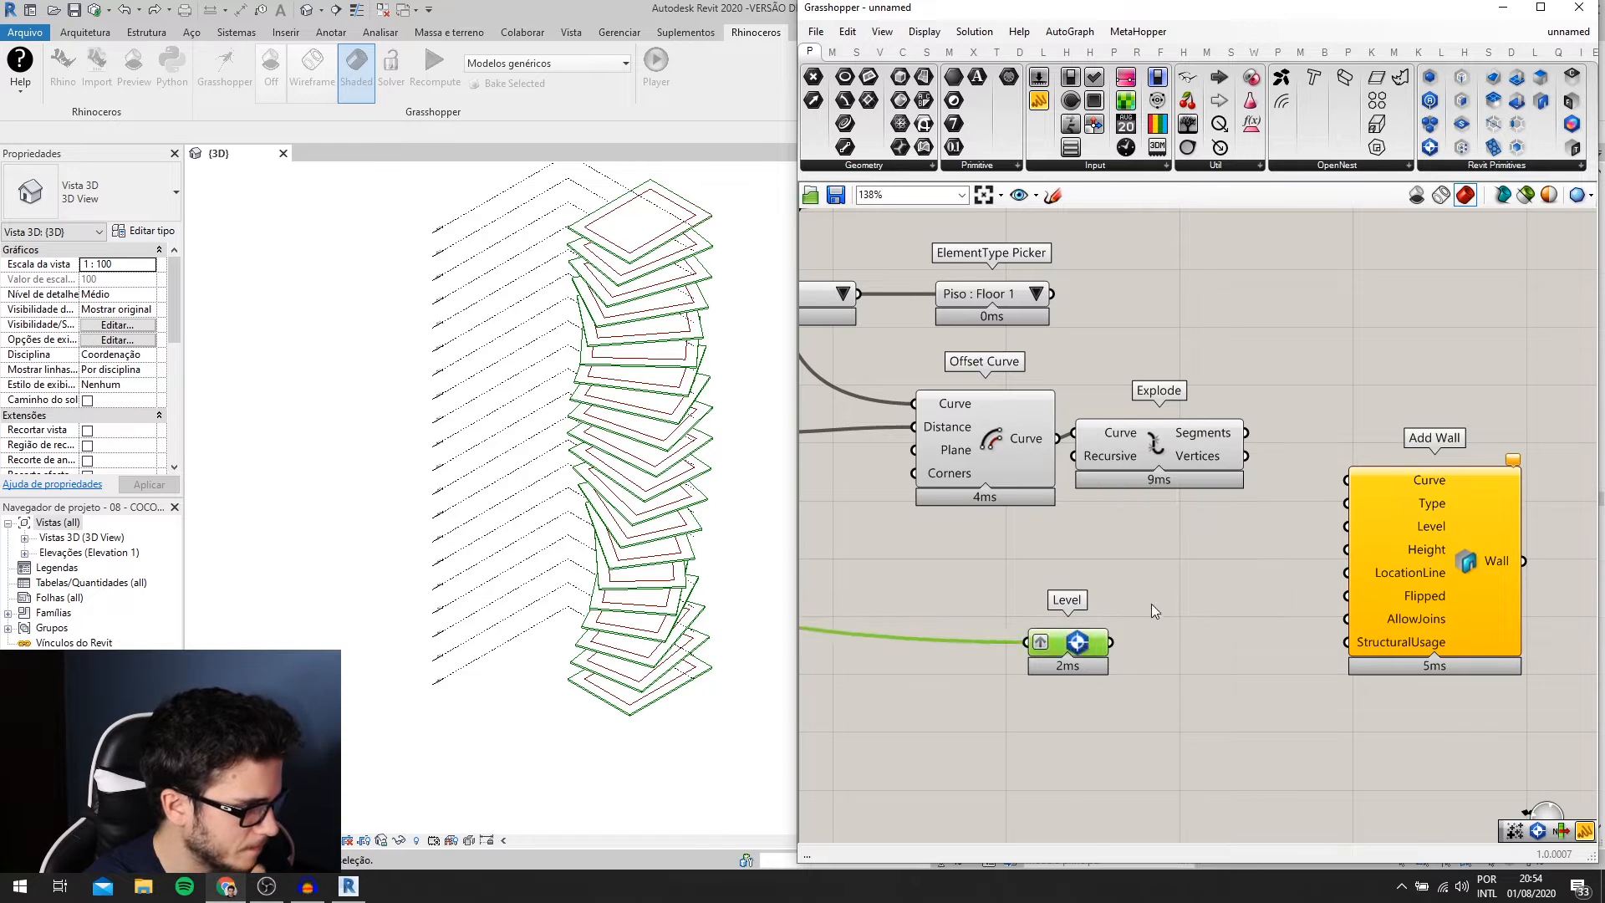
left_click_drag(1091, 642, 1181, 566)
left_click_drag(1411, 543, 1411, 572)
scroll(1411, 572, "up", 1)
scroll(1408, 577, "down", 2)
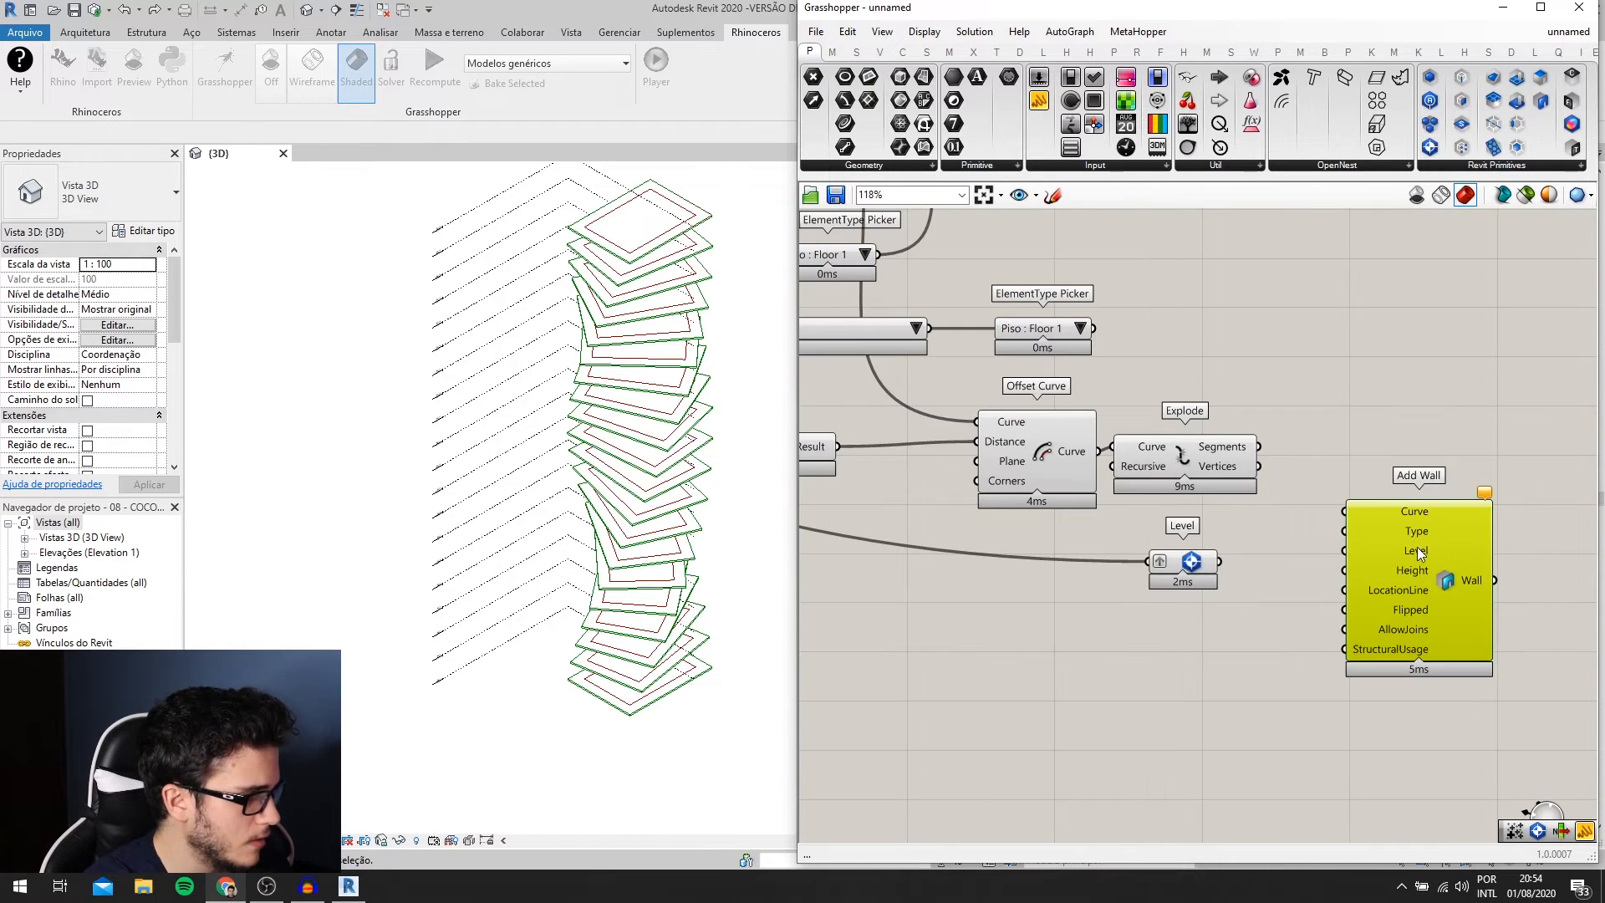
- Add a Panel below the Niveis group and connect Merge's Result output to it to list the floor heights
scroll(1371, 556, "down", 7)
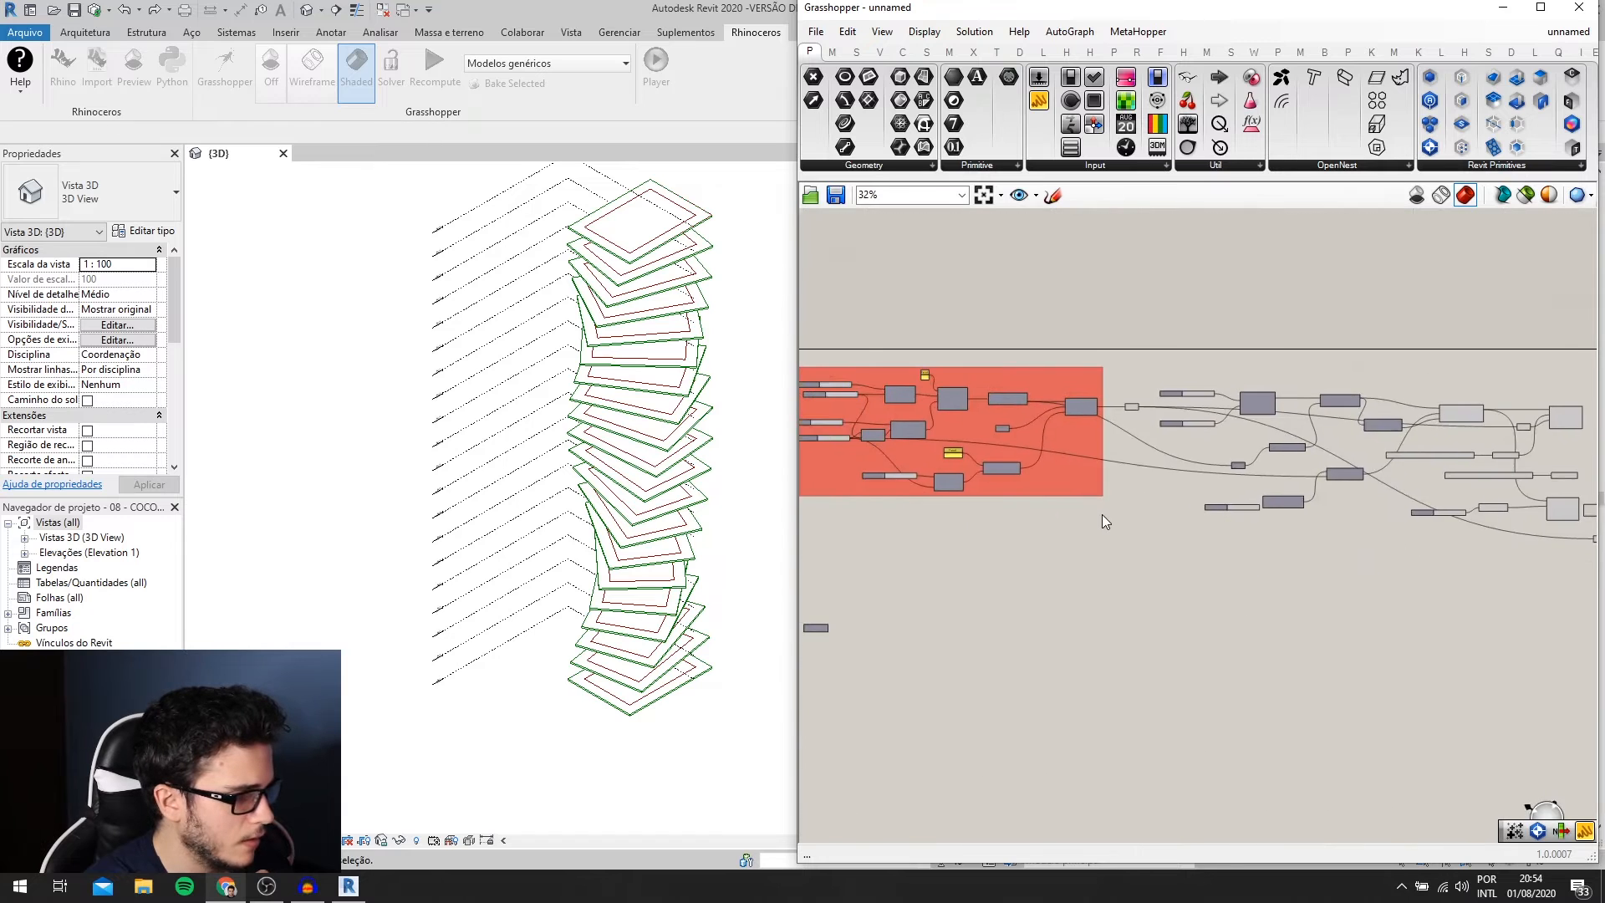
scroll(991, 440, "up", 5)
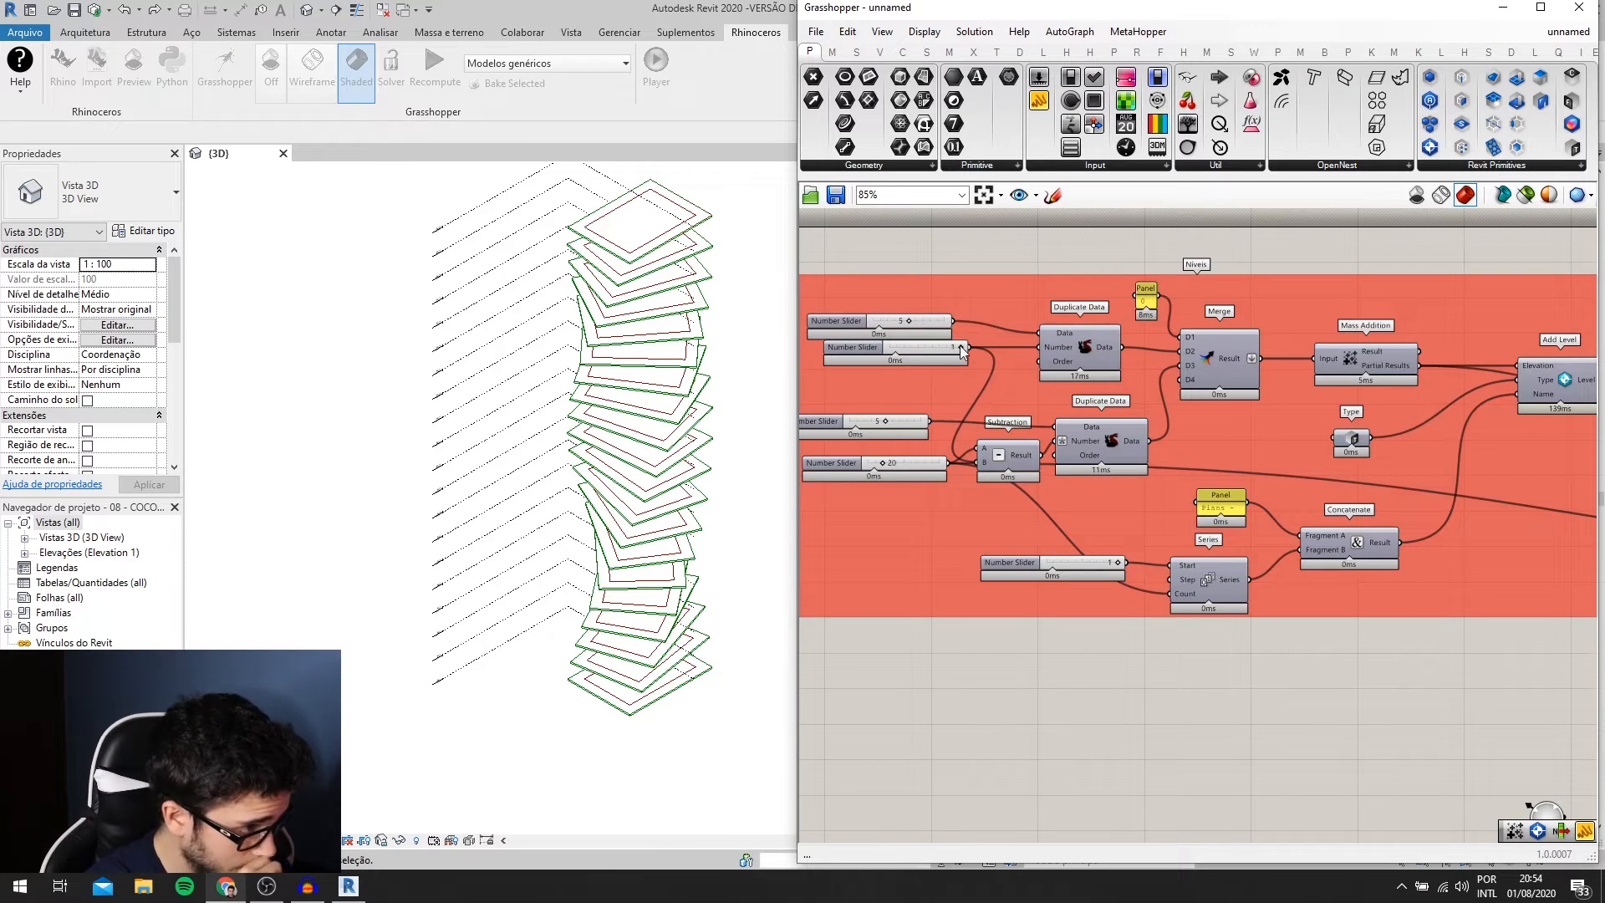
right_click_drag(1020, 505, 861, 499)
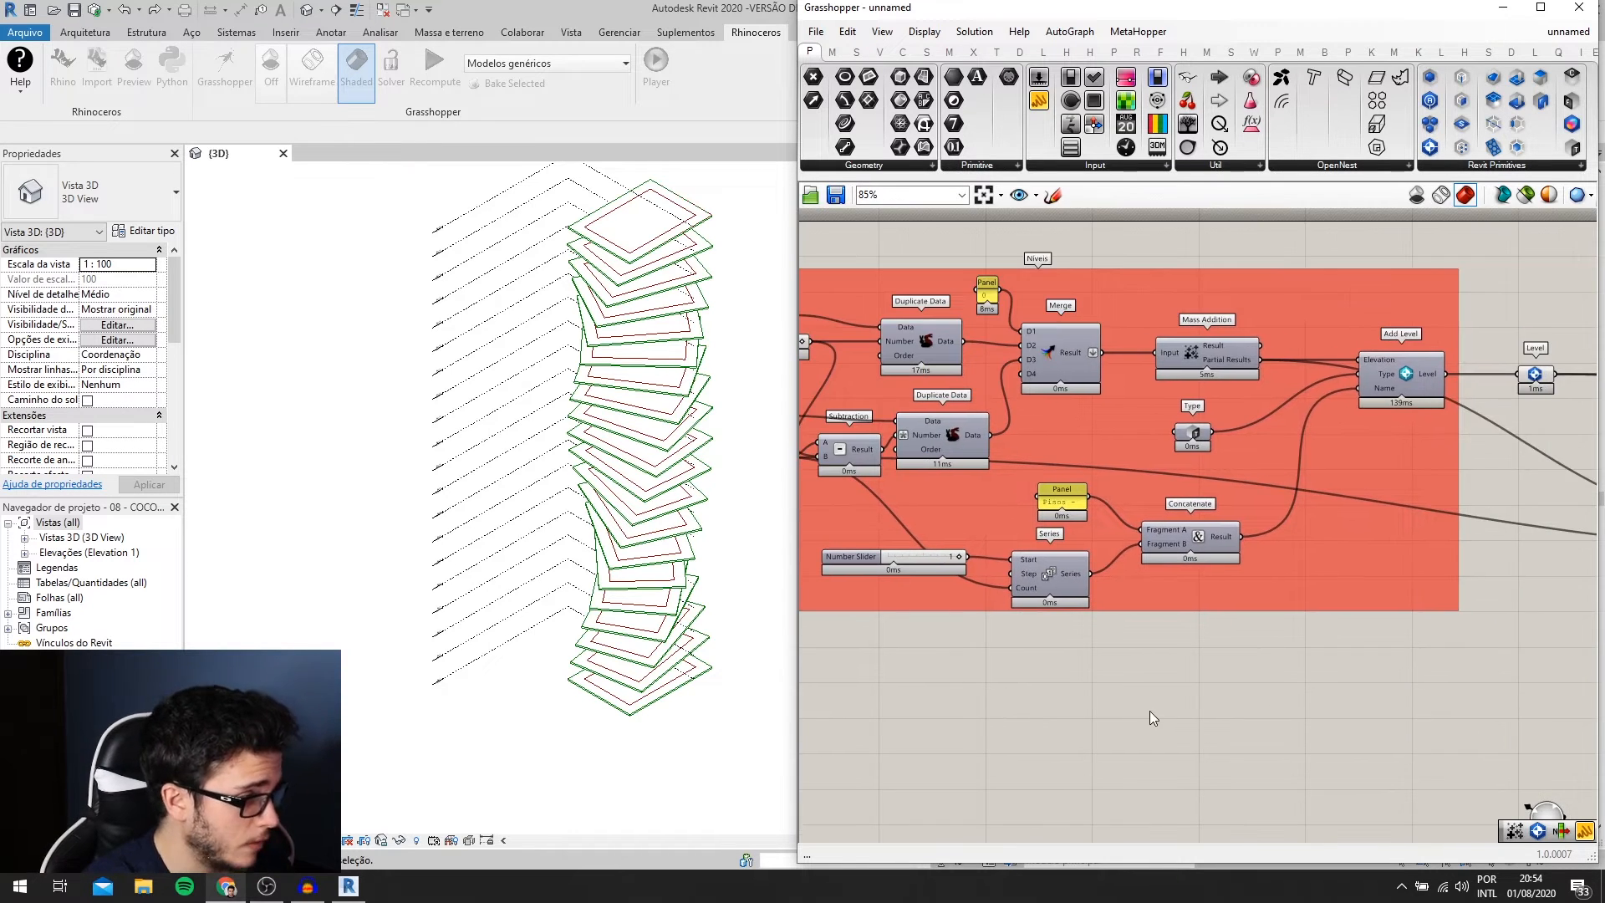
double_click(1151, 711)
type("panel")
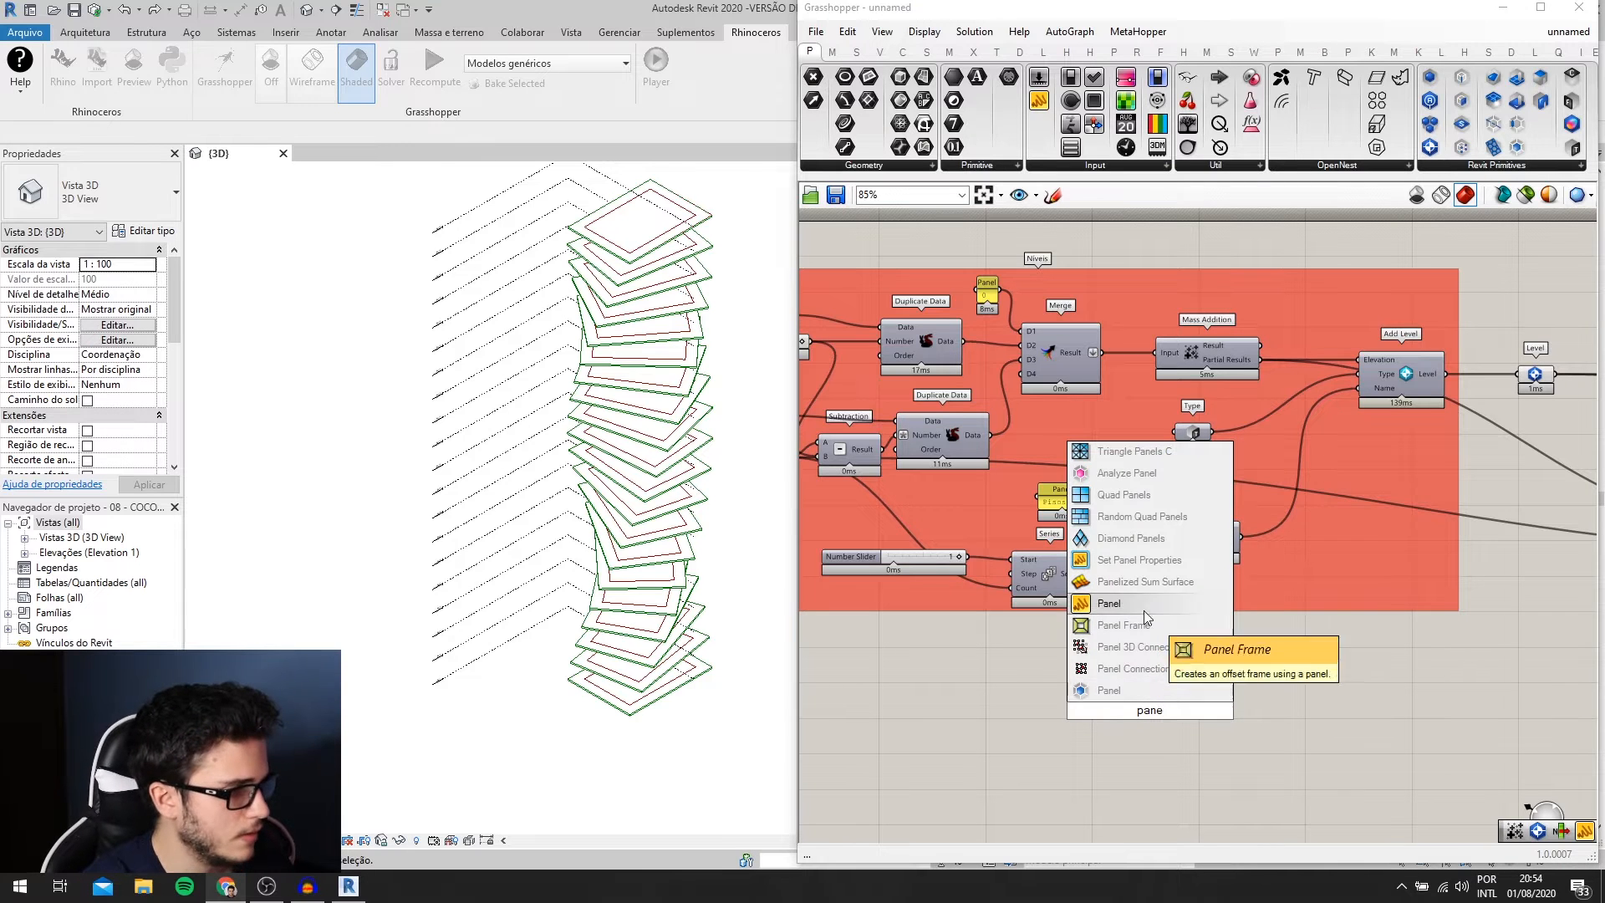
left_click(1113, 605)
scroll(1116, 420, "up", 2)
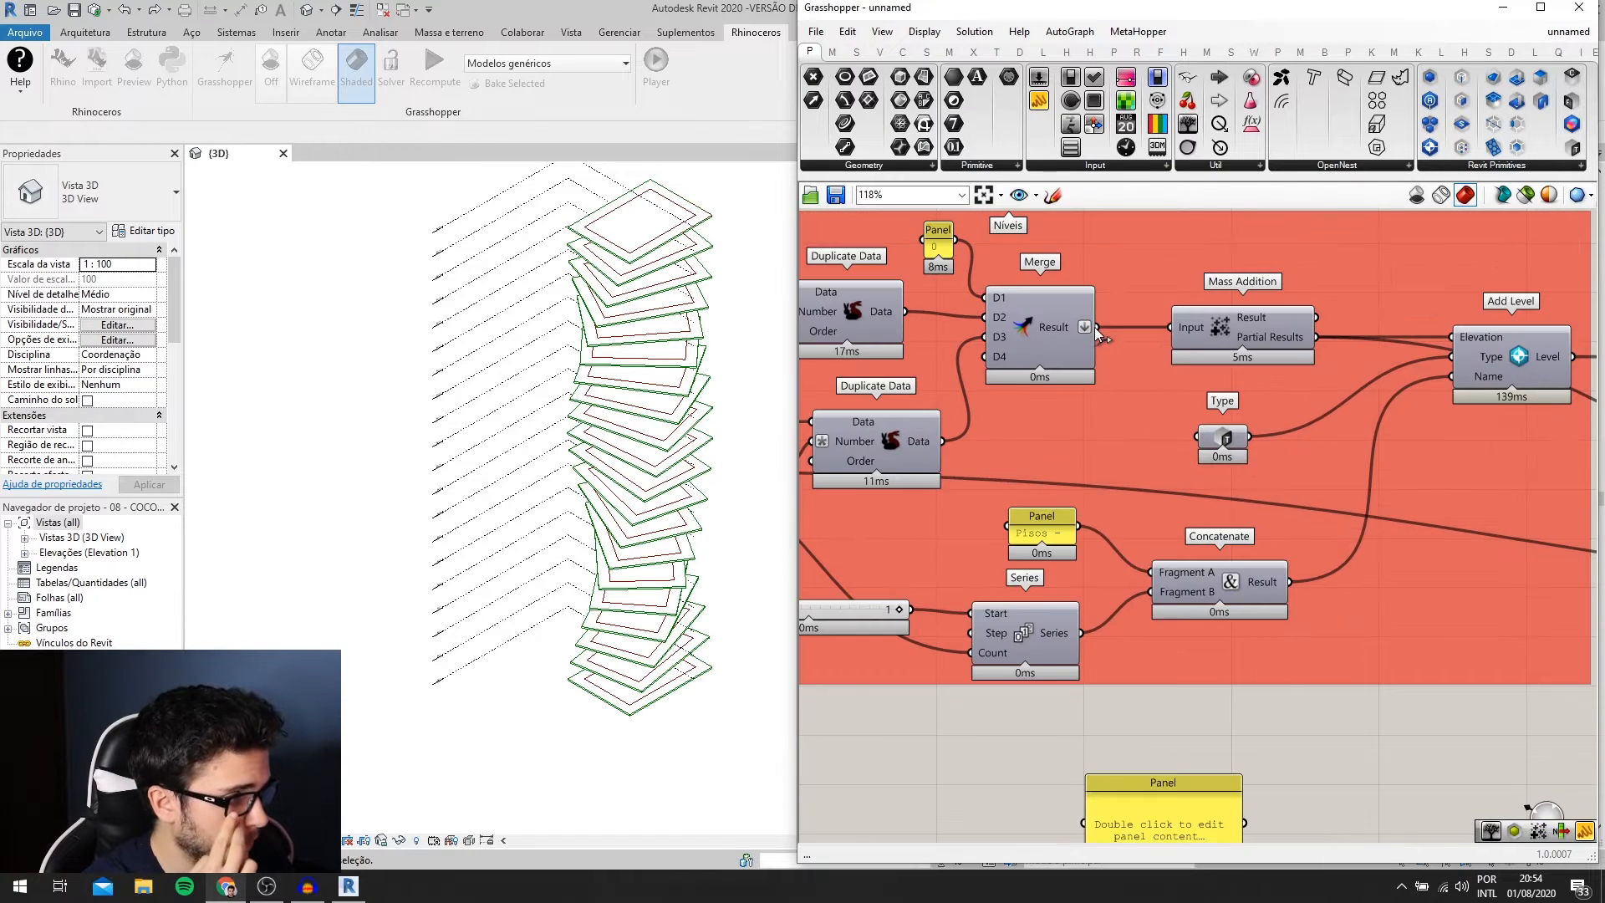
scroll(1097, 334, "down", 1)
left_click_drag(1095, 327, 1080, 765)
right_click_drag(1150, 738, 1146, 648)
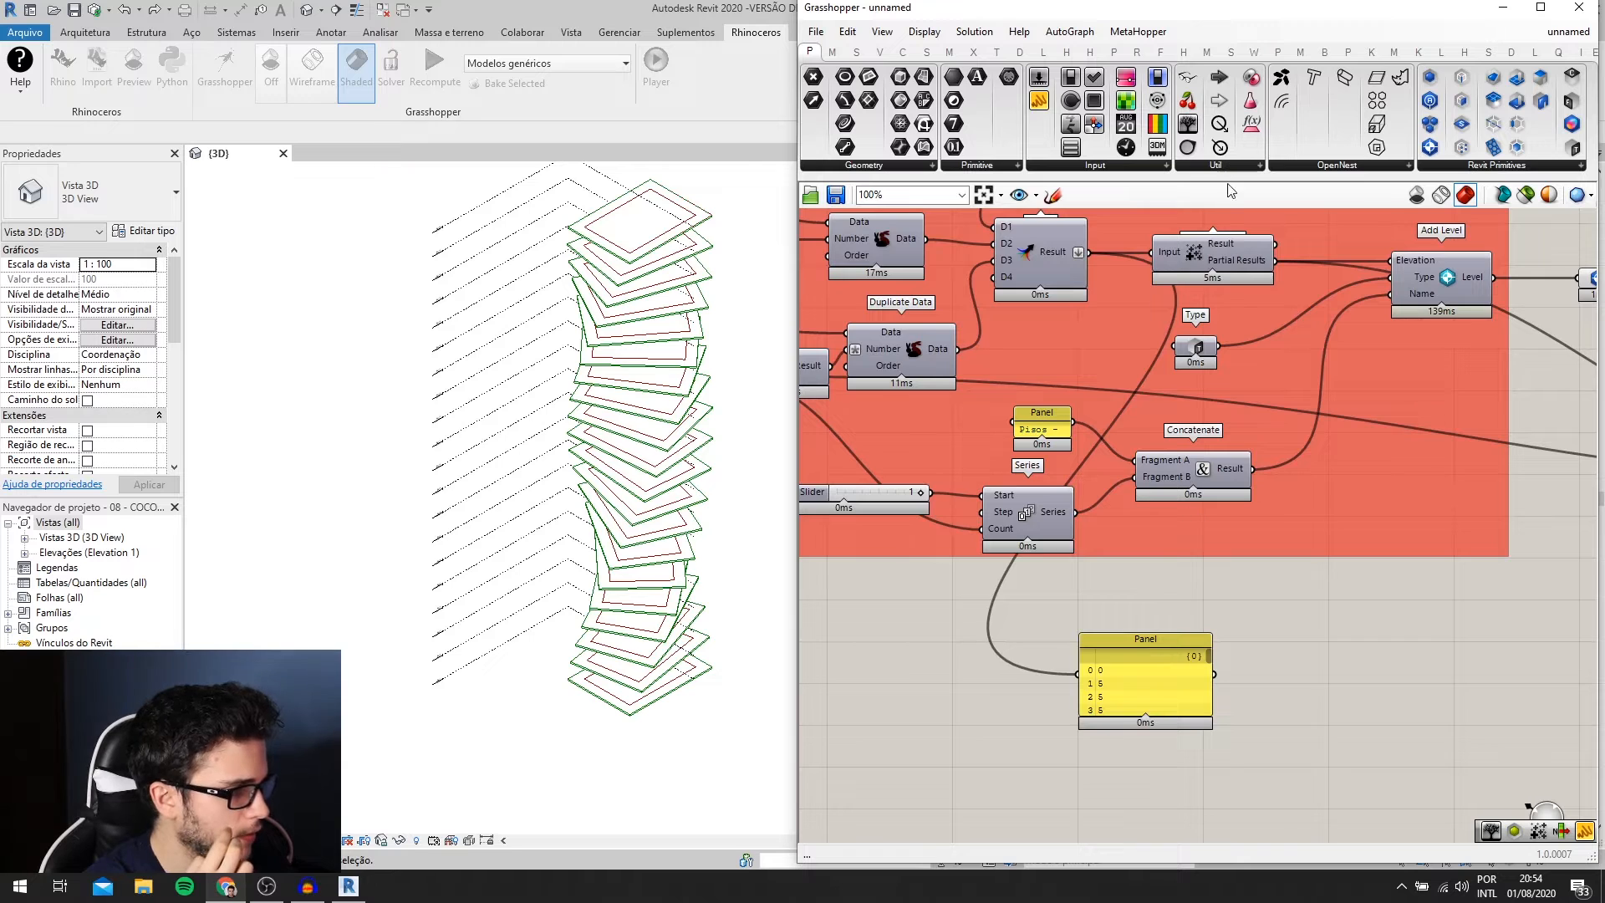
scroll(985, 652, "up", 3)
left_click(972, 639)
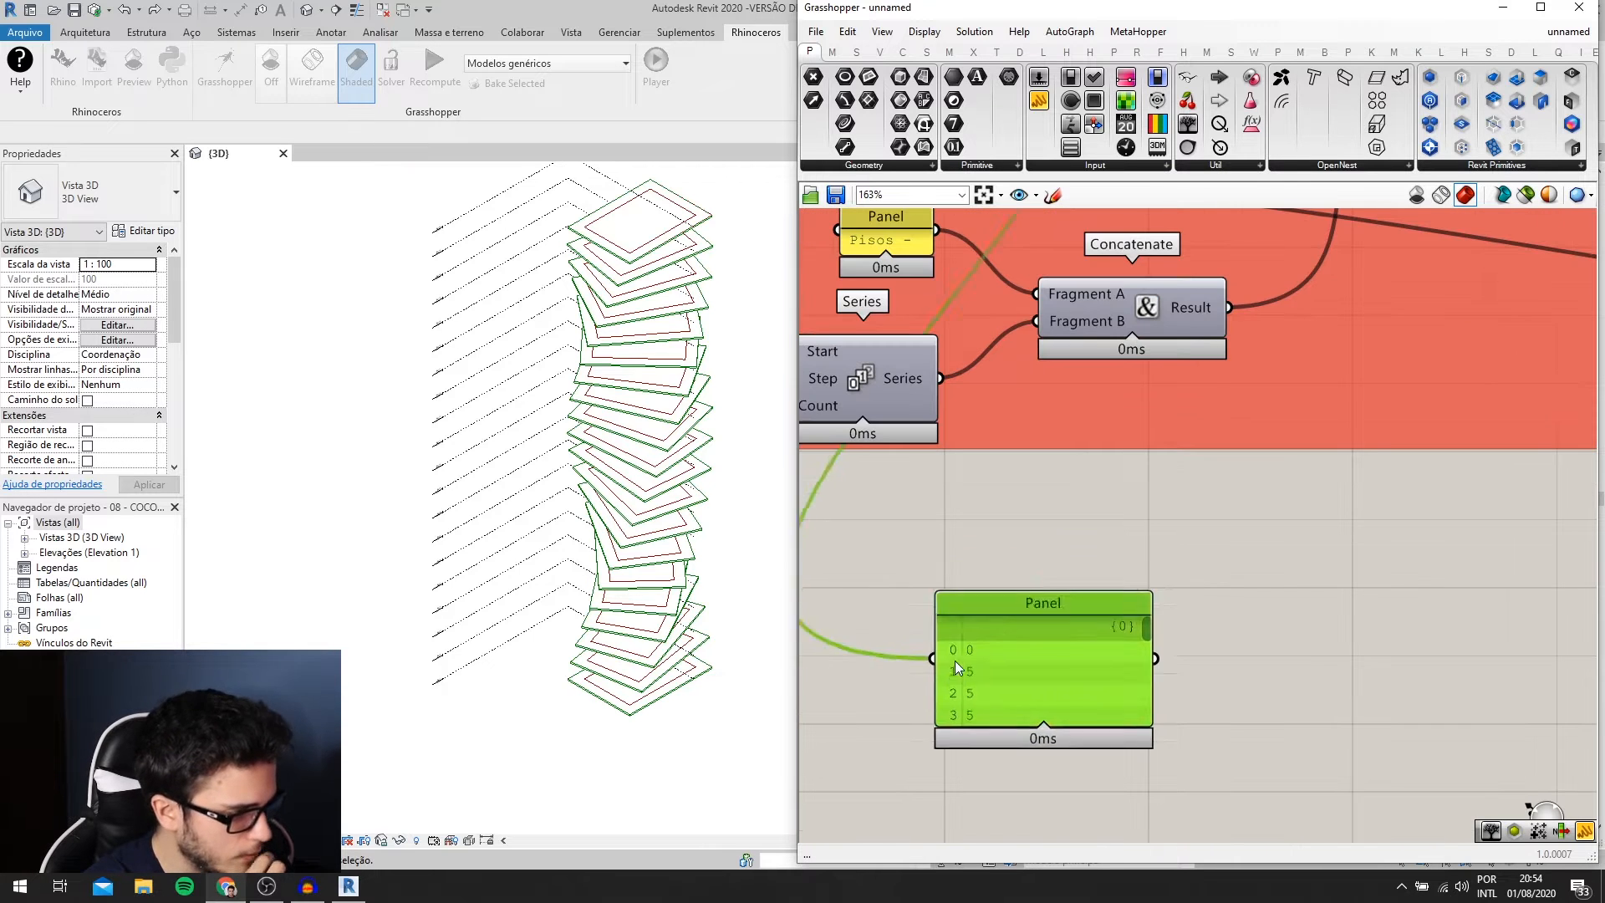
scroll(954, 661, "down", 3)
- Add a Cull Index component above the new Panel, below the Niveis group
double_click(1105, 575)
type("cull io")
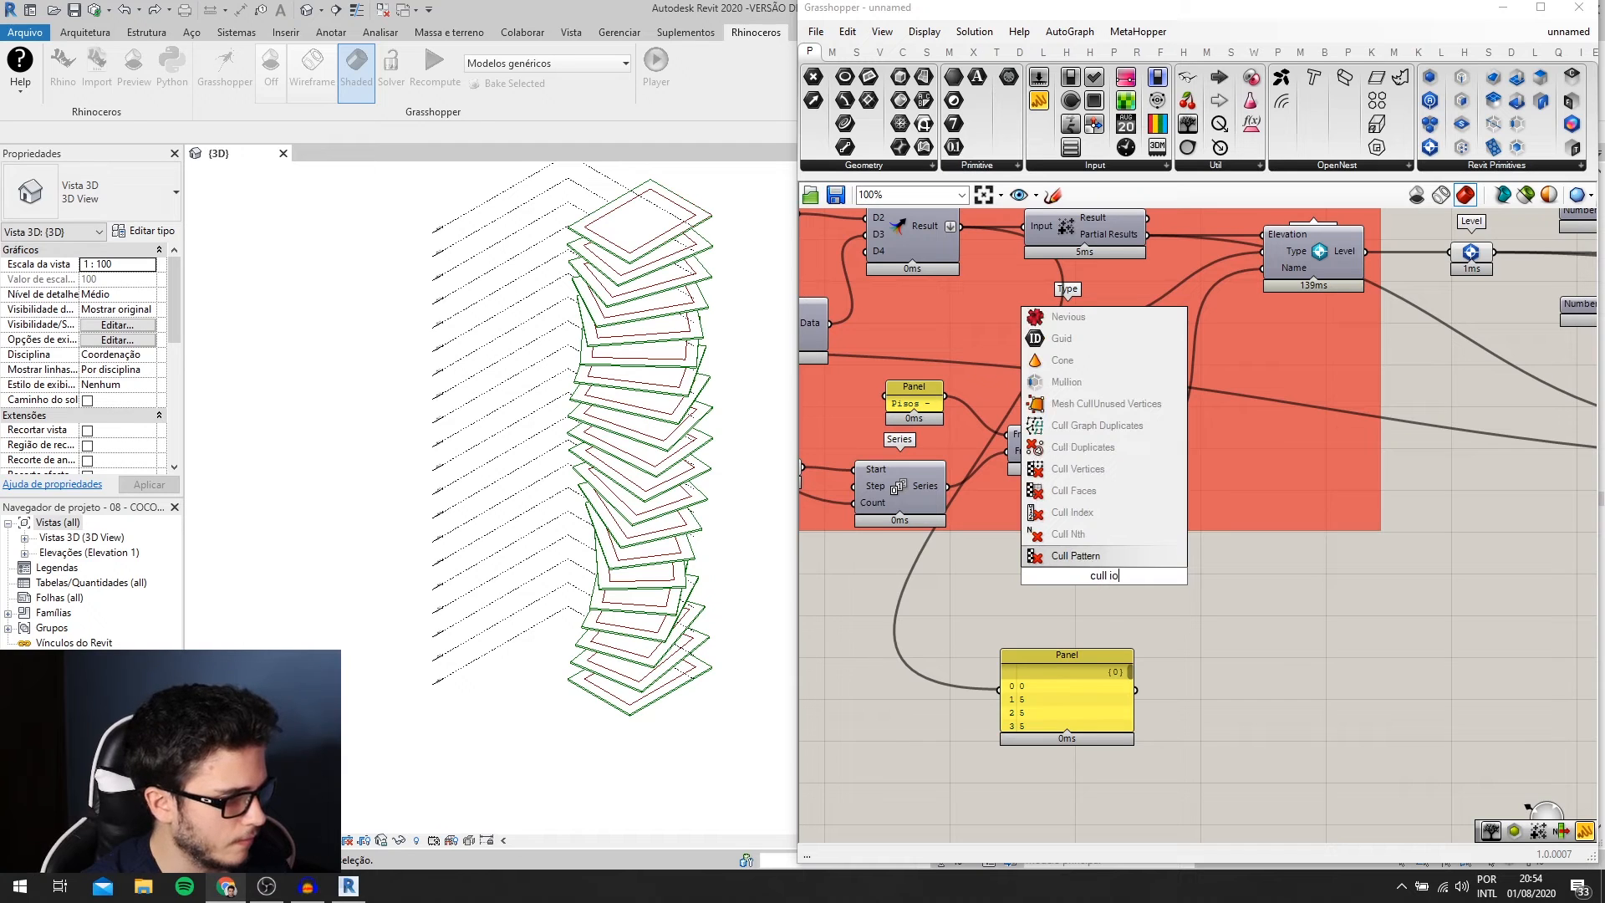
key("Up")
key("Up")
key("Return")
- Add a Number parameter before Cull Index and connect Merge's Result output to it
double_click(946, 600)
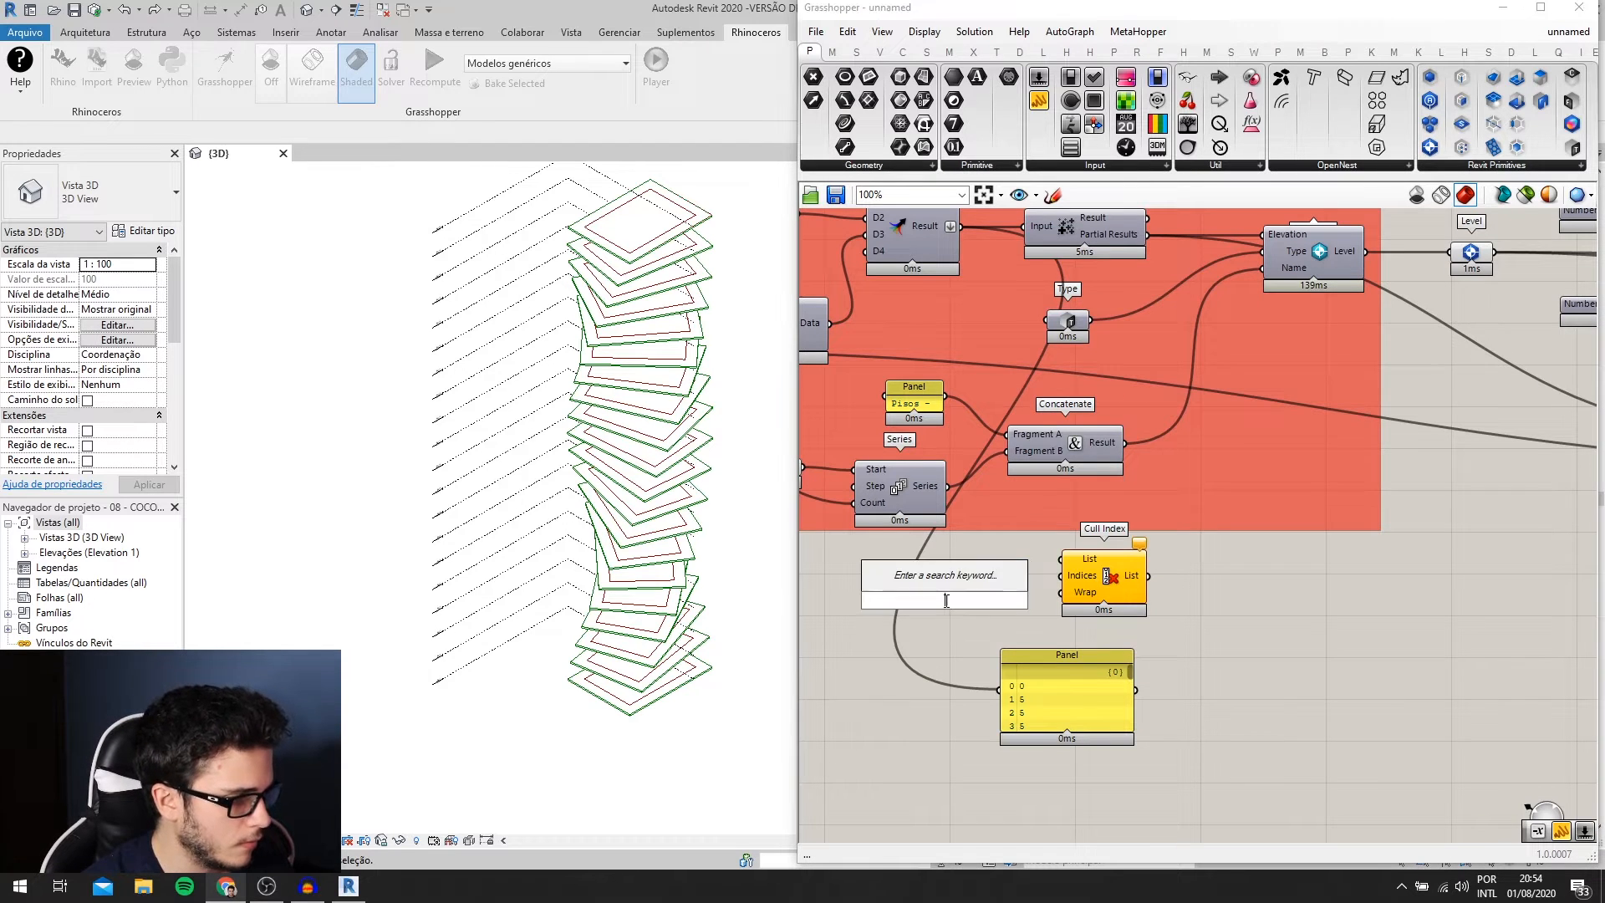
type("number")
key("Return")
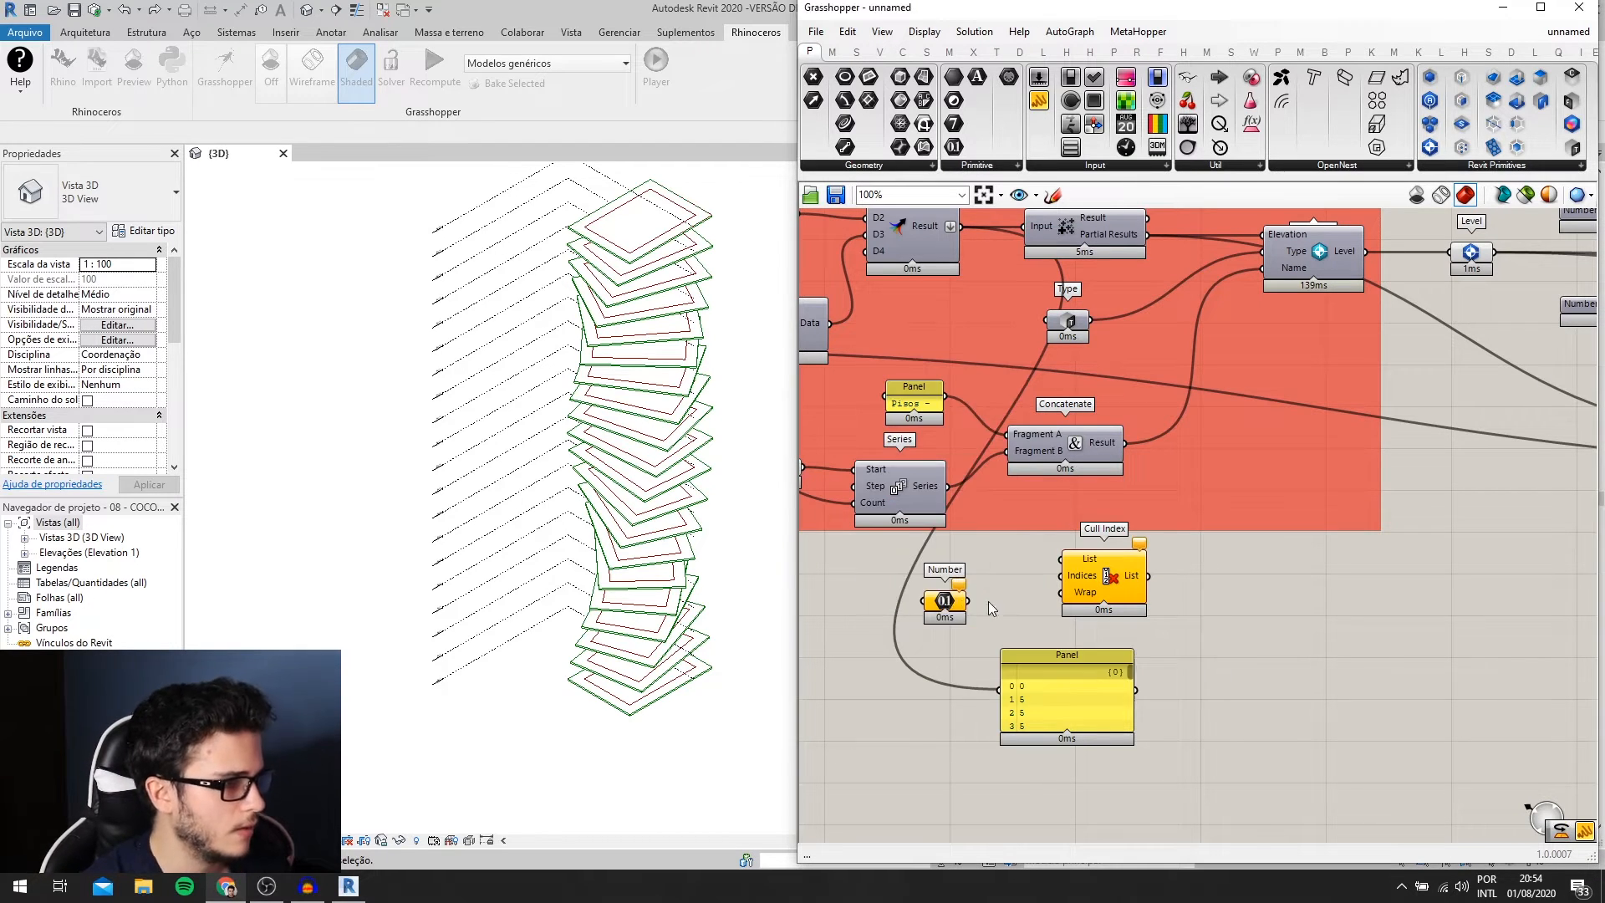
right_click_drag(989, 234, 1005, 283)
left_click_drag(977, 276, 938, 651)
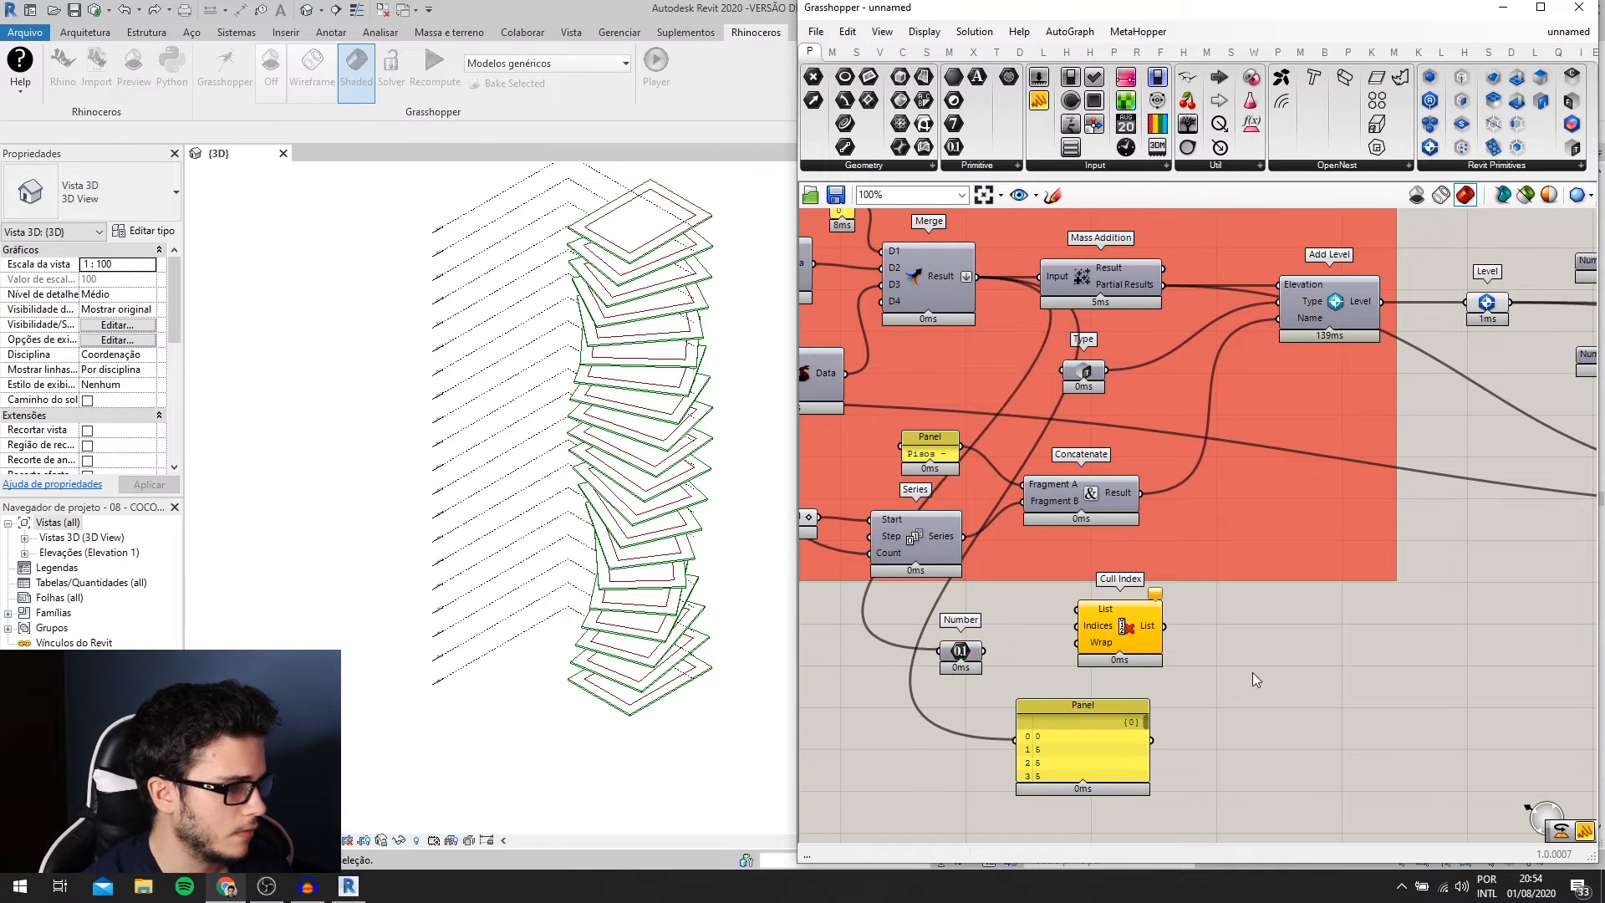
- Move Number, Cull Index and the Panel together to the area below Negative and Offset Curve
left_click_drag(1251, 674, 856, 639)
left_click_drag(1204, 842, 907, 615)
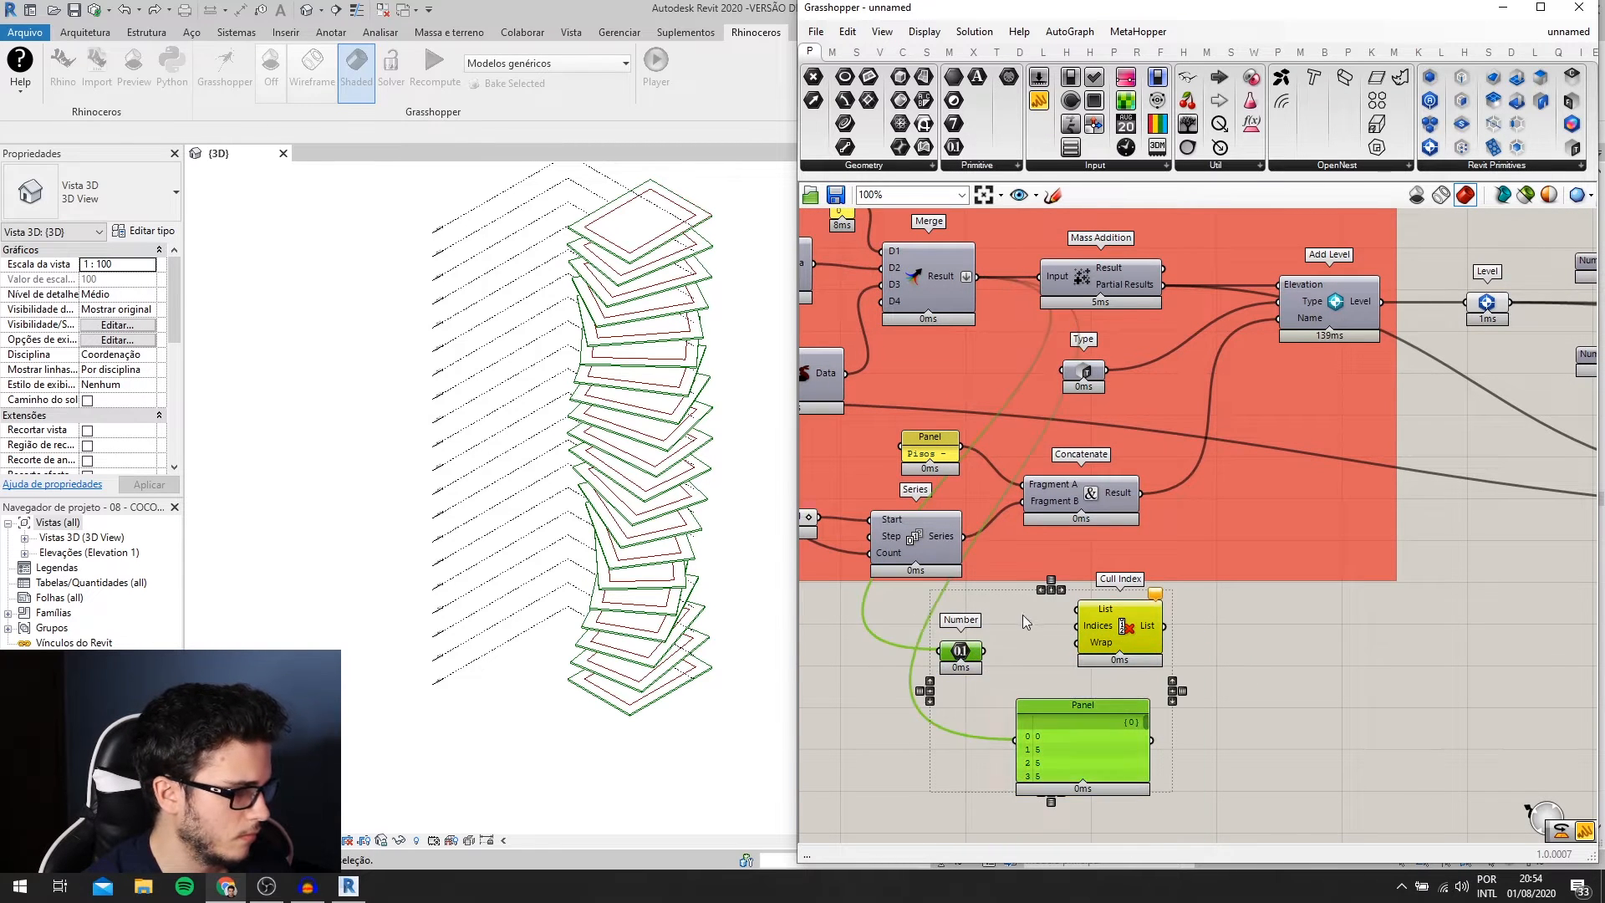
scroll(1022, 617, "down", 1)
scroll(948, 721, "down", 4)
left_click_drag(1104, 624, 1417, 721)
scroll(1522, 712, "up", 4)
scroll(1204, 695, "down", 4)
scroll(1405, 717, "up", 4)
right_click_drag(1417, 720, 1213, 604)
- Align the Number parameter with Cull Index and connect it to the List input
scroll(1212, 603, "up", 2)
left_click(1293, 677)
scroll(1033, 628, "up", 1)
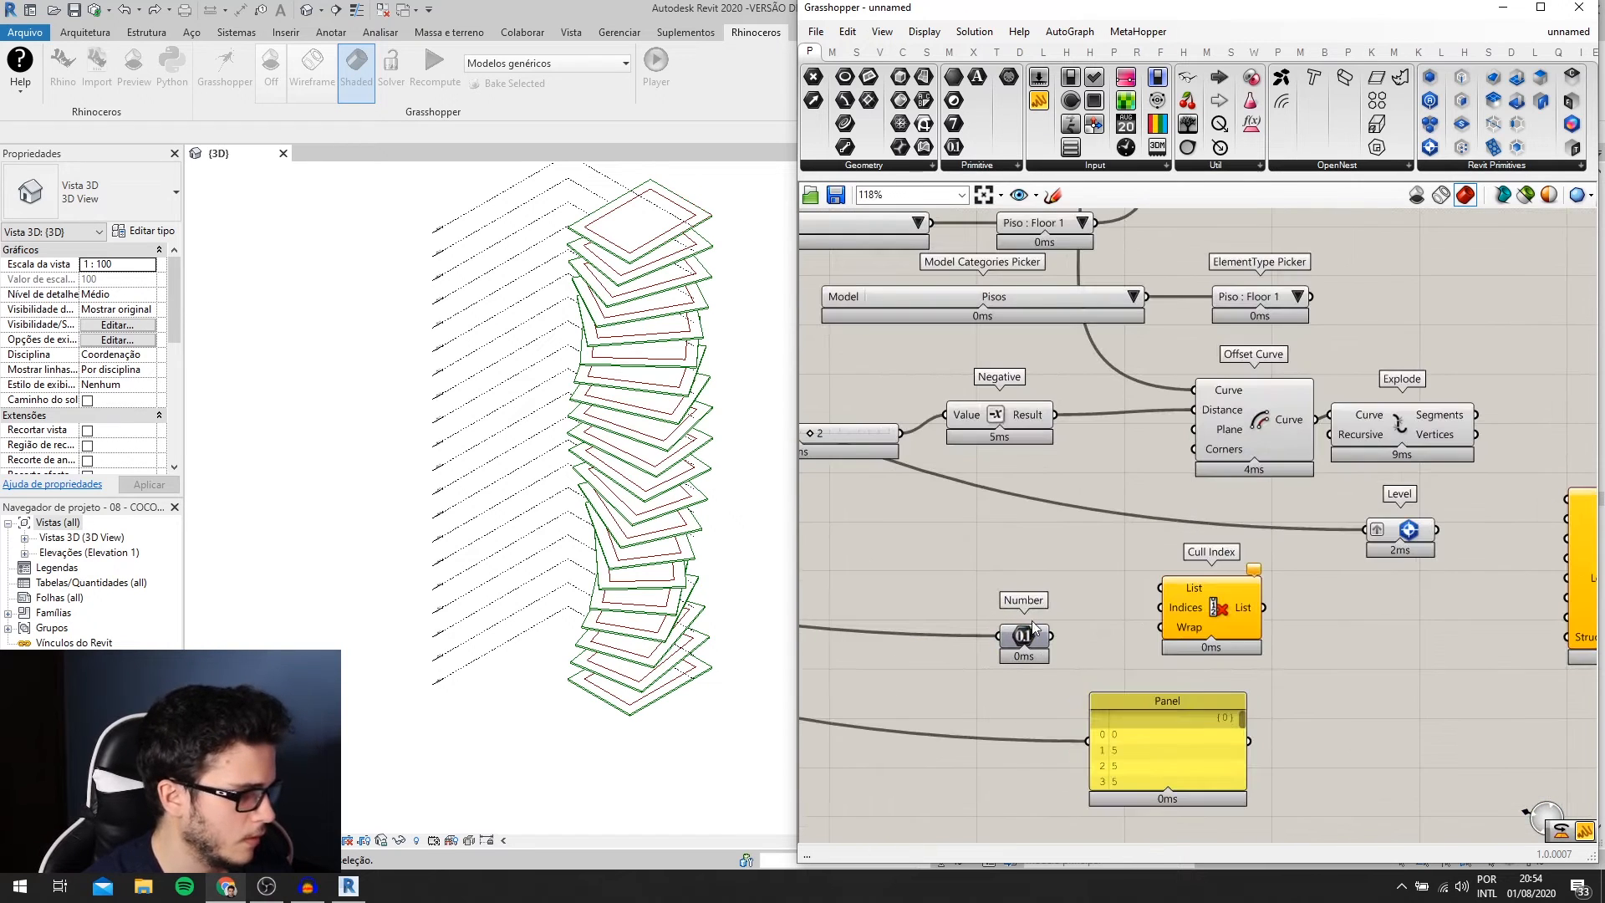
left_click_drag(1023, 627, 1022, 572)
scroll(1049, 584, "up", 1)
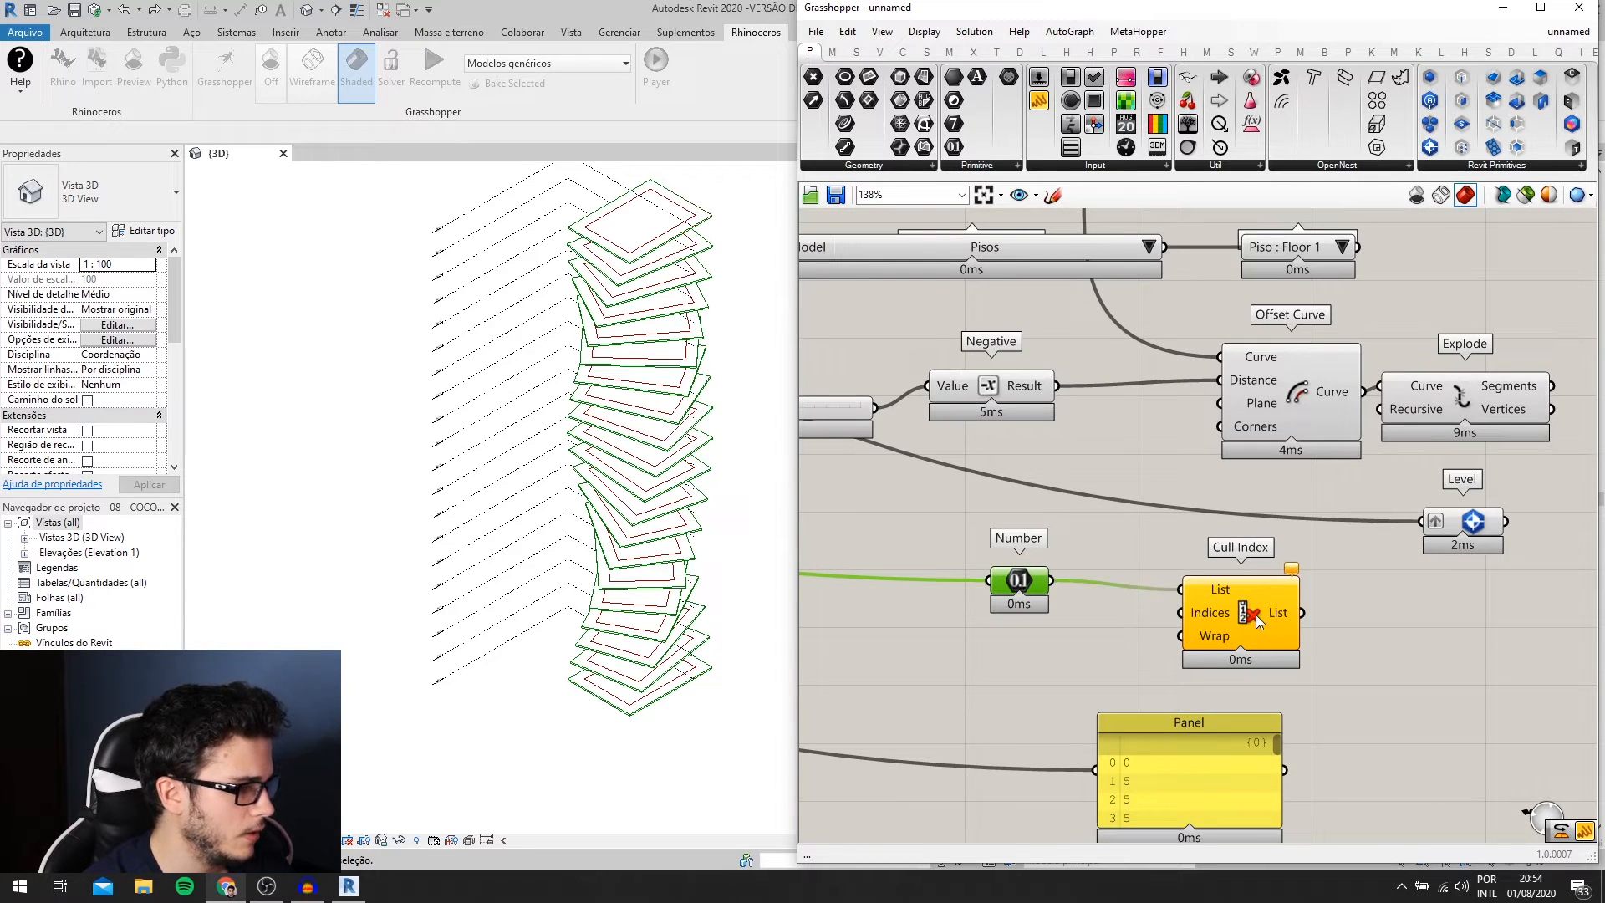
- Align Cull Index with the Number parameter and flatten the Number parameter's data
left_click_drag(1256, 619, 1239, 615)
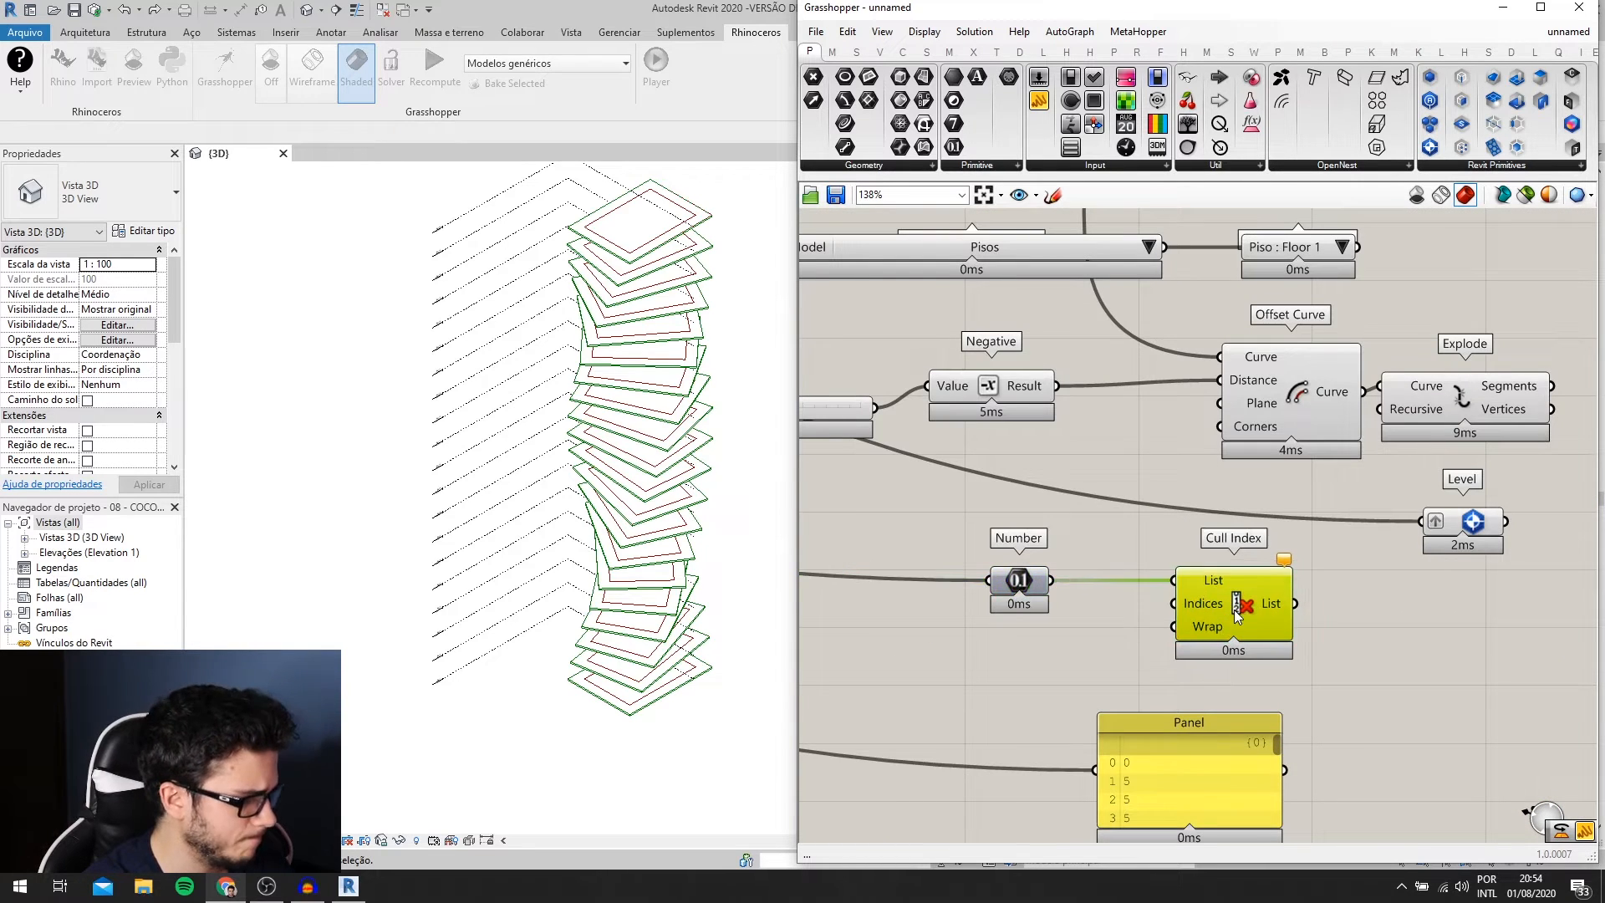
right_click(1045, 581)
left_click(1098, 659)
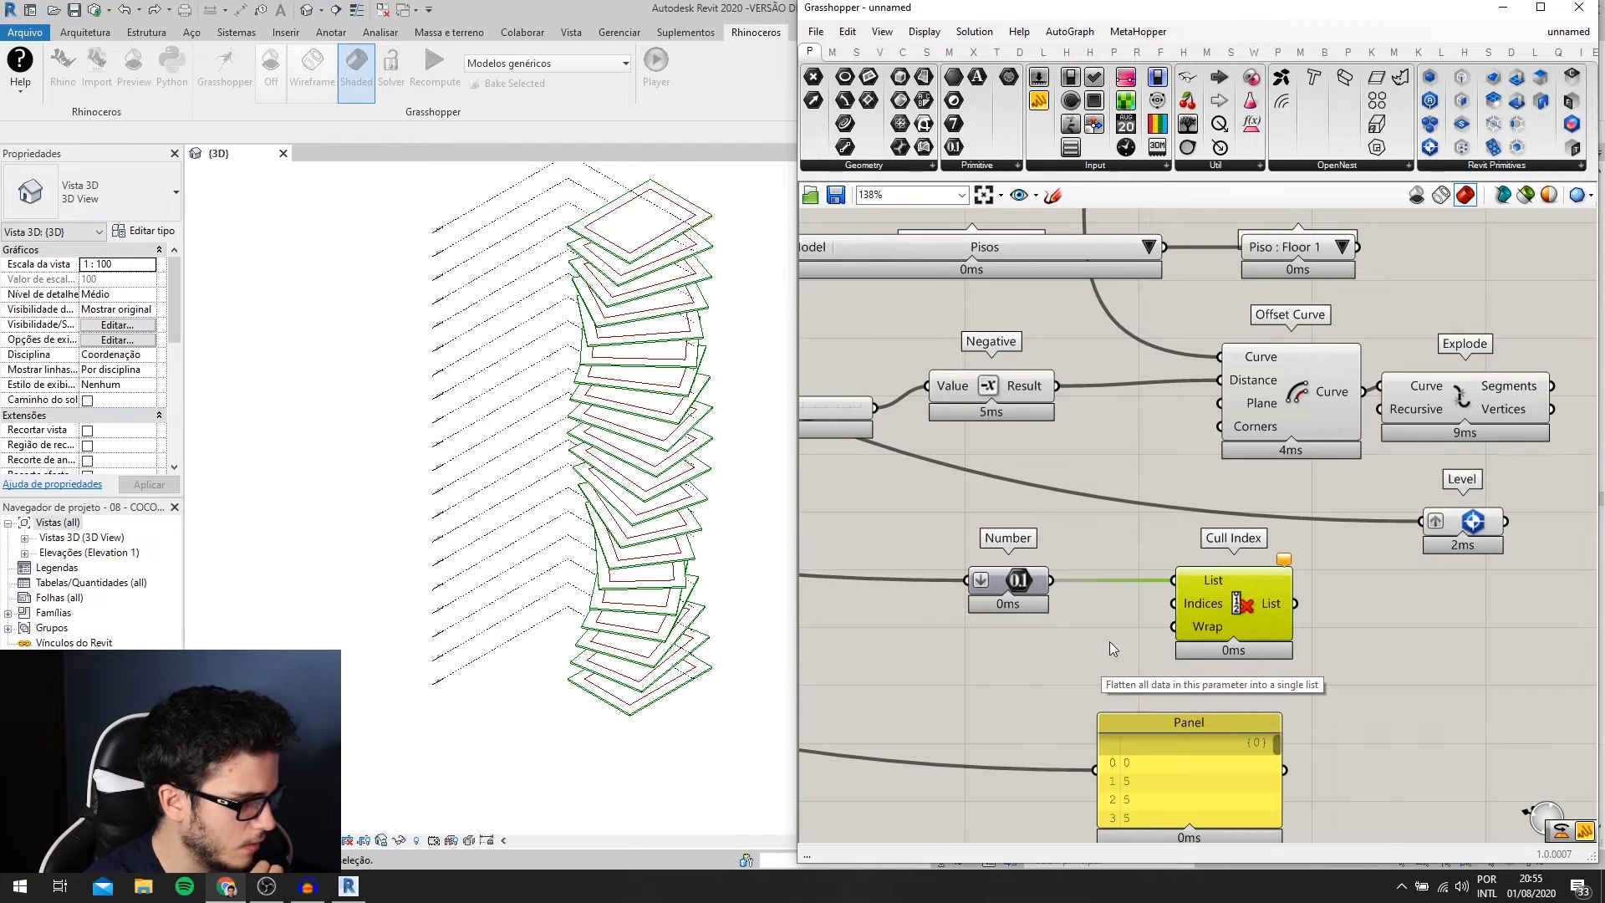
right_click(1185, 577)
left_click(1232, 659)
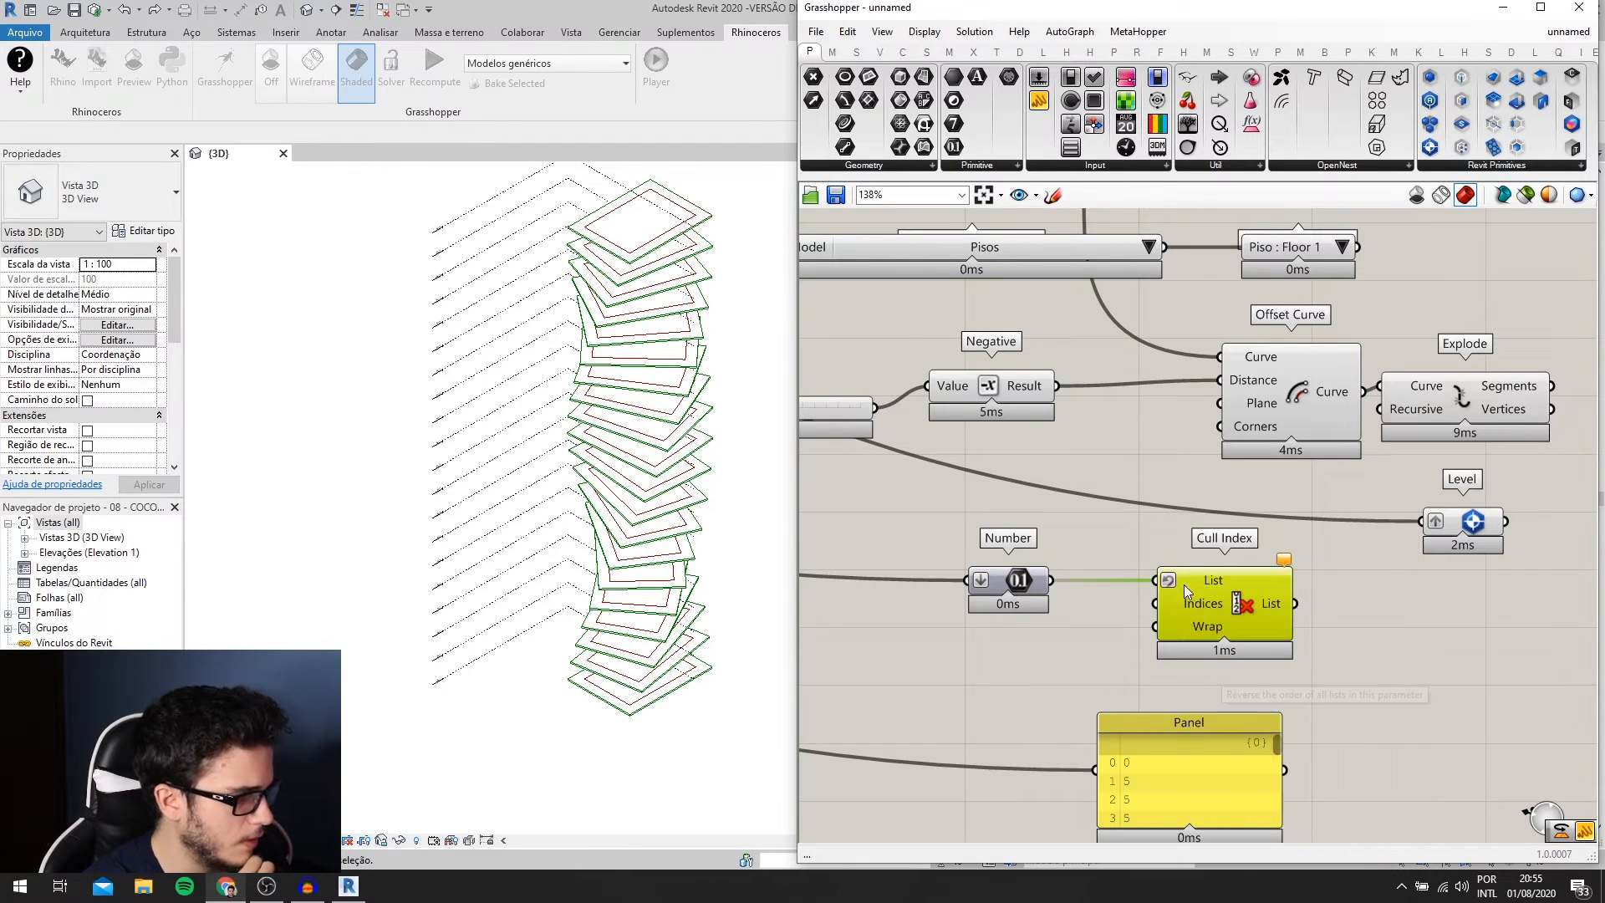
right_click(1181, 587)
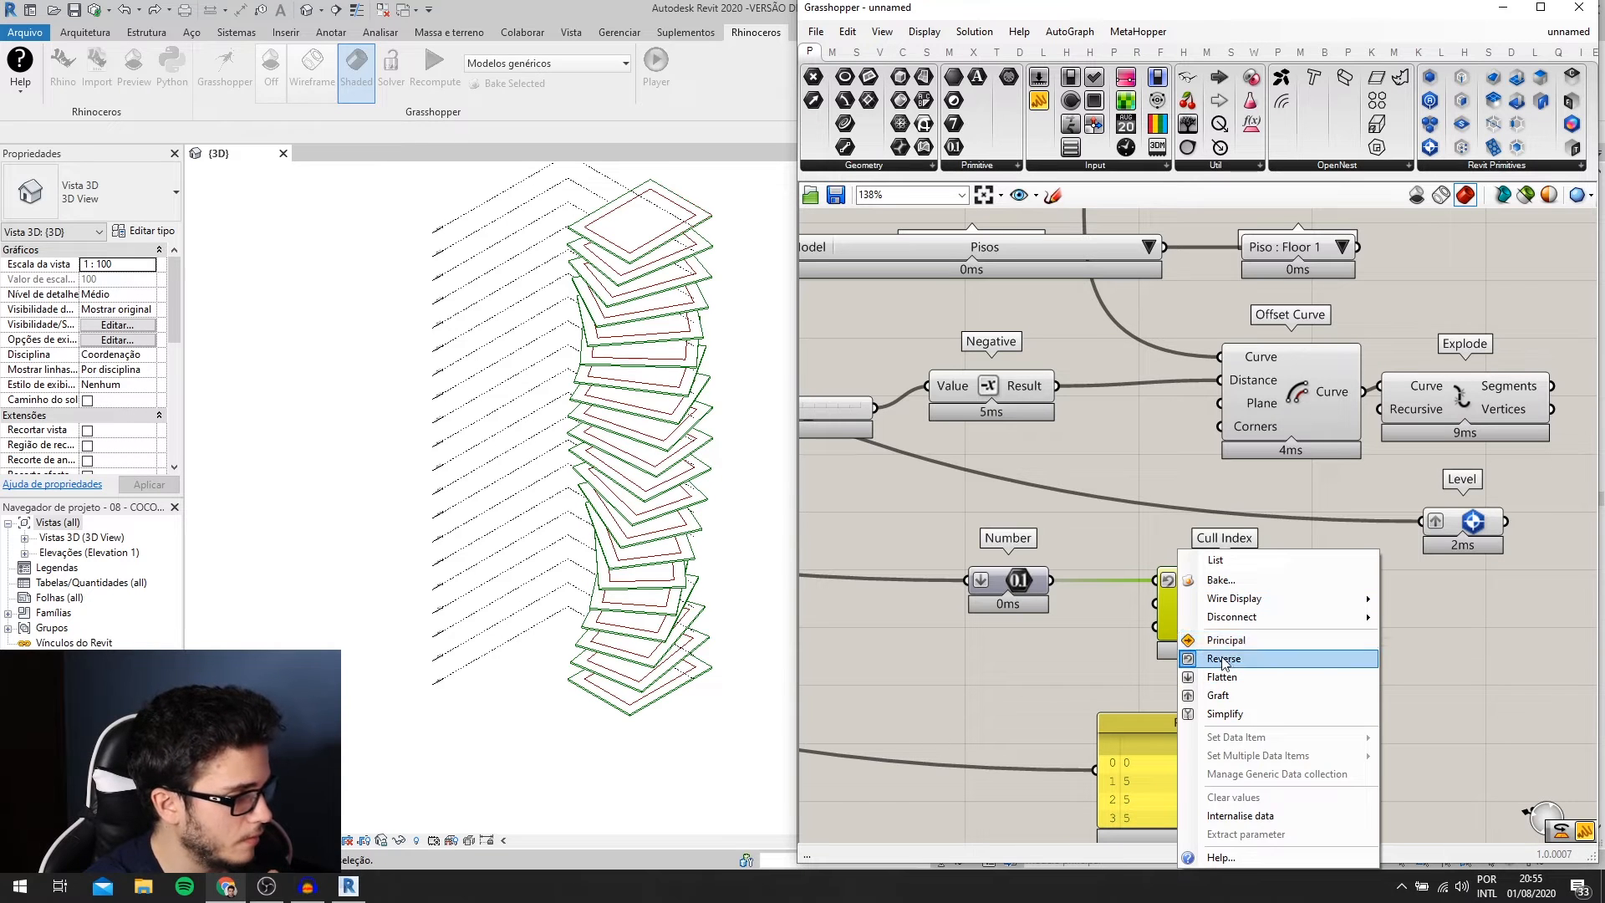
left_click(1234, 659)
- Add a Panel containing 0 below the Number parameter and connect it to Cull Index's Indices input
double_click(1067, 648)
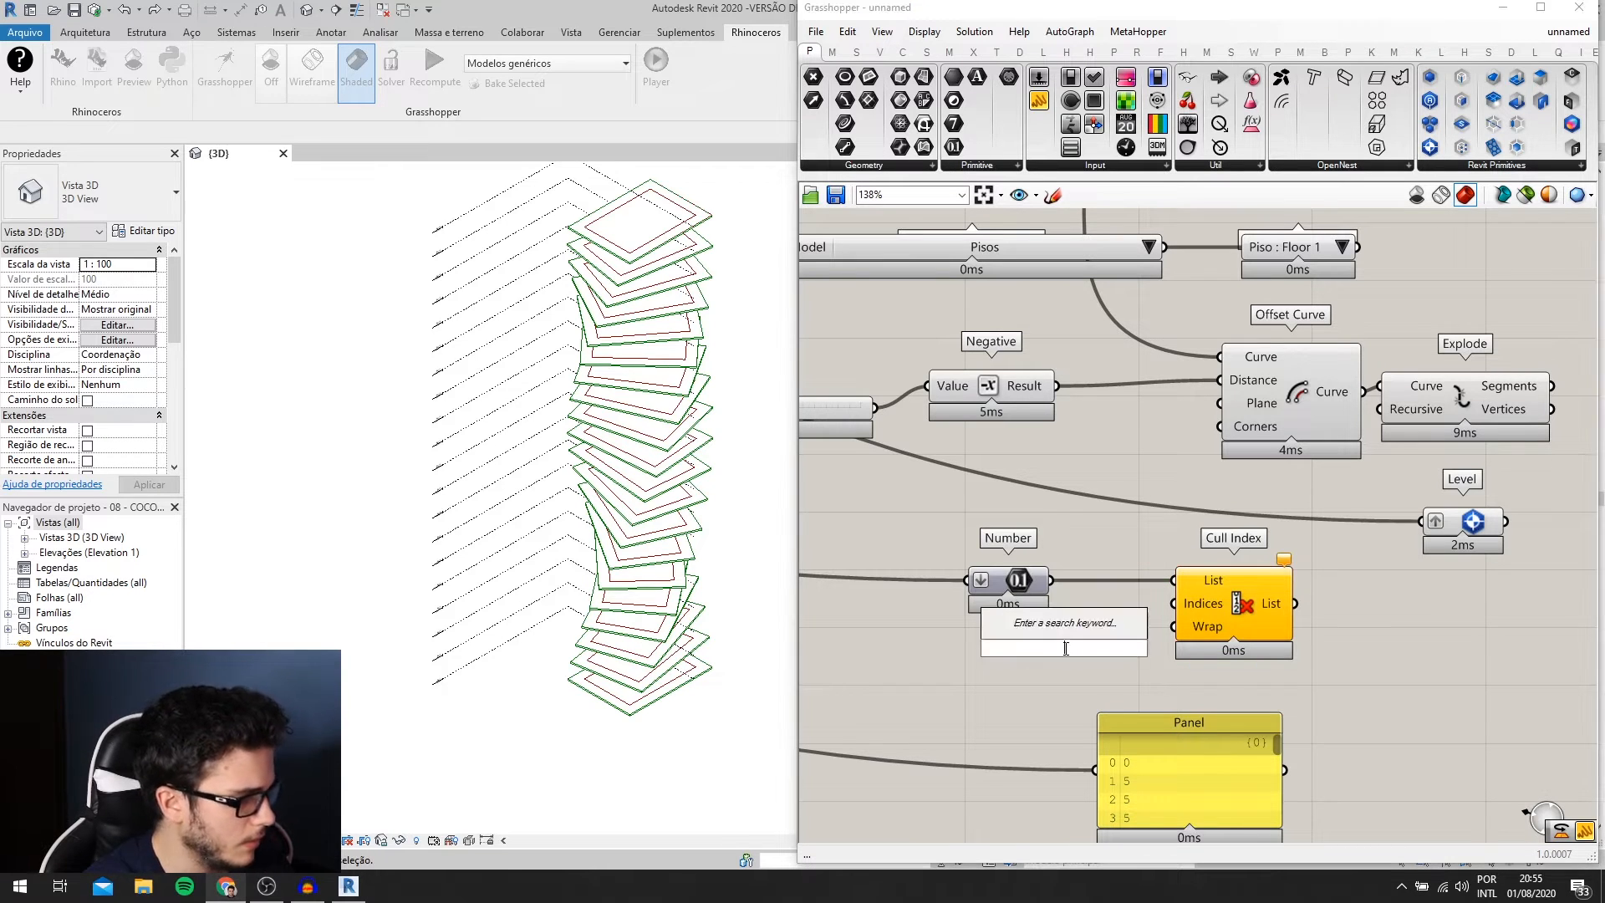
type("//0")
key("Return")
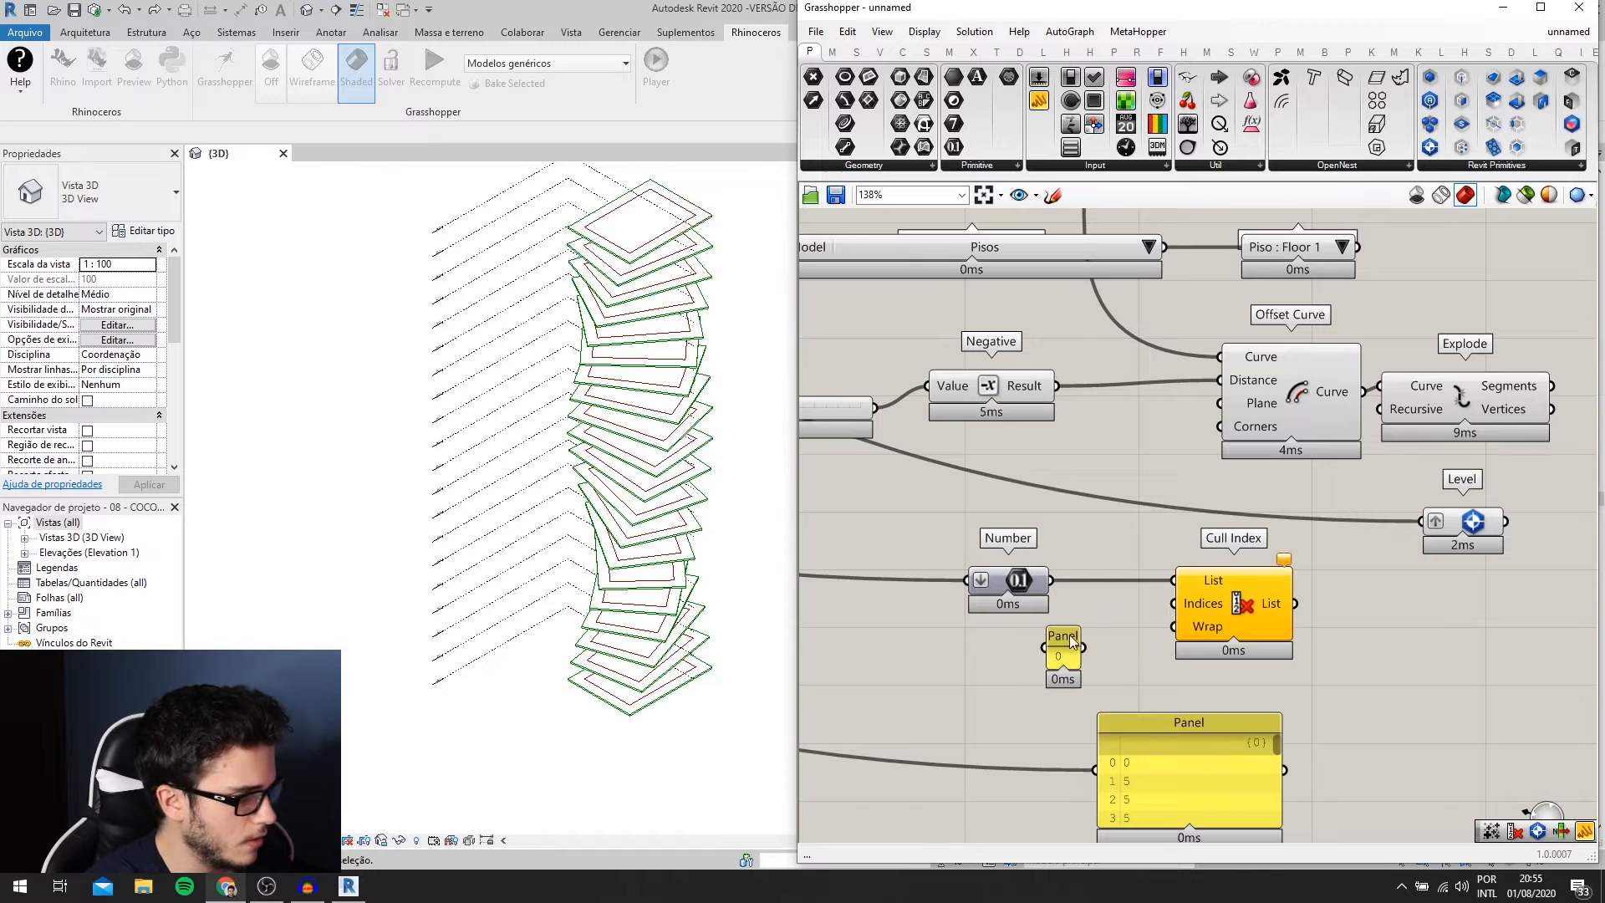
left_click_drag(1086, 647, 1185, 604)
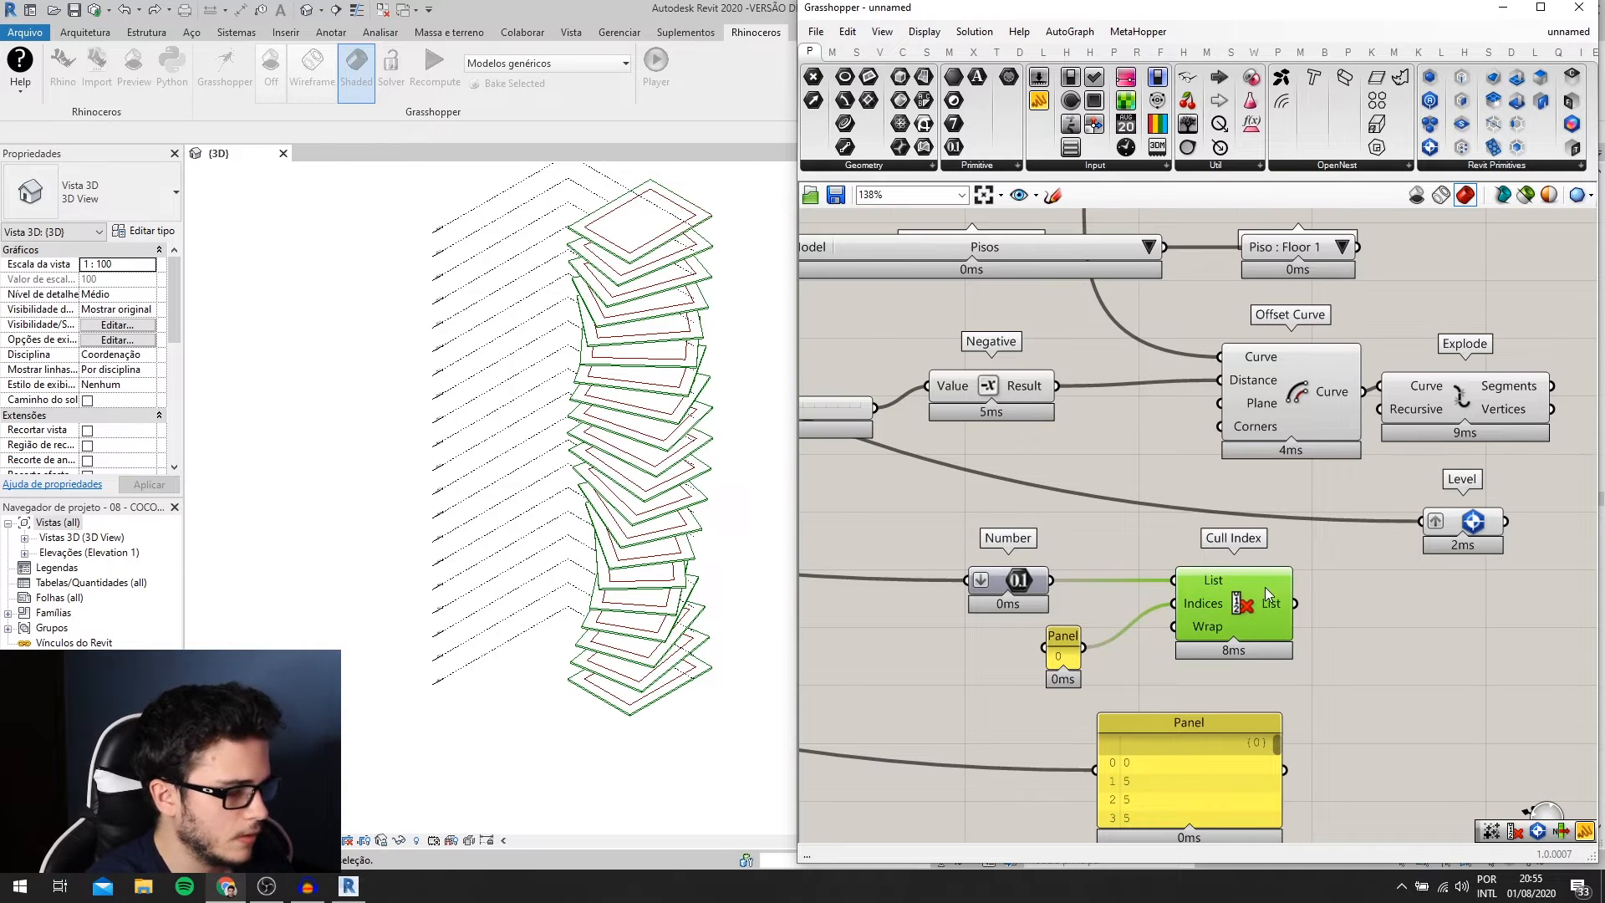
- Move the large Panel beside Cull Index, below Level, and connect Cull Index's List output to it
right_click_drag(1266, 596, 1073, 597)
left_click_drag(923, 734, 1207, 653)
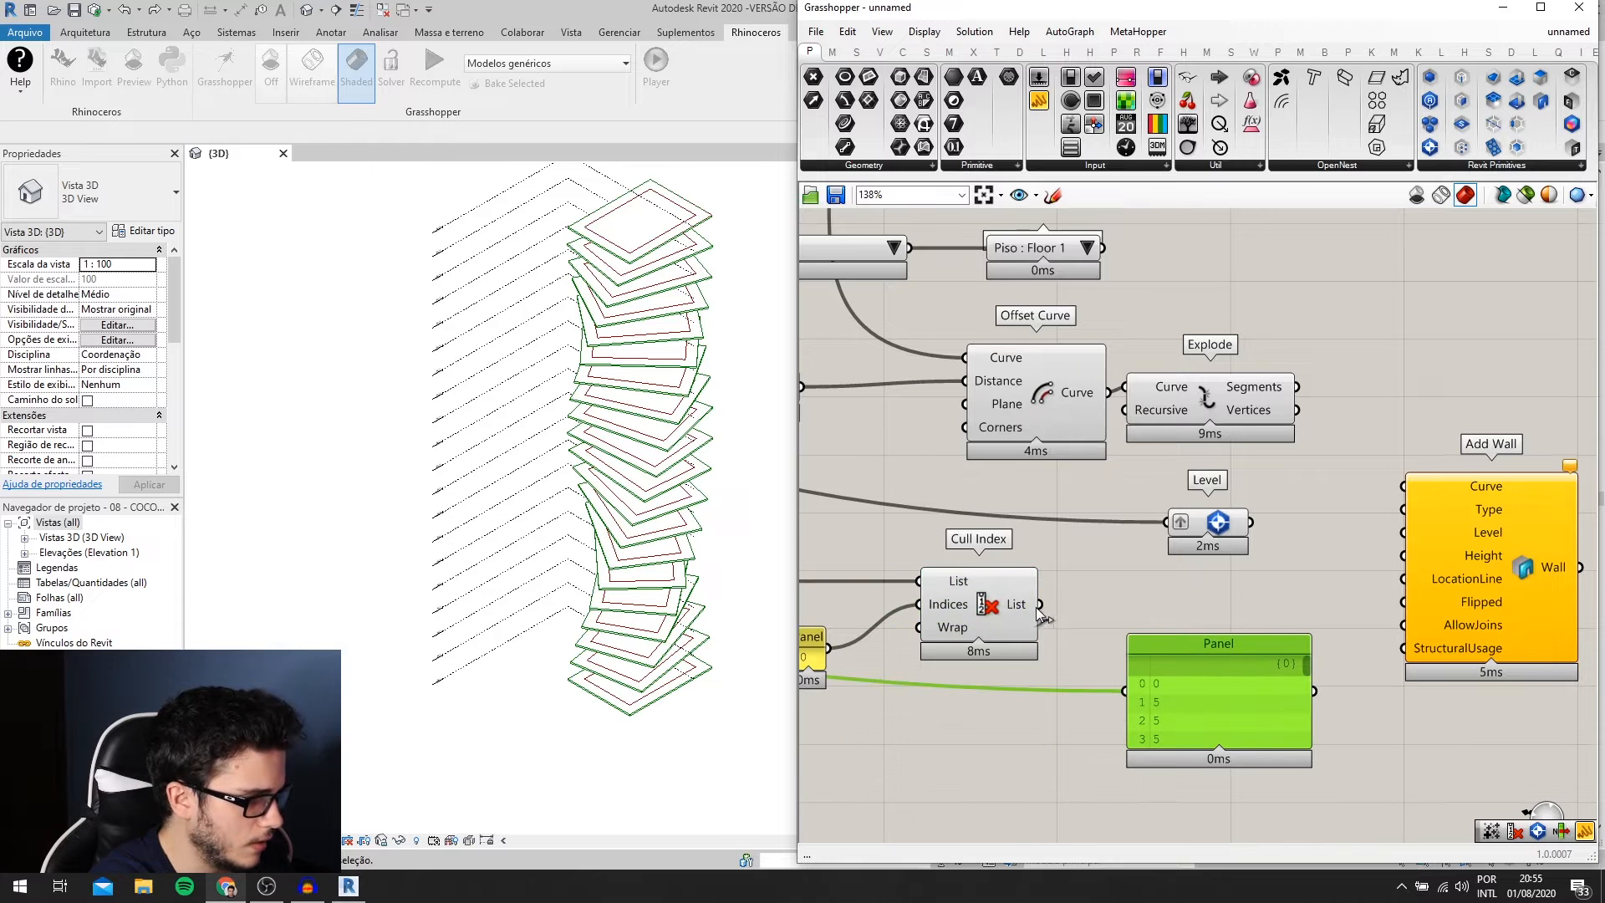
left_click_drag(1040, 603, 1125, 690)
scroll(1142, 671, "down", 4)
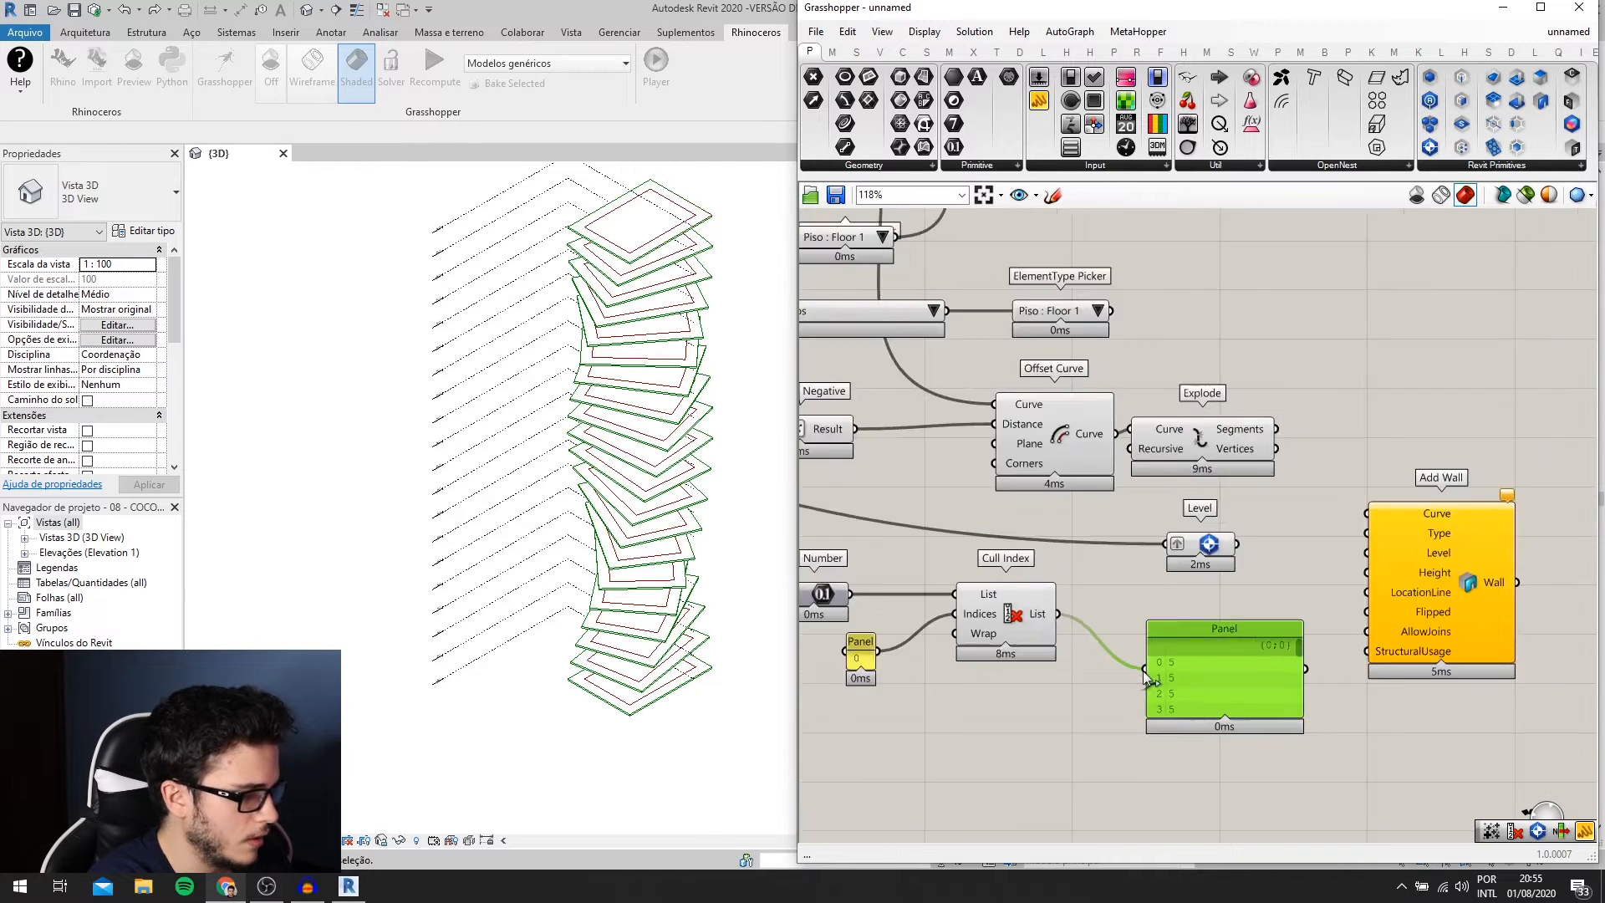
- Examine the stacked floor outlines and their inward offsets in the Revit 3D view against the wall definition
right_click_drag(1043, 635, 1084, 615)
scroll(597, 373, "up", 5)
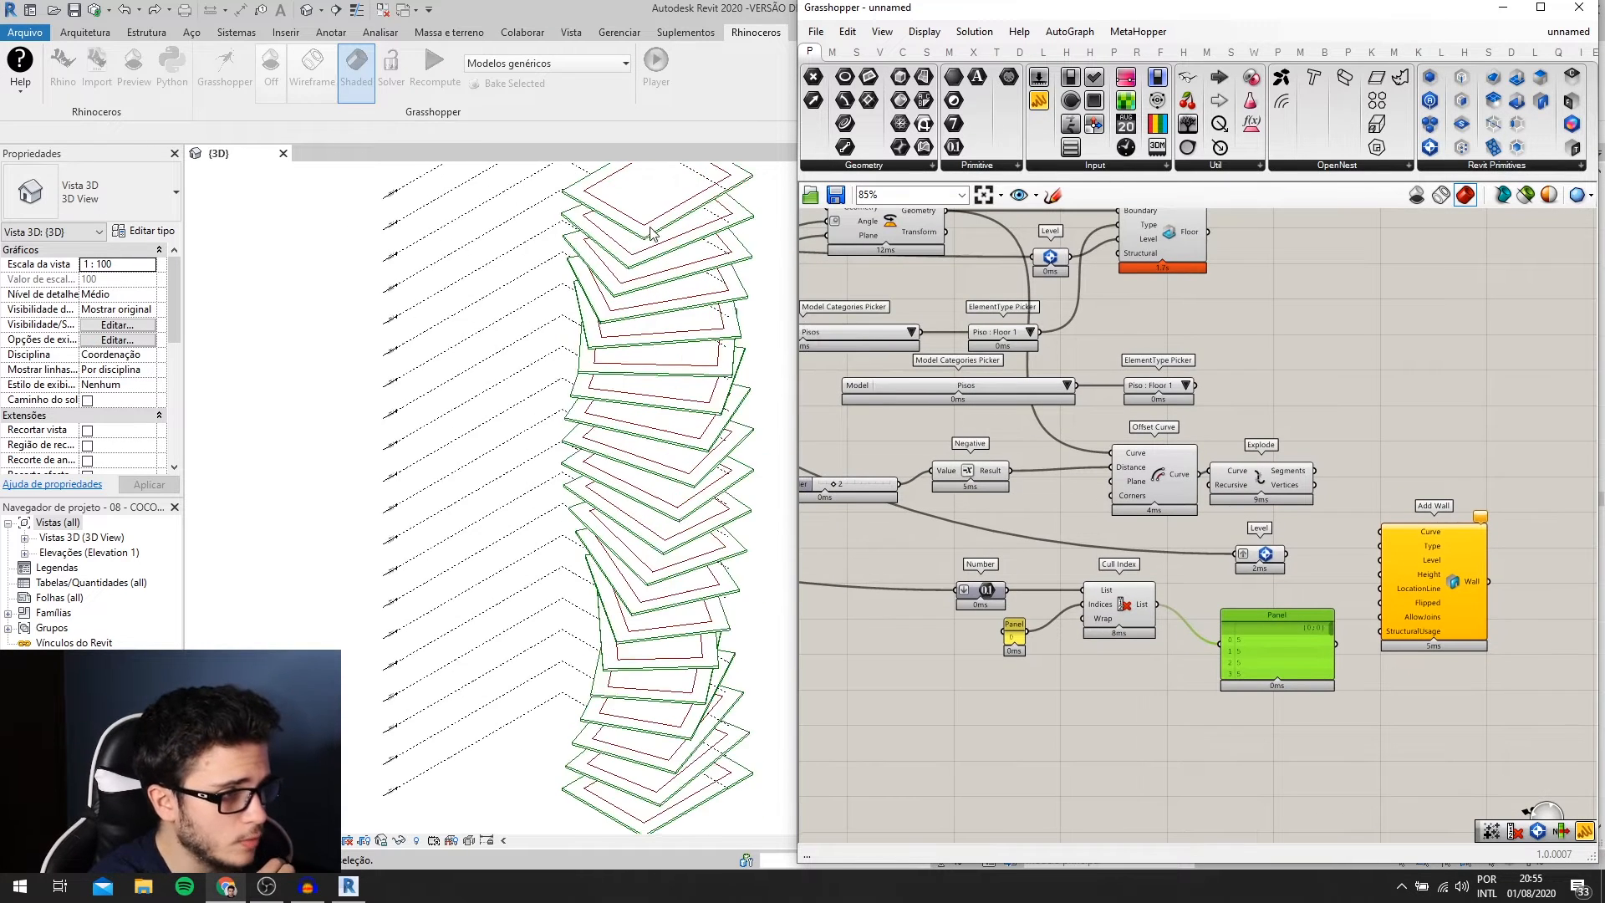
scroll(645, 267, "down", 5)
scroll(653, 254, "up", 1)
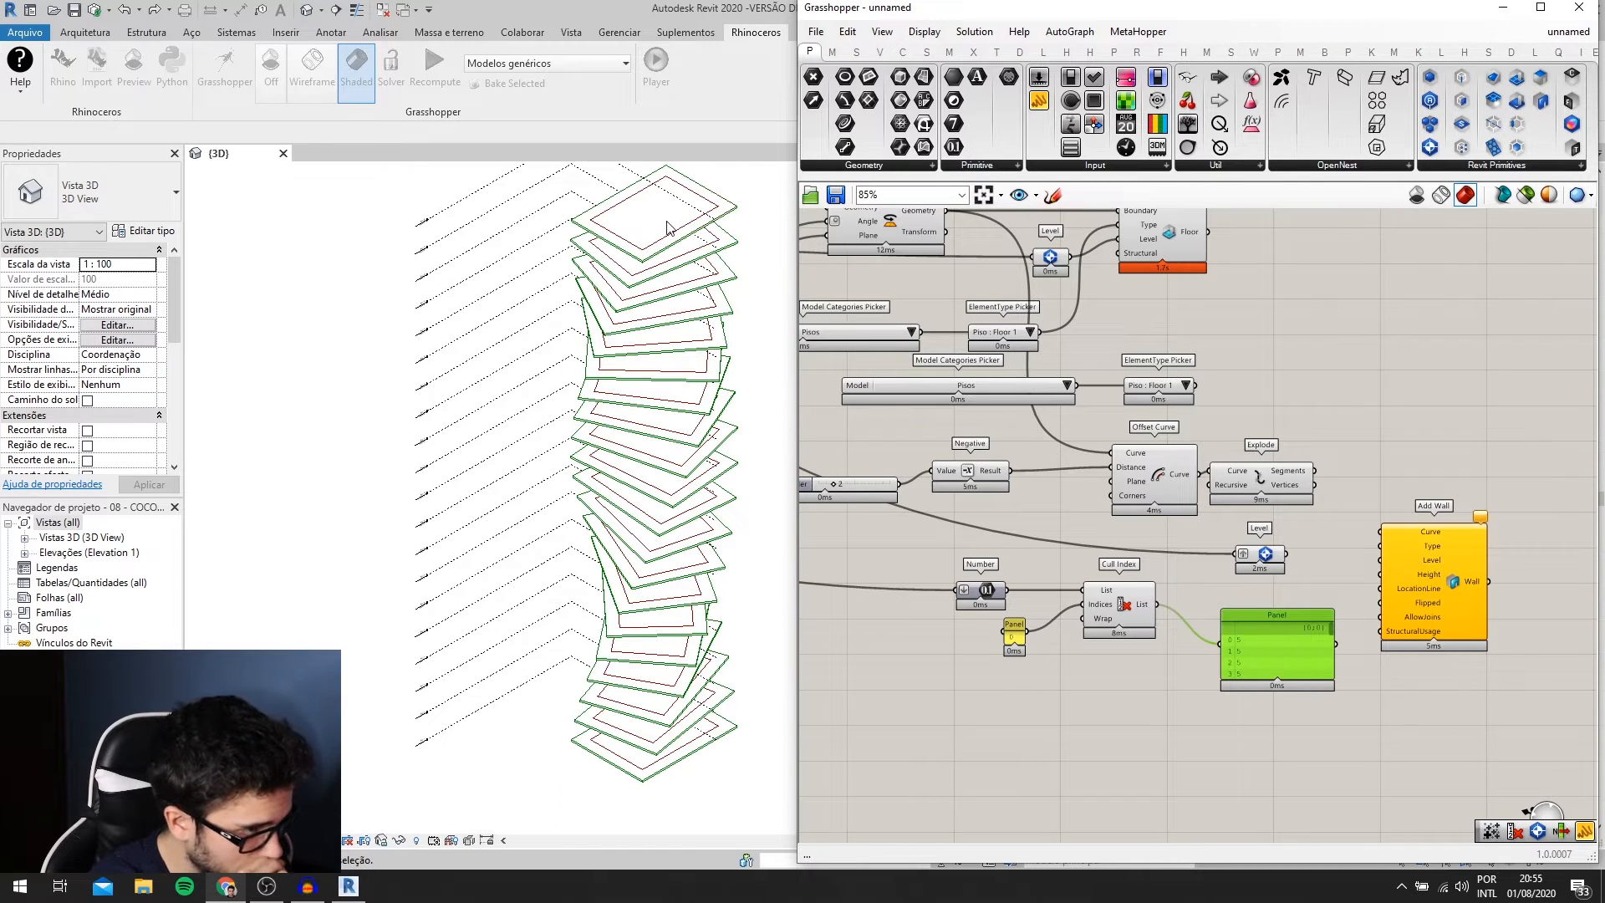
scroll(667, 226, "up", 2)
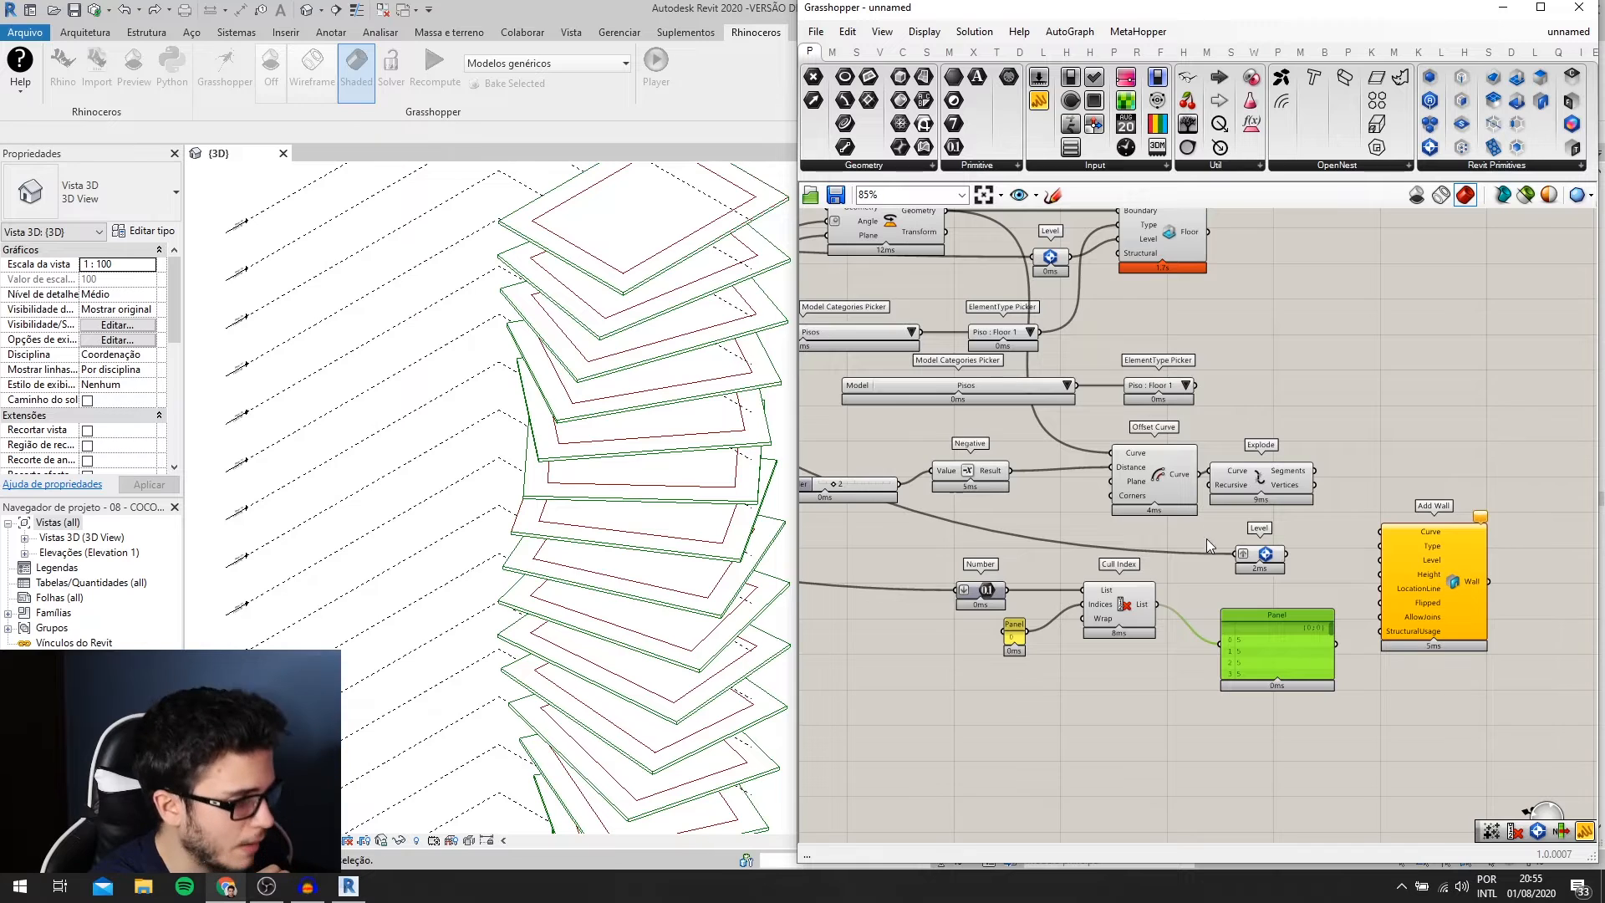
right_click_drag(1191, 544, 1292, 579)
scroll(1283, 576, "down", 1)
scroll(1296, 580, "up", 1)
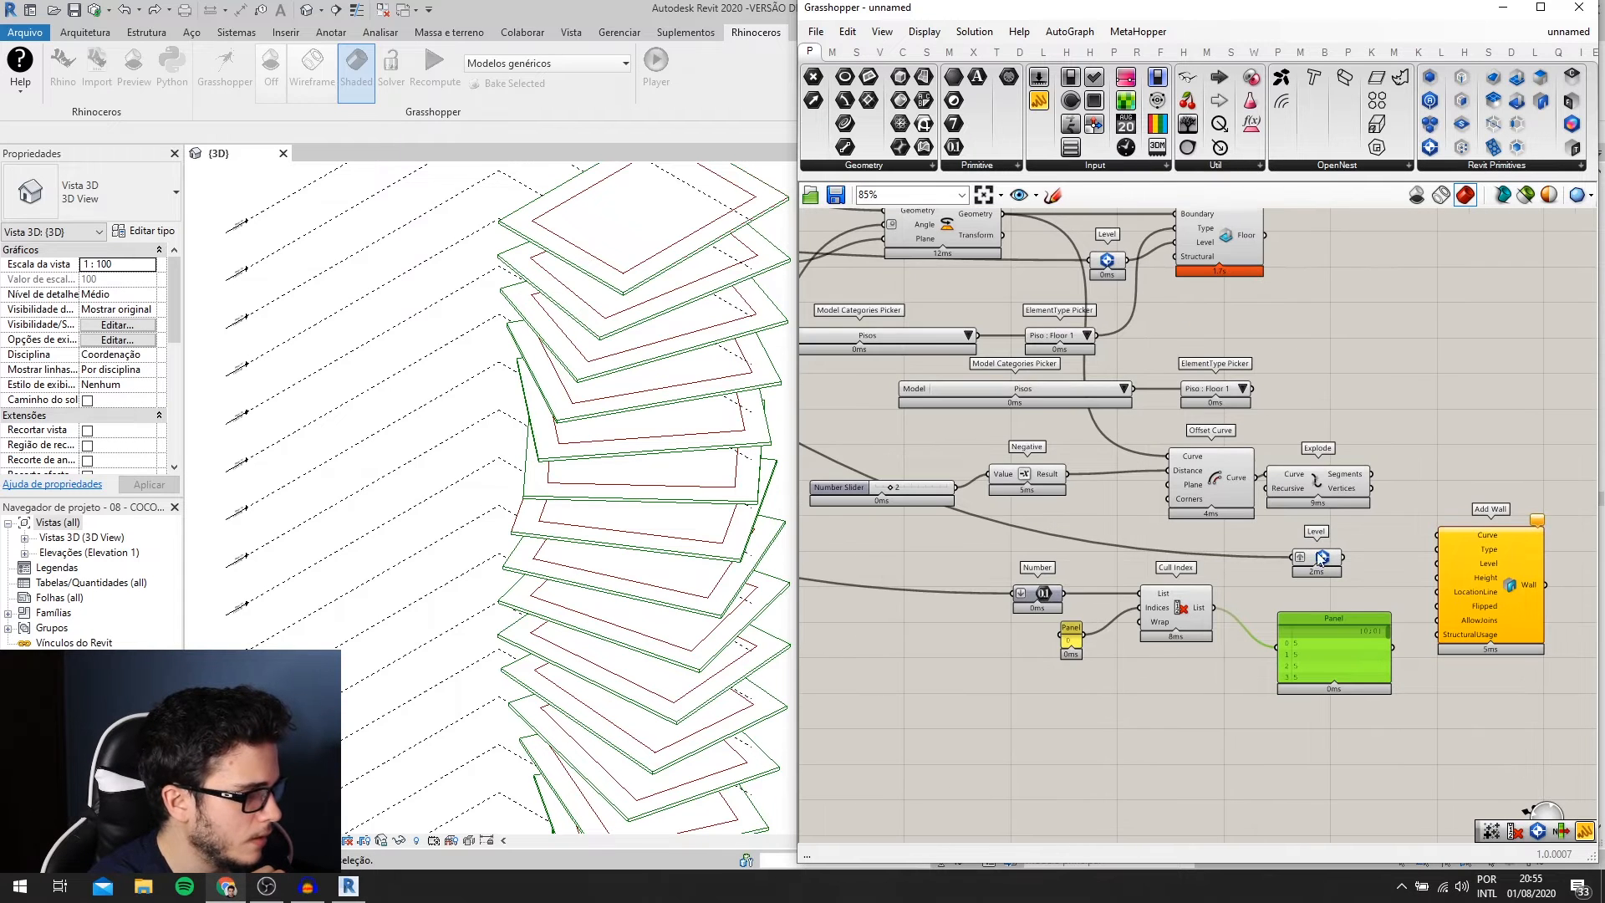
- Move the Explode component farther from Offset Curve, toward Add Wall
right_click_drag(1324, 489, 1252, 497)
left_click(1252, 496)
left_click_drag(1297, 499, 1301, 500)
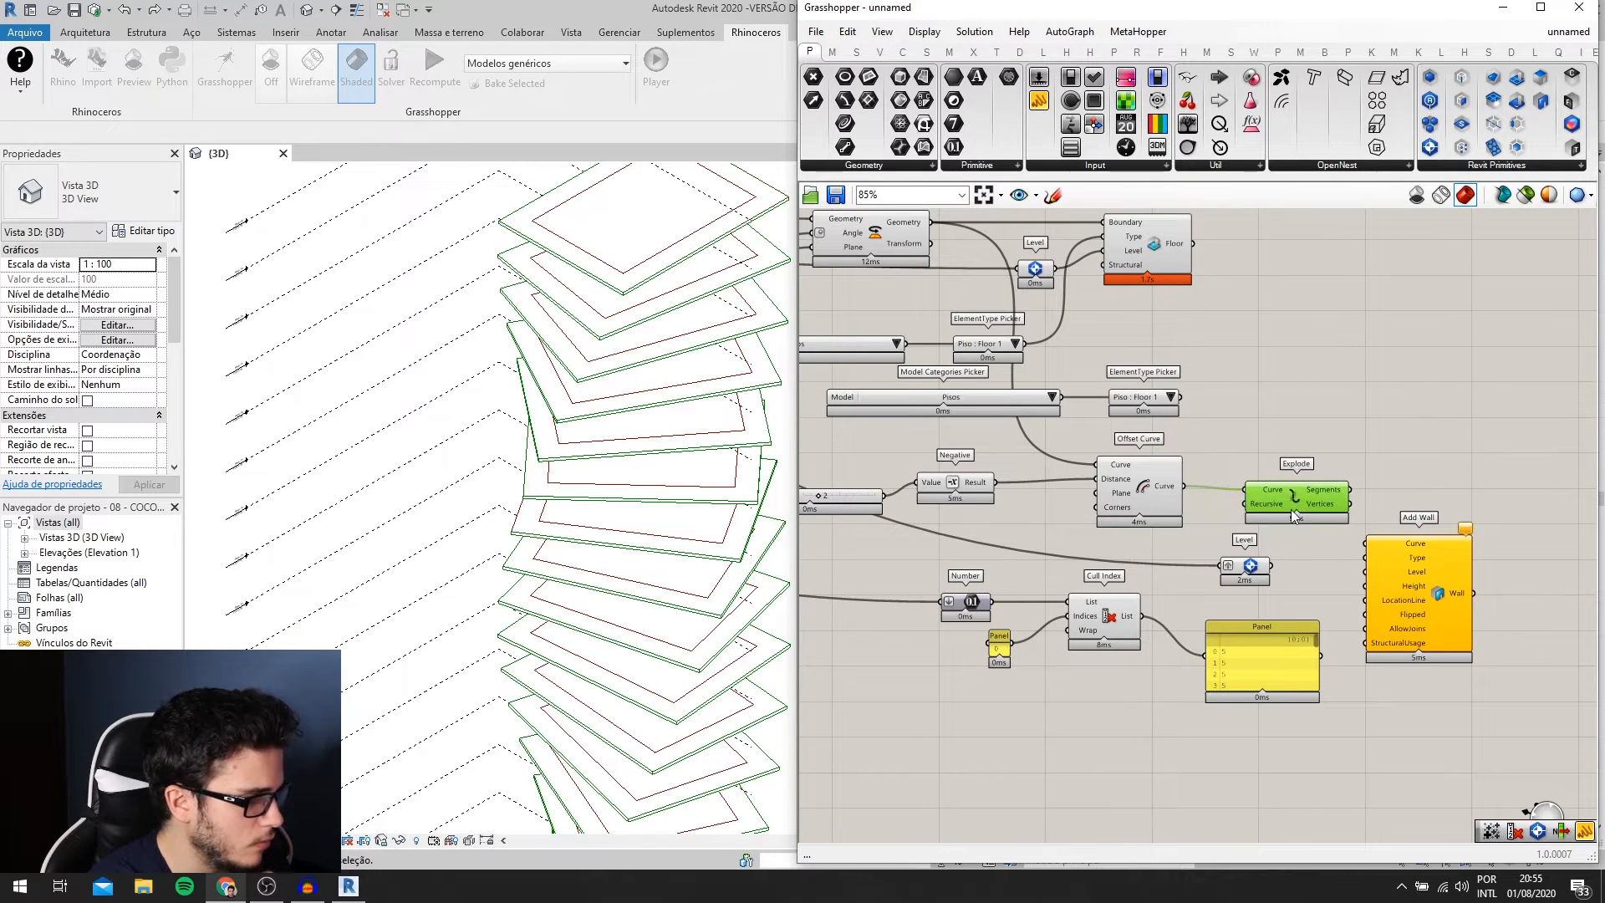
- Duplicate the Cull Index component with its index panel, feed it the Offset Curve output, and move Explode further right
left_click_drag(1126, 691, 1003, 621)
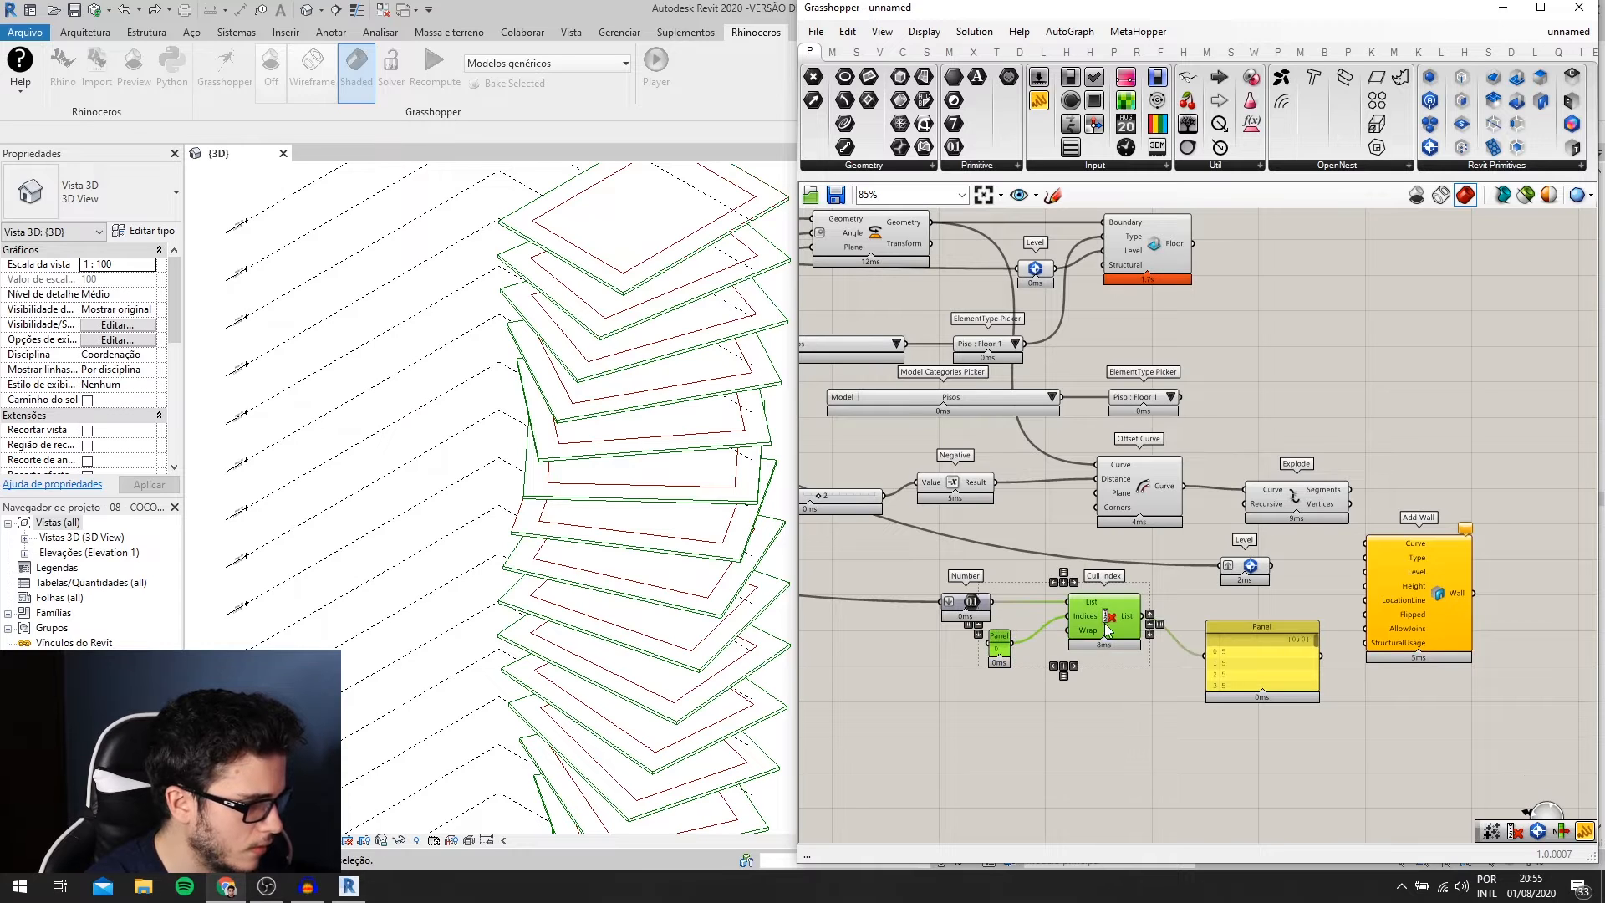
left_click_drag(1106, 623, 1269, 409, "alt")
scroll(1297, 453, "up", 1)
left_click_drag(1330, 513, 1583, 515)
- Flatten the Offset Curve output and set both the List input and List output of the new Cull Index to Reverse
right_click(1122, 497)
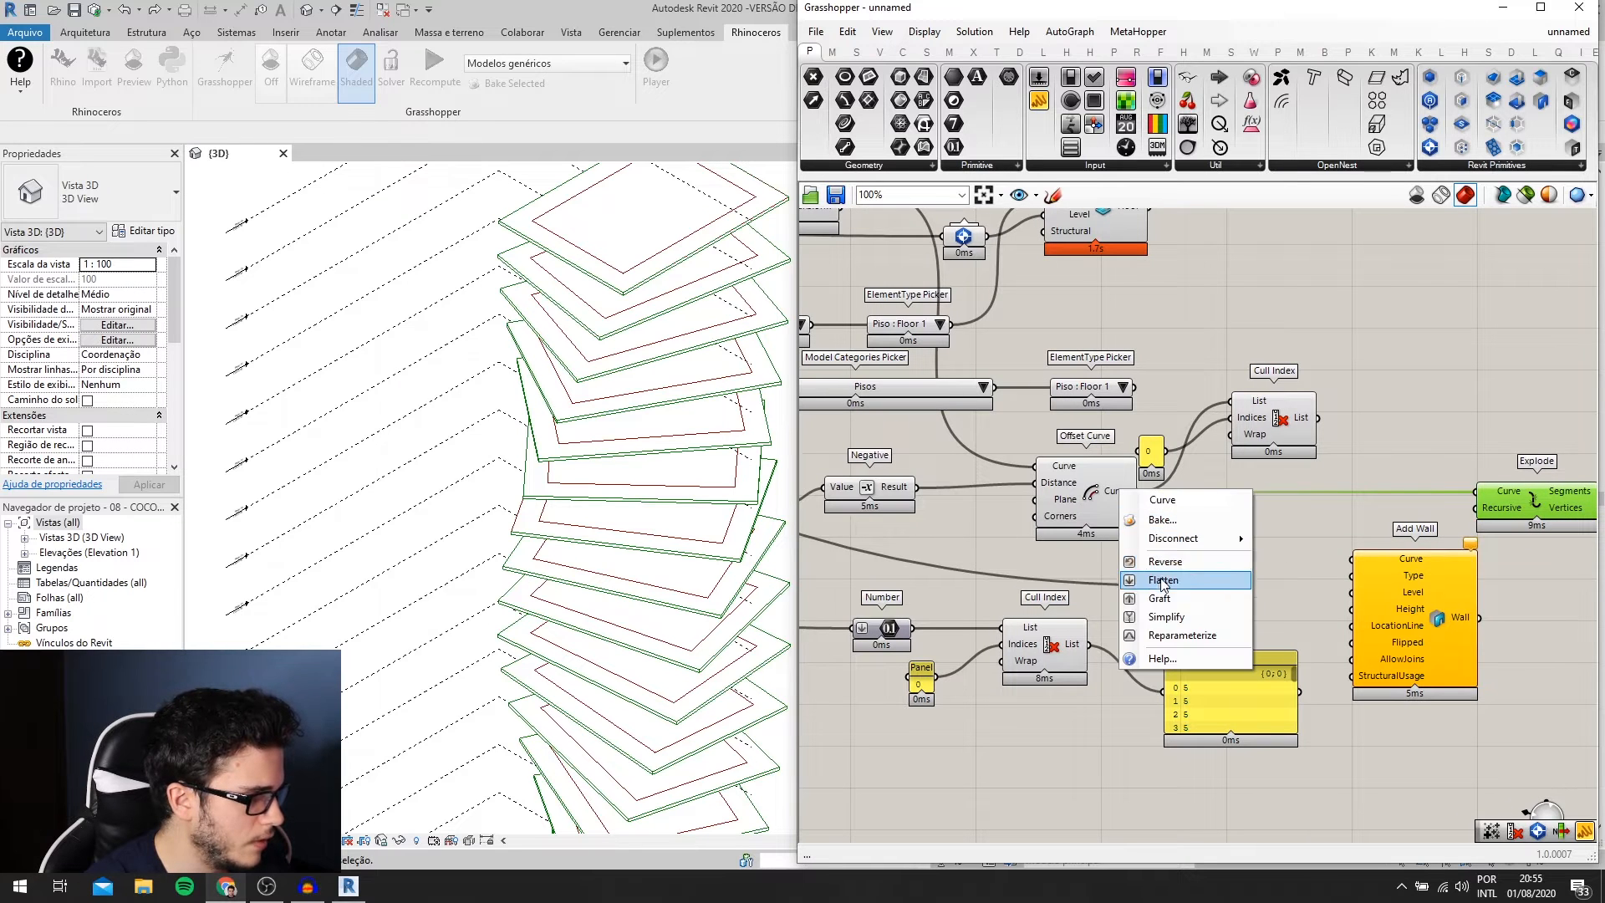
left_click(1167, 583)
right_click(1260, 410)
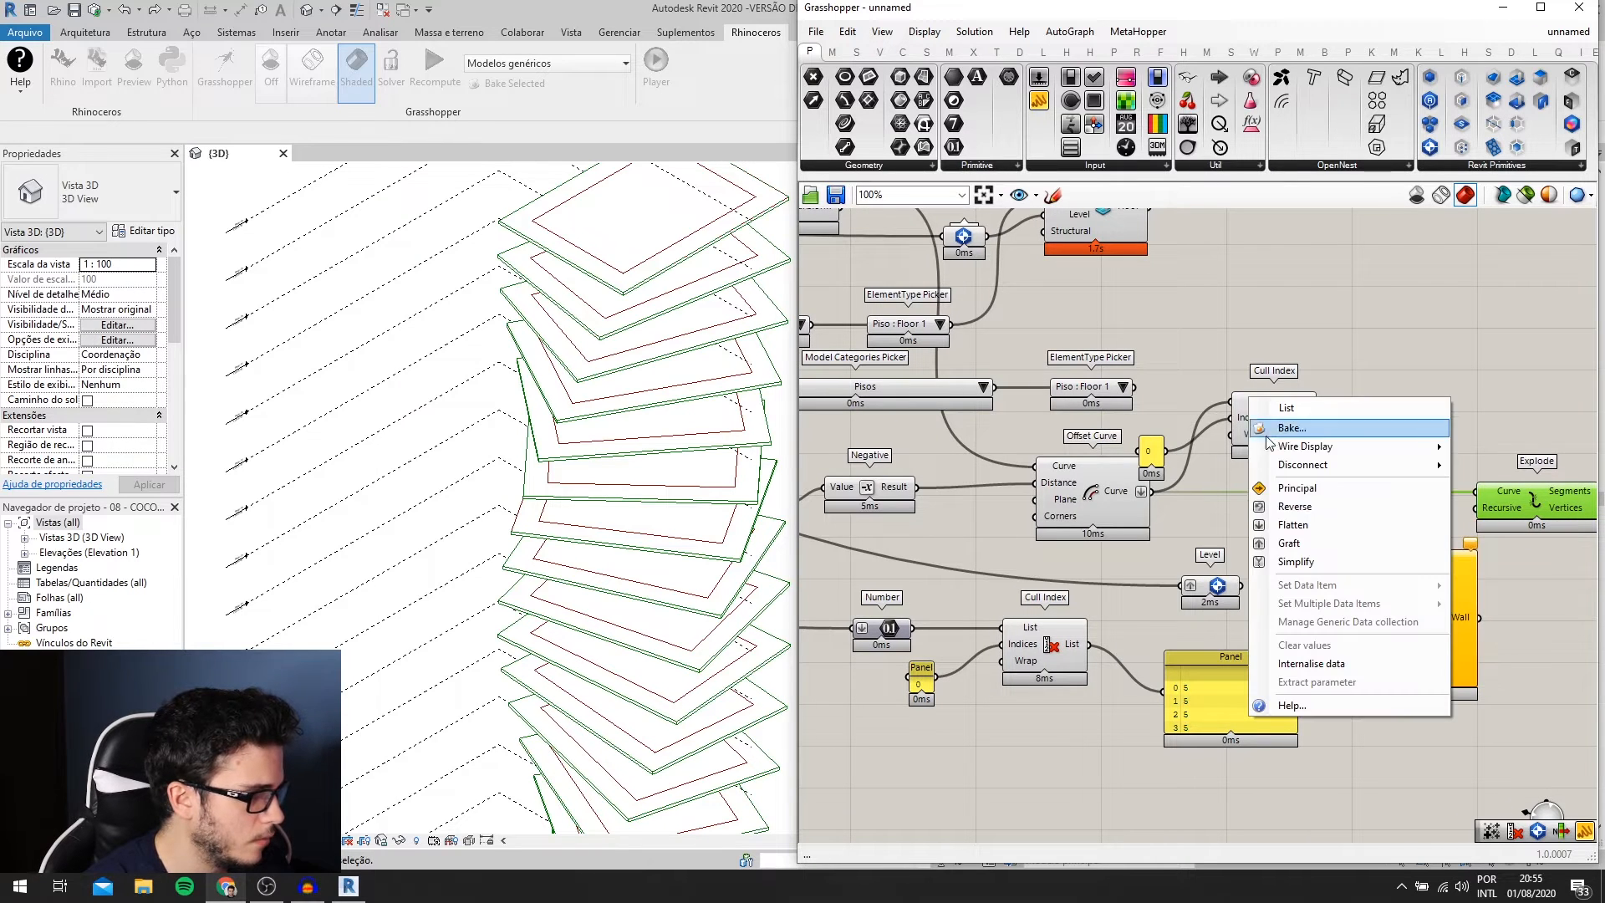
left_click(1288, 517)
right_click(1309, 420)
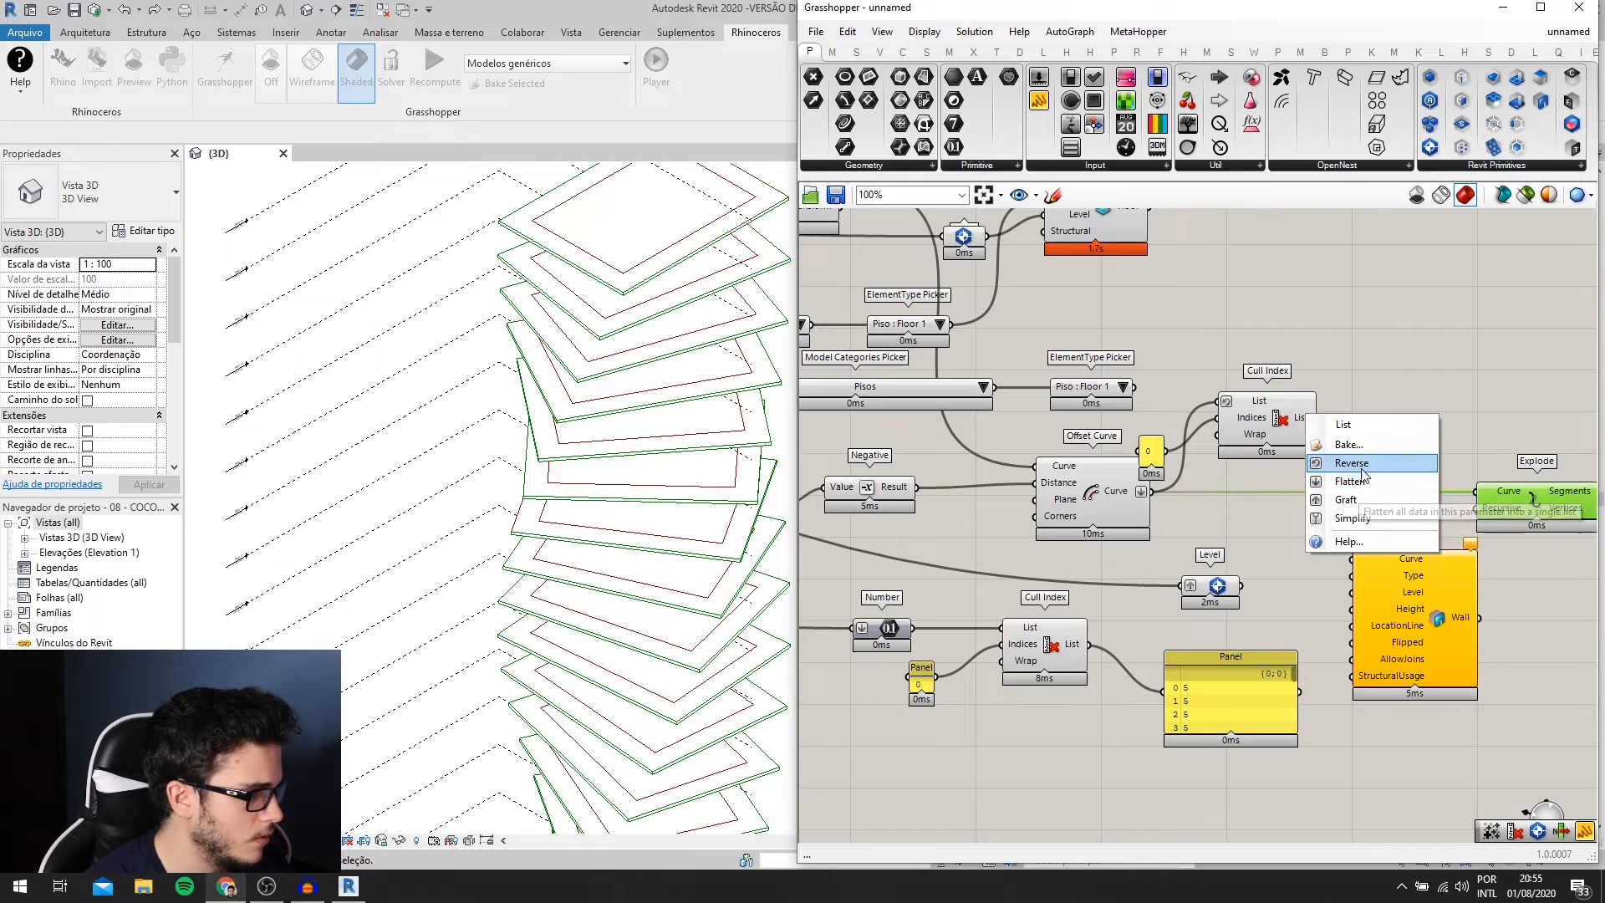
left_click(1361, 459)
- Line up the new Cull Index between Offset Curve and Explode, and connect its List output to Explode's Curve input
left_click_drag(1272, 421, 1302, 483)
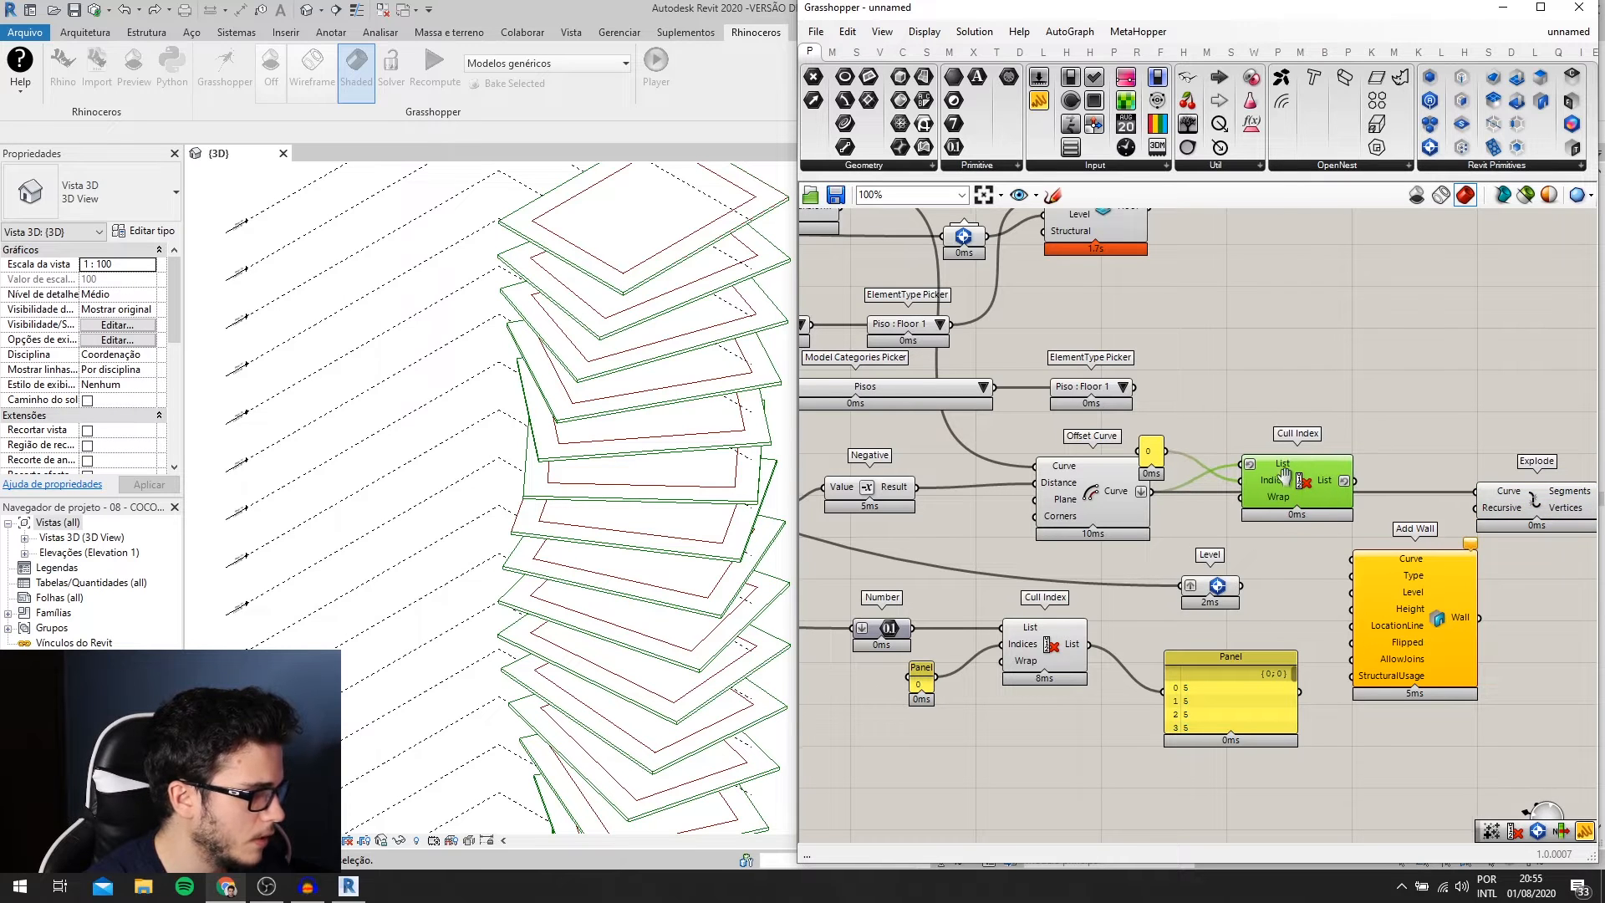
right_click_drag(1285, 473, 1235, 489)
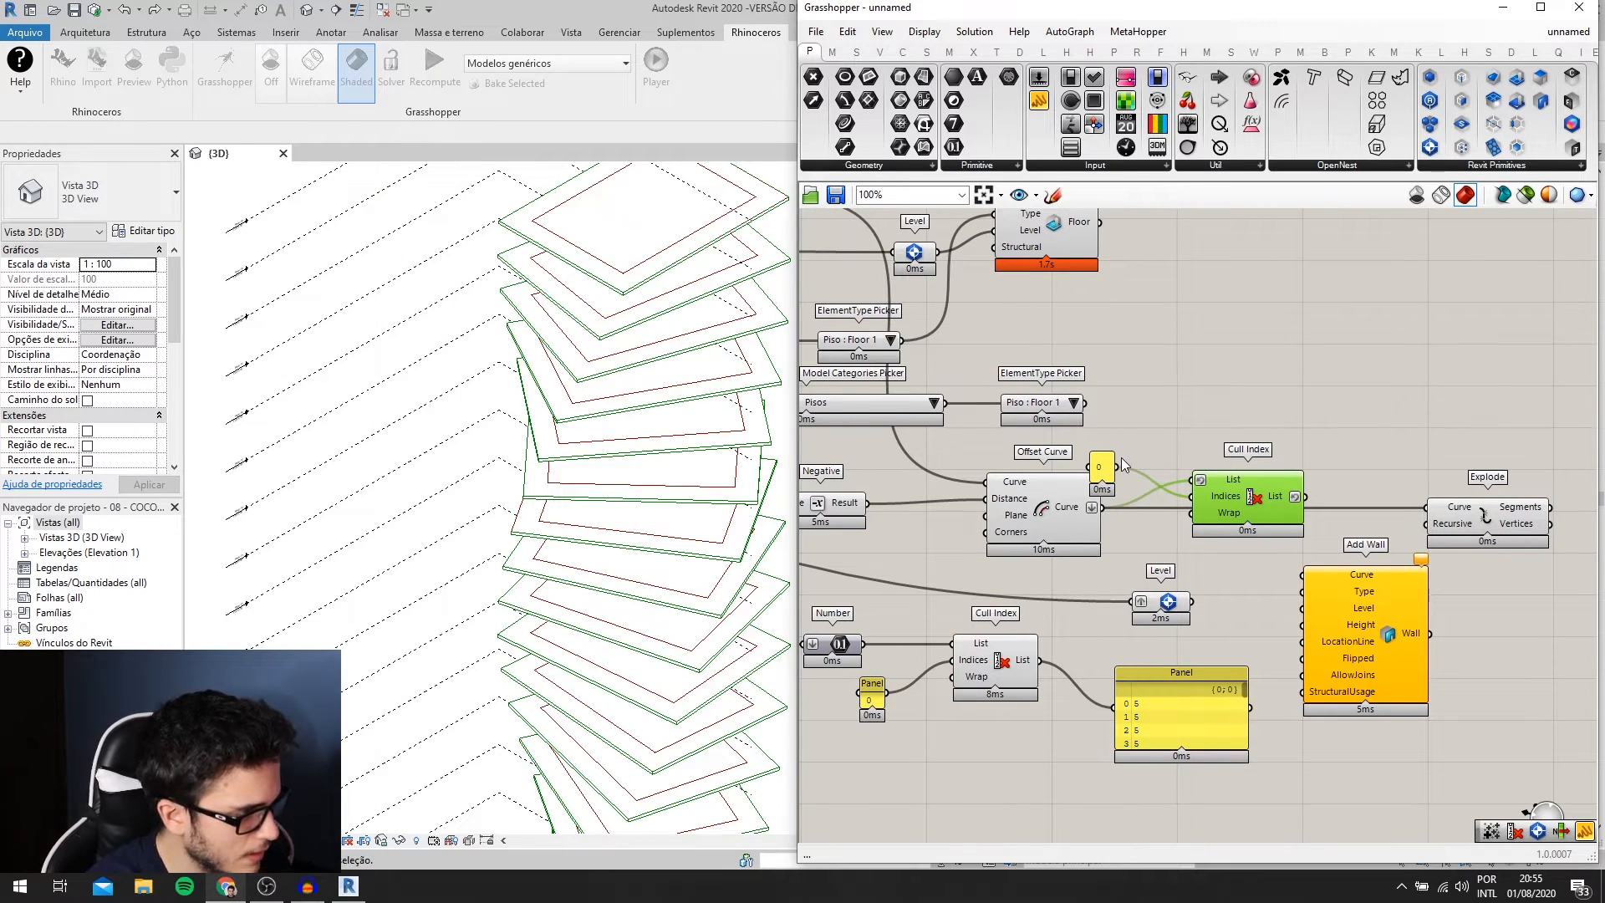
right_click_drag(1136, 463, 1124, 473)
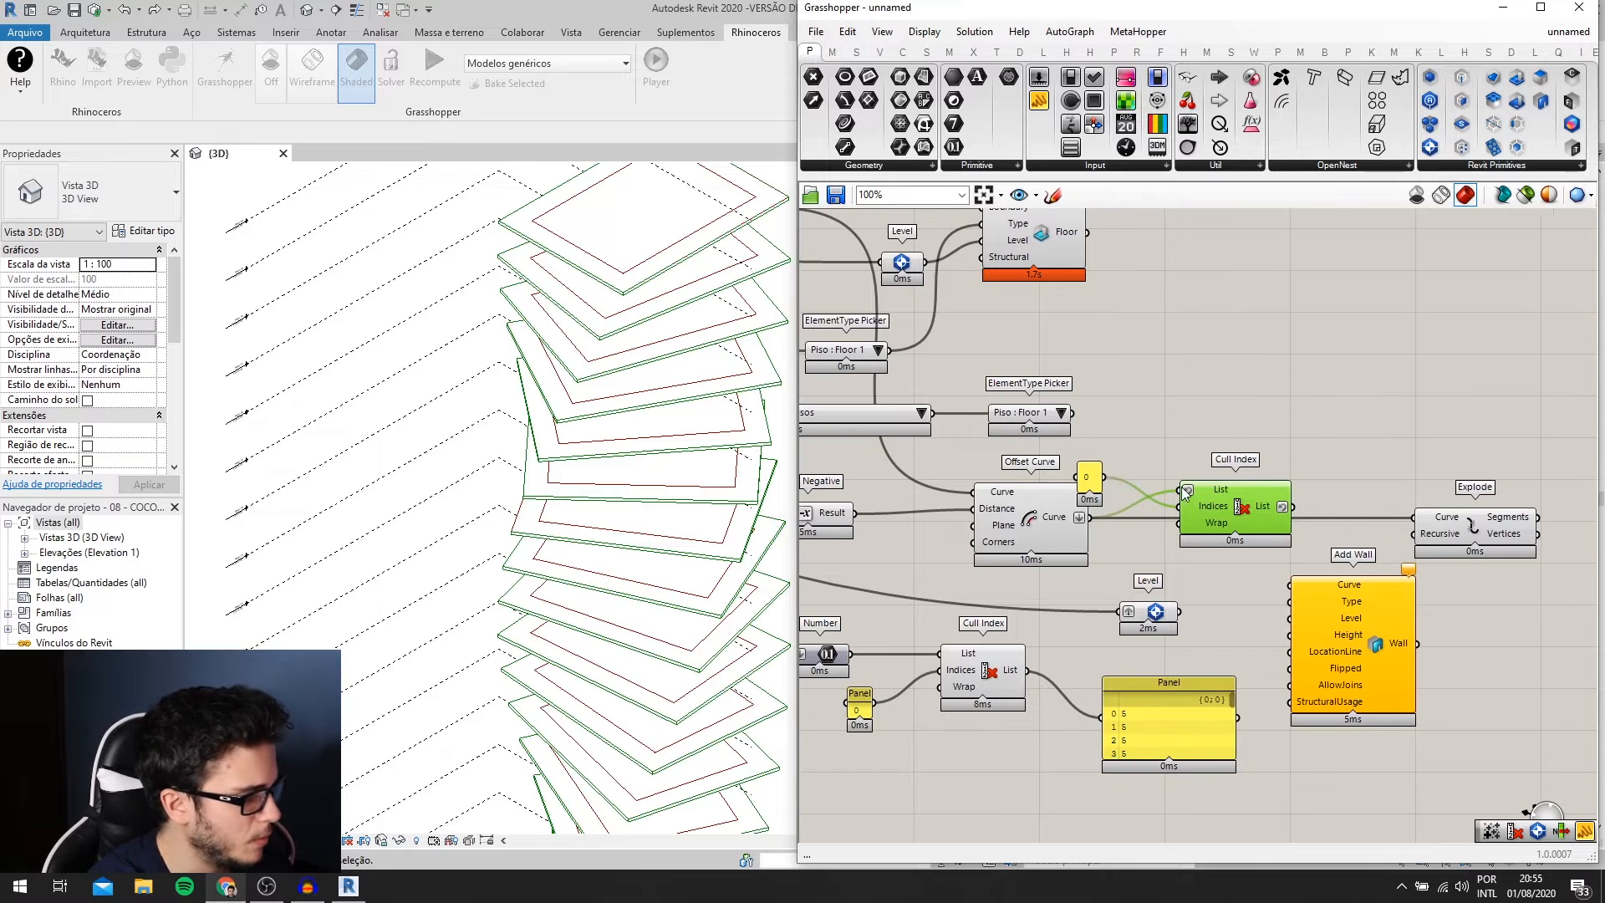
scroll(1262, 487, "up", 2)
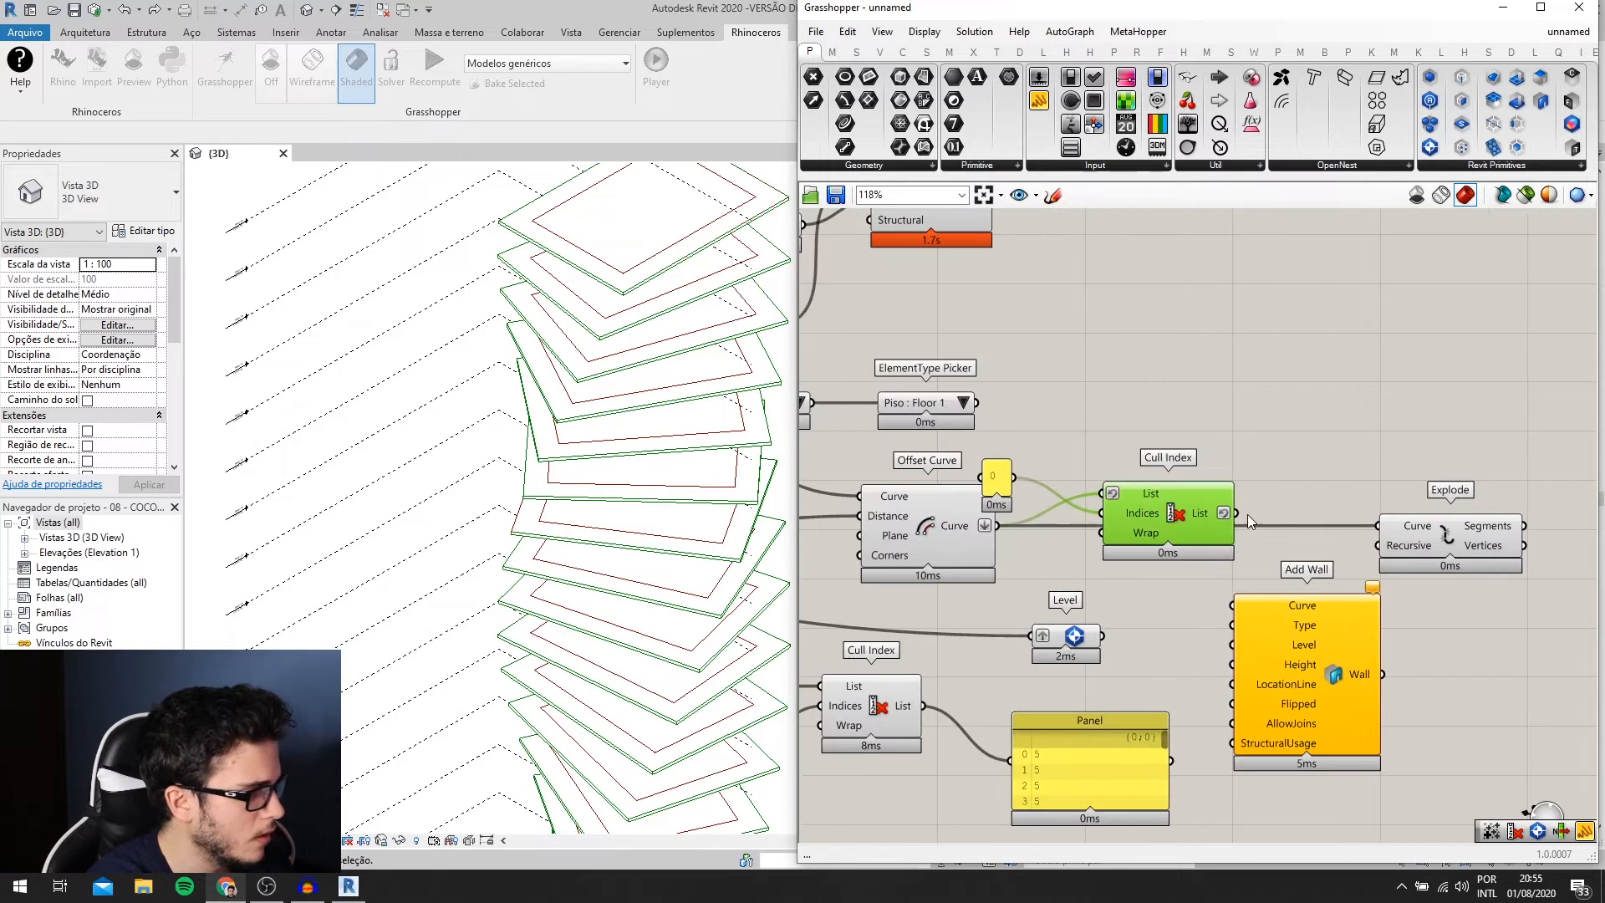
left_click_drag(1237, 513, 1400, 519)
scroll(1385, 535, "down", 3)
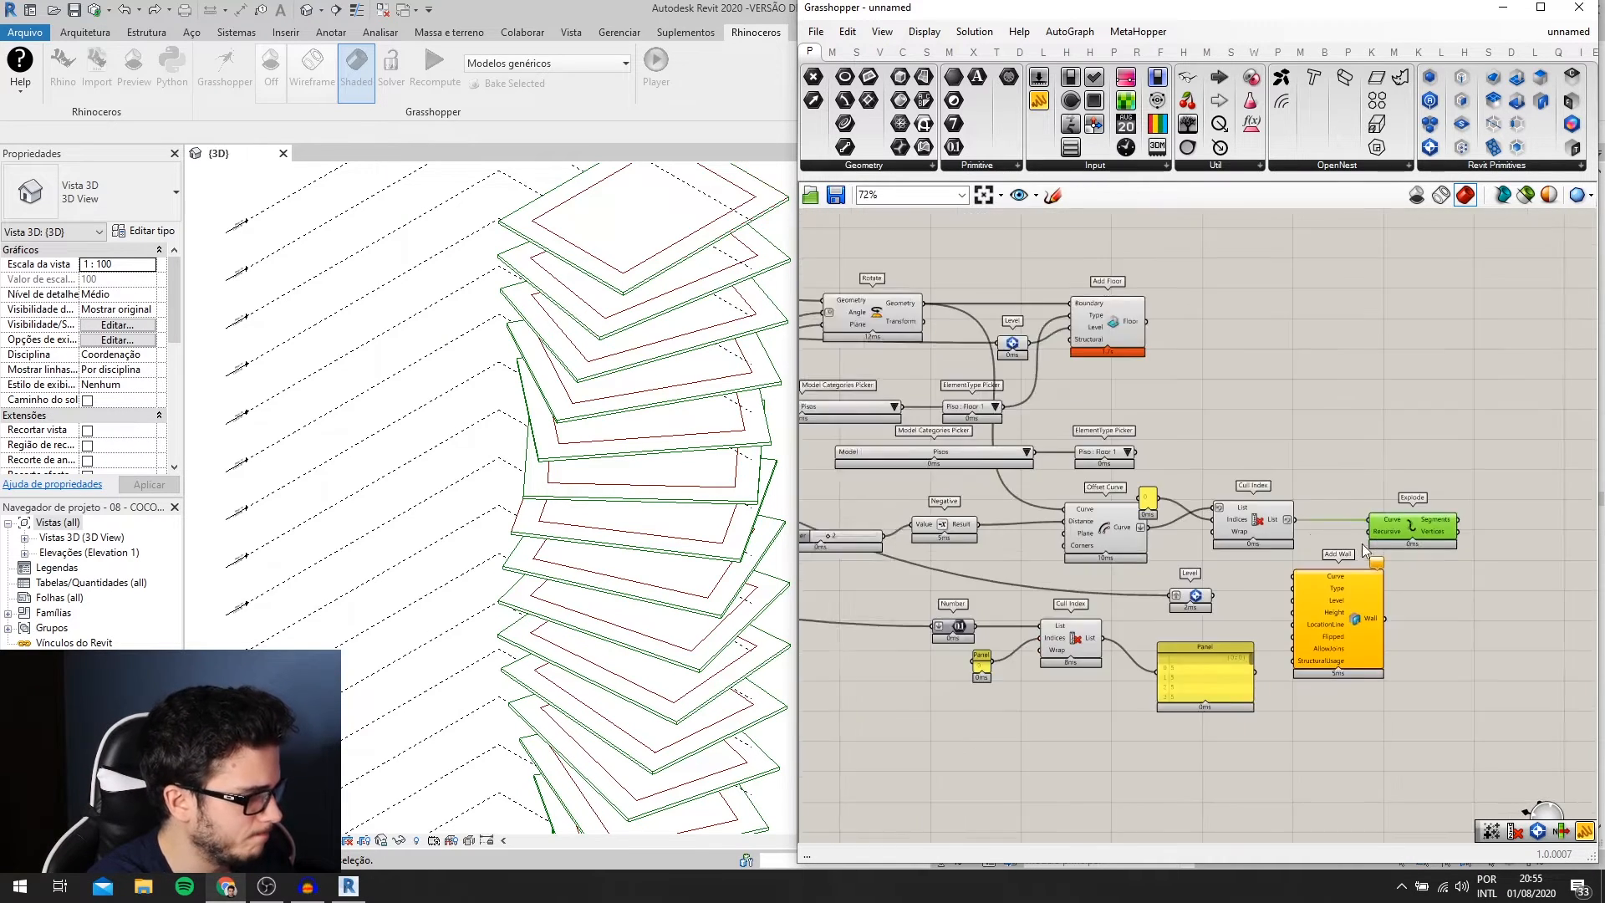
- Move the Add Wall component to the right of Explode
right_click_drag(1369, 560, 1246, 560)
left_click(1215, 615)
left_click_drag(1228, 615, 1390, 600)
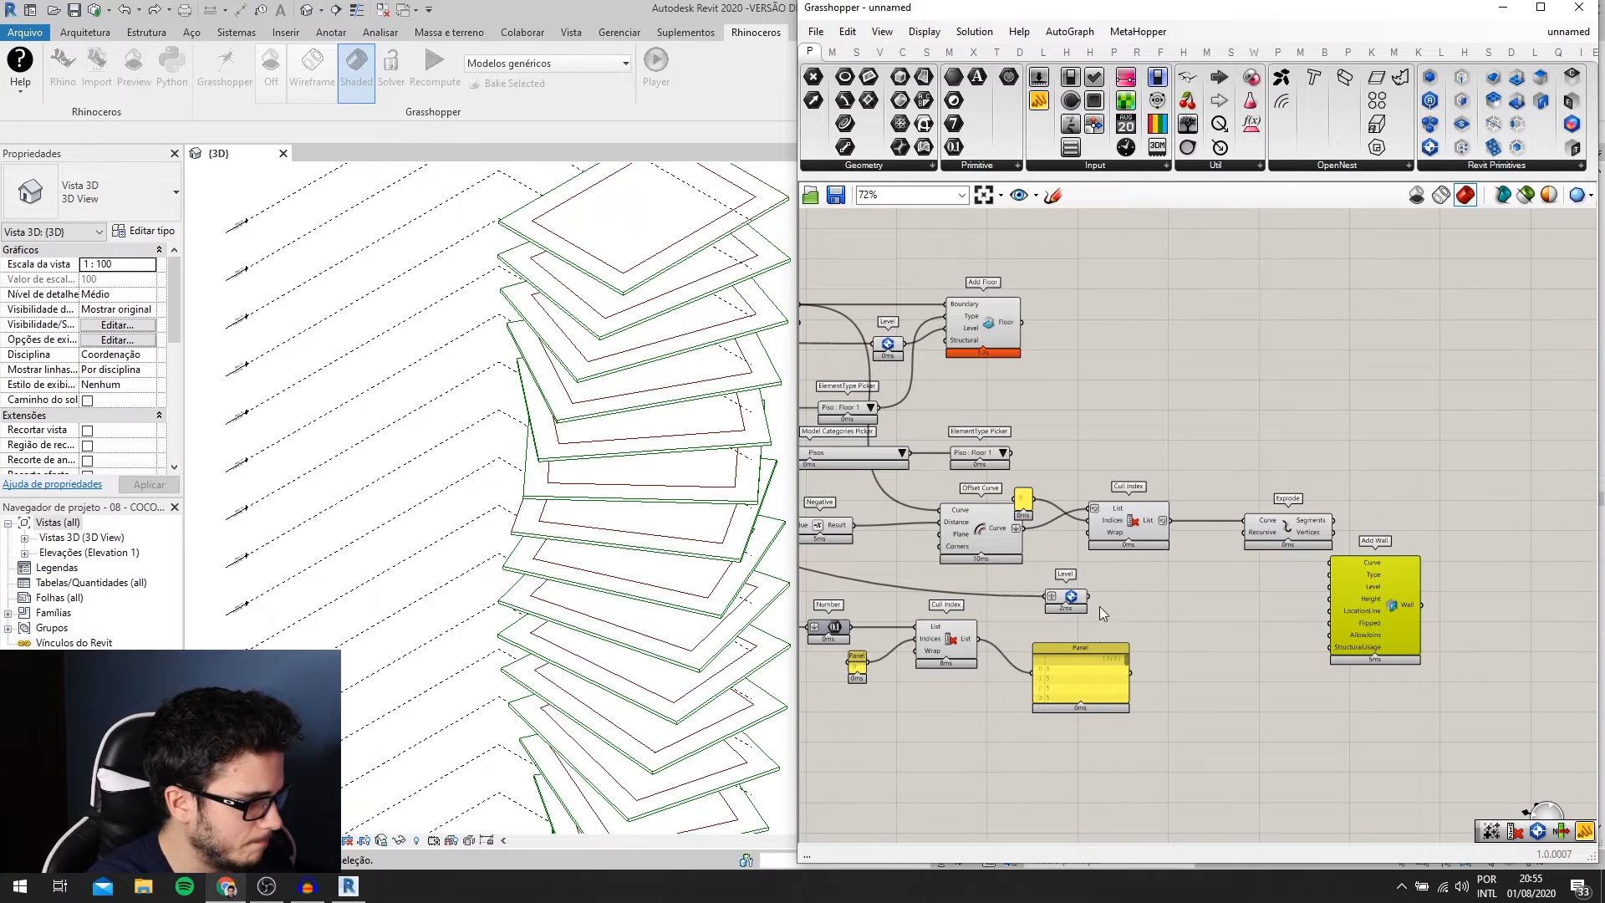
- Add a Graft Tree component fed by the lower Cull Index's List output, and delete the panel reading that list
right_click_drag(1100, 605, 1135, 603)
scroll(1104, 672, "up", 3)
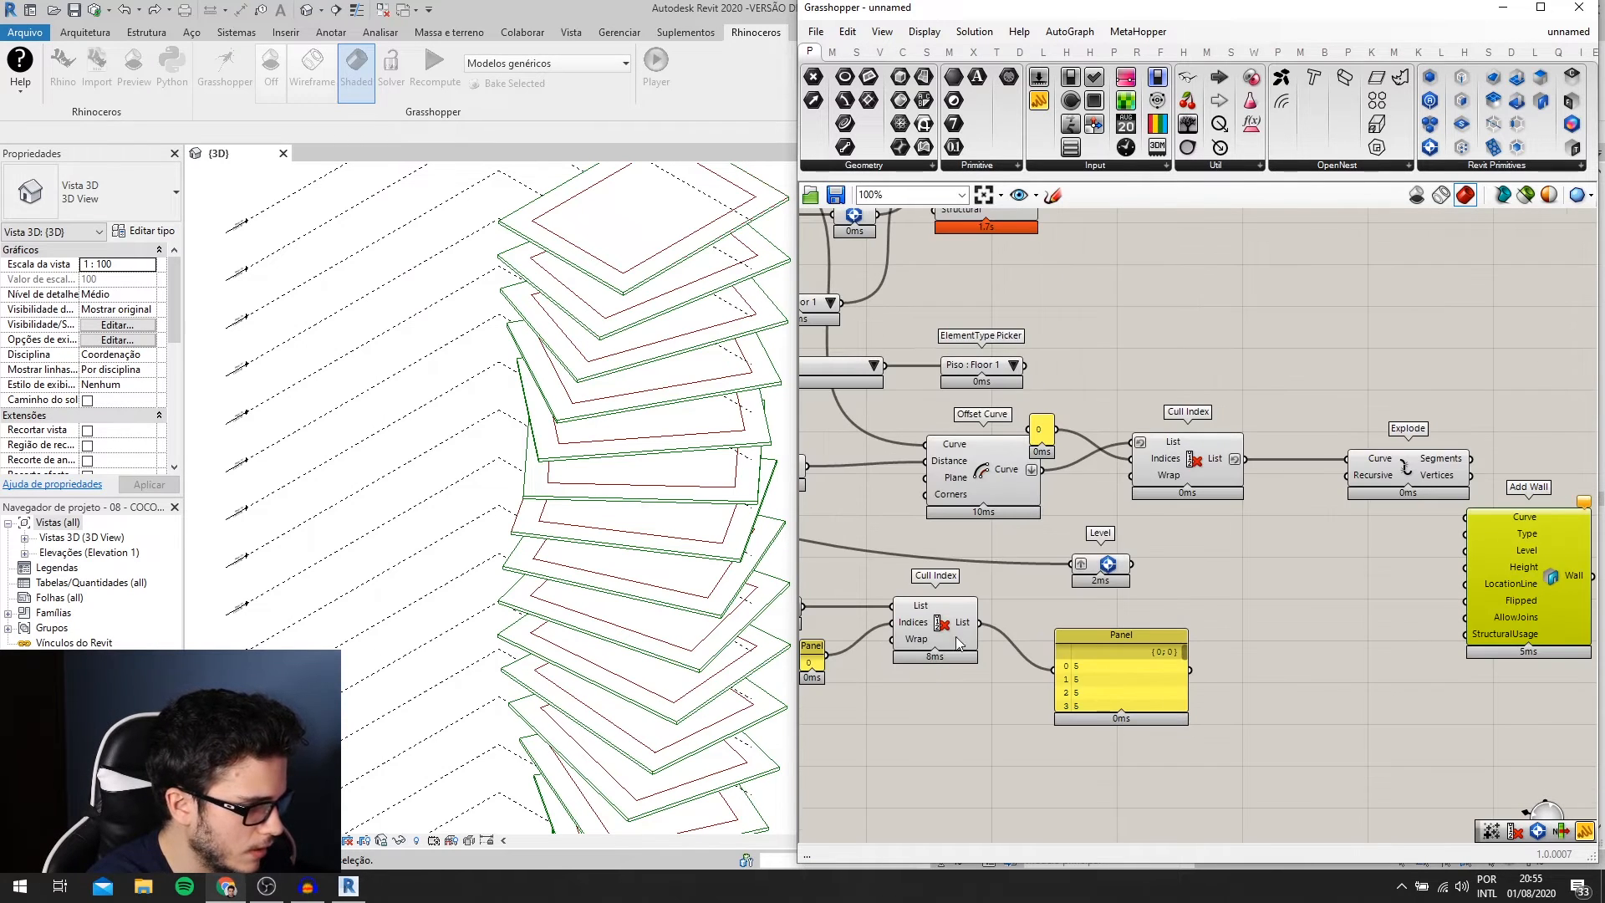
double_click(1159, 597)
type("gr")
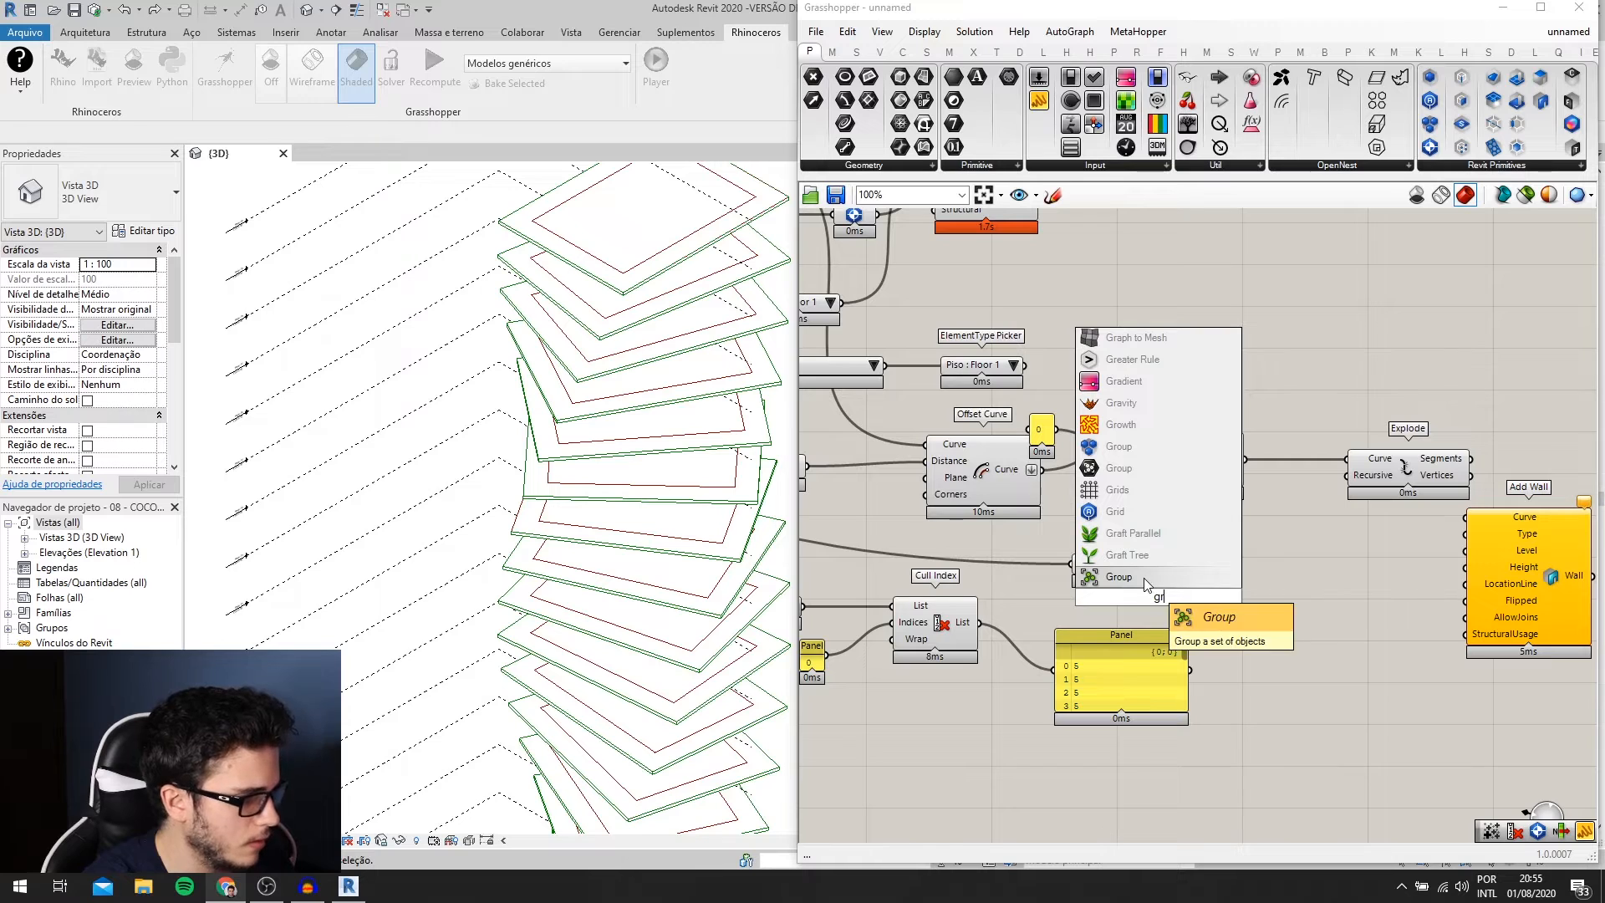
left_click(1173, 555)
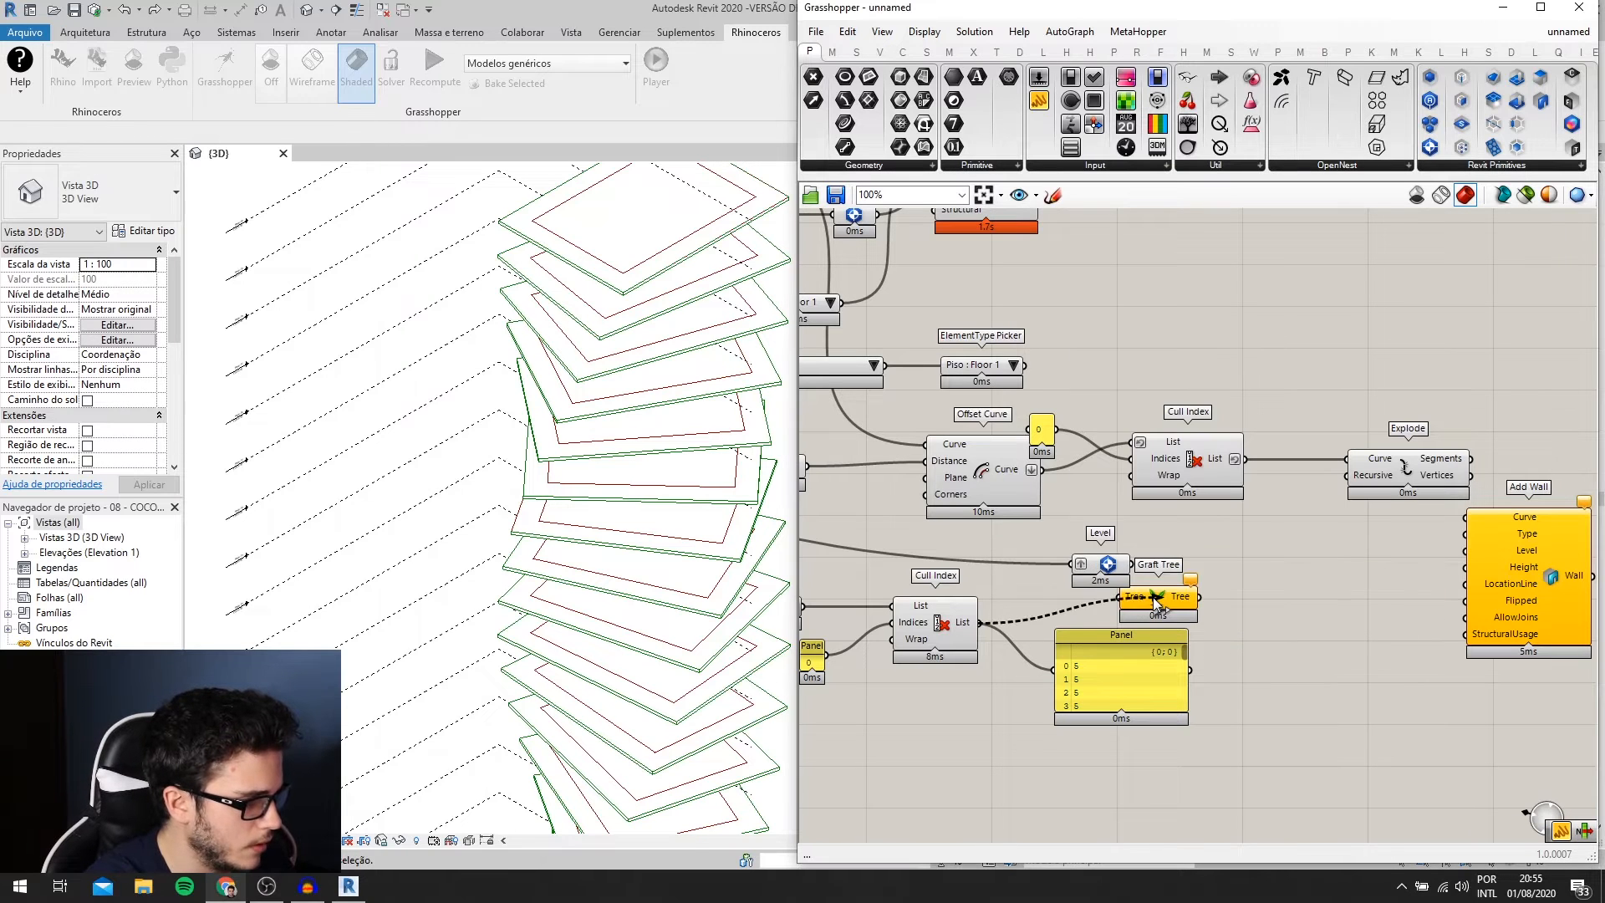
left_click_drag(1152, 597, 1238, 628)
left_click_drag(1146, 654, 1371, 698)
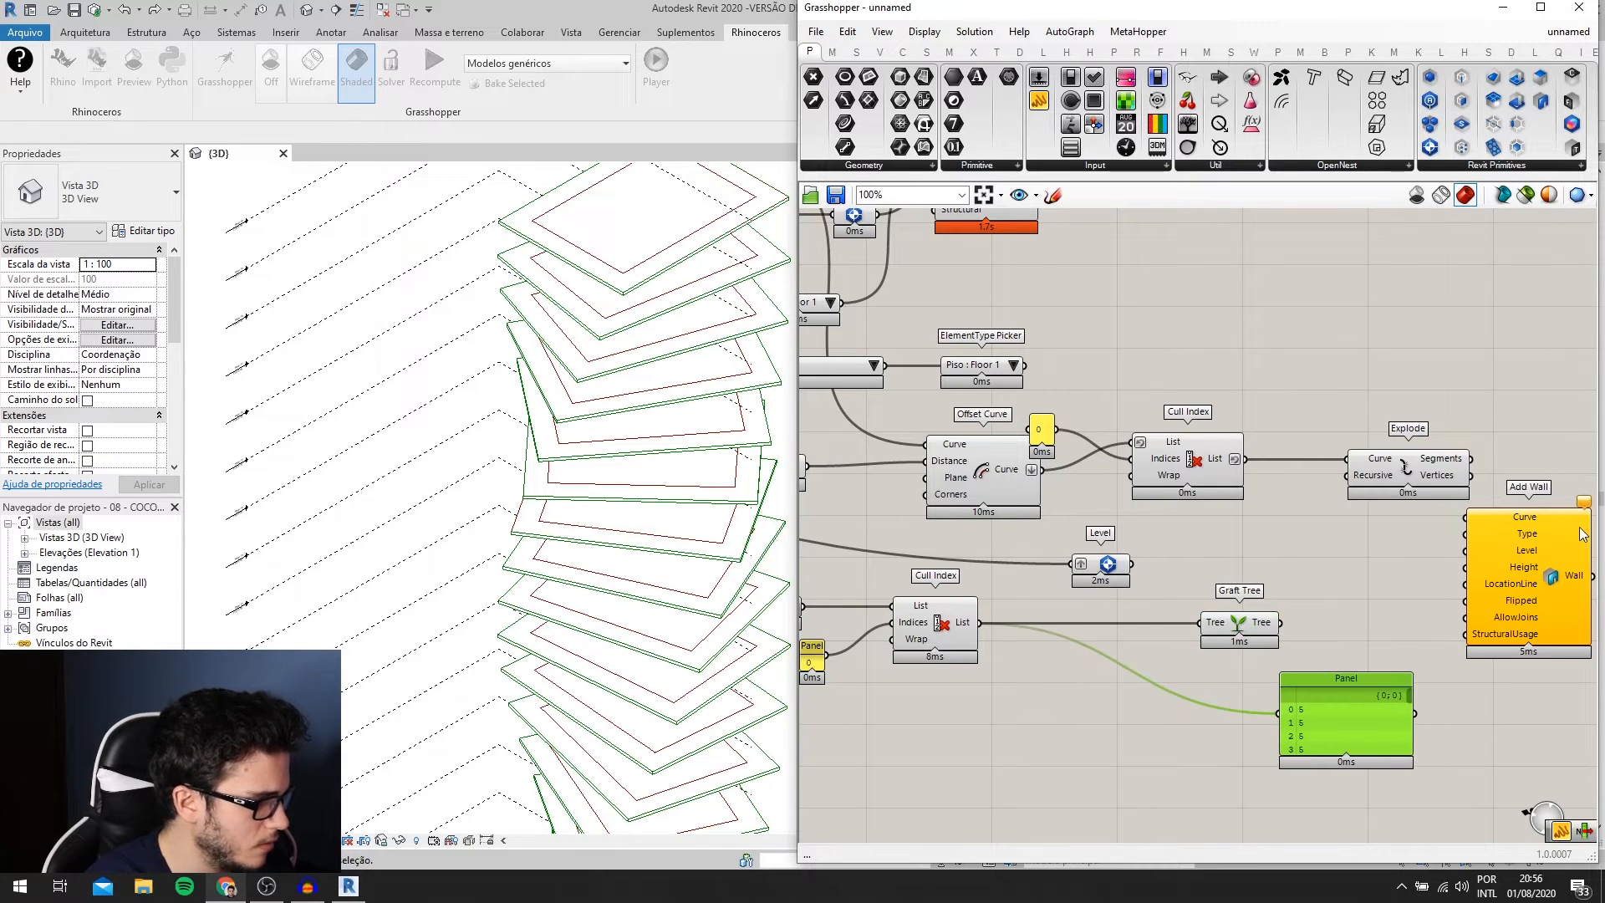
key("Delete")
- Rearrange the height branch by shifting Number, its index panel, Cull Index and Graft Tree closer to Add Wall
right_click_drag(1333, 602, 1225, 605)
scroll(1186, 682, "down", 3)
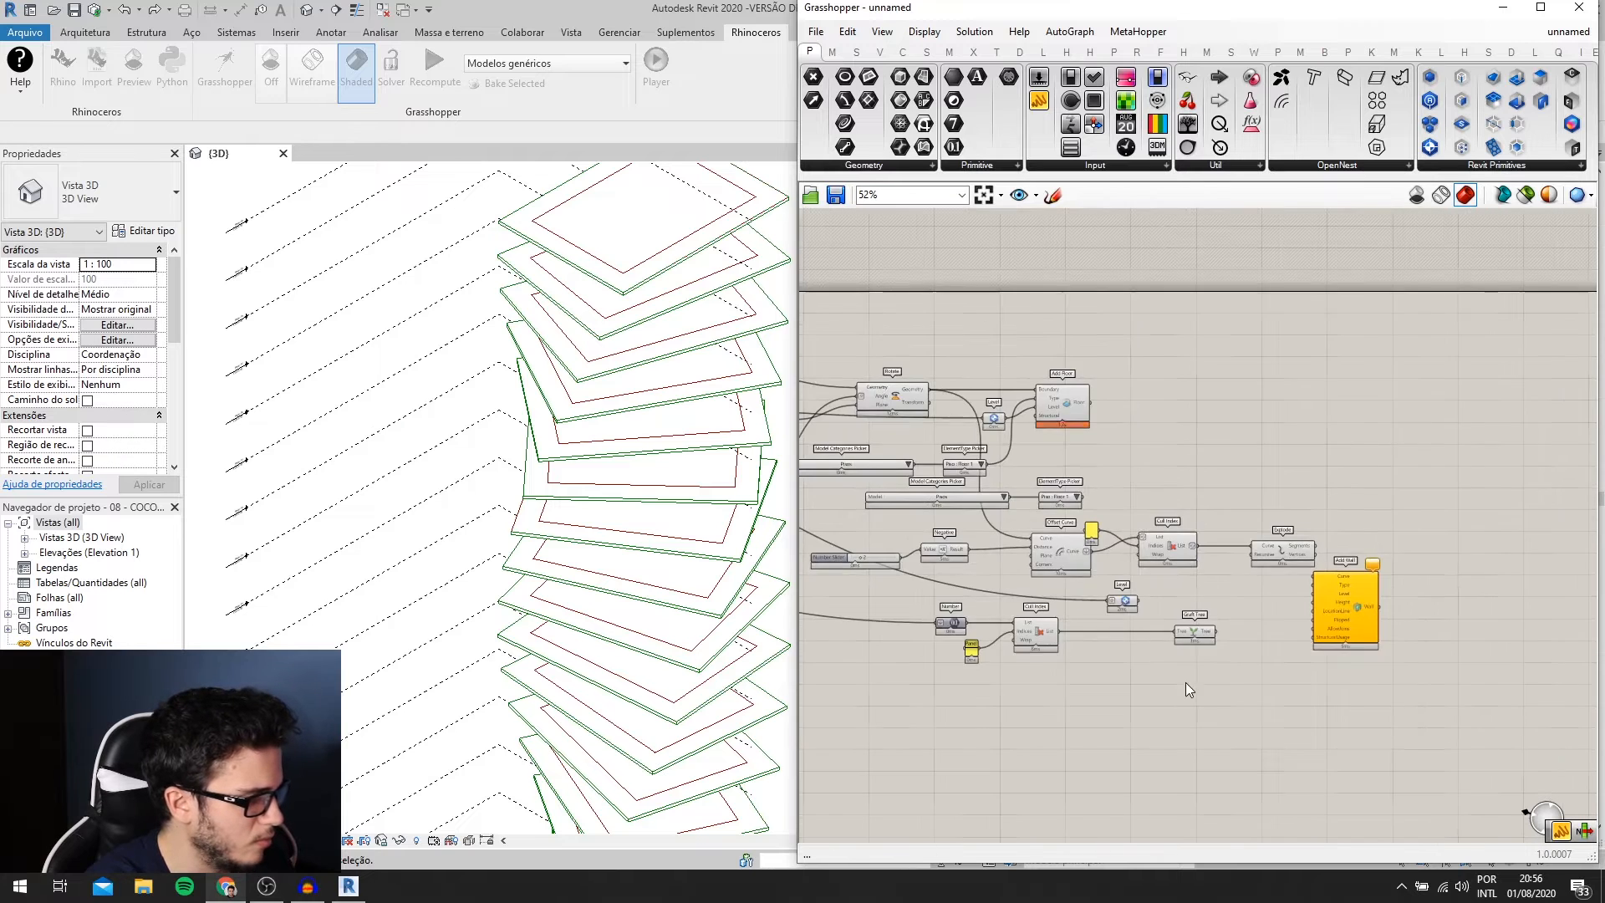
right_click_drag(1080, 714, 1142, 661)
scroll(1142, 660, "up", 2)
left_click_drag(1142, 660, 916, 510)
left_click_drag(1071, 531, 1200, 585)
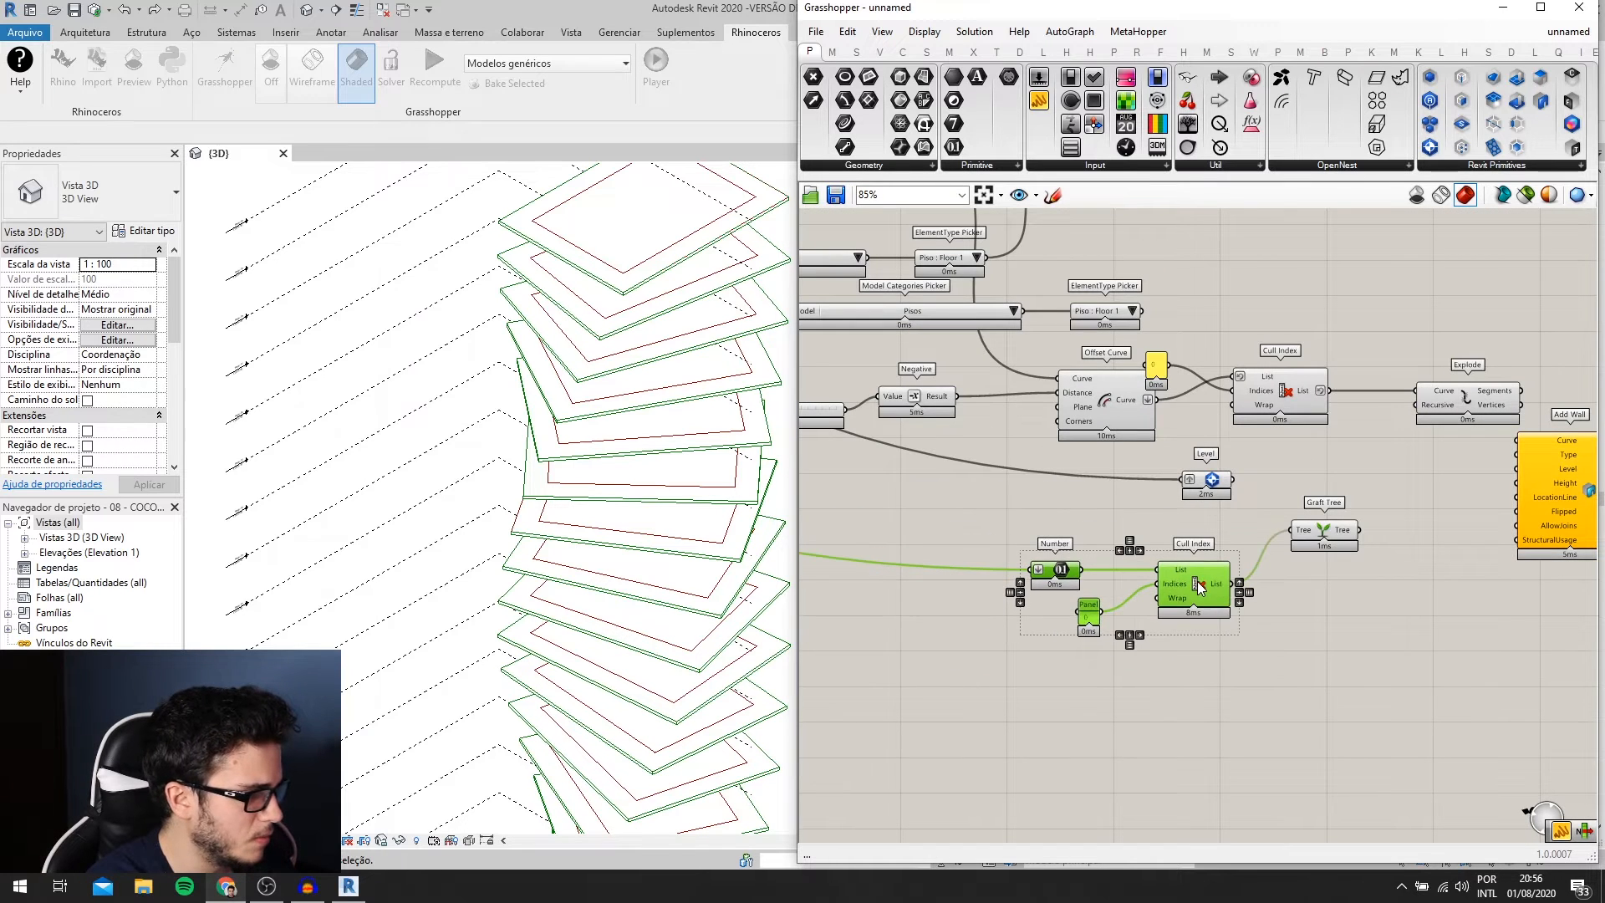
left_click_drag(1331, 529, 1400, 570)
right_click_drag(1514, 521, 1357, 540)
scroll(1359, 538, "up", 1)
left_click_drag(1405, 512, 1438, 540)
- Add a panel below Add Wall and connect the Graft Tree output to it to read its data branches
scroll(1311, 597, "up", 1)
double_click(1284, 647)
type("panel")
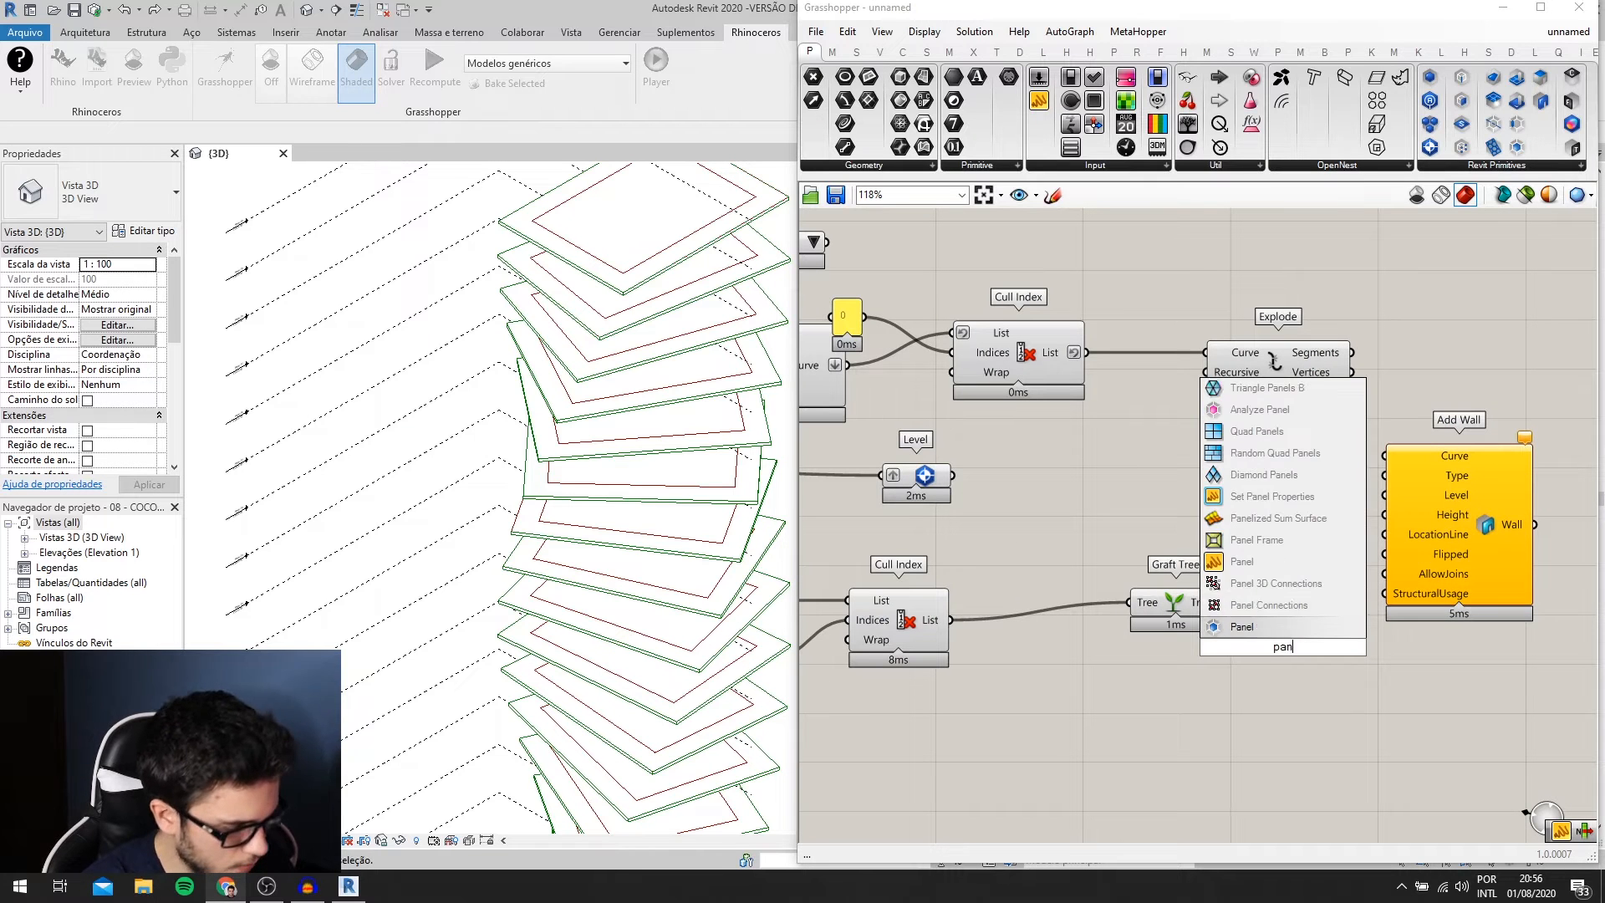
key("Return")
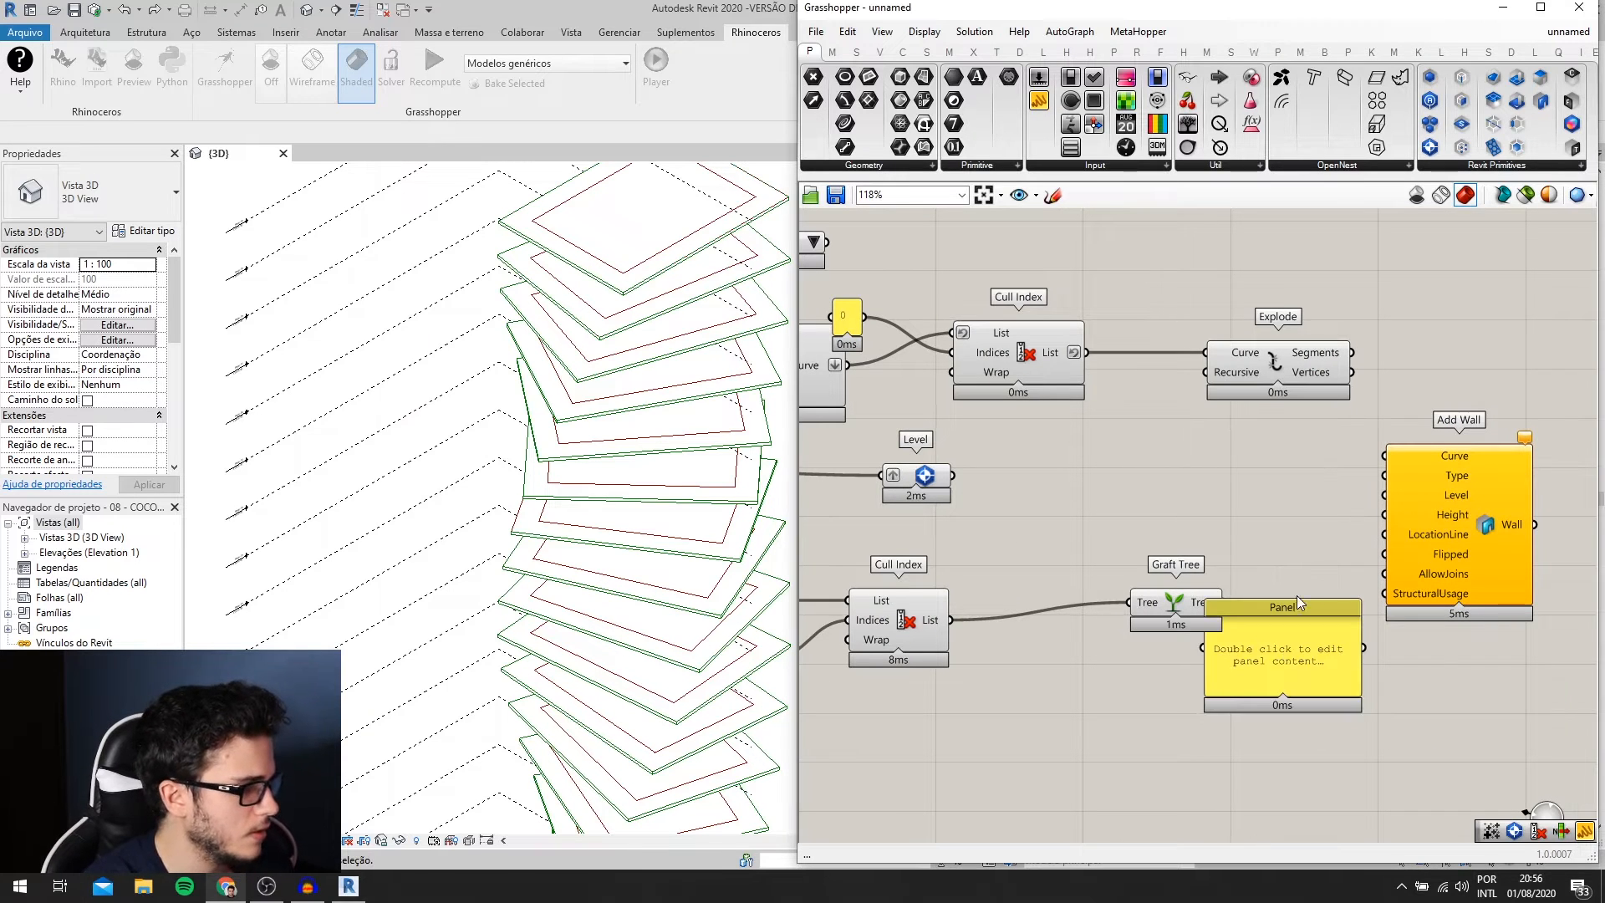
scroll(1309, 605, "down", 2)
left_click_drag(1312, 613, 1391, 653)
scroll(1311, 618, "up", 2)
left_click_drag(1226, 597, 1310, 694)
right_click_drag(1358, 747, 1268, 675)
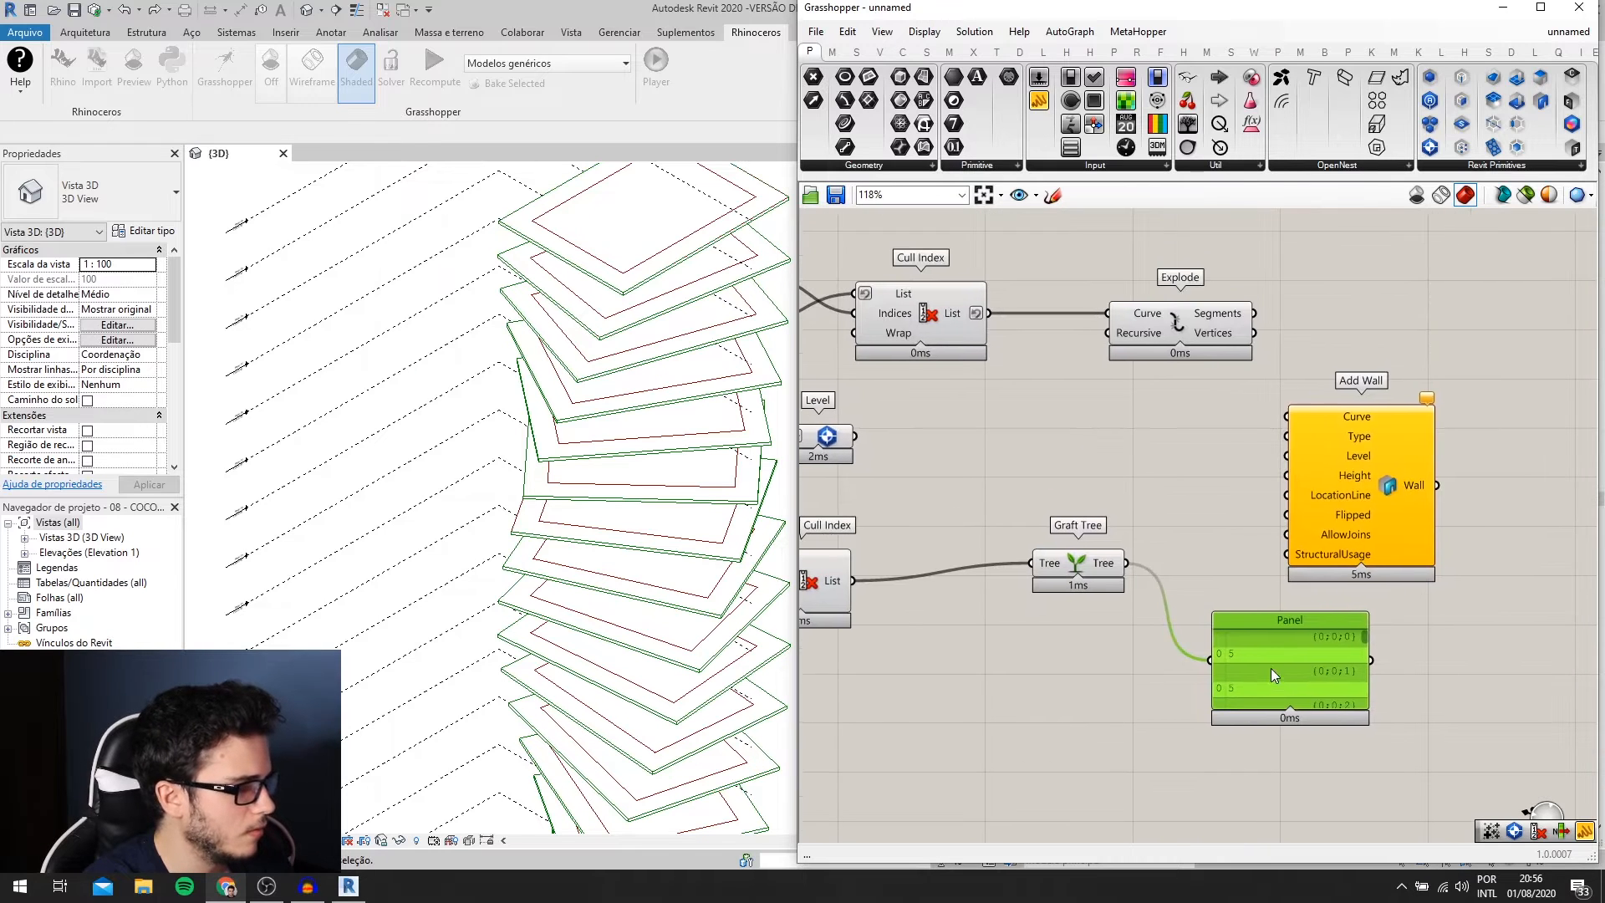
- Reconnect the panel to Explode's Segments output, enlarge it, and review the branches through to the end of the list
left_click_drag(1271, 669, 1379, 329)
right_click_drag(1280, 311, 1207, 433)
scroll(1207, 433, "up", 1)
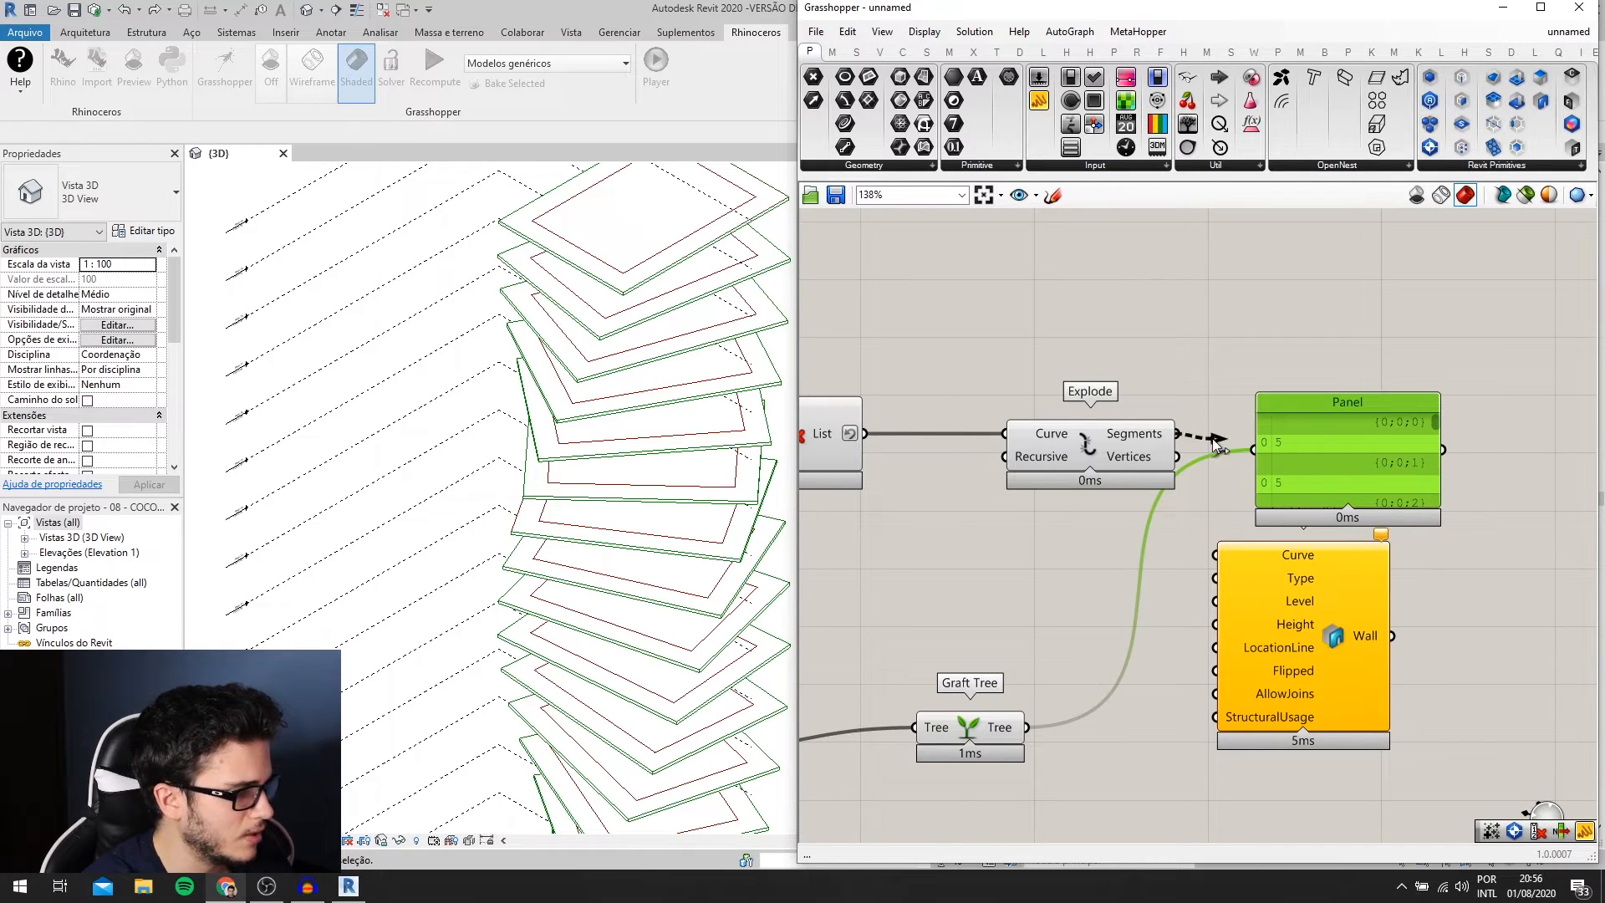
left_click_drag(1218, 443, 1253, 449)
right_click_drag(1254, 502, 1286, 457)
left_click_drag(1404, 462, 1407, 656)
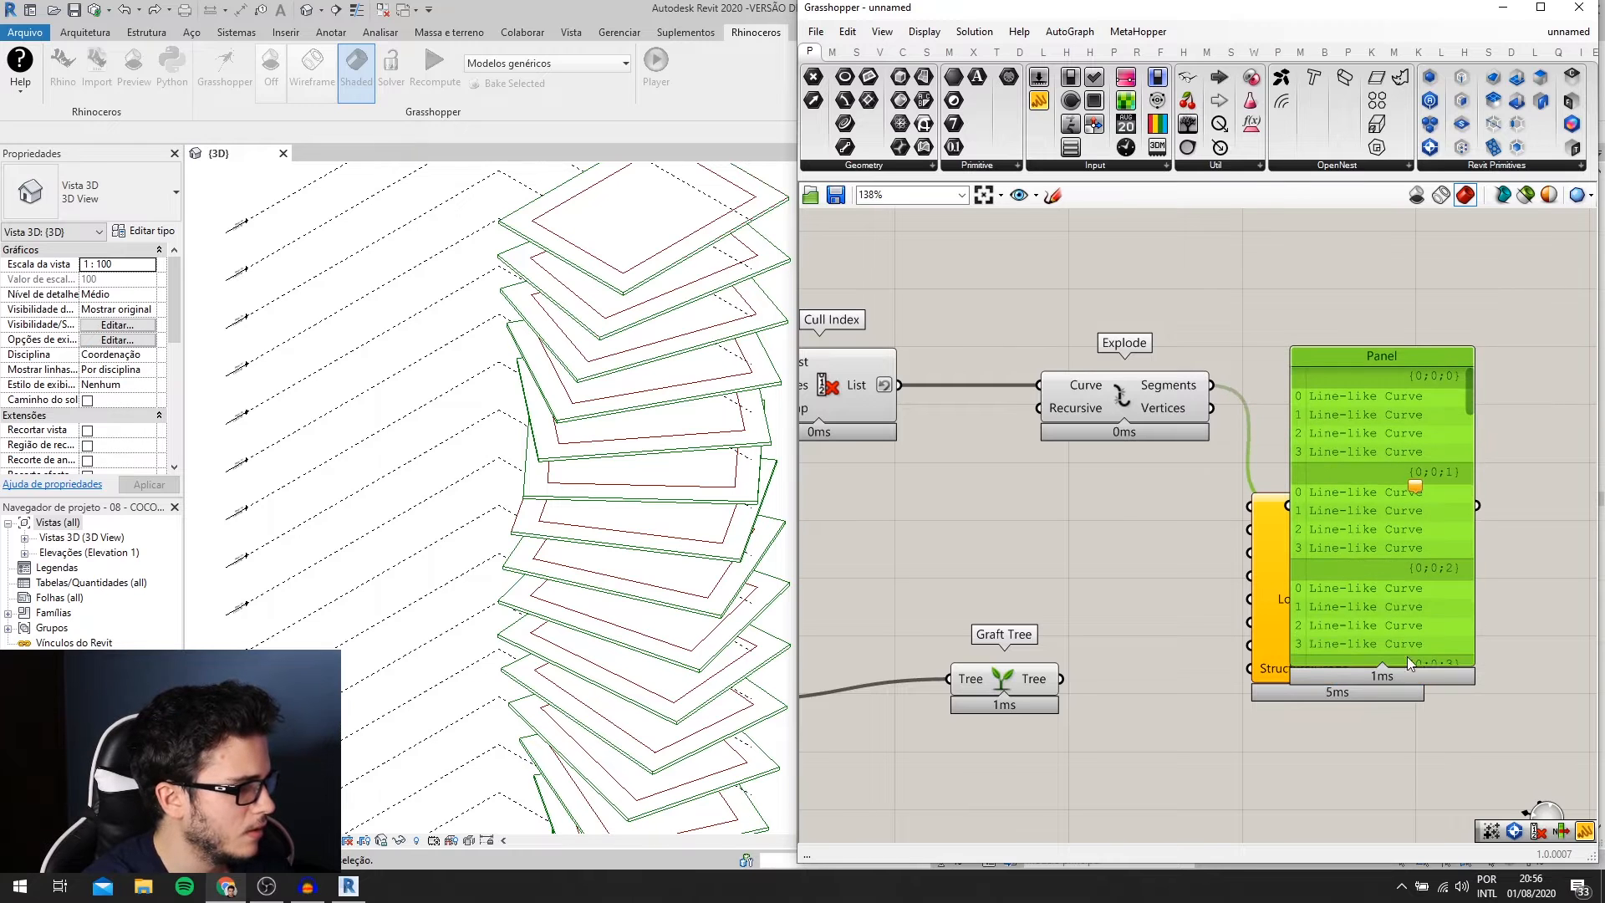
left_click_drag(1471, 382, 1441, 575)
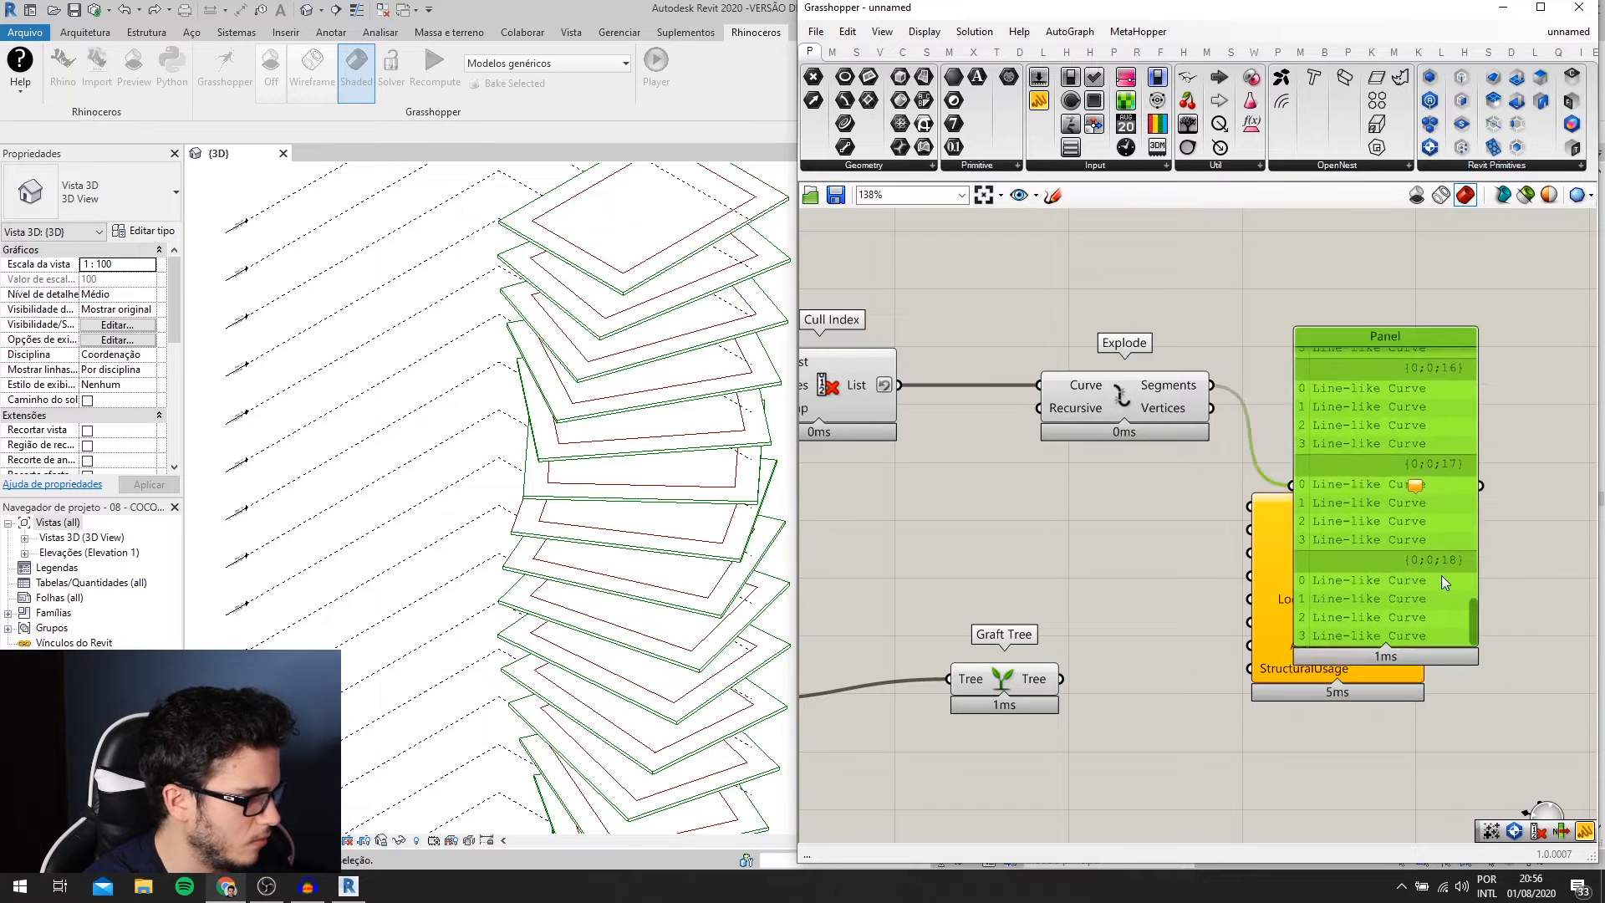
- Compare the Graft Tree and Level data structures in the panel, and delete the panel
scroll(1442, 576, "down", 2)
scroll(1237, 644, "up", 1)
left_click_drag(1157, 629, 1356, 437)
right_click_drag(1408, 435, 1244, 487)
right_click_drag(910, 498, 1216, 470)
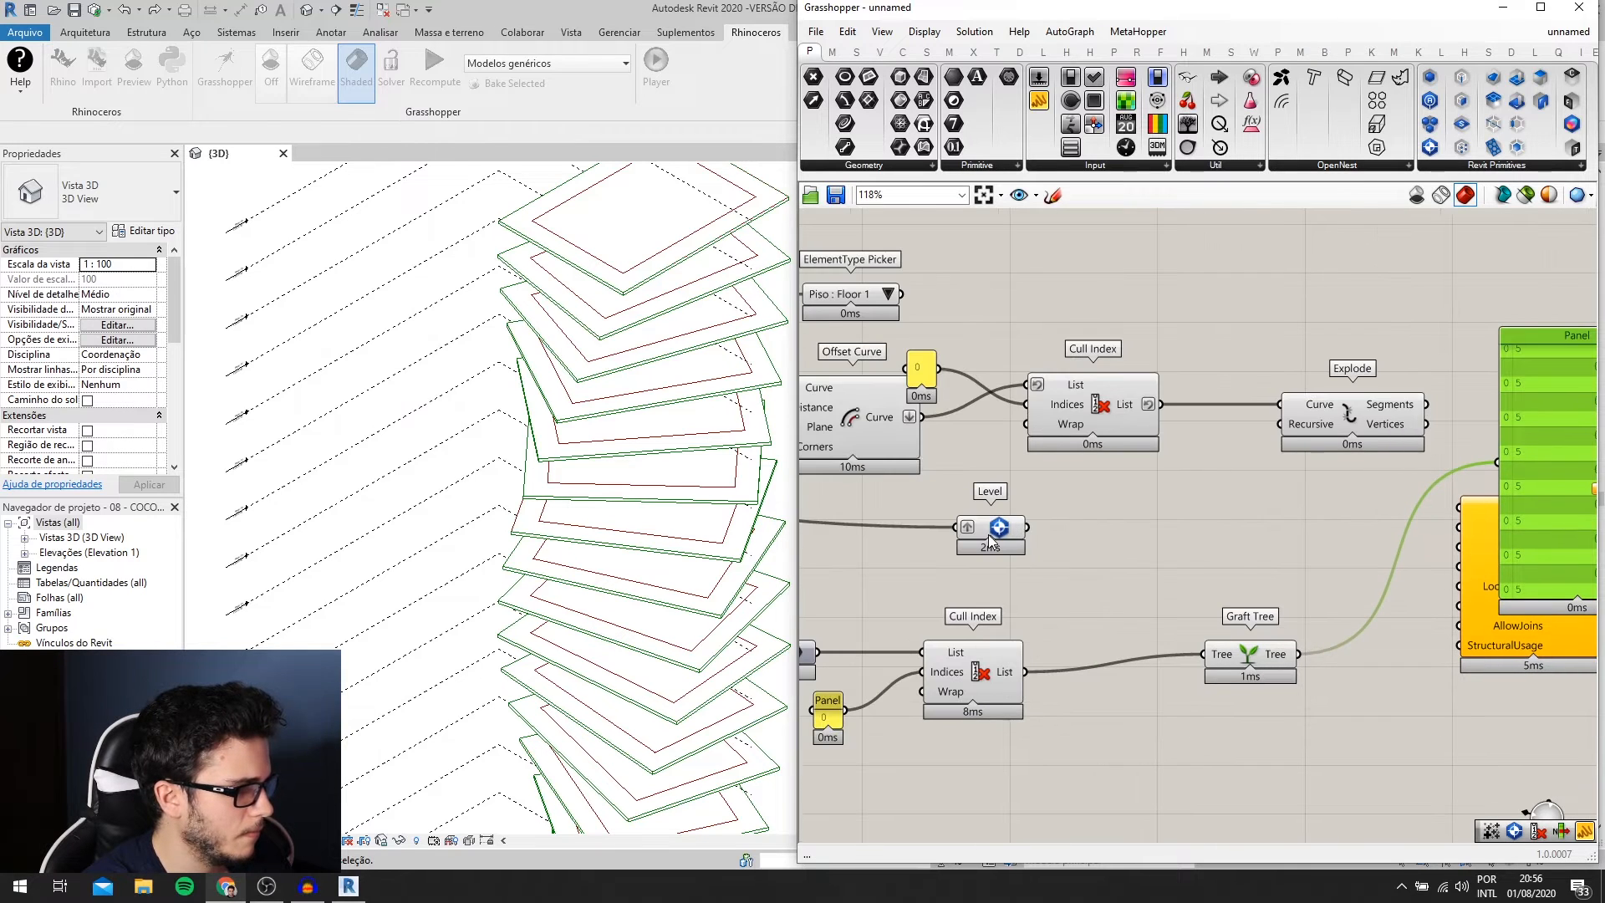
left_click_drag(1121, 501, 1506, 462)
right_click_drag(1547, 446, 1501, 455)
key("Delete")
- Reposition Level and Graft Tree beneath Explode, and shift Add Wall clear of them to leave room for wires
right_click_drag(1315, 495, 1274, 455)
scroll(1275, 456, "down", 1)
left_click_drag(959, 494, 1254, 530)
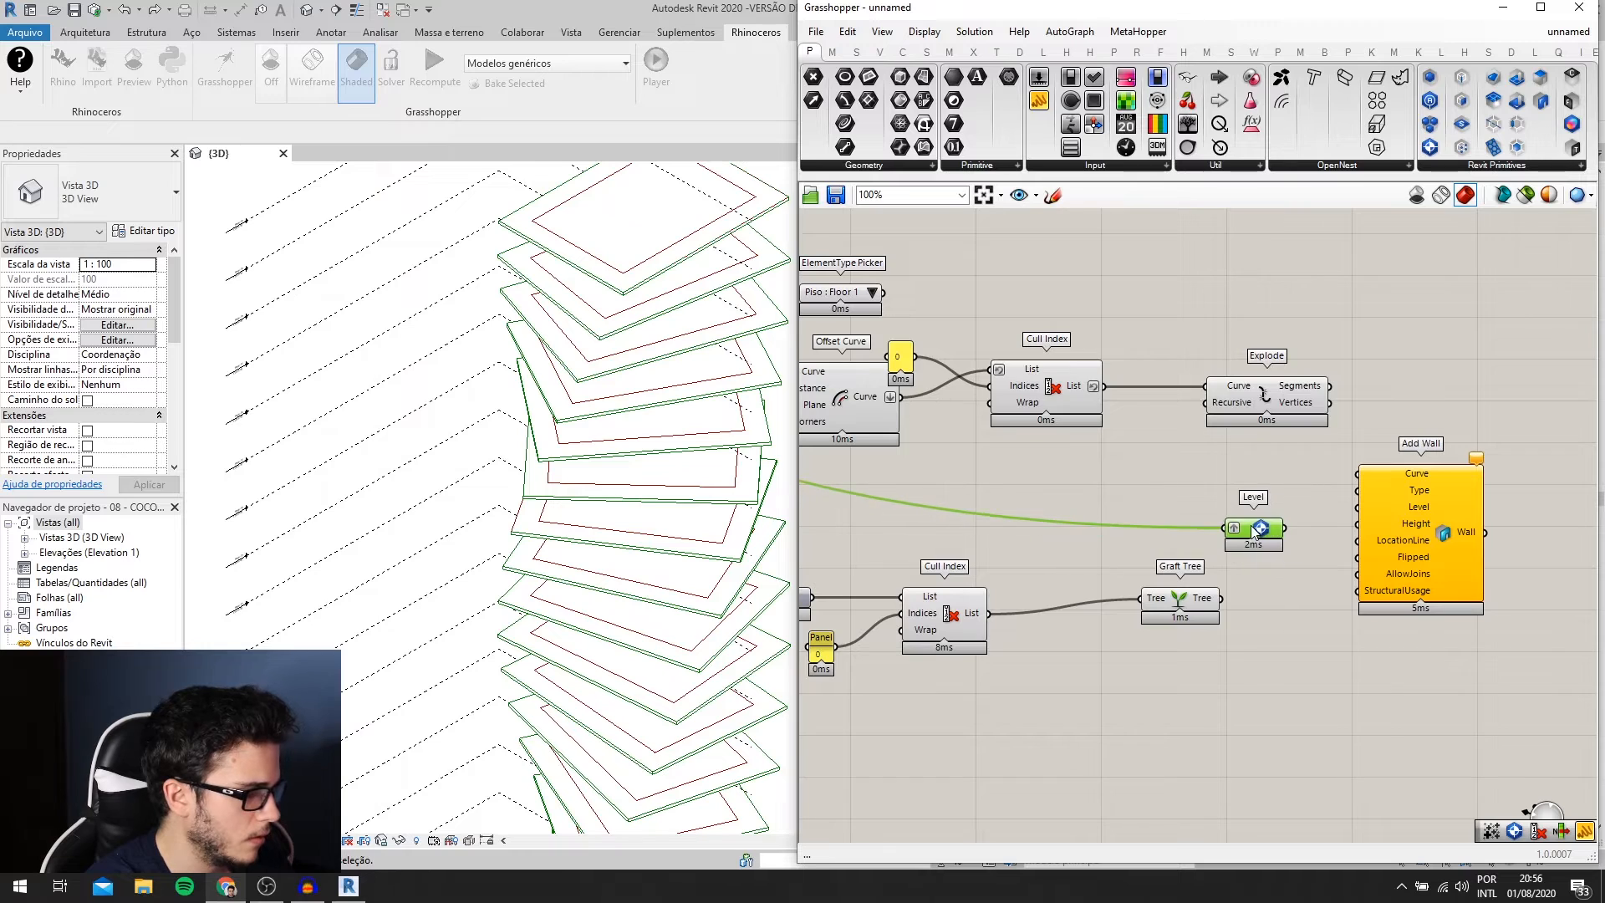
scroll(1292, 523, "up", 1)
left_click_drag(1157, 616, 1207, 639)
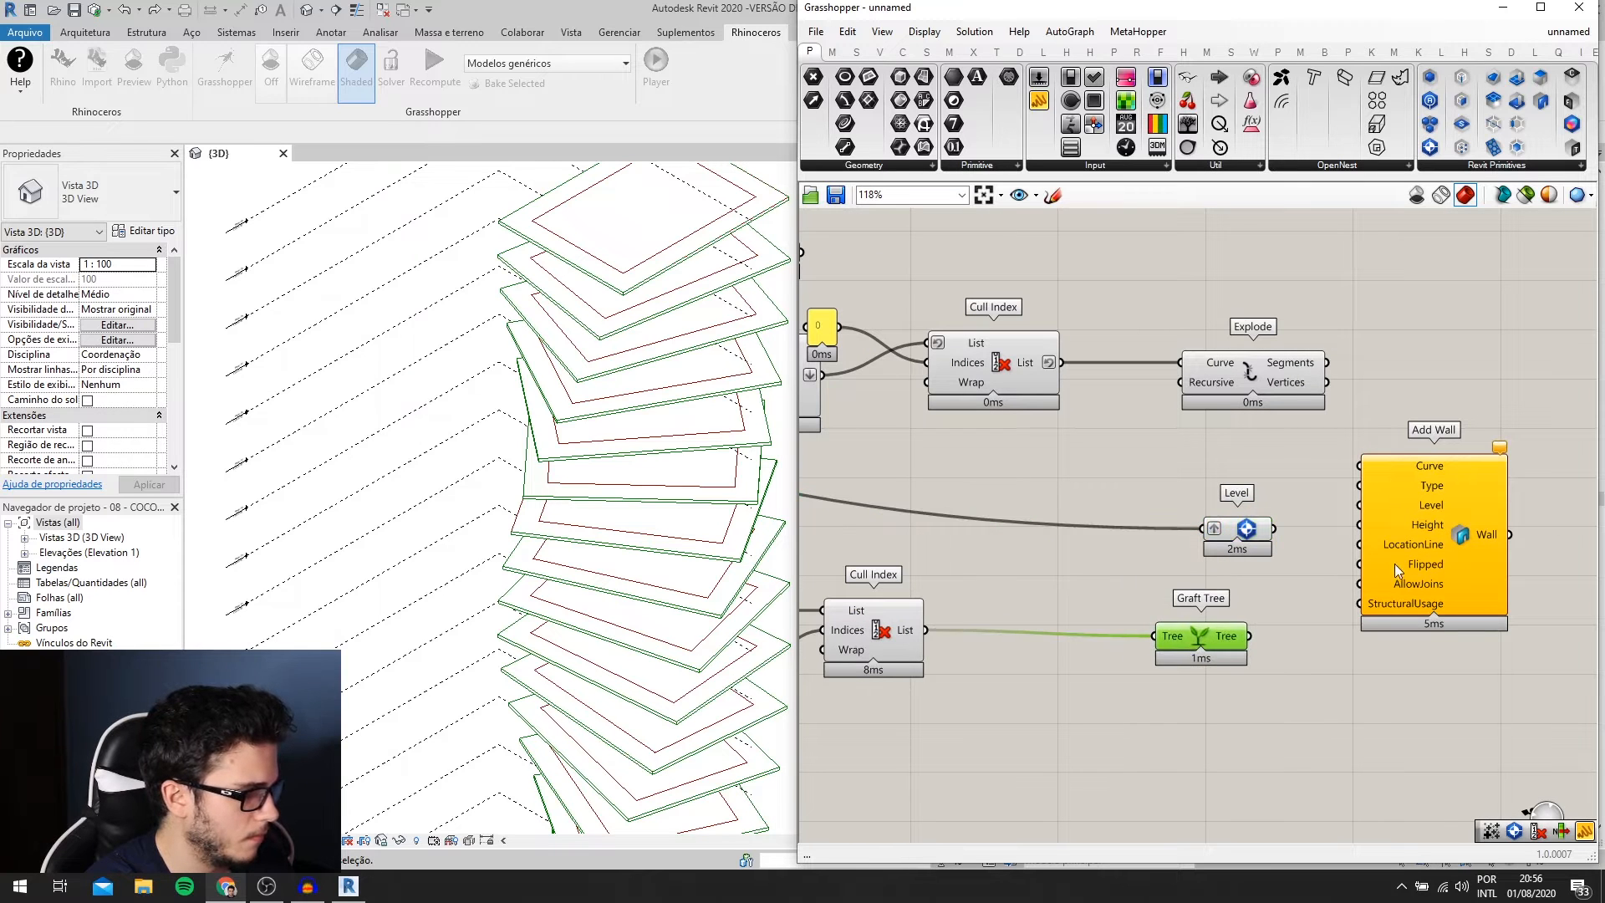
left_click_drag(1398, 571, 1448, 594)
scroll(1408, 579, "down", 1)
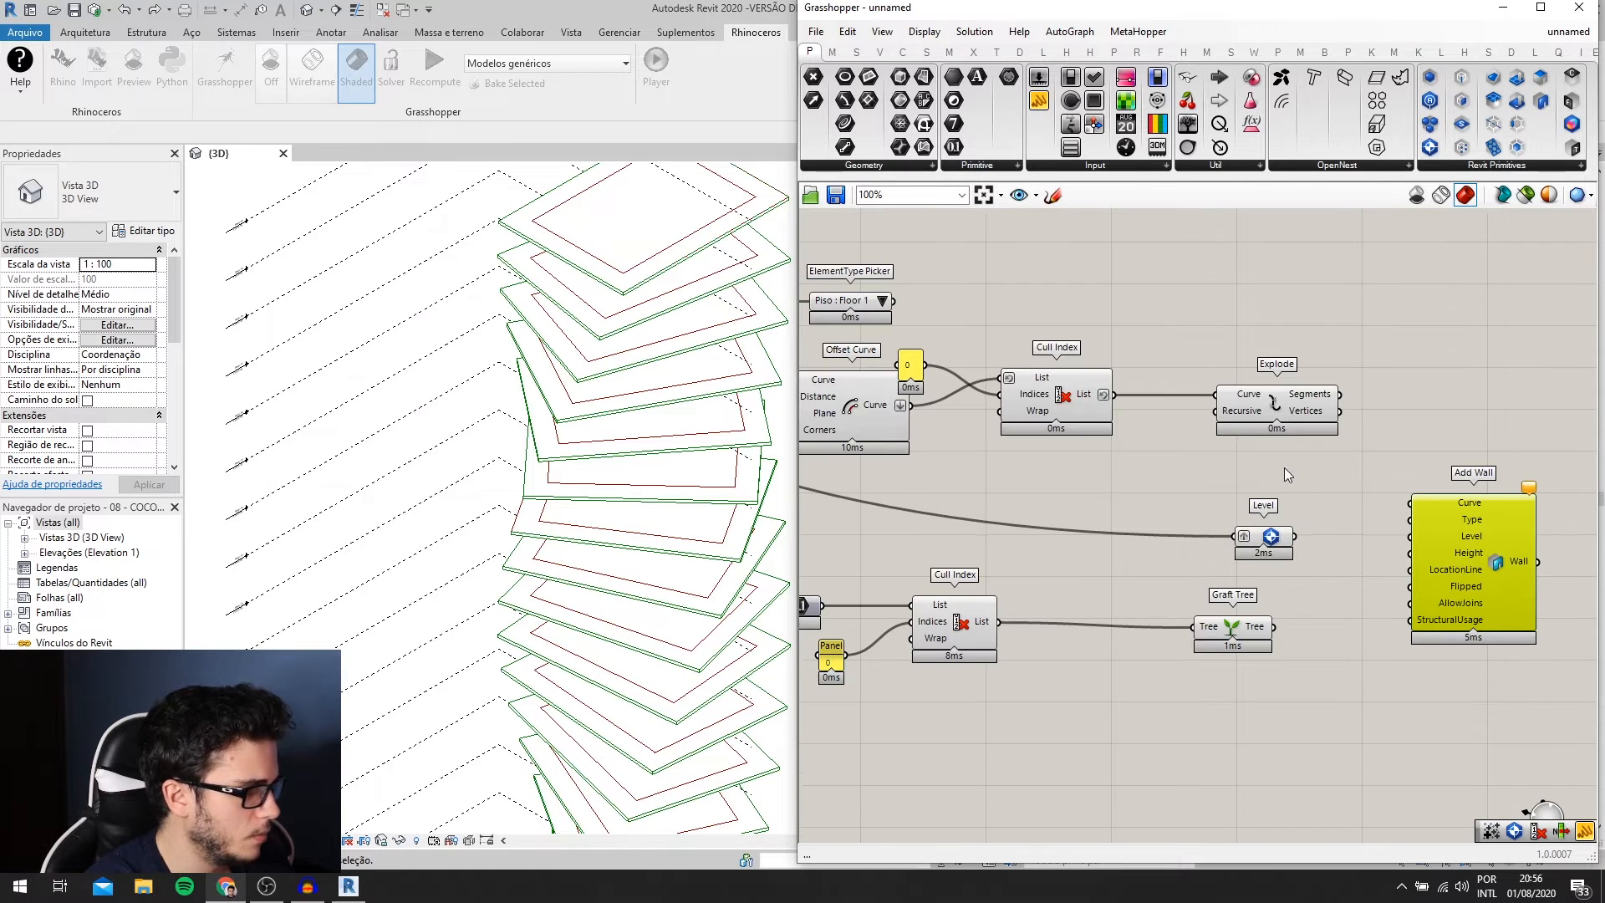
- Lock the Grasshopper solver before wiring the wall component
right_click(1421, 404)
left_click(1474, 594)
scroll(1386, 454, "up", 2)
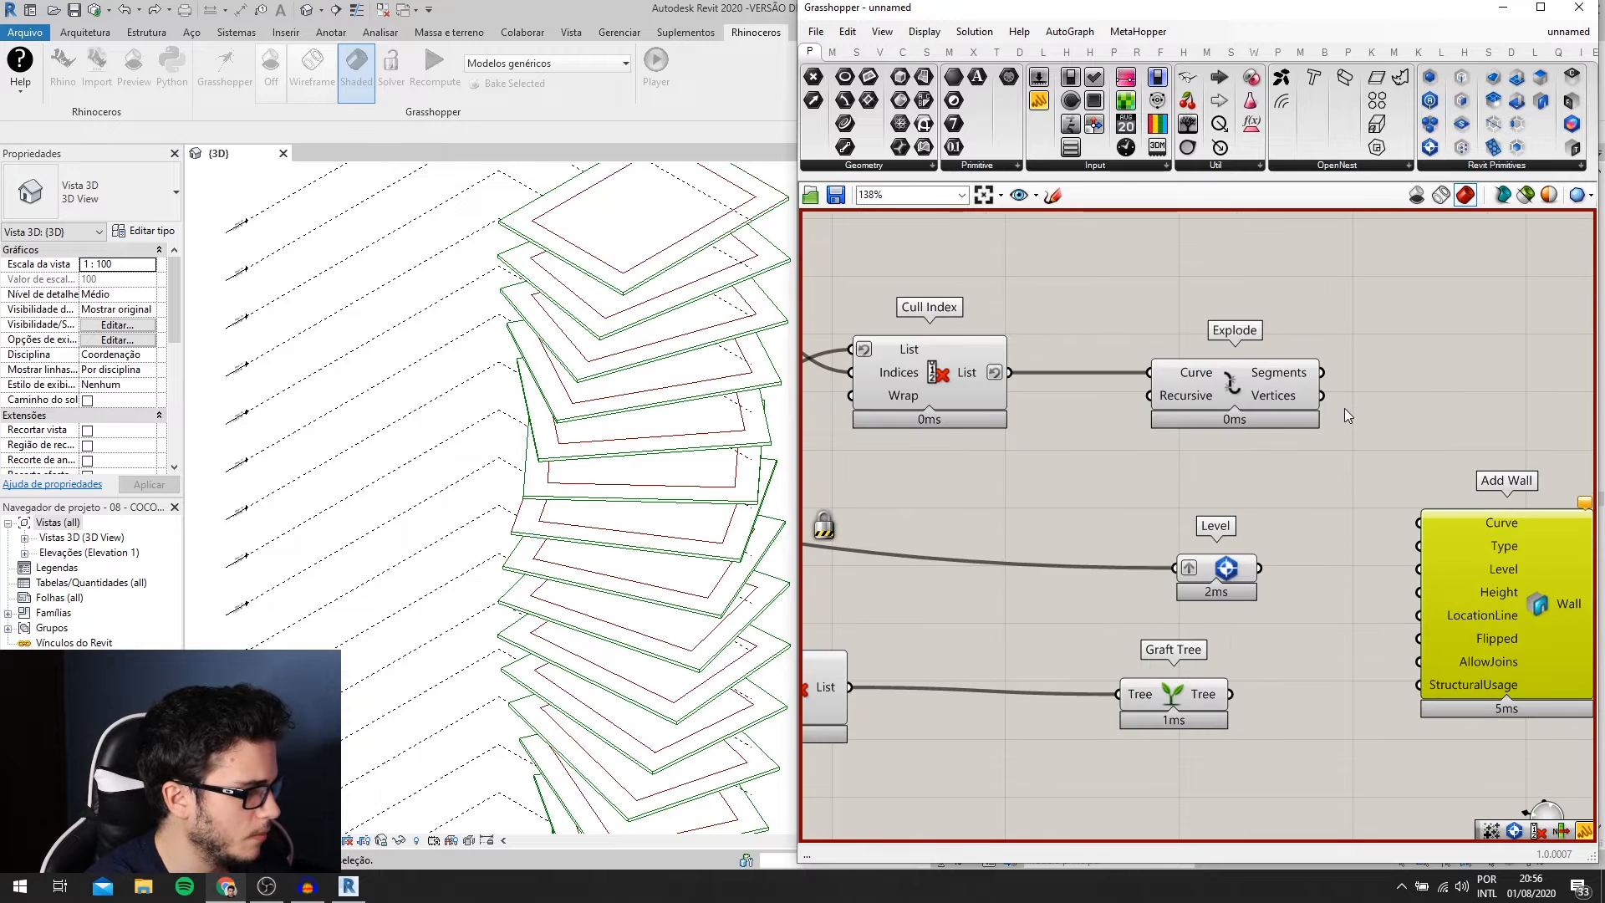
- Connect Explode's Segments, the Level output and the Graft Tree output to Add Wall's Curve, Level and Height inputs respectively
scroll(1346, 415, "down", 4)
scroll(1348, 421, "up", 3)
left_click_drag(1324, 377, 1407, 505)
scroll(1396, 543, "up", 2)
left_click_drag(1227, 501, 1426, 504)
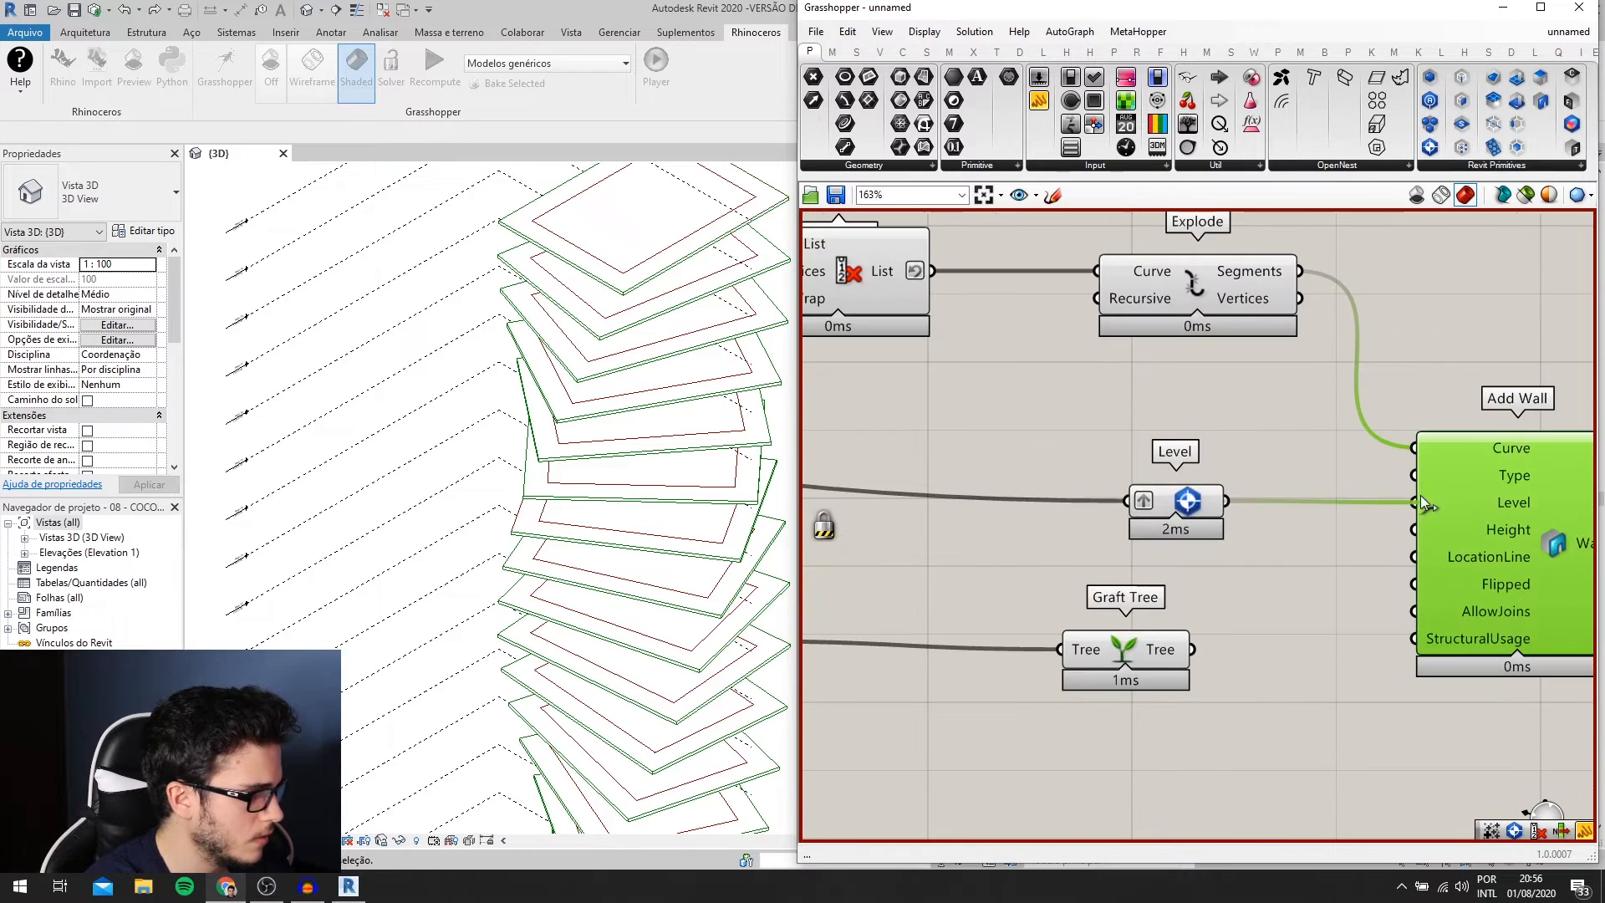
right_click_drag(1217, 653, 1234, 590)
scroll(1304, 543, "down", 3)
left_click_drag(1213, 589, 1381, 497)
right_click_drag(1345, 574, 1306, 554)
scroll(1330, 521, "up", 2)
scroll(1382, 466, "up", 1)
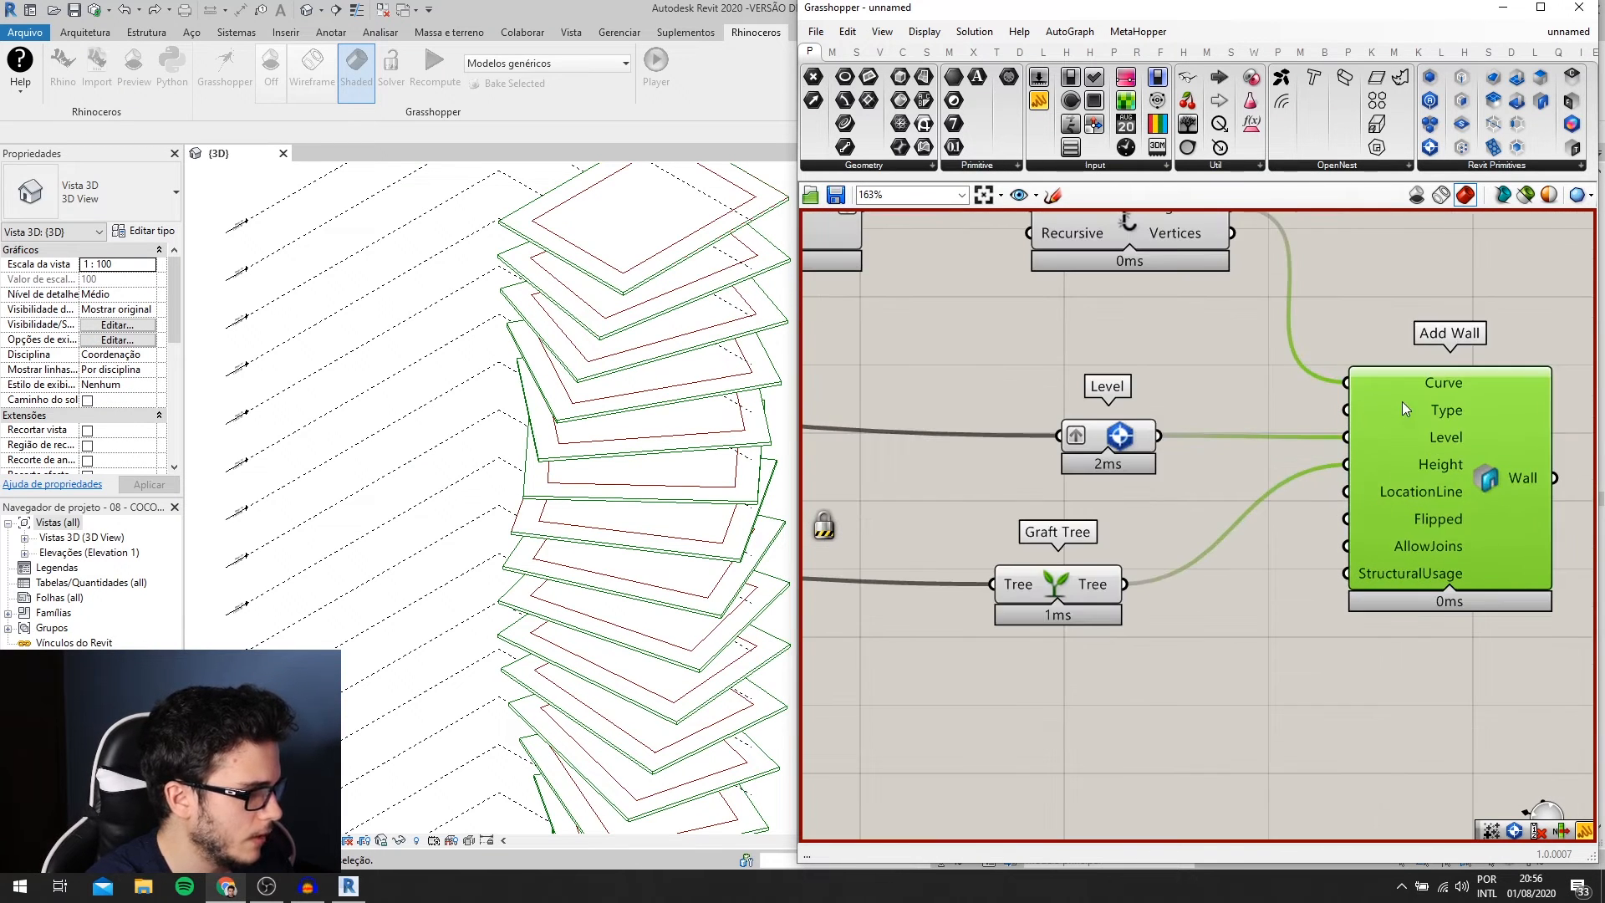
- Move the unused Model Categories Picker and ElementType Picker pair to between Explode and Level, near Add Wall's Type input
scroll(1402, 403, "down", 3)
right_click_drag(1162, 449, 1329, 504)
scroll(1330, 504, "down", 3)
right_click_drag(1041, 448, 1132, 439)
scroll(1118, 450, "up", 1)
scroll(1087, 326, "down", 1)
right_click_drag(1085, 316, 1117, 384)
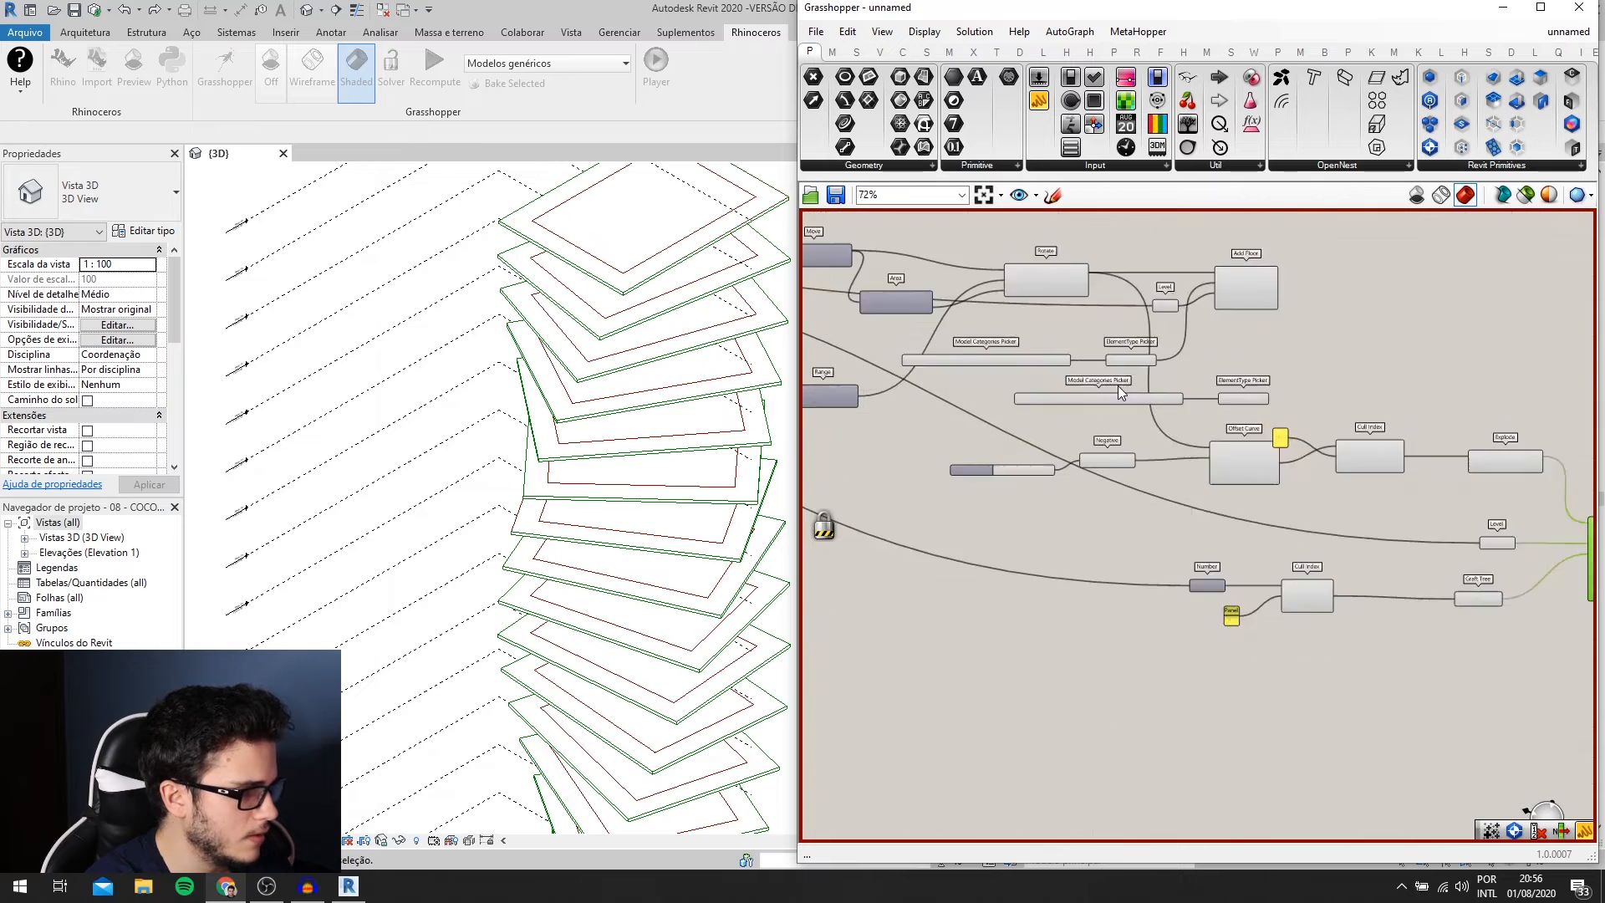
scroll(1117, 385, "up", 2)
scroll(1314, 400, "up", 1)
left_click_drag(1288, 420, 1116, 387)
right_click_drag(1273, 396, 1152, 407)
scroll(1082, 460, "down", 2)
left_click_drag(1150, 408, 1175, 497)
scroll(1095, 468, "down", 1)
scroll(1459, 565, "up", 2)
scroll(1141, 502, "up", 1)
left_click(1352, 414)
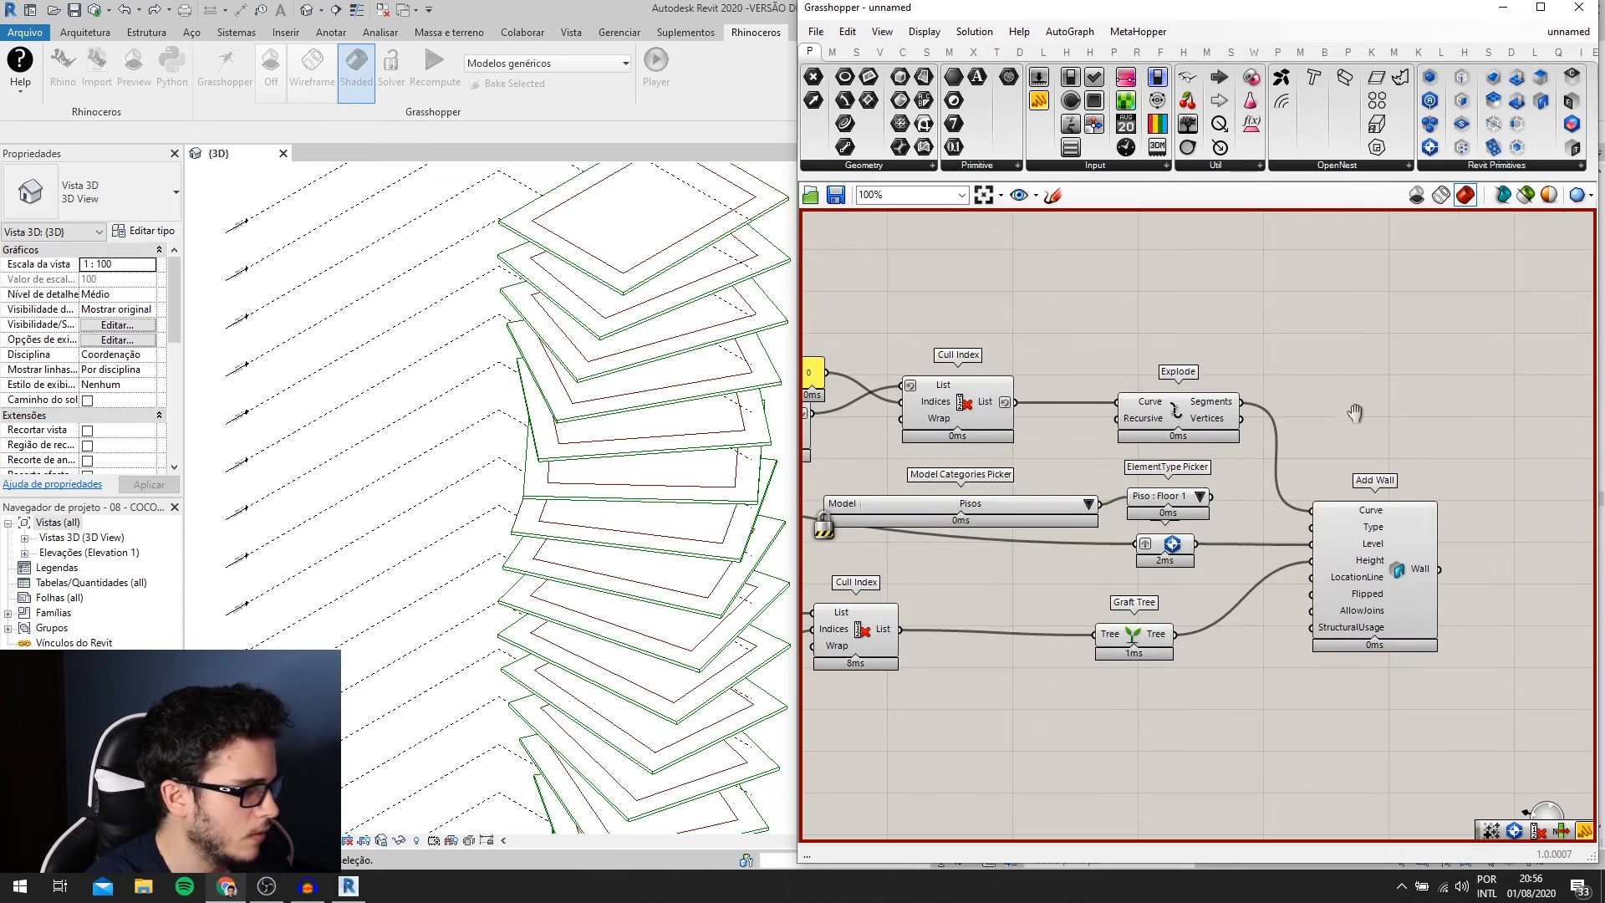
right_click_drag(1352, 414, 1373, 358)
scroll(1320, 419, "up", 1)
left_click_drag(1174, 458, 1185, 458)
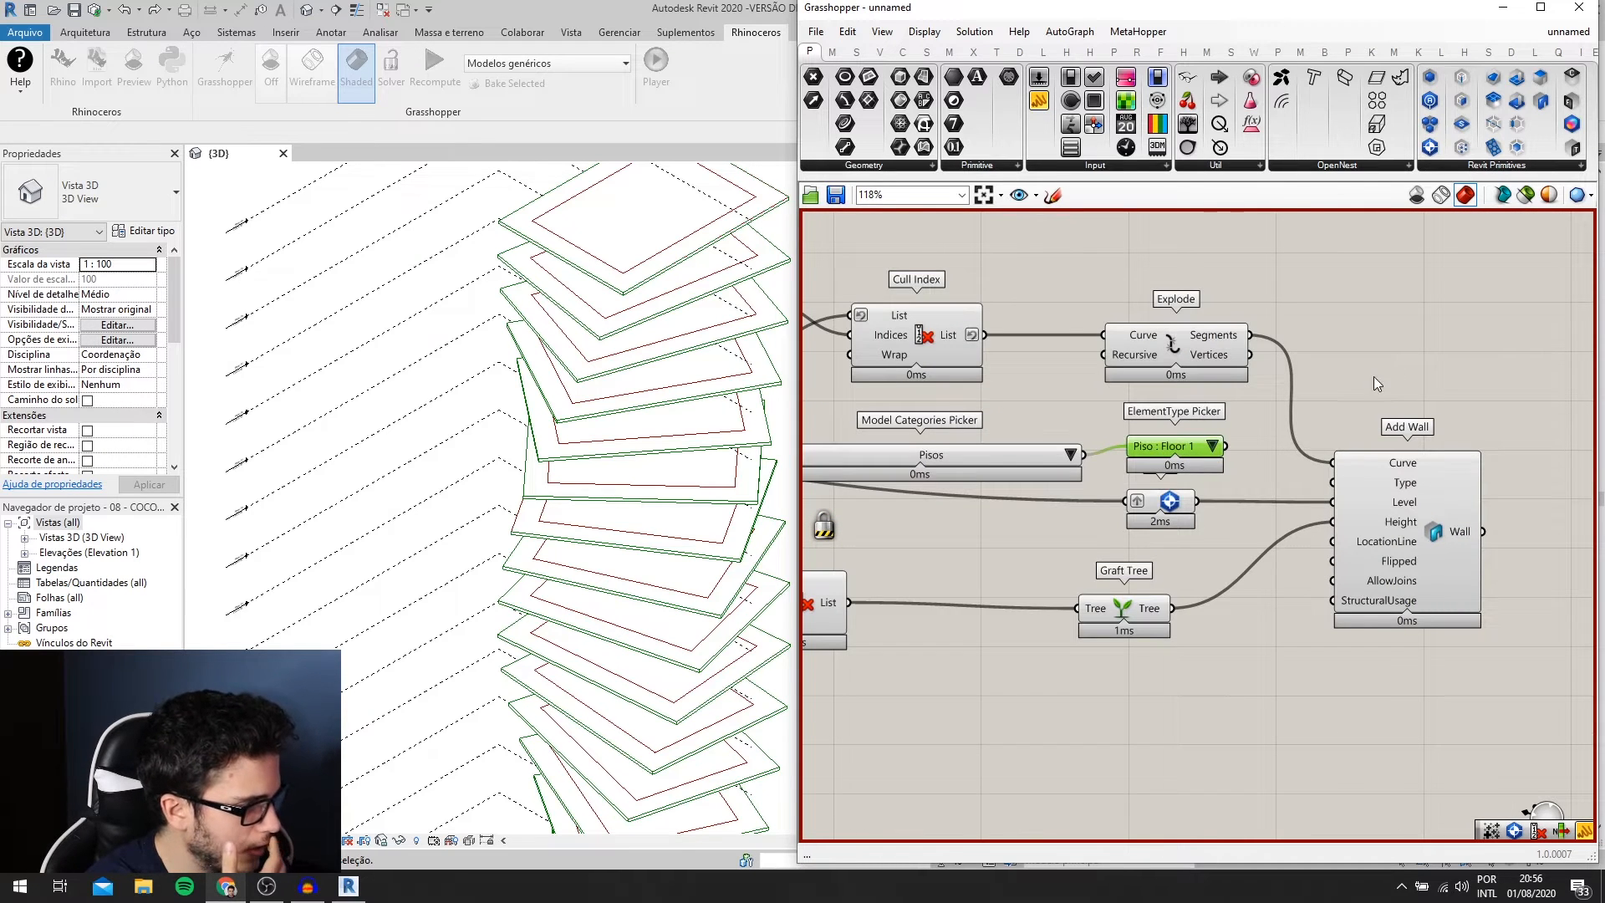
- Unlock the solver so that Add Wall generates the walls
scroll(668, 435, "down", 1)
scroll(682, 409, "up", 1)
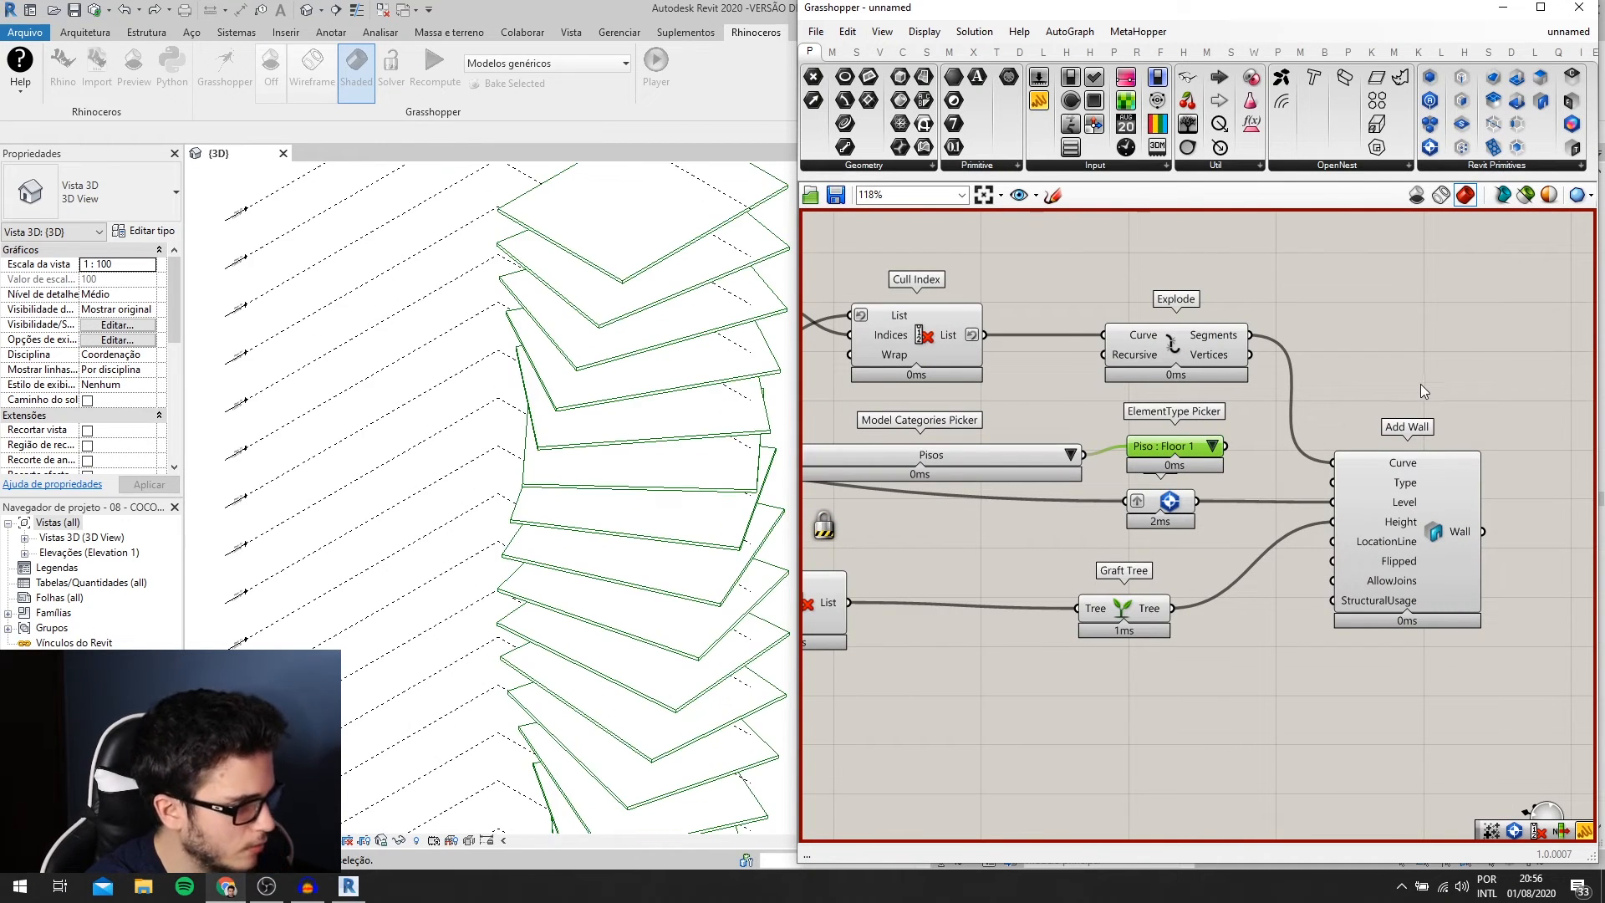
scroll(1424, 390, "up", 1)
right_click(1367, 365)
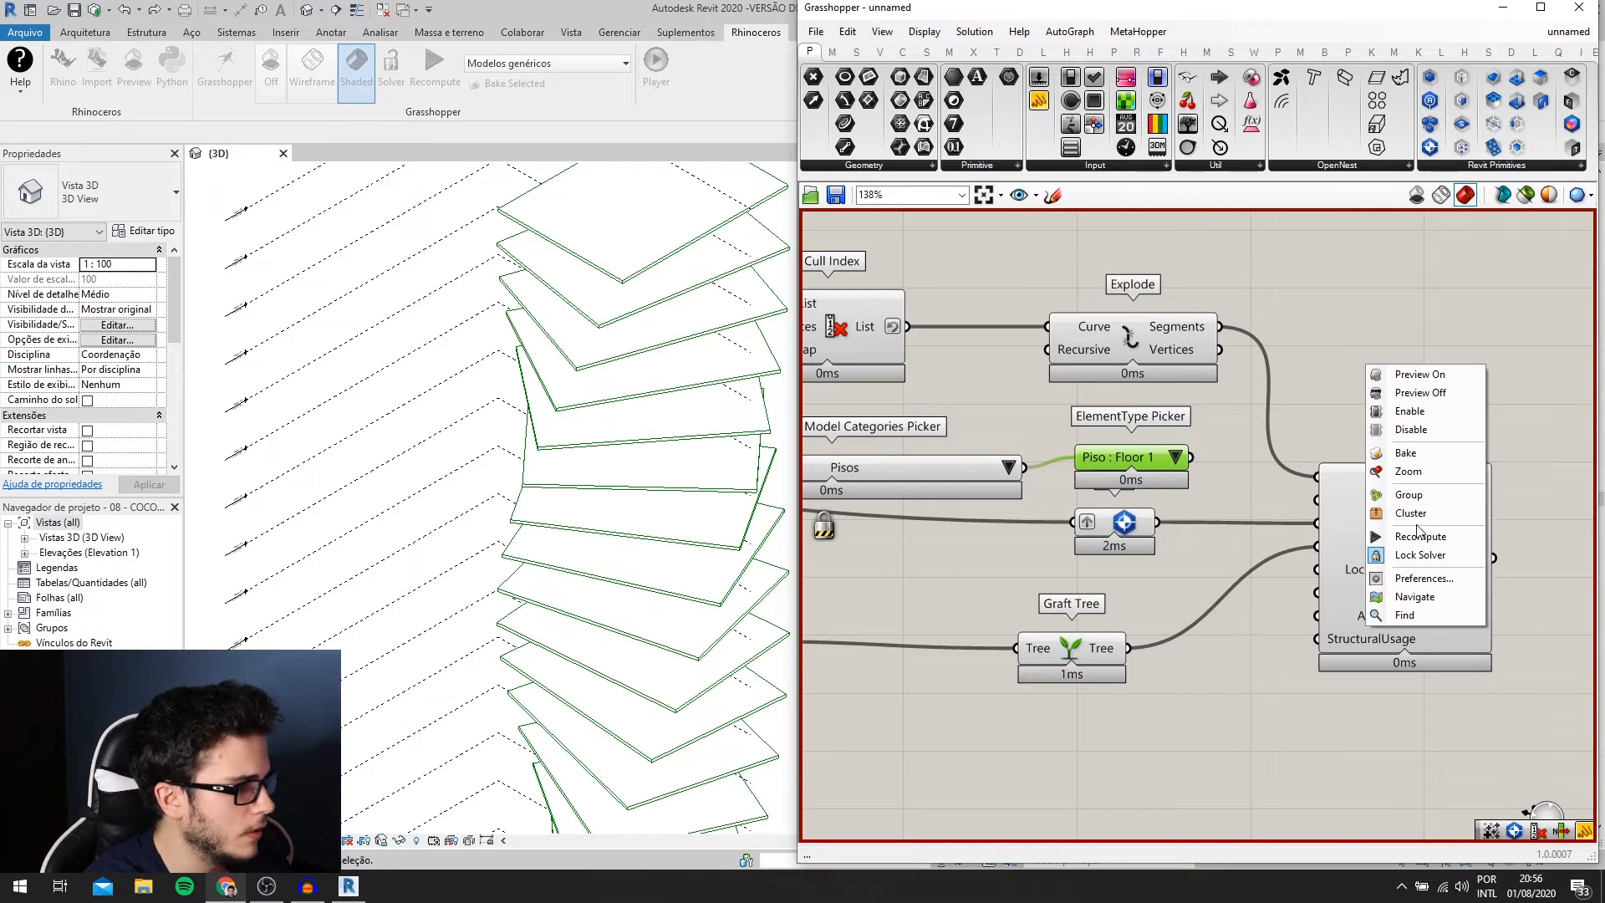
left_click(1420, 555)
scroll(1322, 498, "up", 3)
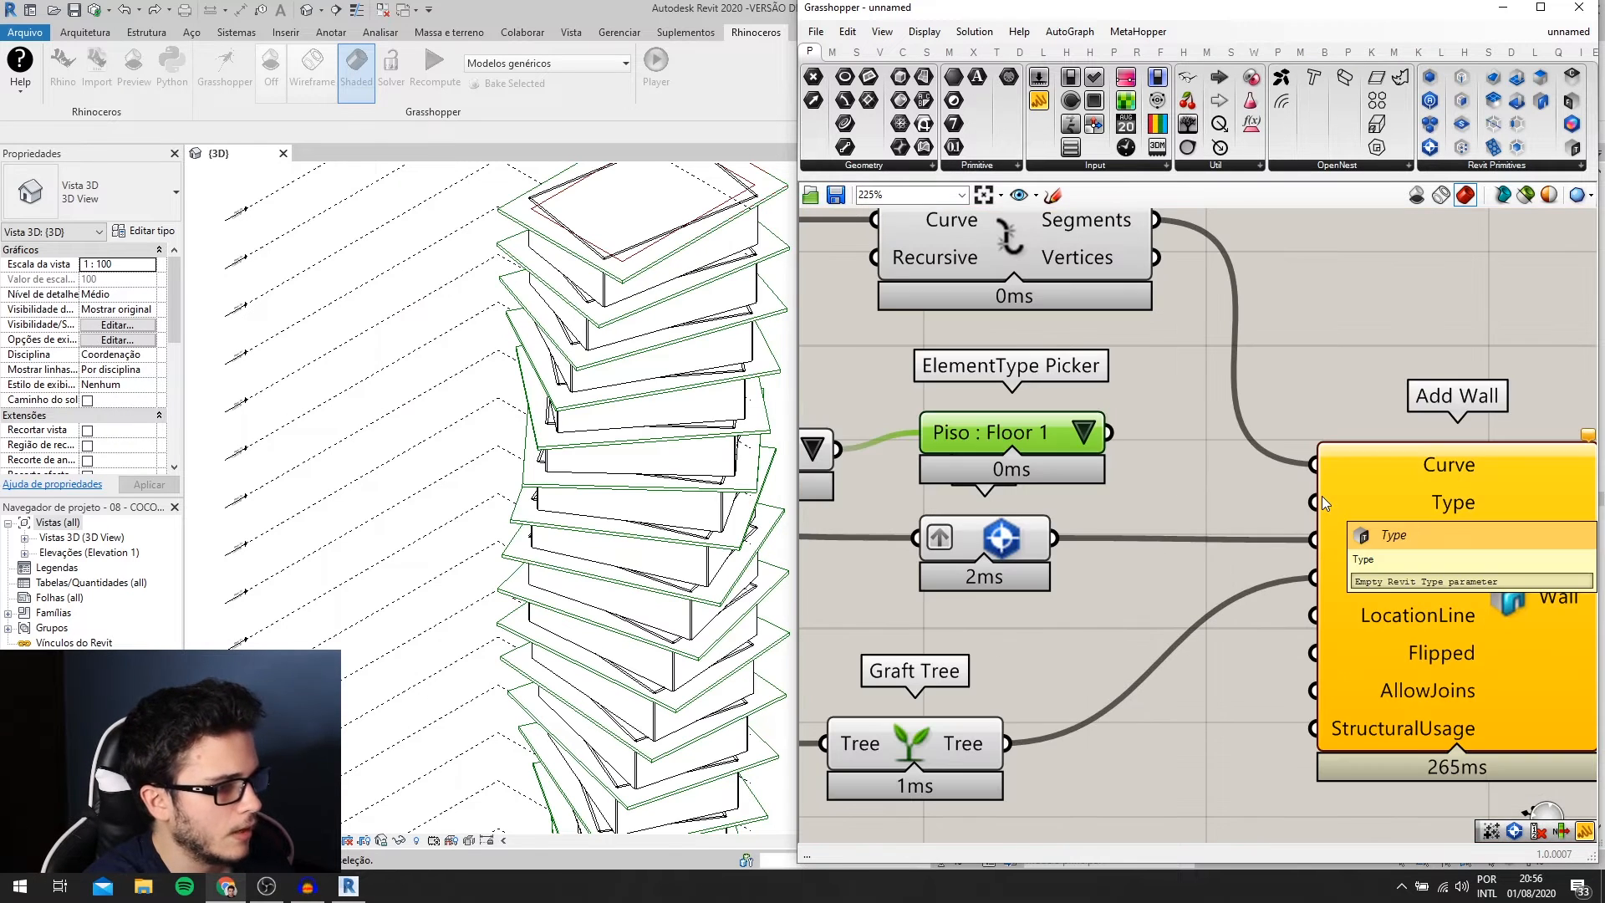
- Examine how the generated walls meet the floor slabs along the tower, and review the wall definition in Grasshopper
scroll(616, 574, "up", 4)
scroll(504, 575, "down", 5)
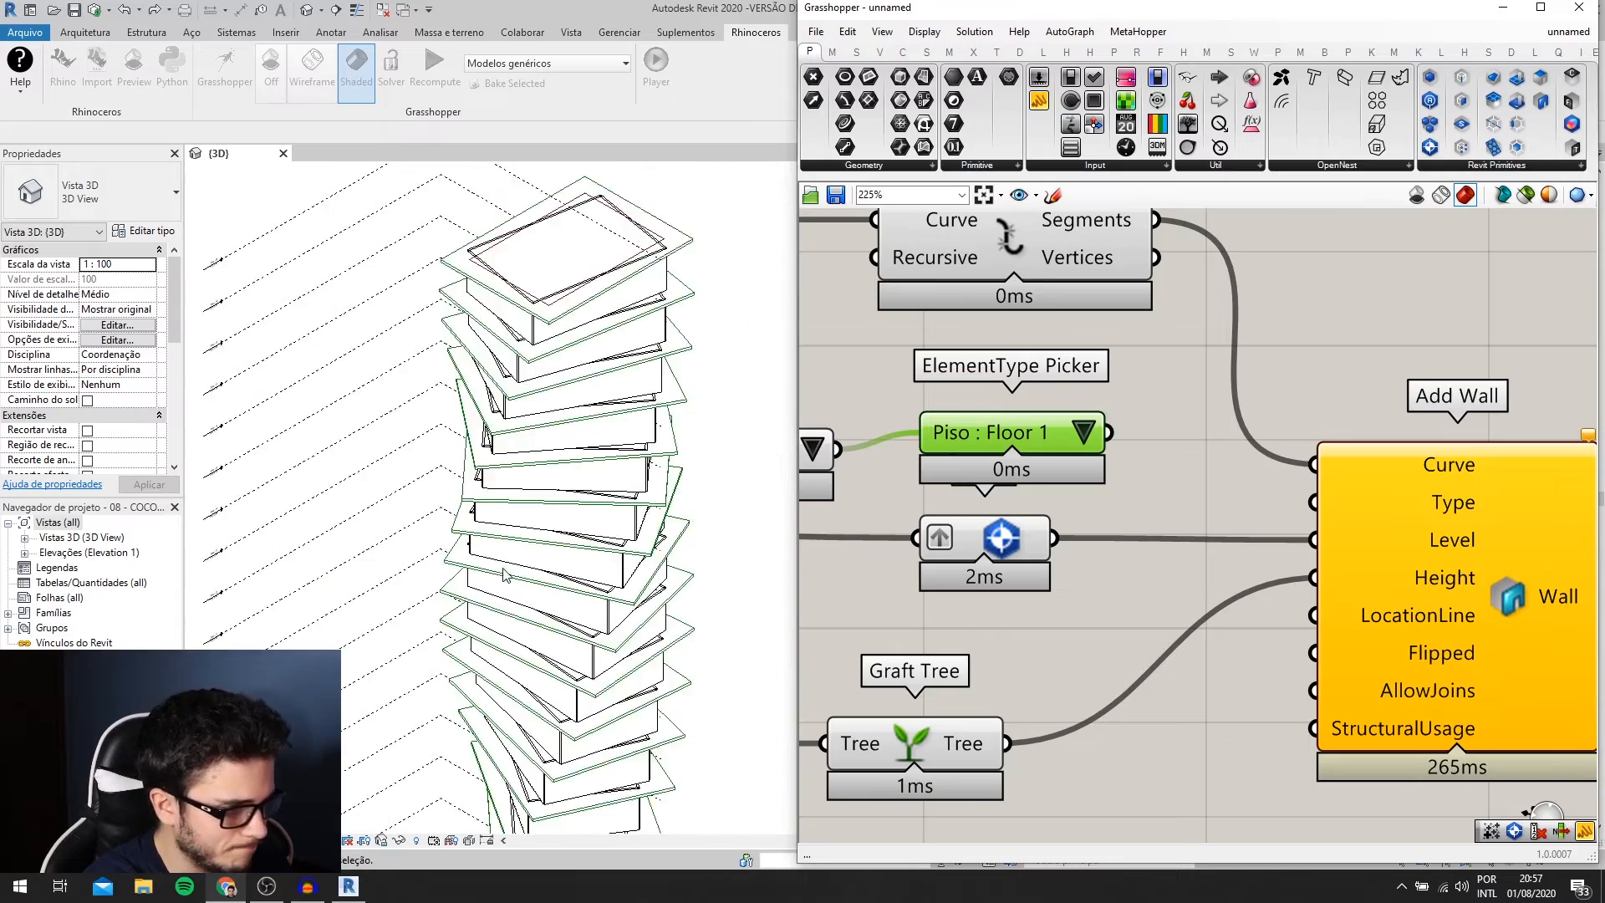
scroll(504, 575, "up", 6)
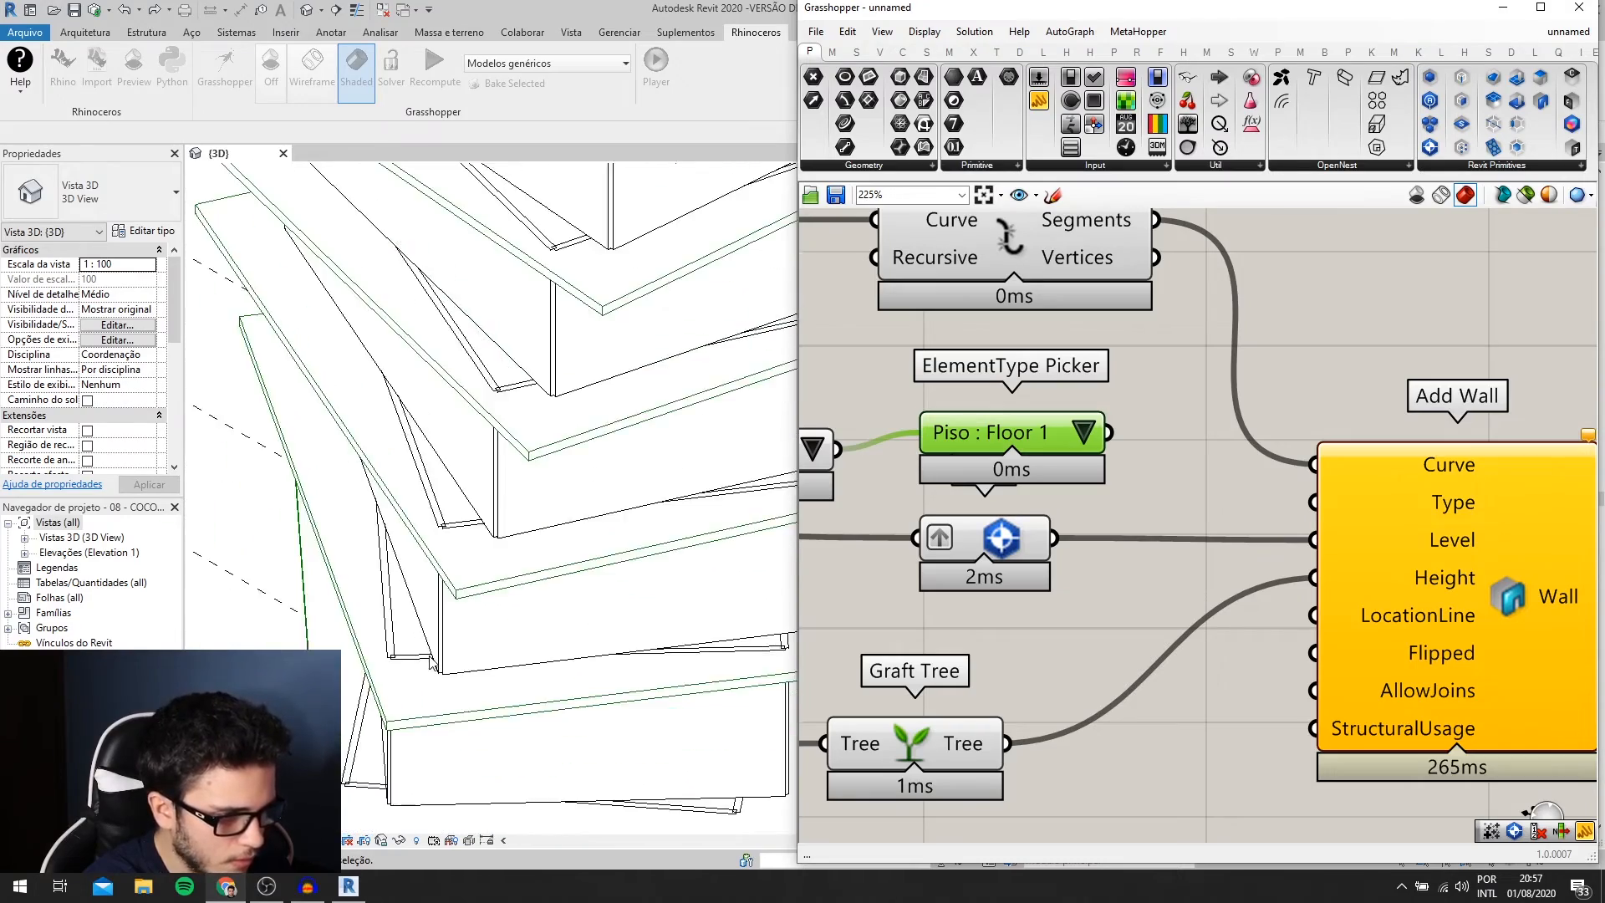
scroll(459, 621, "down", 5)
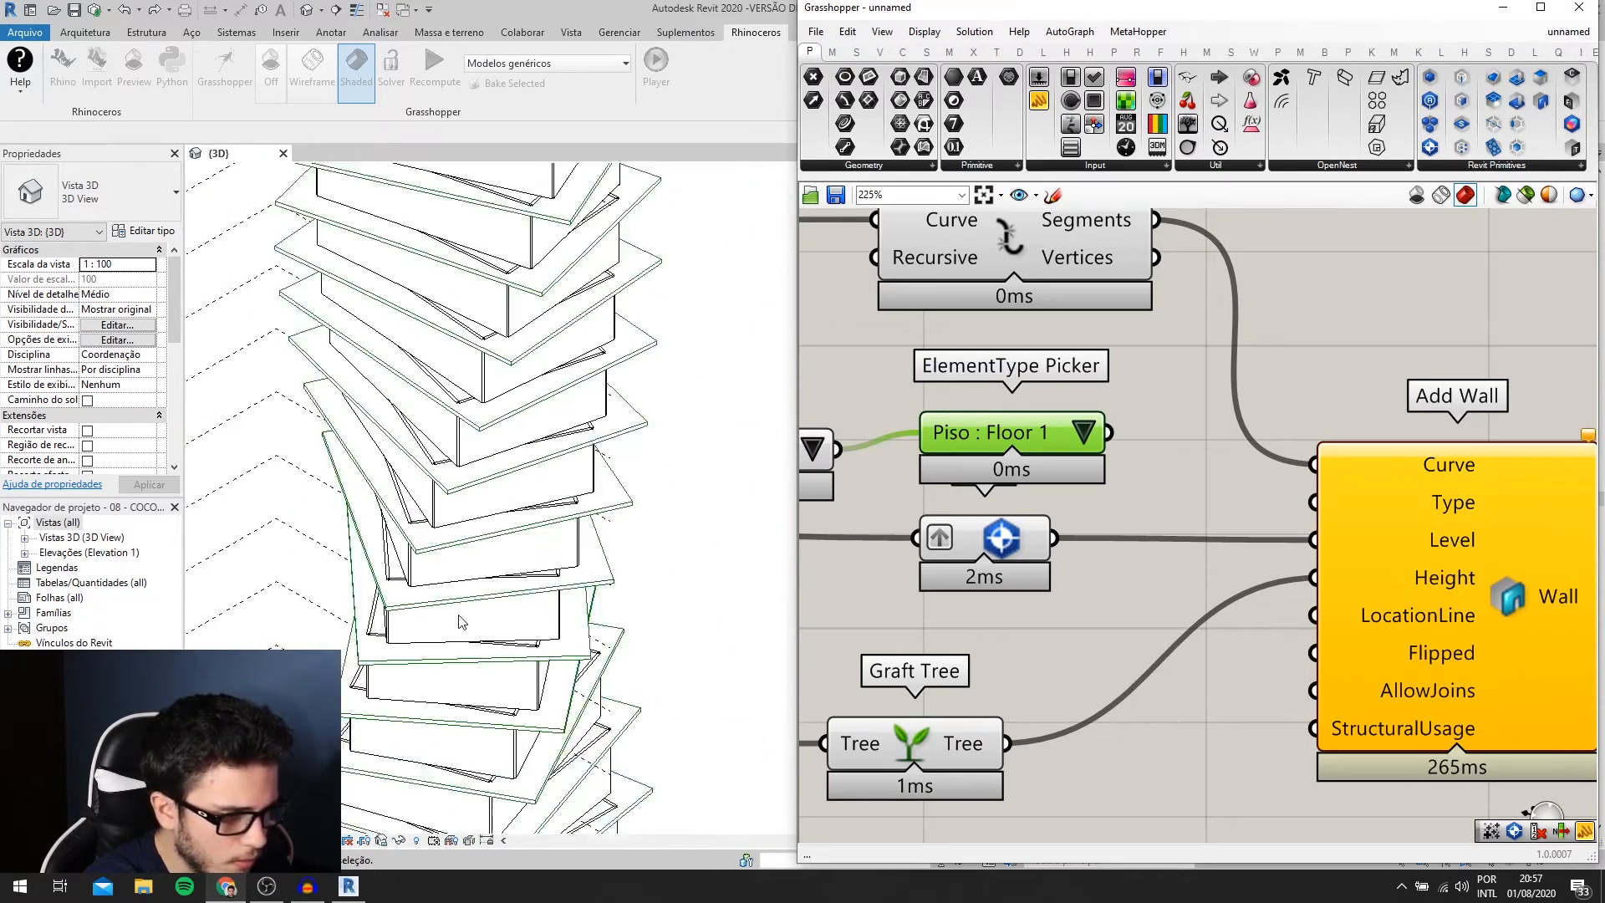
scroll(993, 629, "down", 5)
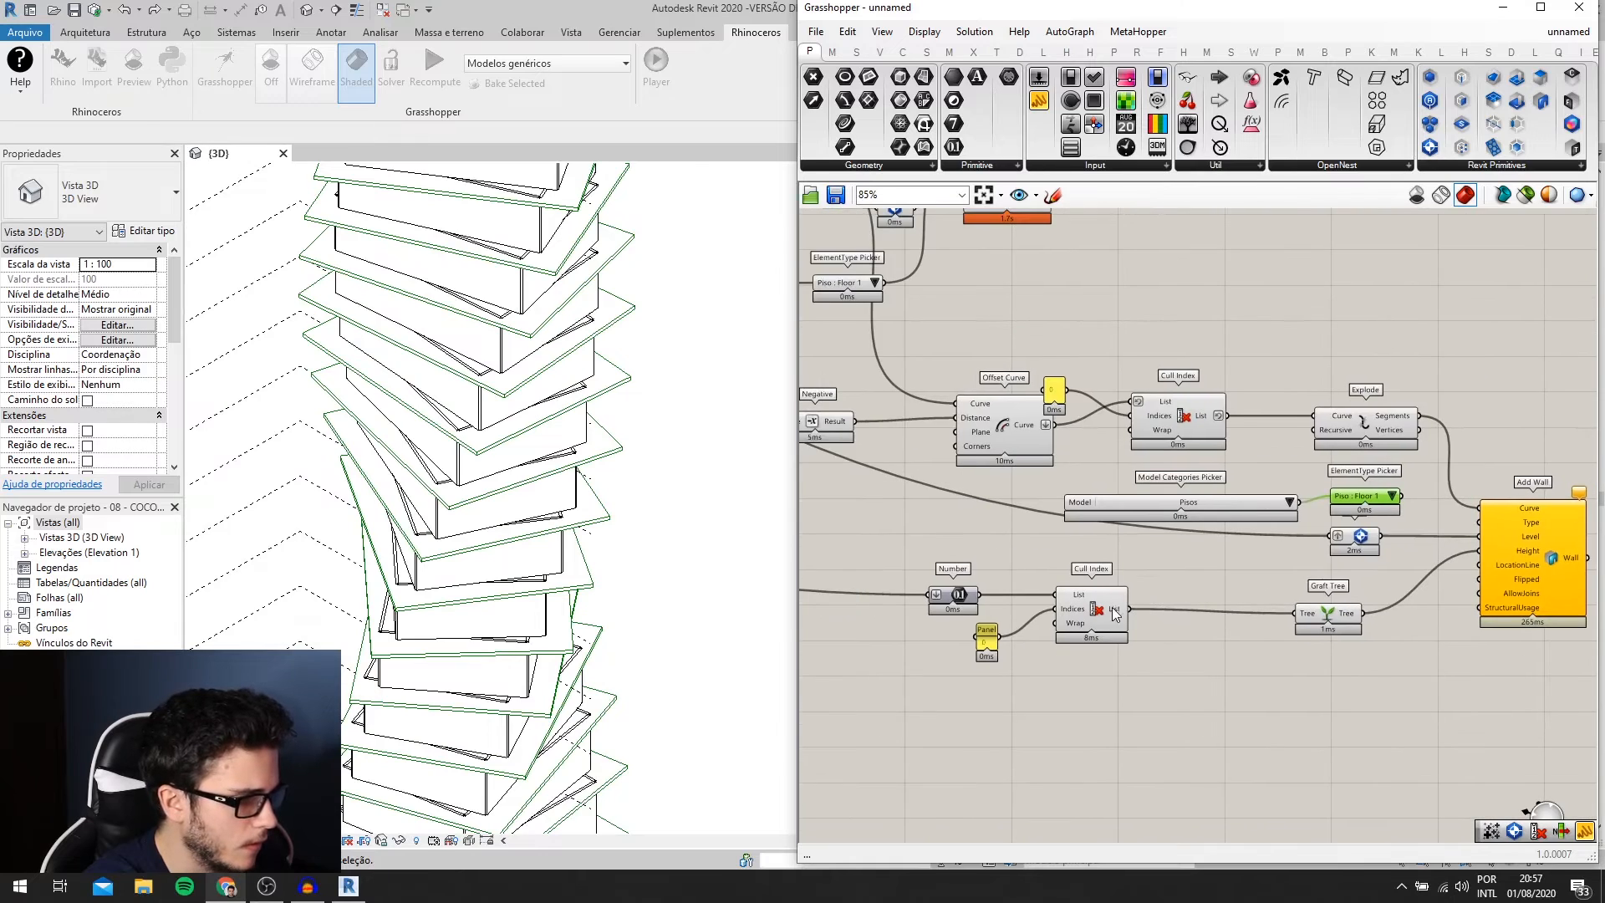
scroll(1040, 642, "down", 4)
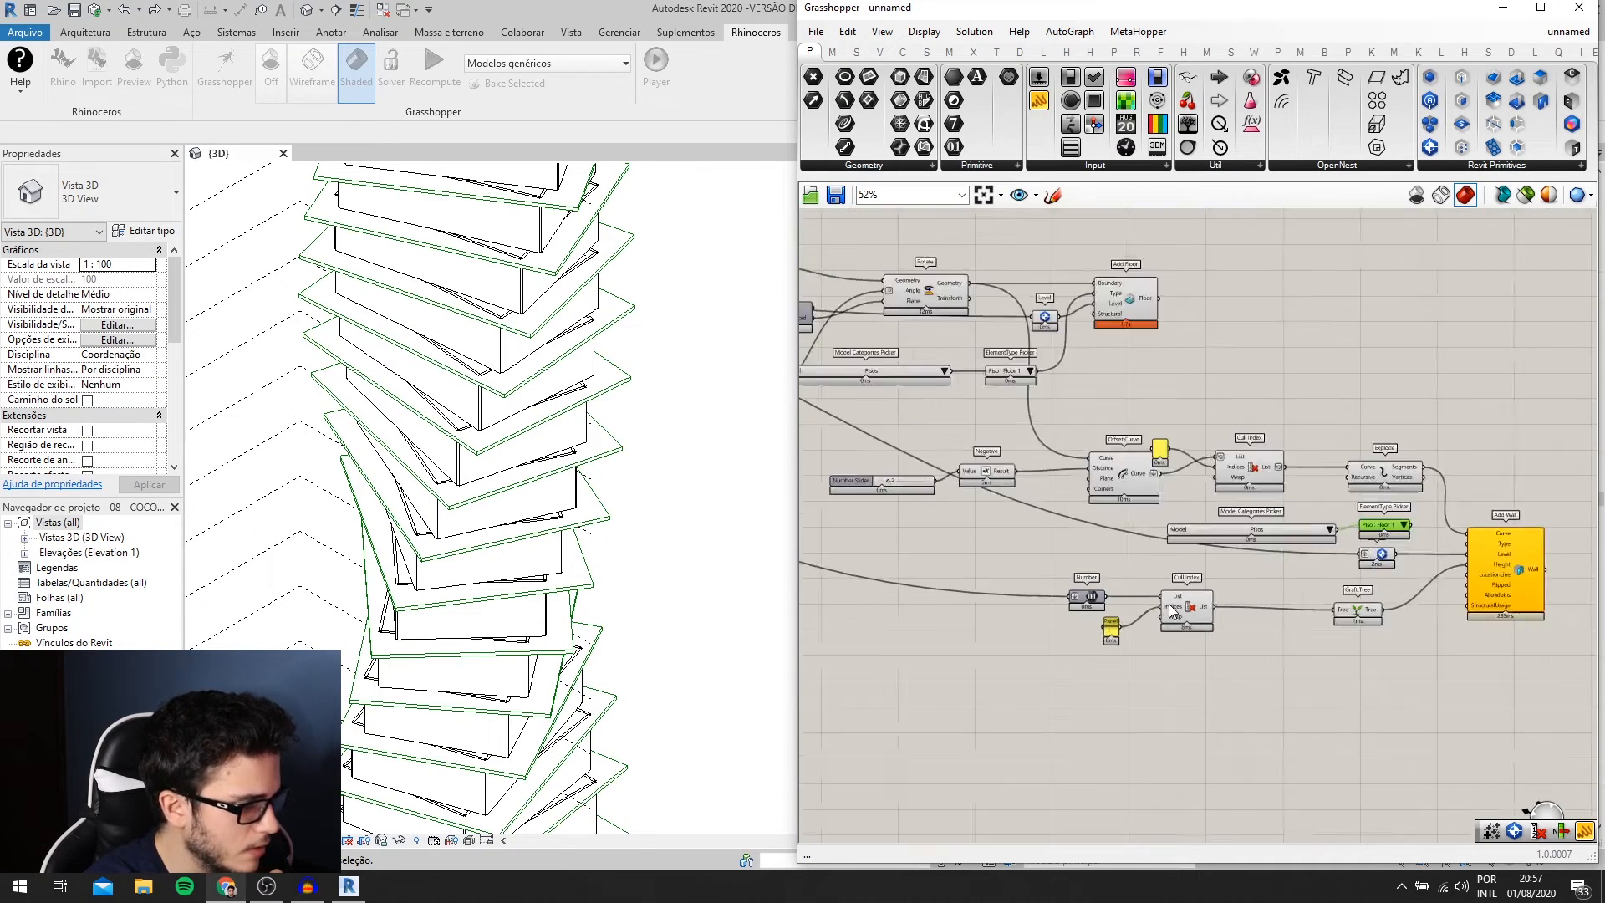
scroll(519, 634, "up", 2)
scroll(520, 634, "up", 1)
scroll(535, 573, "up", 1)
scroll(1392, 581, "up", 4)
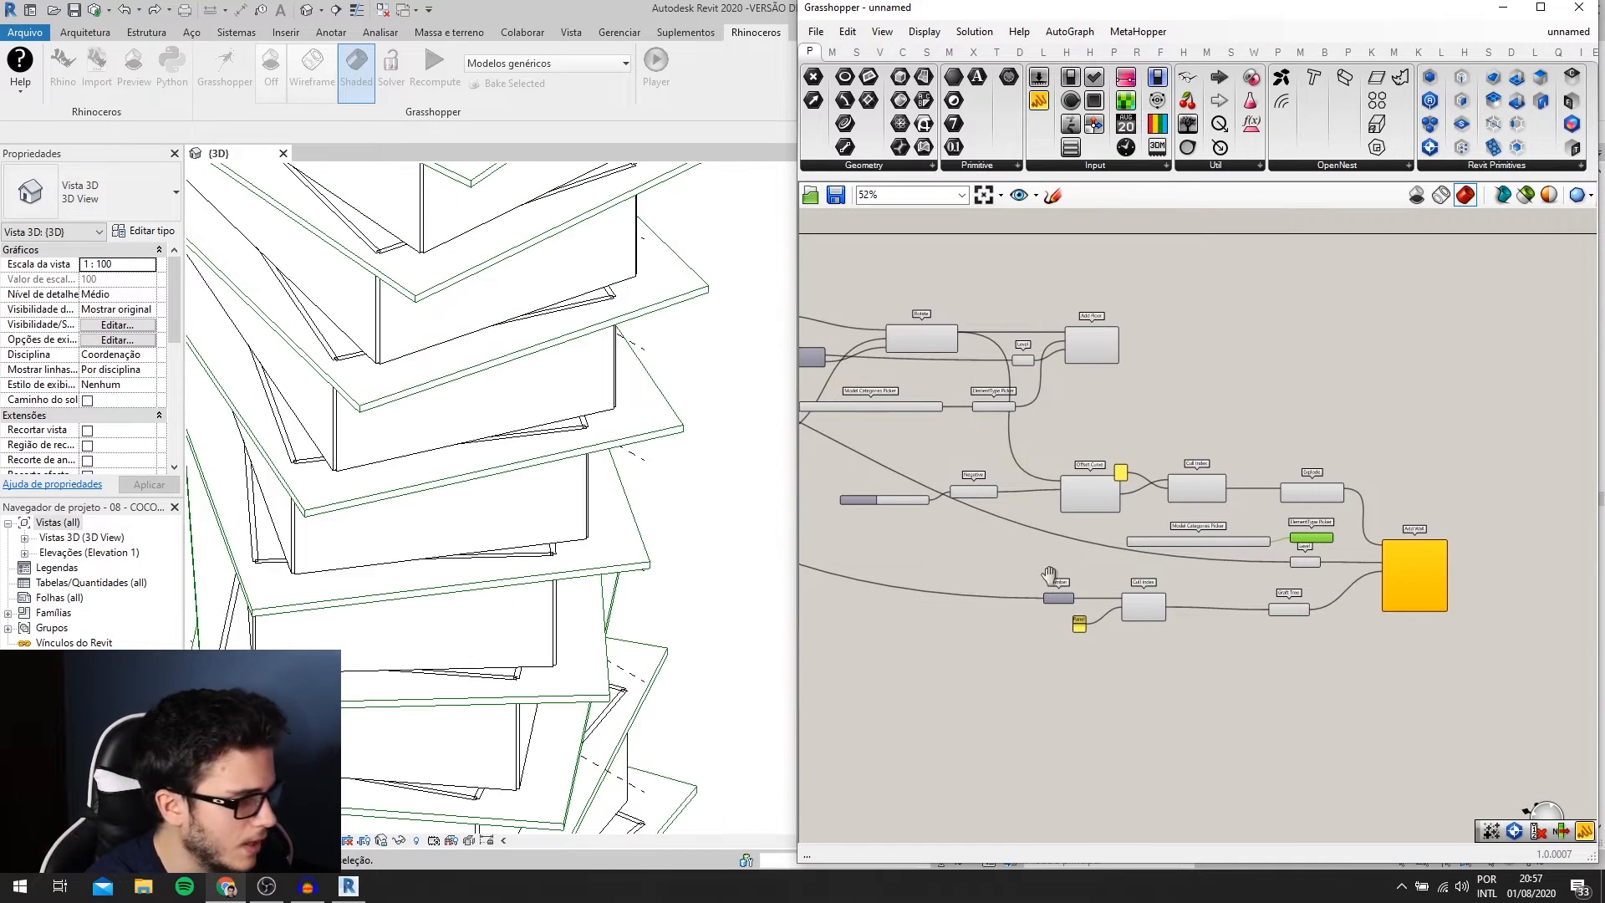
- Add a Subtraction component beside the storey-height Cull Index and connect Cull Index's List output to its A input
double_click(1140, 682)
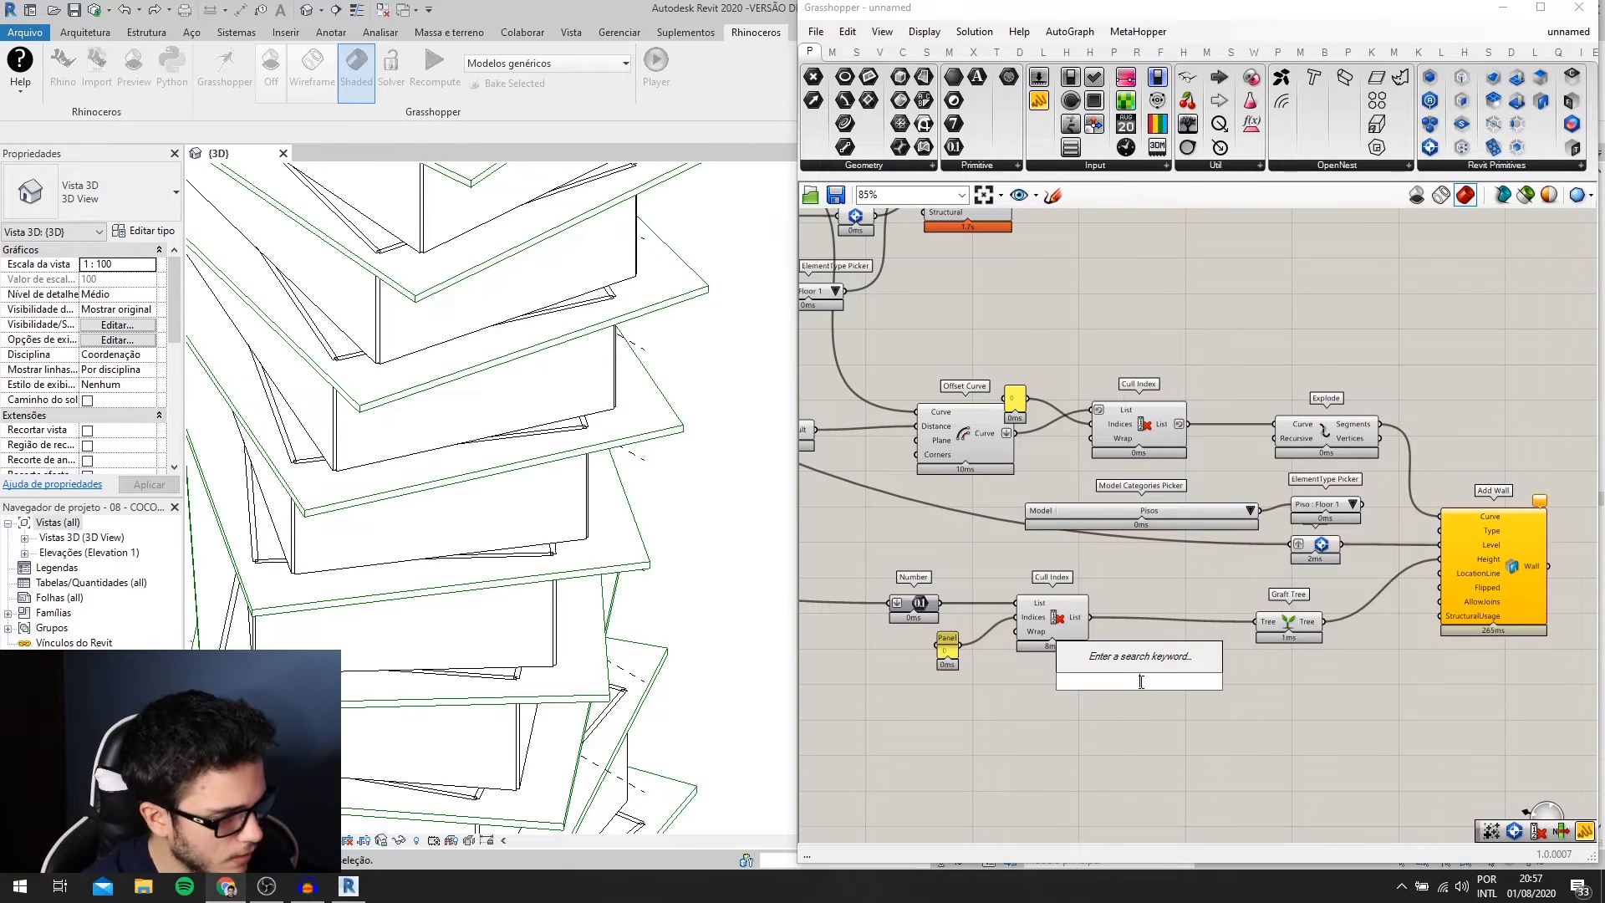
type("subt")
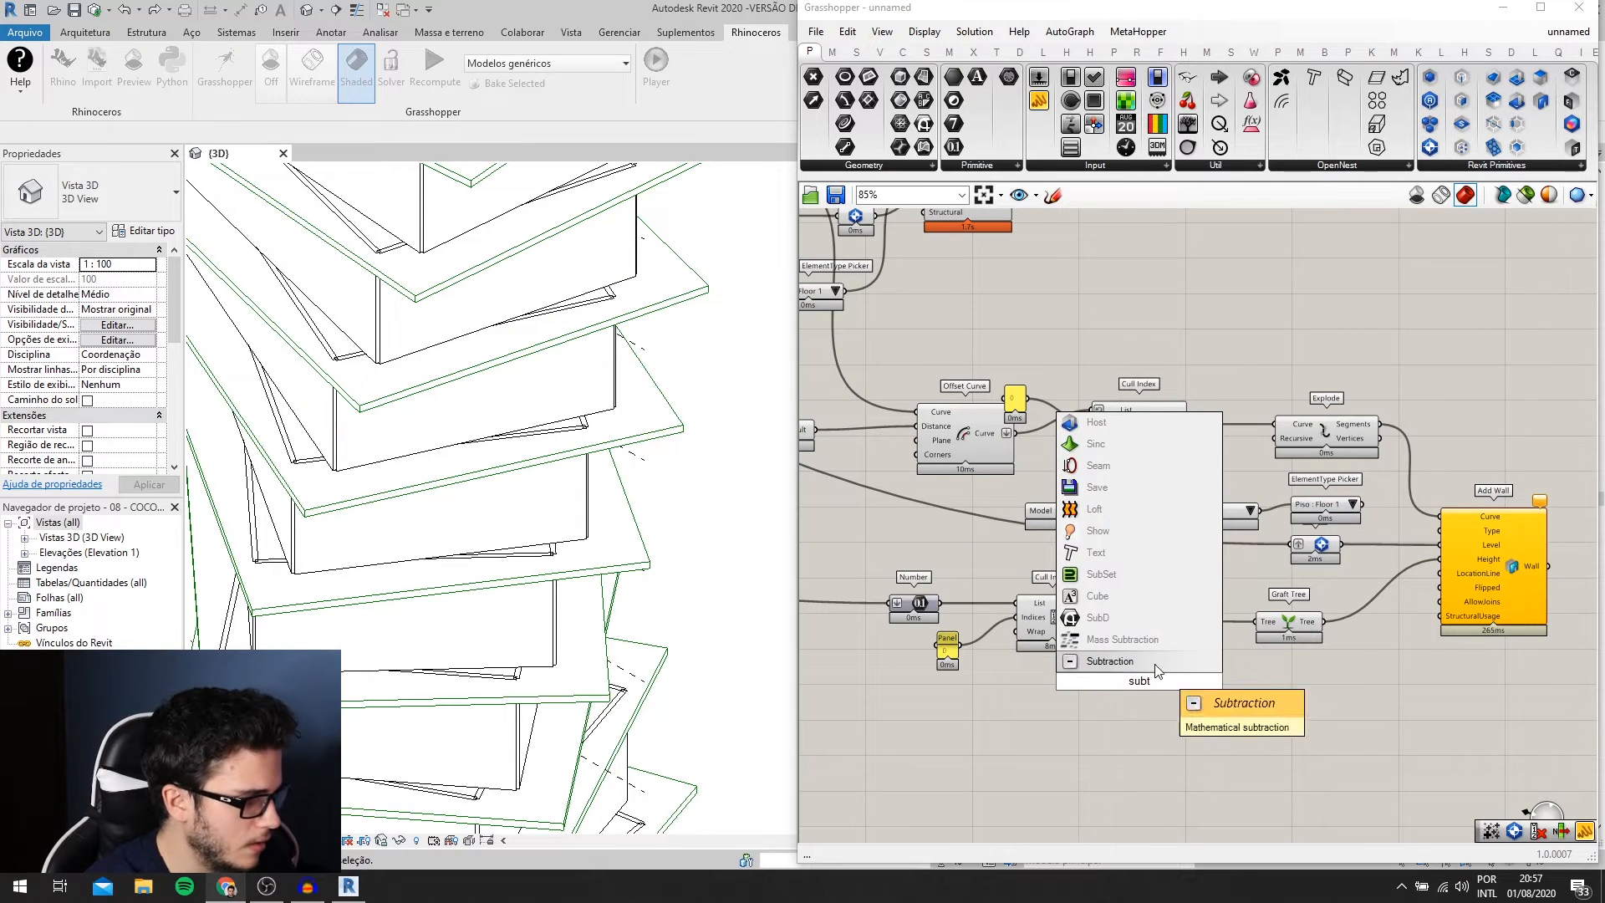
left_click(1157, 664)
scroll(1147, 681, "up", 1)
left_click_drag(1140, 684, 1122, 634)
scroll(1122, 611, "up", 1)
- Add a number slider with the value 0.3 below the Subtraction component
right_click_drag(1041, 747, 1070, 667)
double_click(1070, 667)
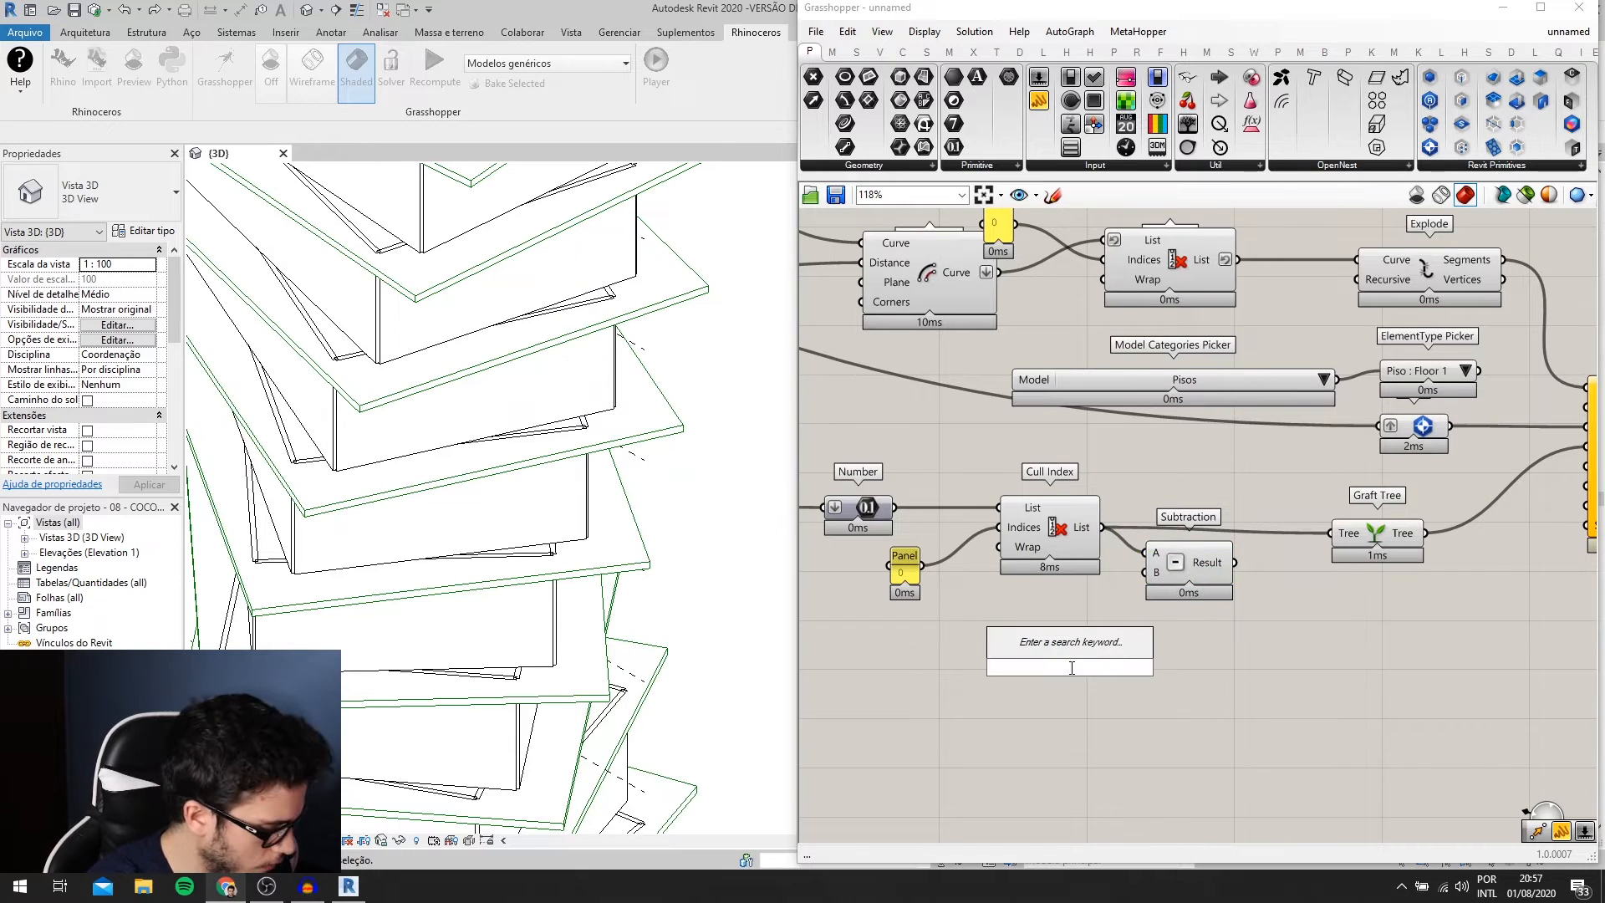
type("0.3")
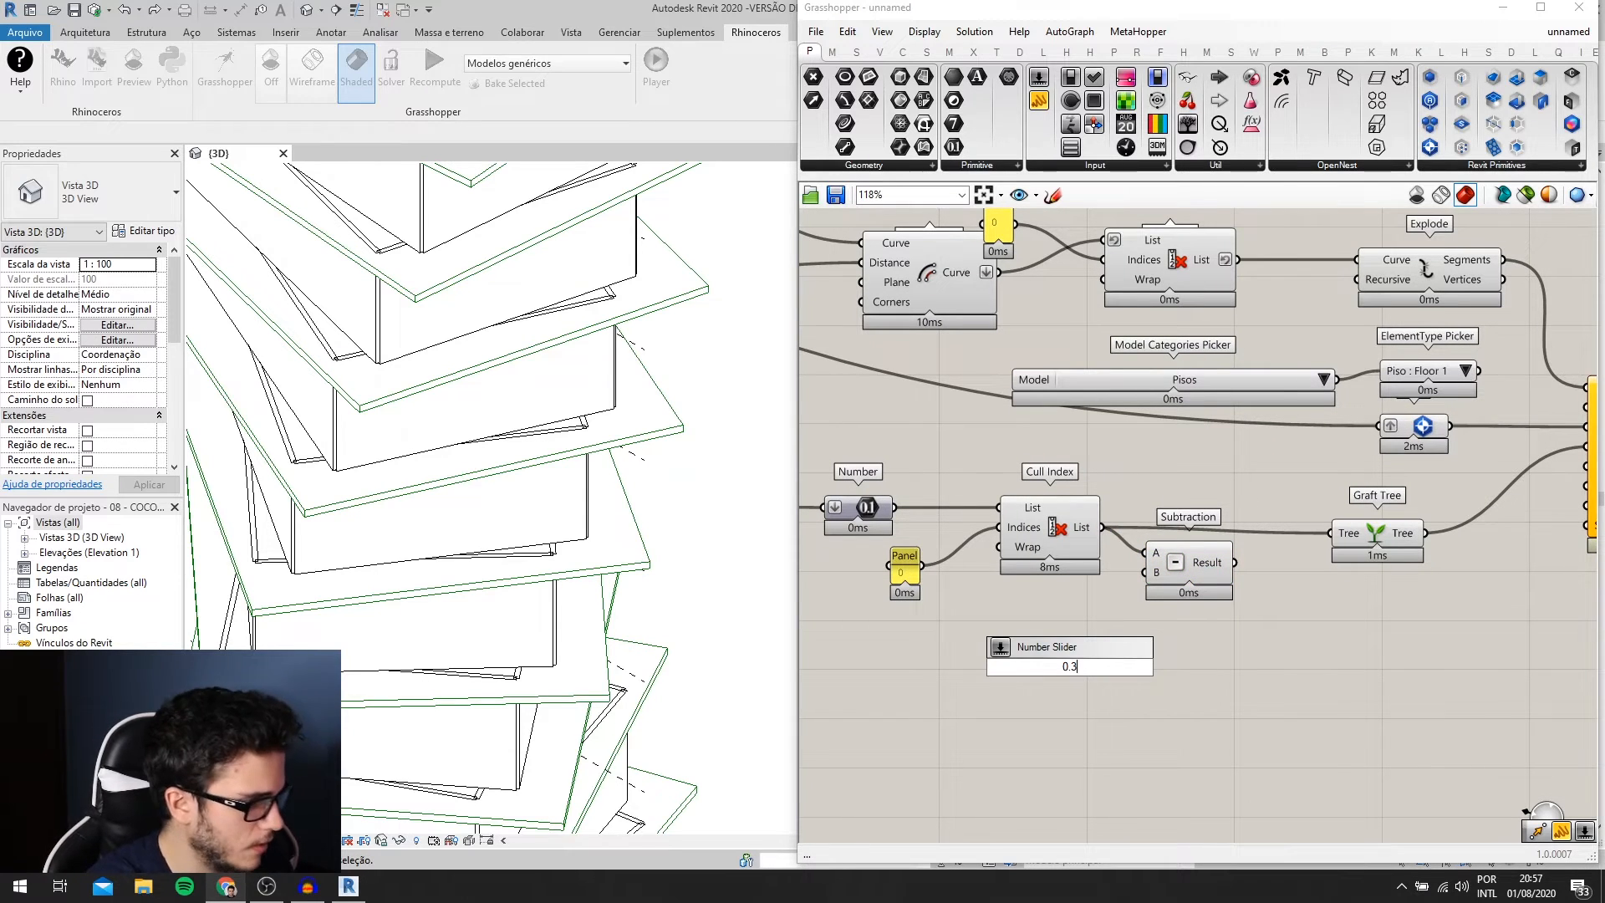
scroll(1070, 667, "up", 1)
key("Return")
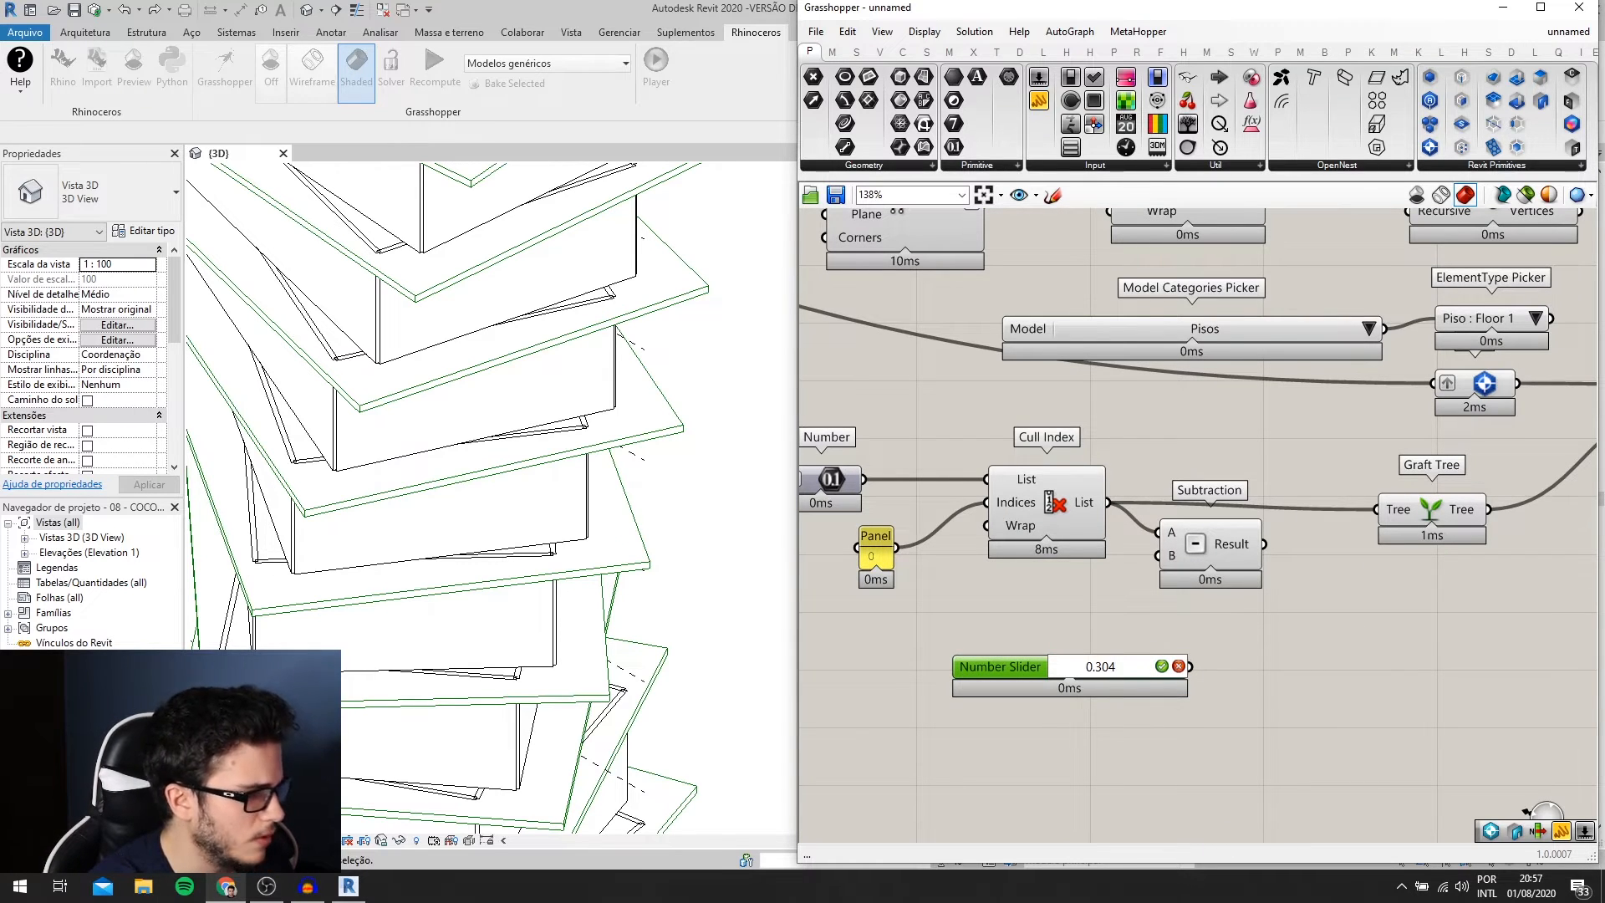
key("Return")
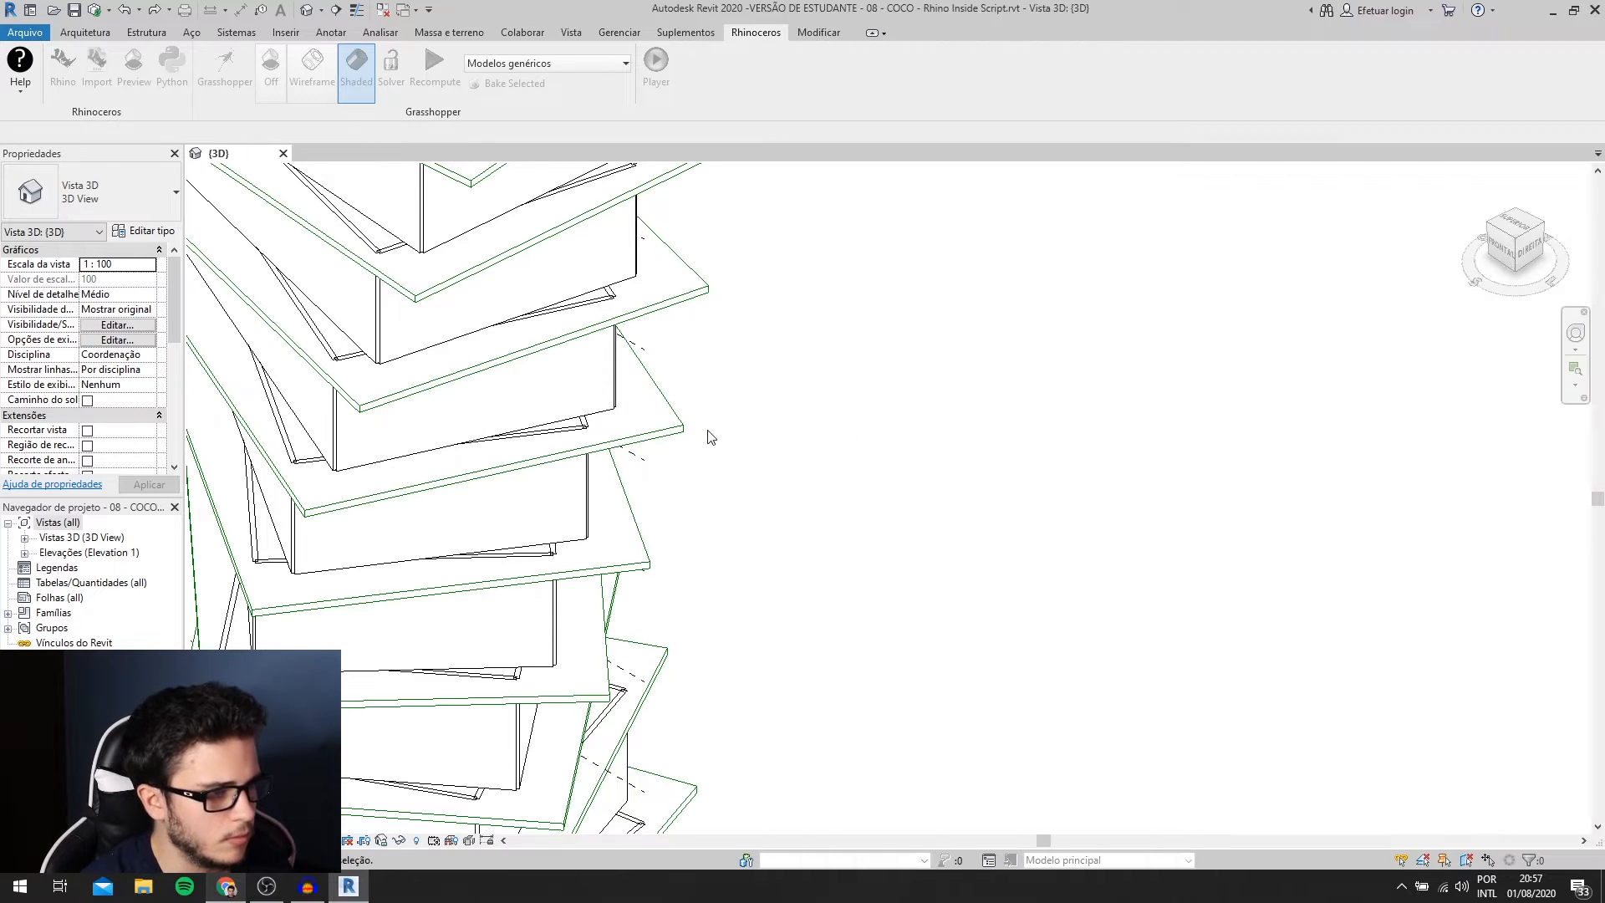
- Inspect the type properties of one of the tower's floor slabs in Revit to read its default thickness
left_click(633, 452)
left_click(639, 428)
left_click(149, 232)
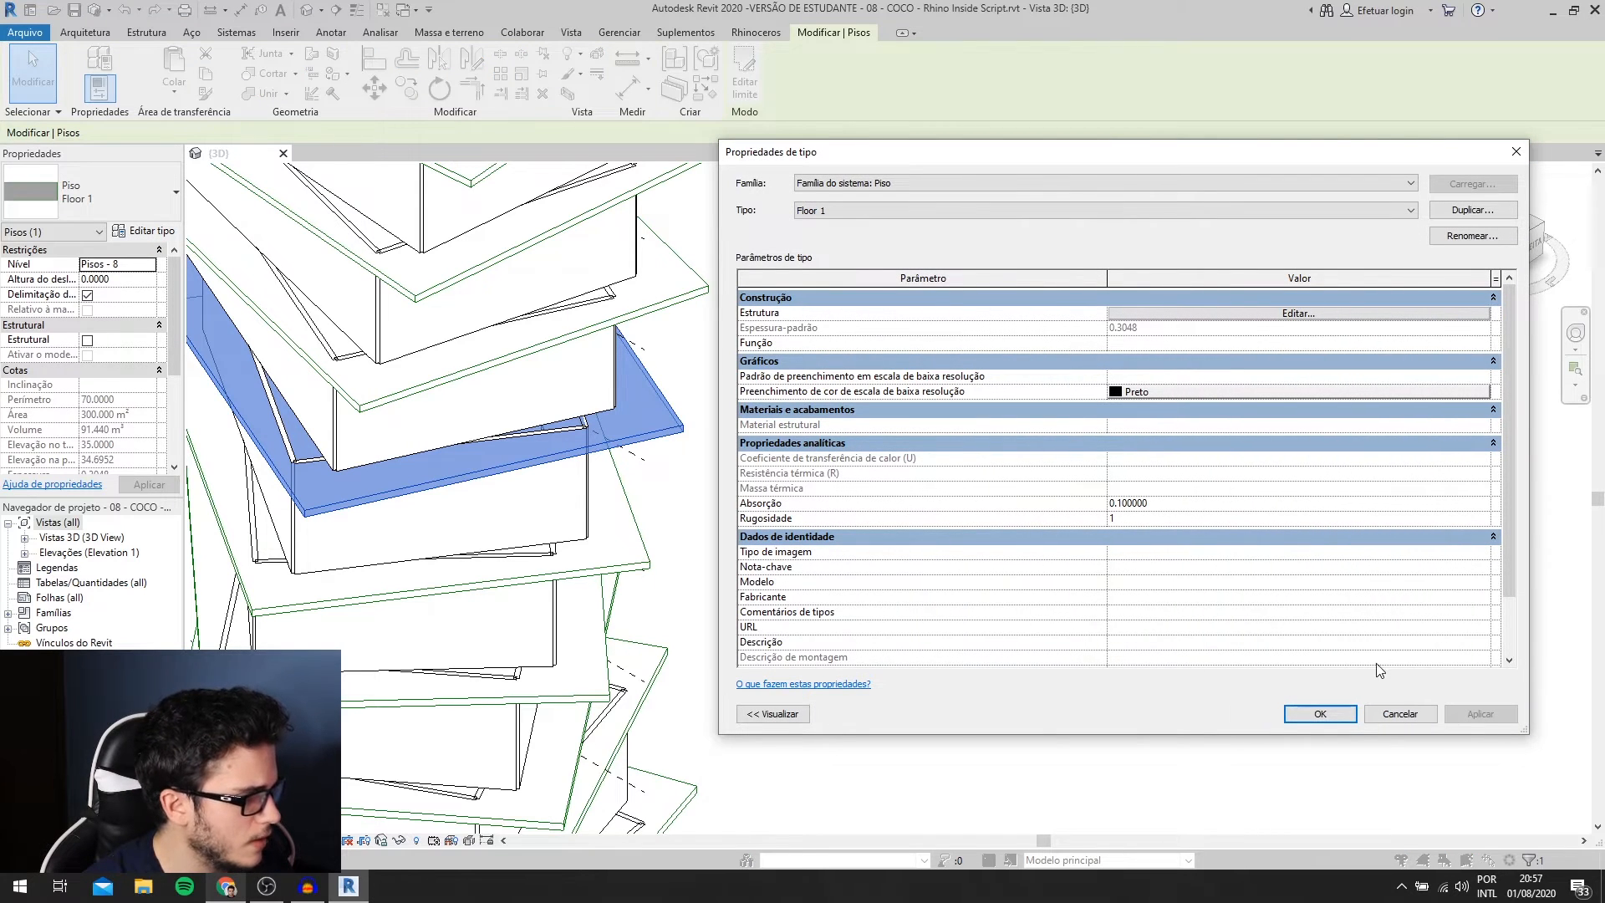
left_click(1320, 713)
left_click(823, 178)
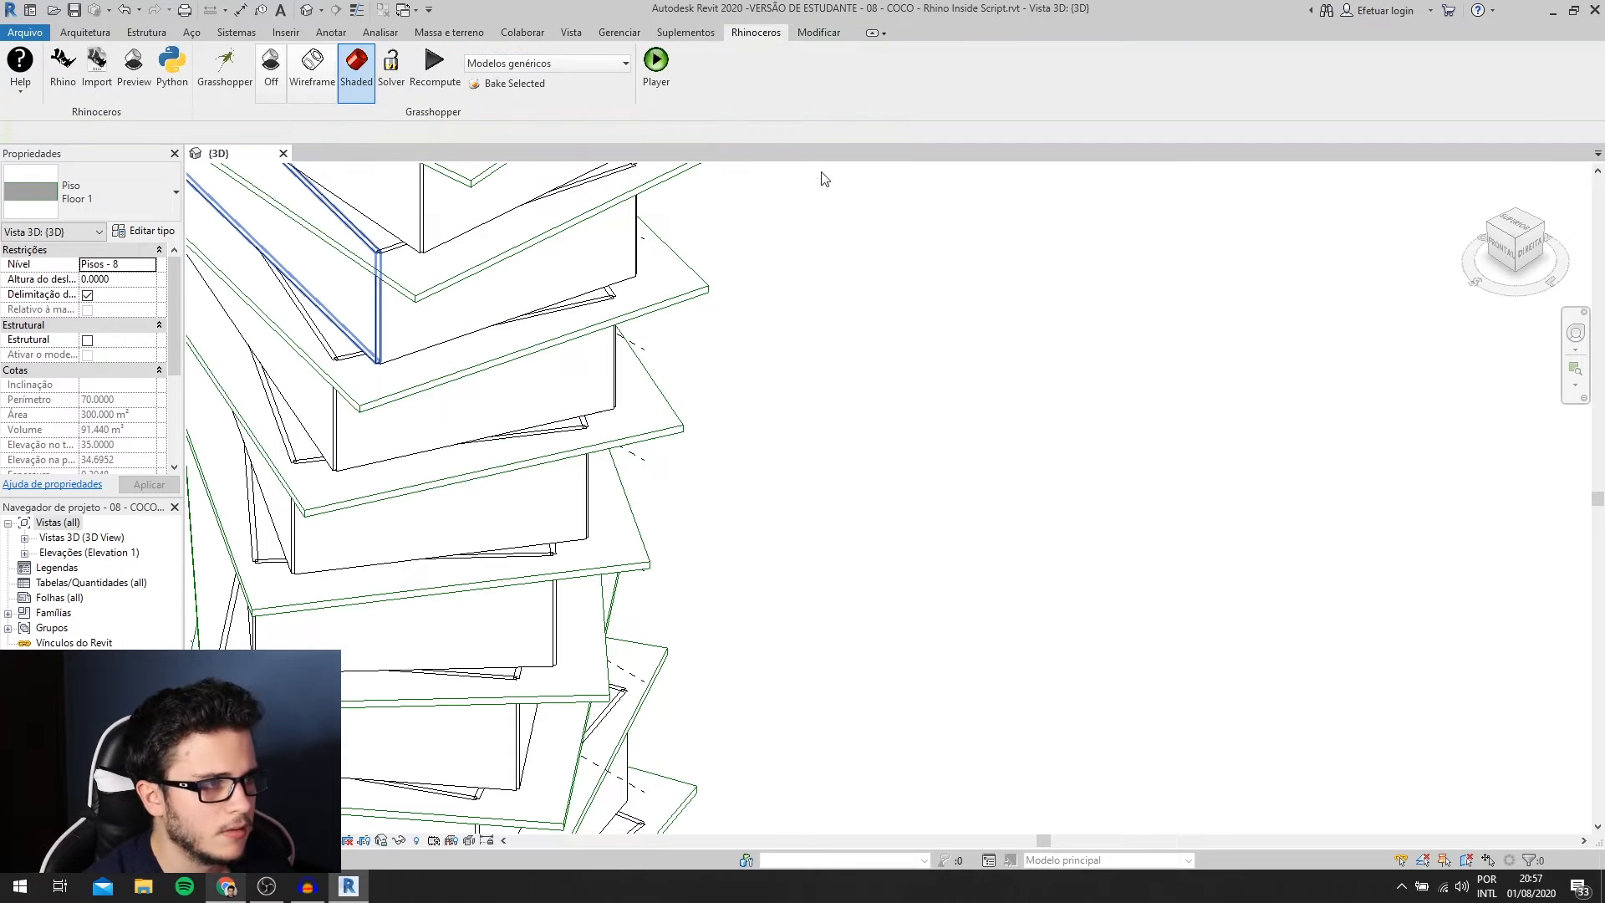
- Switch back to Grasshopper and add a panel containing 0.3048 below the Subtraction component
left_click(225, 66)
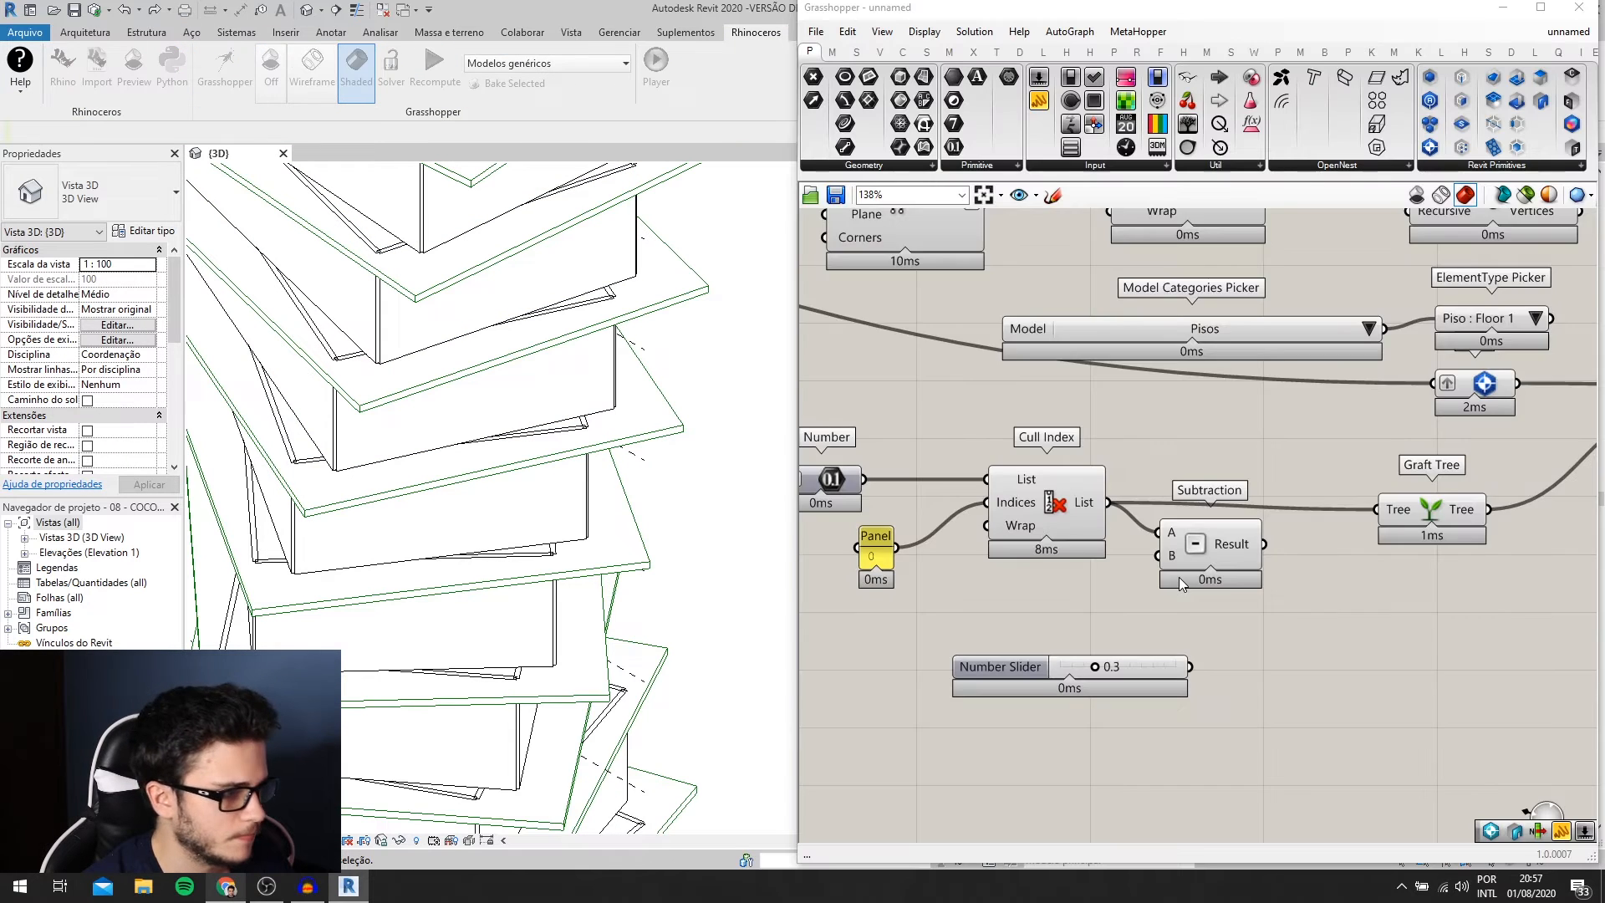
scroll(1204, 631, "up", 2)
double_click(1135, 767)
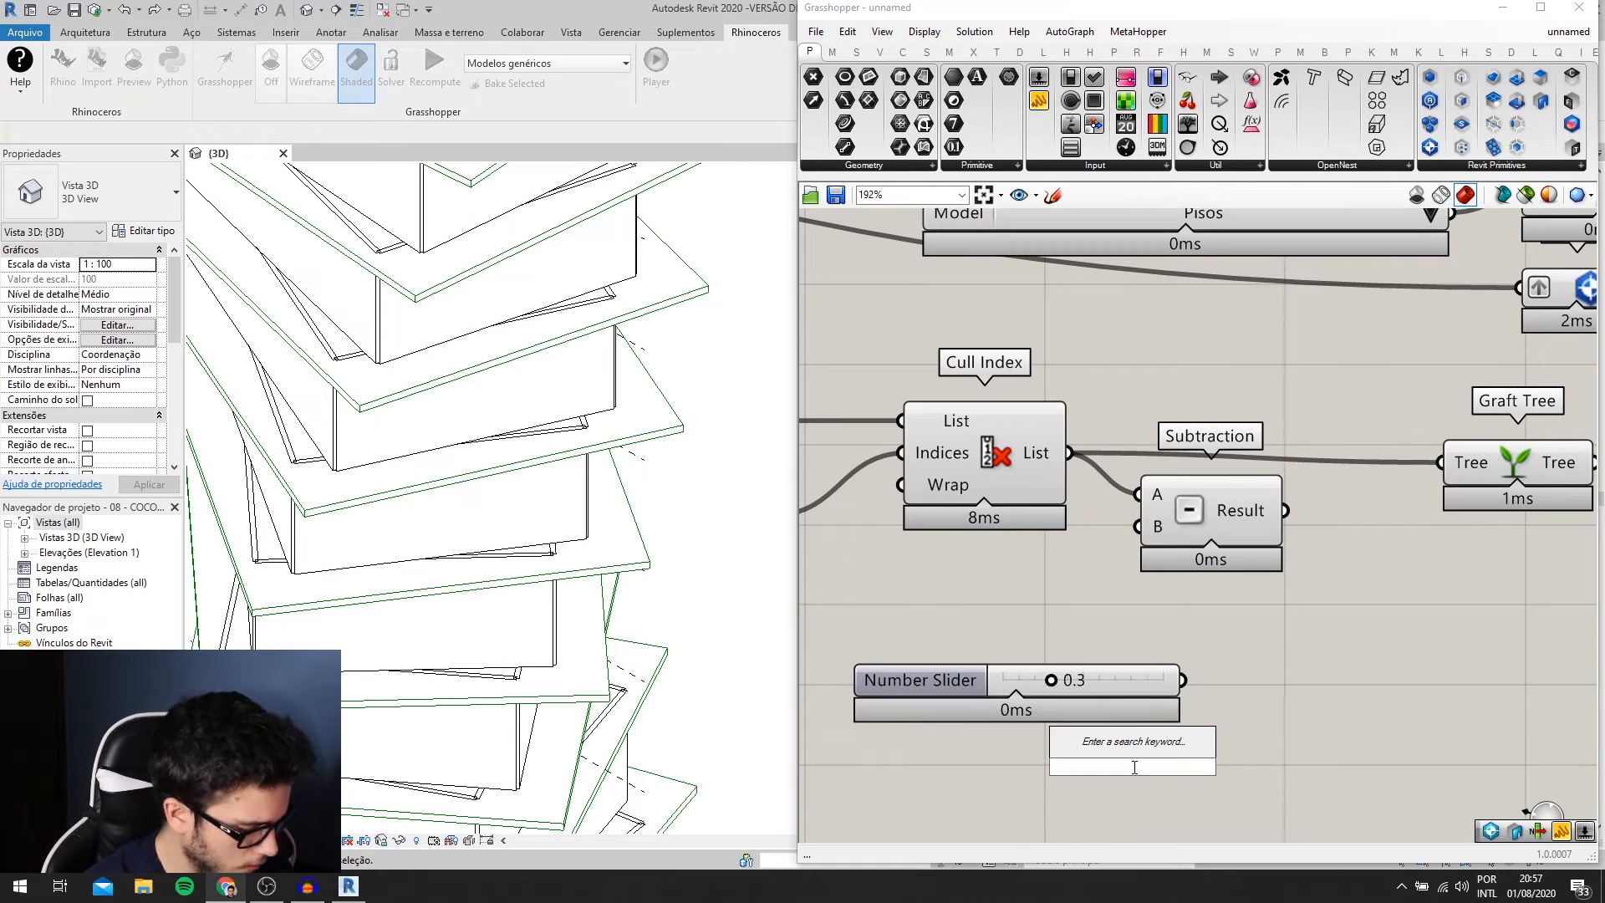
type("//0.3048")
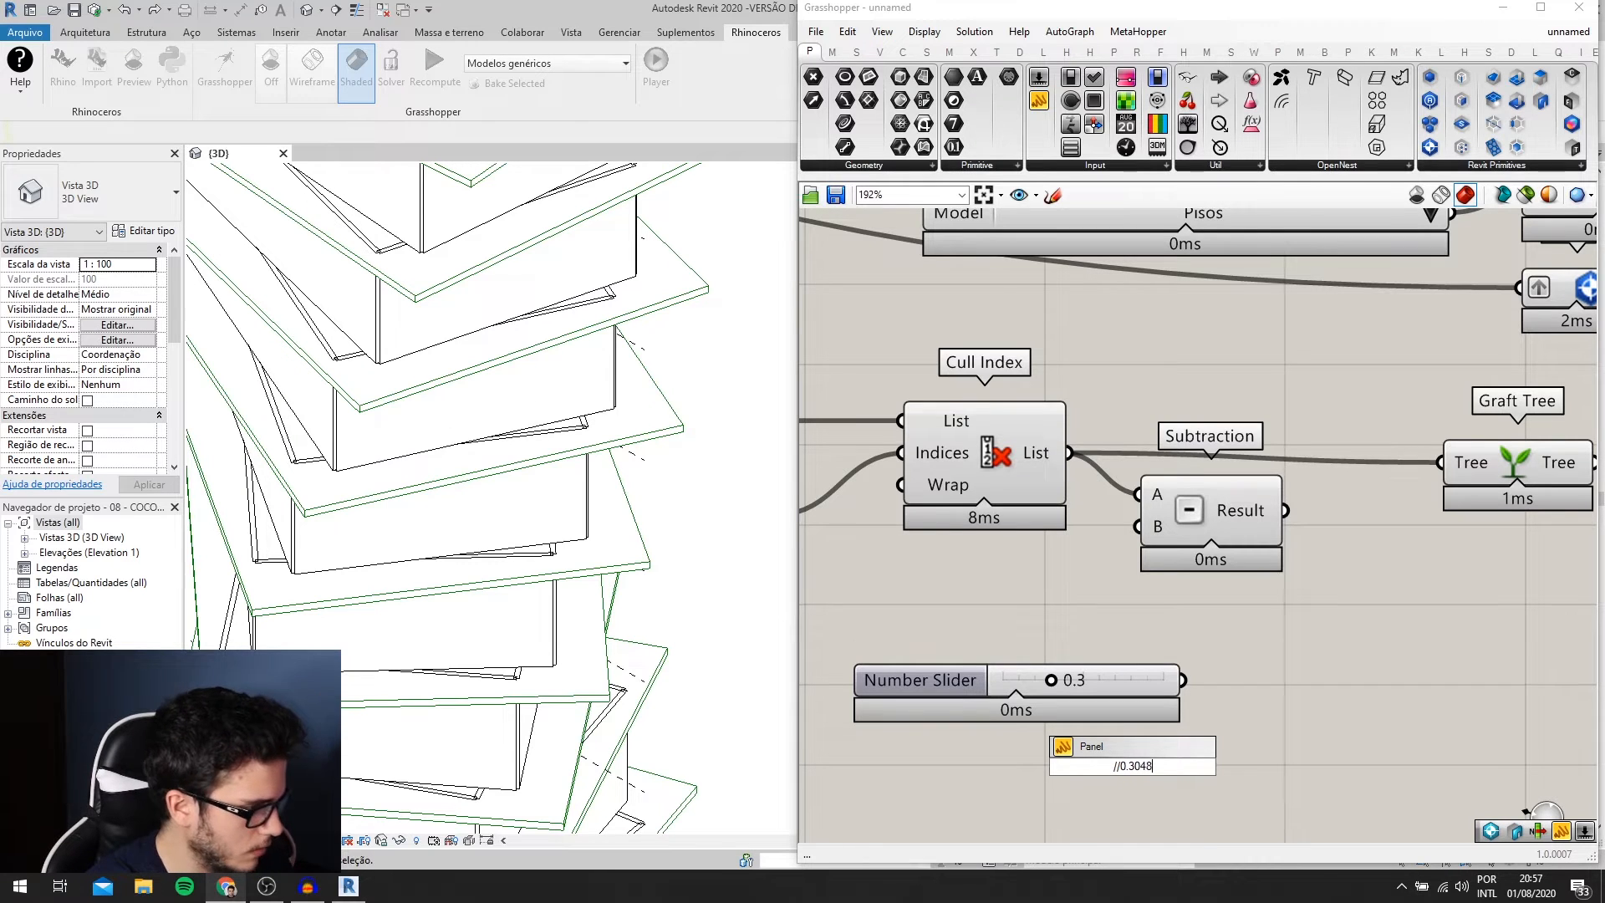
key("Return")
scroll(1137, 752, "up", 1)
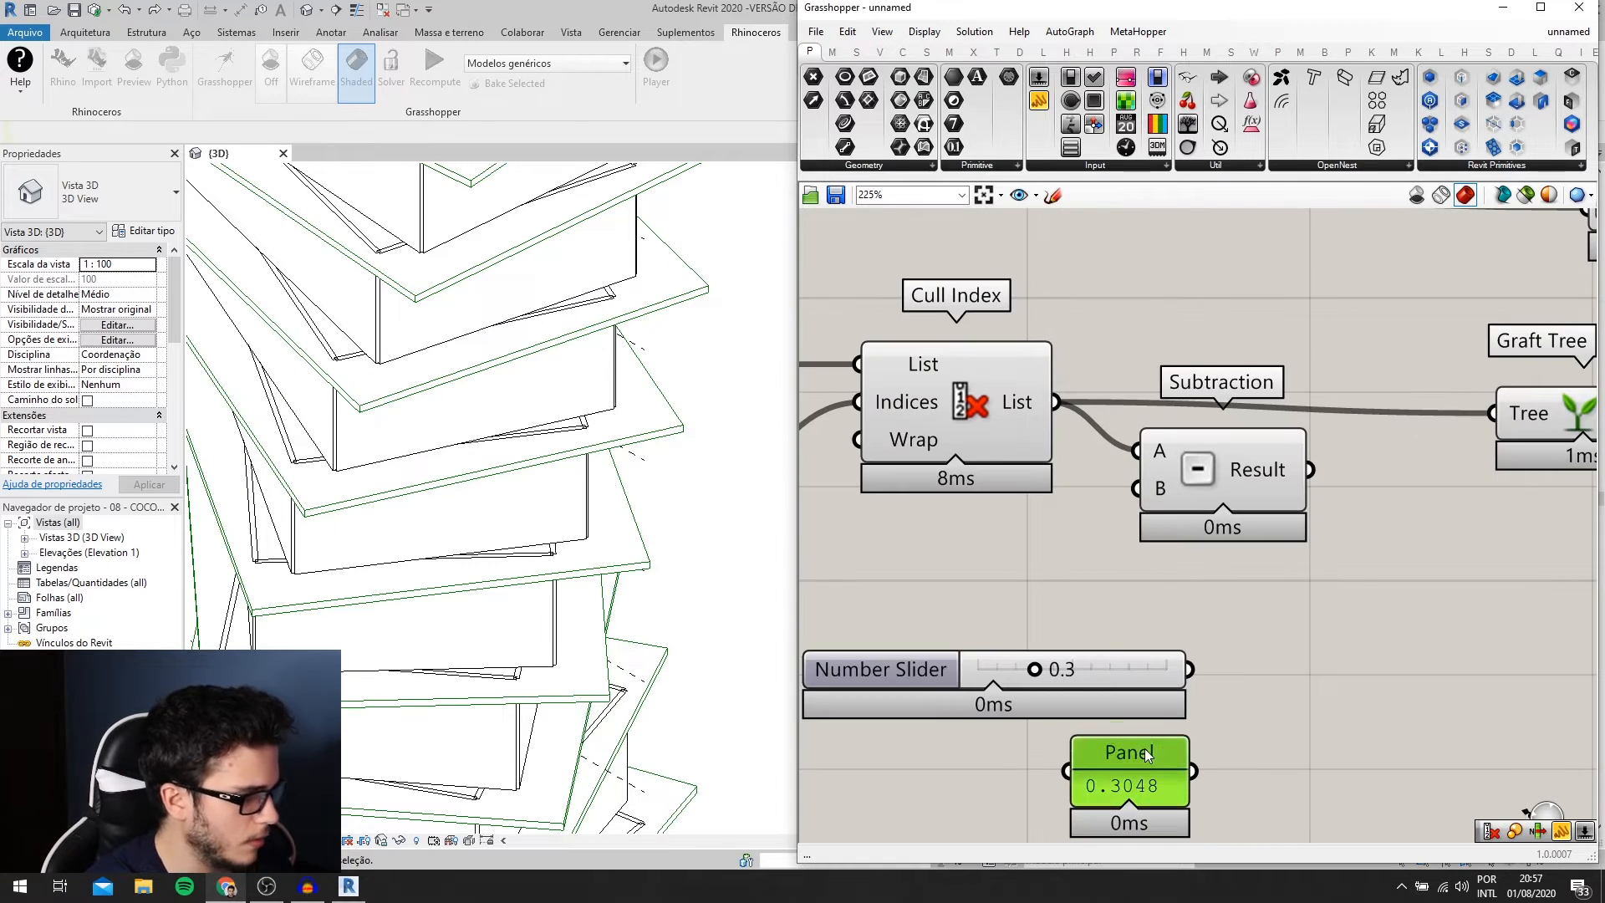
- Connect the 0.3048 panel to Subtraction's B input and Subtraction's Result to the Graft Tree input
left_click_drag(1145, 745, 1137, 490)
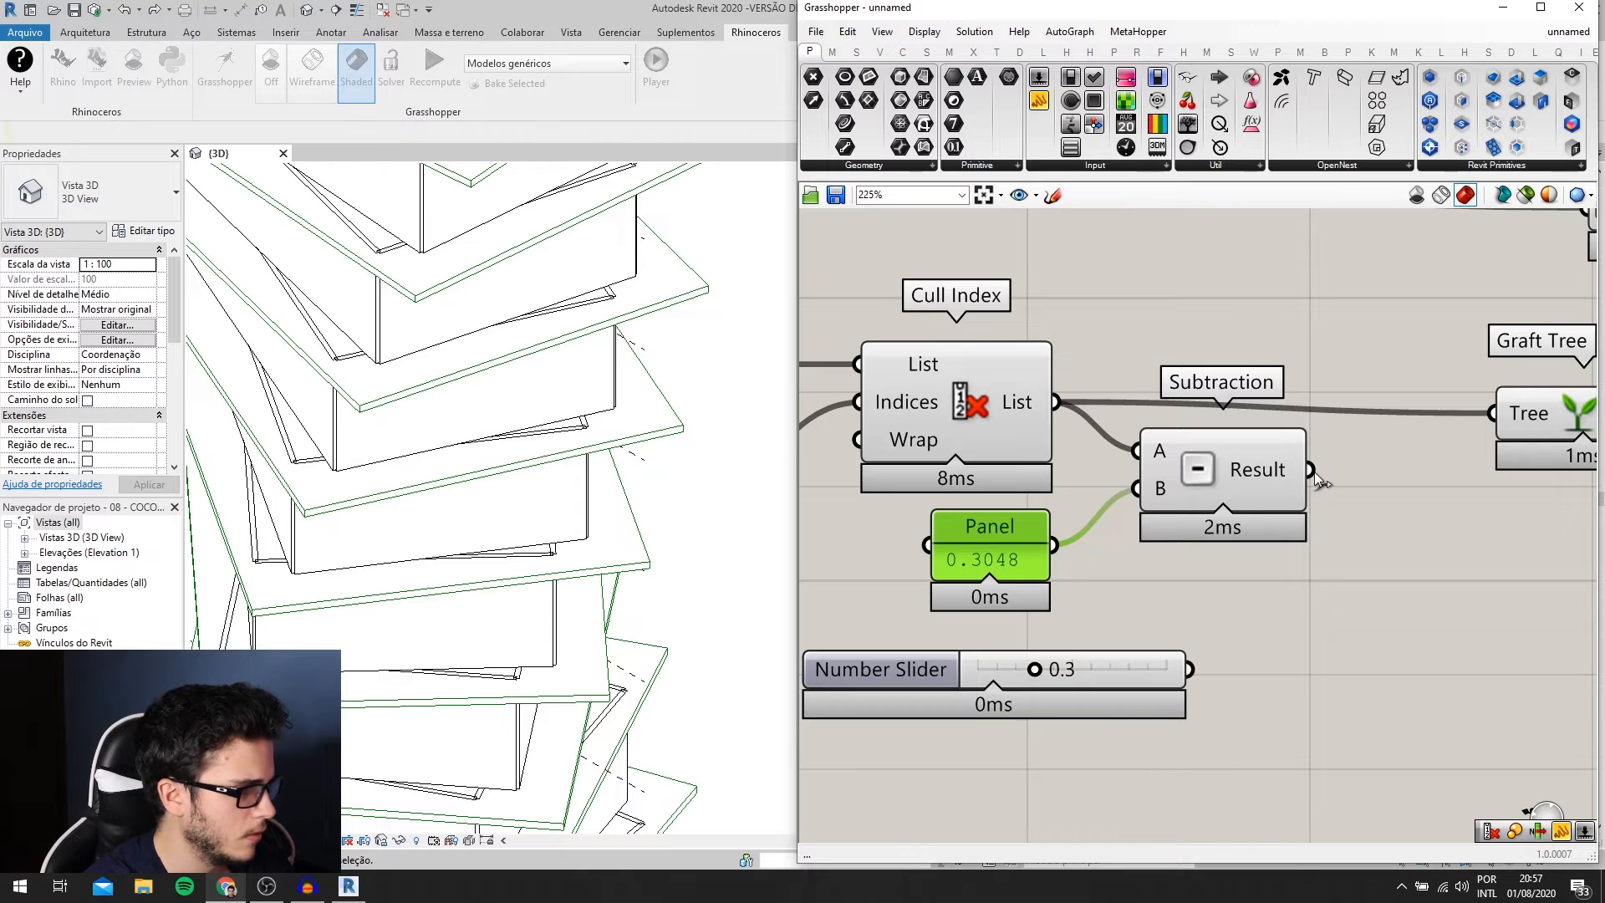
left_click_drag(1311, 471, 1493, 413)
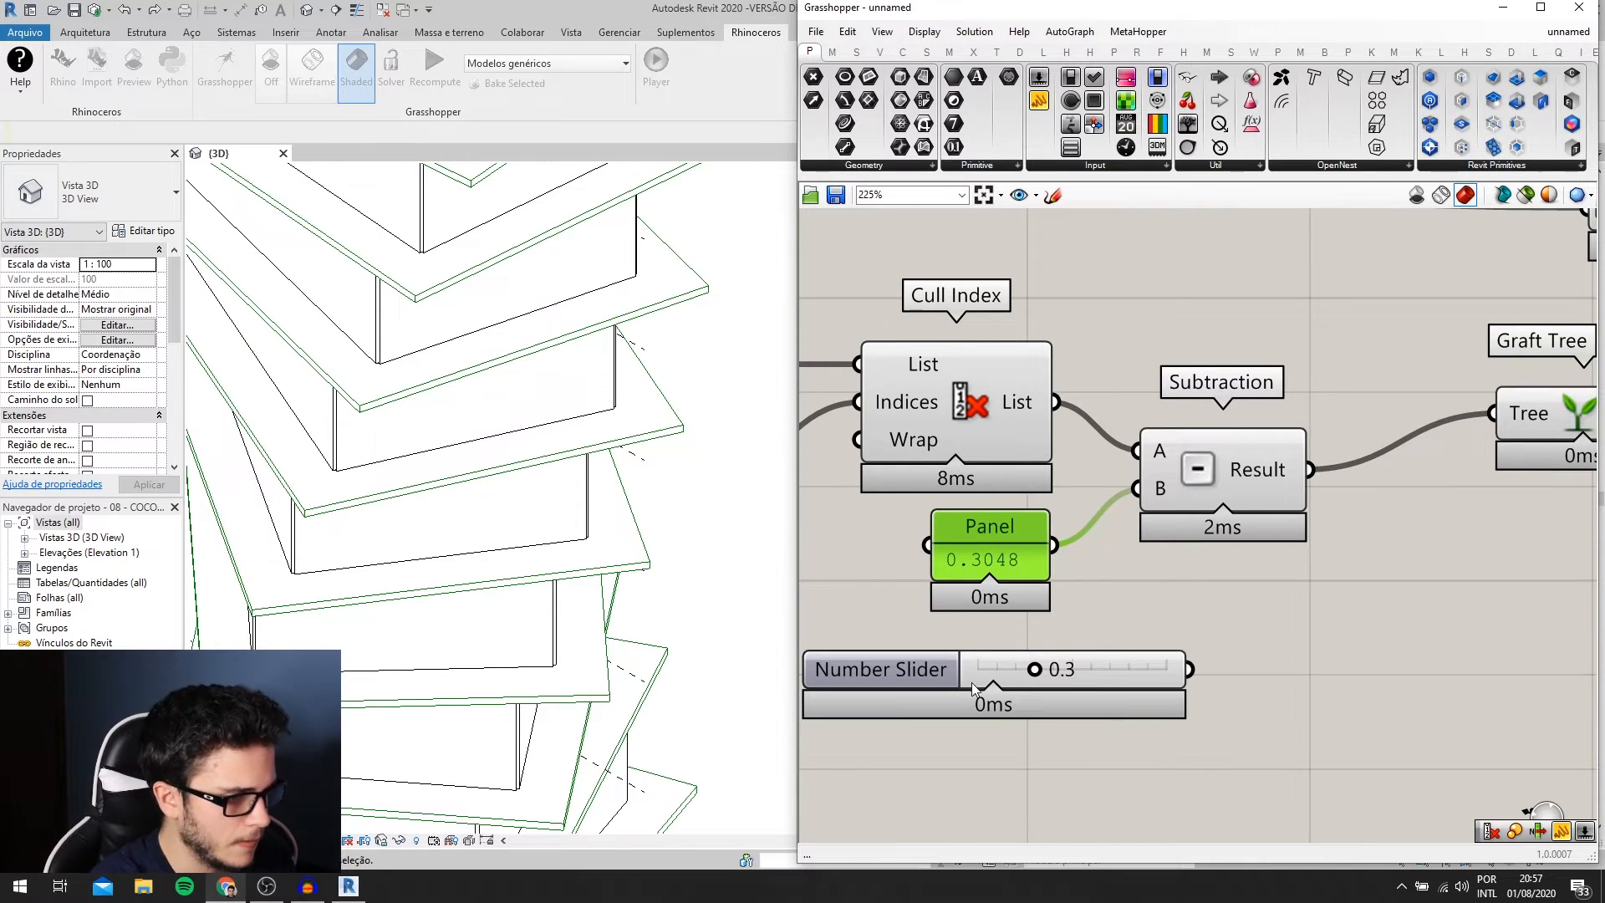
- Delete the unused 0.3 number slider
left_click(1045, 673)
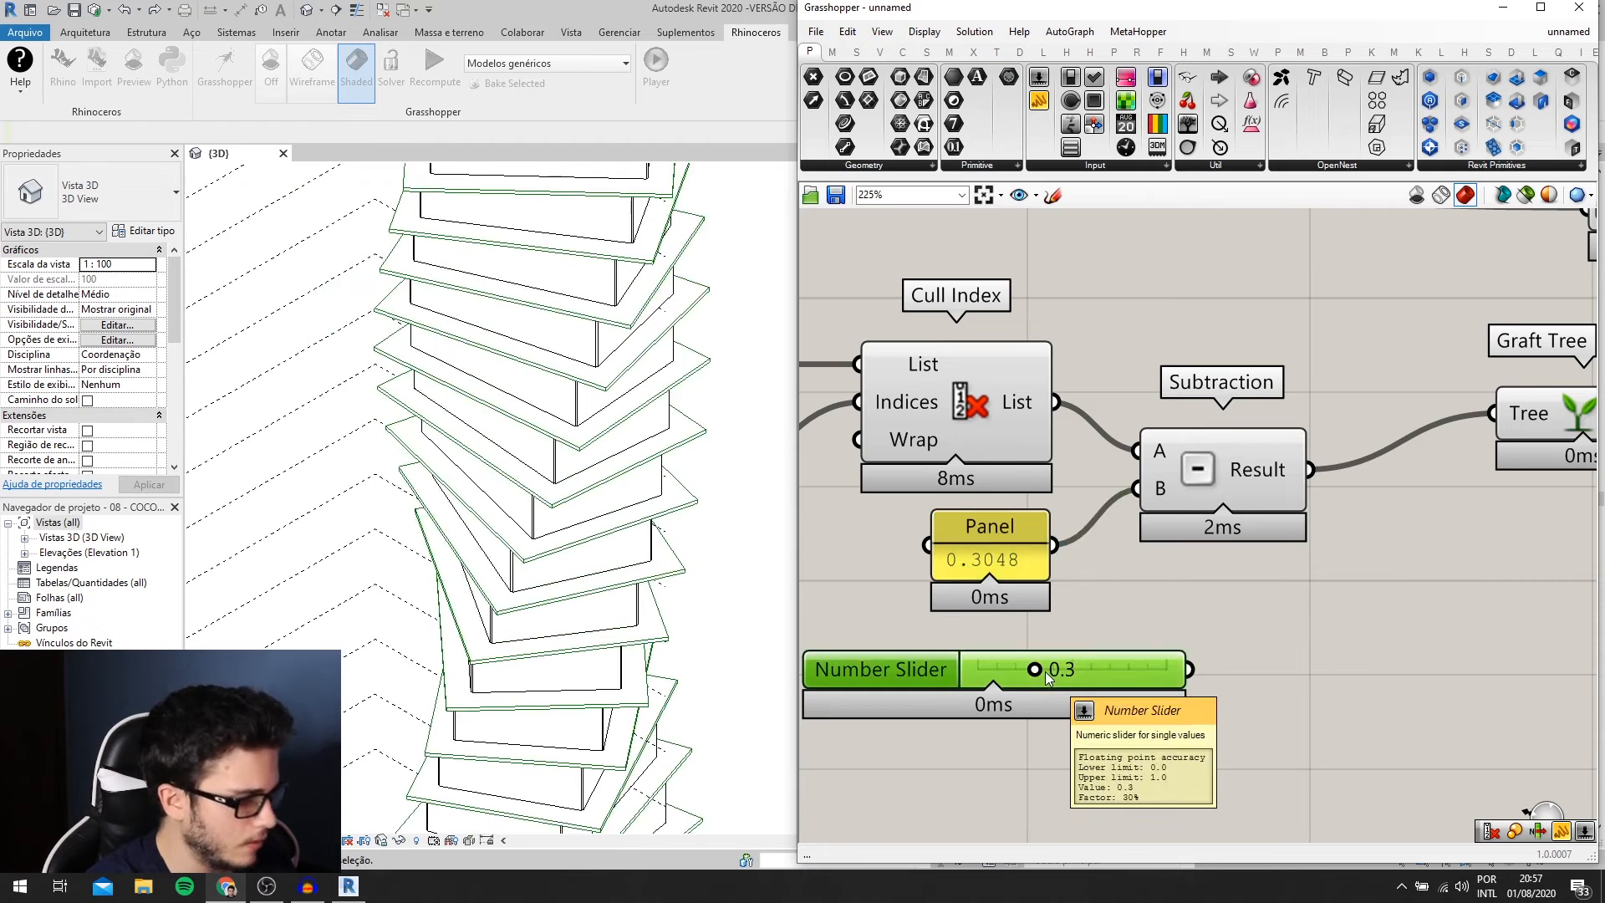
key("Delete")
scroll(1055, 672, "down", 5)
right_click_drag(1237, 624, 893, 649)
scroll(893, 649, "up", 1)
scroll(613, 512, "down", 1)
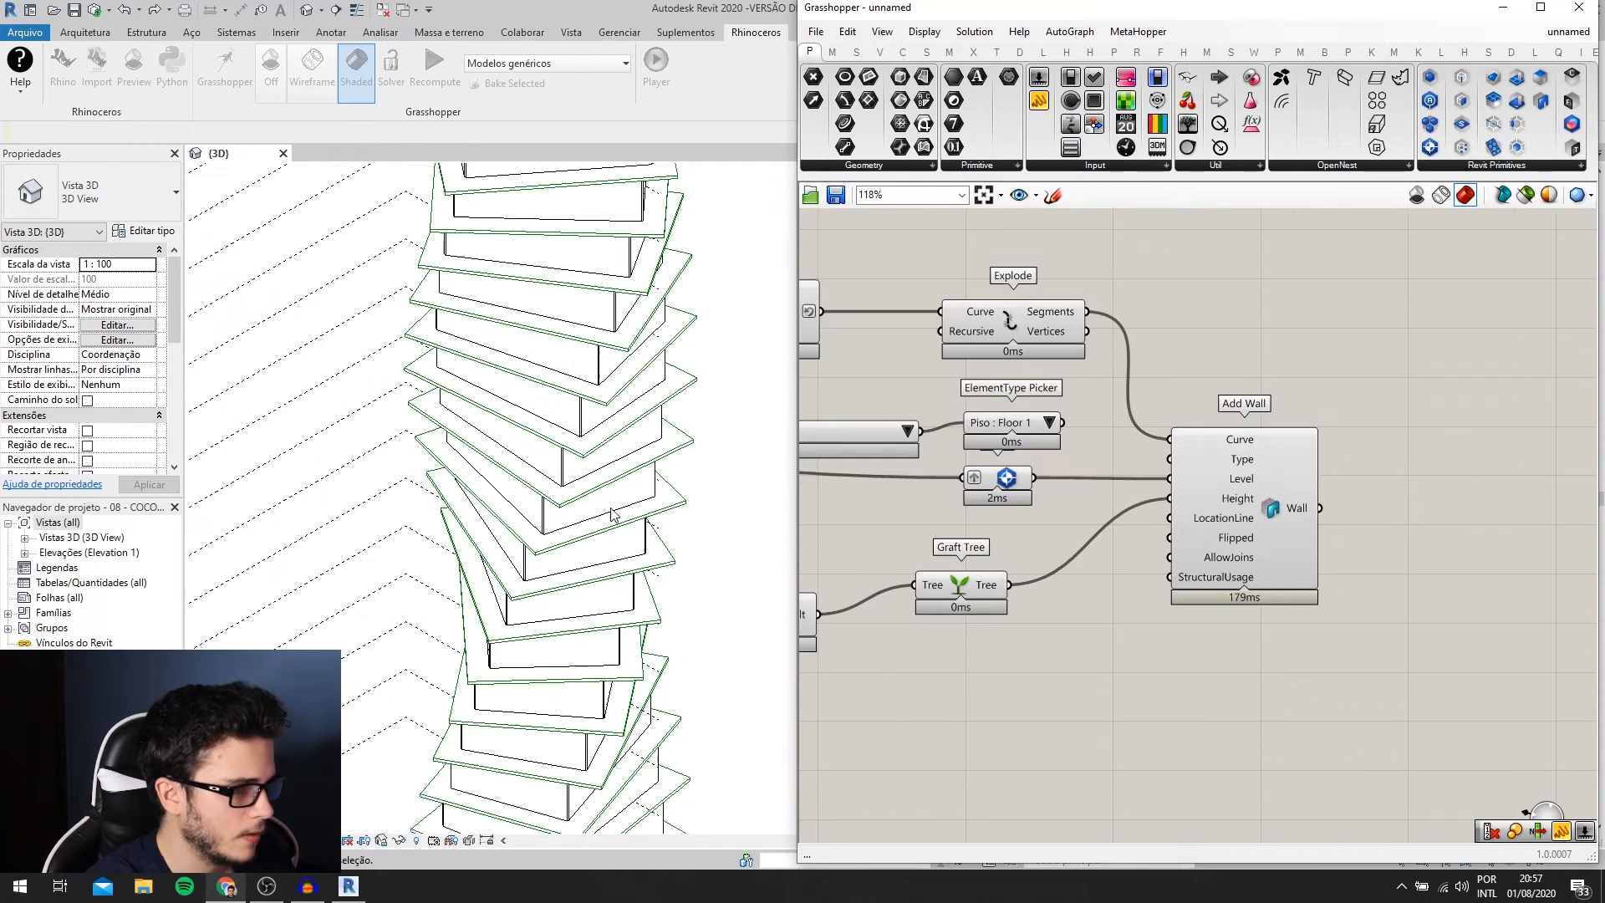
scroll(612, 512, "down", 3)
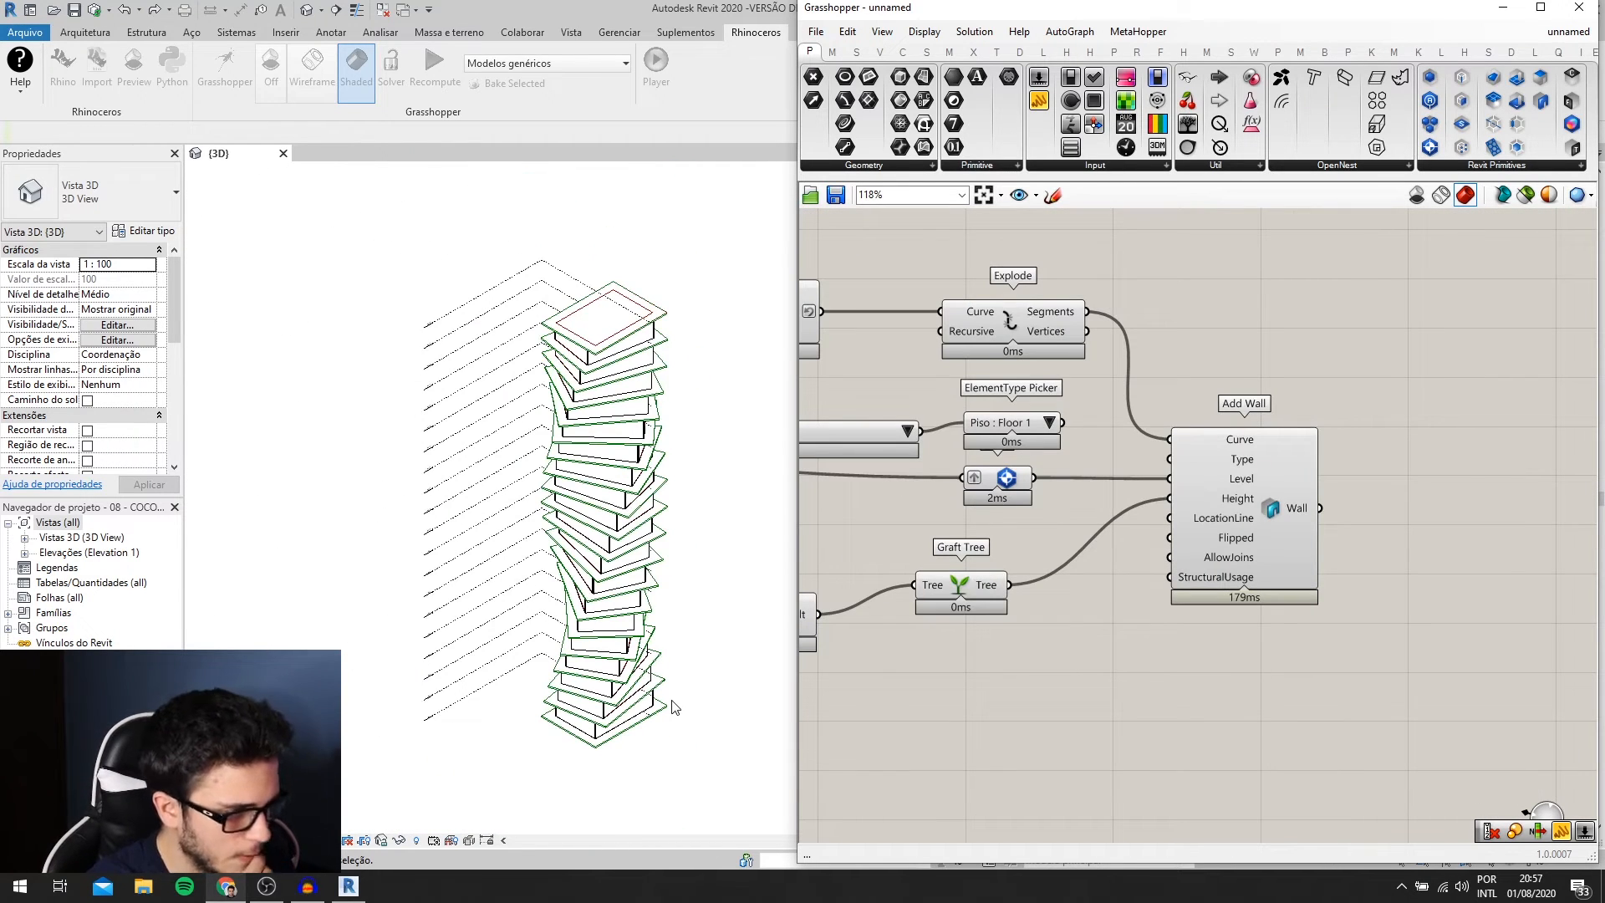
- Move the Level component down to just above Graft Tree, clear of the ElementType Picker
scroll(654, 432, "up", 2)
right_click_drag(977, 439, 1032, 433)
scroll(1032, 433, "up", 1)
left_click_drag(1067, 480, 1037, 550)
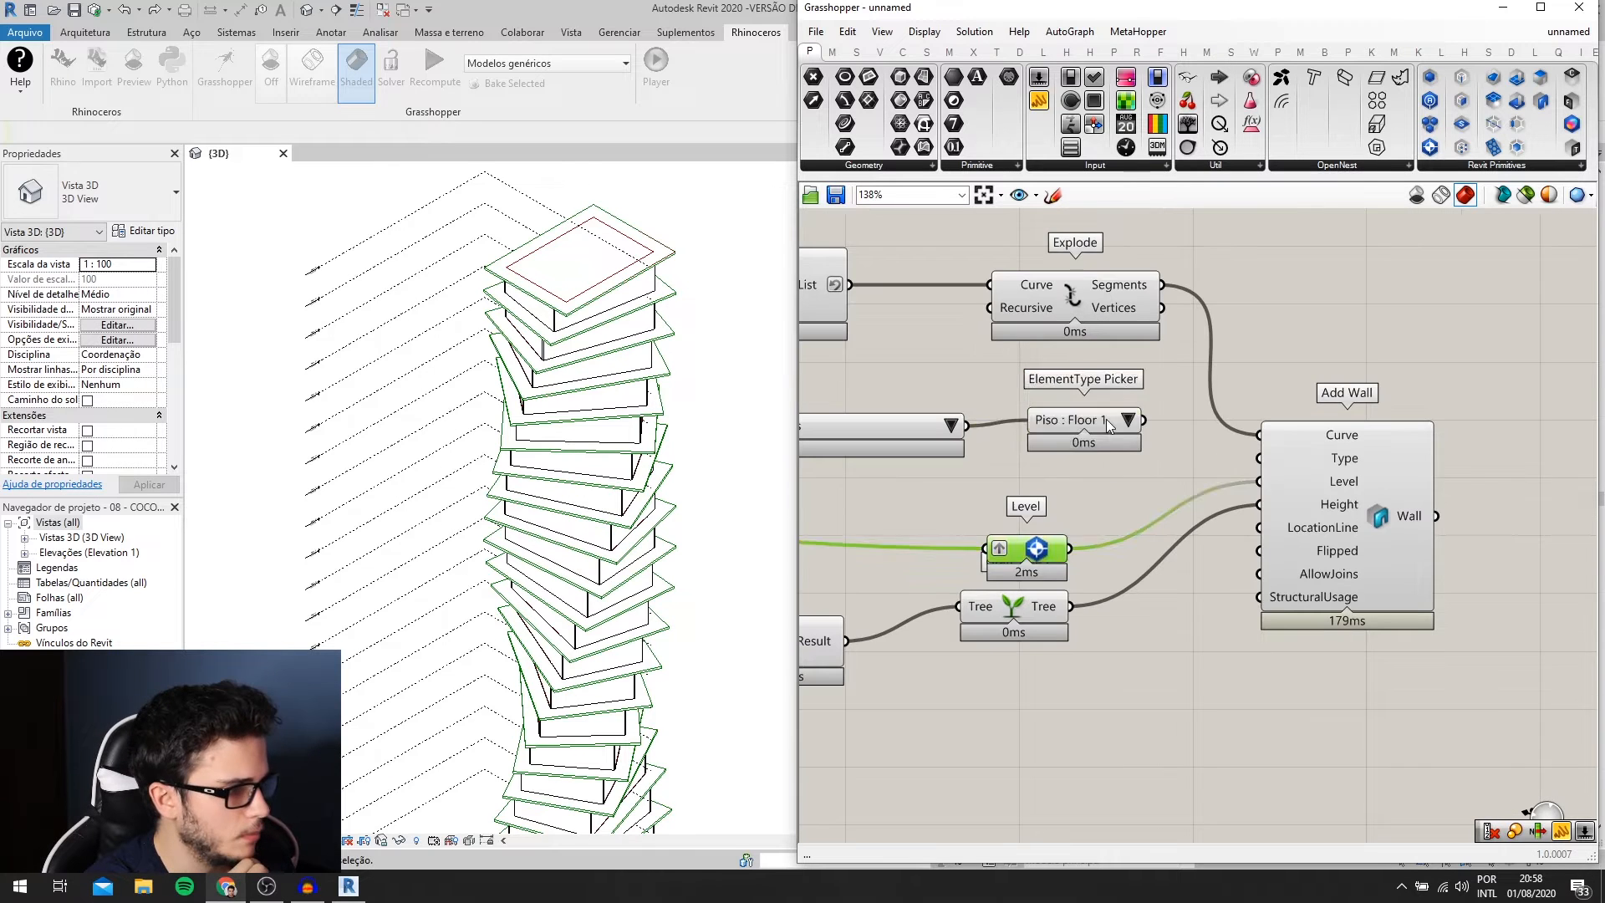
- Set the Model Categories Picker to Paredes and the ElementType Picker to Parede cortina : Curtain Wall 1
left_click_drag(1099, 414, 1106, 425)
scroll(968, 417, "down", 1)
right_click_drag(966, 417, 1040, 414)
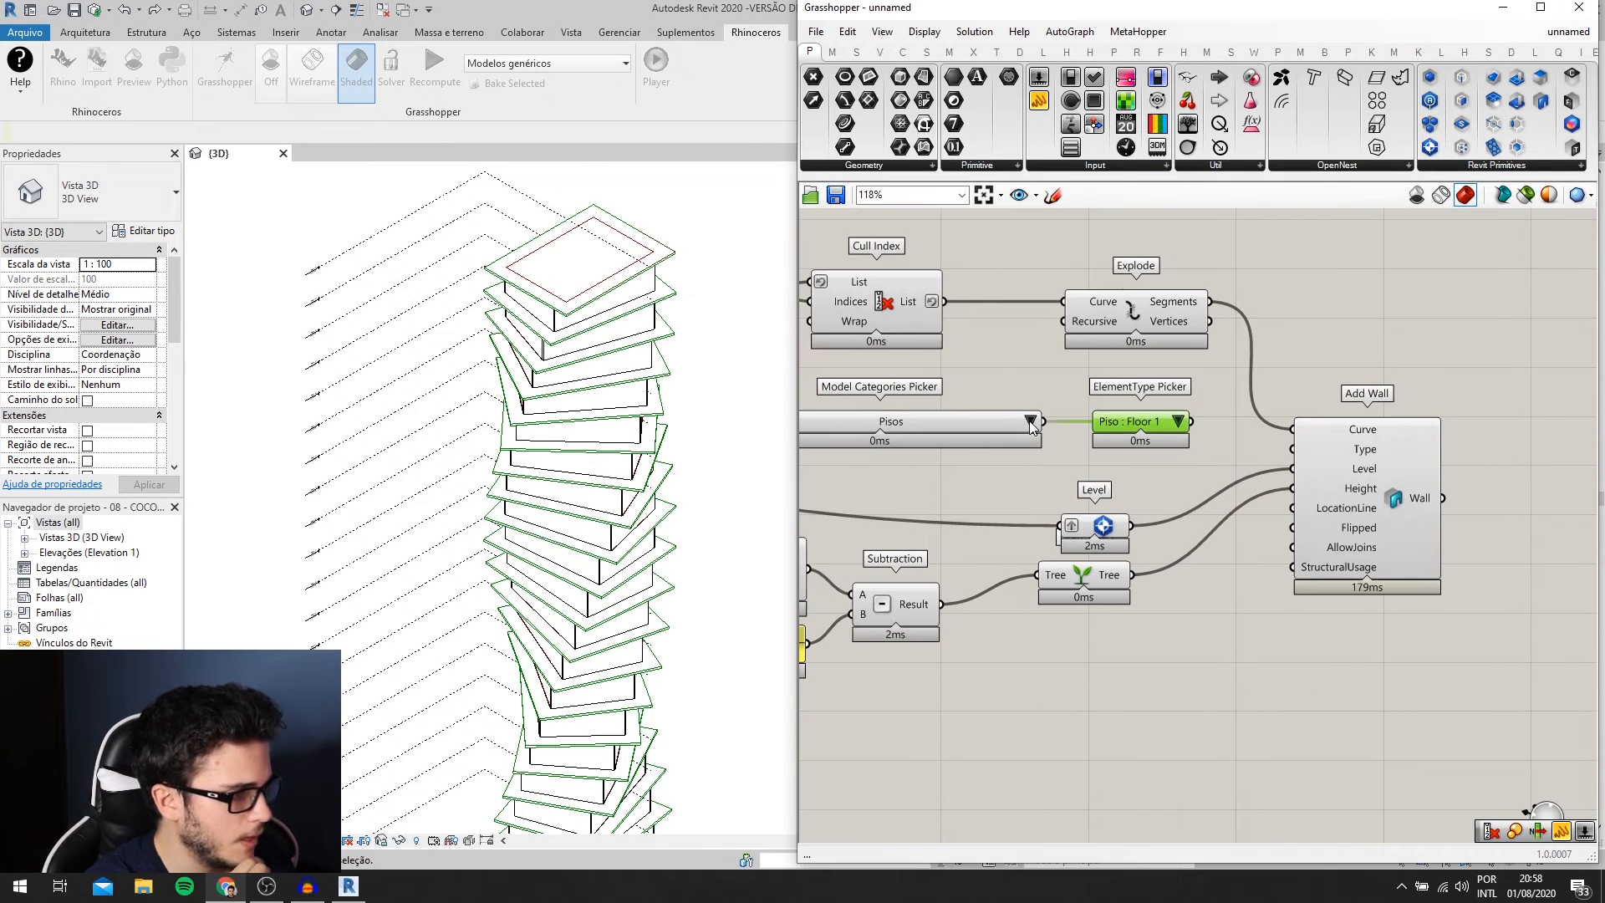
left_click(1030, 419)
left_click(1177, 865)
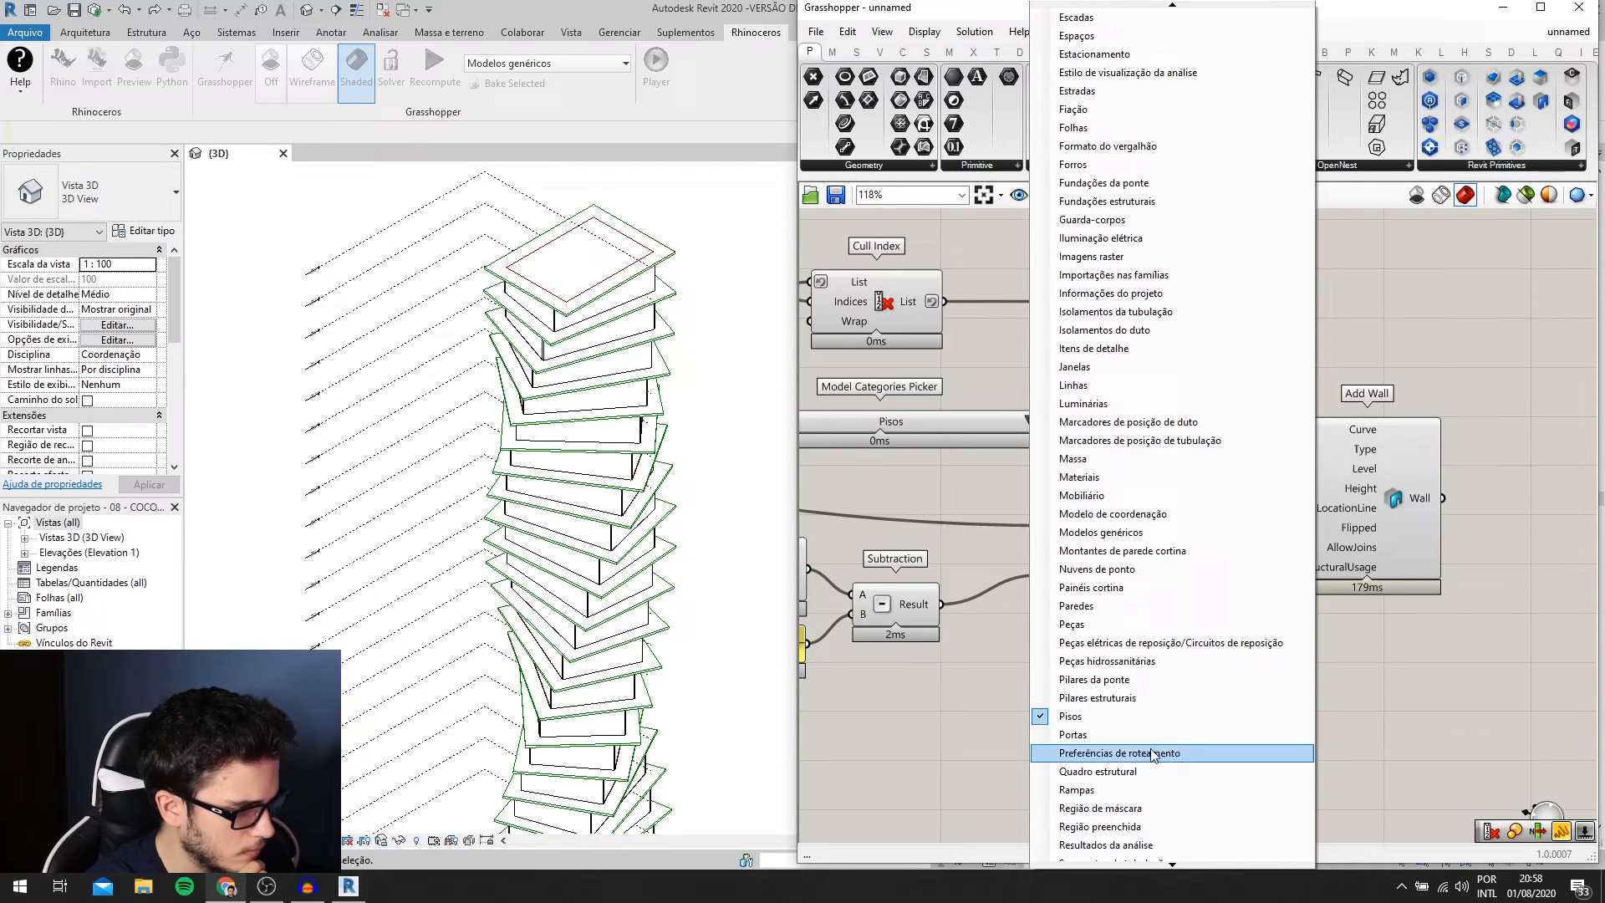
left_click(1120, 605)
left_click(1274, 423)
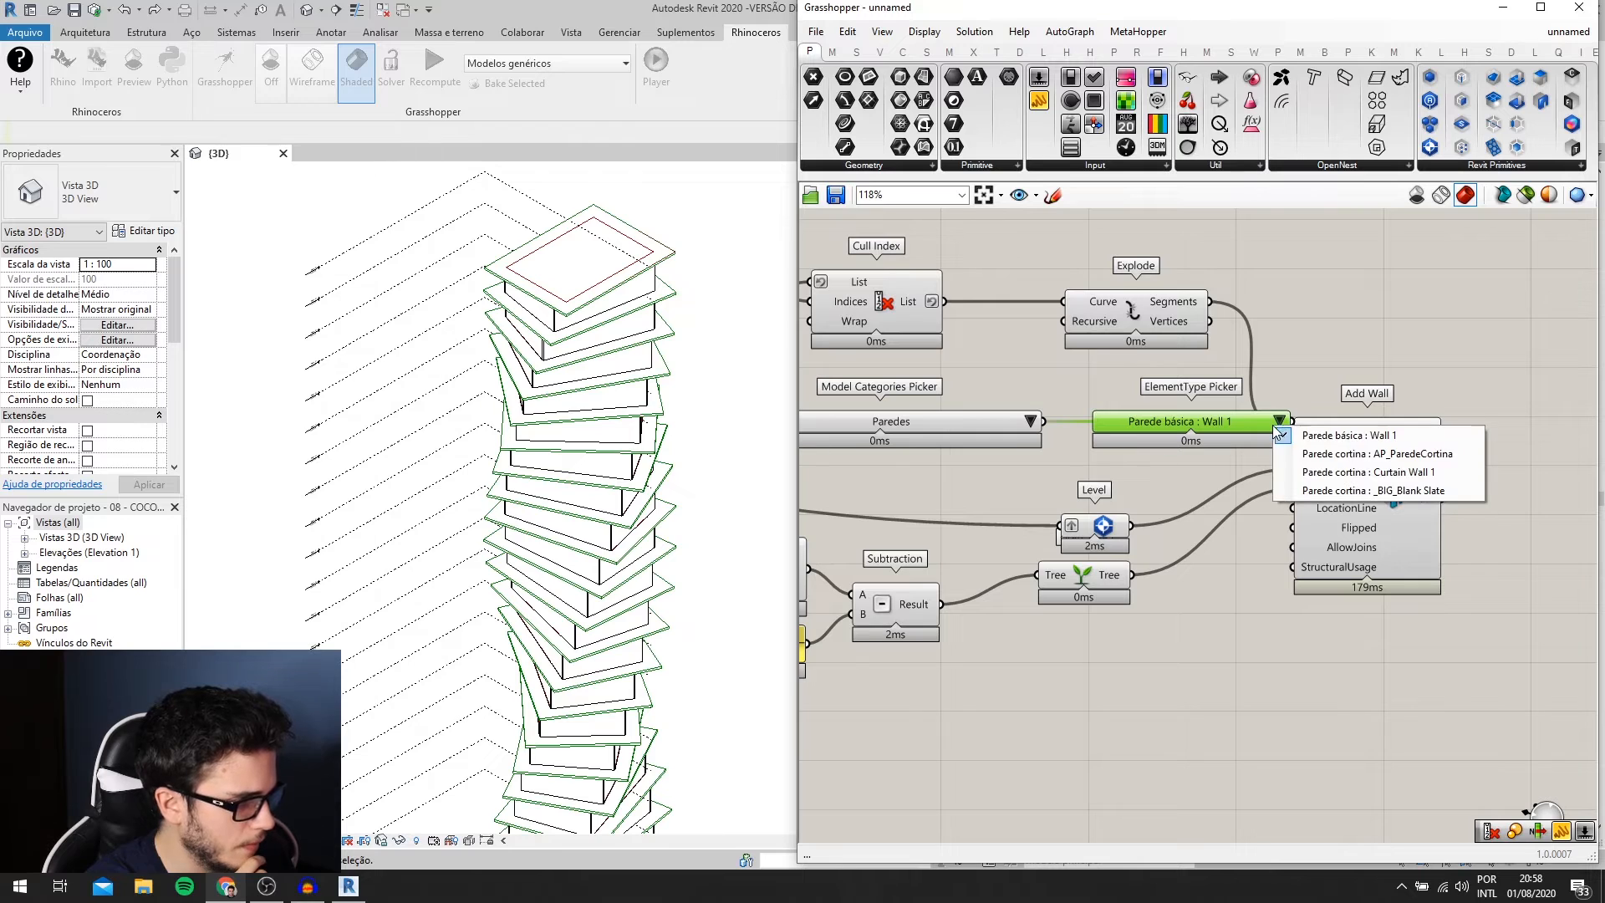
left_click(1353, 473)
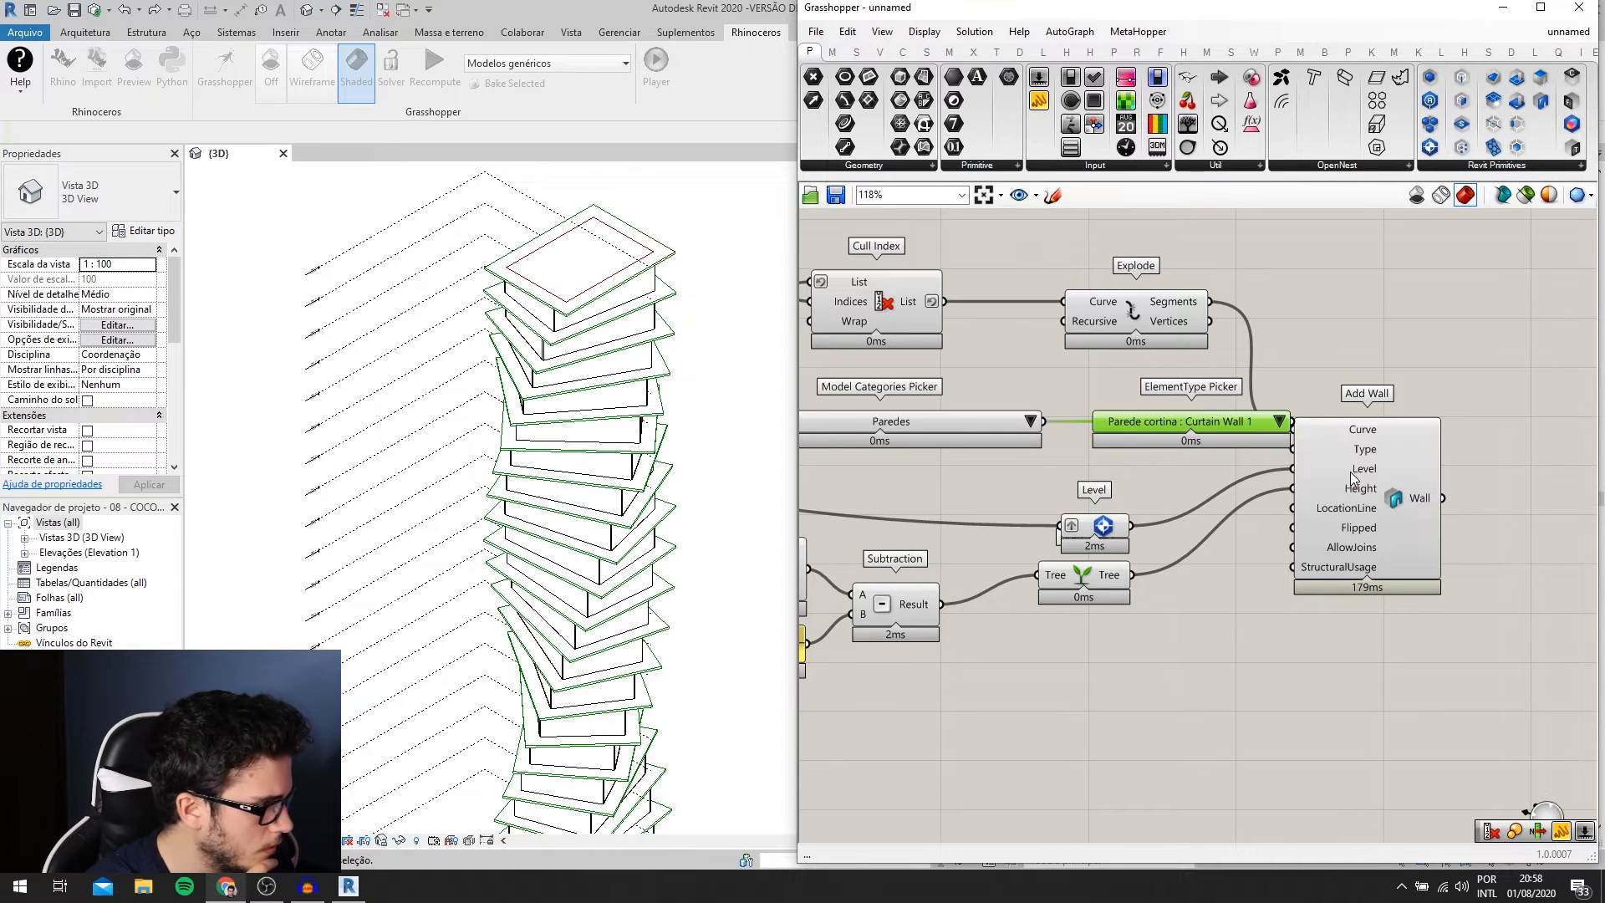
- Move the Model Categories Picker and ElementType Picker away from Add Wall so the components no longer overlap
left_click_drag(1133, 453, 983, 418)
left_click_drag(1176, 420, 1075, 448)
left_click(1201, 393)
scroll(1321, 420, "down", 2)
left_click(1352, 462)
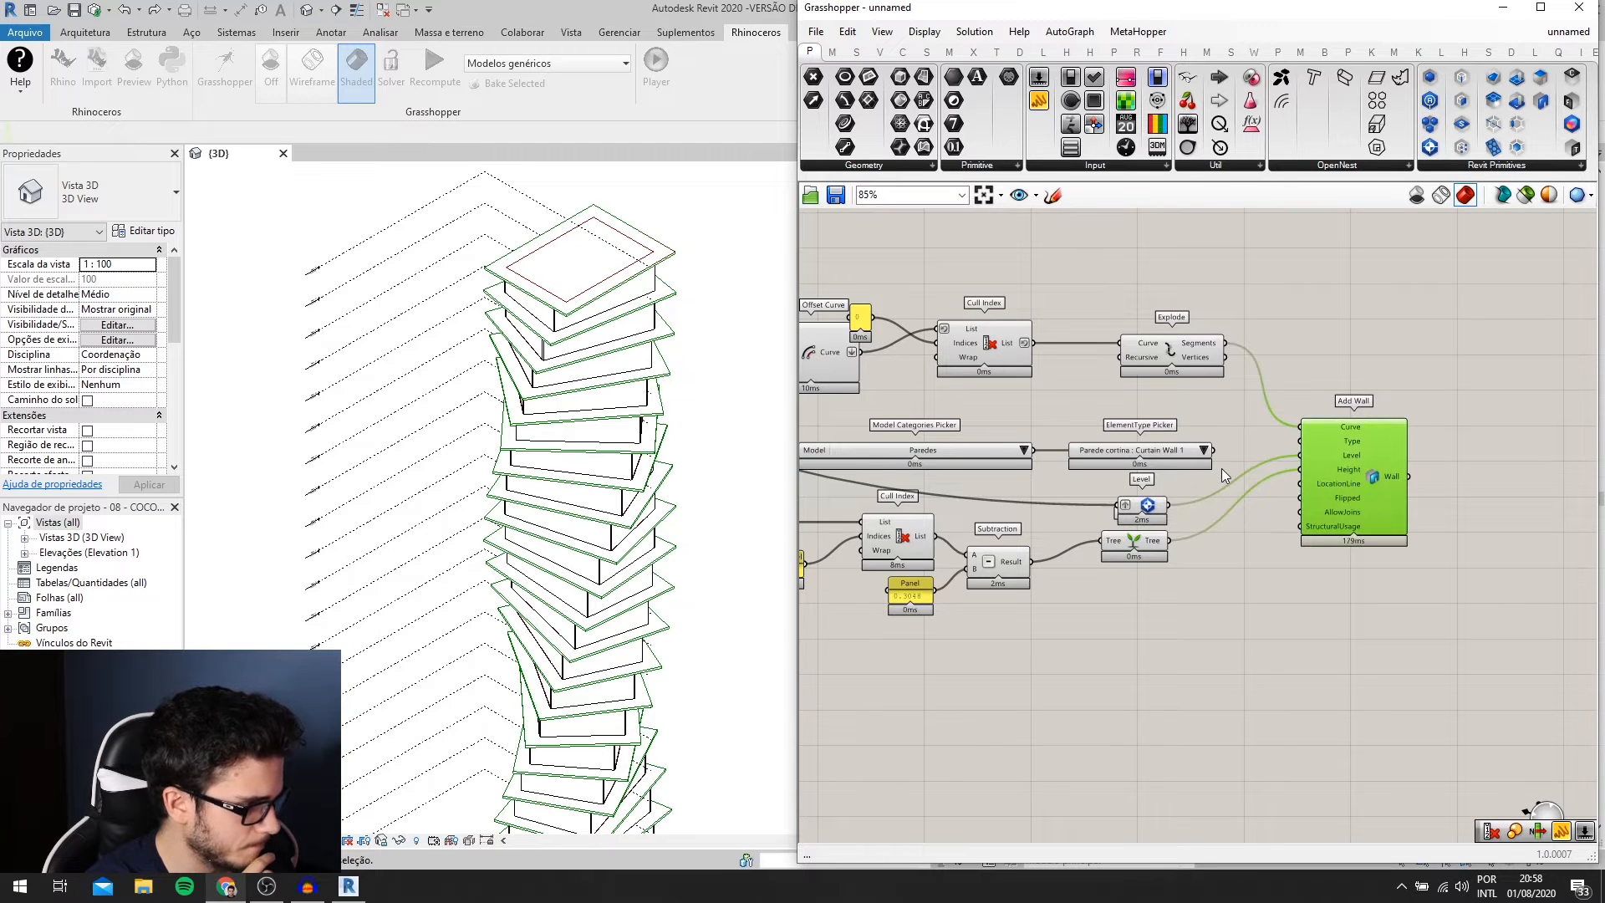
- Set the ElementType Picker to the curtain wall type Parede cortina : AP_ParedeCortina
scroll(1220, 474, "up", 1)
left_click(1201, 446)
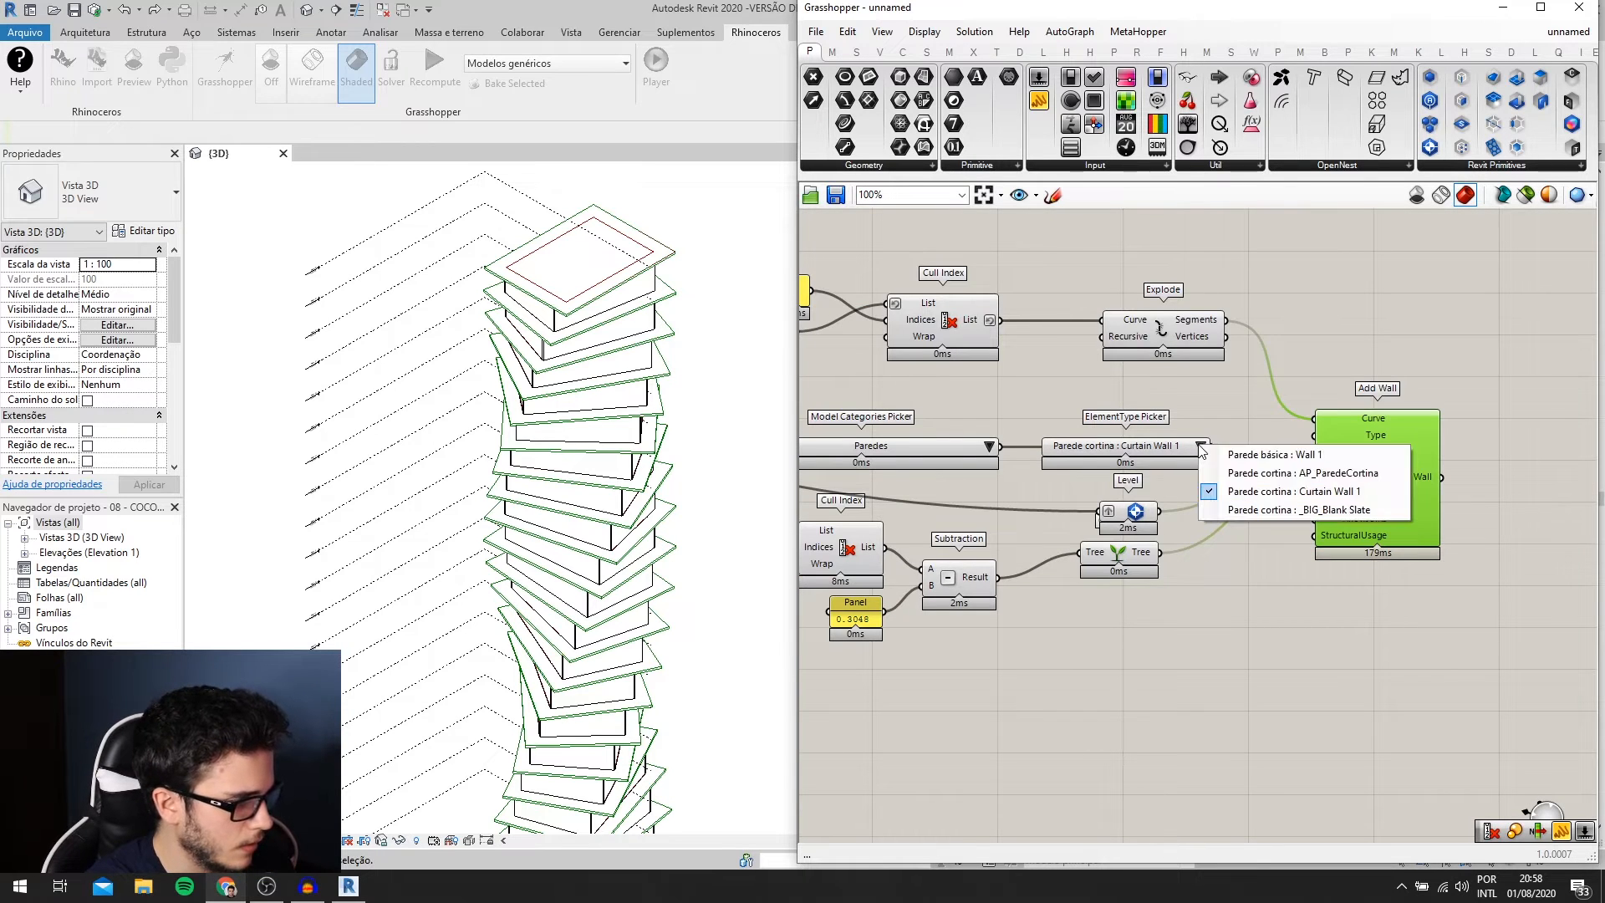
left_click(1249, 479)
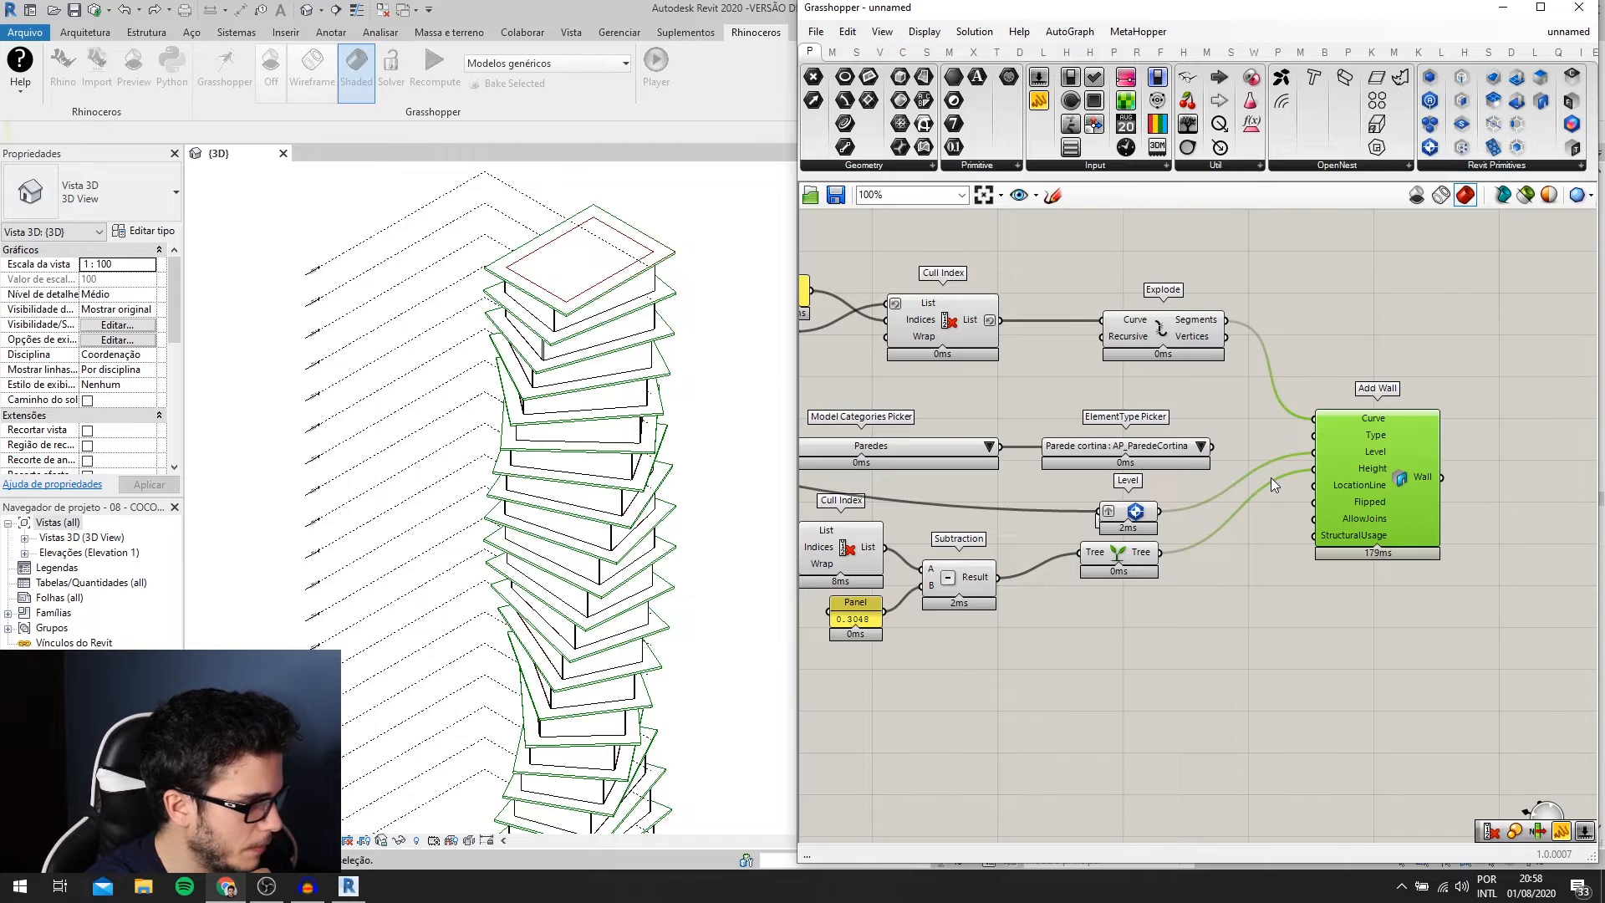
right_click_drag(1128, 481, 1180, 489)
left_click_drag(1288, 474, 995, 427)
left_click(1212, 406)
right_click_drag(1385, 438, 1372, 473)
scroll(1399, 491, "up", 1)
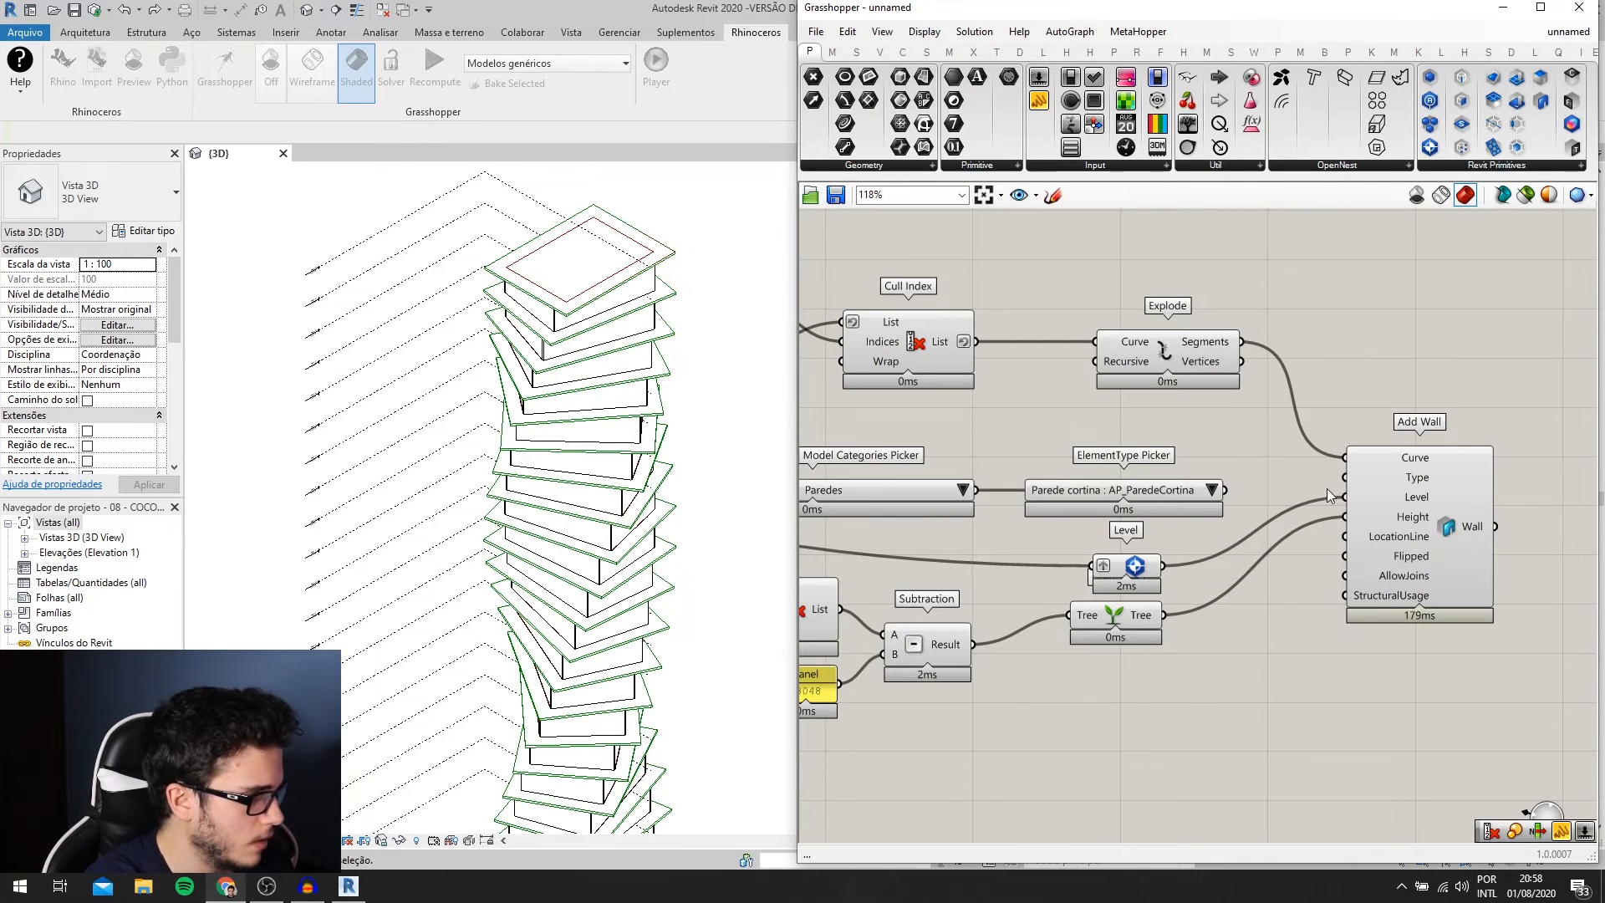
mouse_move(1371, 478)
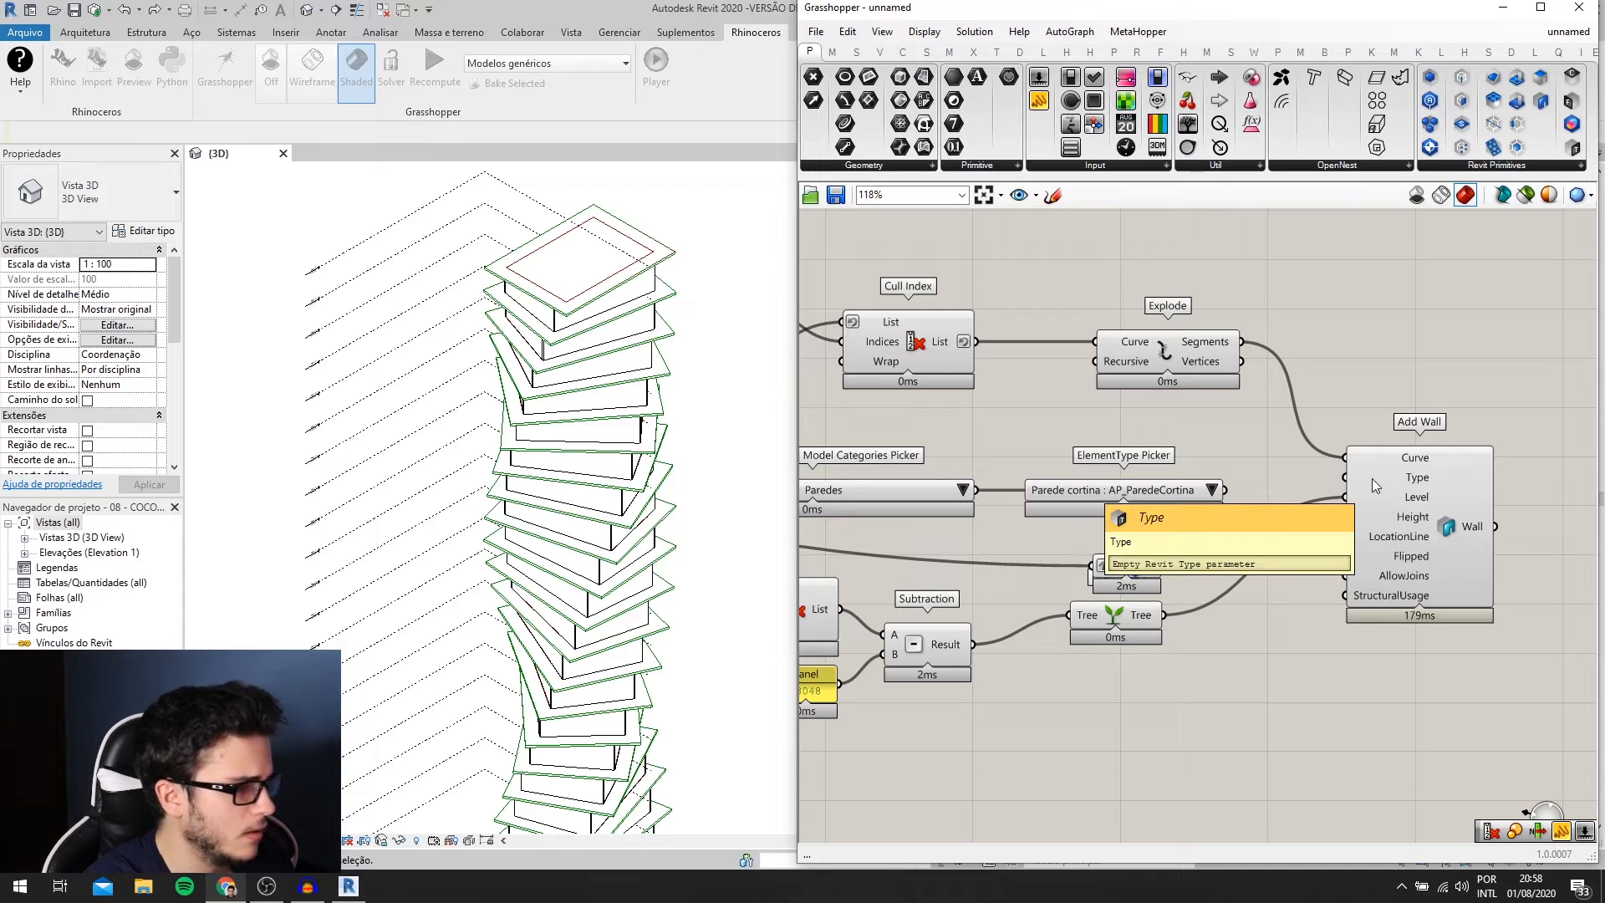
scroll(1372, 478, "down", 1)
scroll(1393, 506, "up", 1)
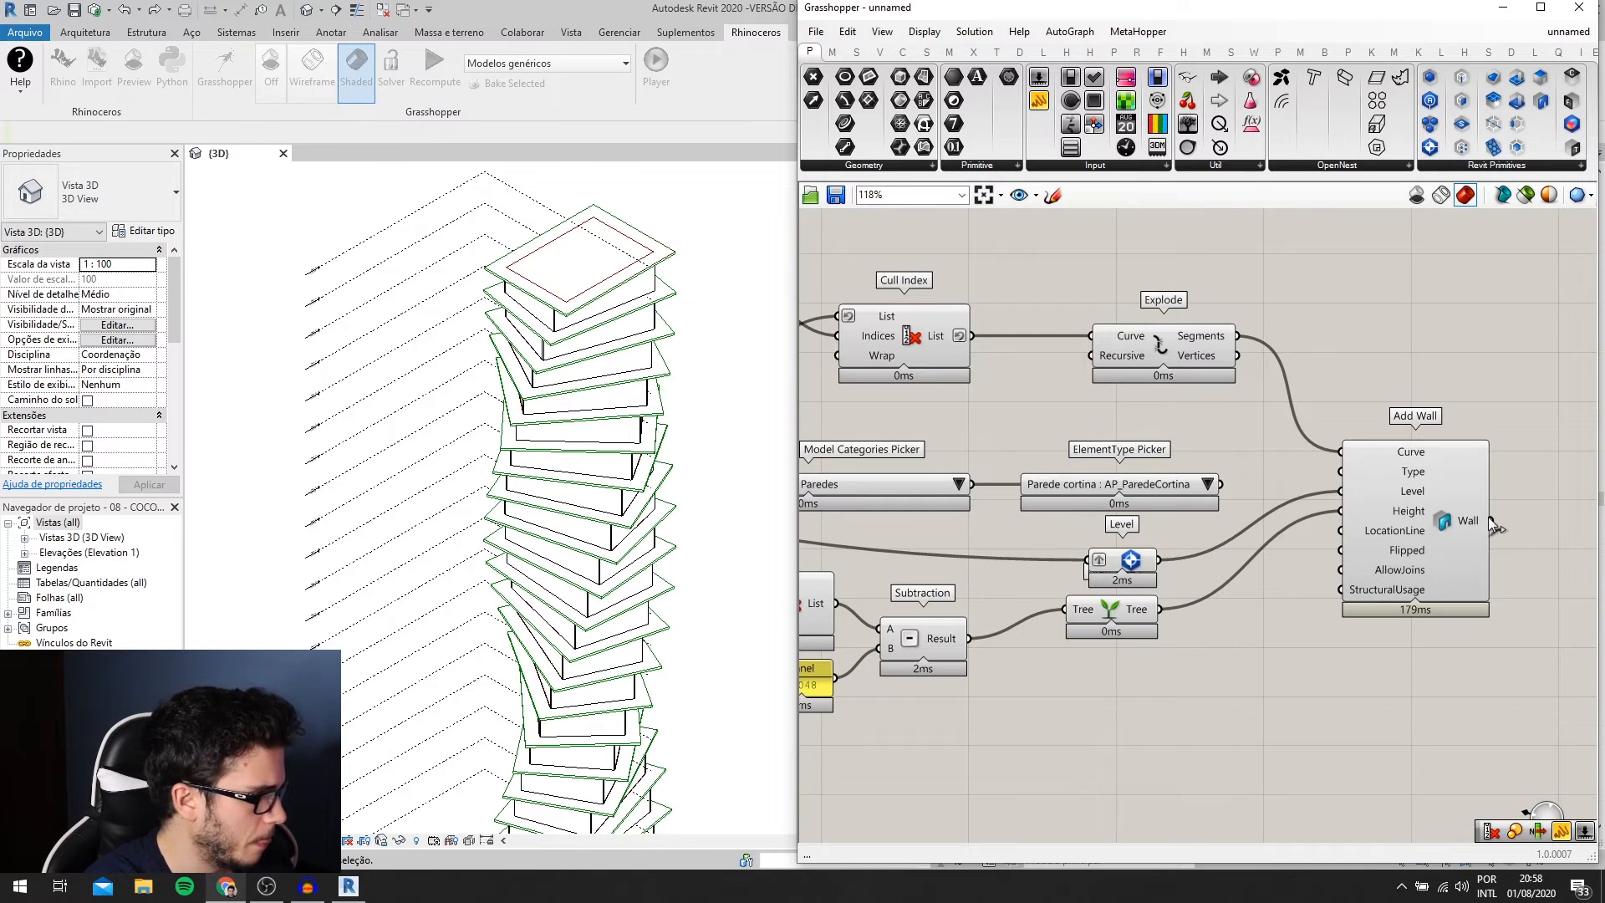
scroll(1264, 512, "up", 1)
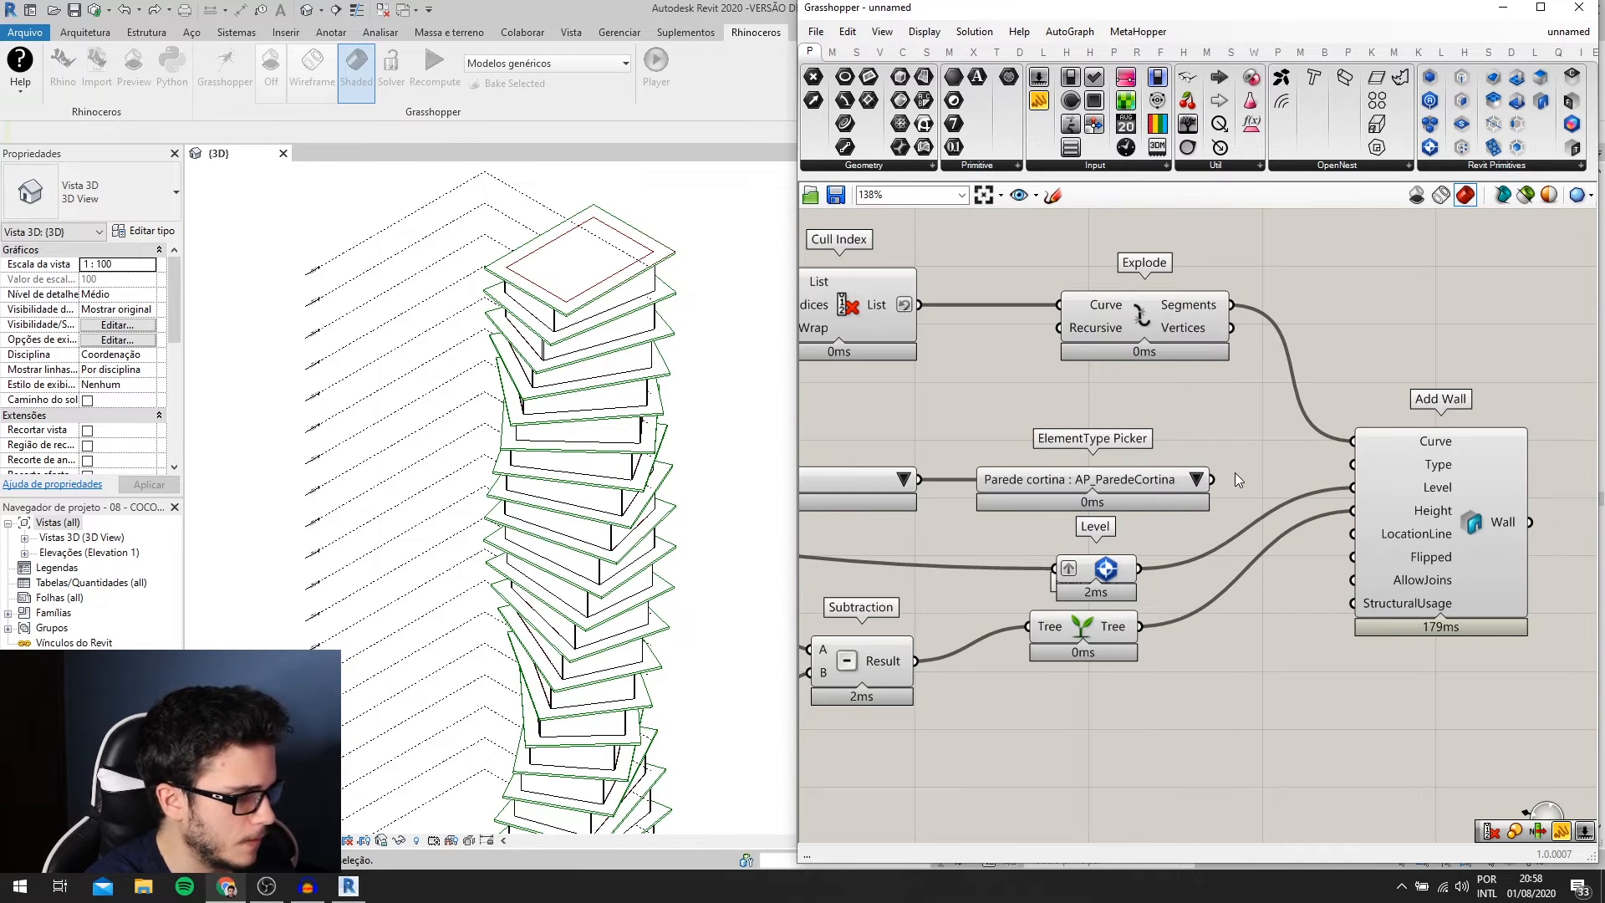
- Connect the AP_ParedeCortina ElementType Picker to the Type input of Add Wall
left_click_drag(1214, 480, 1341, 468)
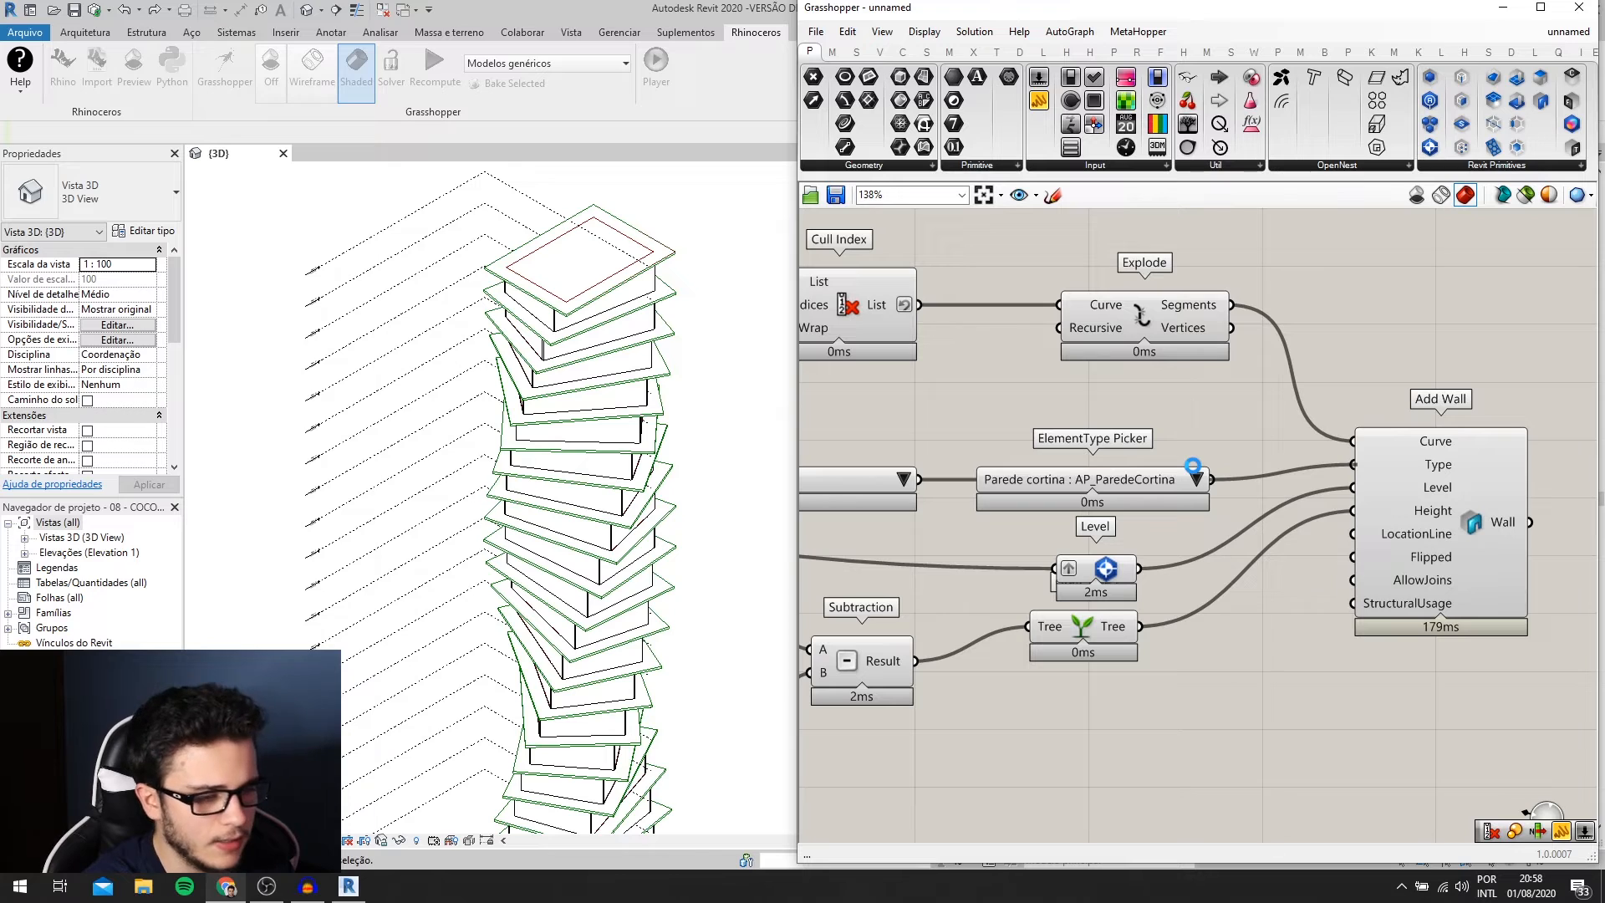
scroll(1116, 685, "up", 2)
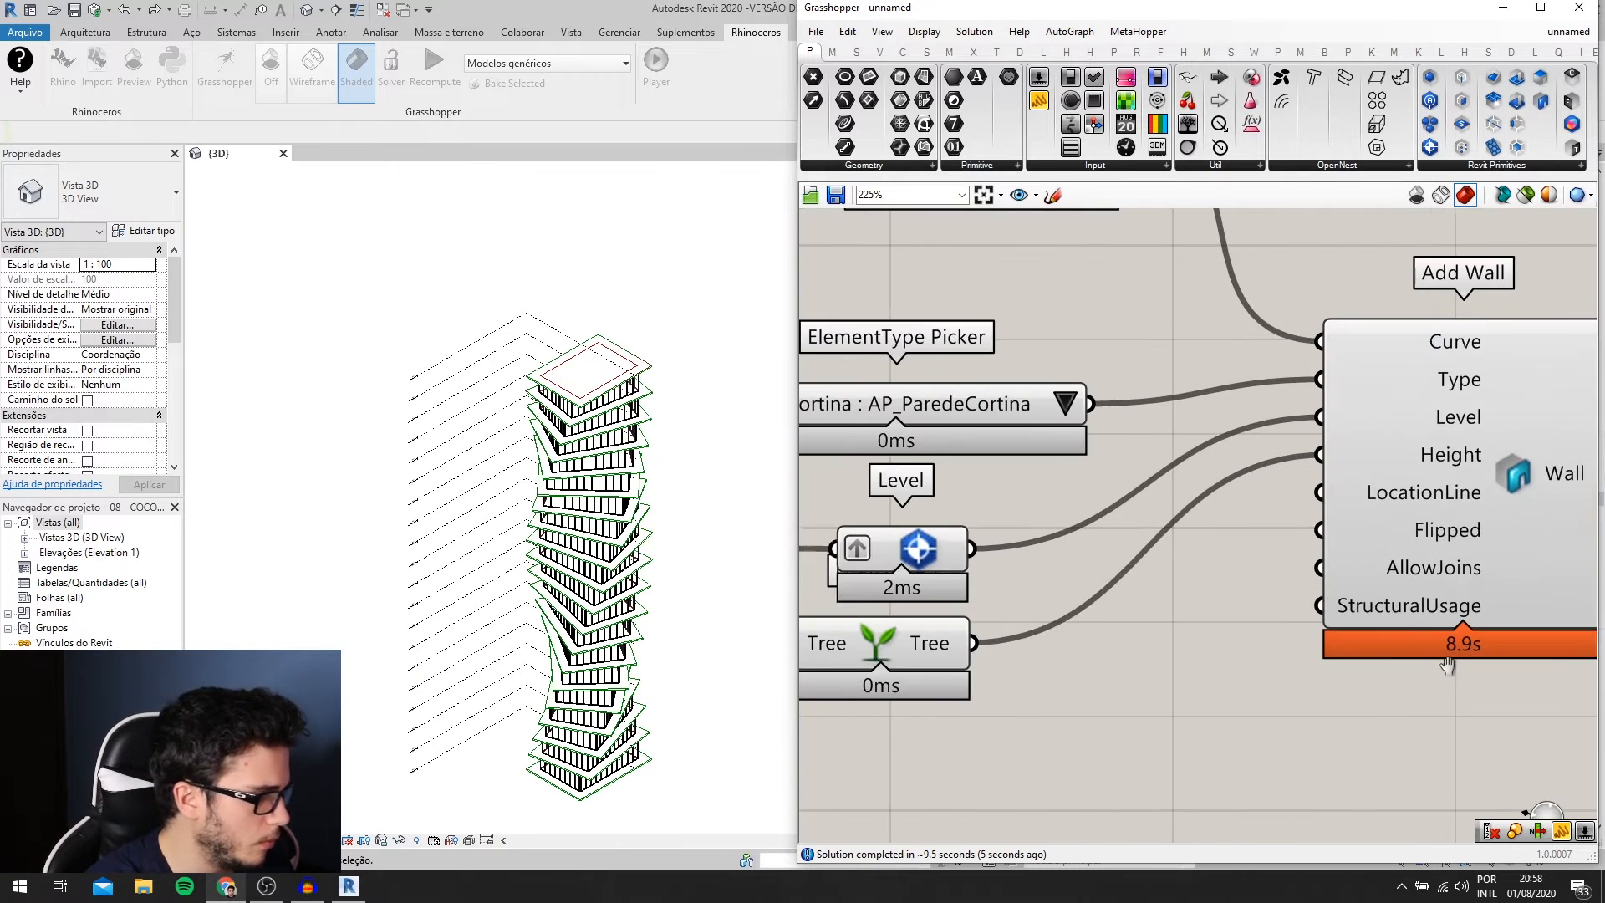
scroll(610, 711, "up", 7)
scroll(722, 656, "down", 5)
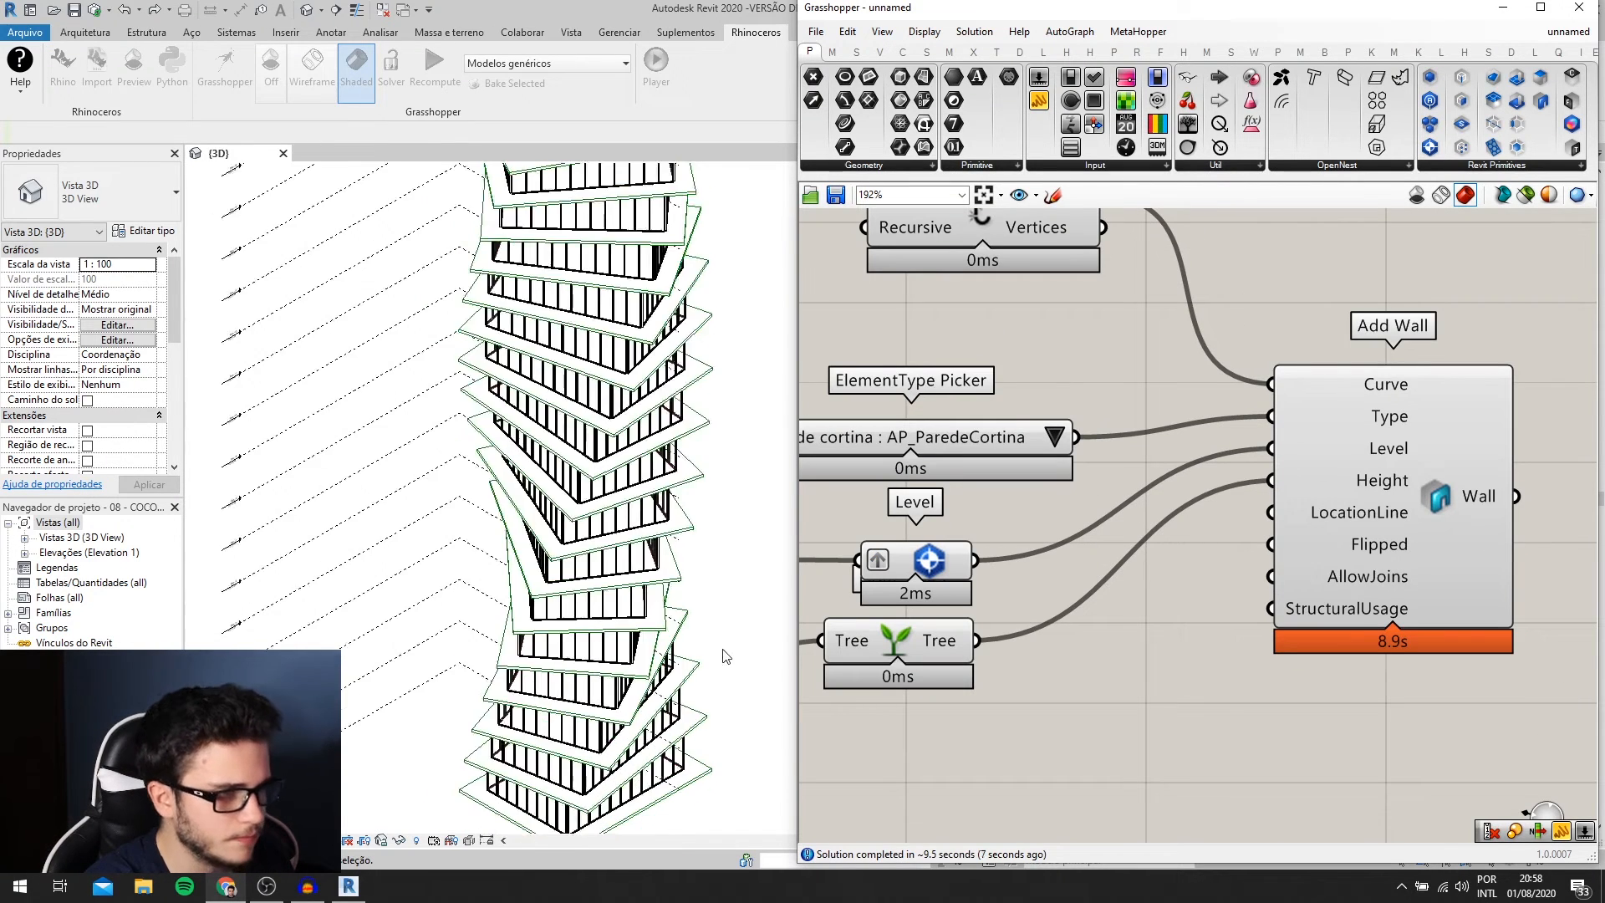
- Examine the curtain walls on the twisted tower's floors in the Revit 3D view alongside the Add Wall definition
scroll(1272, 644, "down", 2)
left_click(1306, 570)
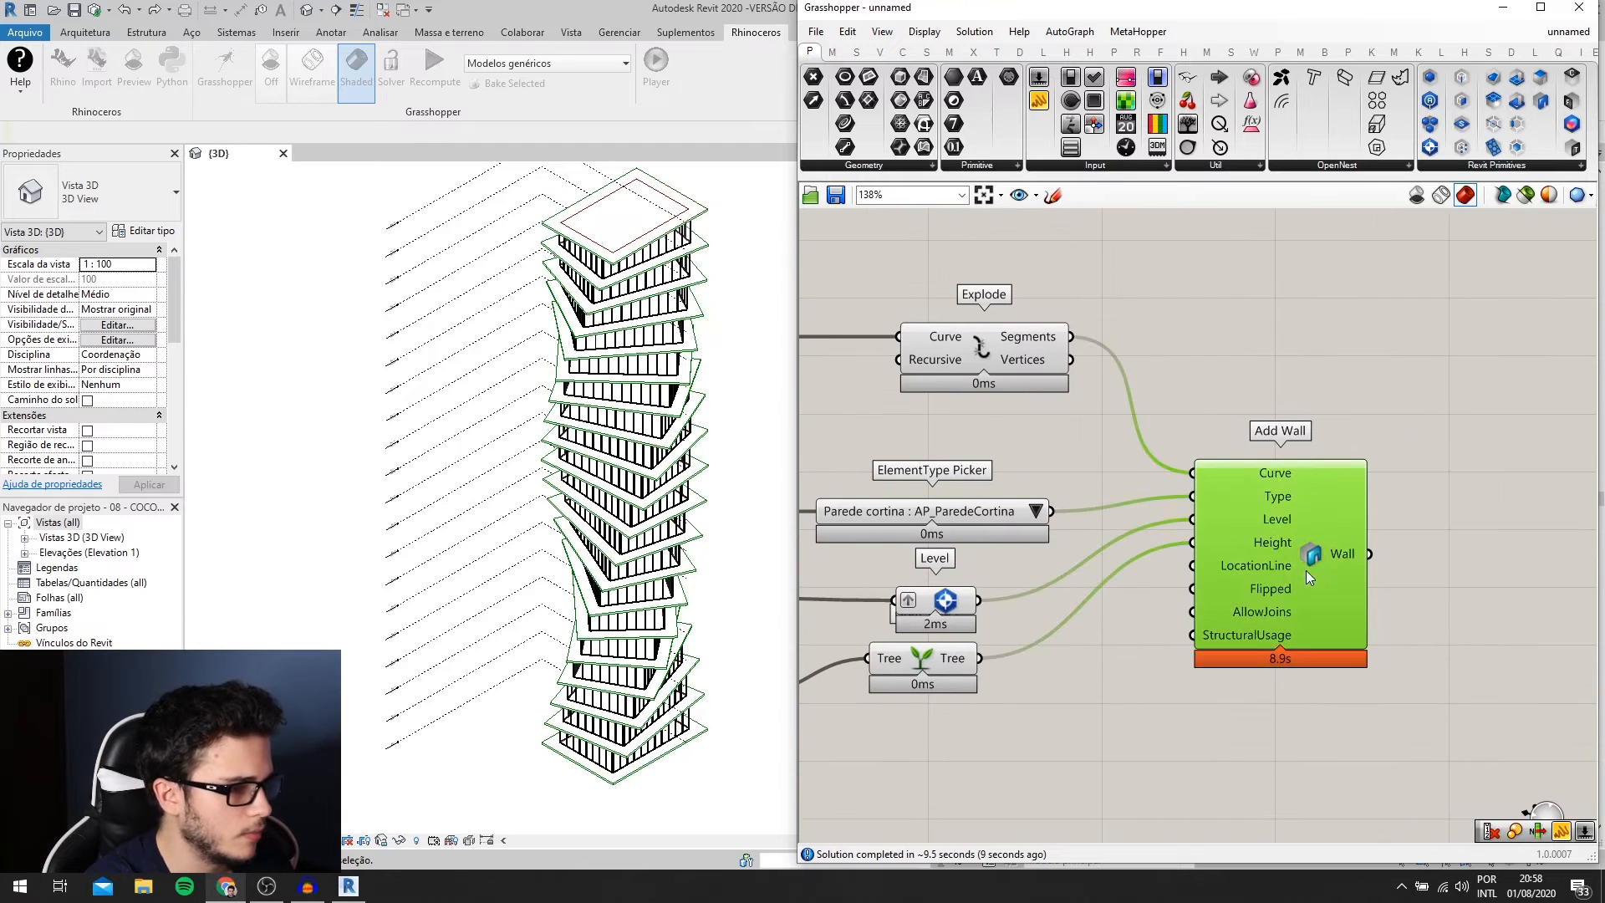
left_click(1068, 691)
scroll(1151, 700, "down", 2)
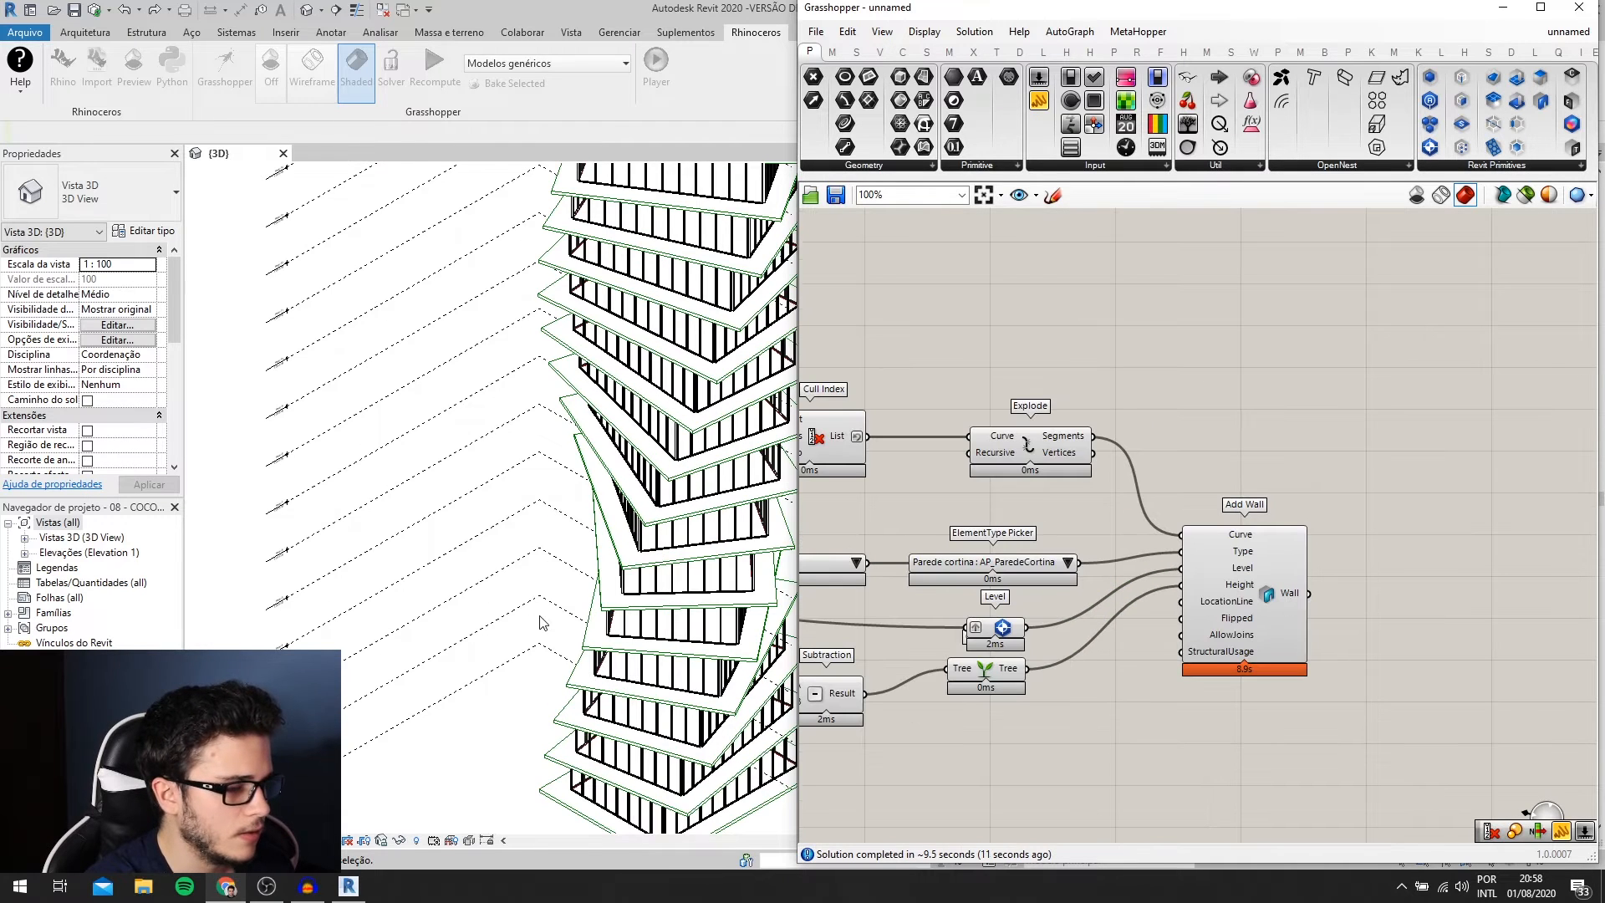
scroll(447, 679, "down", 3)
scroll(623, 498, "down", 1)
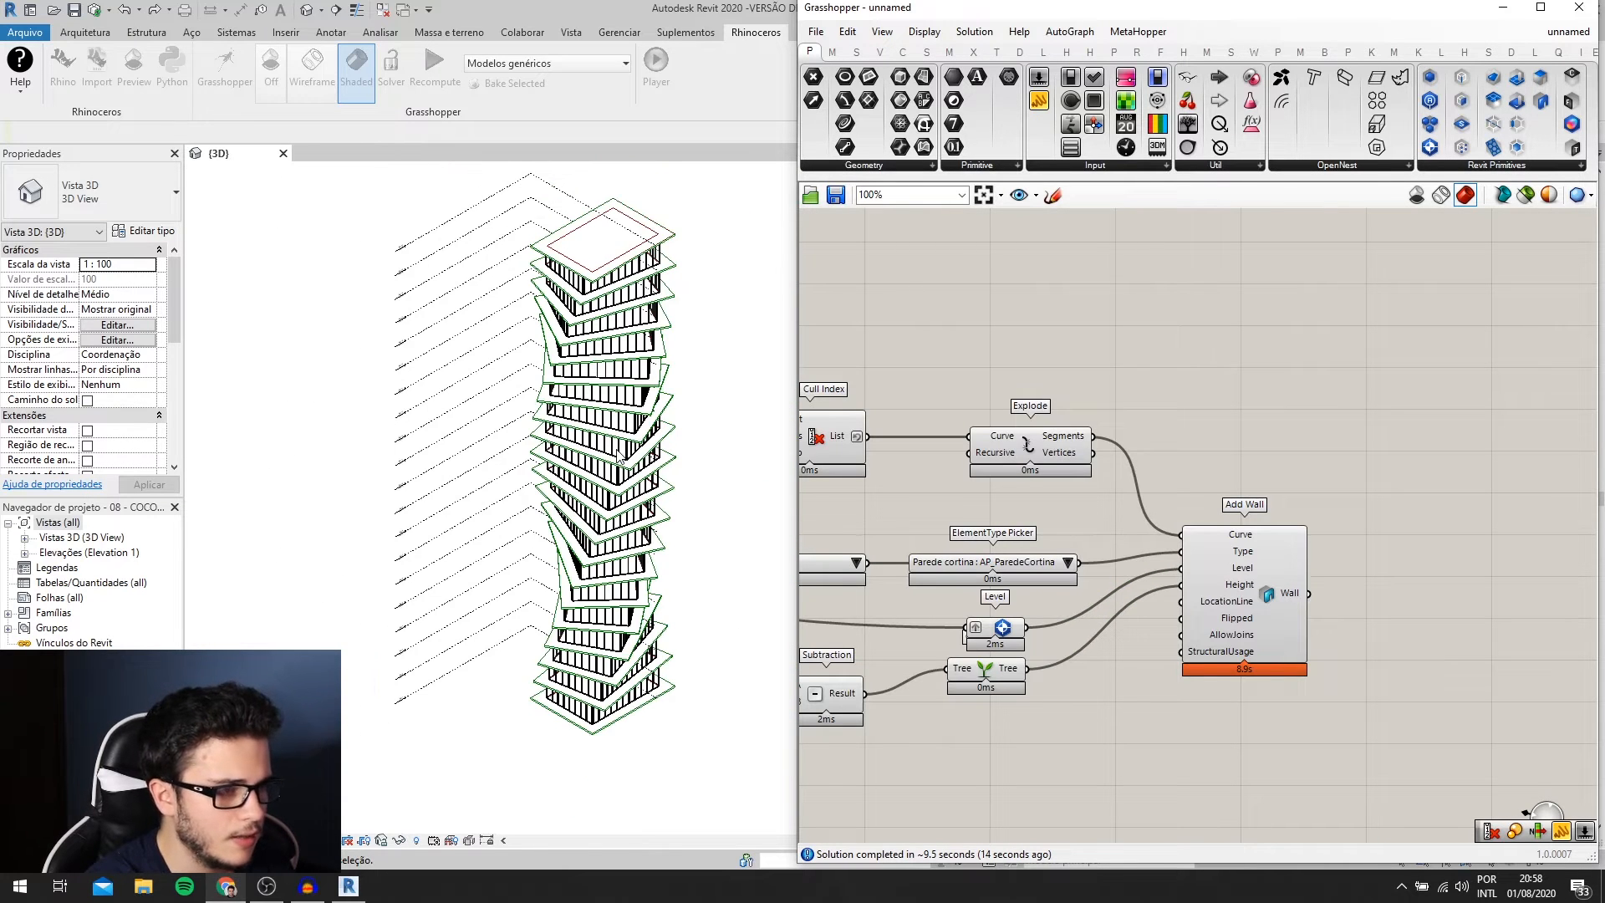
scroll(619, 456, "up", 1)
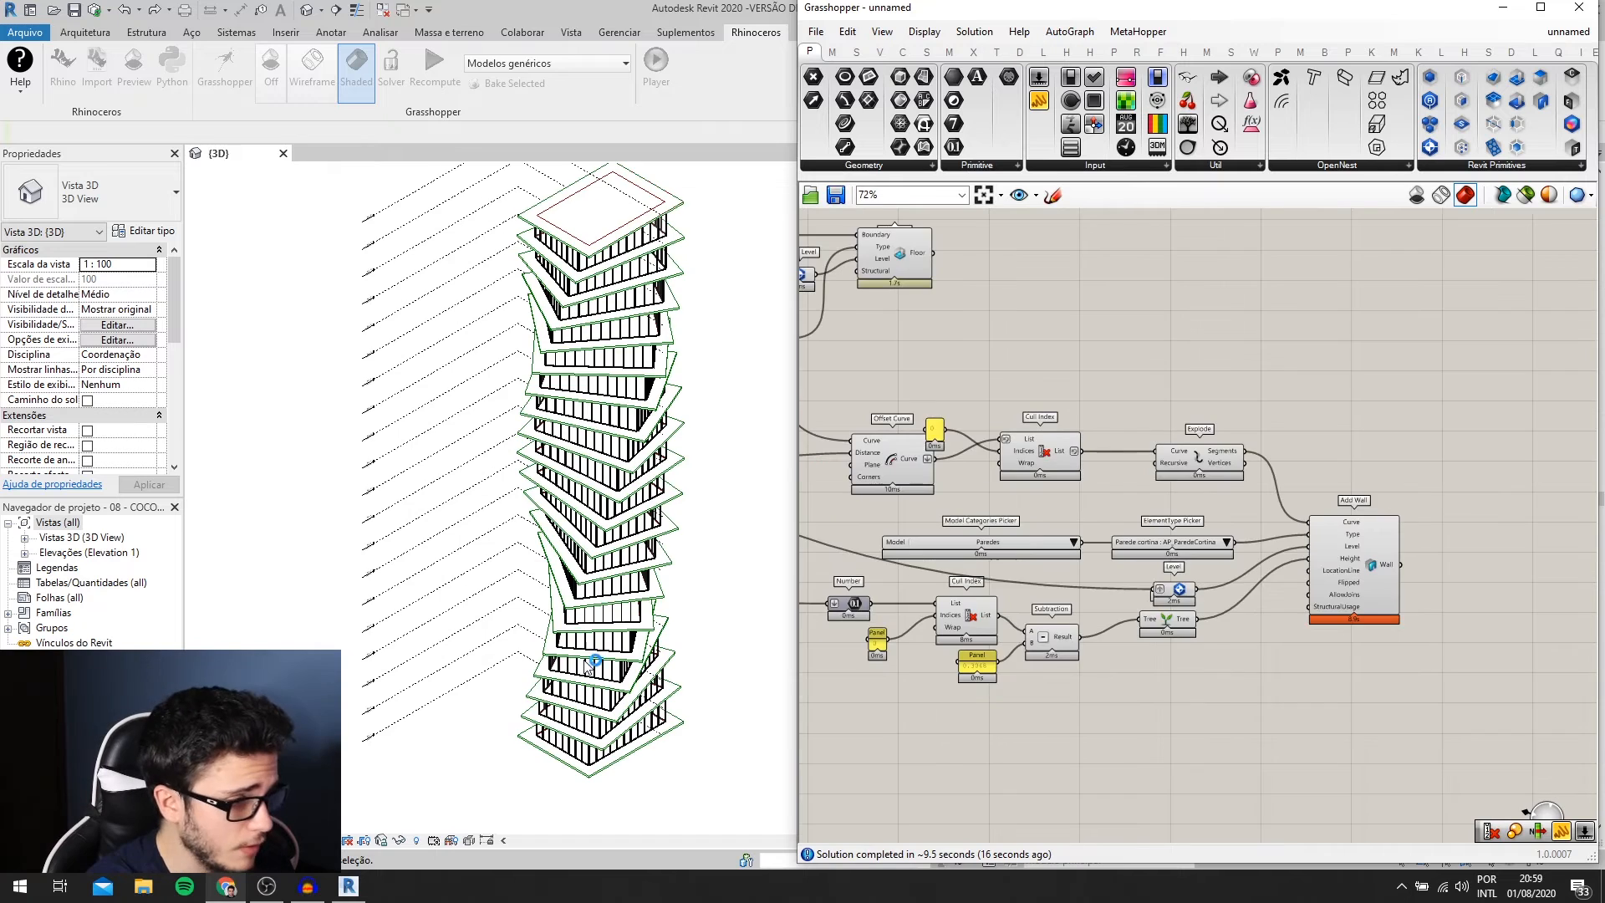
scroll(602, 756, "up", 3)
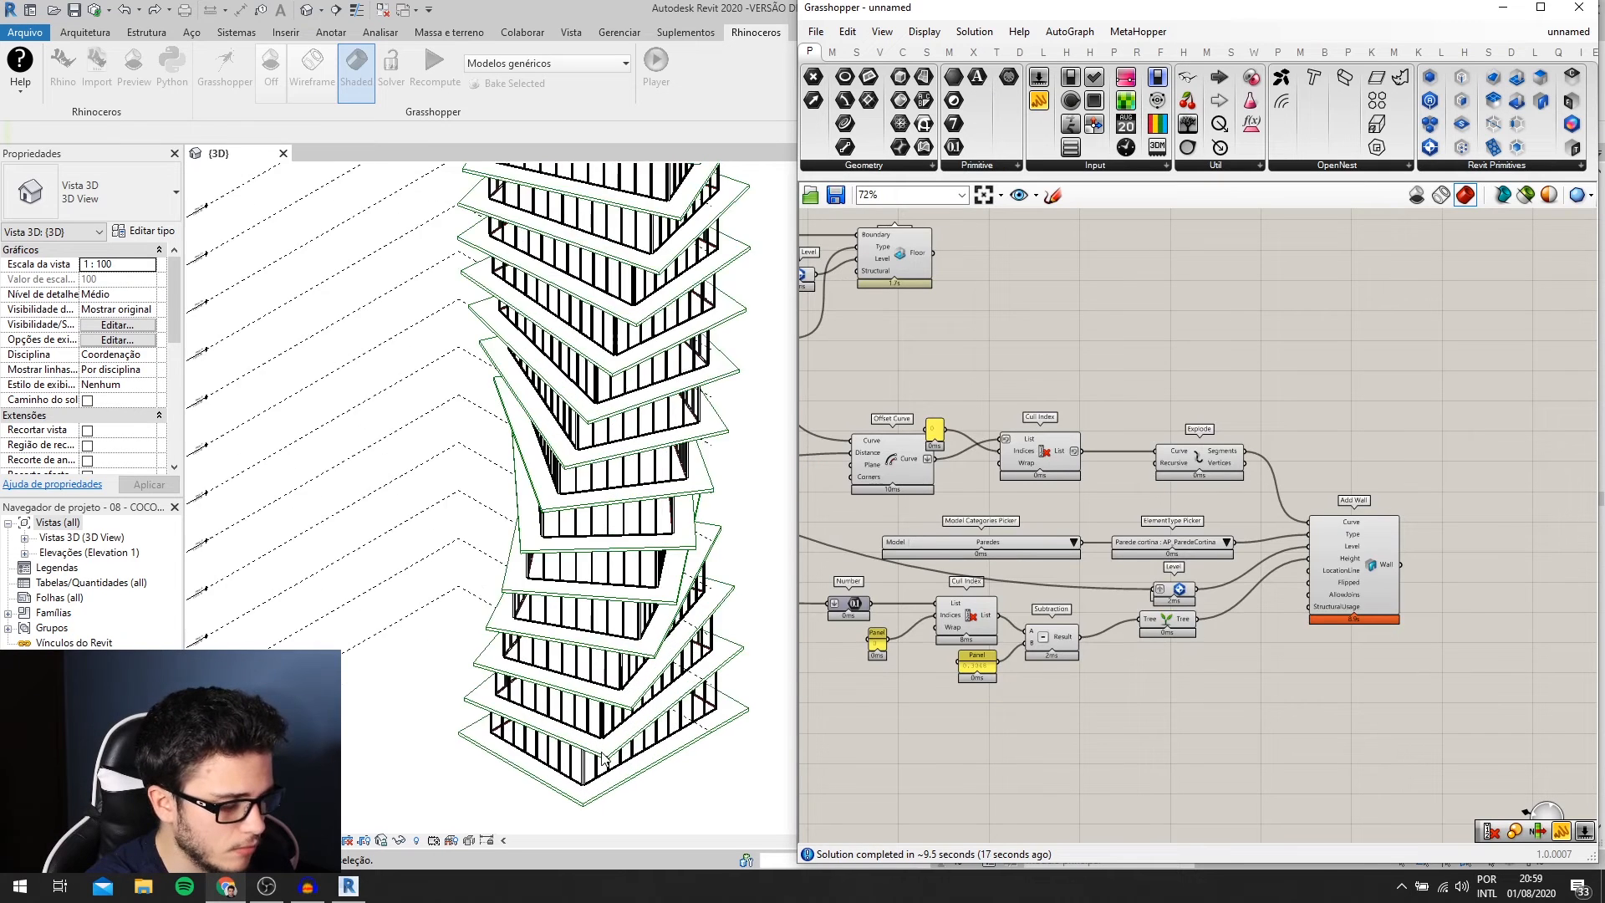
scroll(623, 752, "up", 2)
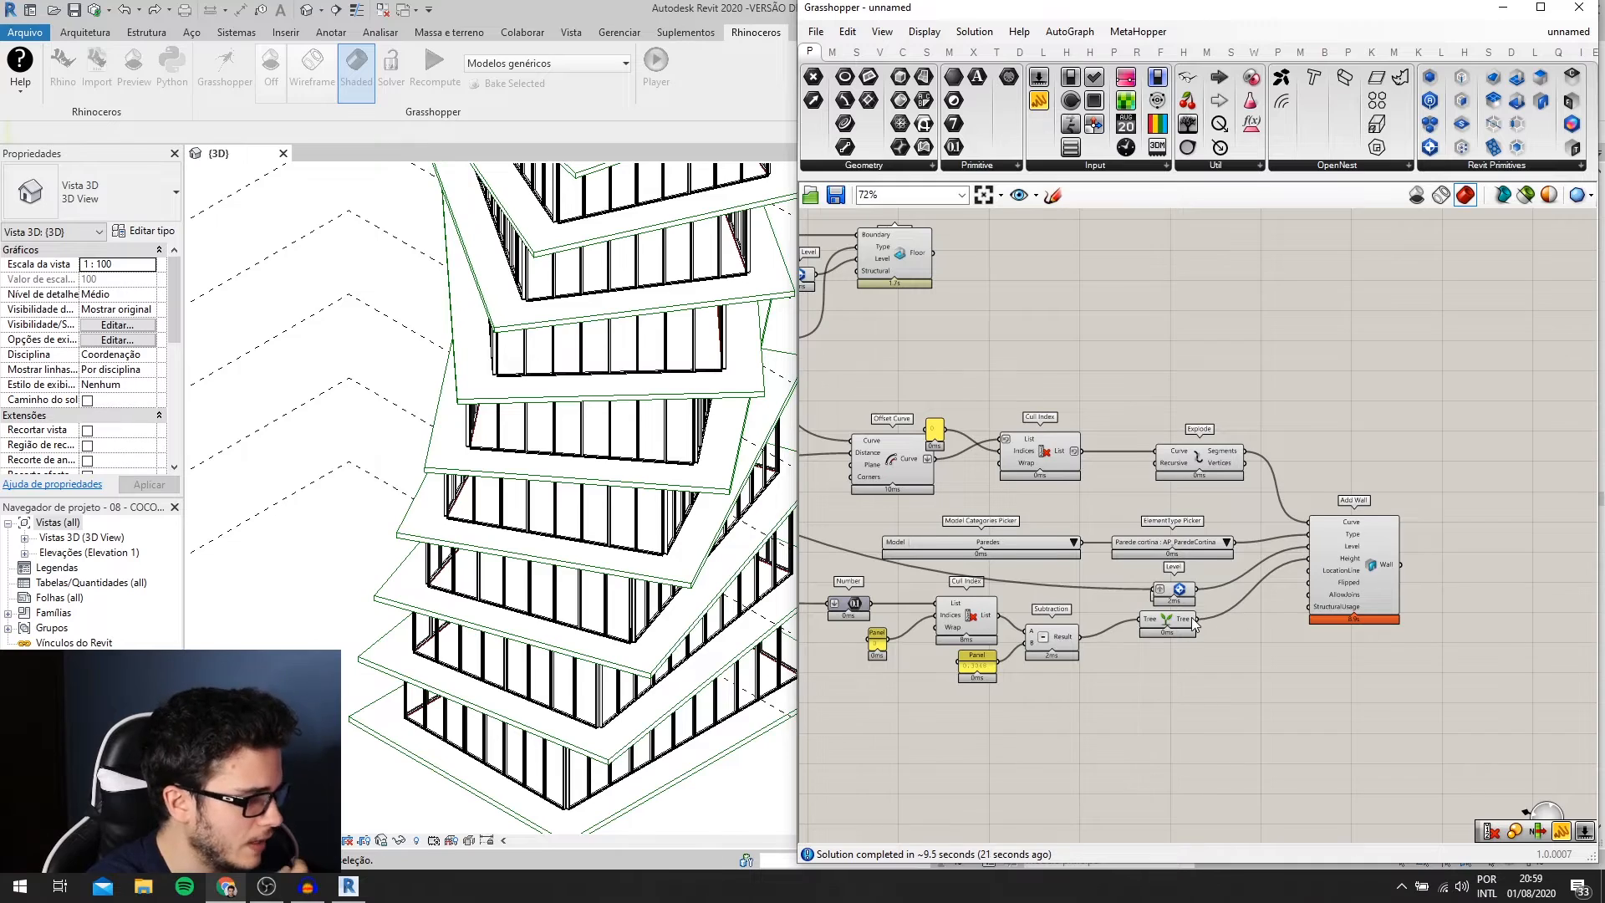
right_click_drag(1194, 622, 1207, 610)
scroll(555, 622, "down", 8)
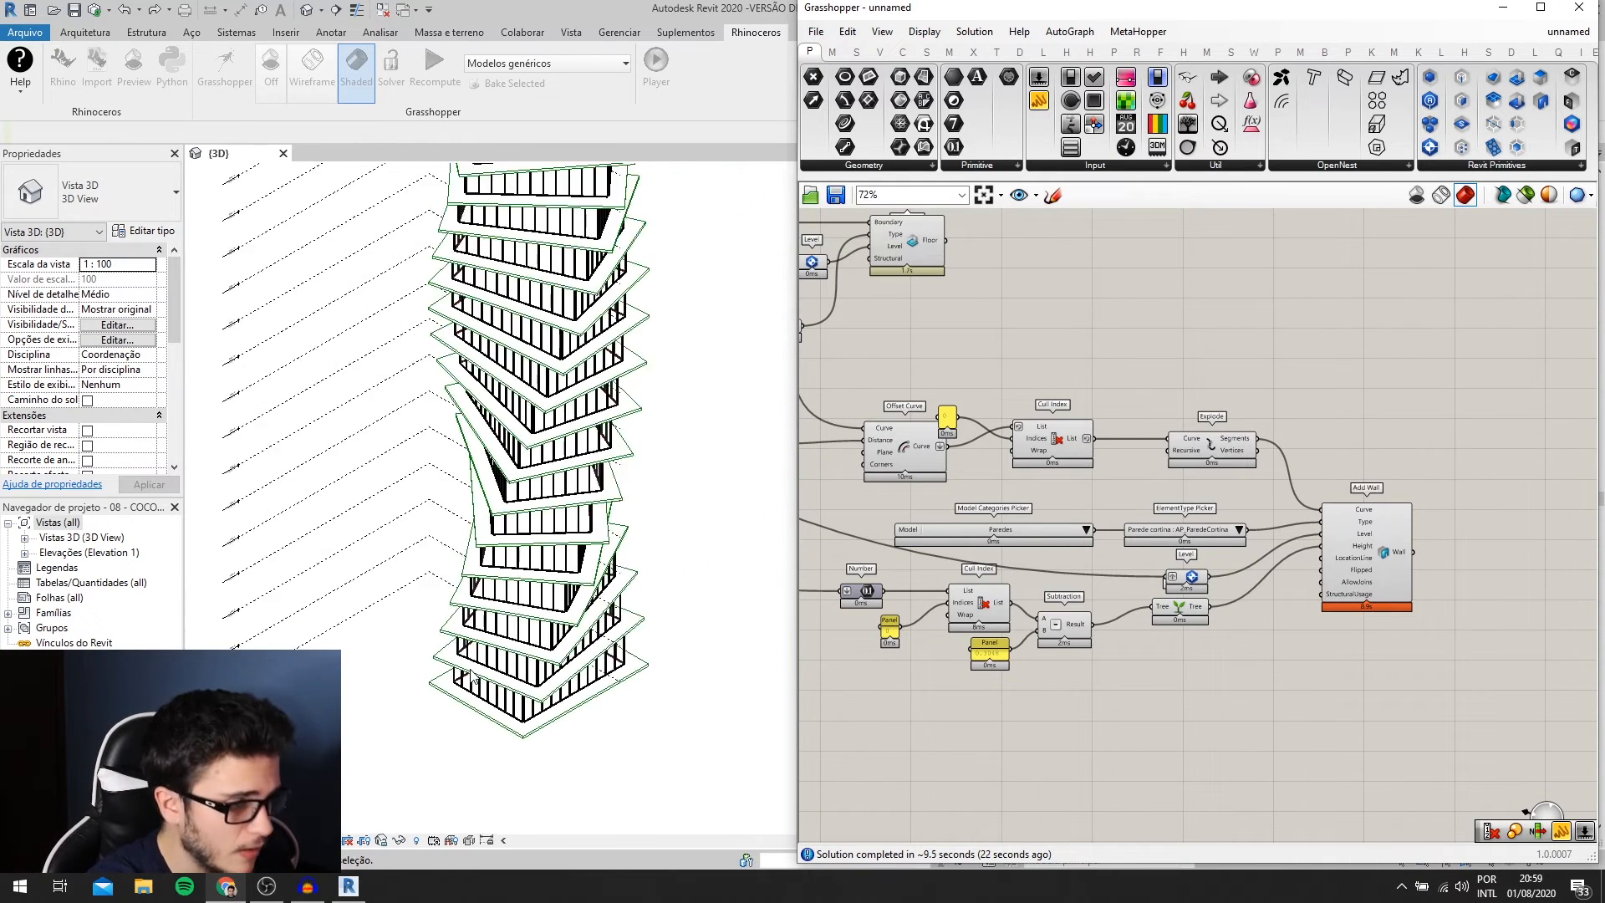
scroll(1383, 570, "up", 1)
scroll(1383, 571, "down", 3)
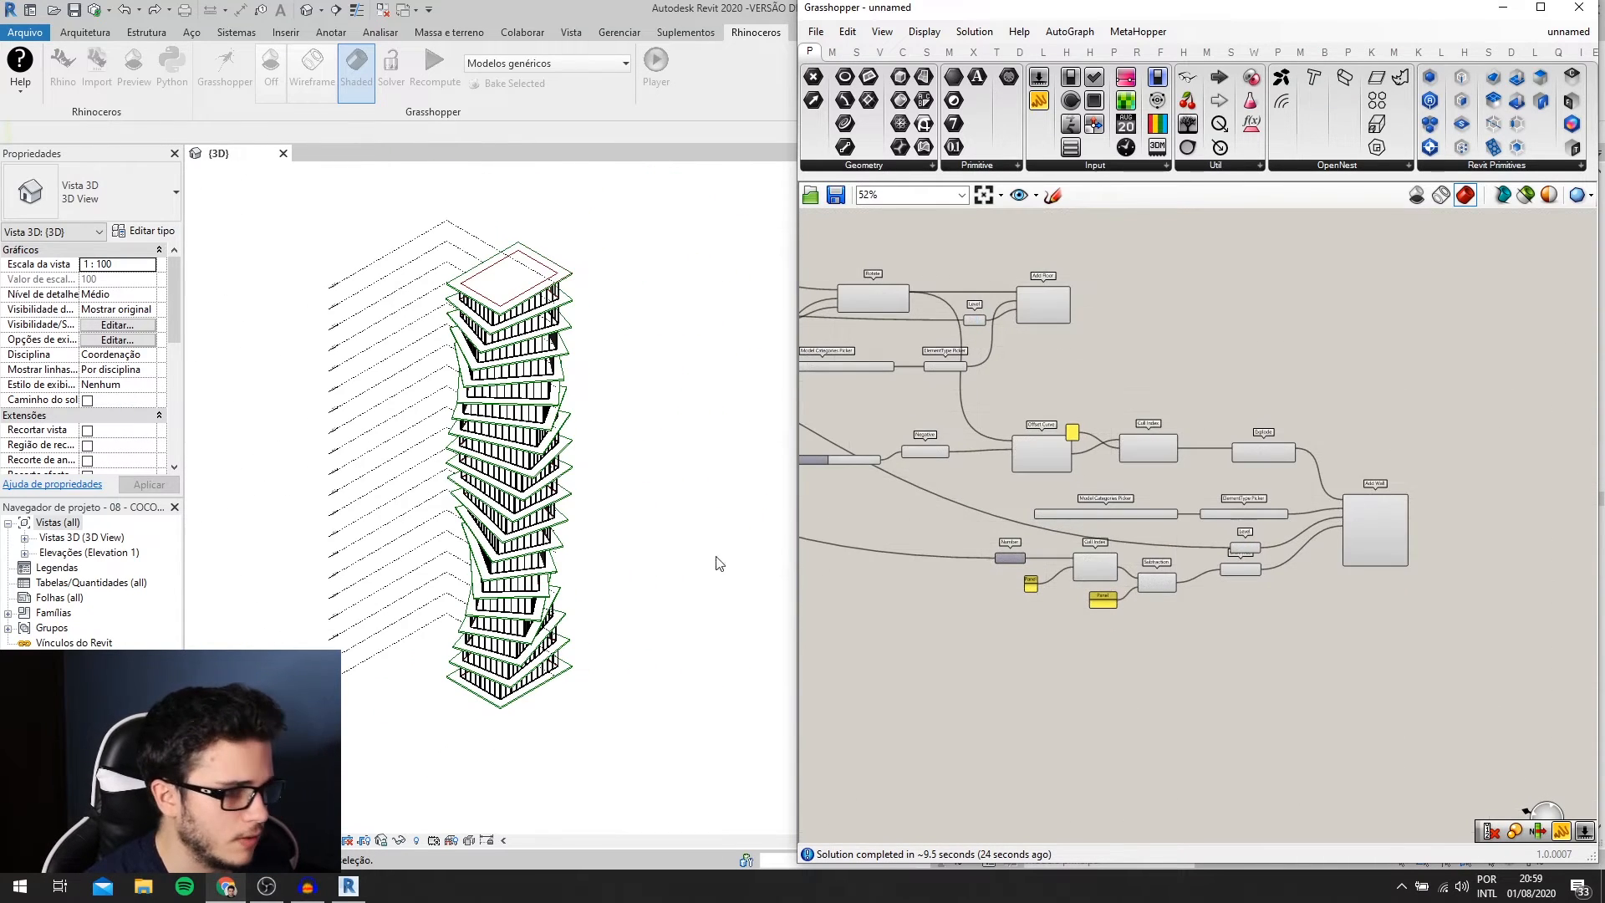
scroll(608, 533, "up", 3)
scroll(581, 493, "down", 1)
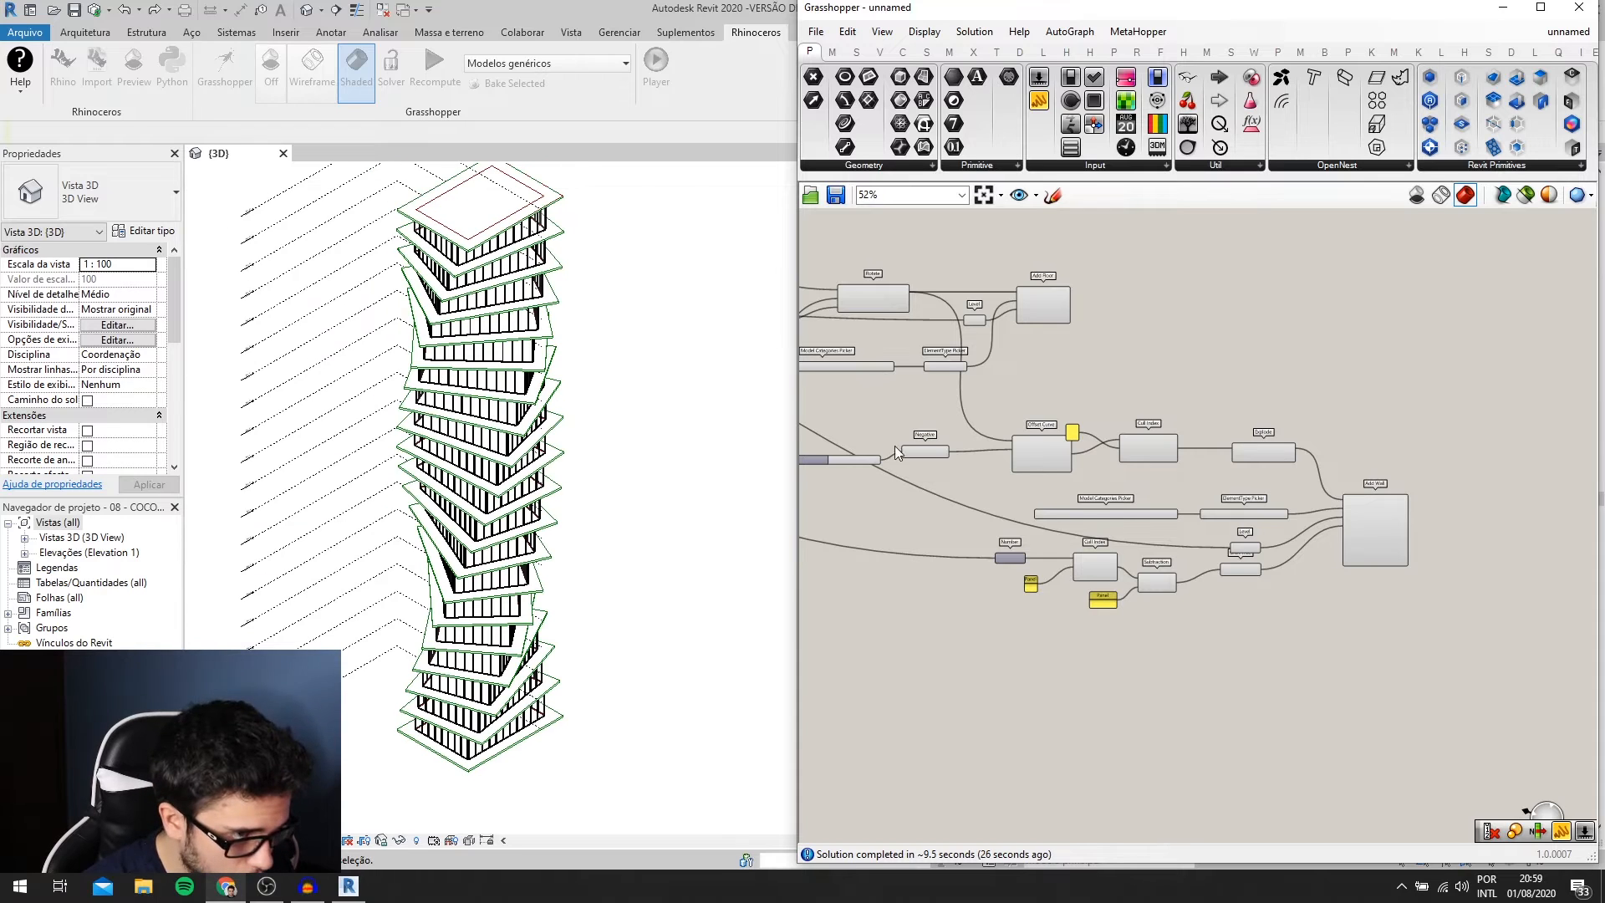
scroll(1023, 334, "up", 3)
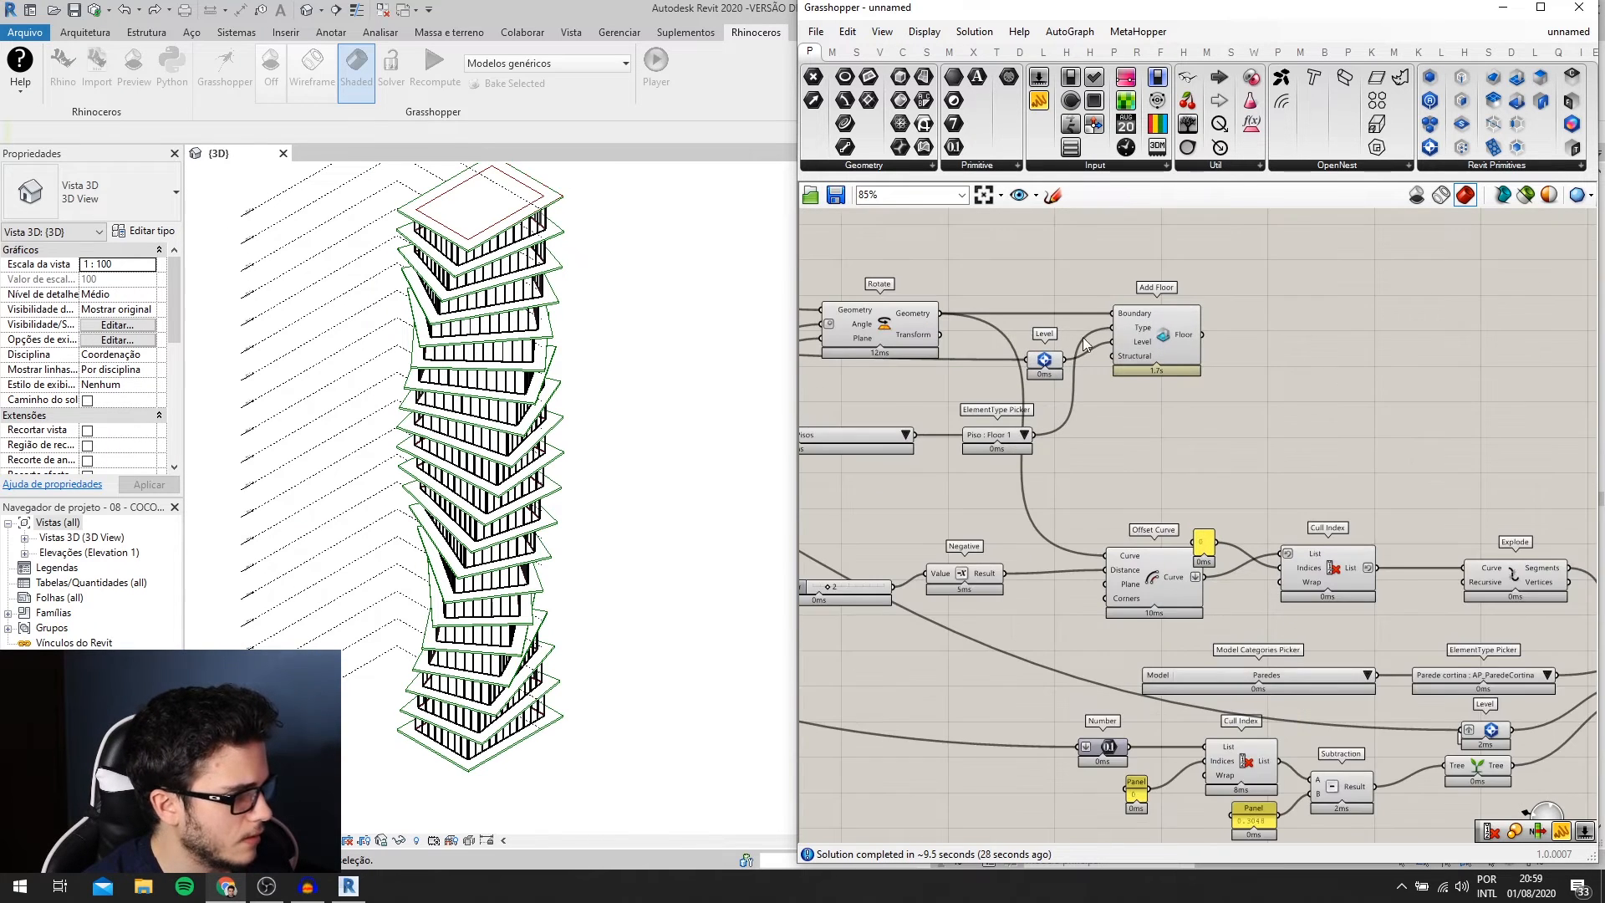
- Duplicate the Offset Curve component into the empty canvas area below the wall height components
left_click(969, 339)
right_click_drag(959, 430, 1002, 405)
scroll(1036, 418, "down", 2)
right_click_drag(1091, 441, 971, 430)
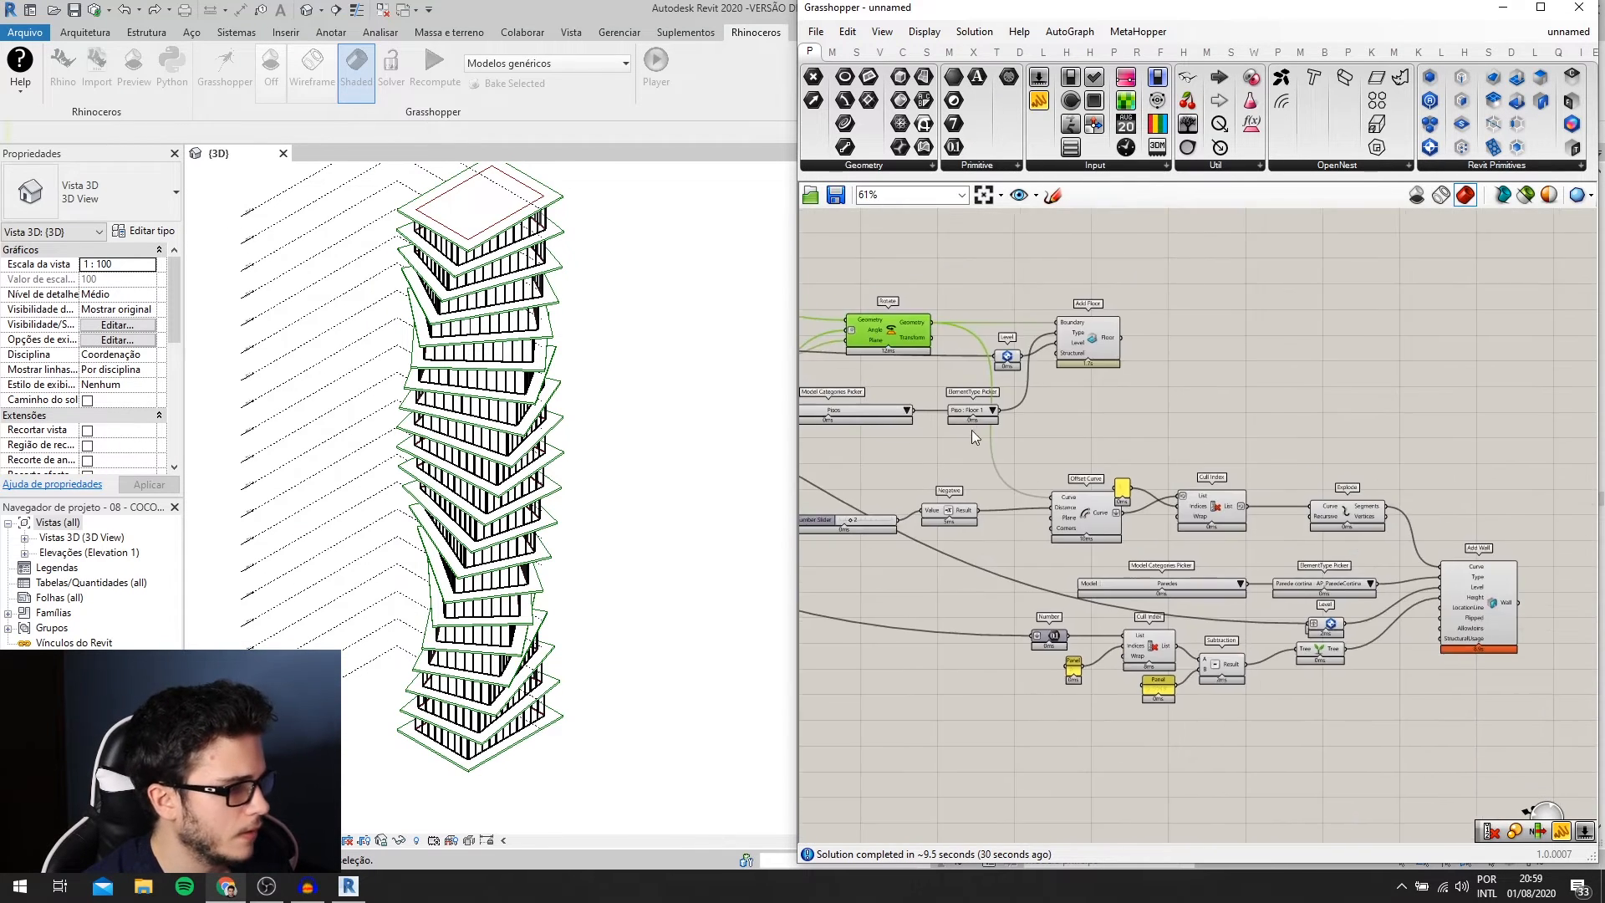
scroll(1179, 535, "up", 2)
right_click_drag(1188, 539, 1219, 485)
left_click(1055, 468)
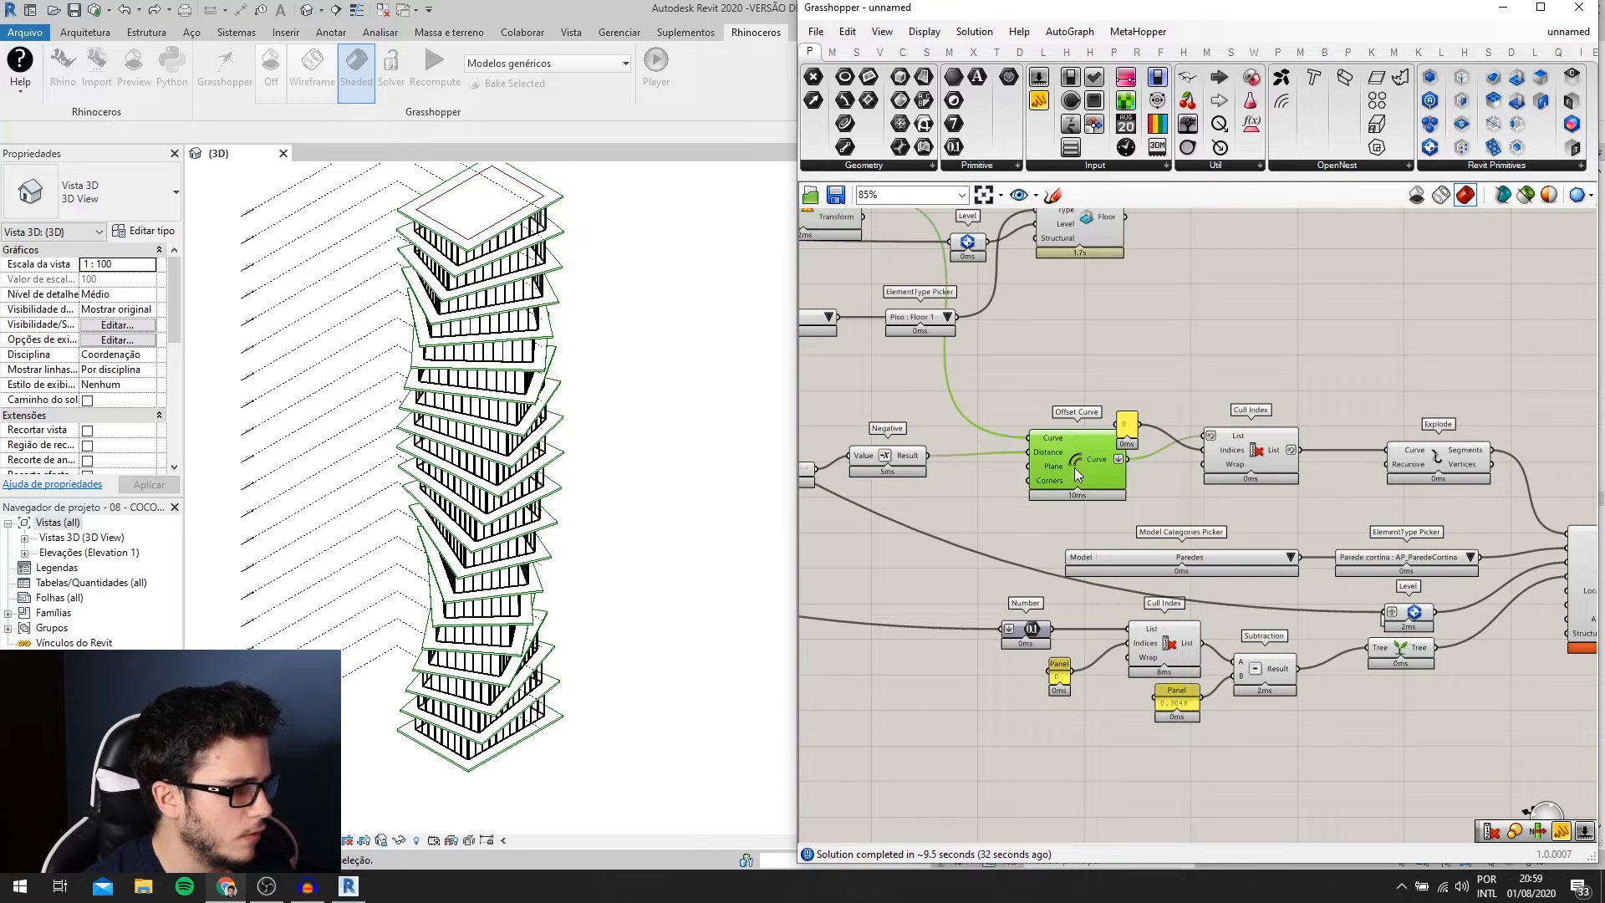
left_click_drag(1084, 465, 1234, 680, "alt")
scroll(1087, 470, "down", 3)
scroll(1234, 681, "up", 3)
left_click_drag(995, 268, 1180, 653)
scroll(1133, 663, "down", 3)
right_click_drag(834, 458, 1004, 440)
scroll(1004, 441, "up", 2)
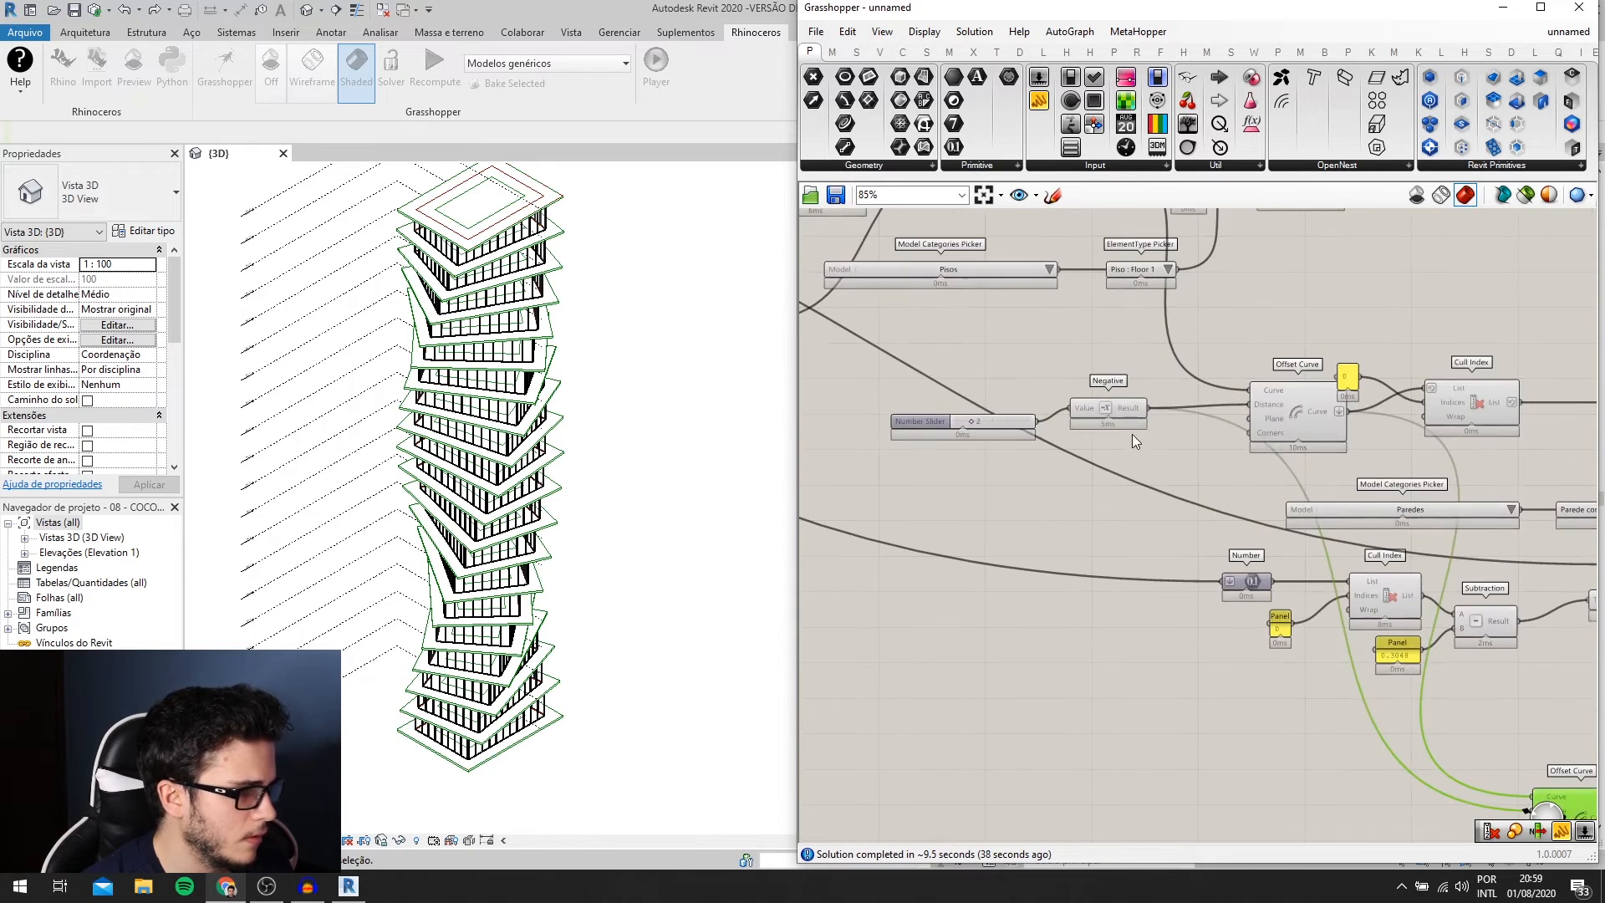
- Duplicate the offset's Number Slider and Negative pair beside the copied Offset Curve and set the new slider to 1
left_click_drag(1146, 451, 972, 373)
scroll(1156, 586, "up", 5)
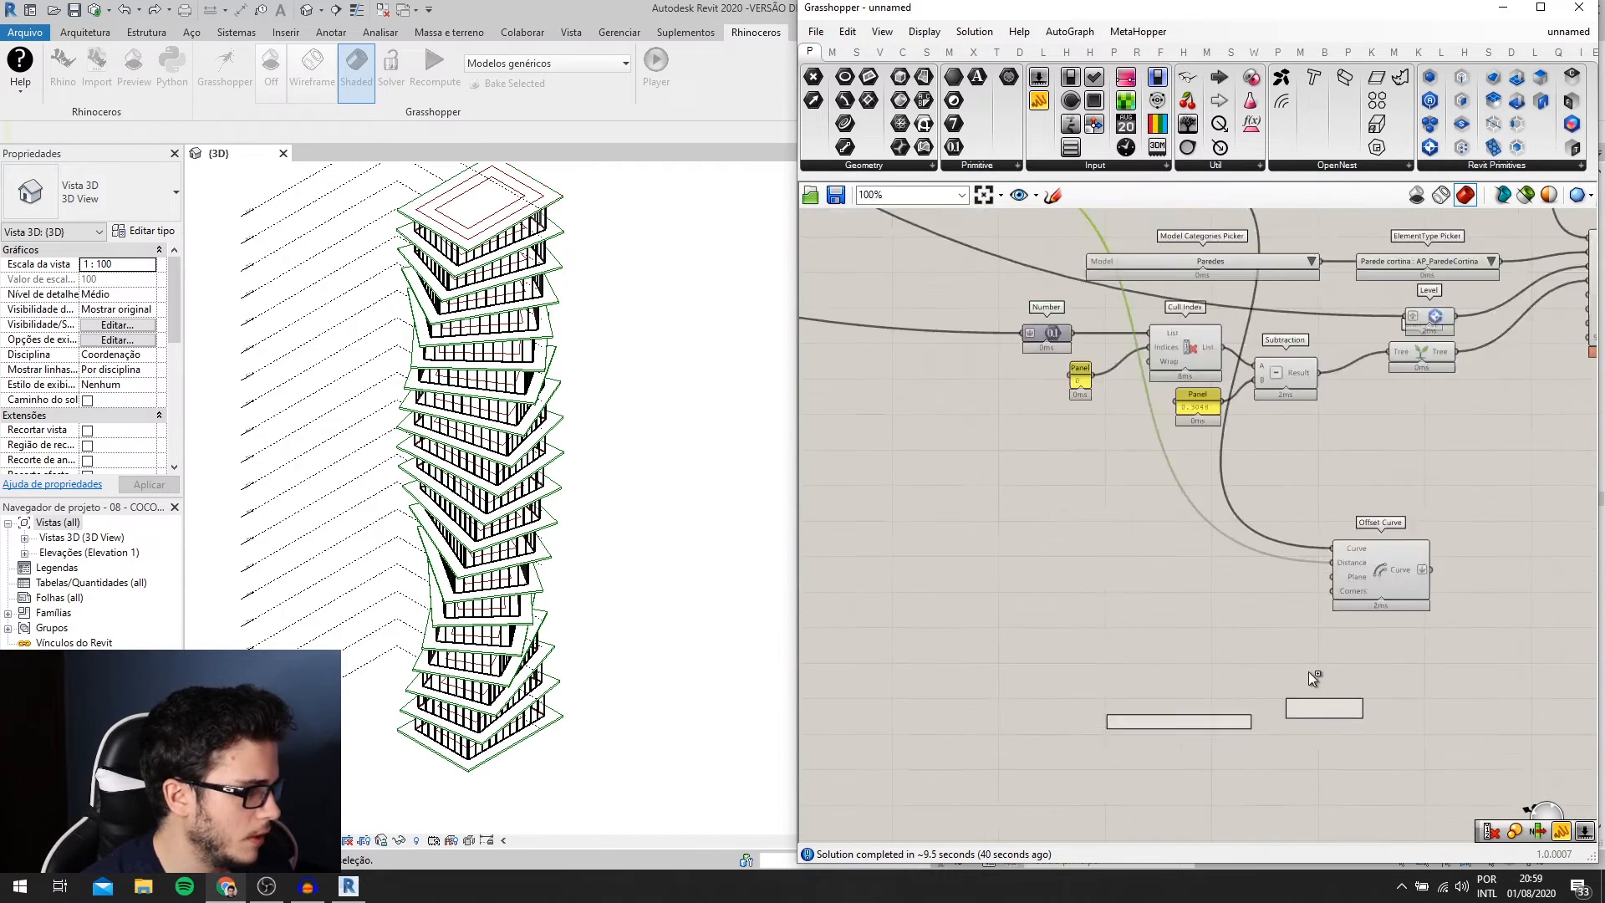
double_click(1087, 583)
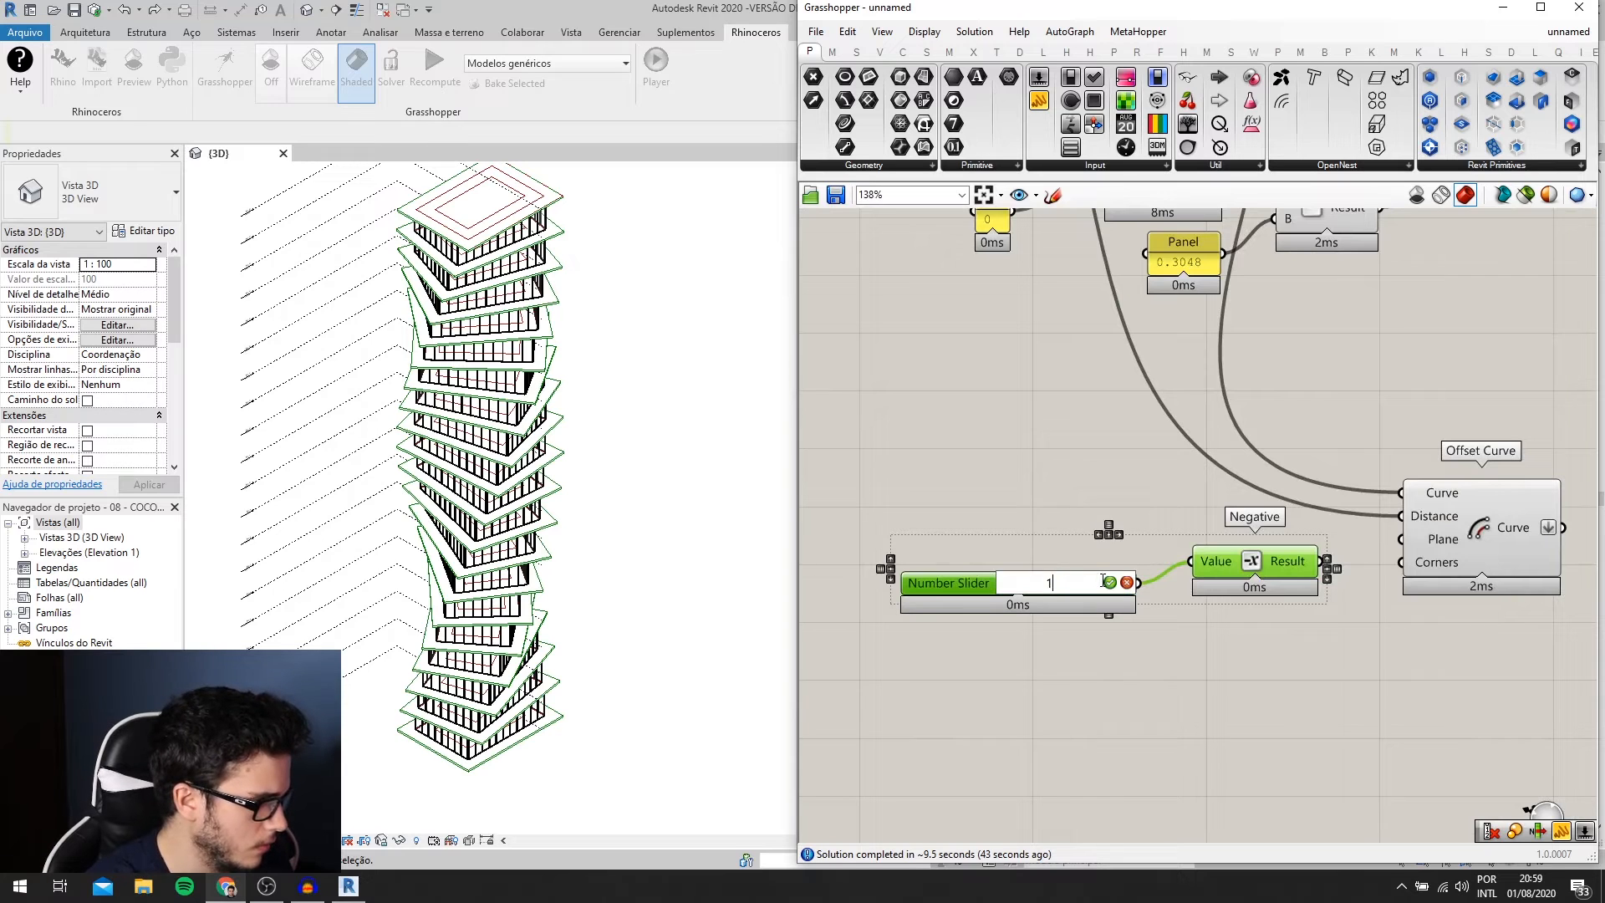
key("Return")
- Connect the copied Negative's Result to the copied Offset Curve's Distance and preview the offset curves on the tower
left_click(1199, 492)
right_click_drag(1321, 549, 1229, 580)
left_click_drag(1234, 592, 1338, 551)
right_click_drag(1421, 547, 1124, 647)
left_click(1109, 638)
scroll(526, 640, "up", 3)
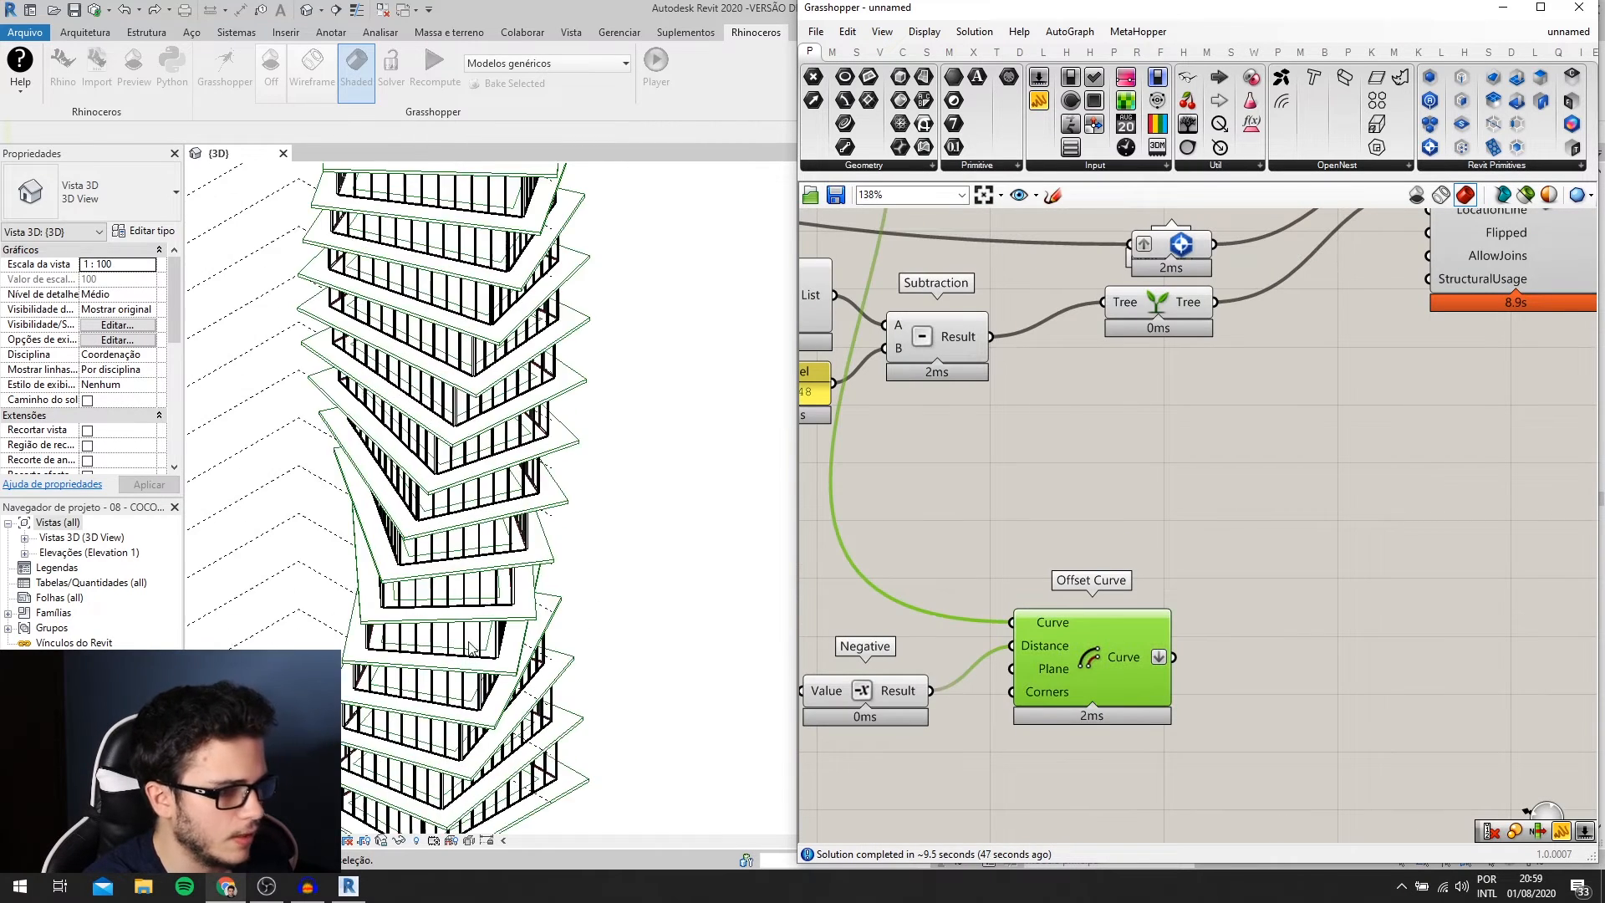
- Add an Explode component beside the copied Offset Curve and feed it the offset Curve output
double_click(1273, 548)
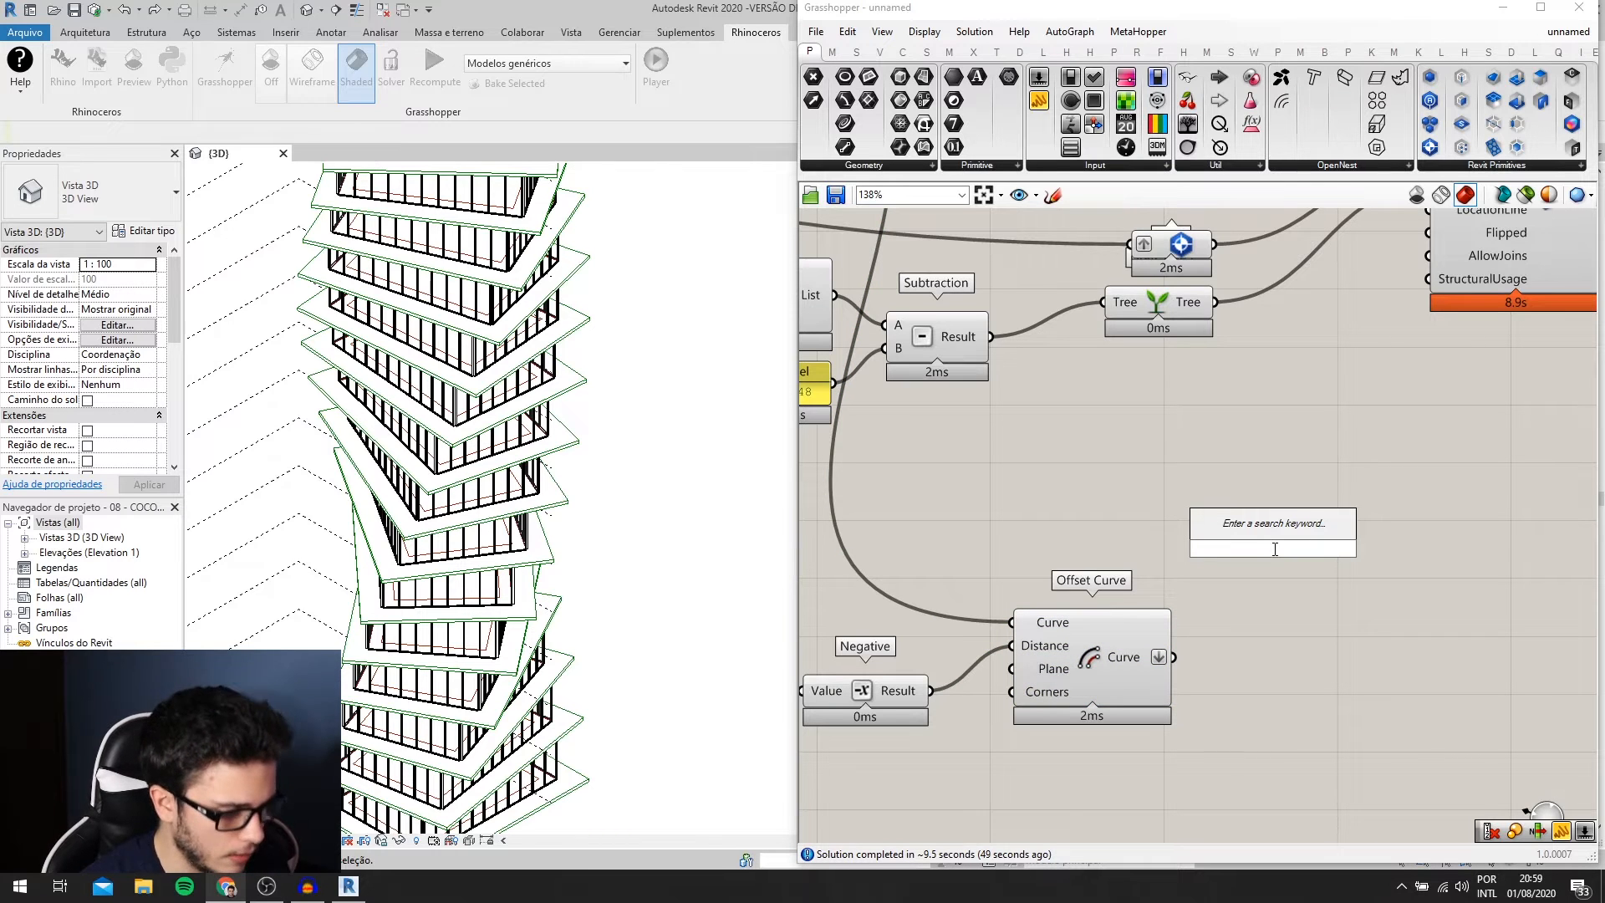
type("ex")
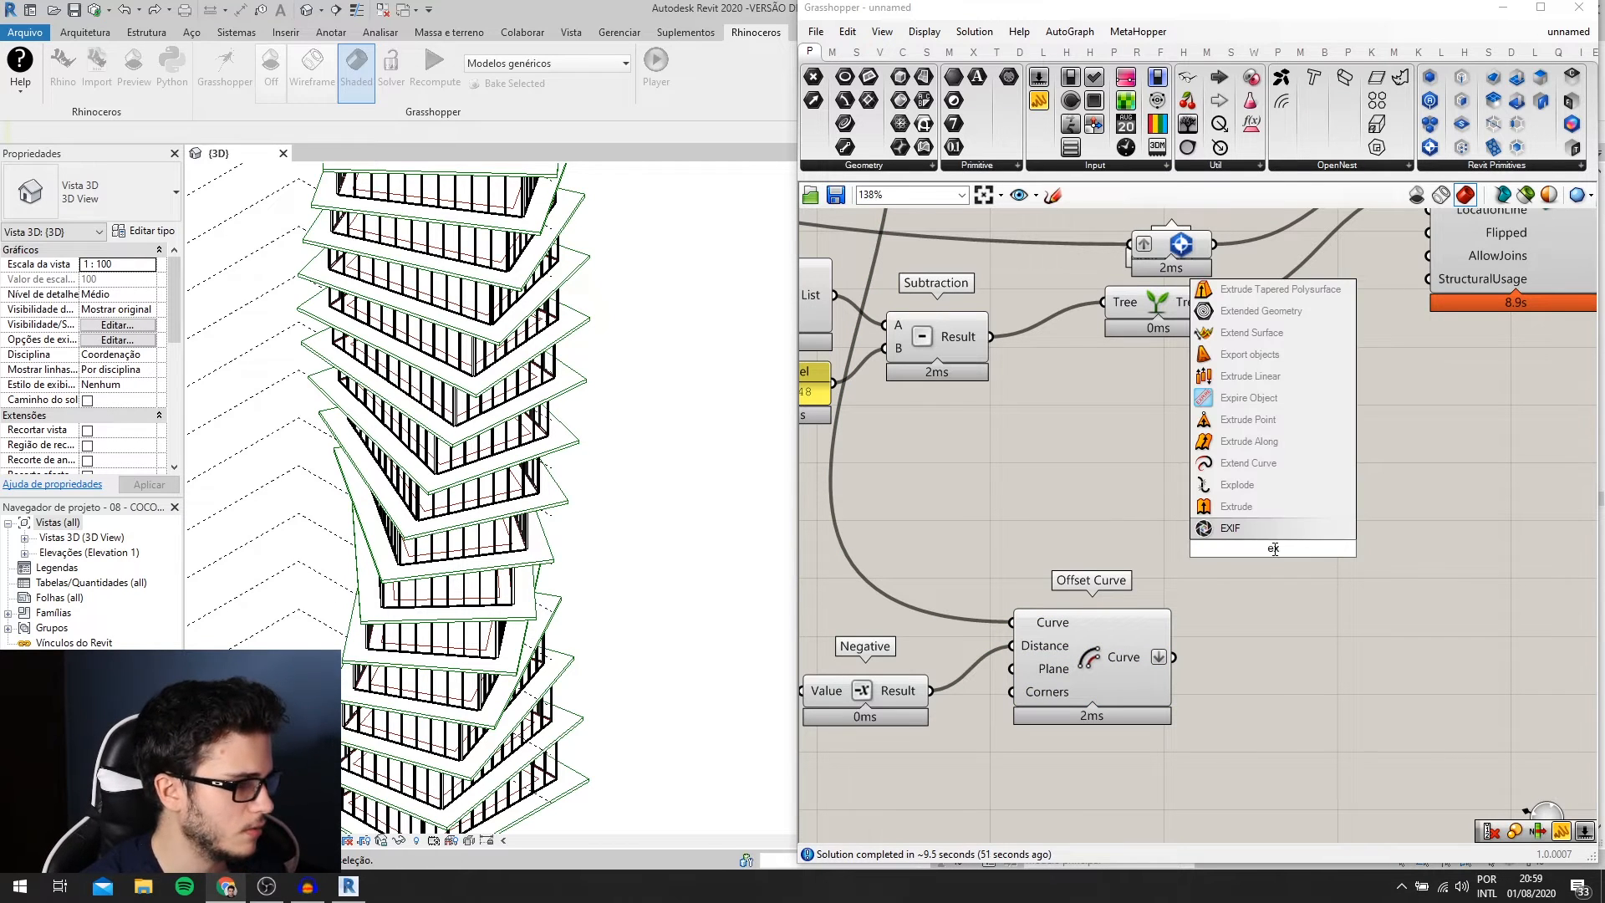
key("Up")
key("Up")
key("Return")
left_click_drag(1275, 549, 1315, 634)
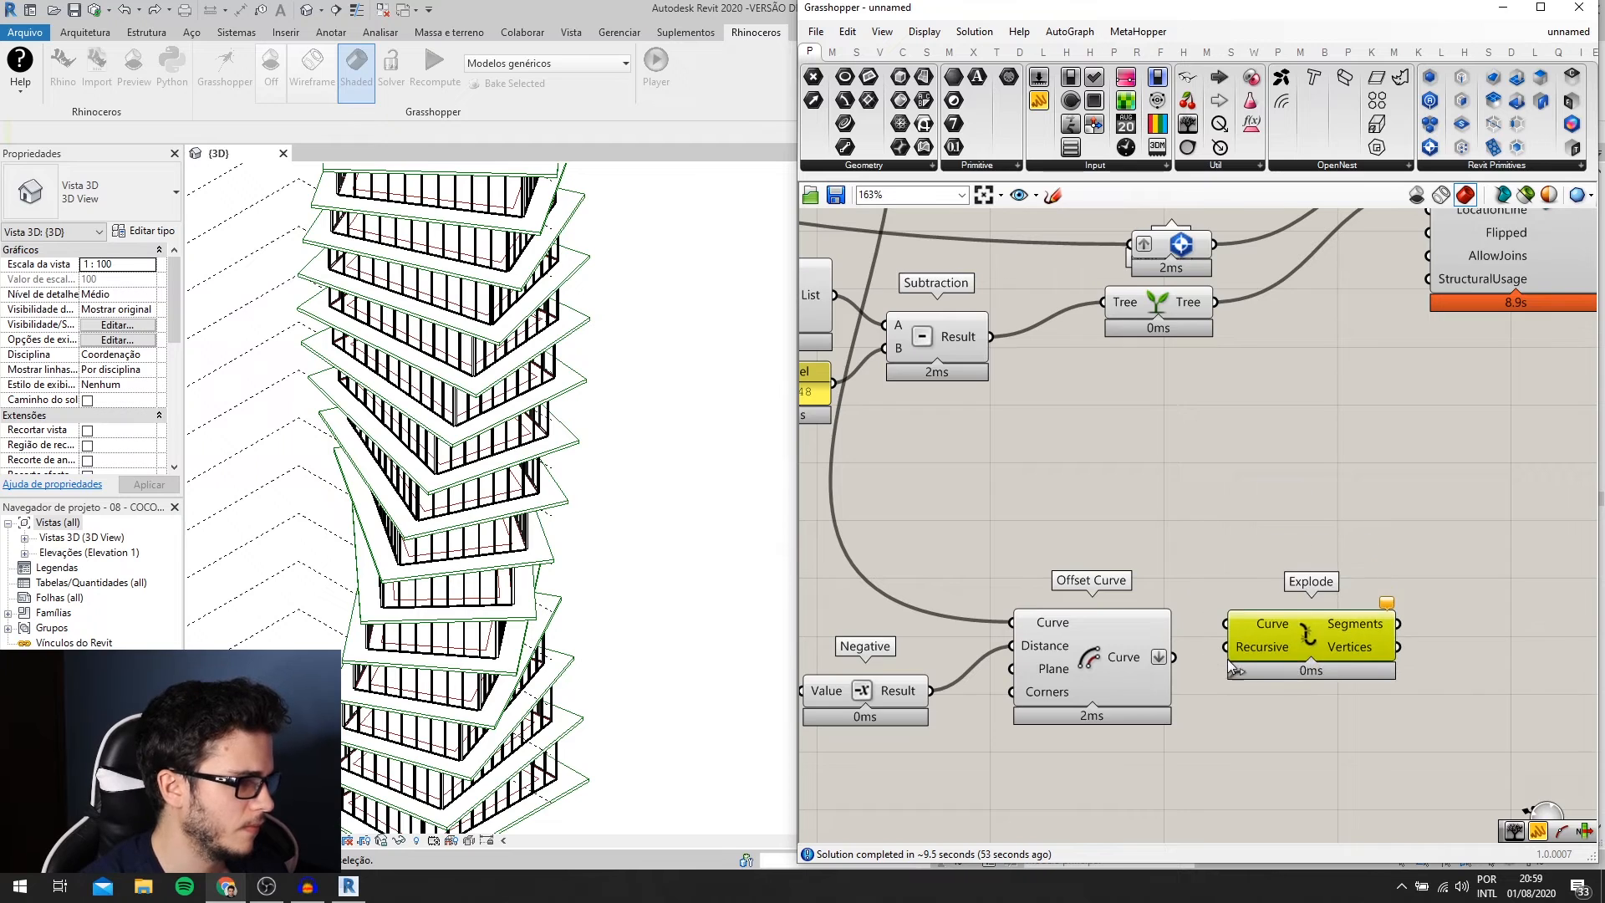
scroll(1233, 669, "up", 1)
left_click_drag(1165, 657, 1297, 665)
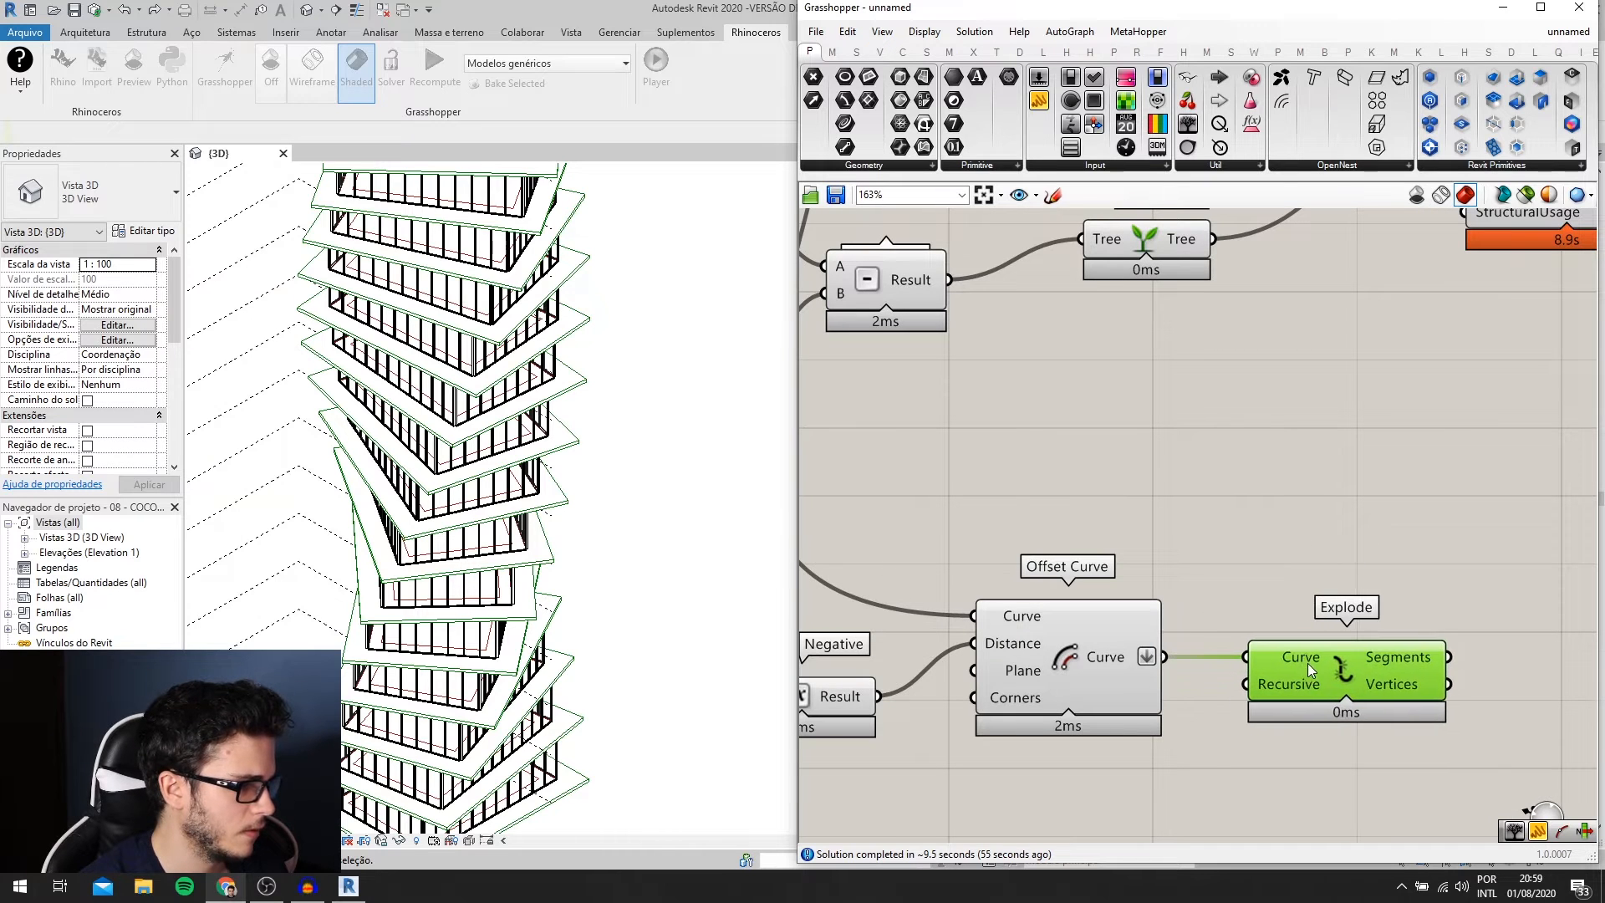
- Add a Divide Curve component and connect the new Explode's Segments to its Curve input
right_click_drag(1310, 669, 1057, 676)
double_click(1222, 523)
type("divi")
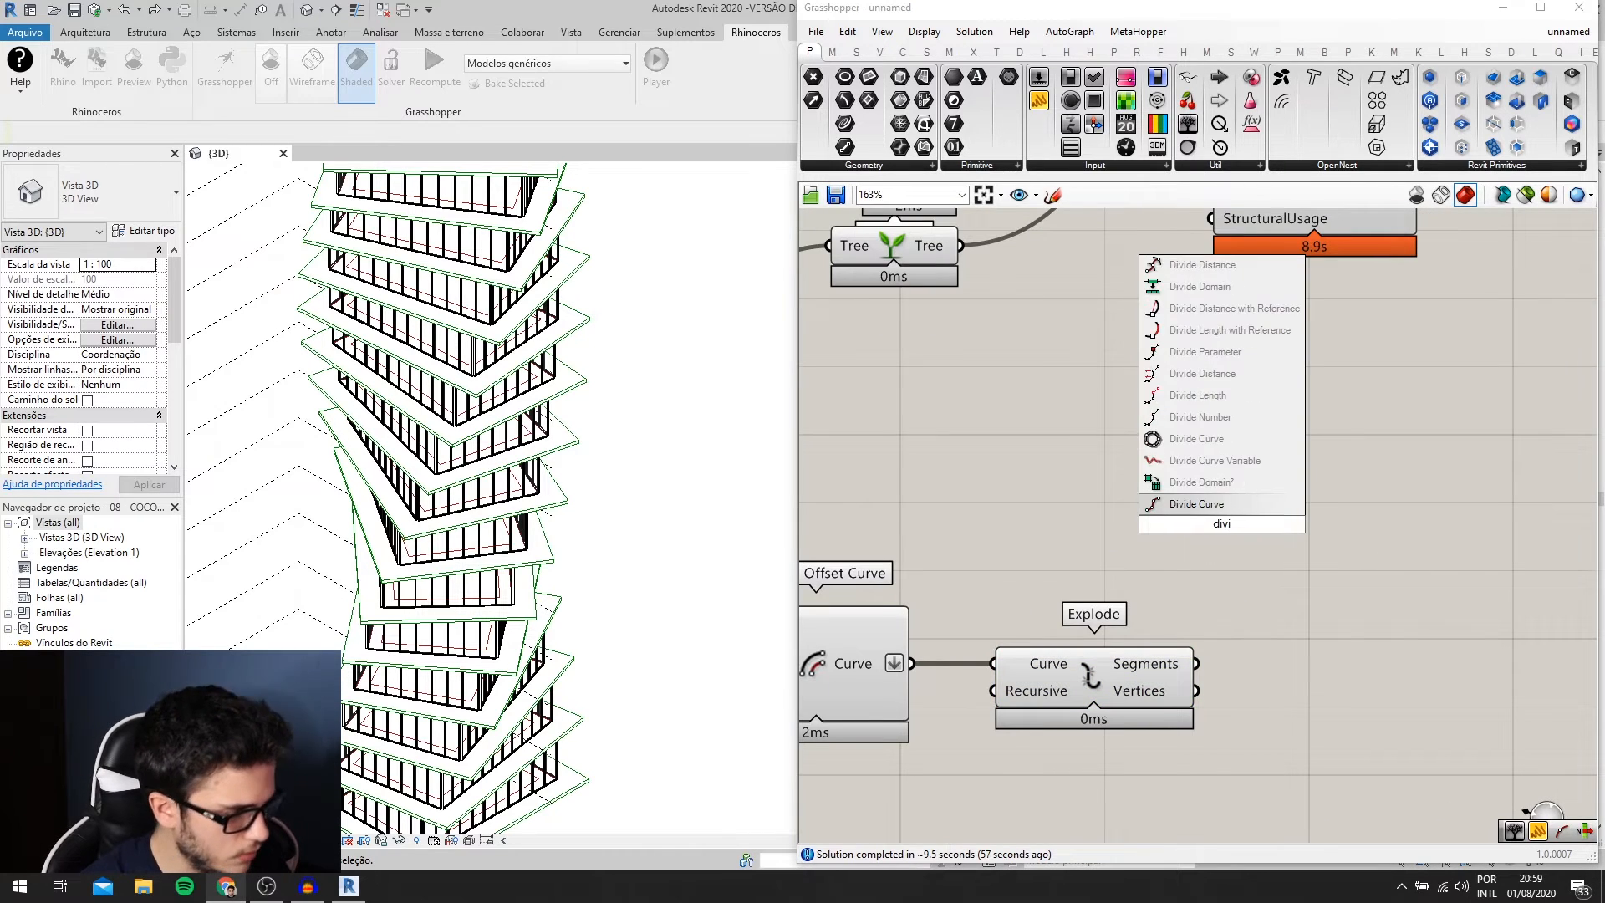
key("Return")
left_click_drag(1228, 524, 1347, 709)
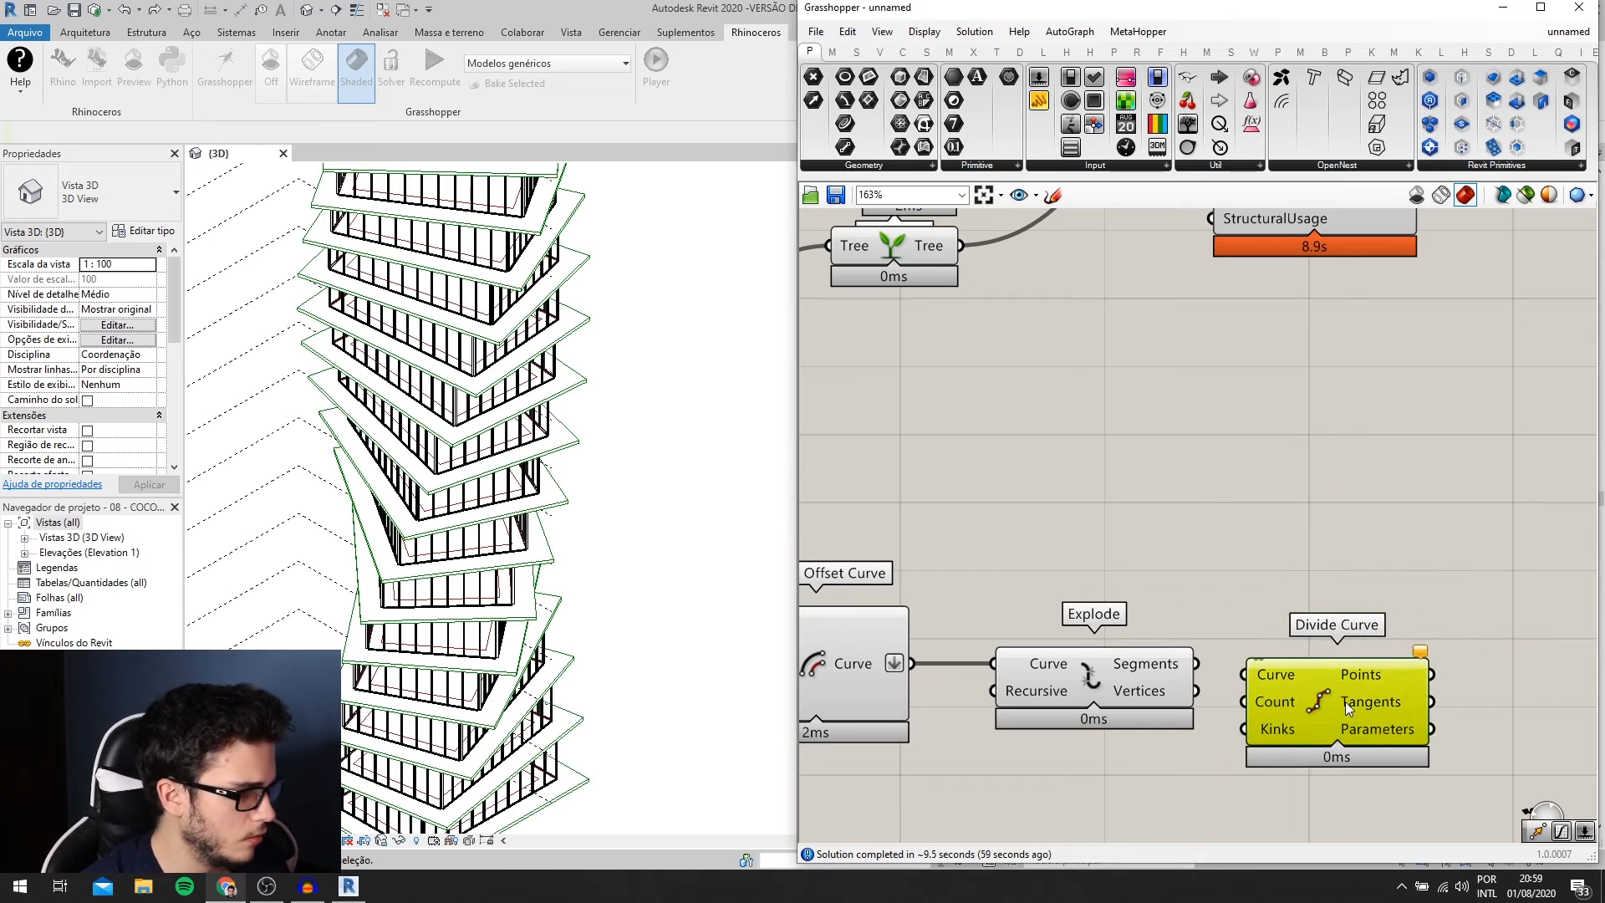
left_click_drag(1210, 672, 1332, 674)
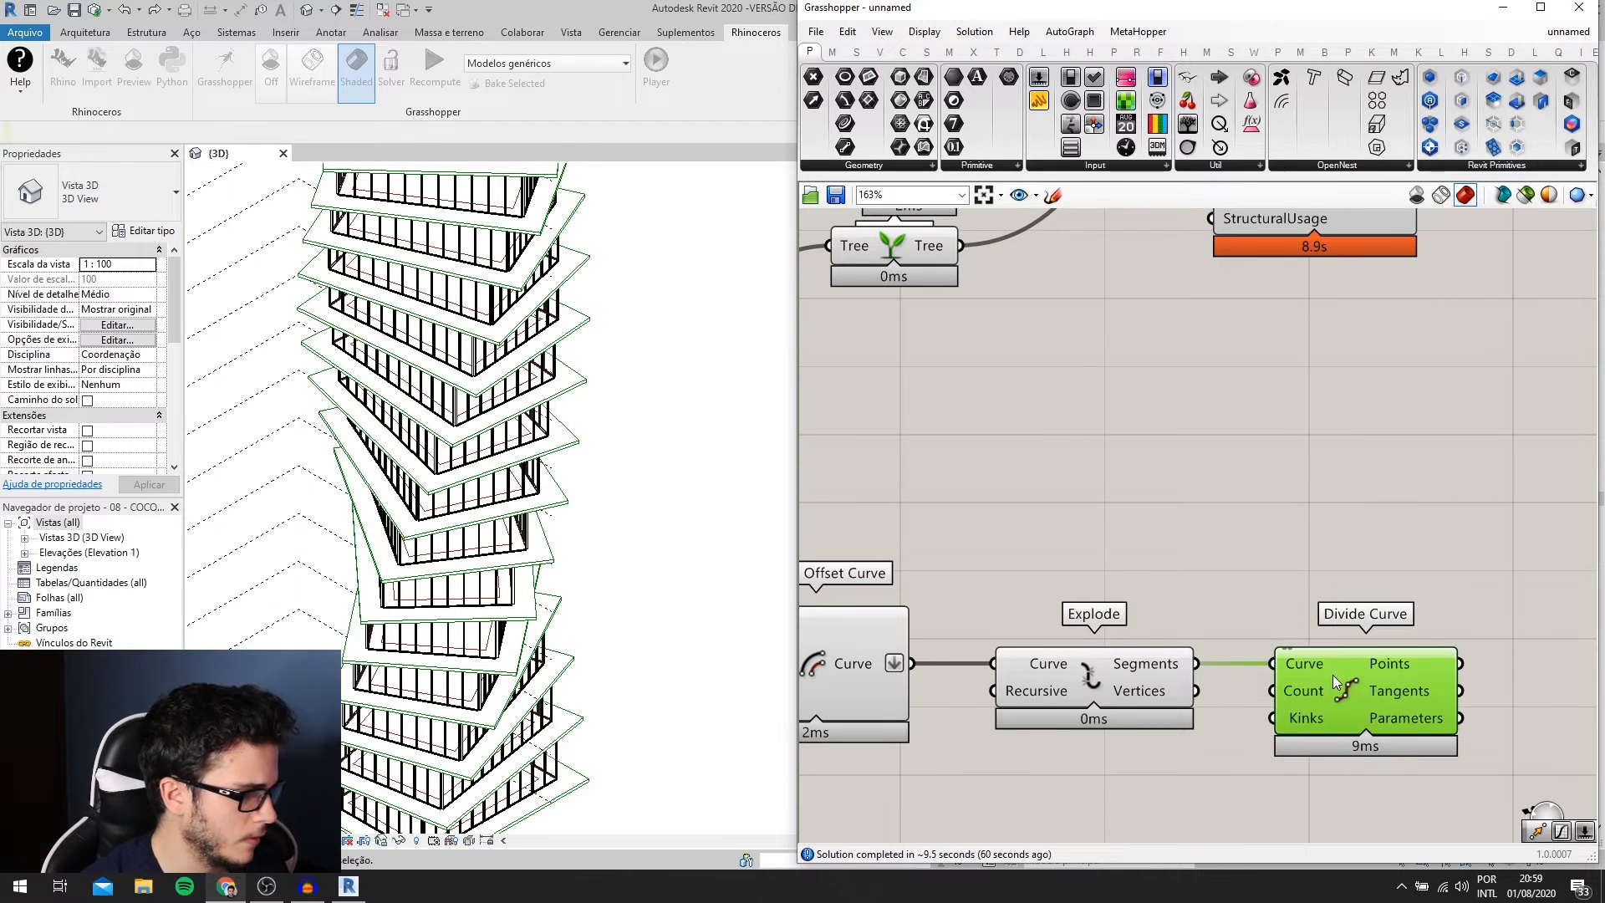
- Create a Number Slider with value 3 and connect it to Divide Curve's Count input
double_click(1074, 796)
type("3")
key("Return")
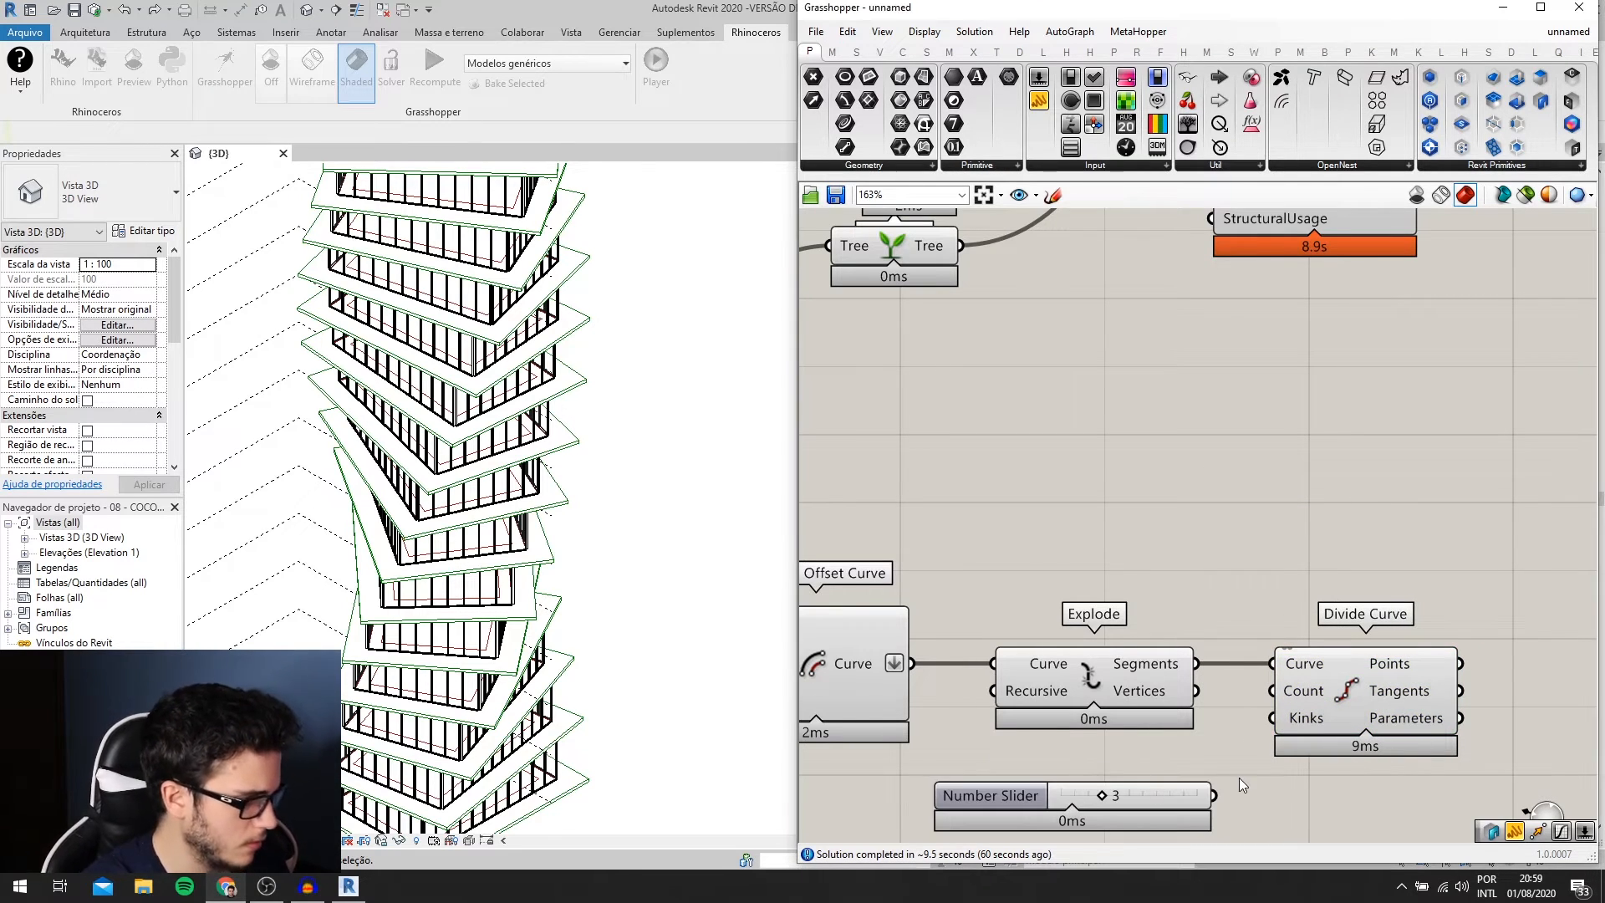
left_click_drag(1214, 795, 1273, 690)
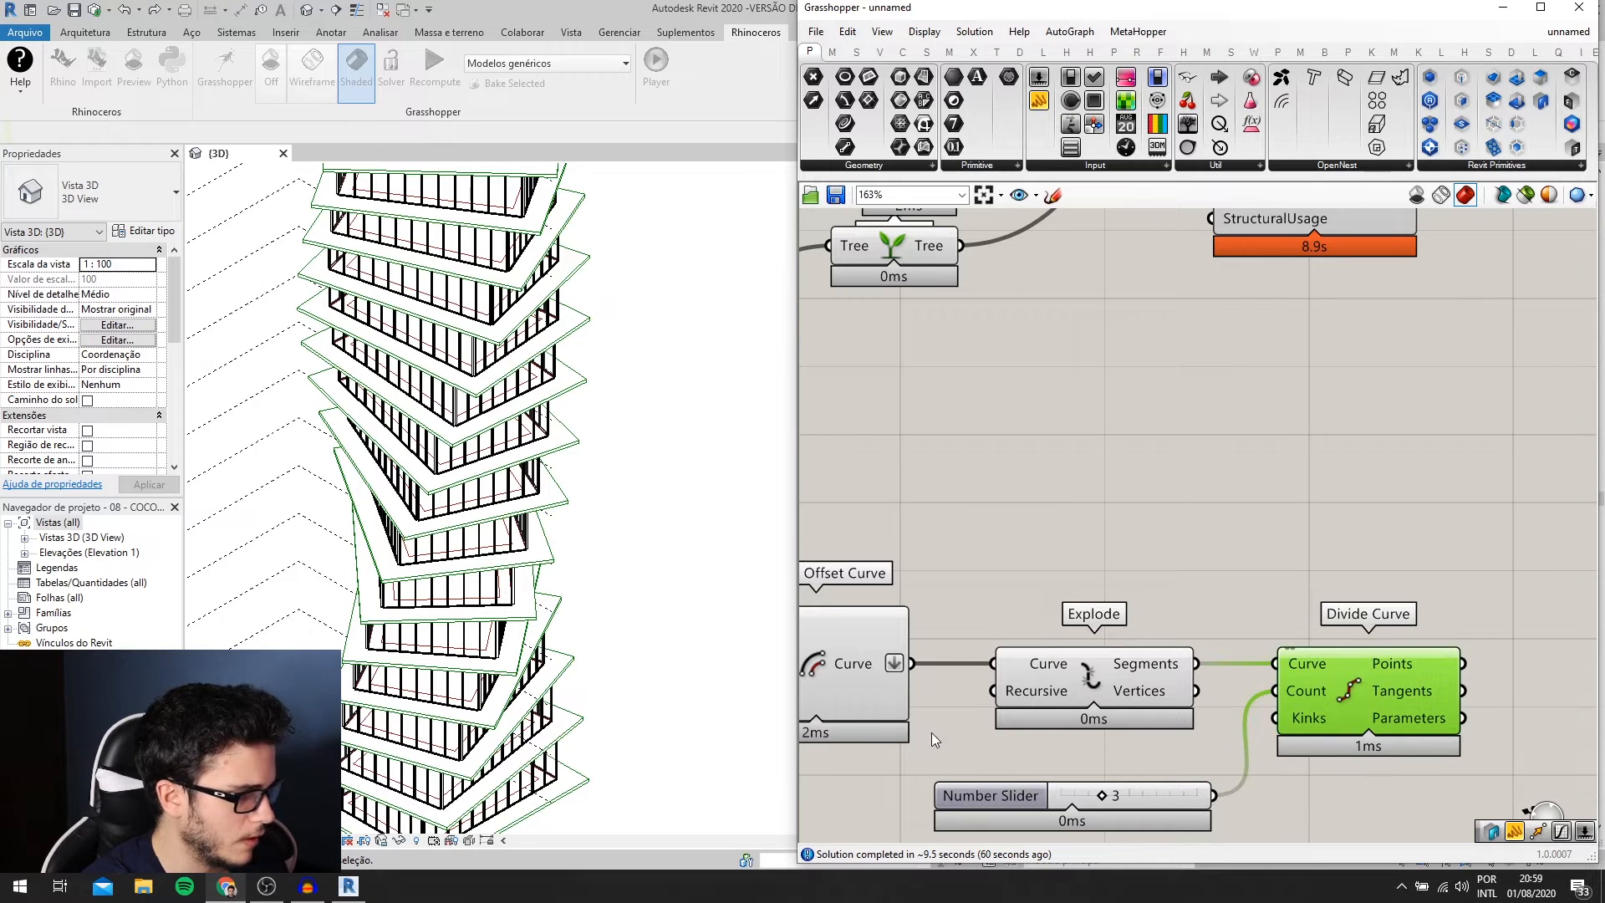
scroll(1334, 645, "down", 1)
scroll(1217, 668, "down", 1)
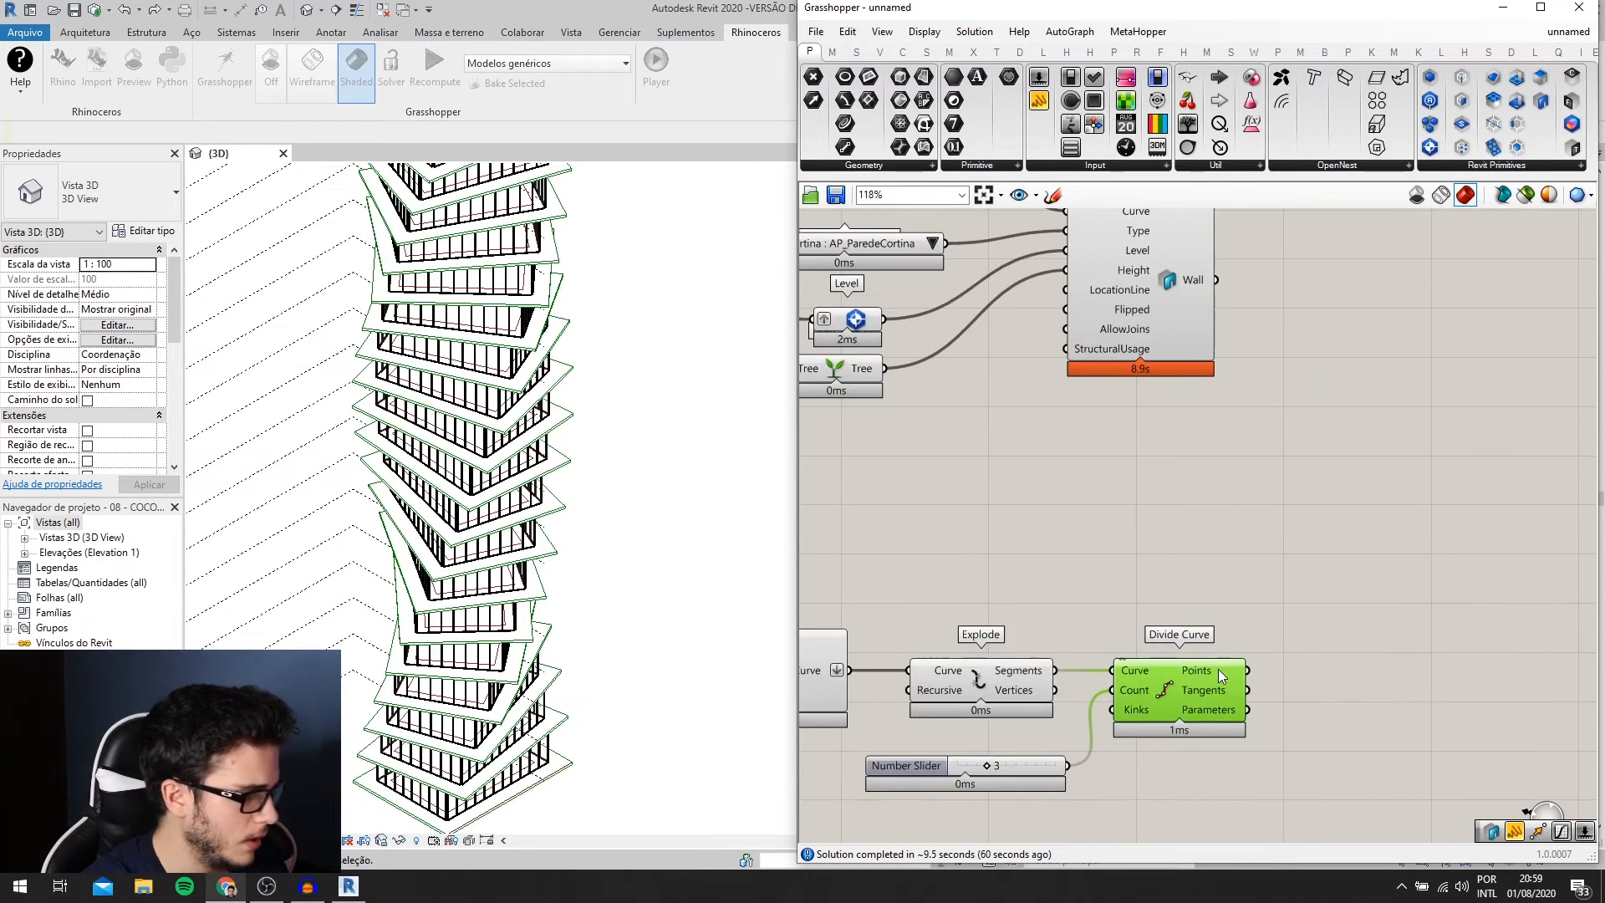
scroll(1217, 669, "down", 2)
scroll(1246, 636, "up", 2)
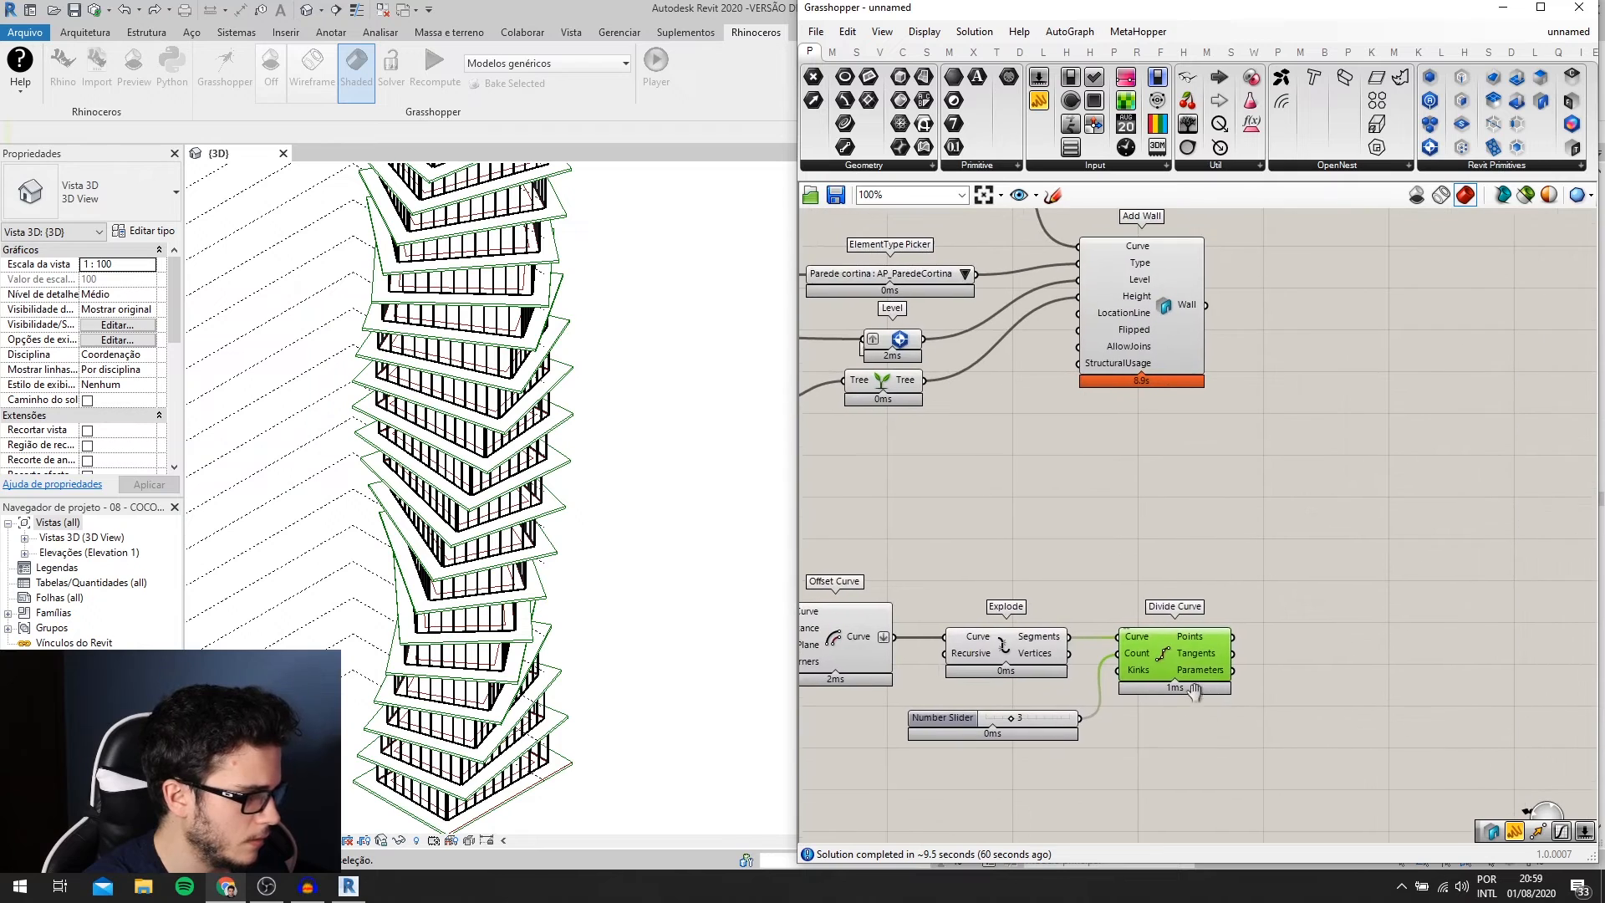
- Add a Panel and connect Divide Curve's Points to it to inspect the division points
double_click(1366, 557)
type("panel")
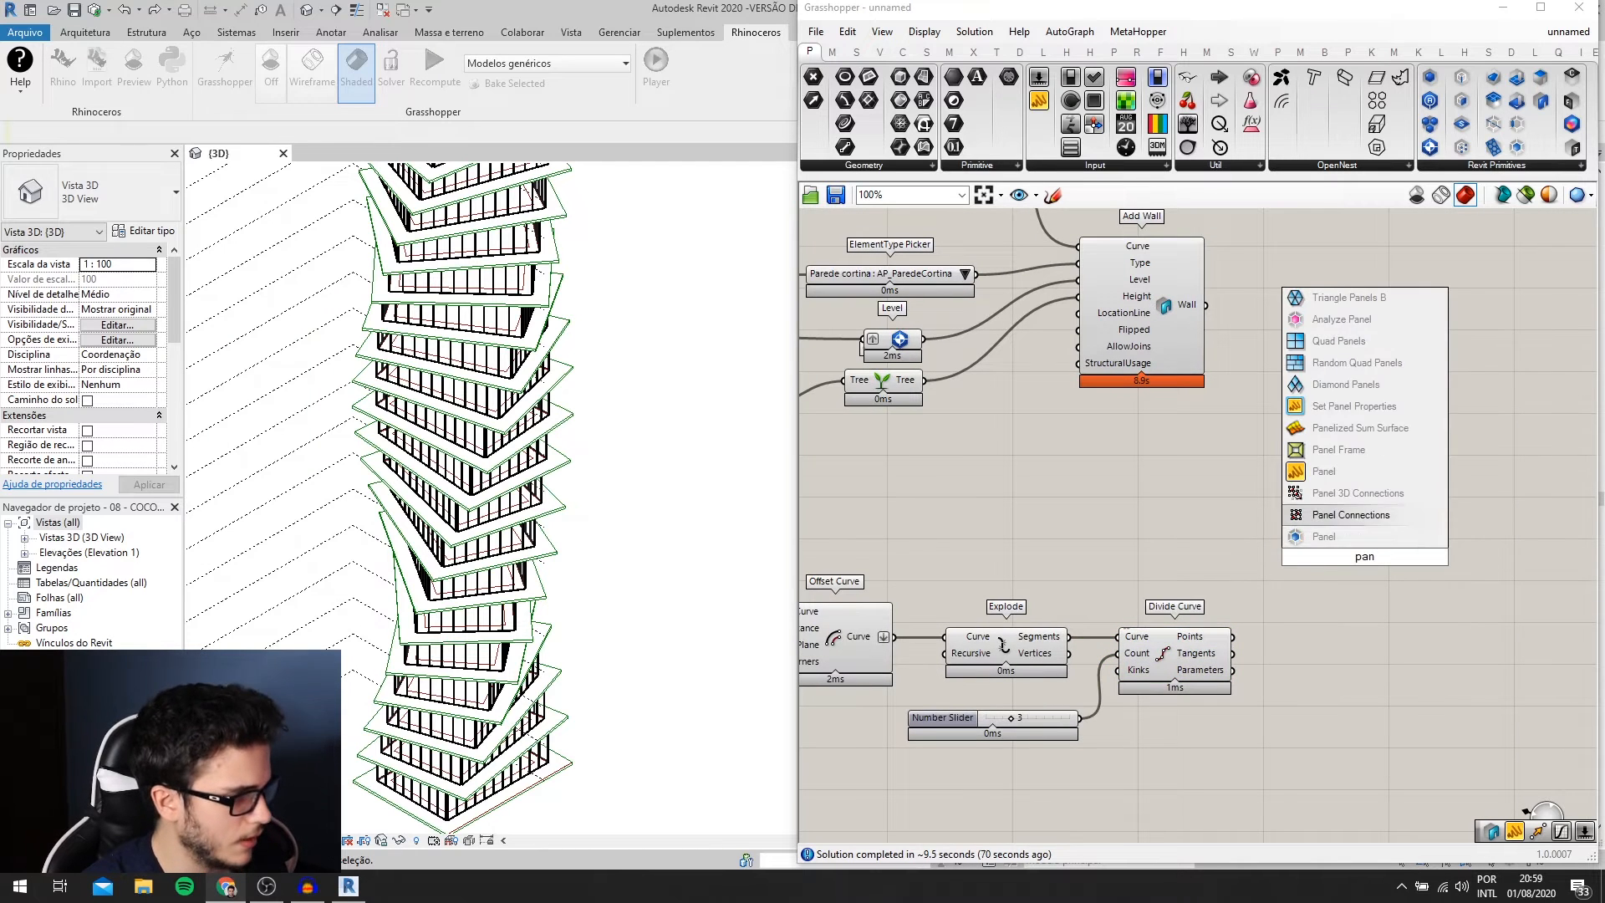
key("Return")
scroll(1368, 564, "up", 1)
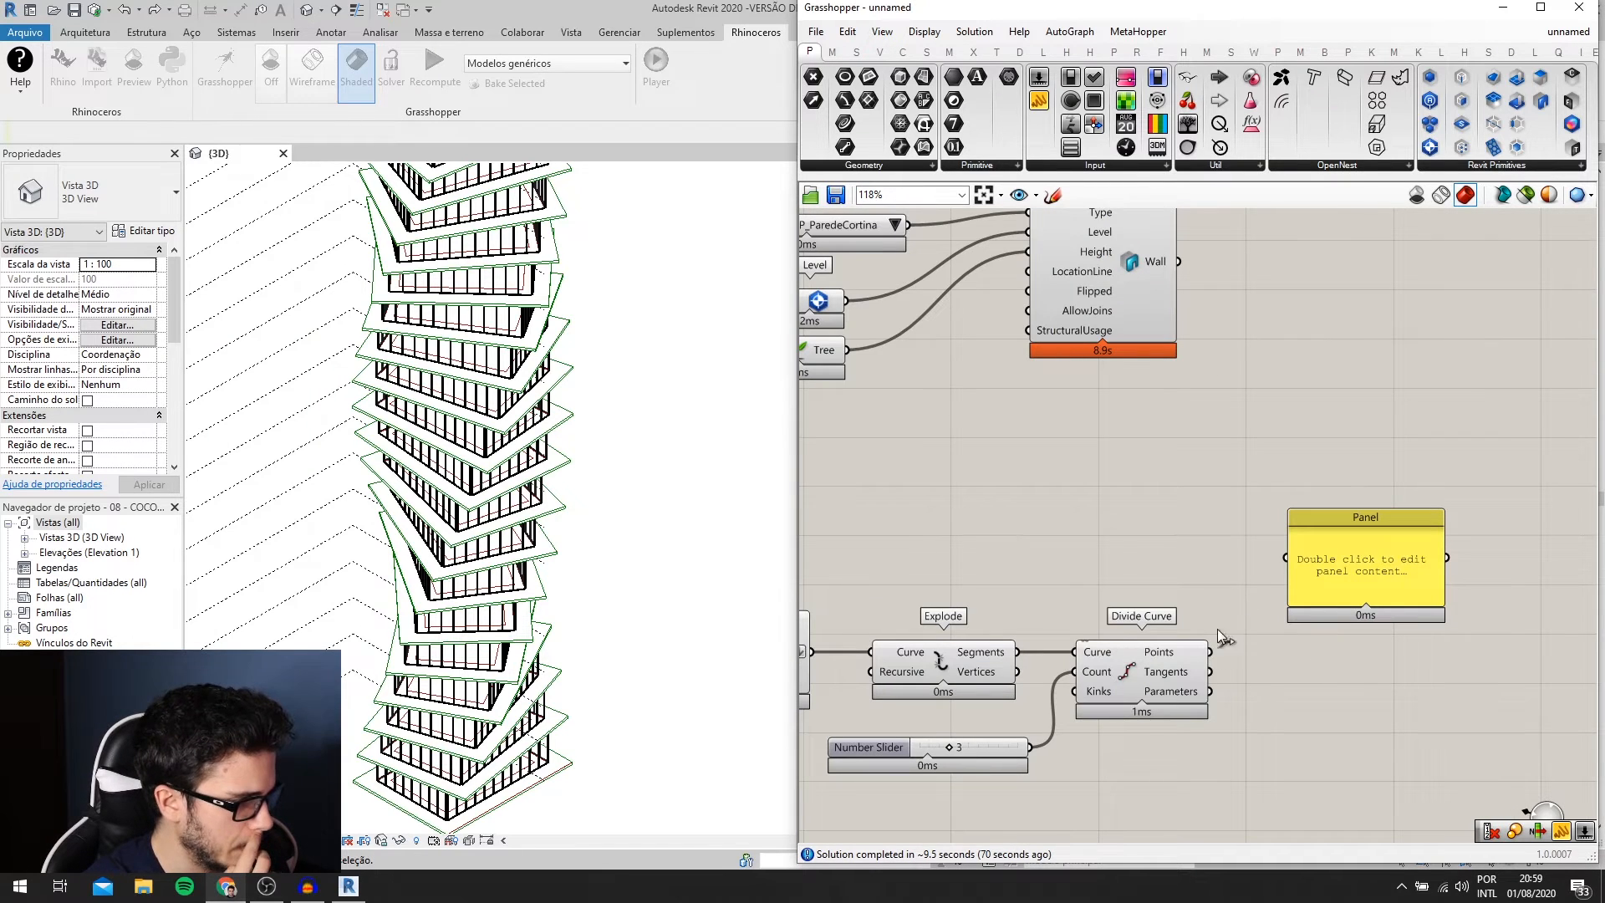
left_click_drag(1211, 652, 1338, 823)
scroll(1346, 579, "up", 3)
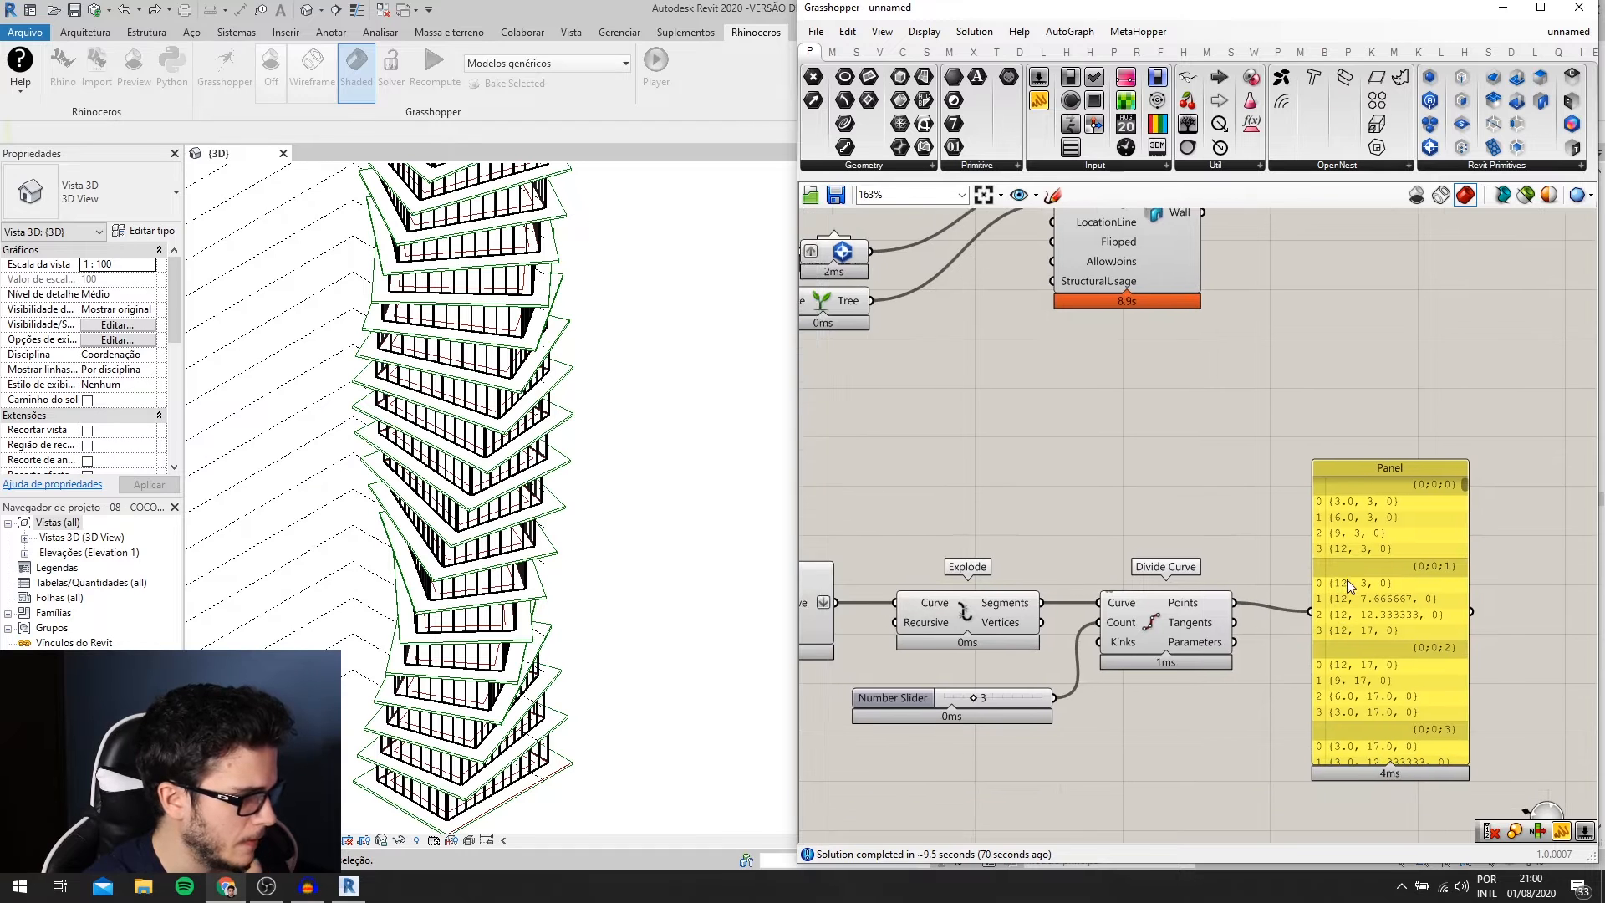
scroll(1266, 584, "down", 2)
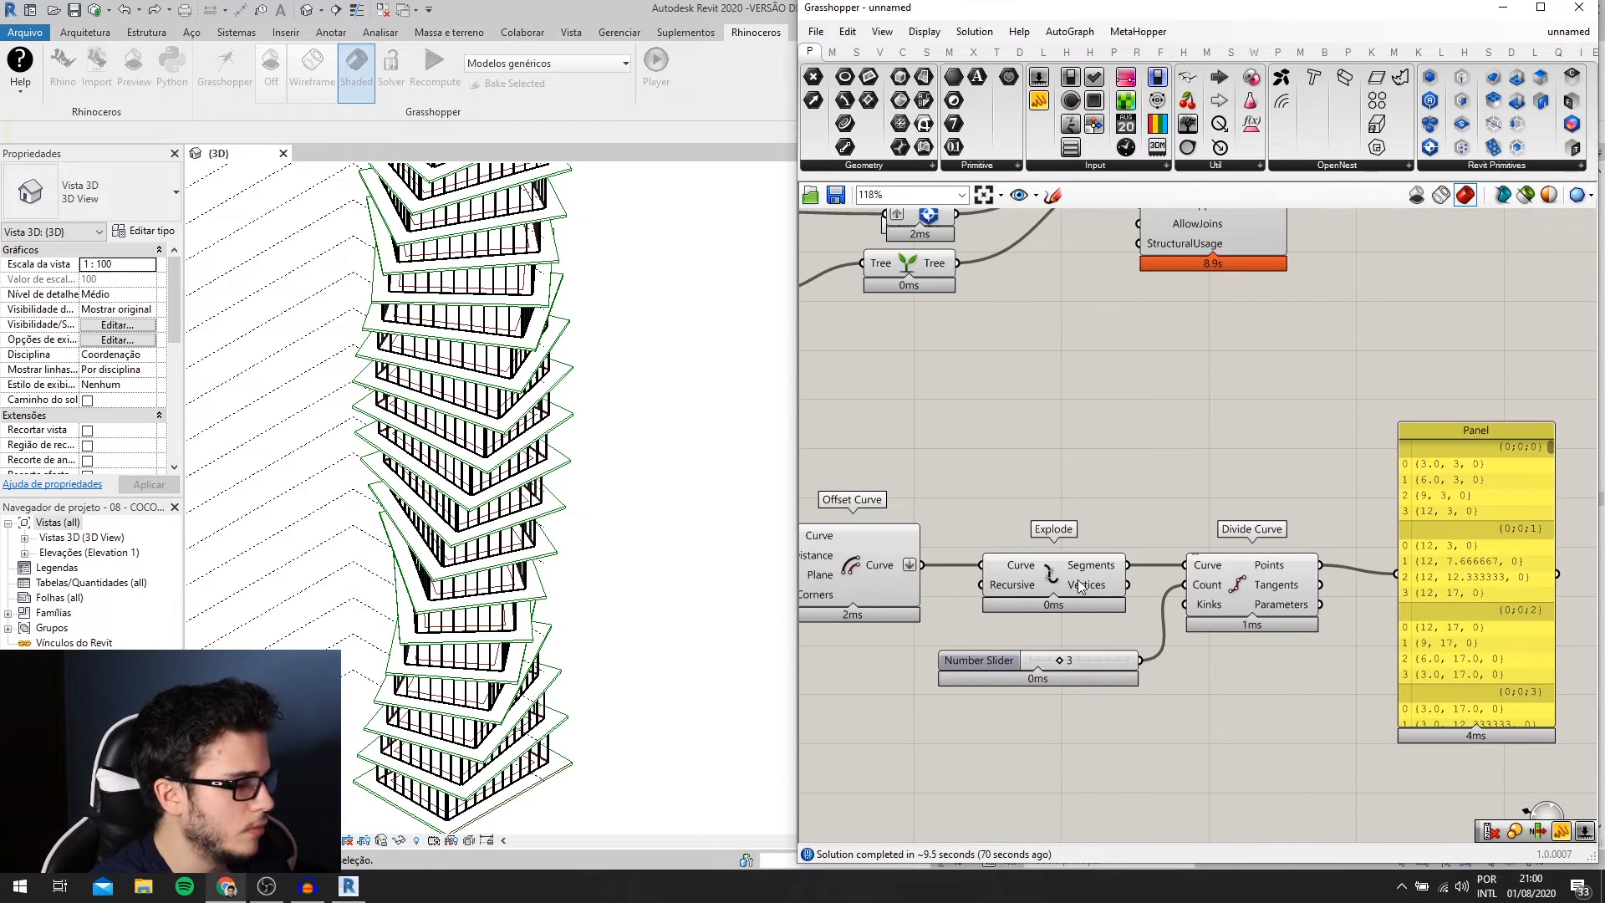
scroll(360, 566, "up", 2)
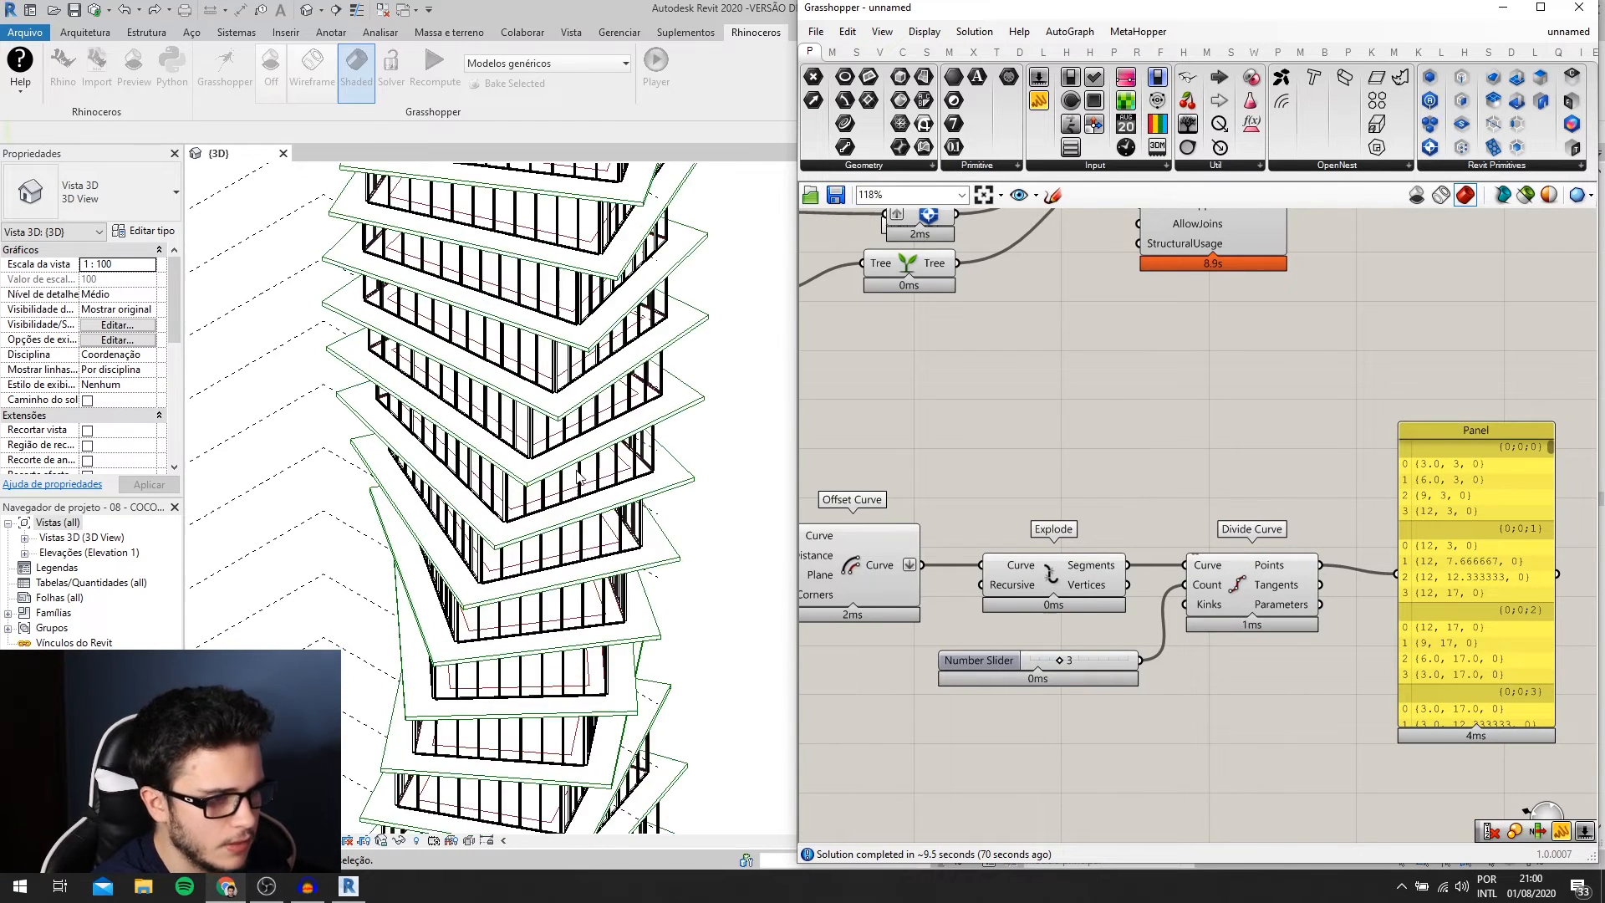
- Add a Shift Paths component beside Divide Curve and connect Divide Curve's Points to its Data input
right_click_drag(1449, 476, 1232, 548)
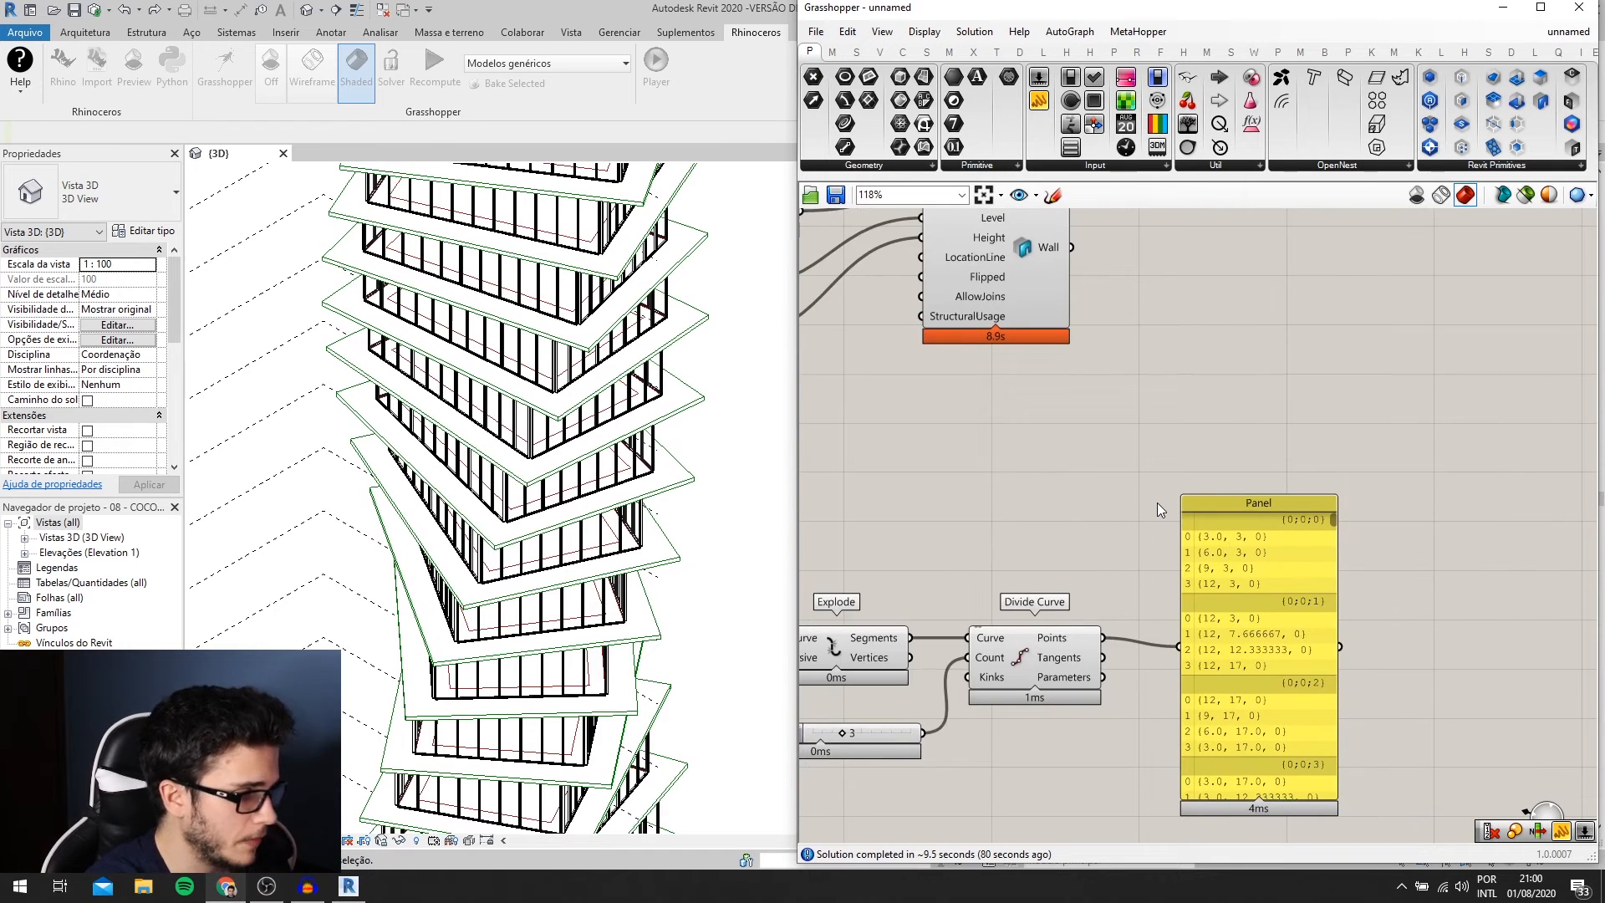
double_click(1157, 503)
type("shift")
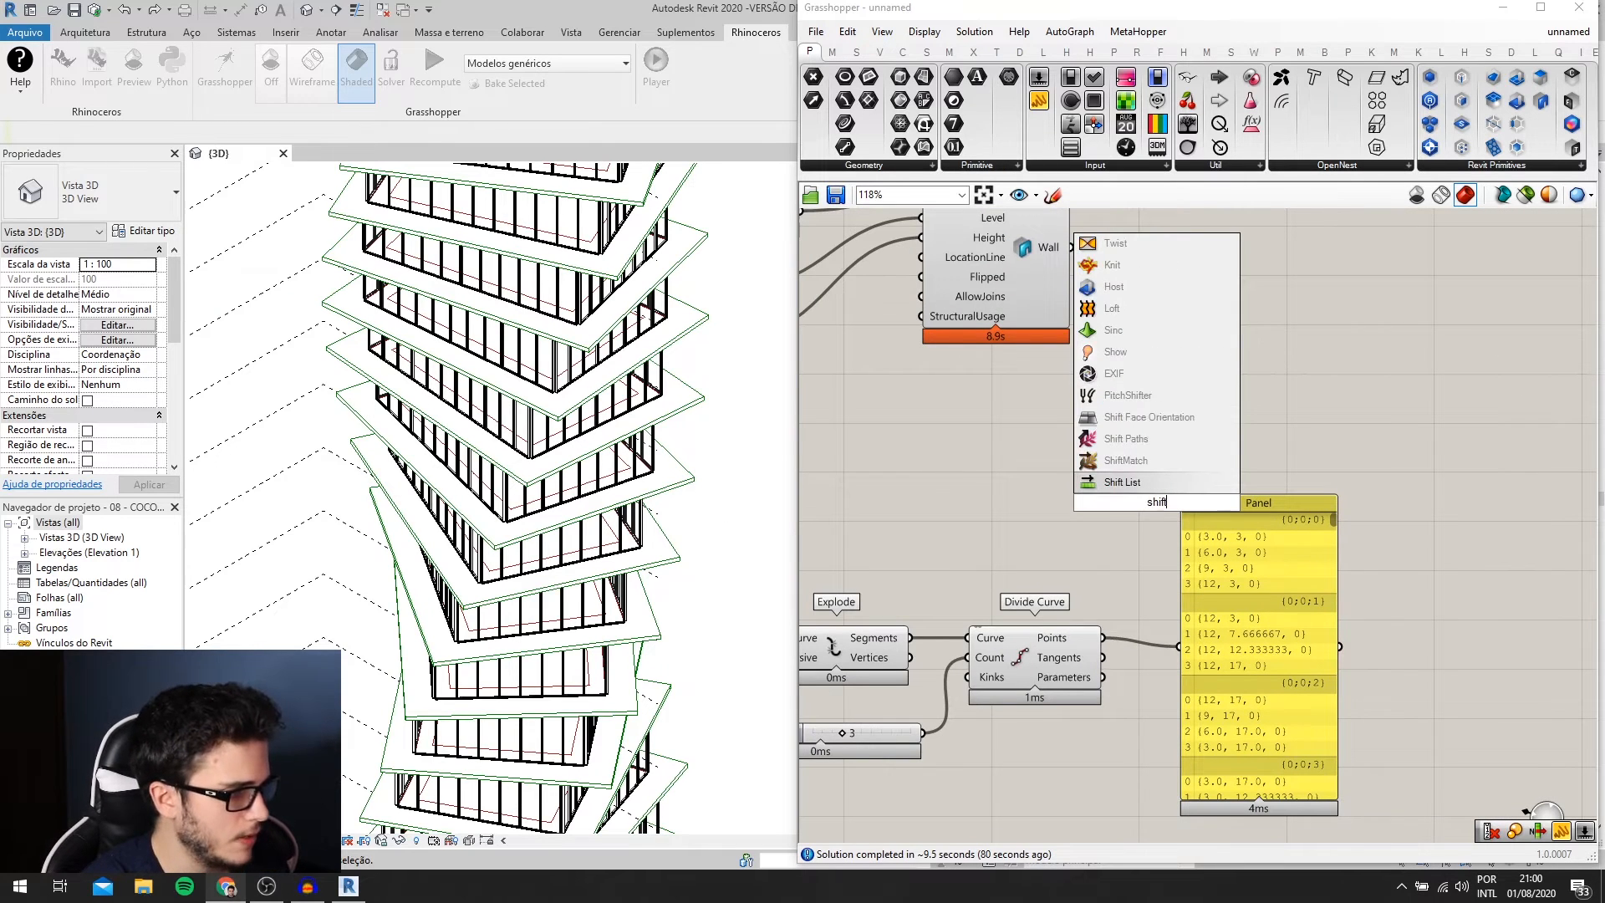
key("Up")
key("Up")
key("Return")
scroll(508, 672, "up", 1)
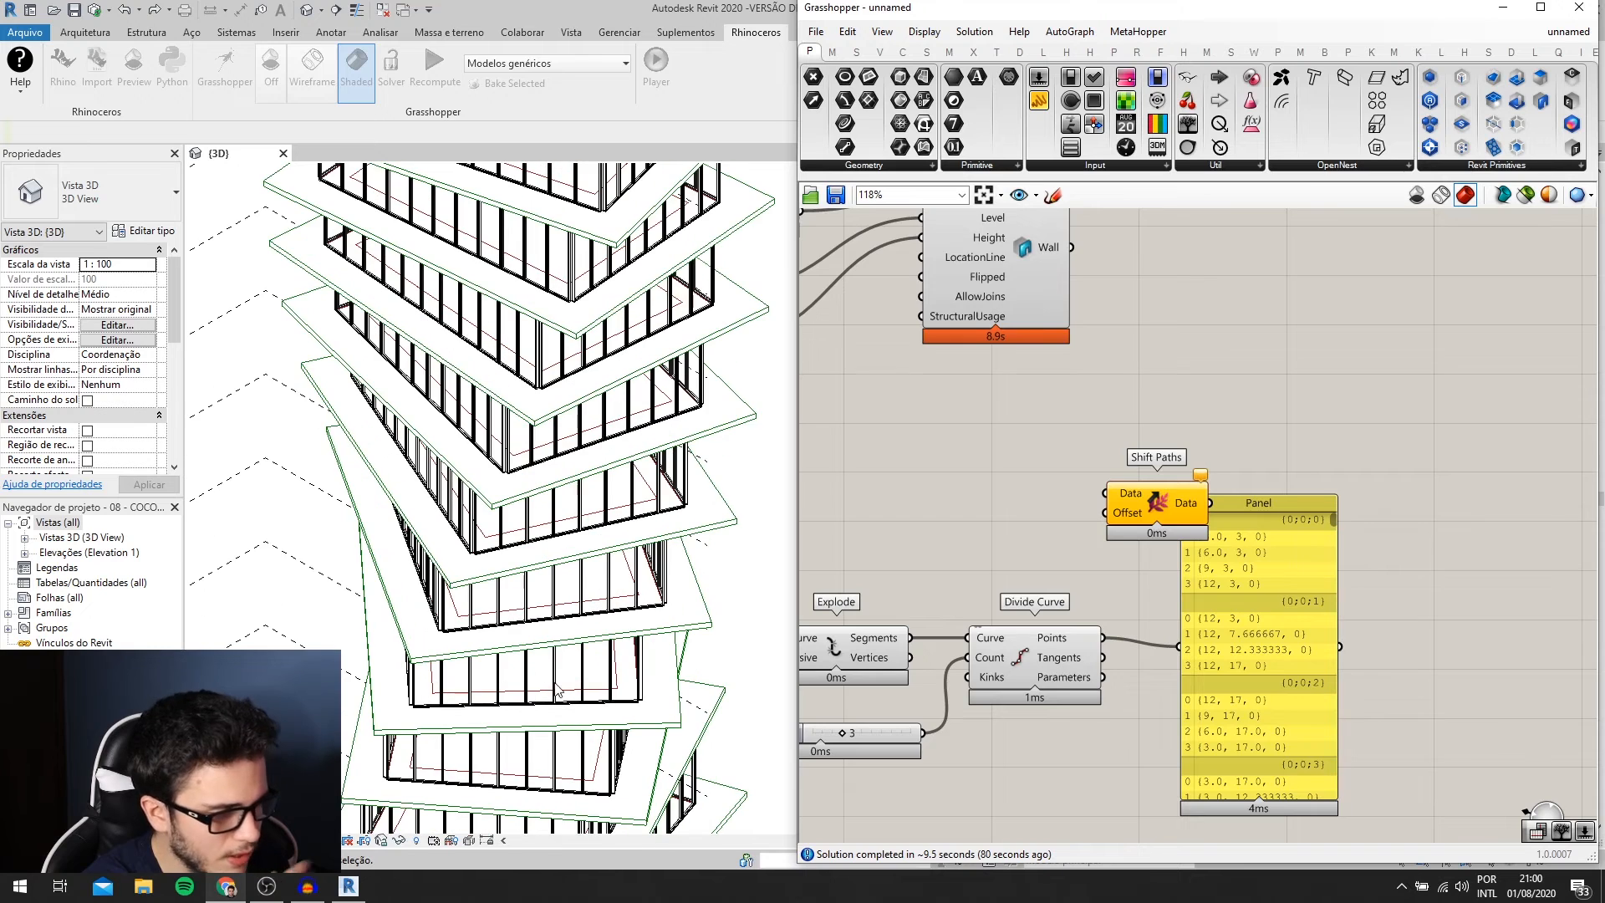
scroll(941, 606, "down", 2)
scroll(1221, 578, "up", 1)
left_click_drag(1150, 606, 1222, 617)
right_click_drag(915, 599, 948, 556)
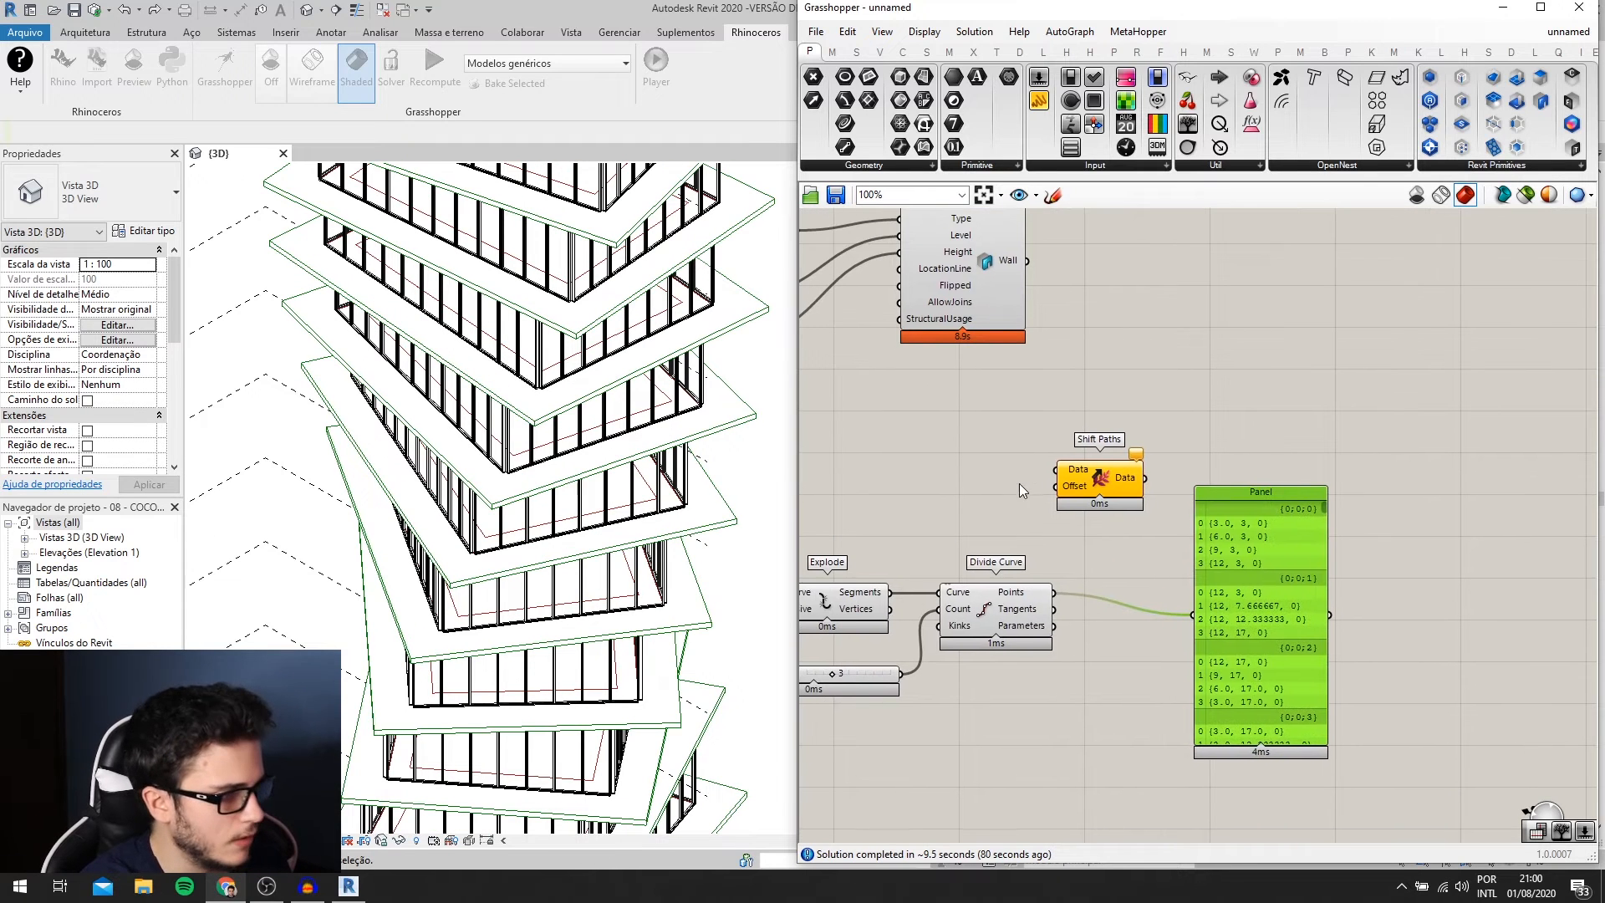
left_click_drag(1073, 492, 1116, 614)
scroll(1115, 613, "up", 2)
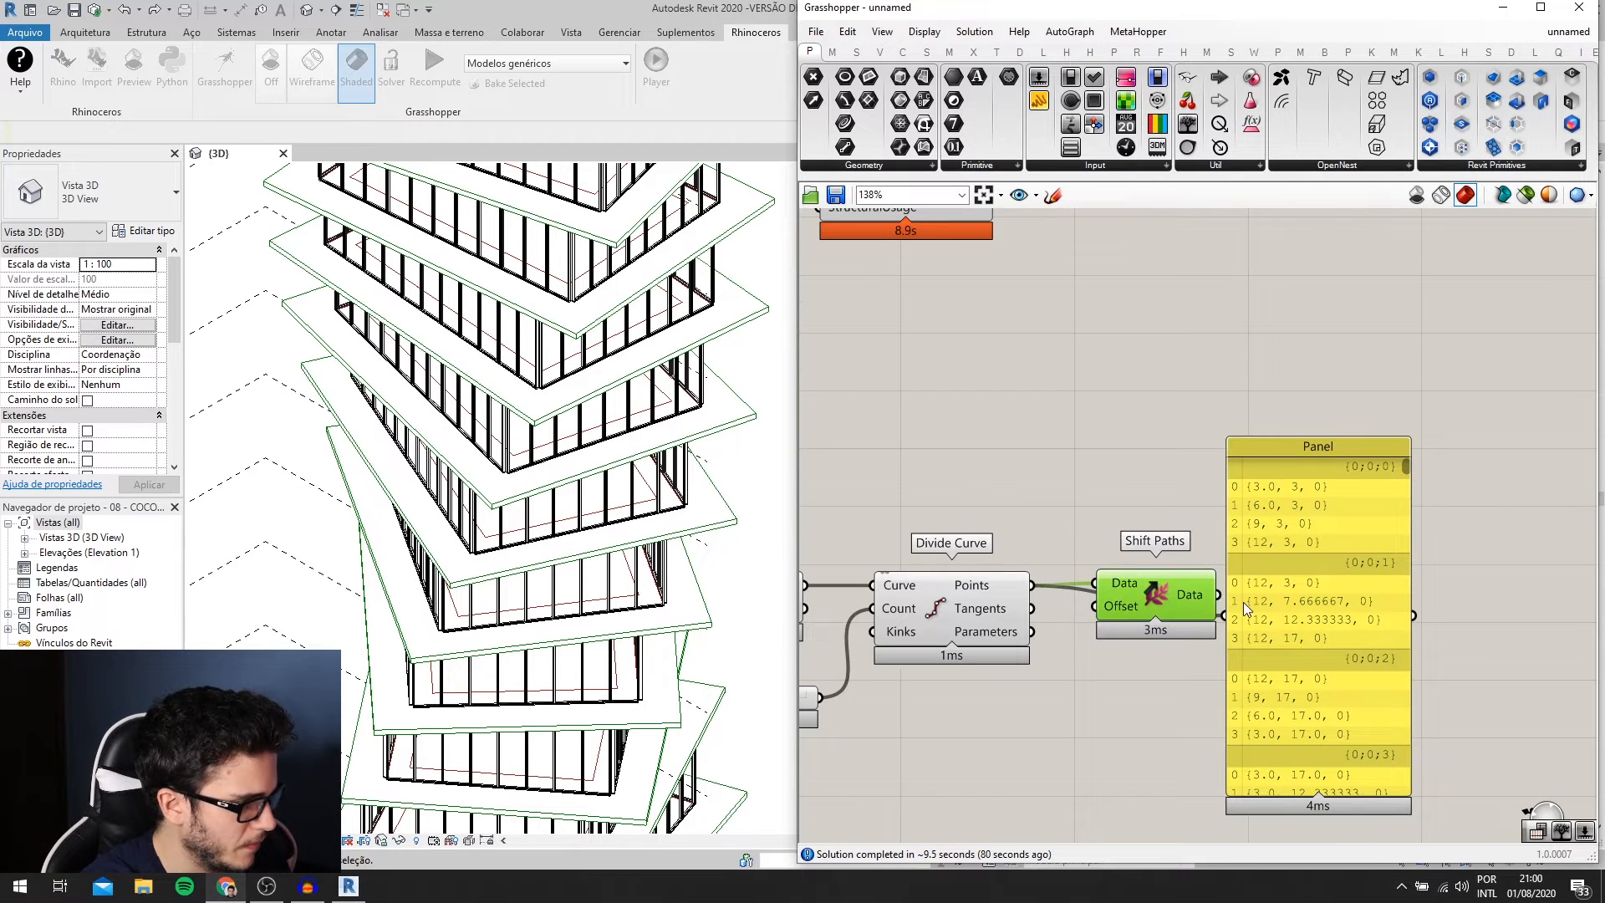
- Connect Shift Paths' Data output to the Panel and examine how the division points are grouped per floor
left_click_drag(1308, 625, 1378, 619)
left_click_drag(1226, 599, 1294, 609)
right_click_drag(1337, 581, 1300, 515)
scroll(1306, 456, "up", 1)
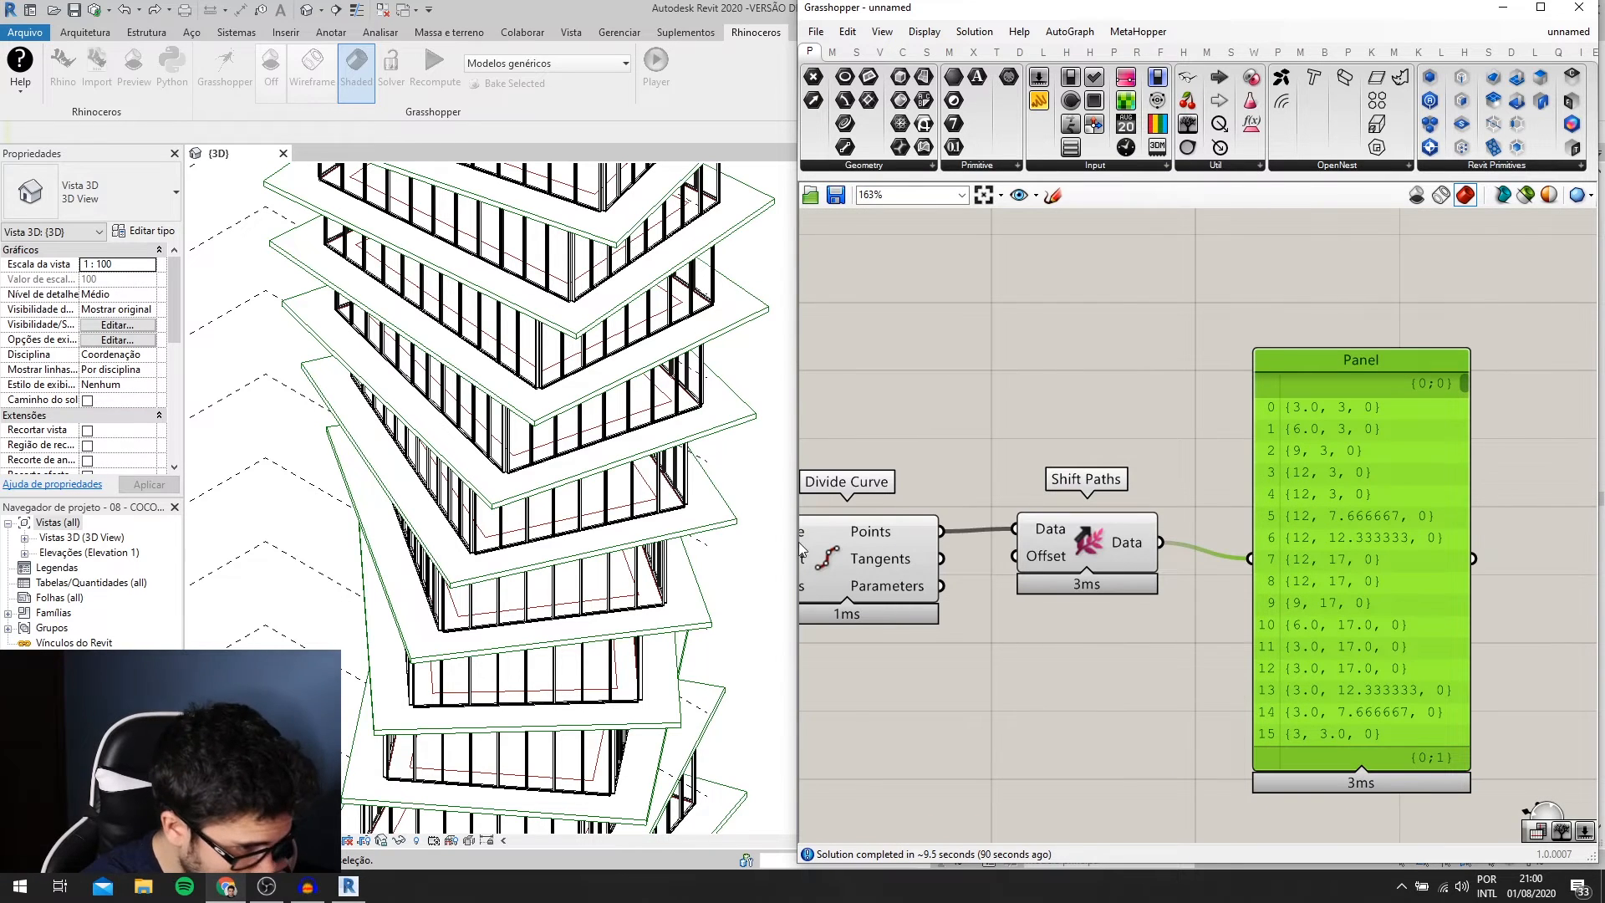
scroll(612, 577, "up", 3)
scroll(665, 606, "down", 3)
scroll(643, 608, "up", 3)
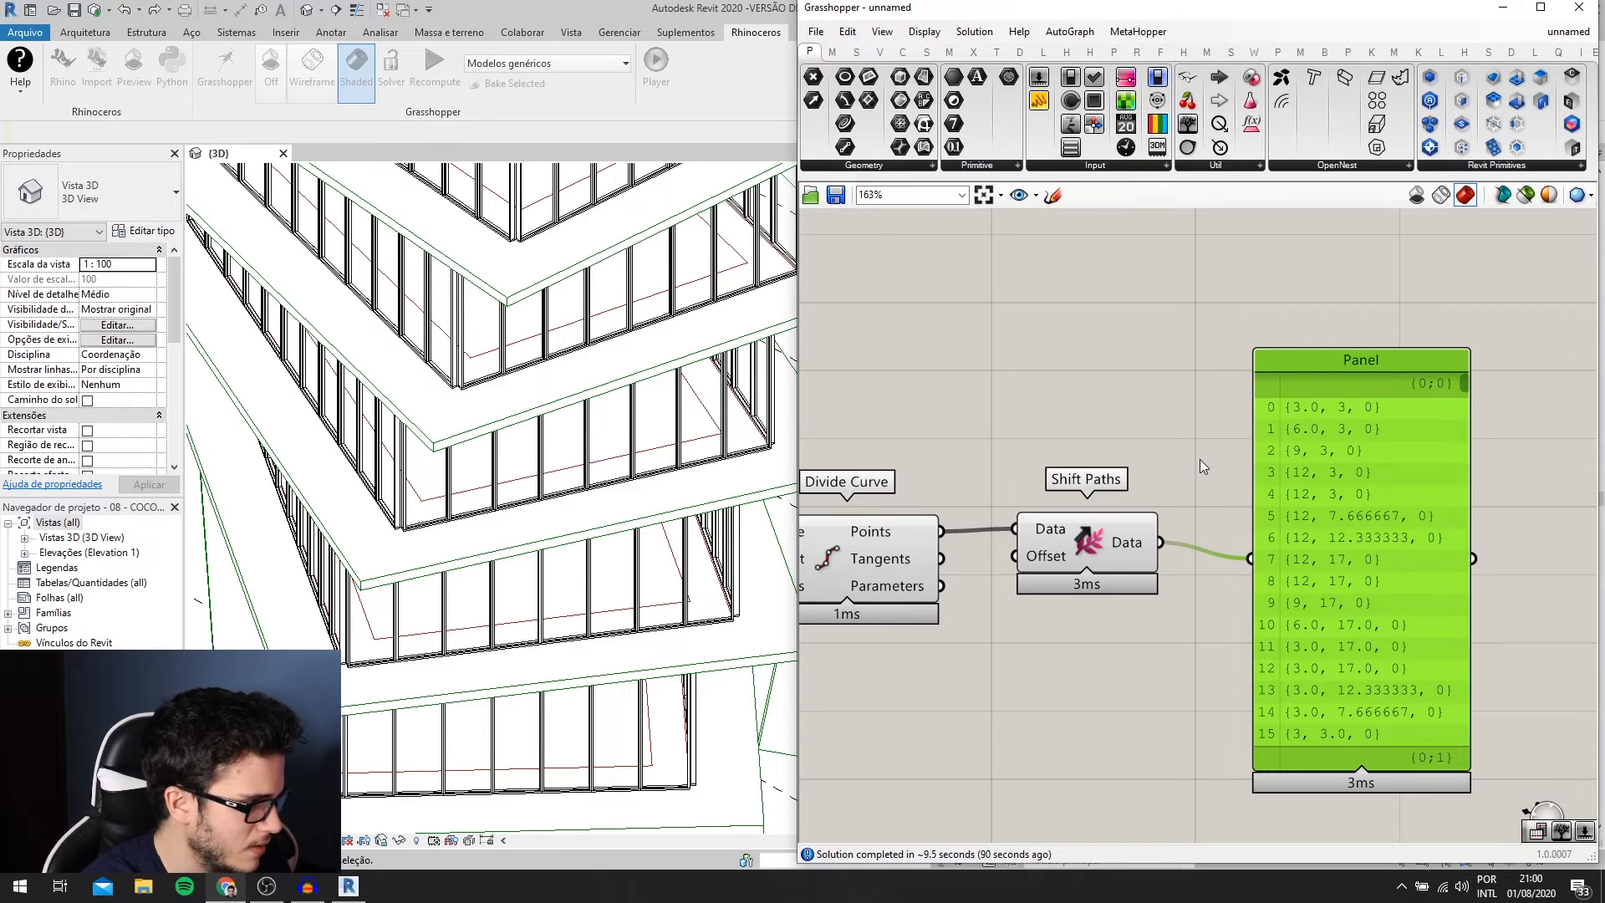
scroll(1201, 466, "down", 4)
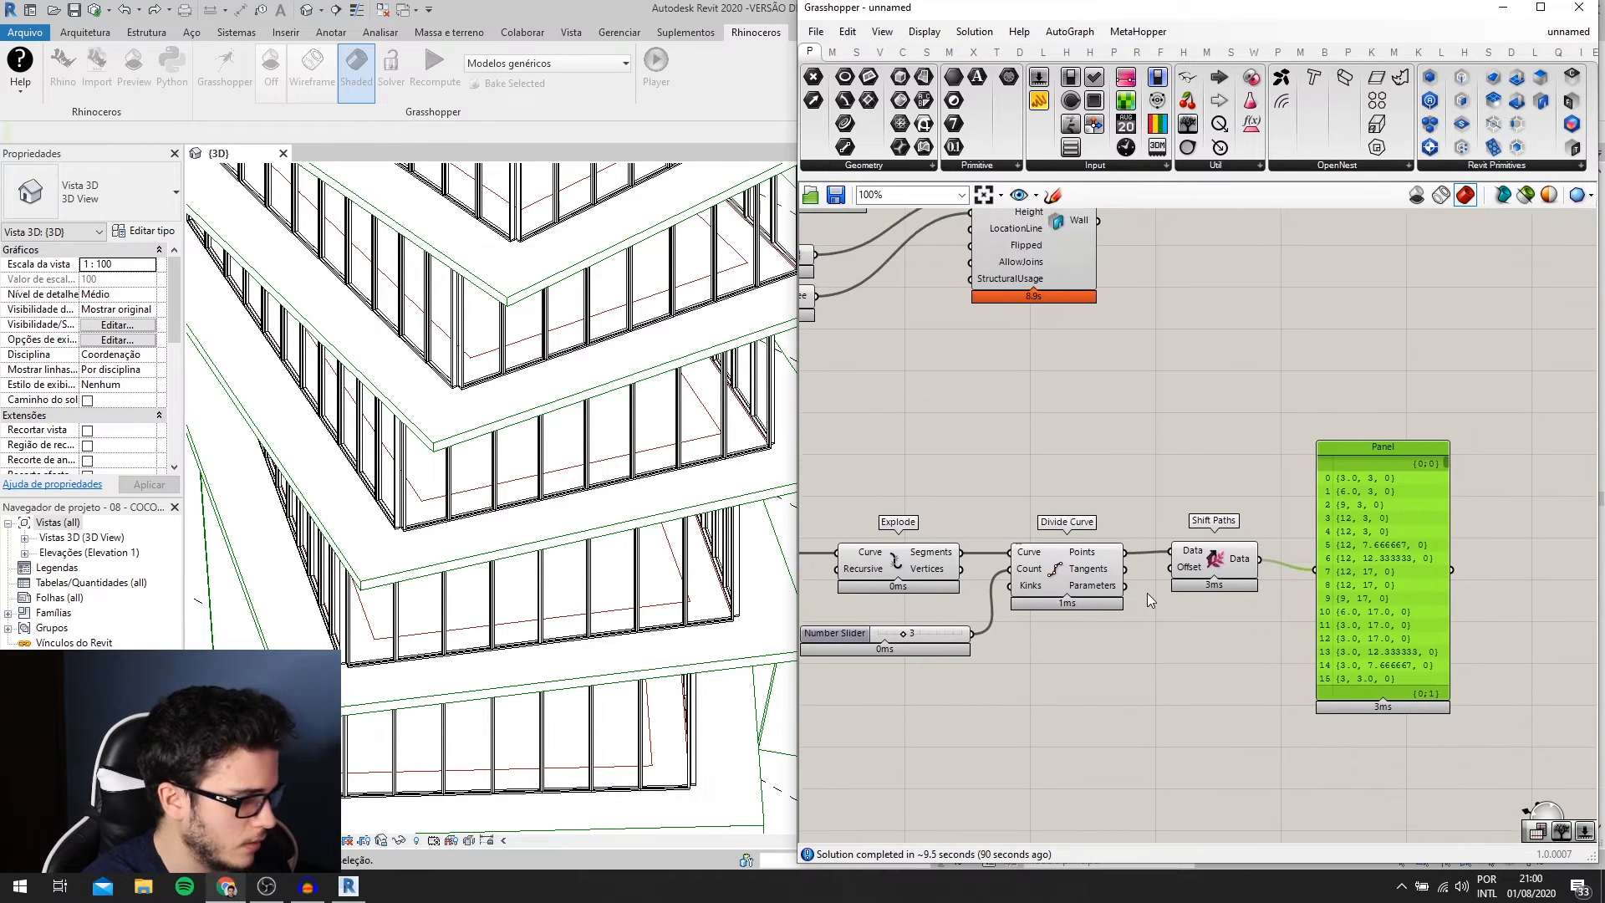
scroll(1220, 570, "up", 1)
left_click(1213, 574)
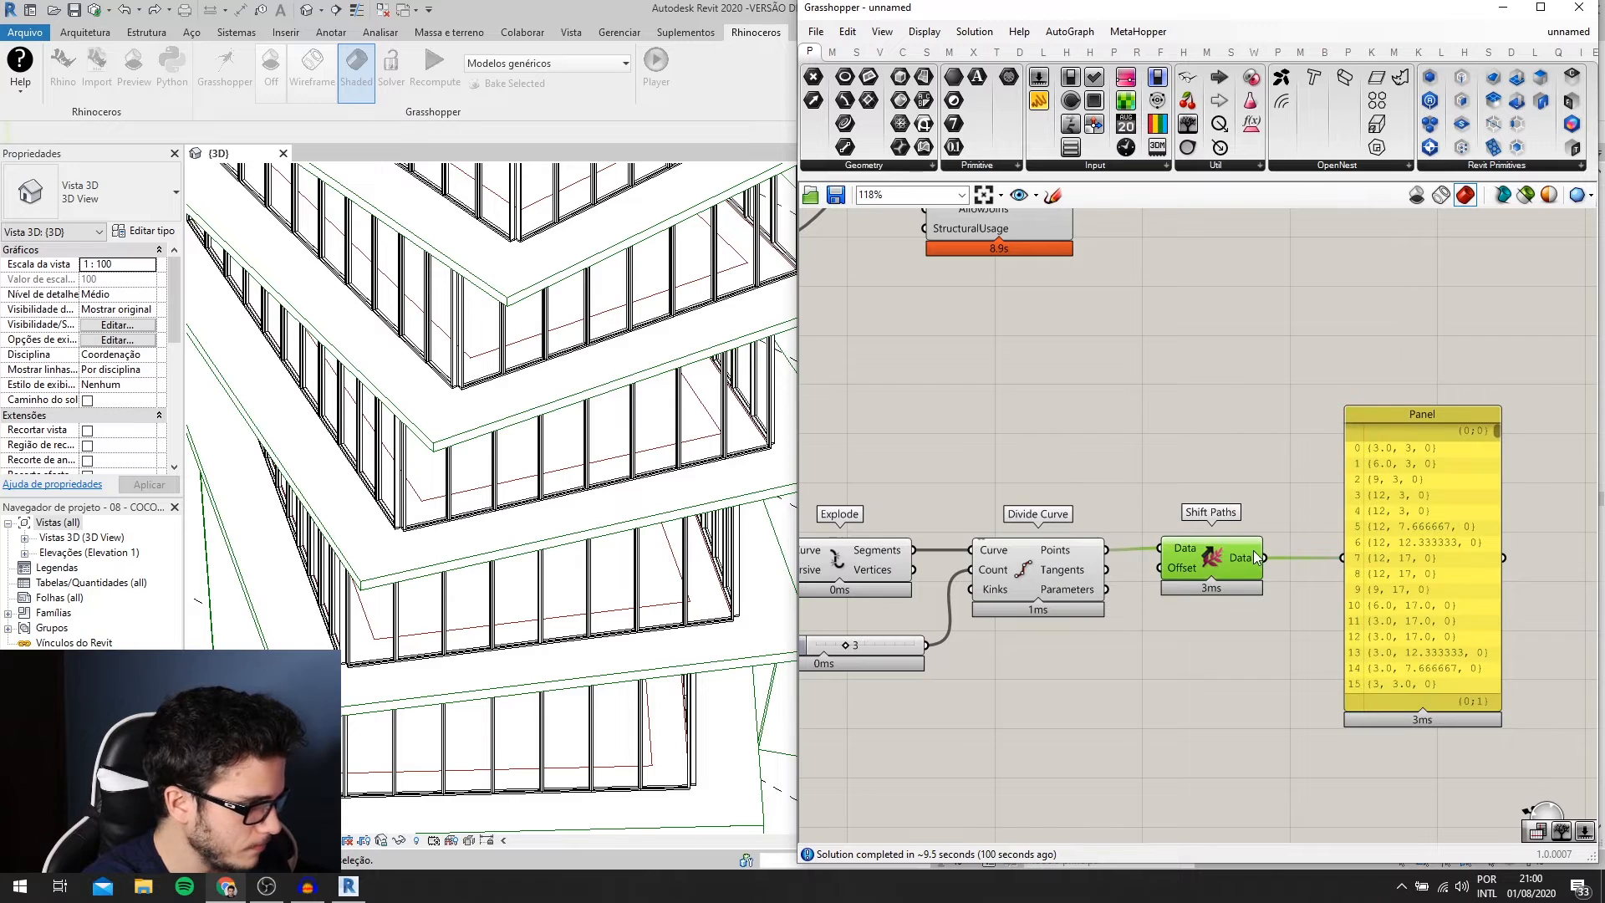
scroll(1236, 555, "down", 2)
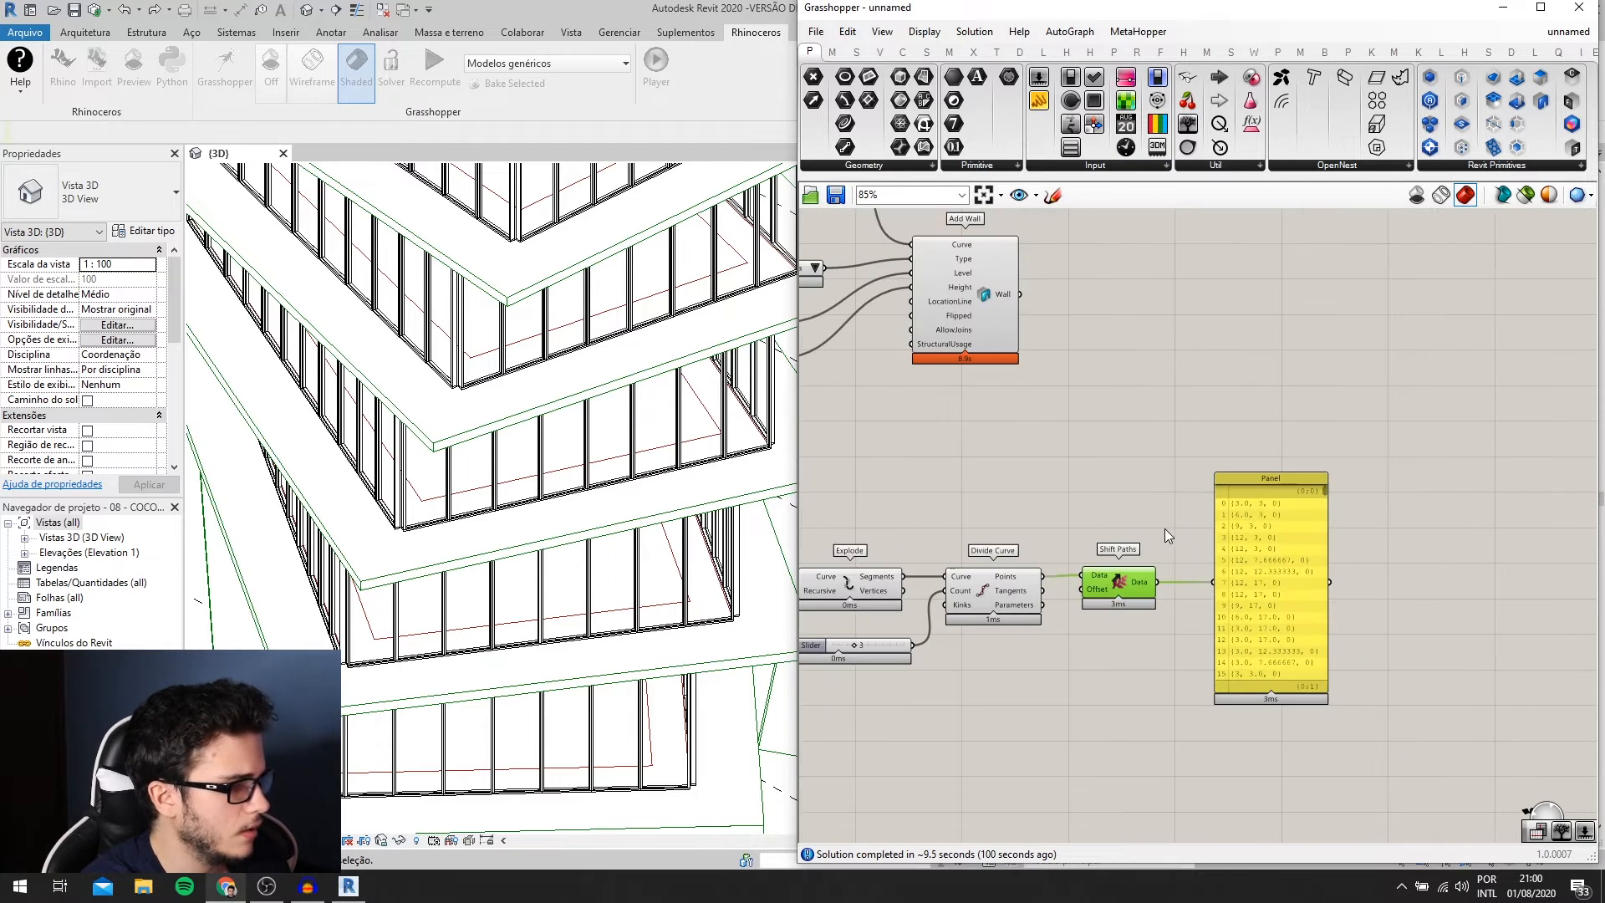
- Add a Flip Matrix component between Shift Paths and the Panel, and feed it Shift Paths' Data output
double_click(1171, 505)
type("fli")
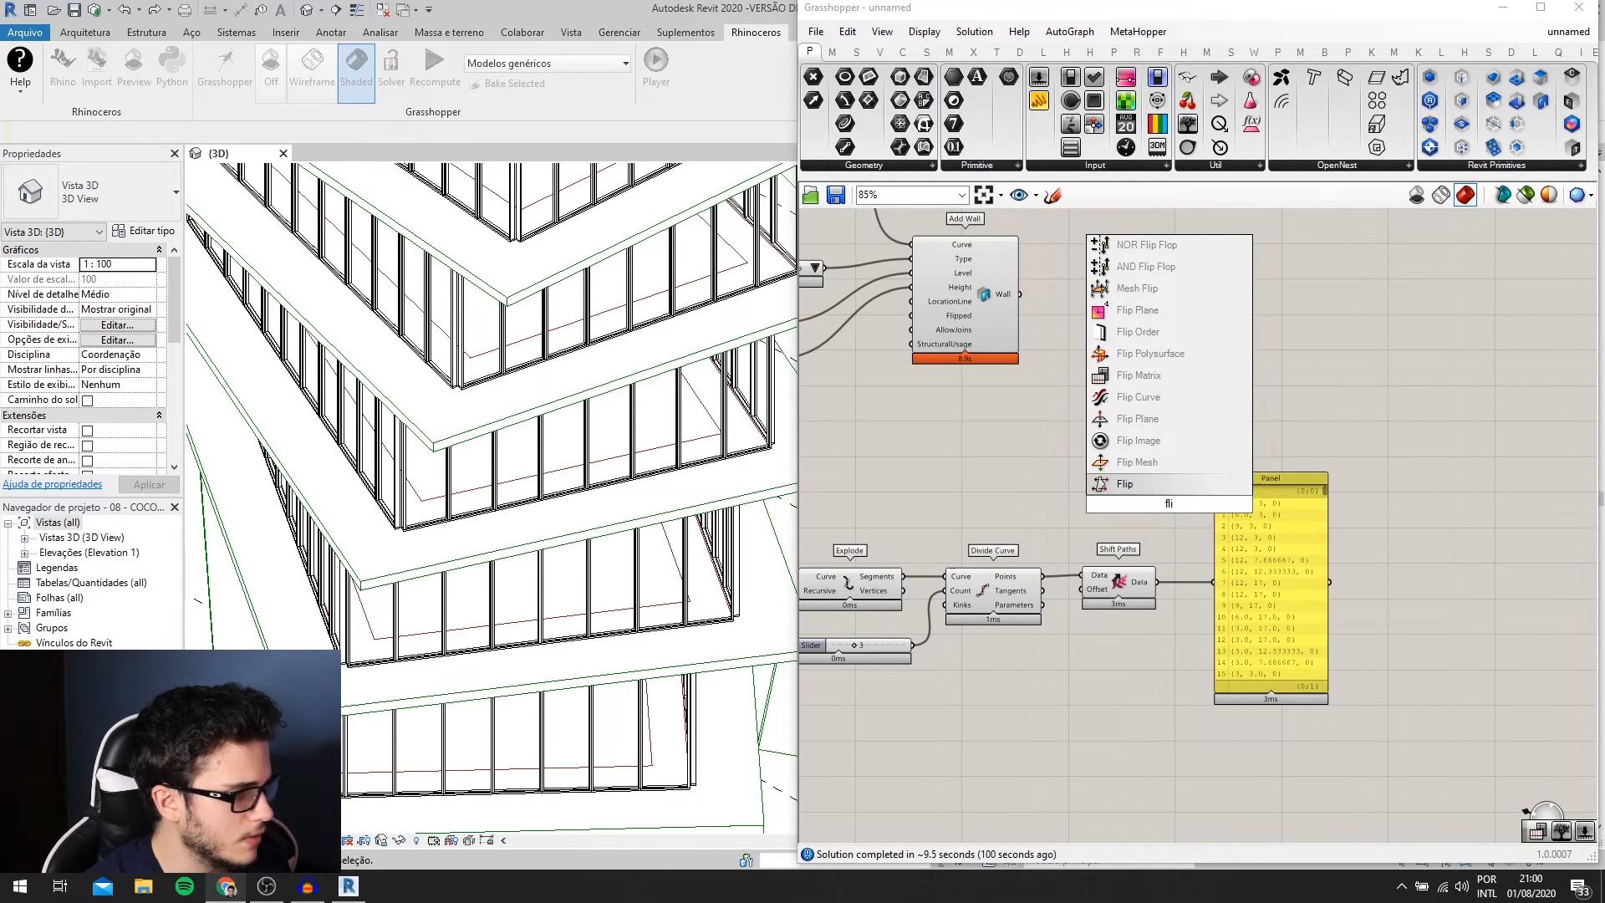
left_click(1154, 377)
right_click_drag(1144, 444, 1102, 418)
left_click_drag(1128, 487, 1152, 558)
left_click_drag(1233, 498, 1377, 489)
- Add a PolyLine component above Flip Matrix and connect Shift Paths' Data output to its Vertices input
double_click(1151, 443)
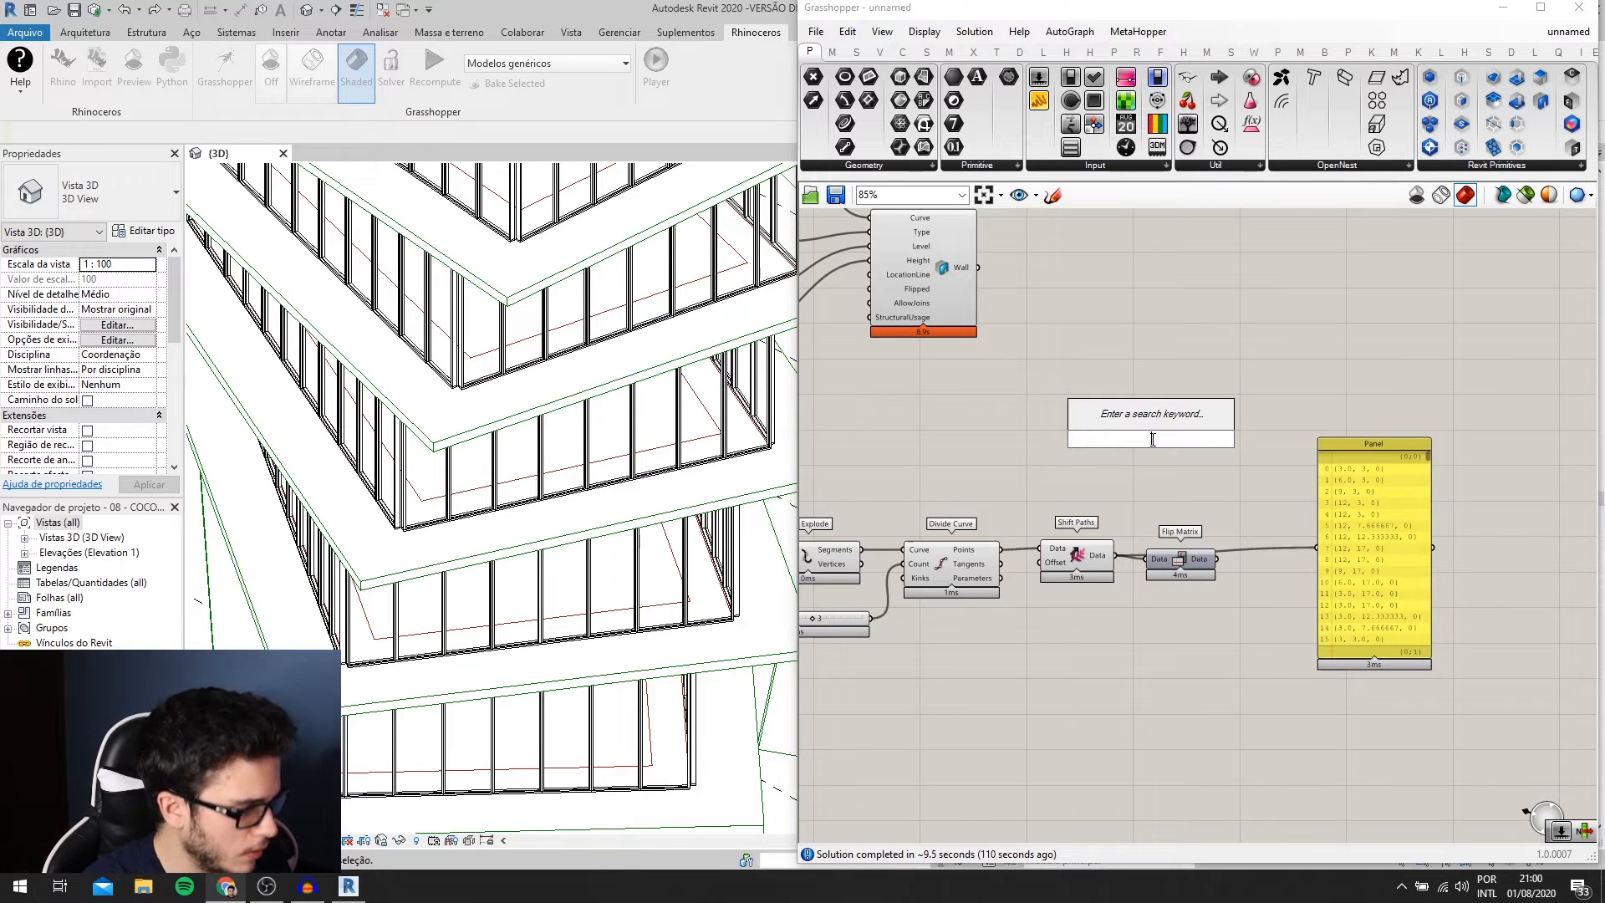
type("polyl")
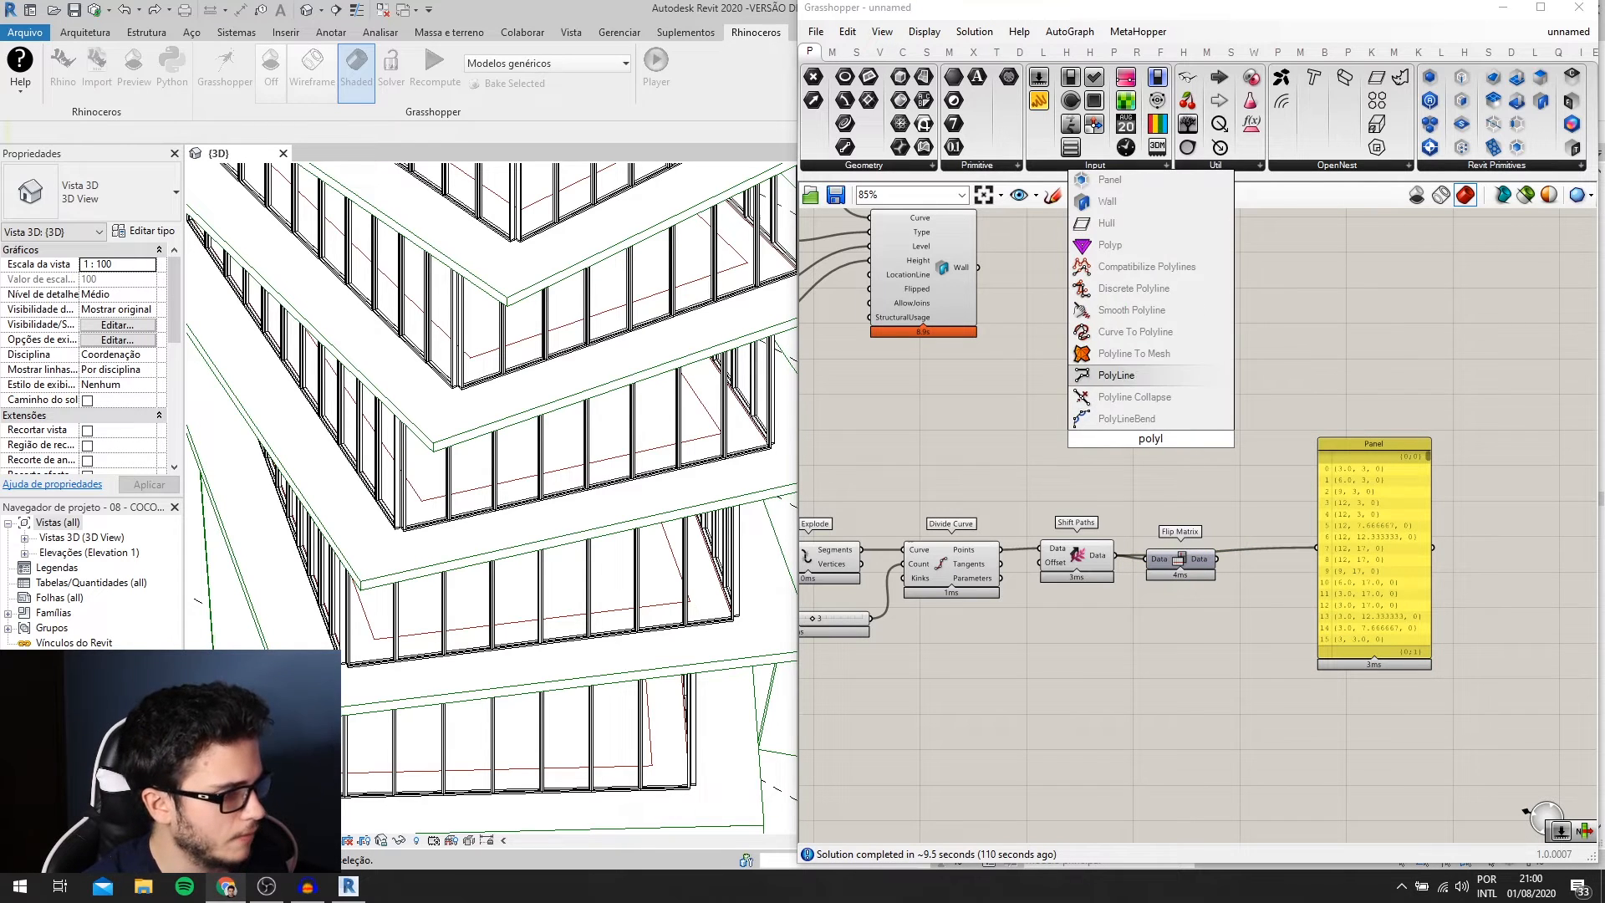
left_click(1116, 375)
scroll(1168, 425, "up", 1)
left_click_drag(1103, 578, 1094, 434)
left_click_drag(1133, 440, 1151, 452)
middle_click_drag(526, 536, 601, 484, "shift")
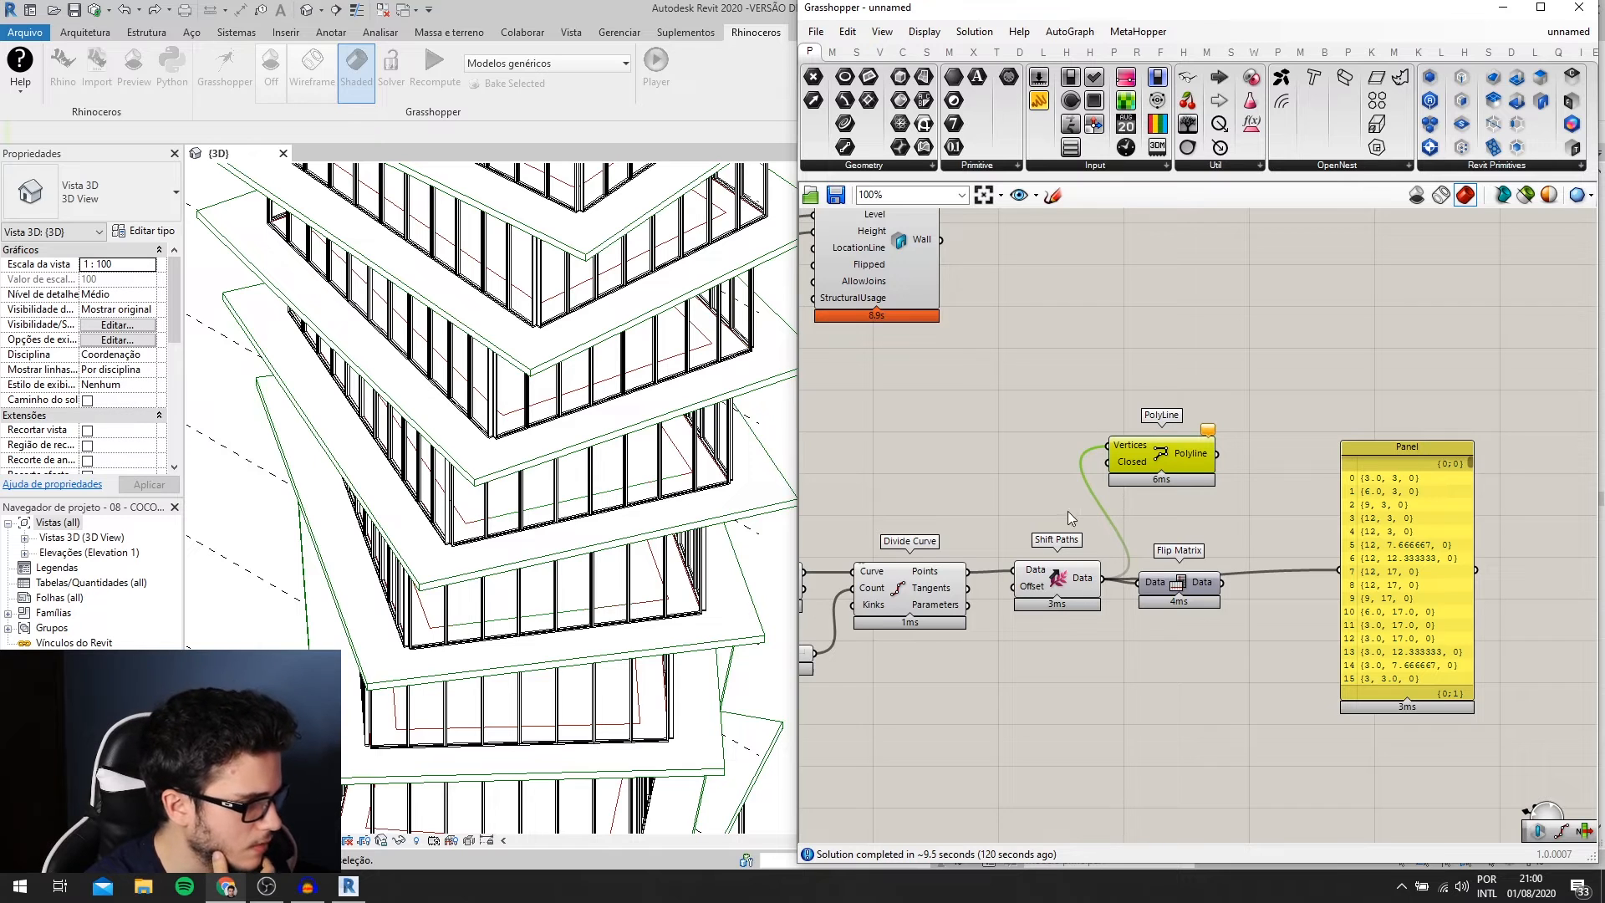
- Try Divide Curve's Points as the PolyLine Vertices input and examine the resulting lines on the tower
left_click_drag(970, 572, 1106, 446)
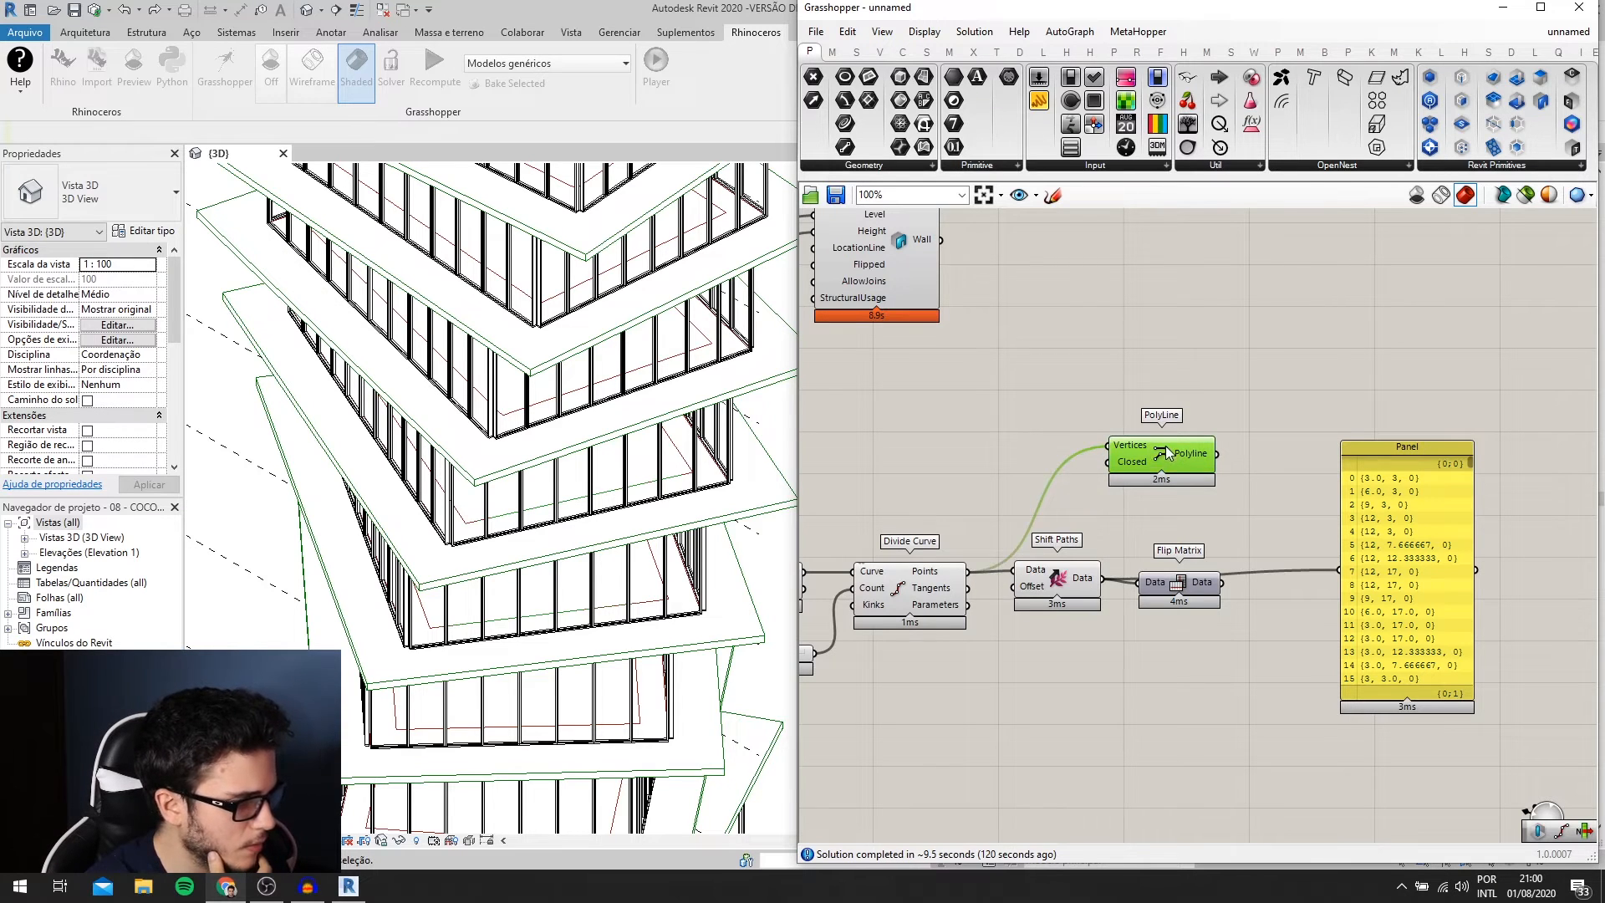
middle_click_drag(709, 733, 777, 608, "shift")
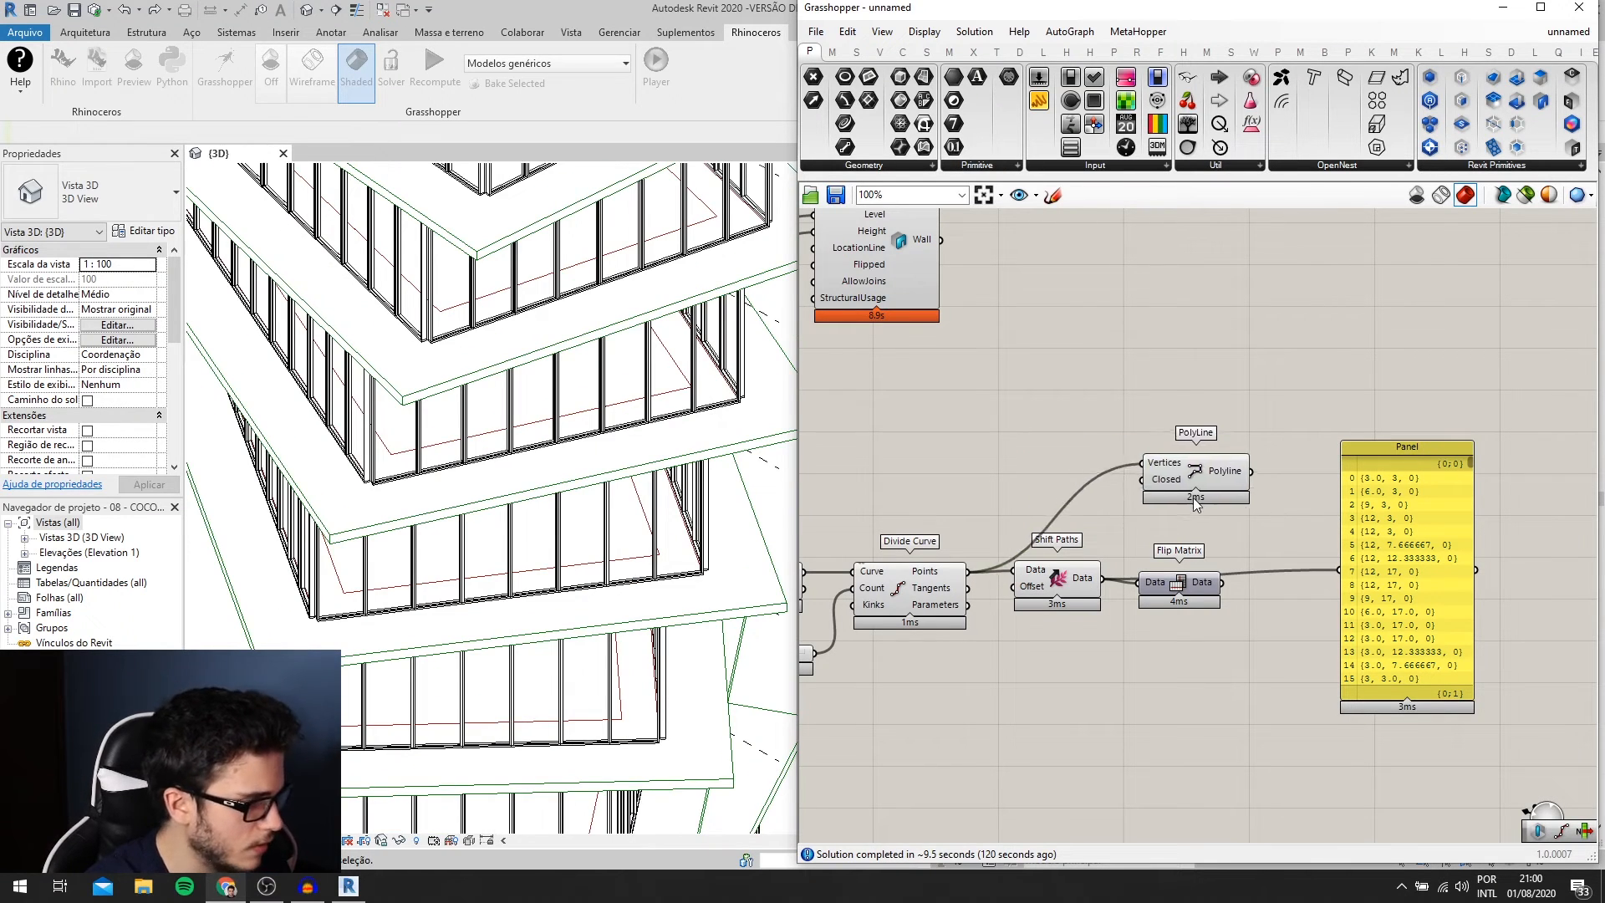
scroll(1196, 502, "up", 1)
scroll(1189, 509, "down", 2)
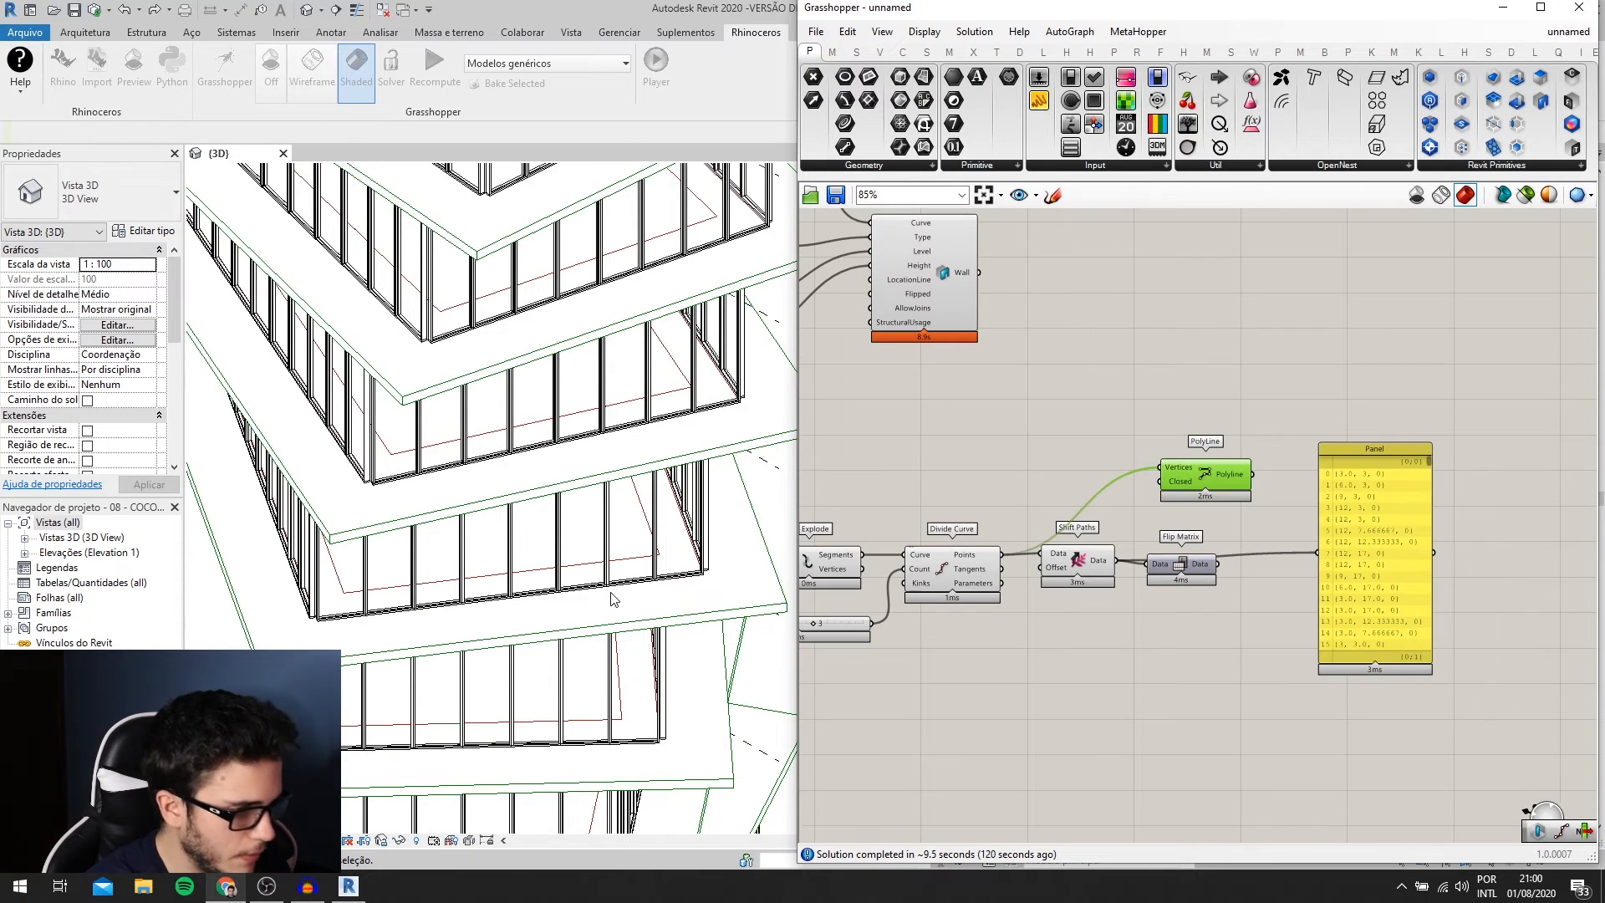
scroll(611, 597, "down", 3)
scroll(661, 418, "down", 4)
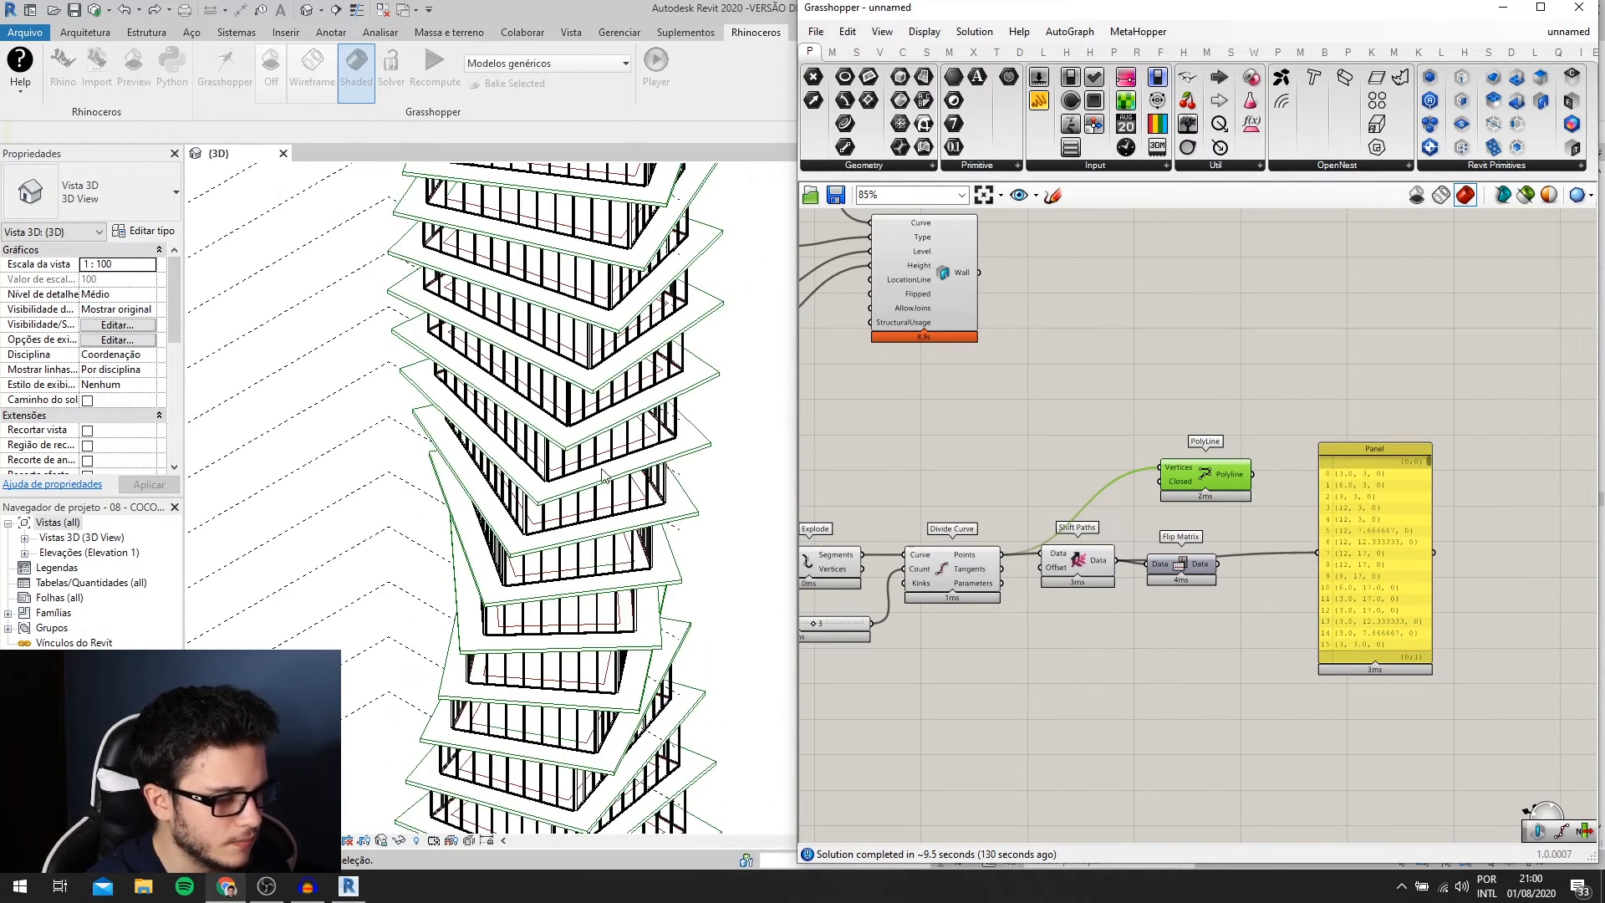
scroll(629, 669, "down", 1)
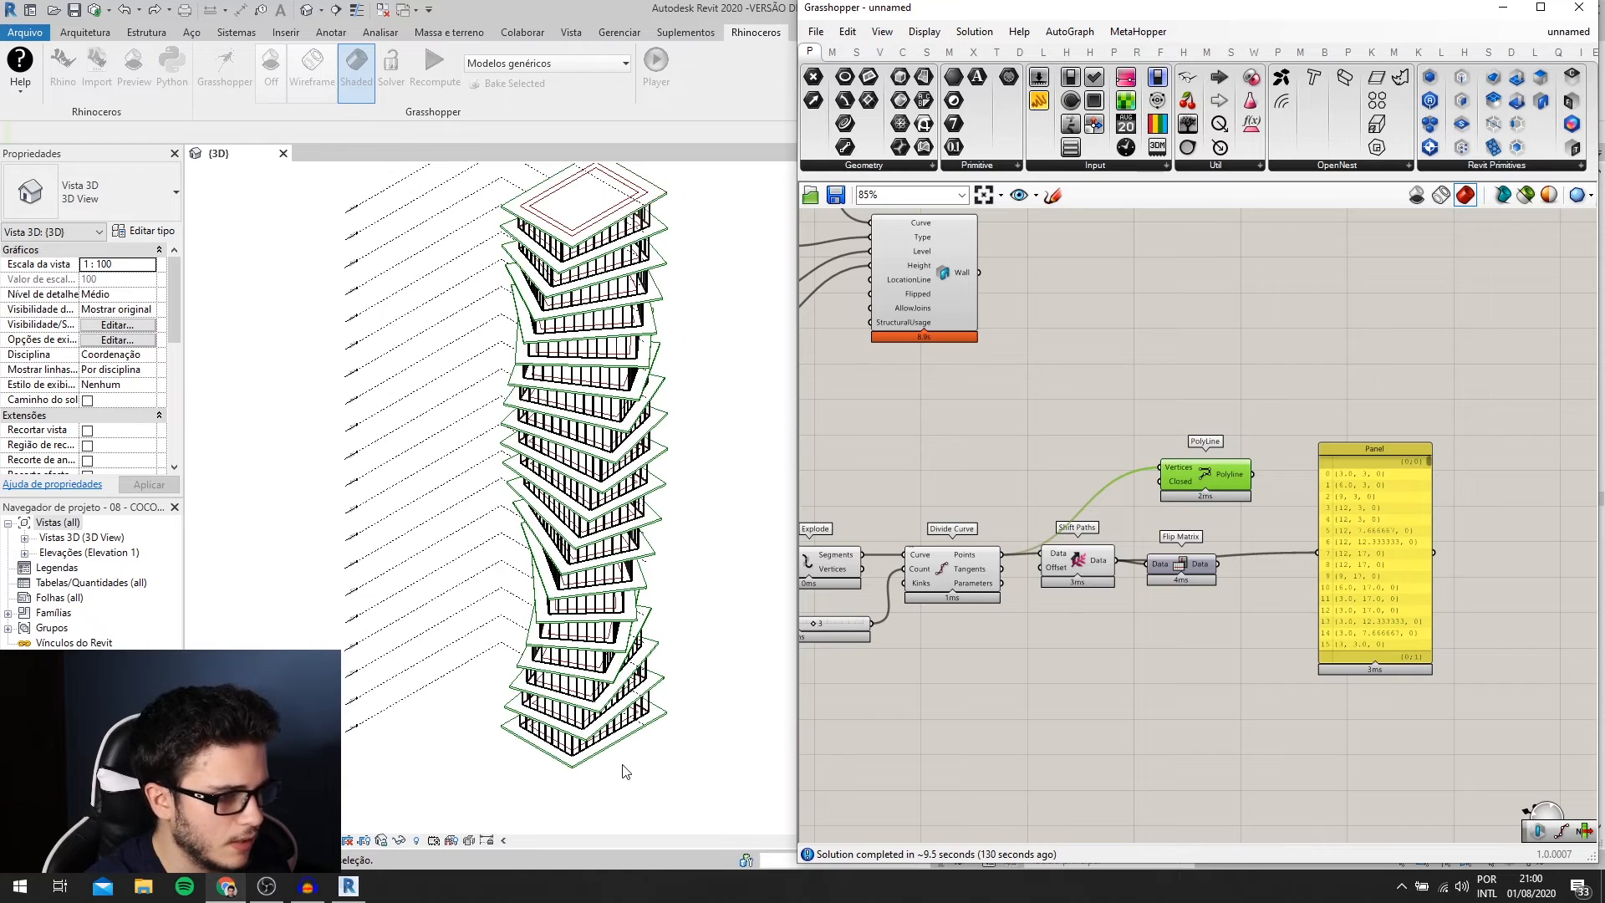
scroll(1001, 488, "up", 3)
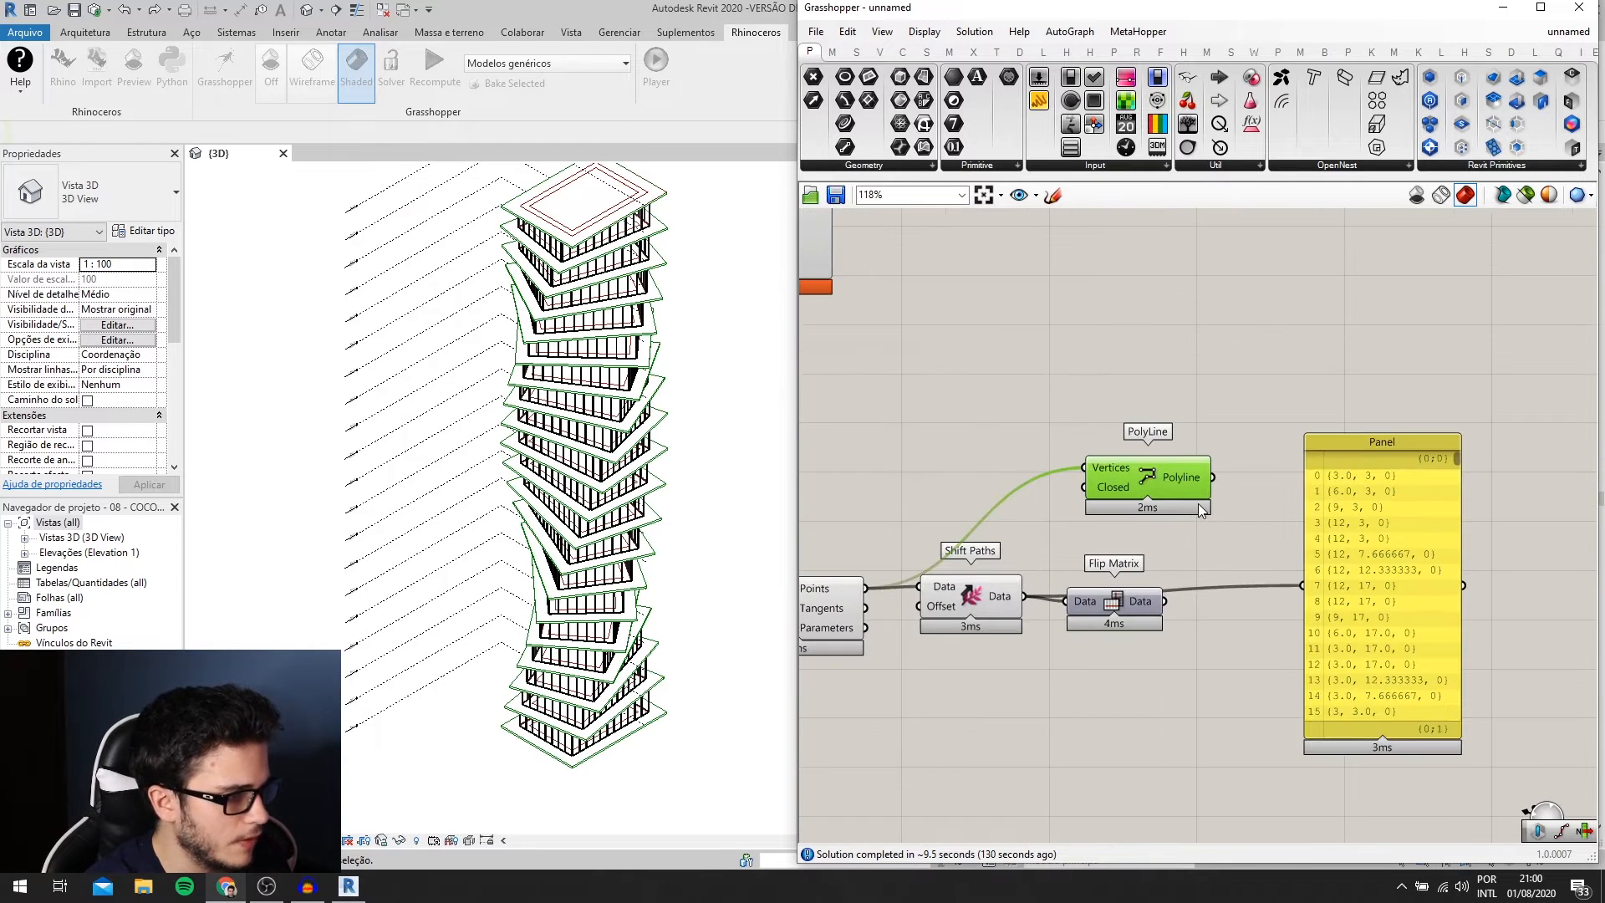
- Connect Flip Matrix's Data output to PolyLine's Vertices and check the lines running between floors
left_click_drag(1165, 602, 1237, 560)
scroll(506, 583, "up", 5)
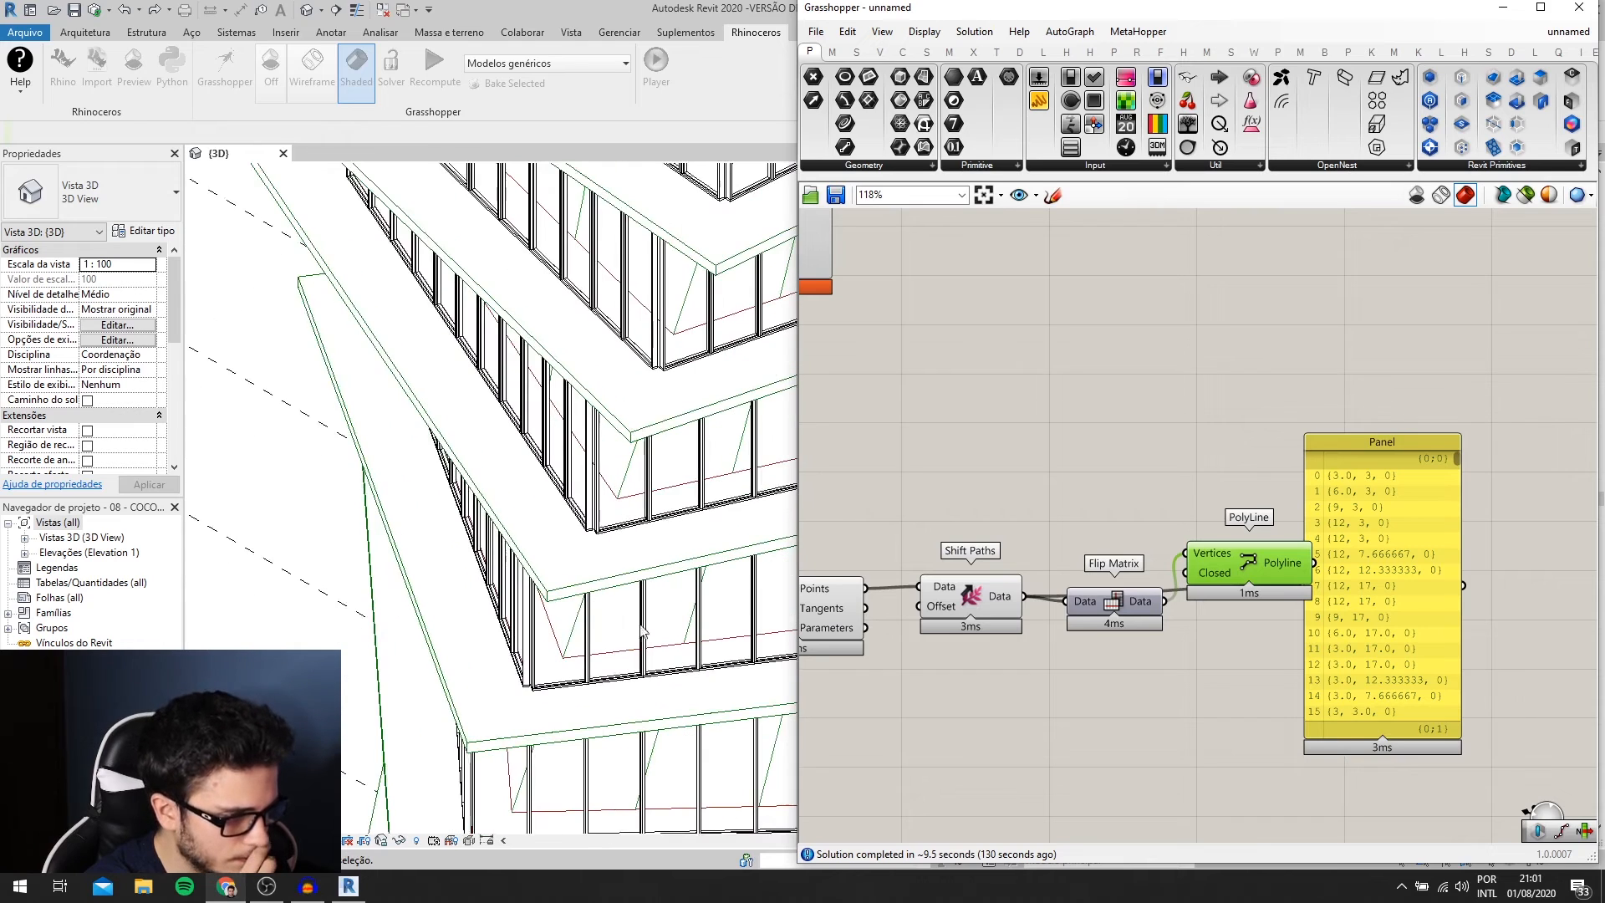
scroll(743, 384, "down", 2)
- Delete the points Panel and add an Add Column component near PolyLine
right_click_drag(1402, 625, 1376, 602)
left_click(1376, 602)
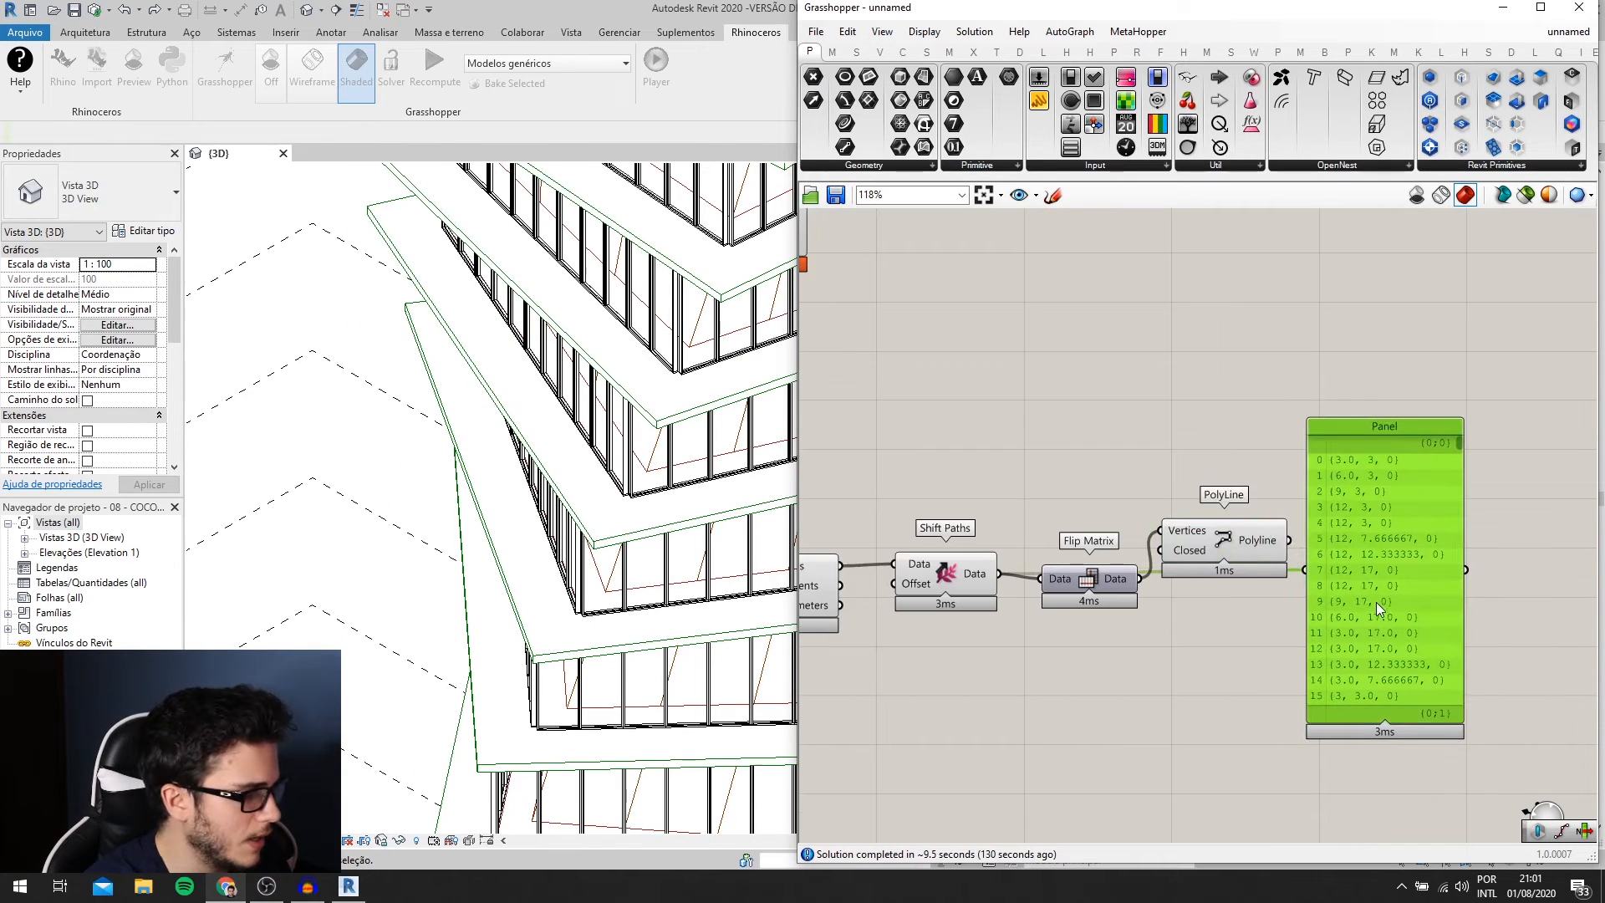
key("Delete")
double_click(1351, 619)
type("add")
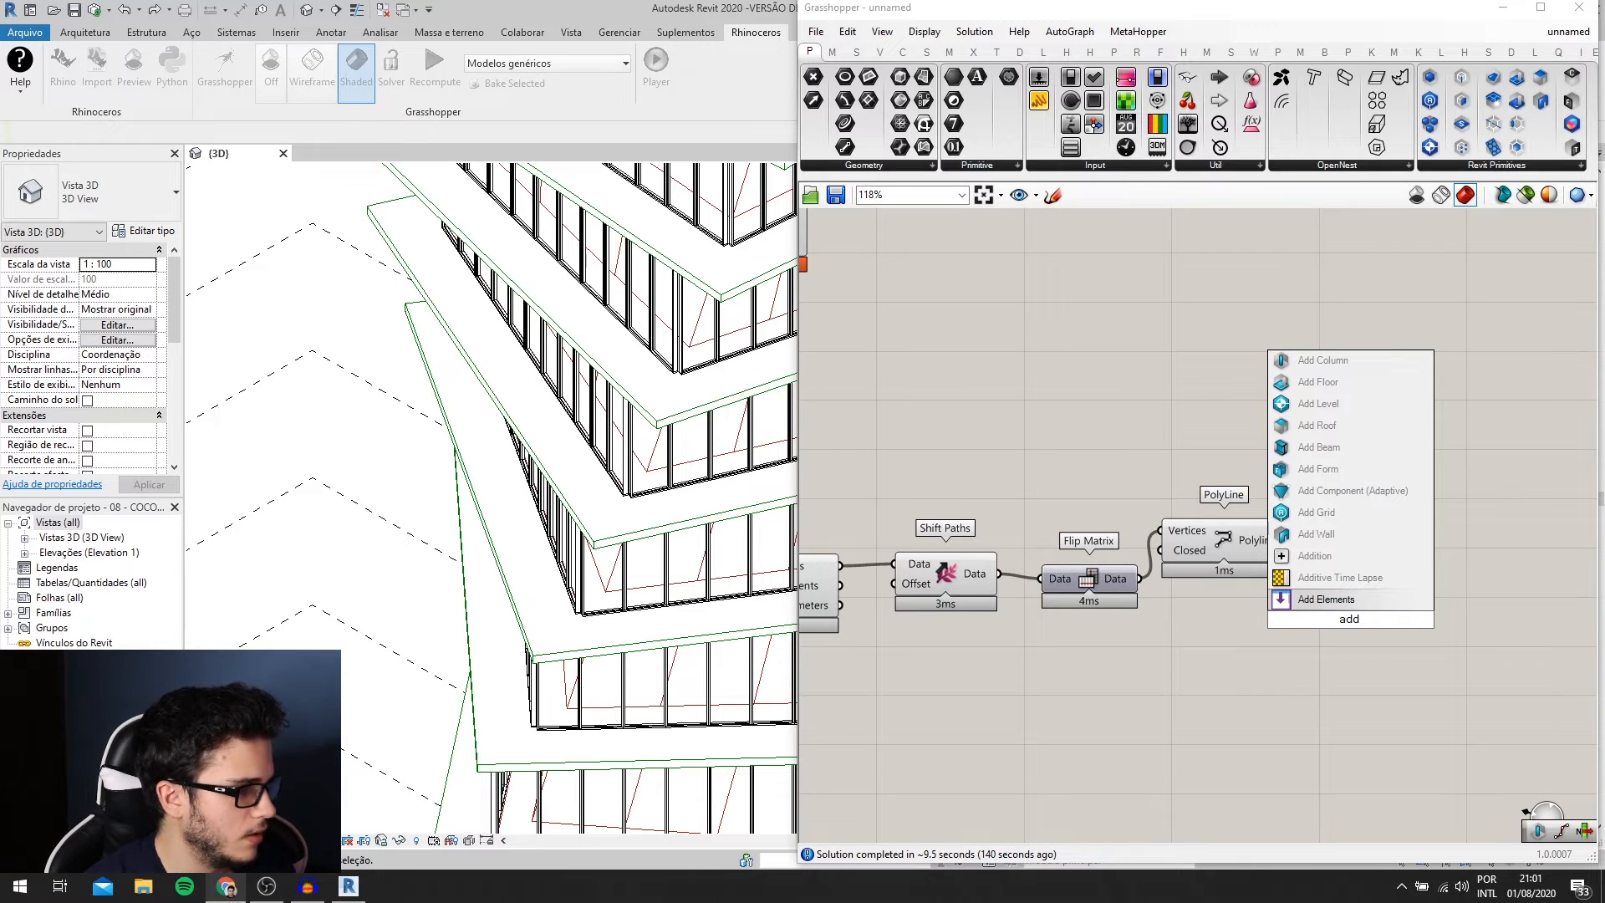
left_click(1336, 362)
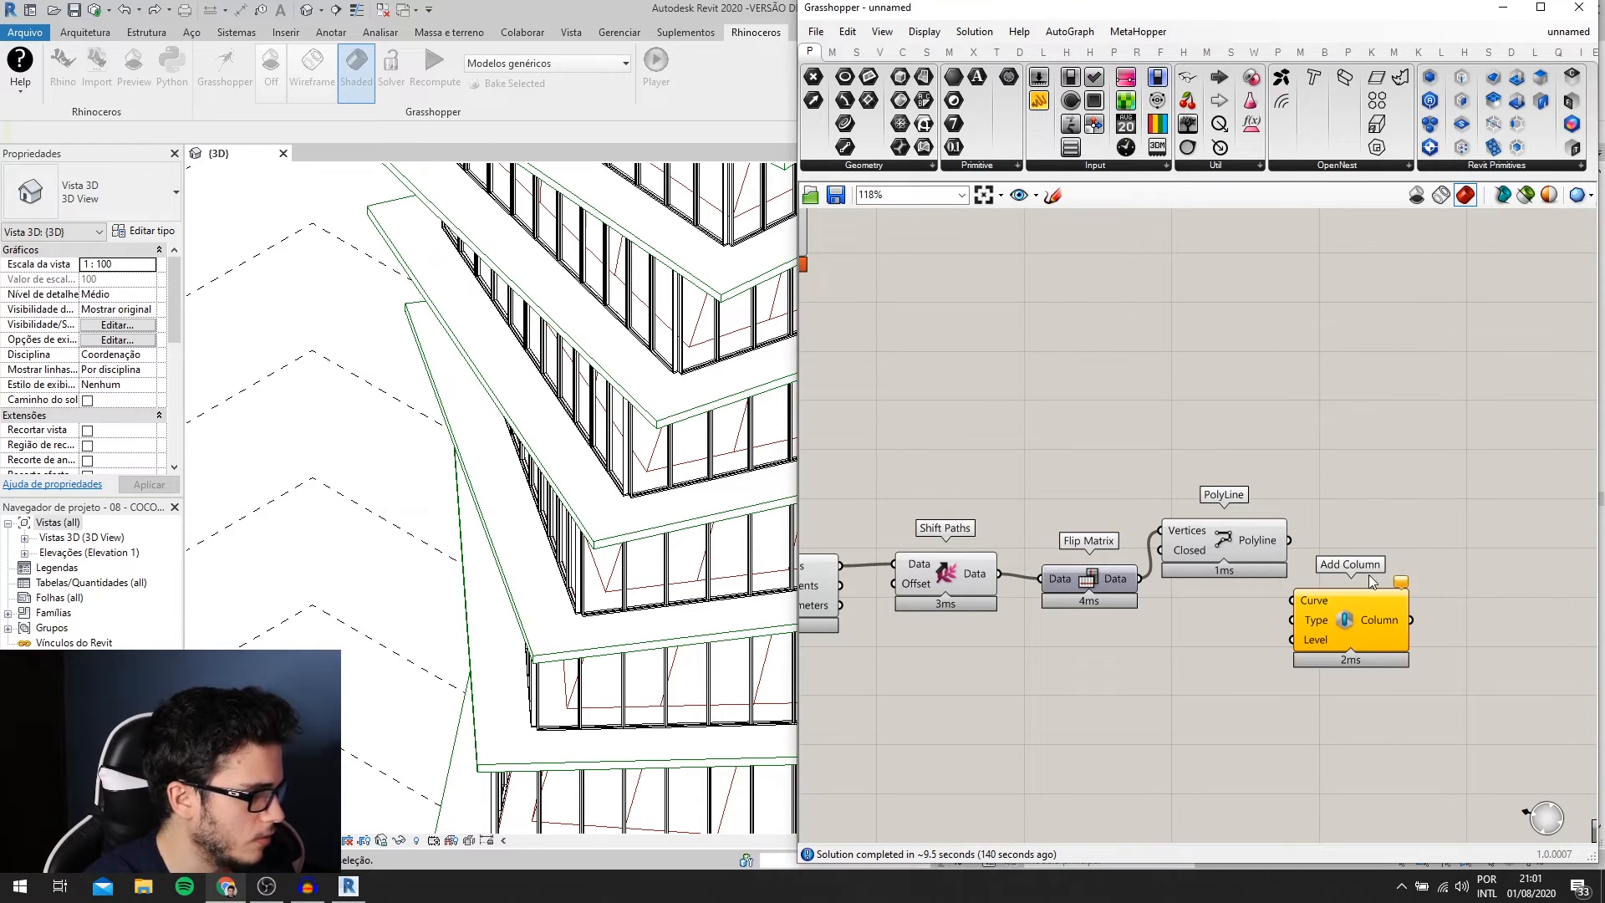
- Copy the wall's Model Categories Picker and ElementType Picker pair to the area beside Add Column
scroll(1367, 579, "down", 1)
right_click_drag(1315, 566, 1277, 539)
scroll(1238, 560, "down", 2)
scroll(1087, 535, "down", 2)
right_click_drag(895, 485, 1187, 476)
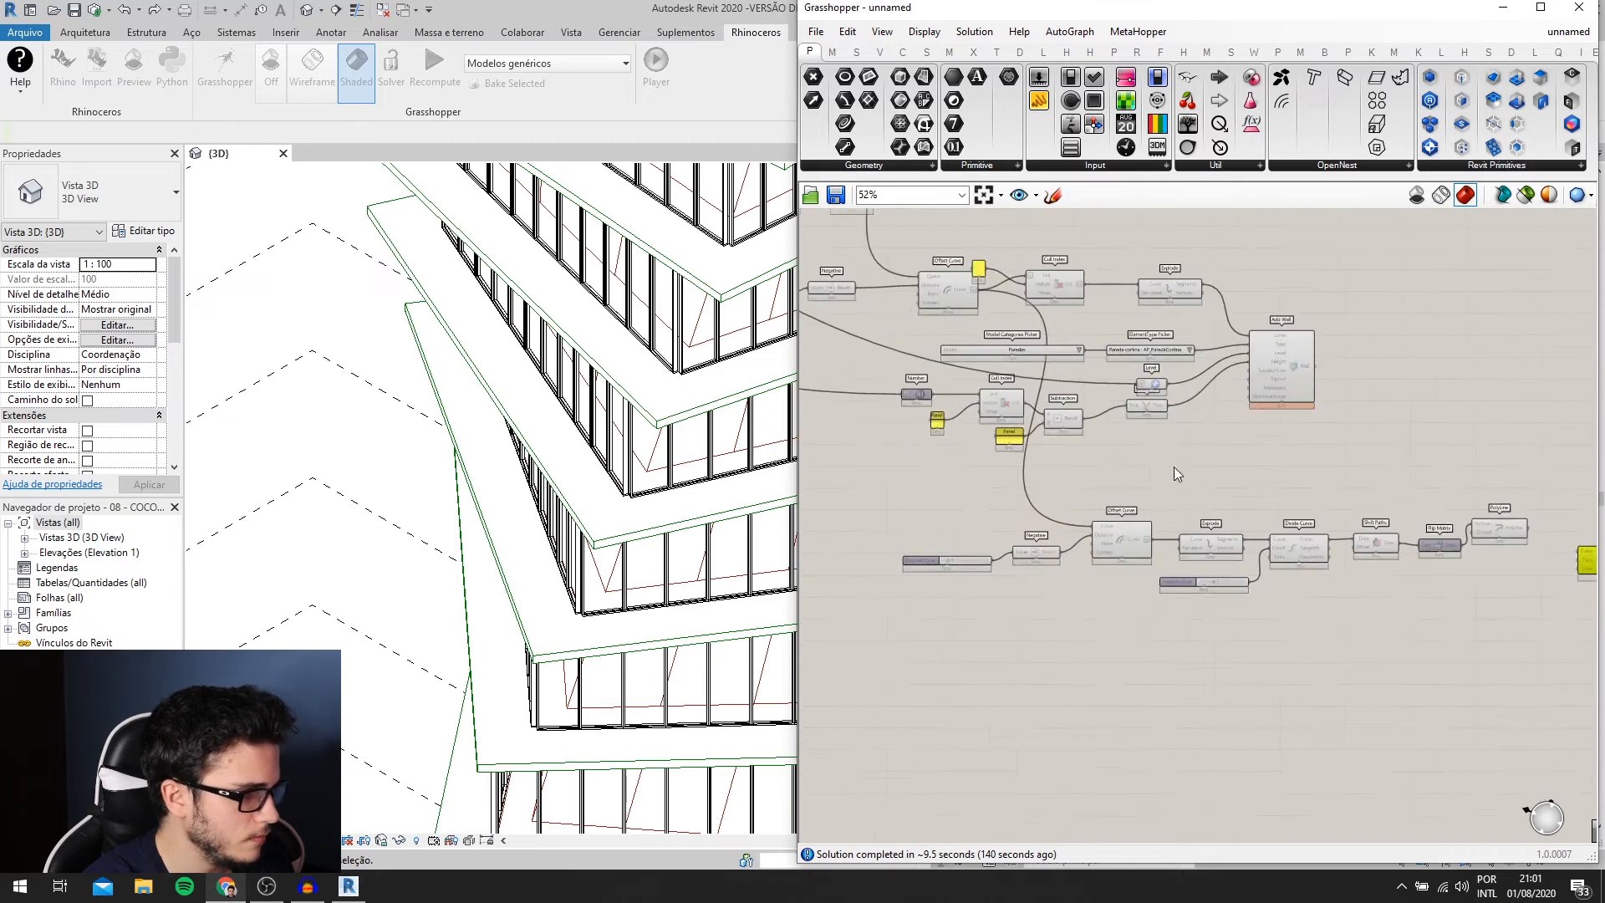
scroll(1174, 376, "up", 2)
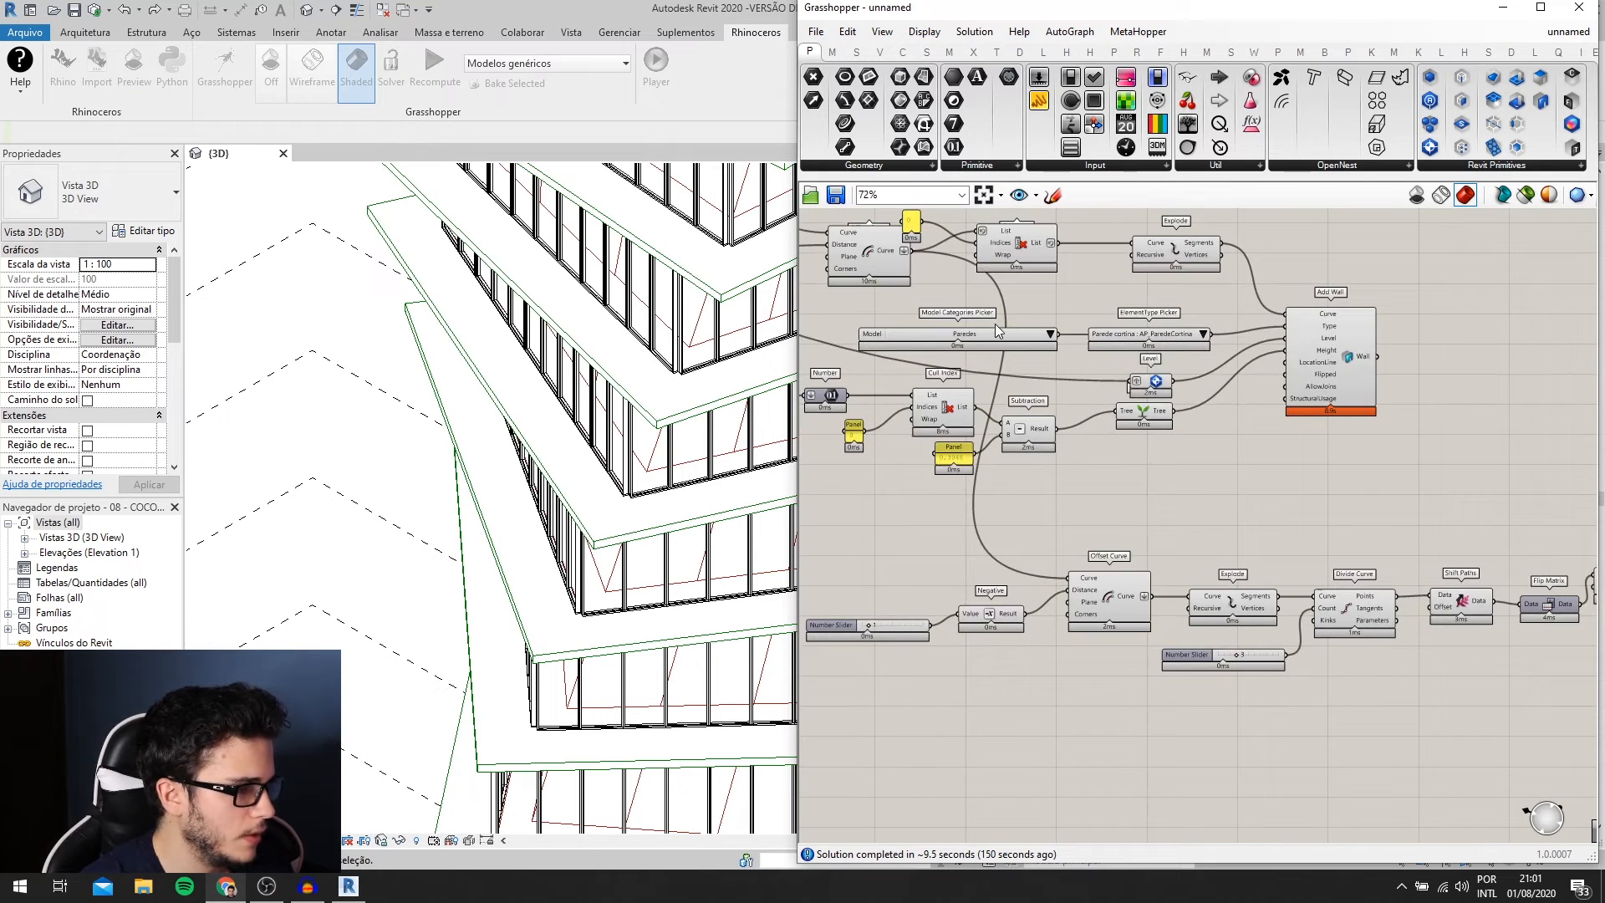
scroll(1057, 339, "up", 1)
left_click_drag(1139, 357, 1448, 558)
scroll(1133, 330, "down", 3)
scroll(1509, 621, "up", 3)
right_click_drag(1538, 547, 1196, 585)
scroll(1316, 549, "up", 2)
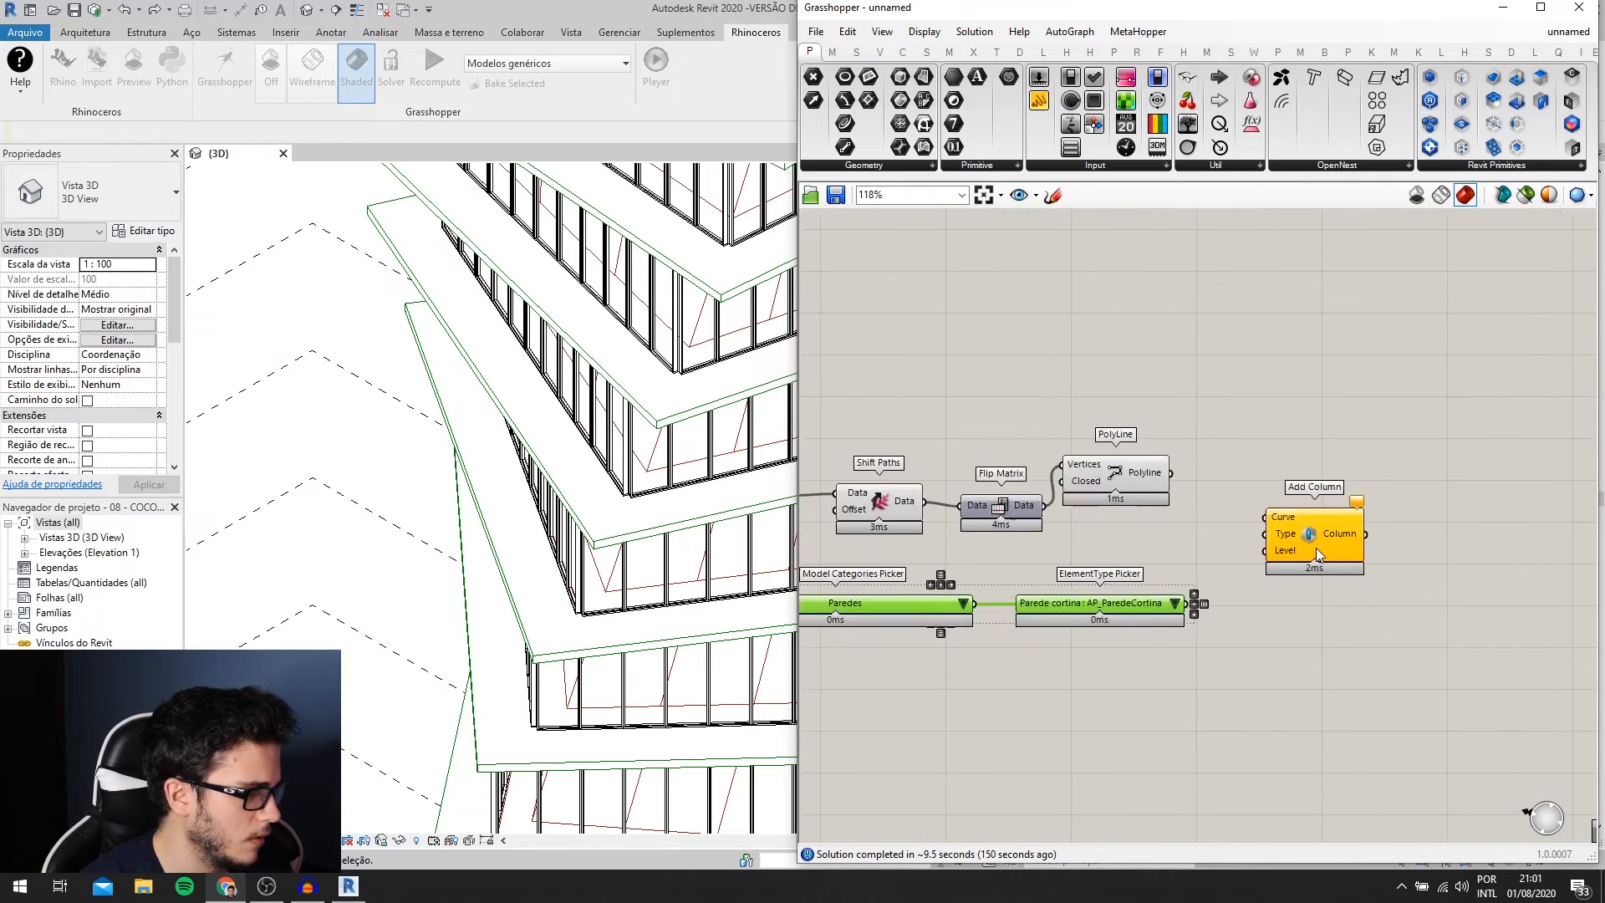
- Add an Explode component between PolyLine and Add Column, and connect PolyLine's output to its Curve input
left_click_drag(1115, 461, 1142, 488)
left_click_drag(1351, 538, 1405, 538)
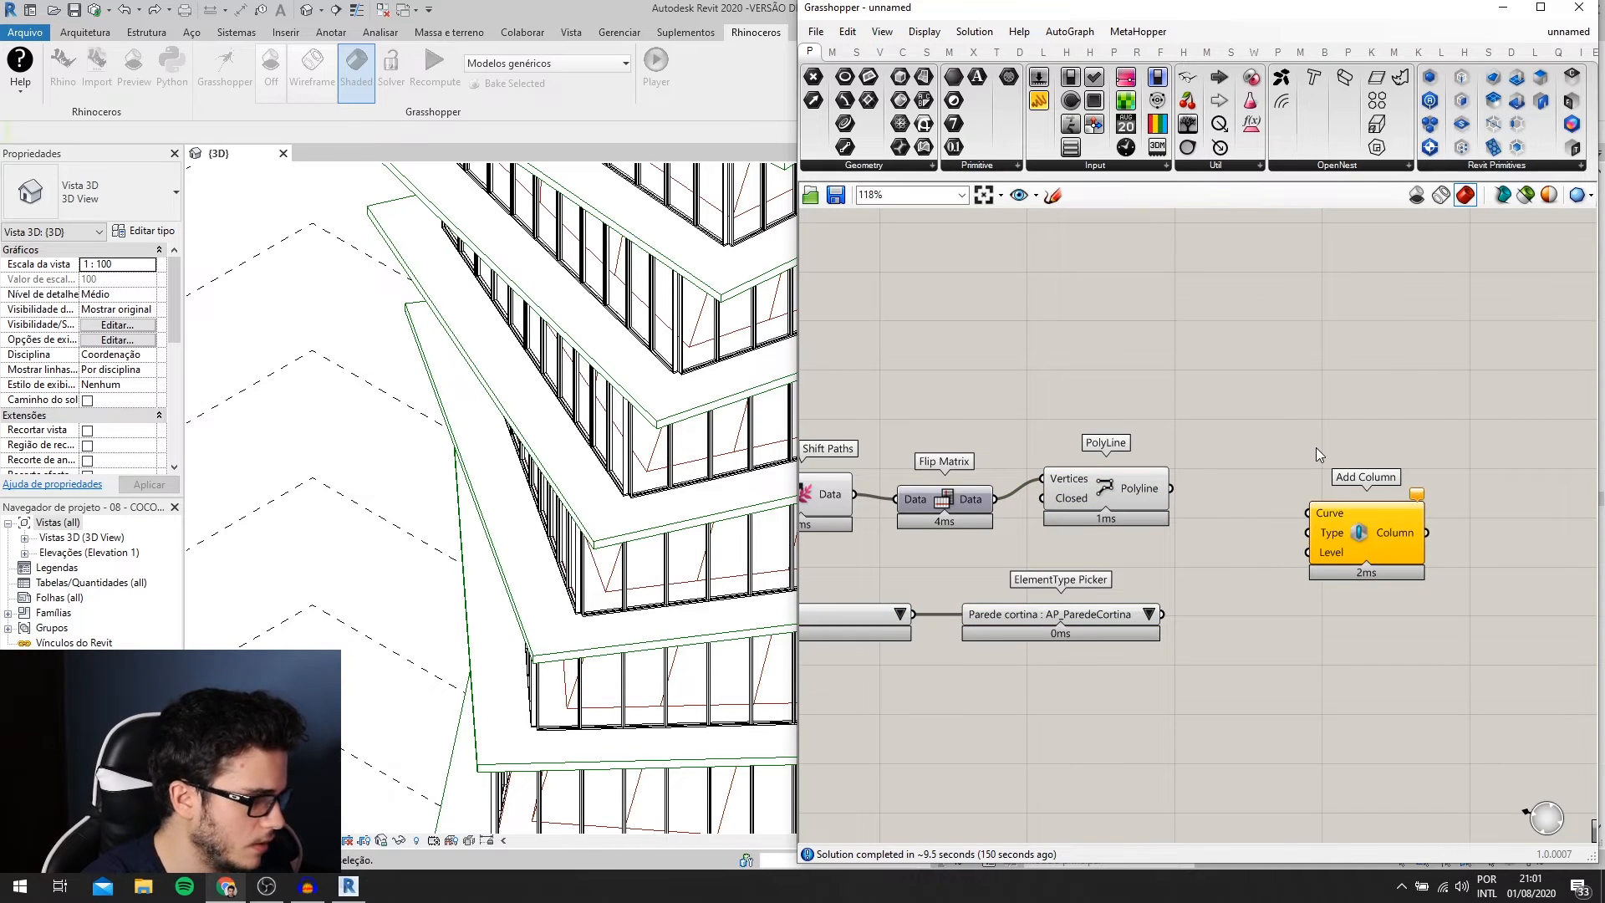
double_click(1316, 449)
type("expl")
key("Return")
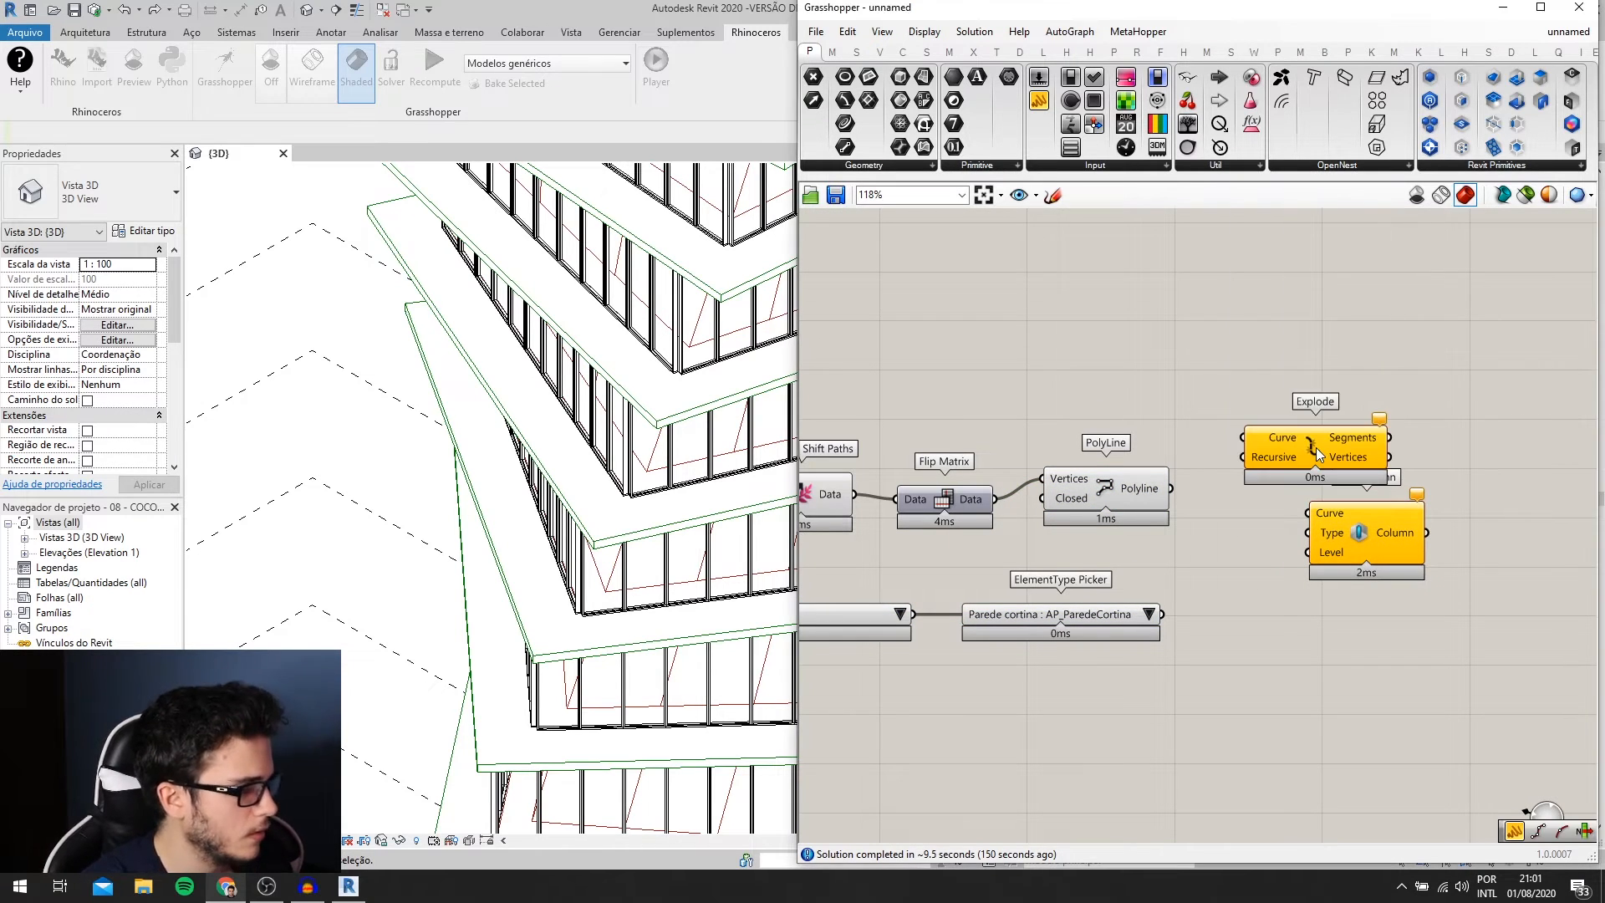
left_click_drag(1172, 488, 1293, 492)
left_click_drag(1358, 540, 1518, 584)
- Check the new Explode's Segments output in a temporary Panel, and delete that Panel
right_click_drag(1528, 396, 1391, 422)
double_click(1391, 421)
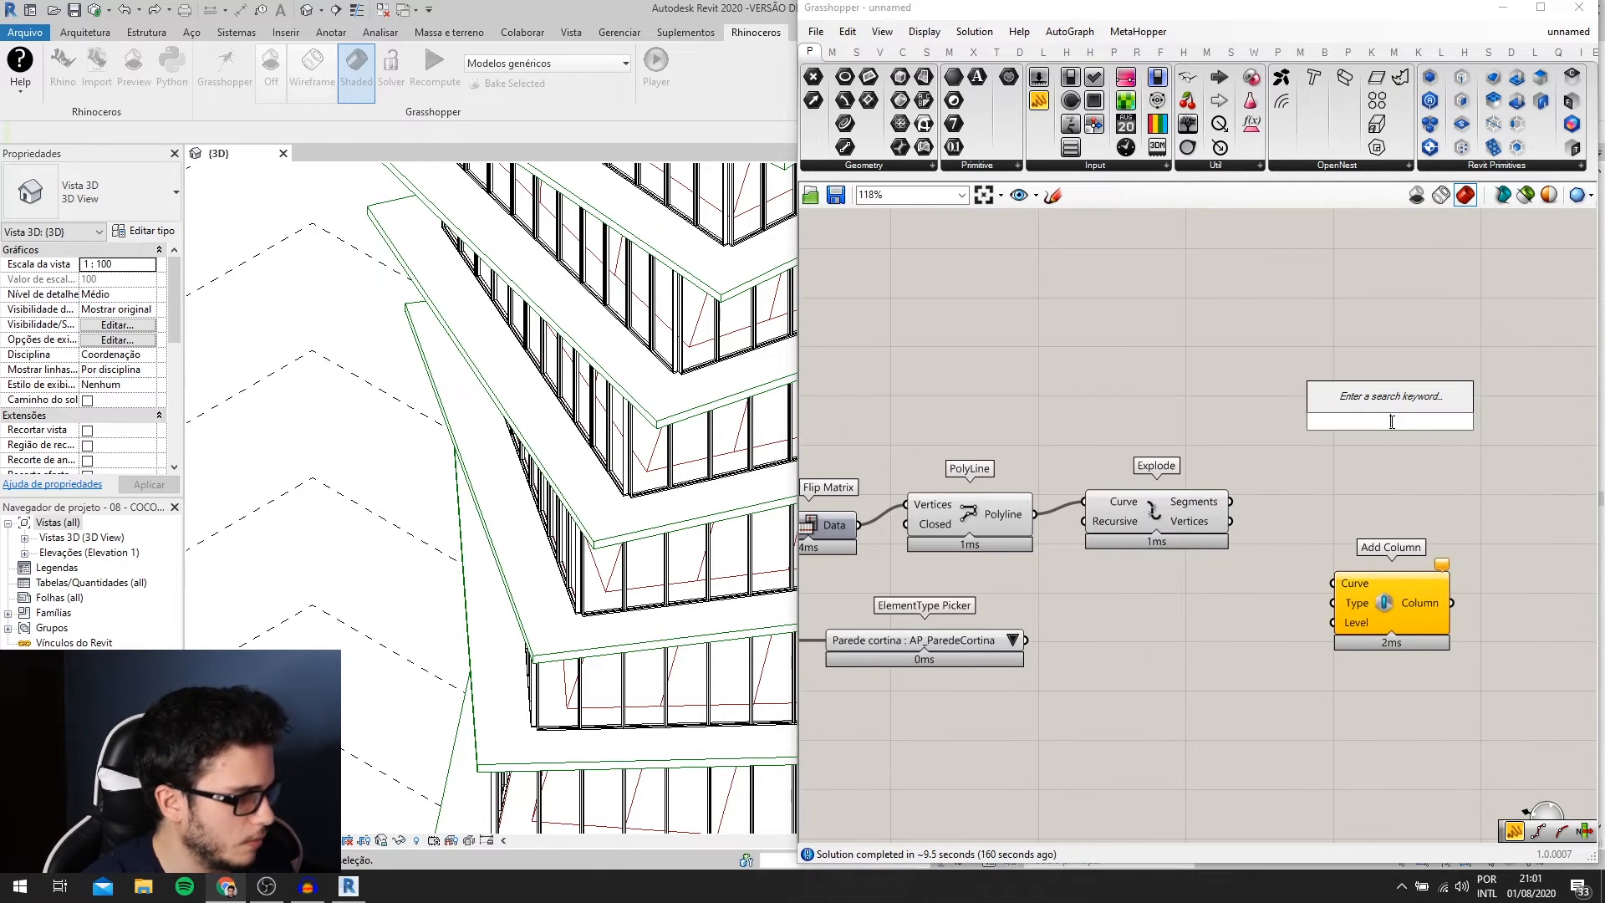
type("pane")
key("Return")
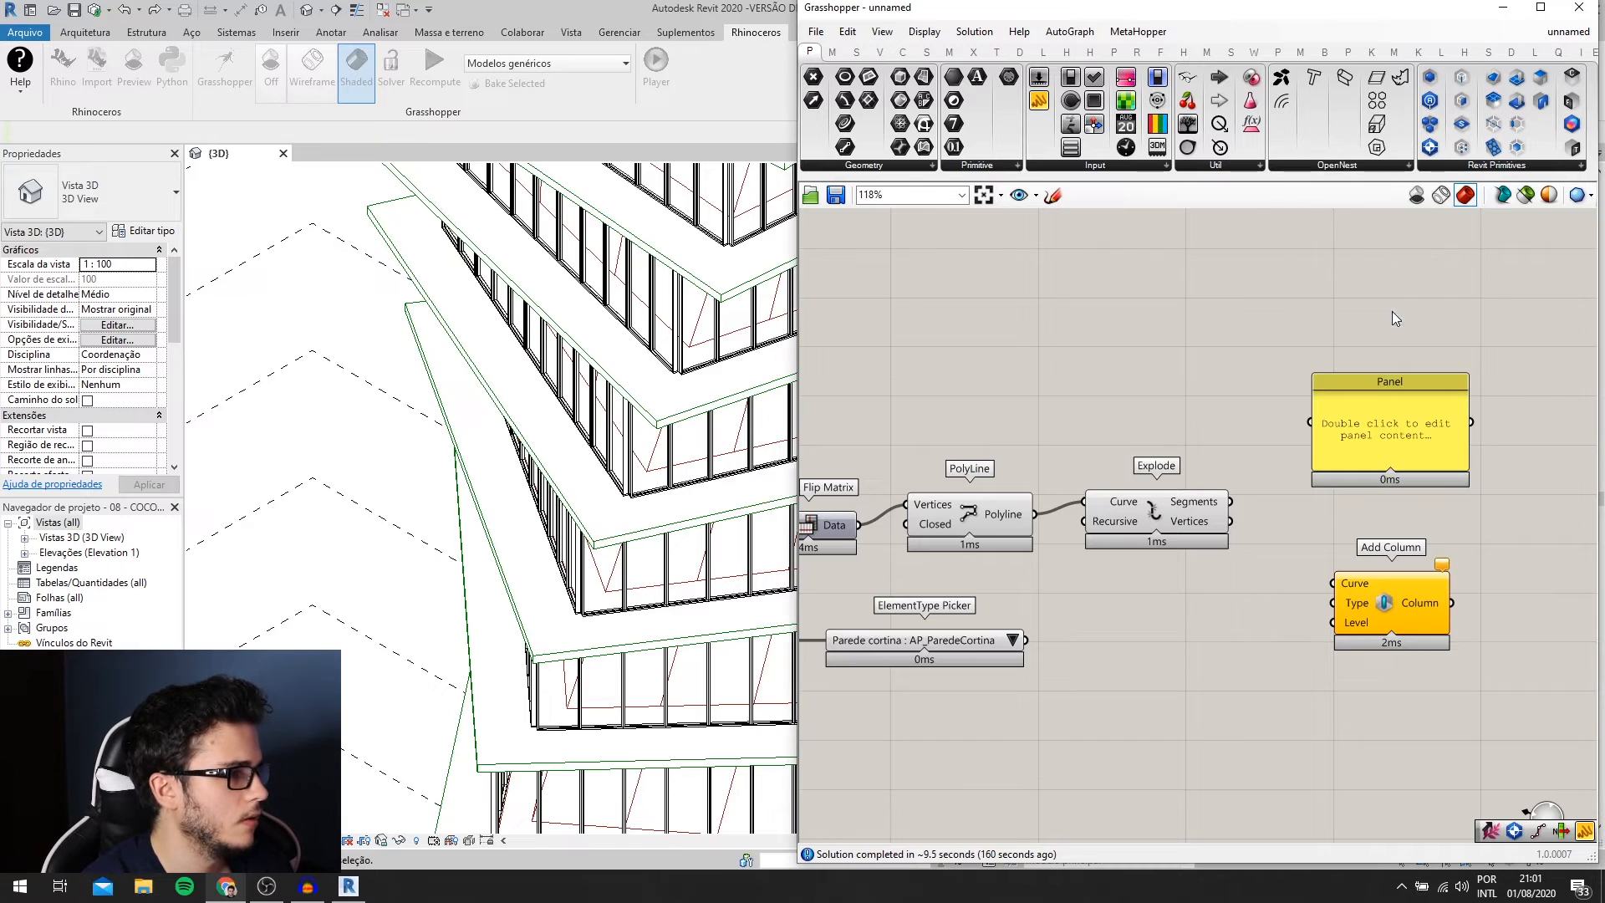
left_click_drag(1301, 435, 1344, 811)
left_click_drag(1360, 520, 1396, 499)
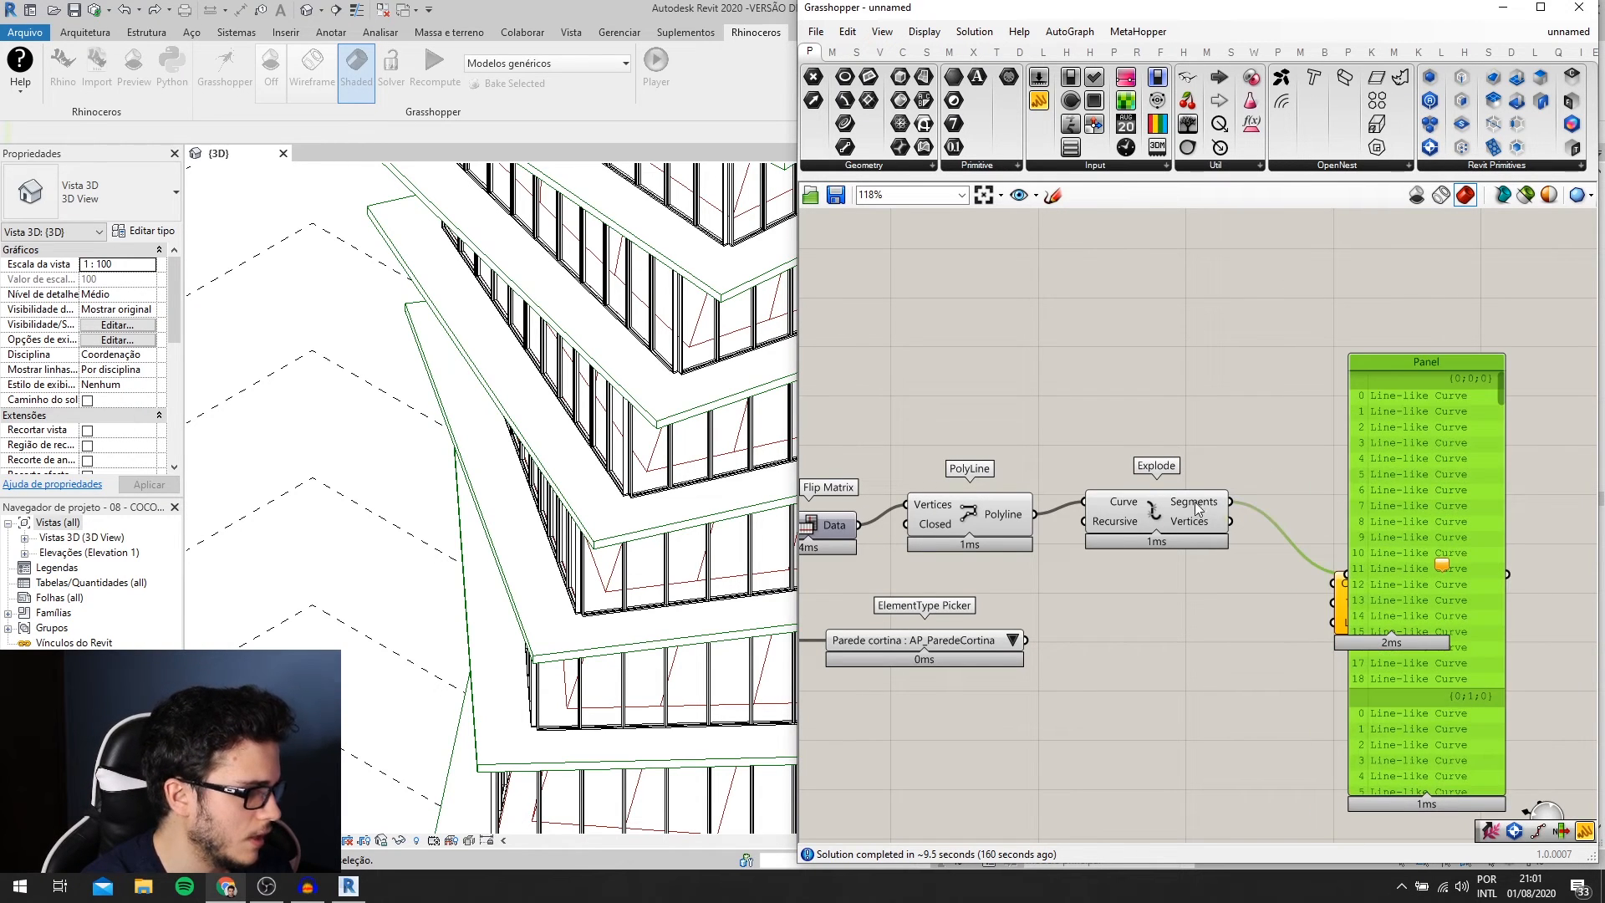
left_click(1195, 509)
right_click_drag(1214, 514, 1181, 509)
left_click(1397, 524)
key("Delete")
- Set the copied Model Categories Picker to Colunas
right_click_drag(1227, 575, 1269, 553)
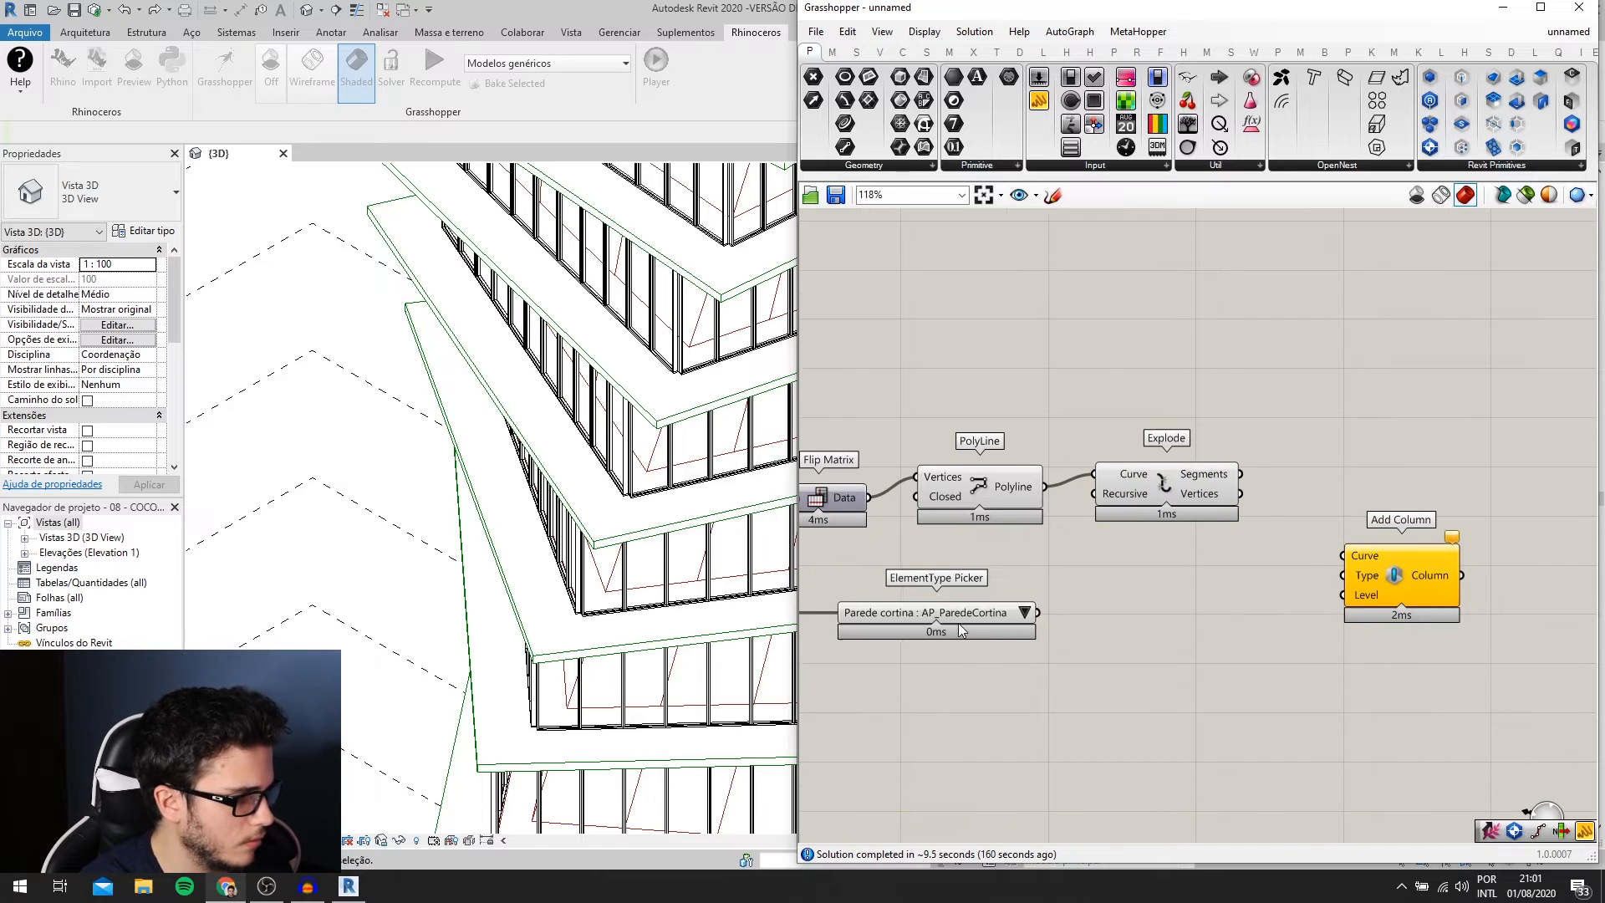
right_click_drag(877, 632, 1252, 599)
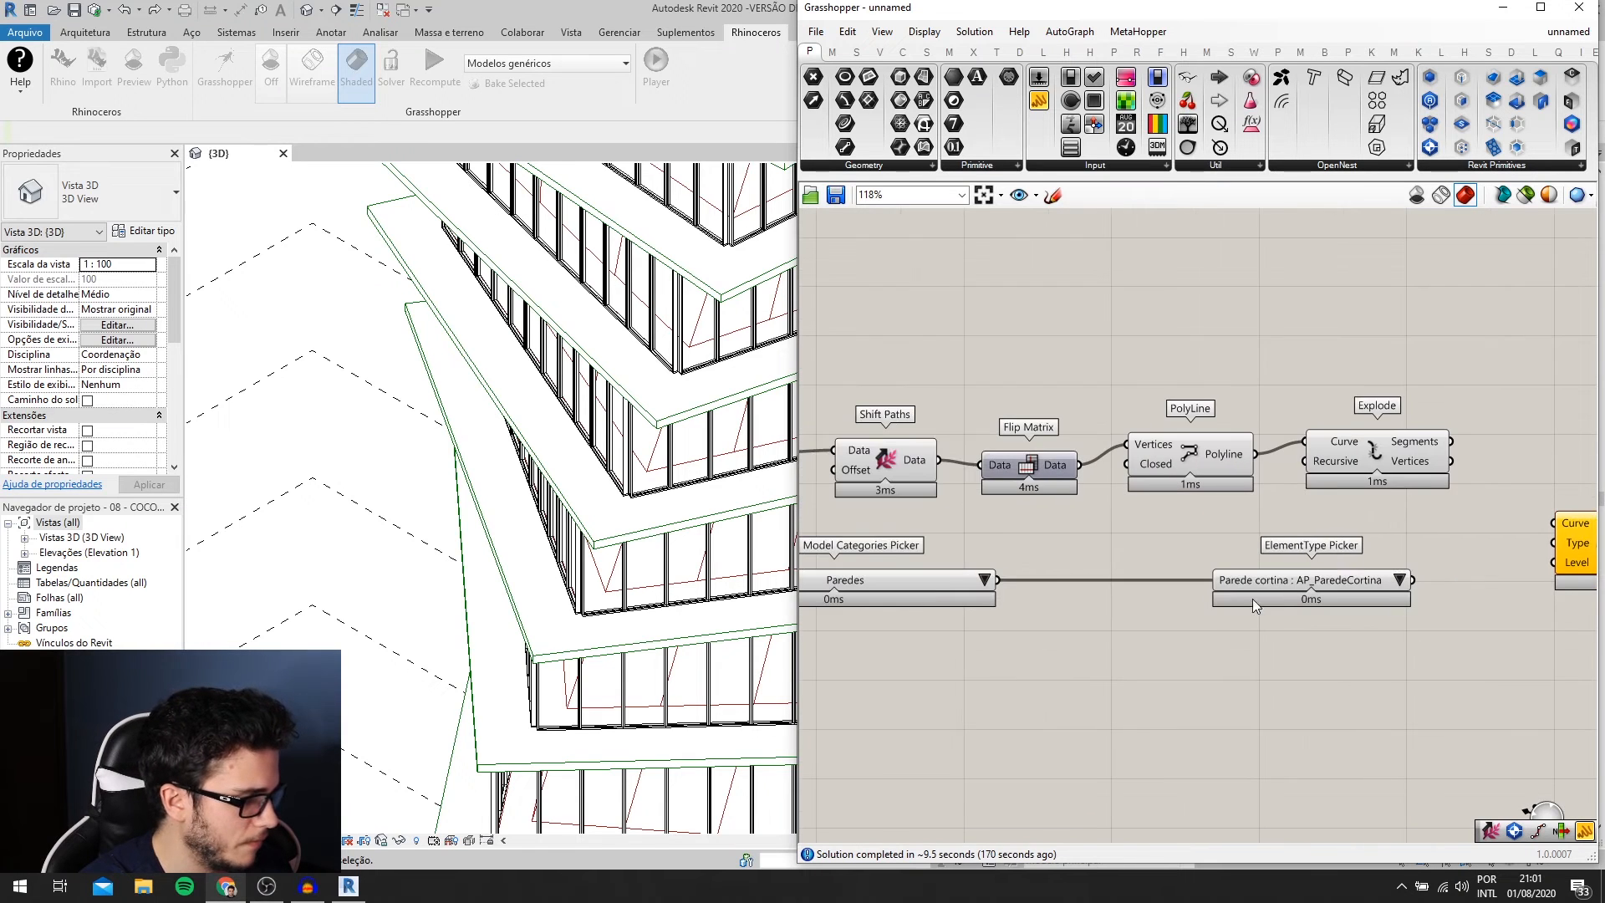
left_click(986, 579)
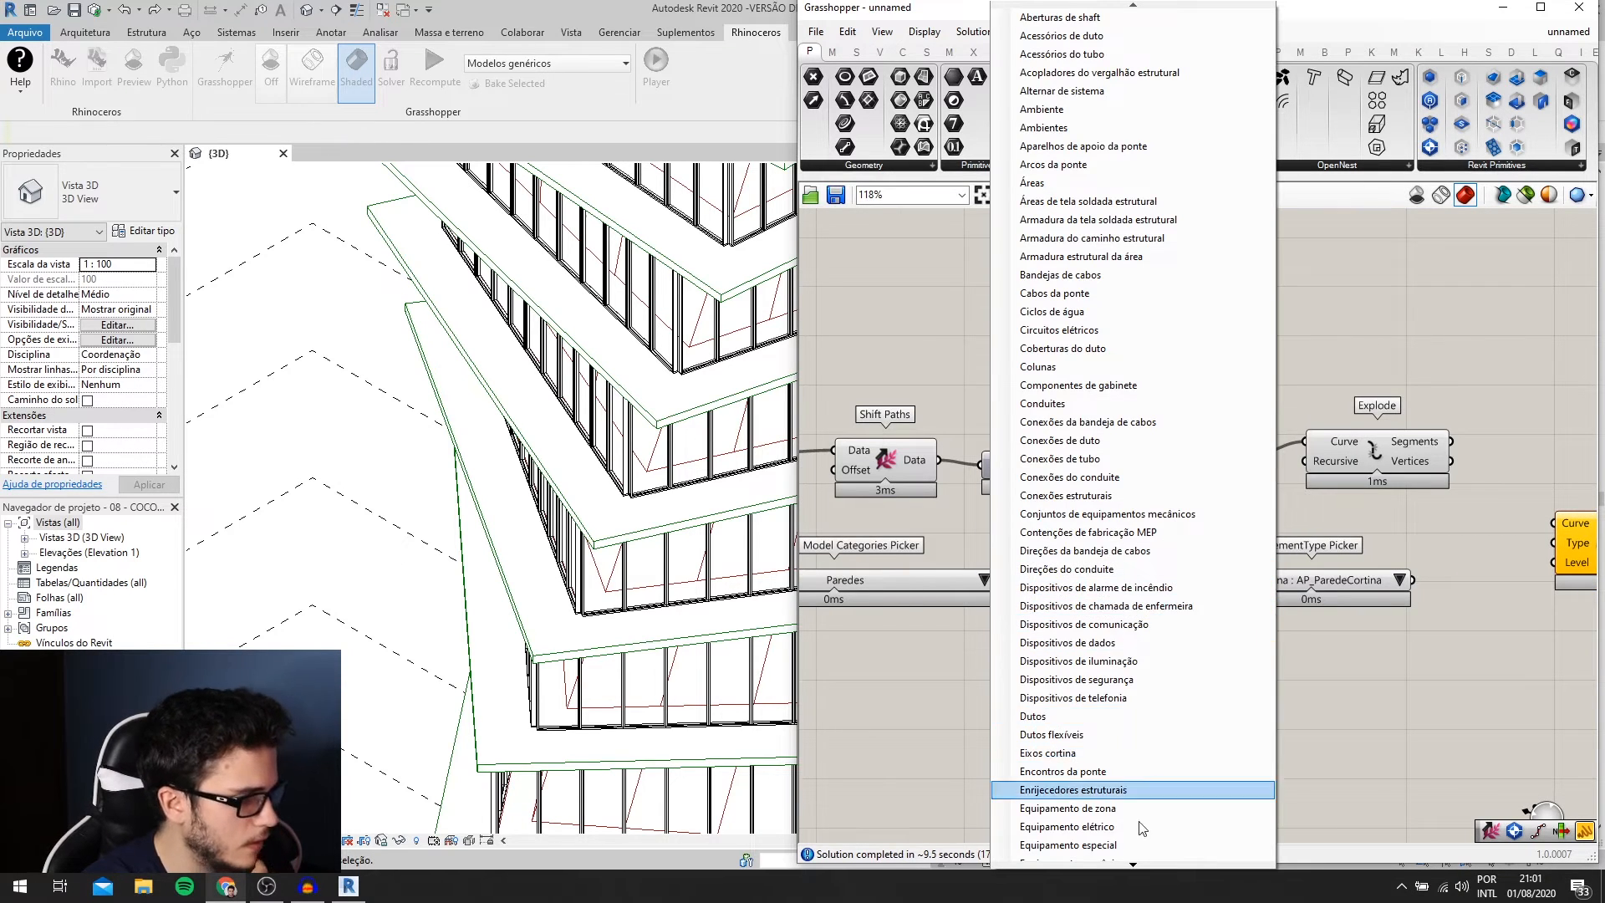
scroll(1170, 669, "down", 4)
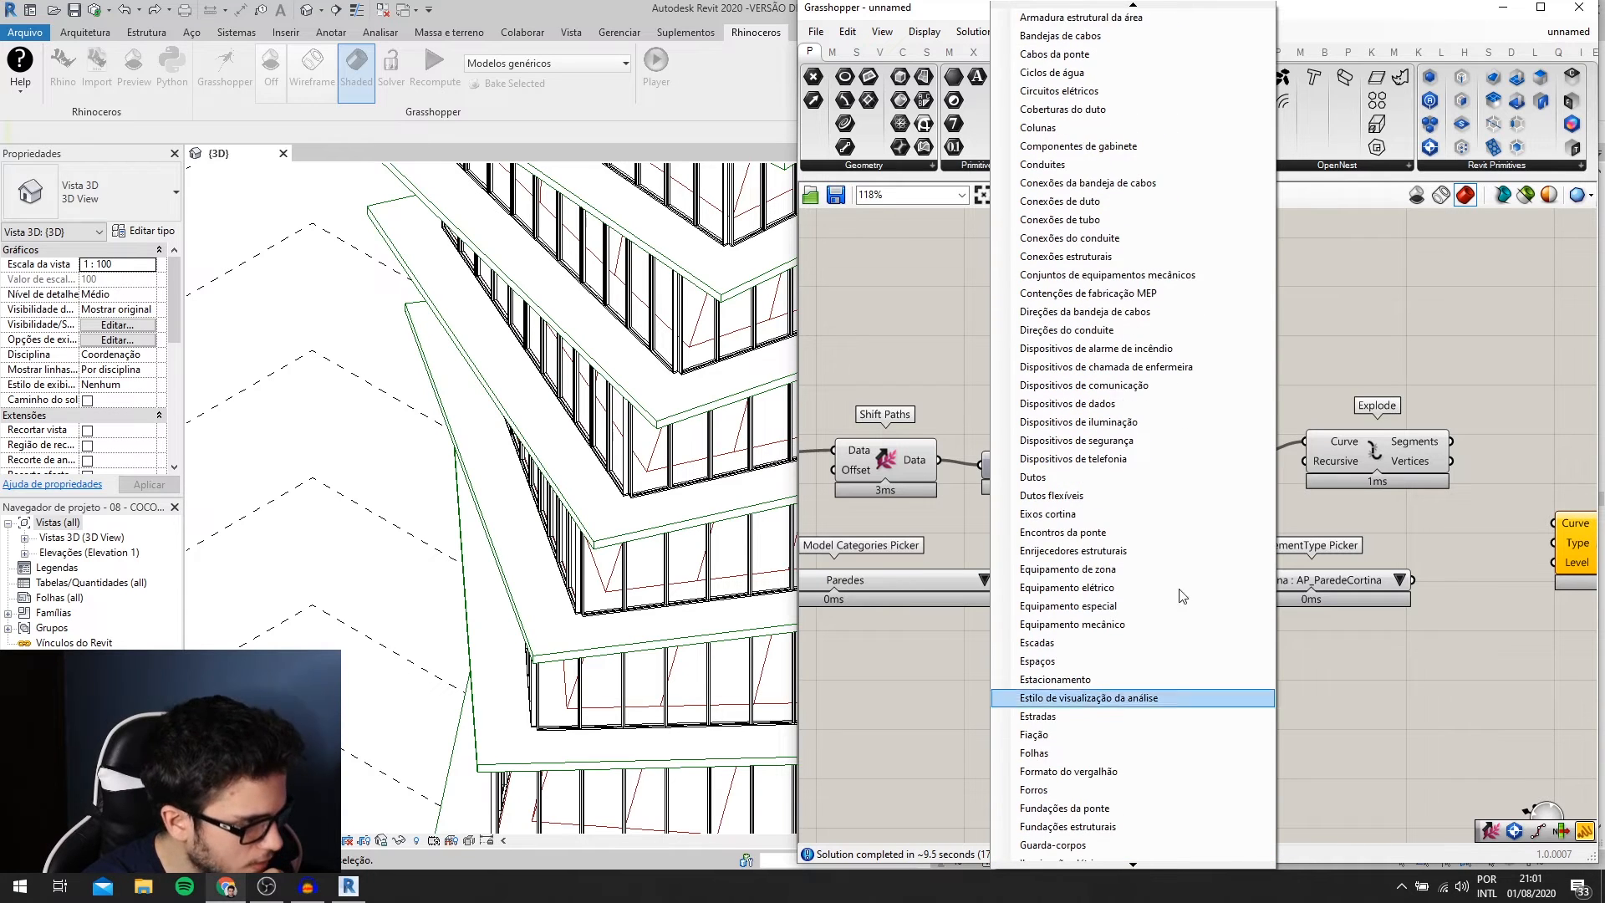
left_click(1128, 4)
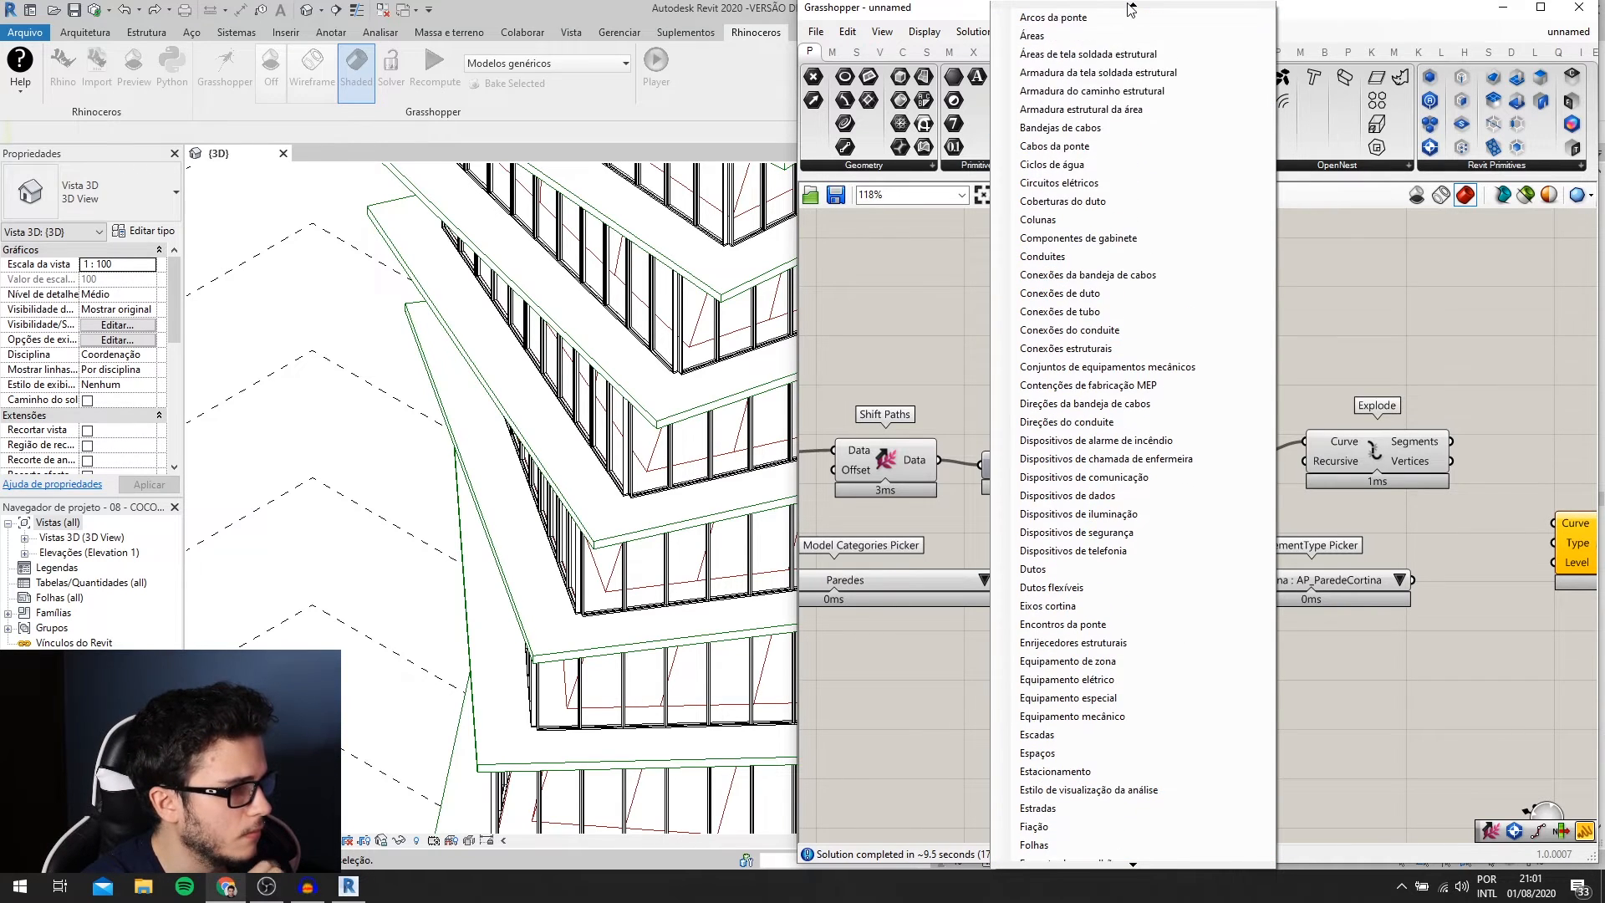
left_click(1130, 7)
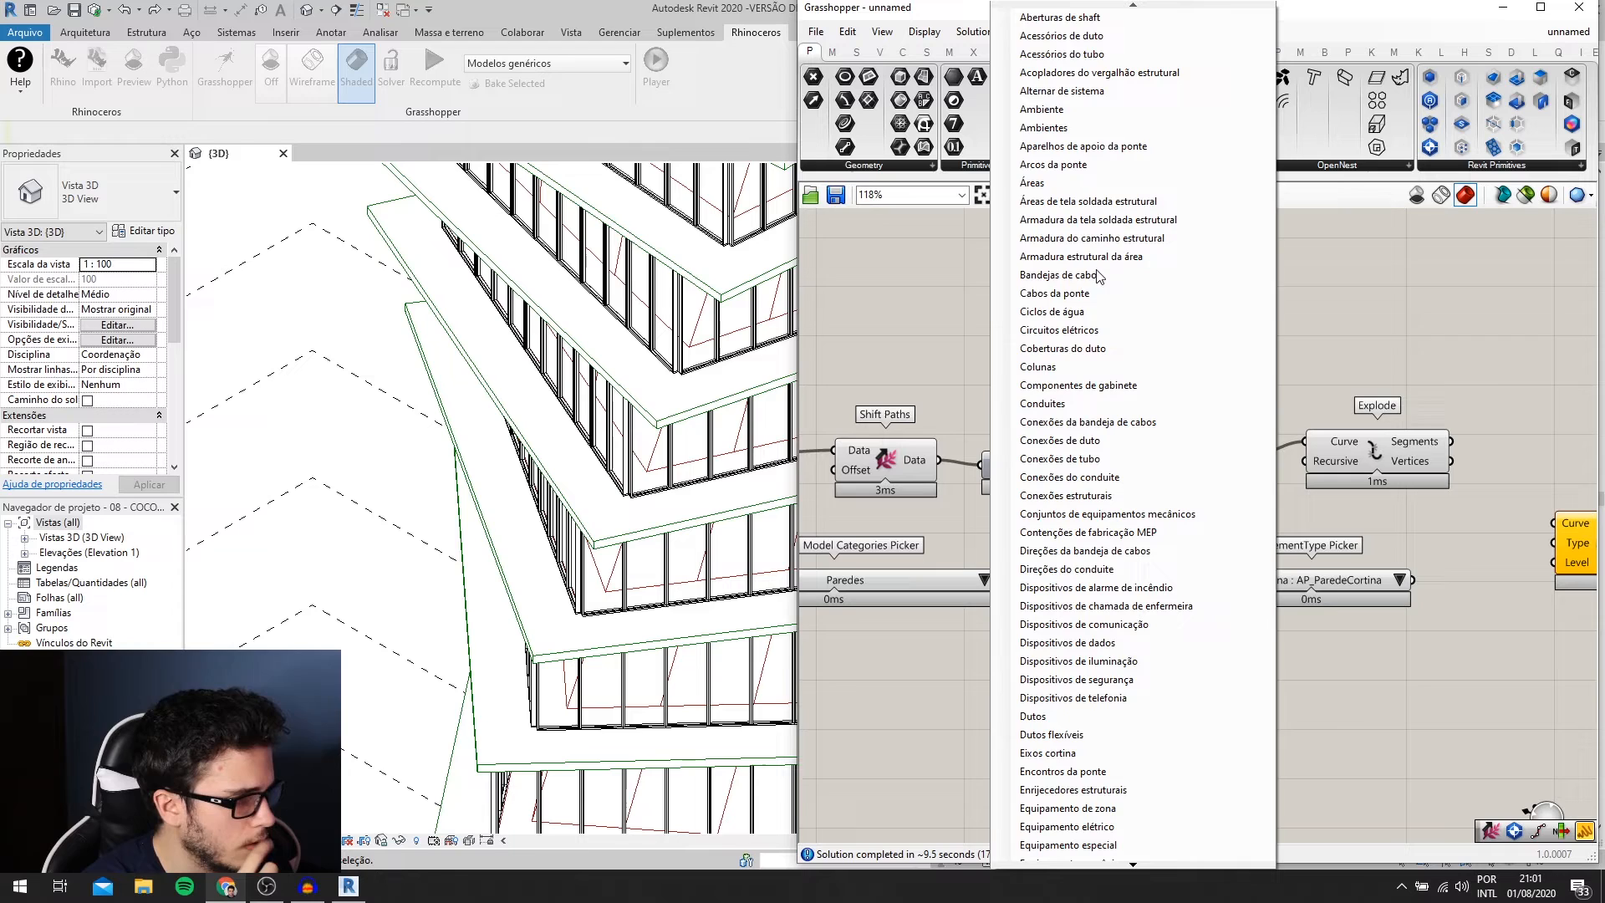
left_click(1075, 368)
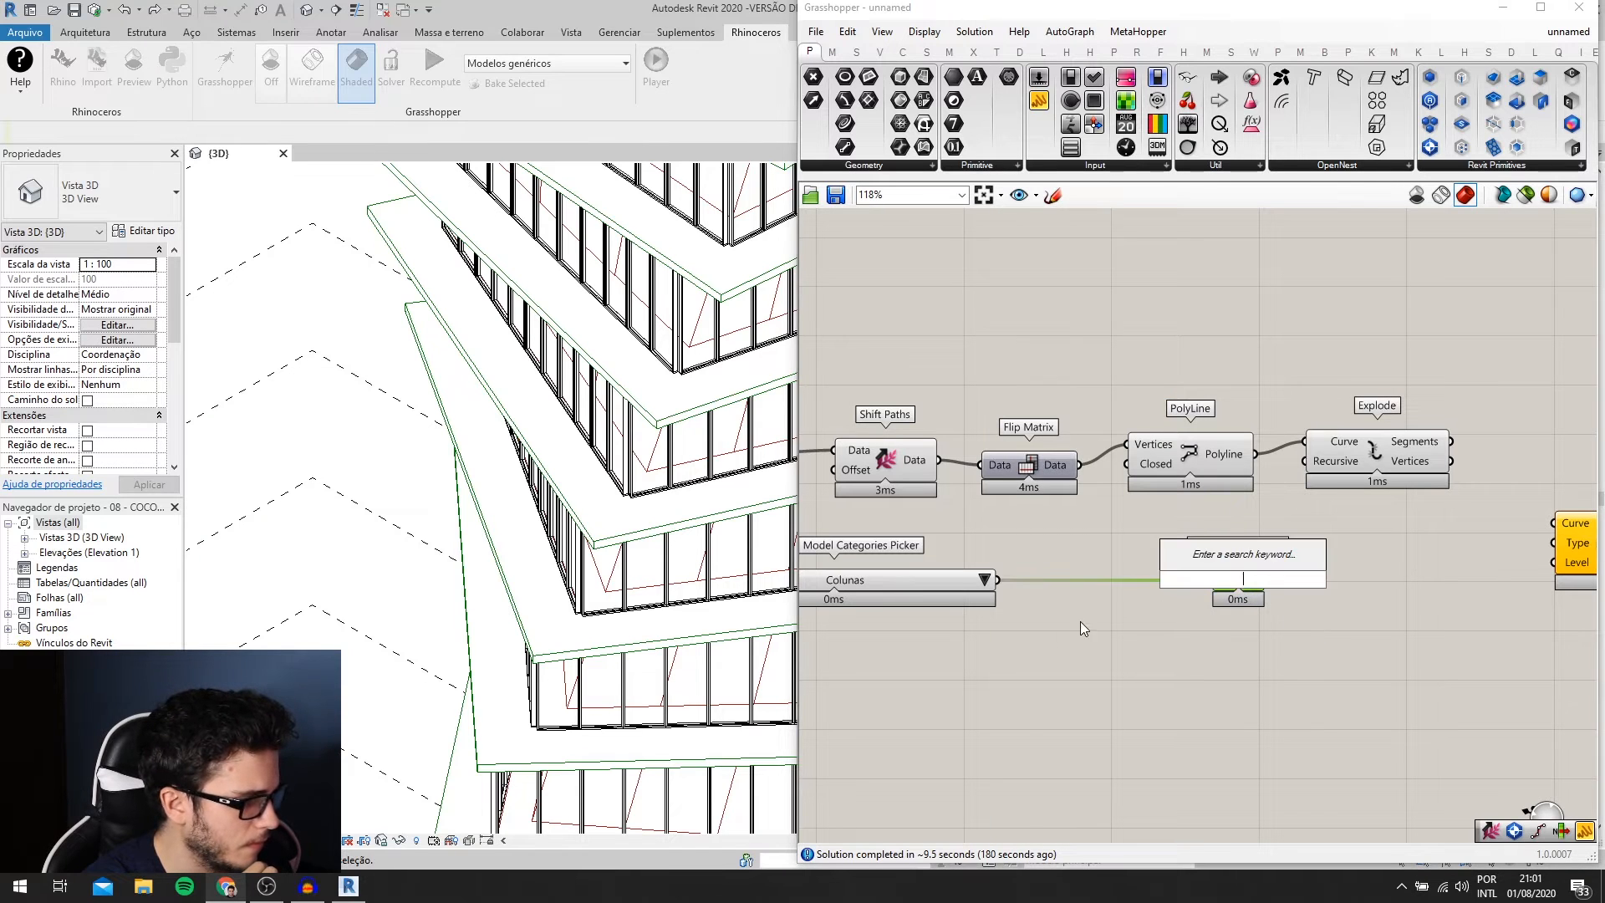
- Set the copied Model Categories Picker to Pilares estruturais
left_click(984, 577)
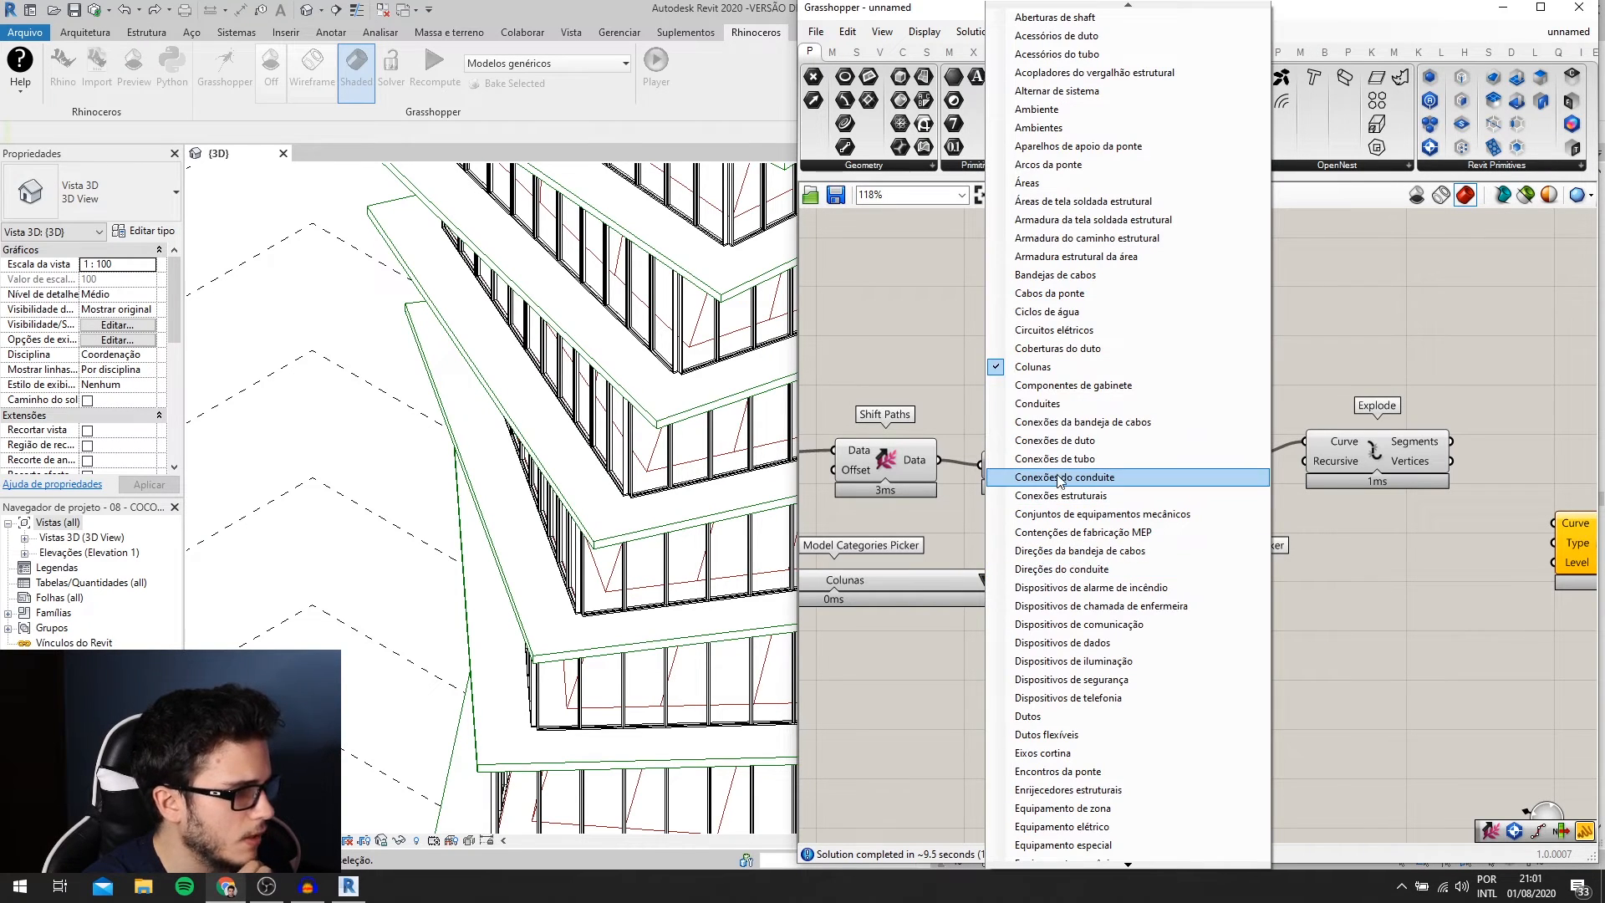
left_click(1117, 865)
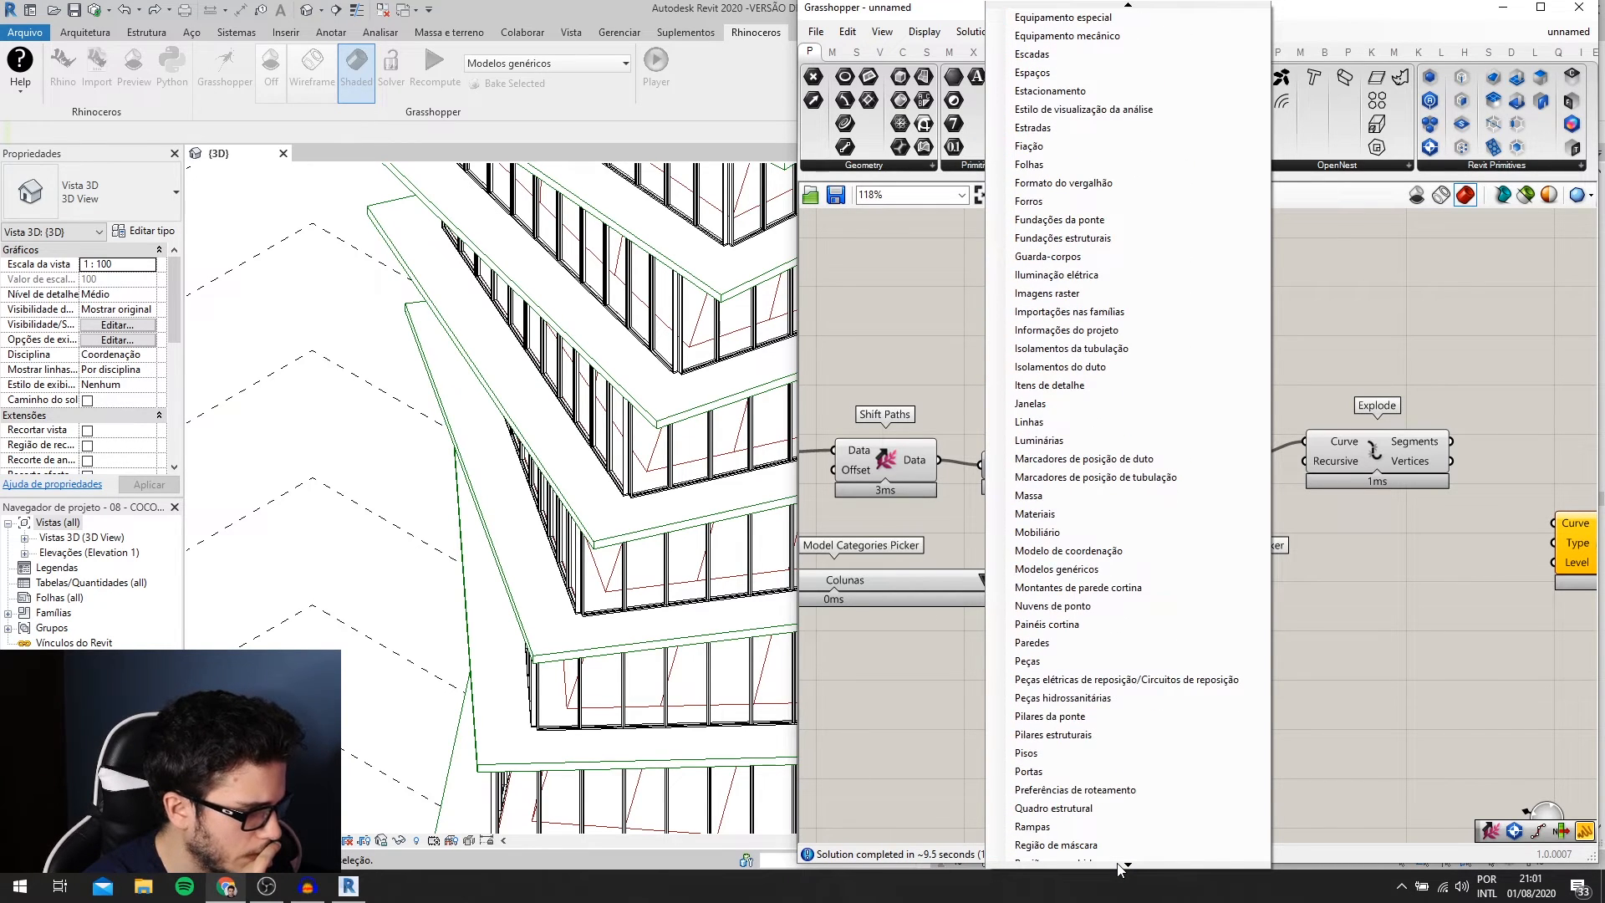
left_click(1053, 734)
right_click_drag(1410, 583, 1130, 592)
scroll(1111, 589, "up", 1)
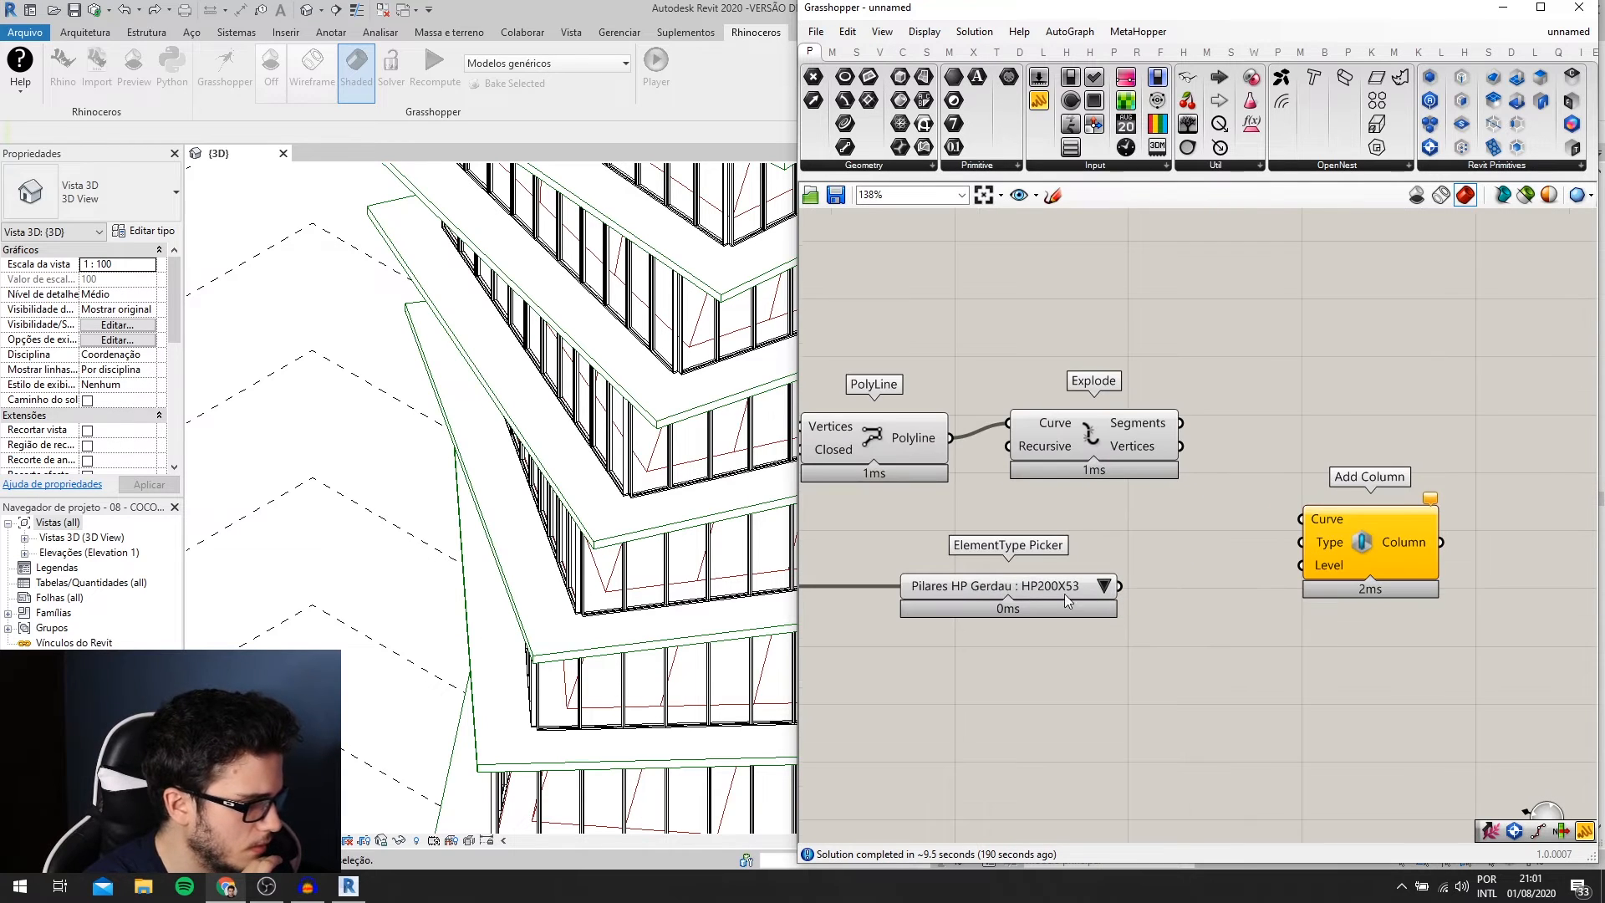
scroll(938, 604, "up", 1)
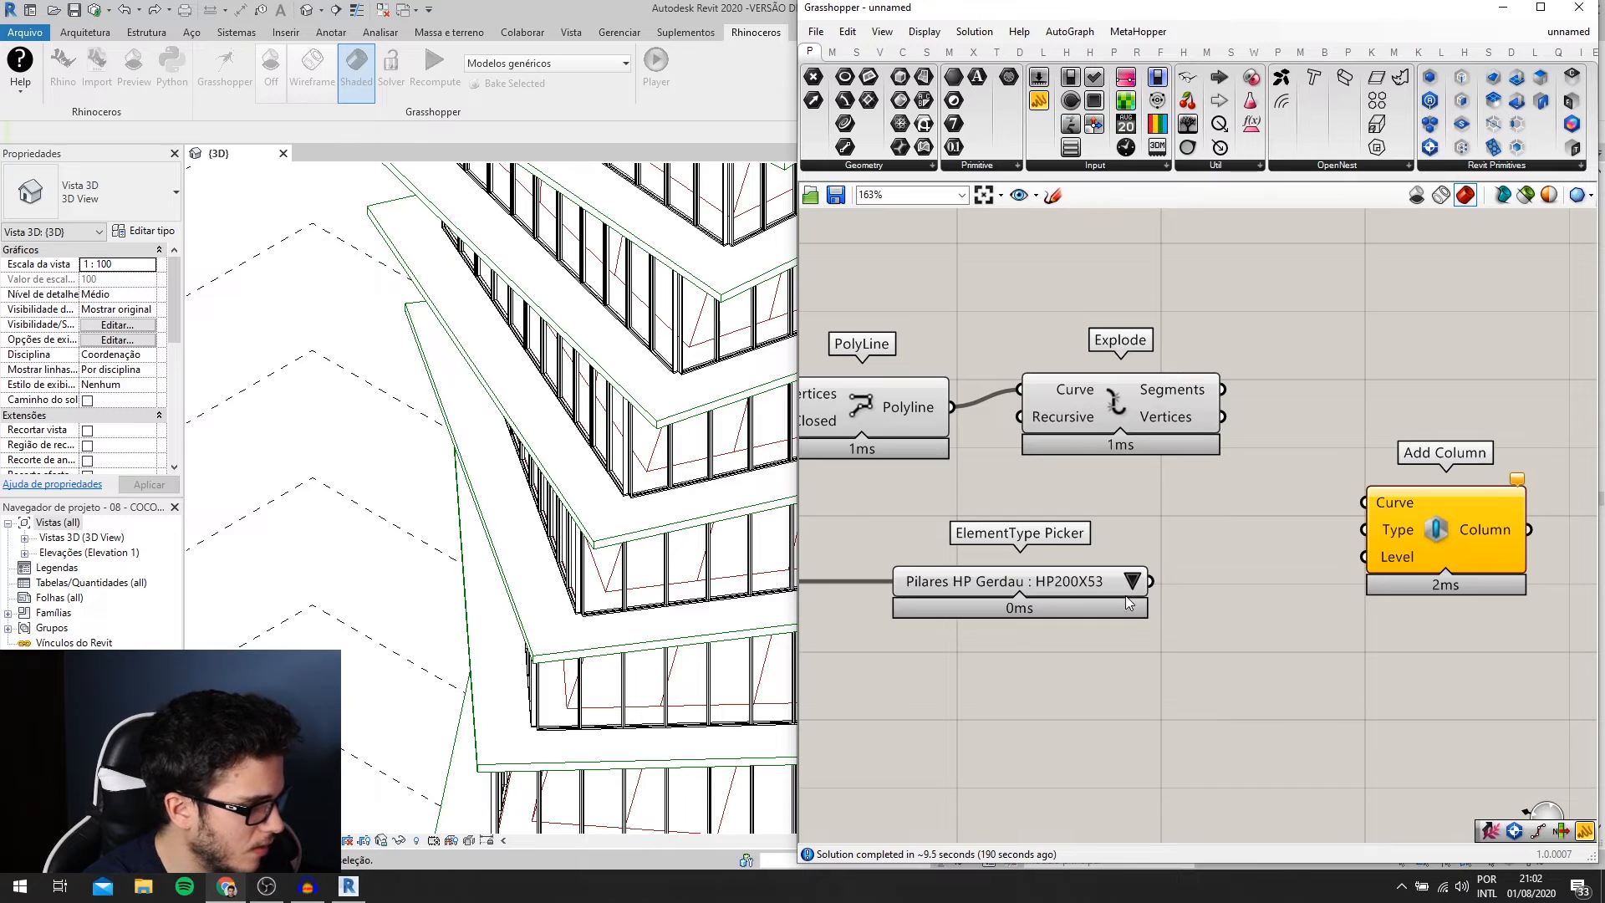
right_click_drag(1167, 578, 1132, 589)
- Shift Add Column slightly and add a Level parameter below the copied ElementType Picker
left_click_drag(1401, 521, 1407, 496)
scroll(1098, 464, "down", 2)
left_click(1103, 472)
scroll(1156, 652, "down", 2)
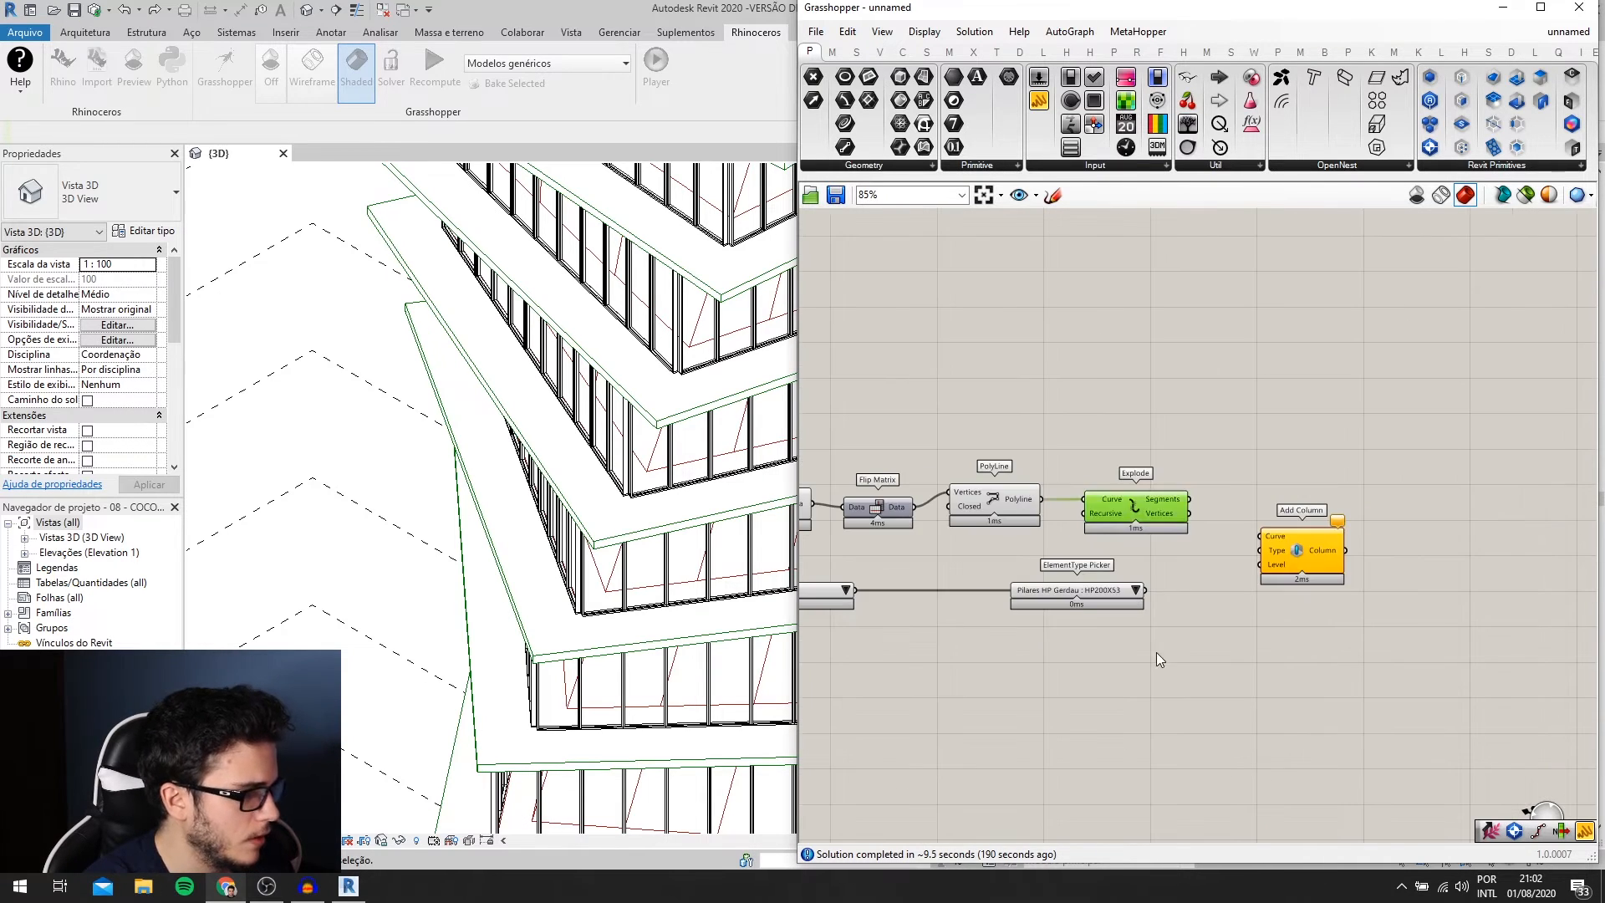
double_click(1158, 656)
type("level")
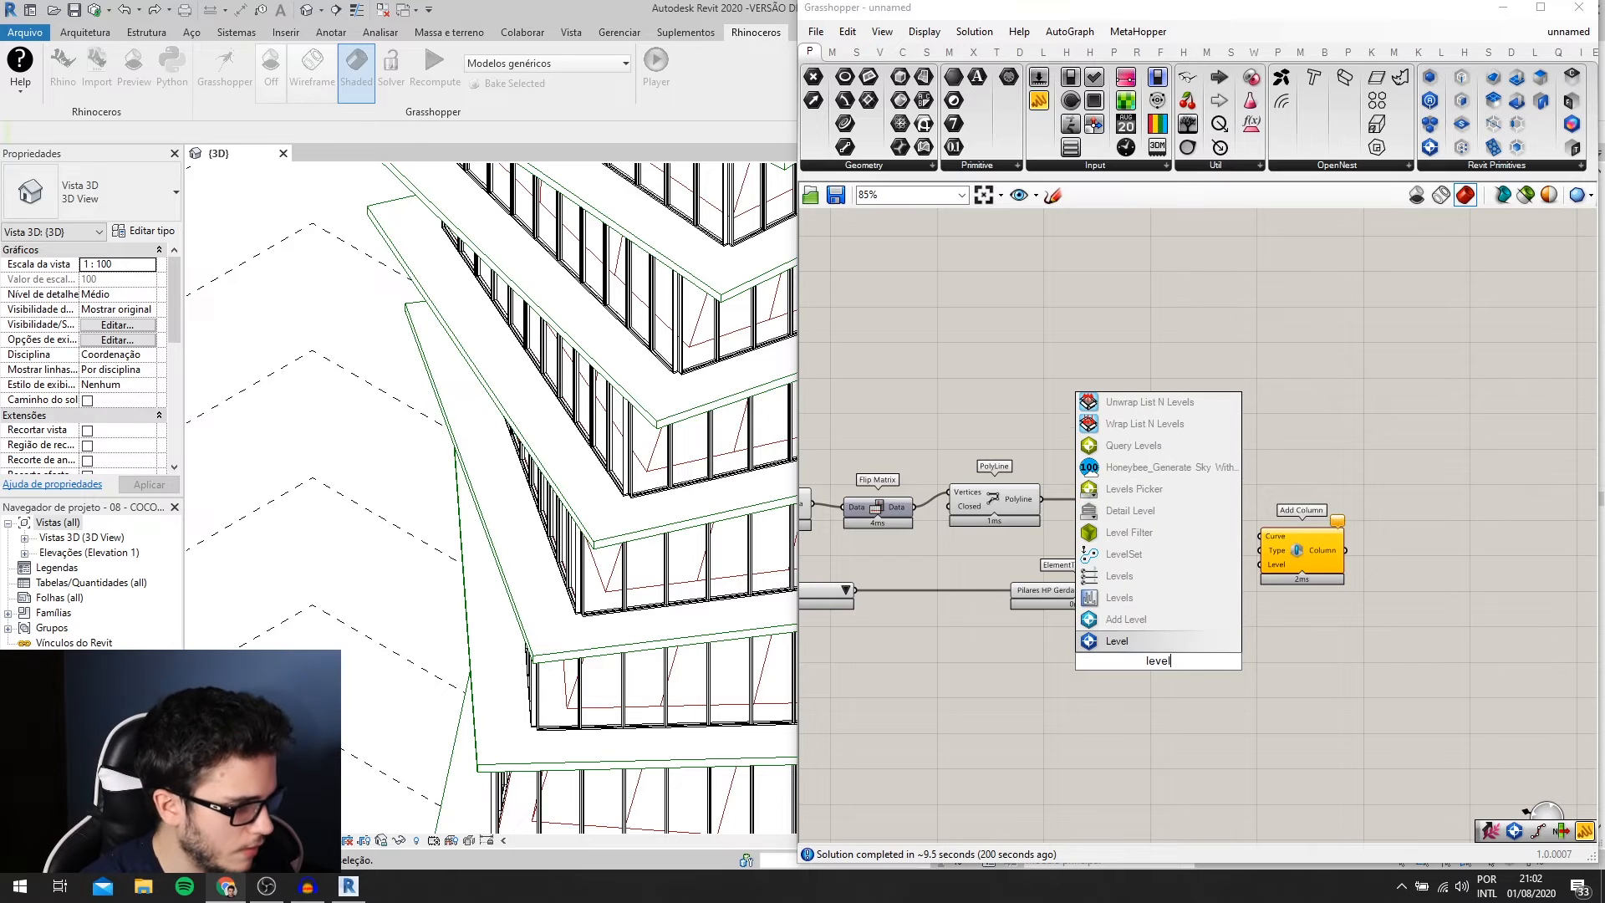
key("Return")
- Connect the output of the upstream Level parameter beside Add Level to the new Level parameter
scroll(1063, 435, "down", 3)
right_click_drag(1052, 492, 1240, 530)
scroll(1240, 530, "down", 4)
right_click_drag(993, 492, 1487, 518)
scroll(1096, 374, "up", 5)
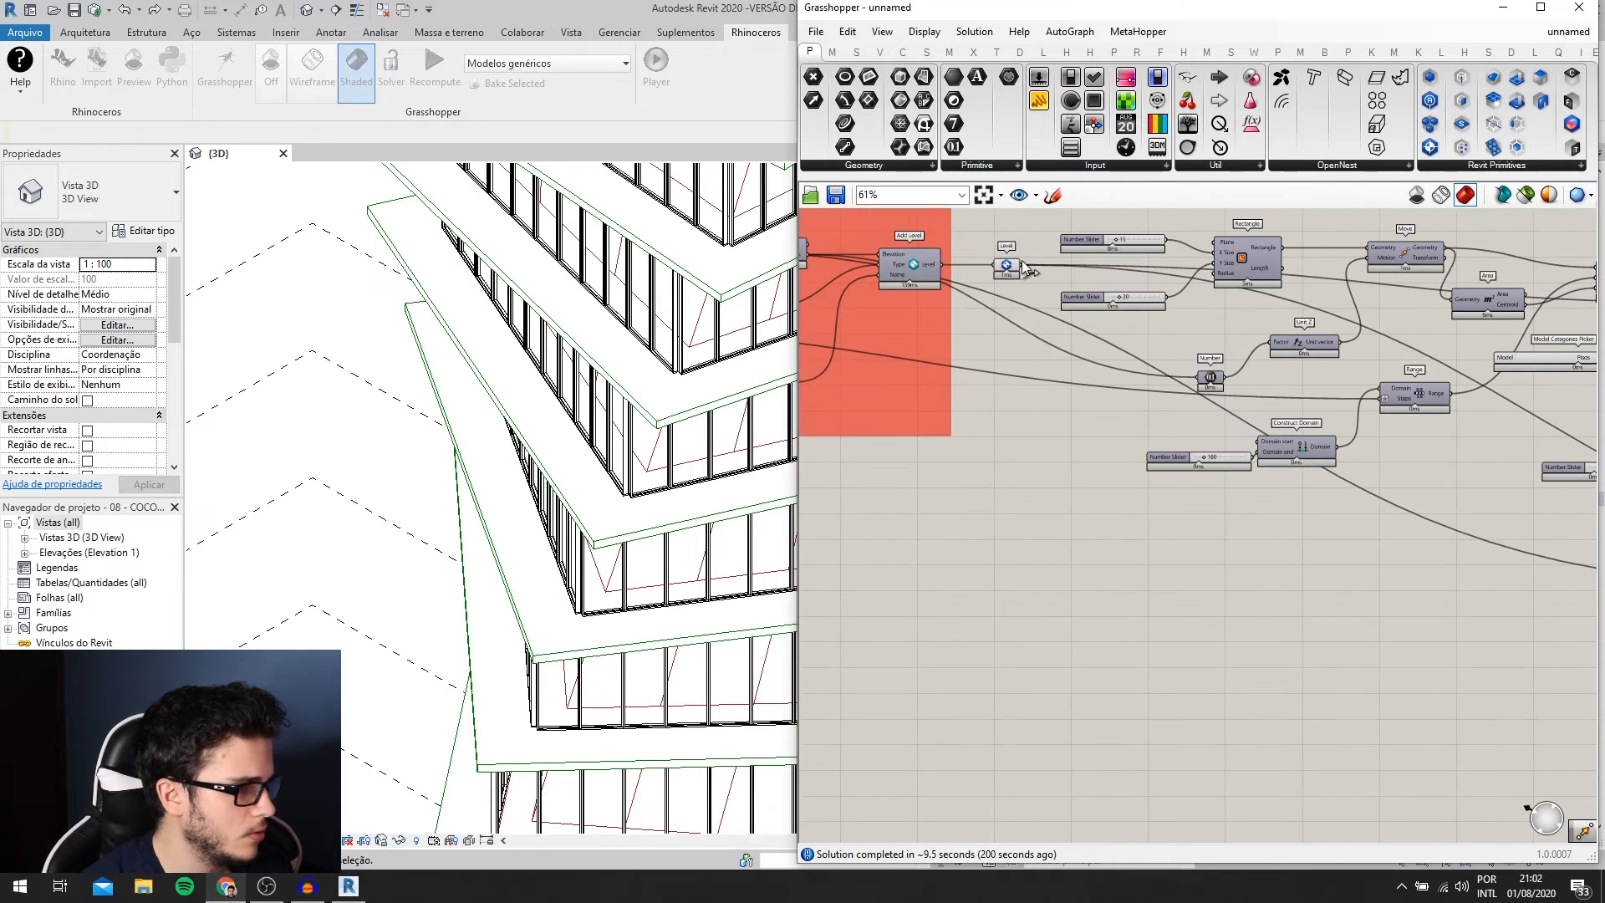
scroll(924, 483, "down", 4)
left_click_drag(1024, 265, 1412, 601)
scroll(1487, 631, "up", 6)
scroll(1415, 575, "up", 3)
right_click_drag(1347, 594, 1024, 687)
scroll(1024, 687, "up", 2)
- Rearrange Explode, Add Column and the new Level parameter so that Level sits below the ElementType Picker
left_click_drag(1135, 698, 1191, 559)
right_click_drag(1253, 554, 1216, 565)
scroll(1216, 565, "up", 2)
left_click_drag(1055, 466, 1122, 465)
left_click_drag(1371, 520, 1391, 529)
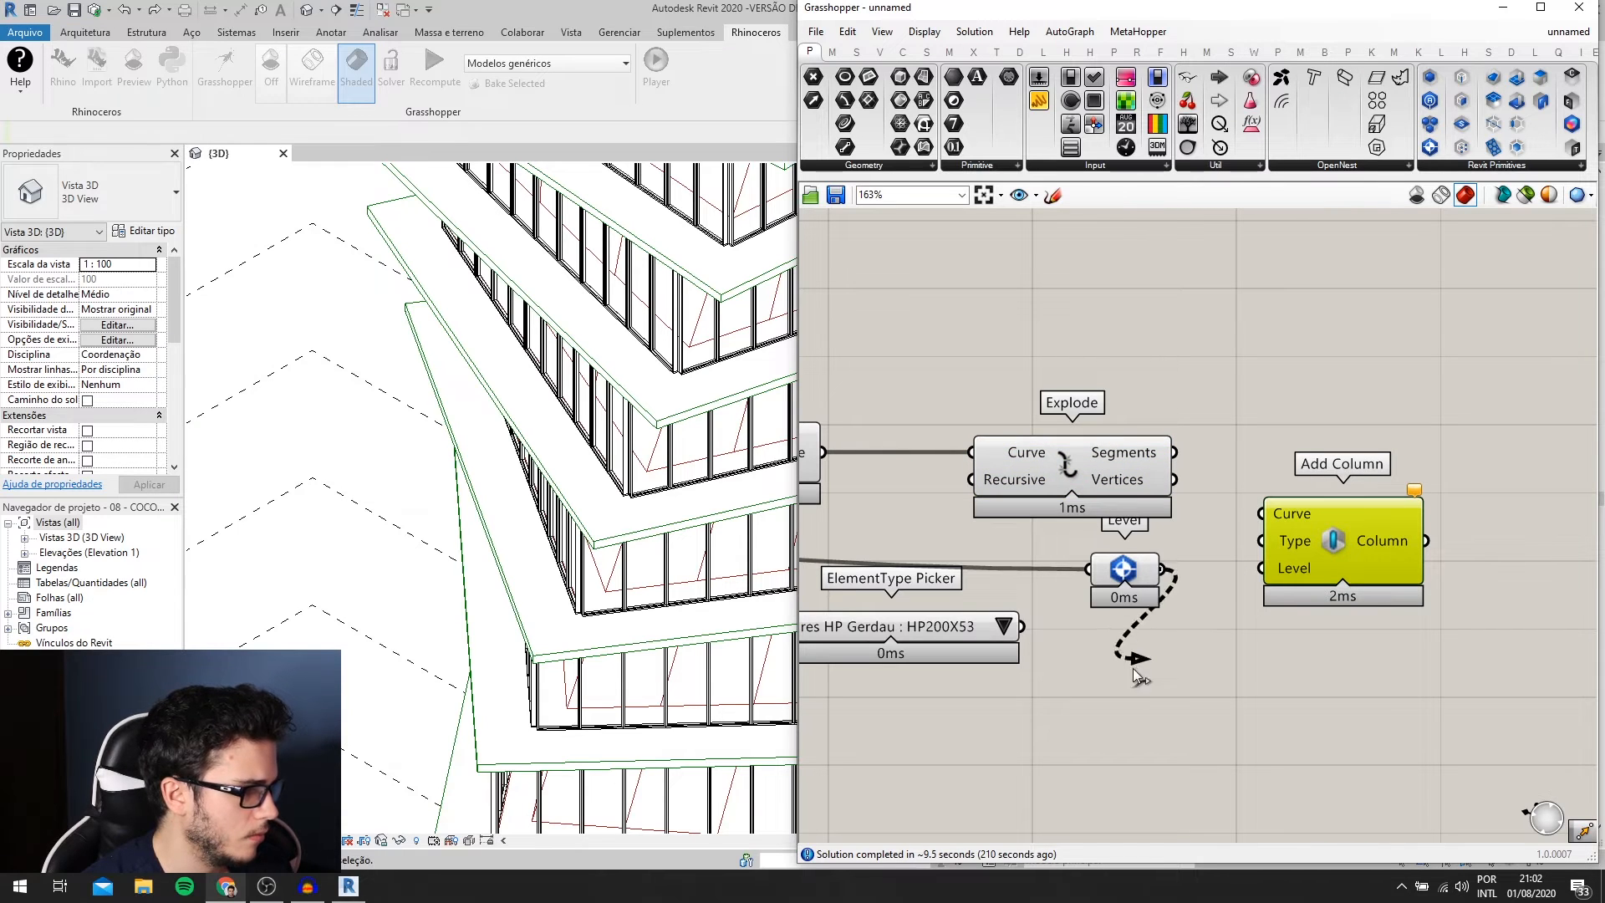
left_click_drag(1114, 577, 1050, 802)
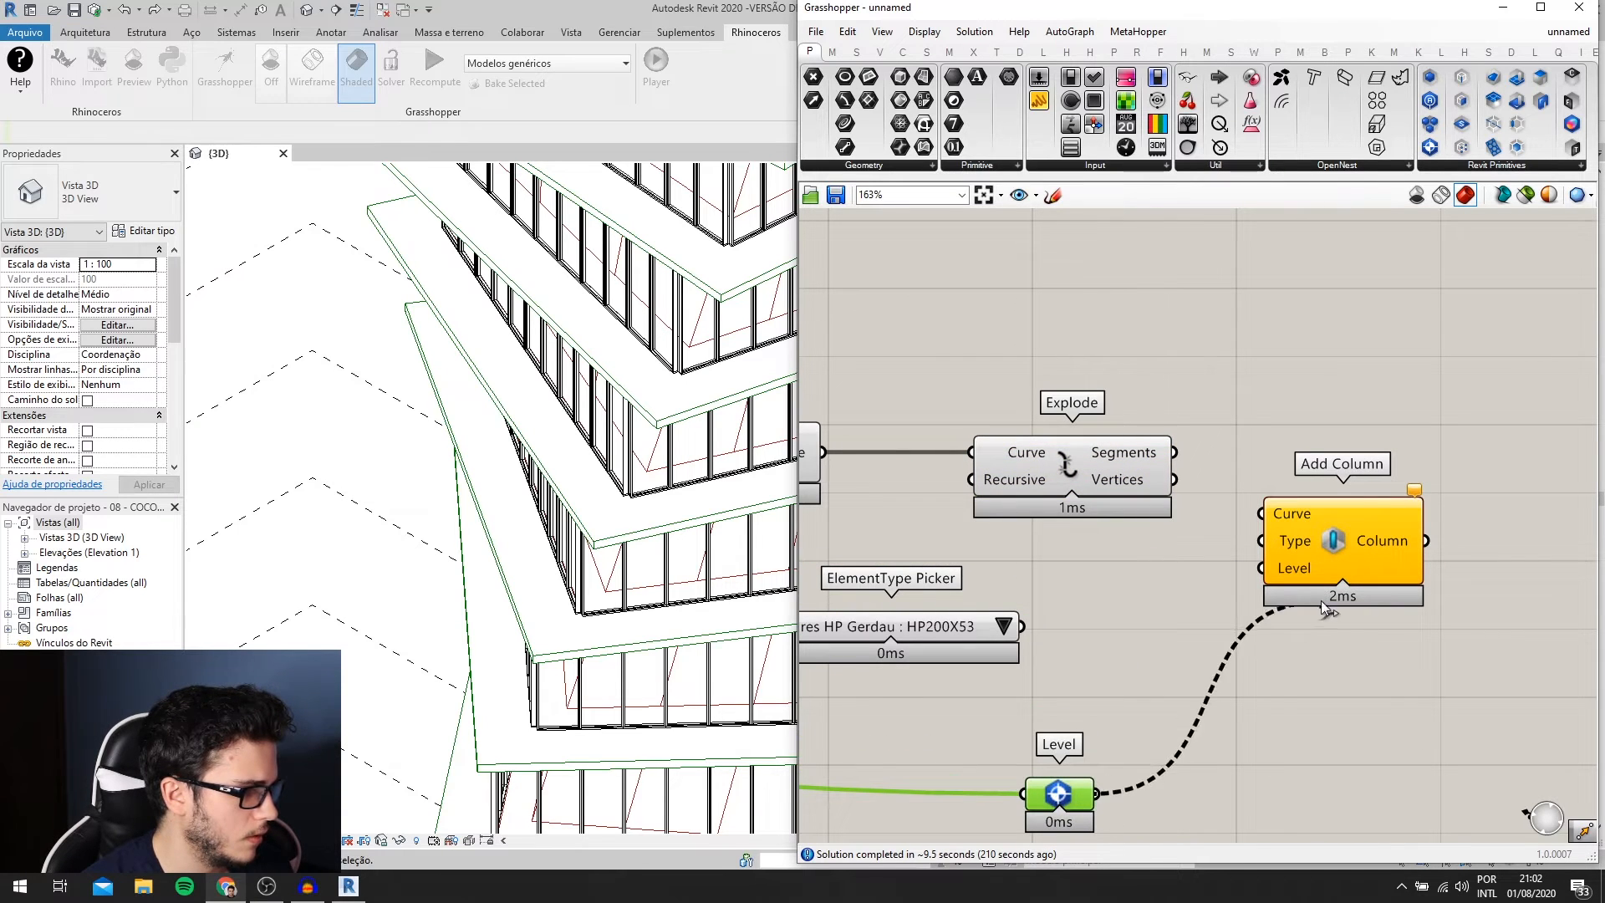
- Connect Level to Add Column's grafted Level input, ElementType Picker to Type, and Explode's Segments to Curve
left_click_drag(1328, 609, 1264, 569)
right_click(1292, 571)
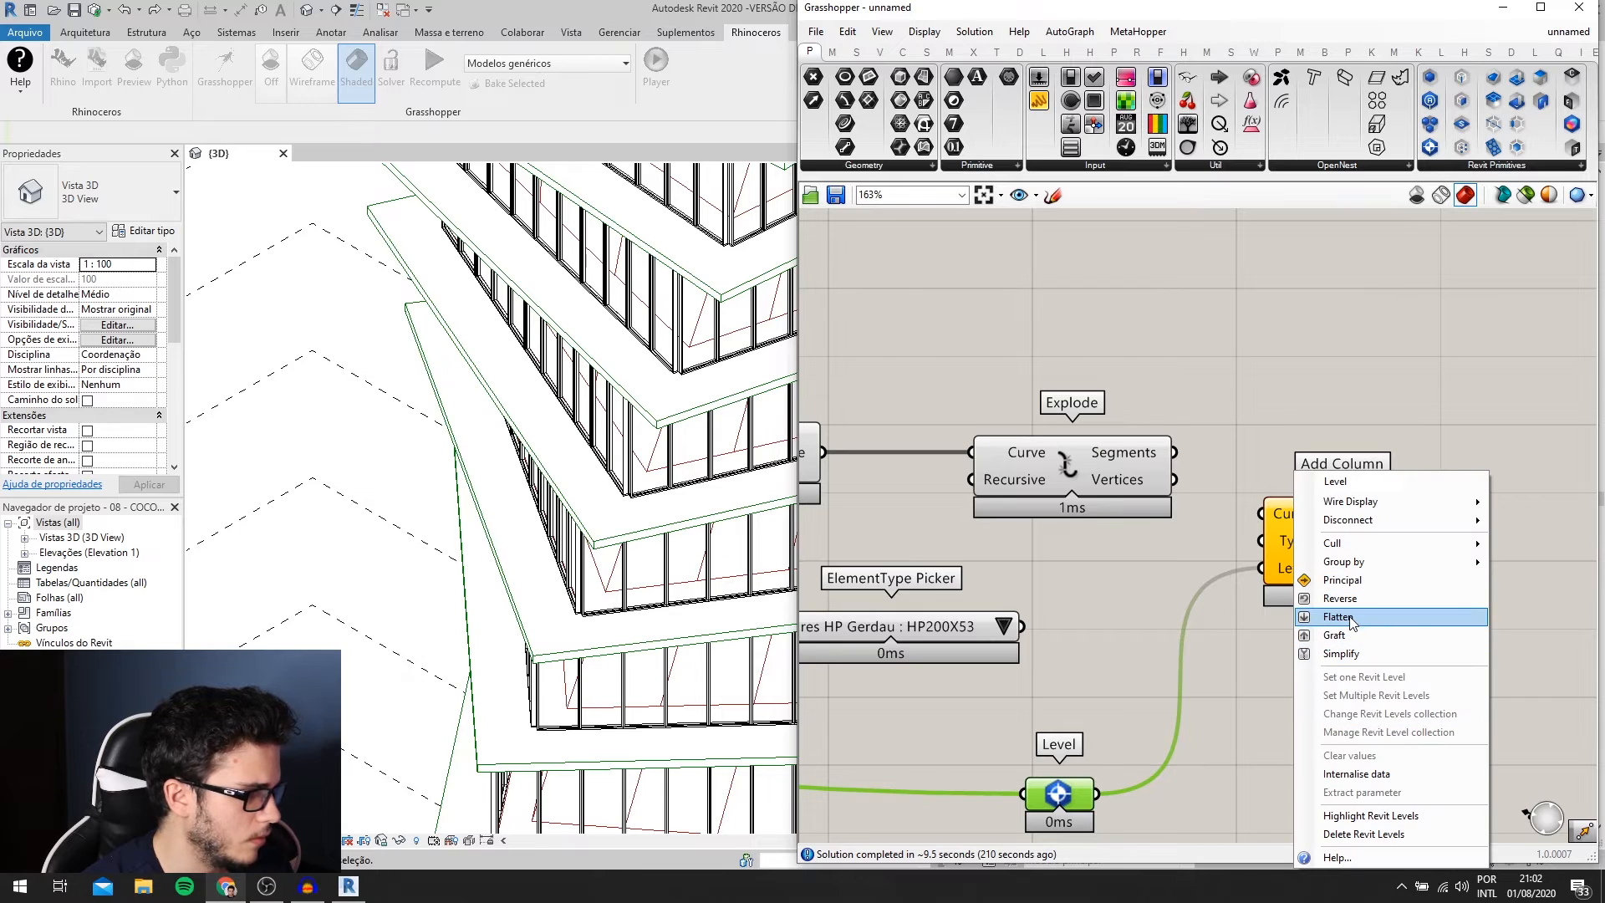
left_click(1336, 635)
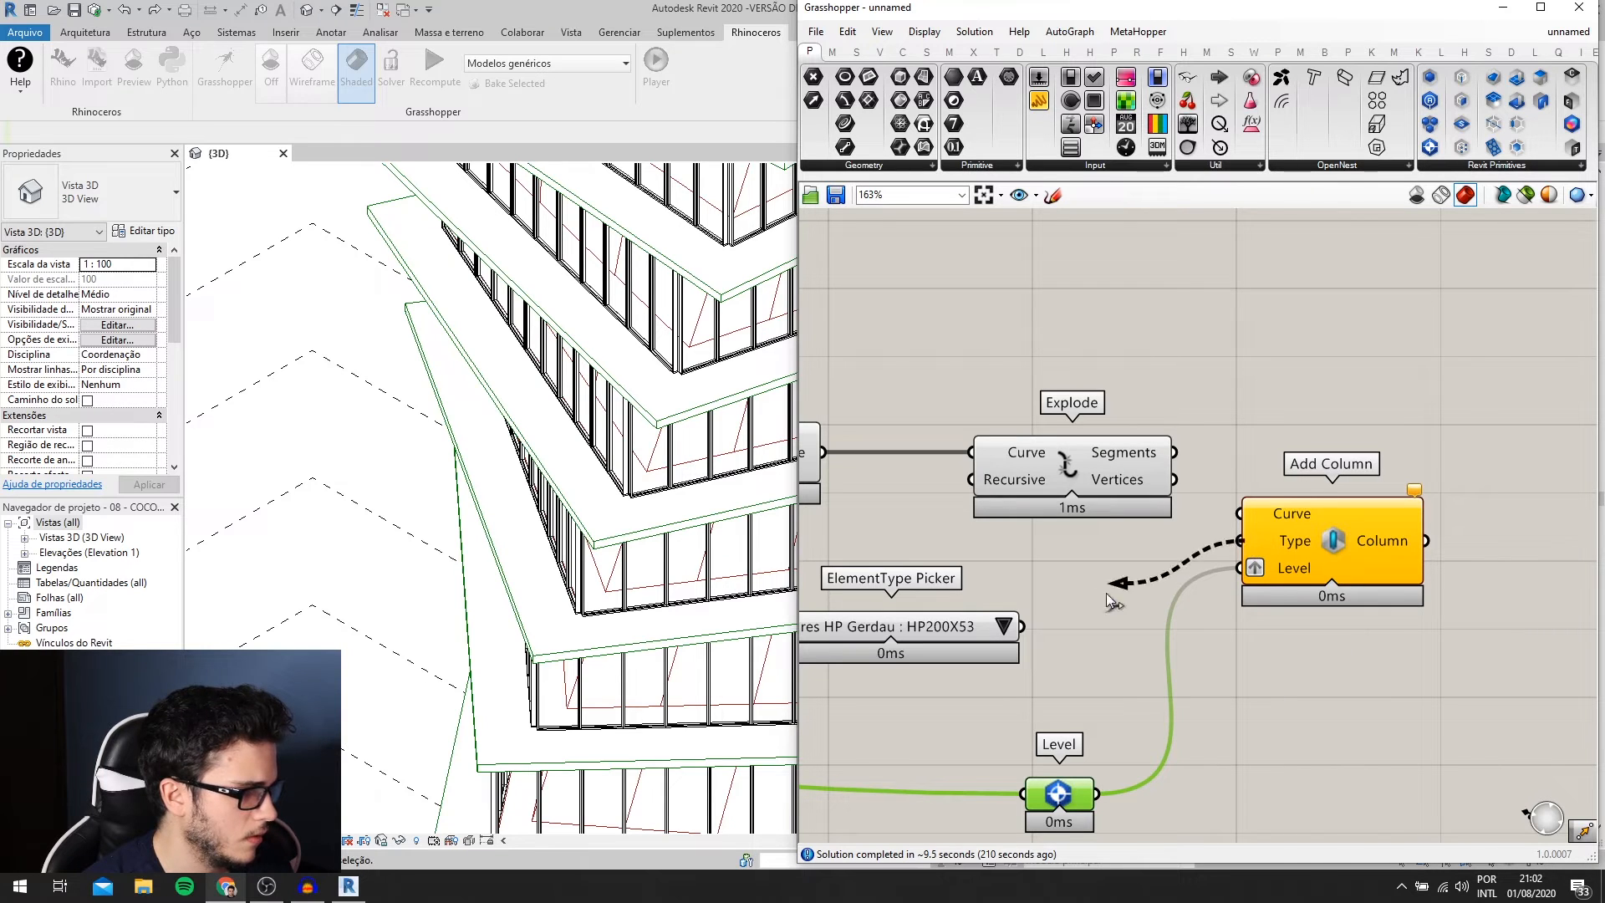
left_click_drag(1315, 524, 1404, 563)
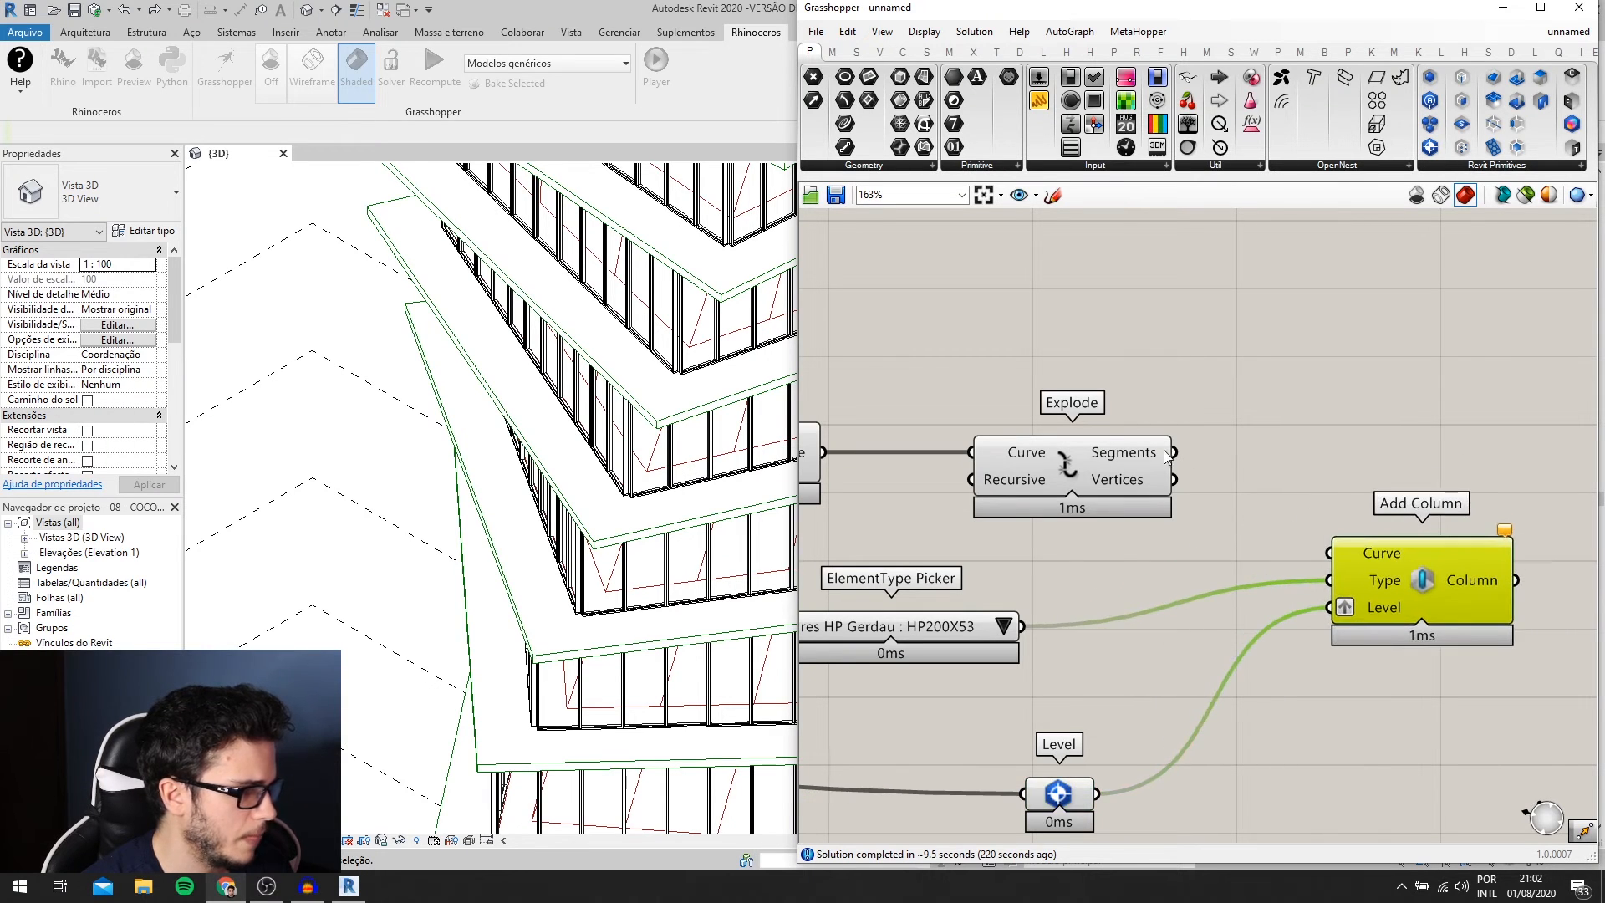
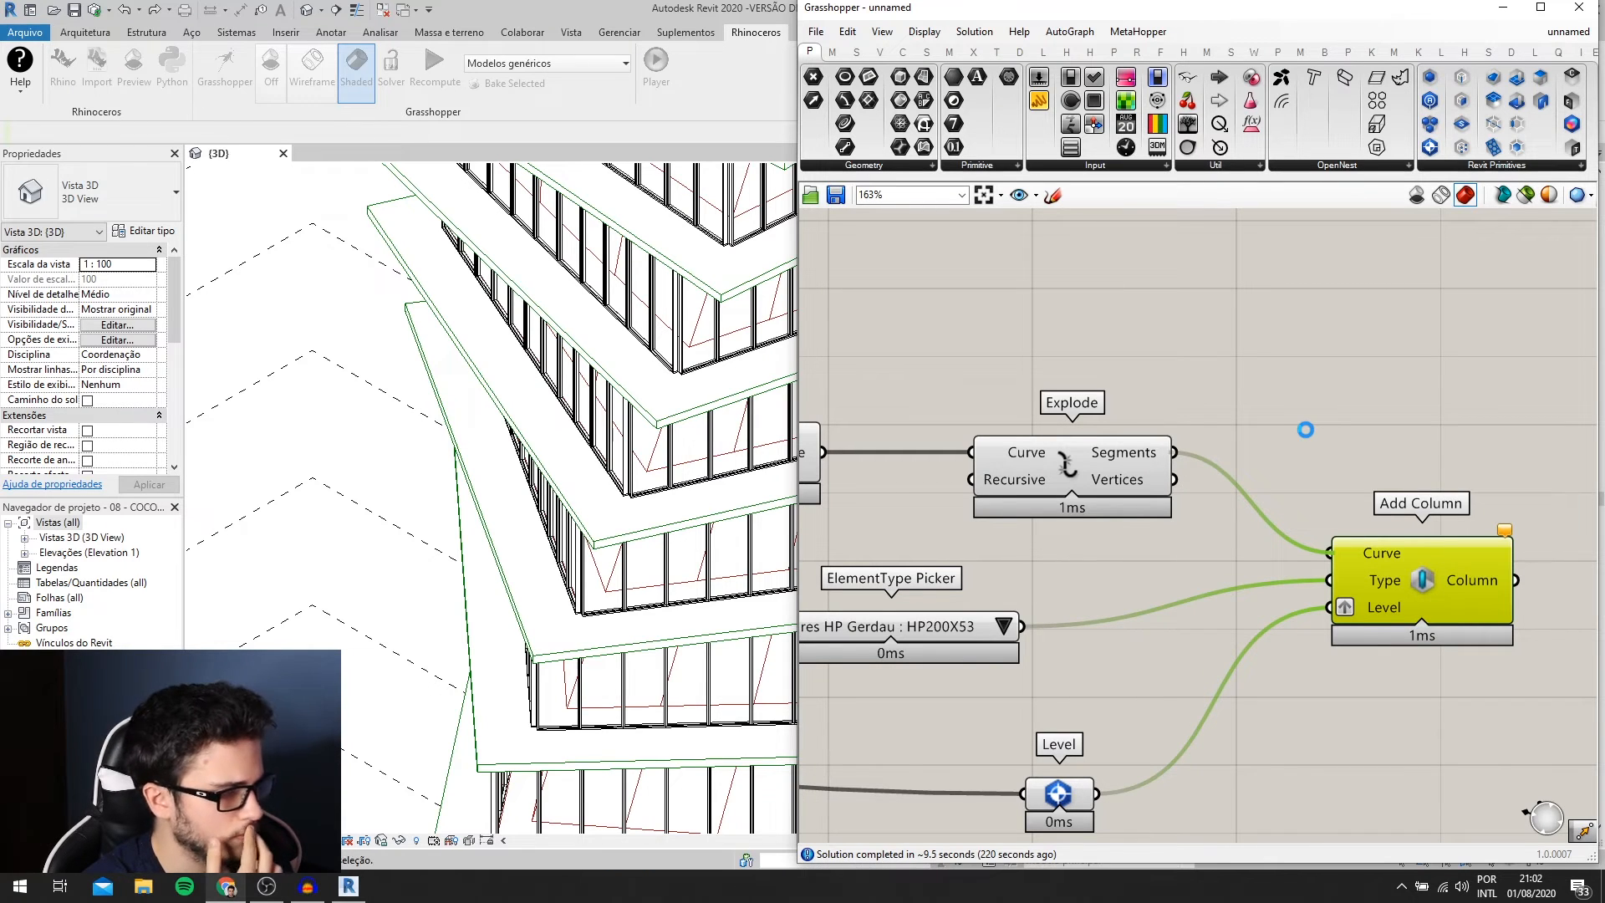
- Examine the generated columns in the Revit 3D view and read the warnings on Add Column
scroll(1306, 429, "up", 2)
scroll(421, 701, "down", 4)
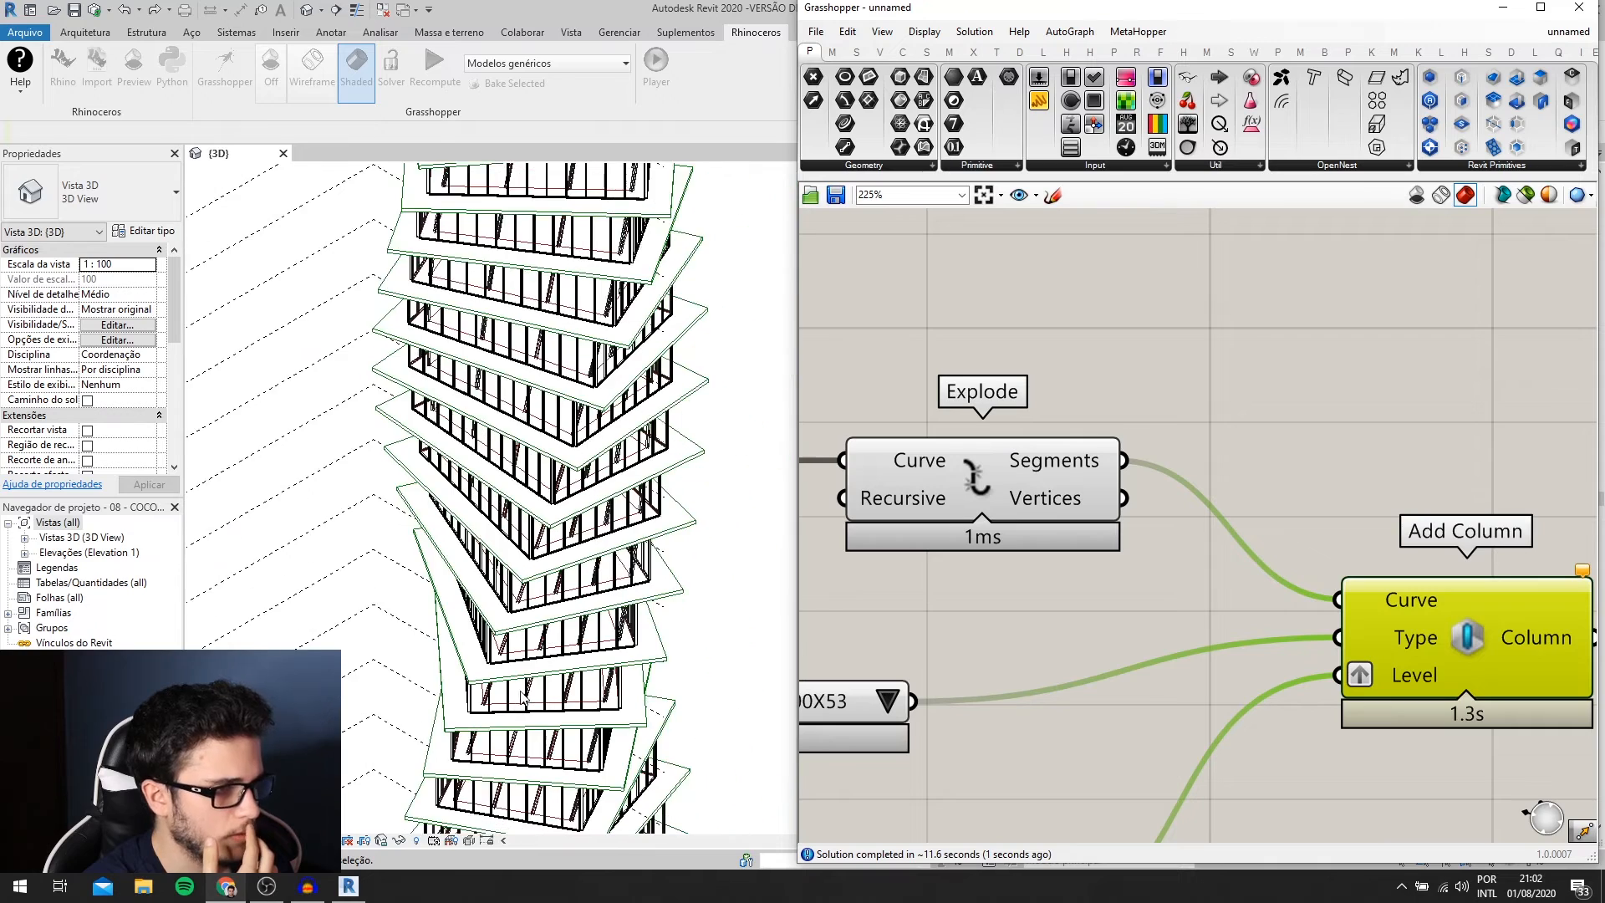
scroll(522, 697, "down", 5)
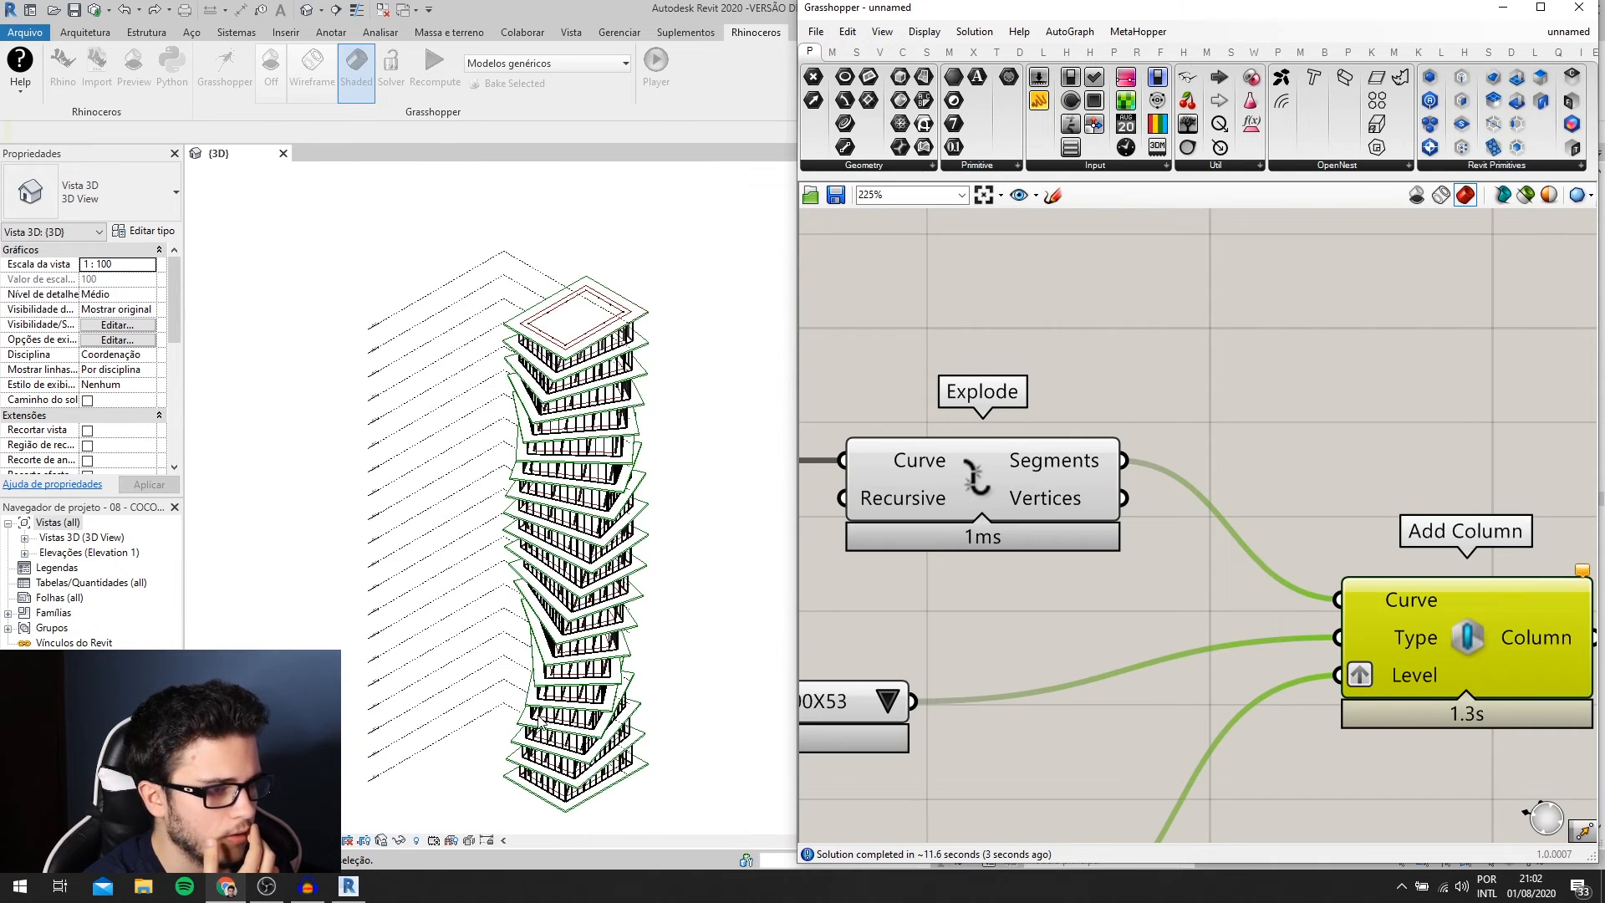
scroll(540, 721, "up", 2)
scroll(1245, 551, "down", 2)
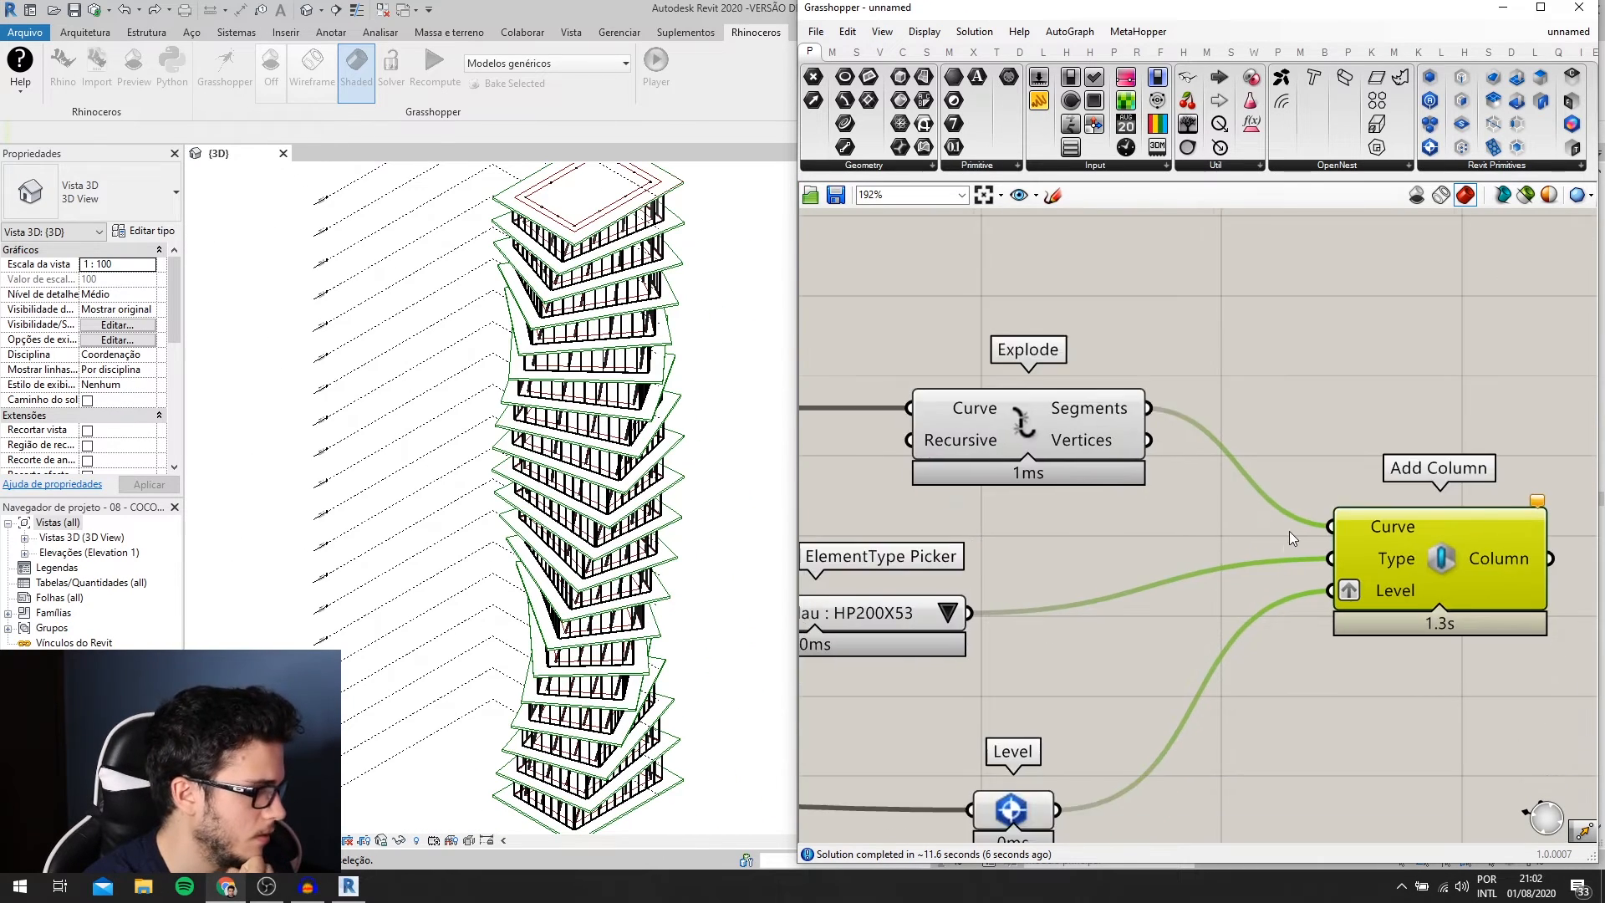
scroll(1315, 527, "up", 2)
mouse_move(1364, 494)
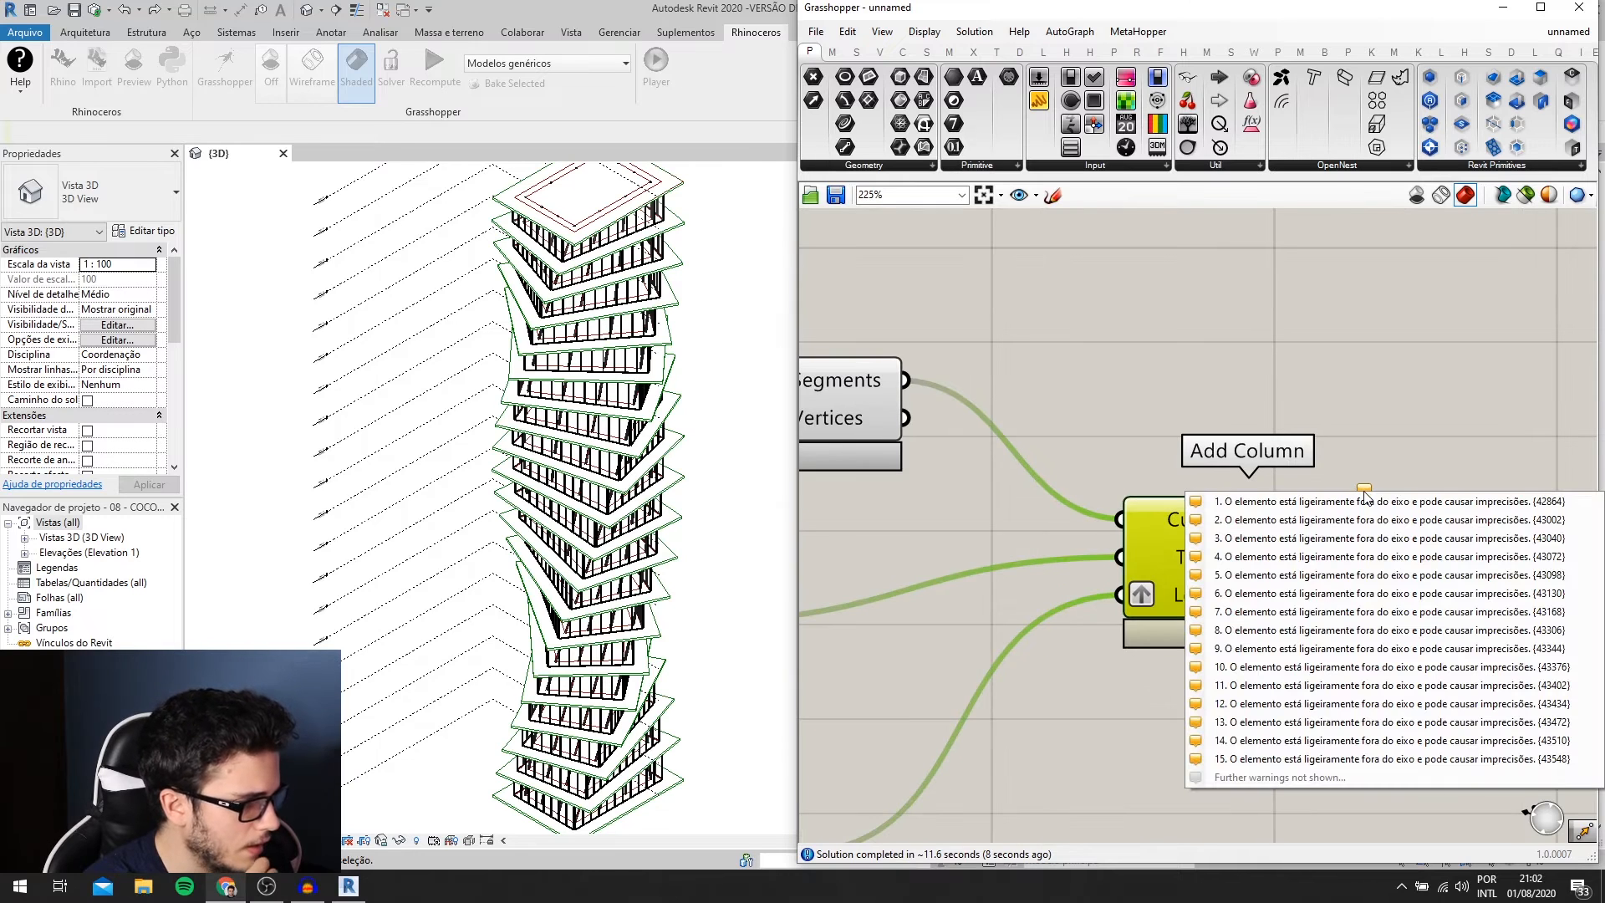
left_click(1010, 427)
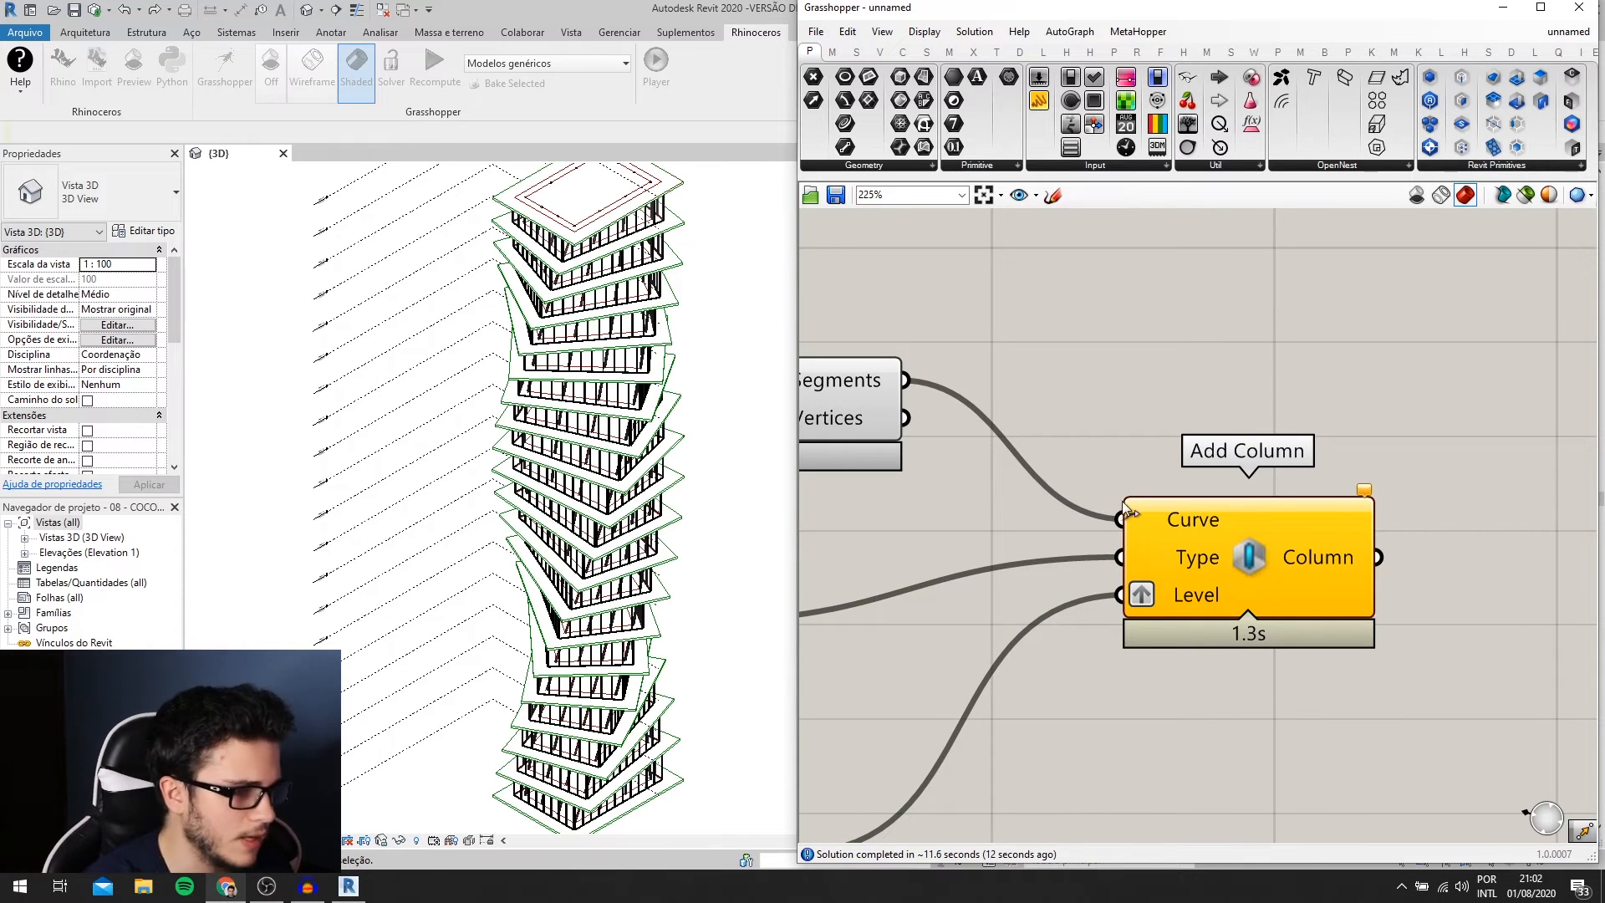
- Turn off the preview of the column-definition components that feed Add Column
scroll(1124, 502, "down", 2)
right_click_drag(1096, 612, 1258, 611)
scroll(1259, 611, "down", 2)
scroll(1259, 611, "down", 5)
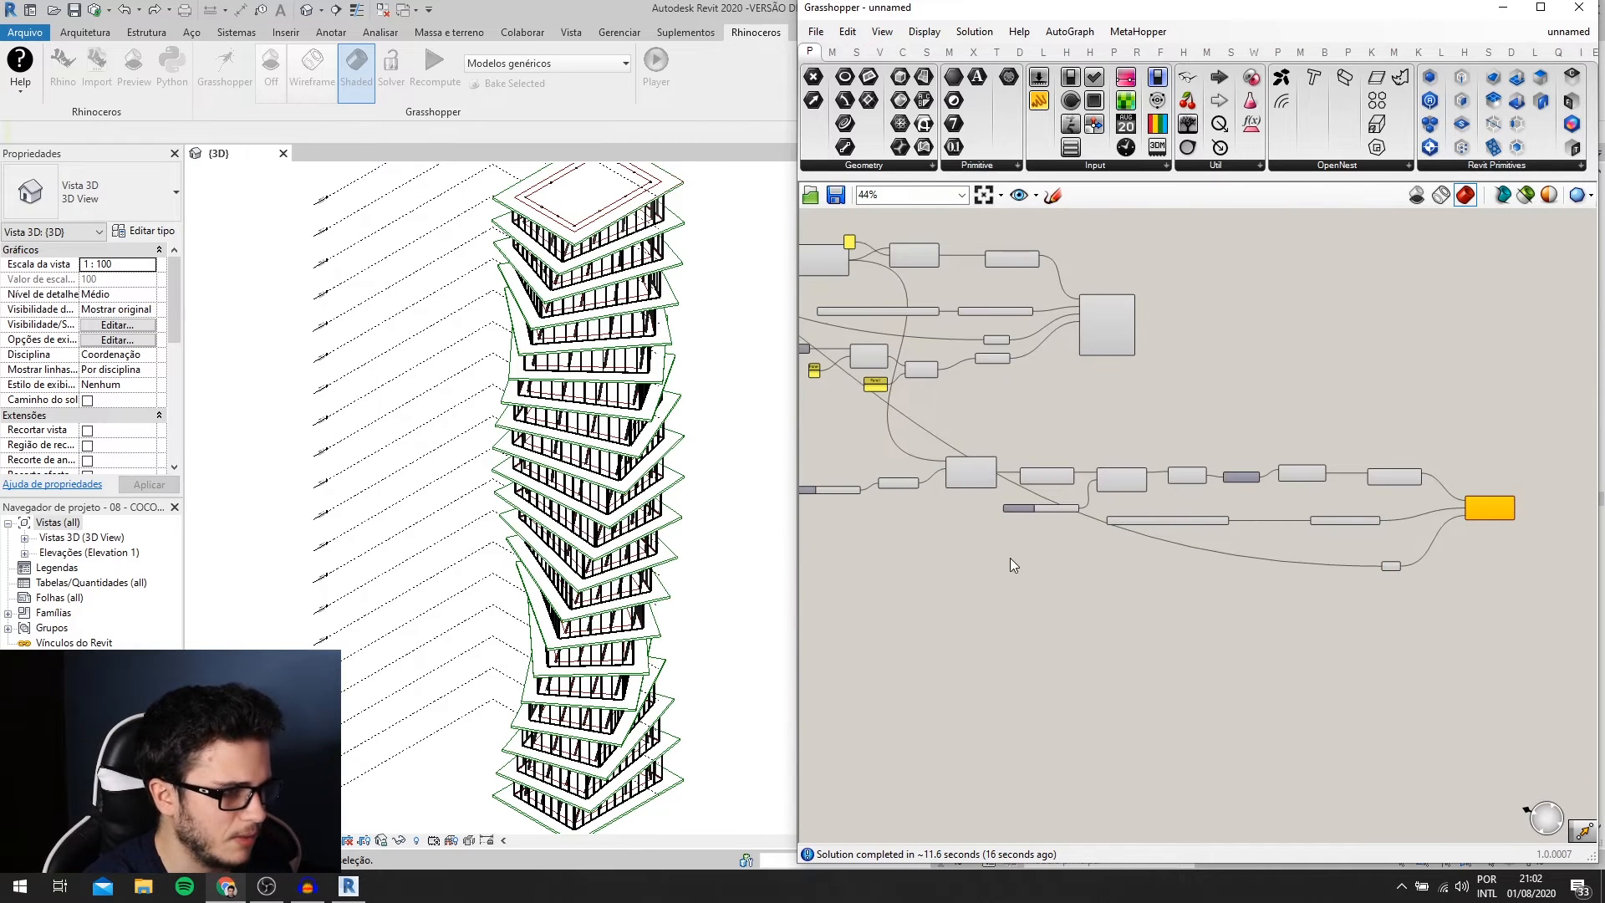
scroll(1010, 559, "down", 1)
right_click_drag(1014, 558, 1112, 540)
scroll(1116, 542, "down", 2)
right_click_drag(1267, 575, 1381, 575)
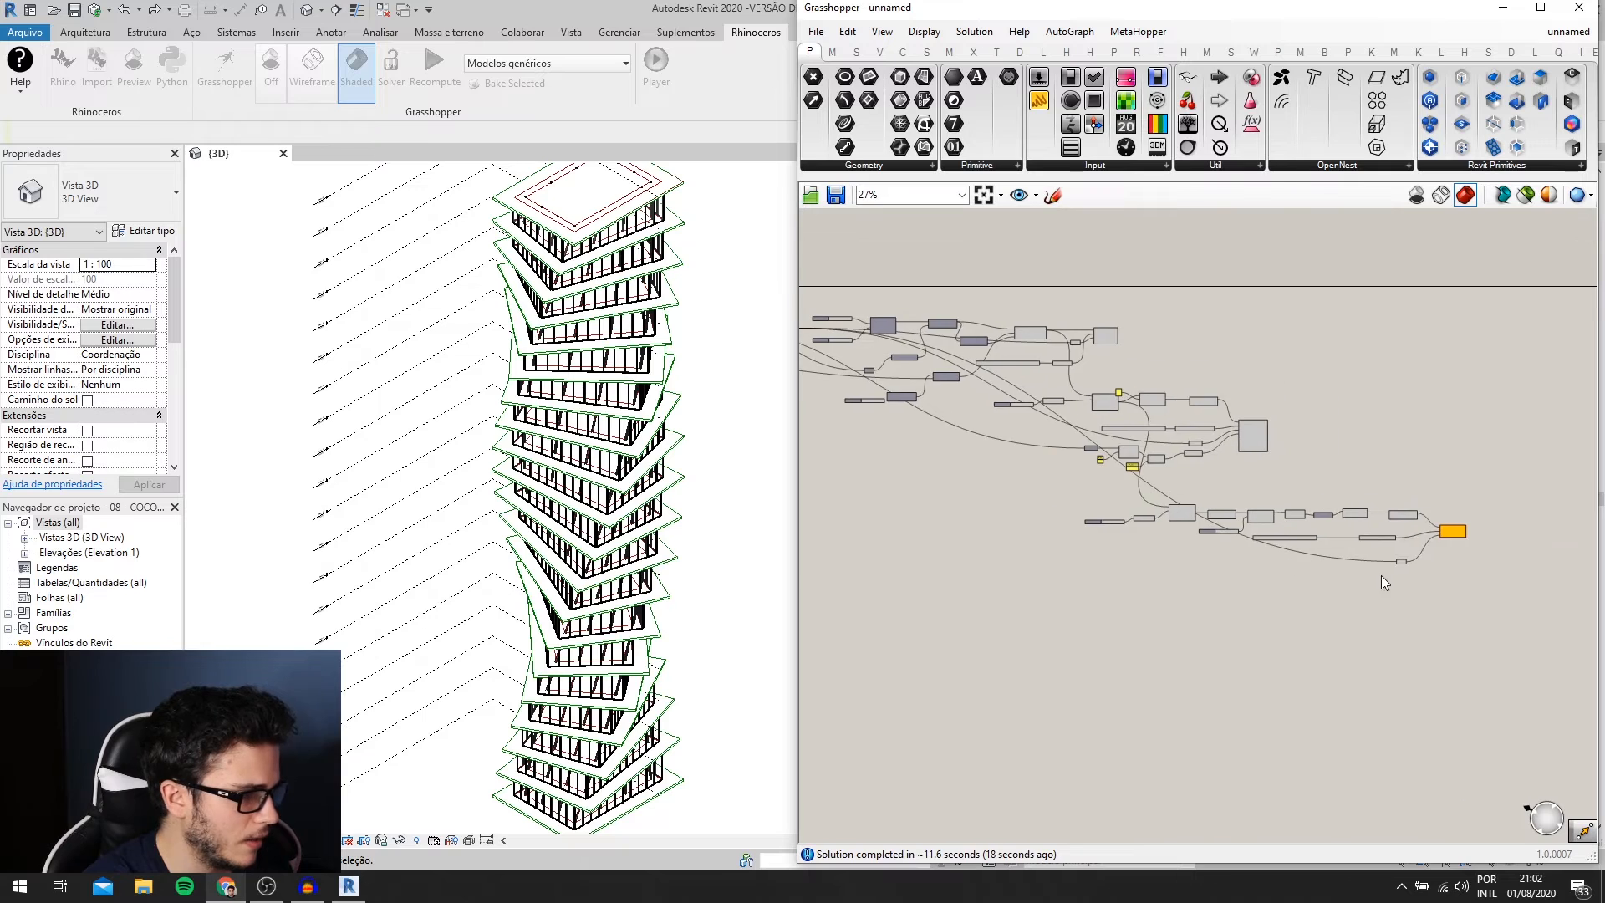
scroll(1392, 578, "up", 1)
left_click_drag(1474, 619, 1150, 499)
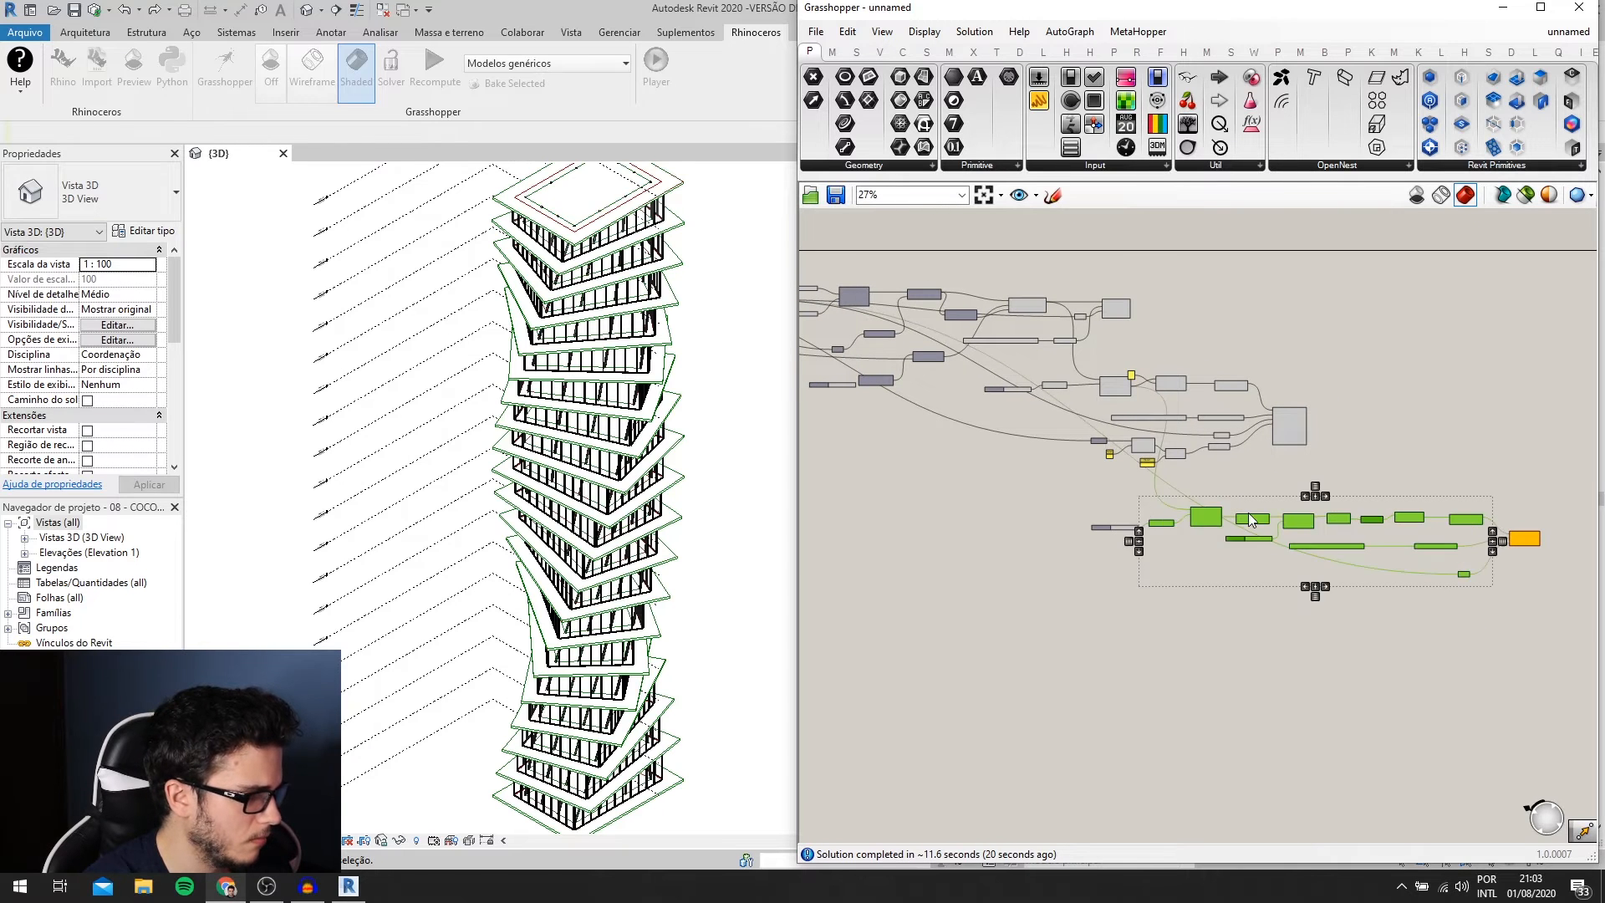
middle_click(1249, 513)
left_click(1300, 466)
right_click_drag(1274, 501, 1324, 556)
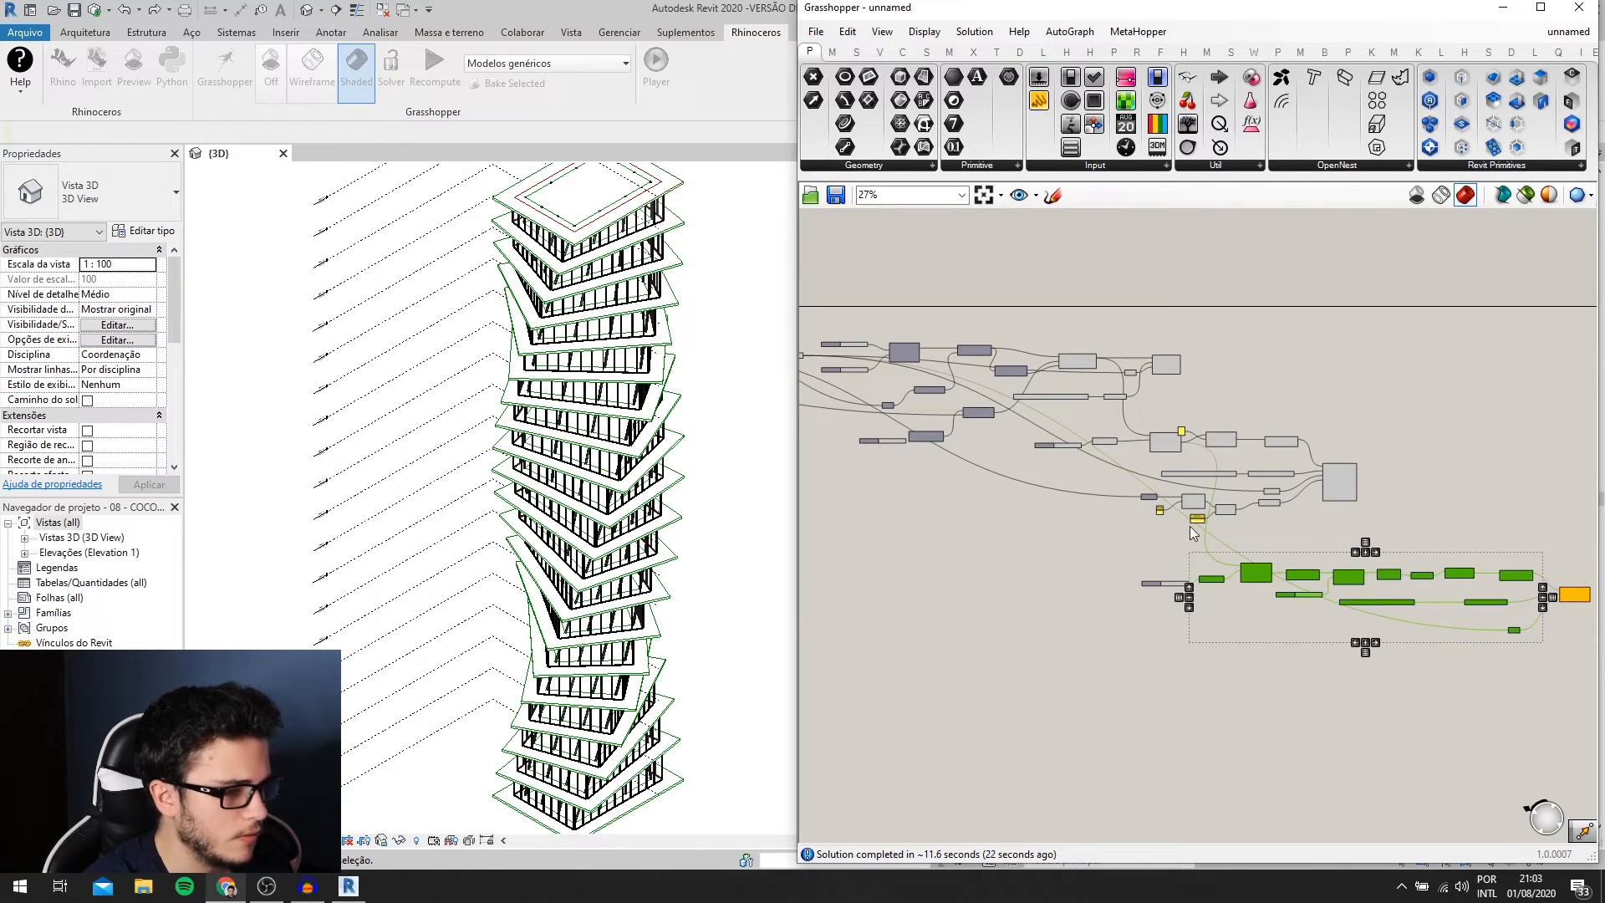
- Lock the solver and duplicate the complete Add Wall definition below the column definition
scroll(1237, 477, "up", 4)
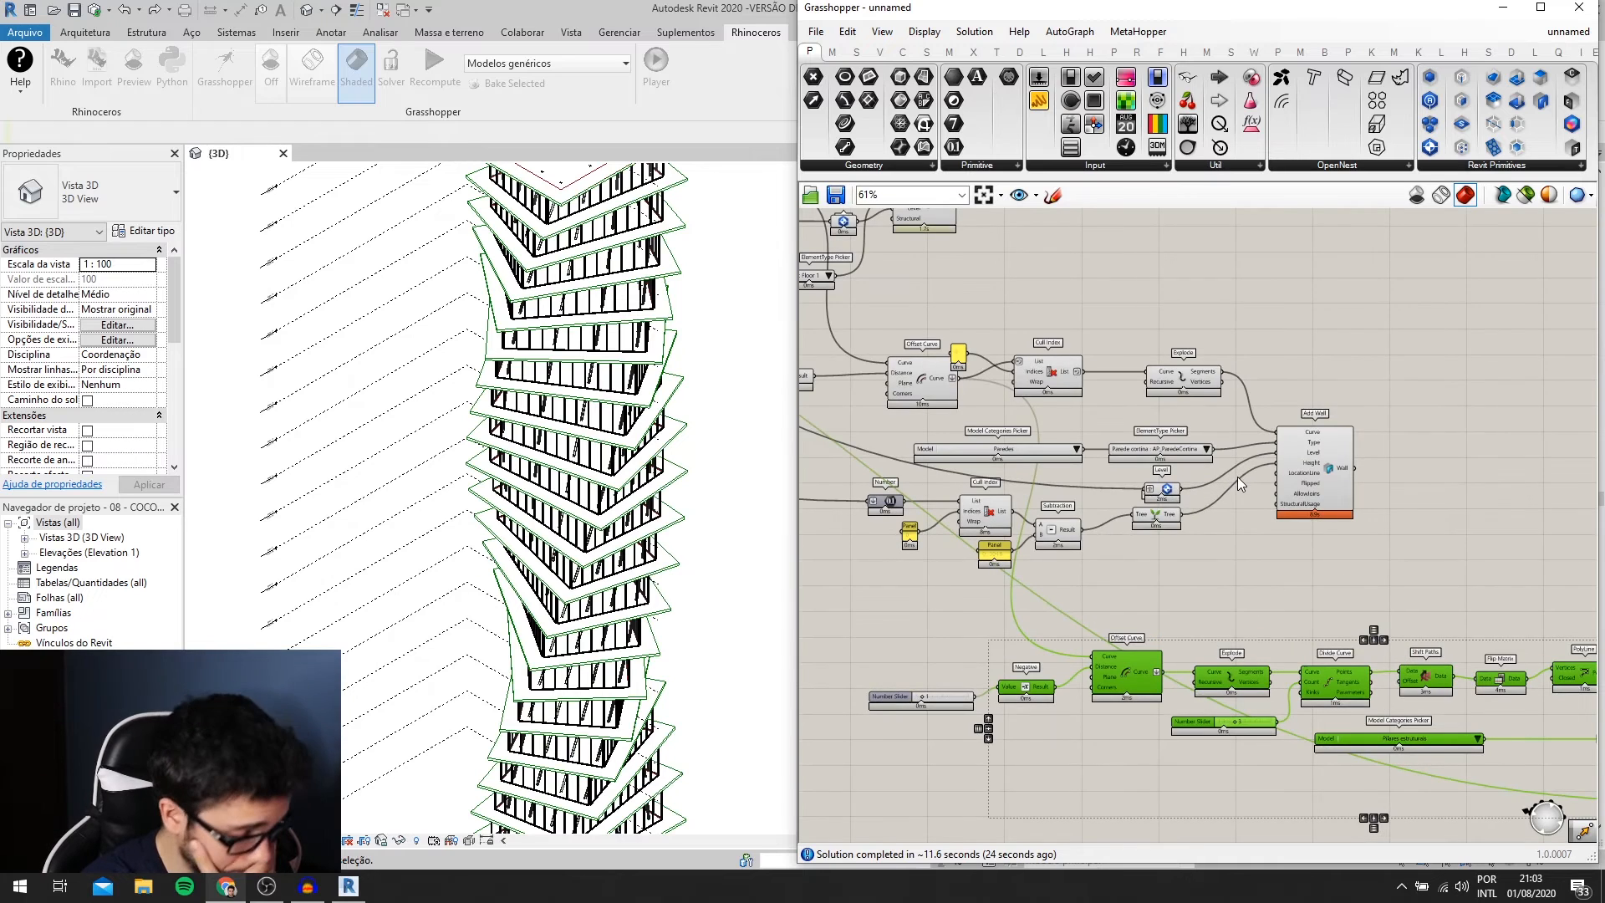
scroll(1237, 476, "down", 3)
left_click_drag(1304, 459, 871, 336)
scroll(1060, 347, "up", 1)
scroll(1080, 362, "down", 2)
scroll(1225, 401, "up", 2)
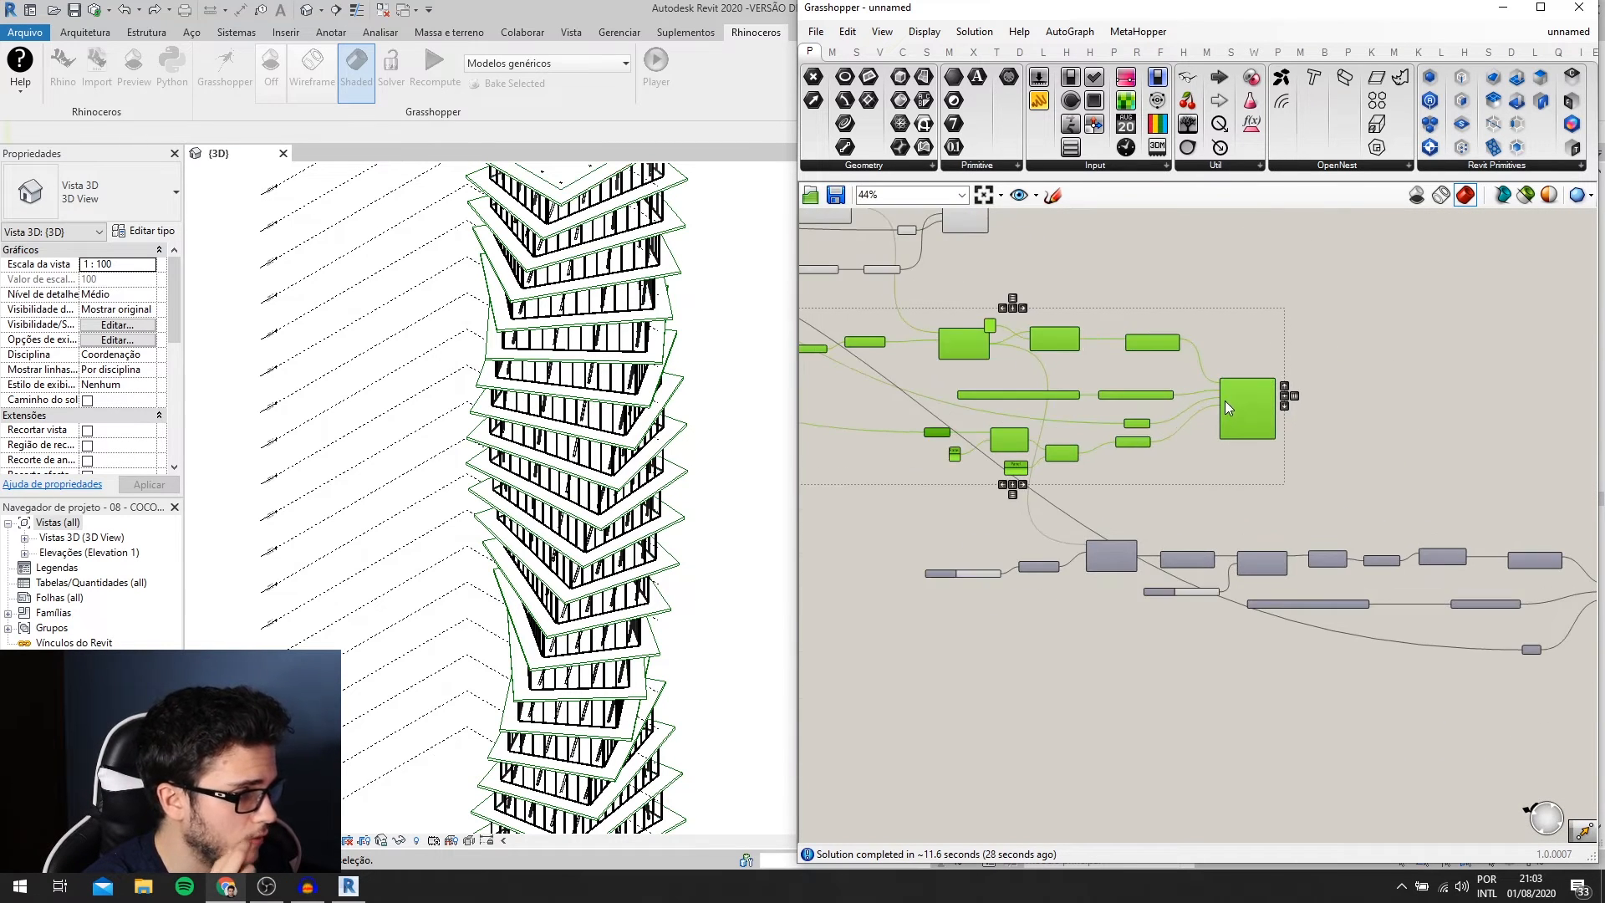
scroll(1225, 400, "up", 2)
right_click(1376, 446)
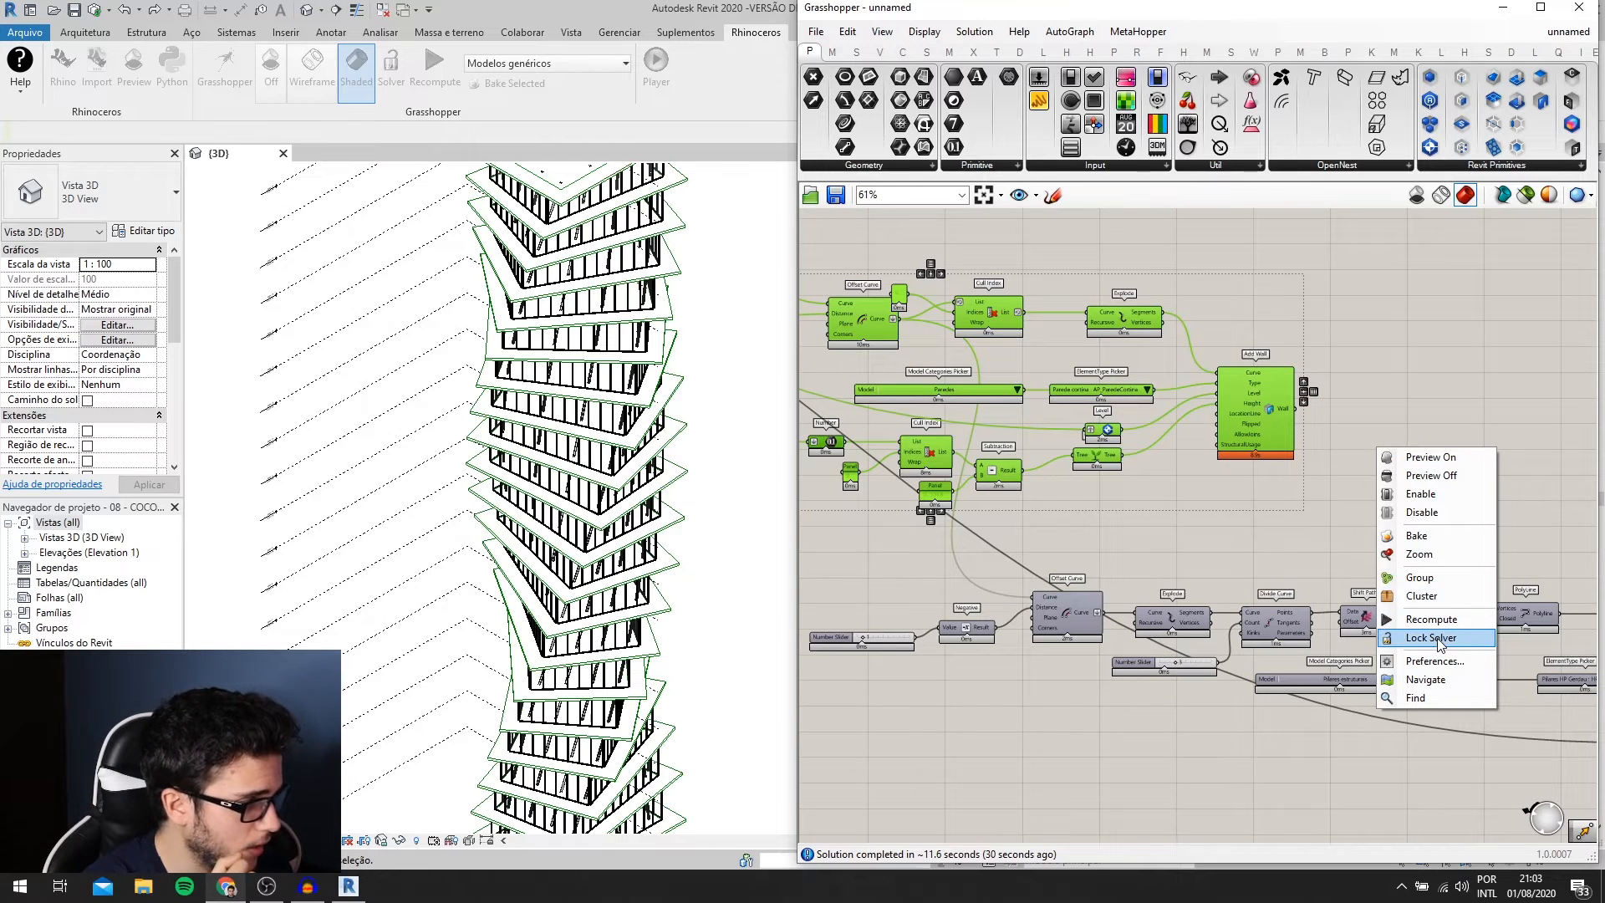
left_click(1432, 638)
scroll(1291, 381, "down", 1)
scroll(1304, 674, "down", 2)
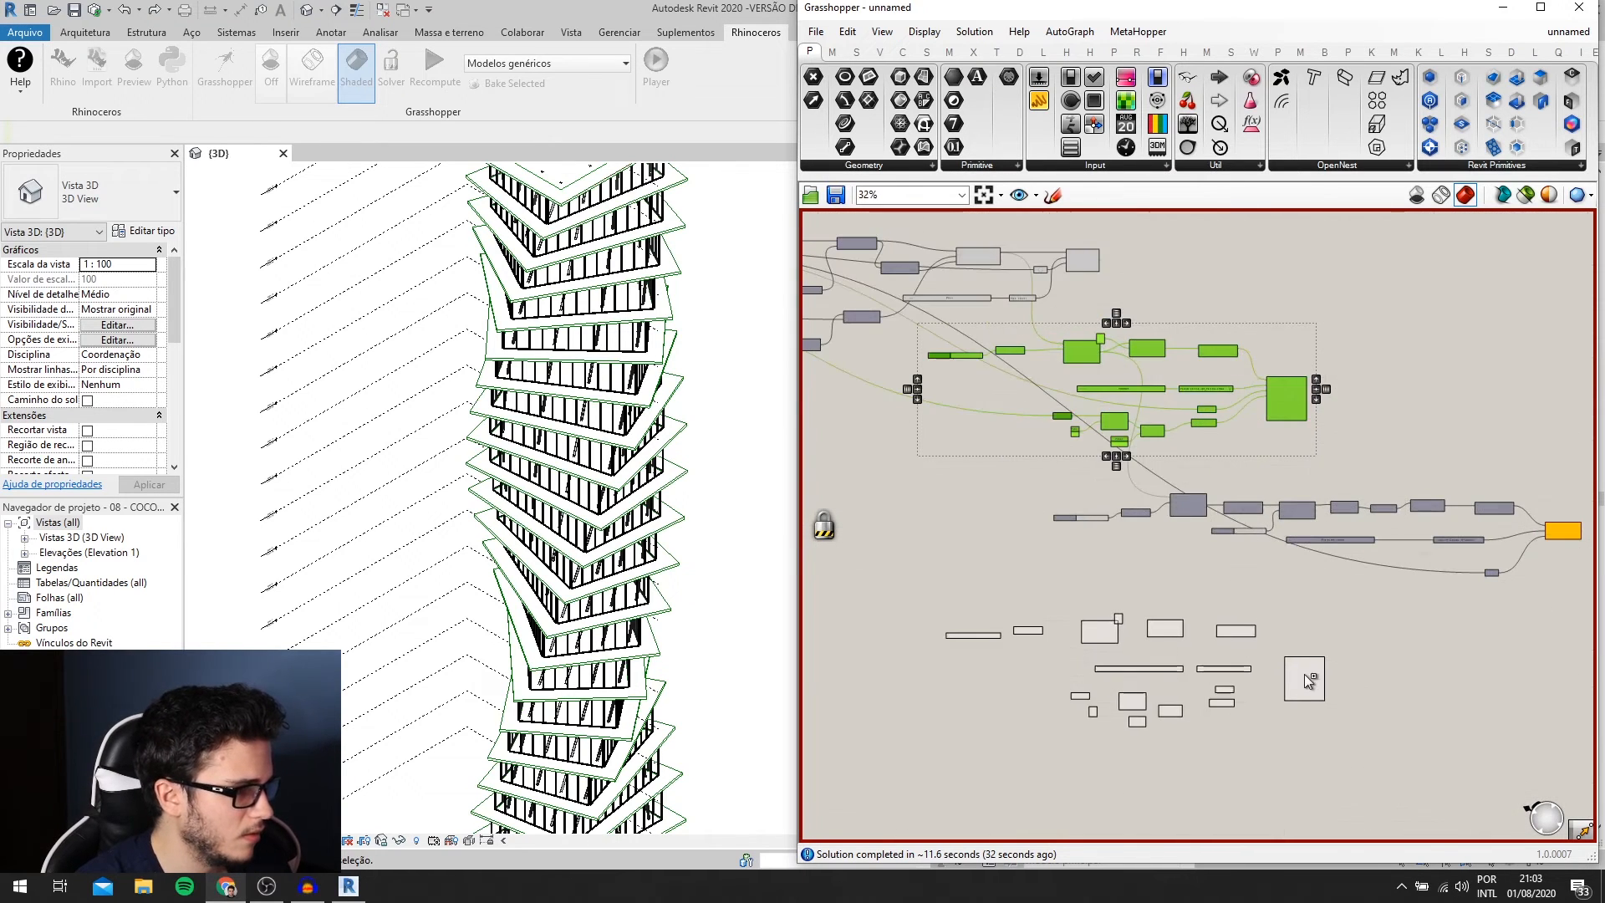
- Delete the Number, Cull Index, Subtraction, Tree and Panel components feeding Height in the copied wall definition
scroll(1380, 490, "up", 4)
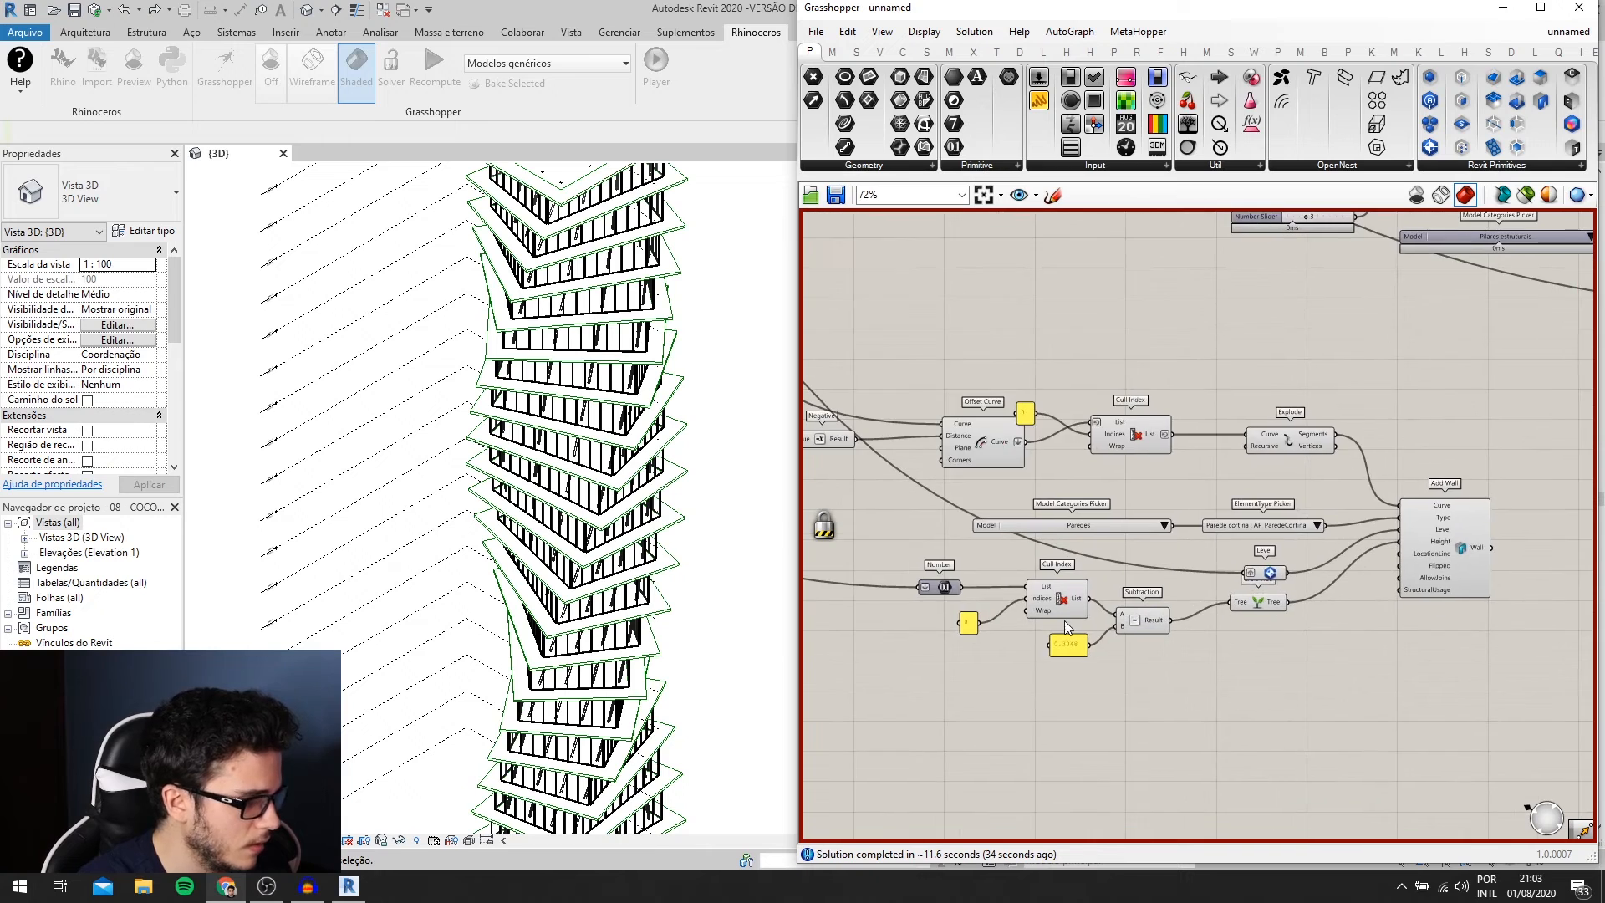
scroll(1066, 621, "up", 2)
left_click_drag(1283, 685, 882, 564)
mouse_move(1256, 612)
right_mouse_down()
mouse_move(1181, 599)
mouse_move(1252, 602)
right_mouse_up()
key("Delete")
- Add a Number Slider, set it to 1.1 and connect it to the Height input of the copied Add Wall
double_click(1262, 595)
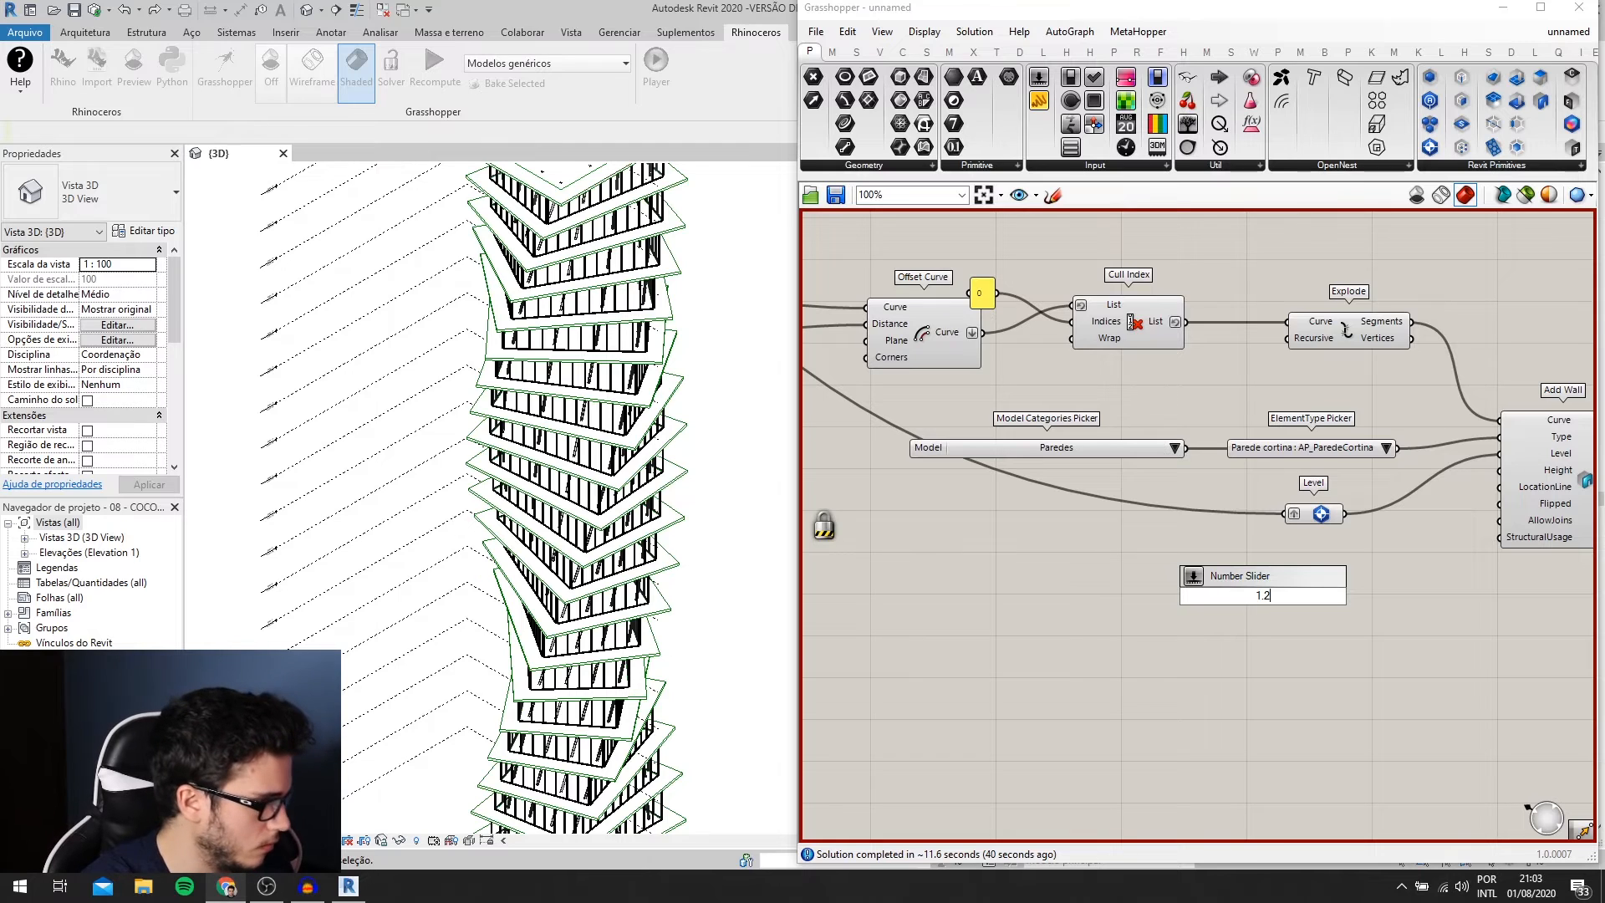
key("Return")
scroll(1300, 601, "up", 5)
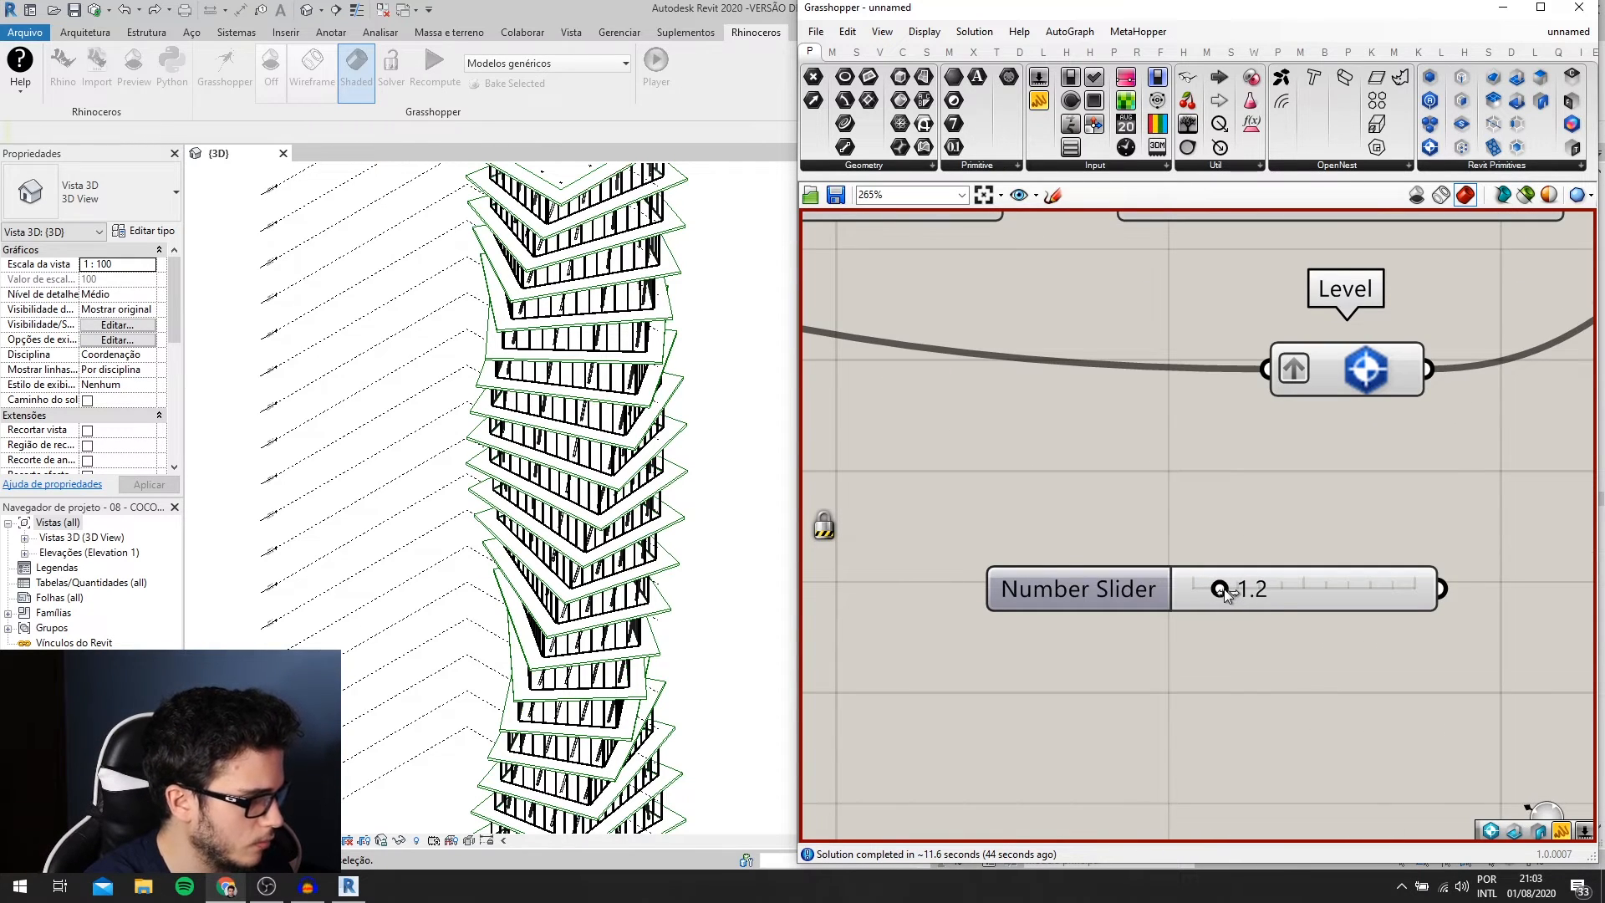
scroll(1438, 547, "down", 1)
right_click_drag(1445, 546, 1032, 646)
scroll(1070, 622, "down", 1)
left_click_drag(1318, 433, 1051, 662)
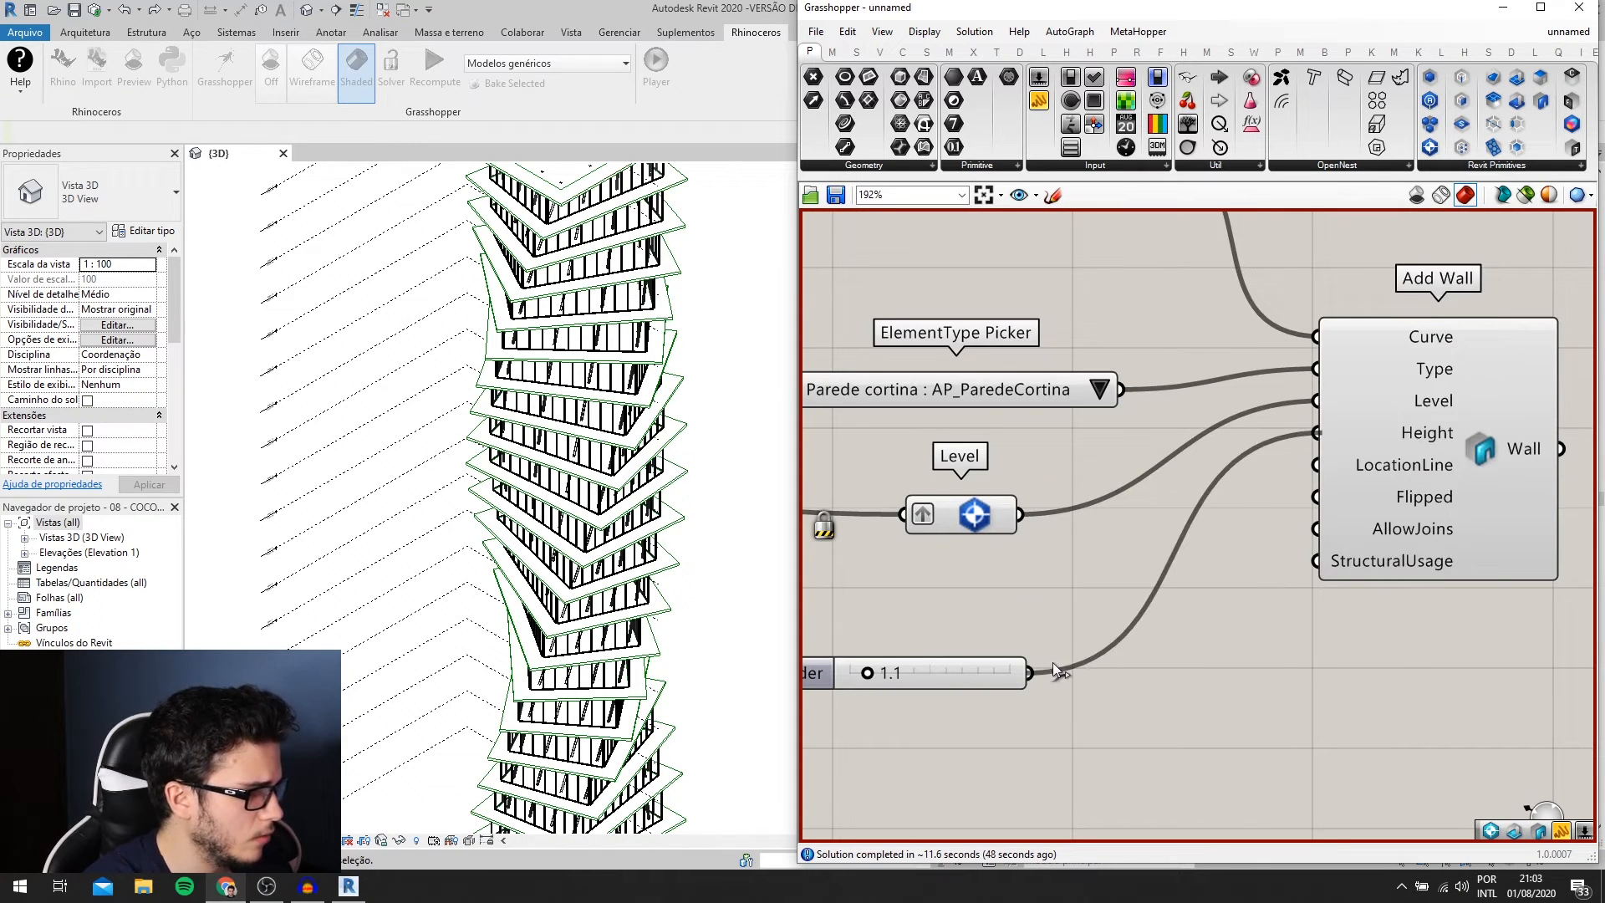
- Disconnect the AP_ParedeCortina ElementType Picker from the Type input of the copied Add Wall
scroll(1153, 539, "down", 2)
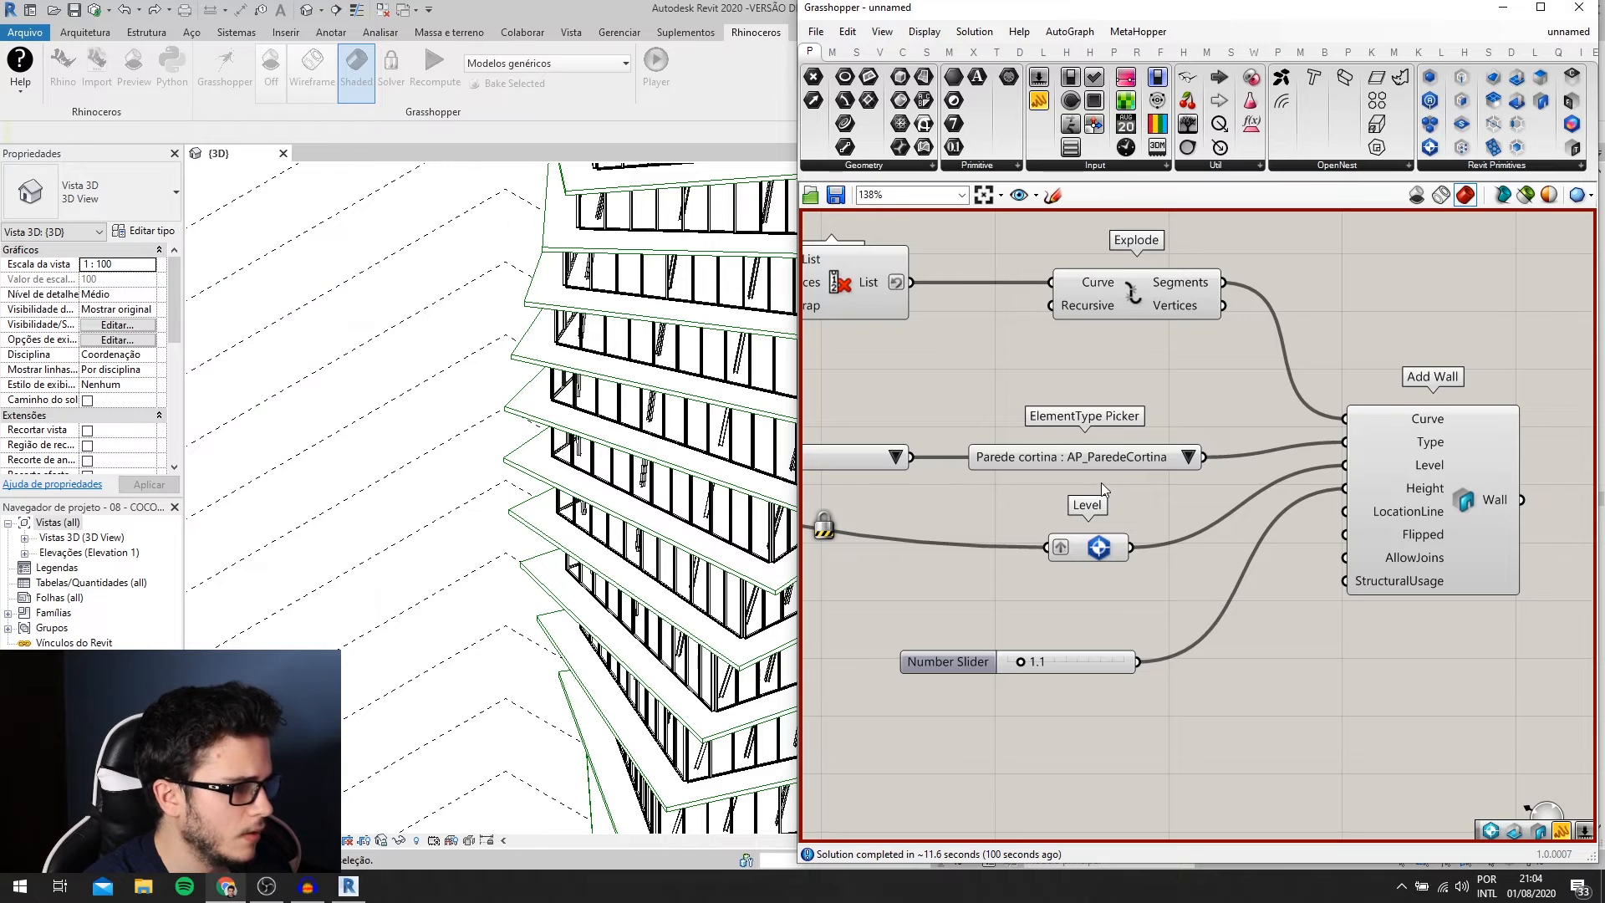
scroll(1117, 481, "down", 2)
scroll(1187, 475, "up", 2)
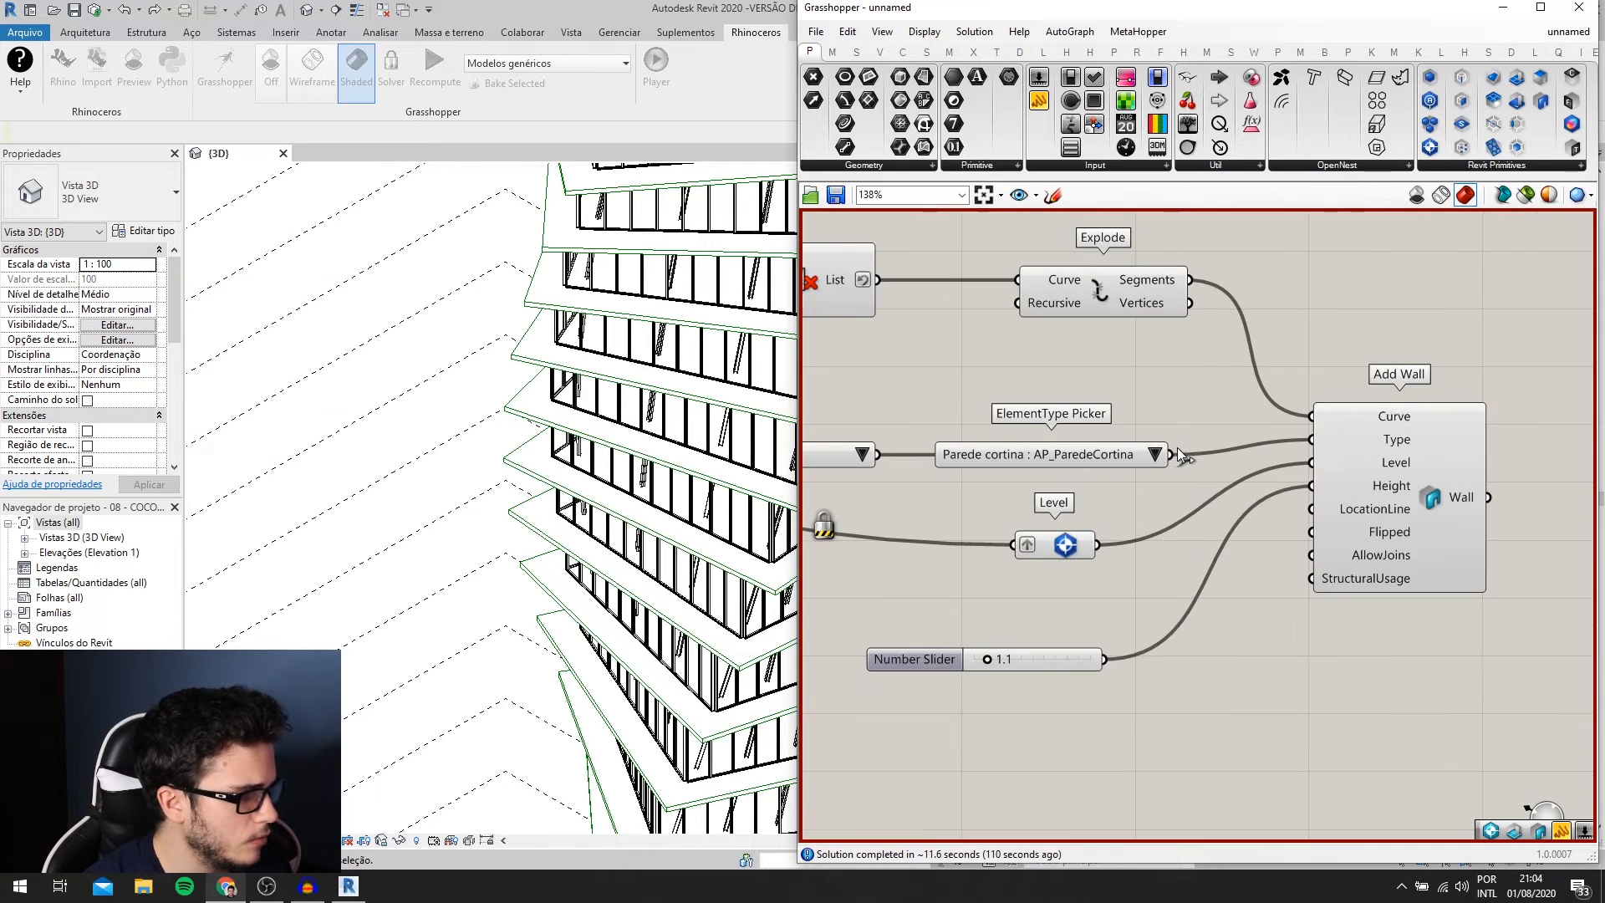
scroll(1185, 456, "up", 1)
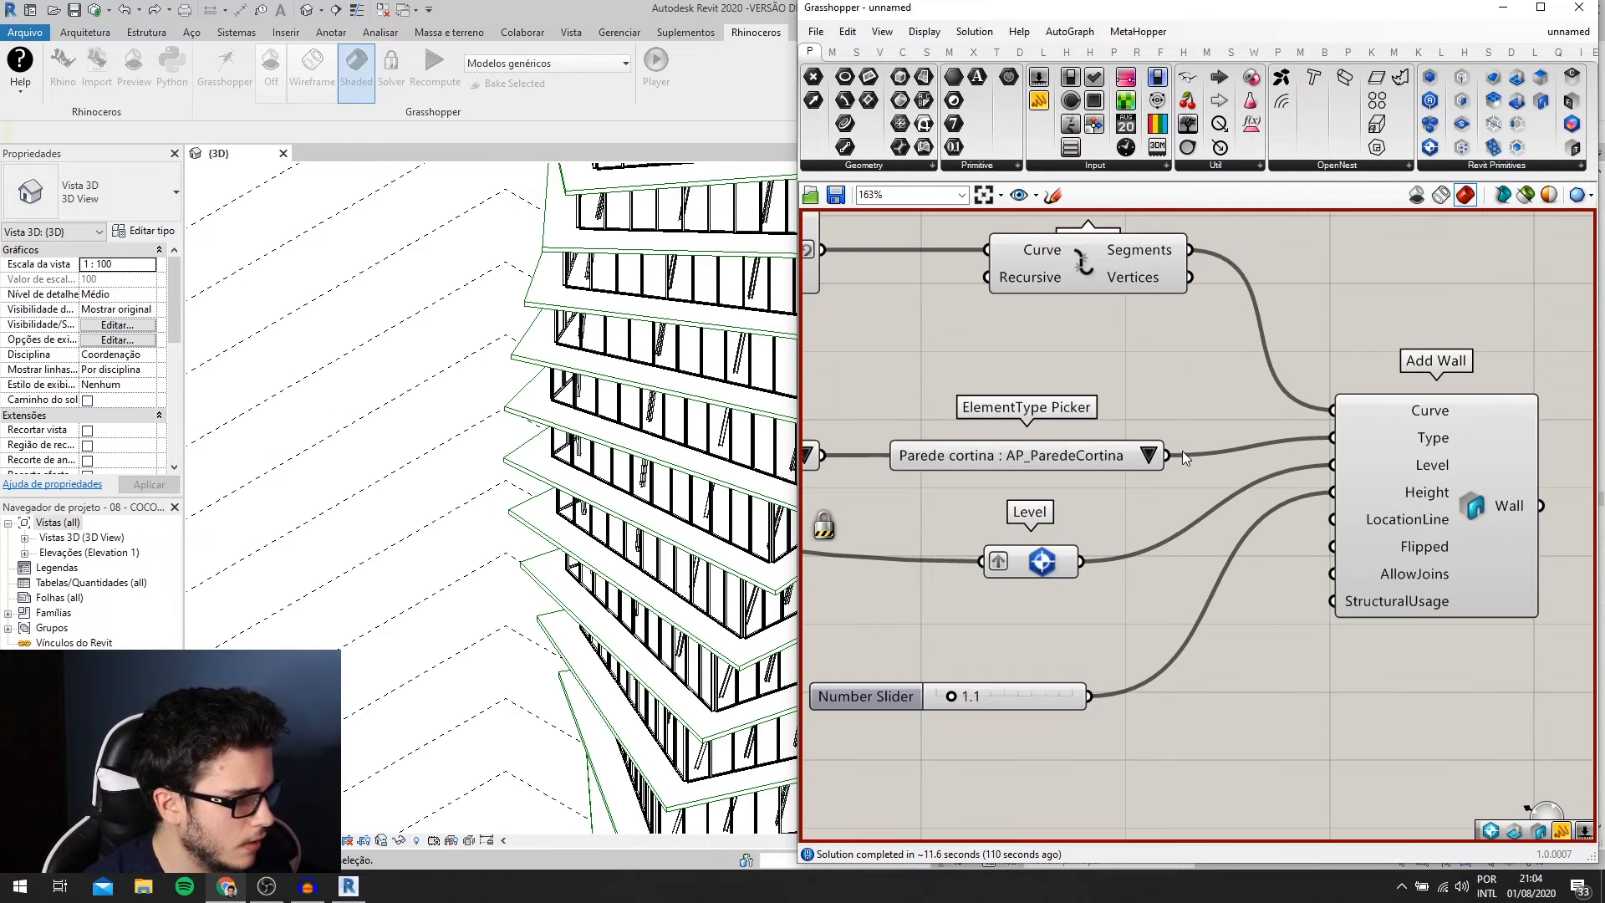
left_click_drag(1172, 455, 1314, 431)
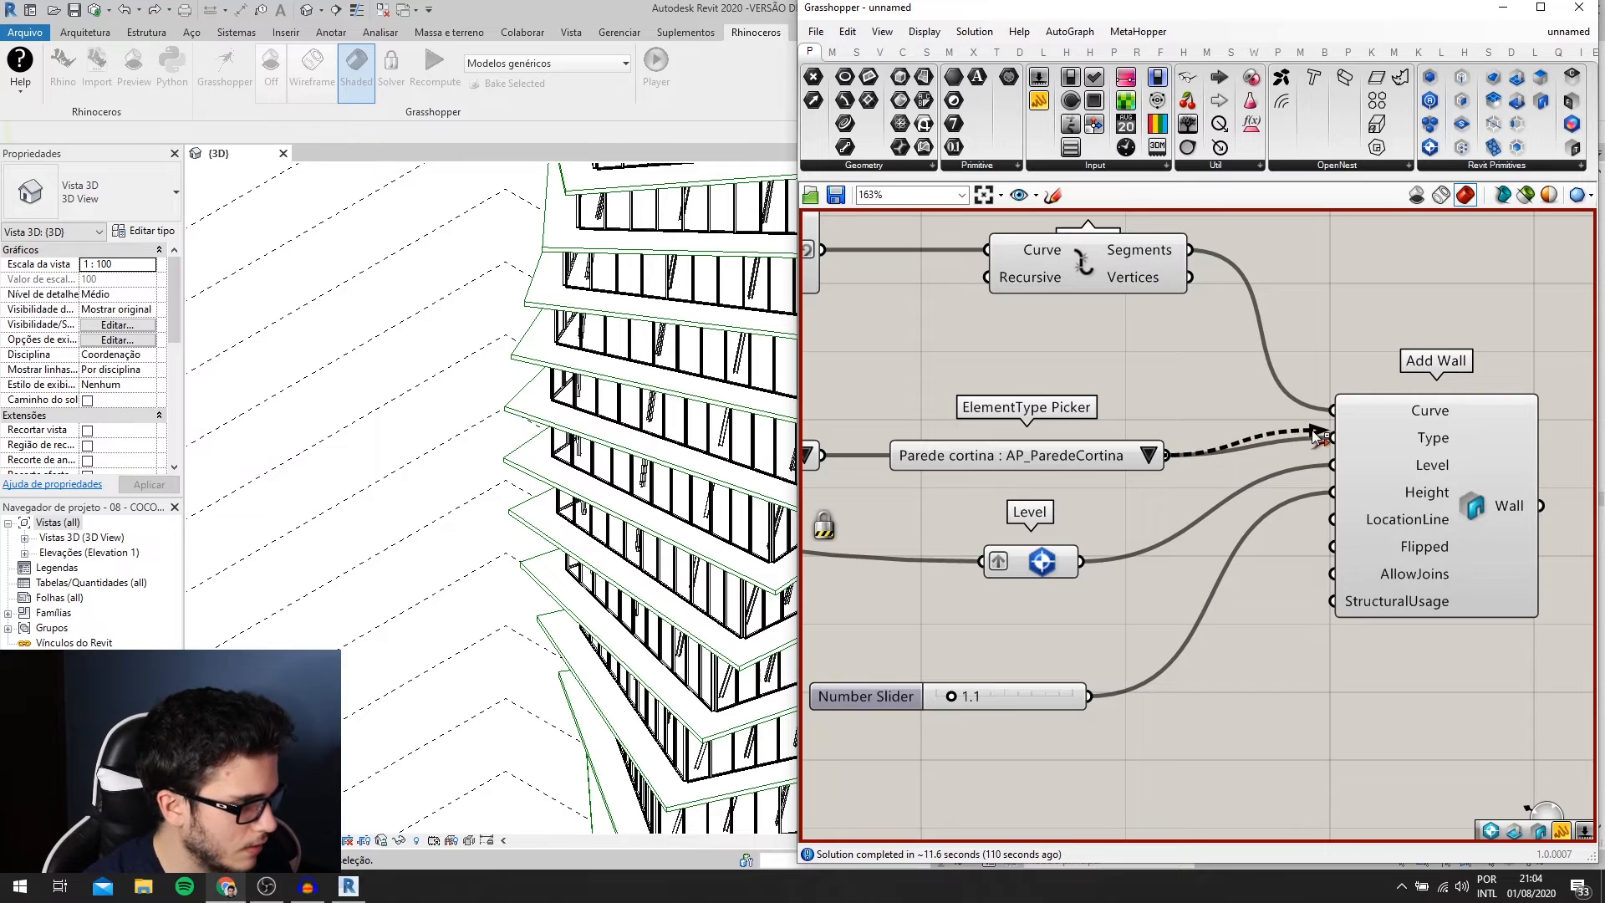
scroll(1261, 475, "down", 2)
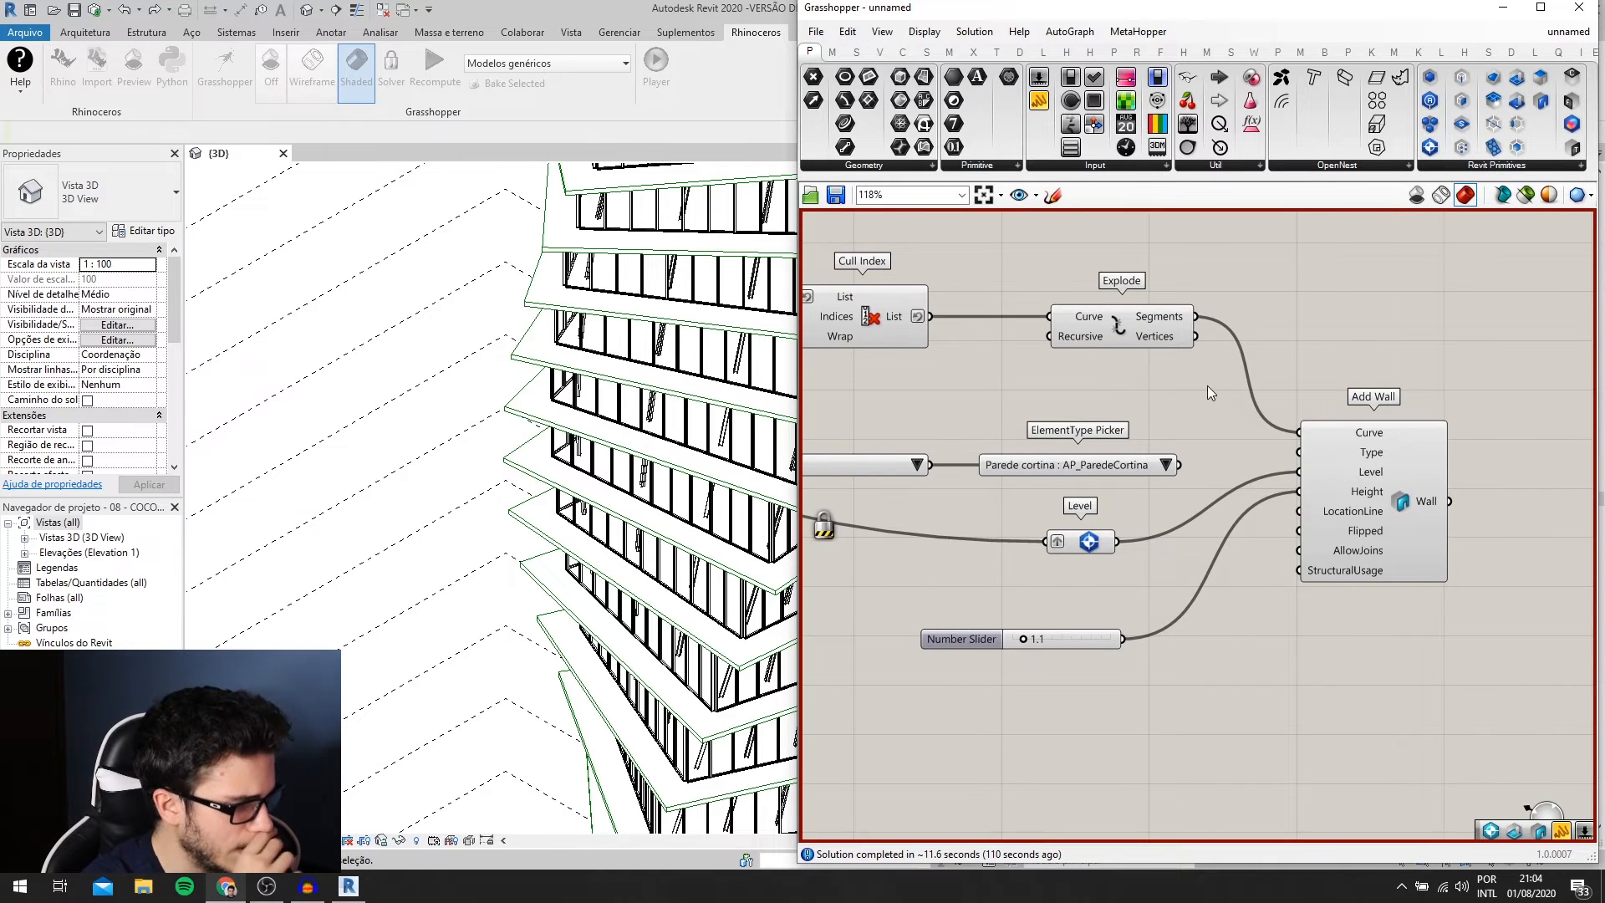
scroll(1149, 479, "up", 1)
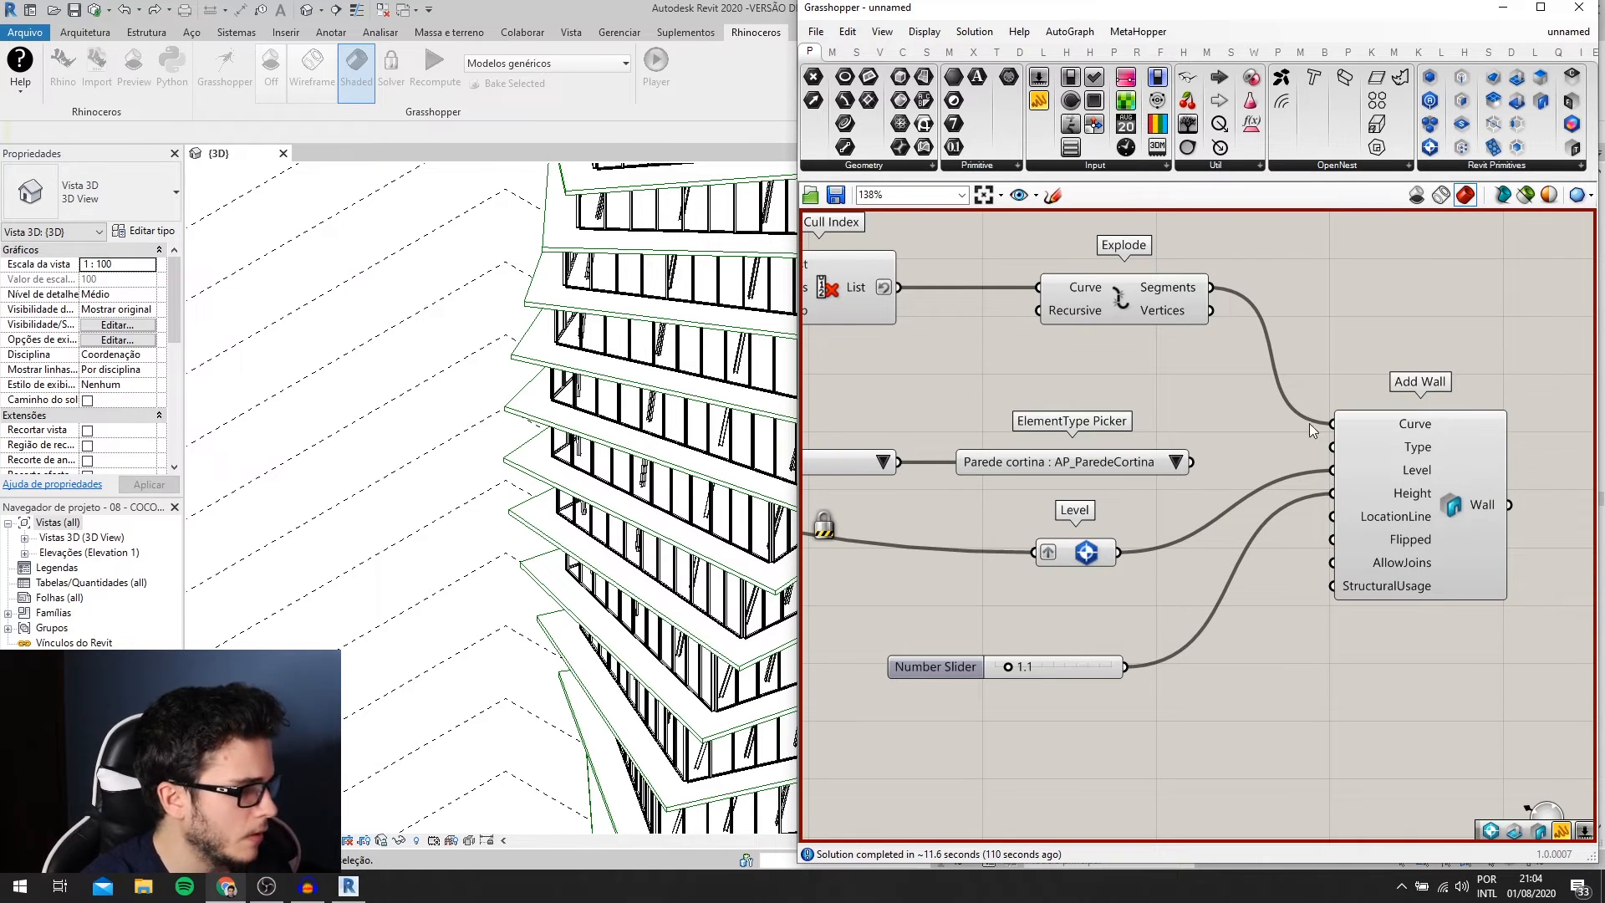
scroll(1279, 426, "down", 1)
right_click_drag(1271, 428, 1256, 433)
- Unlock the solver to compute the copied wall definition
scroll(466, 566, "down", 3)
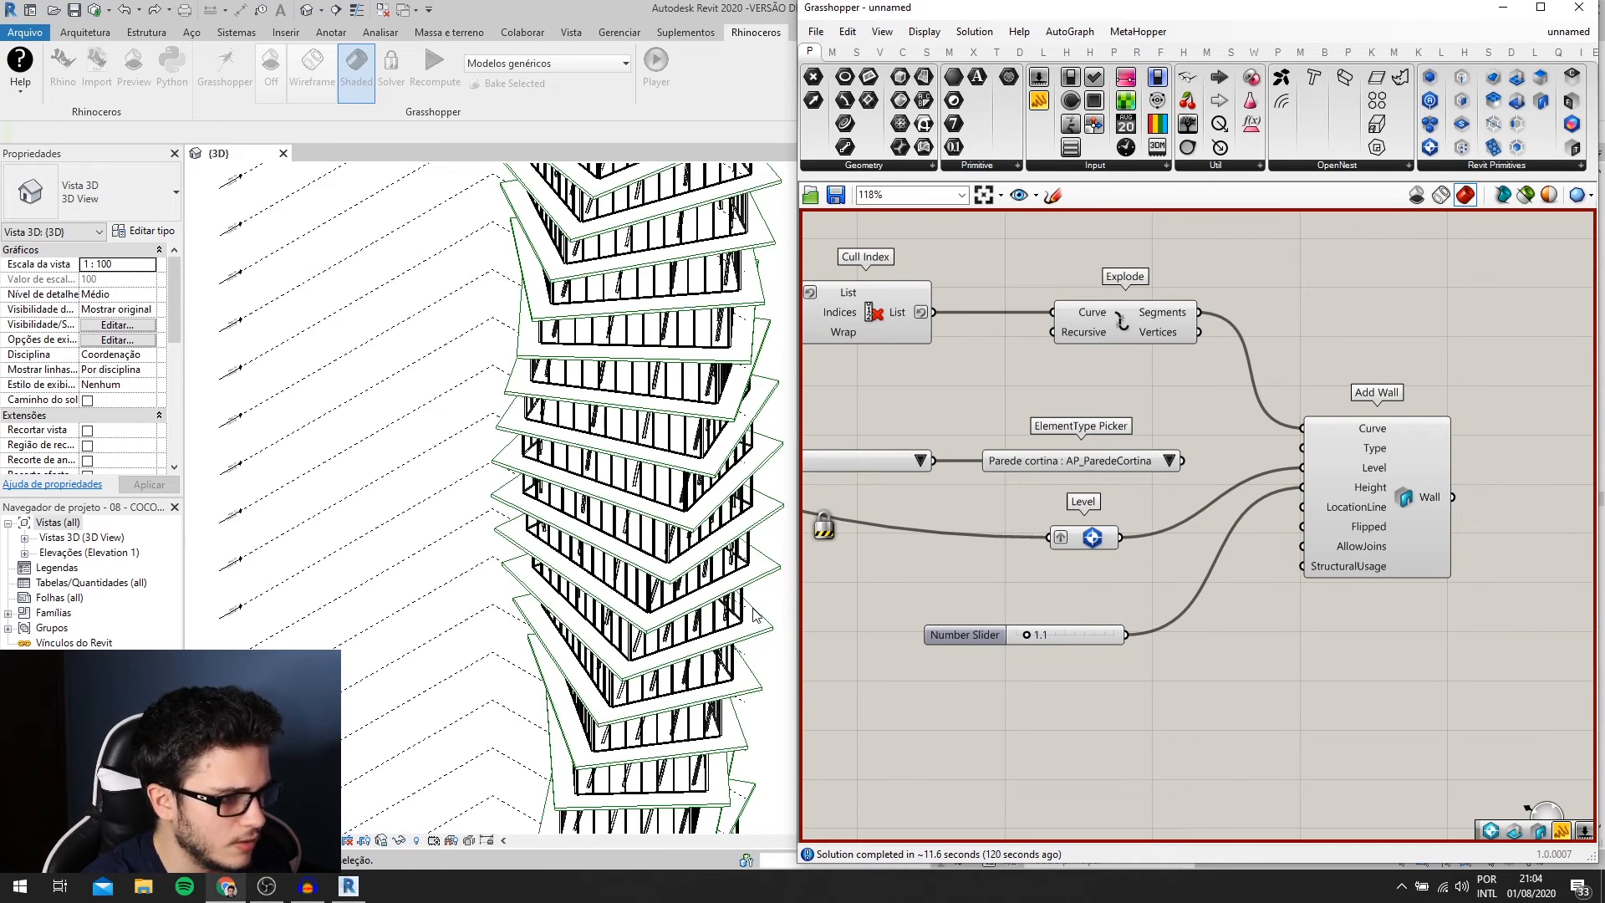
scroll(735, 577, "up", 2)
scroll(676, 590, "down", 1)
scroll(939, 527, "up", 1)
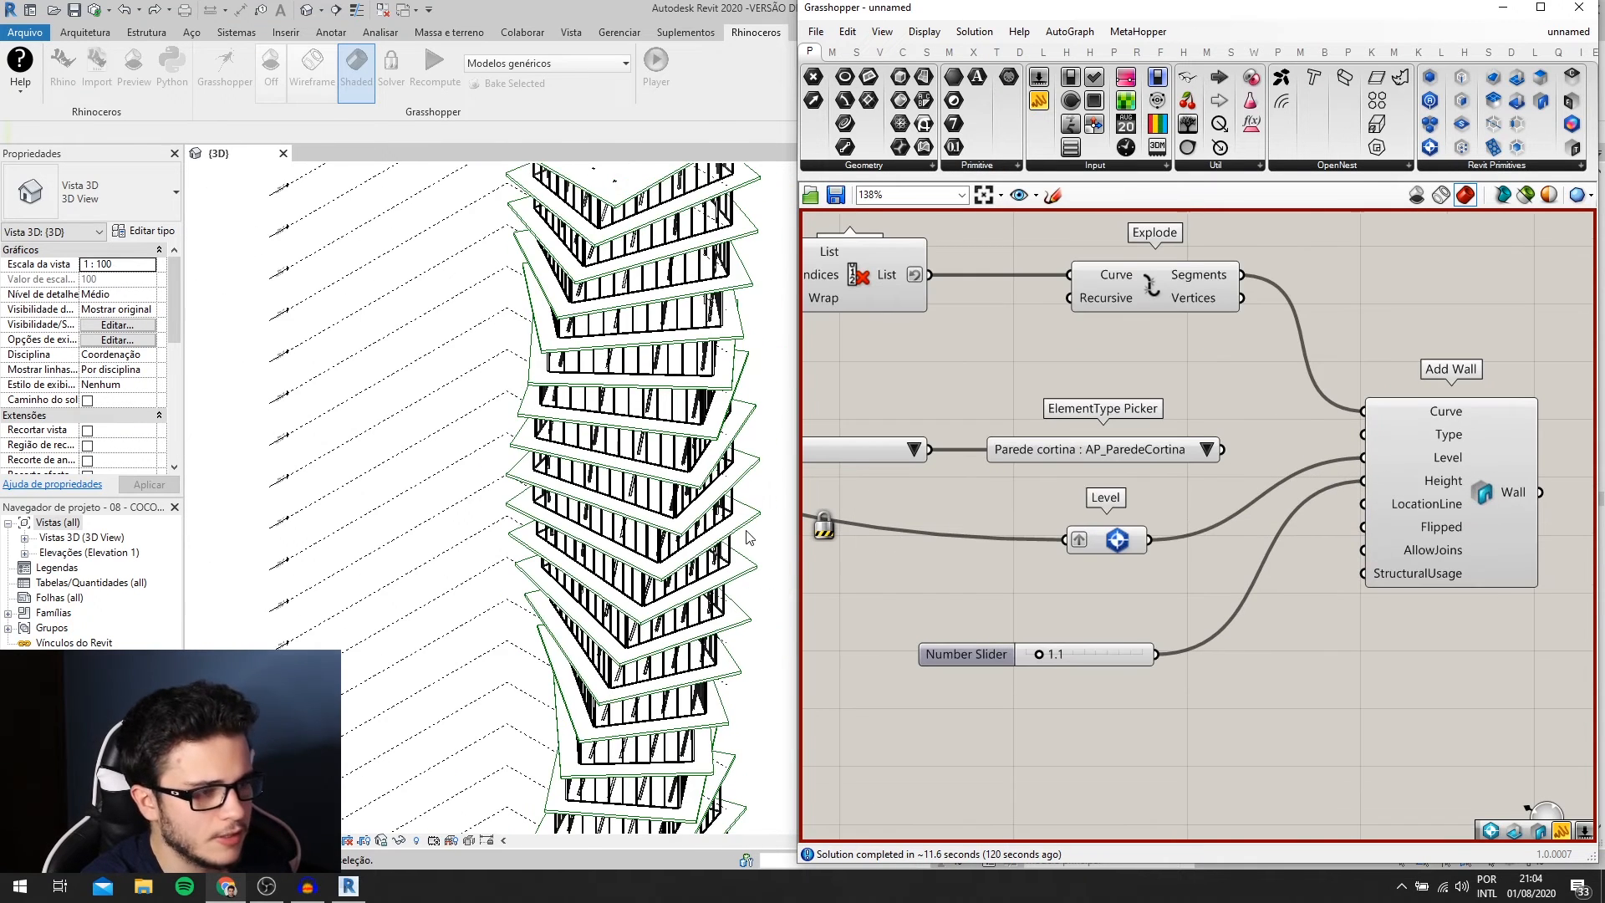
scroll(748, 538, "up", 2)
right_click_drag(1122, 475, 1096, 476)
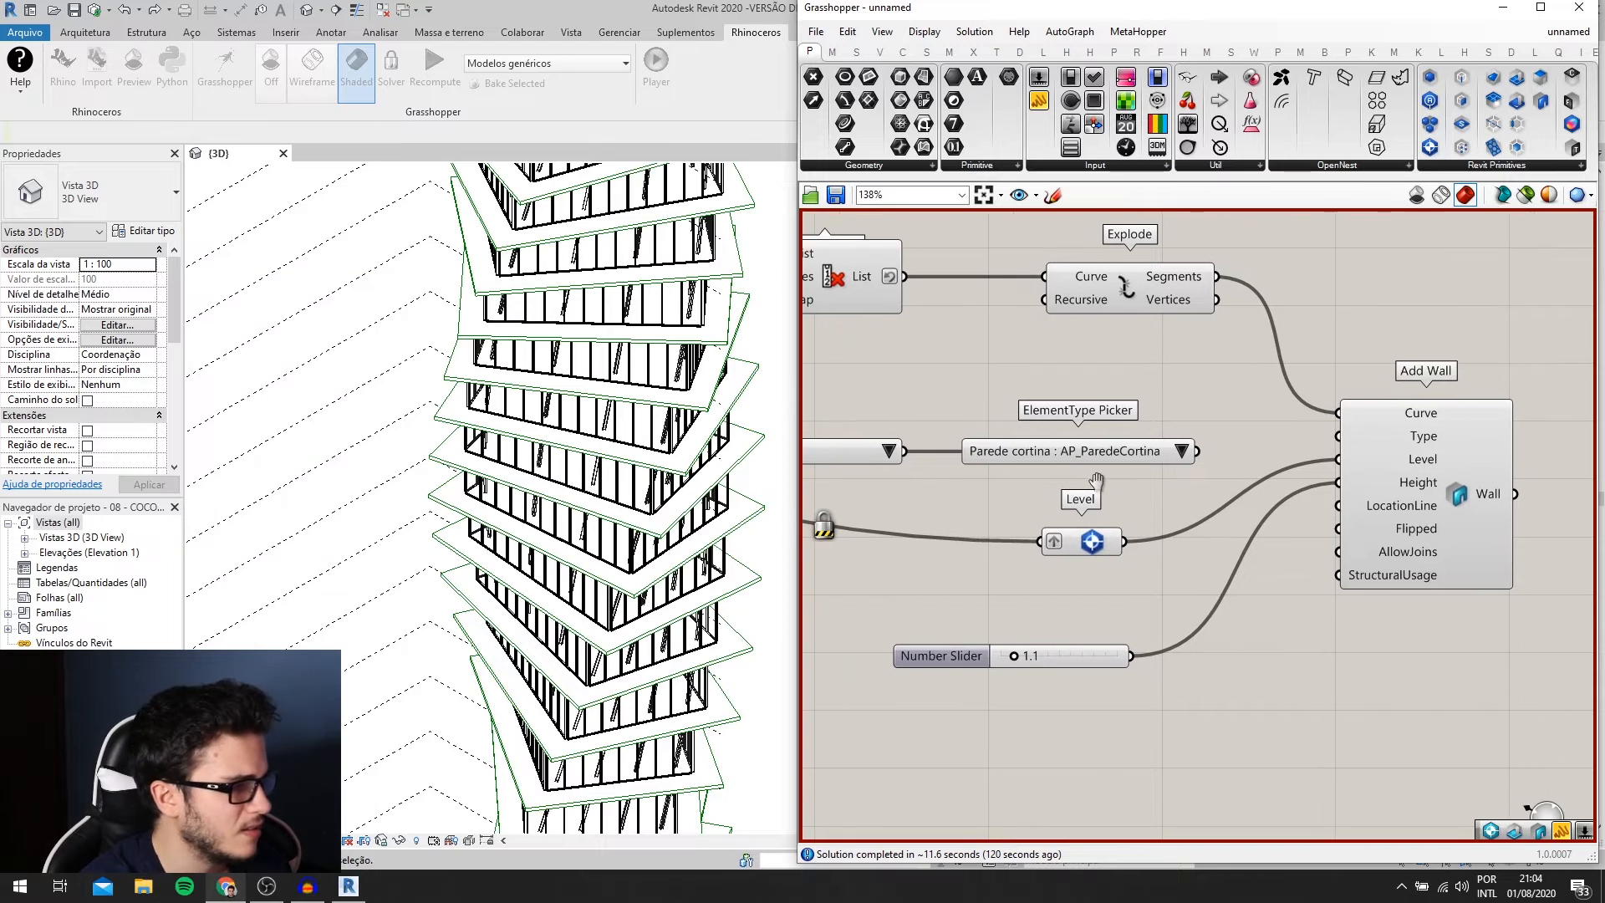
right_click(1186, 388)
left_click(1219, 576)
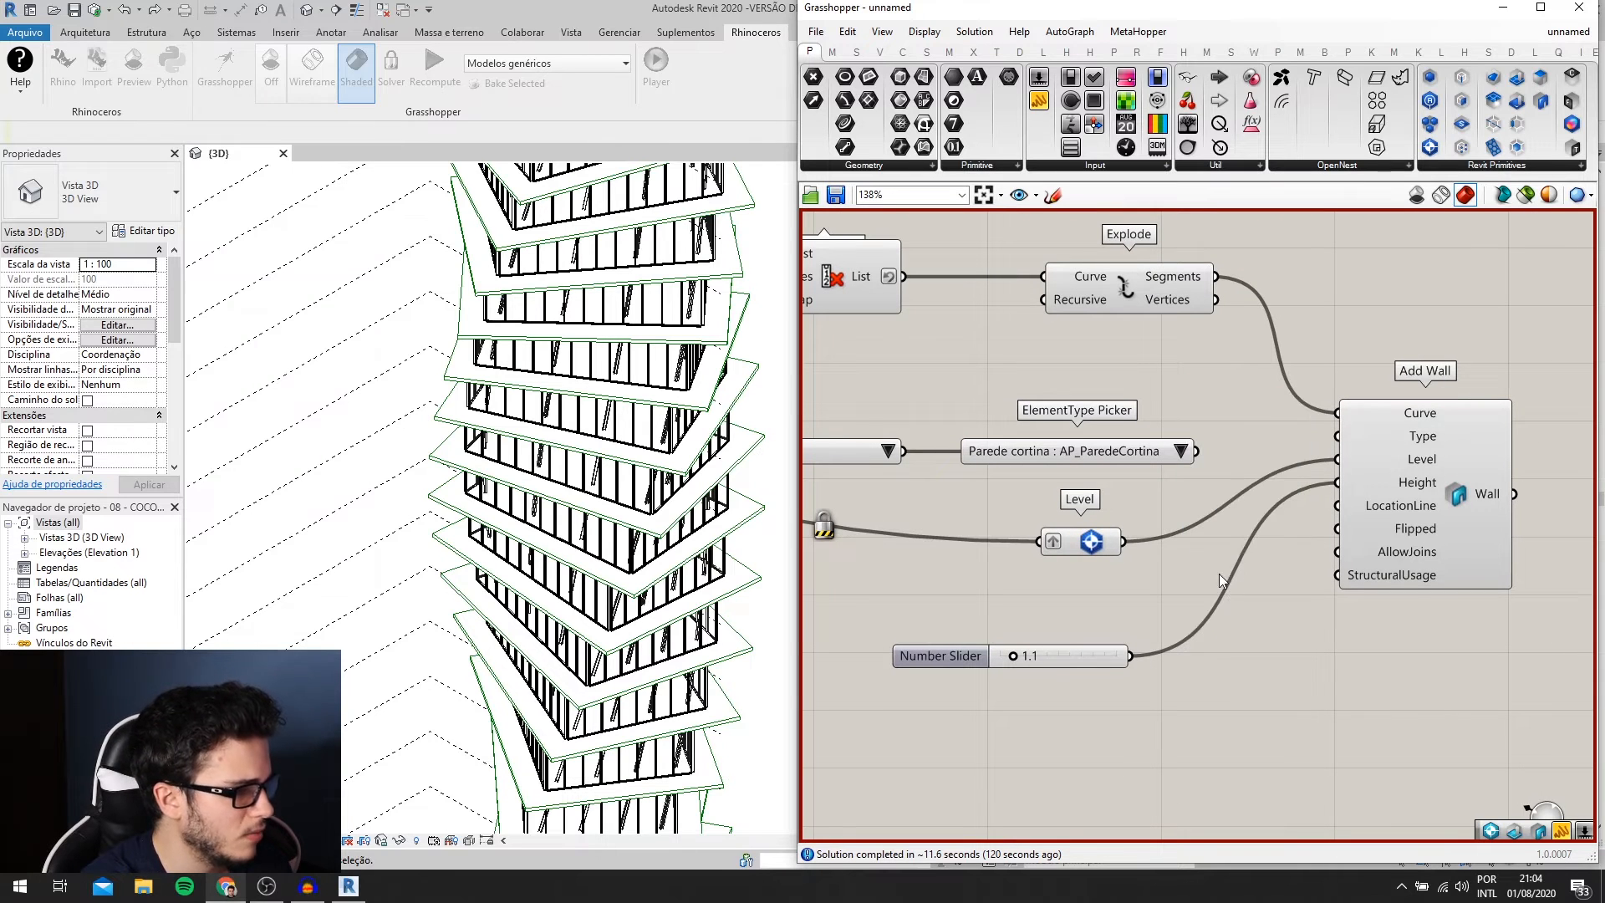
- Read the warnings on the copied Add Wall component
scroll(1217, 570, "up", 3)
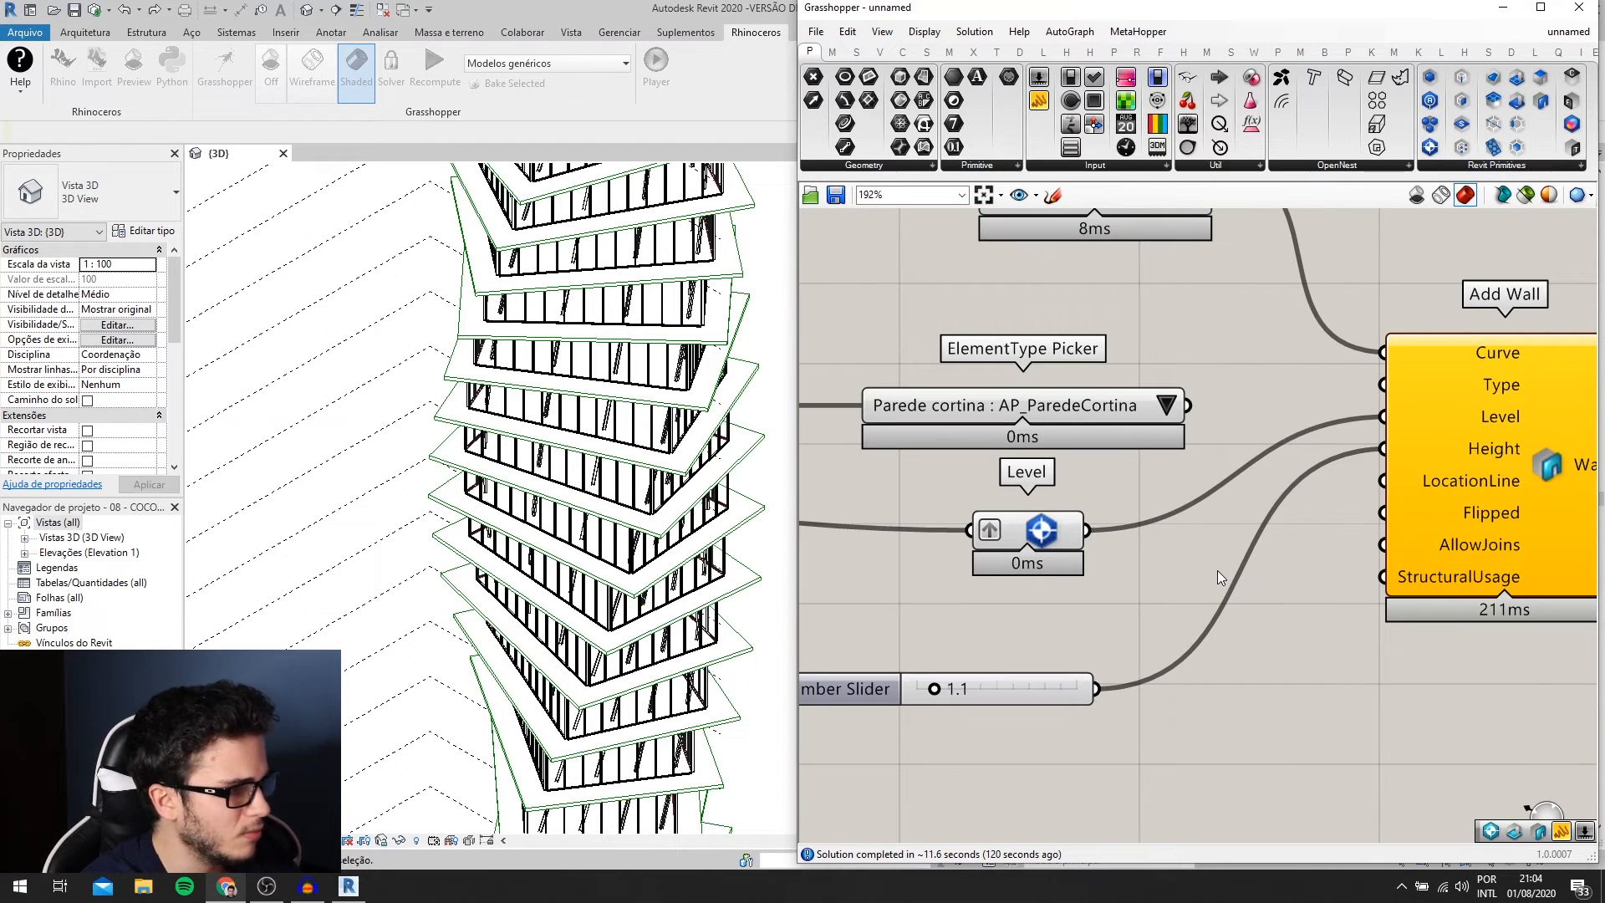
scroll(1217, 570, "down", 3)
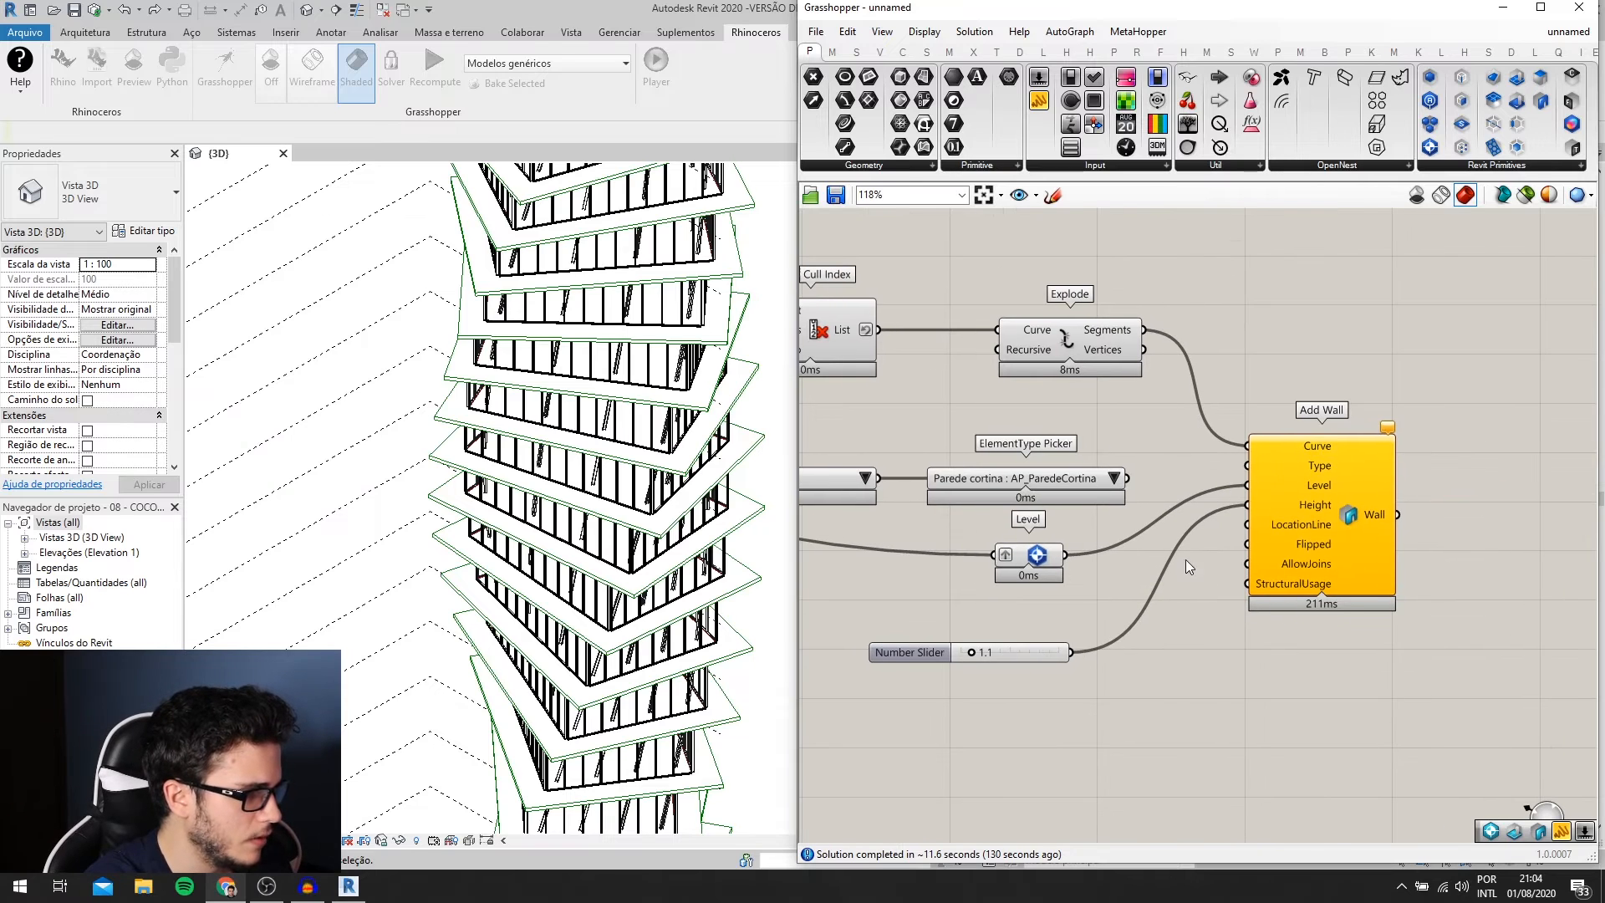
scroll(1418, 473, "up", 1)
mouse_move(1383, 420)
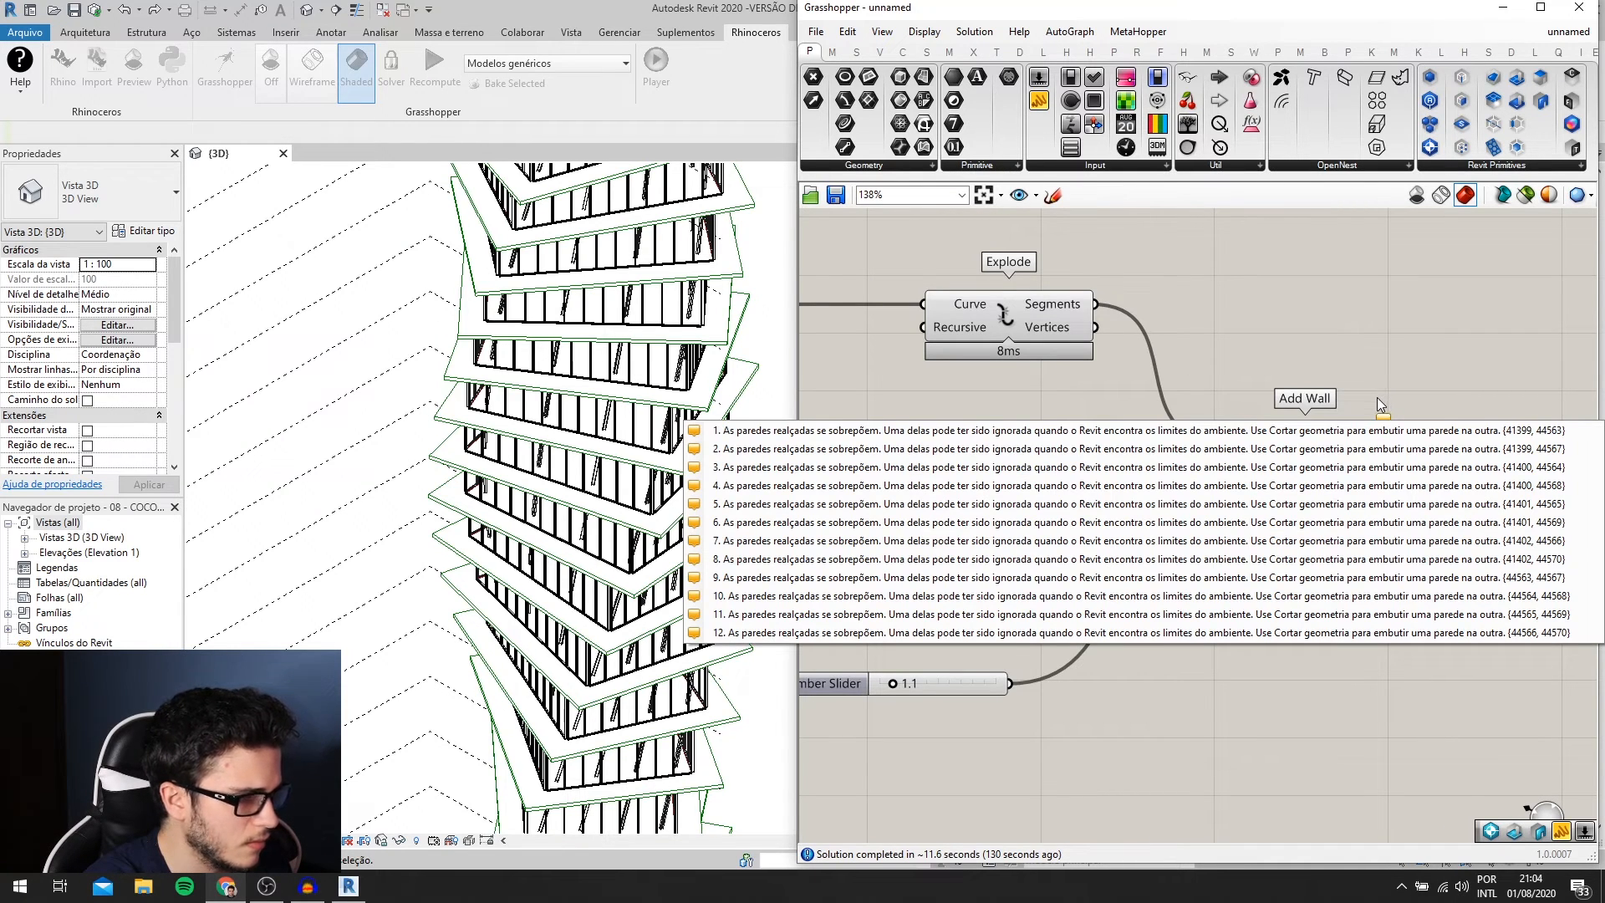
scroll(1006, 541, "up", 1)
scroll(1156, 637, "up", 2)
scroll(1156, 637, "down", 2)
- Add a Boolean Toggle, connect it to the AllowJoins input of the copied Add Wall and set it to True
right_click_drag(1152, 627, 1166, 515)
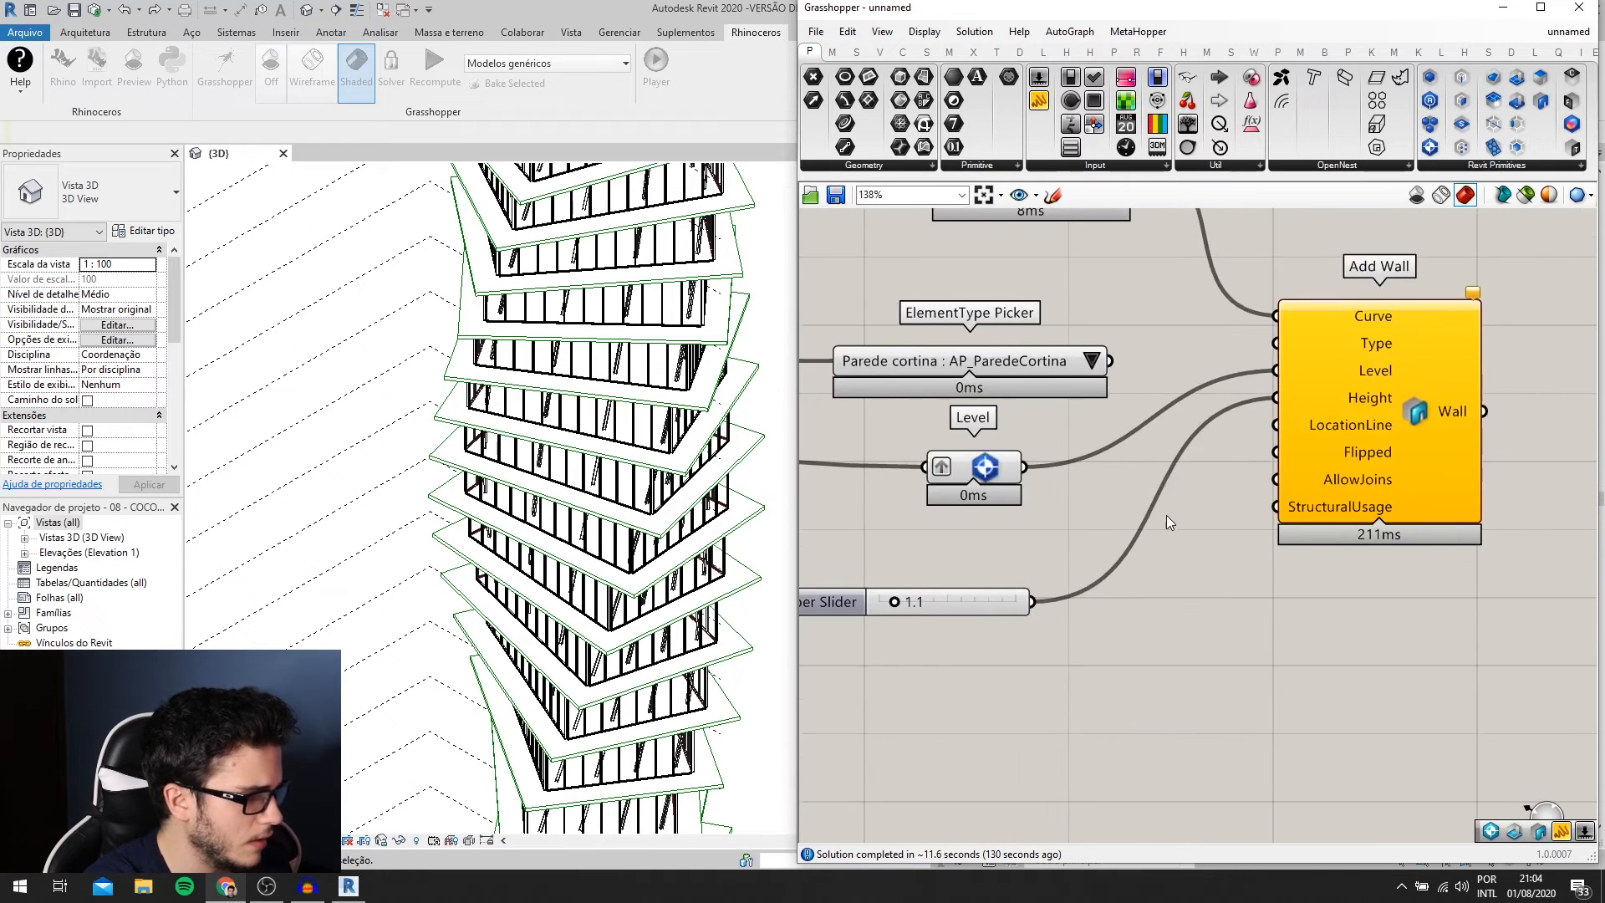
scroll(1117, 616, "down", 1)
double_click(1176, 677)
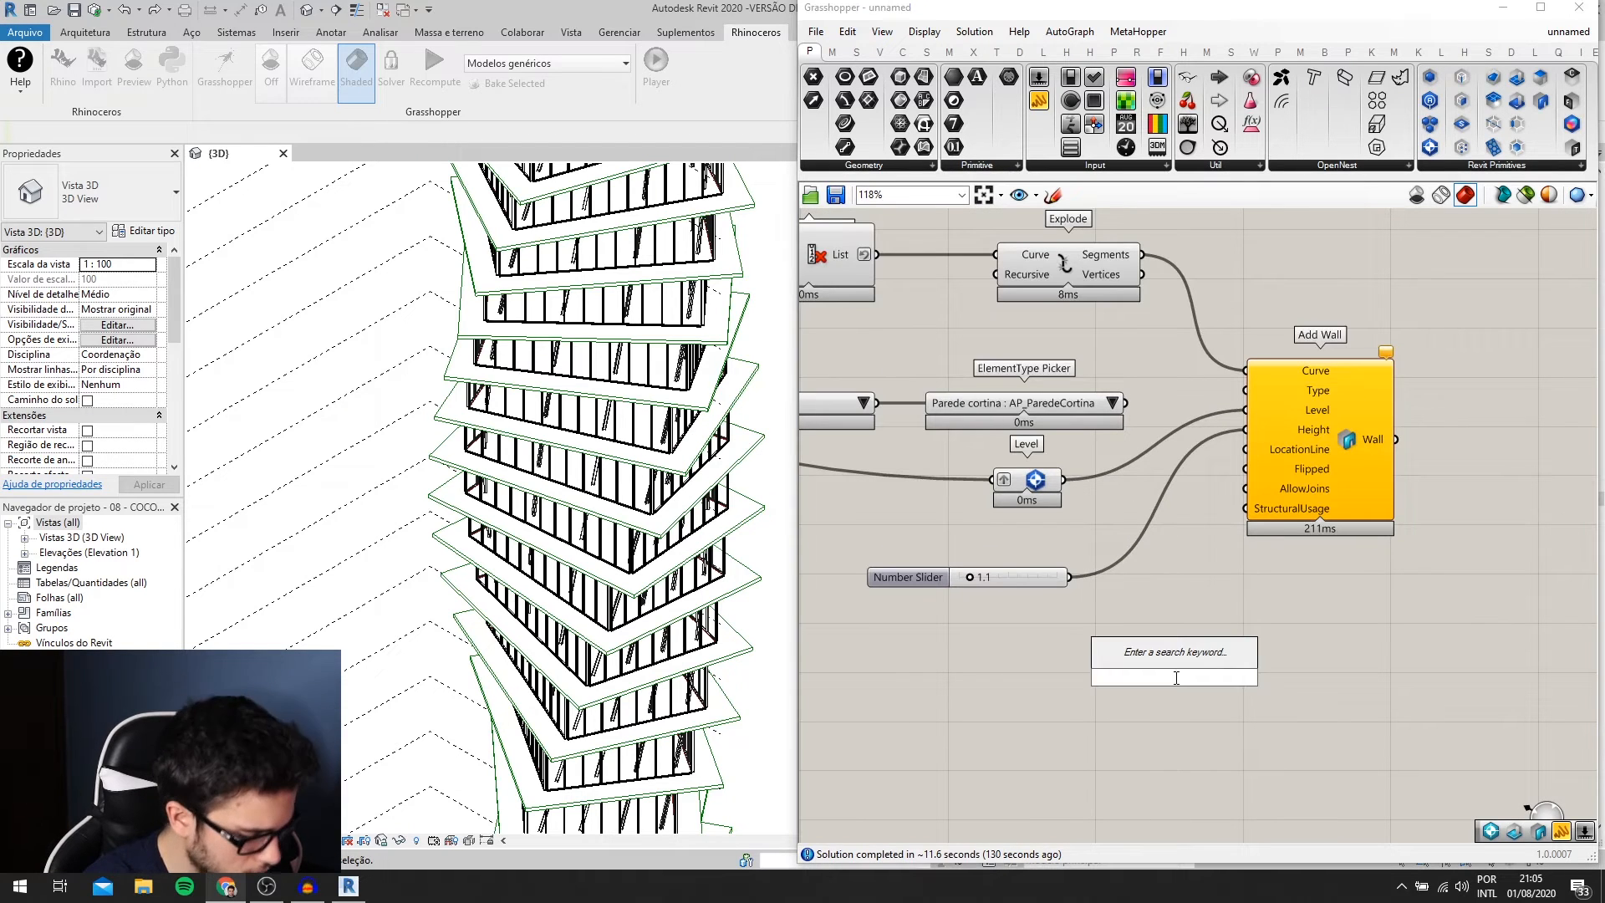
type("boo")
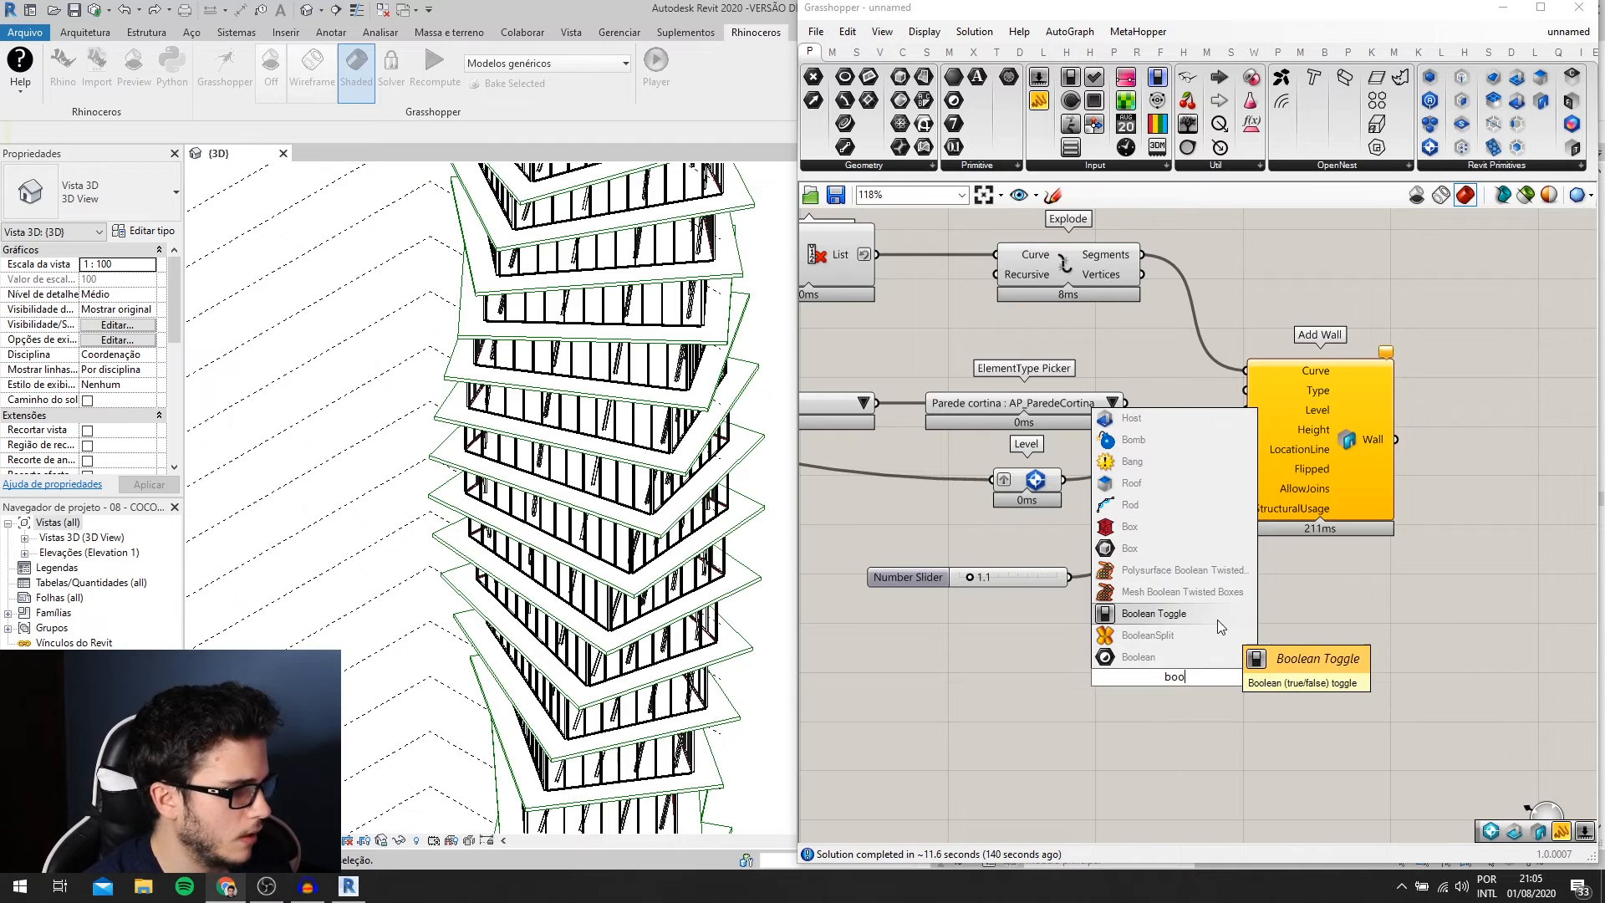
left_click(1221, 626)
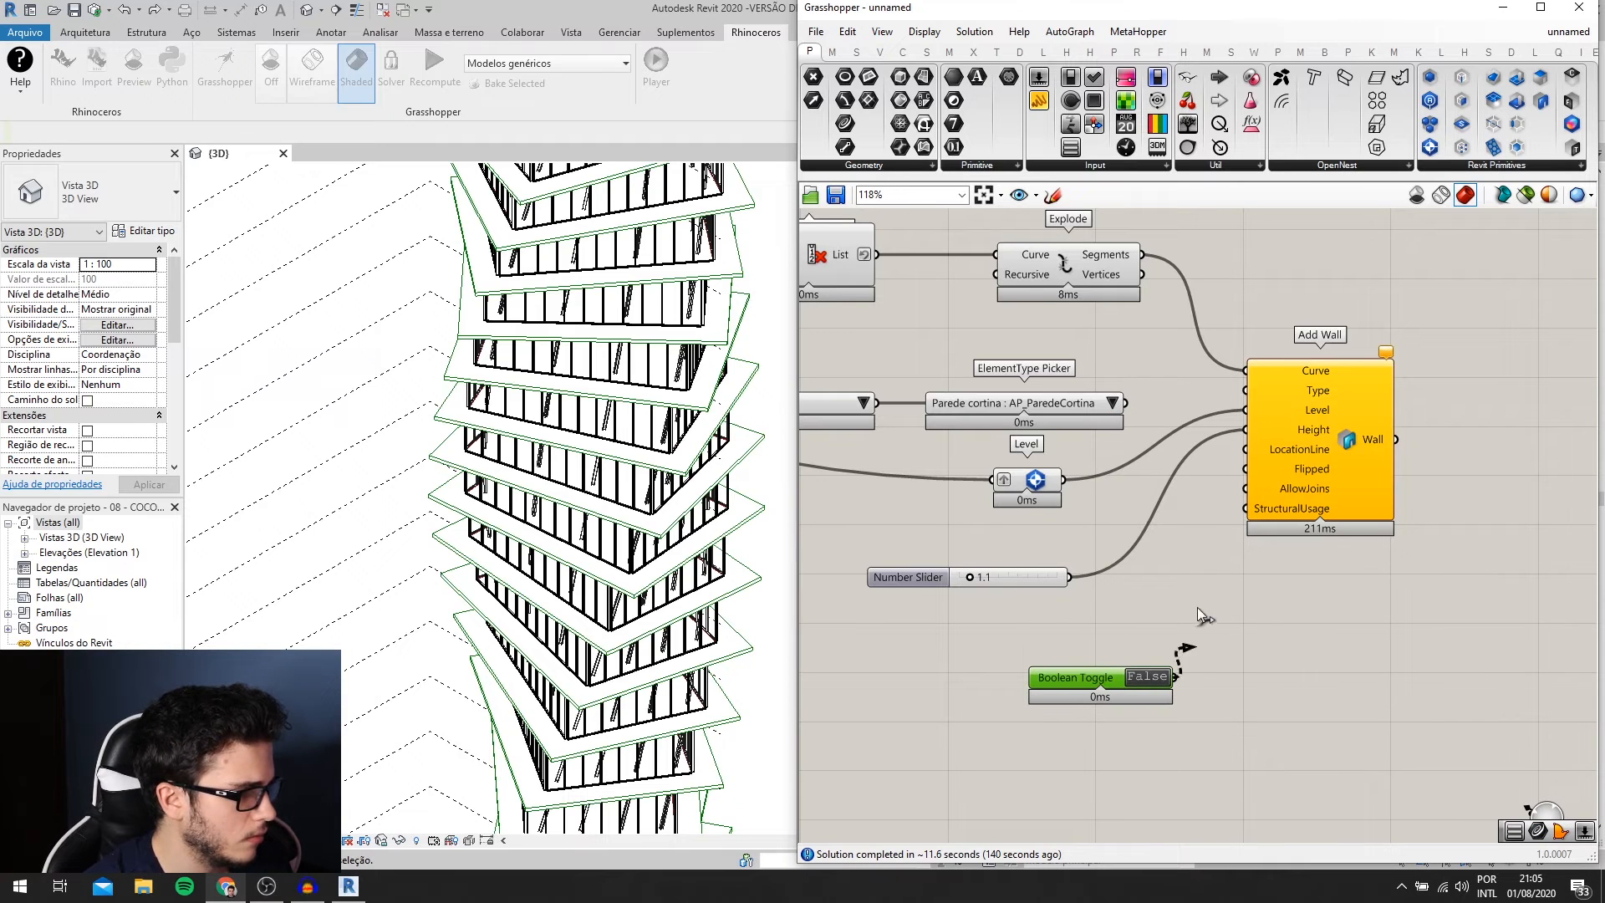
left_click_drag(1240, 477, 1226, 527)
scroll(1158, 610, "up", 3)
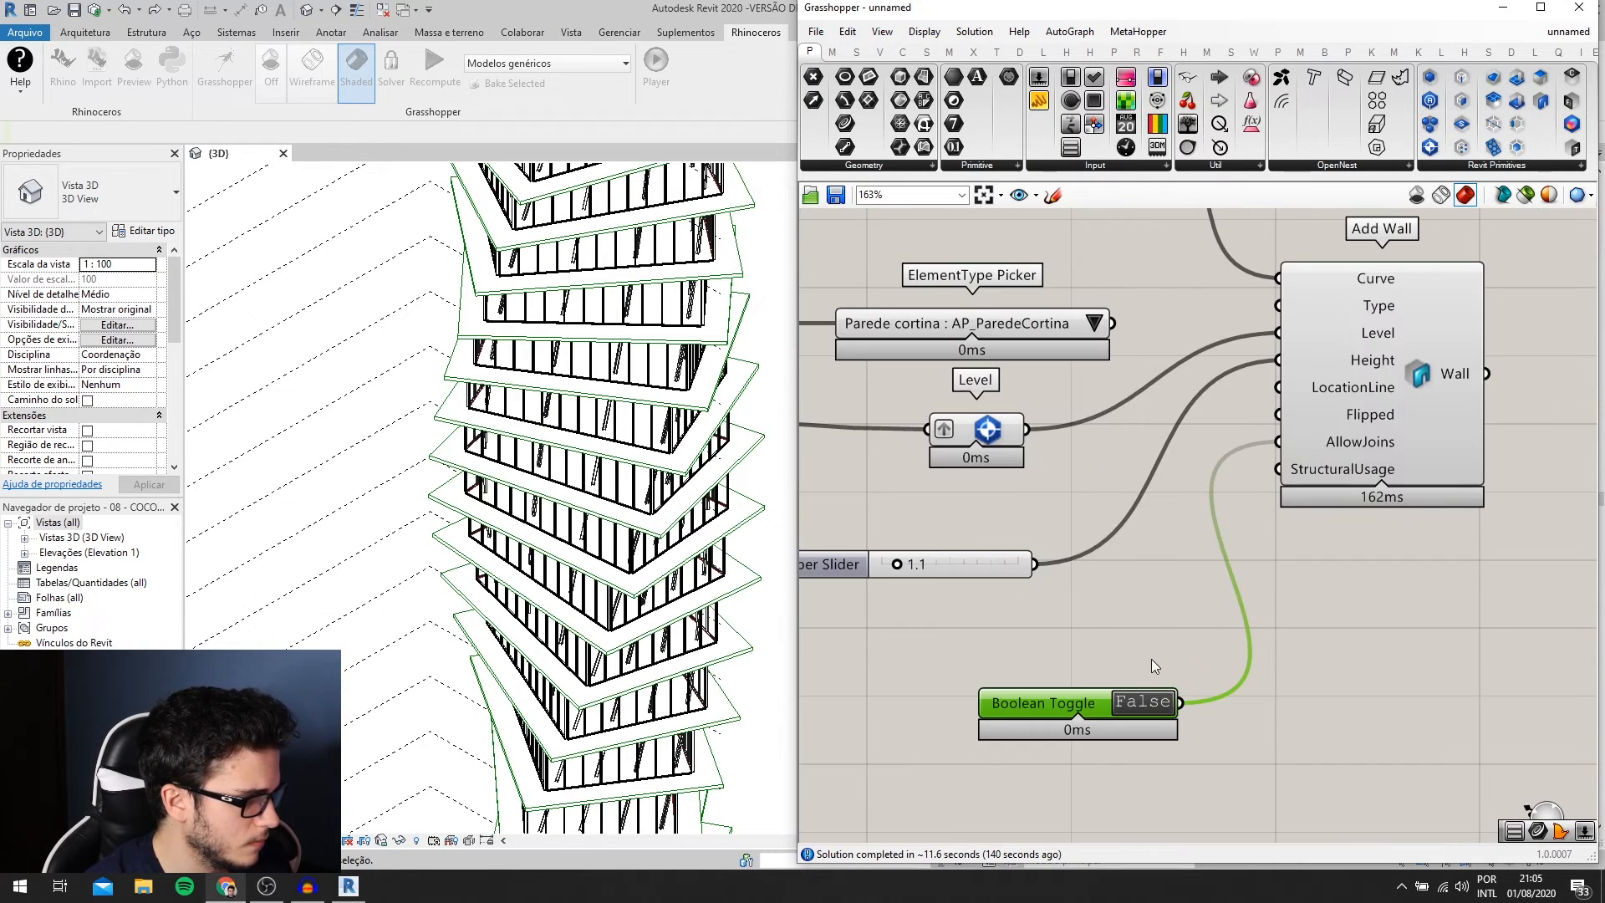
scroll(1156, 705, "down", 2)
left_click(1388, 437)
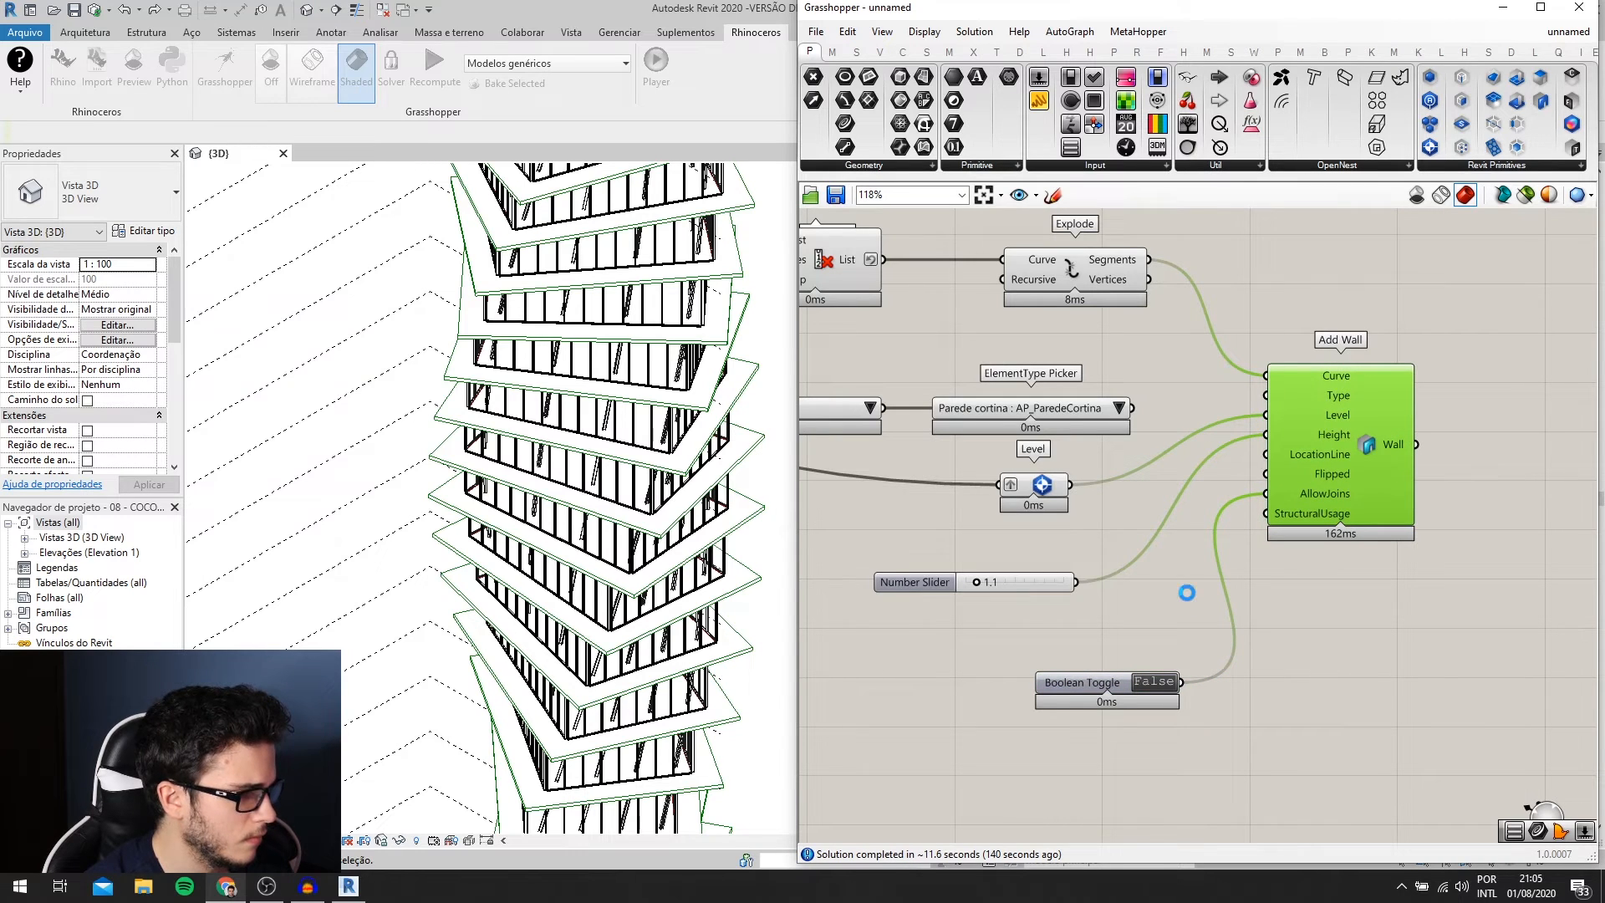
scroll(1188, 593, "down", 1)
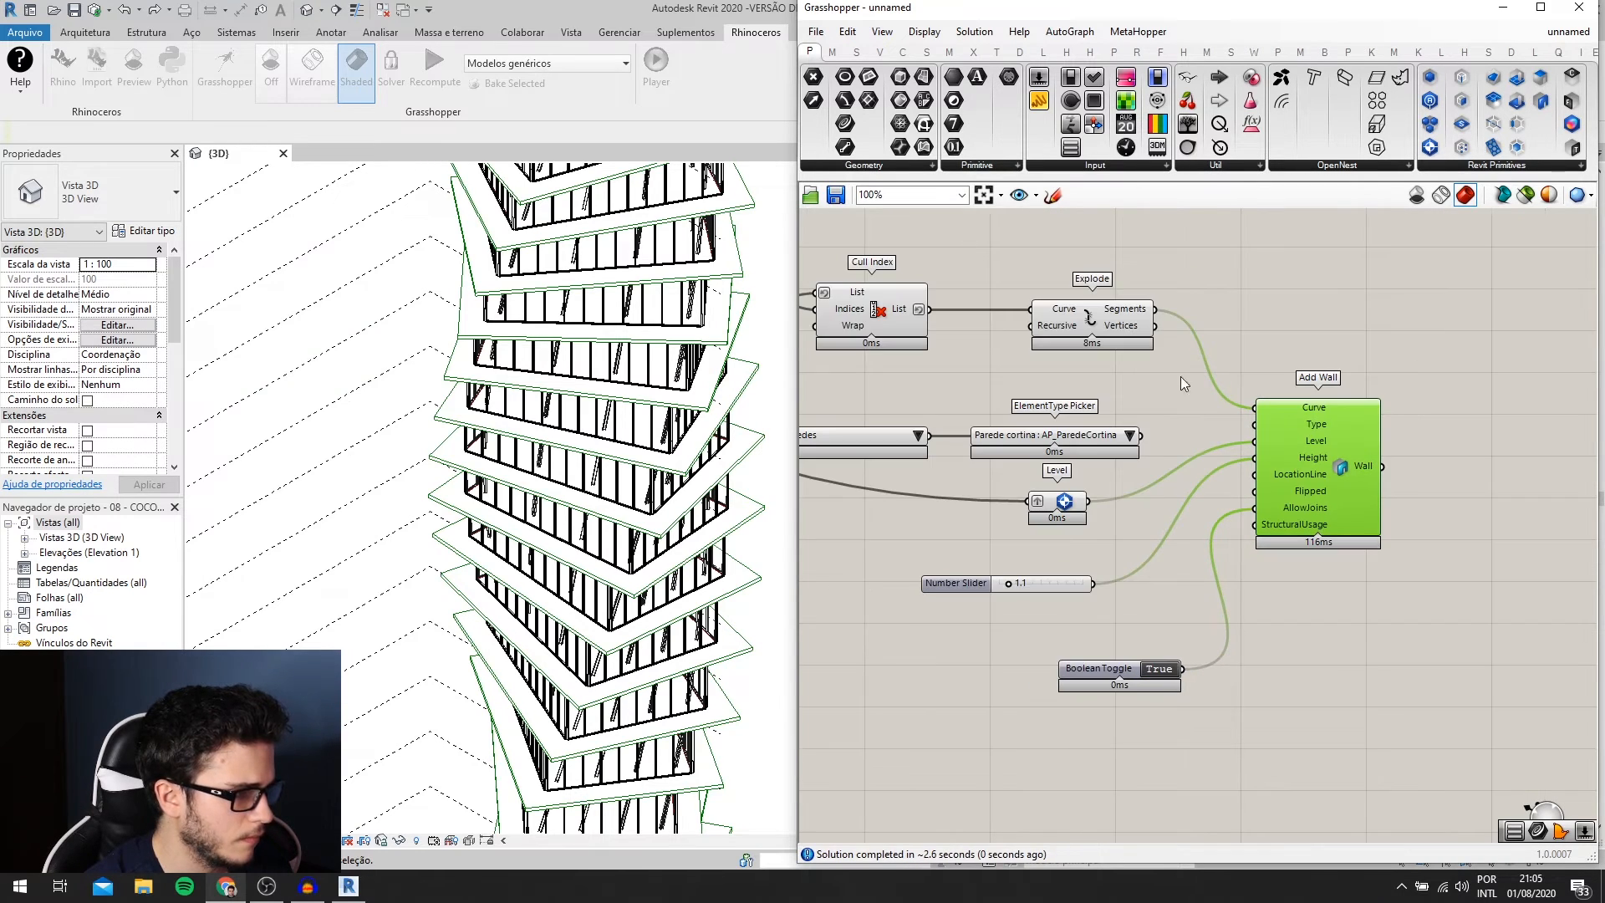
- Check the copied Explode and Cull Index components and examine the generated walls in the Revit 3D view
left_click(1093, 320)
scroll(604, 655, "down", 3)
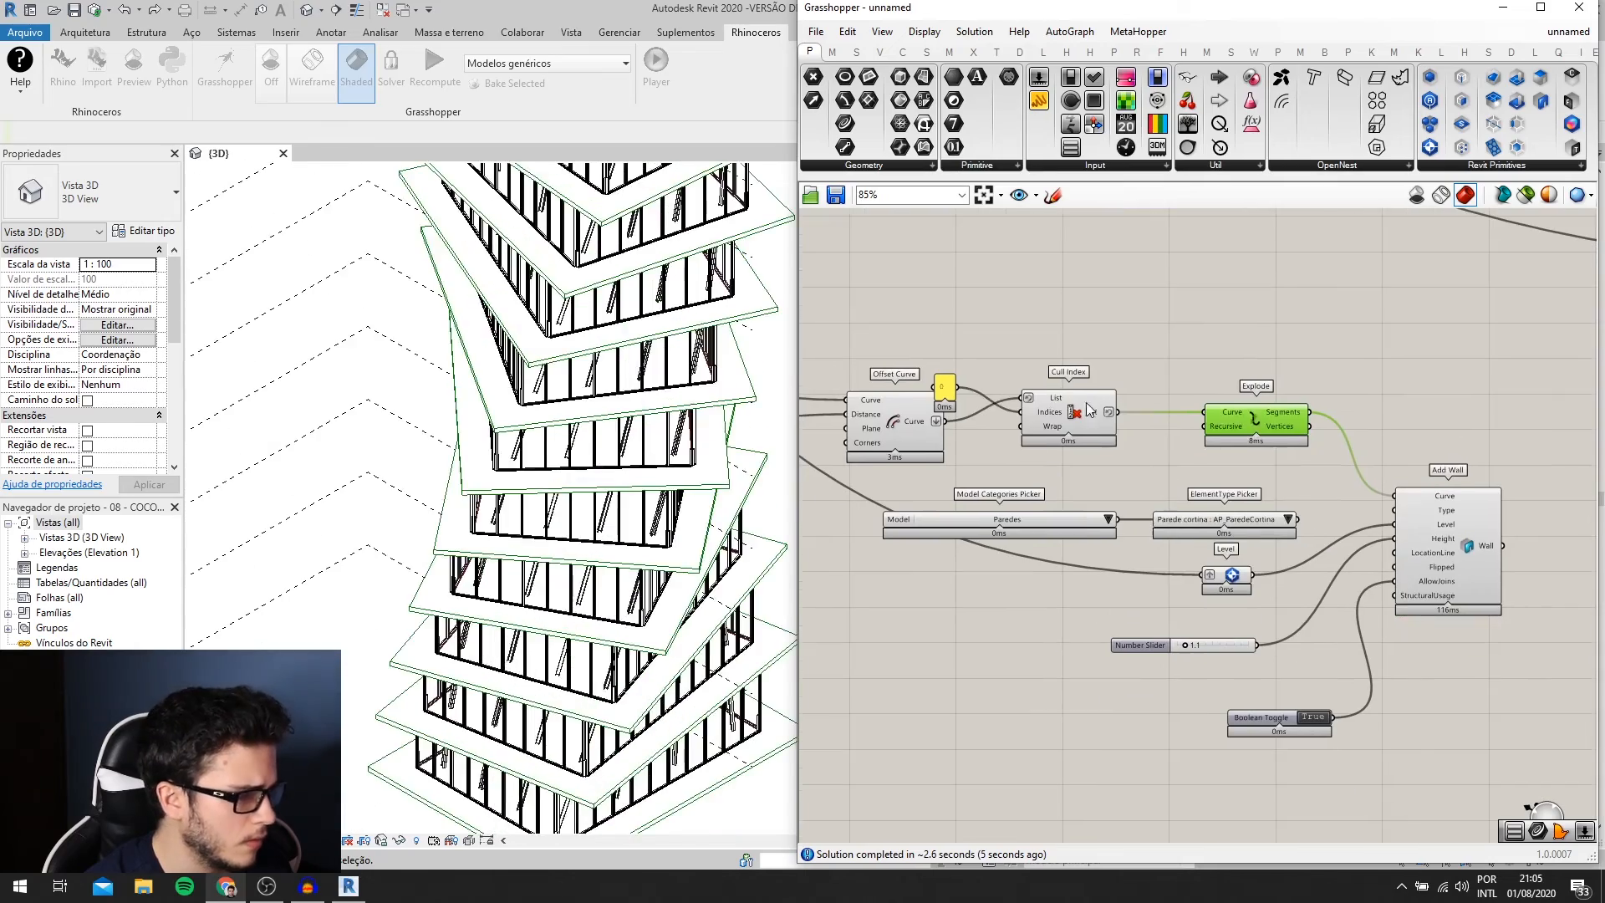
left_click(1079, 414)
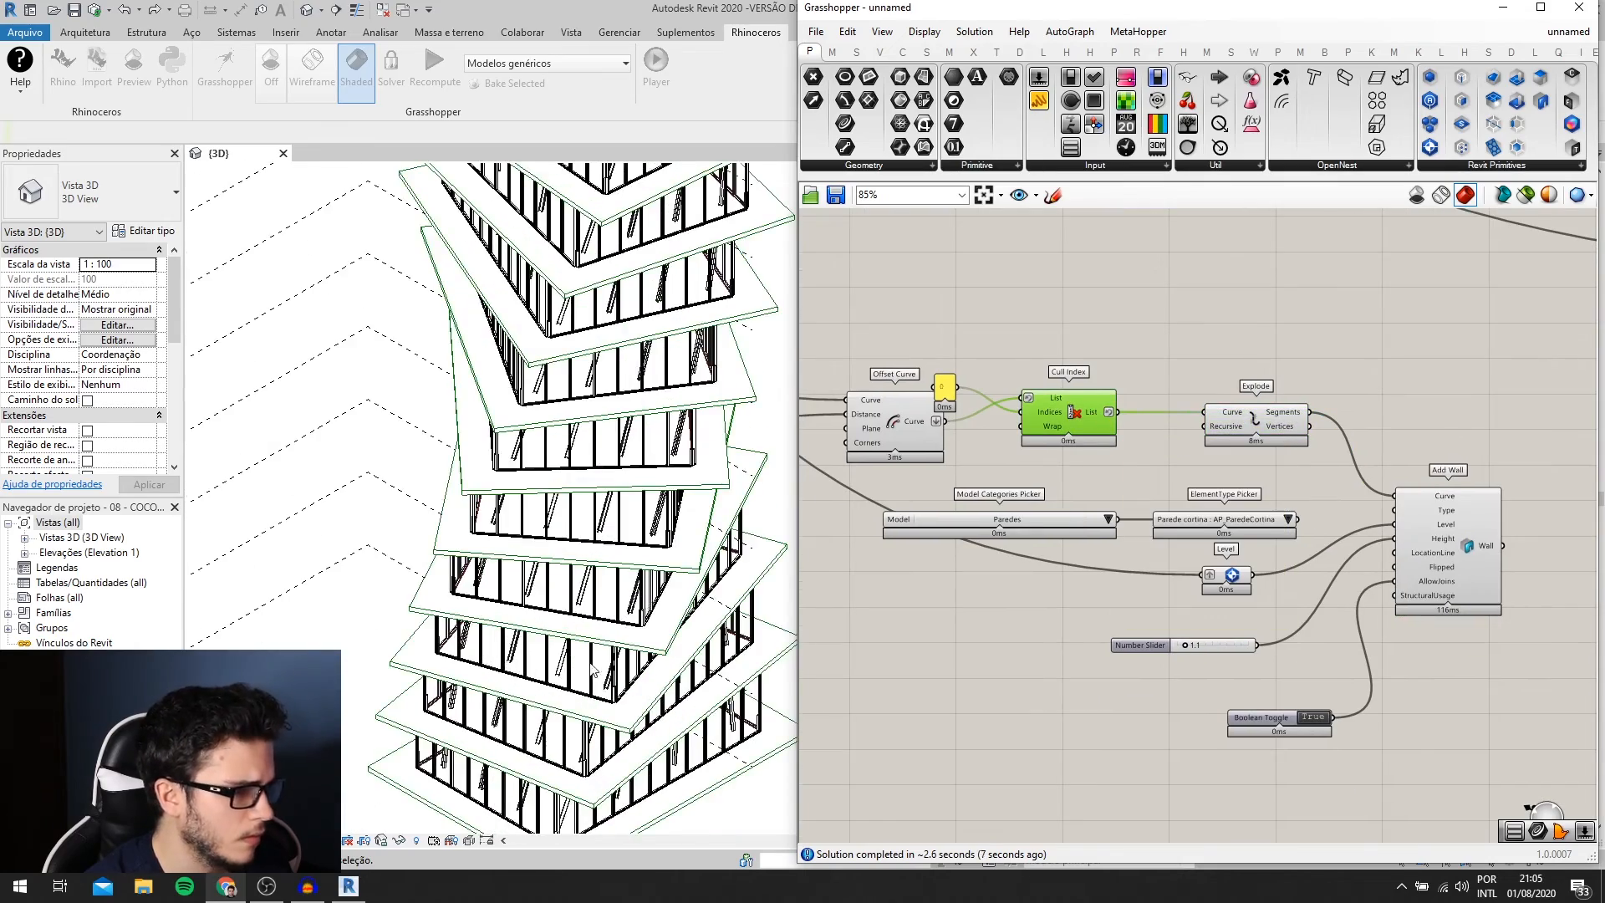
scroll(595, 671, "up", 3)
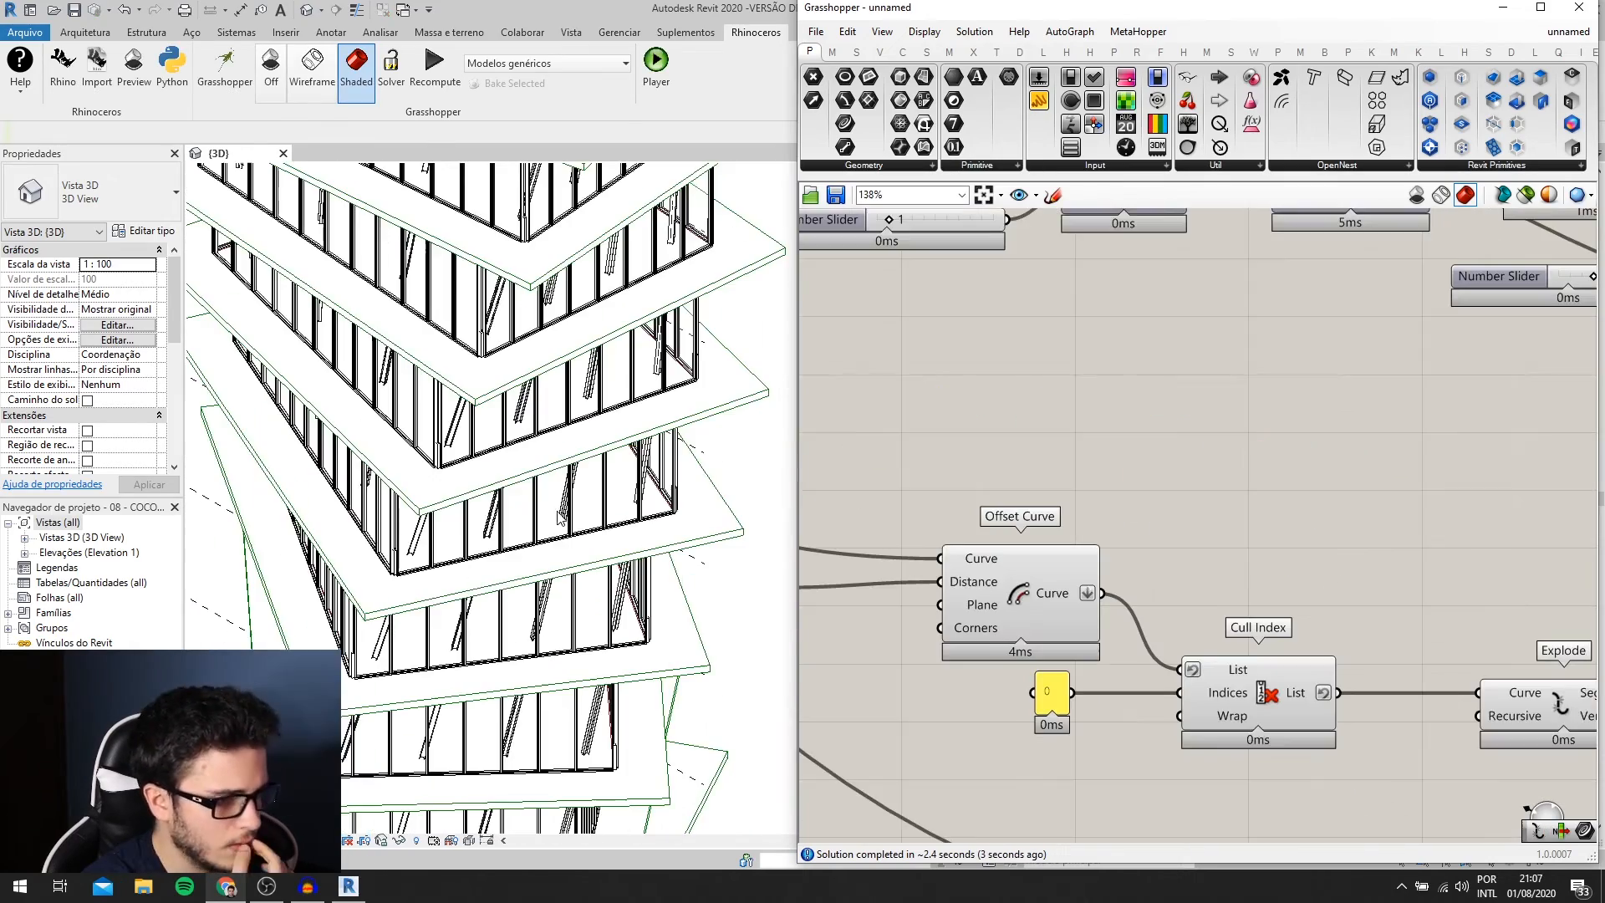
right_click_drag(1085, 573, 1095, 535)
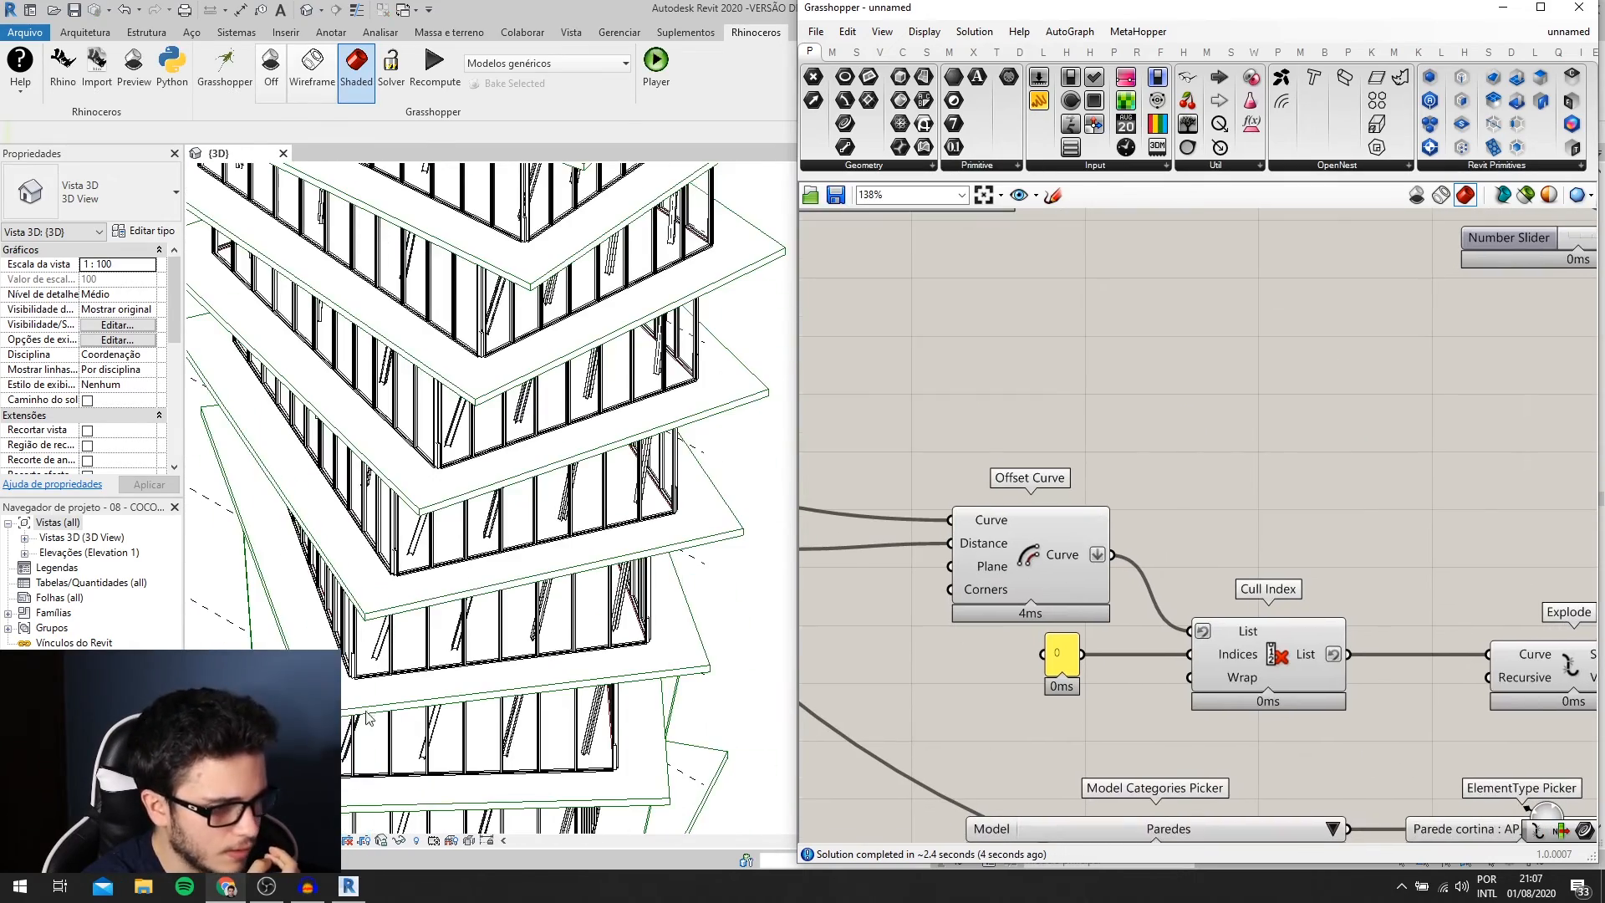
scroll(363, 678, "up", 3)
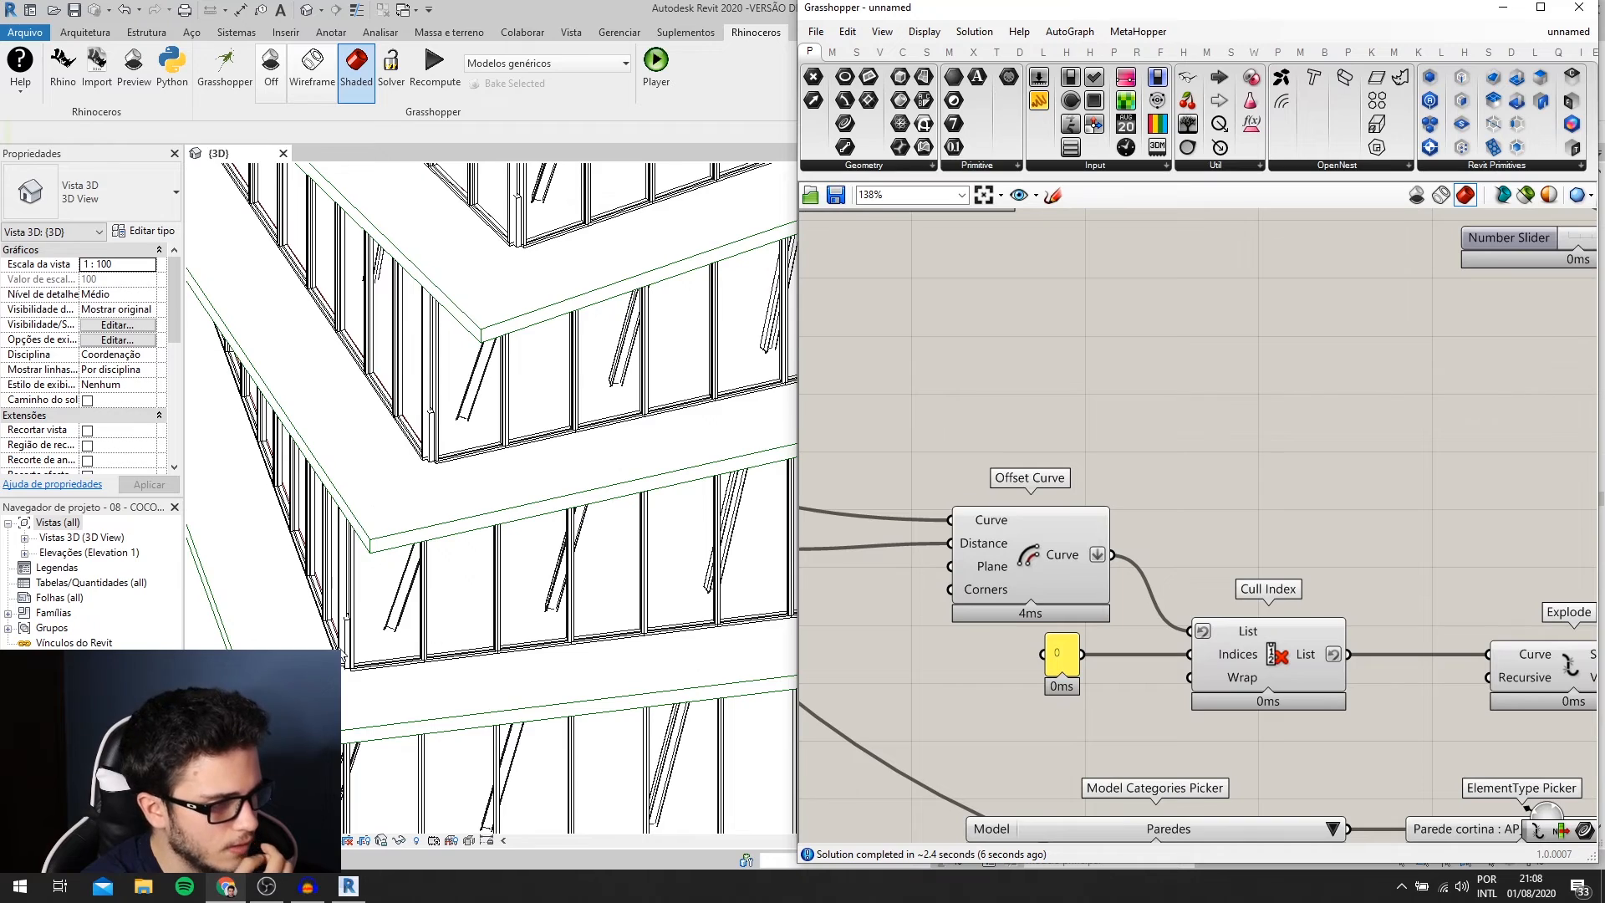
scroll(343, 661, "up", 3)
scroll(1078, 569, "down", 4)
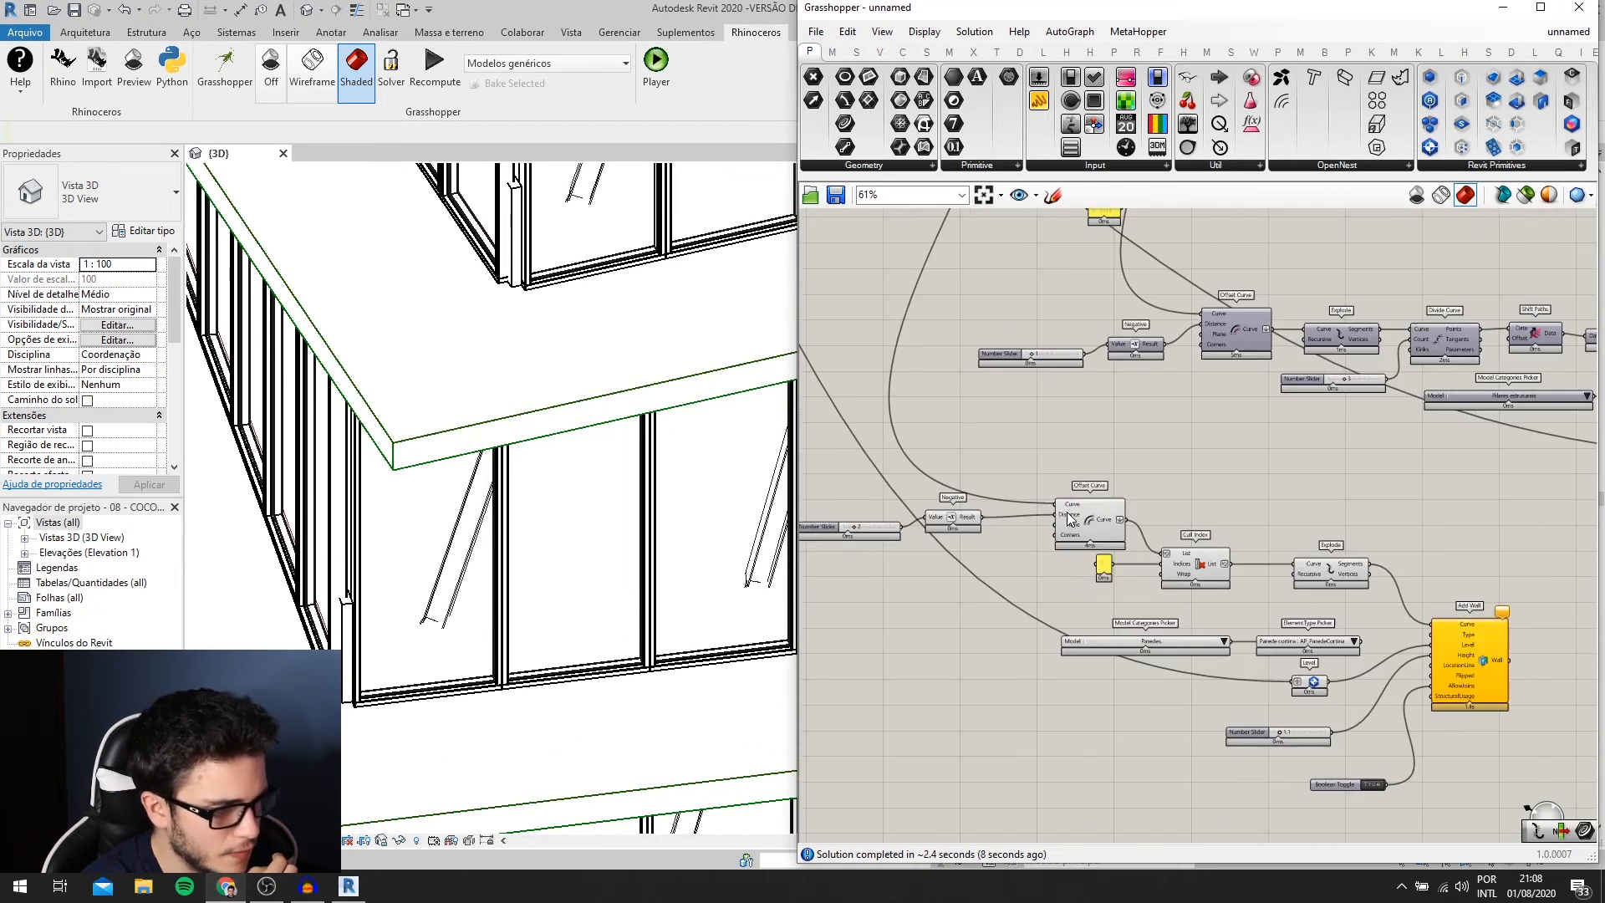
- Delete the Number Slider, Negative and Offset Curve components feeding the copied Cull Index
scroll(1070, 519, "down", 3)
right_click_drag(1070, 519, 1237, 778)
scroll(1051, 401, "up", 4)
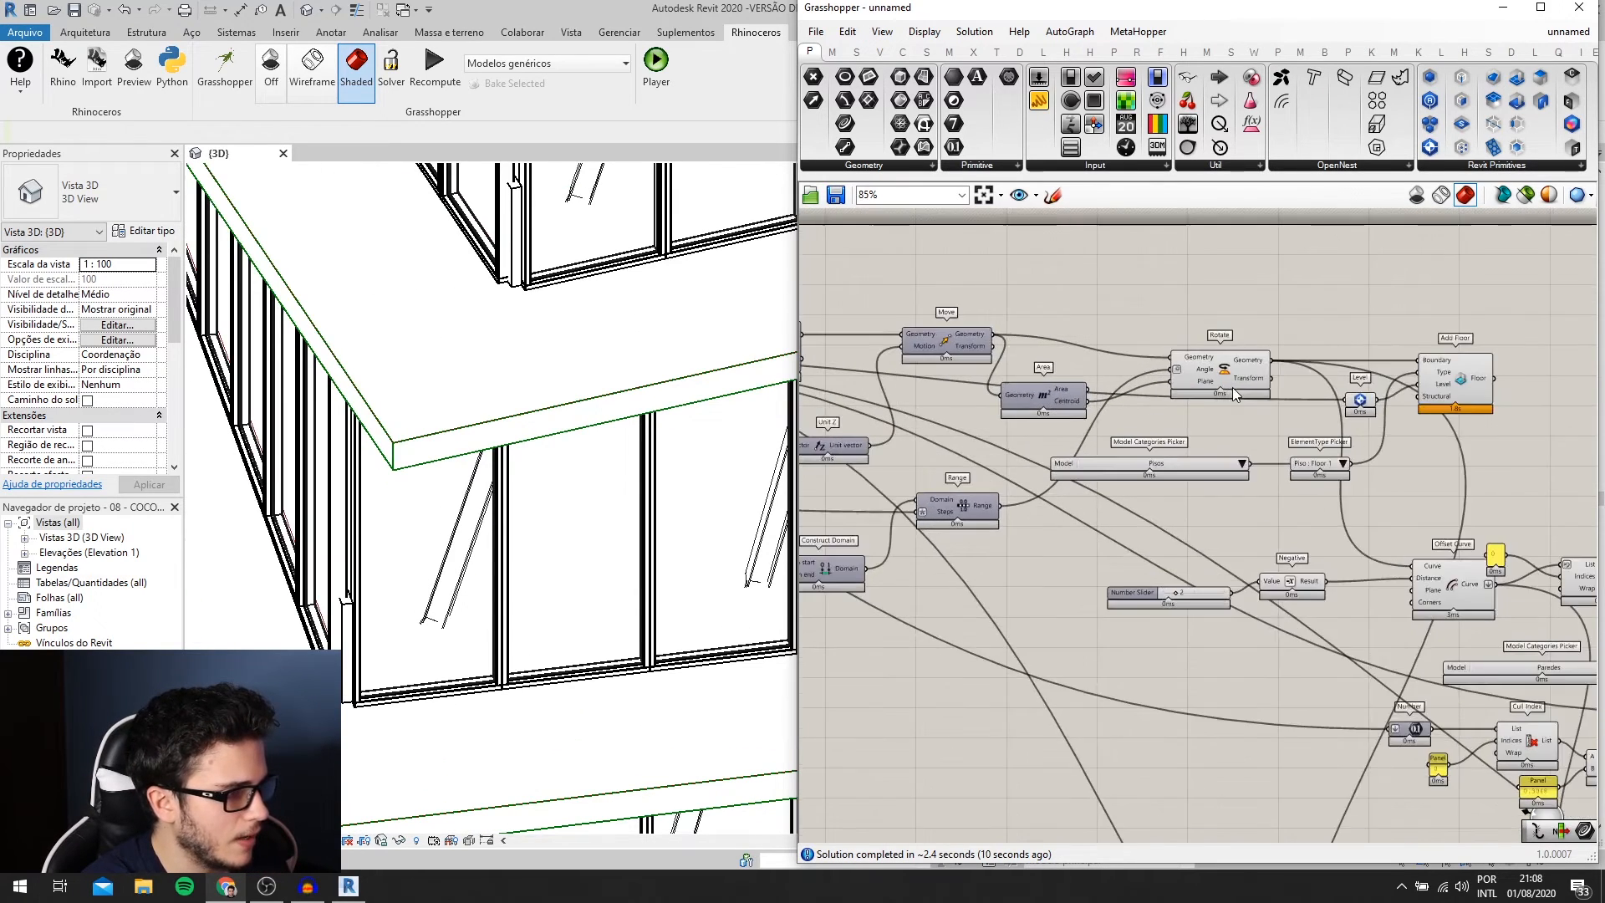
scroll(1235, 394, "up", 1)
scroll(1185, 371, "down", 3)
right_click_drag(1266, 507, 1136, 234)
scroll(1135, 234, "down", 3)
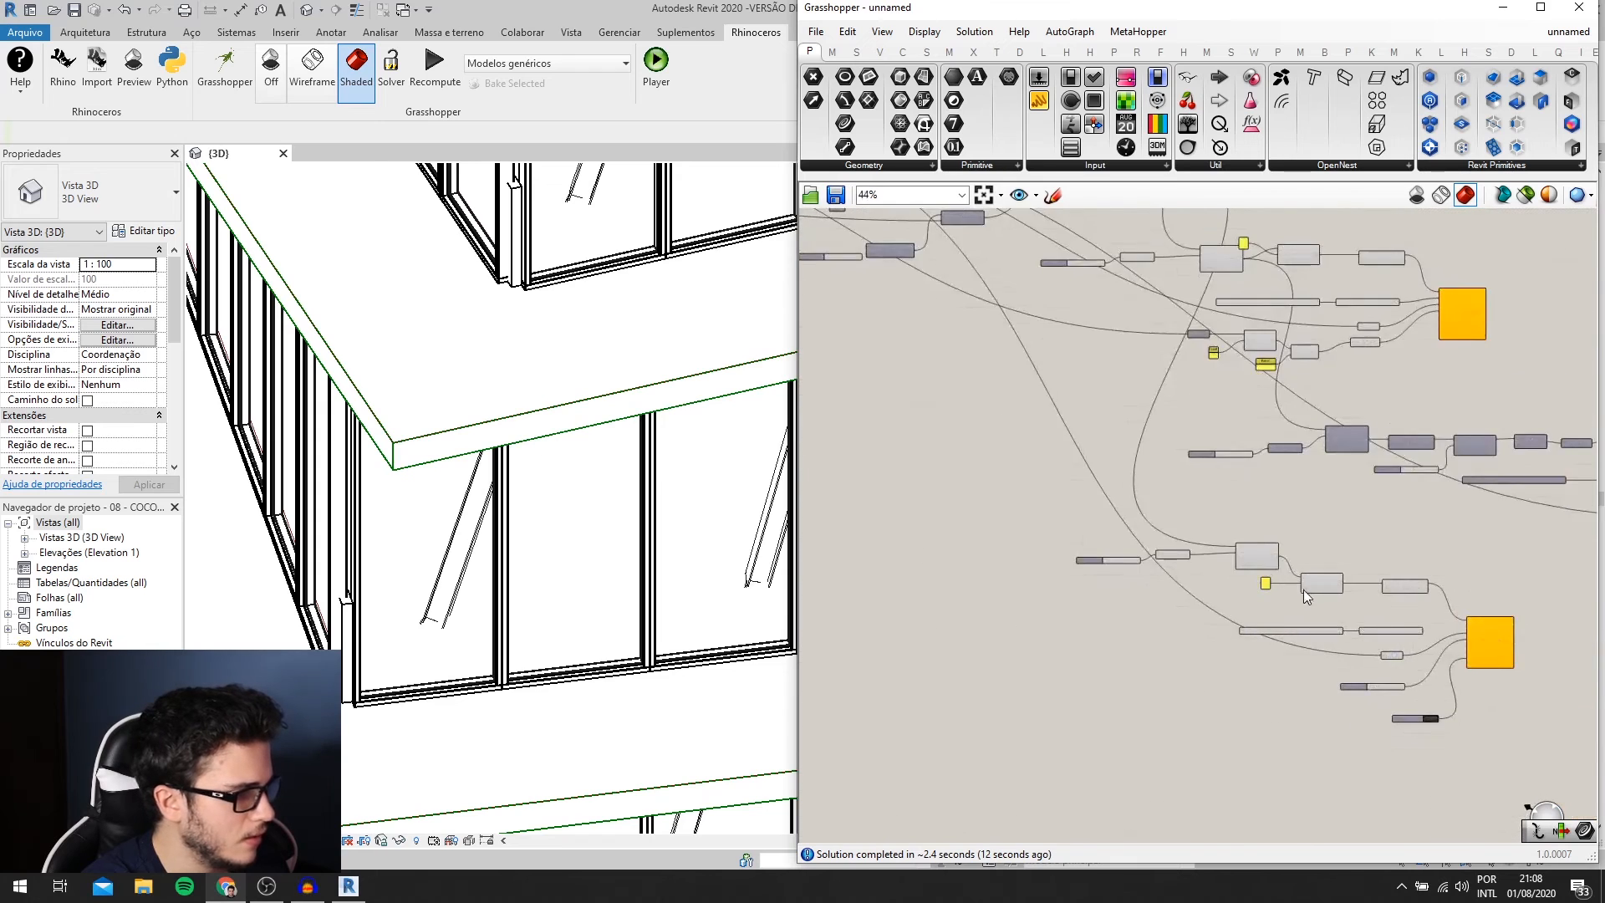
scroll(1279, 590, "up", 4)
left_click_drag(1195, 562, 903, 491)
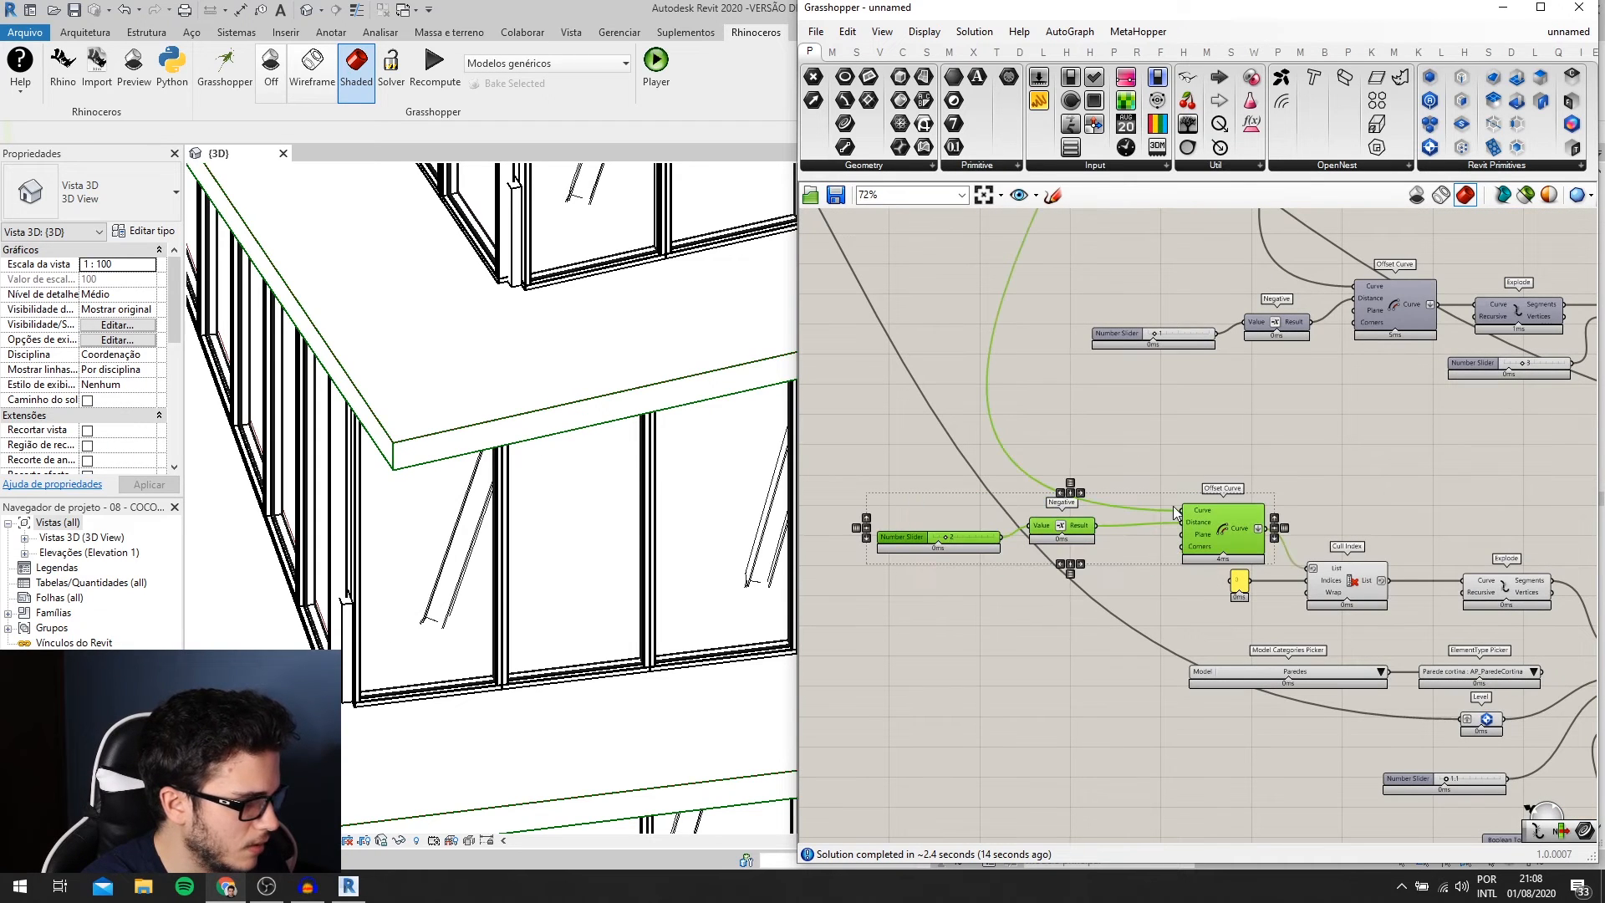
key("Delete")
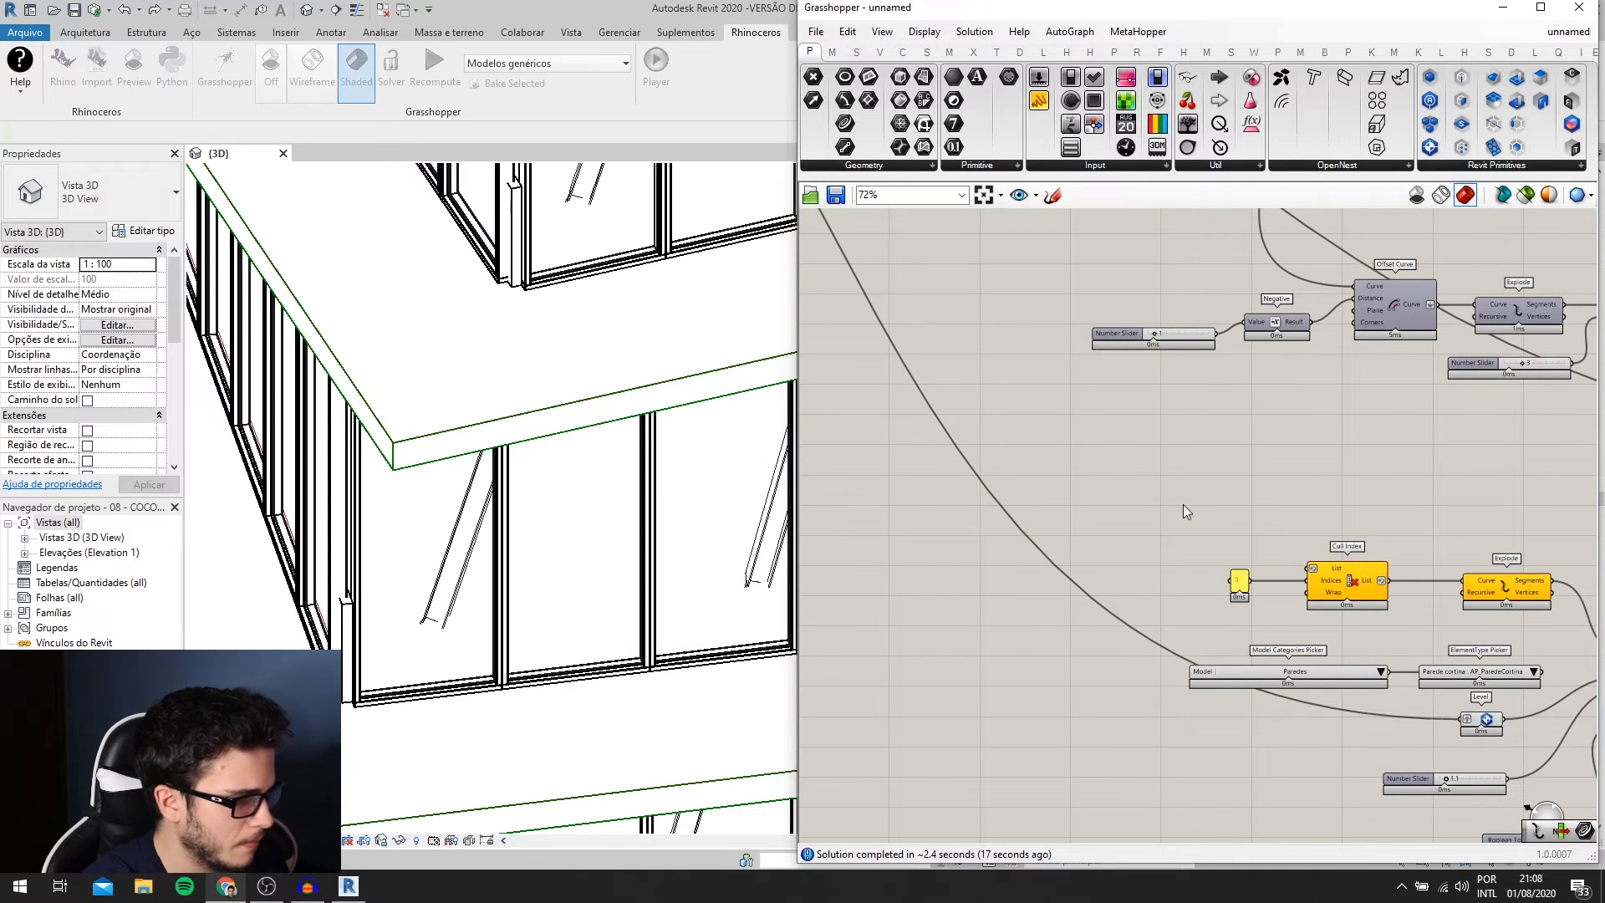
- Select the low basic wall at a floor's corner in the Revit 3D view to inspect its properties
scroll(488, 633, "up", 1)
scroll(460, 633, "down", 6)
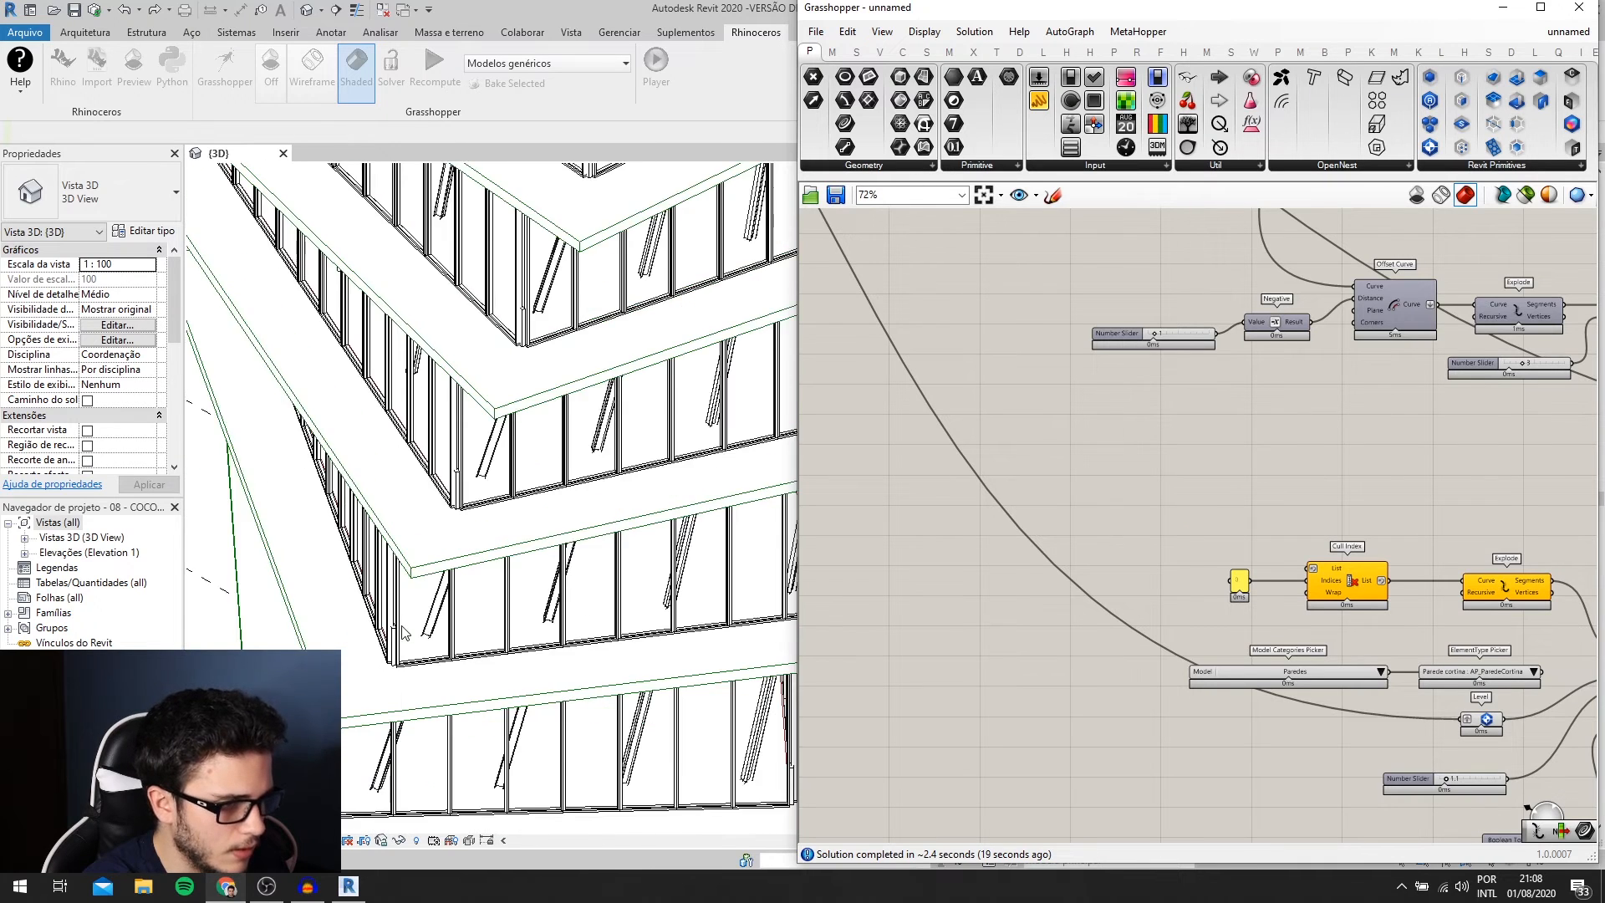
scroll(487, 428, "up", 3)
left_click(502, 389)
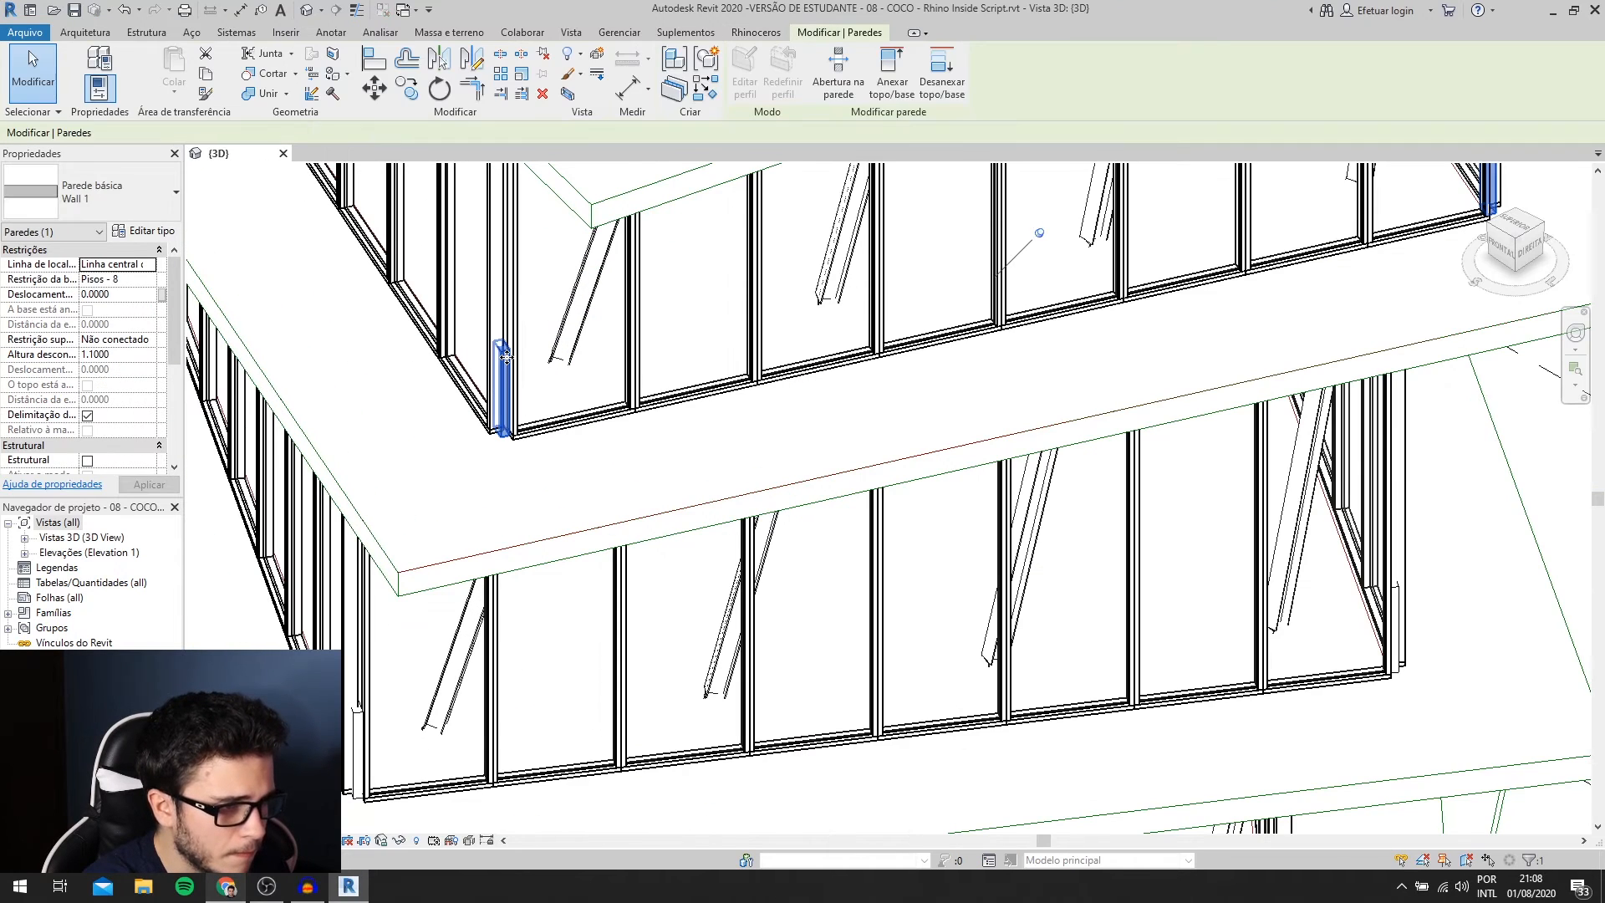
- Deselect the wall, reopen Grasshopper and restore the deleted Offset Curve chain feeding the copied Cull Index
scroll(870, 487, "down", 1)
key("Escape")
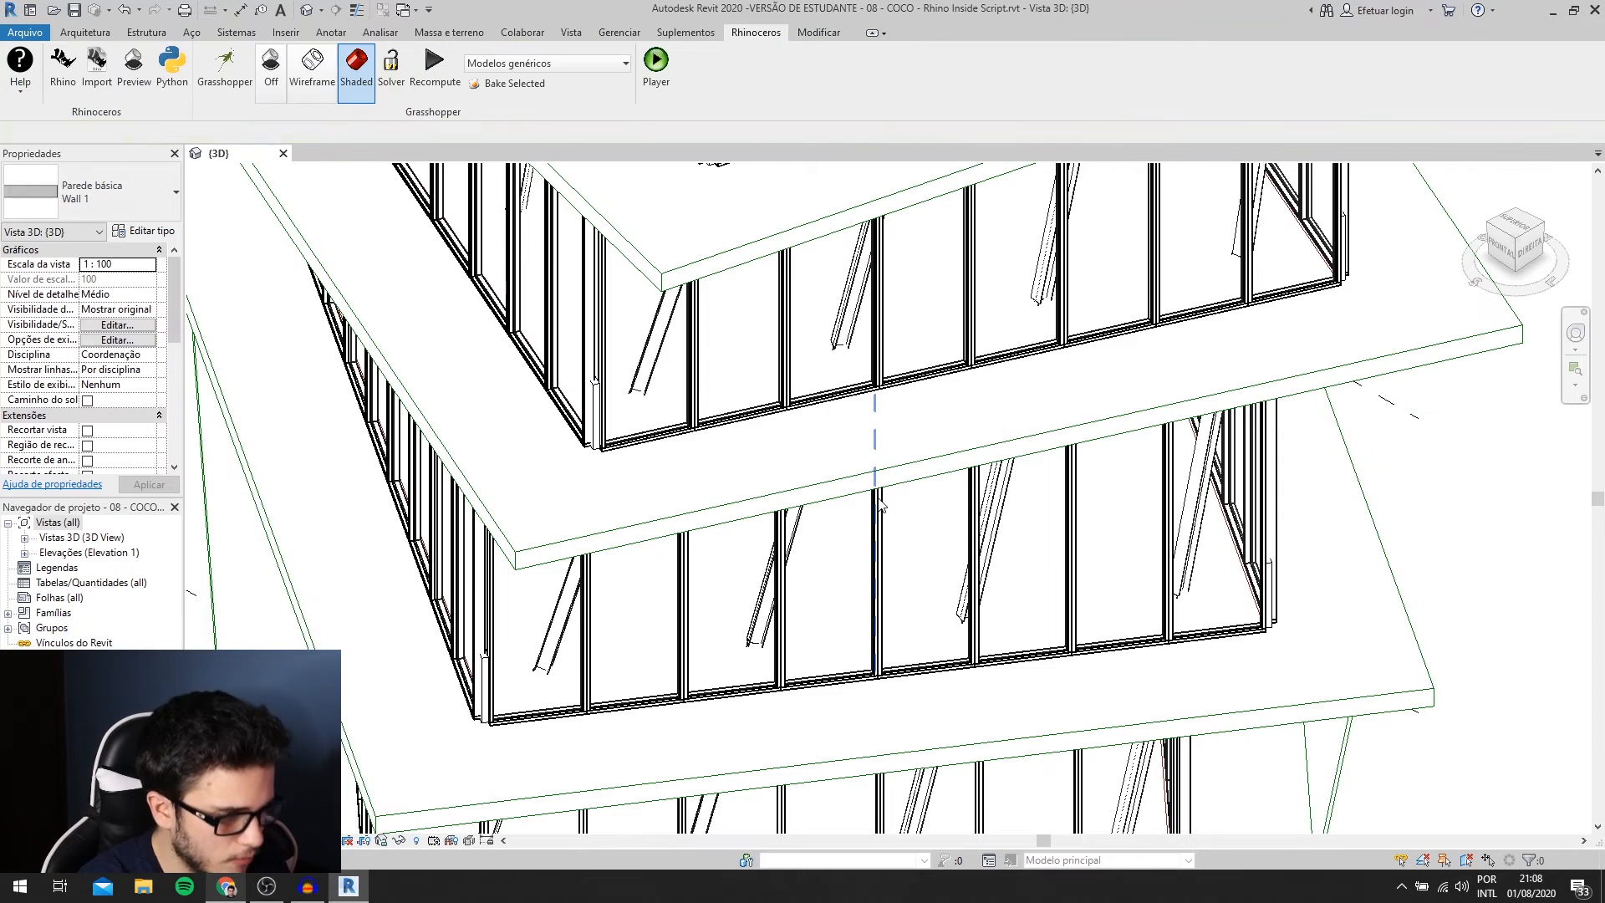
scroll(972, 602, "down", 1)
left_click(233, 80)
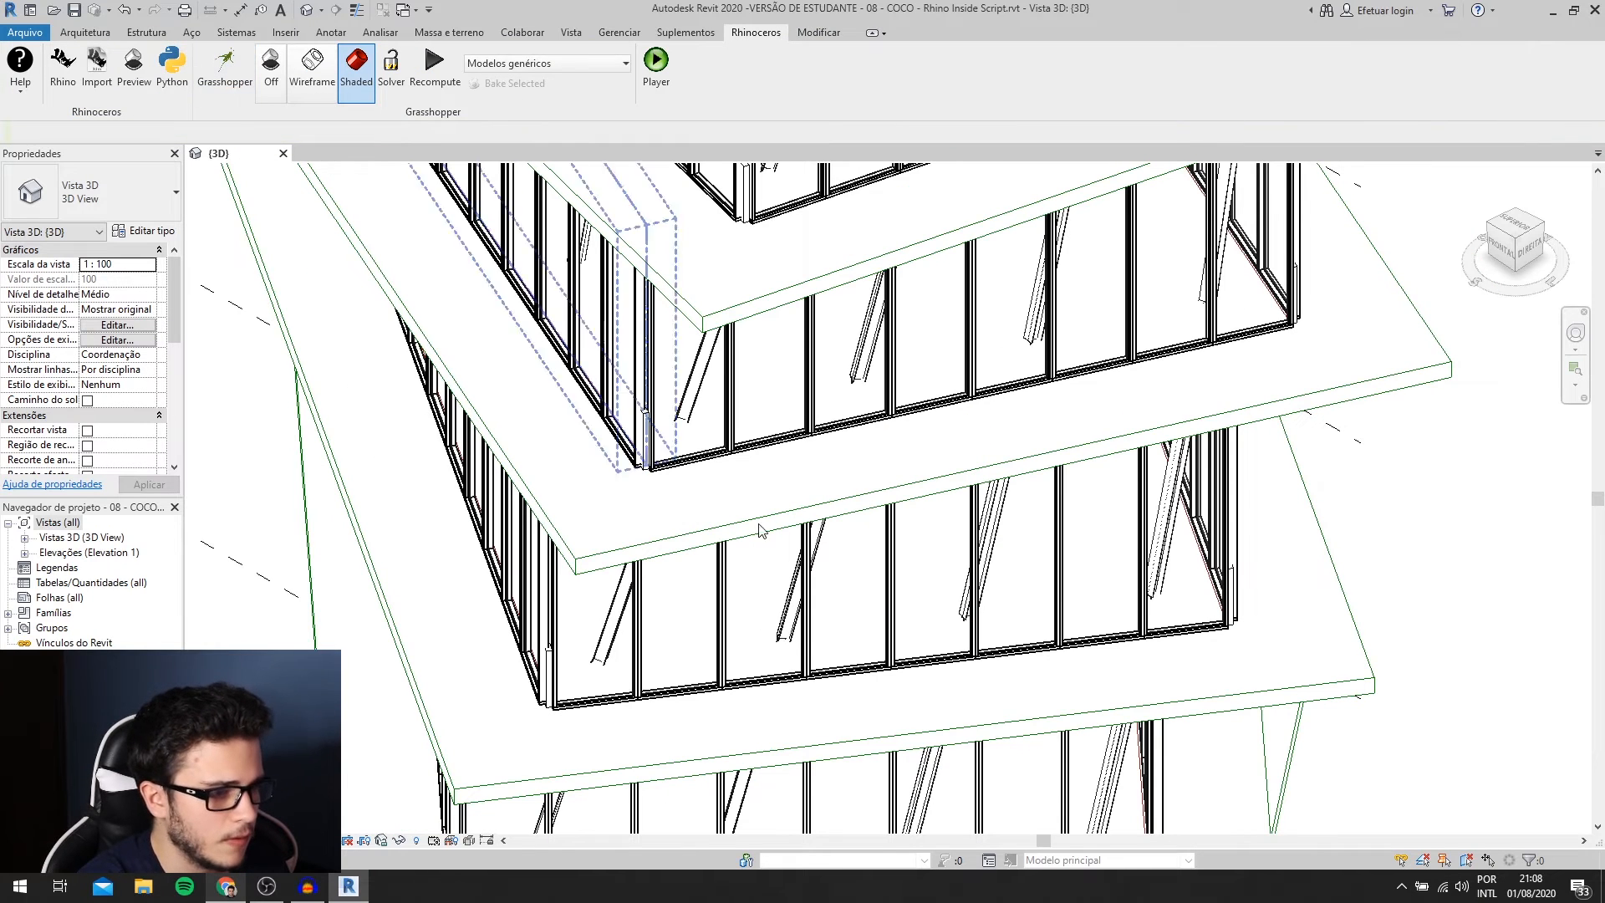
scroll(1262, 625, "up", 2)
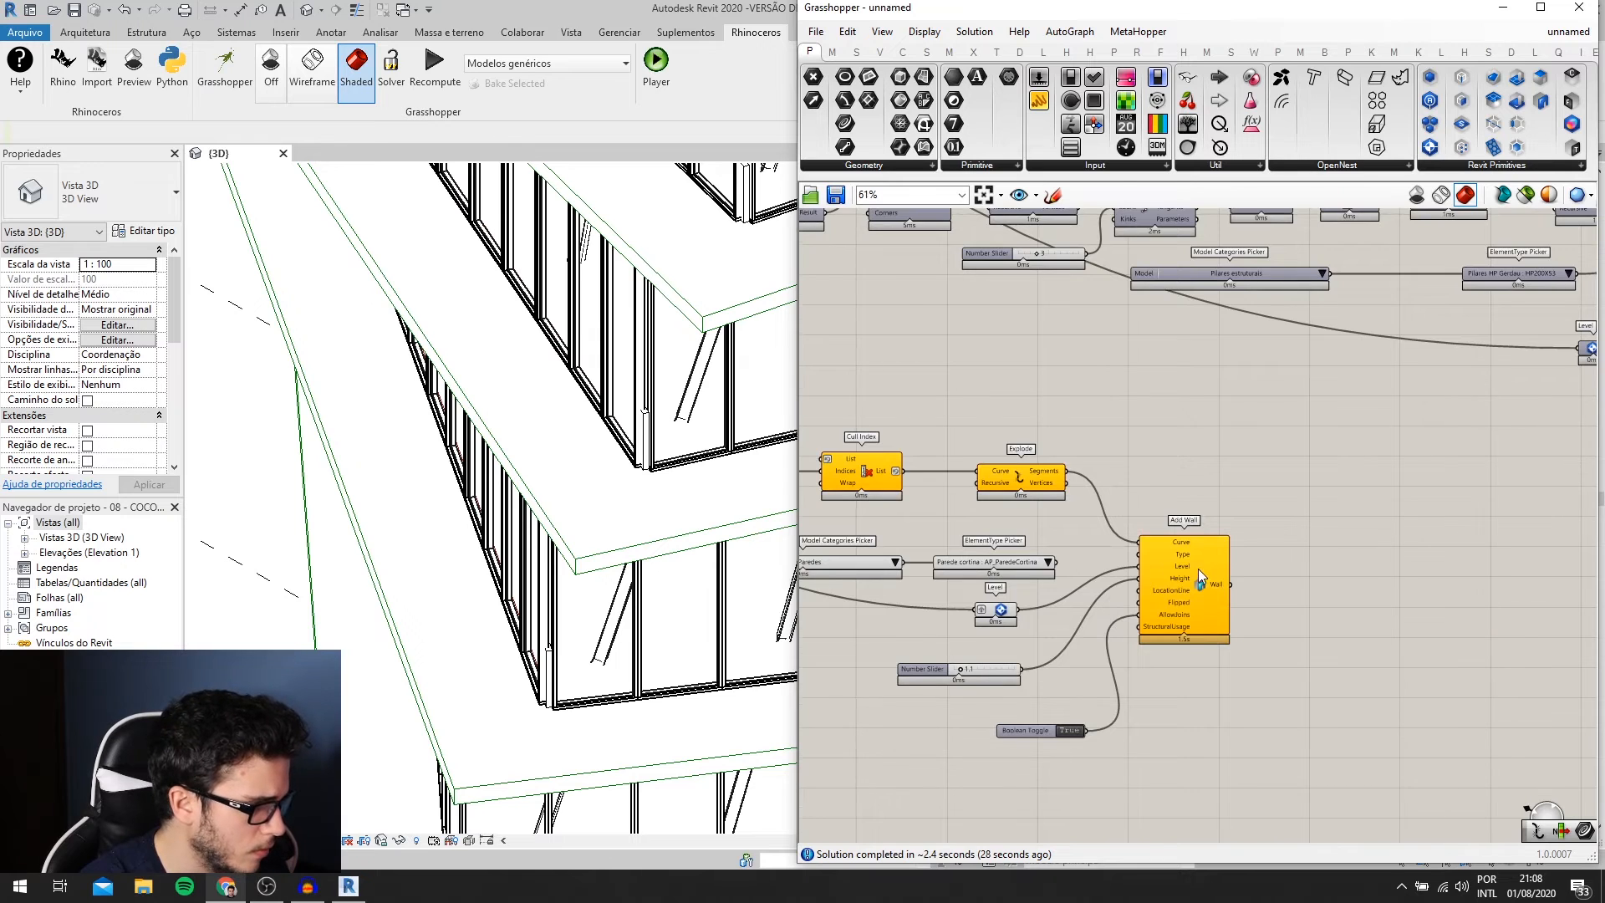
scroll(1162, 514, "down", 3)
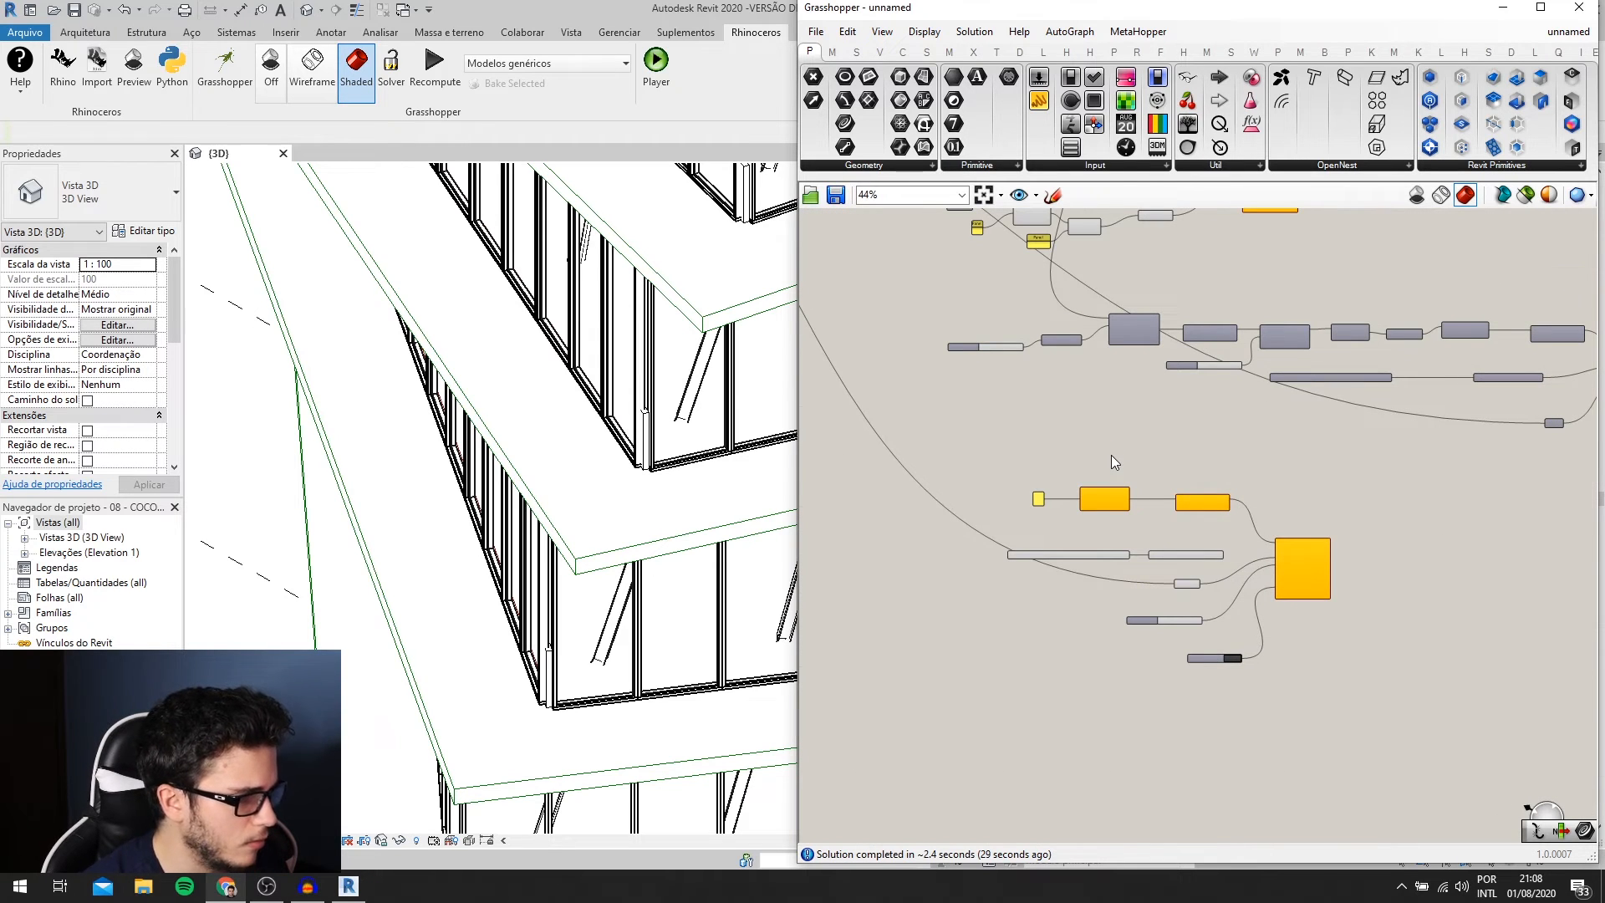
scroll(1111, 455, "up", 3)
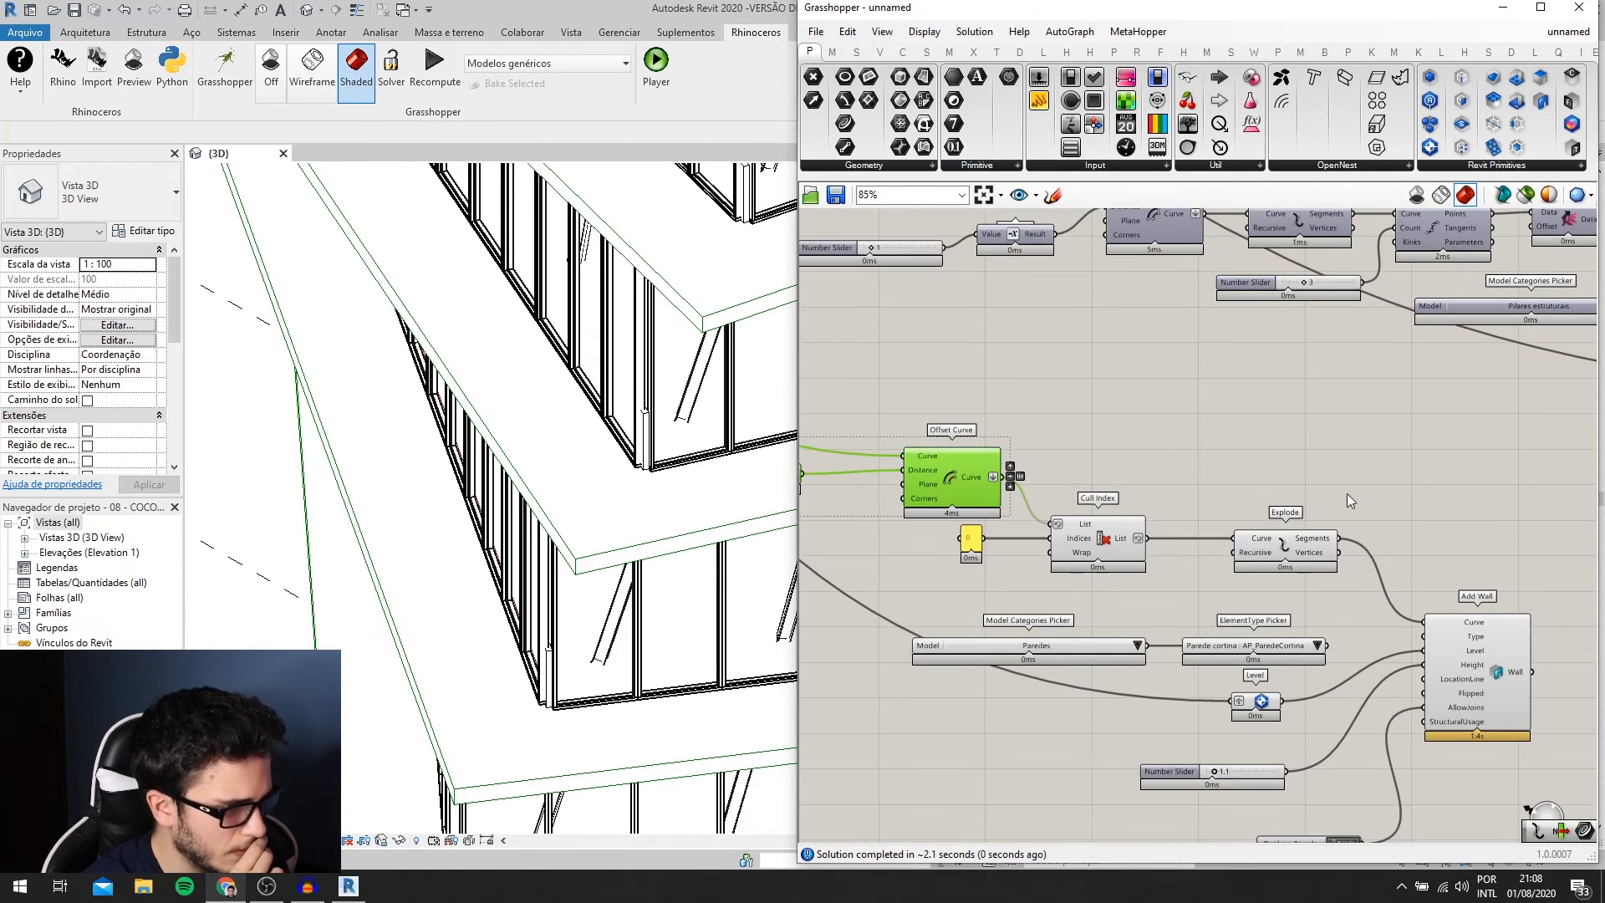
- Add a Delete Element component and connect the copied Add Wall's Wall output to its Elements input
double_click(1302, 453)
type("dele")
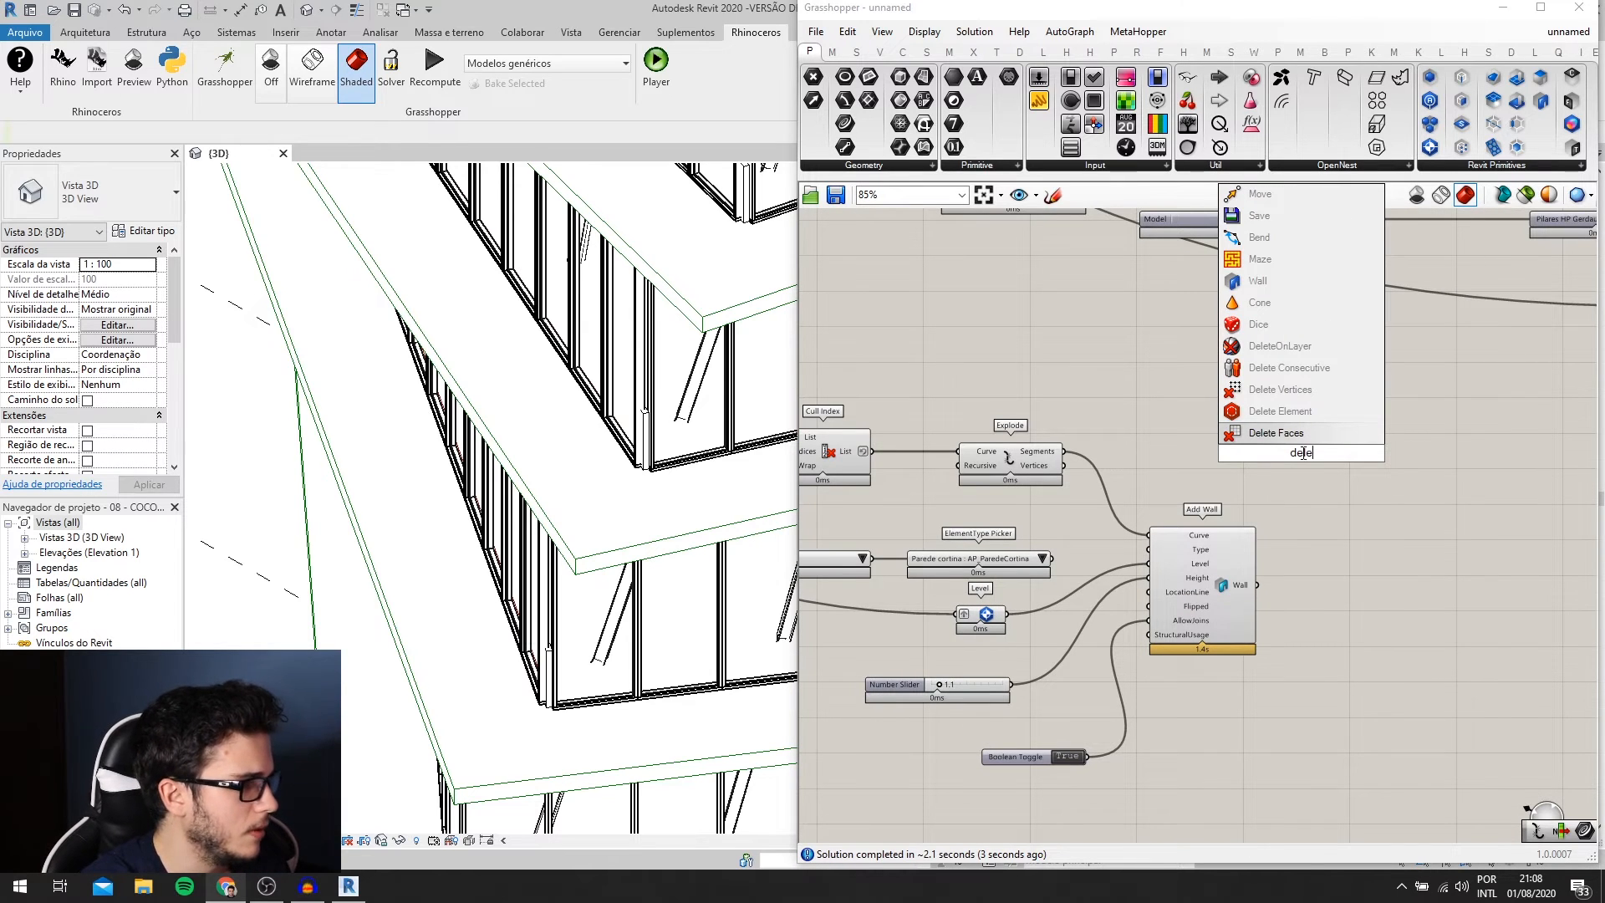
left_click(1280, 410)
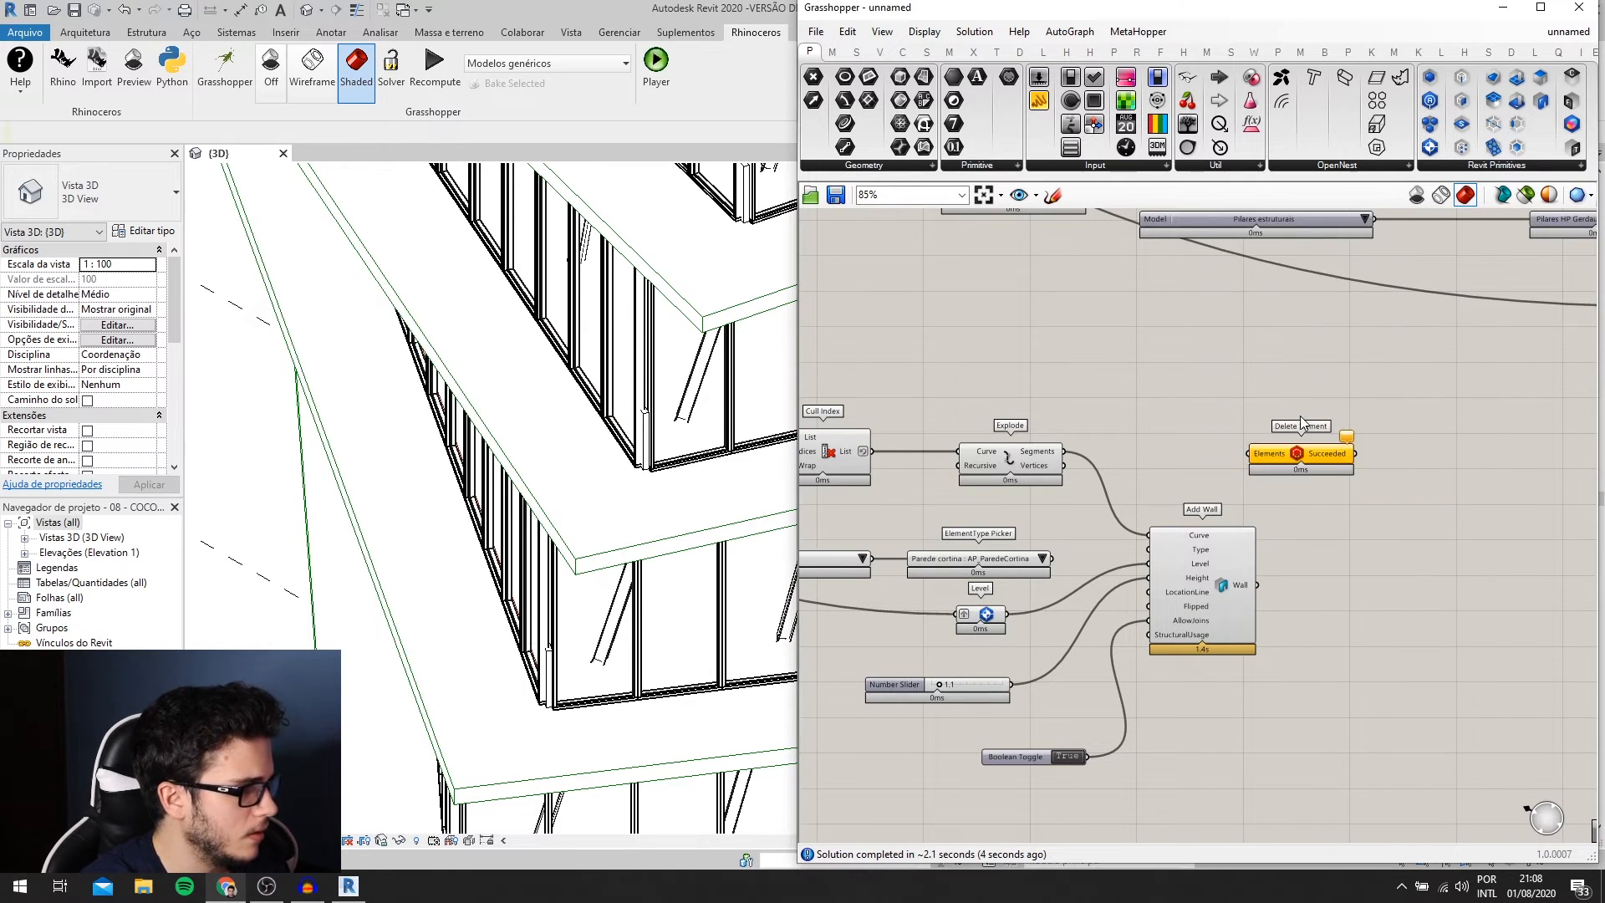
scroll(1307, 451, "up", 2)
left_click_drag(1302, 474, 1352, 619)
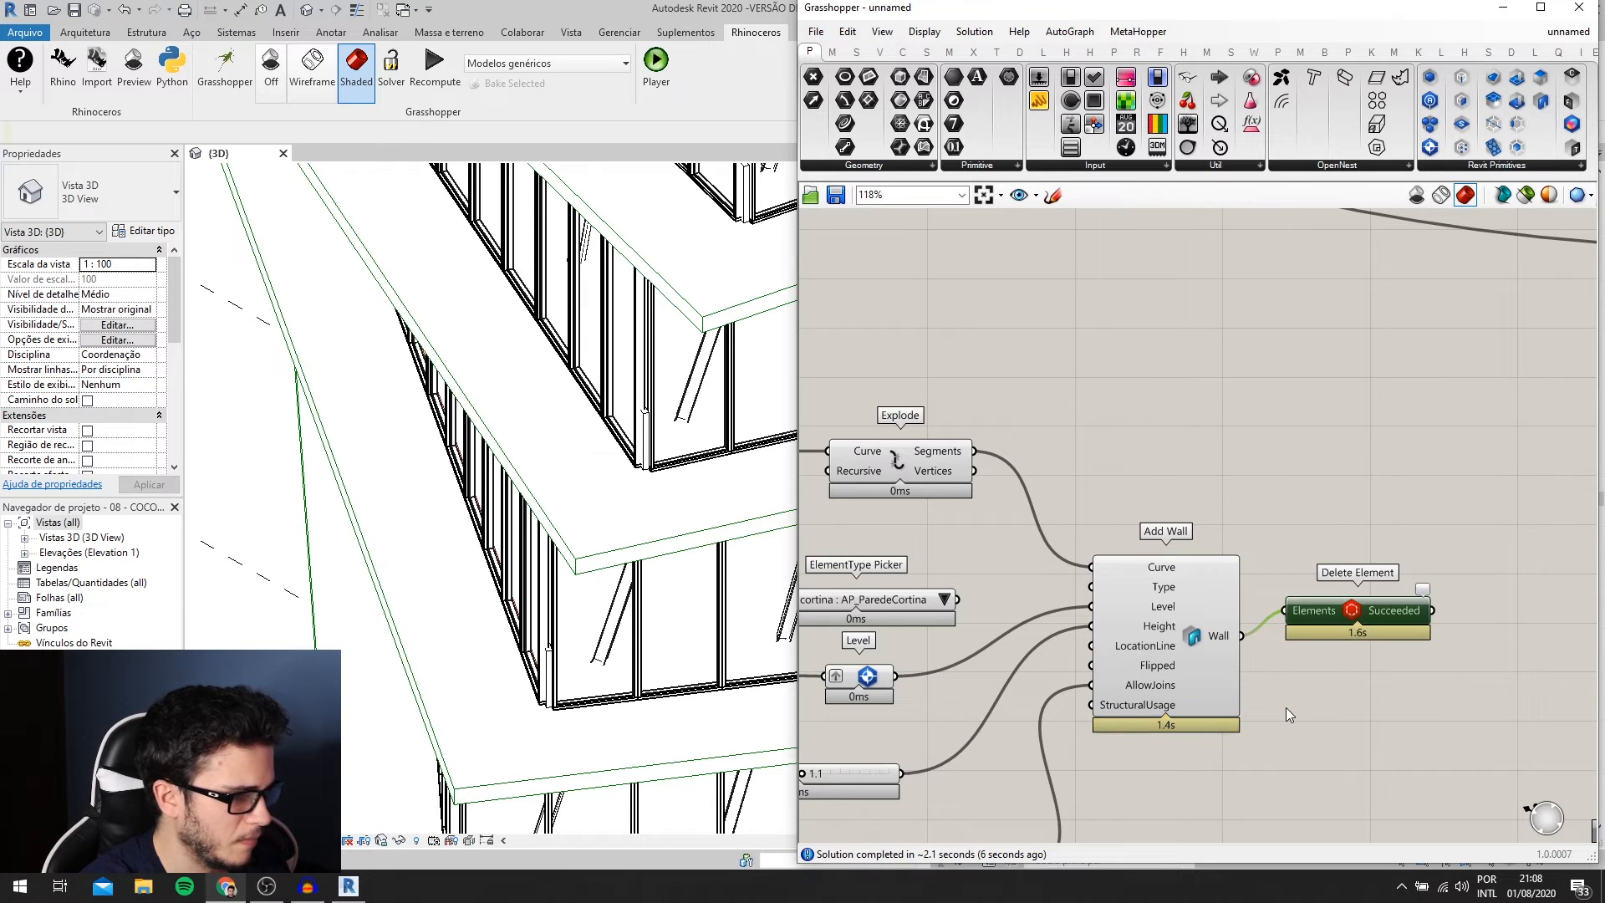
- Lock the solver and remove the Delete Element component from the copied Add Wall
scroll(1459, 470, "down", 3)
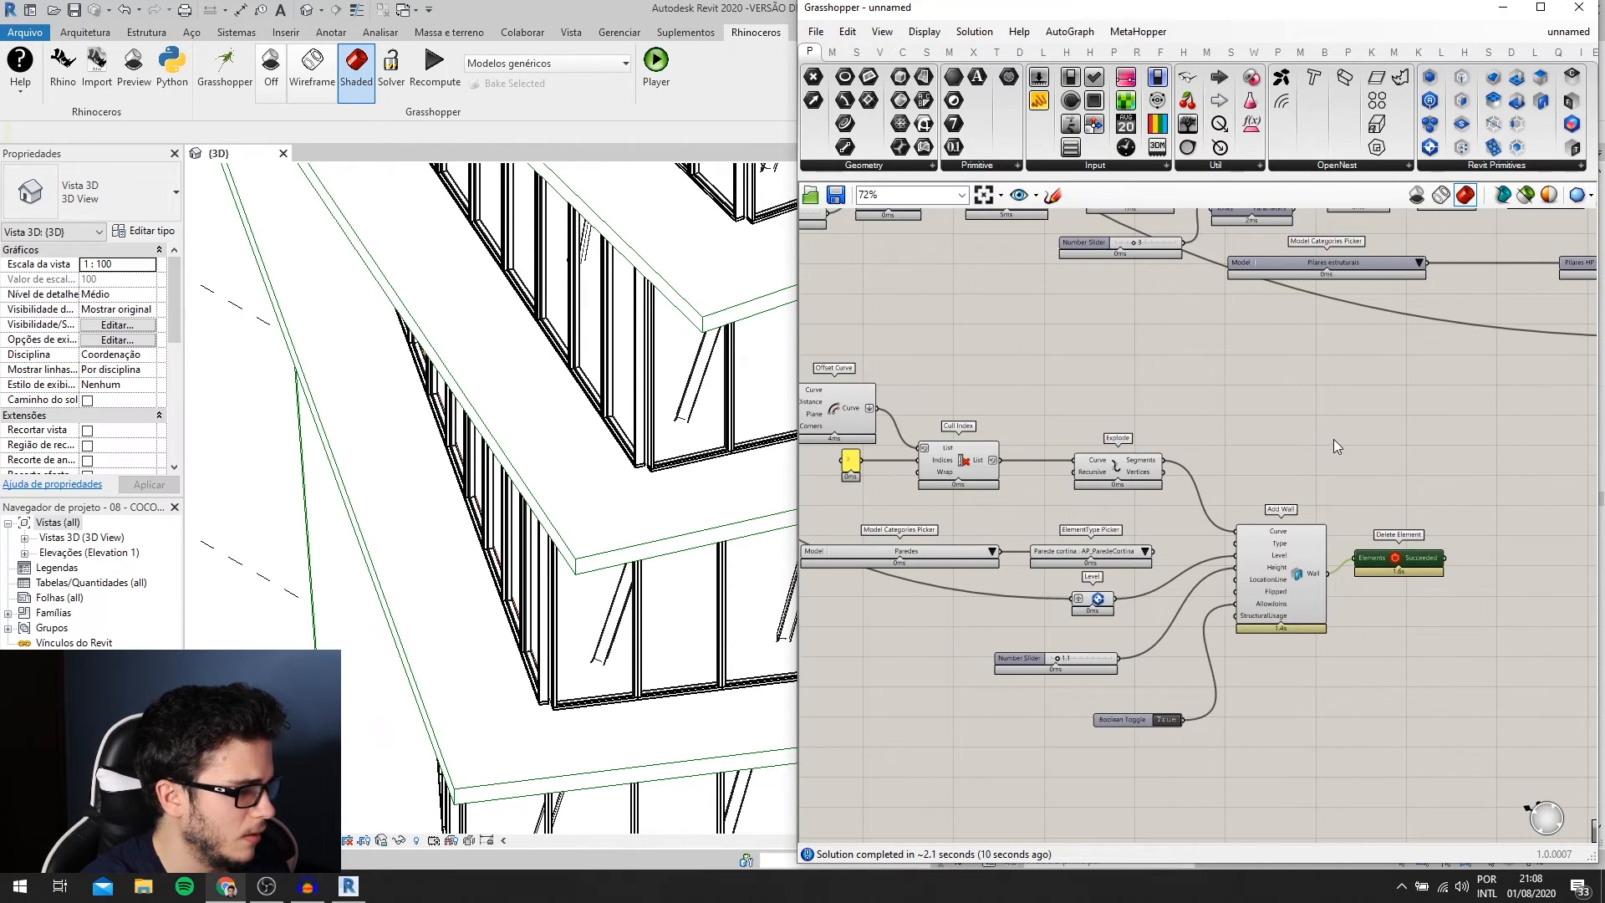
right_click(1333, 439)
left_click(1388, 632)
right_click_drag(1377, 577, 1463, 608)
scroll(1463, 607, "down", 1)
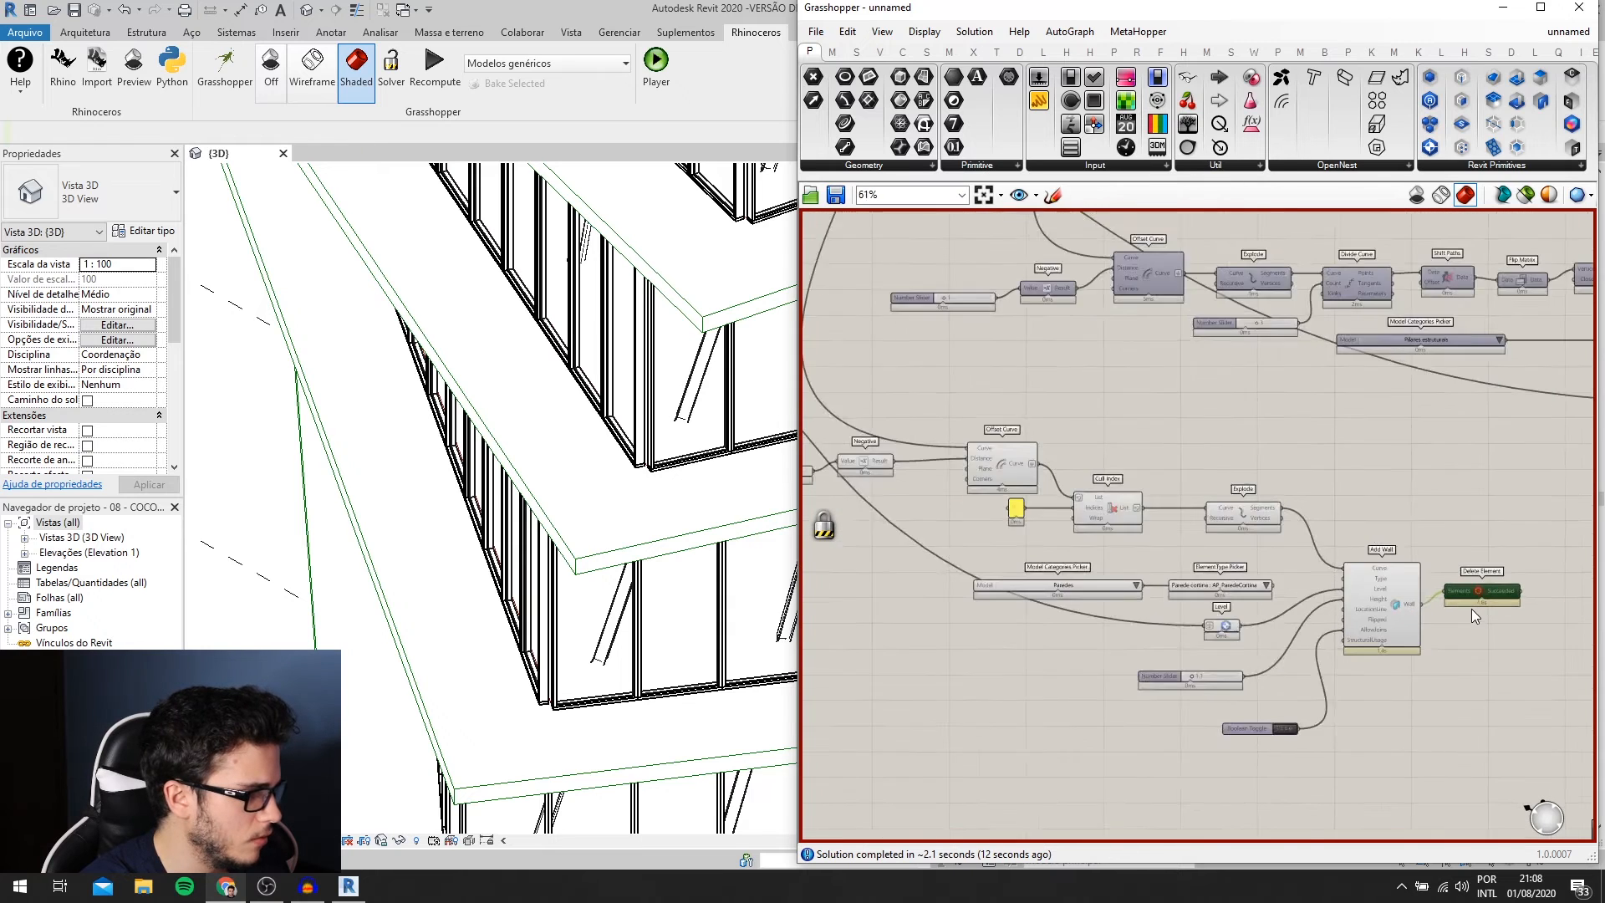
scroll(1463, 608, "up", 1)
scroll(1469, 599, "up", 1)
key("Delete")
scroll(1429, 585, "down", 1)
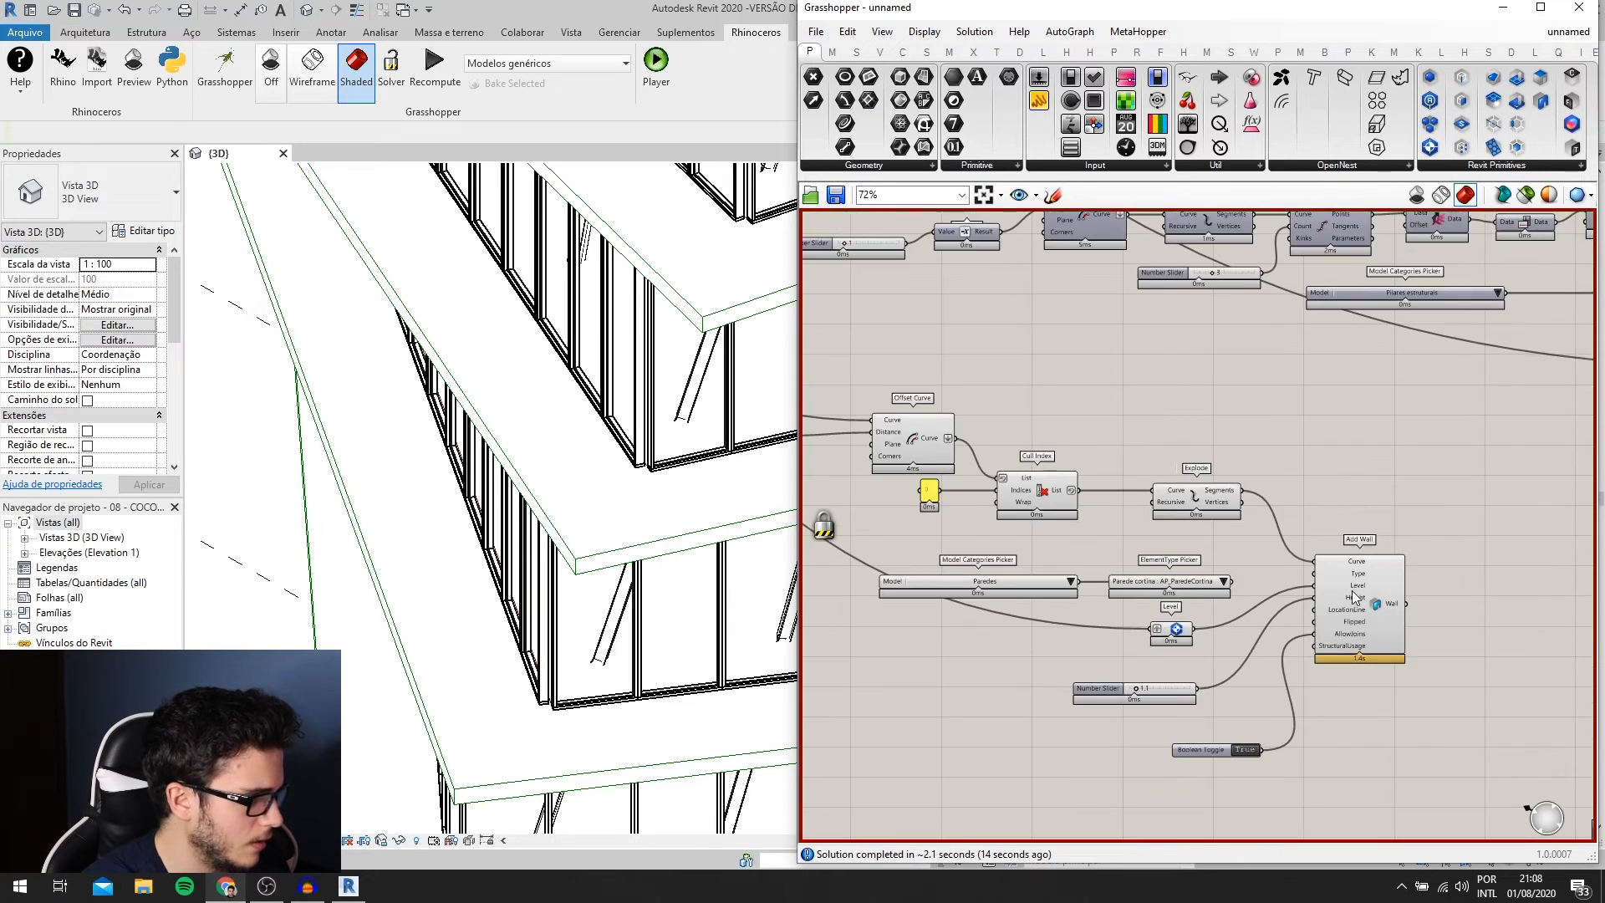
- Delete the restored Number Slider, Negative and Offset Curve components ahead of the copied Cull Index
right_click_drag(1049, 405, 1226, 434)
left_click_drag(1199, 423, 811, 514)
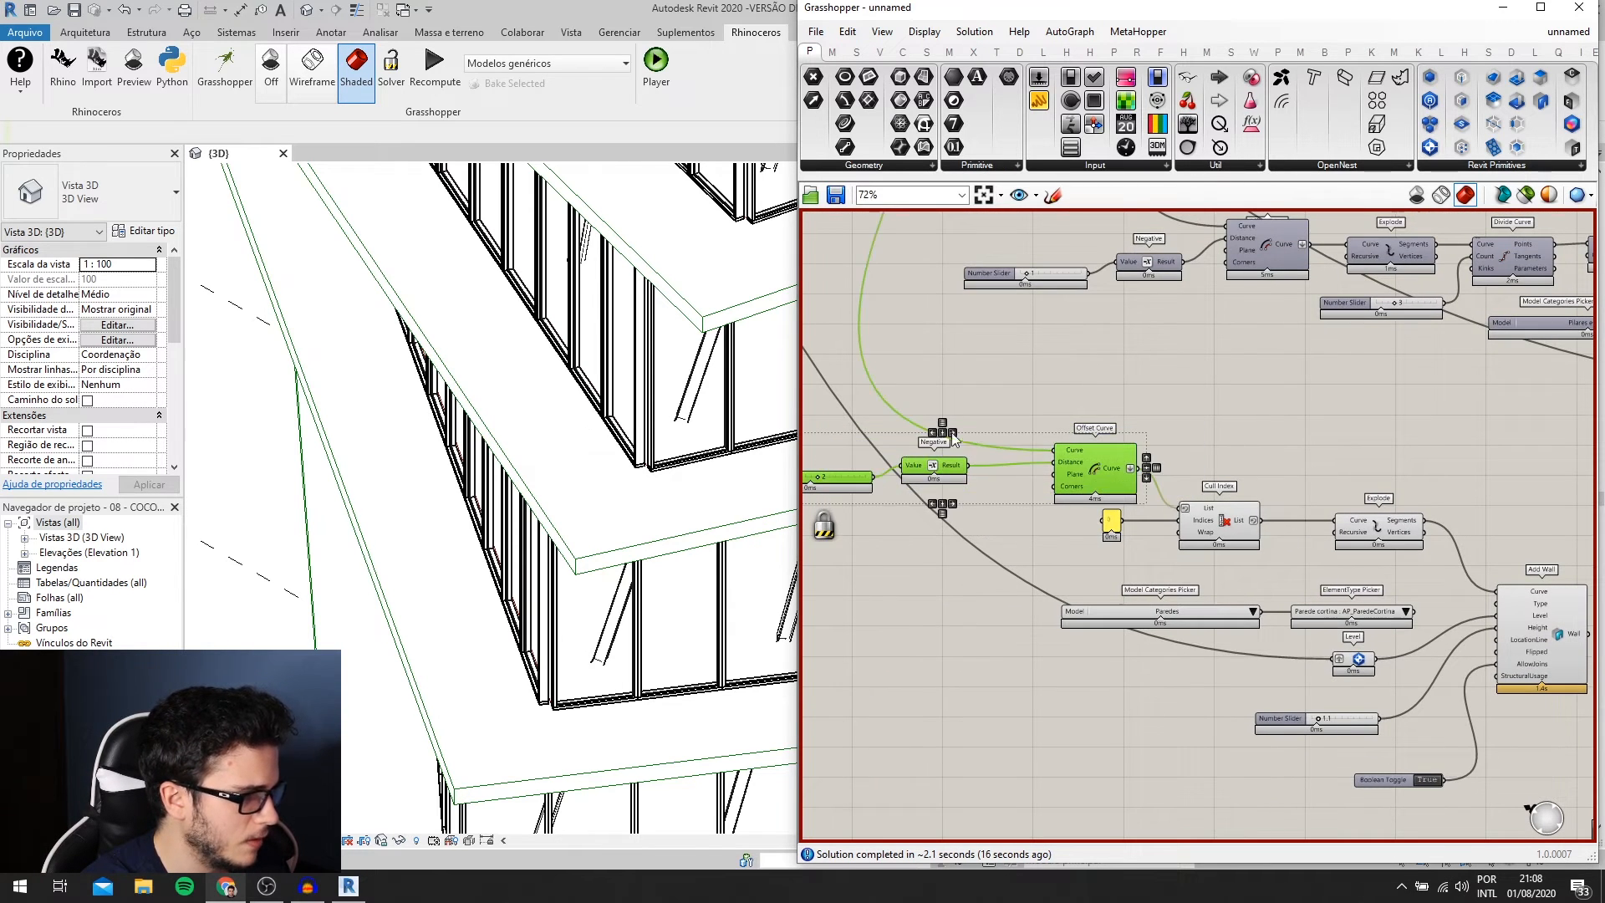
key("Delete")
- Add a Curve parameter in the empty canvas area above the copied wall definition
right_click_drag(978, 427, 1067, 560)
scroll(1067, 560, "down", 2)
double_click(1066, 562)
type("curv")
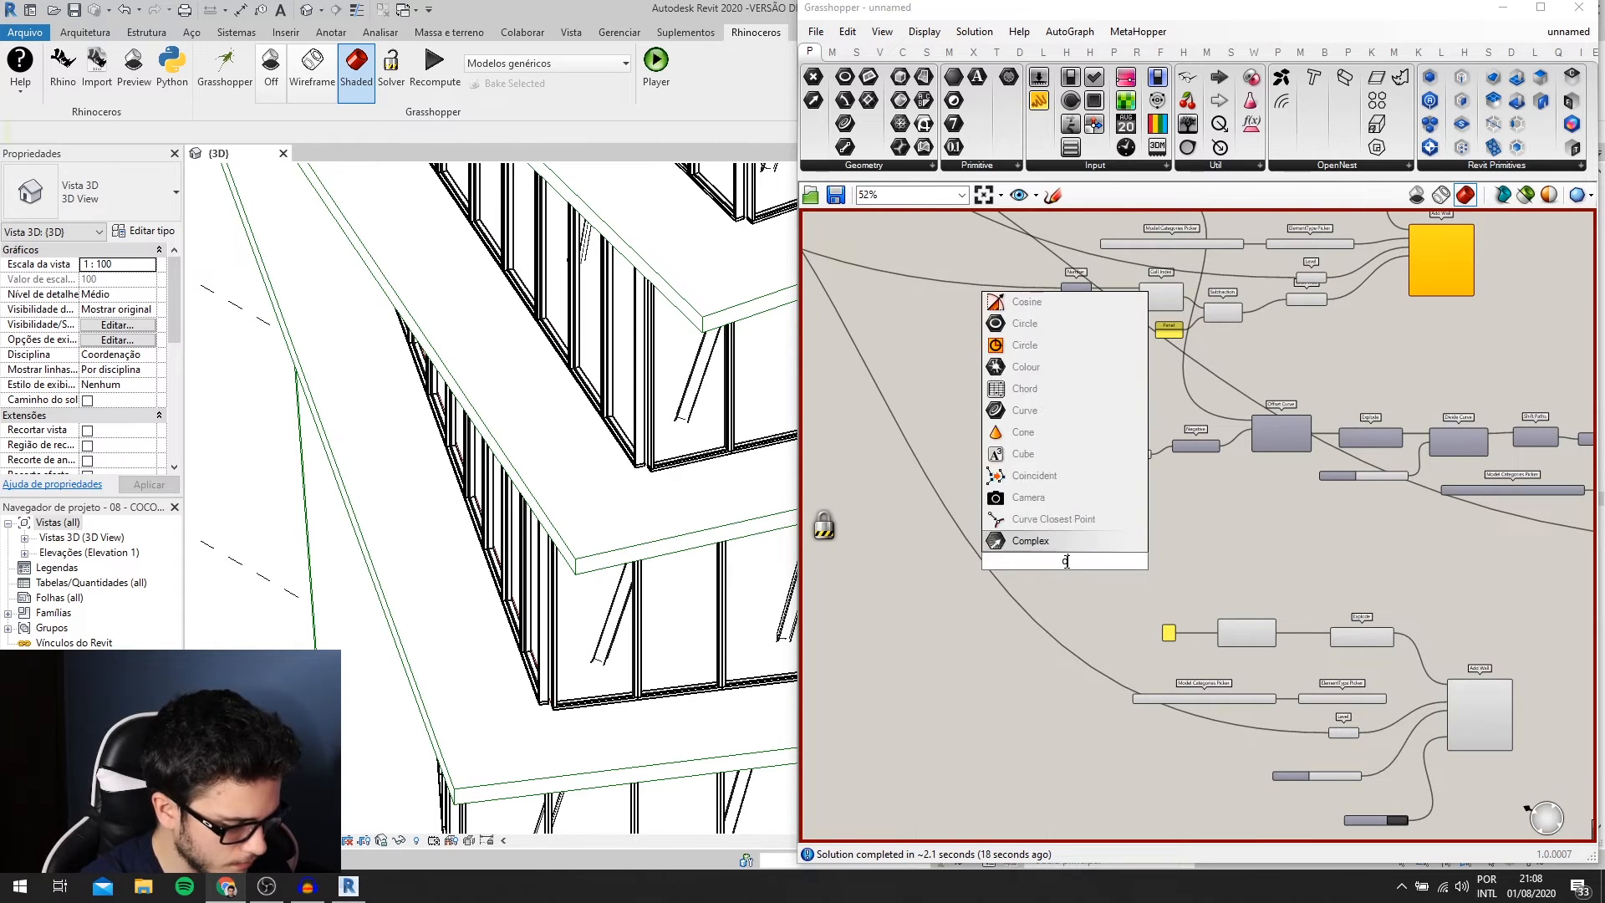
left_click(1037, 477)
- Connect the Rotate component's Geometry output to the Curve parameter and place the parameter beside the copied Cull Index
right_click_drag(1056, 493, 1161, 731)
scroll(1161, 730, "down", 2)
scroll(1103, 444, "up", 1)
right_click_drag(1104, 444, 1135, 396)
scroll(1132, 389, "up", 3)
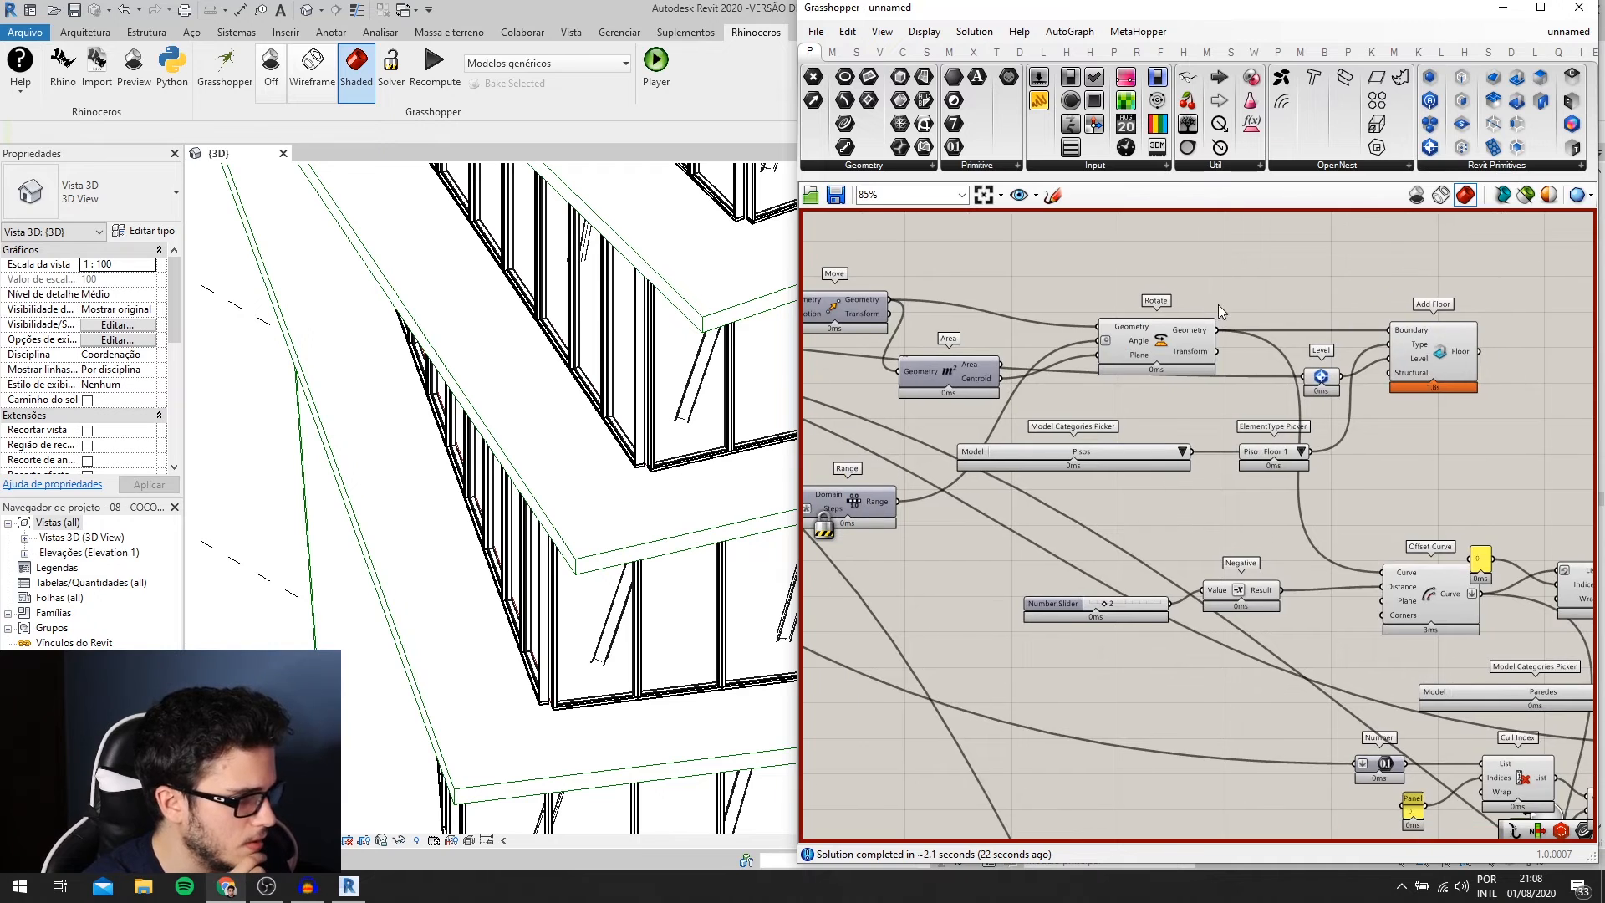
scroll(1170, 580, "down", 4)
scroll(1233, 764, "up", 2)
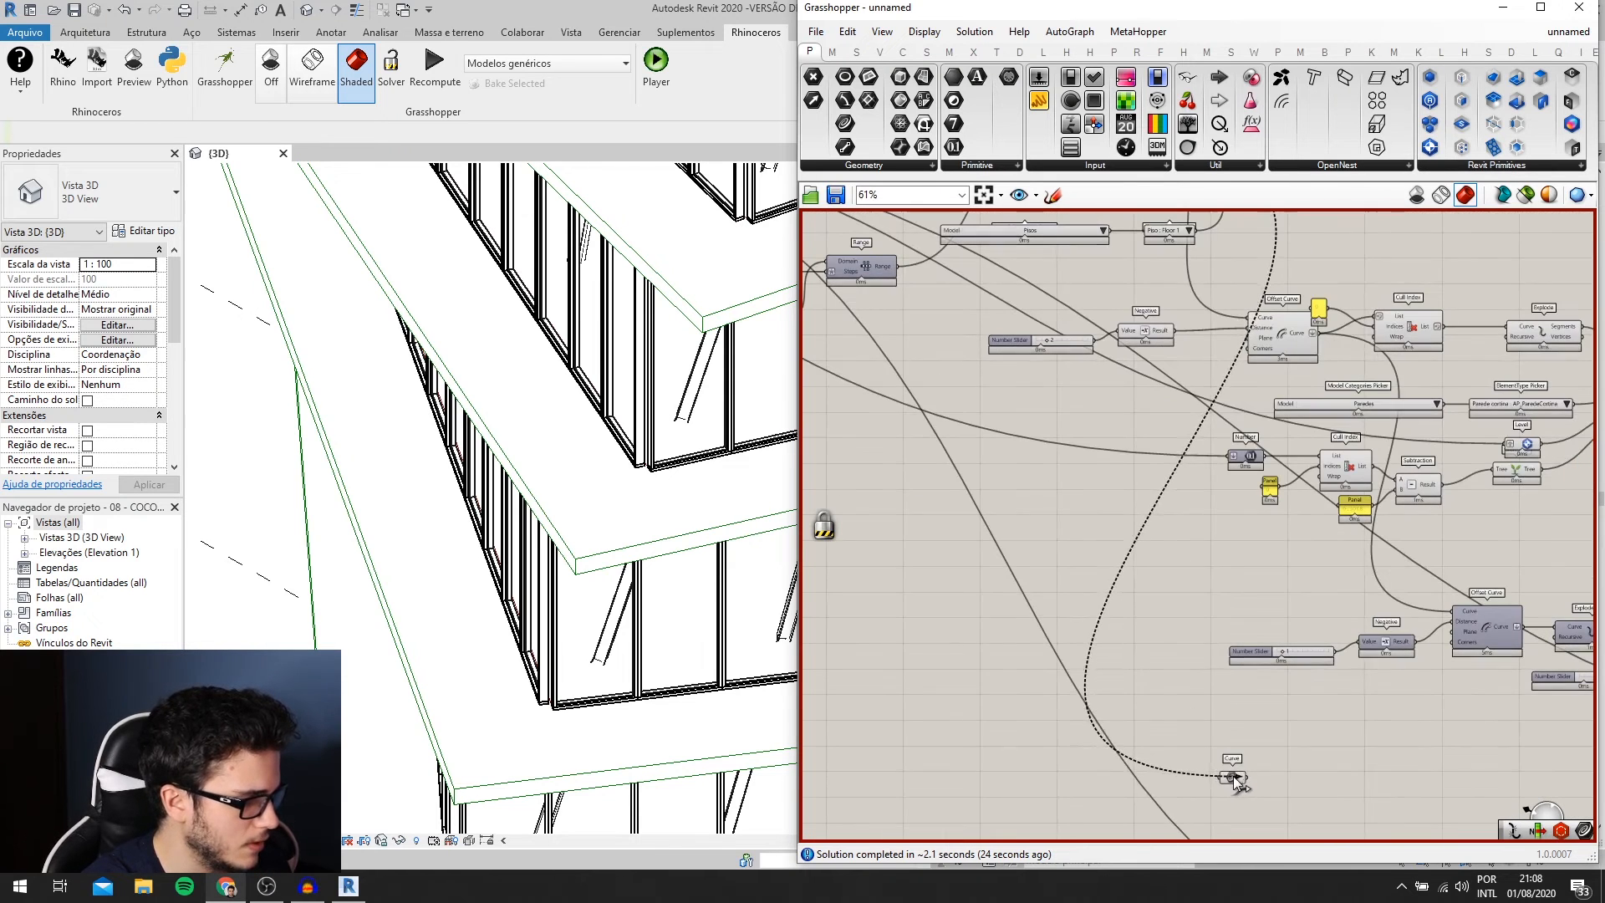
right_click_drag(1250, 777, 1186, 644)
scroll(1185, 645, "up", 2)
left_click_drag(1161, 646, 1169, 681)
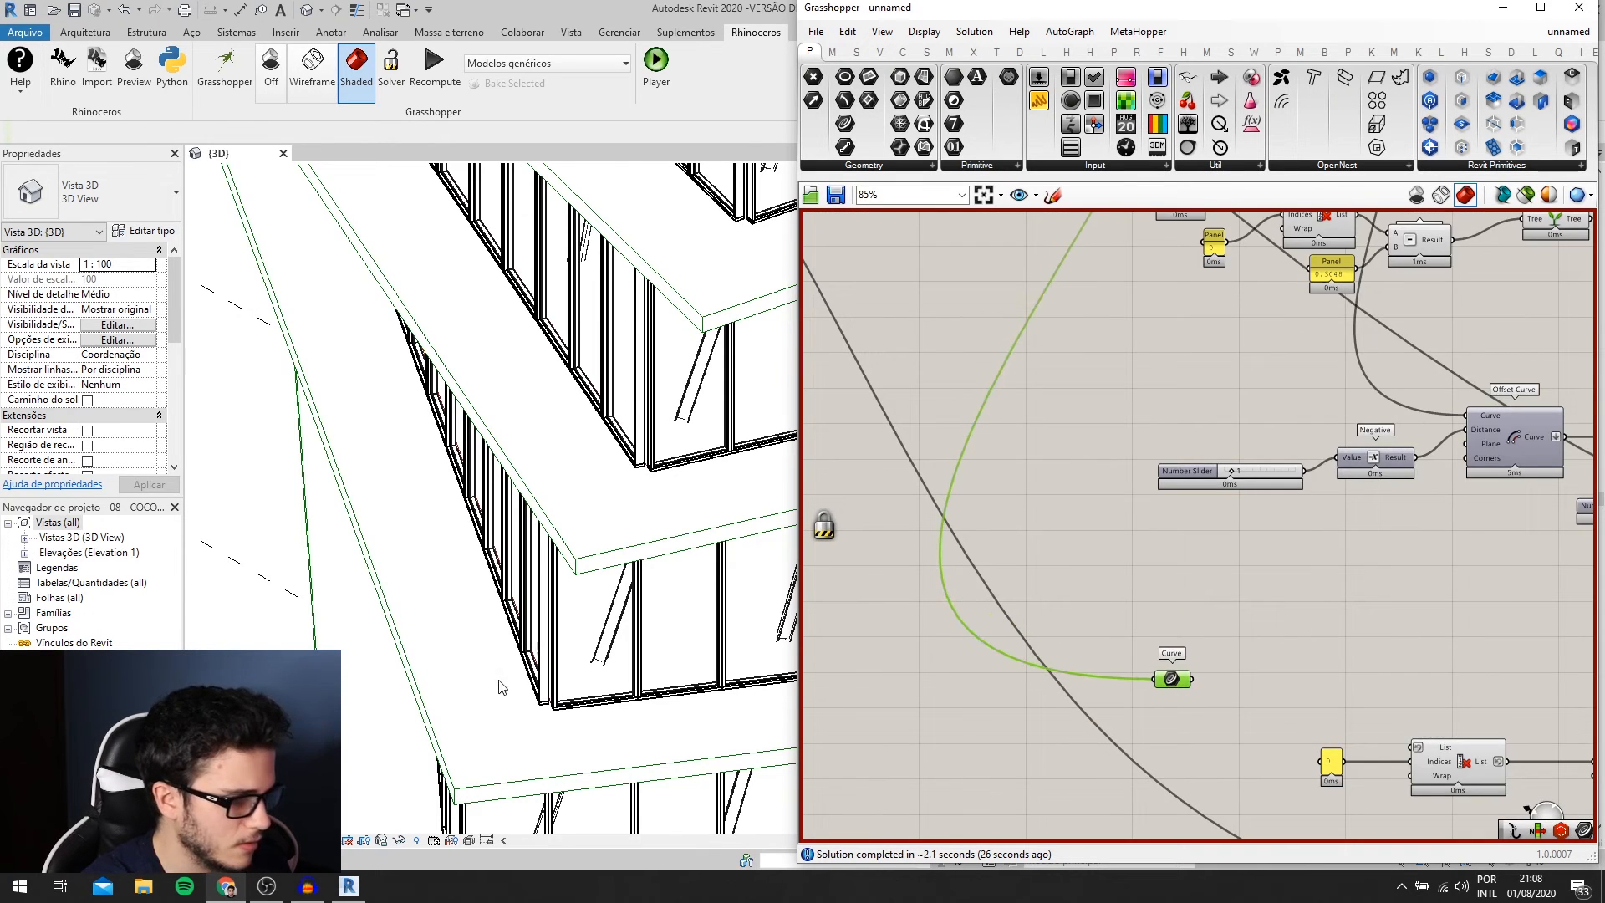
scroll(627, 593, "down", 1)
right_click_drag(1321, 698, 1184, 550)
scroll(1078, 559, "up", 1)
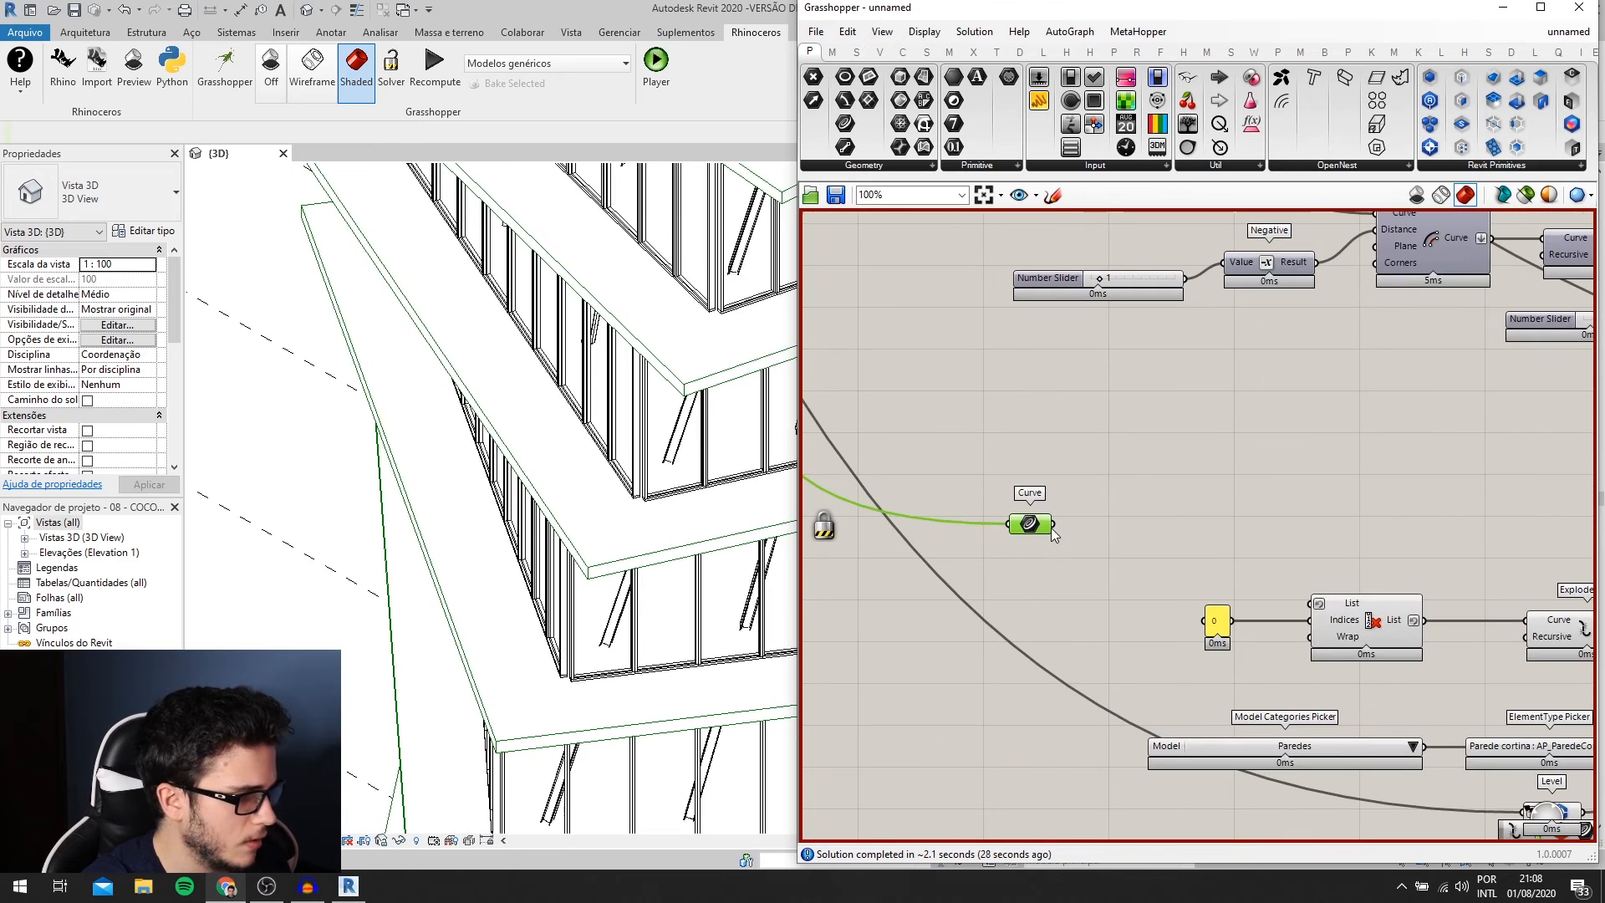
left_click_drag(1040, 526, 976, 615)
- Add an Offset Curve component and connect the Curve parameter to its Curve input
double_click(1076, 566)
type("of")
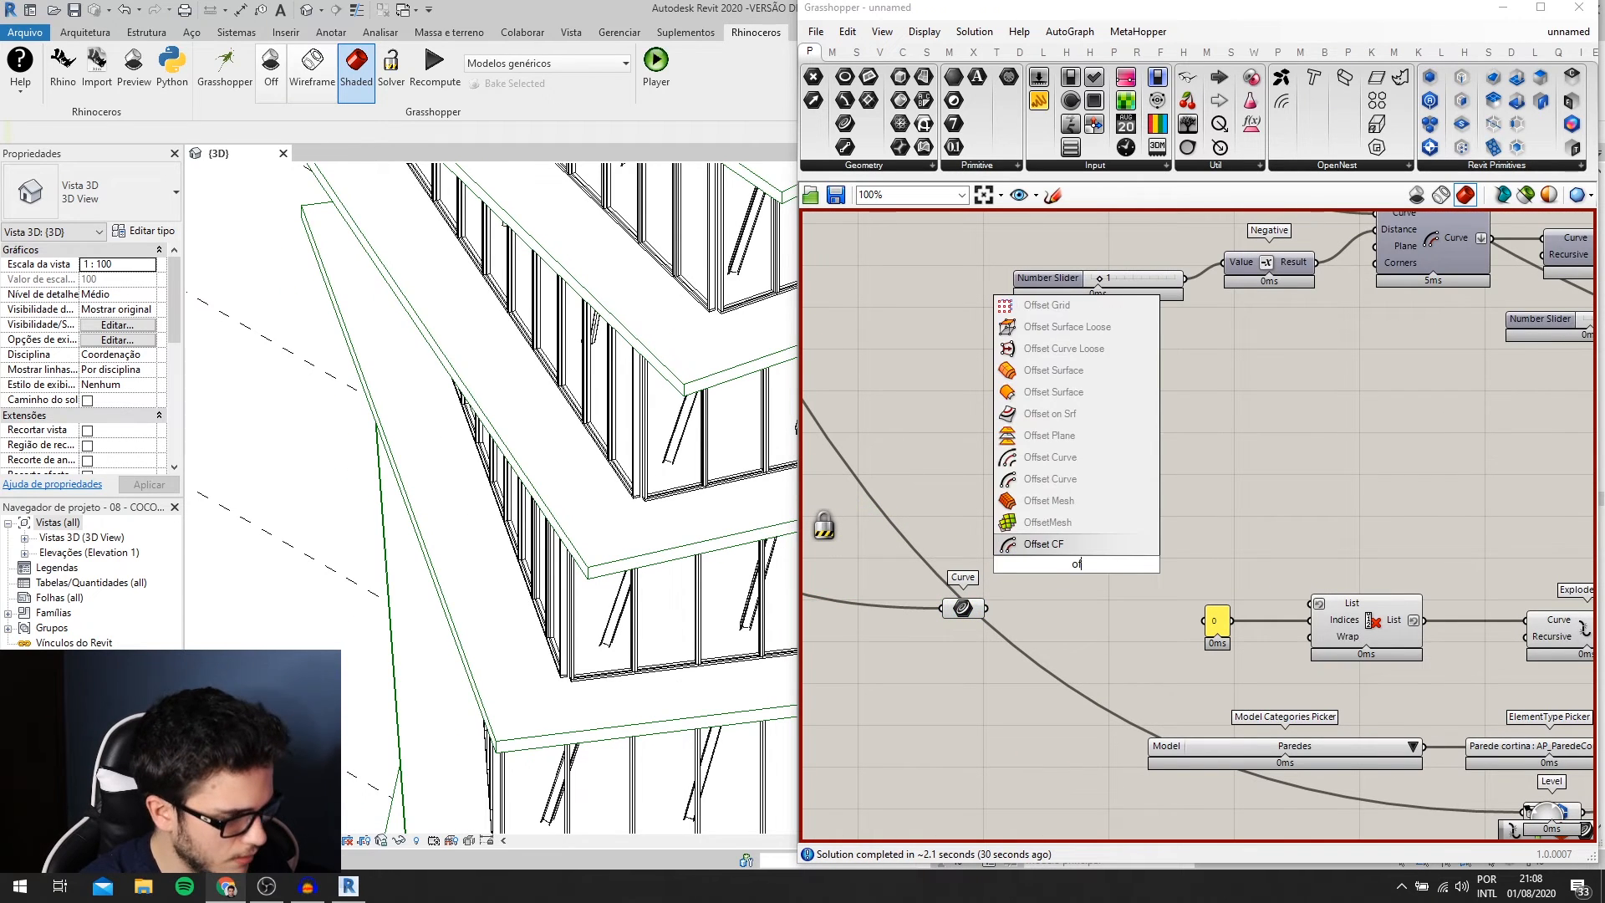
type("f")
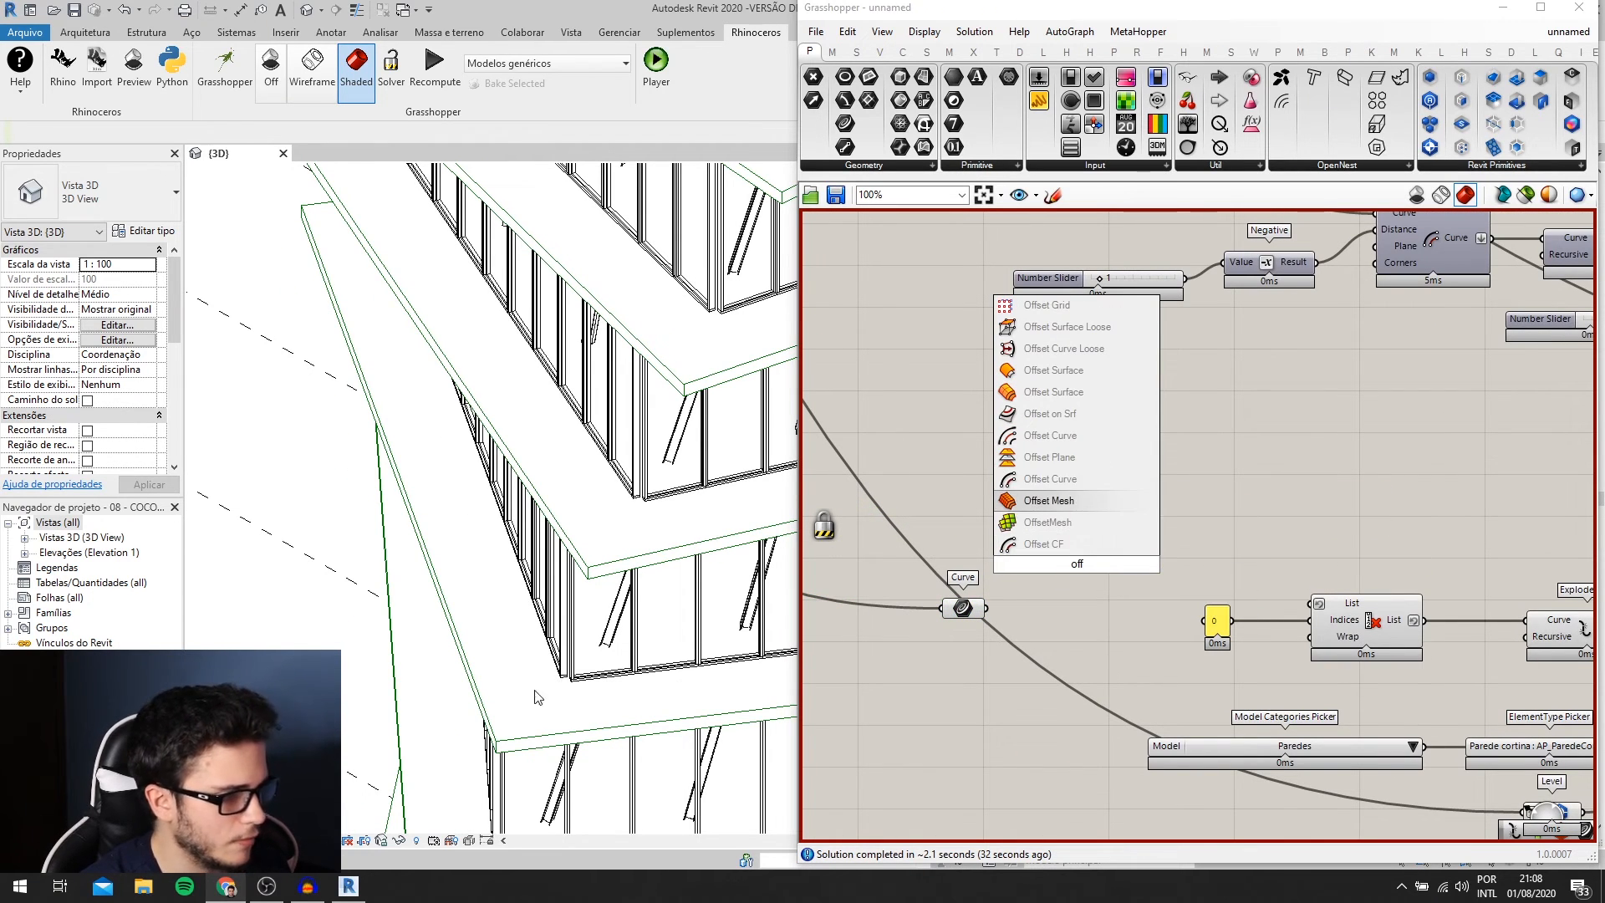
left_click(1060, 479)
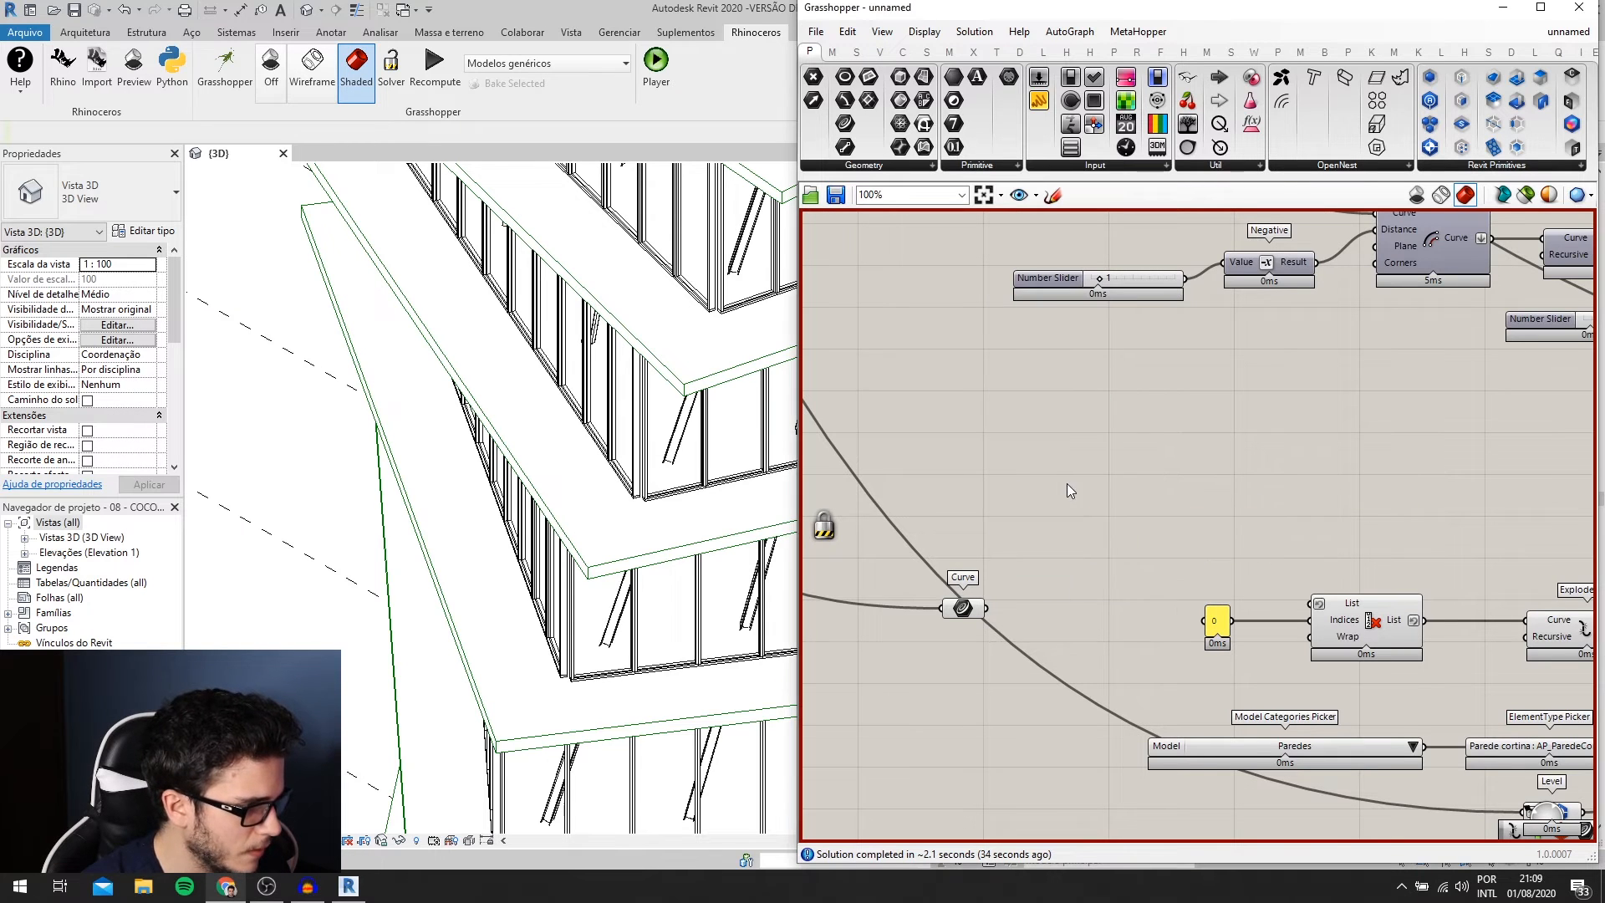
left_click_drag(1081, 632, 1078, 684)
scroll(1033, 622, "up", 1)
left_click_drag(1027, 629, 1038, 632)
right_click_drag(1055, 646, 1112, 599)
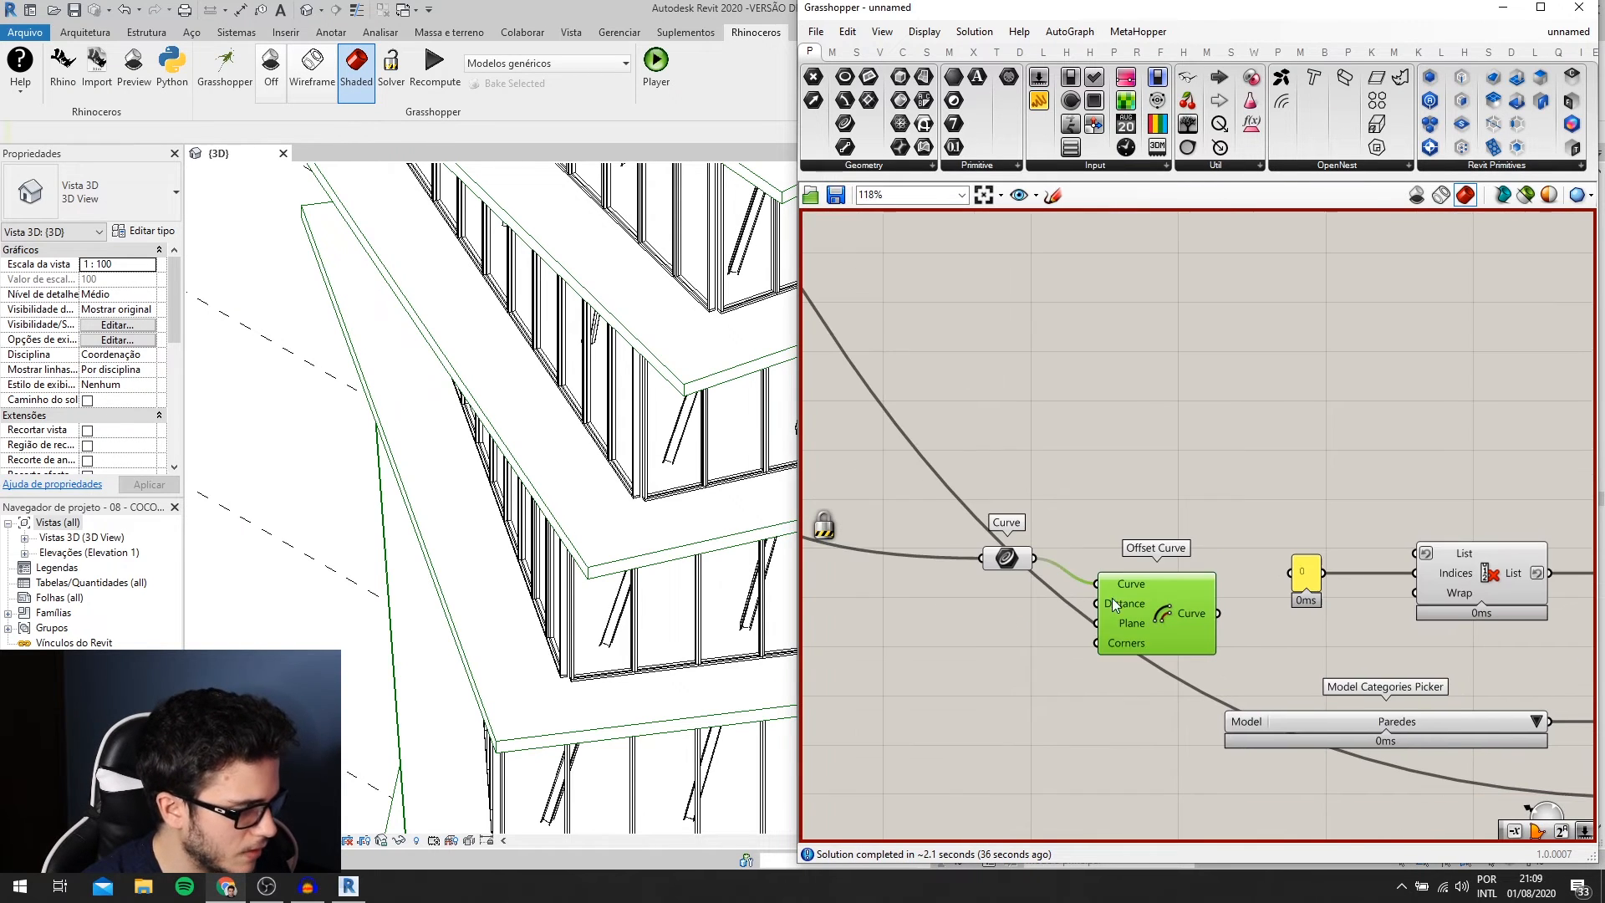
- Add a Number Slider set to 0.1 and connect it to the Offset Curve's Distance input
double_click(974, 643)
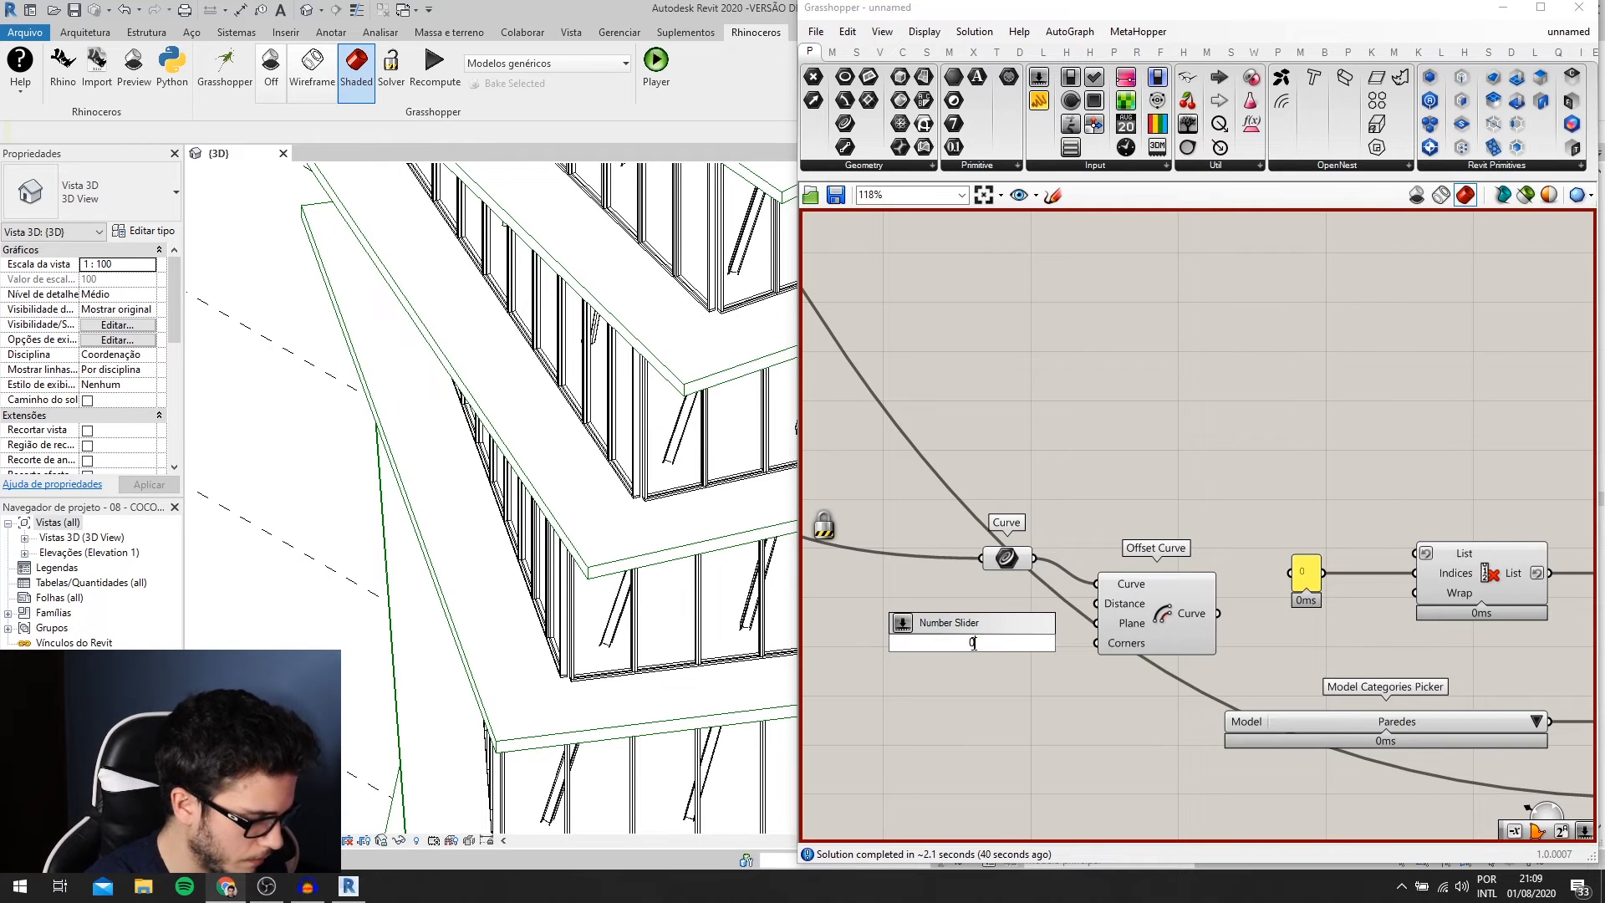
key("Return")
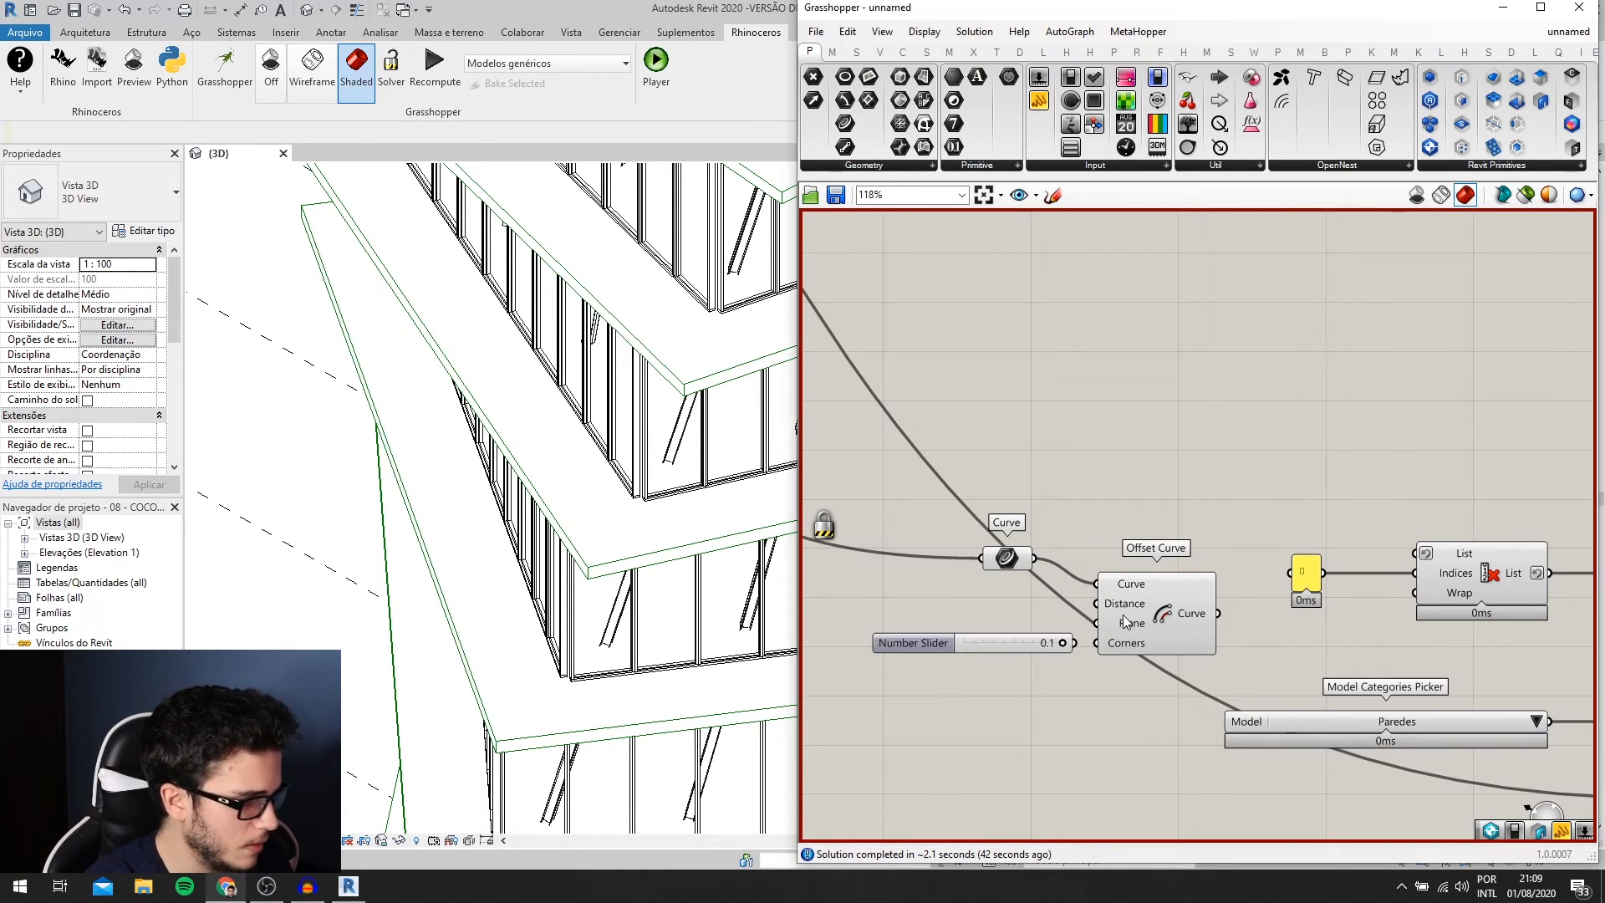
left_click_drag(1074, 644, 1096, 603)
key("ctrl+z")
- Connect the Offset Curve's output to the copied Cull Index's List input and unlock the solver
right_click_drag(1237, 623, 1132, 619)
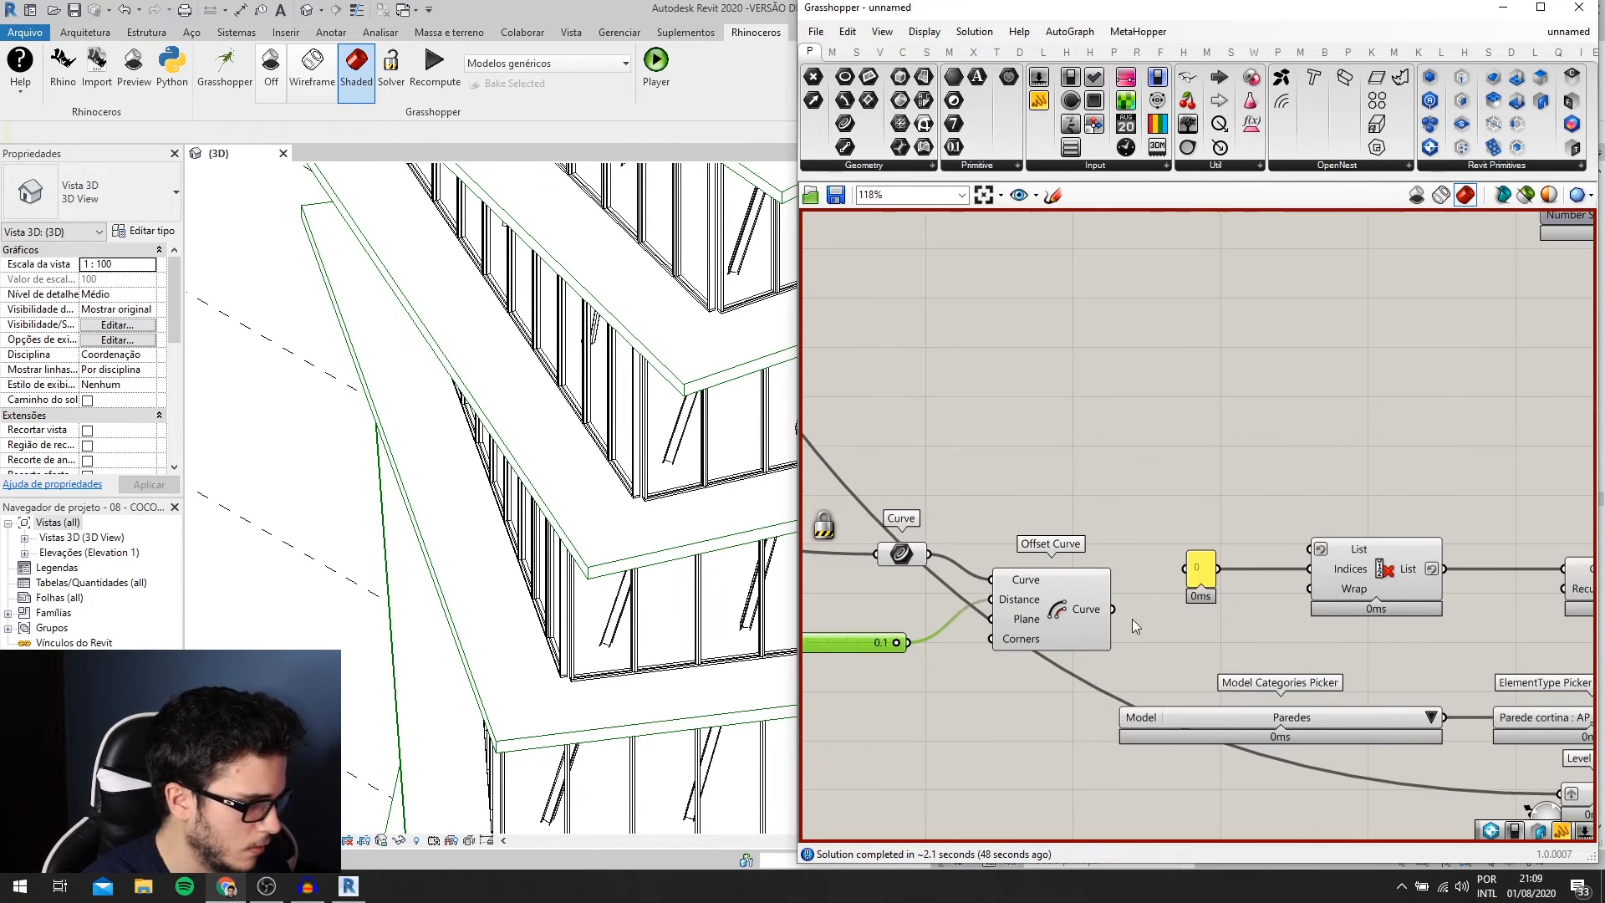
left_click_drag(1112, 610, 1185, 569)
right_click(1274, 455)
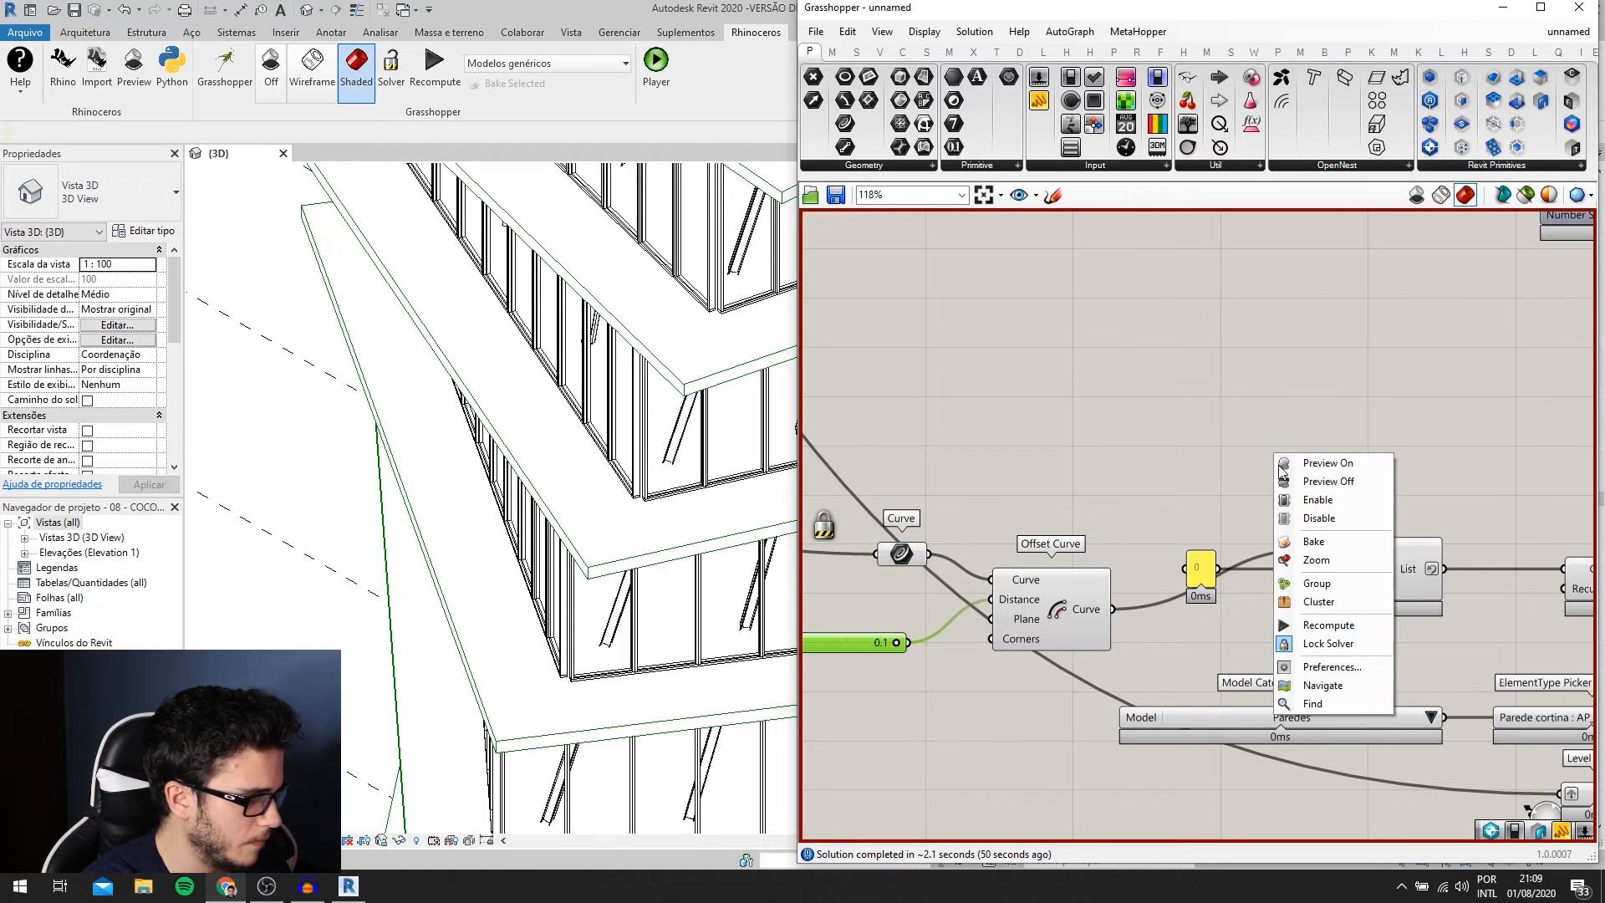
left_click(1329, 645)
scroll(1302, 558, "up", 1)
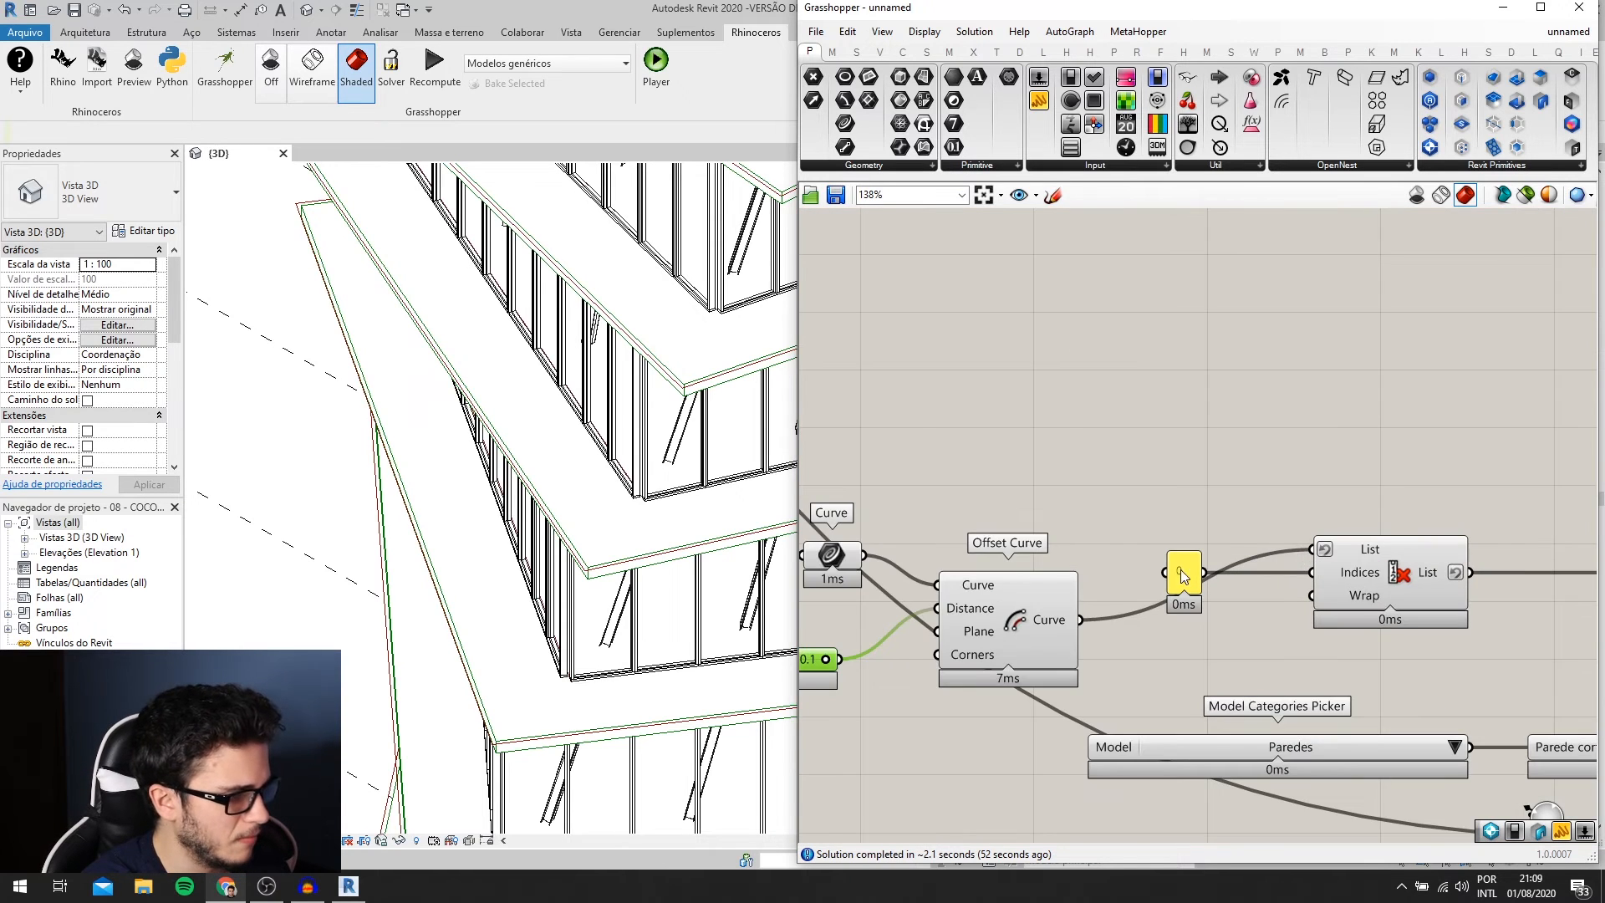
- Examine the offset curves along the floor slab edges in the Revit 3D view against the copied wall definition
scroll(708, 603, "up", 1)
scroll(538, 659, "down", 4)
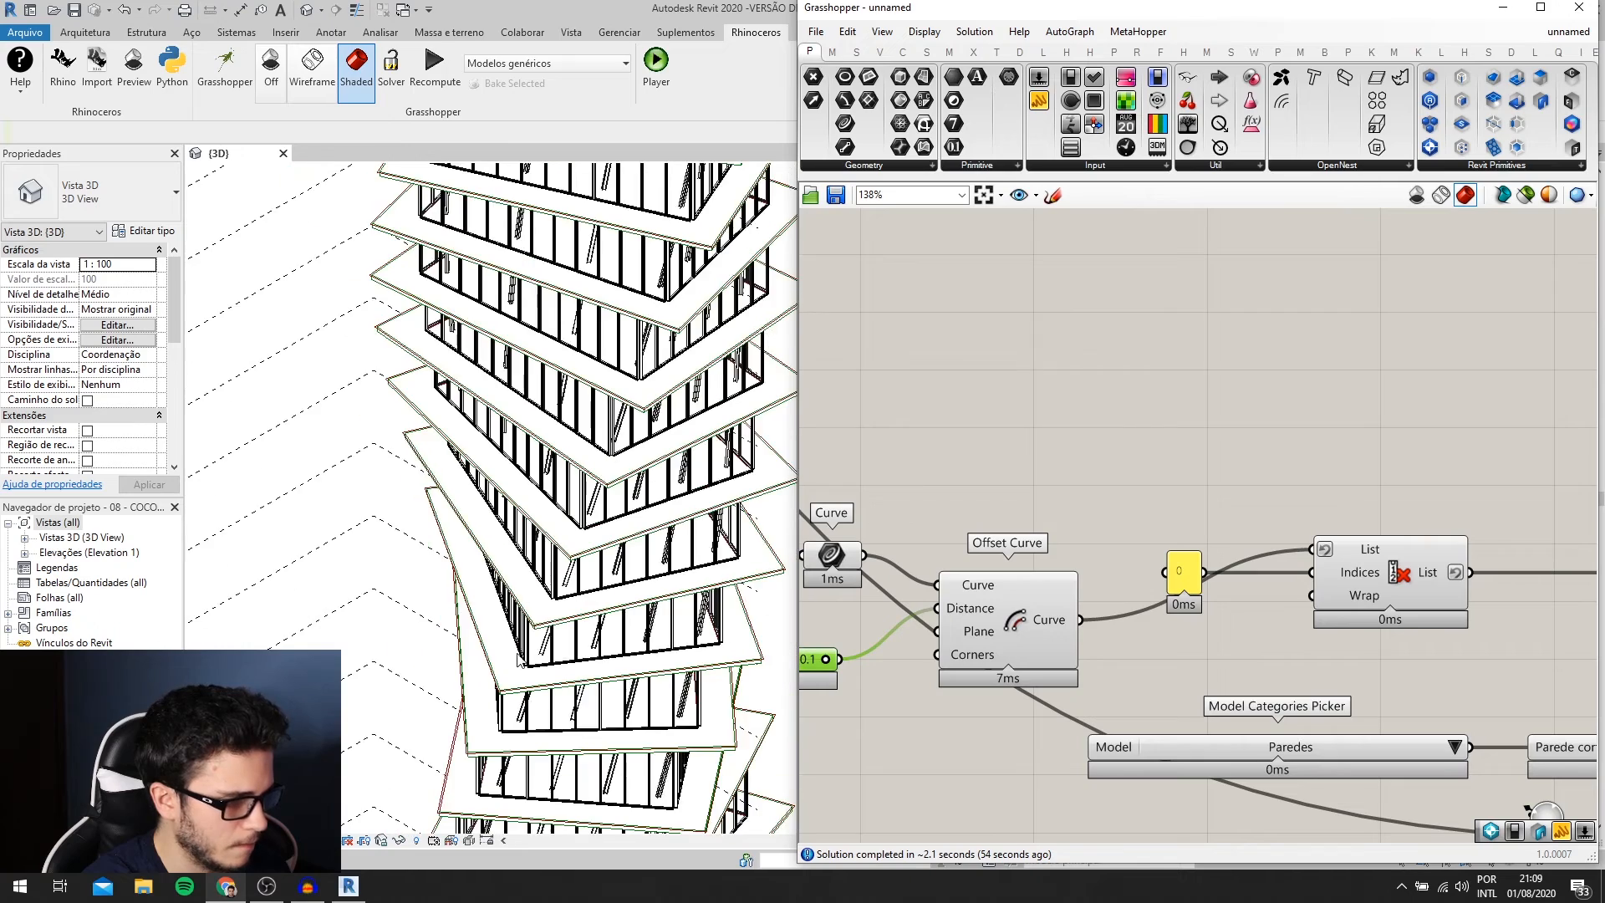
scroll(585, 585, "up", 3)
scroll(1121, 618, "down", 4)
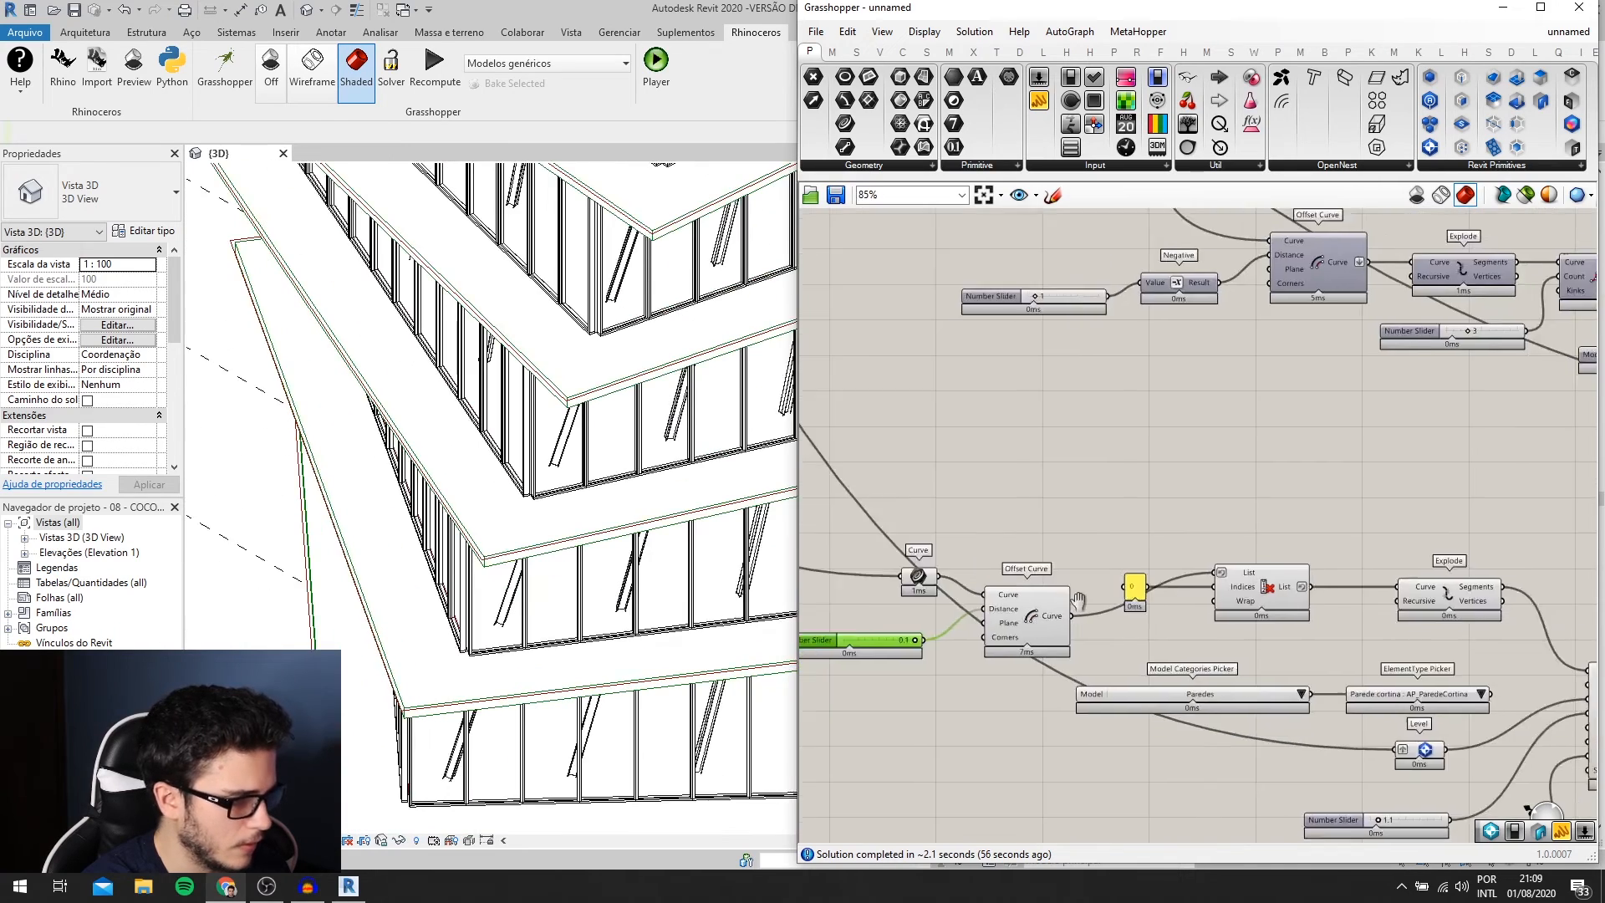
scroll(1117, 628, "up", 2)
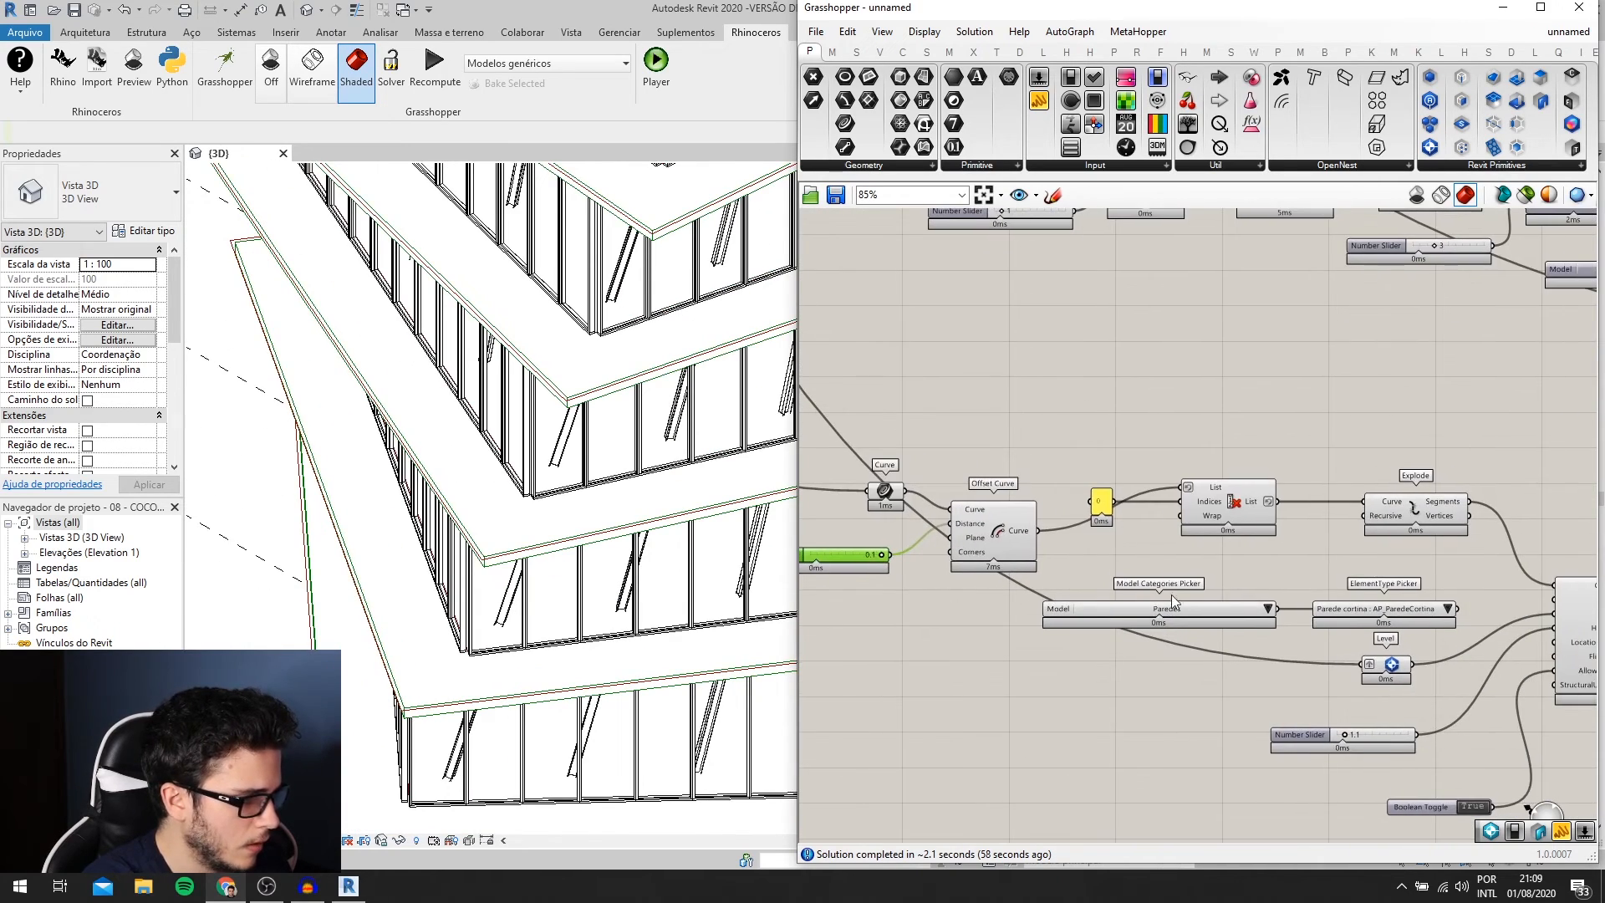
scroll(535, 673, "down", 3)
scroll(535, 673, "up", 4)
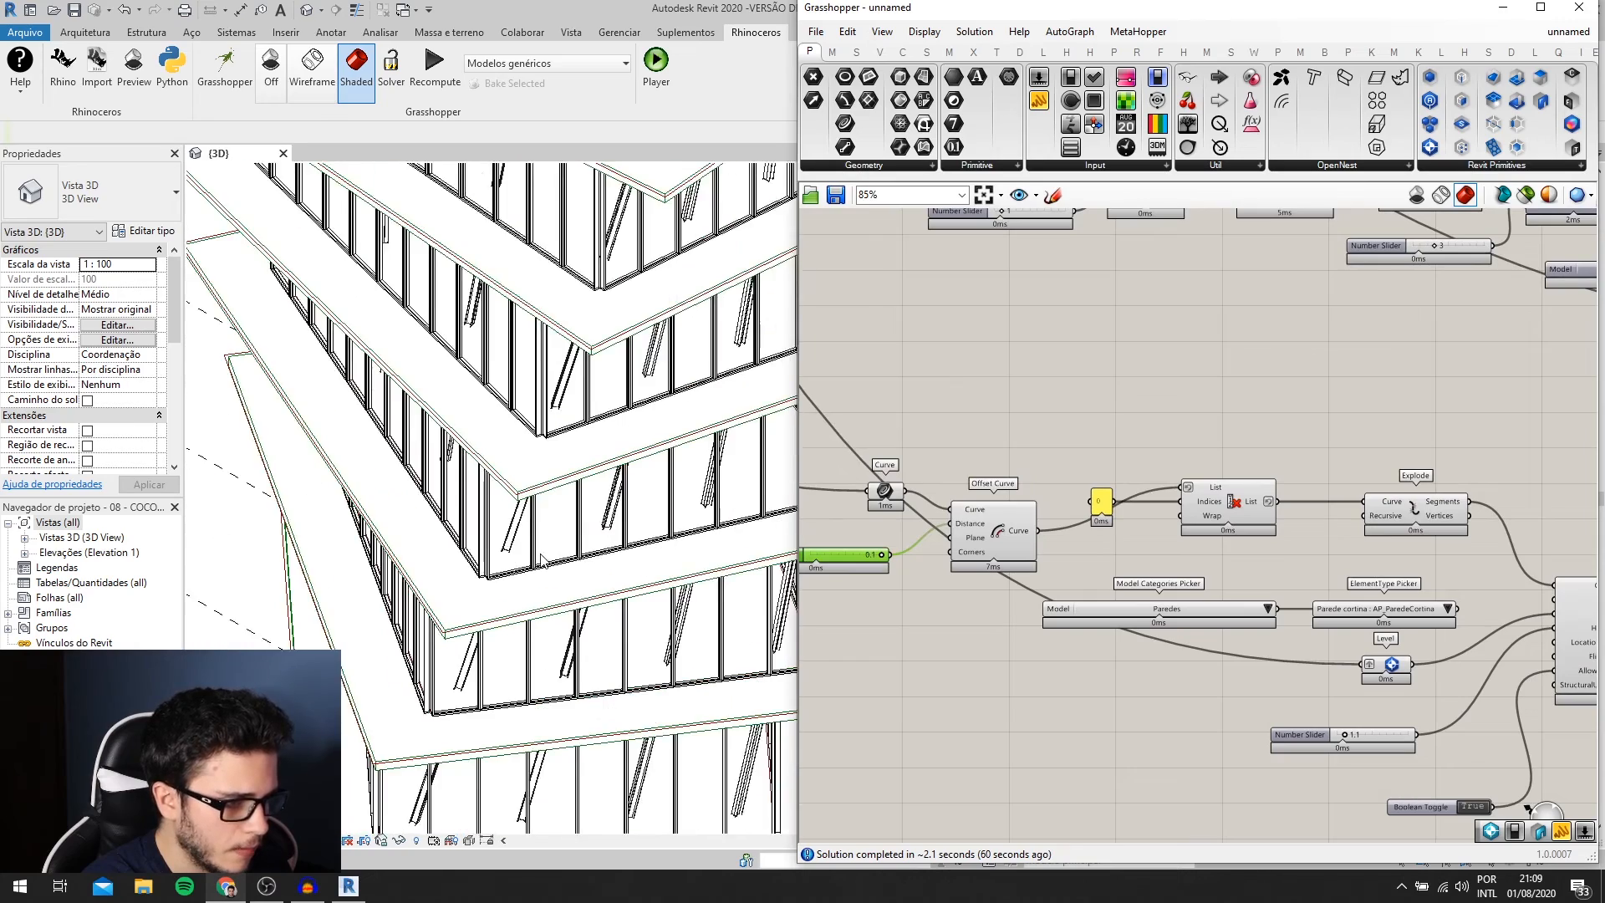
right_click_drag(1109, 548, 1197, 599)
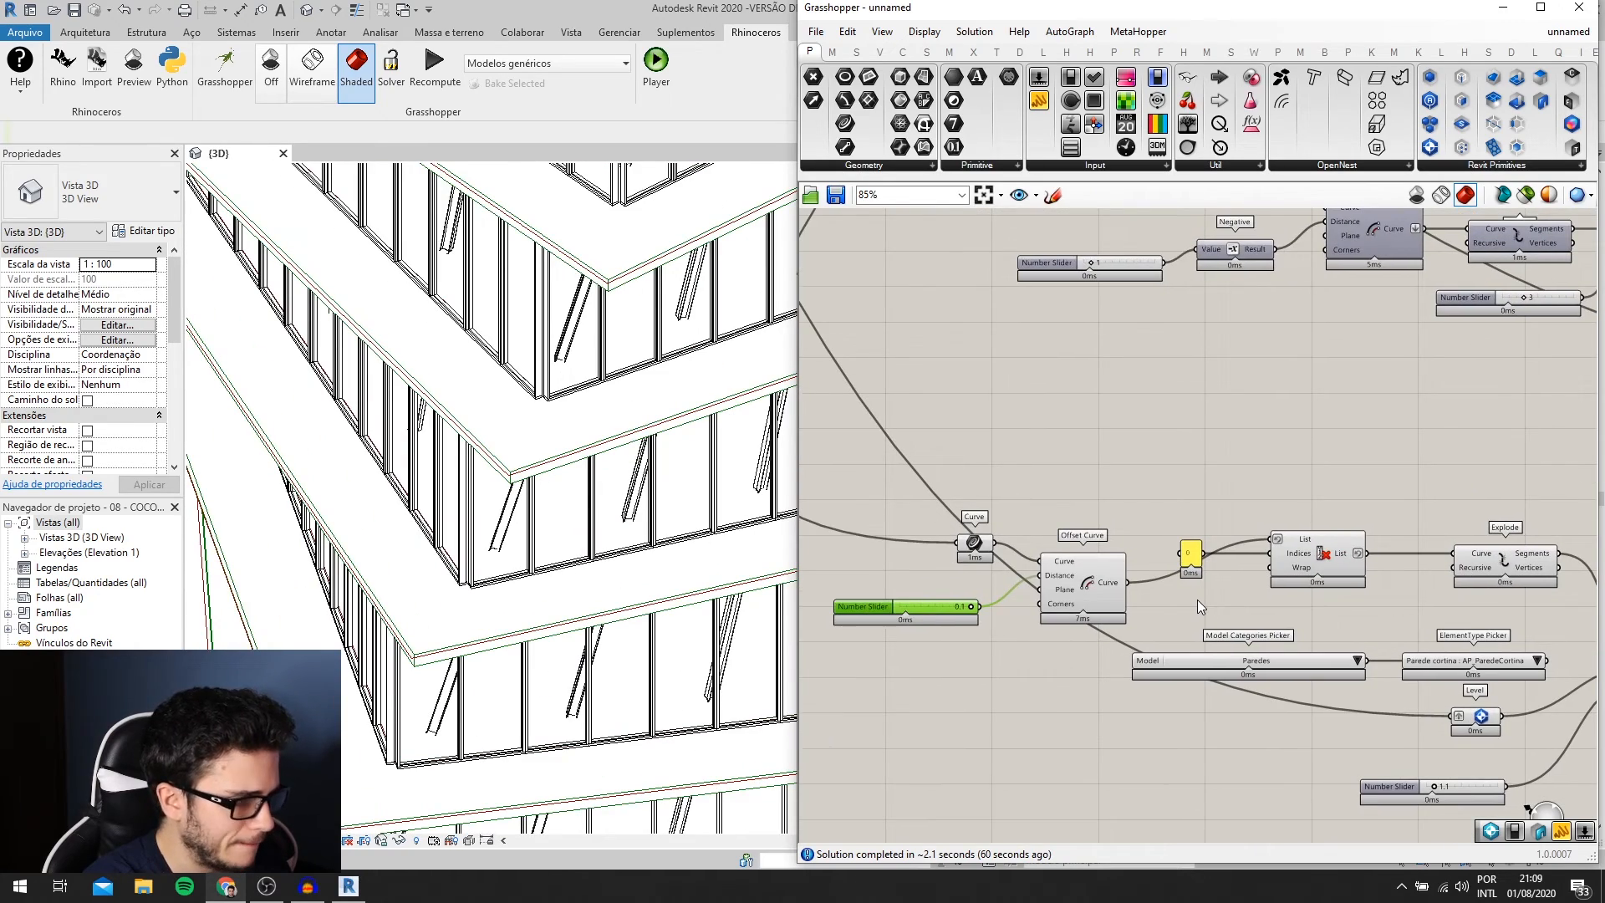
scroll(1197, 600, "down", 5)
scroll(494, 655, "down", 2)
scroll(494, 655, "down", 2)
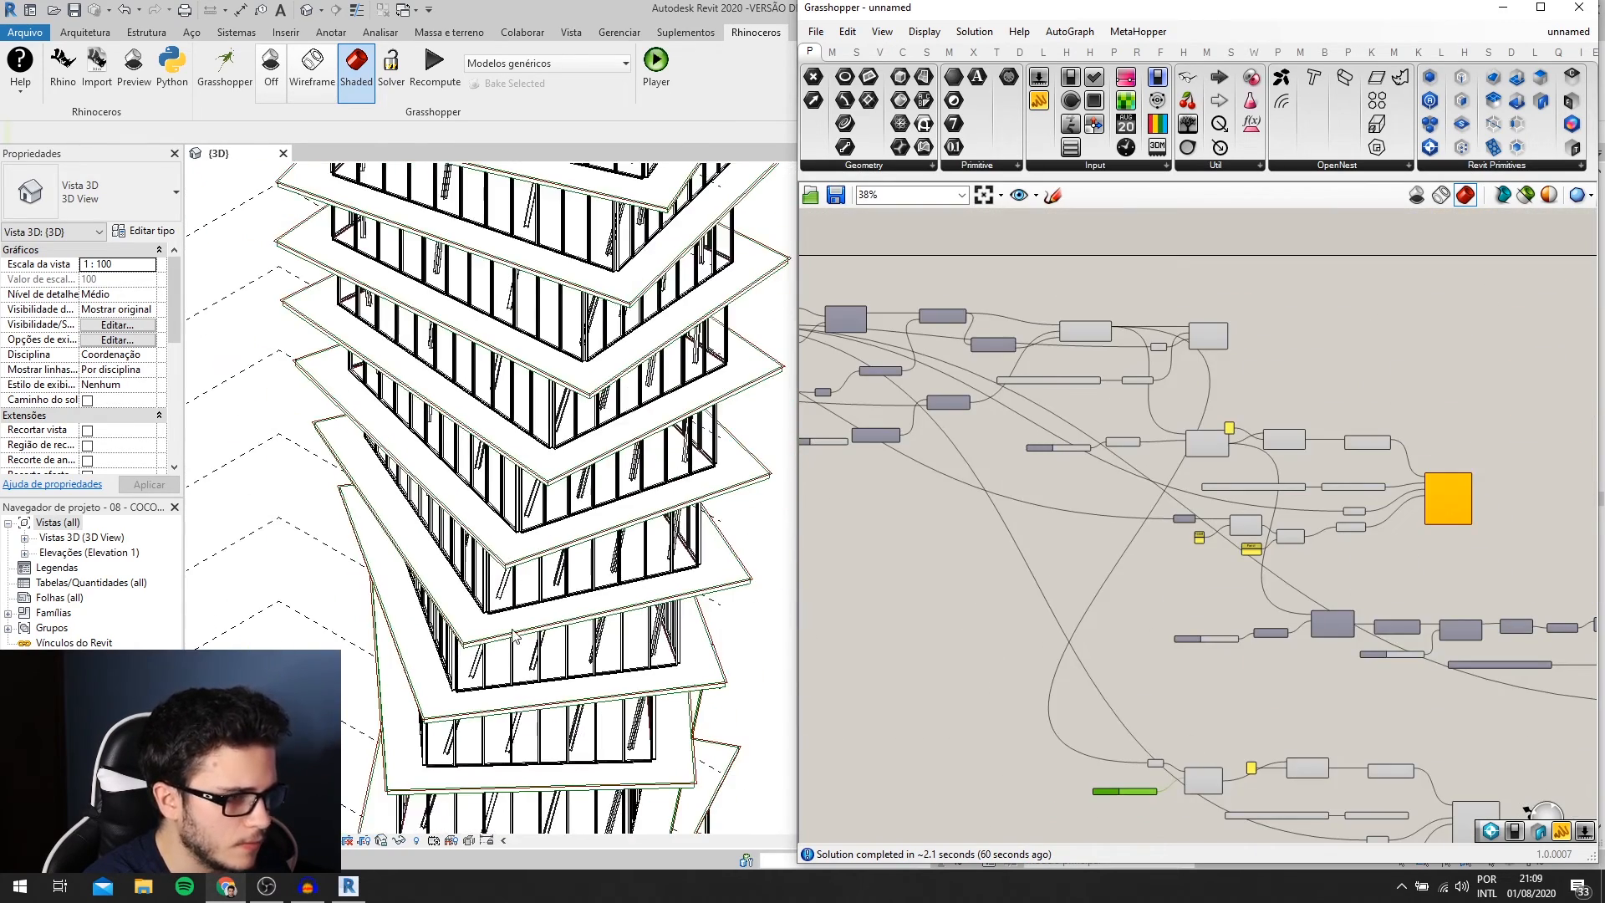
scroll(535, 602, "up", 6)
scroll(549, 585, "up", 2)
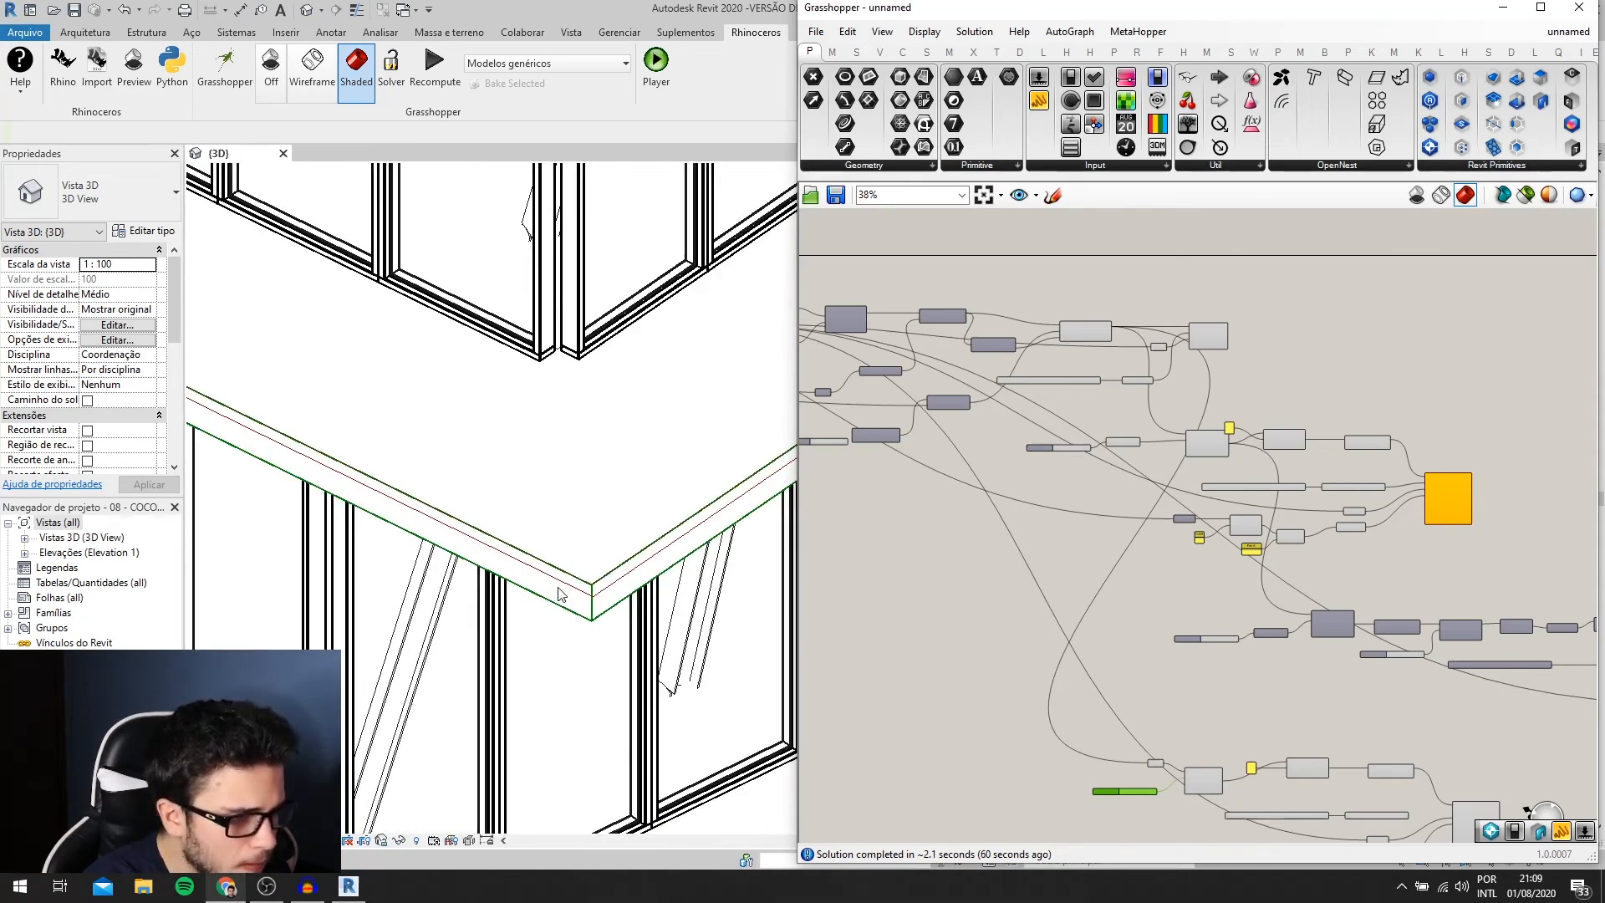
scroll(1207, 653, "up", 4)
scroll(1107, 661, "up", 2)
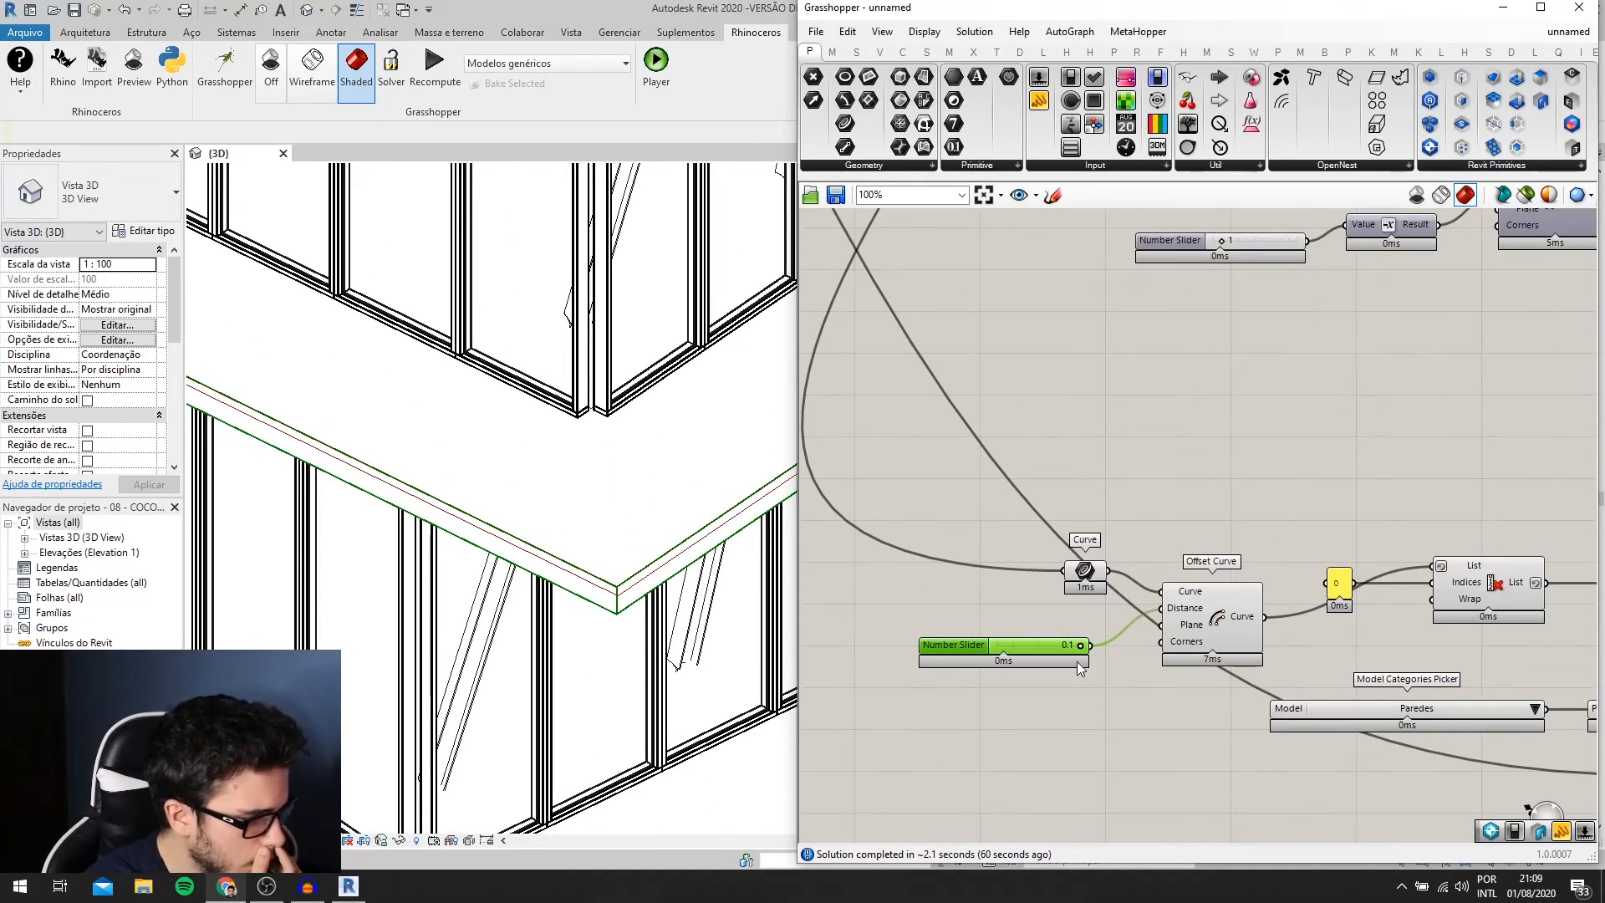
- Add a Negative component and wire it between the 0.1 Number Slider and the Offset Curve's Distance input
double_click(1092, 714)
type("B")
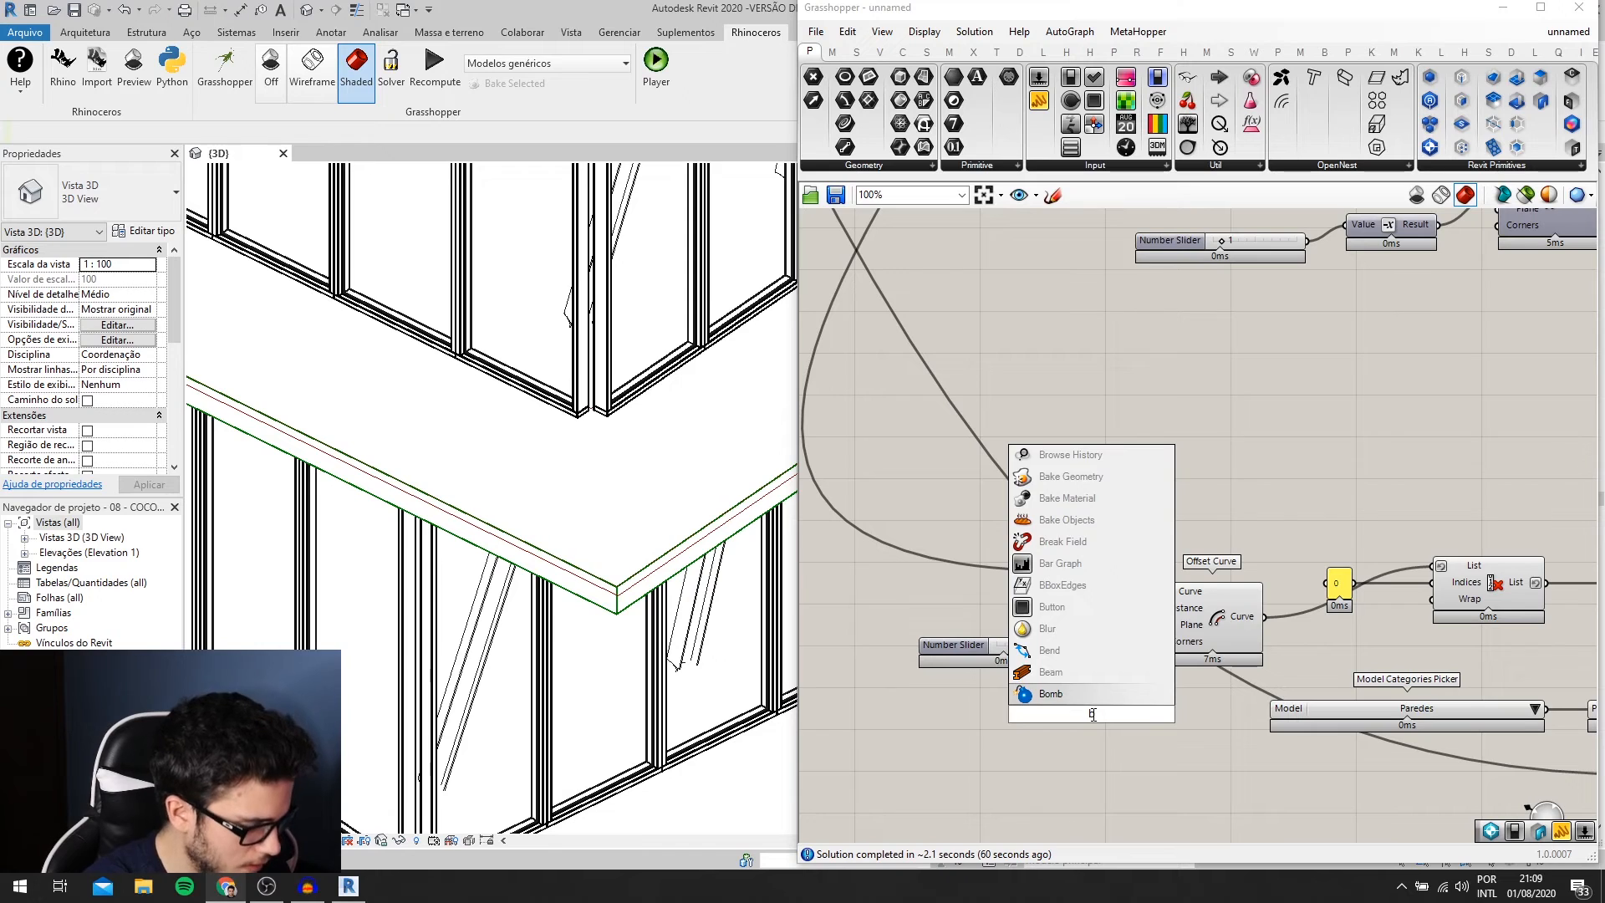
key("BackSpace")
type("n")
left_click(1086, 696)
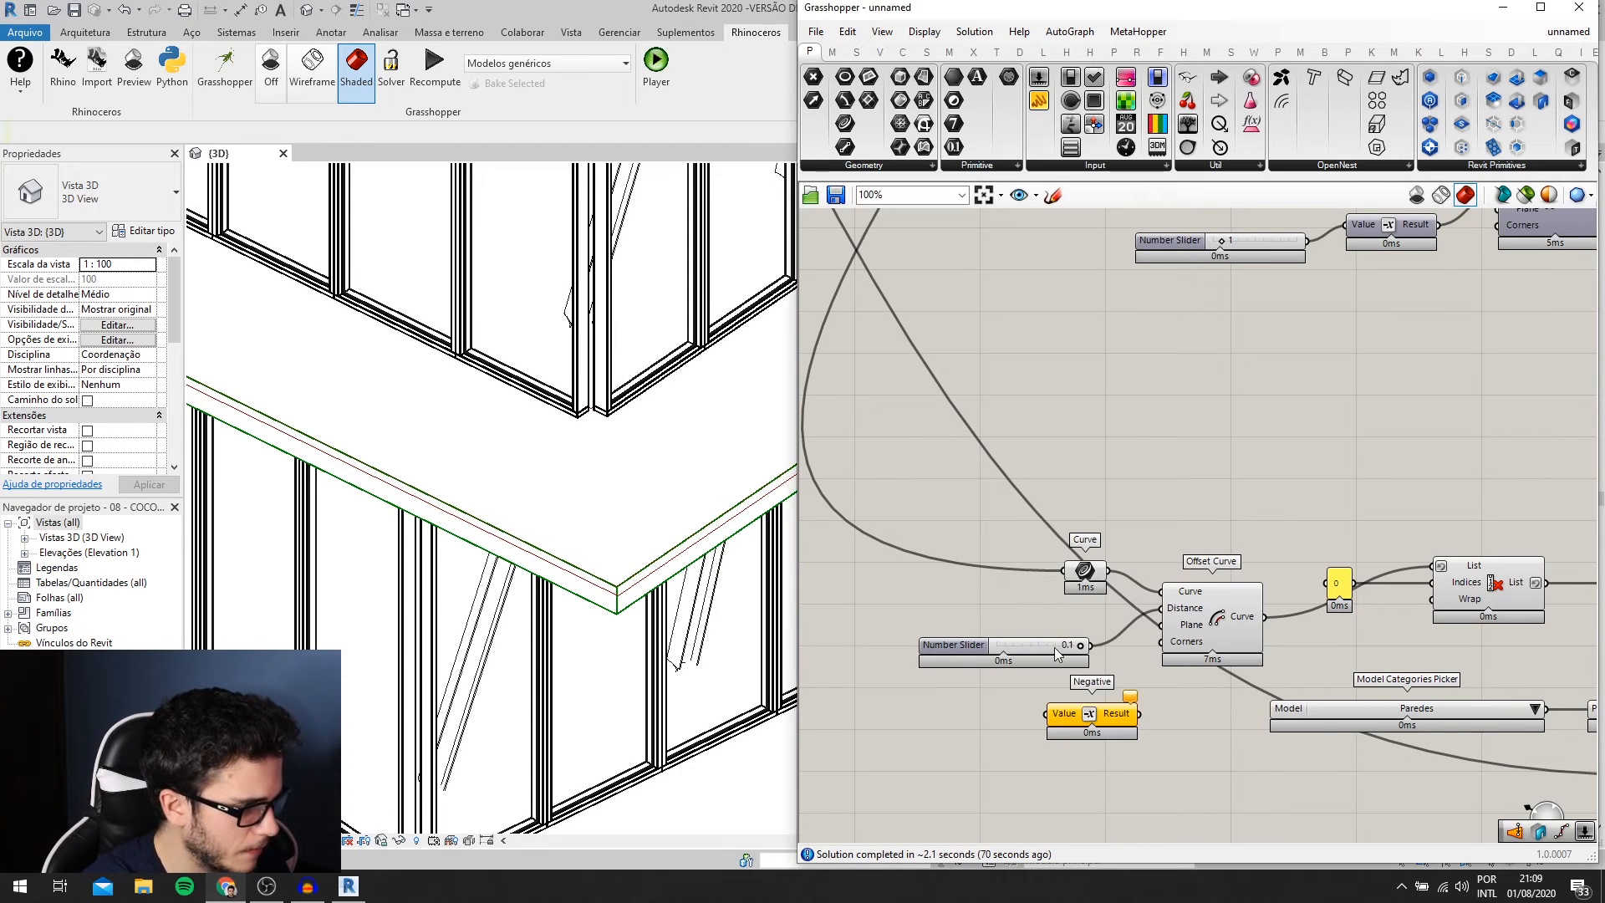
left_click_drag(1056, 654, 968, 651)
left_click_drag(1135, 720, 1124, 652)
left_click_drag(1184, 604, 1162, 608)
- Recompute the Grasshopper definition with the offset curves running inside the slab edges
scroll(1172, 670, "up", 3)
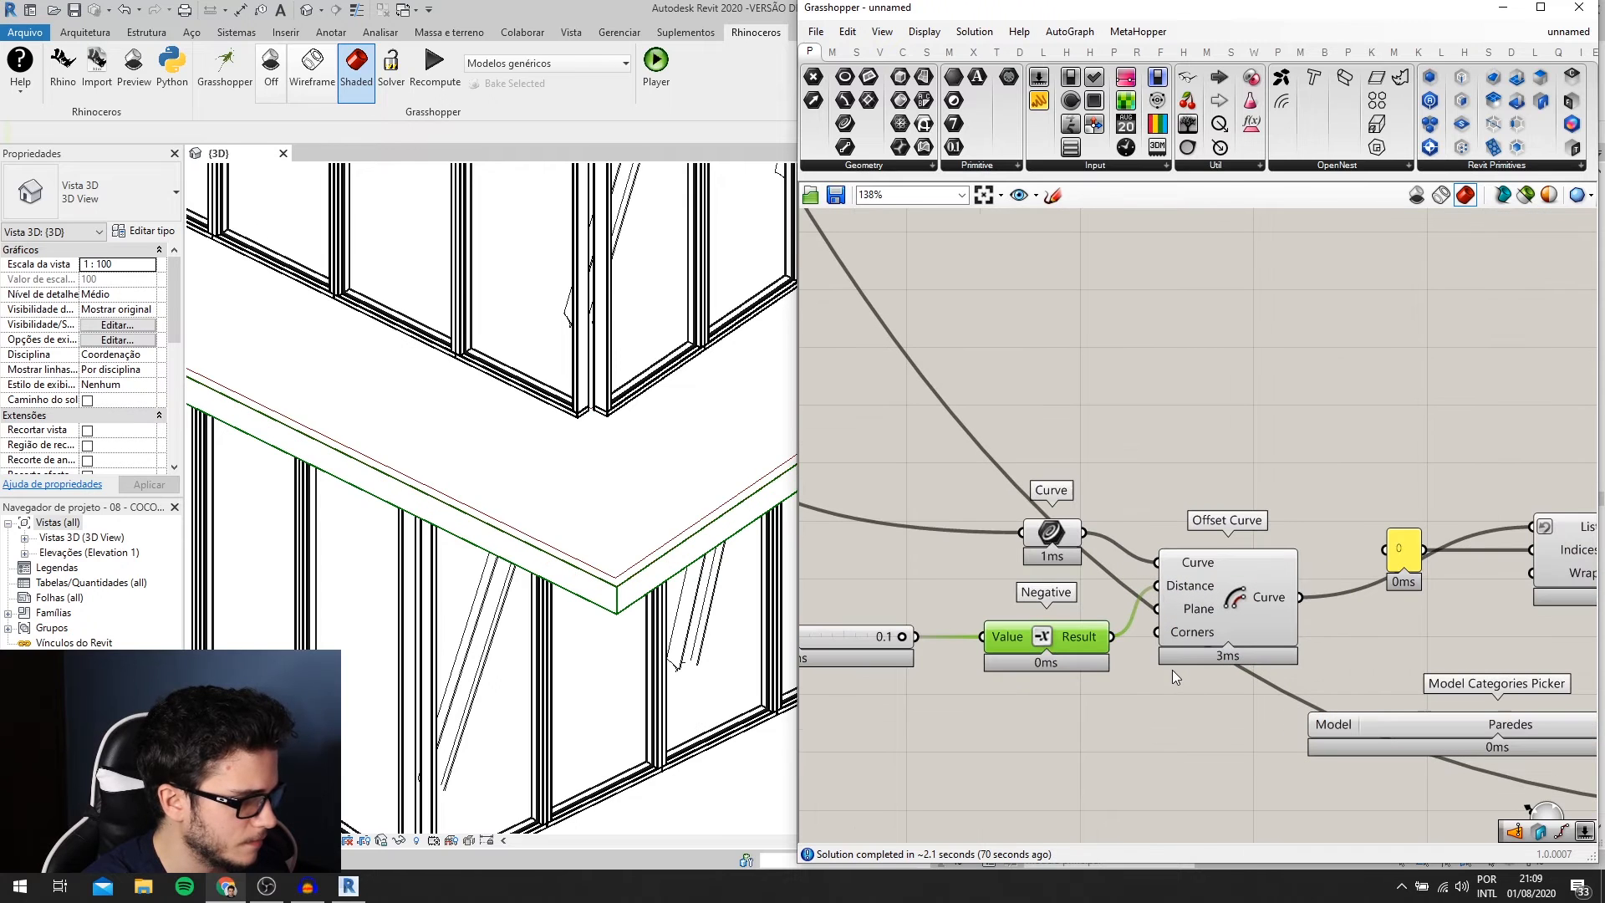
scroll(675, 614, "up", 1)
right_click_drag(1319, 602, 992, 554)
scroll(992, 553, "down", 3)
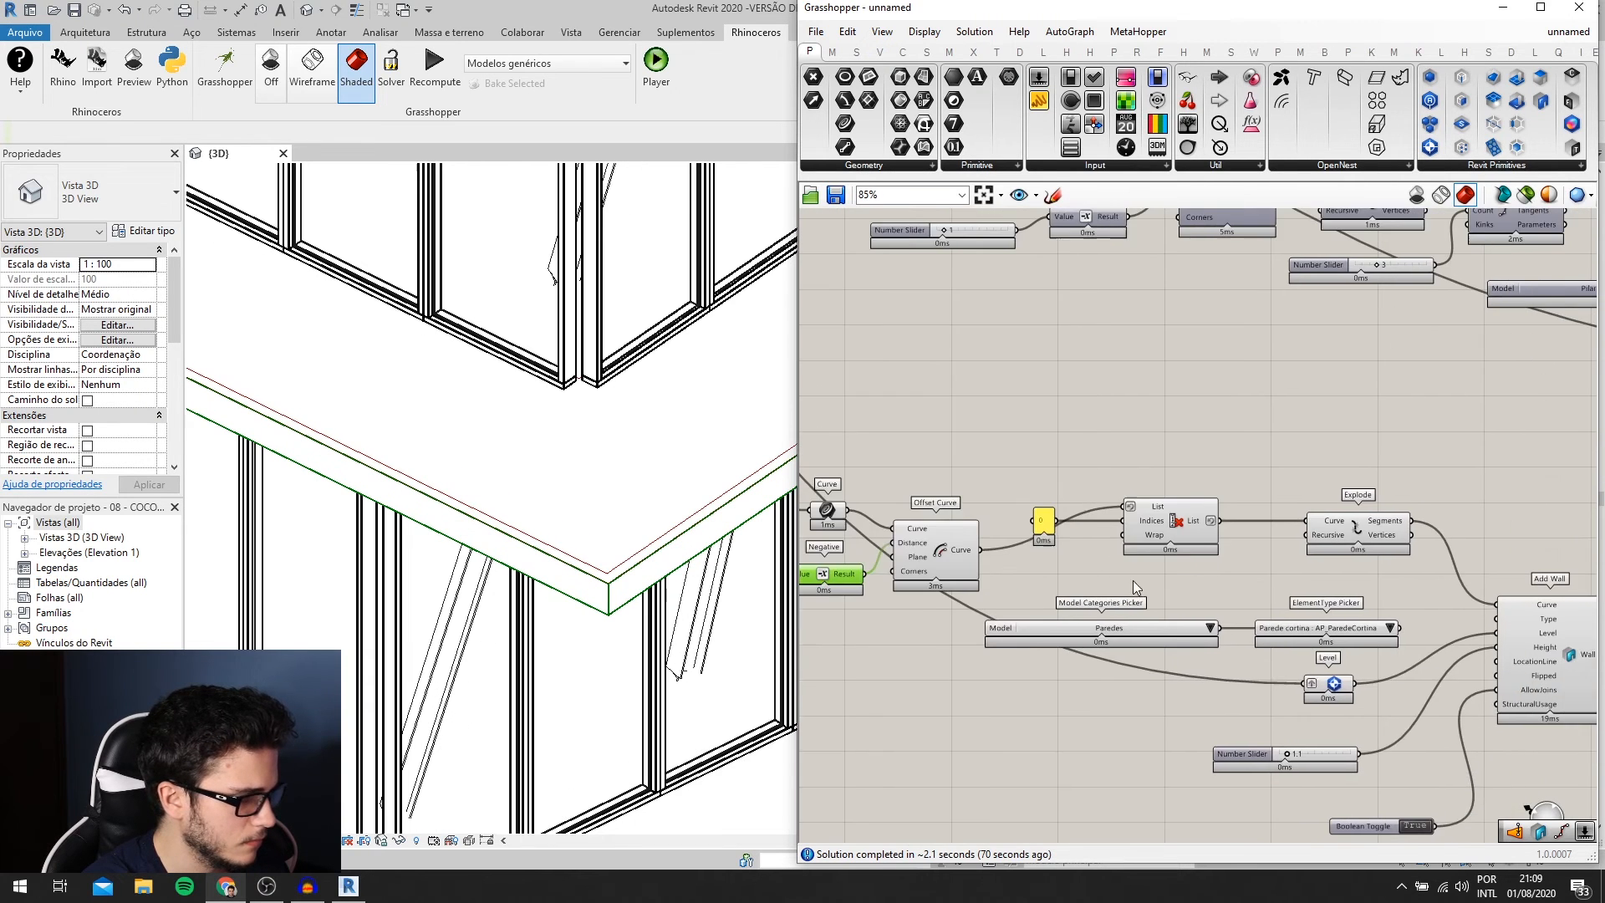
right_click_drag(1399, 657, 1259, 620)
scroll(1260, 724, "up", 2)
scroll(618, 690, "down", 8)
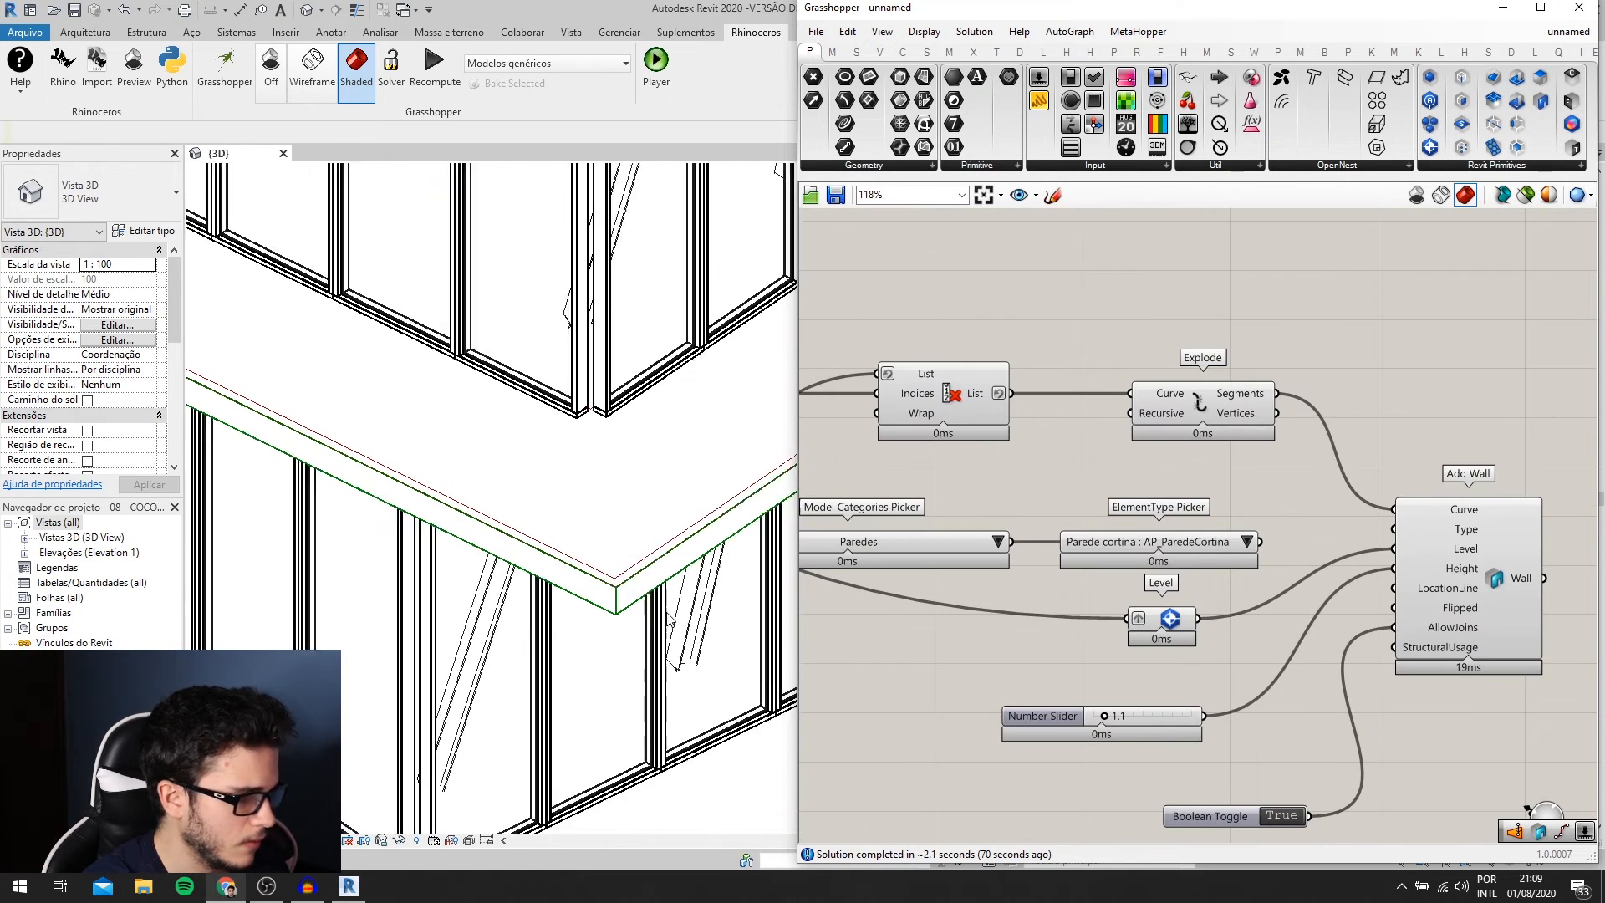
scroll(618, 691, "up", 8)
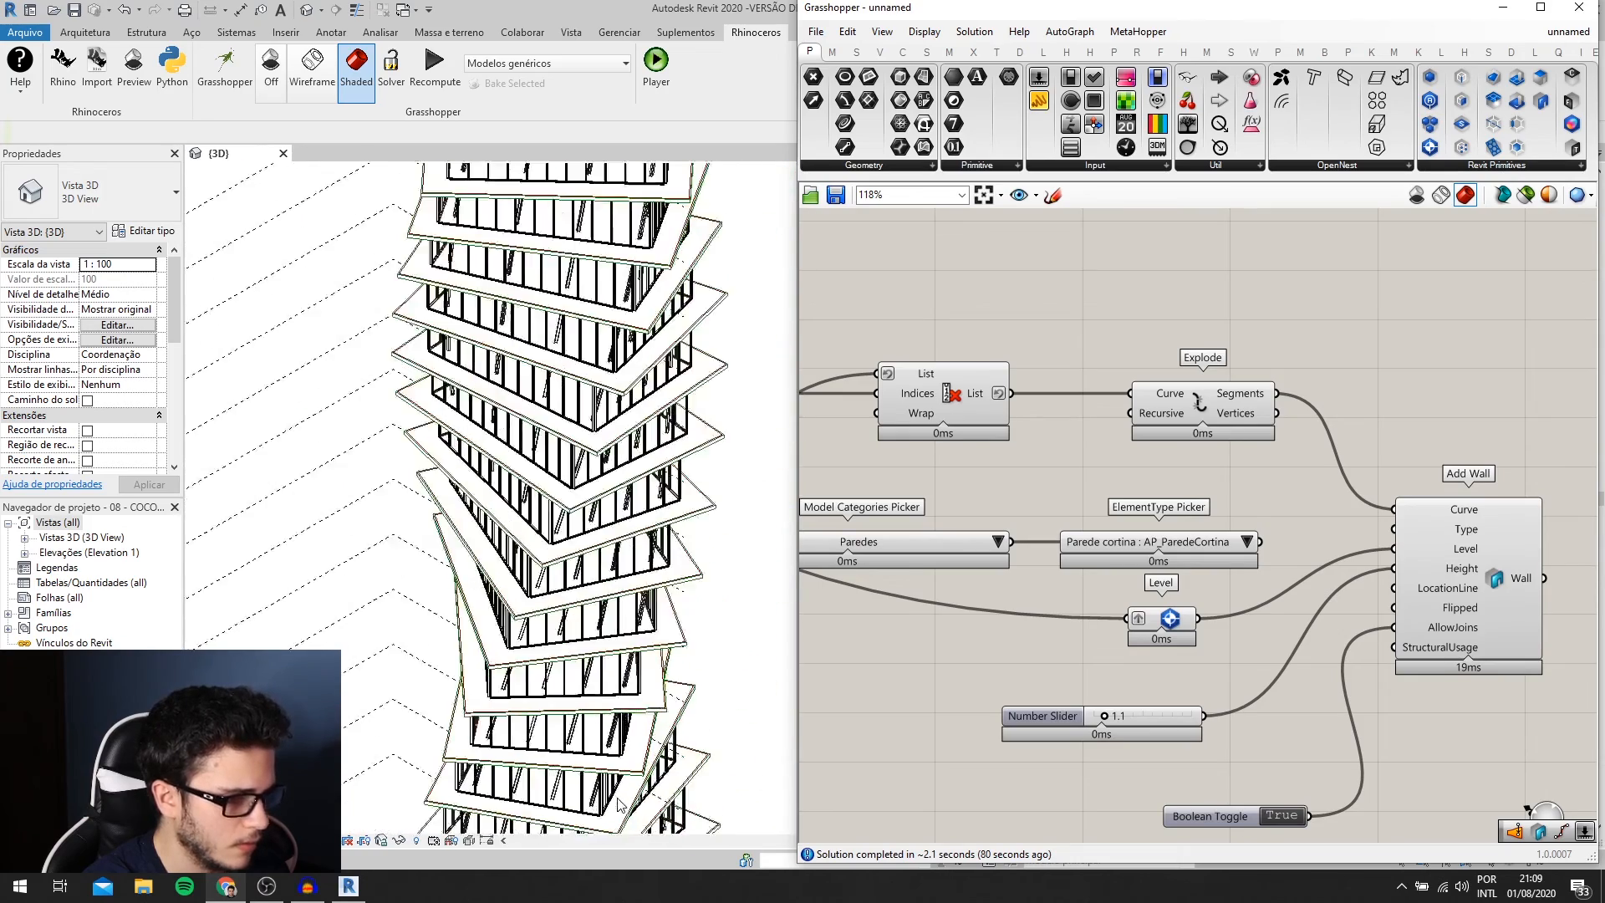
right_click(1080, 681)
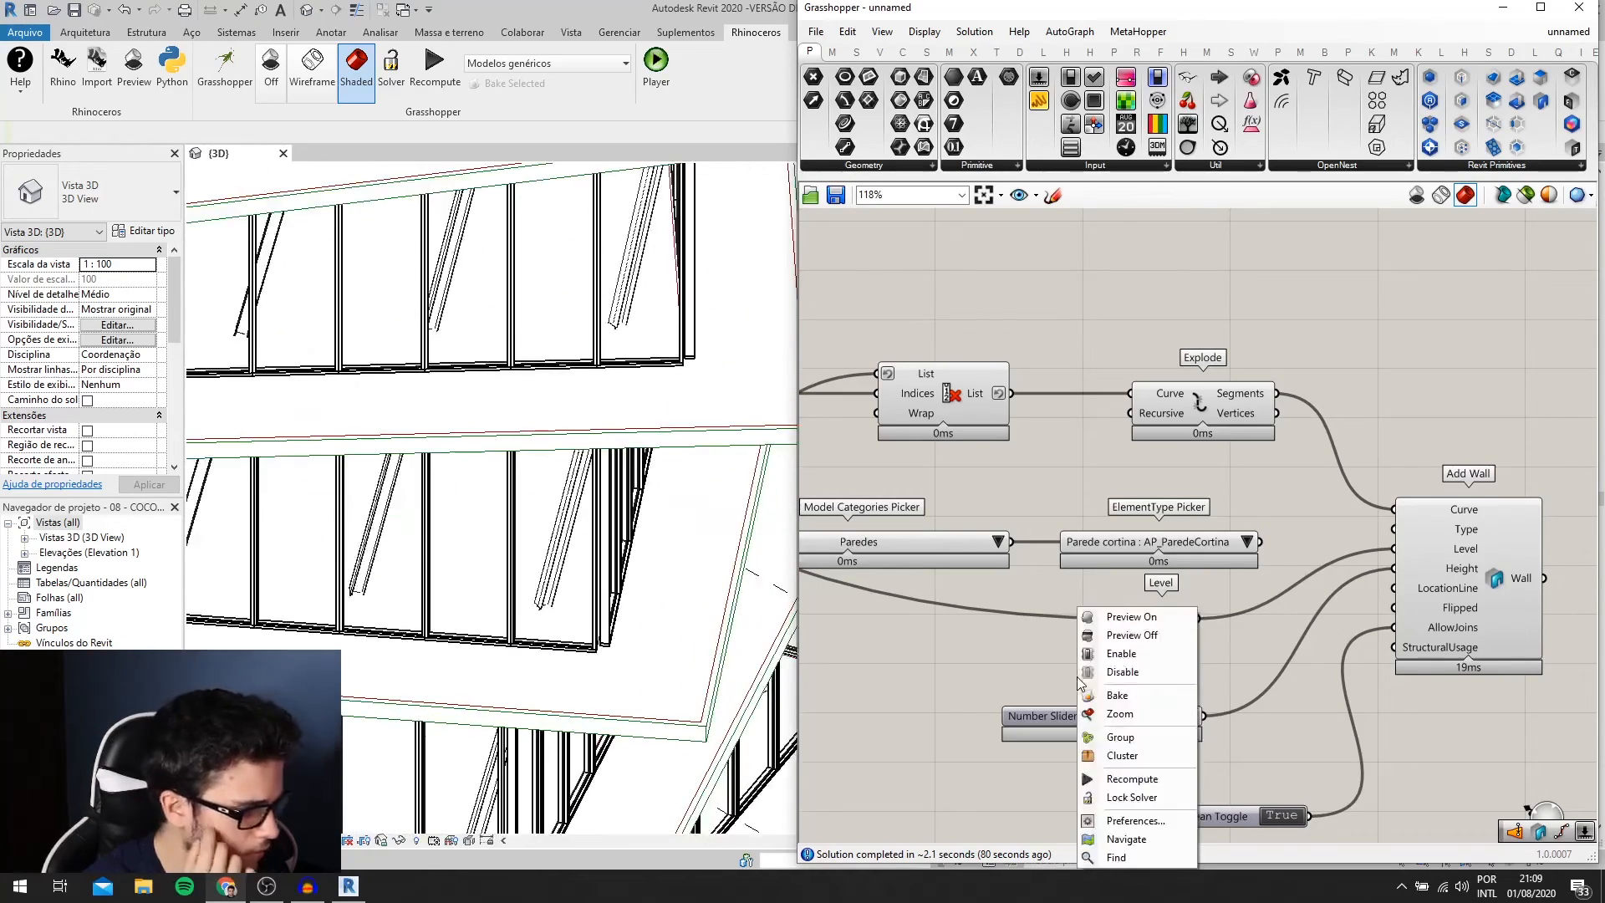
left_click(1109, 780)
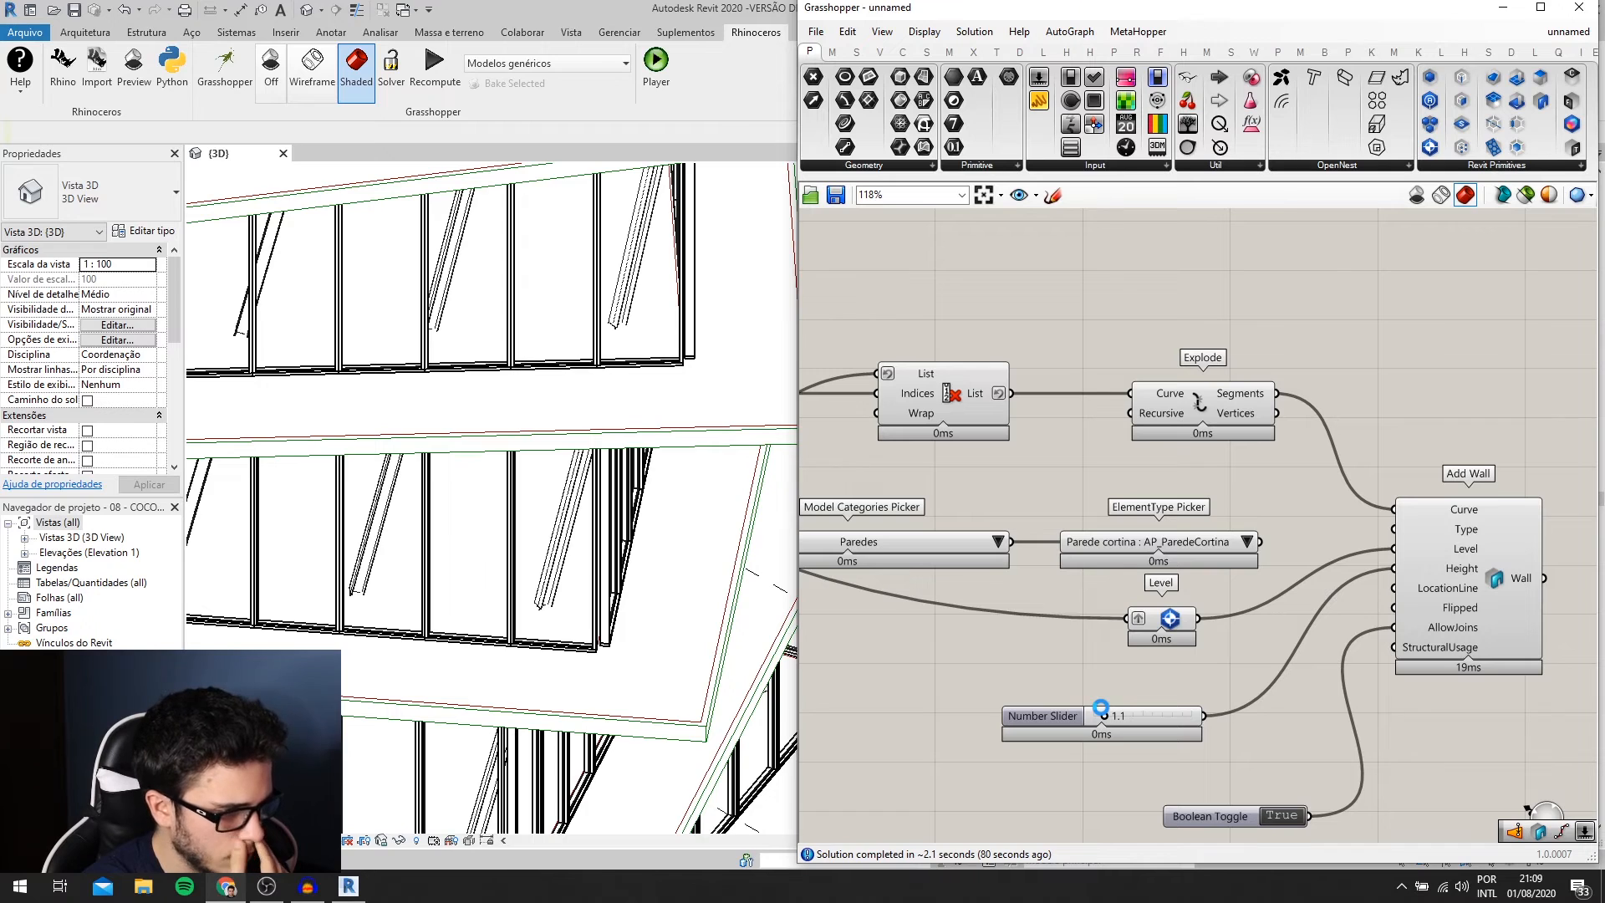
- Move the Offset Curve component up to line its output wire up with the Cull Index's List input
scroll(1101, 709, "up", 3)
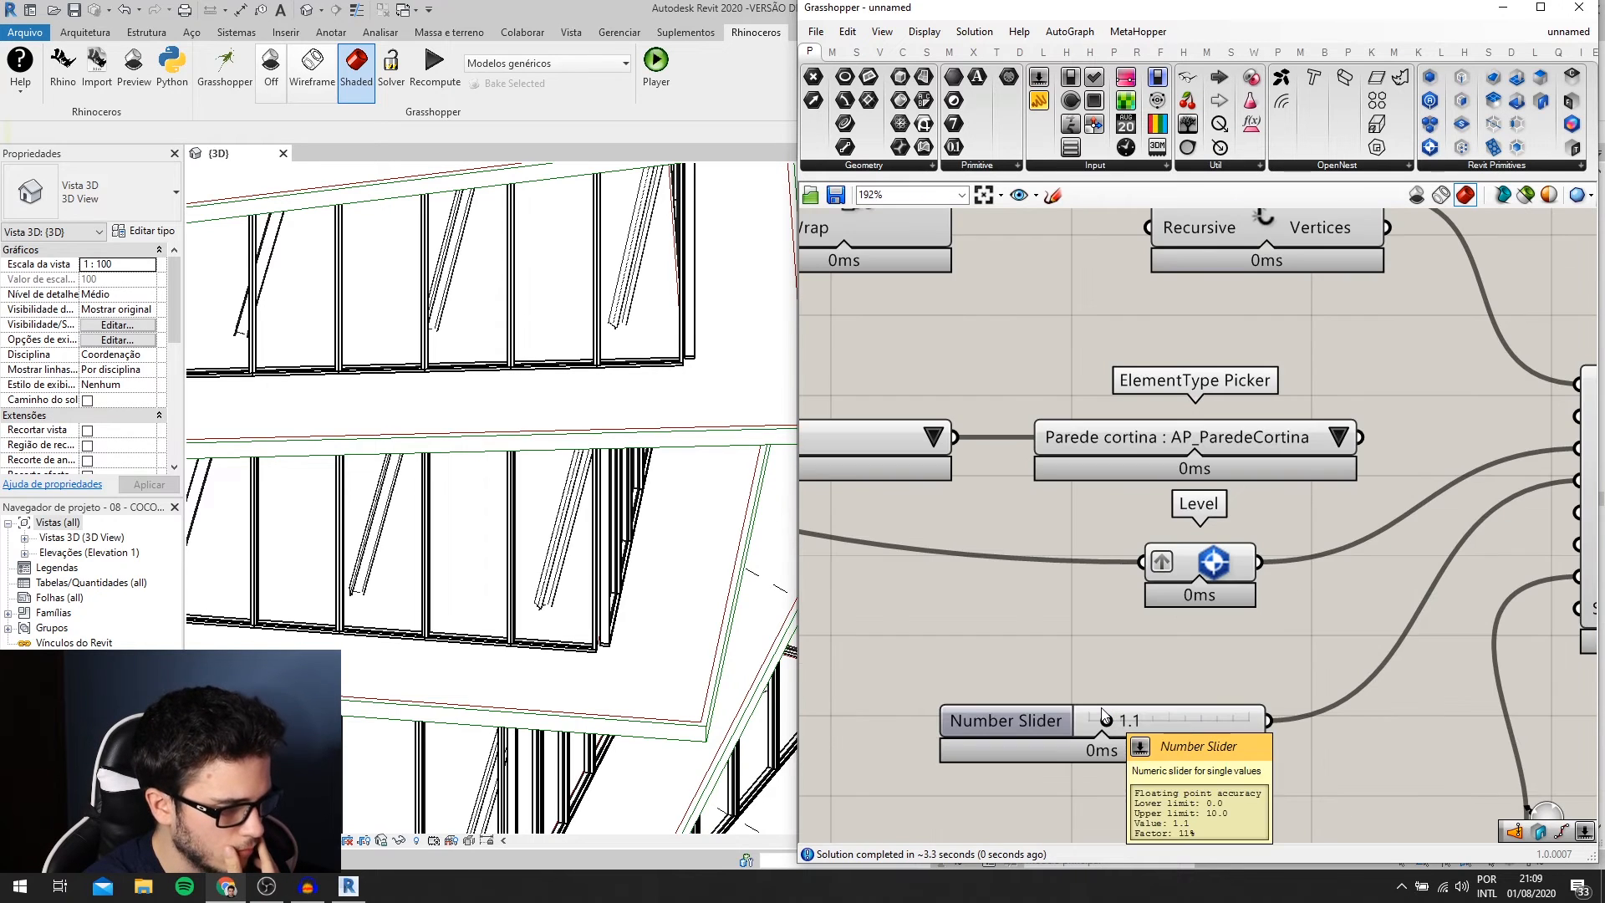
scroll(574, 666, "down", 5)
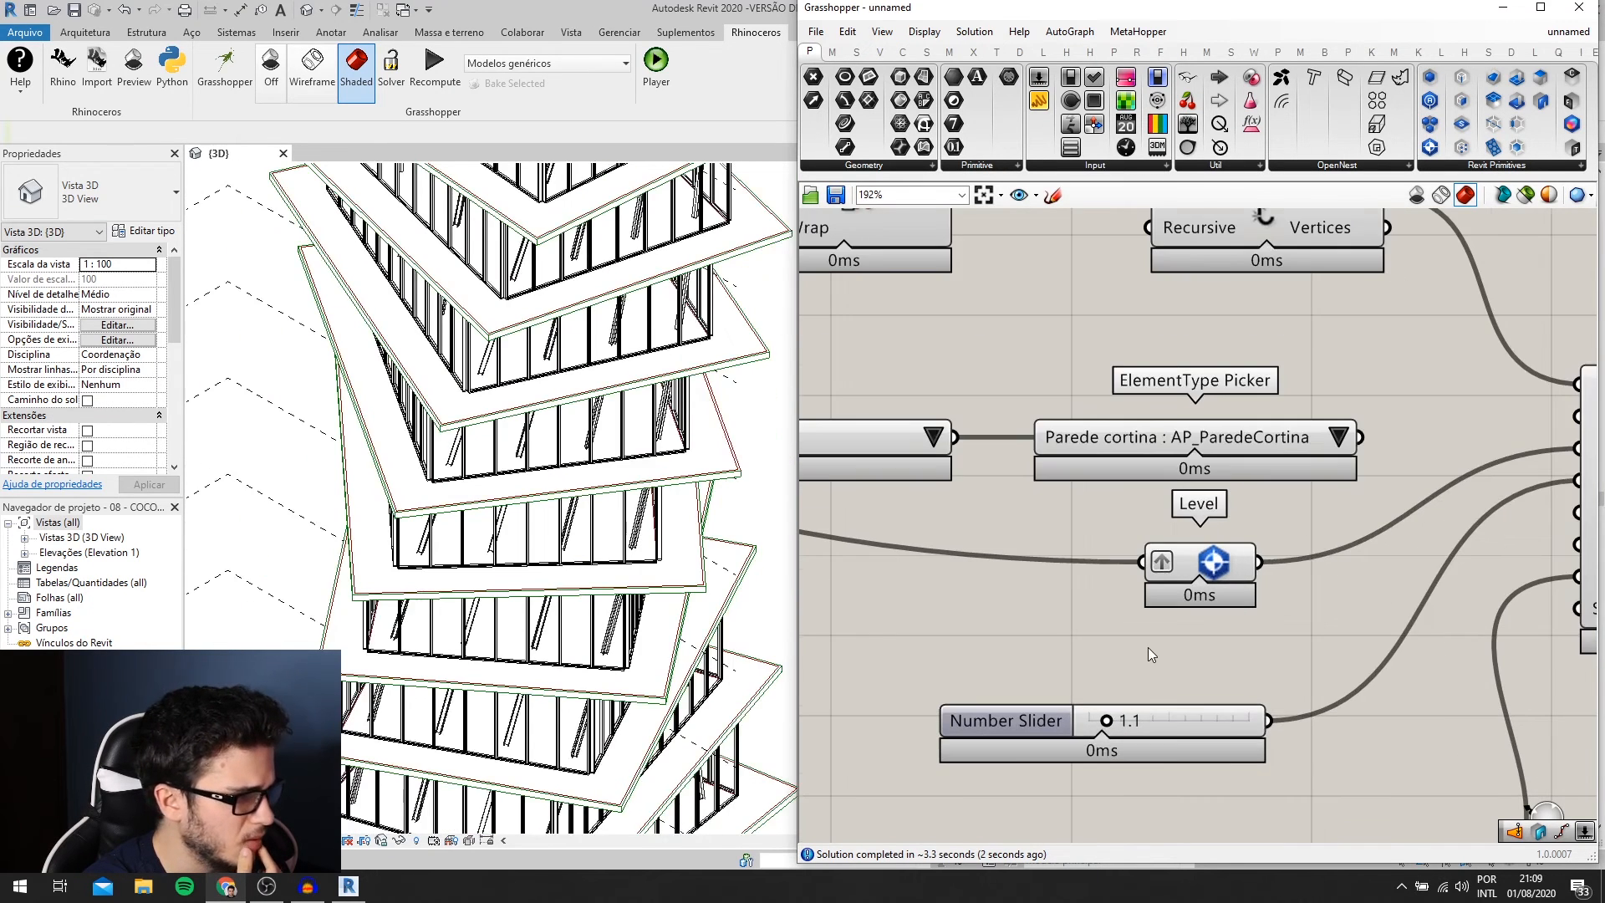
scroll(561, 668, "down", 3)
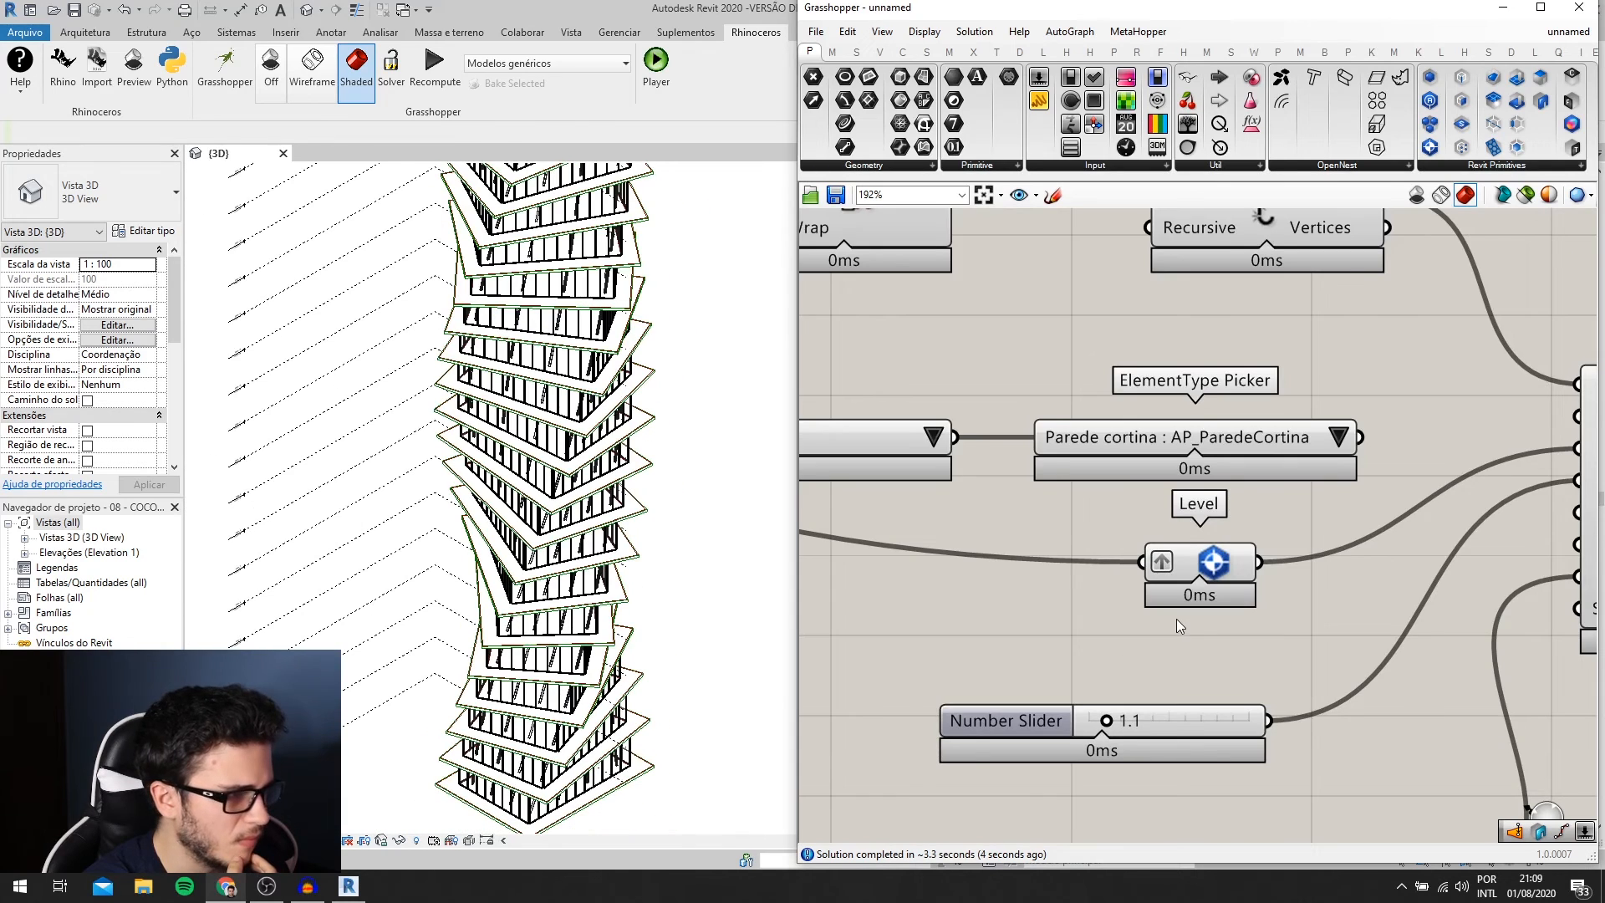
scroll(1176, 619, "down", 2)
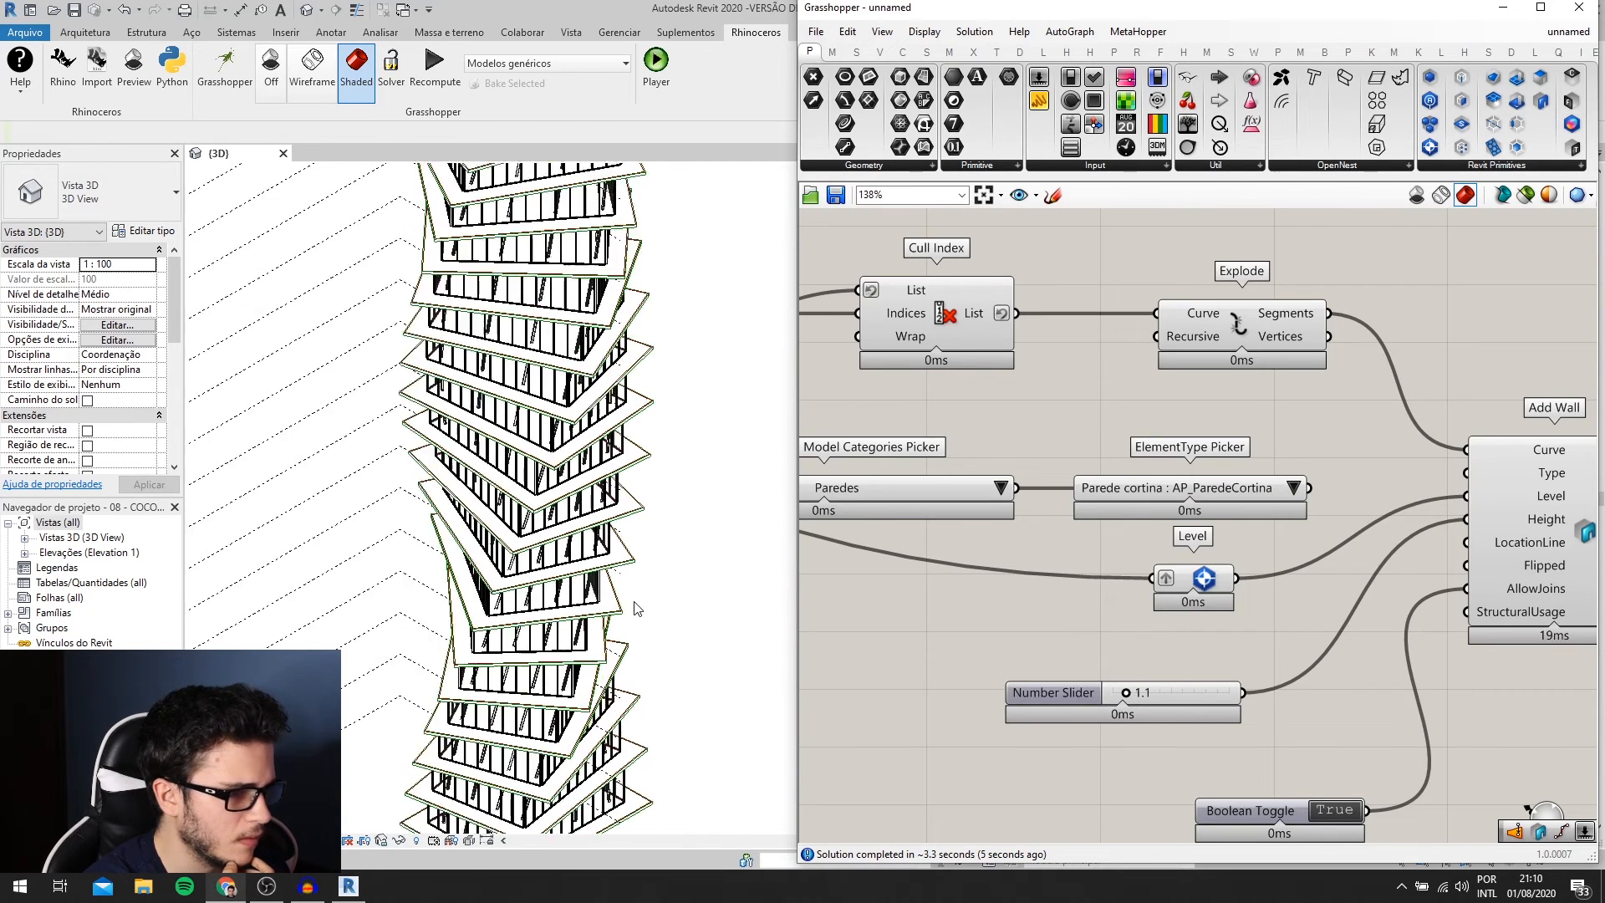
scroll(1135, 469, "down", 3)
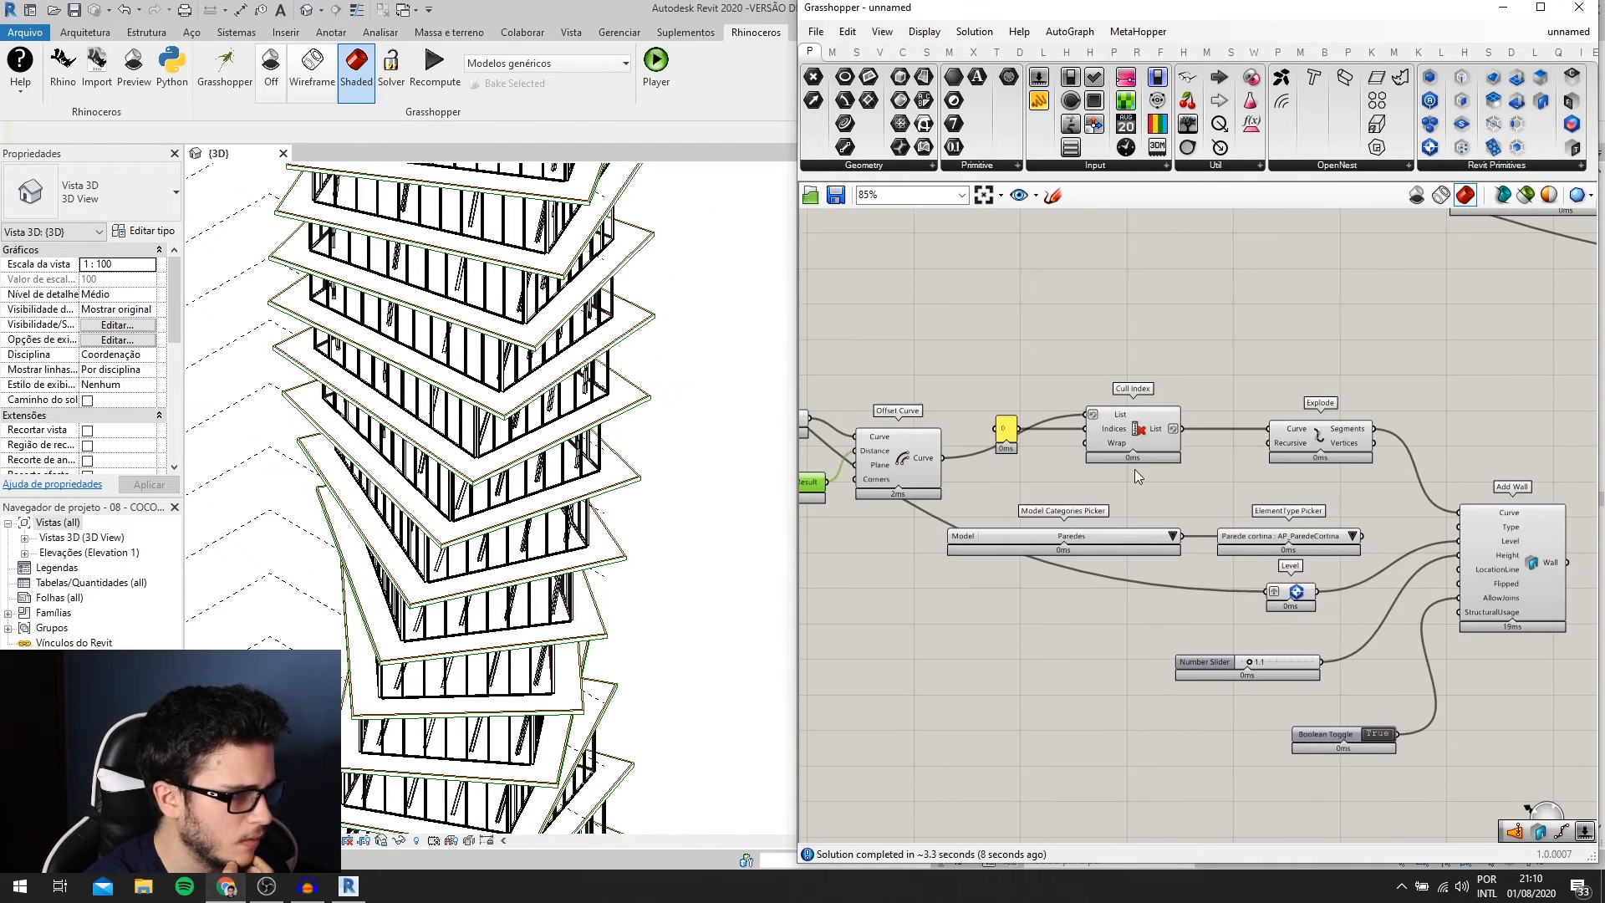
left_click(1121, 431)
left_click_drag(921, 458, 935, 417)
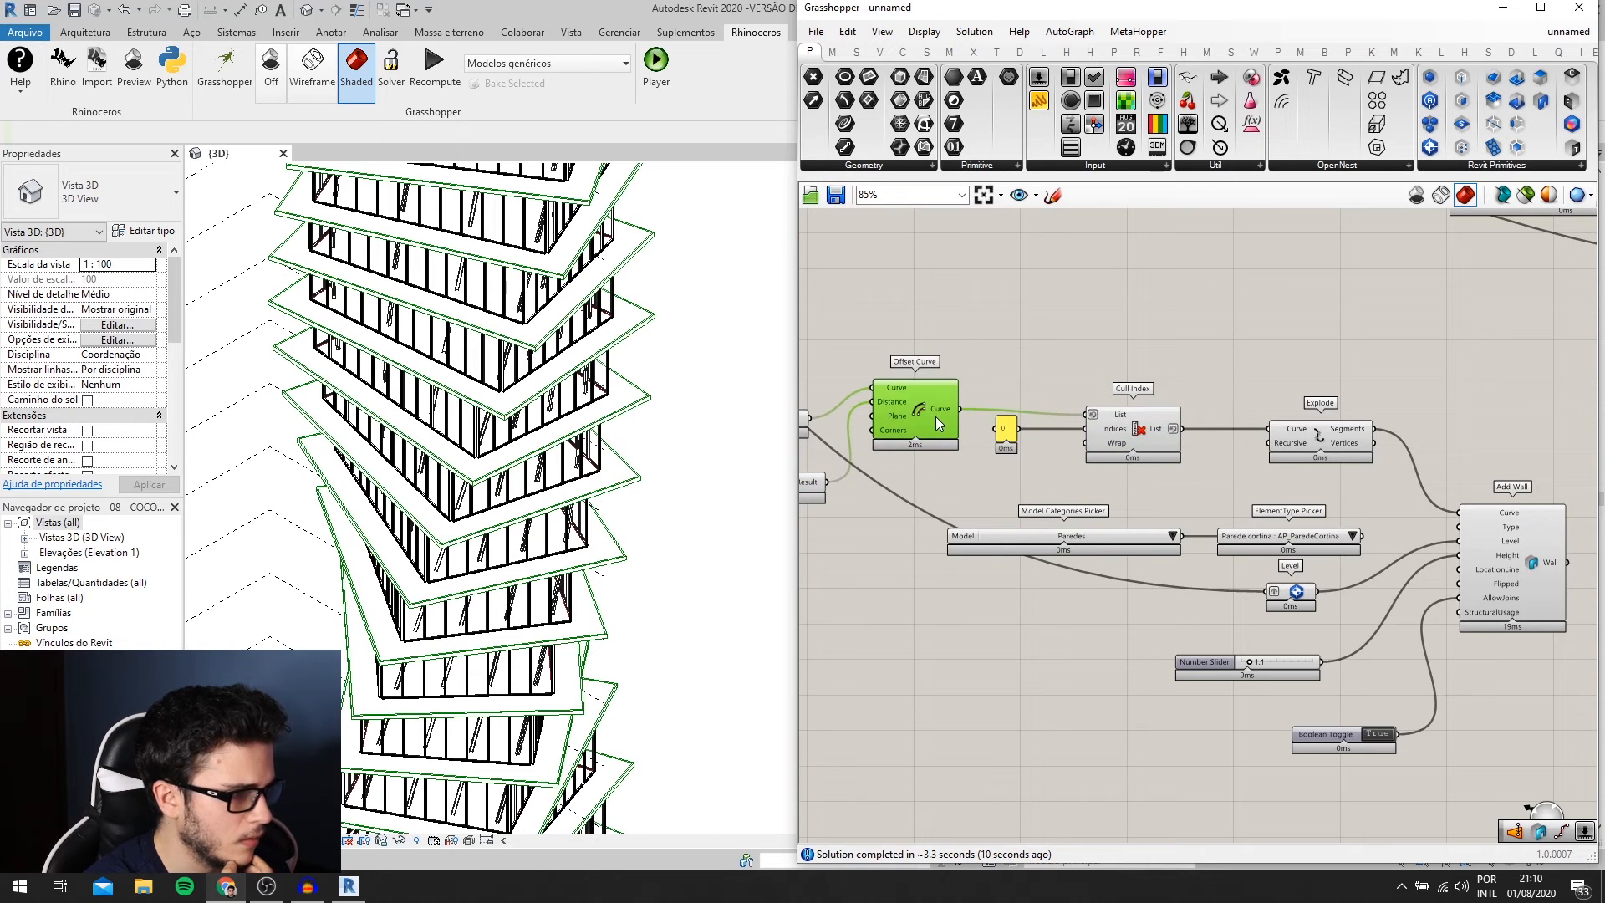
scroll(962, 443, "down", 3)
scroll(1036, 445, "up", 1)
scroll(1036, 445, "up", 1)
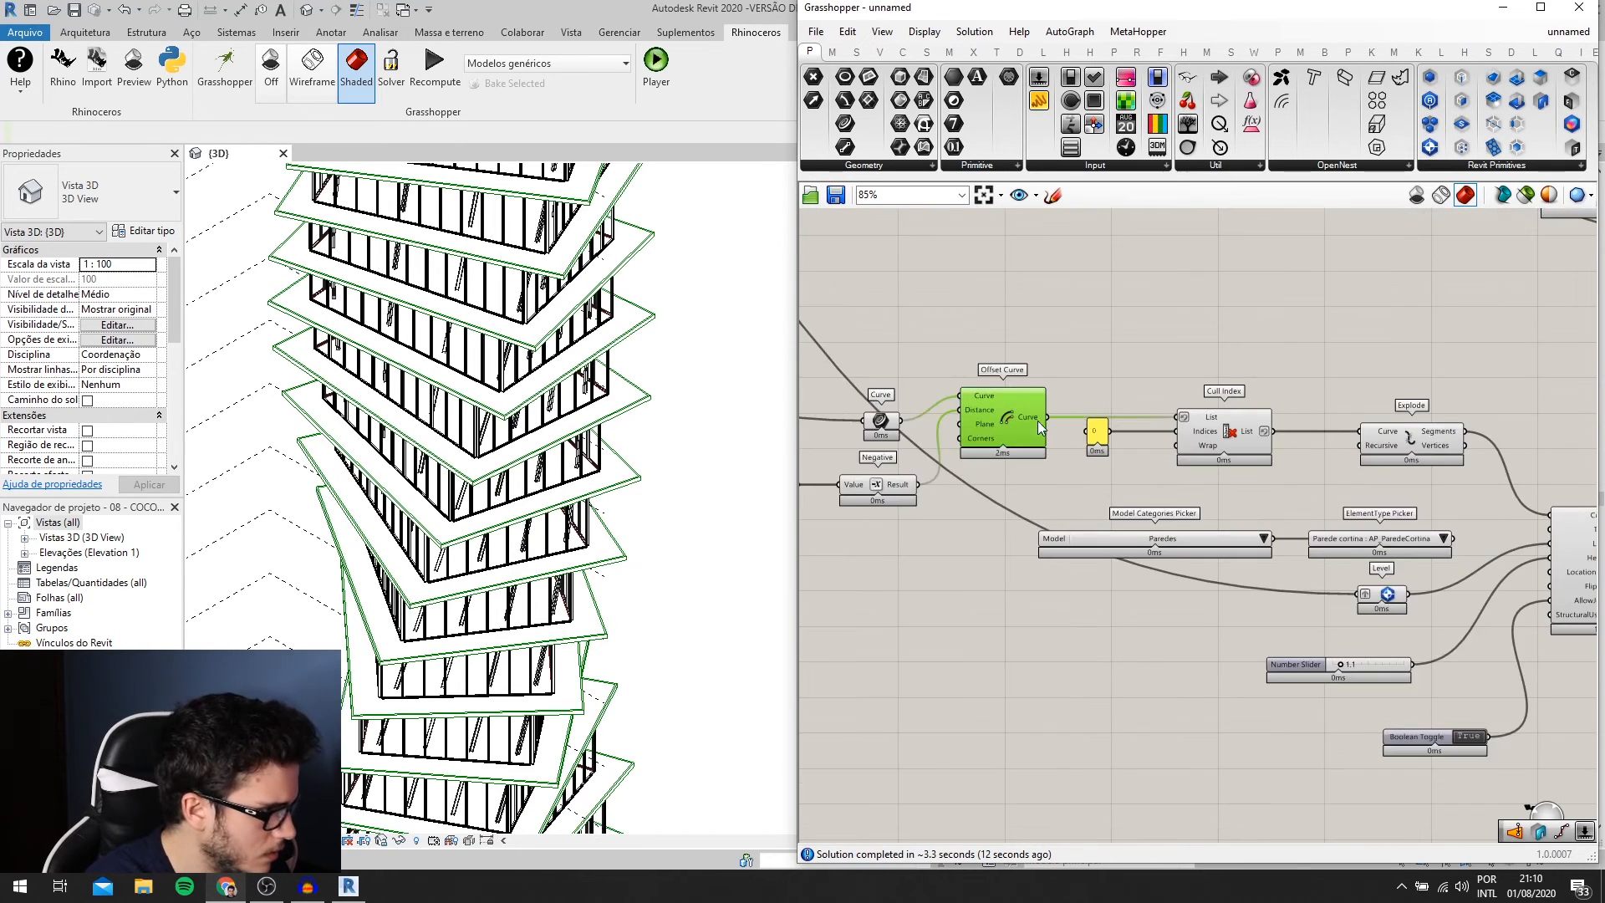
left_click_drag(1035, 428, 1013, 410)
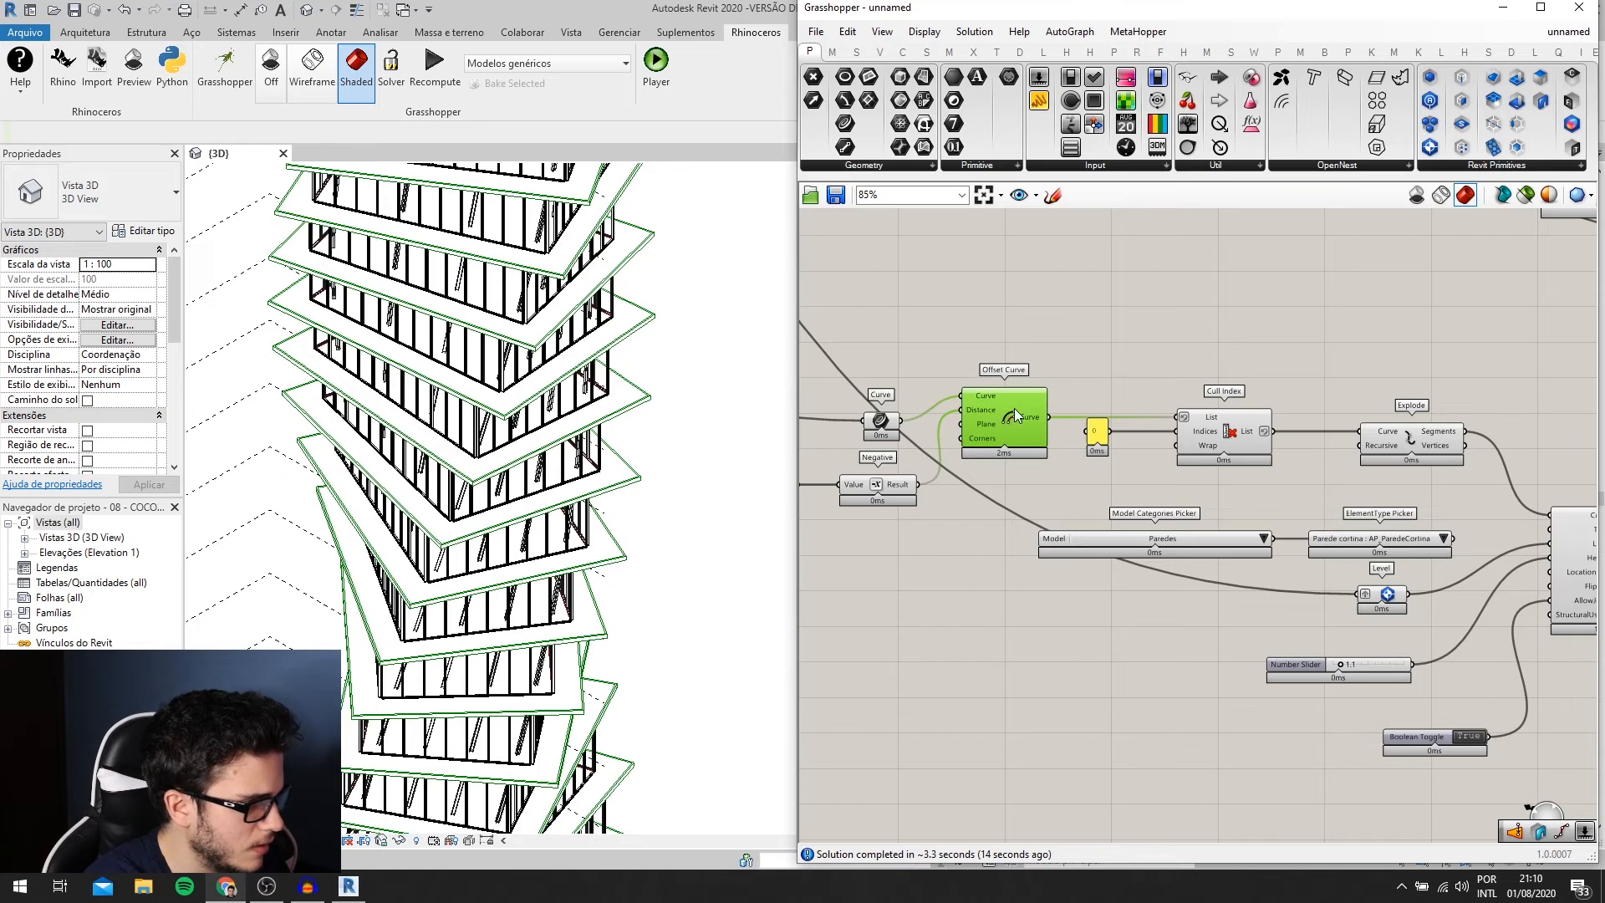
- Inspect the data structure of the Offset Curve's output with a temporary Panel, and delete the Panel
double_click(1195, 338)
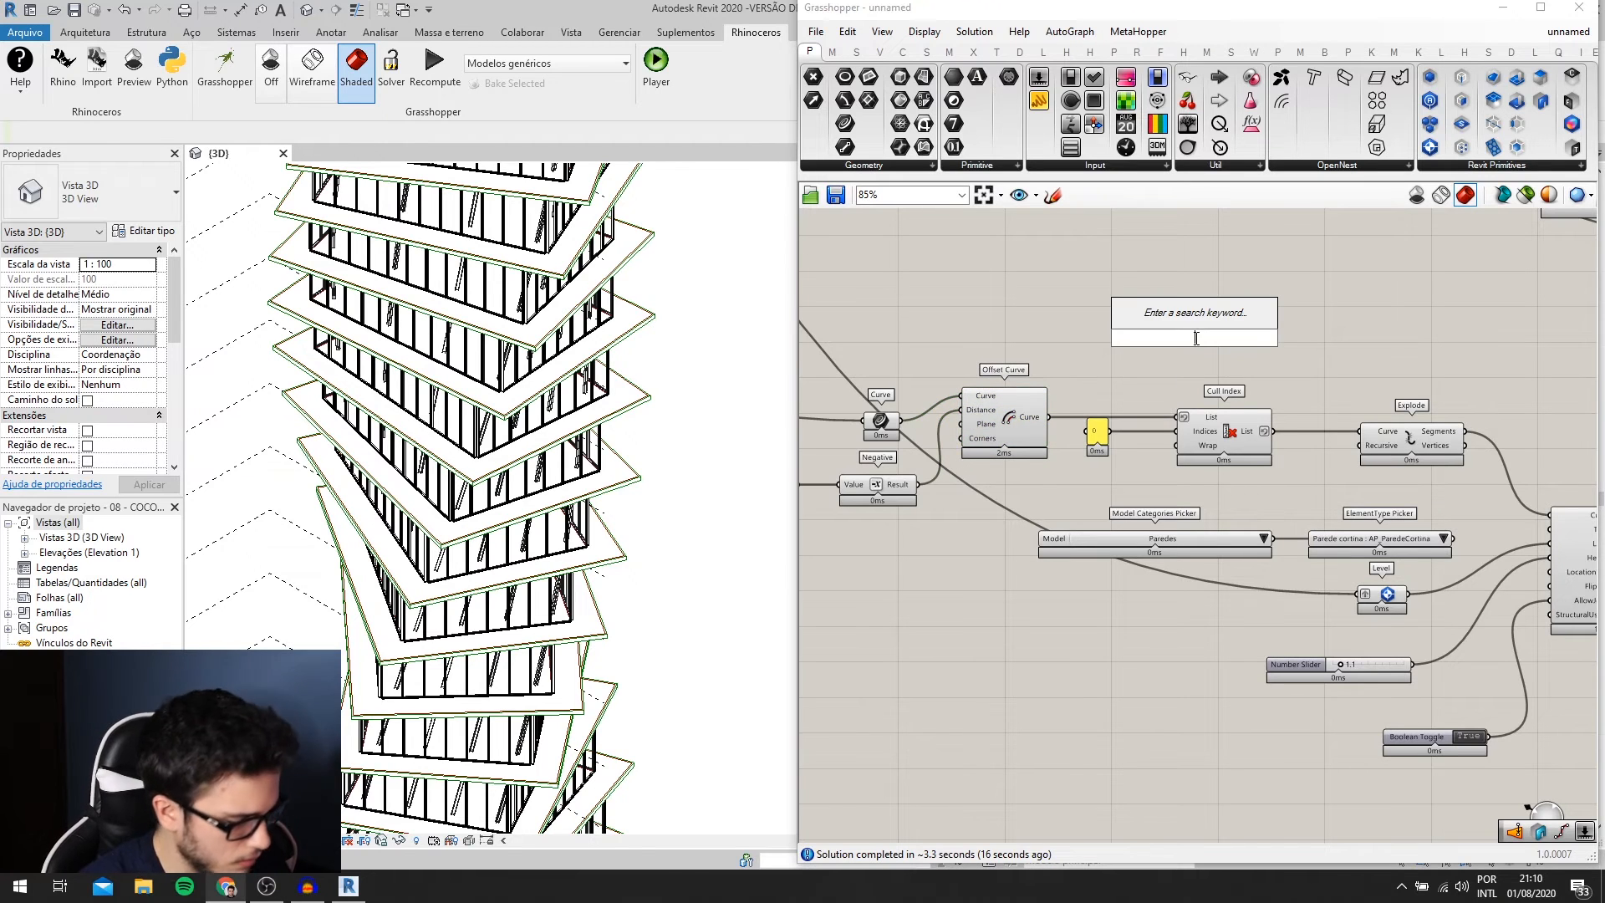
type("pane")
left_click(1192, 231)
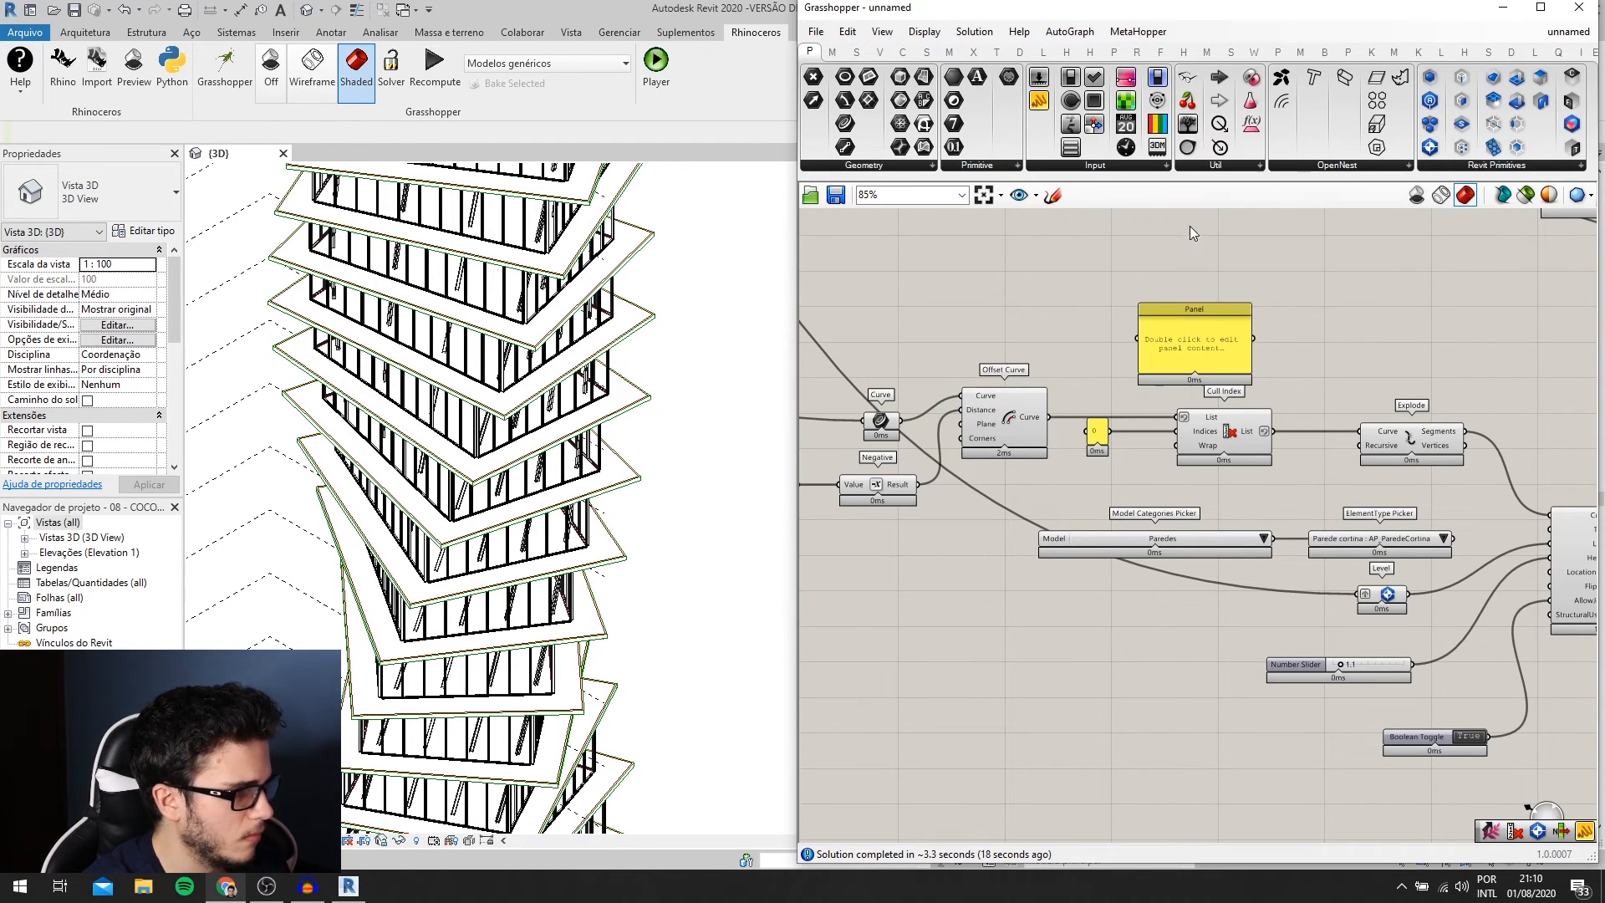
left_click_drag(1051, 417, 1171, 709)
scroll(1196, 485, "up", 3)
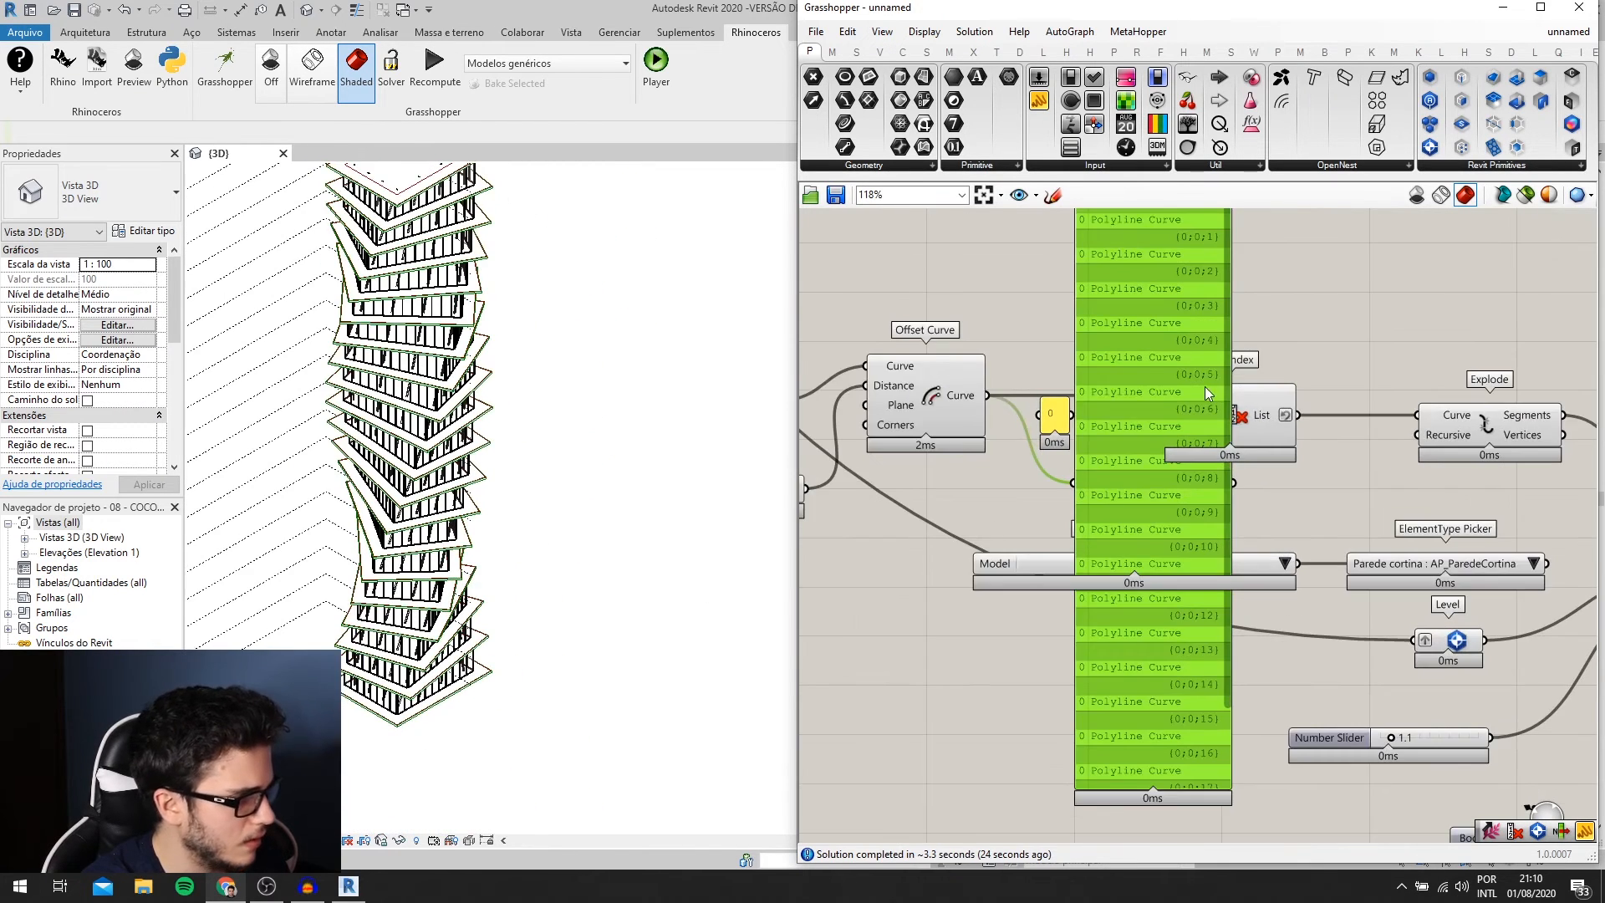
key("Delete")
- Flatten the Offset Curve's Curve output so the Add Wall component builds a wall ring on each floor
right_click(963, 397)
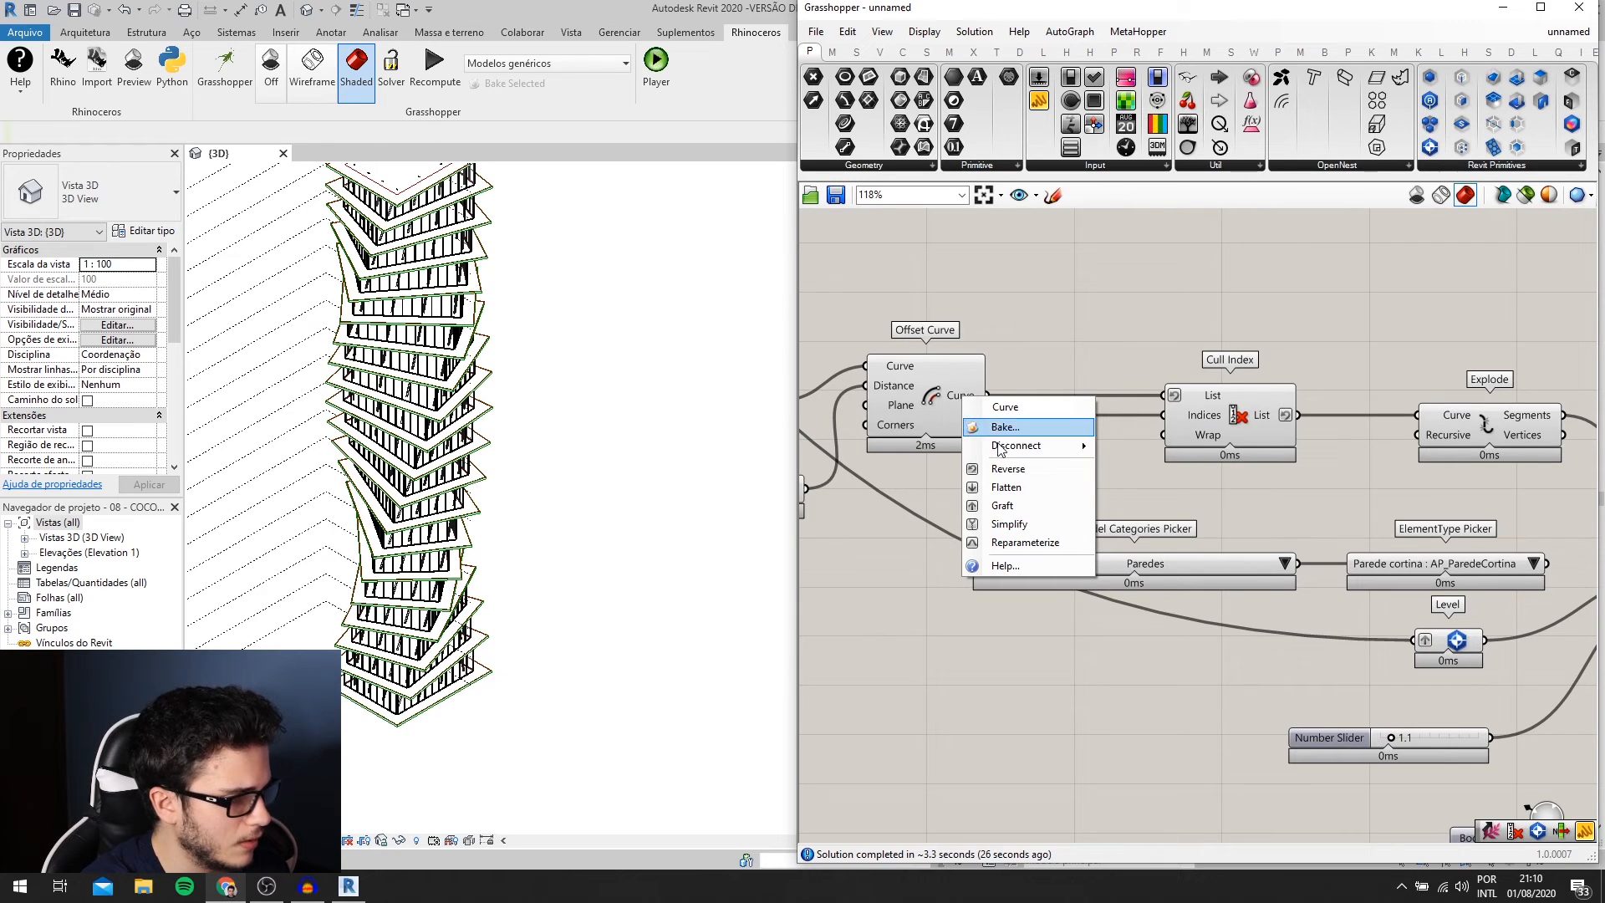
left_click(1007, 488)
scroll(1069, 443, "up", 1)
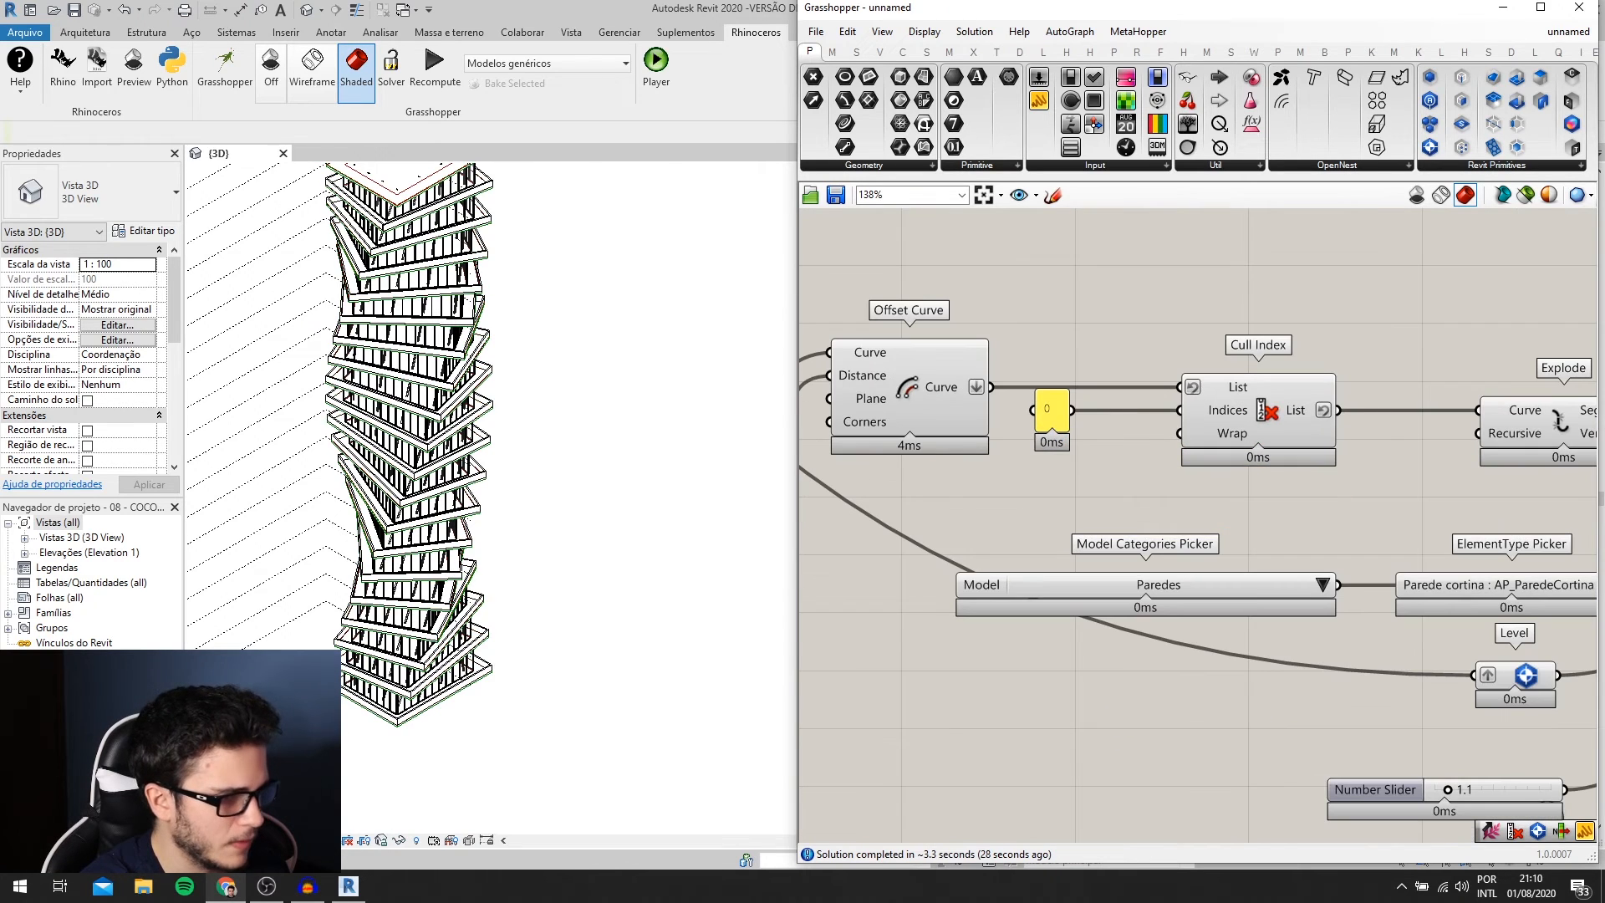
scroll(499, 617, "up", 4)
scroll(1108, 527, "down", 4)
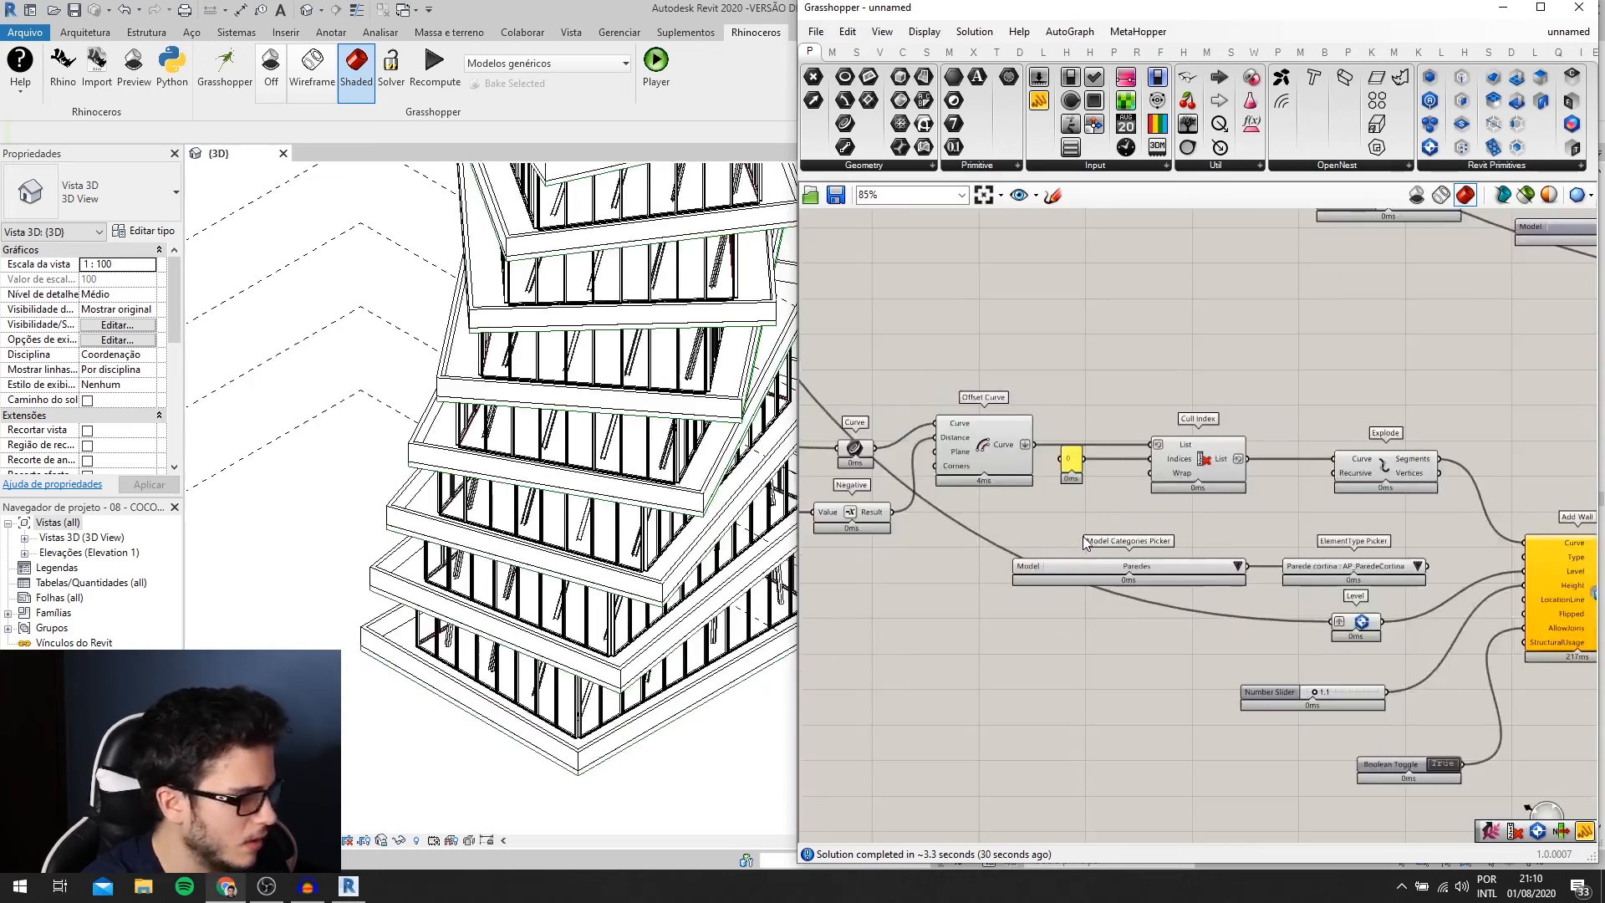
mouse_move(1107, 527)
right_mouse_down()
mouse_move(1033, 592)
mouse_move(1109, 539)
right_mouse_up()
scroll(477, 717, "down", 4)
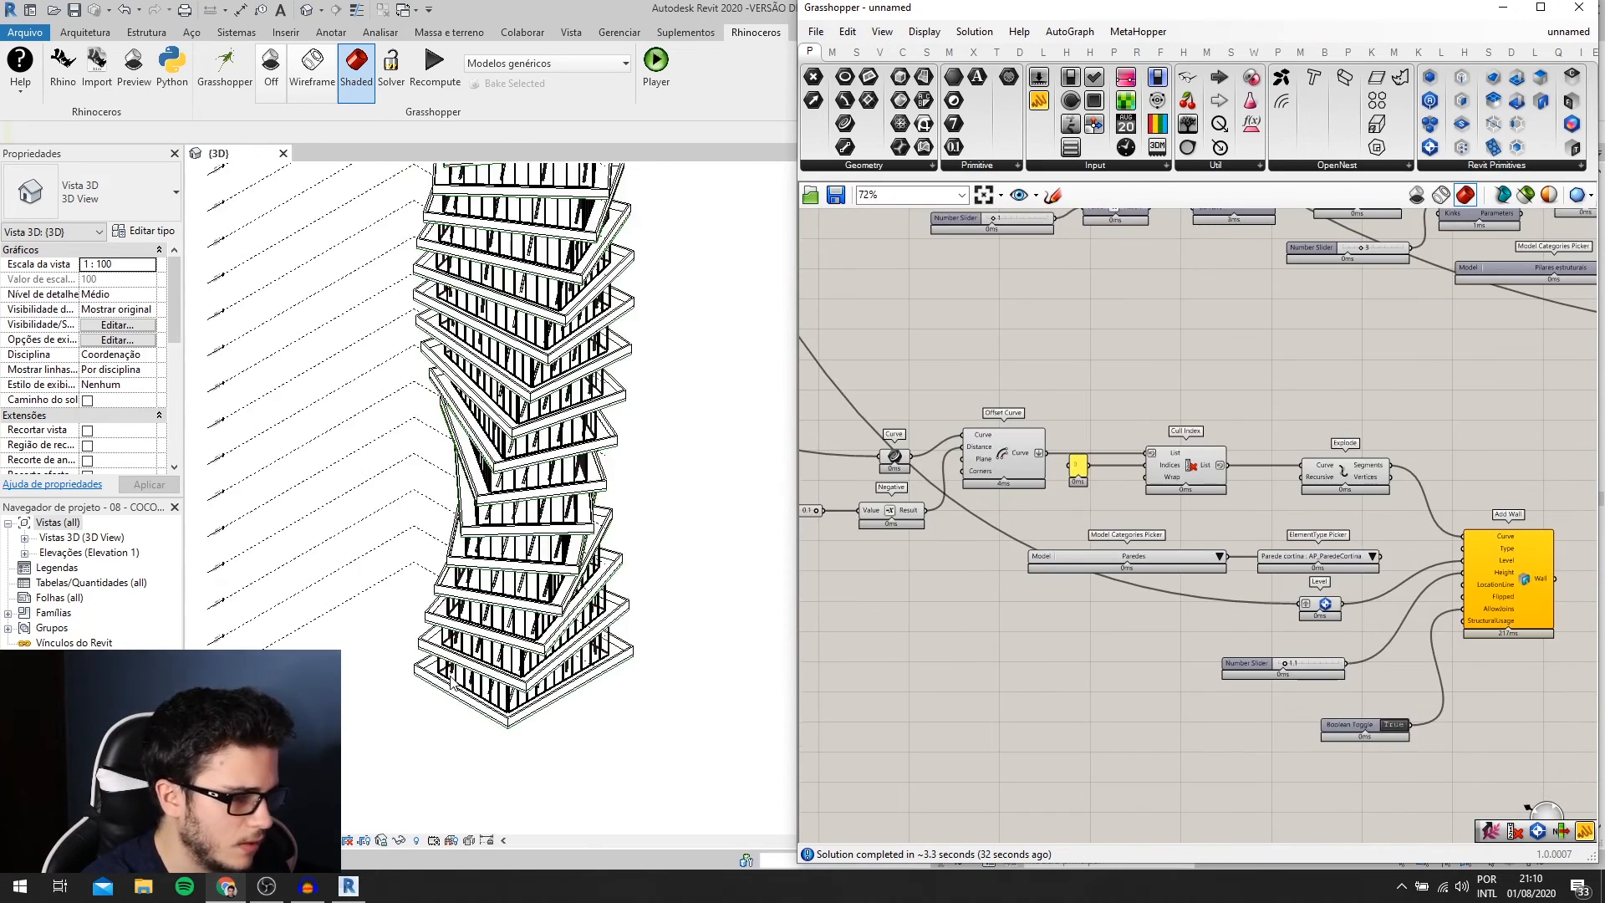
scroll(556, 719, "up", 4)
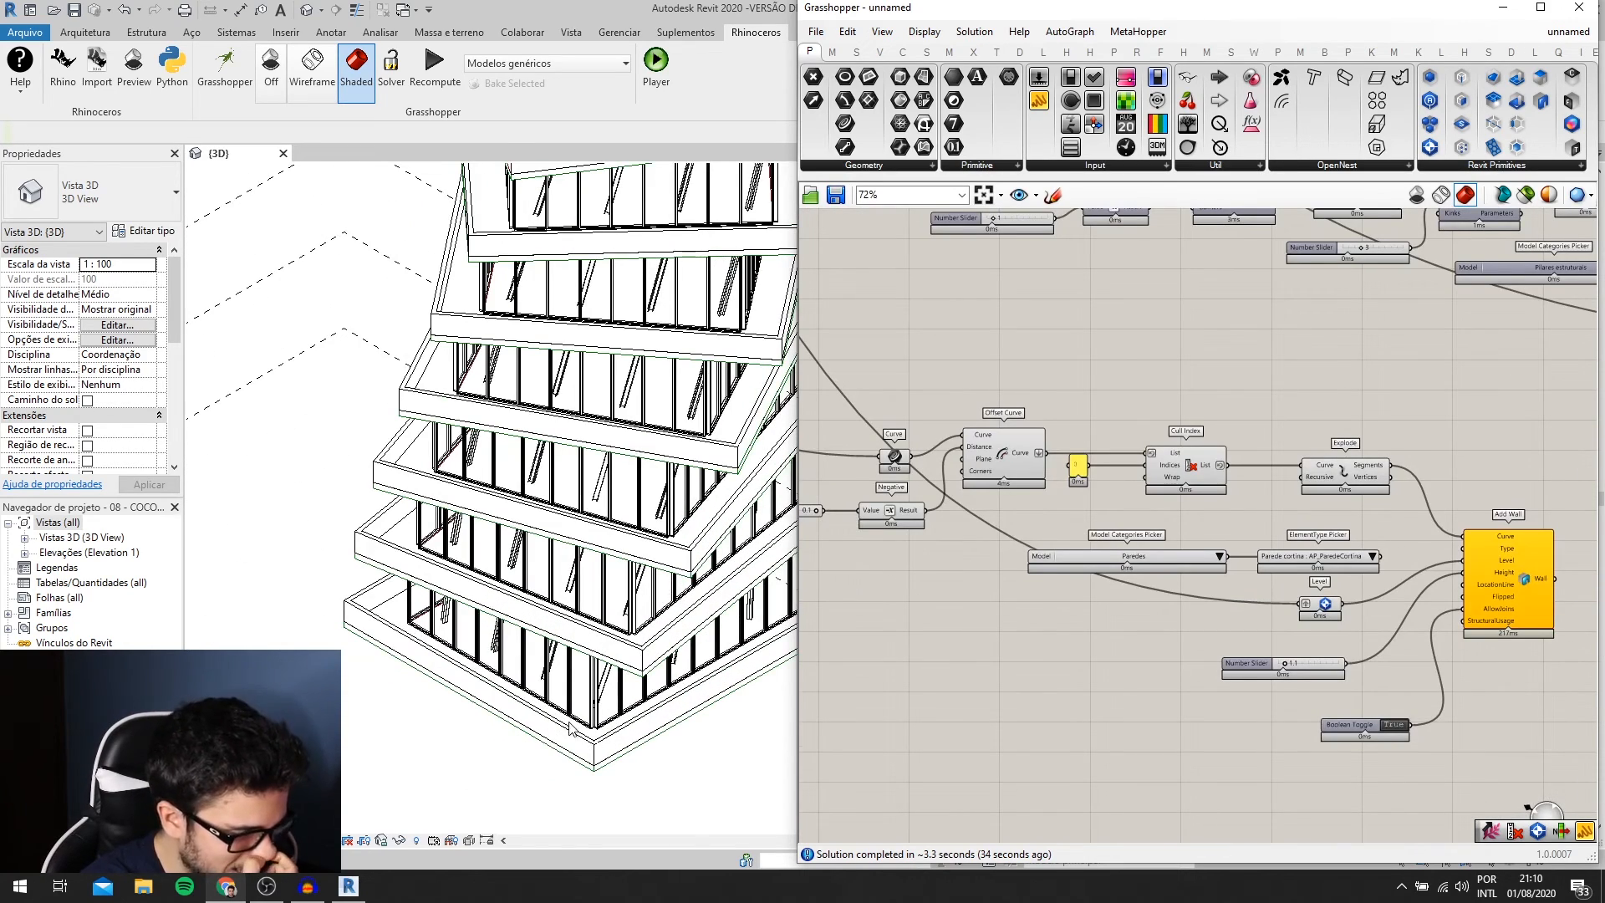
right_click_drag(1026, 649, 1010, 616)
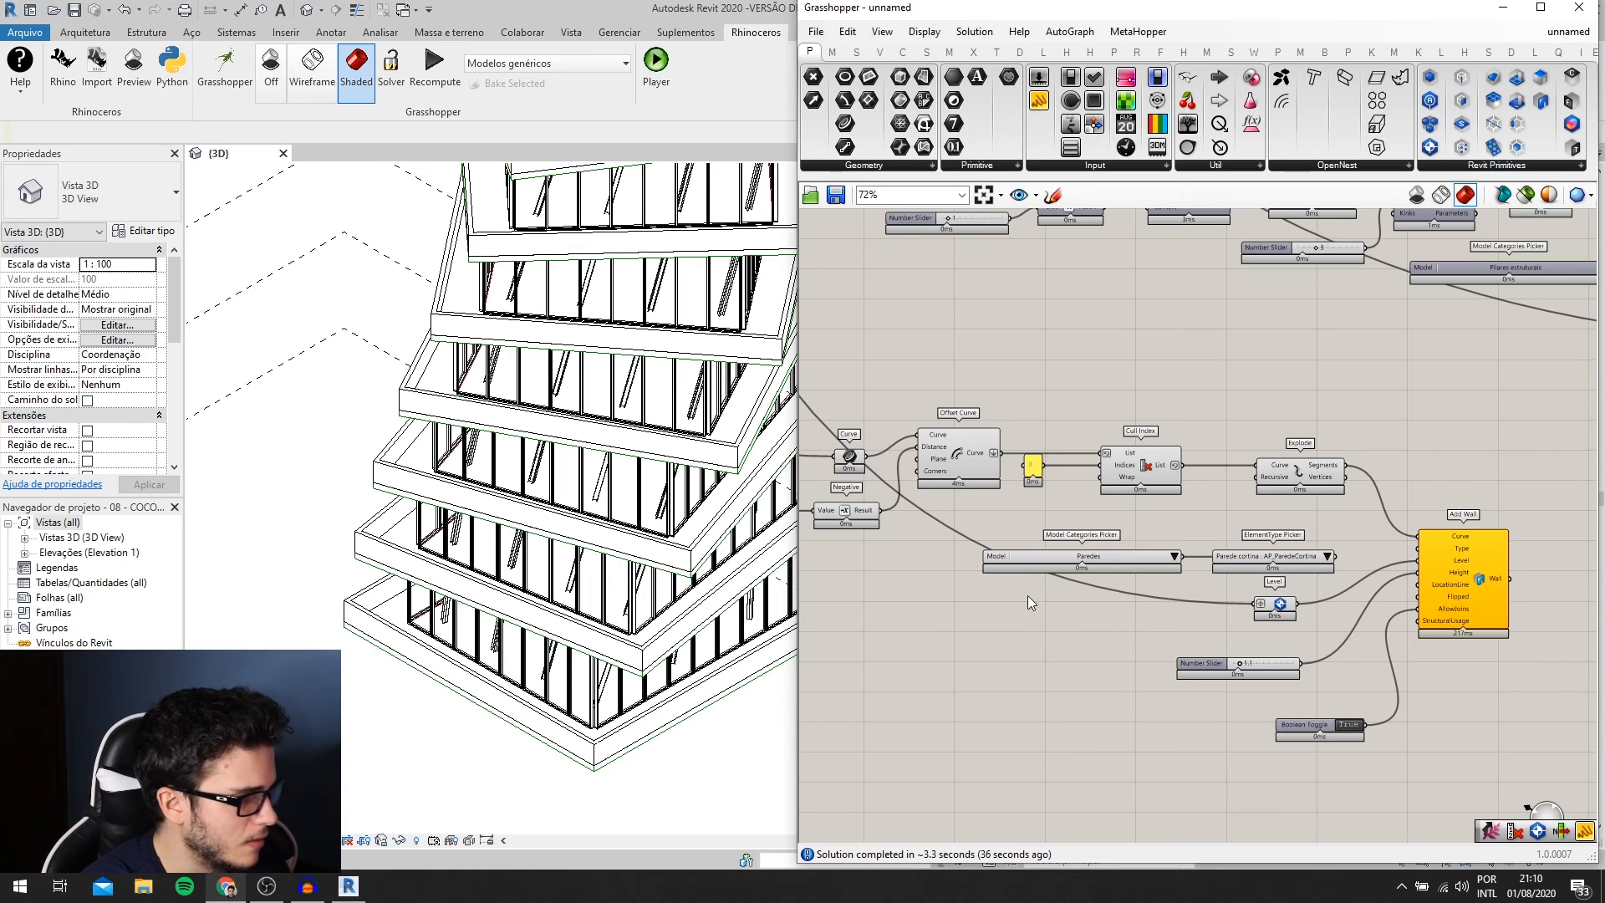
scroll(1041, 493, "up", 1)
double_click(1050, 388)
type("cu")
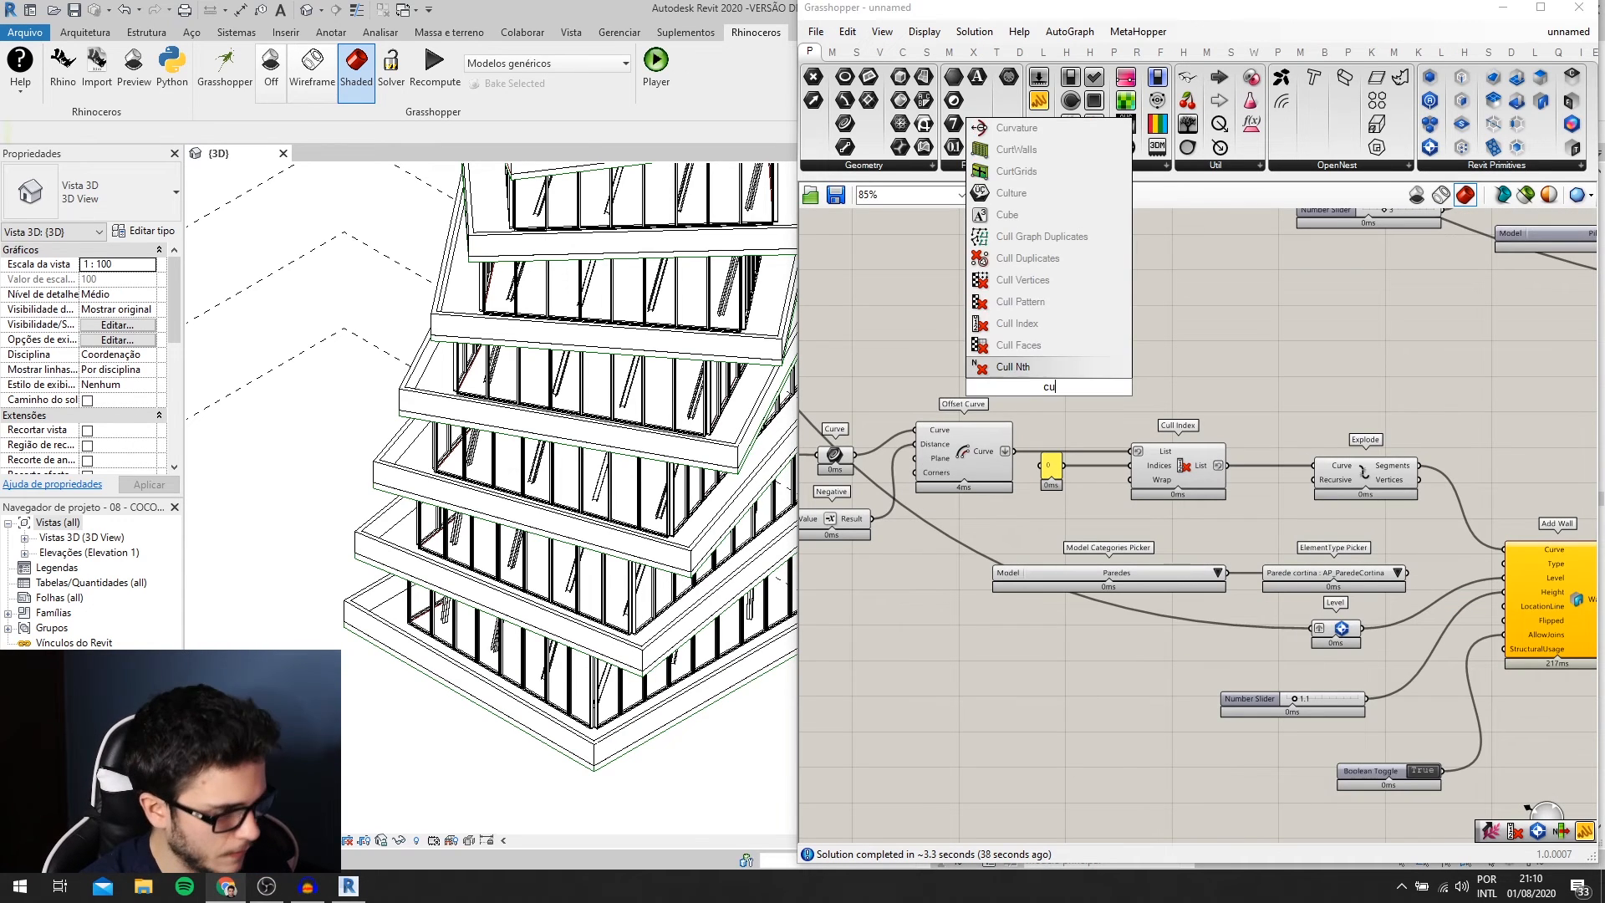
type("ll ion")
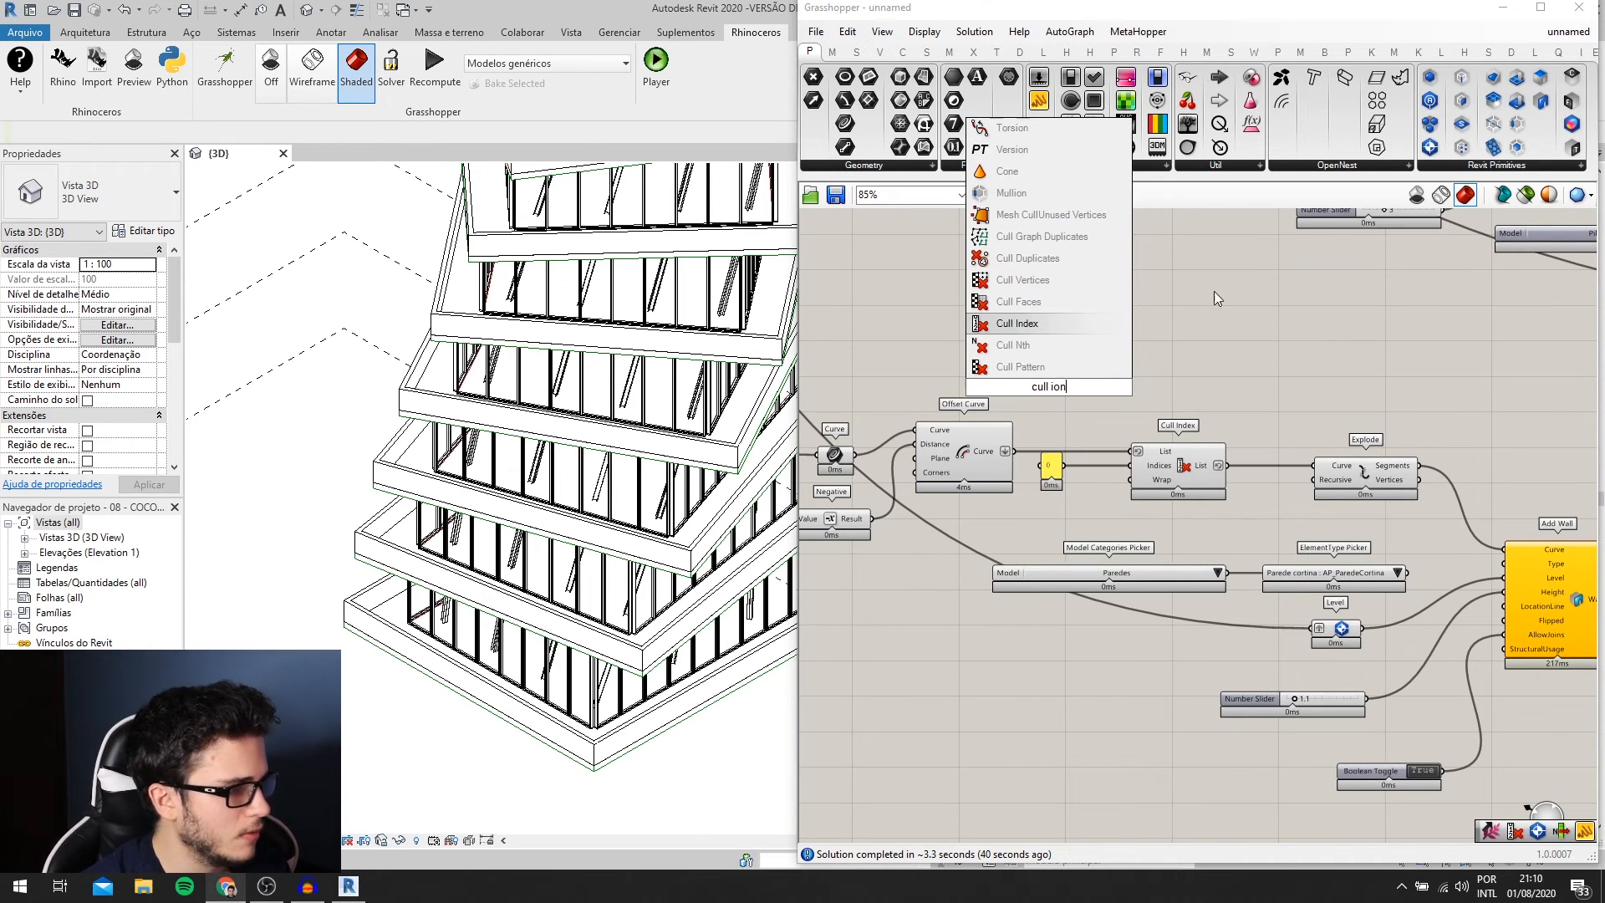
left_click(1294, 396)
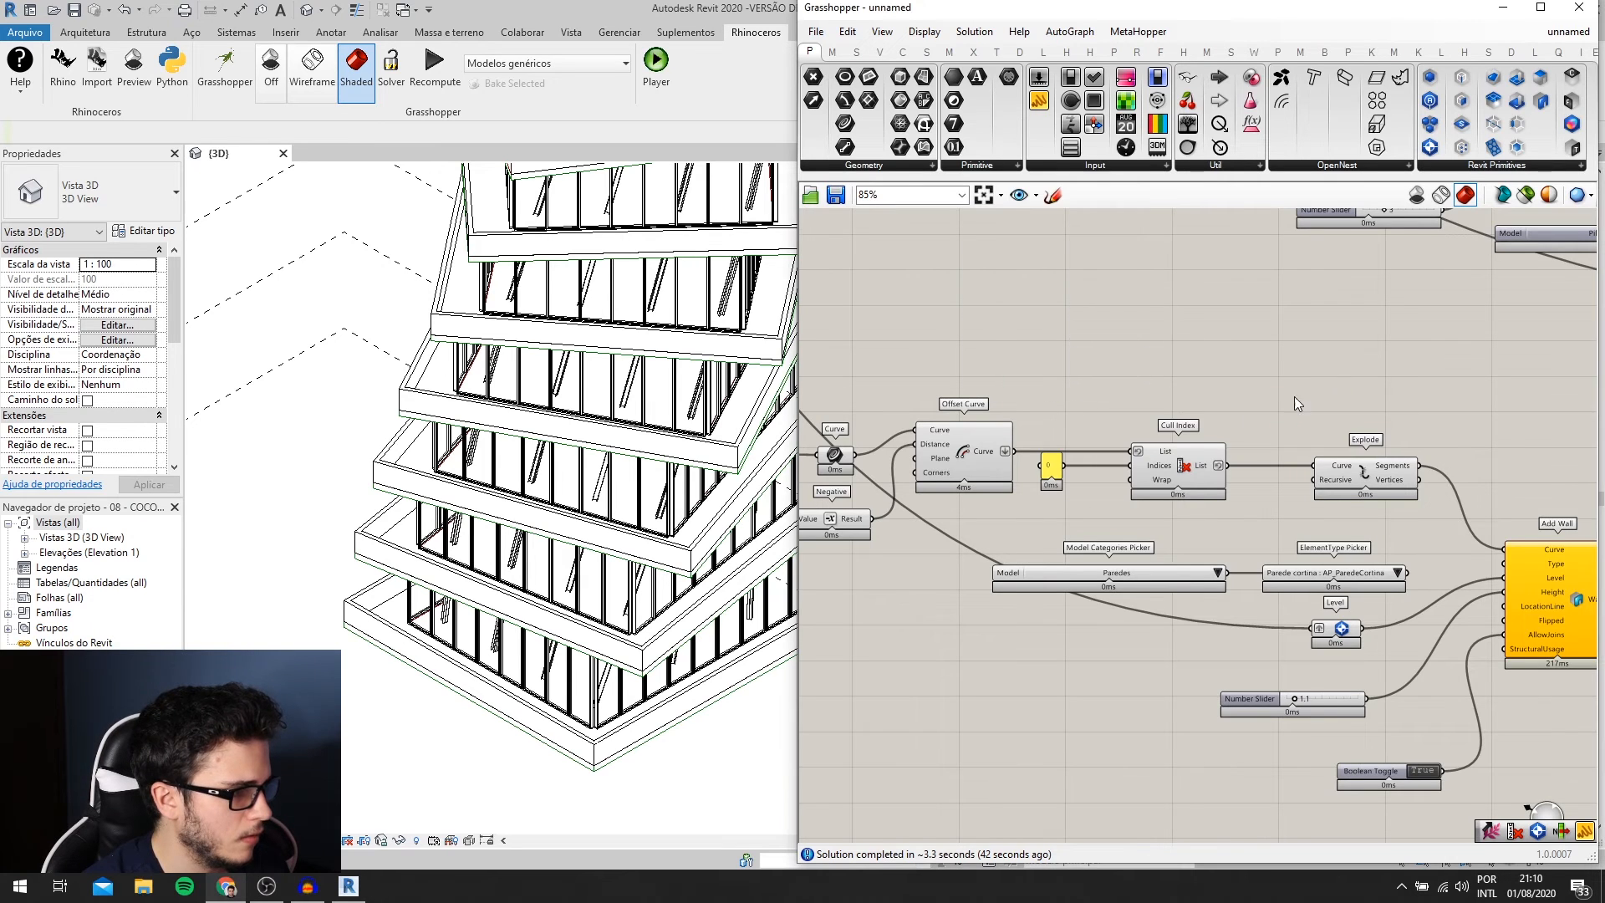
- Add -1 on a second line below 0 in the panel feeding the Cull Index's Indices input
scroll(1089, 476, "up", 1)
right_click_drag(1087, 475, 1038, 524)
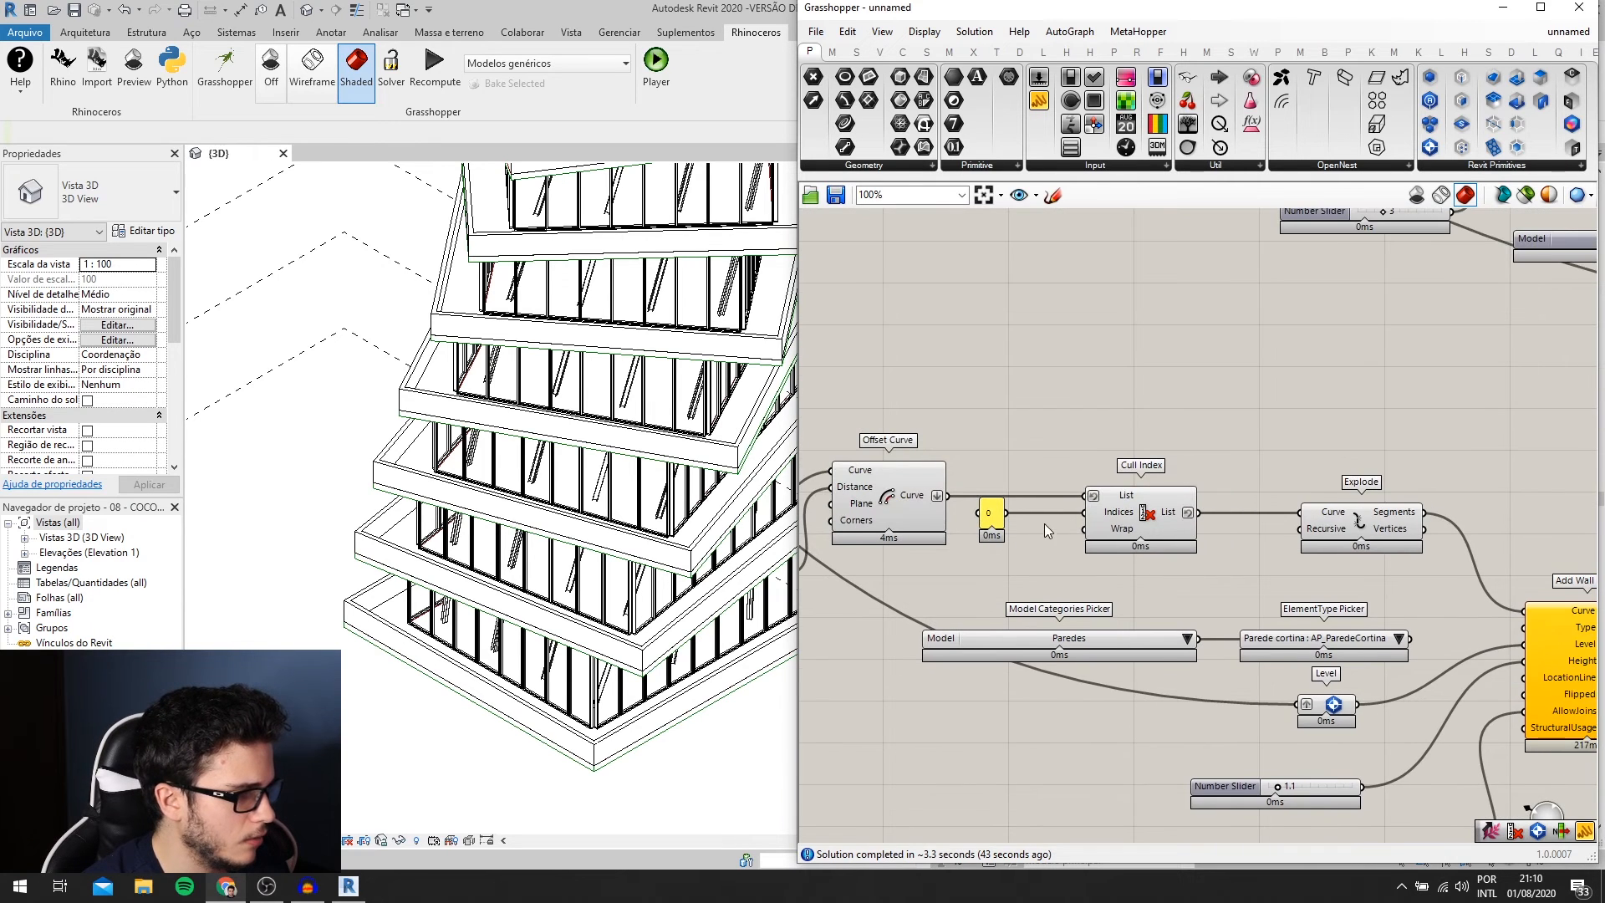
scroll(1103, 517, "up", 1)
double_click(988, 520)
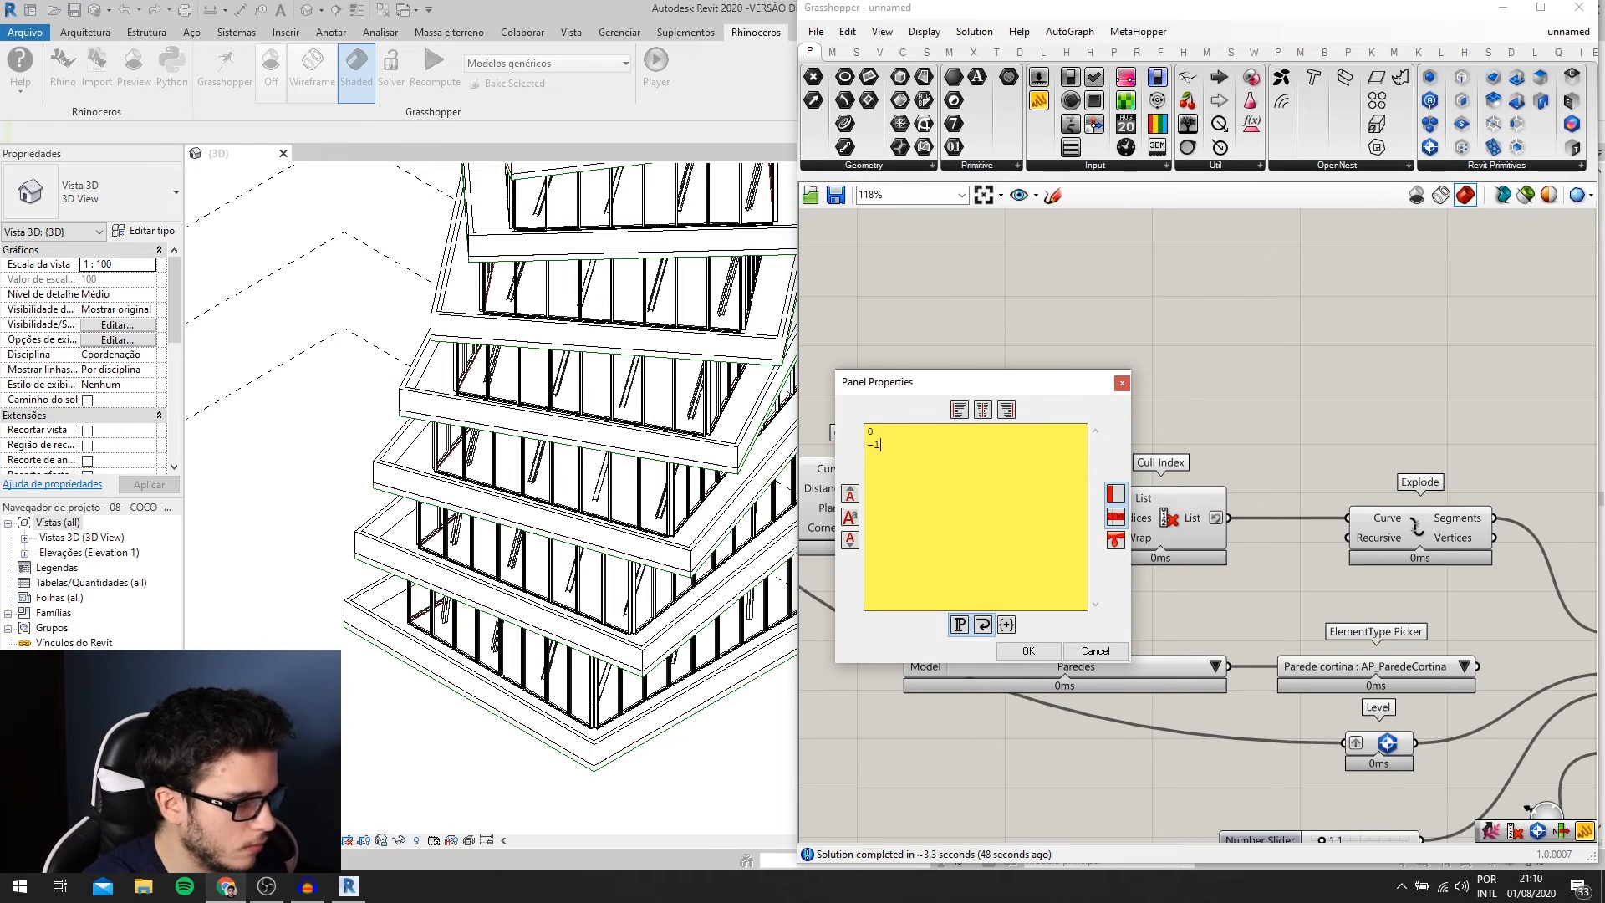
left_click(1034, 653)
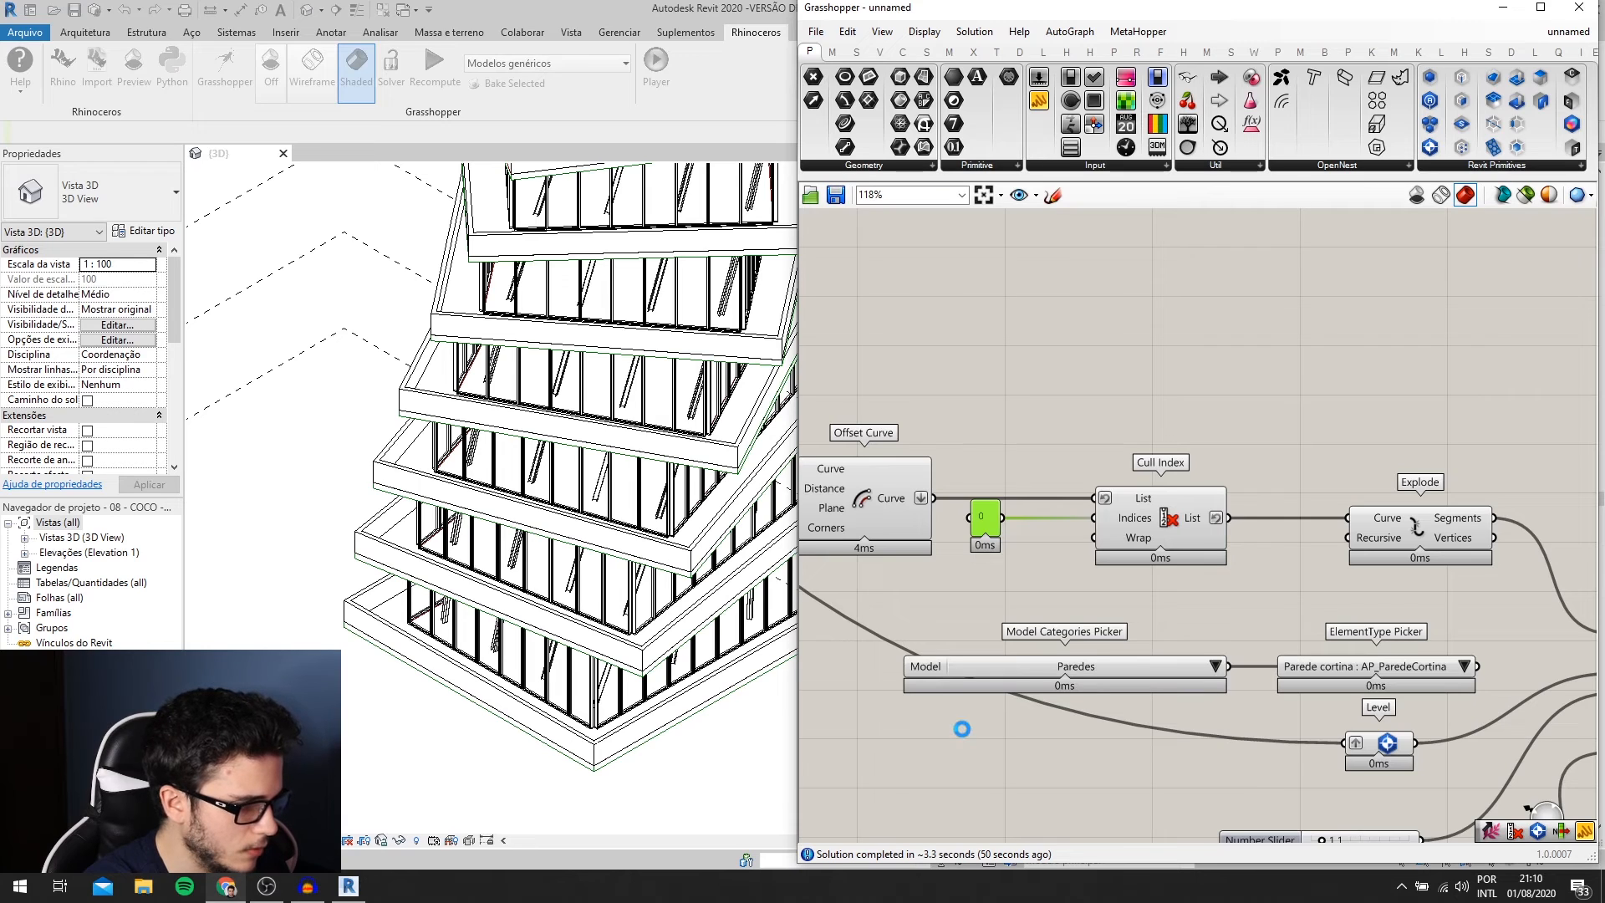
- Turn off Multiline Data on the indices panel so 0 and -1 are passed as separate values
scroll(962, 729, "up", 2)
right_click(1012, 426)
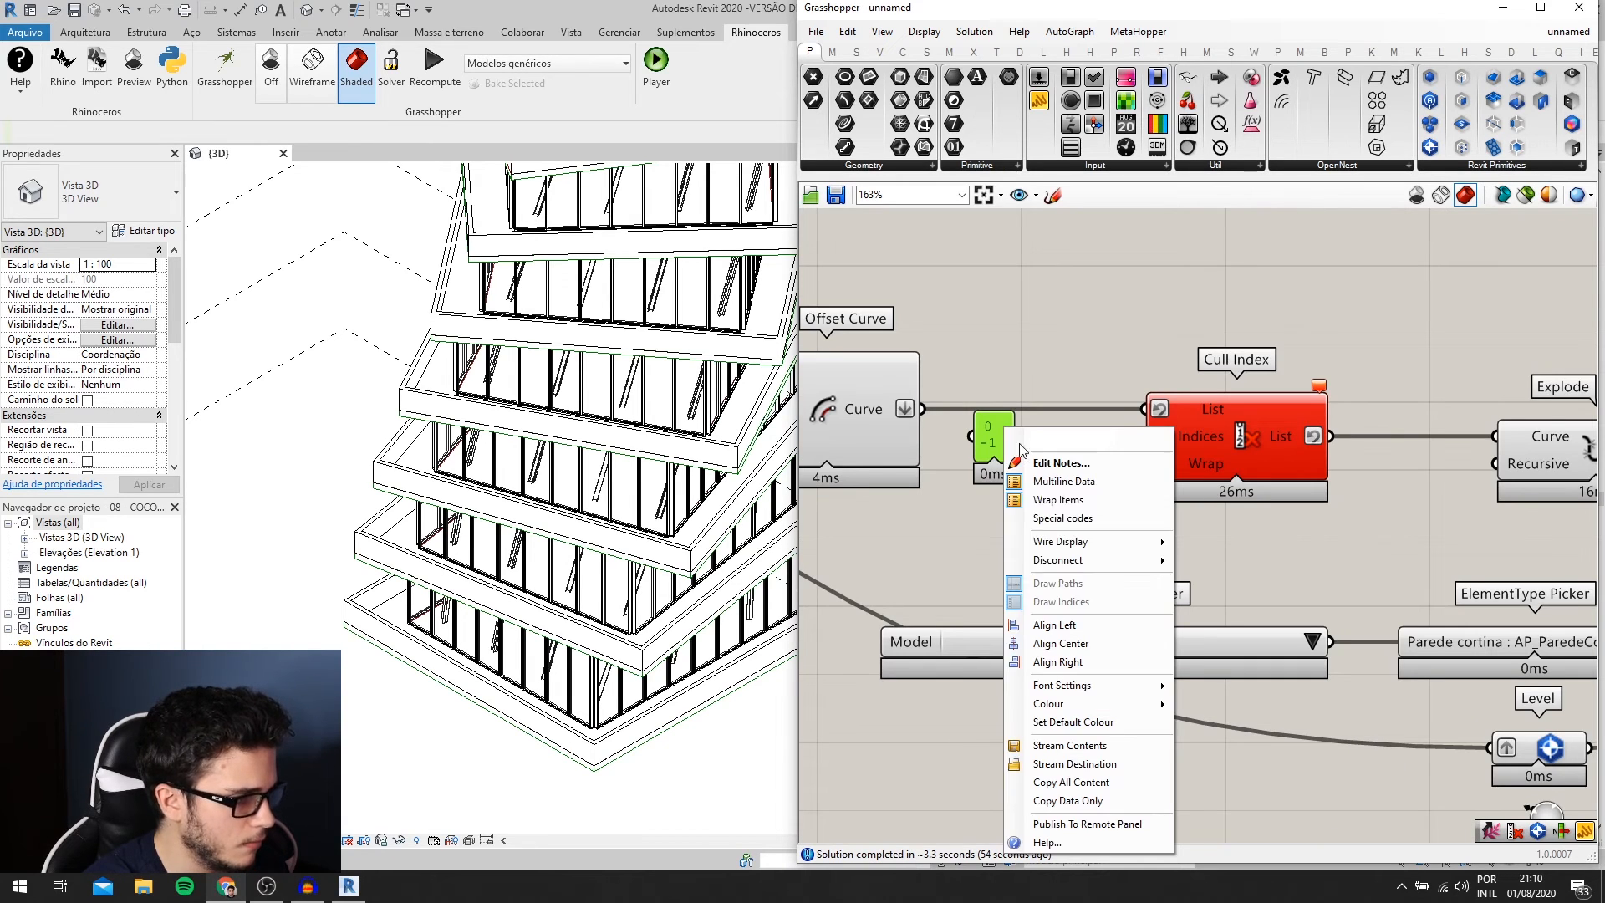
left_click(1084, 487)
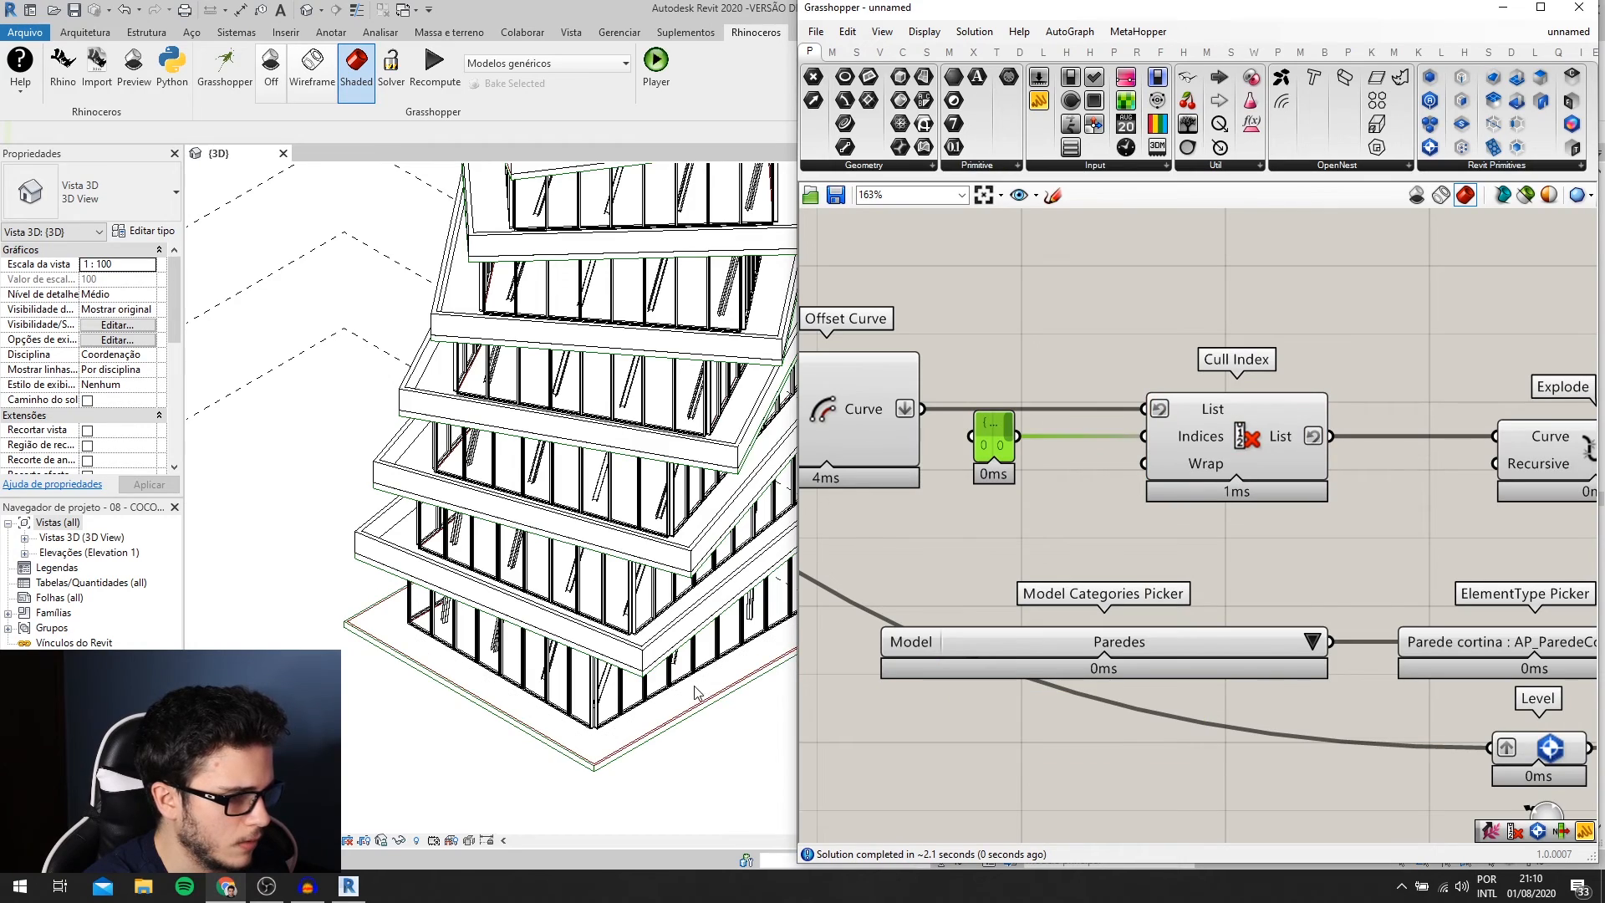
scroll(563, 744, "down", 5)
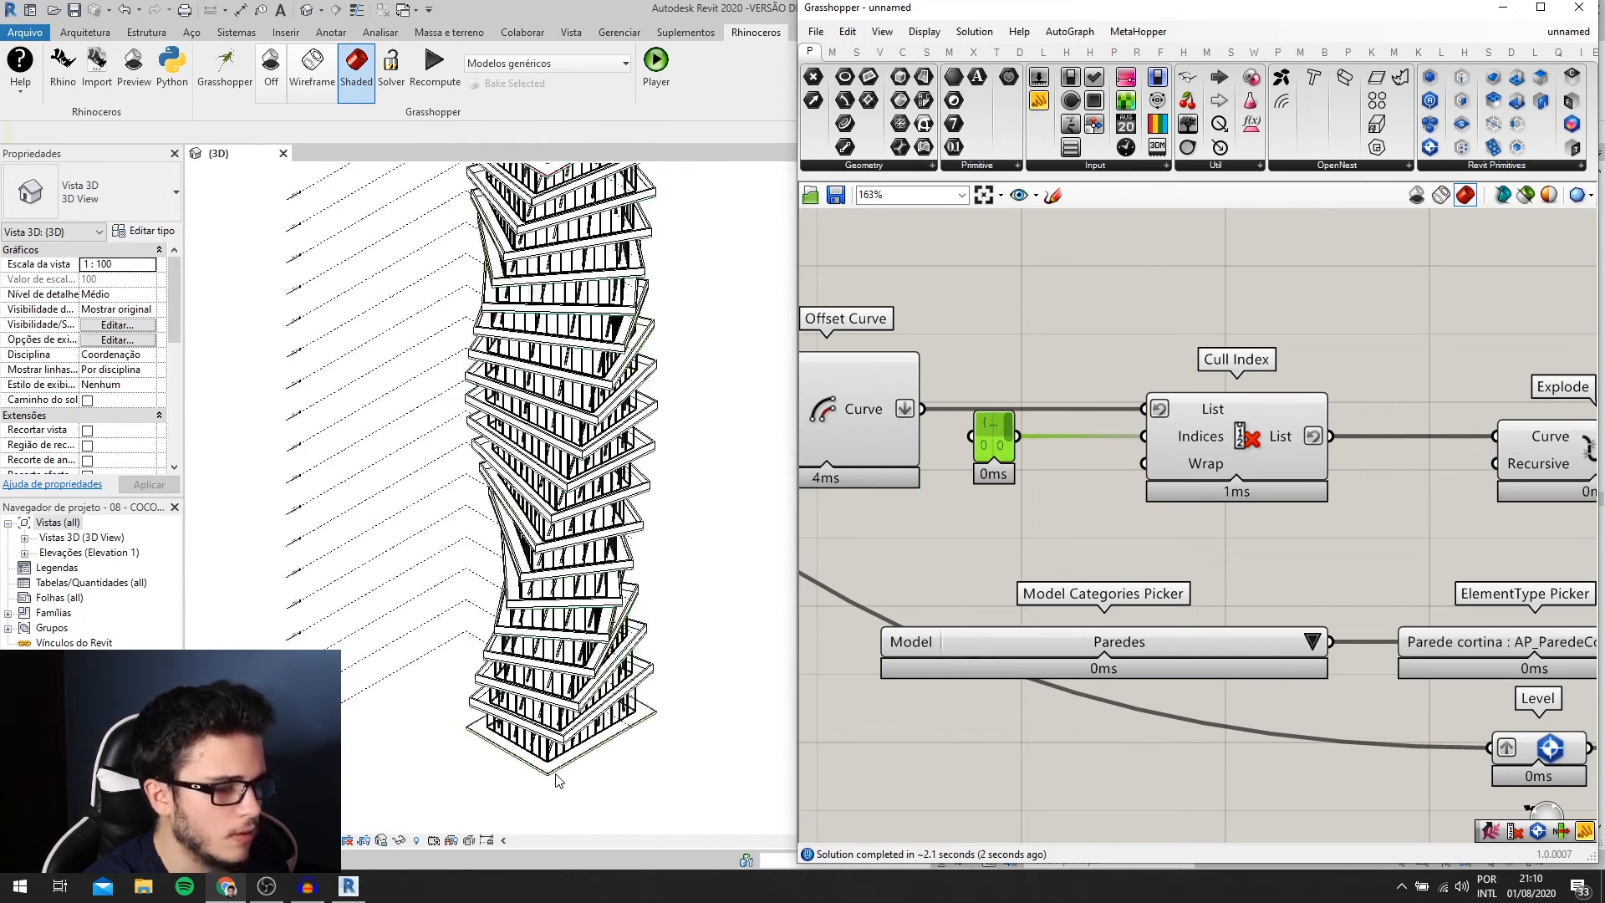
scroll(524, 339, "down", 2)
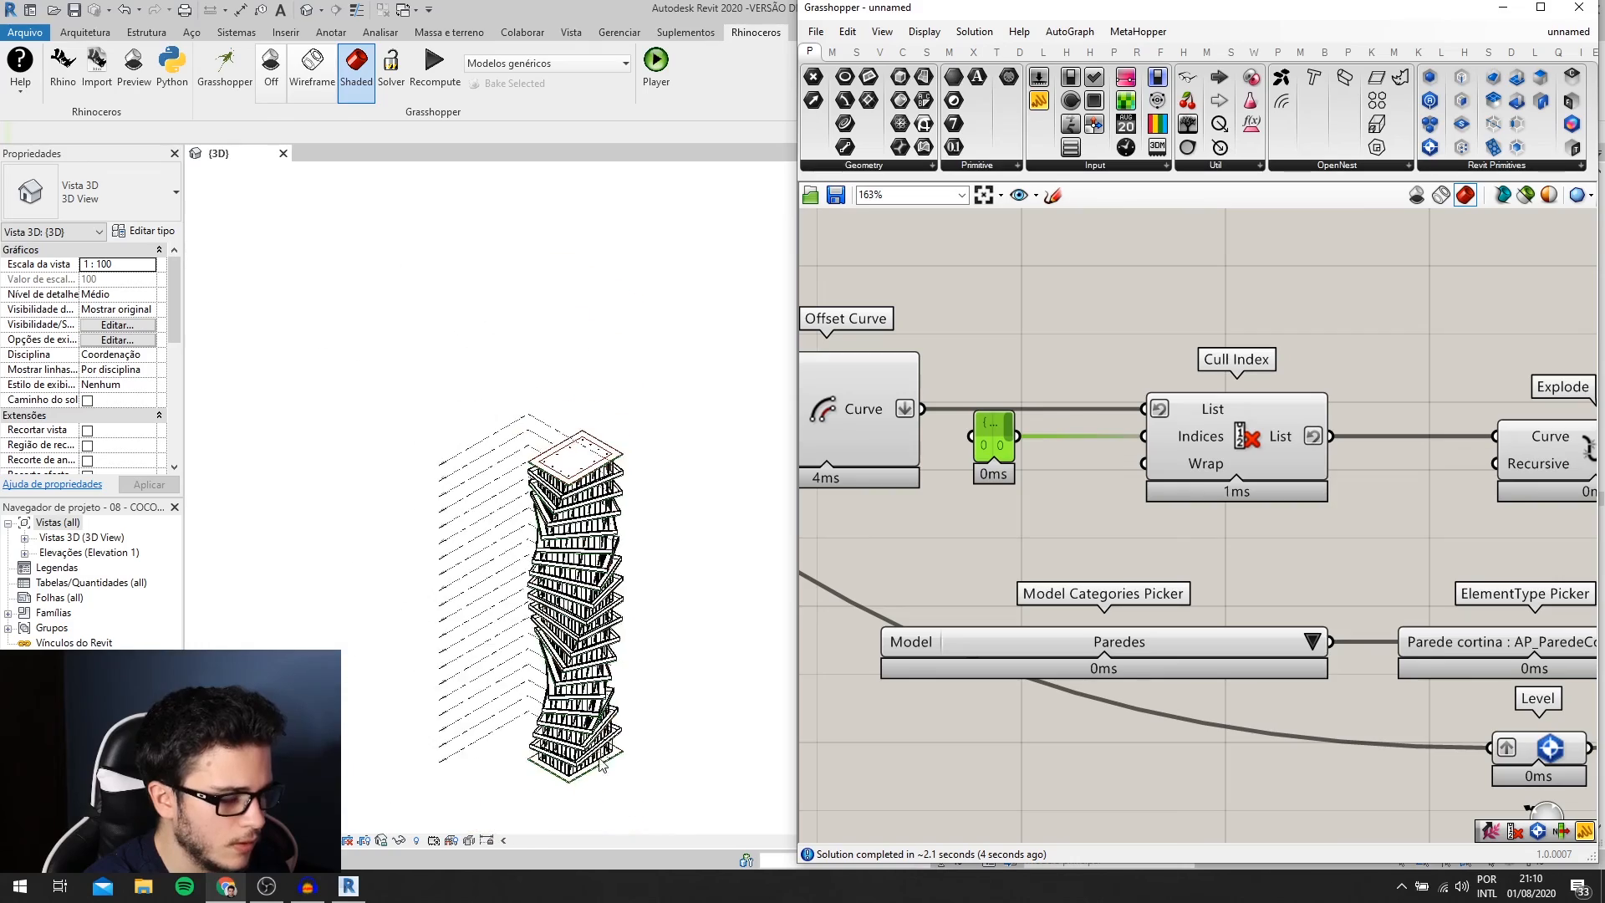
- Examine the parapet walls along the tower's floor edges in the Revit 3D view, both up close and from farther away
scroll(524, 339, "up", 5)
scroll(613, 652, "up", 1)
right_click_drag(1053, 601, 1006, 585)
scroll(674, 713, "up", 5)
scroll(504, 634, "up", 3)
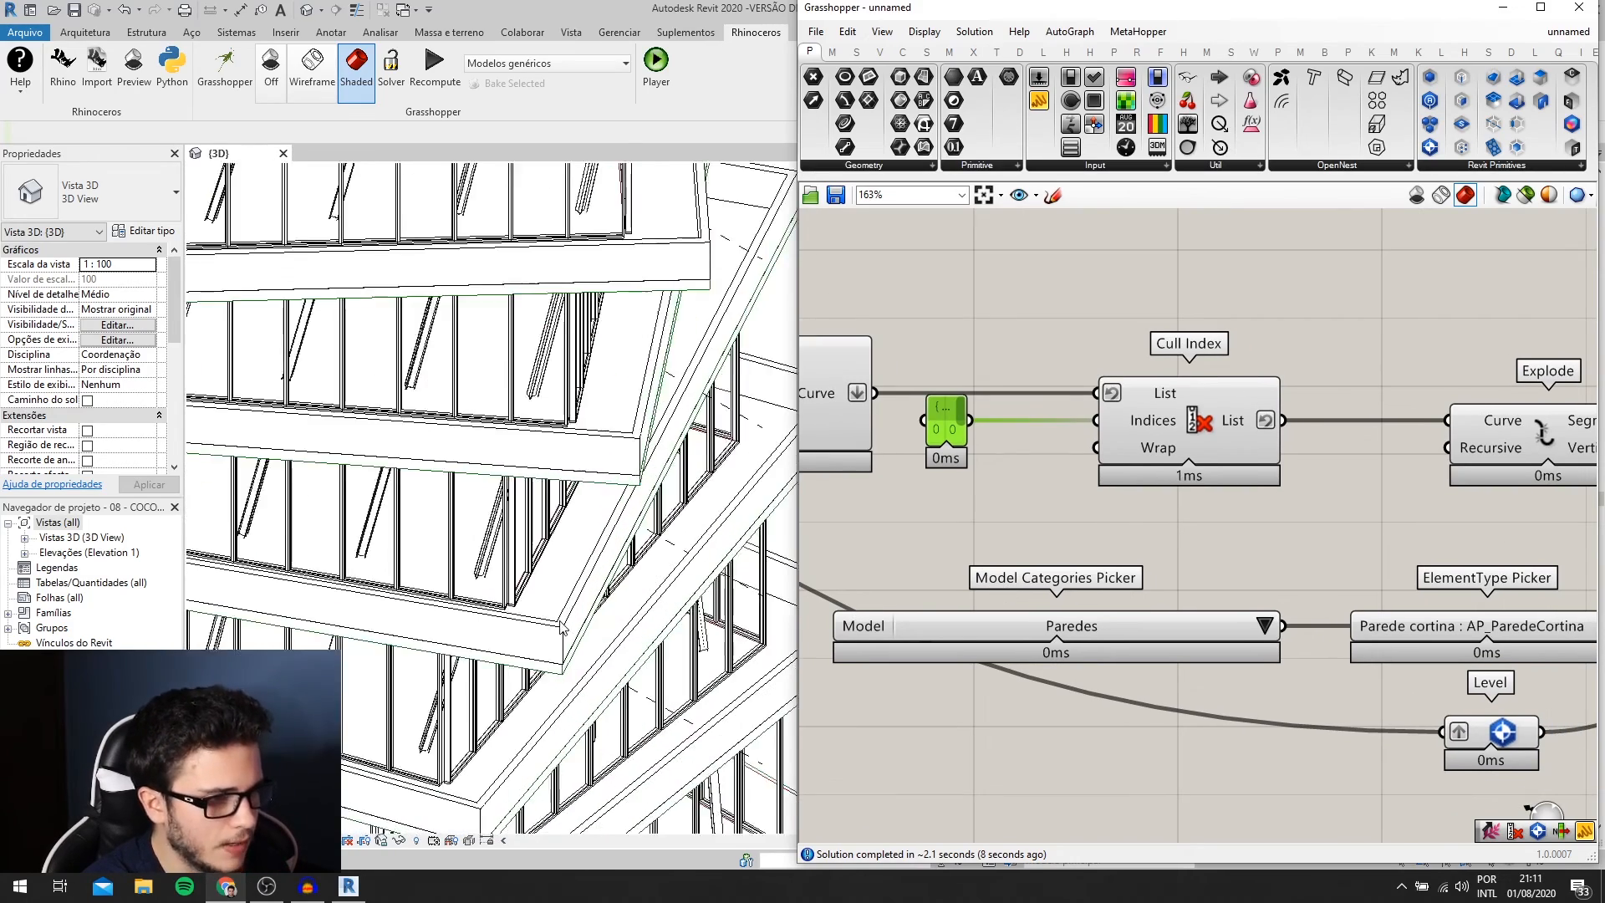
scroll(600, 625, "down", 2)
right_click_drag(1114, 649, 1030, 627)
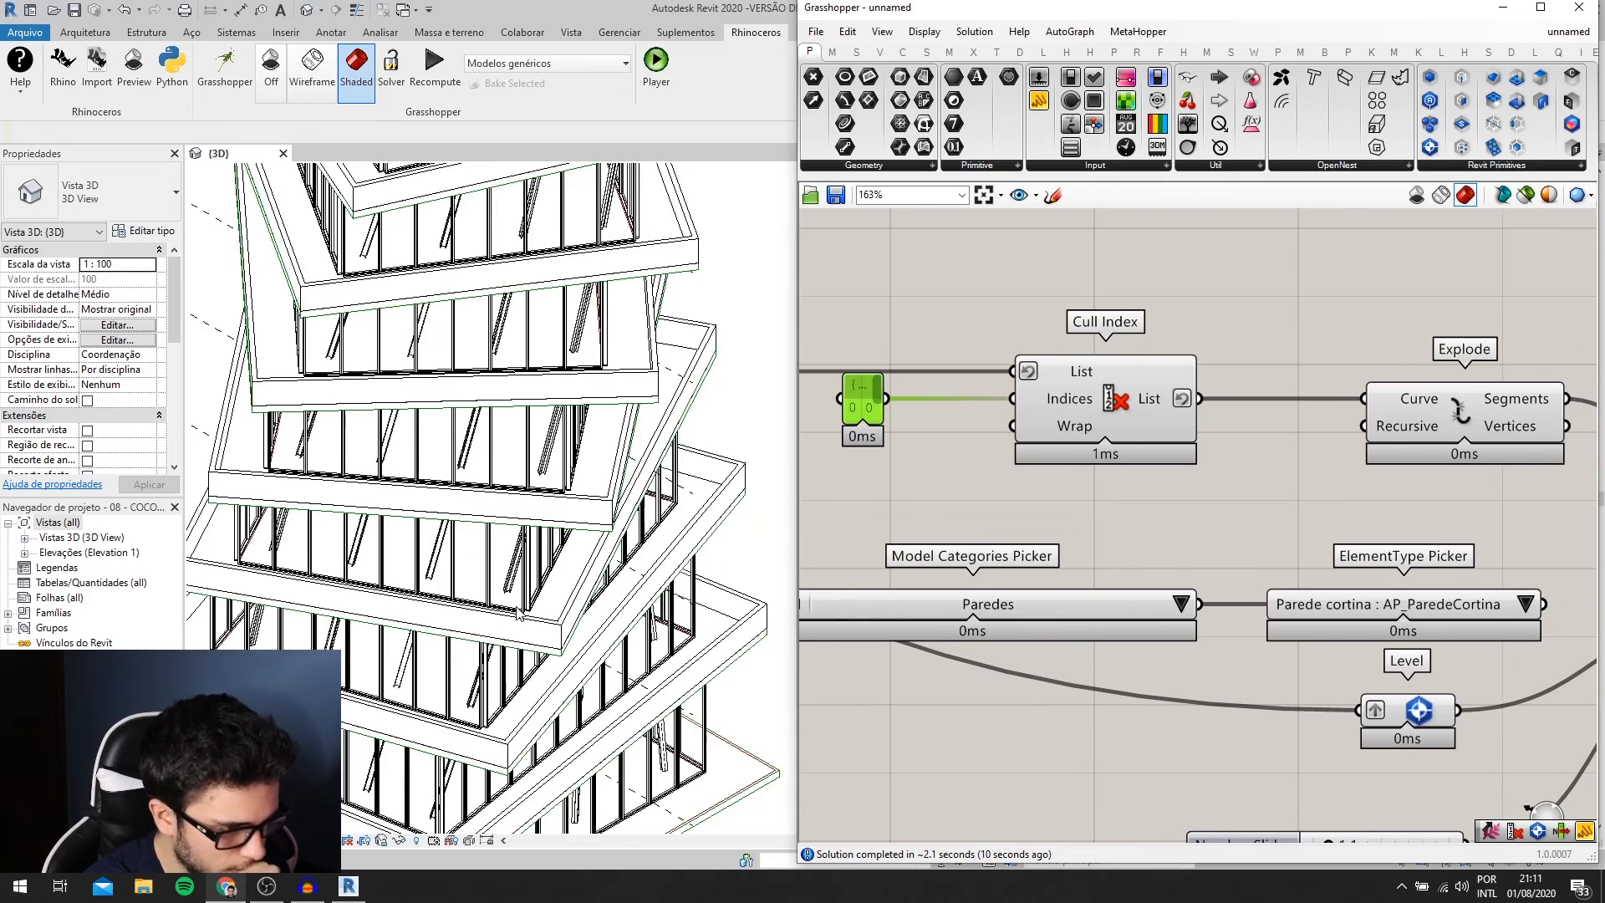
scroll(519, 614, "down", 4)
scroll(499, 719, "up", 3)
scroll(562, 573, "down", 2)
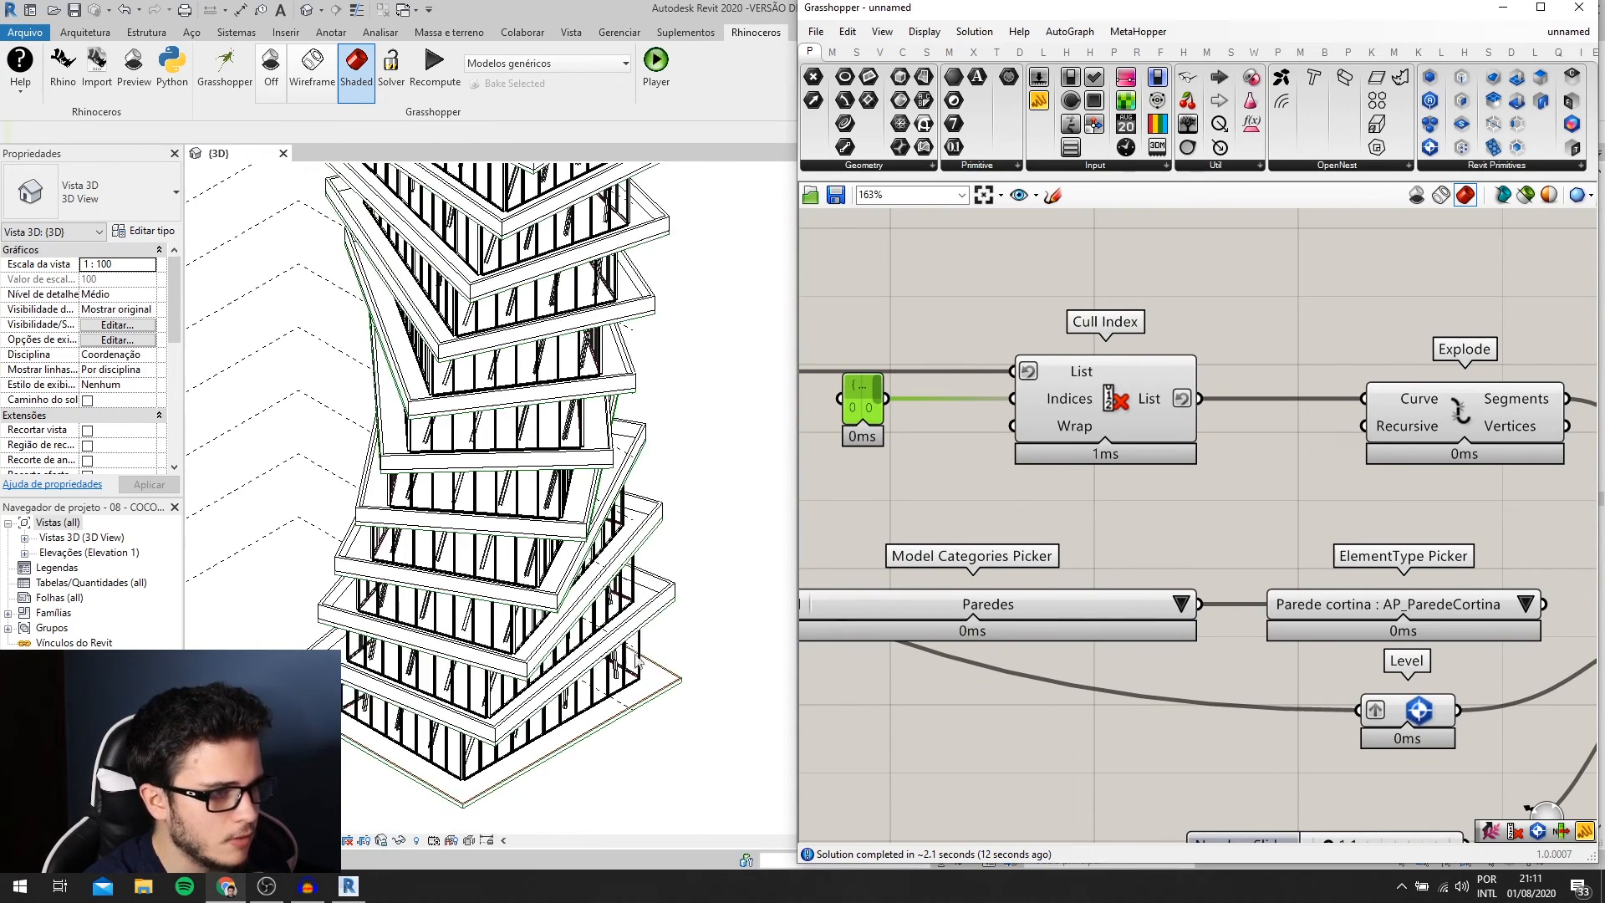
- Lock the Grasshopper solver before editing the inputs of the parapets' Add Wall component
right_click_drag(1463, 618, 1181, 561)
scroll(1251, 530, "down", 1)
right_click(1245, 501)
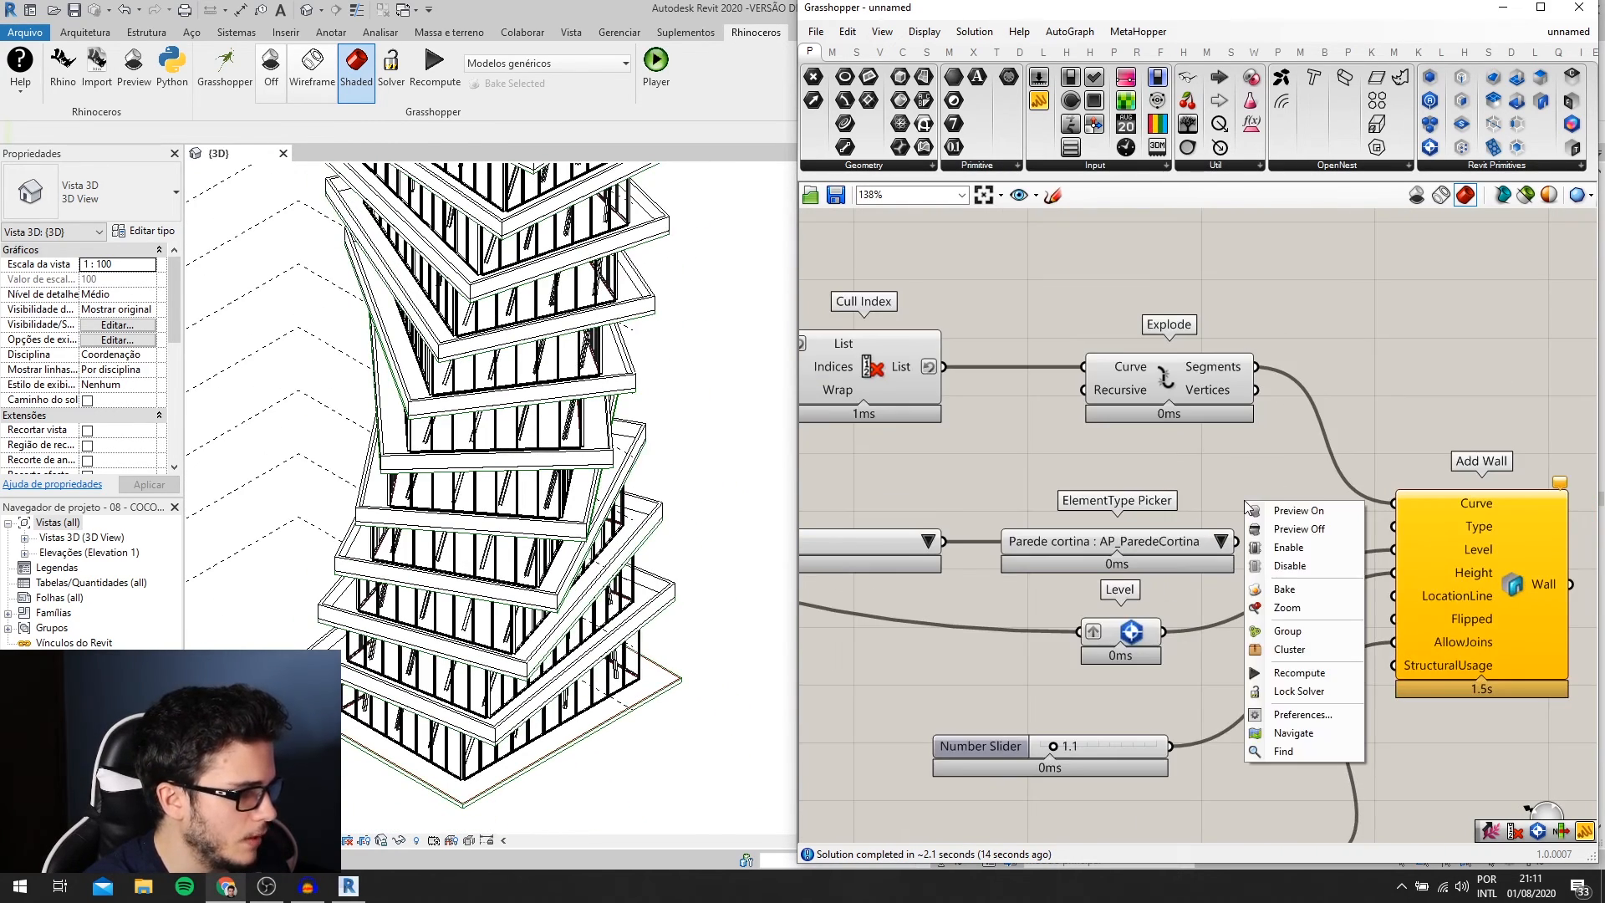
left_click(1300, 690)
scroll(1261, 563, "up", 2)
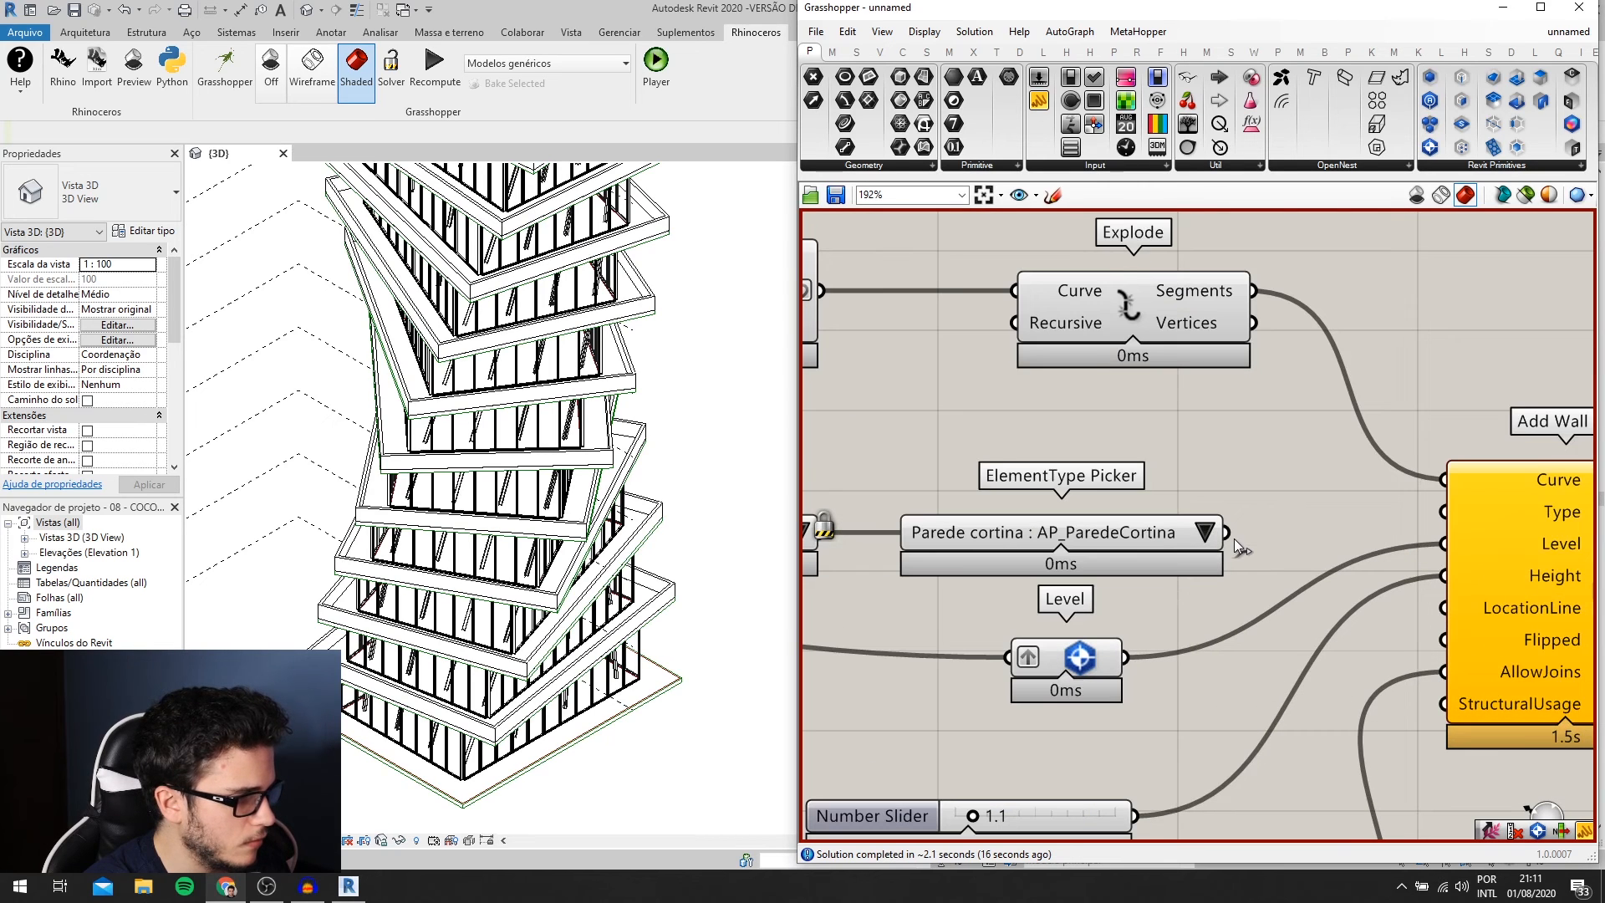
- Connect the ElementType Picker to Add Wall's Type input and choose the wall type Parede cortina : AP_Vazio
left_click_drag(1273, 527, 1444, 512)
scroll(1201, 552, "up", 1)
left_click(1206, 528)
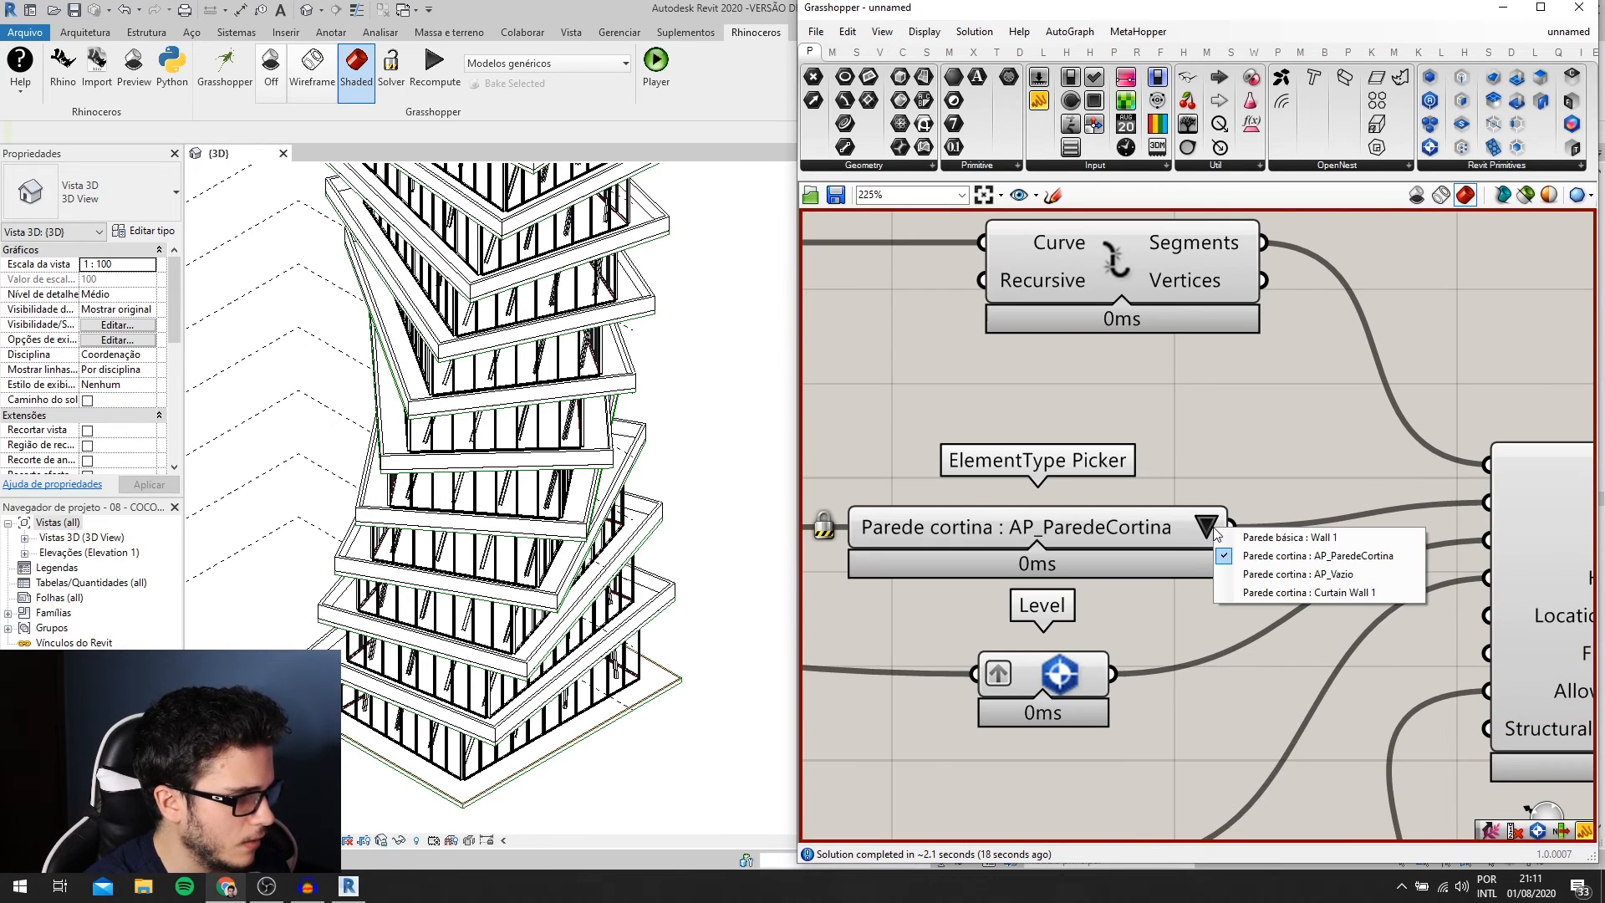
left_click(1297, 576)
- Delete the Boolean Toggle that feeds Add Wall's AllowJoins input
scroll(1304, 602, "down", 5)
right_click(1348, 681)
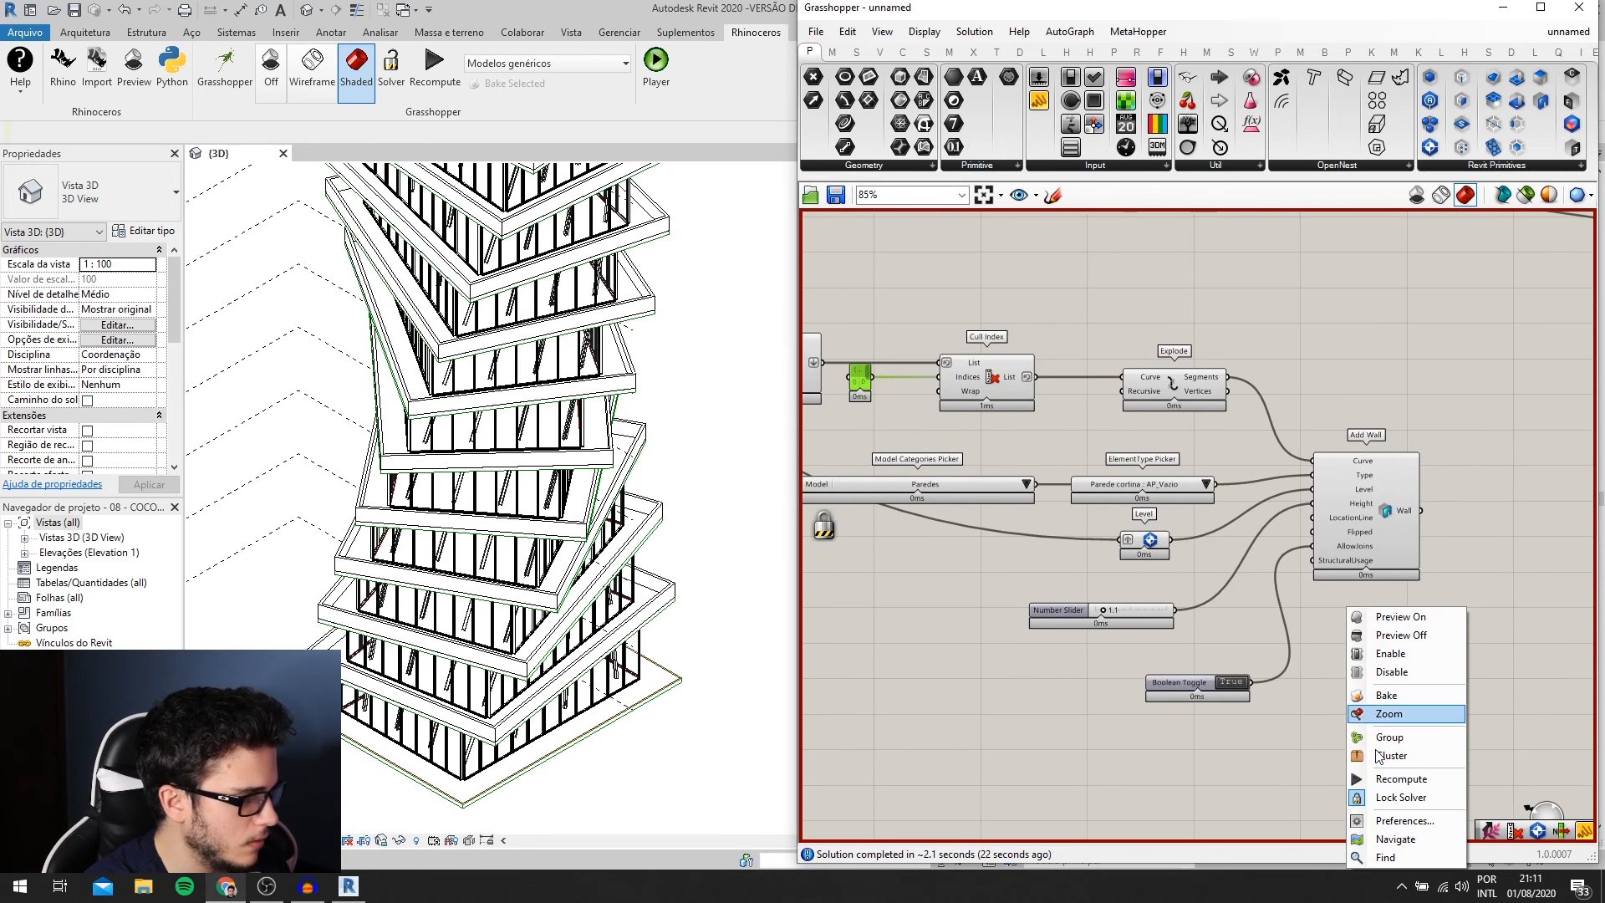
scroll(1343, 679, "up", 2)
left_click(1297, 682)
left_click_drag(1157, 685, 1122, 684)
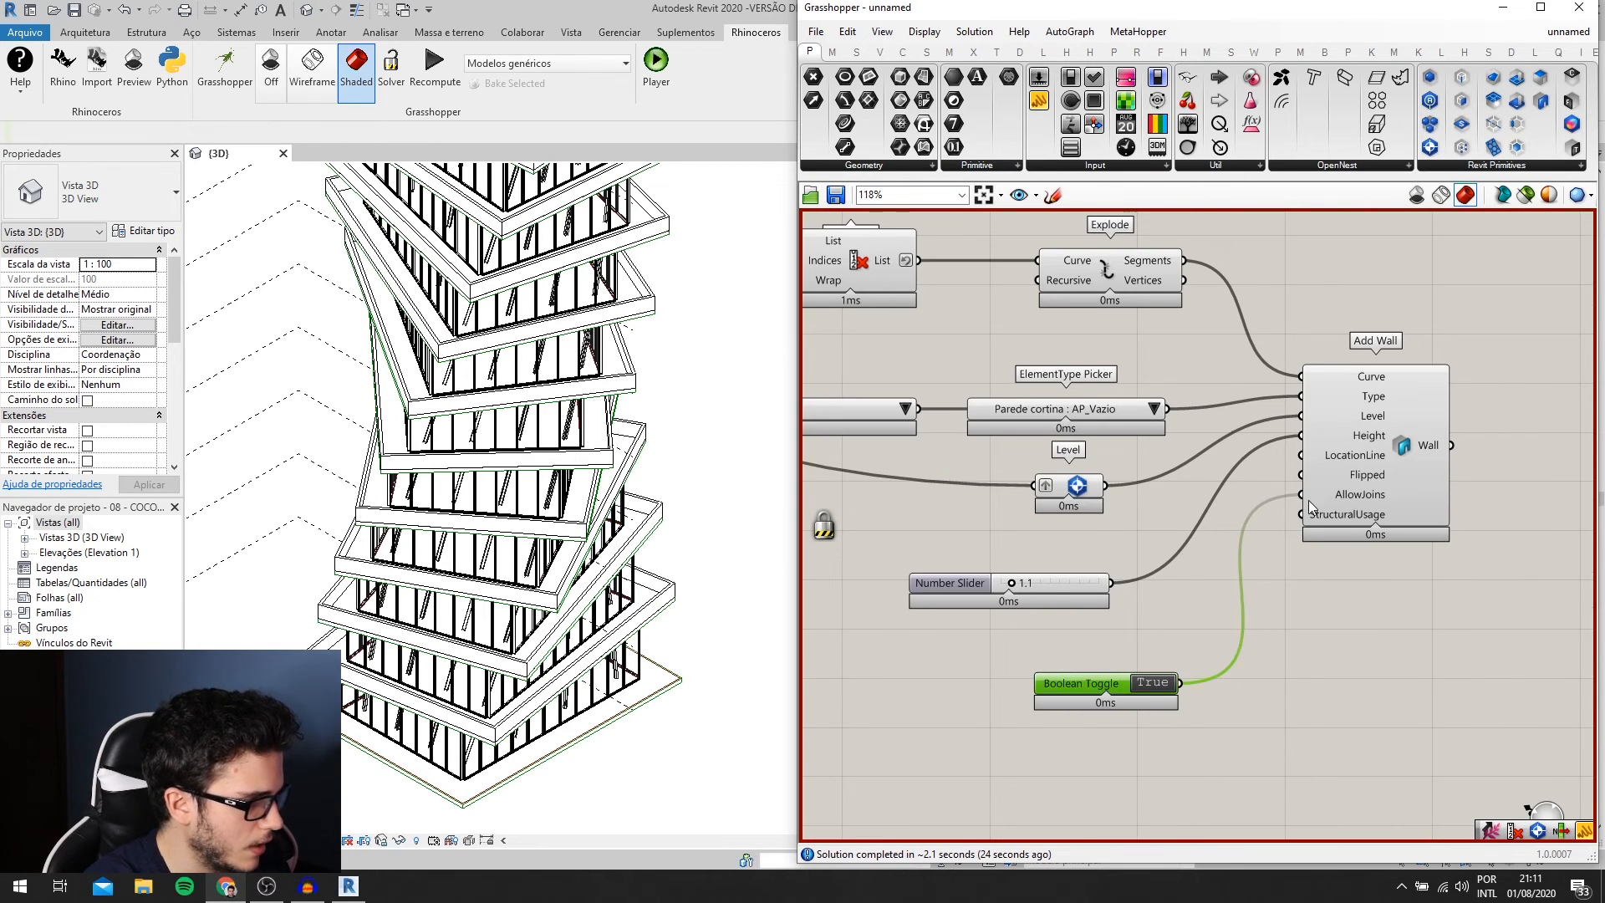
key("Delete")
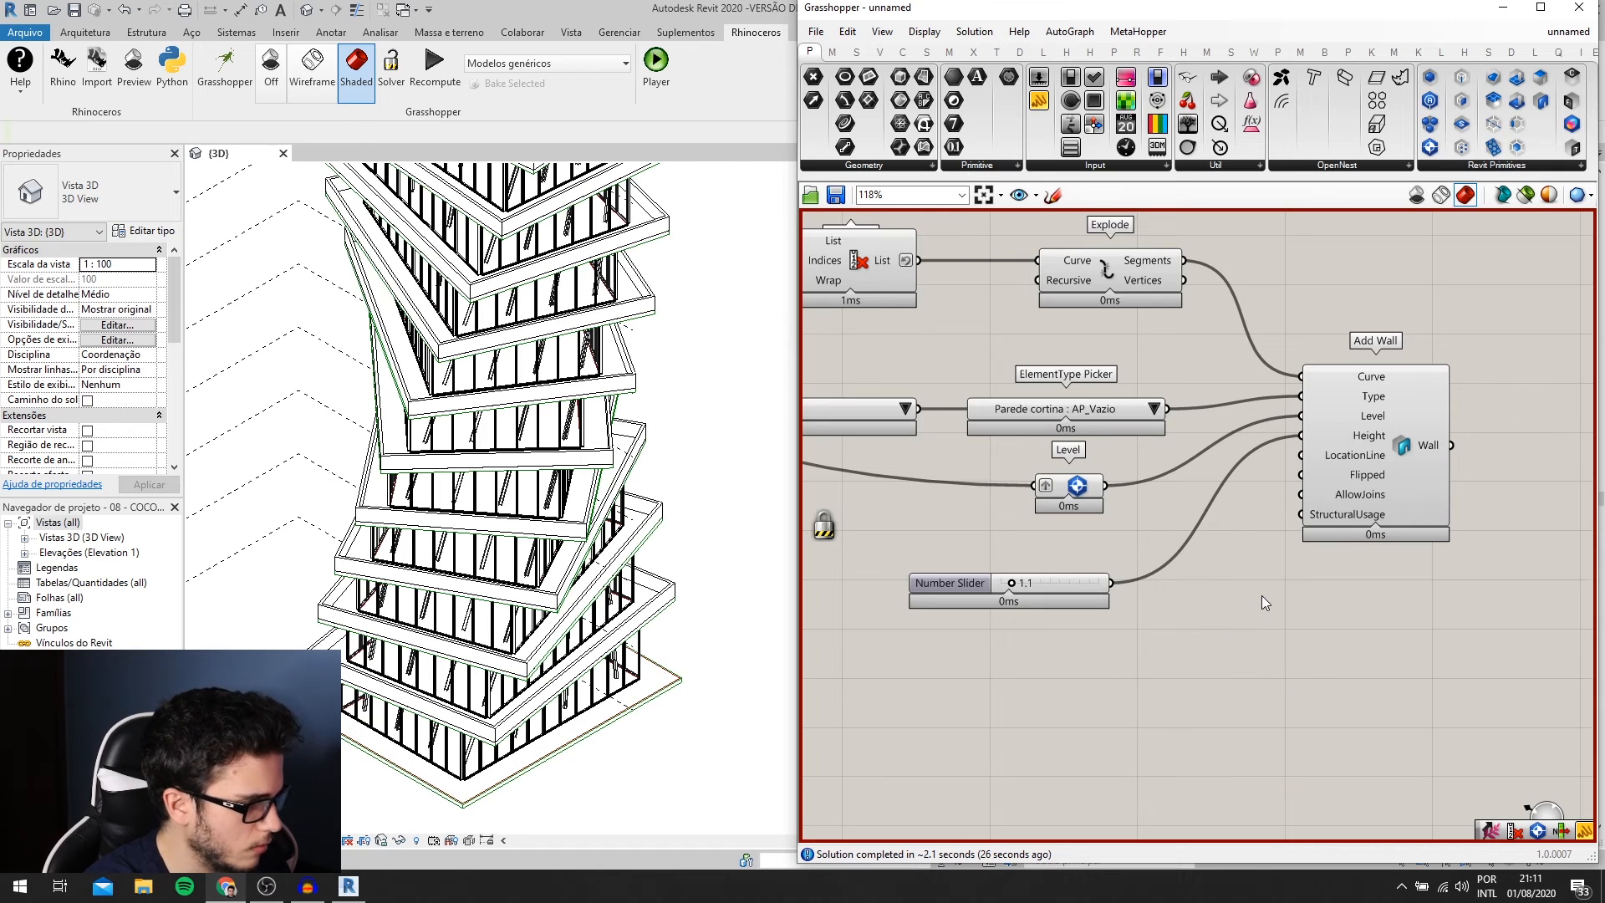
- Unlock the Grasshopper solver to rebuild the parapets with the AP_Vazio curtain wall type
right_click(1261, 595)
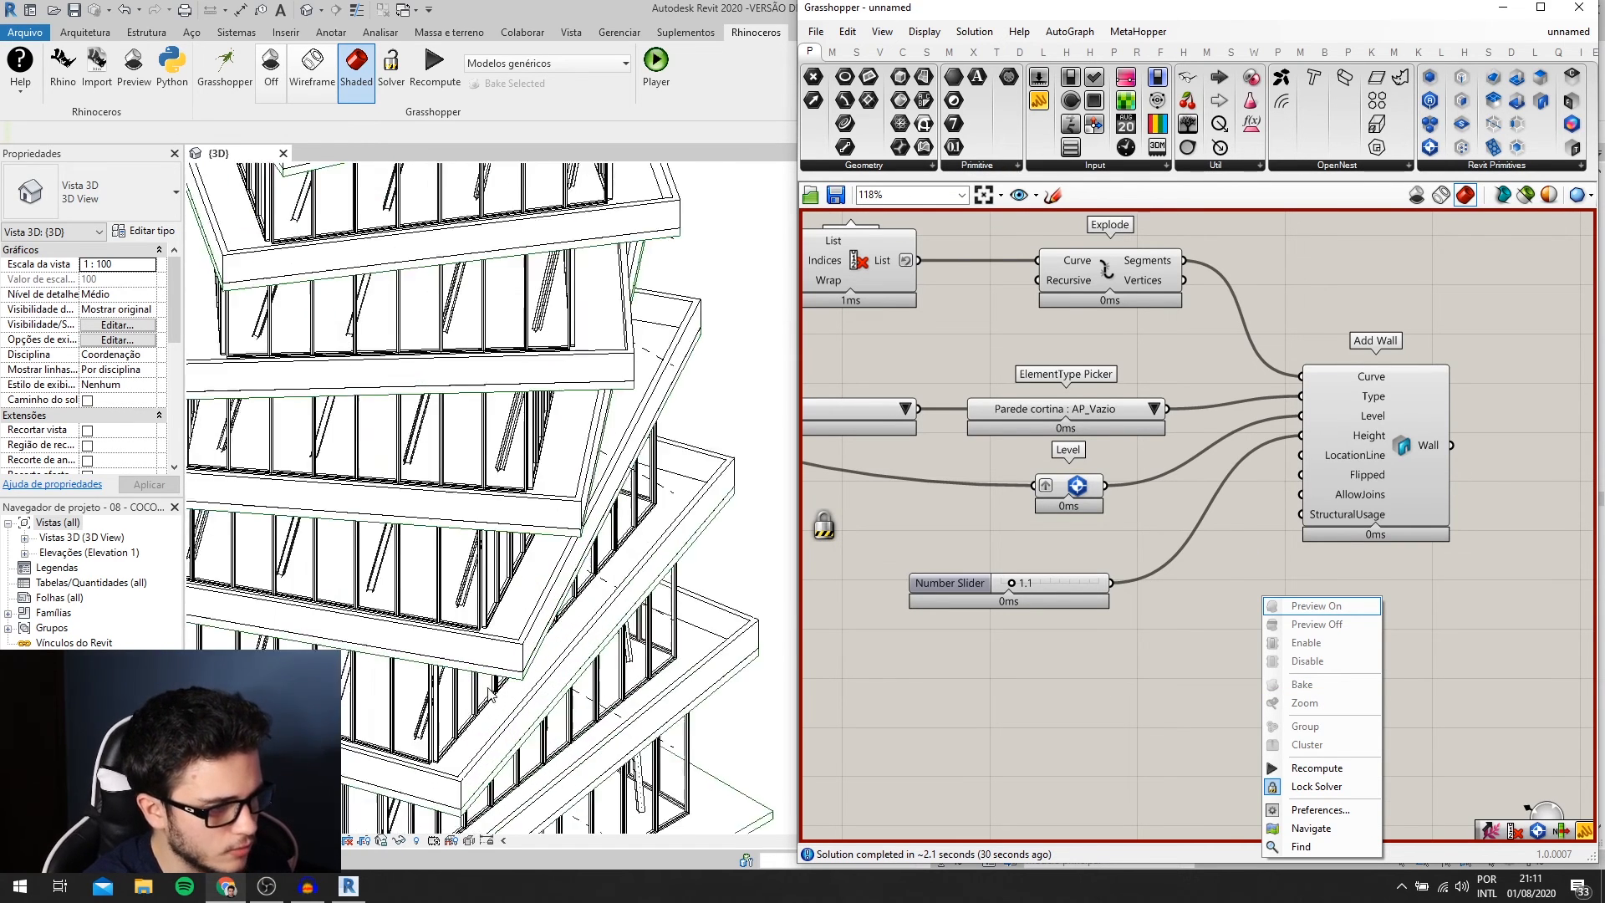
right_click(1210, 609)
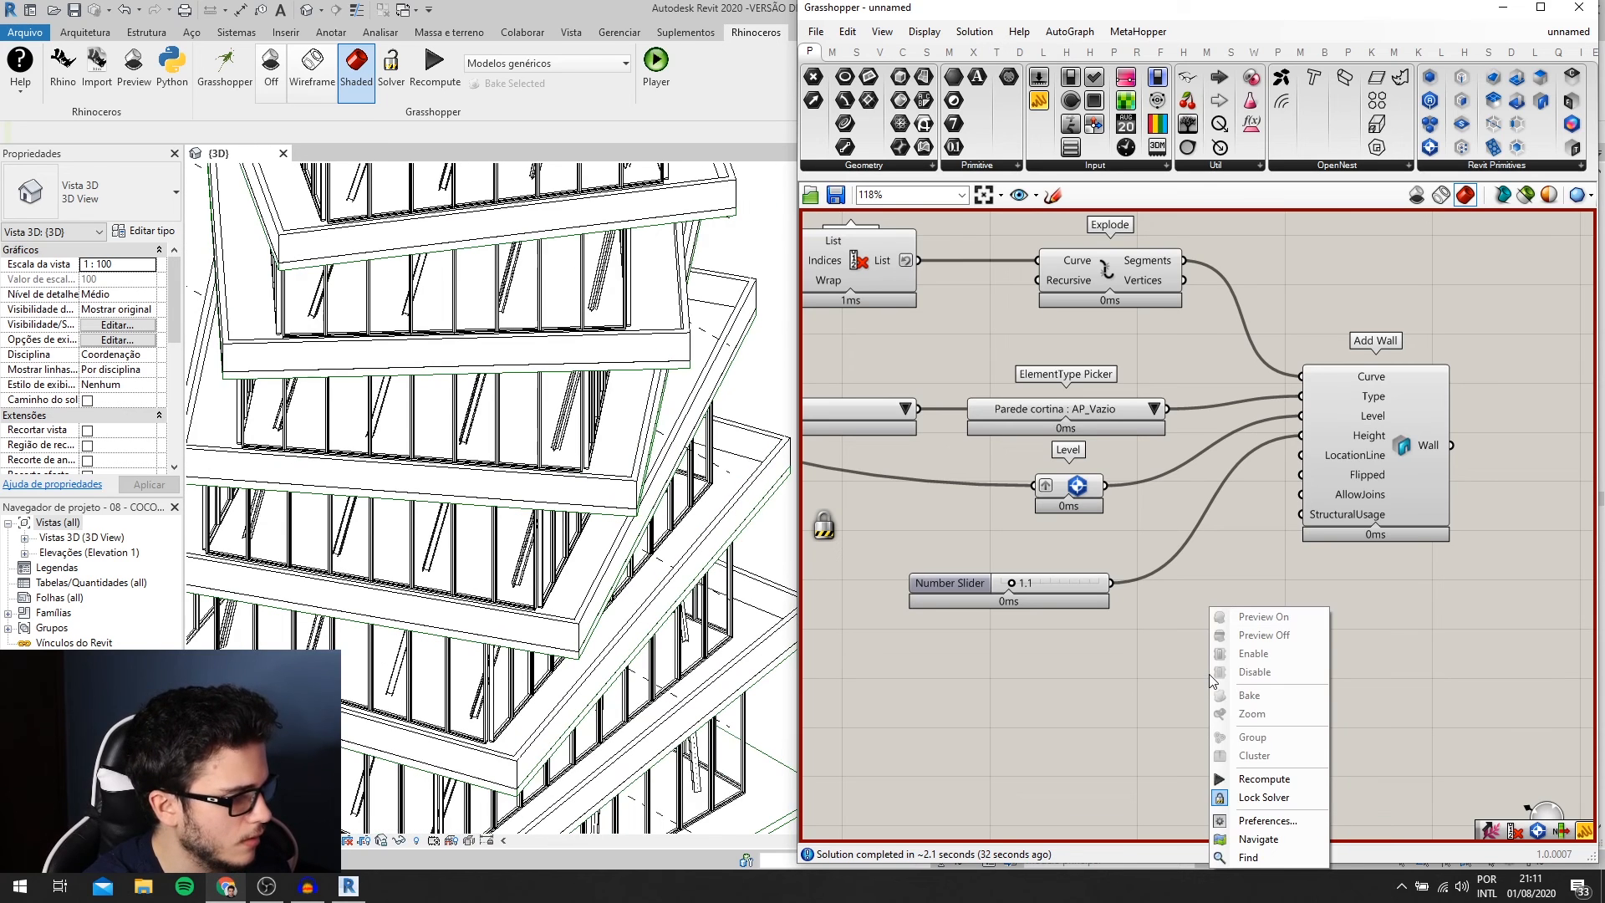
left_click(1291, 795)
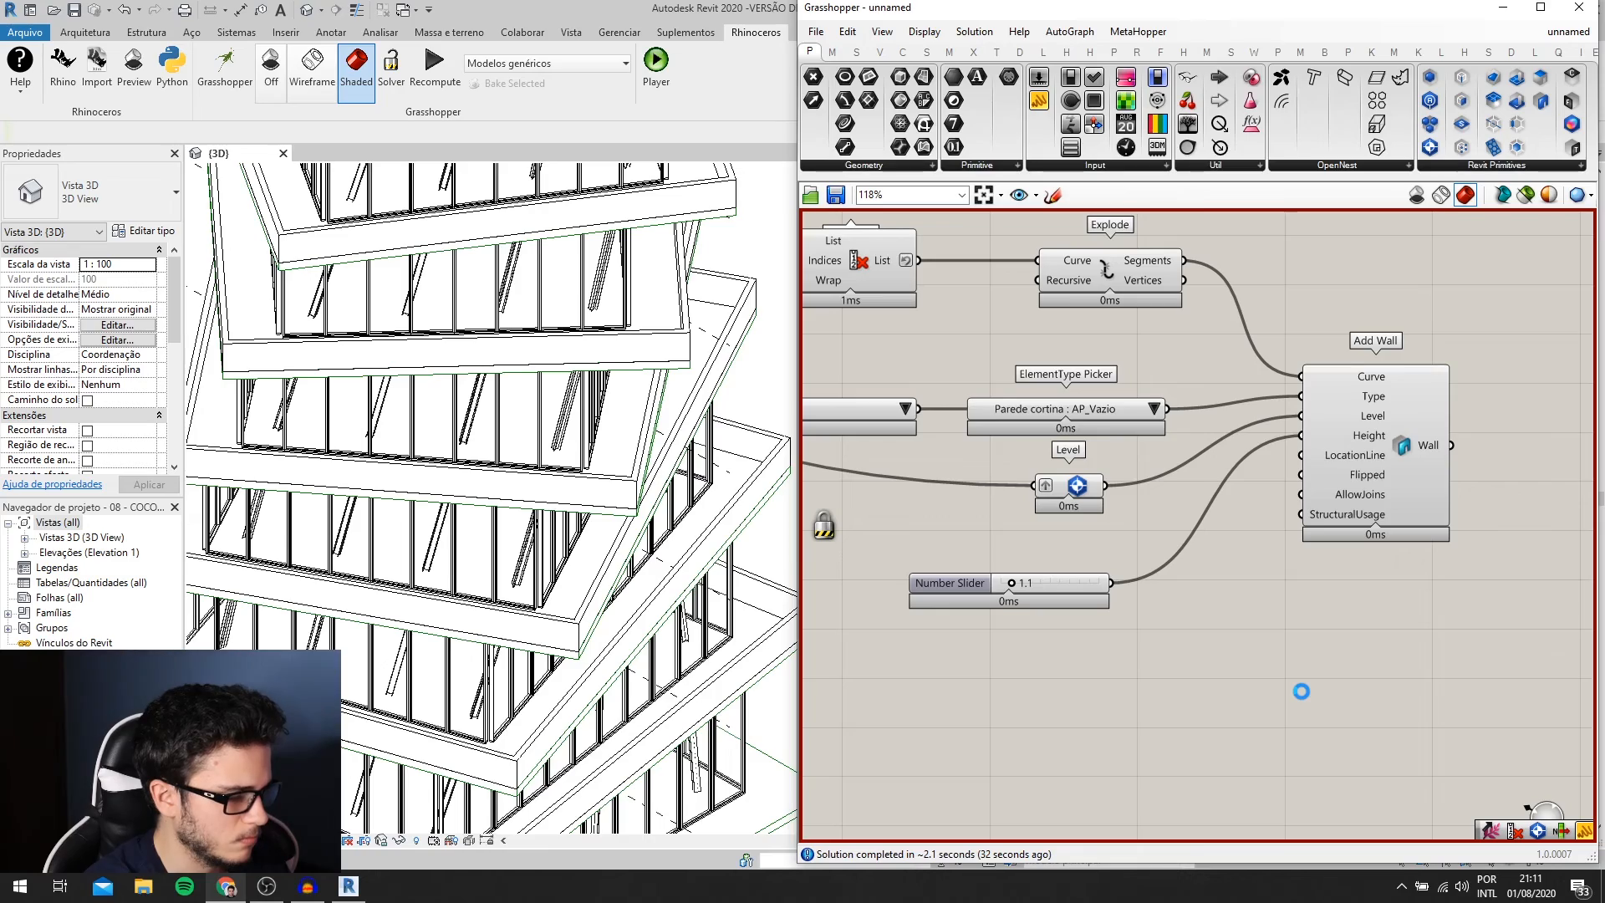
- Examine the rebuilt curtain wall parapets around the tower's floors, including their panel divisions and corners
scroll(1302, 691, "up", 3)
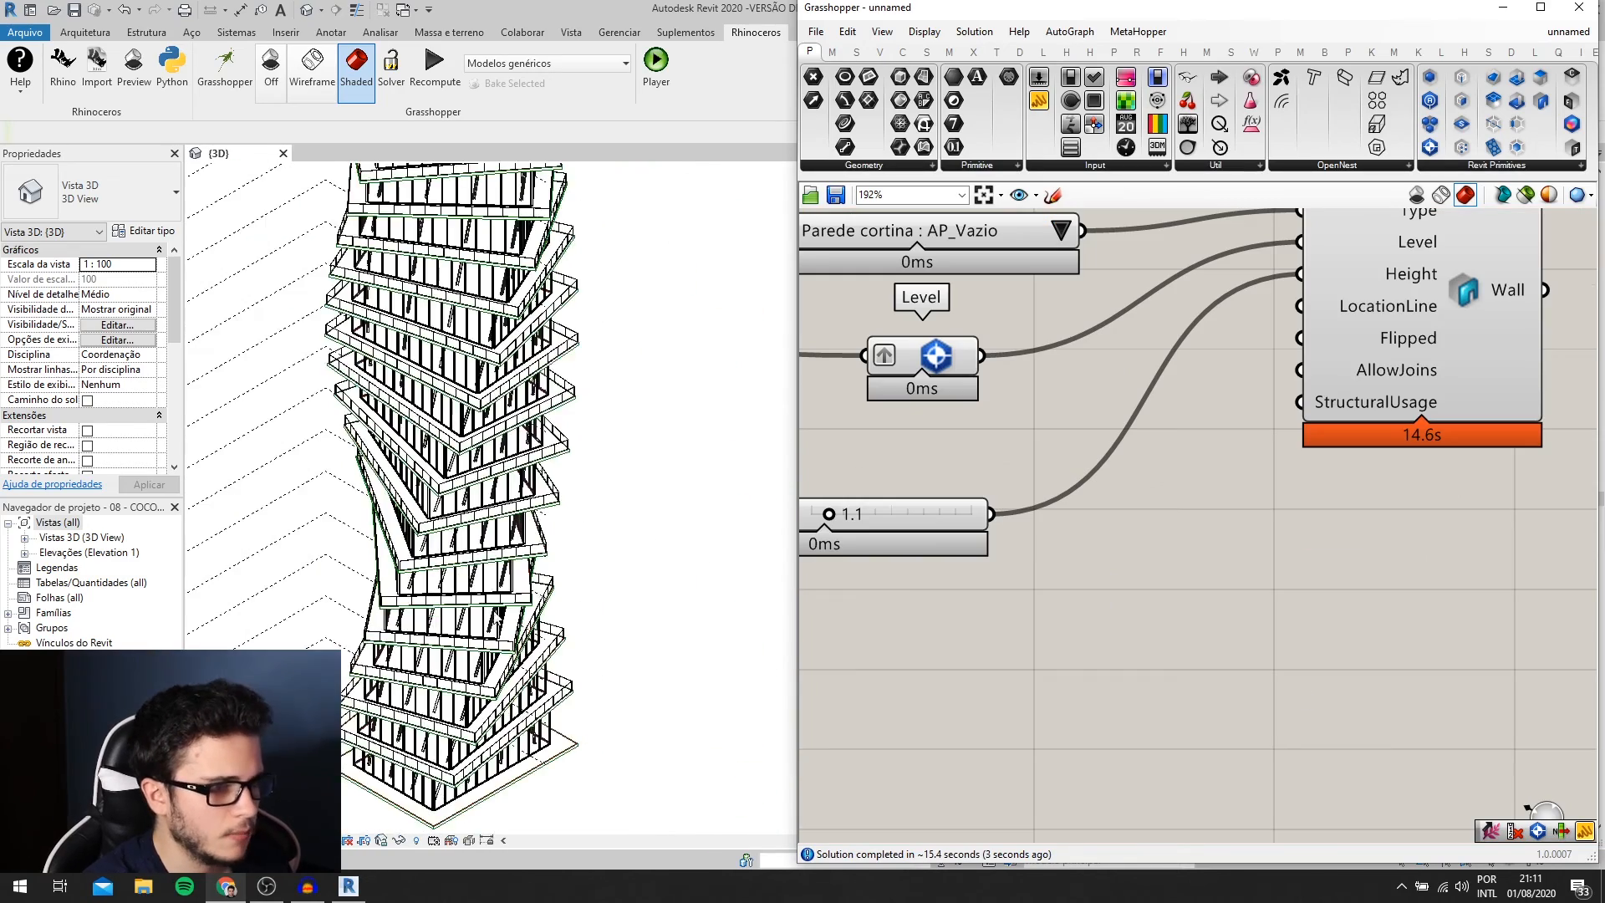
scroll(582, 436, "up", 5)
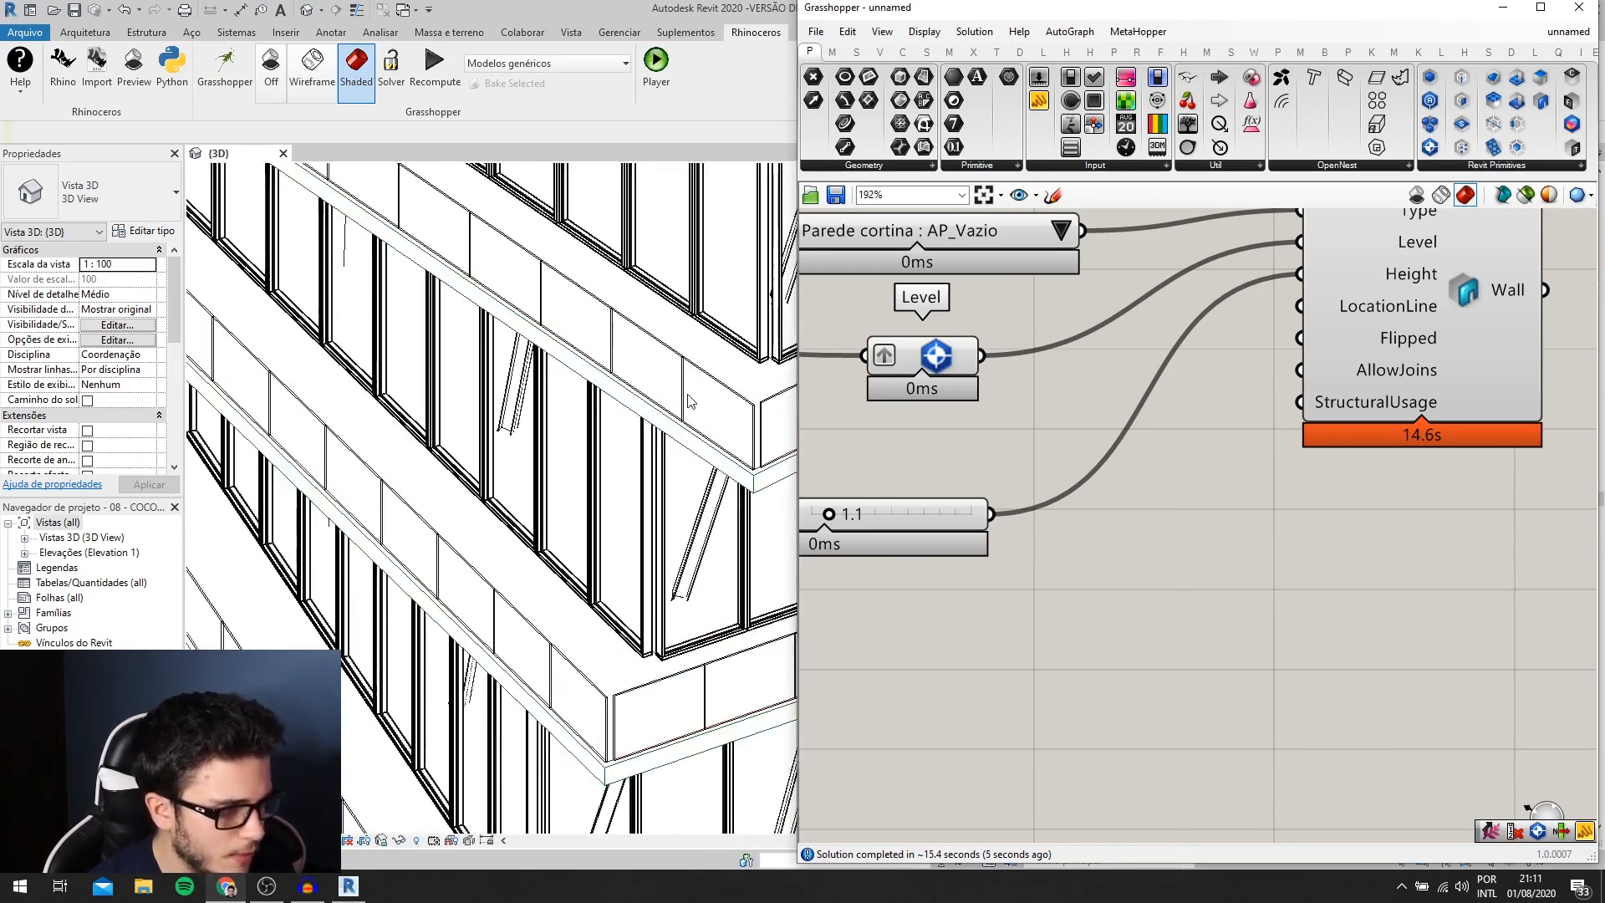
scroll(482, 518, "down", 2)
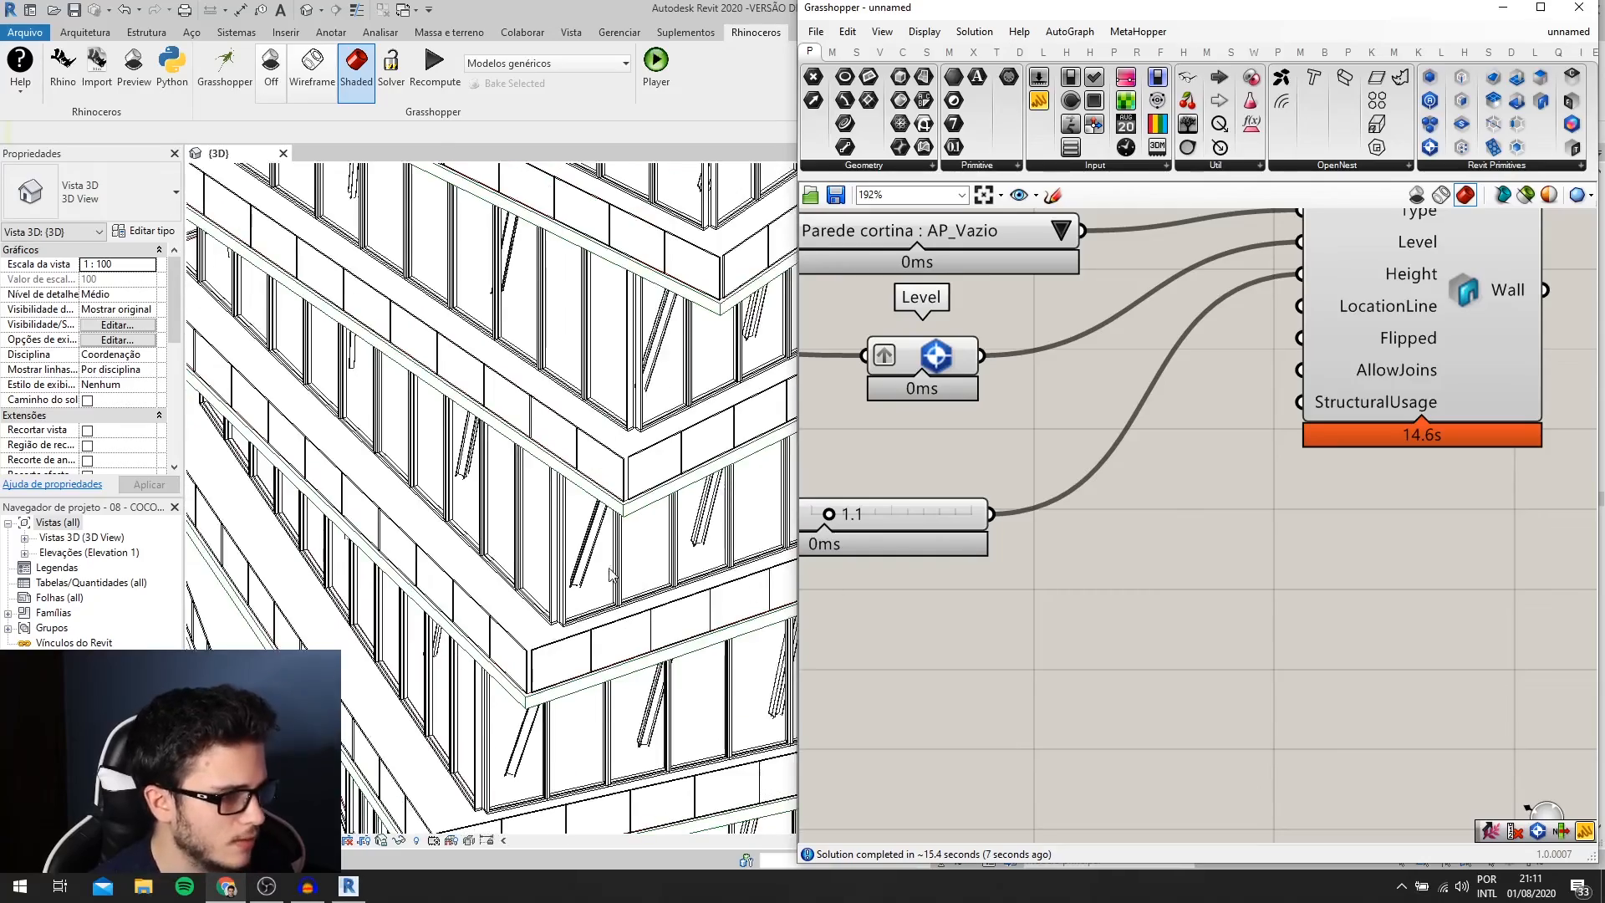
scroll(611, 575, "down", 6)
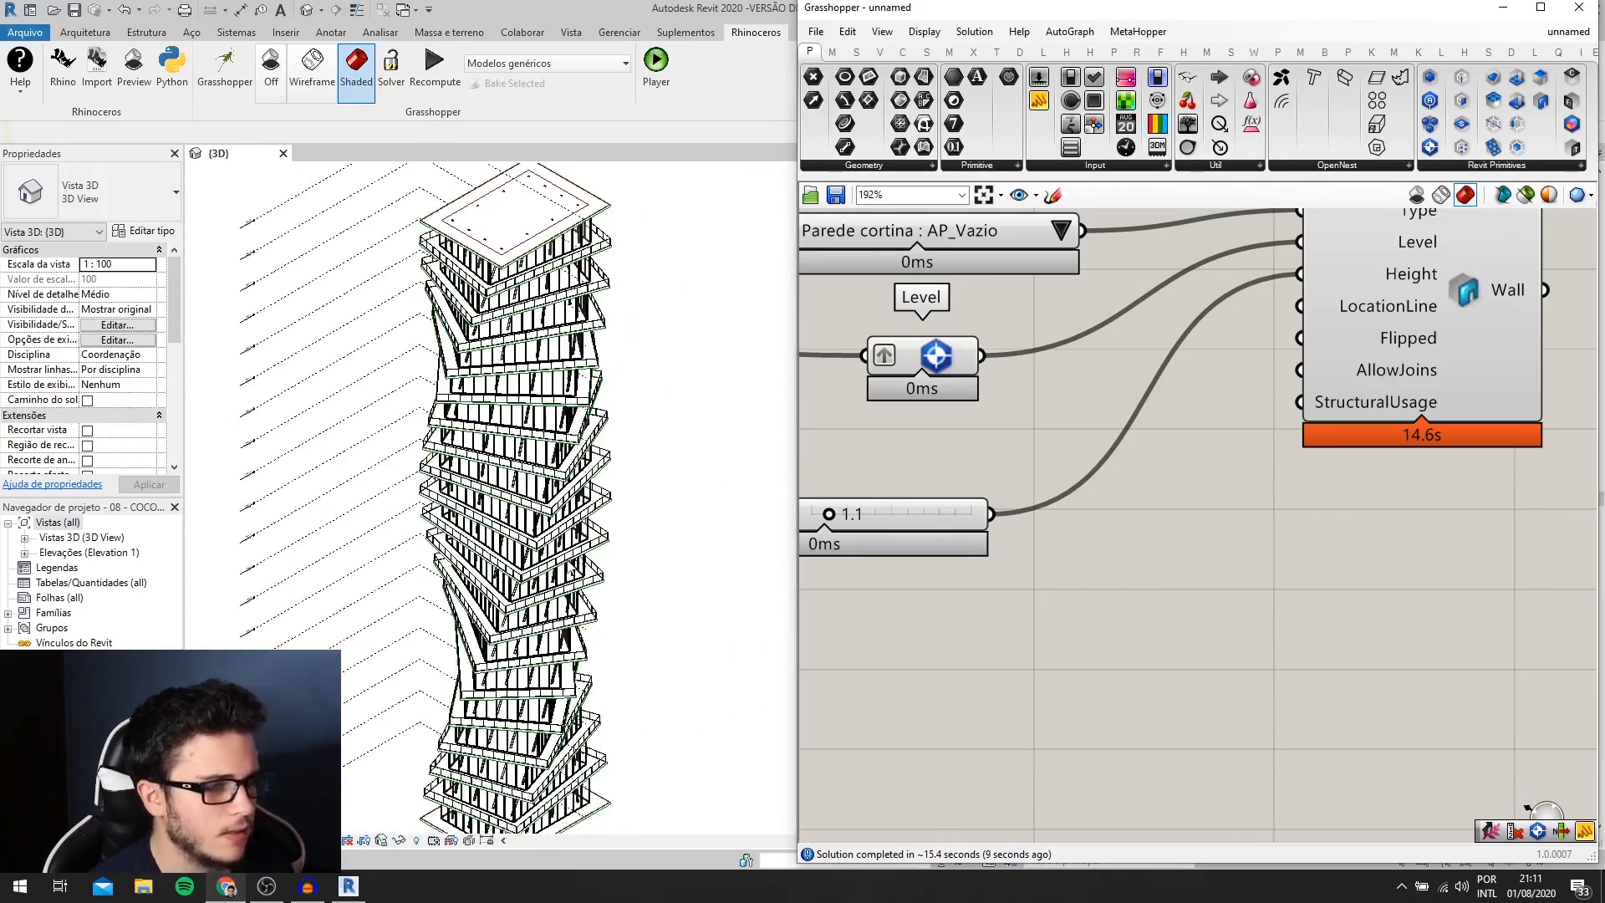
scroll(272, 606, "up", 6)
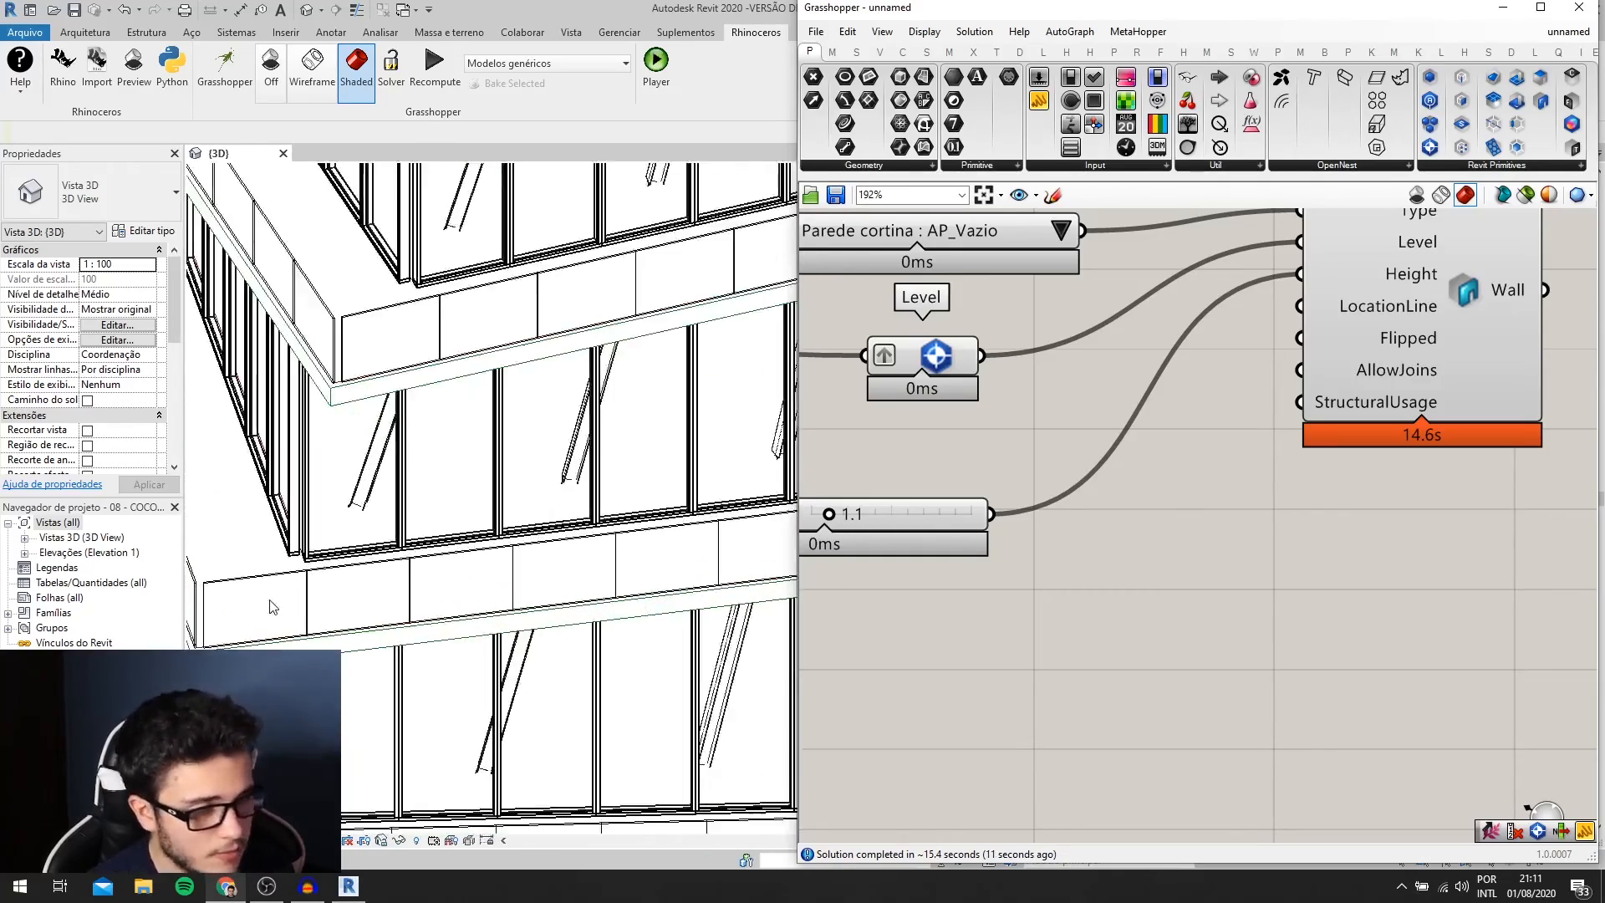
scroll(558, 617, "down", 3)
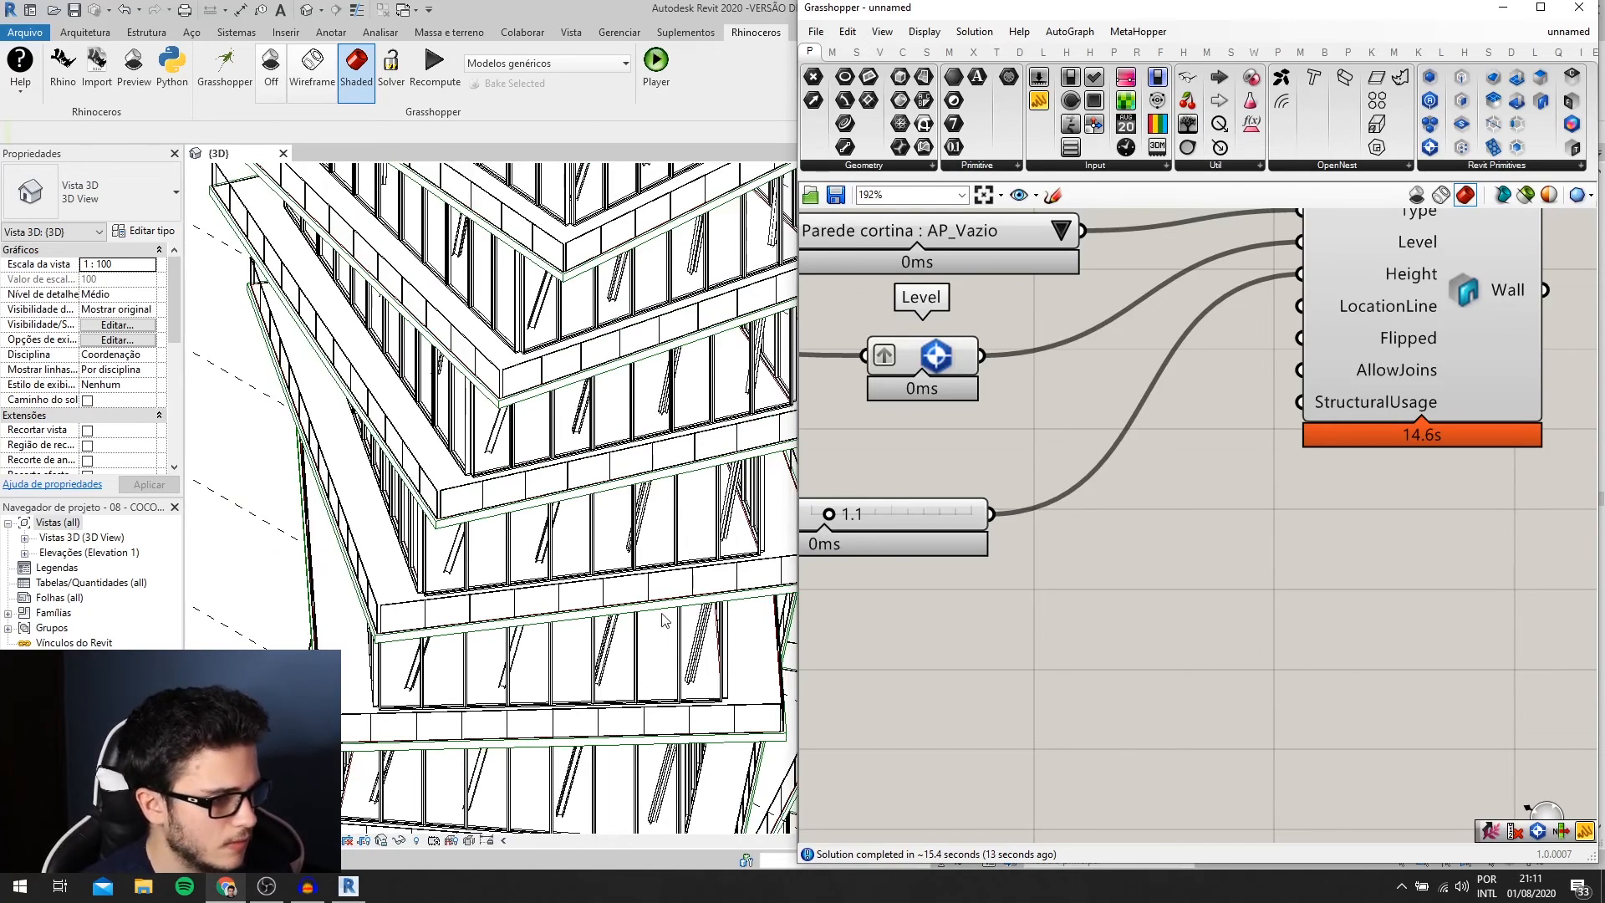
scroll(1259, 497, "down", 3)
scroll(516, 648, "up", 4)
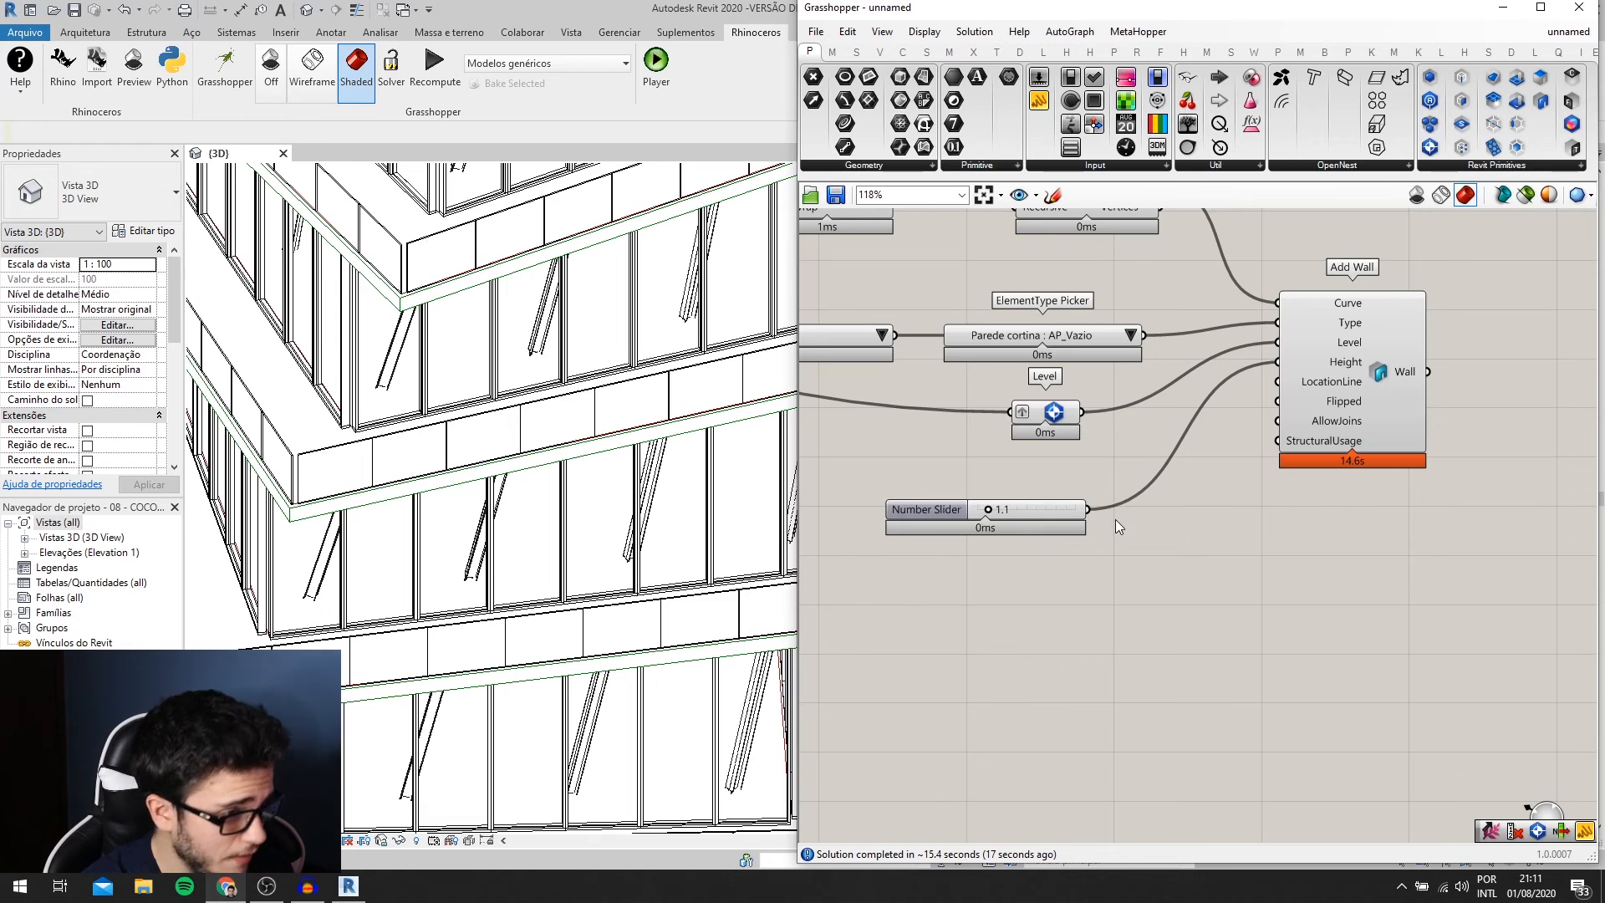
scroll(1115, 519, "down", 5)
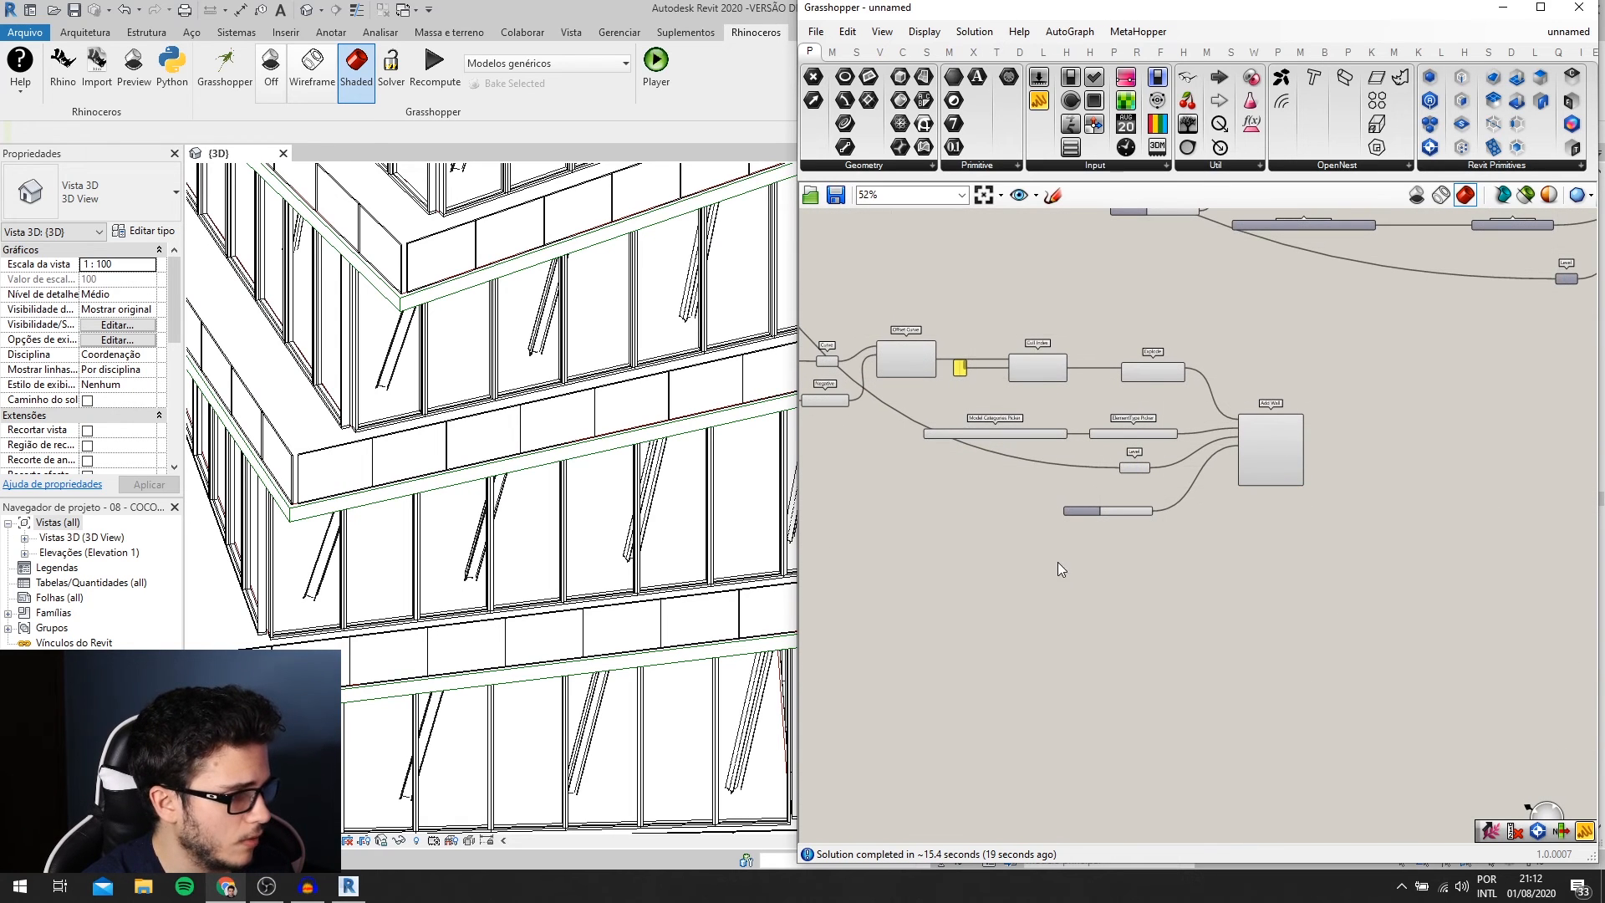
- Minimize Grasshopper and try to set the AP_Vazio wall type's interior vertical and horizontal mullions to Circular Mullion 1 in Revit
left_click(1502, 8)
scroll(963, 553, "down", 3)
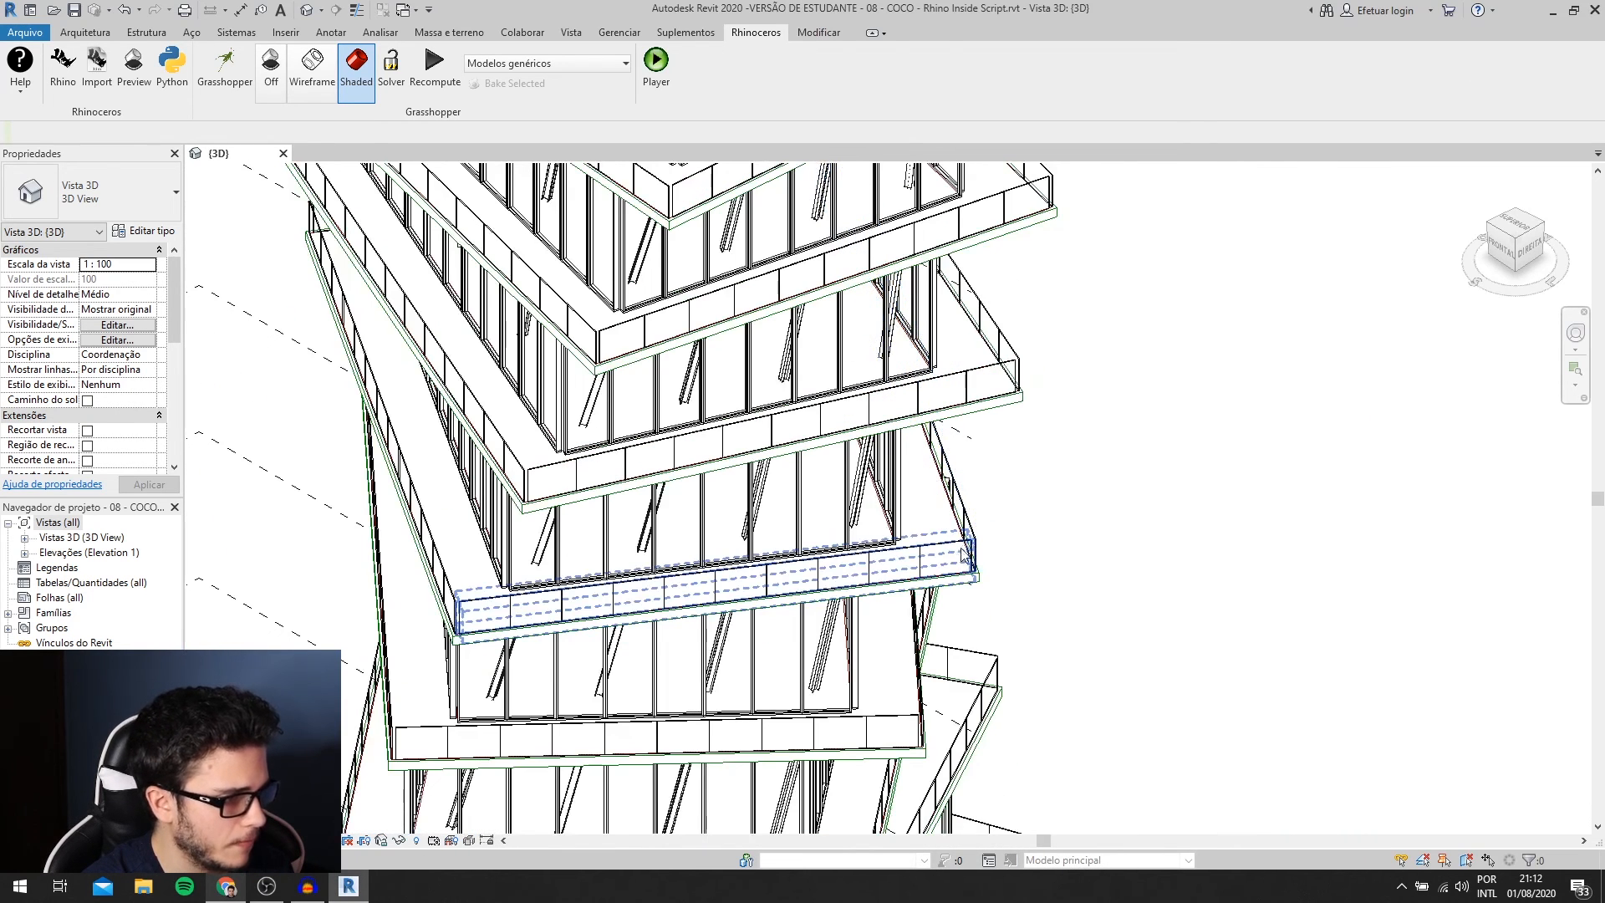
left_click(970, 551)
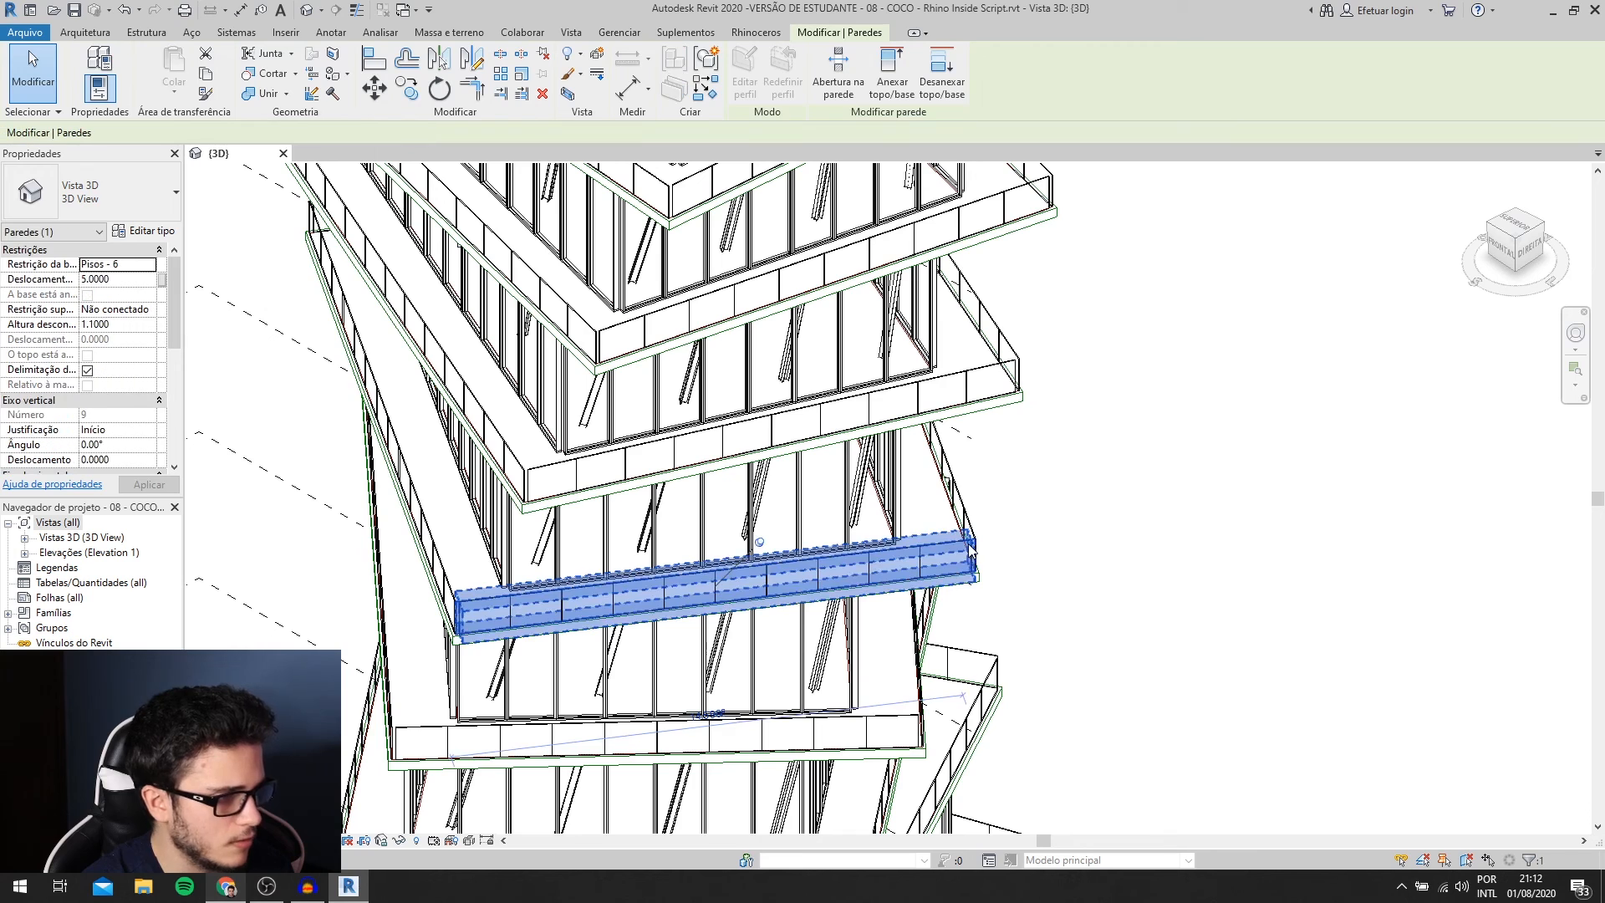
left_click(149, 231)
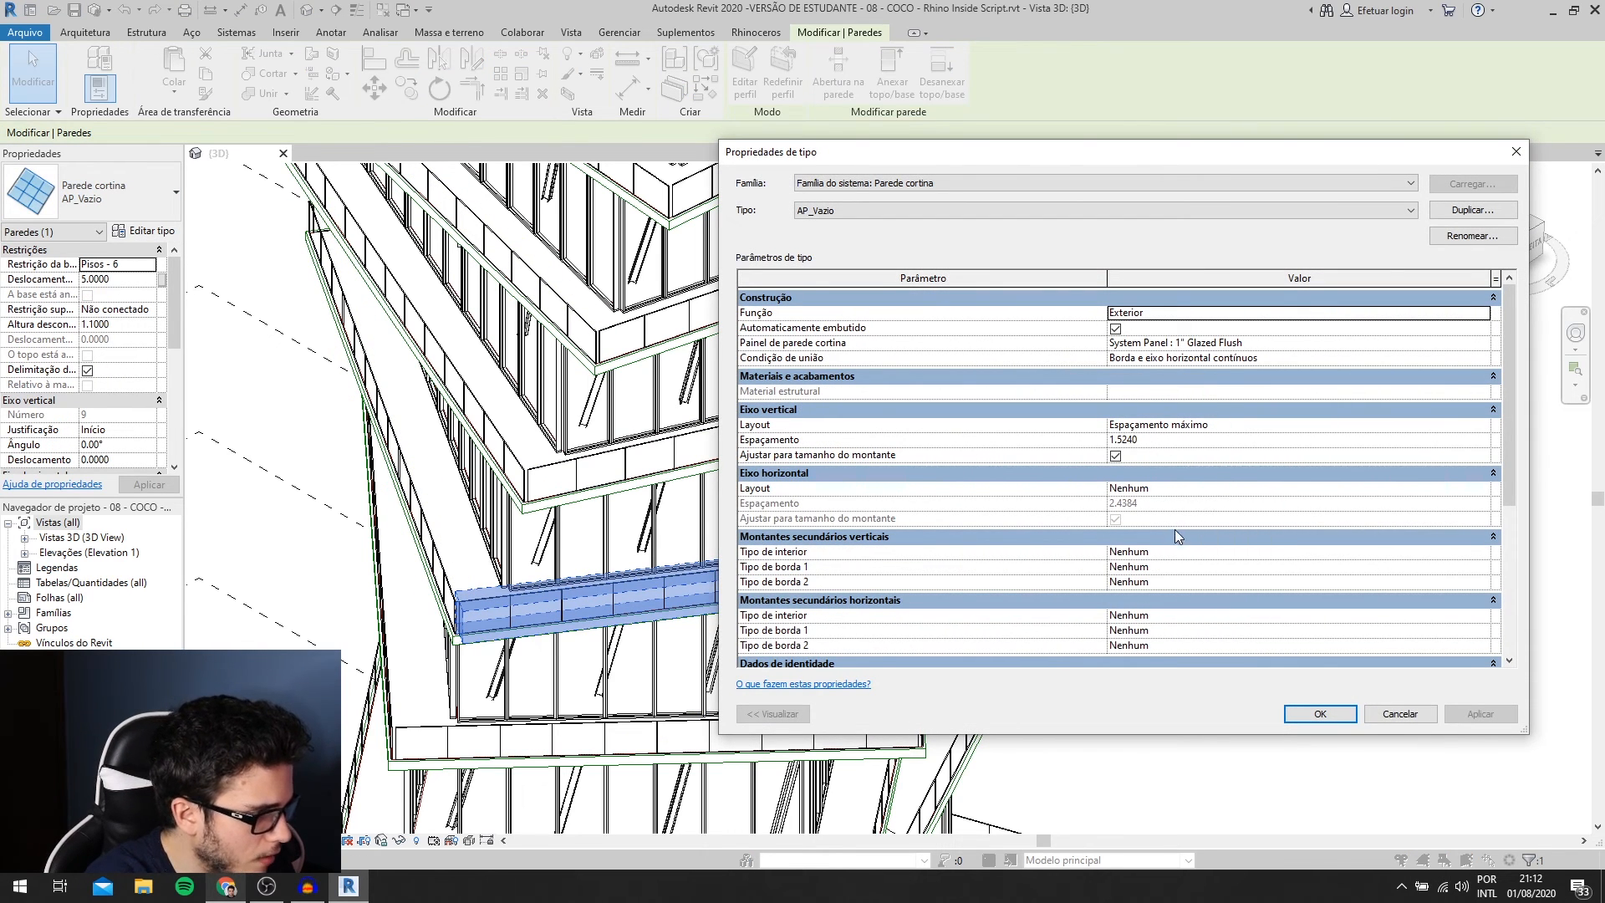
left_click(1467, 555)
left_click(1483, 552)
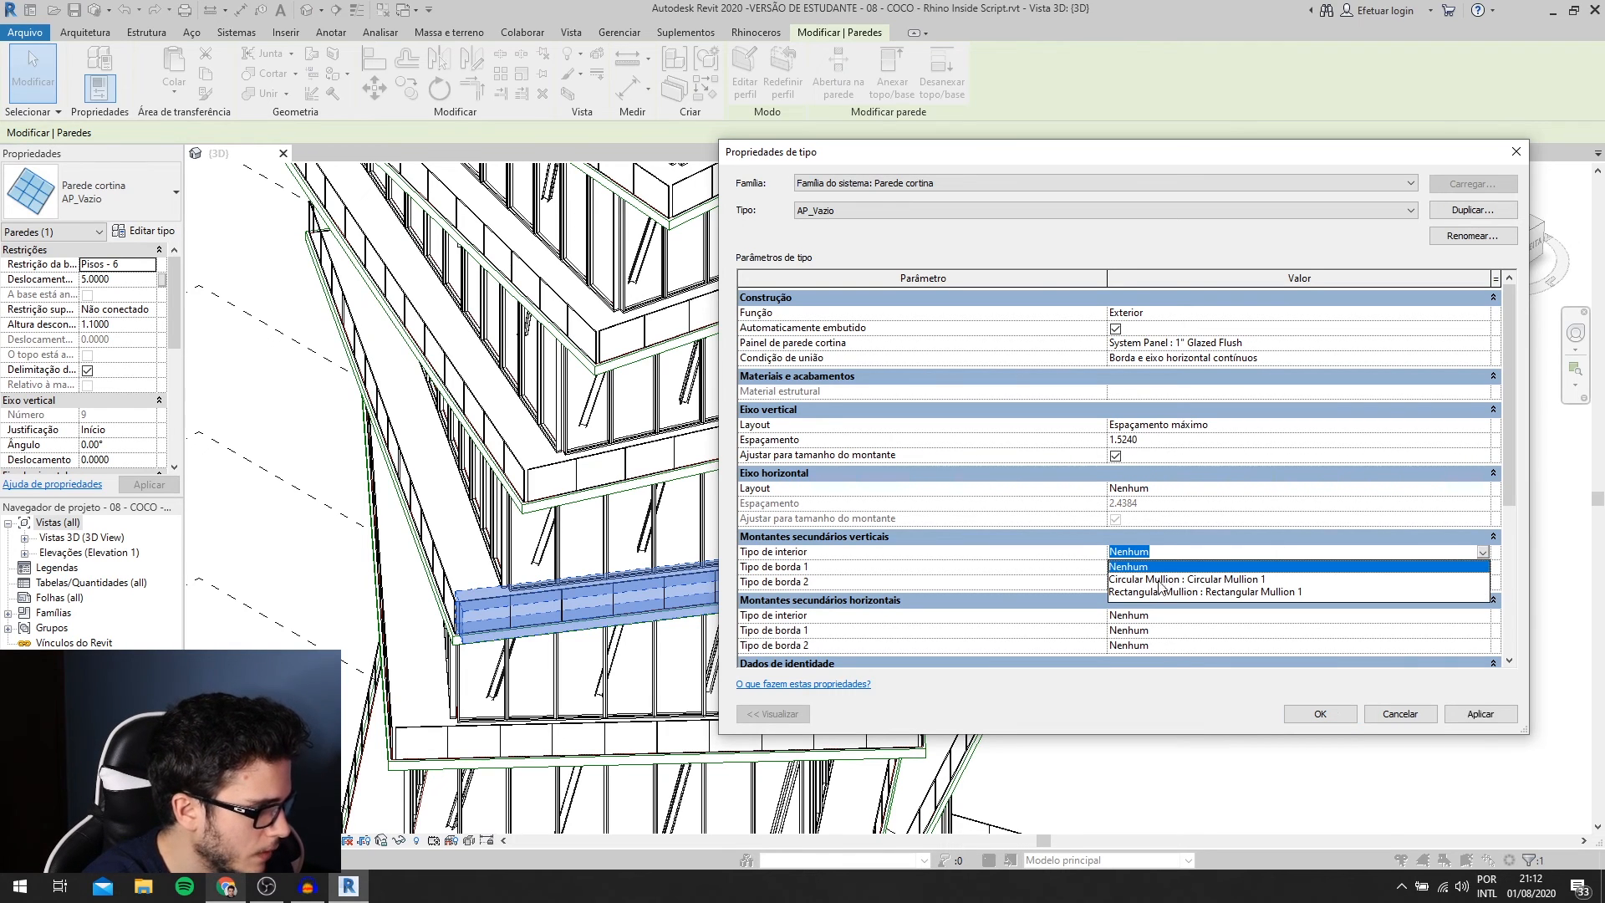
left_click(1160, 585)
left_click(1491, 617)
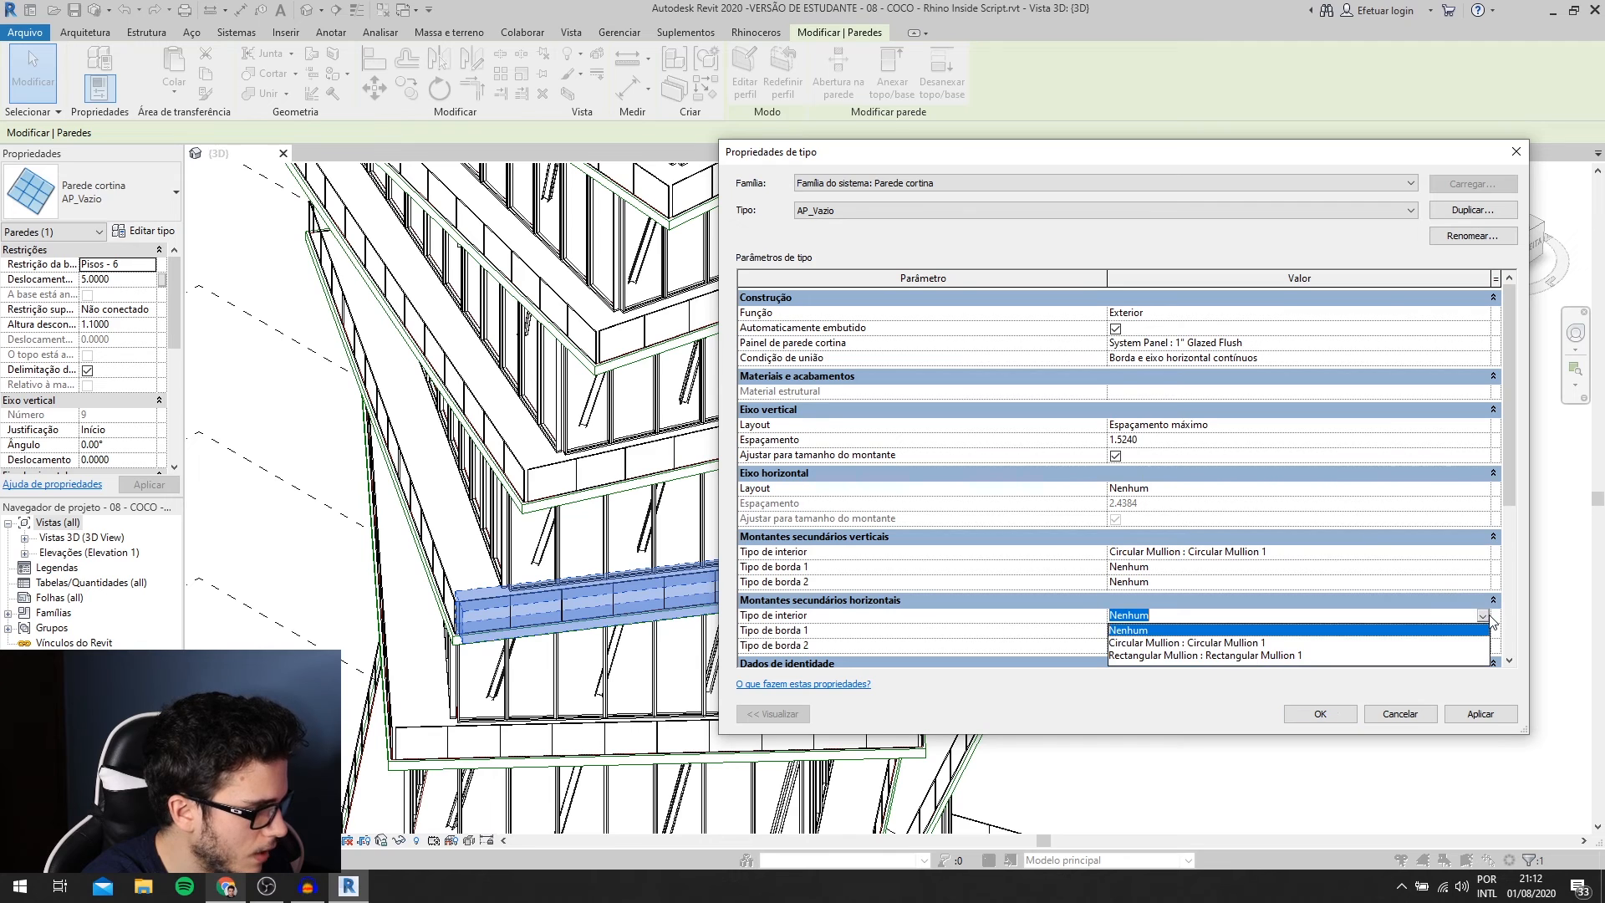
left_click(1262, 642)
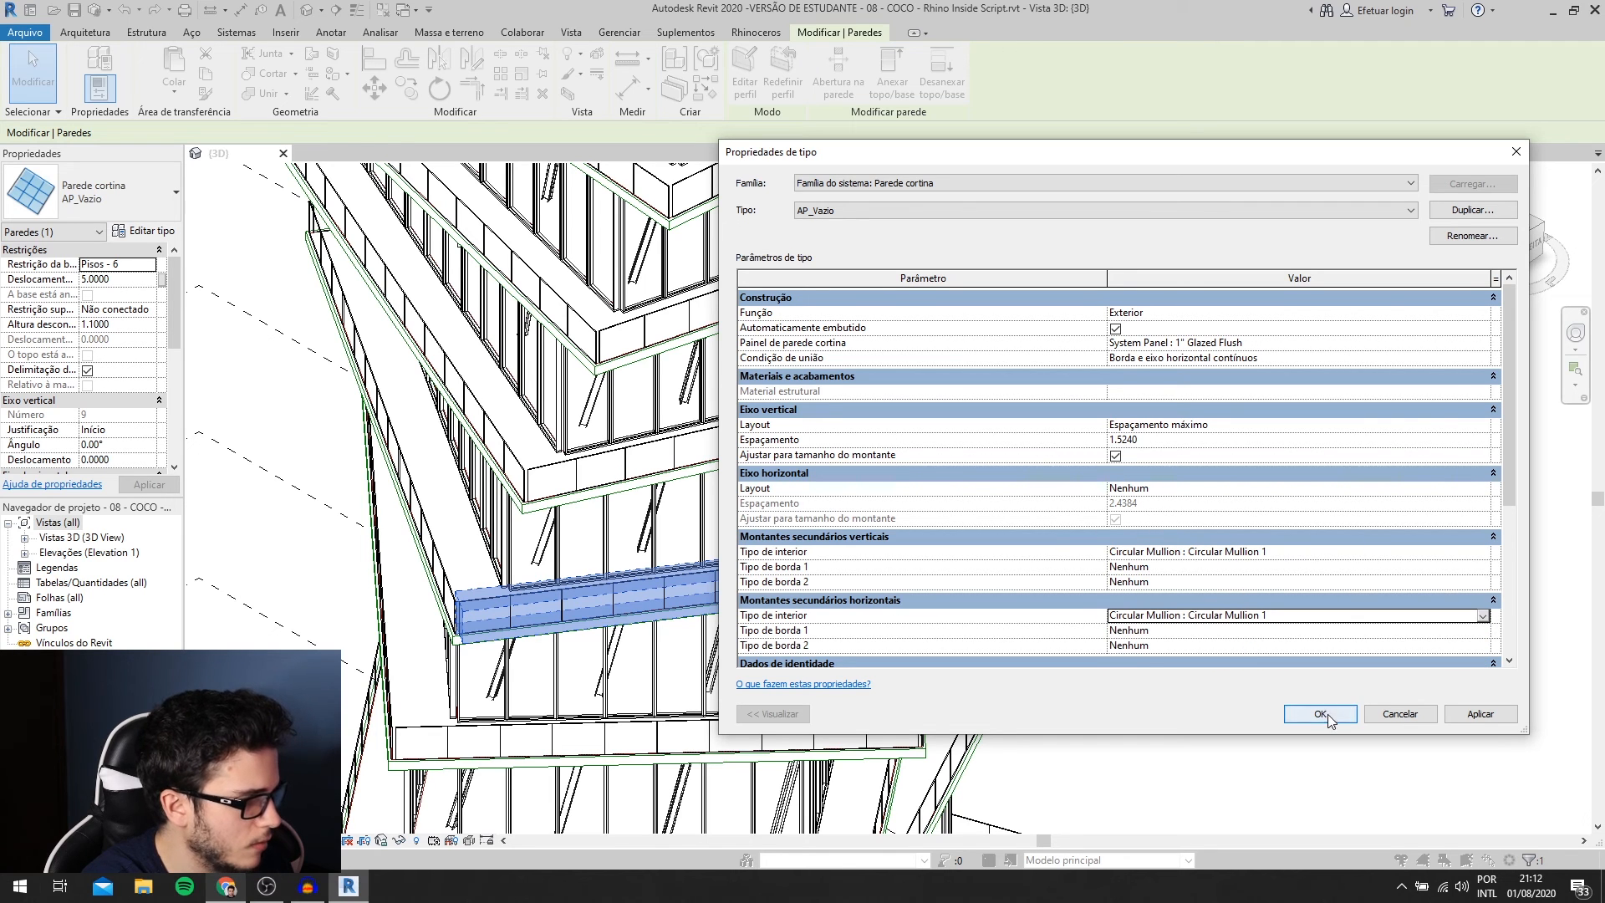
left_click(1484, 716)
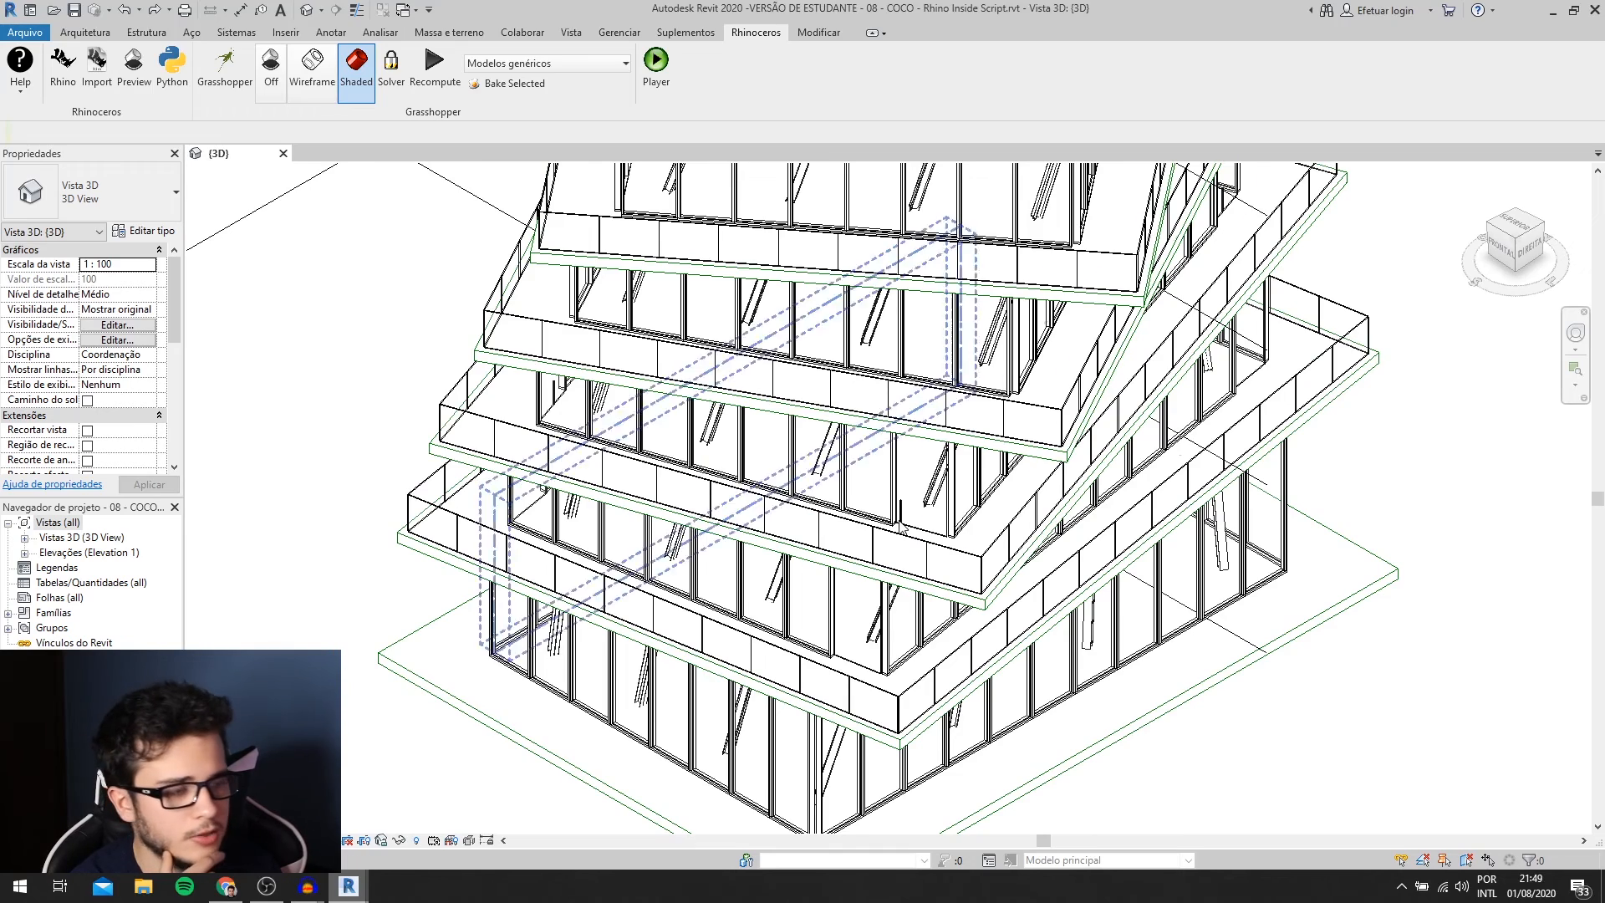
- Set the AP_SemMontantes parapet wall type's interior vertical and interior horizontal mullions to Circular Mullion : Circular Mullion 1
scroll(809, 494, "down", 1)
scroll(1016, 666, "up", 1)
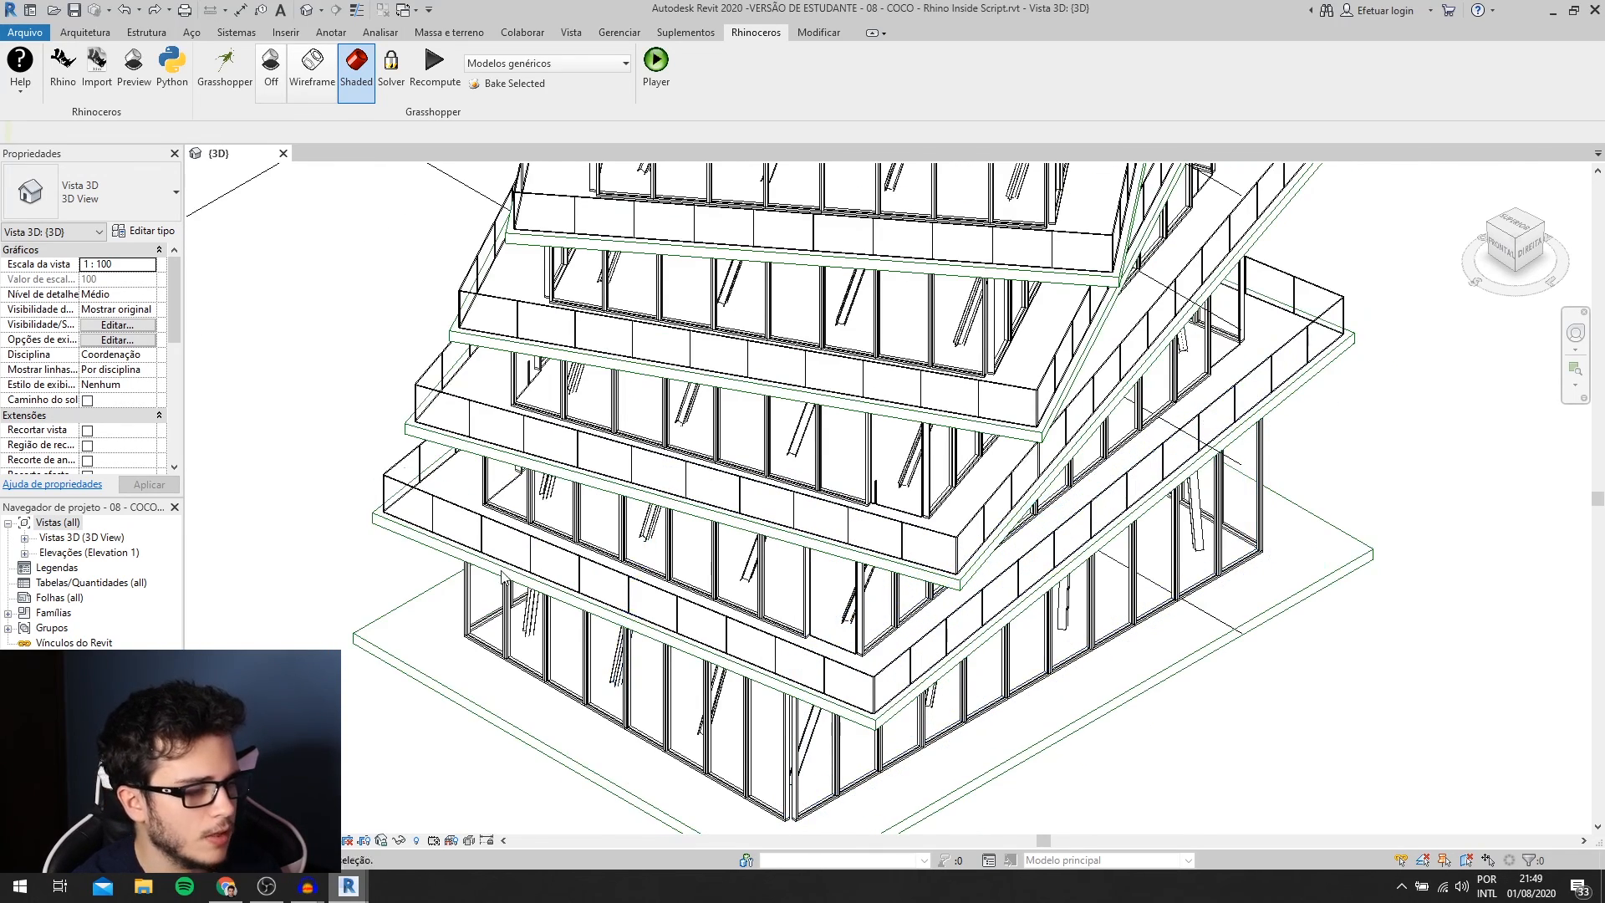
scroll(910, 631, "up", 1)
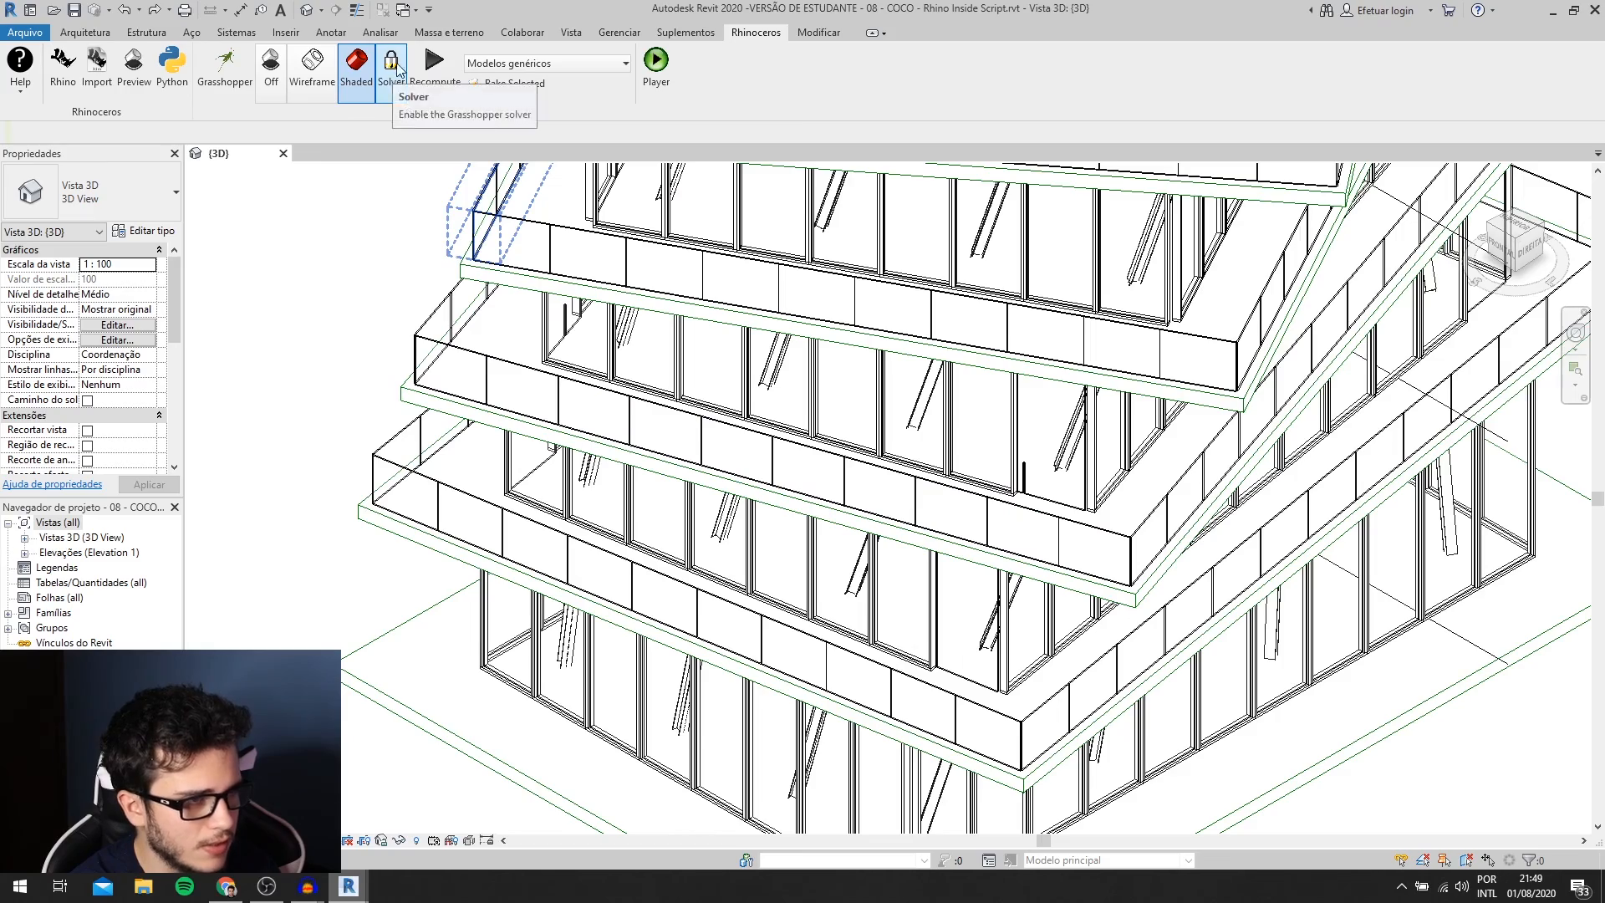
scroll(660, 579, "down", 1)
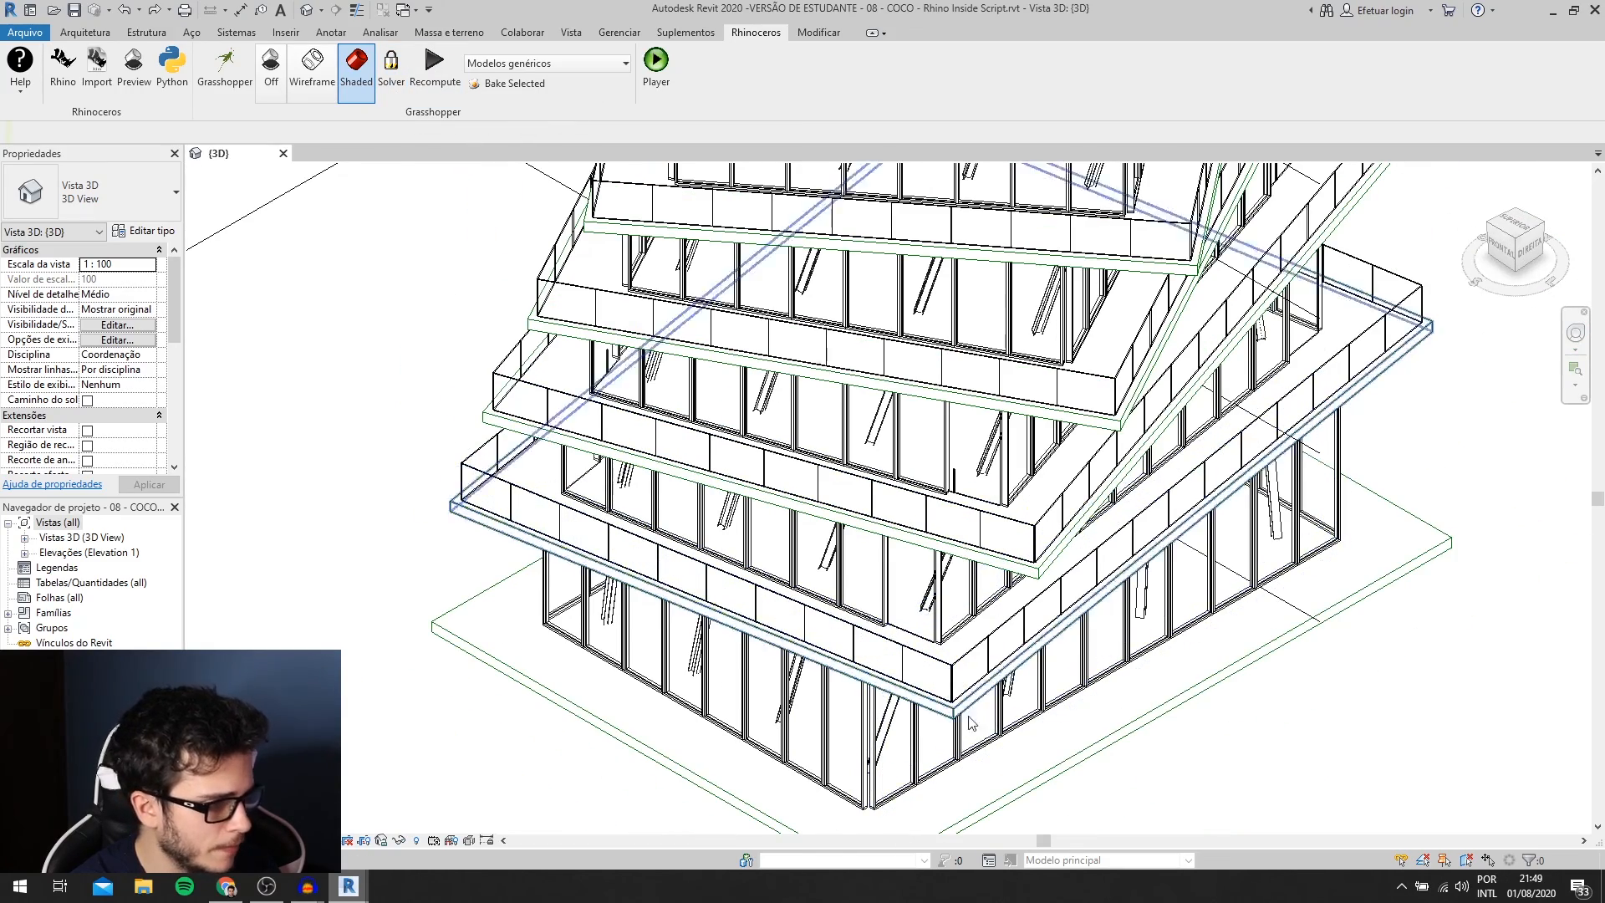
scroll(840, 656, "up", 3)
scroll(840, 657, "up", 1)
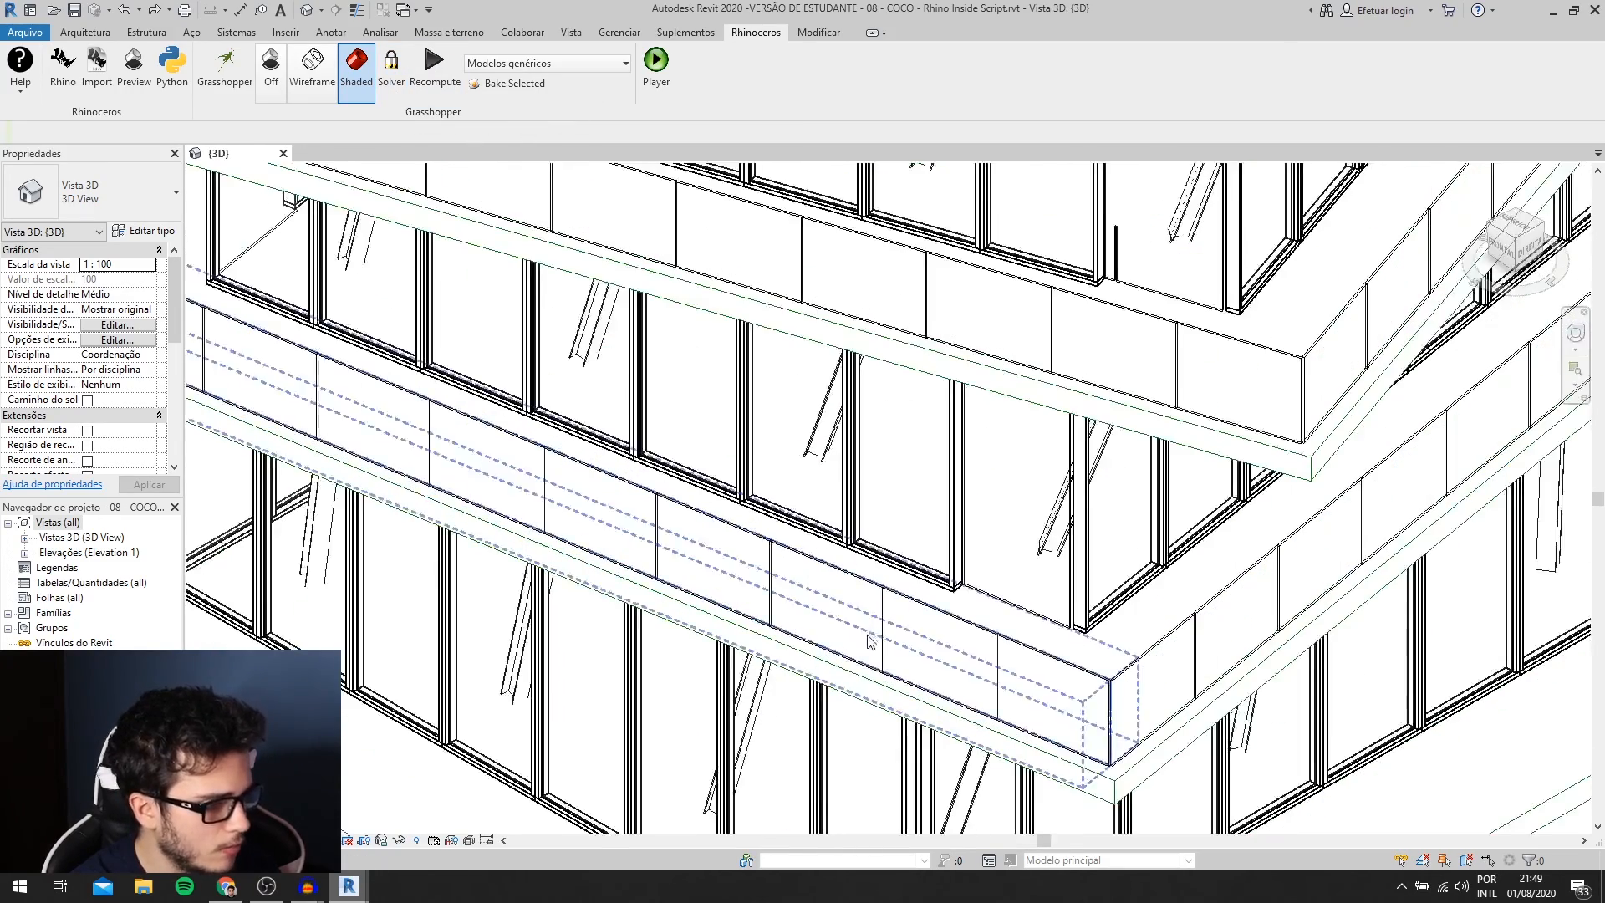
left_click(913, 644)
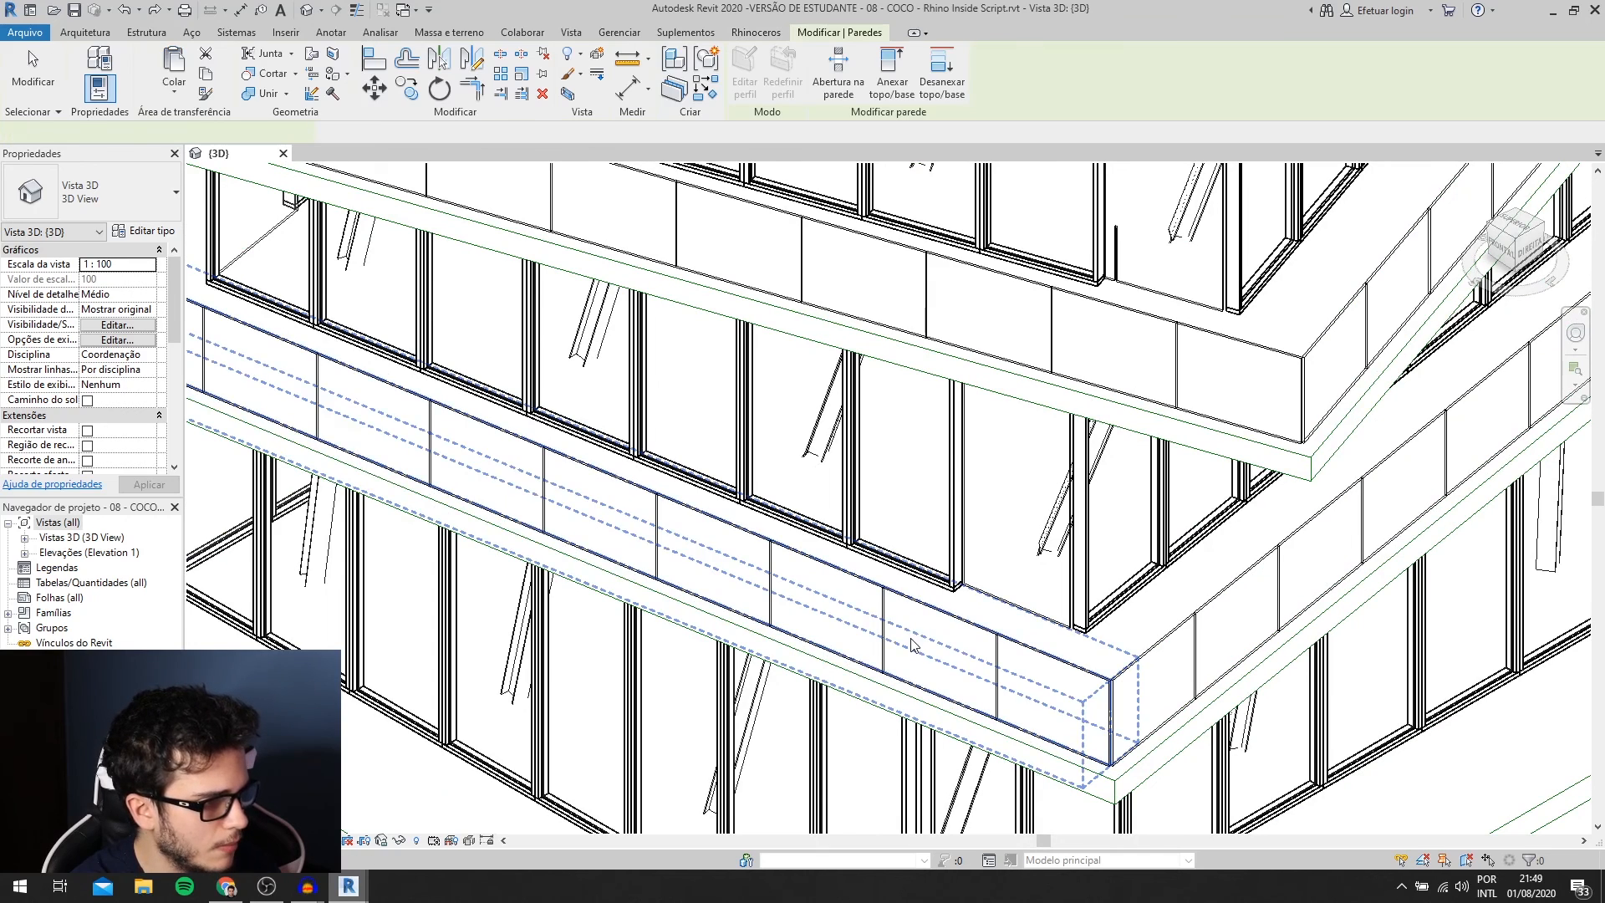
left_click(148, 234)
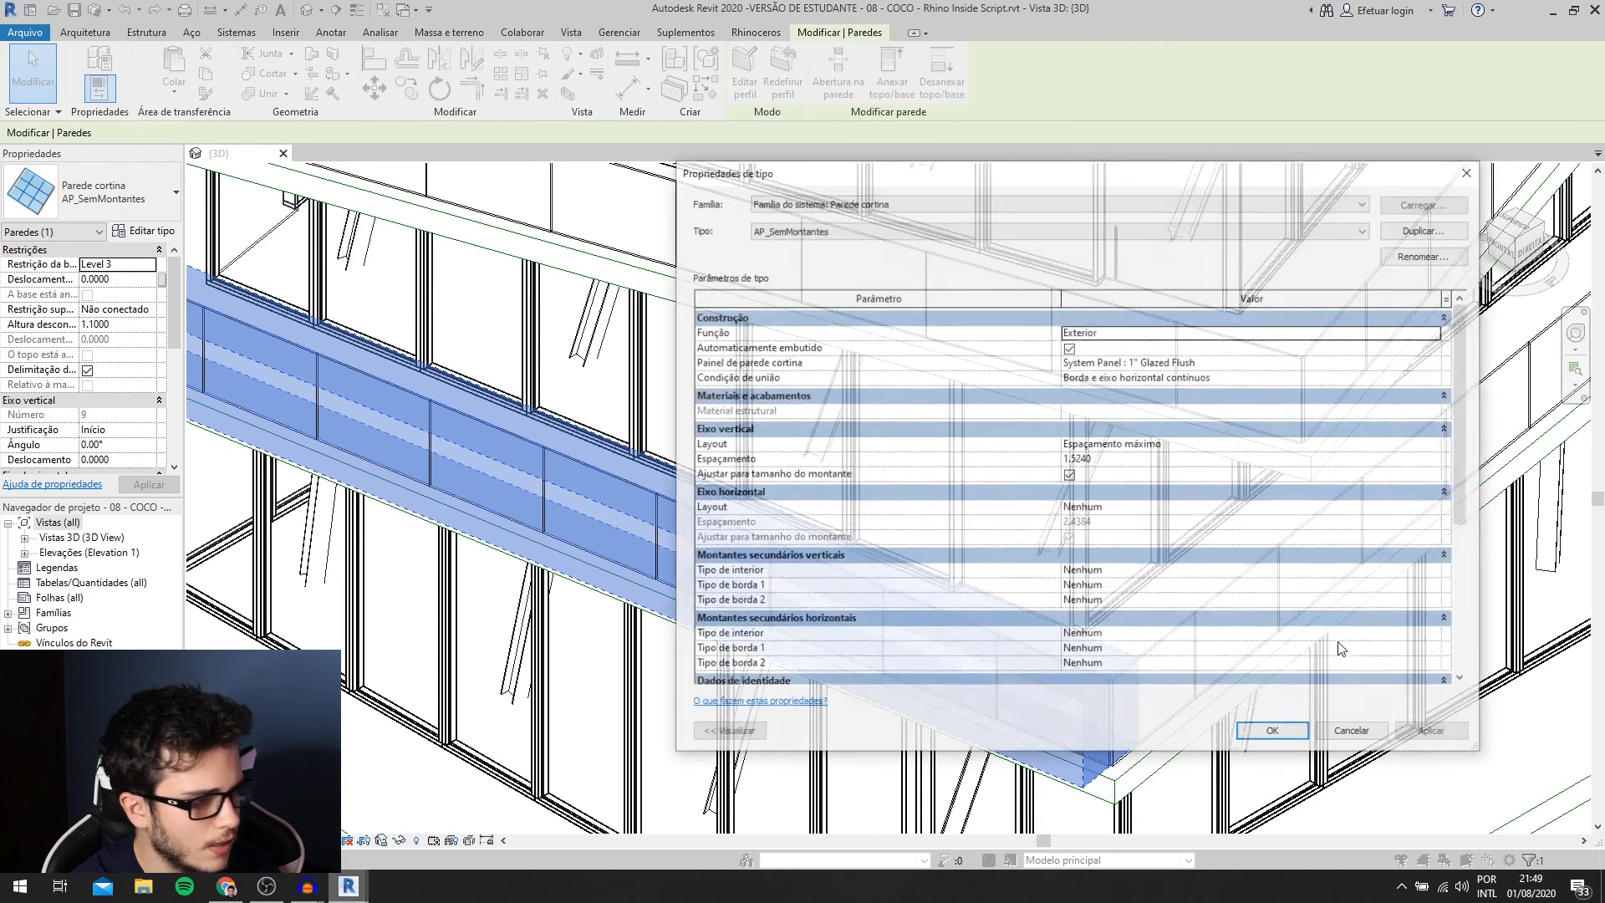
left_click(1407, 570)
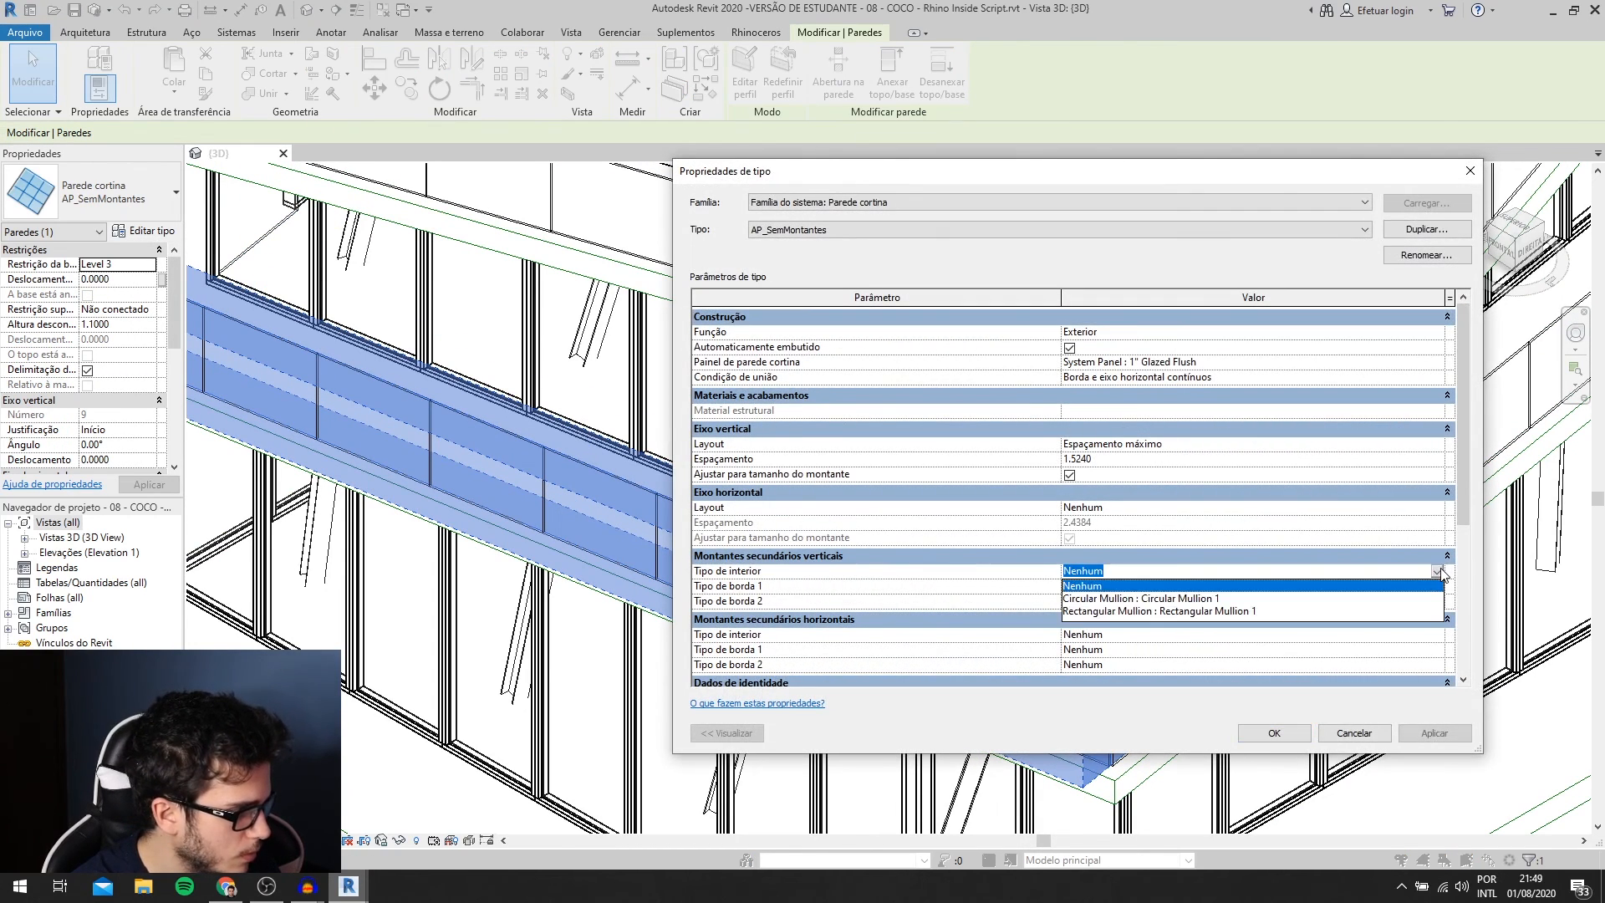
left_click(1158, 602)
left_click(1437, 635)
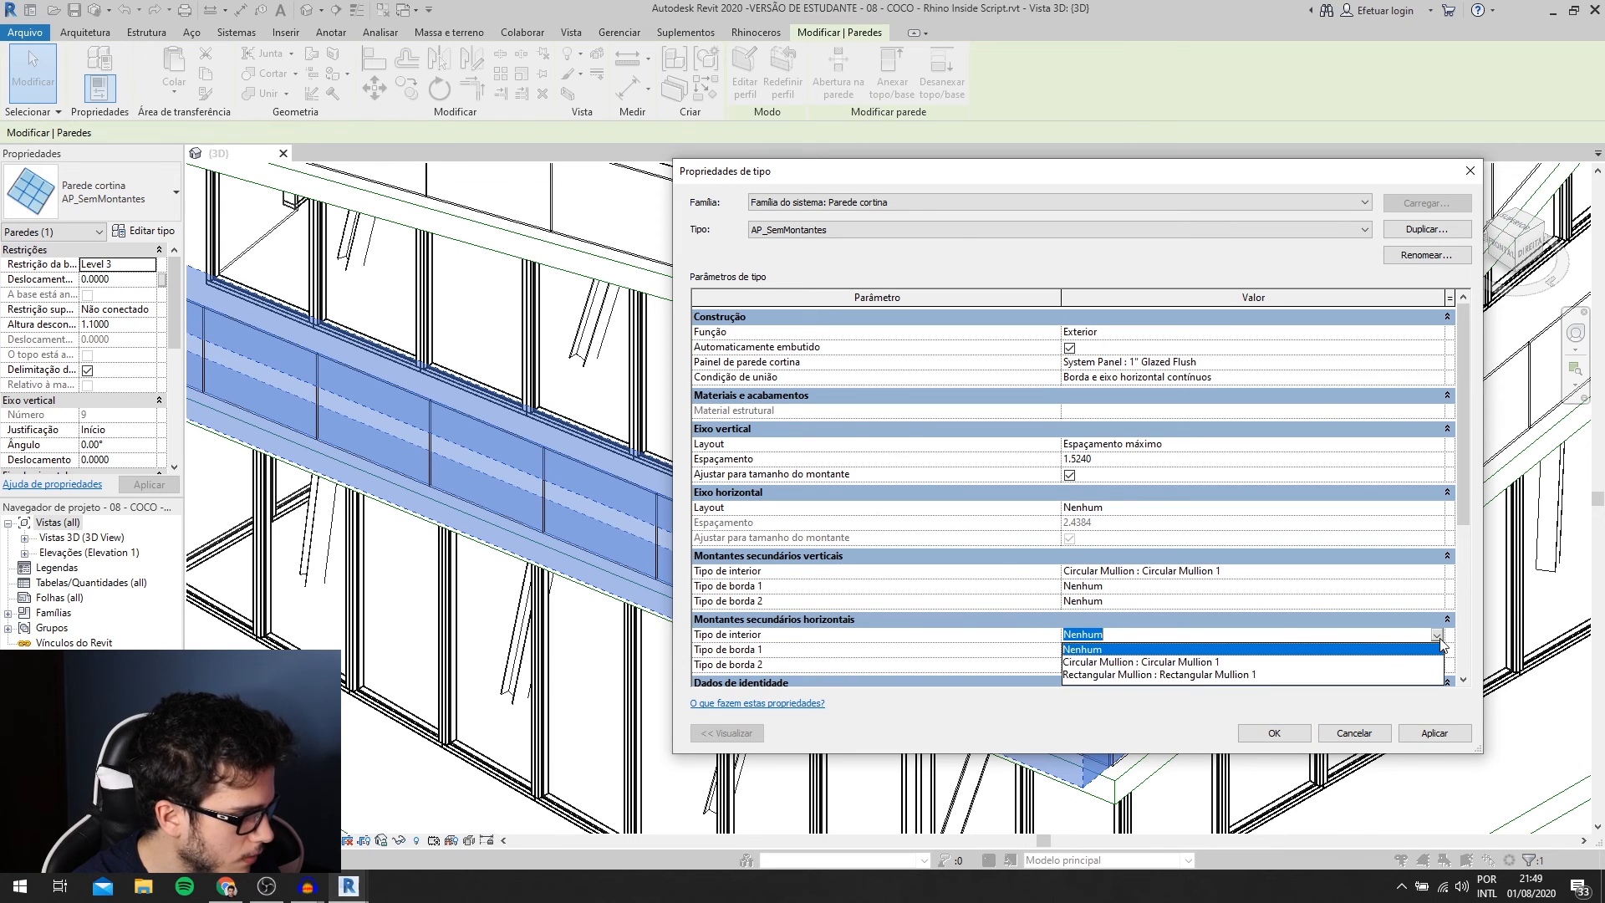
left_click(1179, 662)
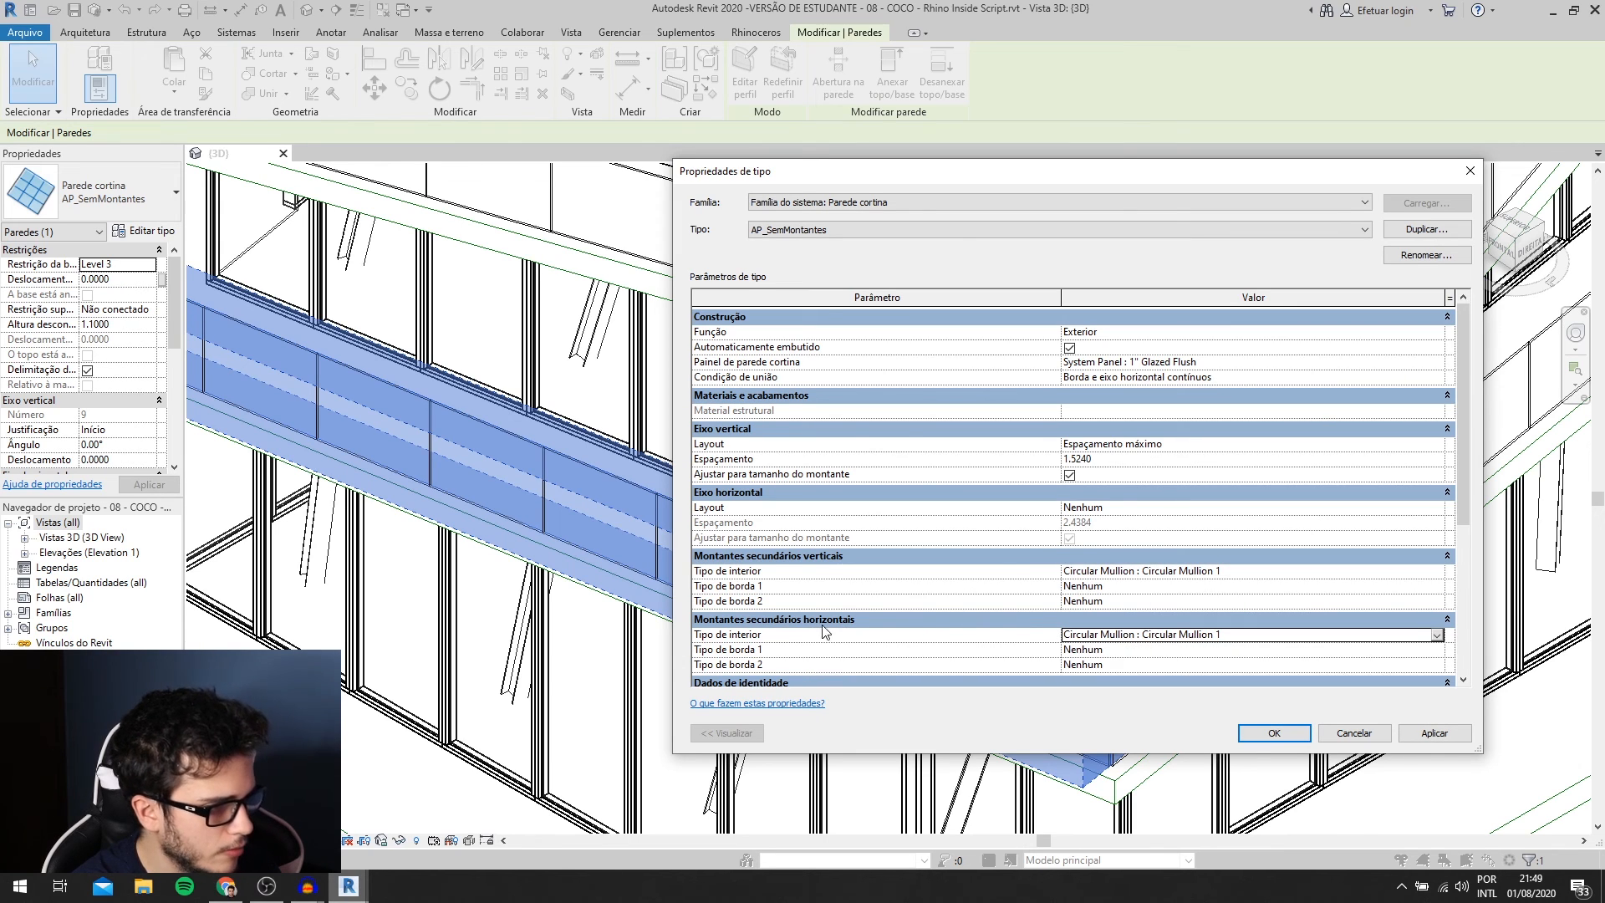
left_click(1277, 734)
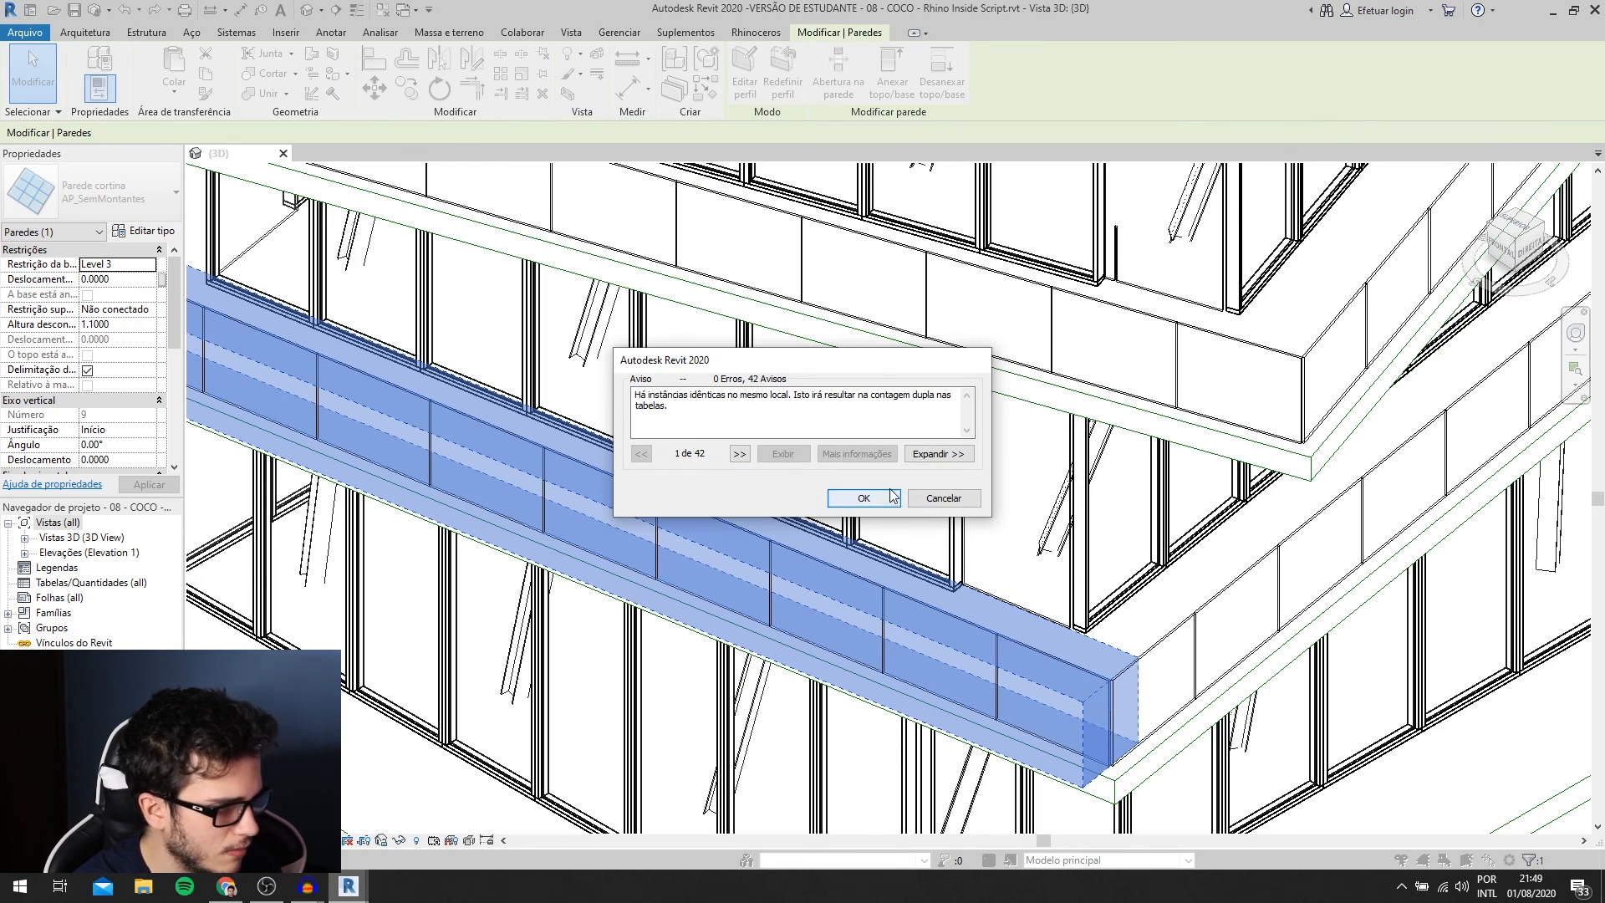
left_click(854, 499)
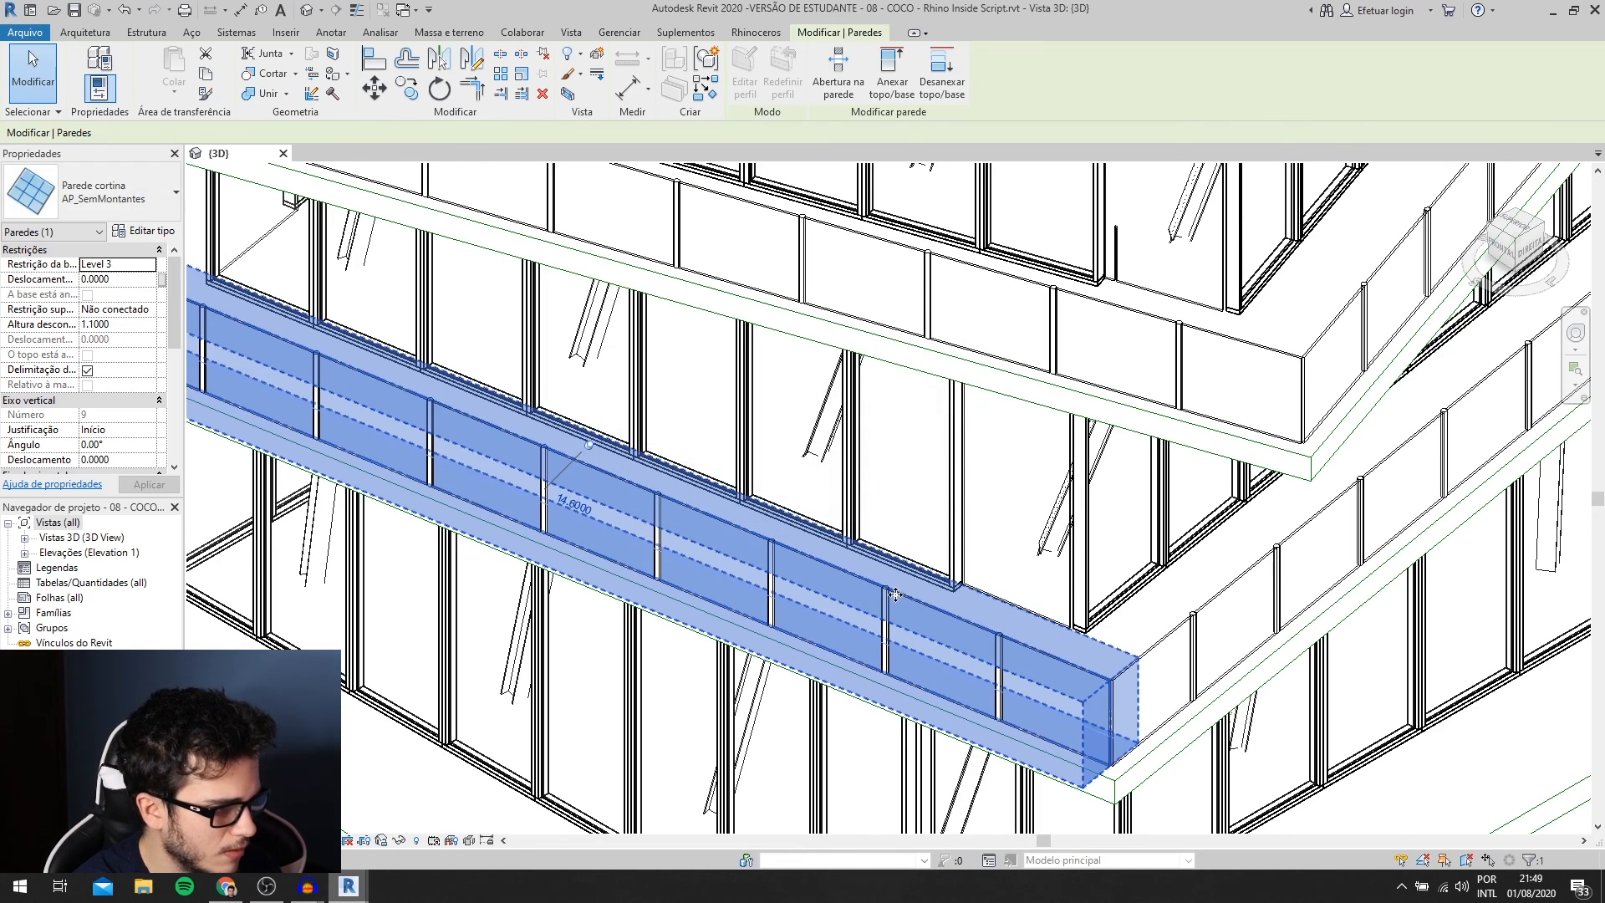
- Examine the parapets with their circular mullions over the twisting tower's full height, from isometric and side directions
scroll(840, 679, "down", 2)
scroll(838, 686, "down", 6)
left_click(1343, 795)
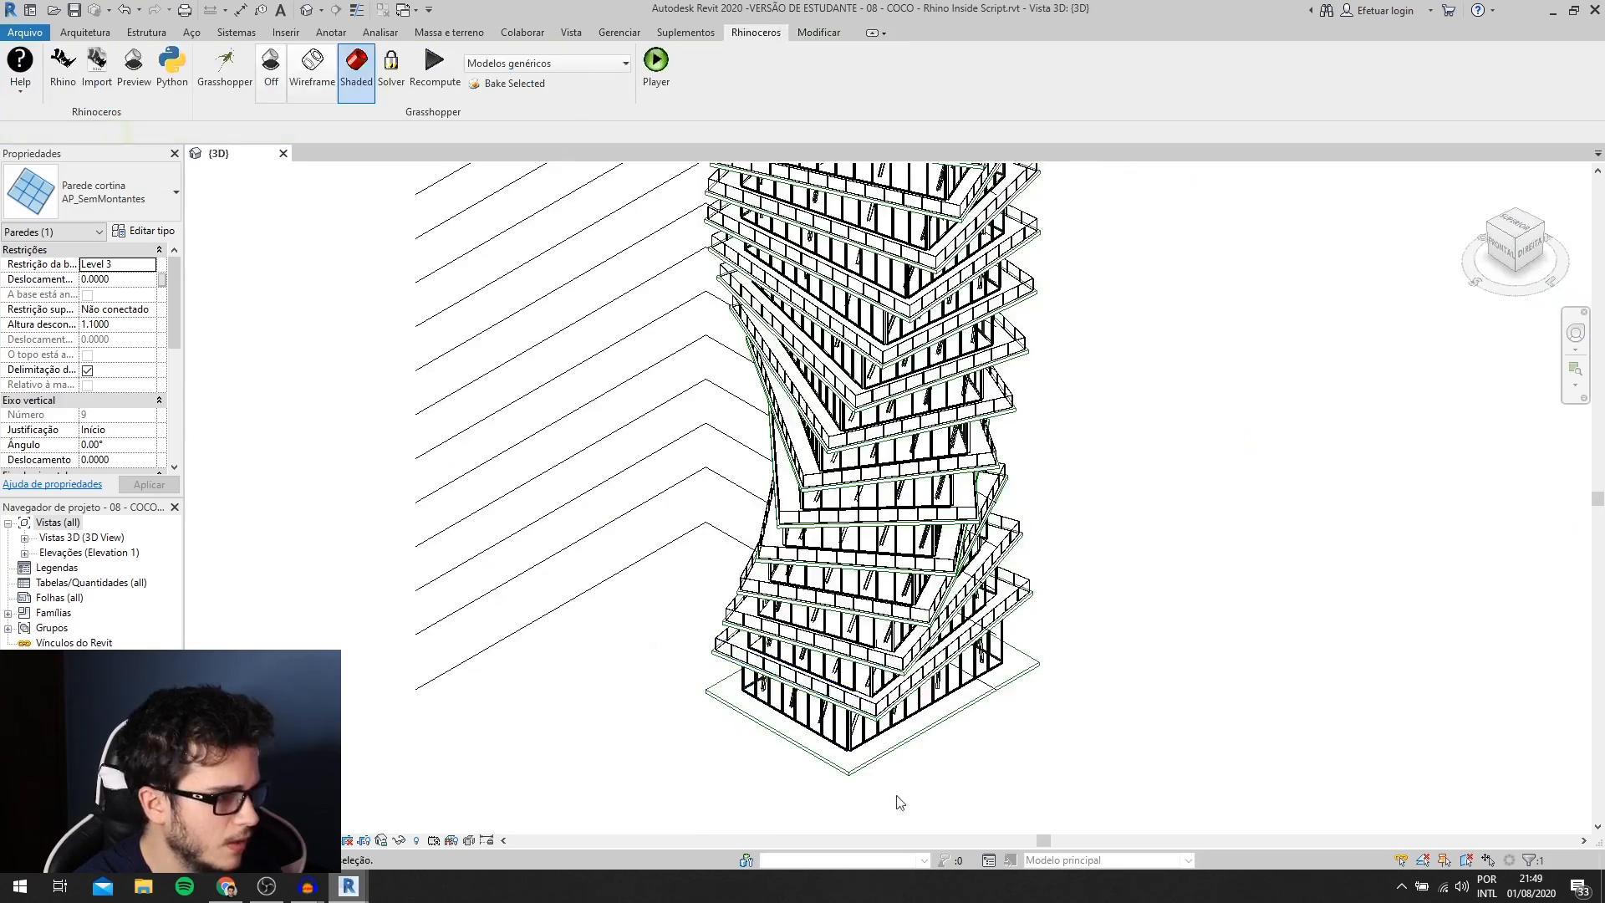
scroll(898, 803, "down", 2)
scroll(878, 652, "up", 8)
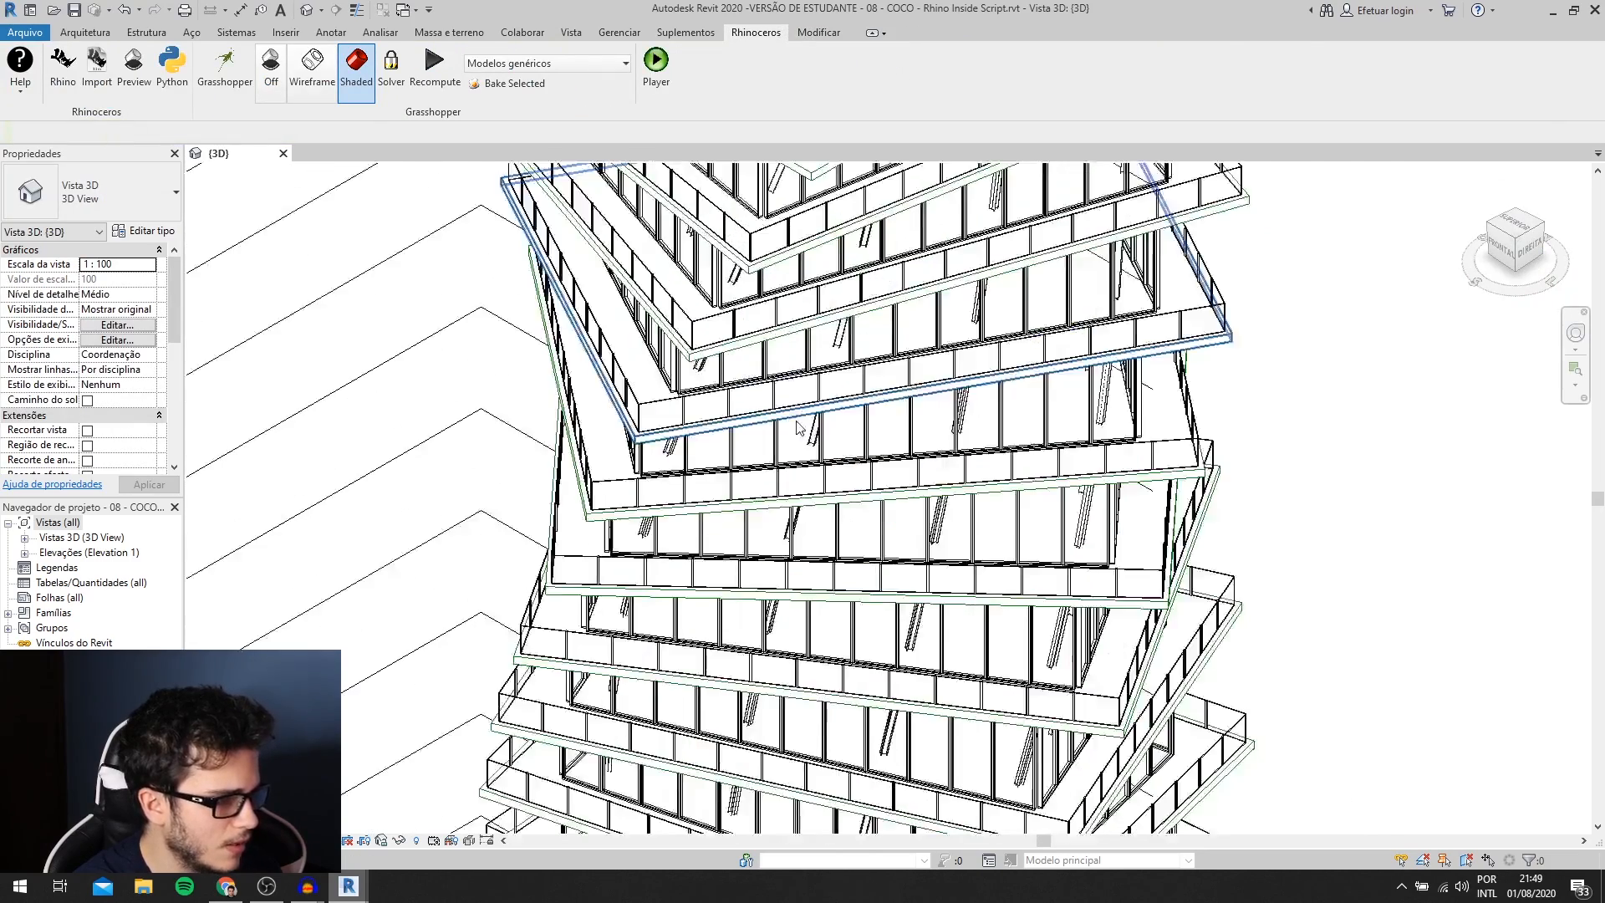
scroll(861, 410, "down", 8)
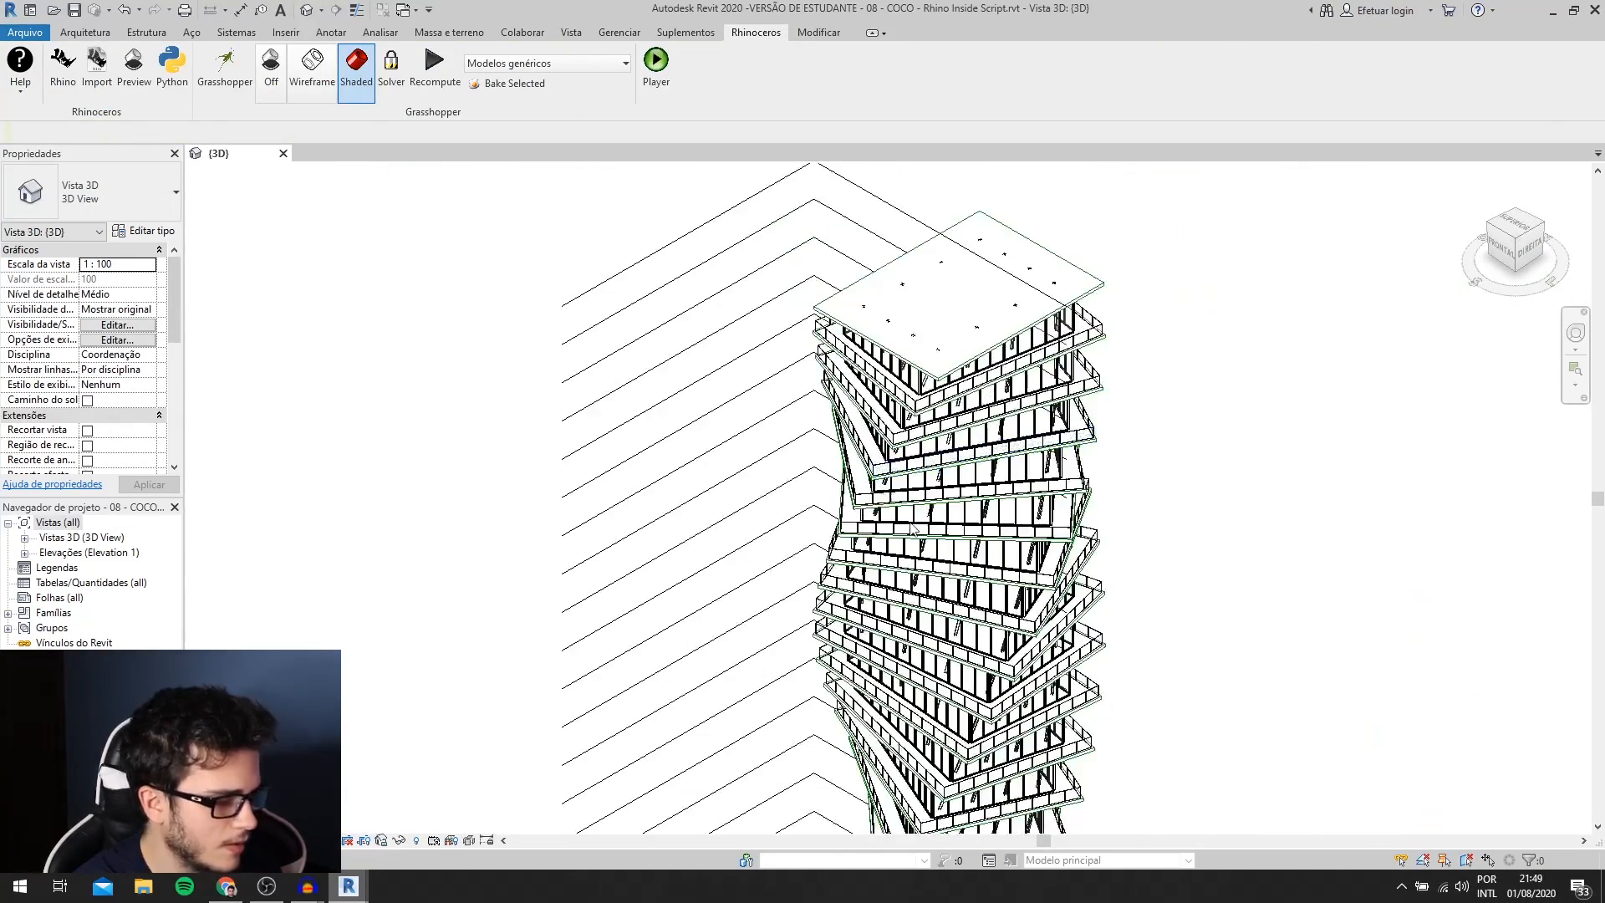
scroll(862, 410, "down", 2)
scroll(663, 279, "down", 3)
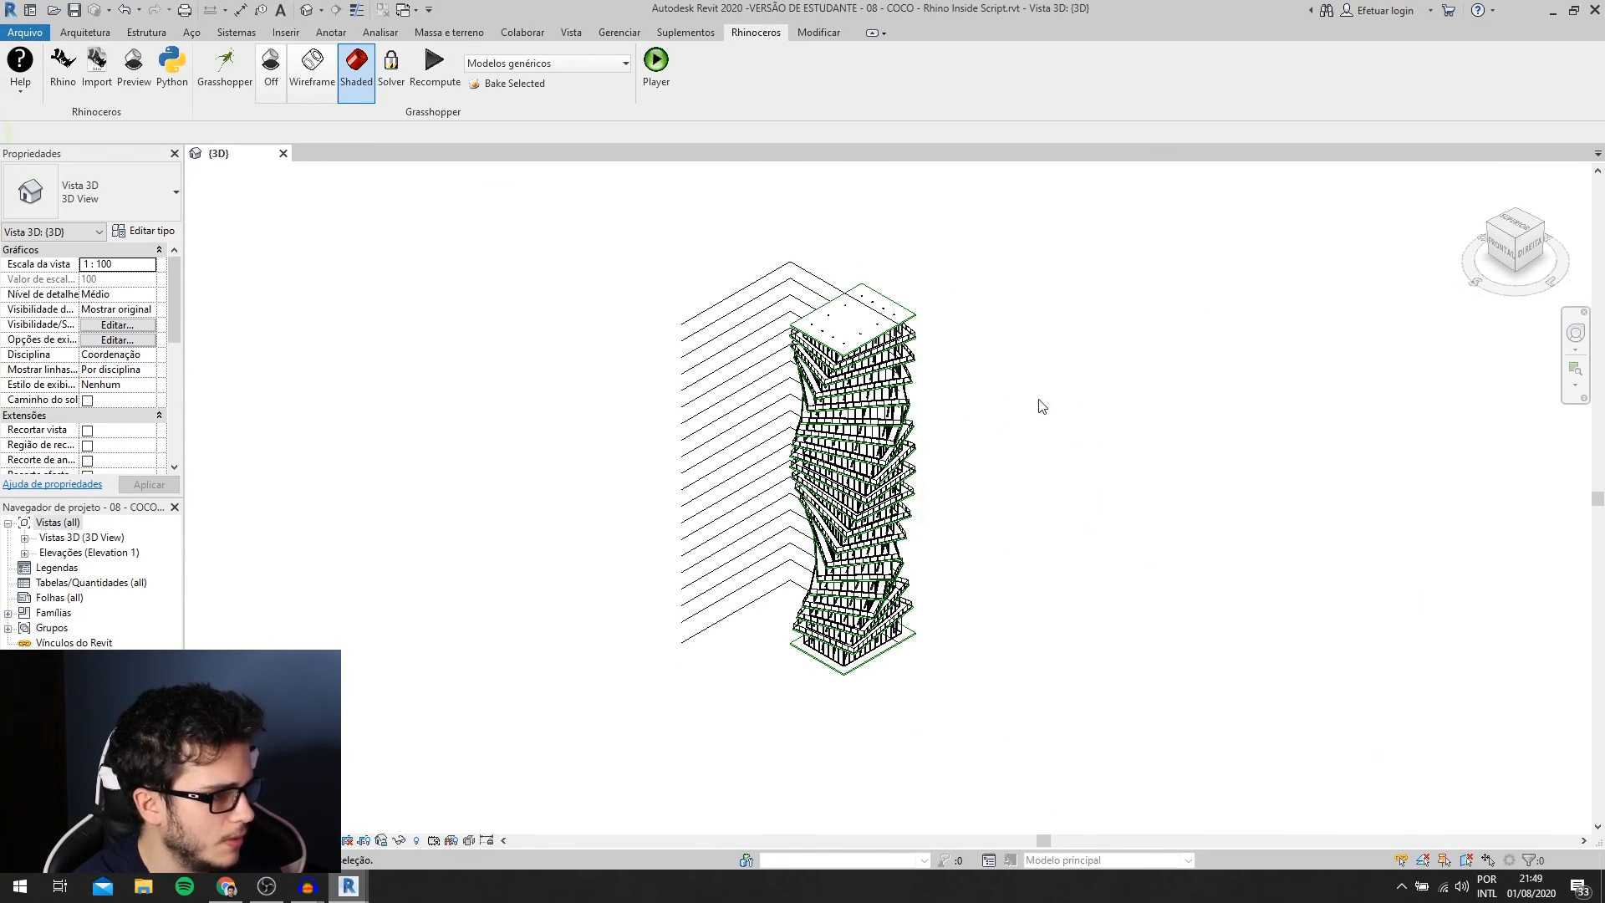
left_click(1530, 251)
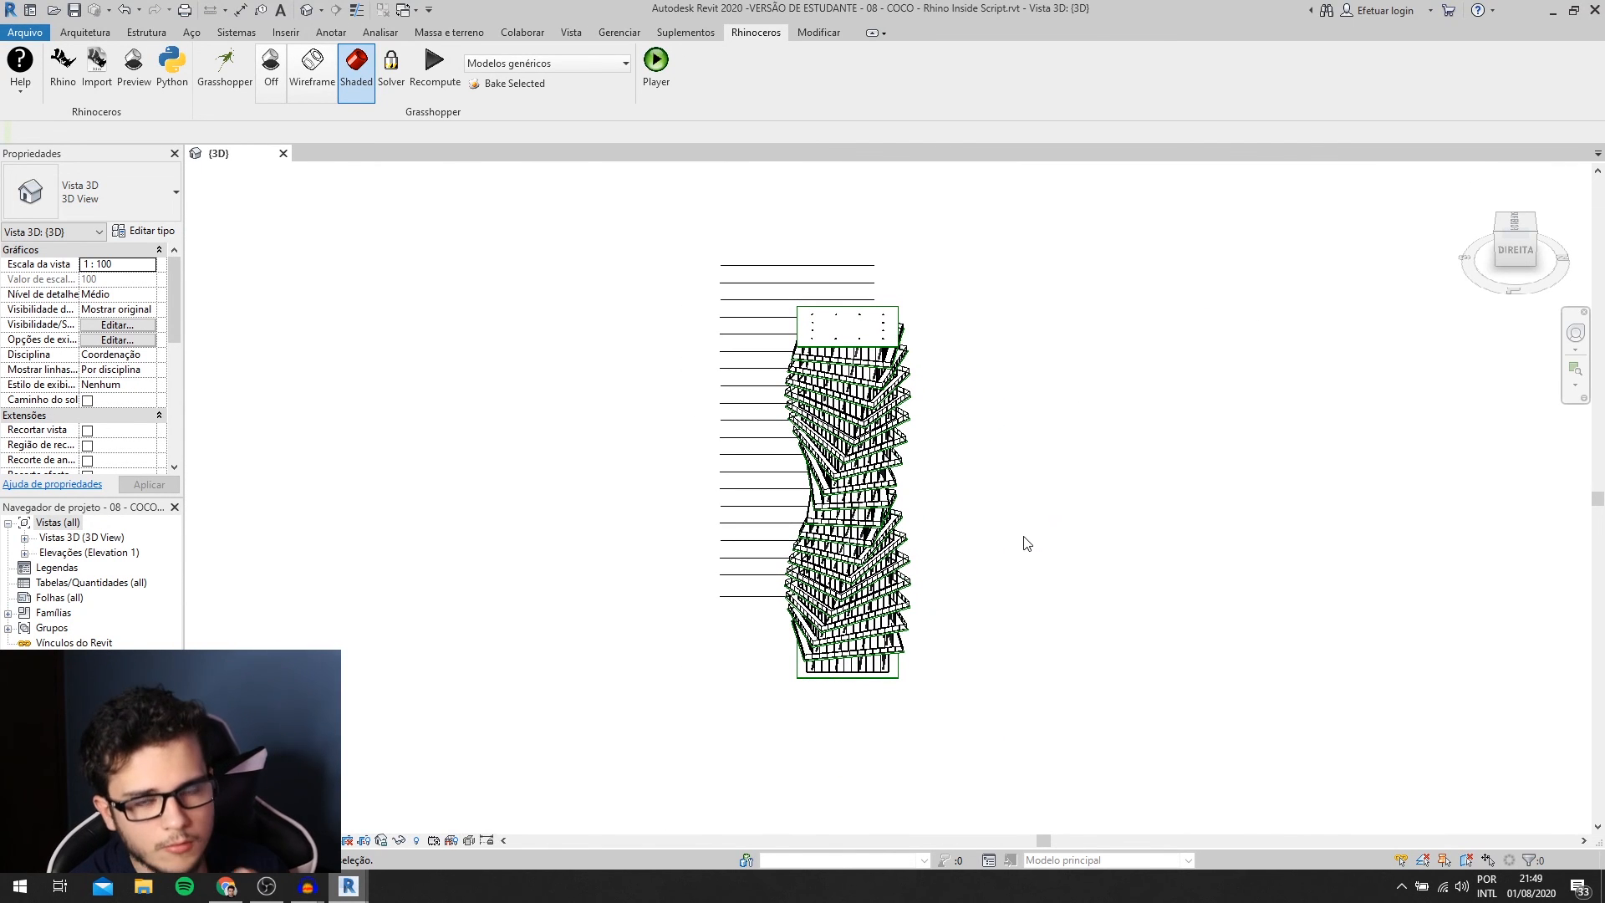
scroll(1027, 542, "up", 1)
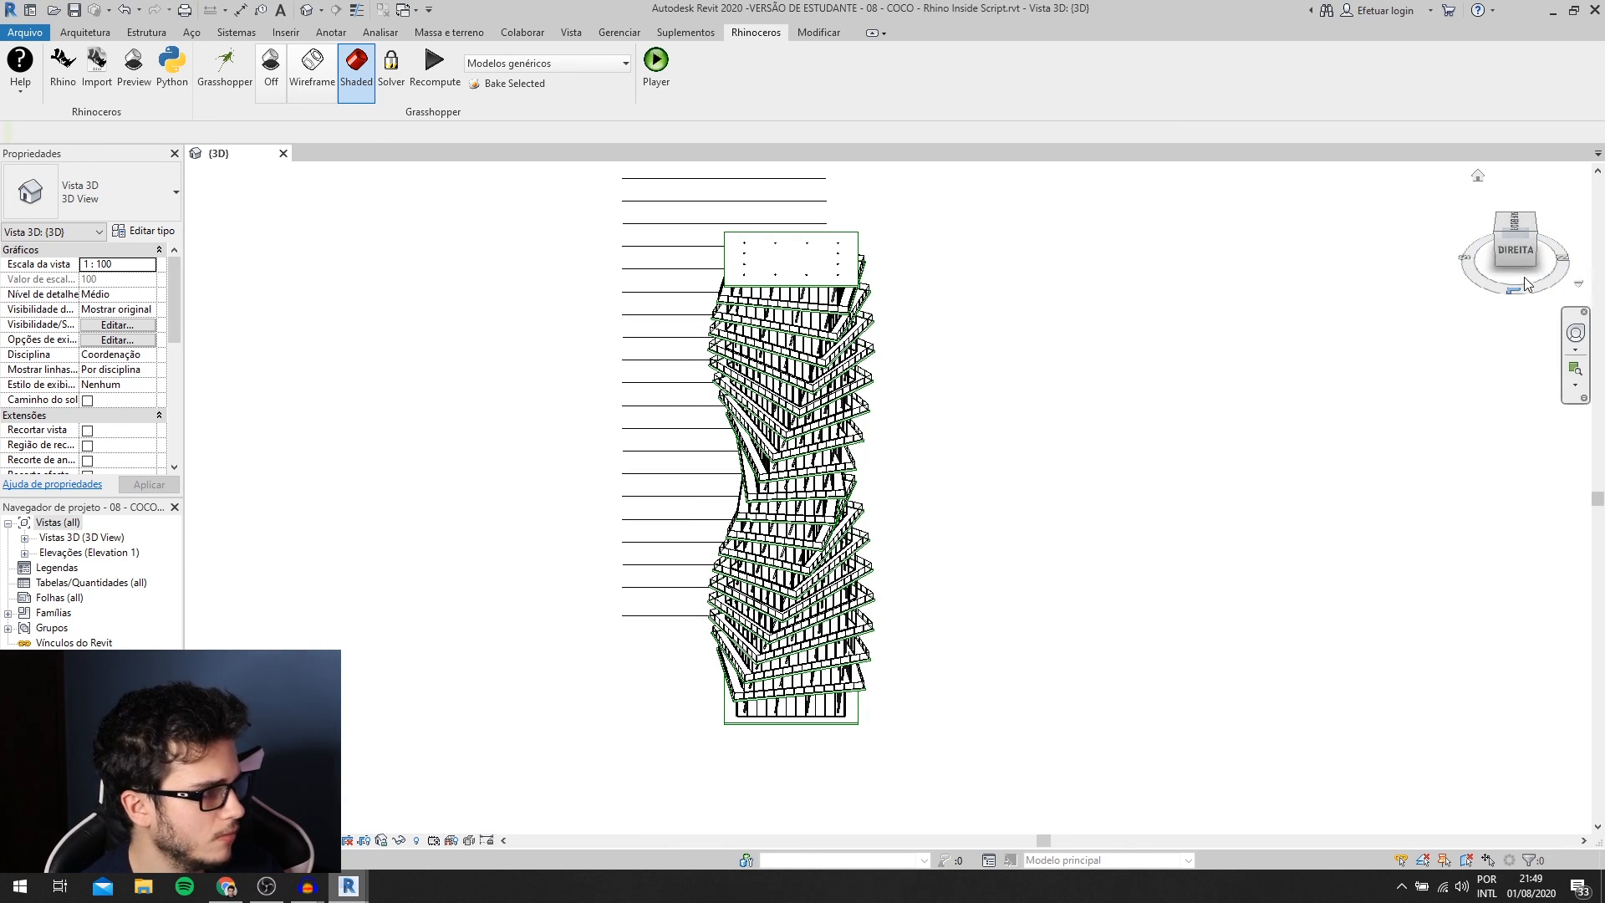
left_click_drag(1505, 260, 1602, 264)
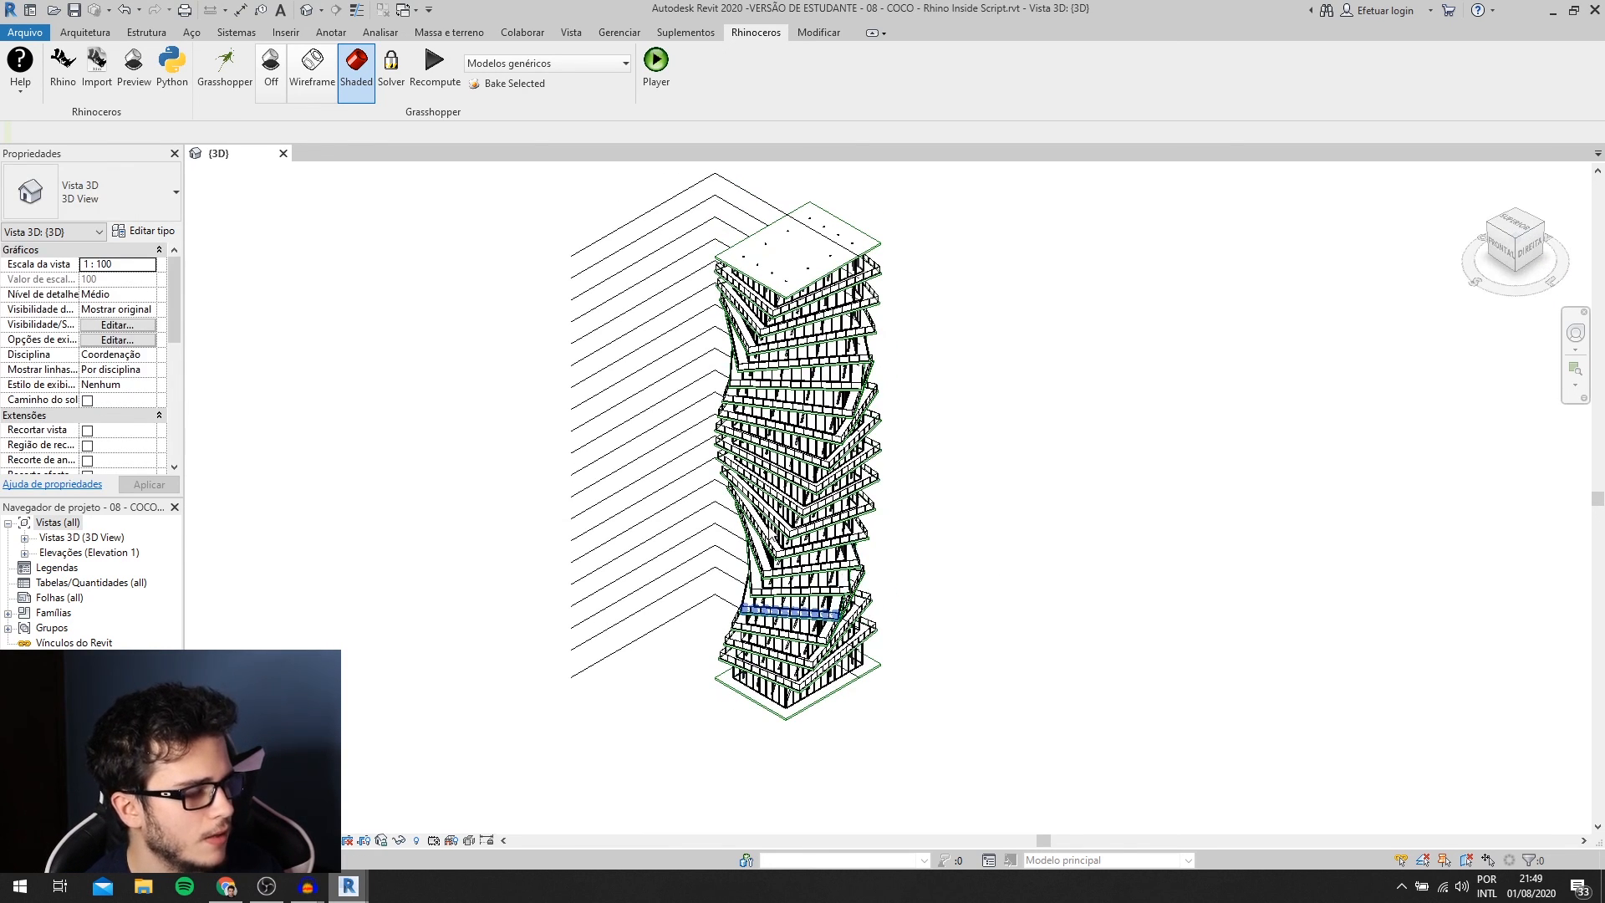
scroll(719, 250, "up", 2)
scroll(700, 198, "down", 1)
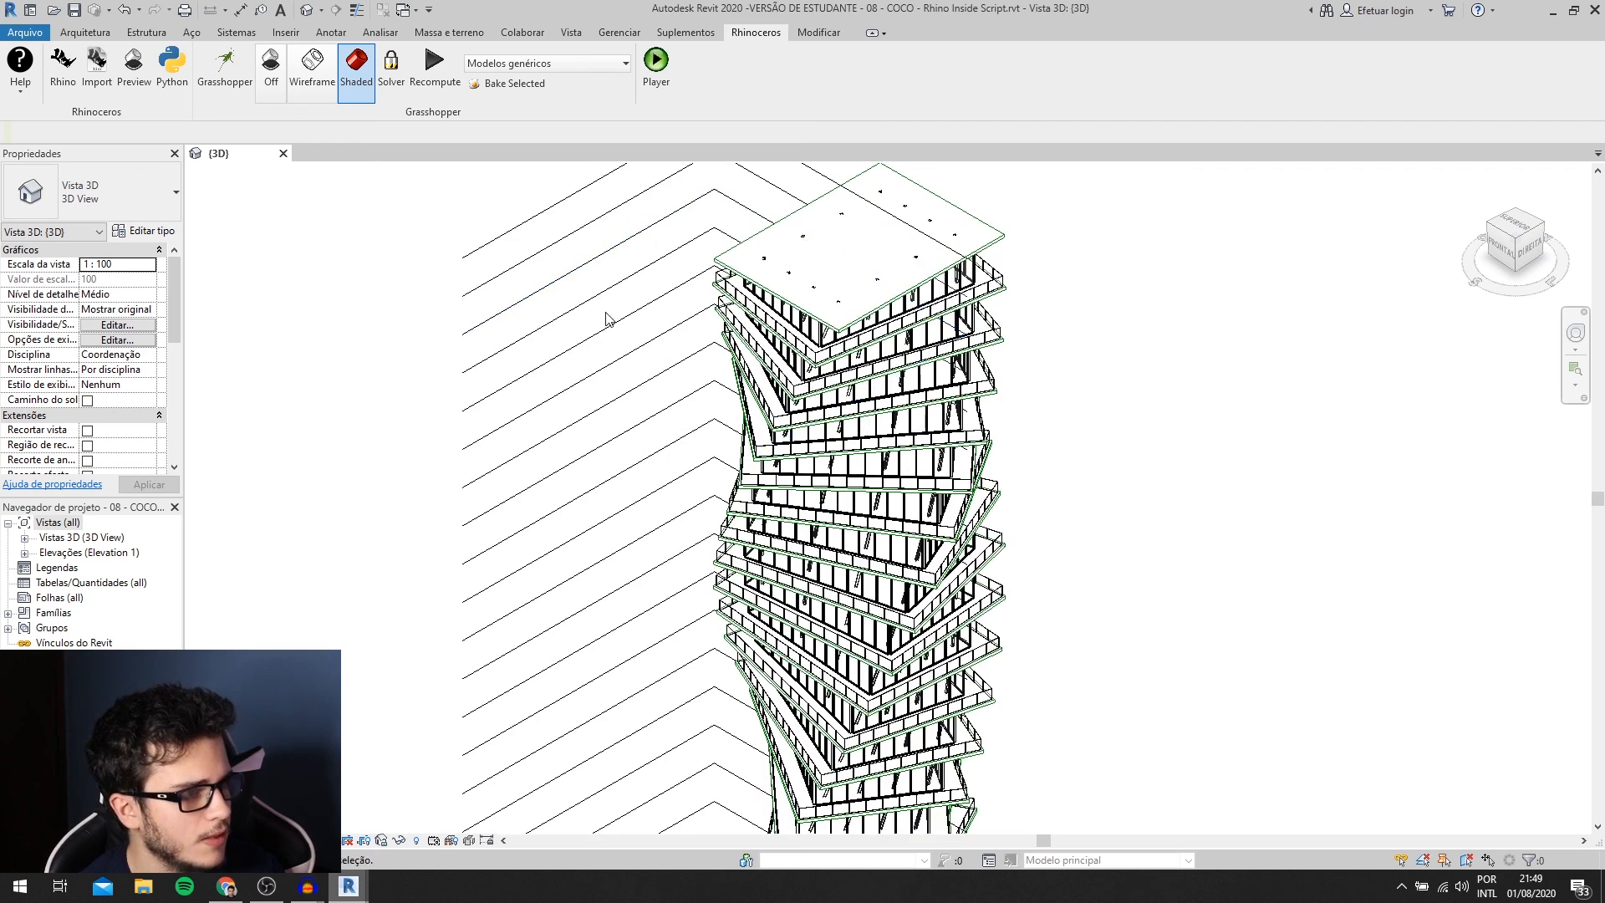
scroll(573, 276, "down", 2)
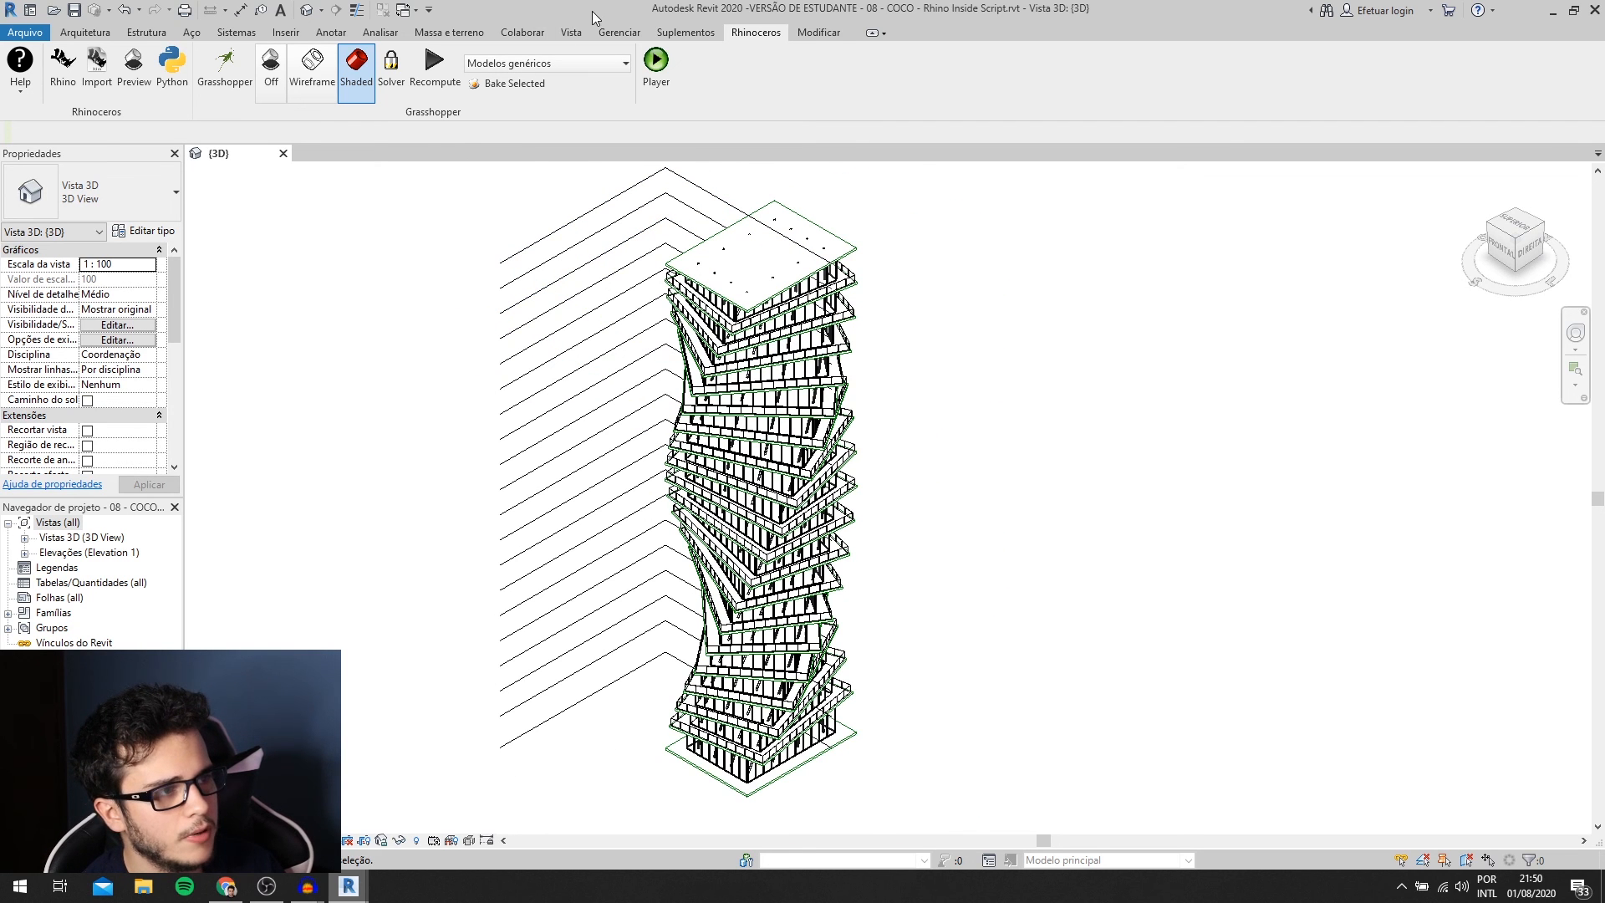
left_click(574, 32)
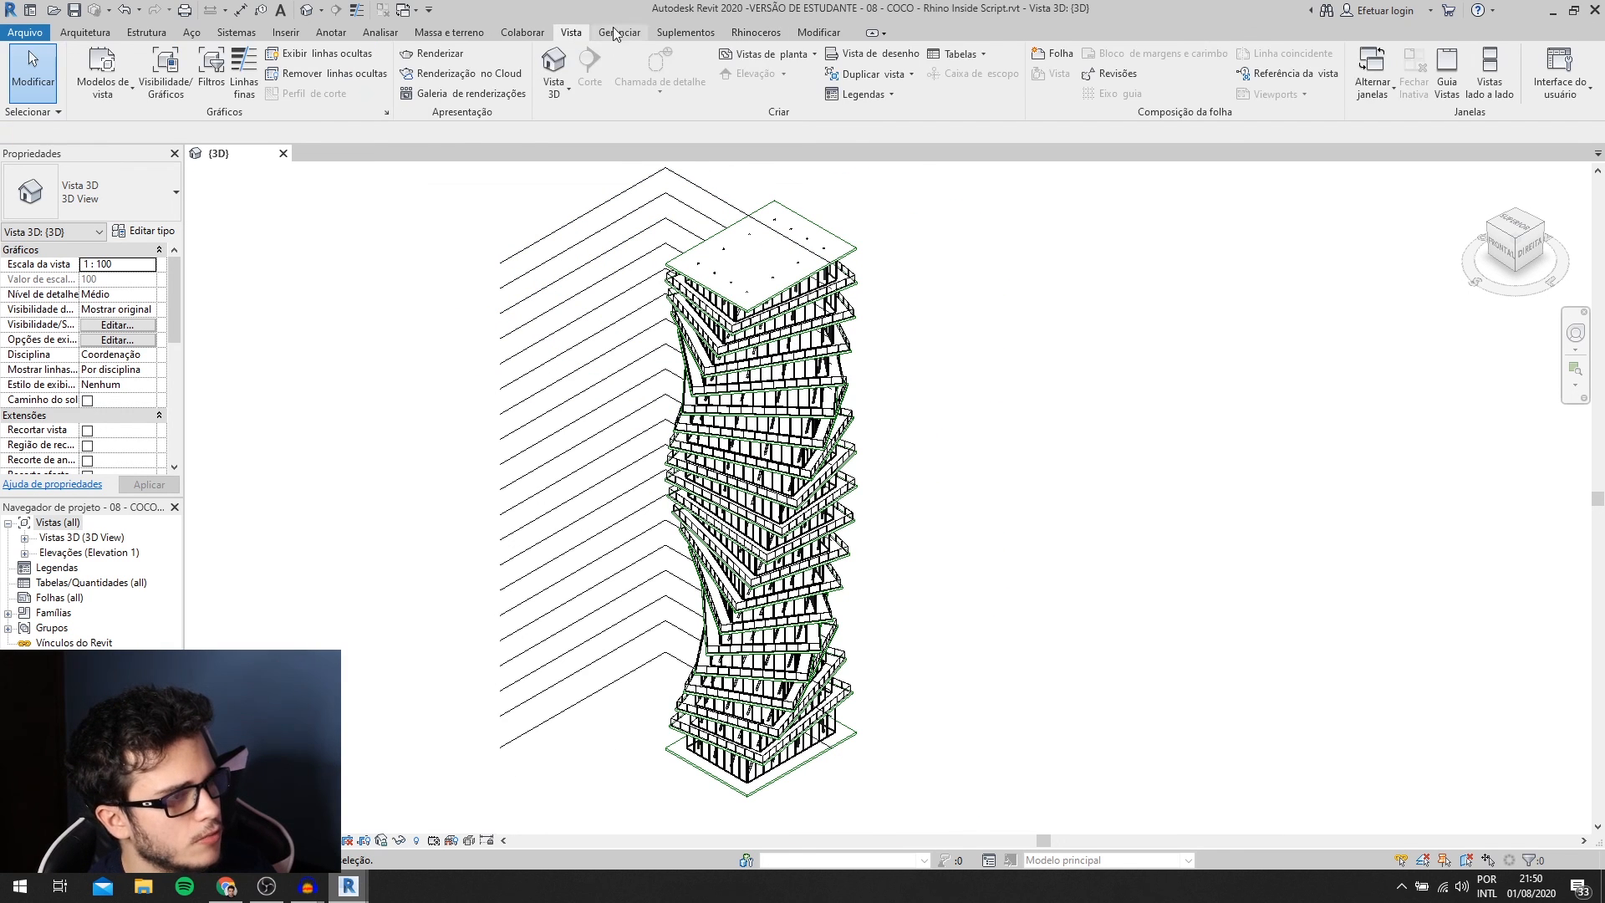
left_click(777, 55)
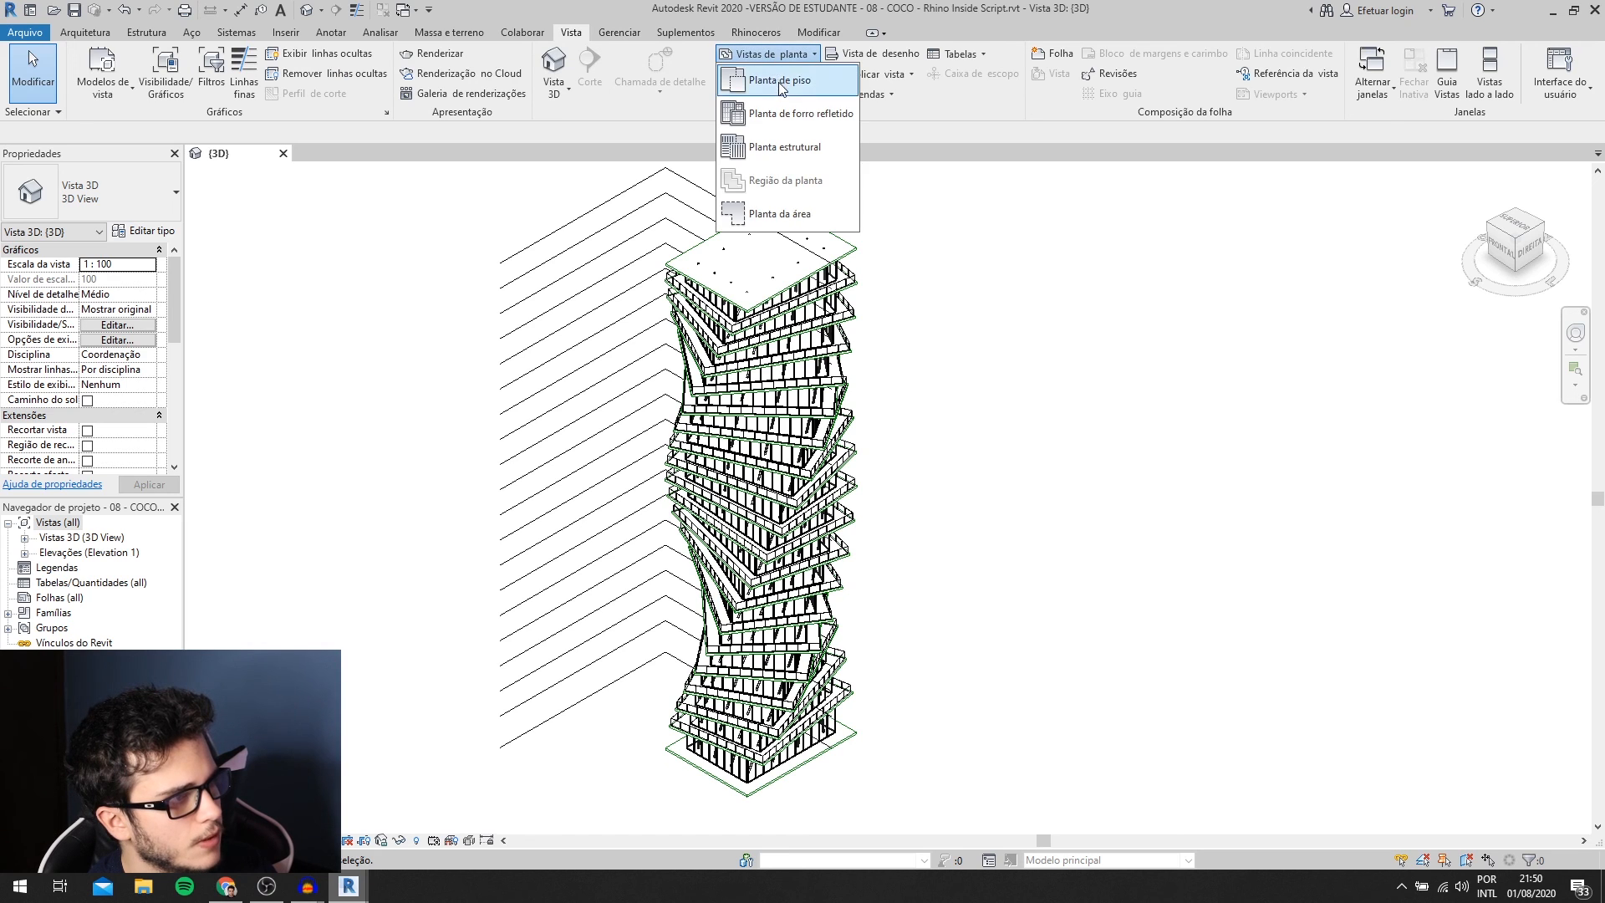
left_click(774, 79)
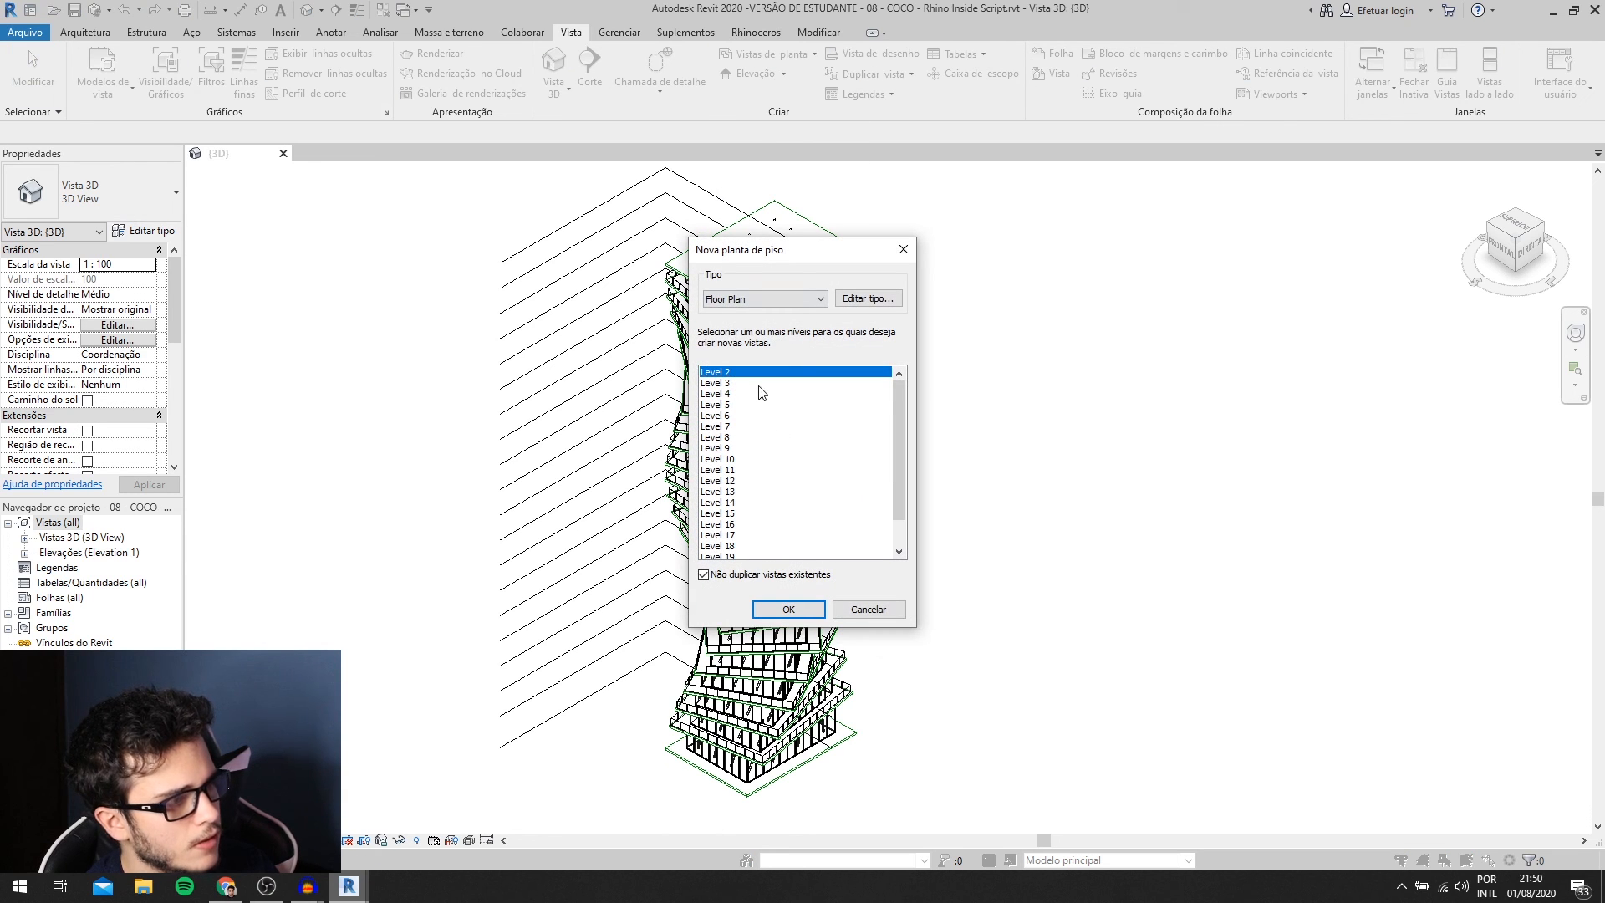
left_click(865, 611)
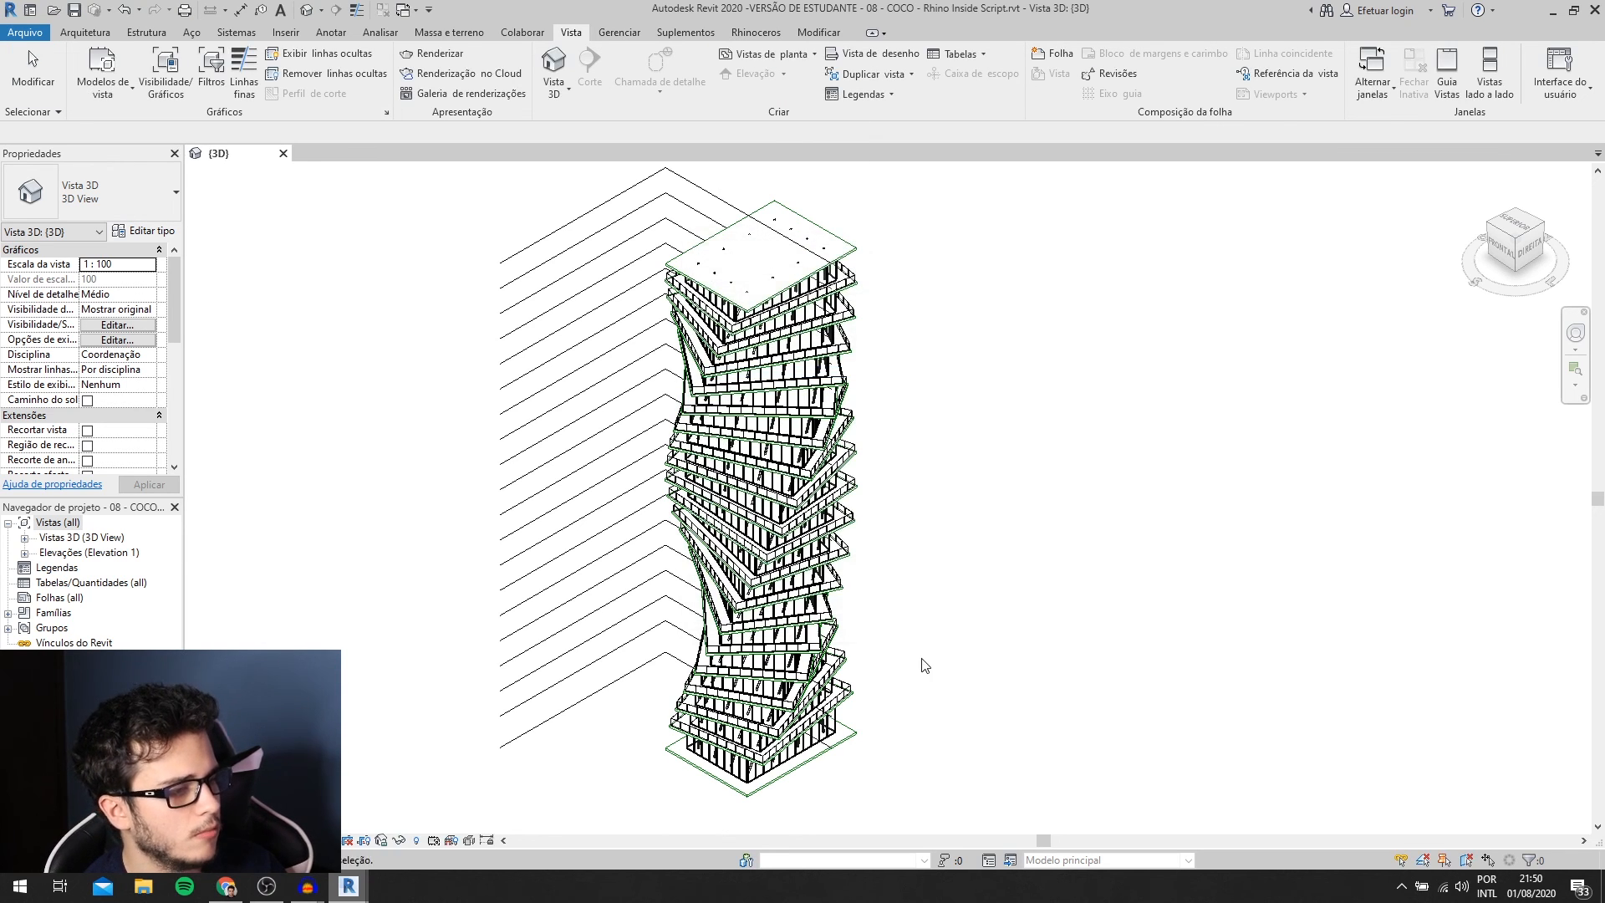